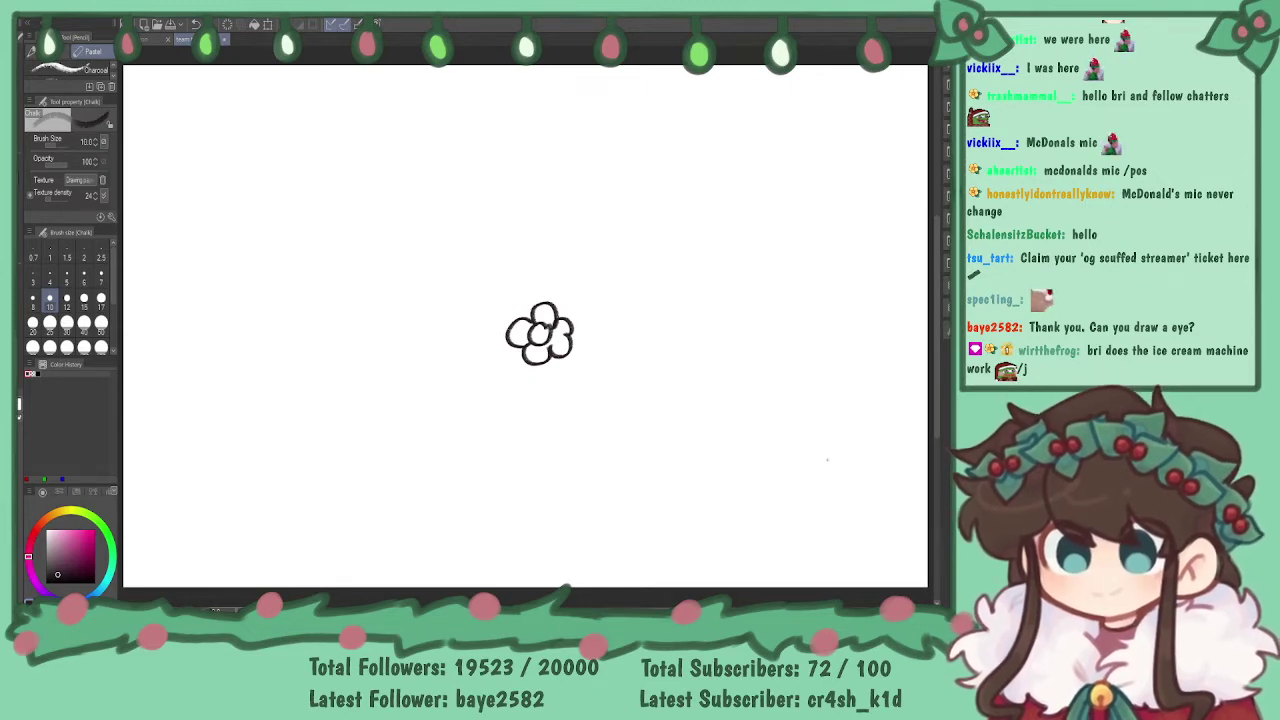
- Clear the flower doodle and move the pasted Cocoa Cookie reference image from the canvas corner toward the upper middle
key(Delete)
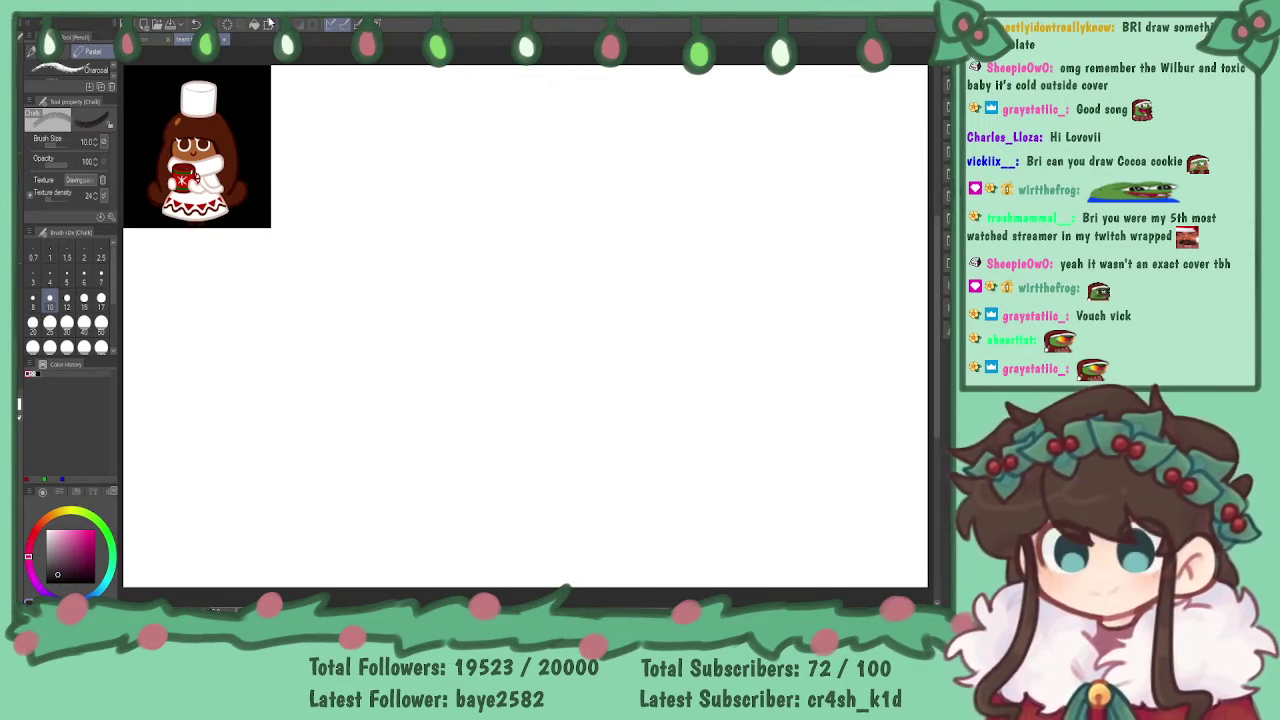
key(ctrl+t)
drag(247, 119, 535, 222)
click(466, 352)
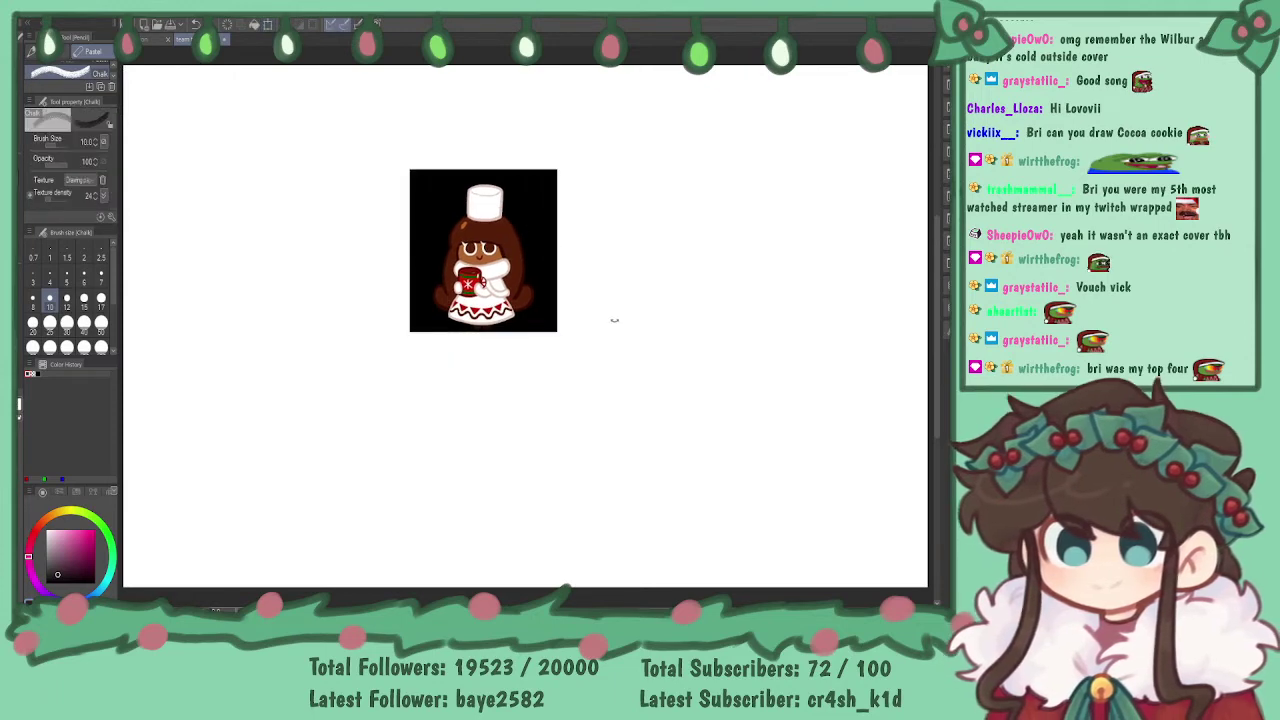
- Scale the Cocoa Cookie reference image down slightly and reposition it, leaving blank canvas beside it for the drawing
key(ctrl+plus)
drag(200, 250, 584, 427)
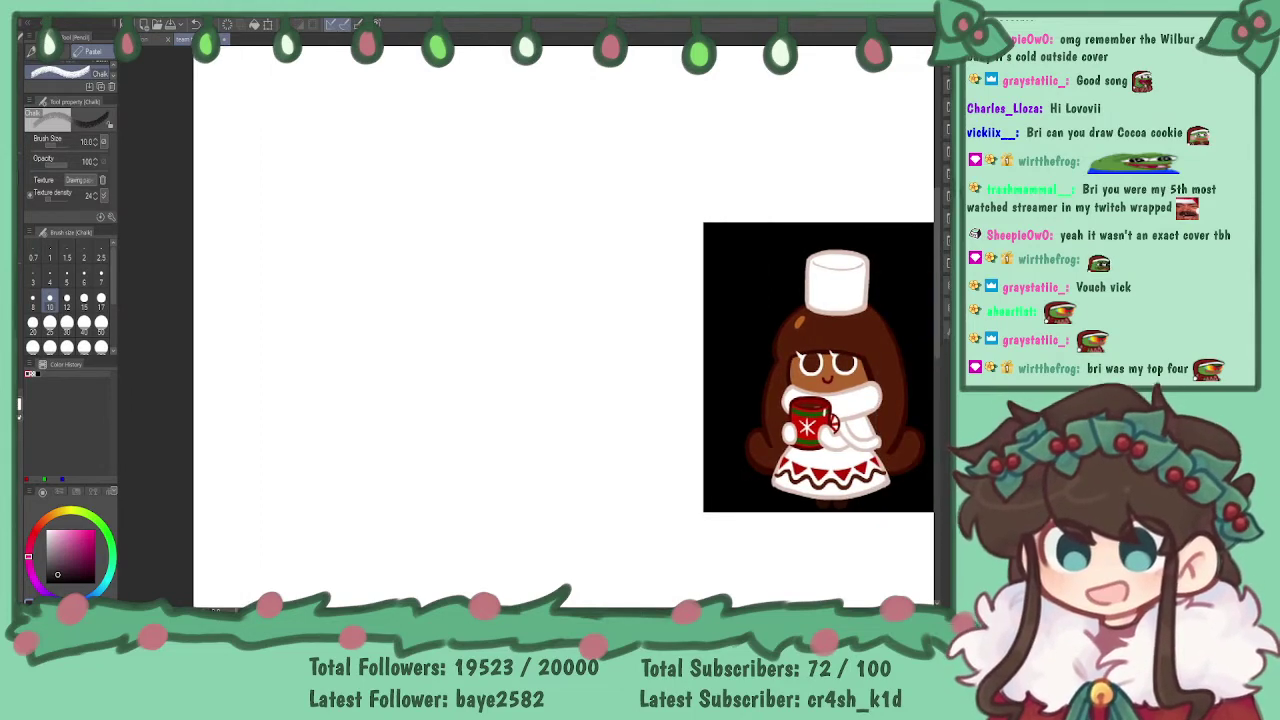
key(ctrl+minus)
drag(640, 380, 595, 363)
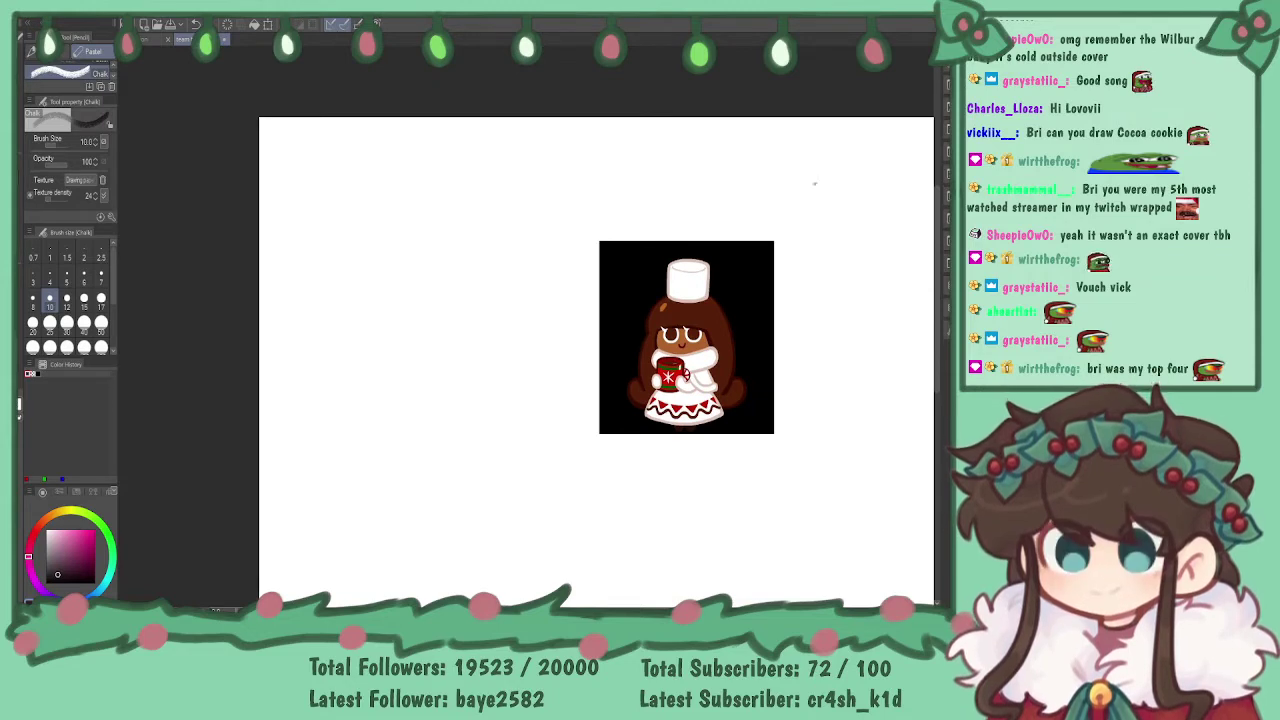
click(268, 27)
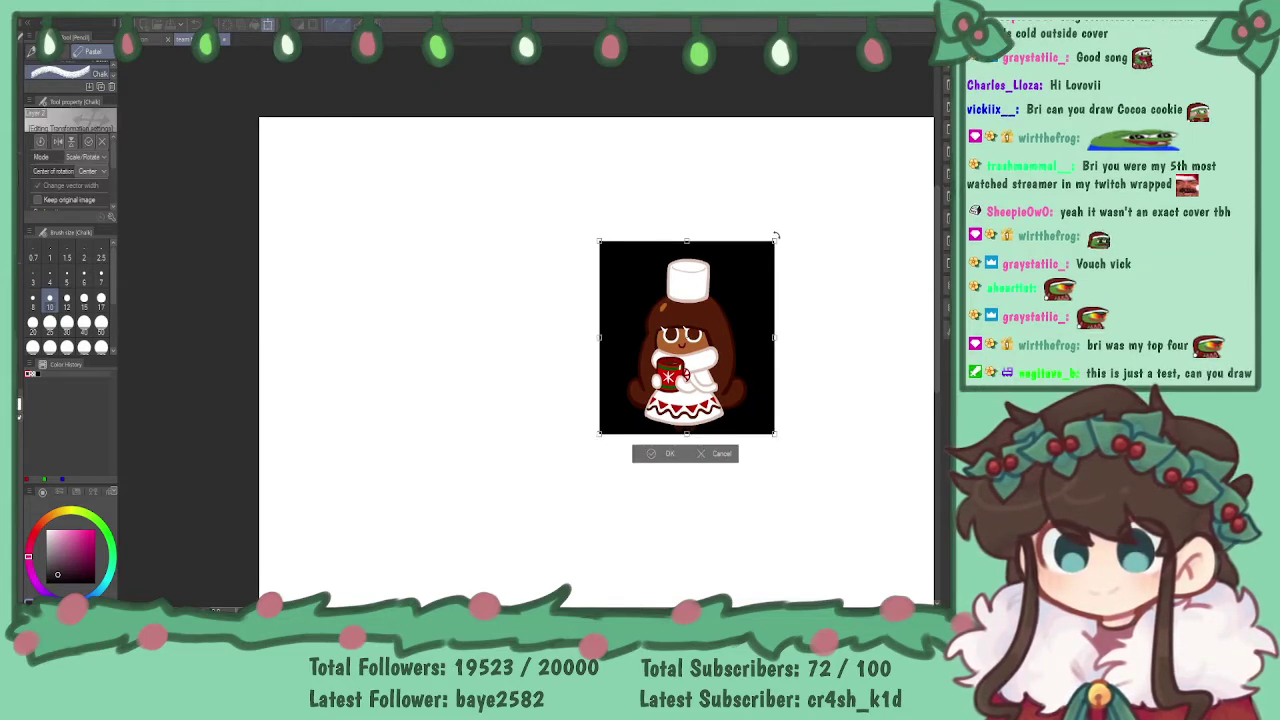
drag(773, 241, 750, 270)
drag(717, 327, 722, 320)
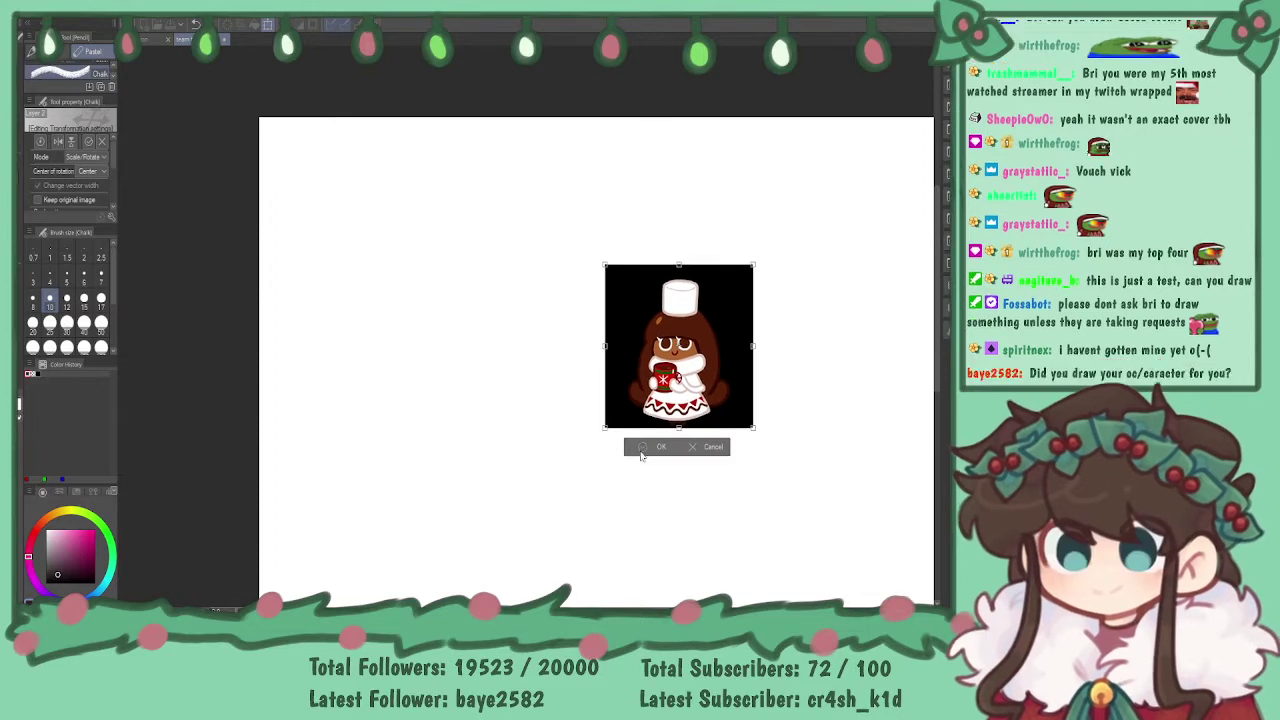
click(643, 448)
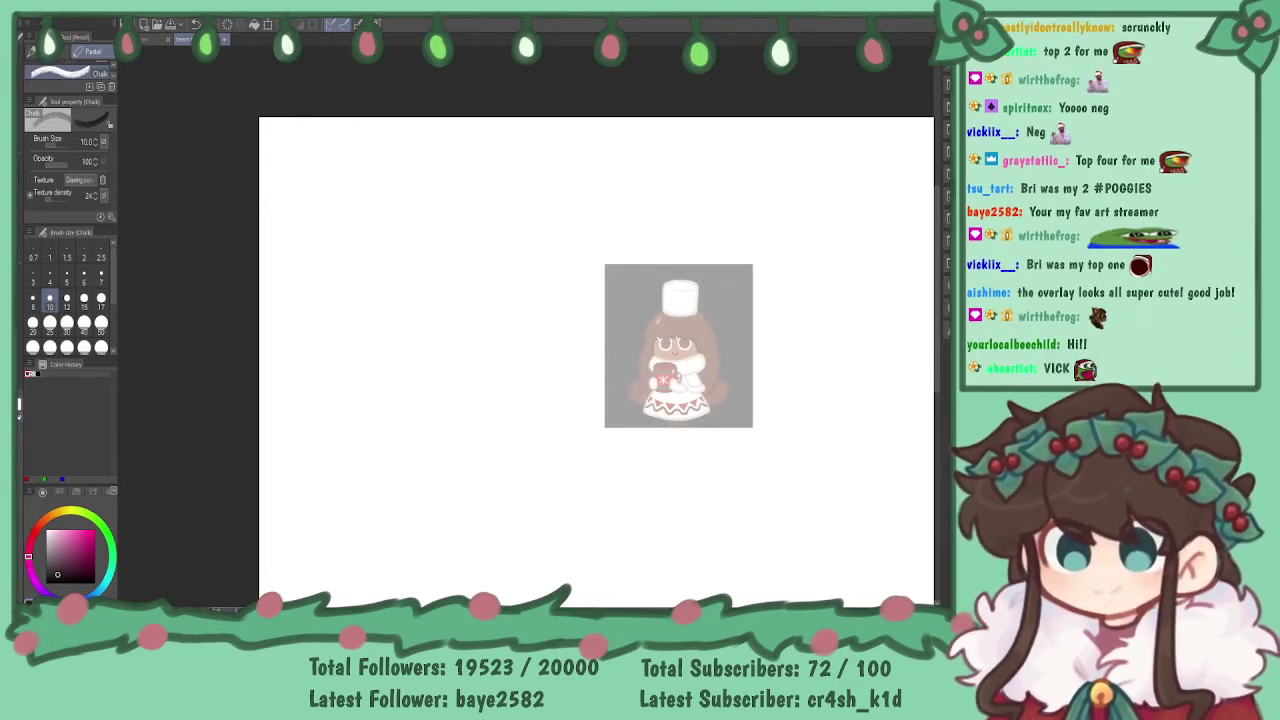
- With the Chalk brush at size 12, sketch a round head guide crossed by one vertical and two curved horizontal lines
click(67, 298)
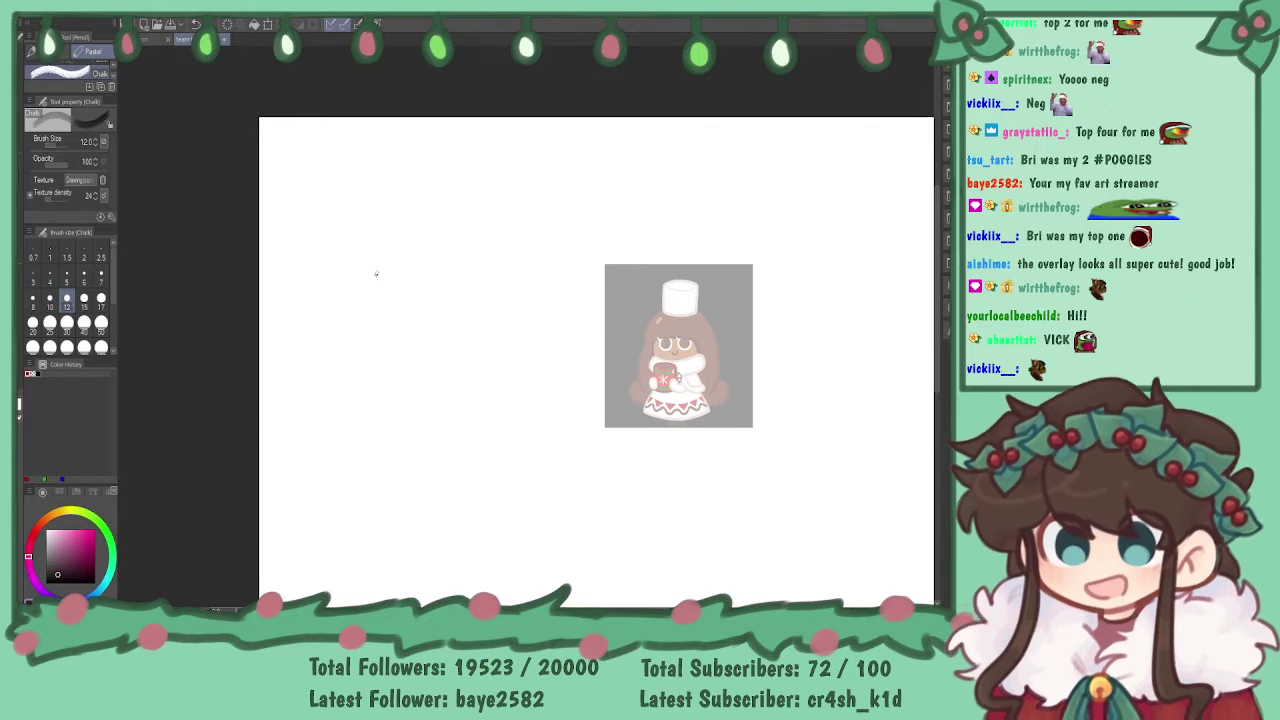
mouse_move(436, 166)
mouse_down()
mouse_move(494, 220)
mouse_move(482, 186)
mouse_move(440, 168)
mouse_move(450, 304)
mouse_up()
mouse_move(500, 248)
mouse_down()
mouse_move(494, 192)
mouse_move(506, 240)
mouse_move(430, 312)
mouse_up()
mouse_move(438, 222)
mouse_down()
mouse_move(445, 322)
mouse_move(448, 148)
mouse_up()
mouse_move(334, 223)
mouse_down()
mouse_move(442, 190)
mouse_move(514, 206)
mouse_up()
key(ctrl+z)
drag(337, 226, 538, 215)
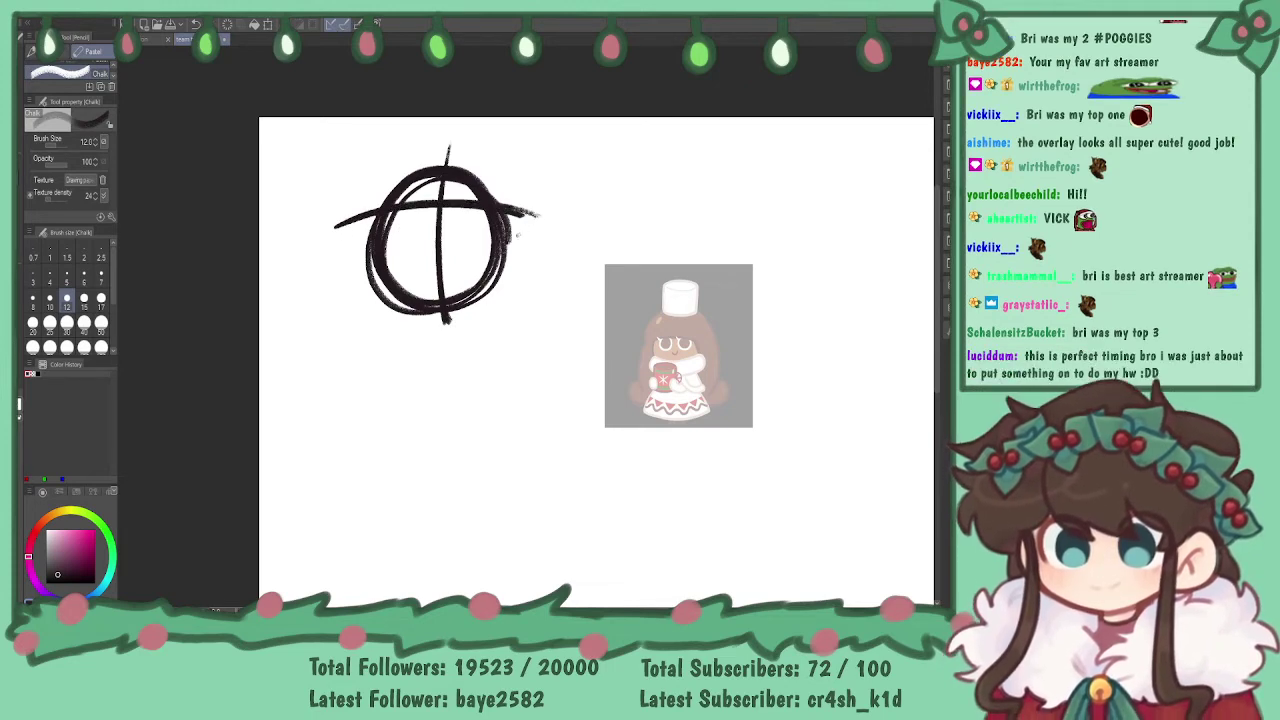
mouse_move(352, 268)
mouse_down()
mouse_move(490, 262)
mouse_move(322, 278)
mouse_move(507, 296)
mouse_up()
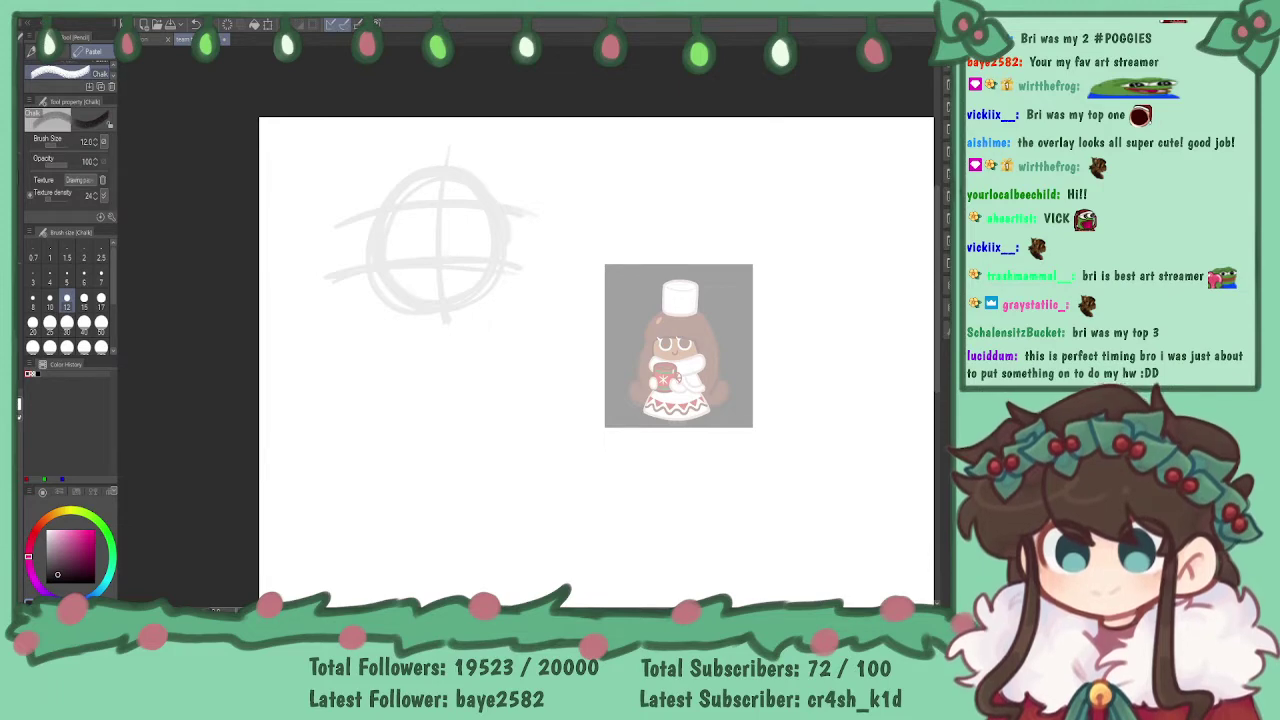
- Set the Chalk brush size to 8 and draw the cheek and curved jawline along the lower edge of the head guide
key(ctrl+plus)
mouse_move(530, 325)
mouse_down()
mouse_move(559, 406)
mouse_move(610, 373)
mouse_up()
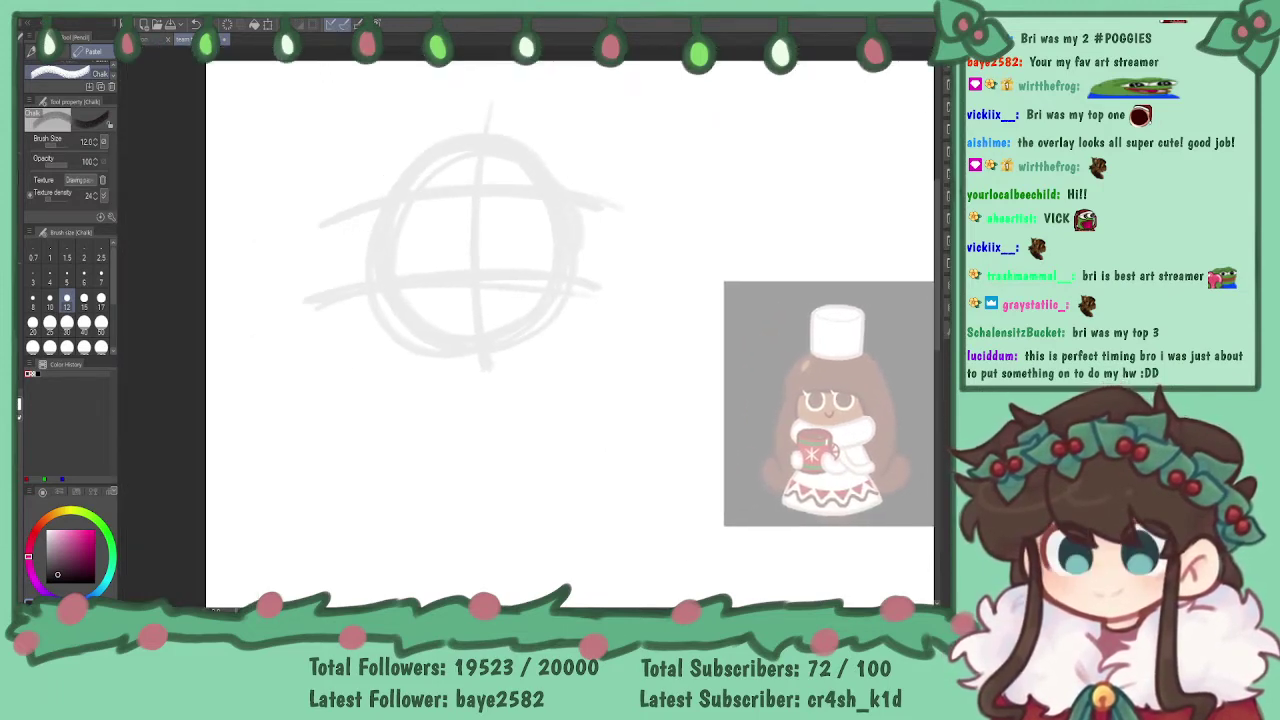
click(33, 298)
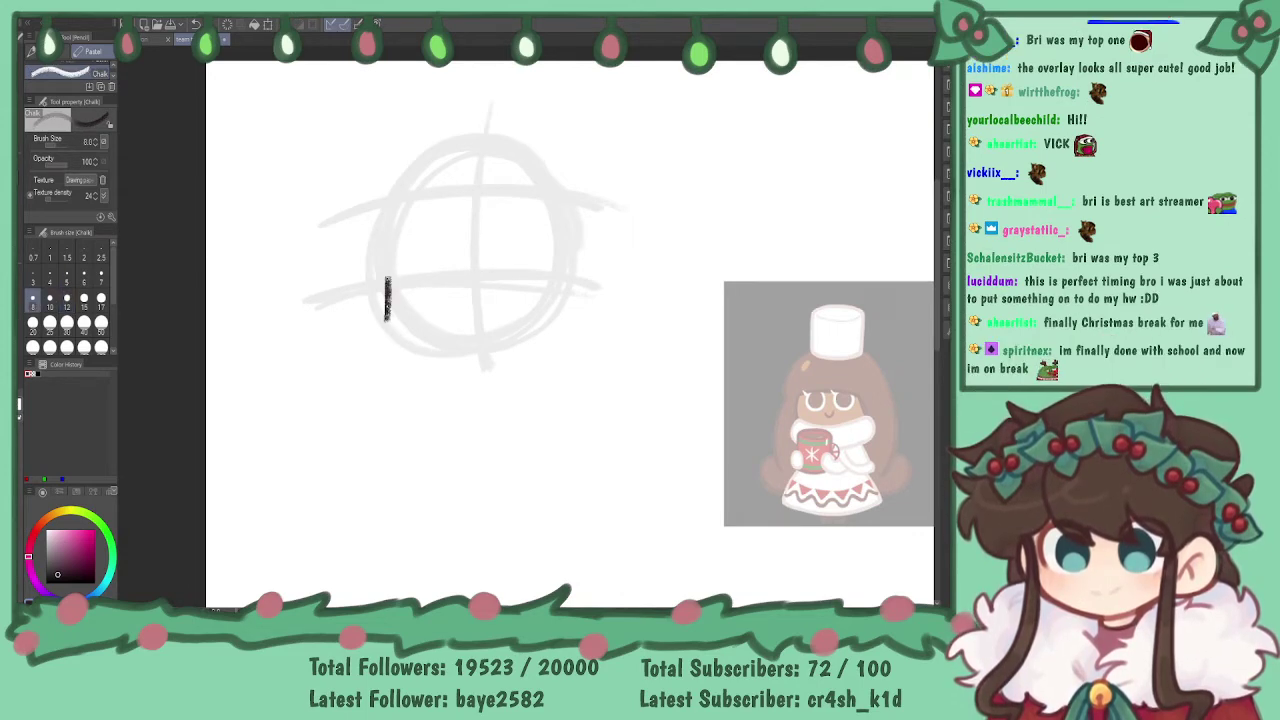
mouse_move(390, 290)
mouse_down()
mouse_move(397, 336)
mouse_move(468, 366)
mouse_up()
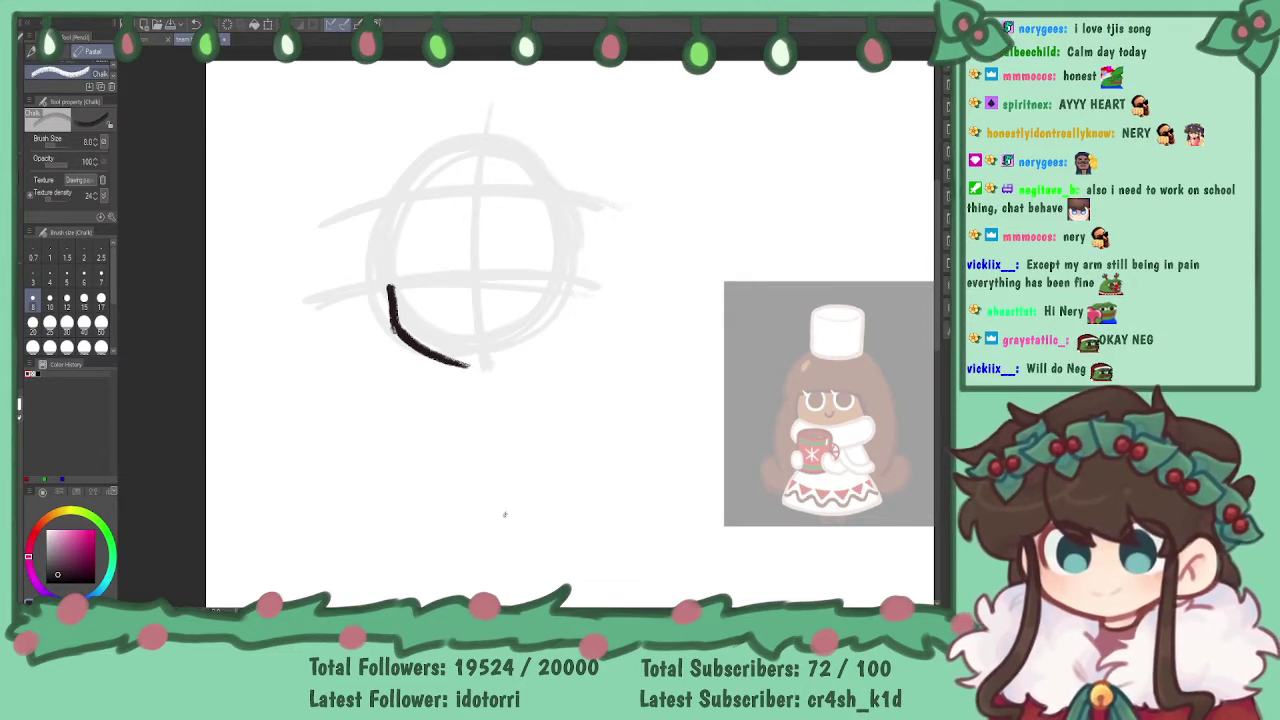
drag(468, 365, 484, 365)
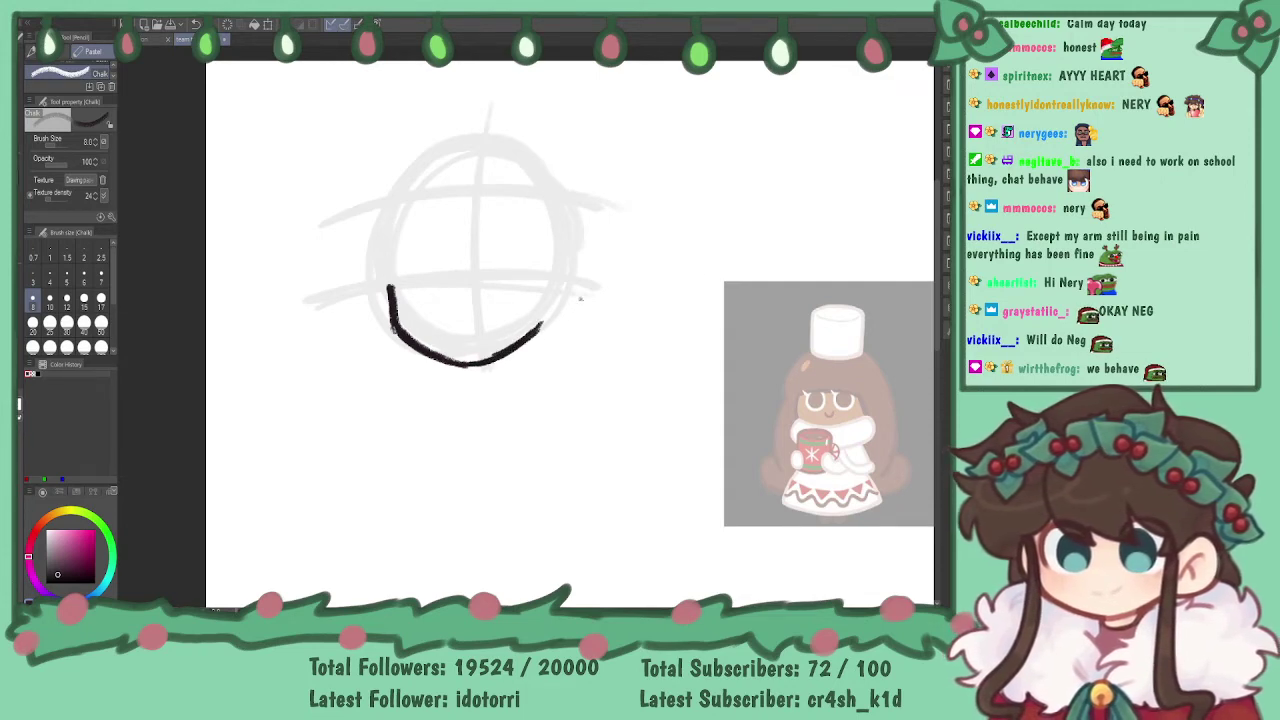
key(ctrl+plus)
drag(500, 300, 539, 374)
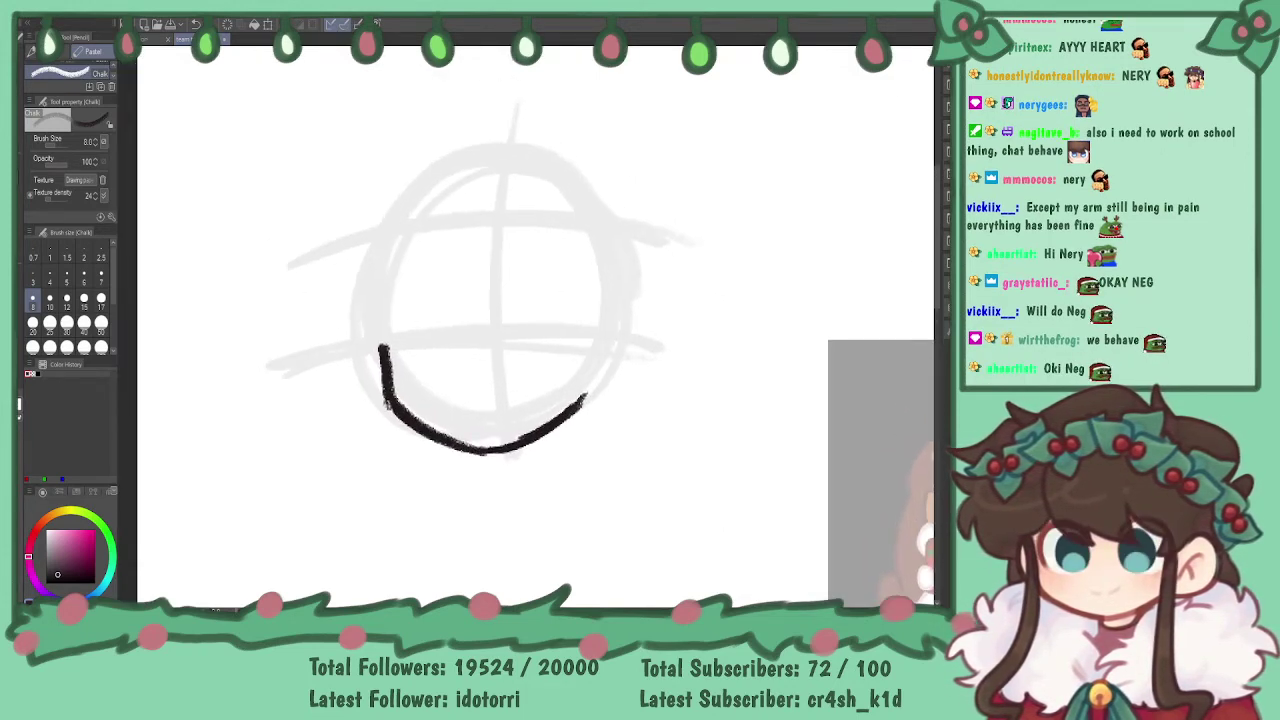
mouse_move(366, 202)
mouse_down()
mouse_move(326, 211)
mouse_move(360, 350)
mouse_up()
key(ctrl+z)
drag(353, 211, 335, 350)
key(ctrl+z)
drag(365, 210, 318, 348)
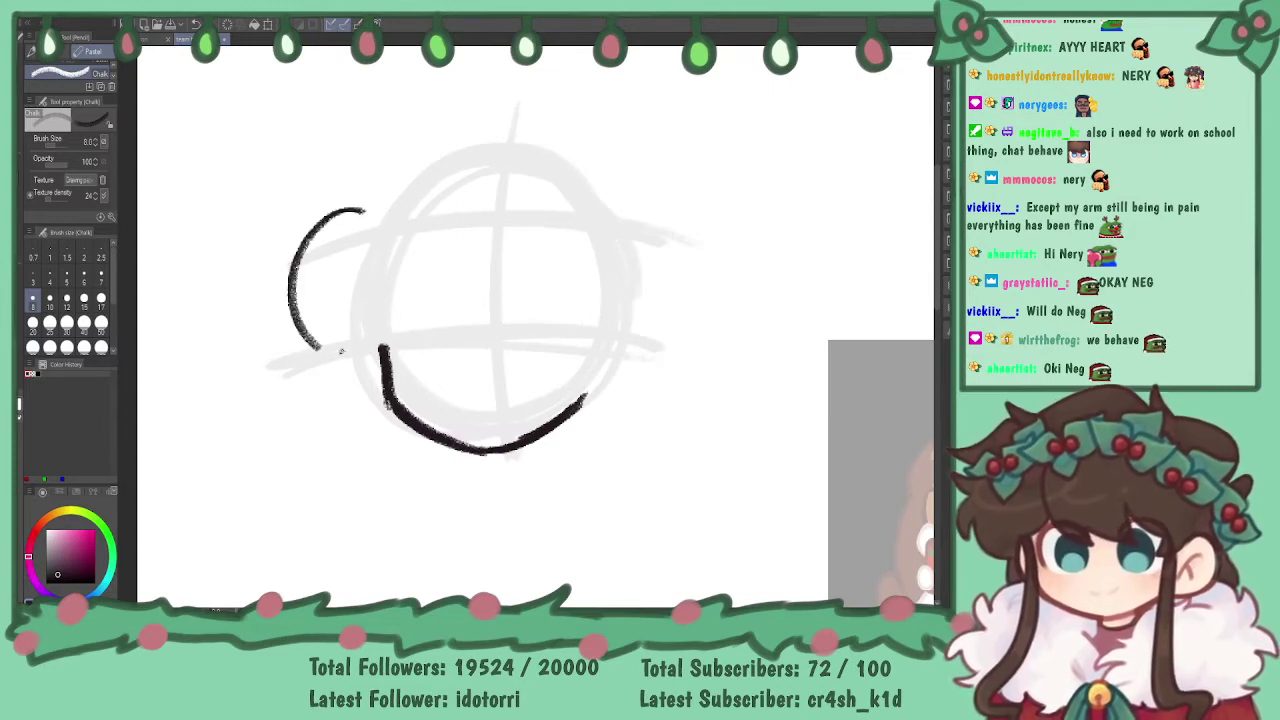
drag(332, 262, 318, 350)
drag(340, 226, 322, 346)
mouse_move(360, 238)
mouse_down()
mouse_move(424, 333)
mouse_move(405, 278)
mouse_move(442, 322)
mouse_up()
key(ctrl+z)
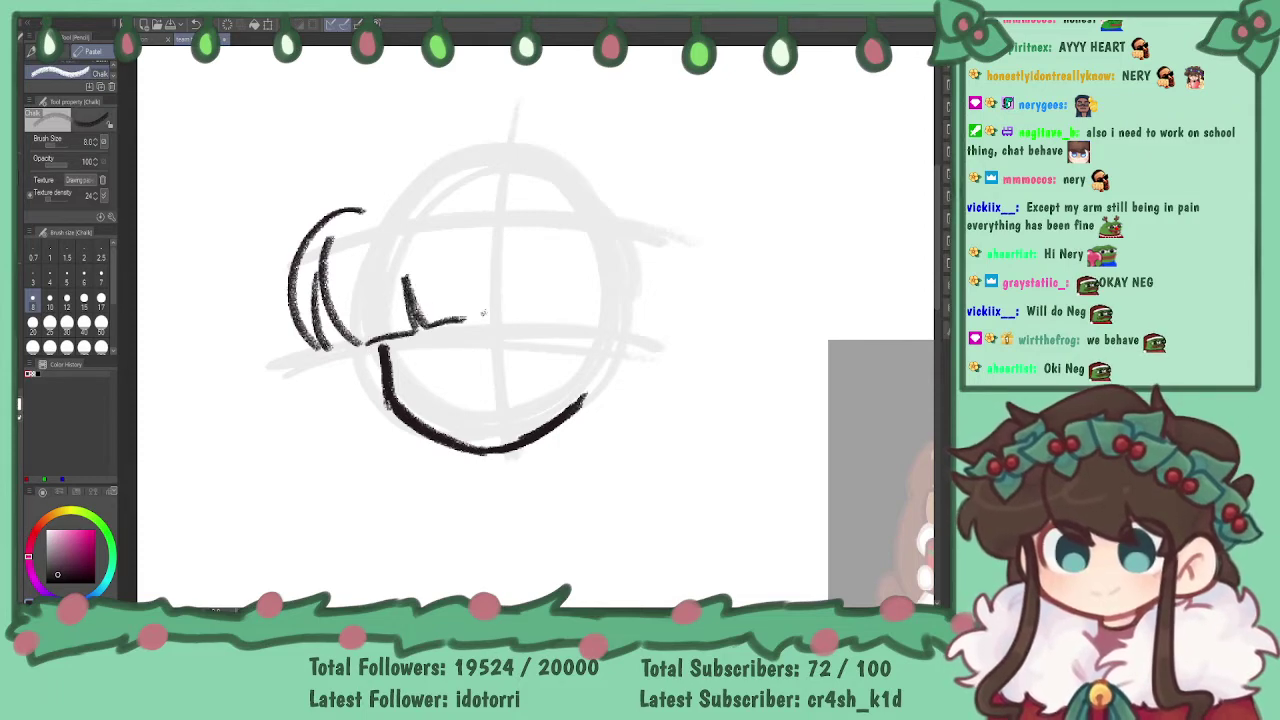
key(ctrl+z)
key(ctrl+z)
key(ctrl+z)
key(ctrl+z)
key(ctrl+z)
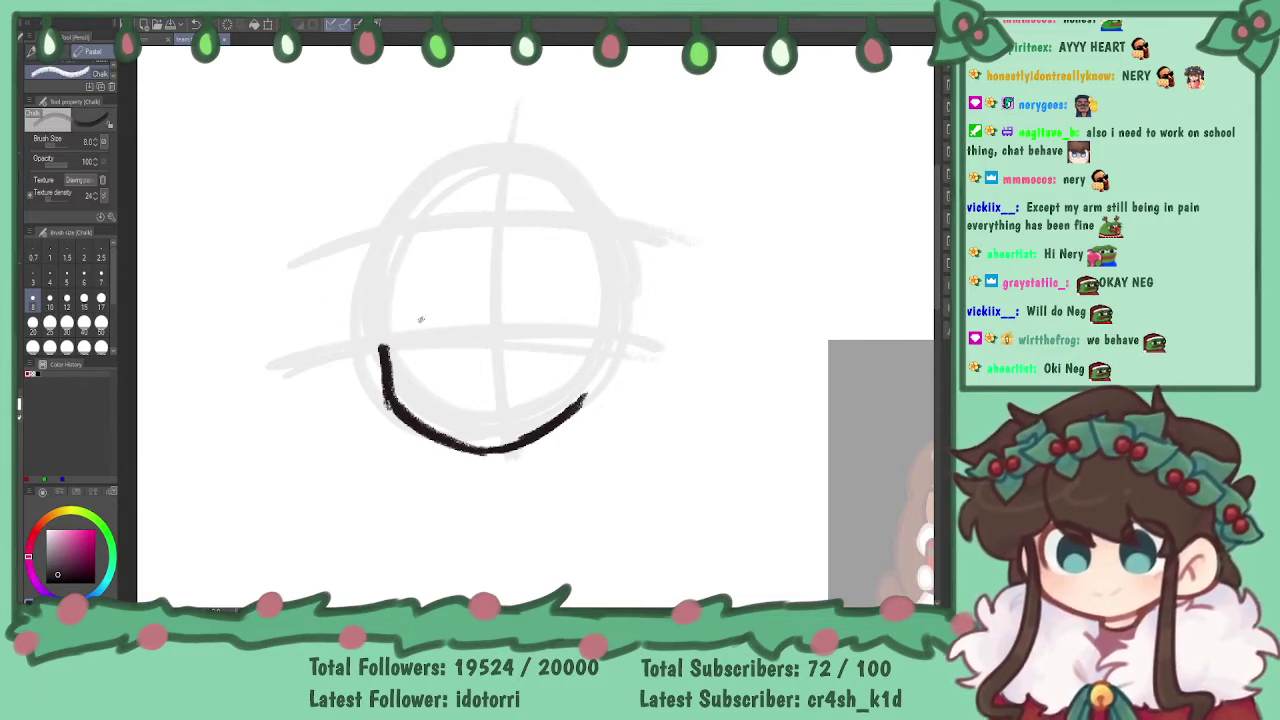
drag(418, 304, 392, 342)
key(ctrl+z)
key(ctrl+z)
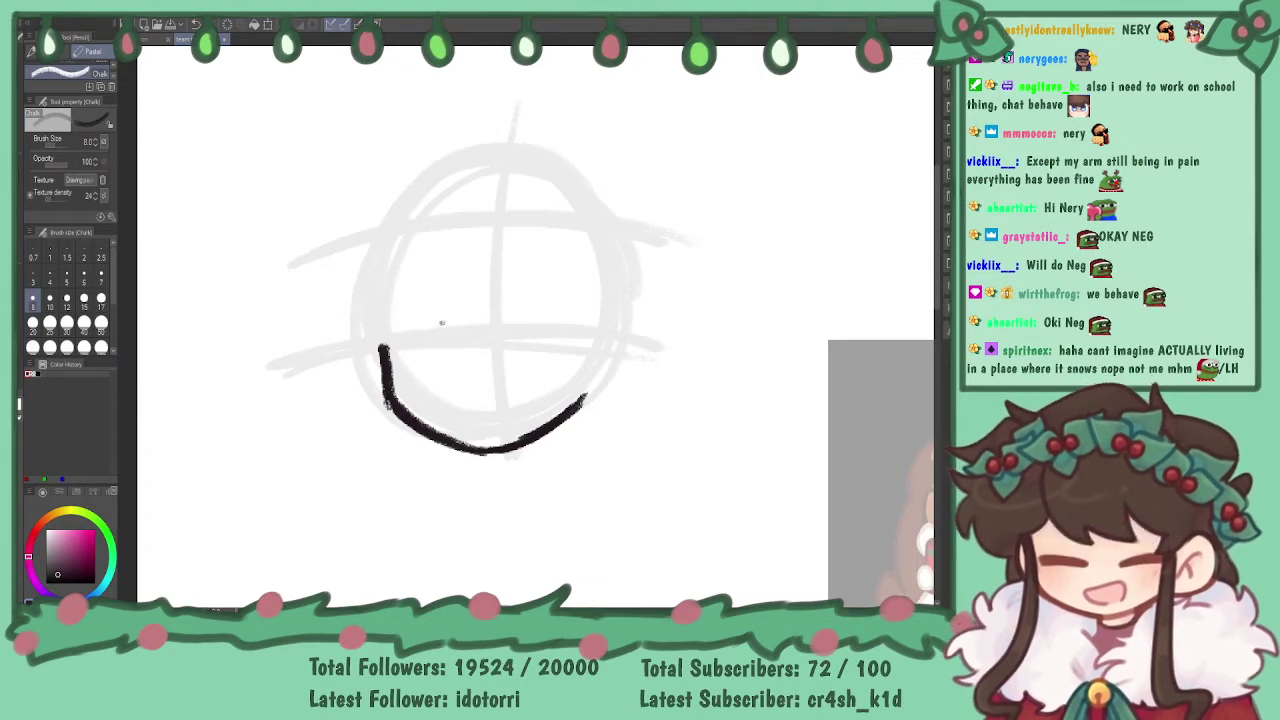
mouse_move(455, 327)
mouse_down()
mouse_move(436, 304)
mouse_move(405, 318)
mouse_move(392, 362)
mouse_up()
drag(432, 304, 478, 332)
key(ctrl+z)
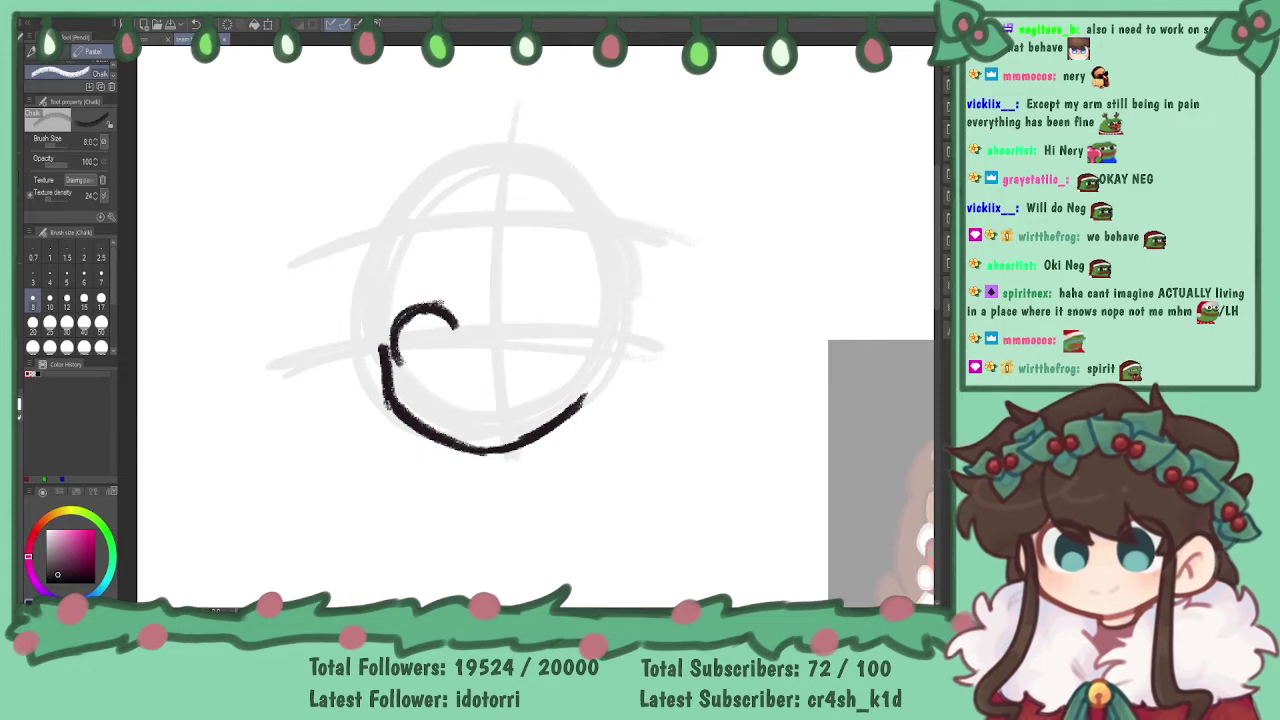
key(ctrl+z)
key(ctrl+z)
key(ctrl+z)
- Draw the curved upper and outer outline of the face's left-hand eye on the lower horizontal guide
mouse_move(462, 327)
mouse_down()
mouse_move(414, 306)
mouse_move(397, 321)
mouse_move(418, 373)
mouse_up()
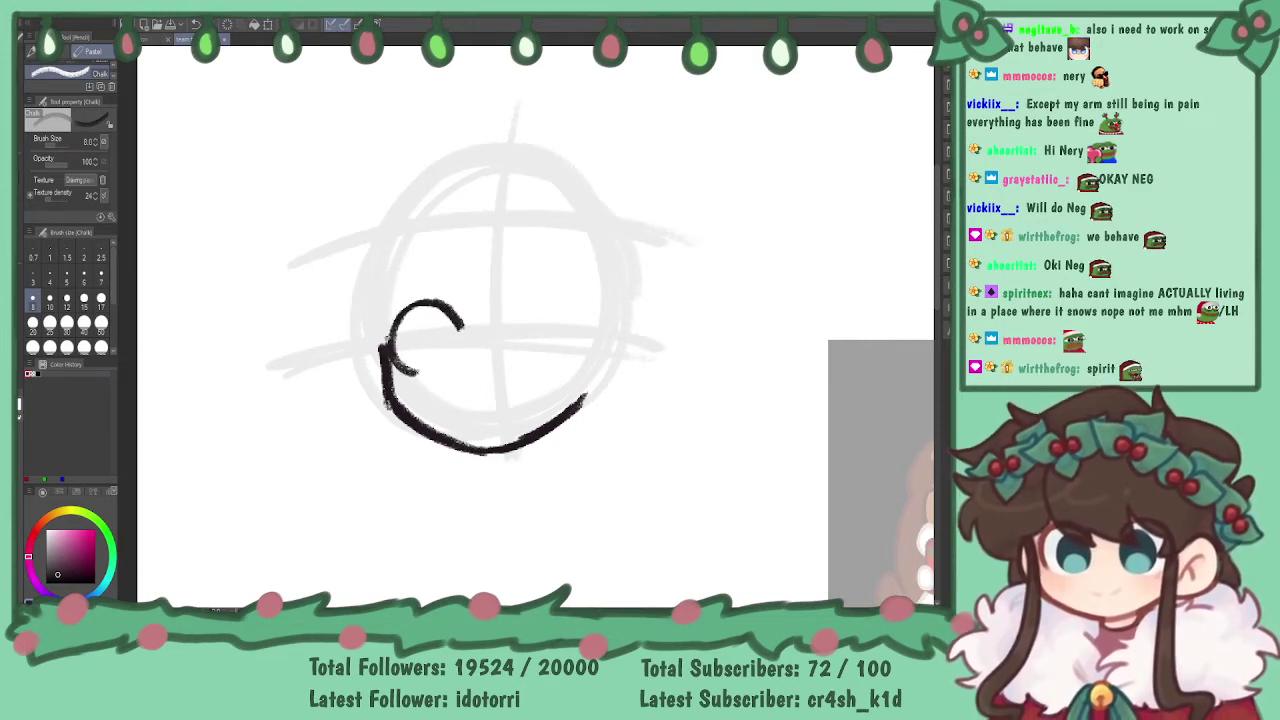
key(ctrl+z)
drag(395, 327, 411, 373)
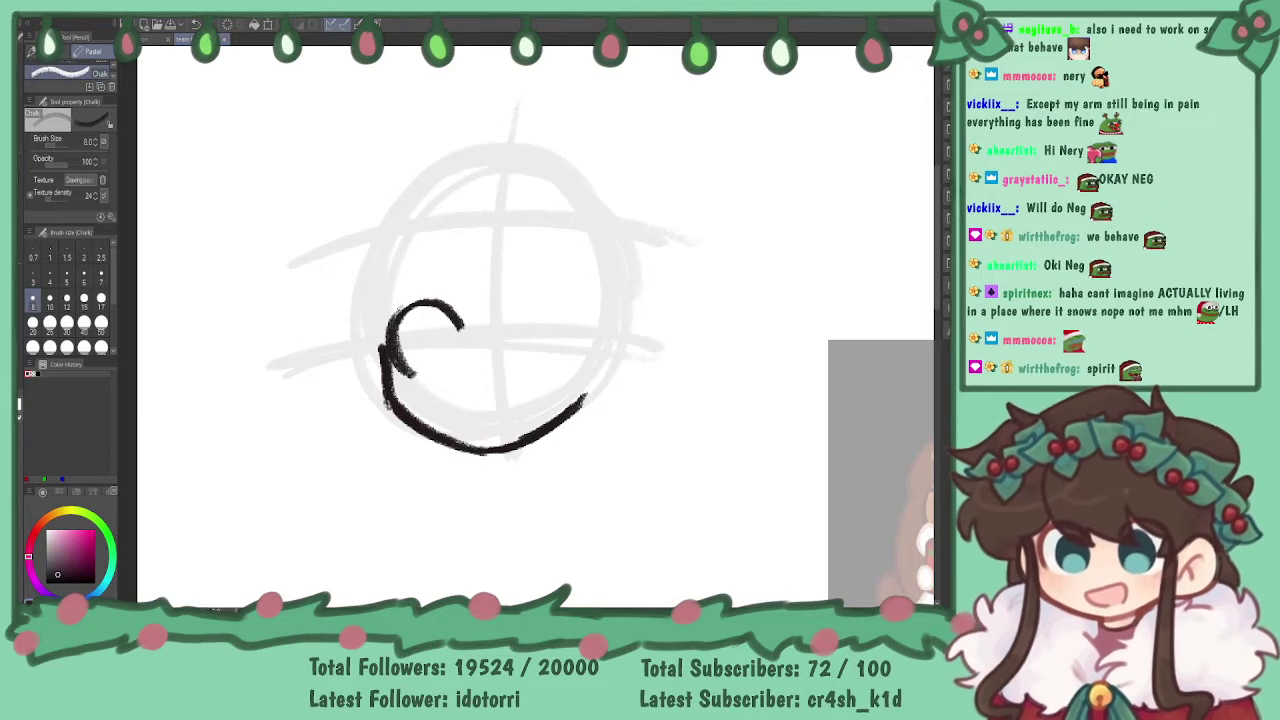
key(ctrl+z)
drag(392, 328, 408, 375)
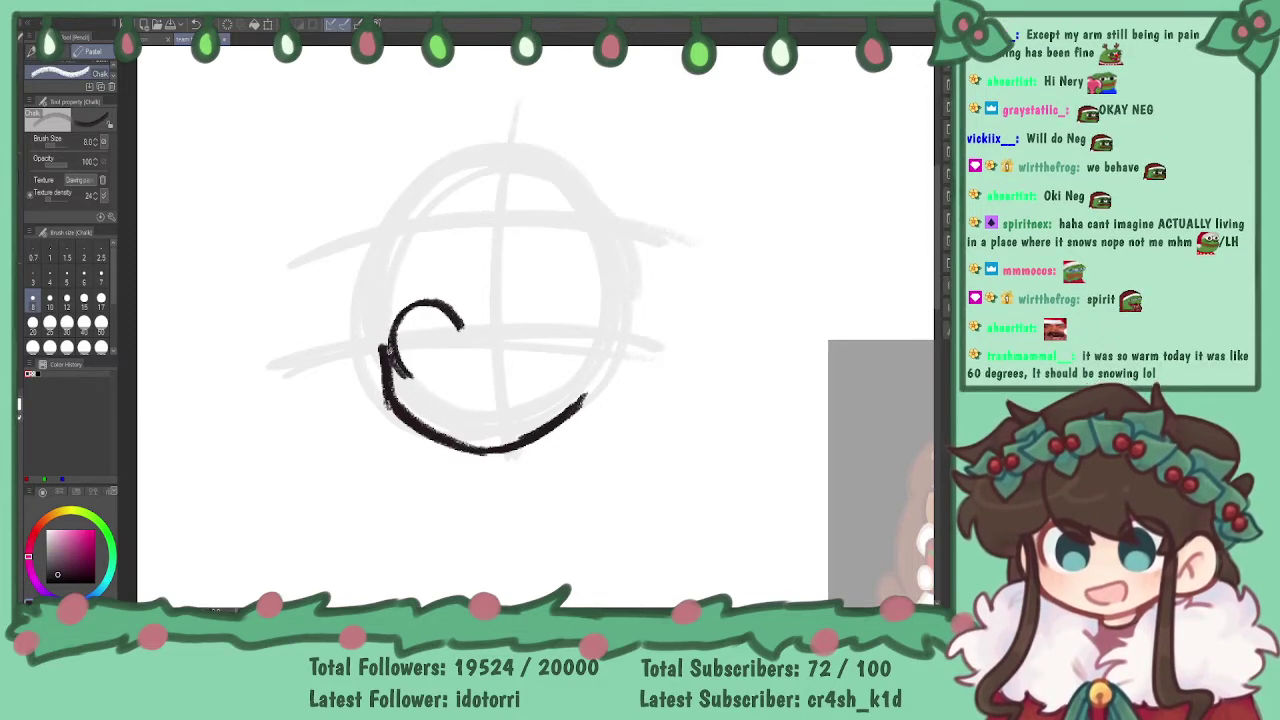
drag(392, 320, 395, 358)
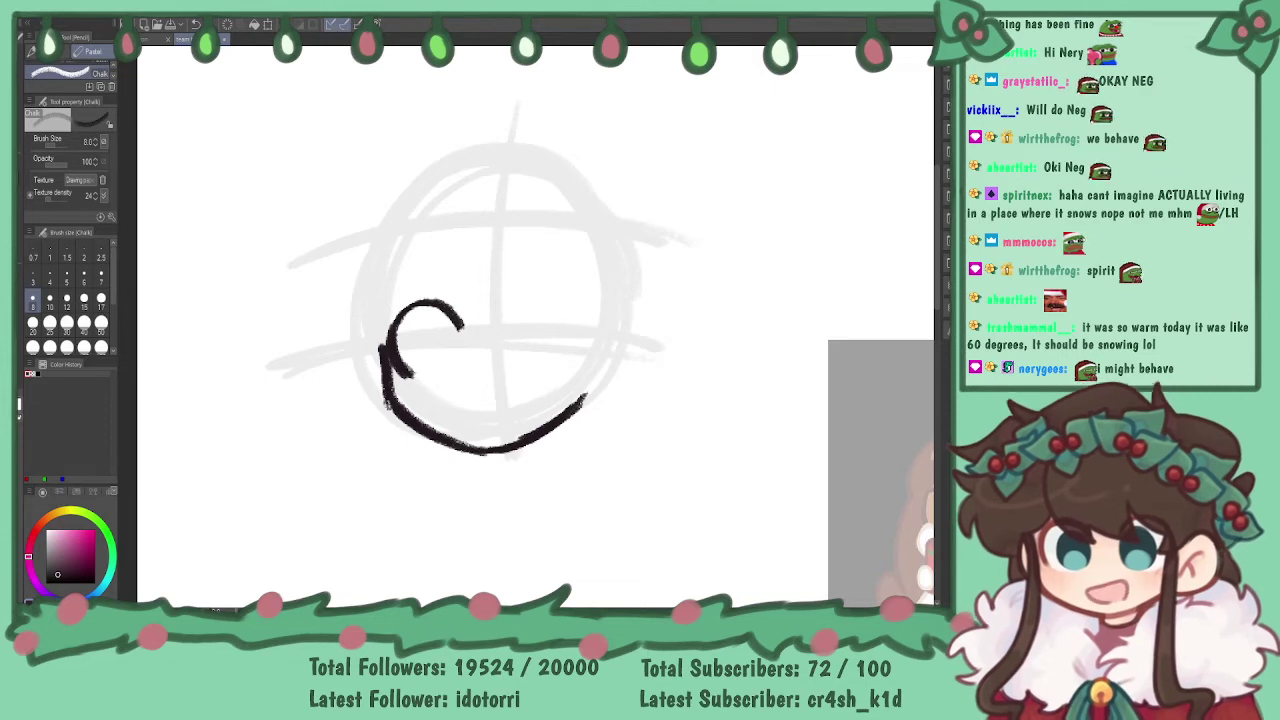
key(ctrl+z)
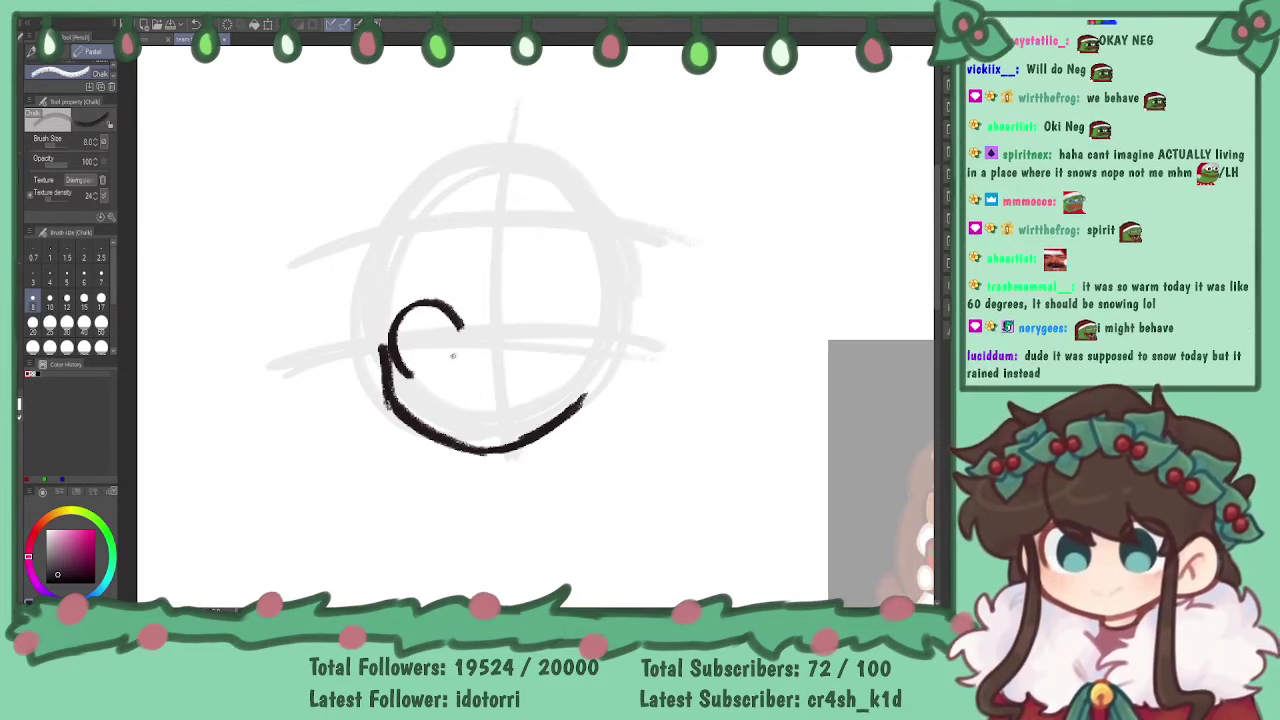
- Fill in a solid black oval pupil for the left-hand eye and add a short eyebrow dash above it
drag(438, 325, 461, 352)
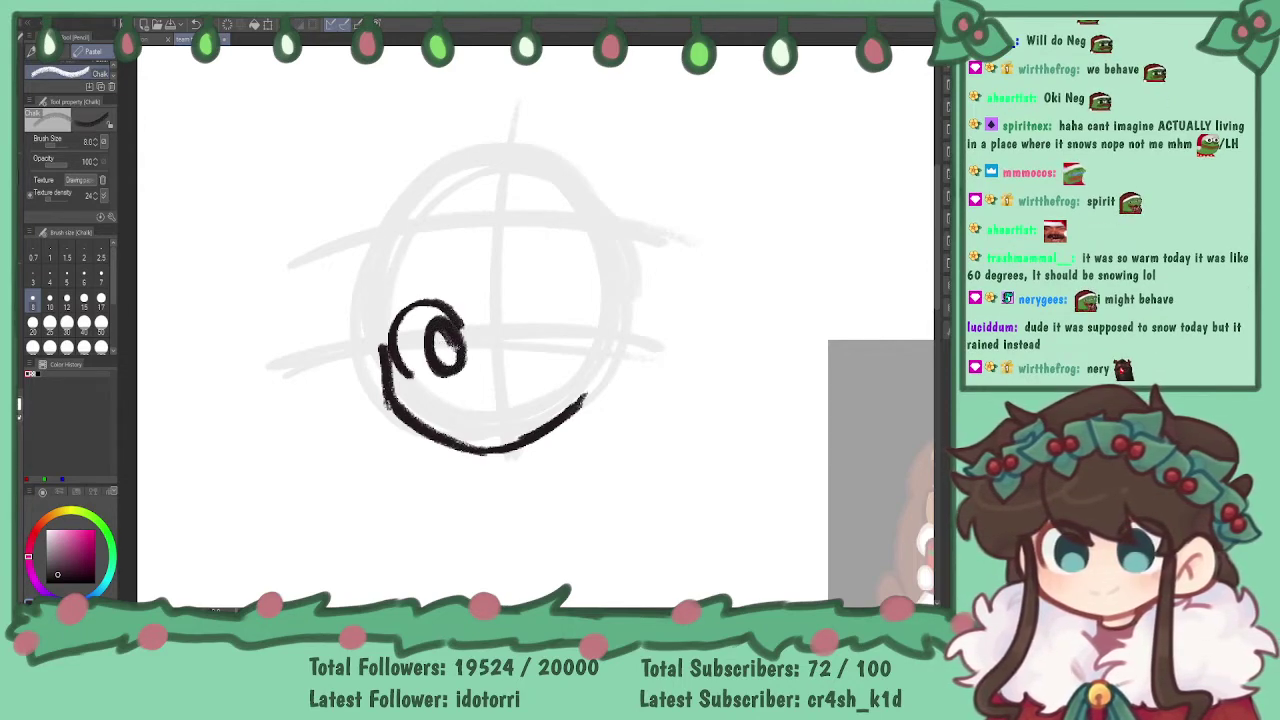
mouse_move(448, 336)
mouse_down()
mouse_move(462, 372)
mouse_move(444, 340)
mouse_up()
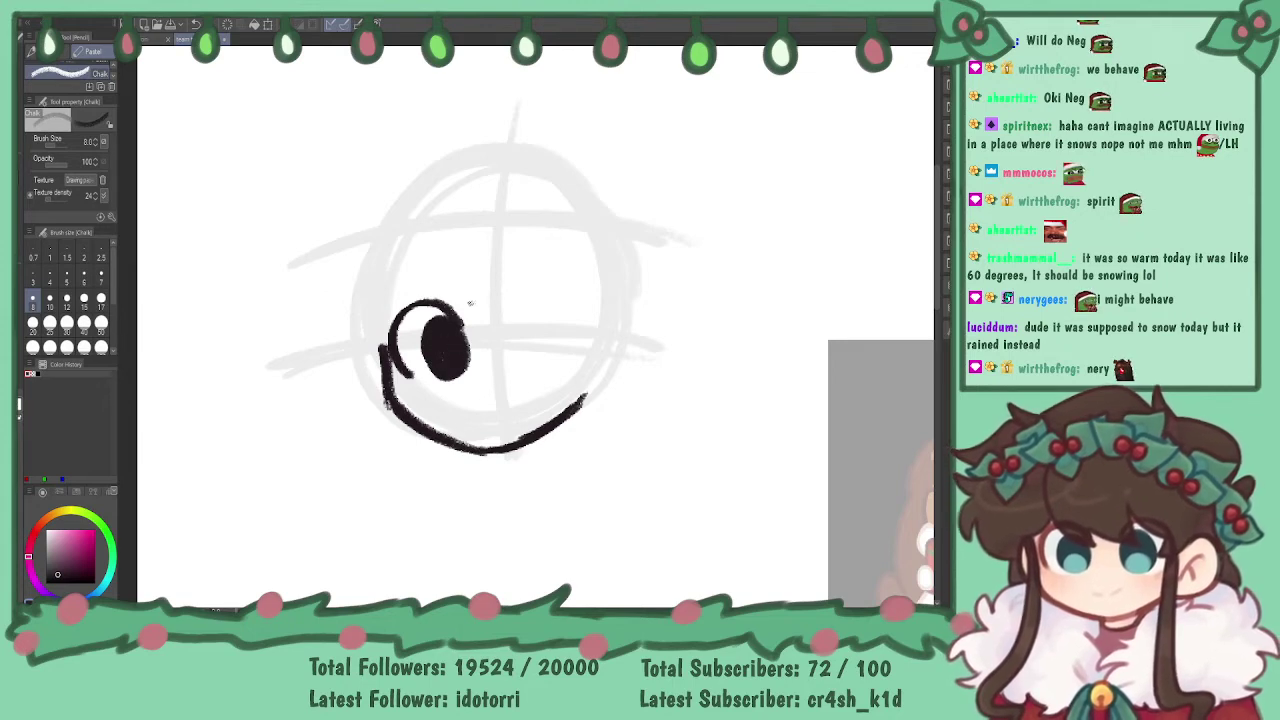
key(ctrl+z)
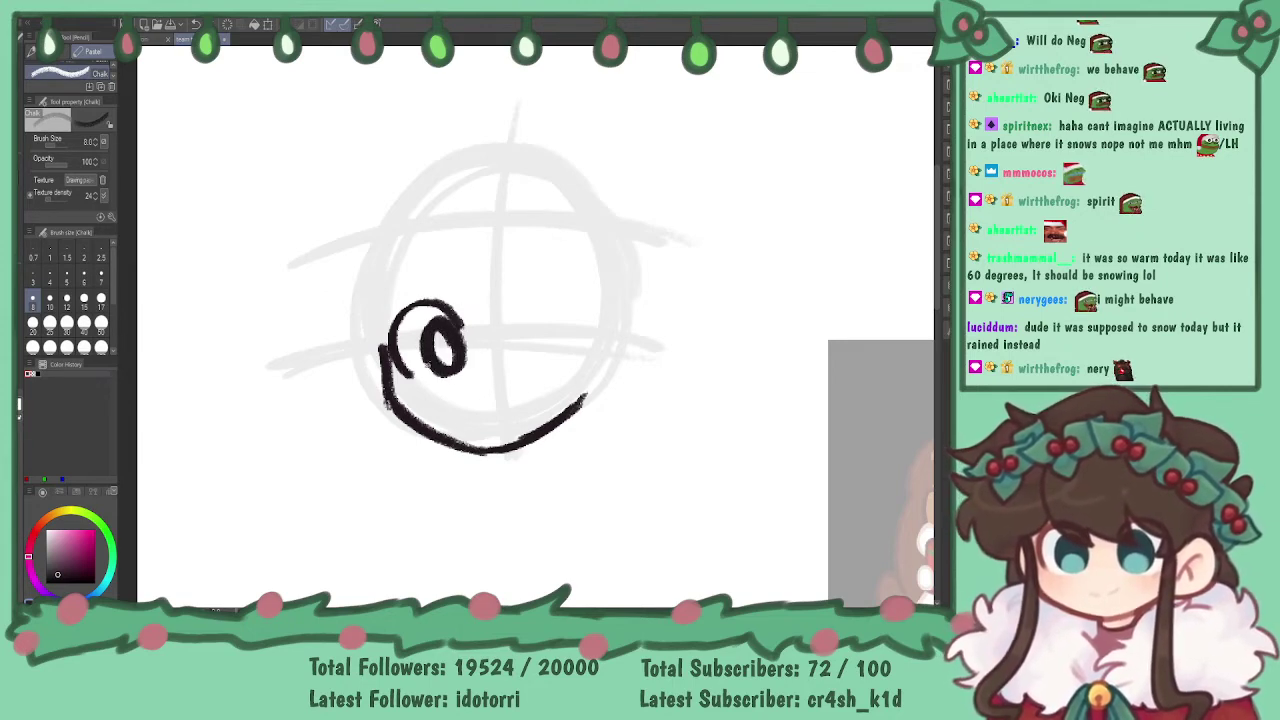
mouse_move(440, 334)
mouse_down()
mouse_move(444, 366)
mouse_move(450, 355)
mouse_up()
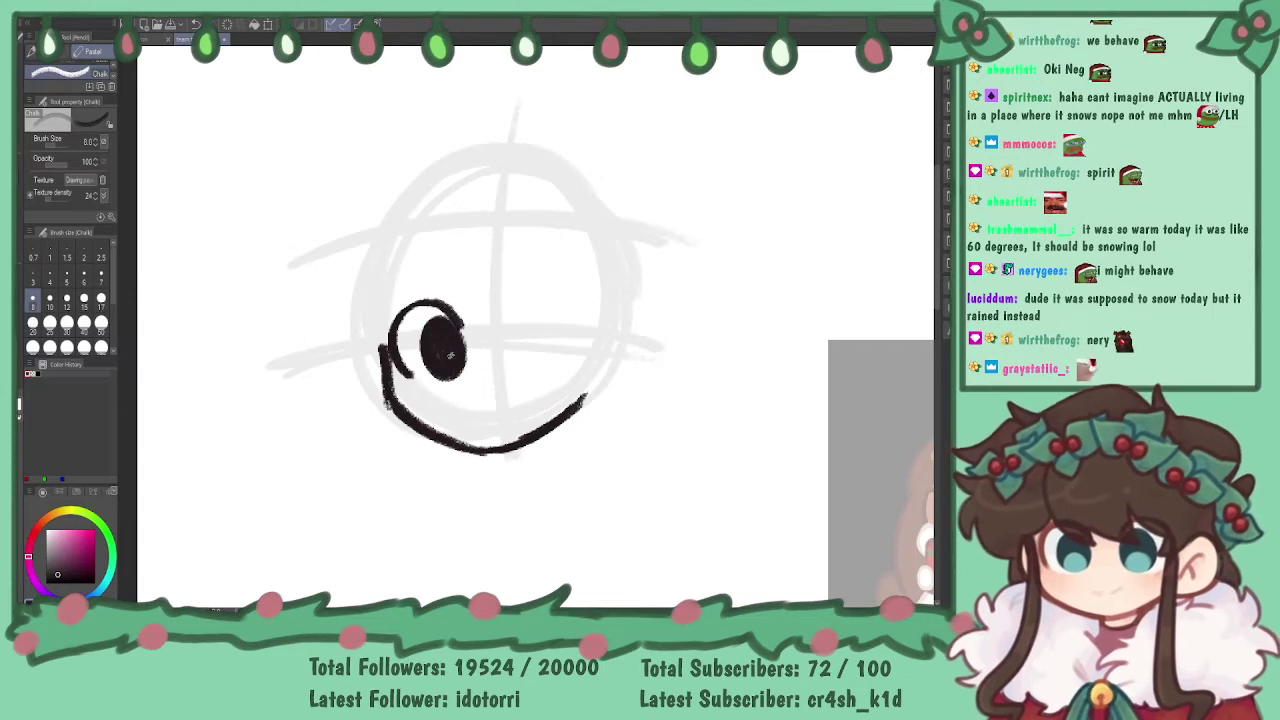
drag(413, 227, 455, 221)
key(ctrl+z)
drag(424, 251, 446, 246)
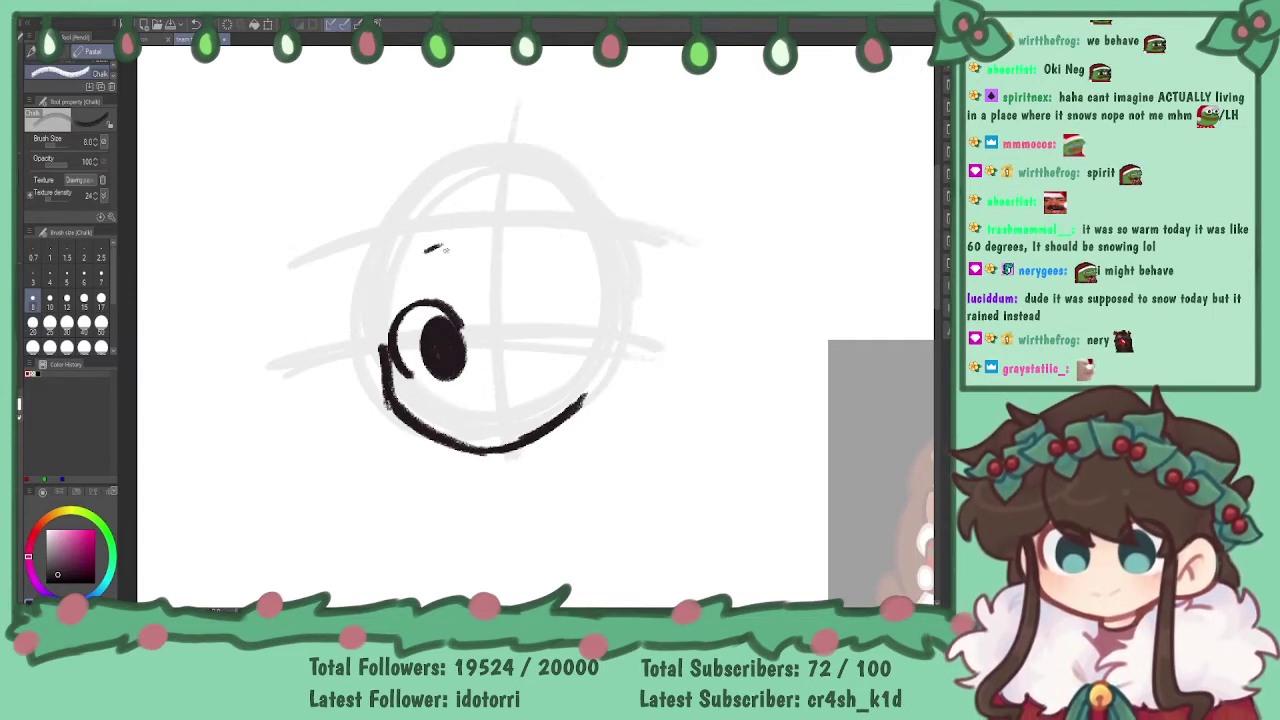
- Draw the right-hand eye with a curved upper outline and a solid black oval pupil, matching the other eye
drag(560, 502, 397, 439)
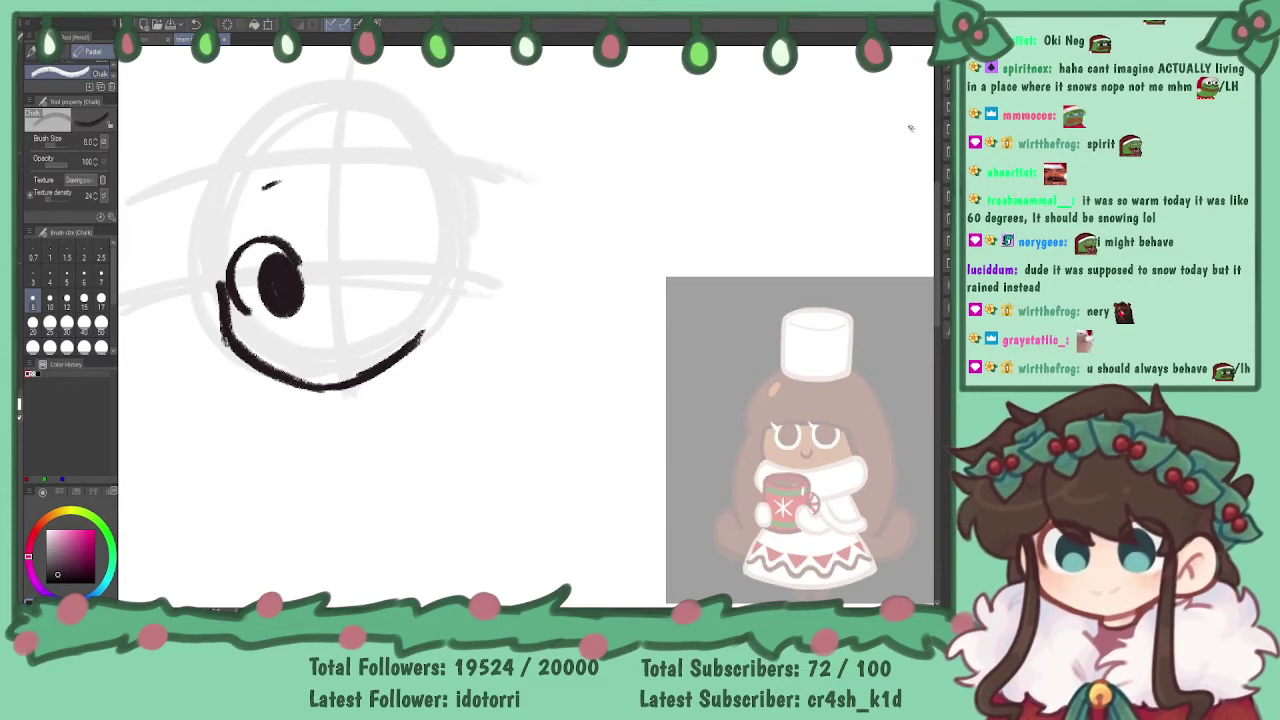
drag(391, 258, 563, 226)
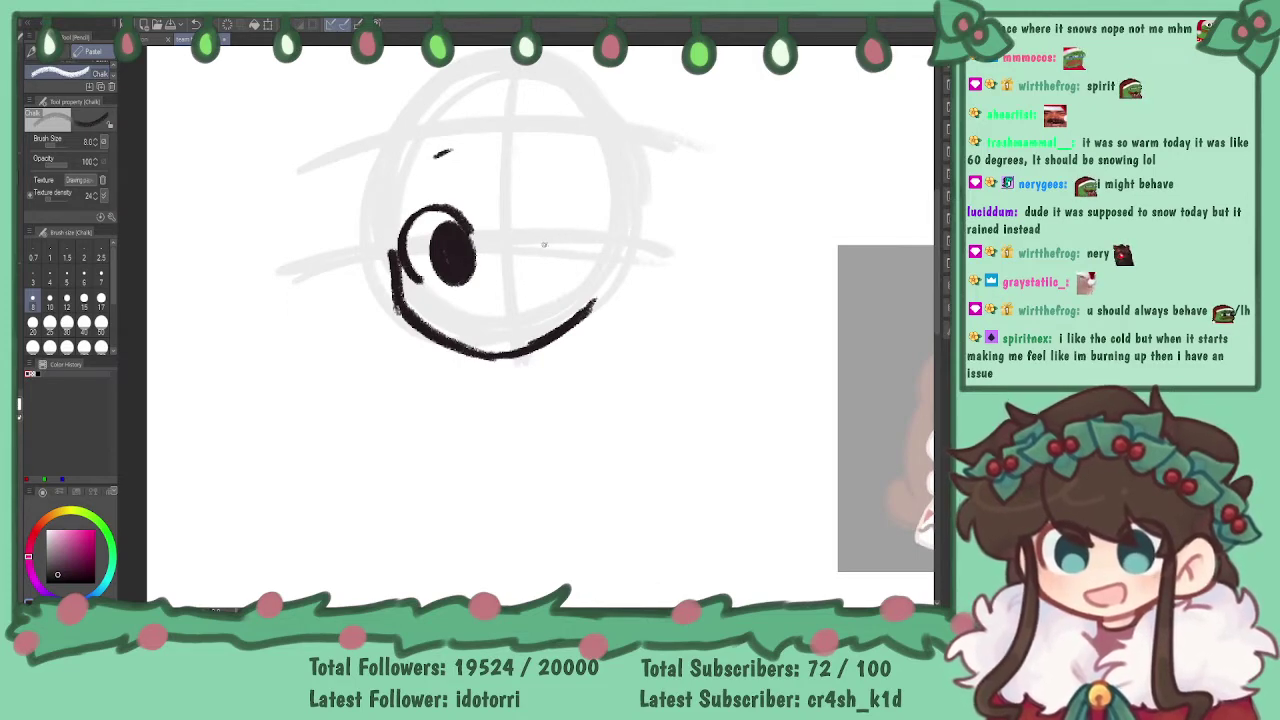
mouse_move(517, 232)
mouse_down()
mouse_move(546, 199)
mouse_move(578, 201)
mouse_move(611, 240)
mouse_move(597, 272)
mouse_up()
mouse_move(567, 221)
mouse_down()
mouse_move(572, 277)
mouse_move(549, 221)
mouse_move(560, 278)
mouse_move(575, 222)
mouse_move(560, 268)
mouse_move(583, 255)
mouse_up()
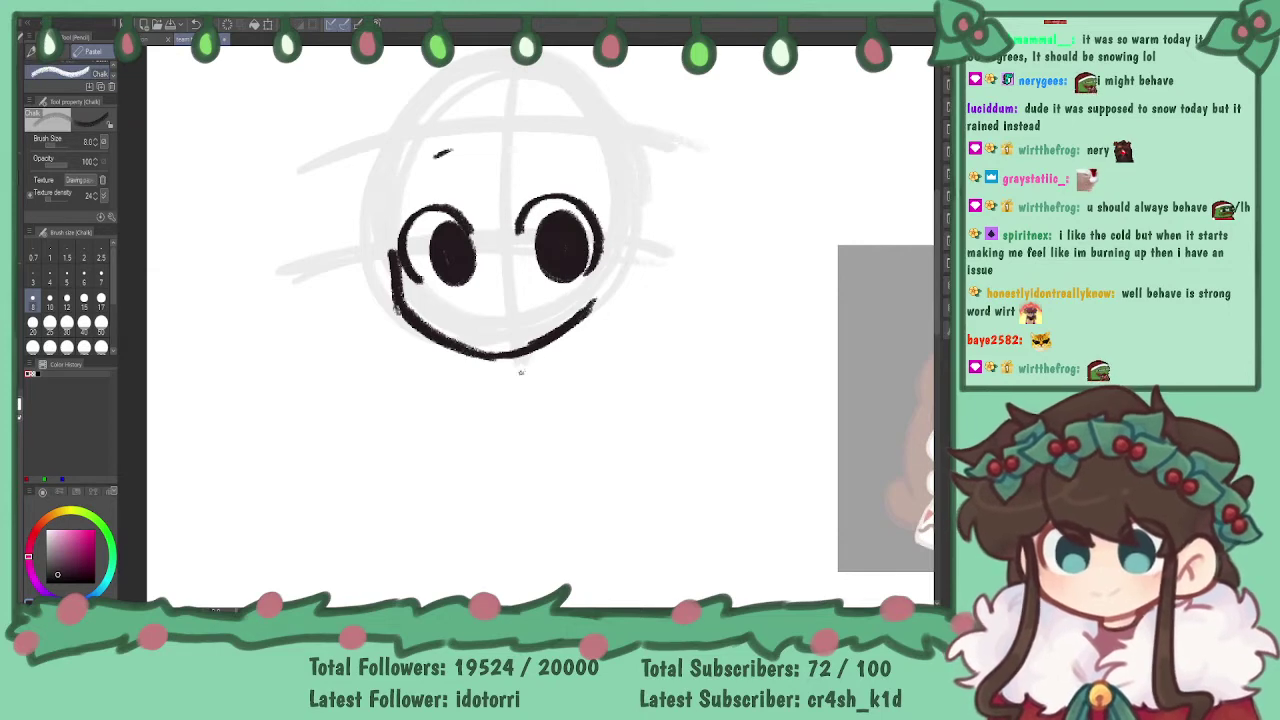
- Draw the collar's upper edge beneath the chin and erase the right-hand end of the jawline with a size 15 eraser
mouse_move(520, 372)
mouse_down()
mouse_move(377, 330)
mouse_move(462, 330)
mouse_move(482, 351)
mouse_up()
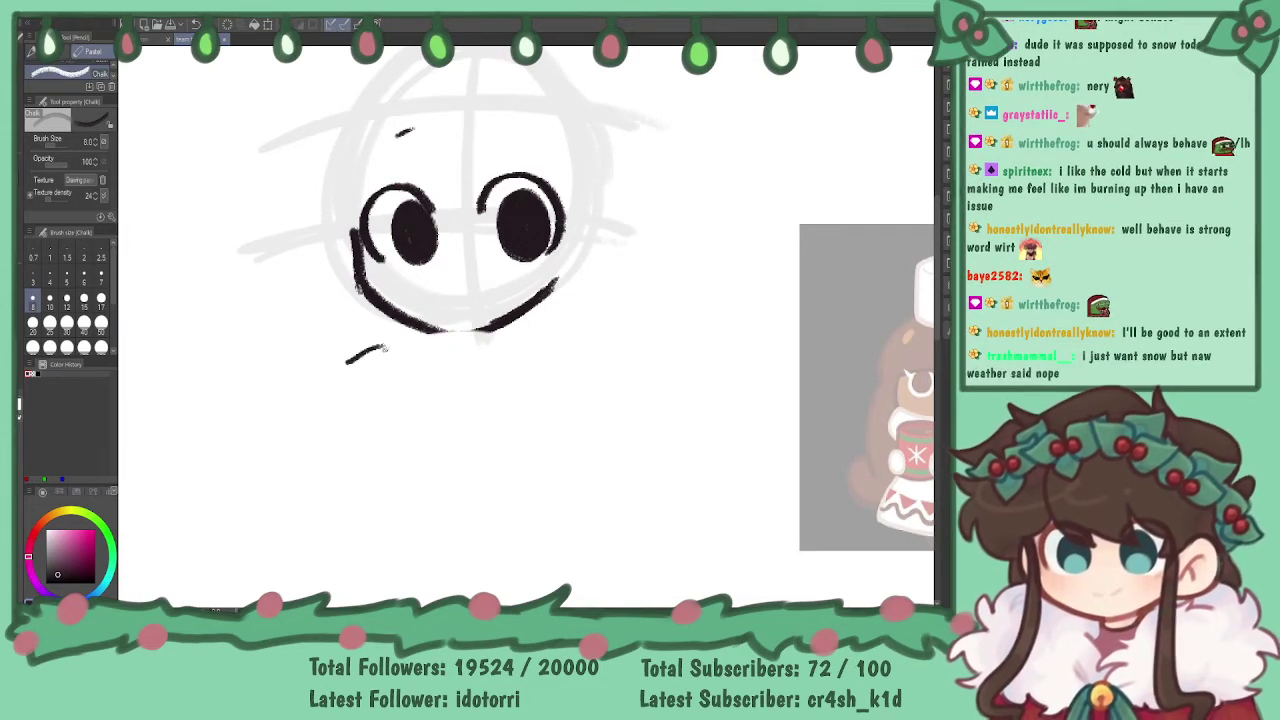
drag(426, 332, 542, 328)
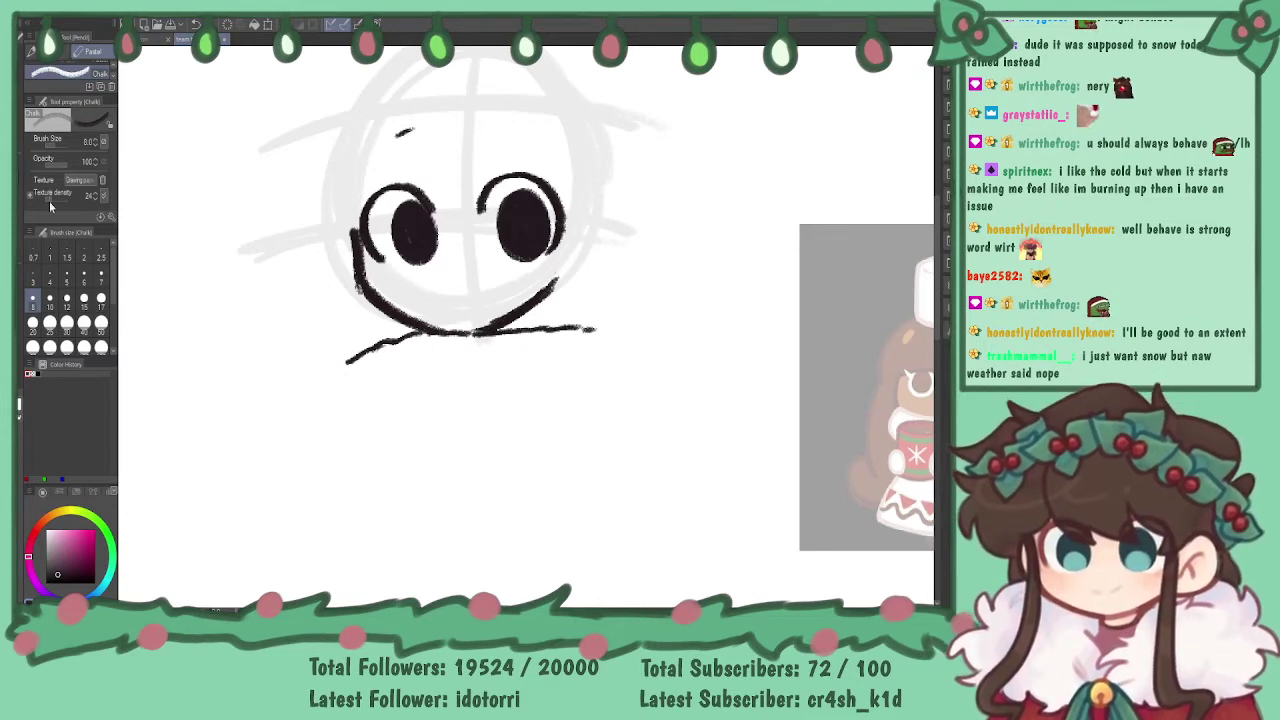
key(e)
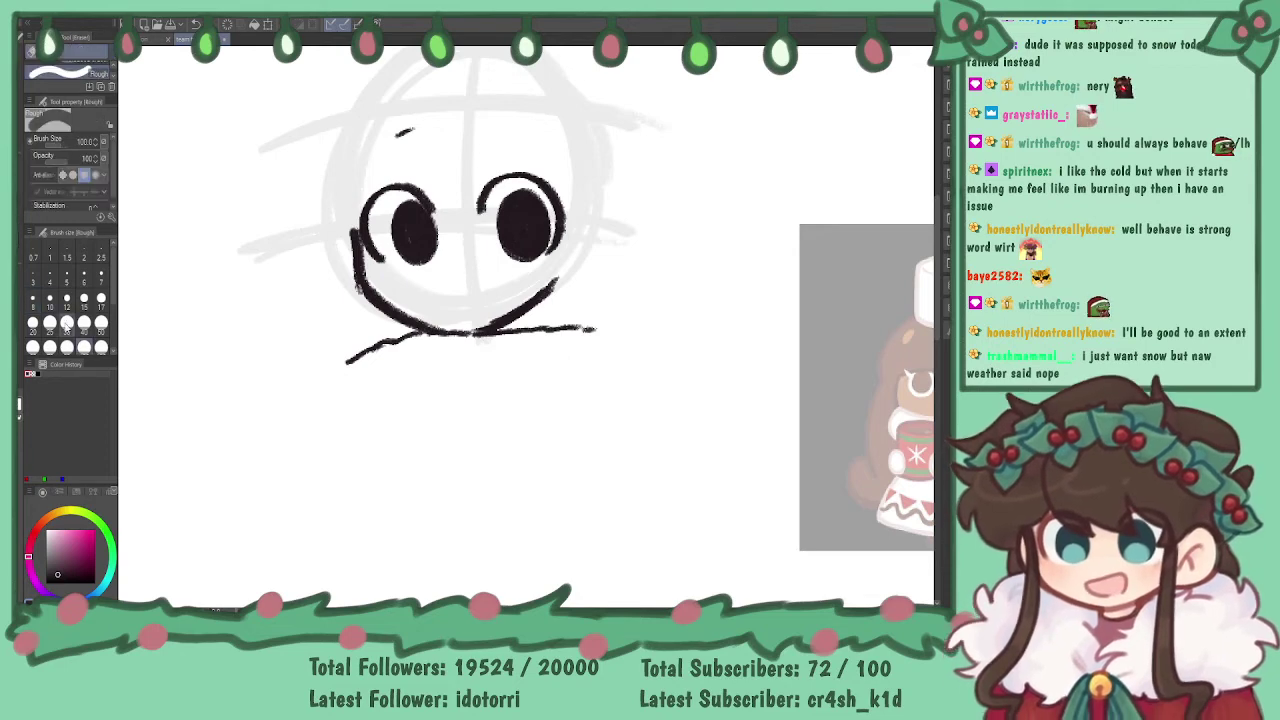
click(84, 300)
drag(541, 296, 524, 308)
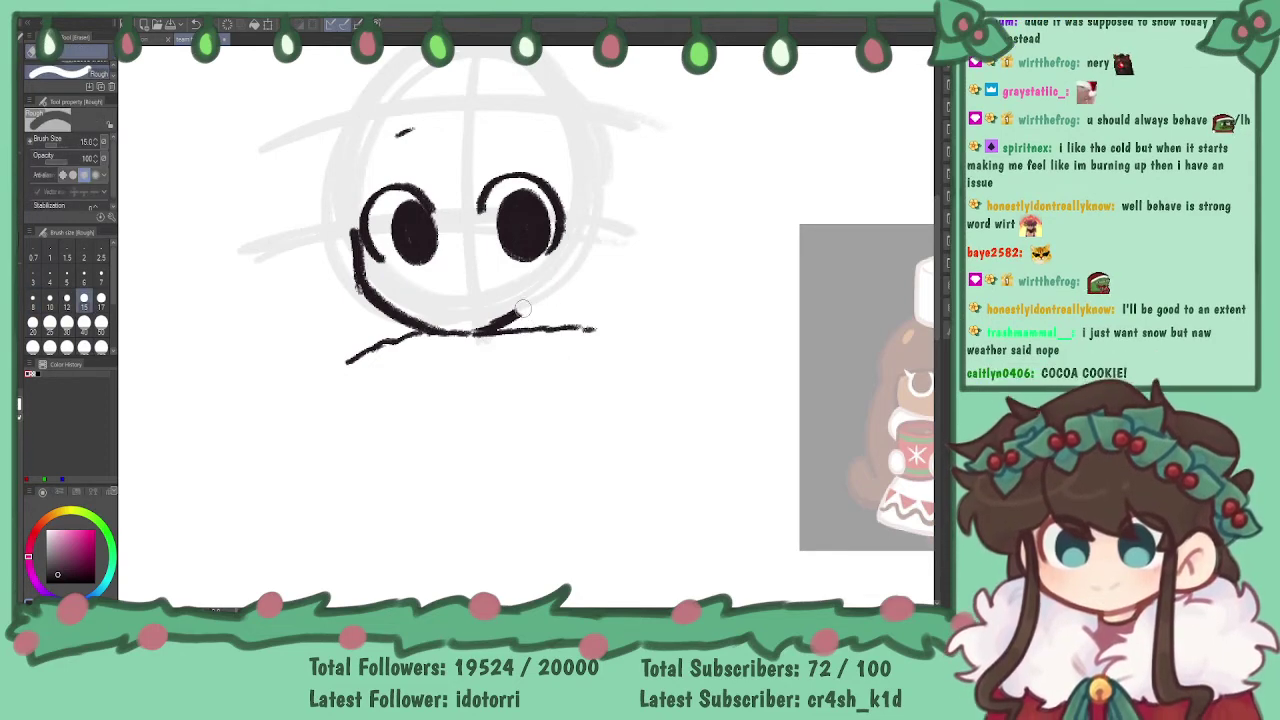
- With the Chalk brush, draw the hair lock over the right-hand cheek and a rounded curl from the left-hand side into the collar line
click(21, 190)
mouse_move(587, 233)
mouse_down()
mouse_move(512, 316)
mouse_move(586, 242)
mouse_move(545, 322)
mouse_up()
key(ctrl+z)
mouse_move(311, 262)
mouse_down()
mouse_move(258, 350)
mouse_move(284, 366)
mouse_move(350, 344)
mouse_up()
key(ctrl+z)
drag(262, 372, 352, 345)
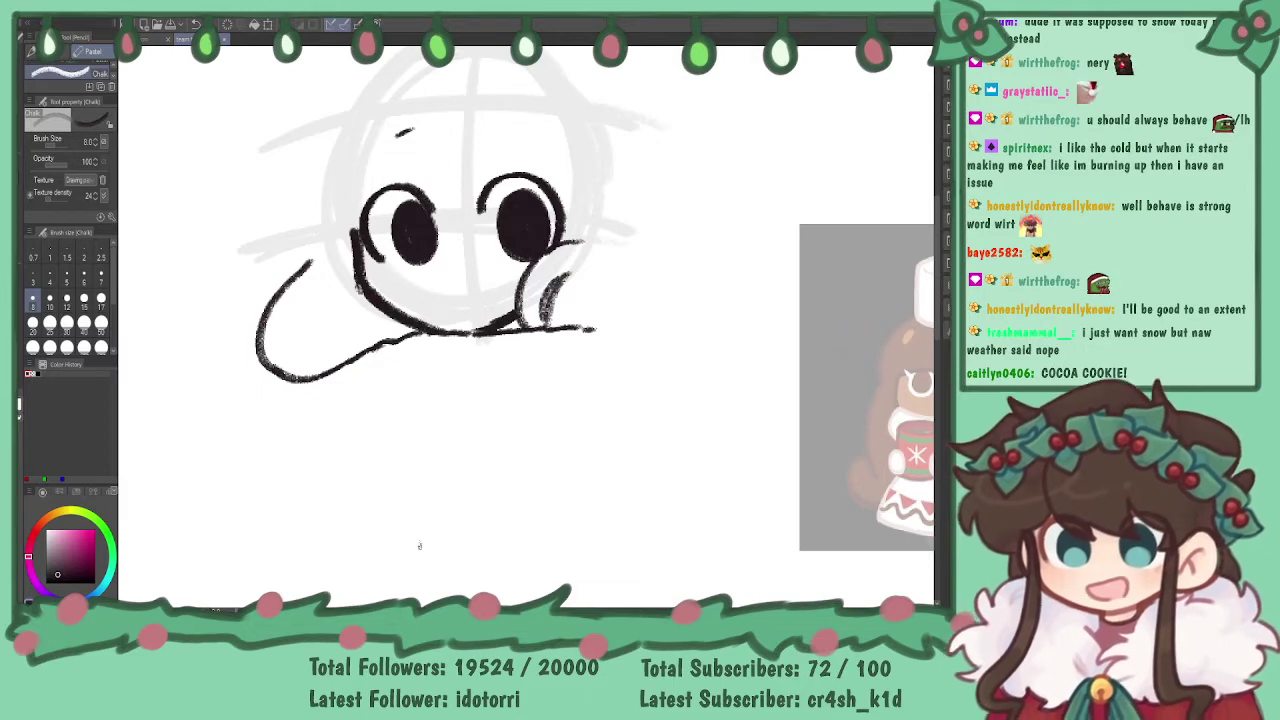
- Draw a small shaded crescent inside the lower left-hand hair curl
mouse_move(321, 356)
mouse_down()
mouse_move(304, 312)
mouse_move(335, 350)
mouse_up()
key(ctrl+z)
drag(306, 320, 324, 356)
key(ctrl+z)
drag(303, 313, 323, 355)
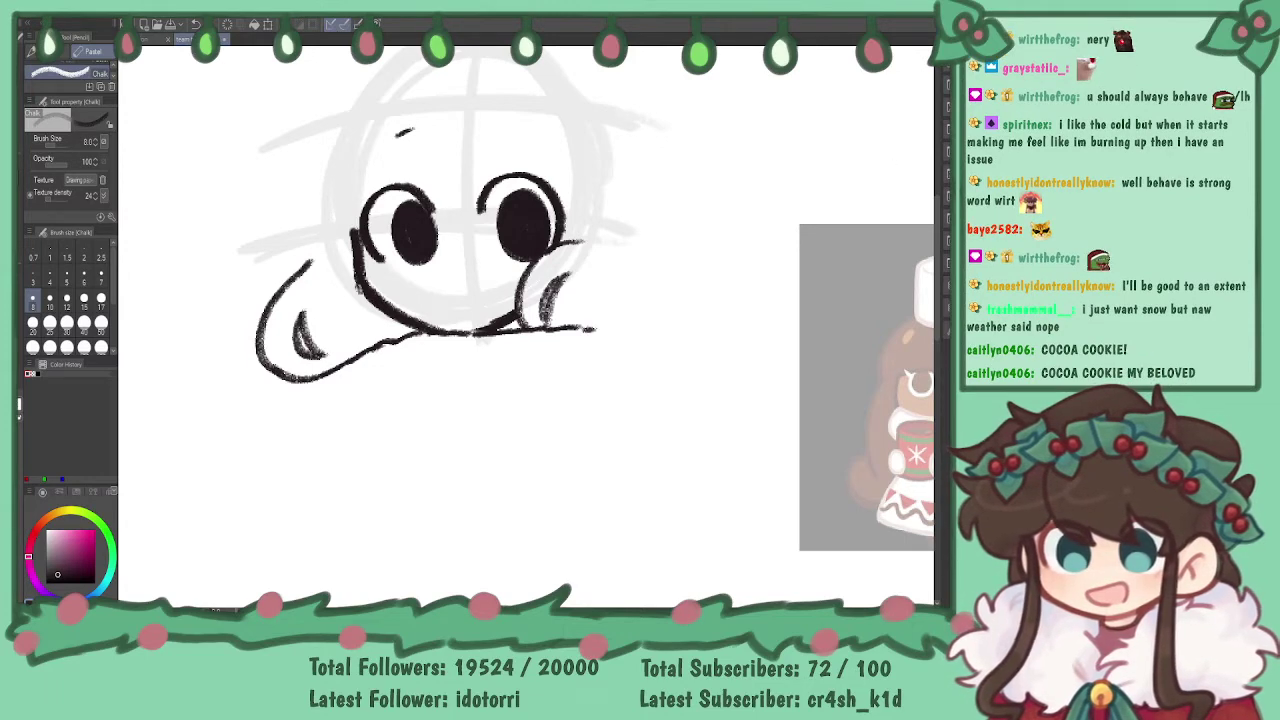
- Draw the upper left-hand hair wave with an inner strand and a pointed flick below it, and add lash strokes to both eyes
mouse_move(359, 288)
mouse_down()
mouse_move(225, 381)
mouse_move(321, 436)
mouse_up()
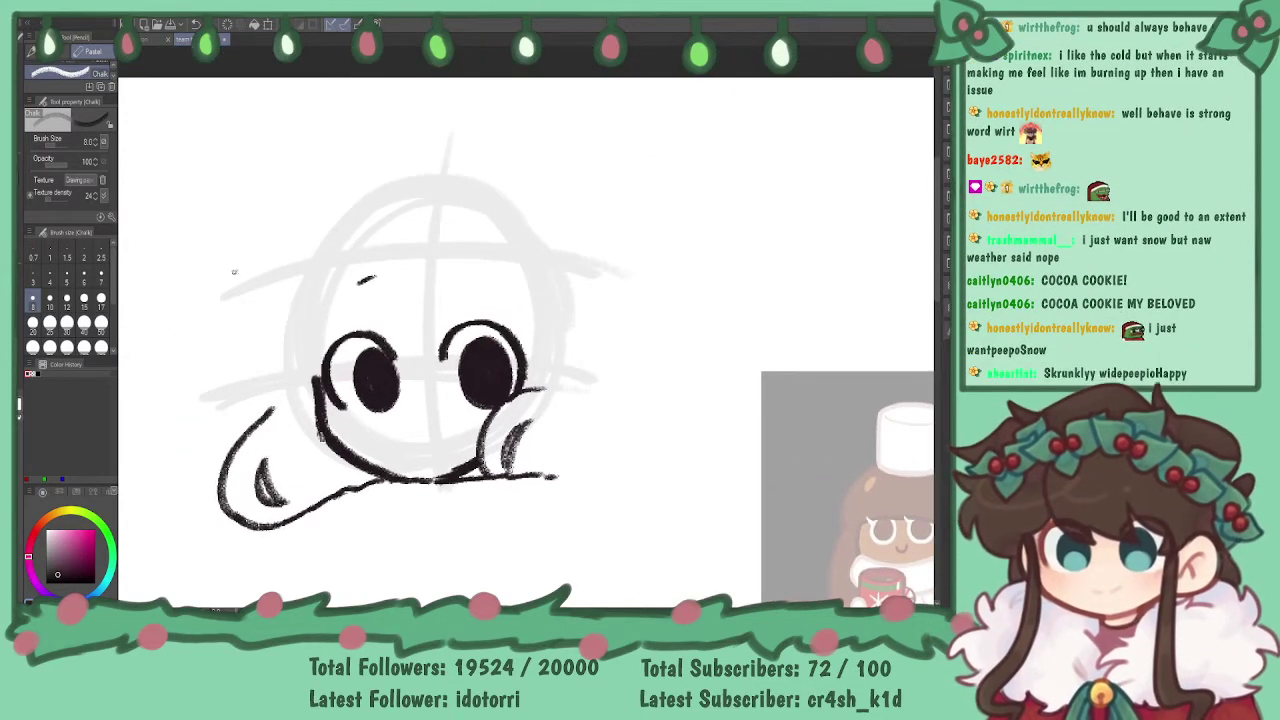
drag(276, 248, 238, 362)
mouse_move(250, 278)
mouse_down()
mouse_move(242, 362)
mouse_move(300, 388)
mouse_up()
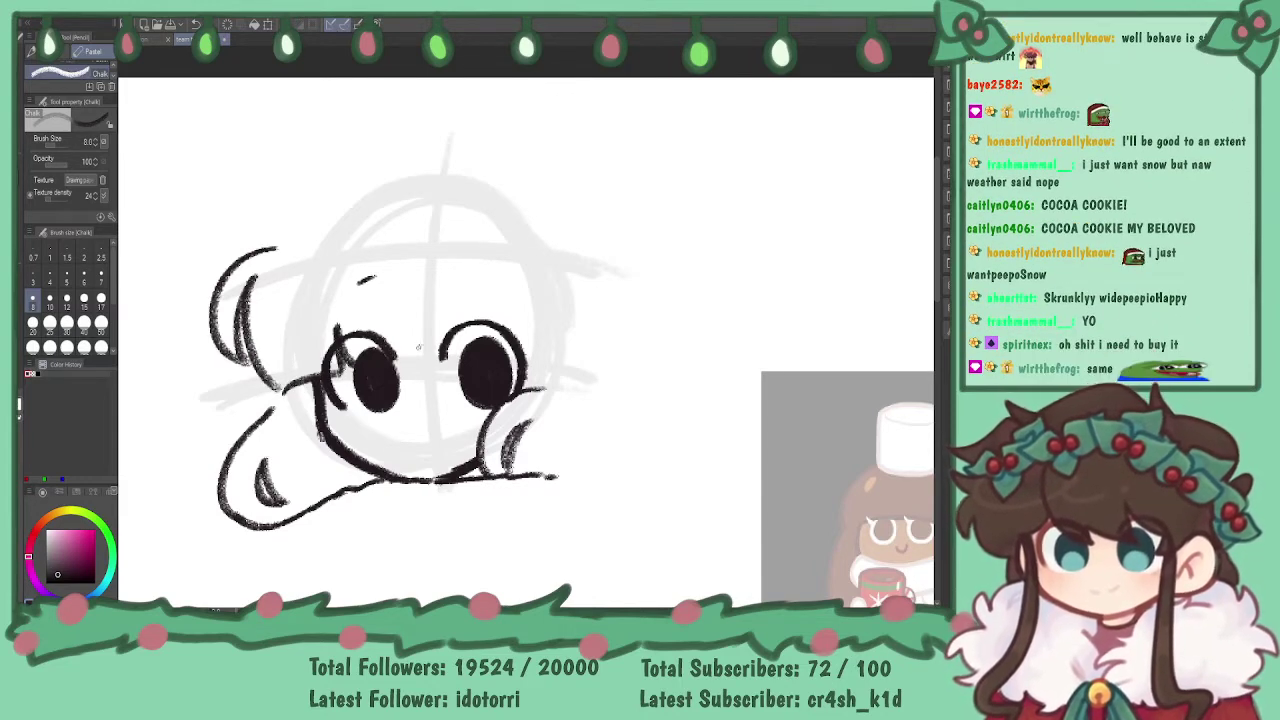
drag(336, 345, 422, 355)
mouse_move(438, 310)
mouse_down()
mouse_move(442, 356)
mouse_move(466, 368)
mouse_up()
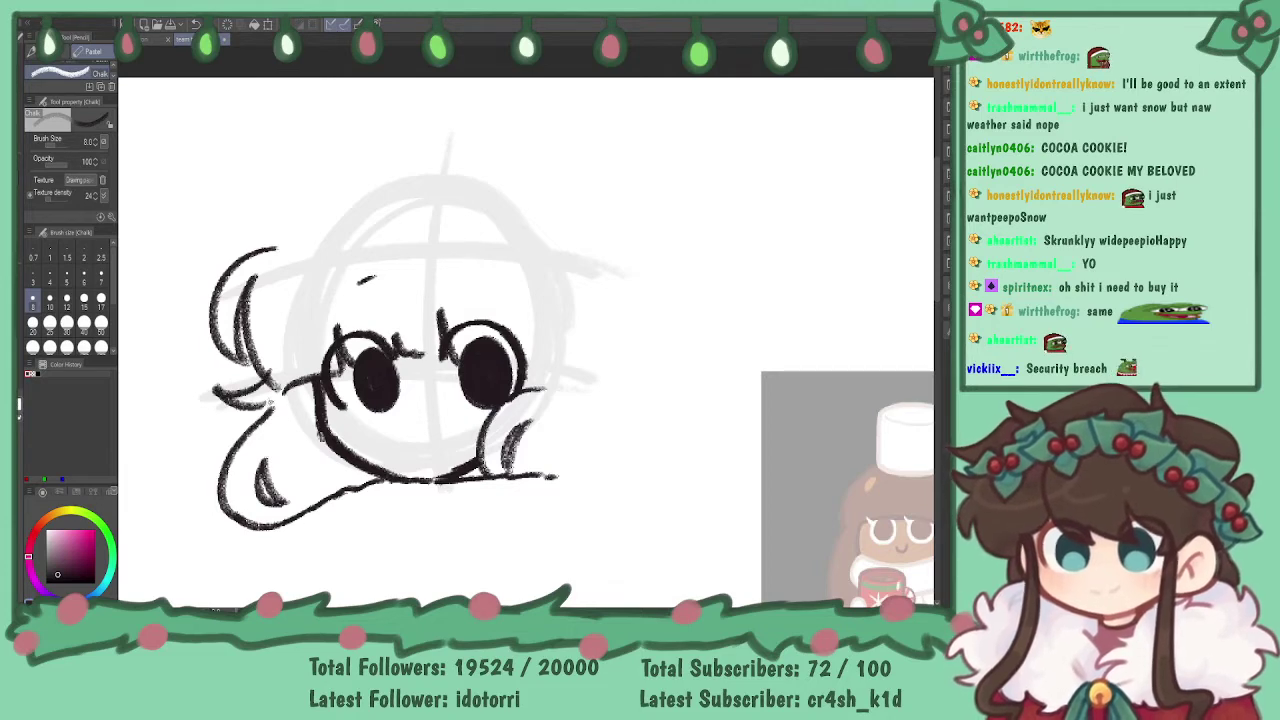
drag(216, 390, 272, 404)
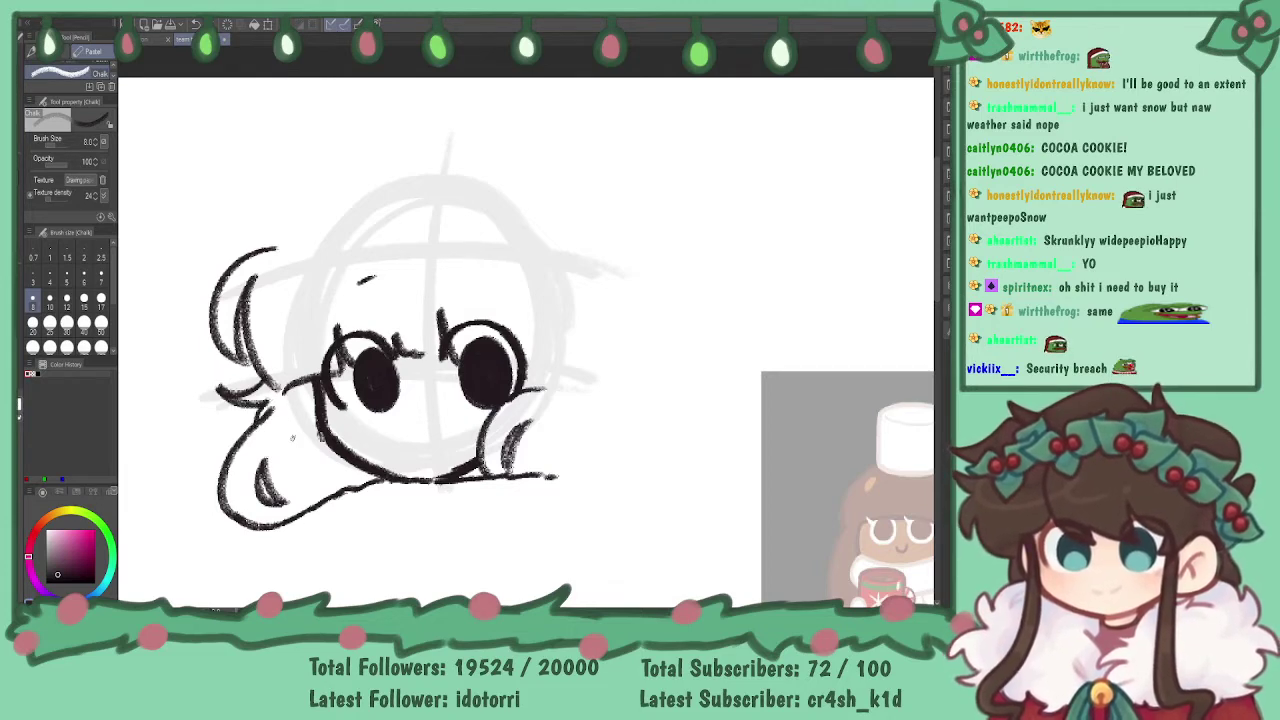
- Draw the lower right-hand hair curl with an inner crescent, and a pointed tuft above the upper left-hand wave
drag(622, 400, 572, 484)
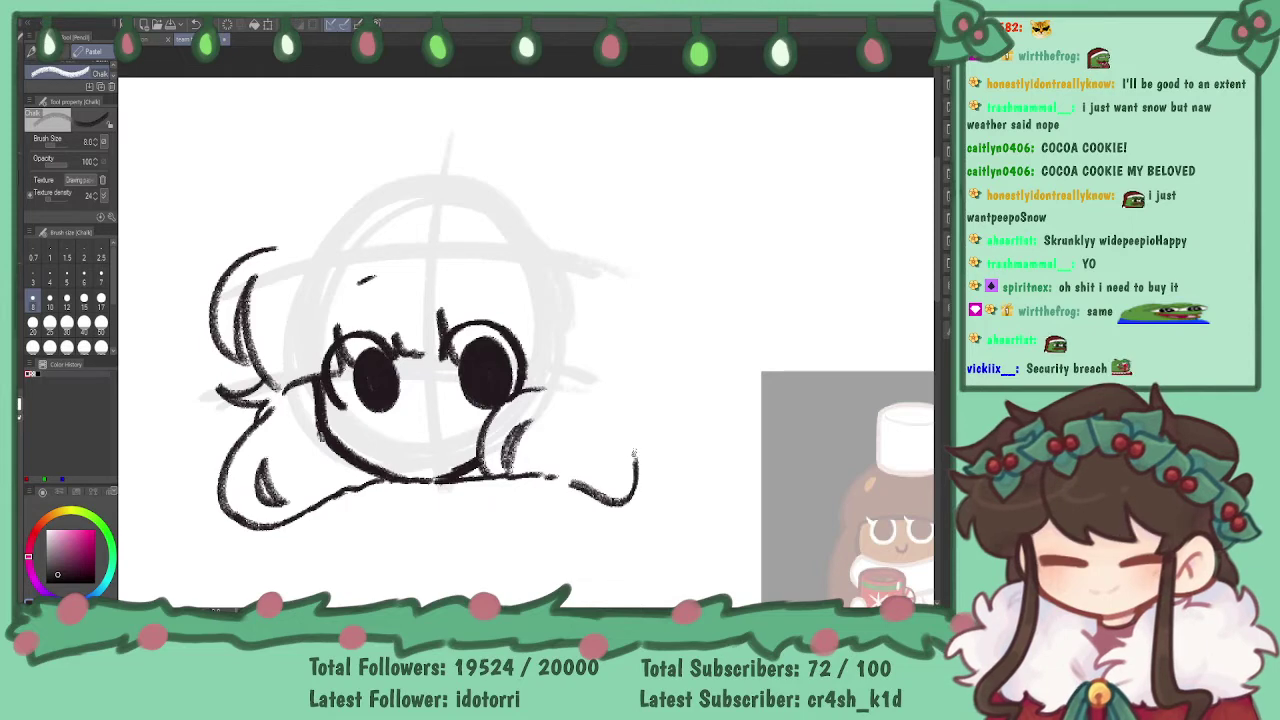
drag(605, 402, 588, 468)
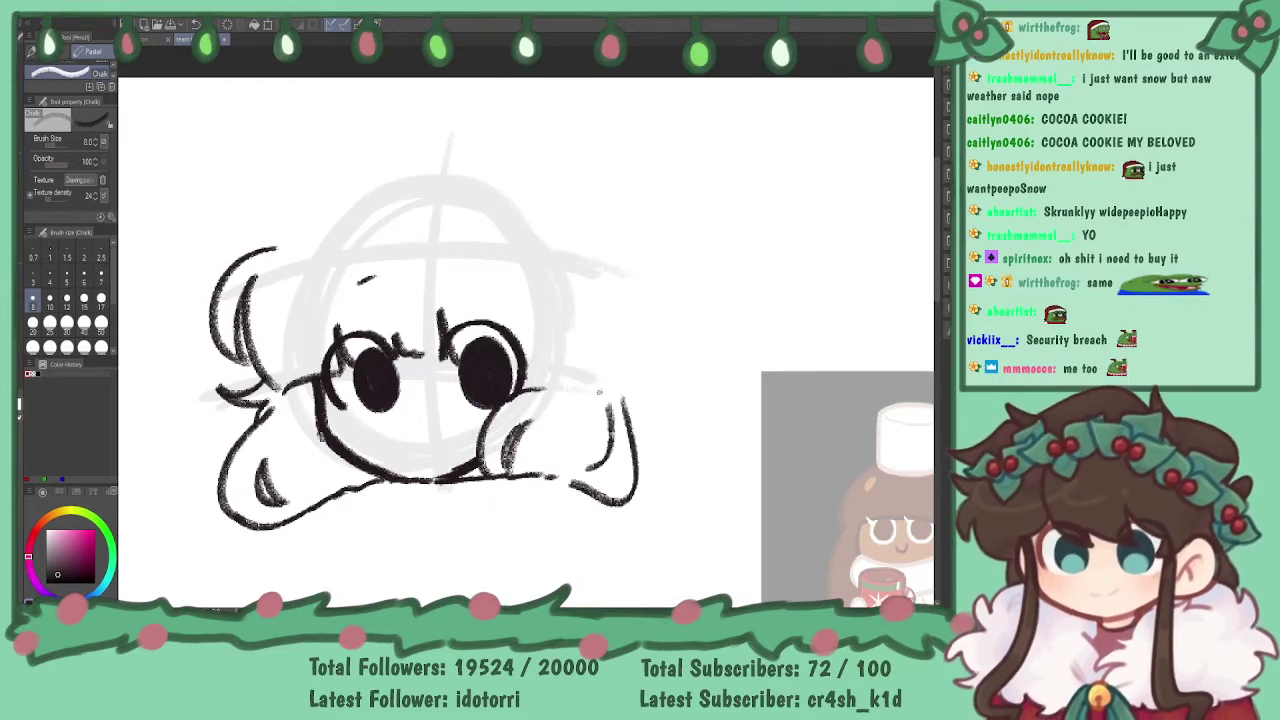
click(270, 279)
mouse_move(262, 248)
mouse_down()
mouse_move(258, 201)
mouse_move(316, 230)
mouse_up()
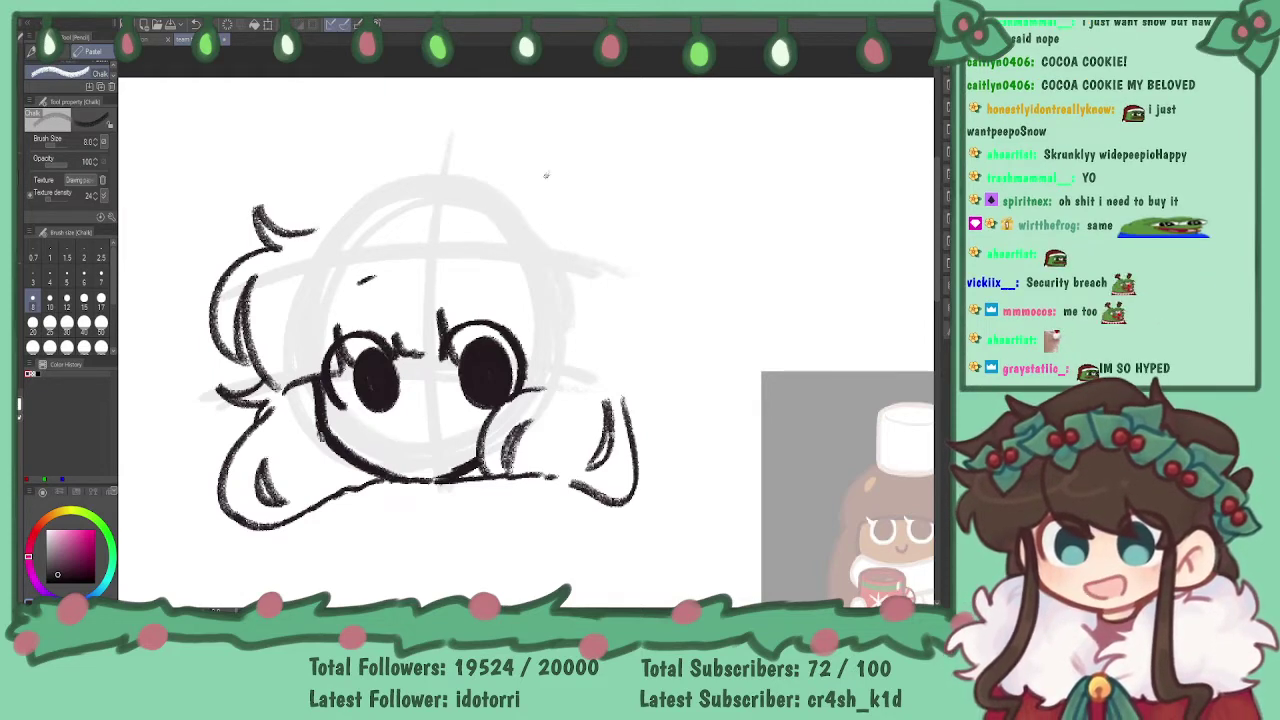
- Draw the hat's straight left-hand side and the slanted left part of its lower edge across the forehead
drag(340, 210, 400, 86)
key(ctrl+z)
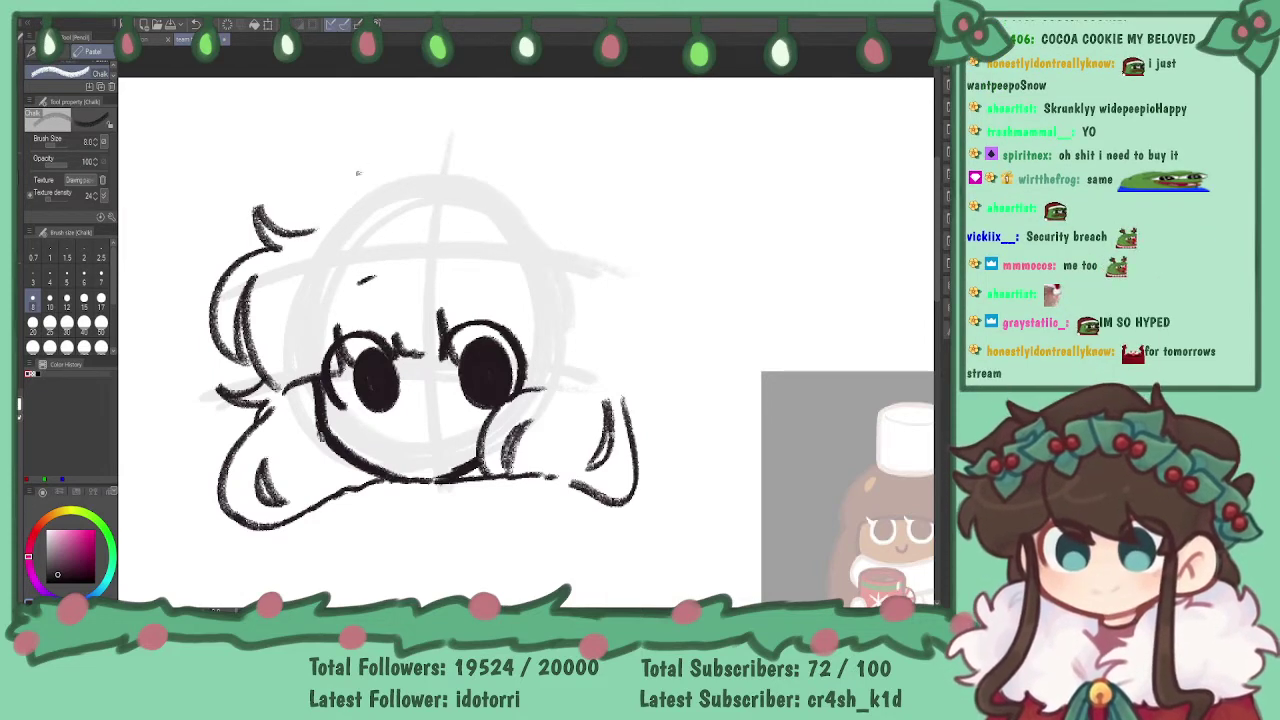
drag(345, 192, 370, 86)
mouse_move(350, 205)
mouse_down()
mouse_move(583, 241)
mouse_move(550, 273)
mouse_move(613, 264)
mouse_up()
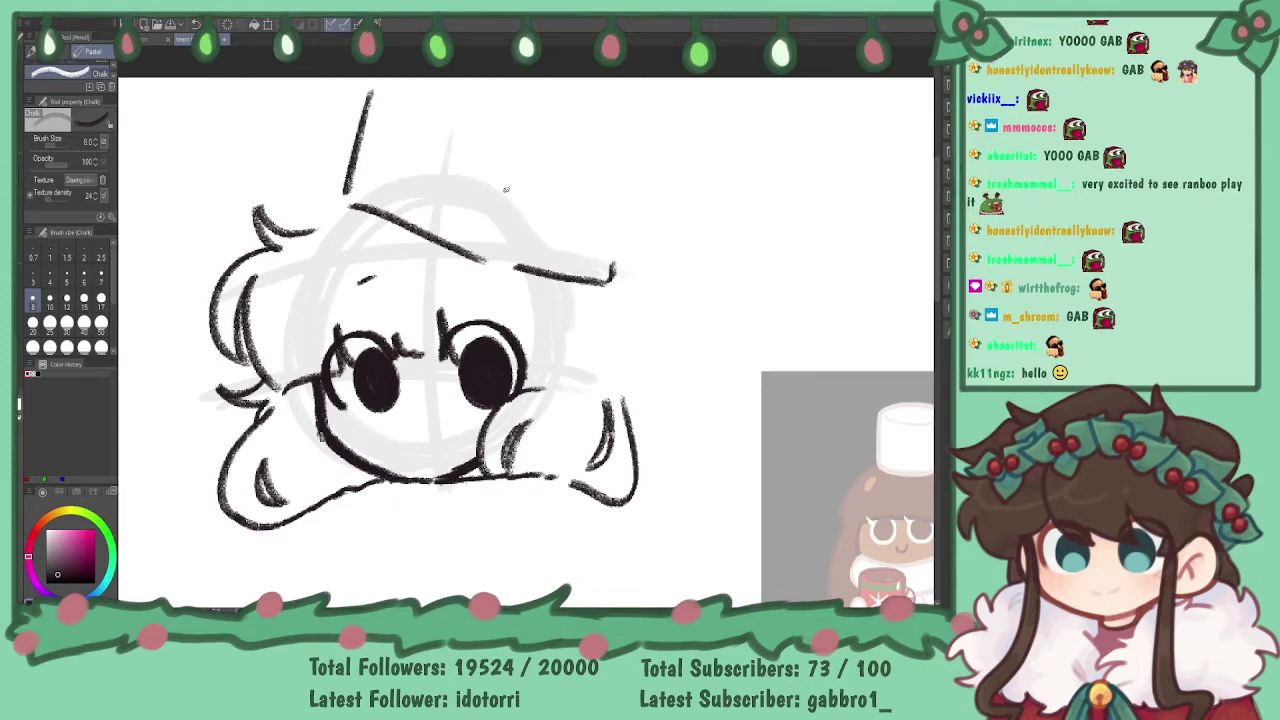
key(ctrl+z)
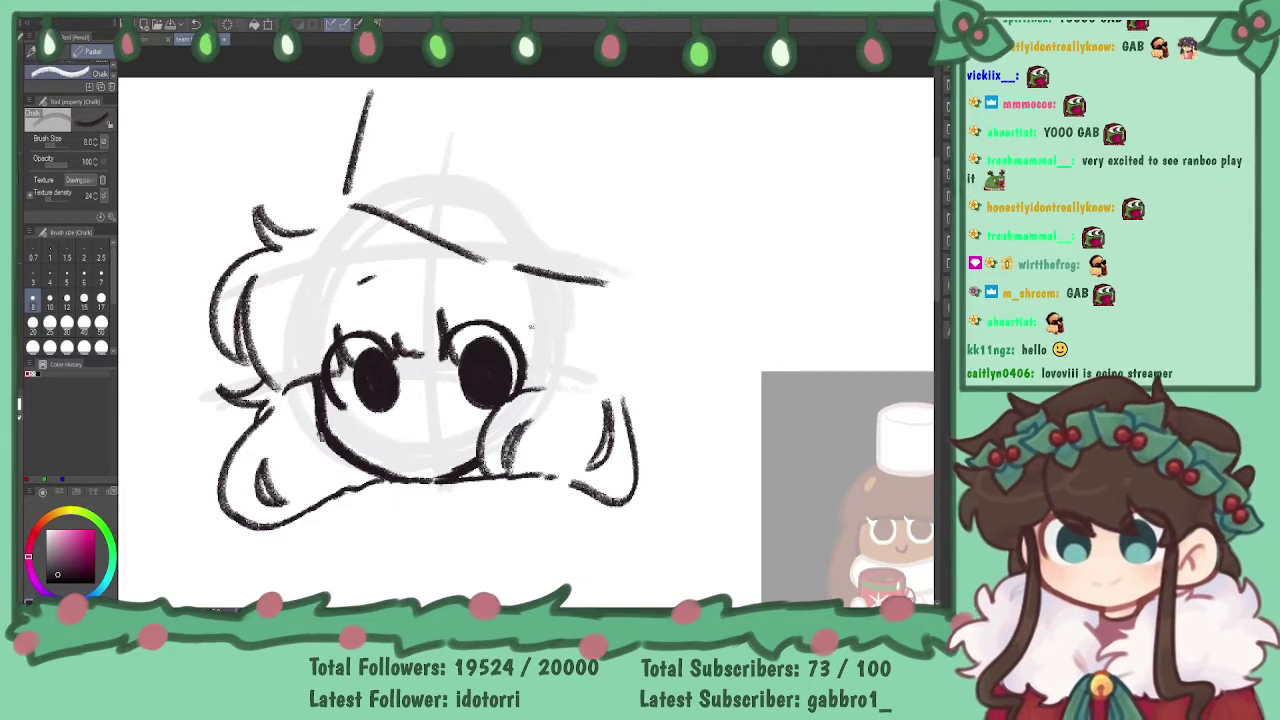
key(ctrl+z)
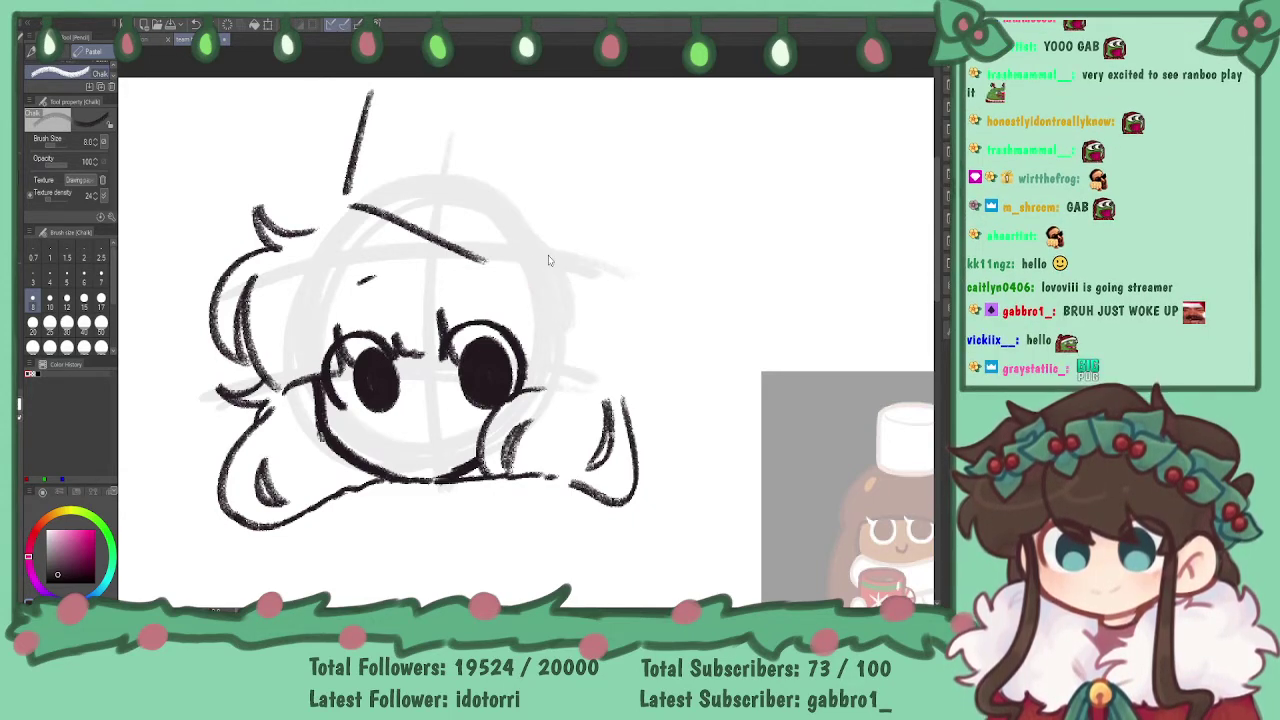
- Complete the hat with a curved right end of the lower edge, a straight right-hand side and a rounded top rim
mouse_move(505, 268)
mouse_down()
mouse_move(550, 298)
mouse_move(578, 297)
mouse_move(592, 209)
mouse_up()
key(ctrl+z)
drag(580, 271, 600, 180)
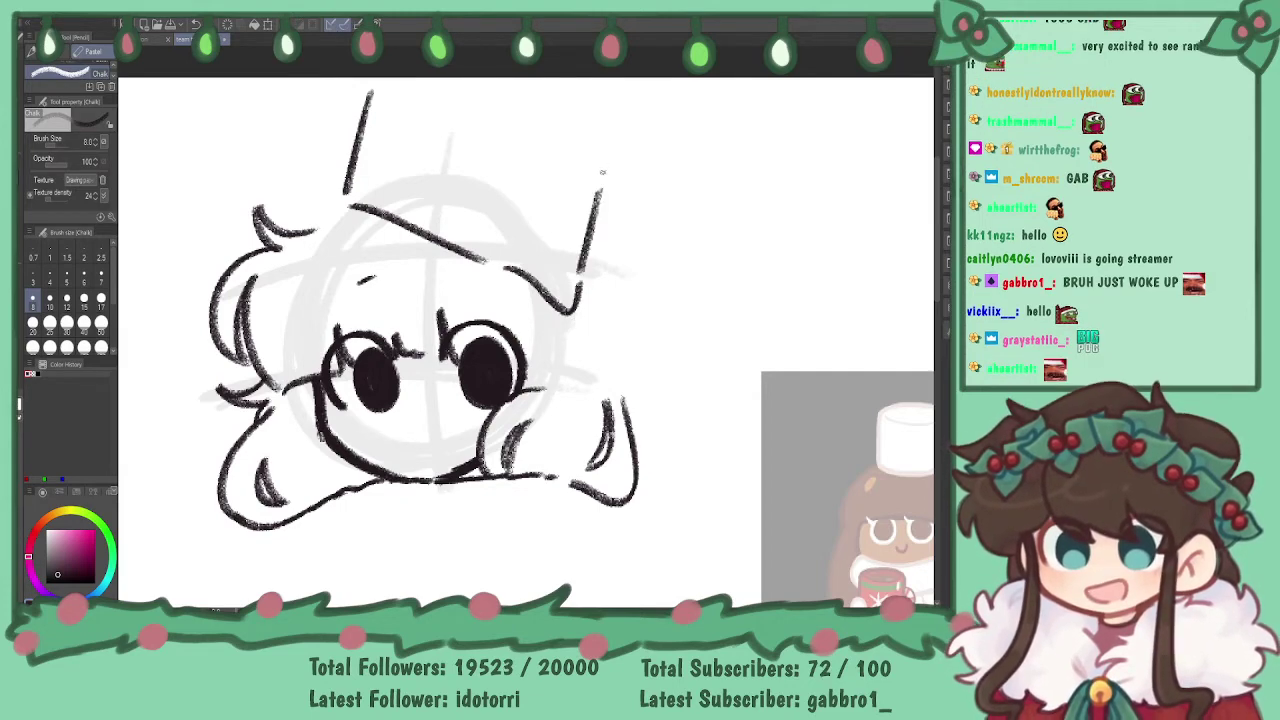
mouse_move(513, 78)
mouse_down()
mouse_move(593, 122)
mouse_move(619, 104)
mouse_move(604, 168)
mouse_up()
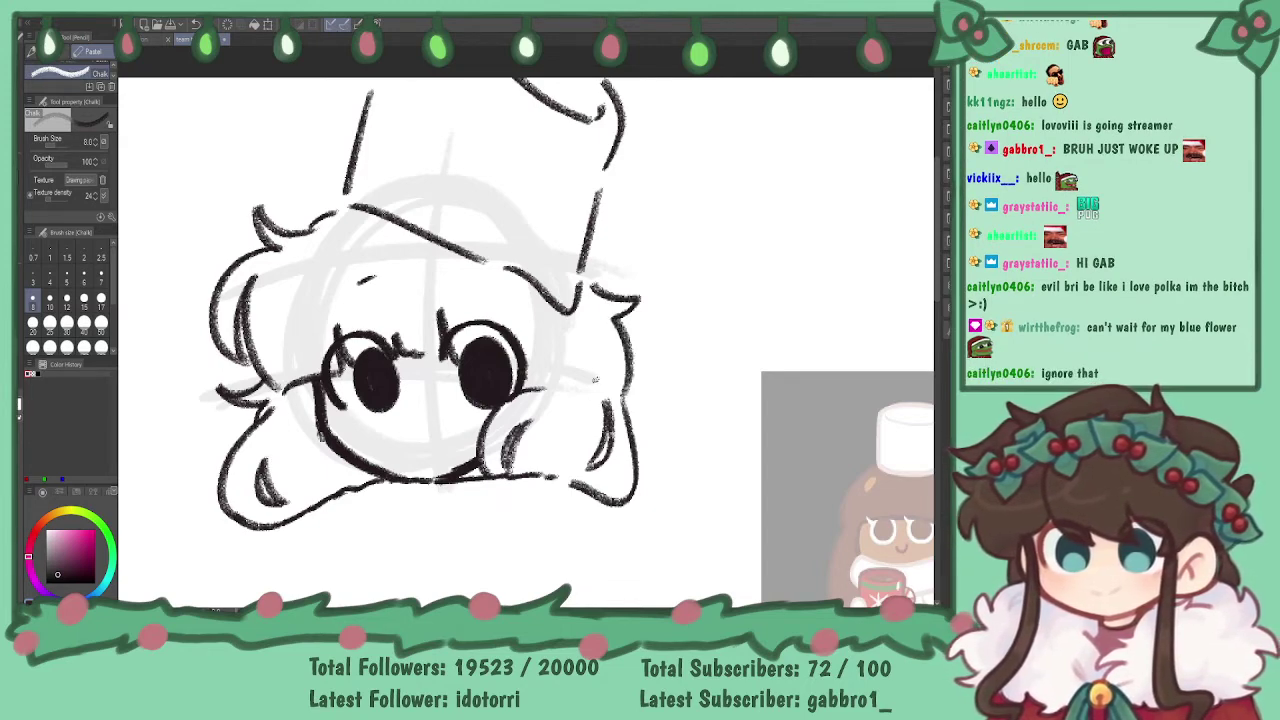
- Draw the right-hand side contour of the hair down to the lower curl, and add a small curved smile
key(ctrl+z)
drag(612, 321, 618, 393)
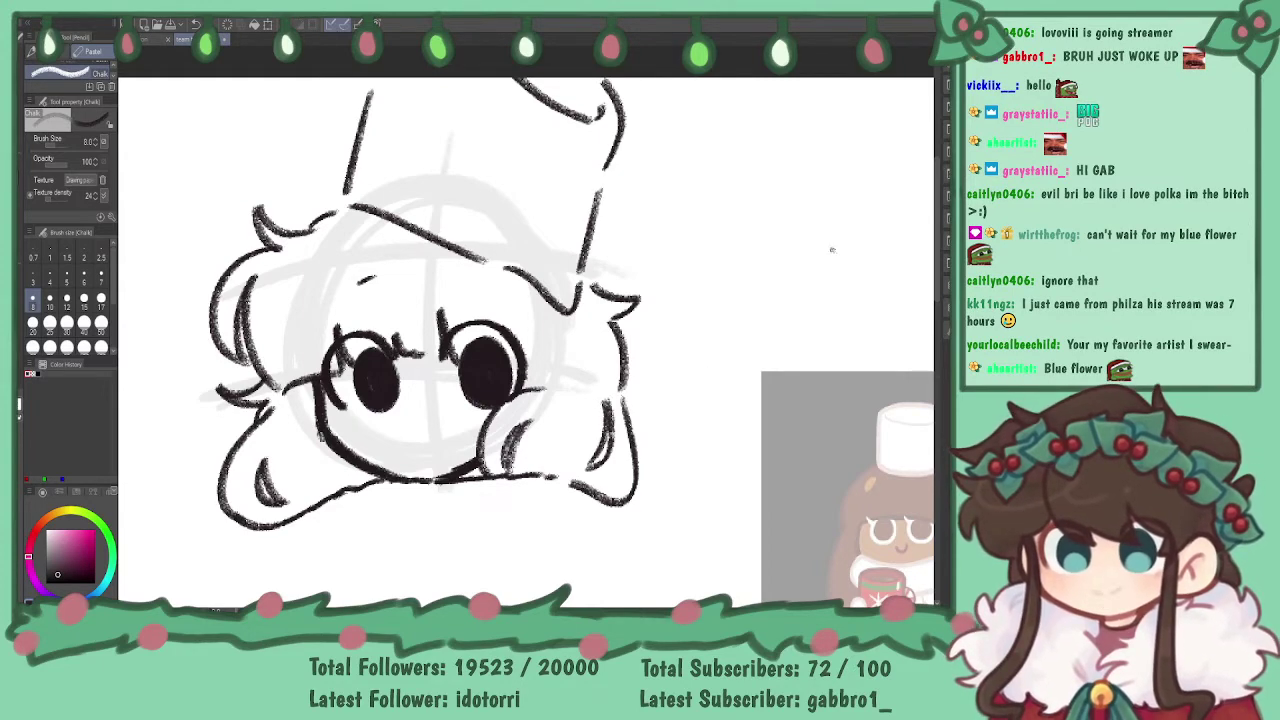
drag(404, 437, 438, 426)
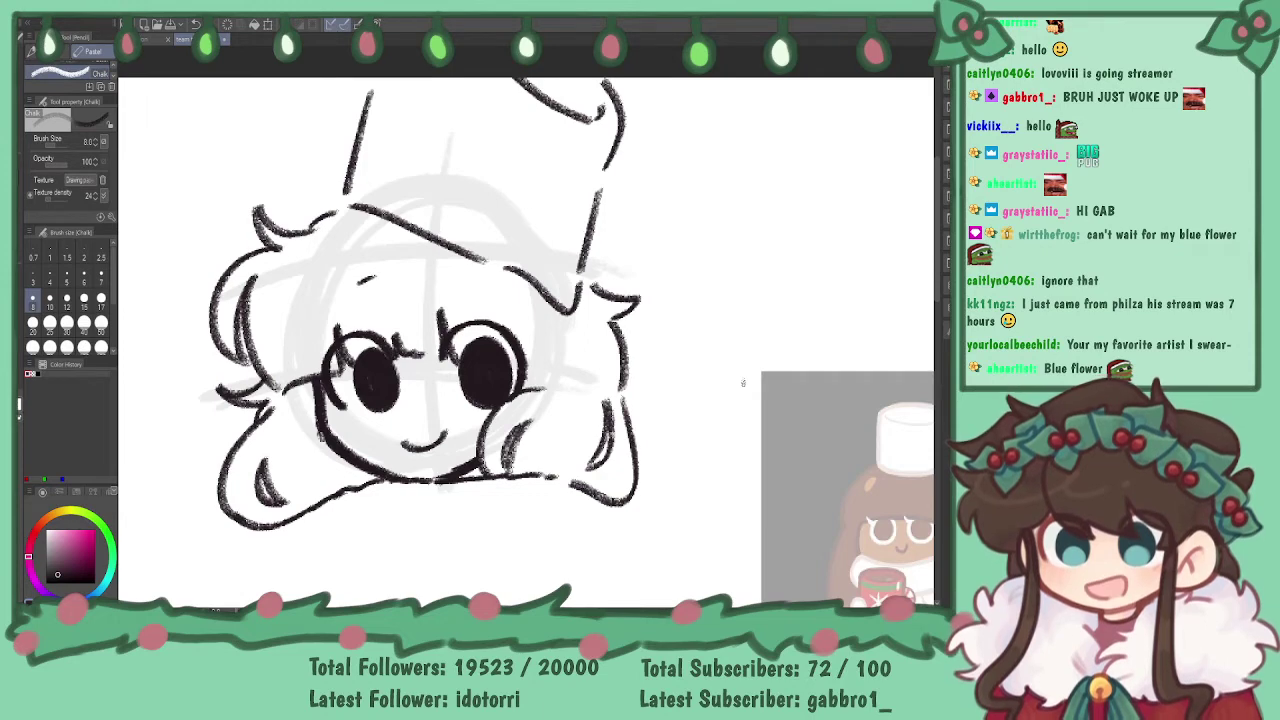
- Draw the fluffy collar's left end and lower edge as a broken curve beneath the head
mouse_move(898, 117)
mouse_down()
mouse_move(880, 107)
mouse_move(900, 24)
mouse_move(900, 52)
mouse_move(918, 65)
mouse_up()
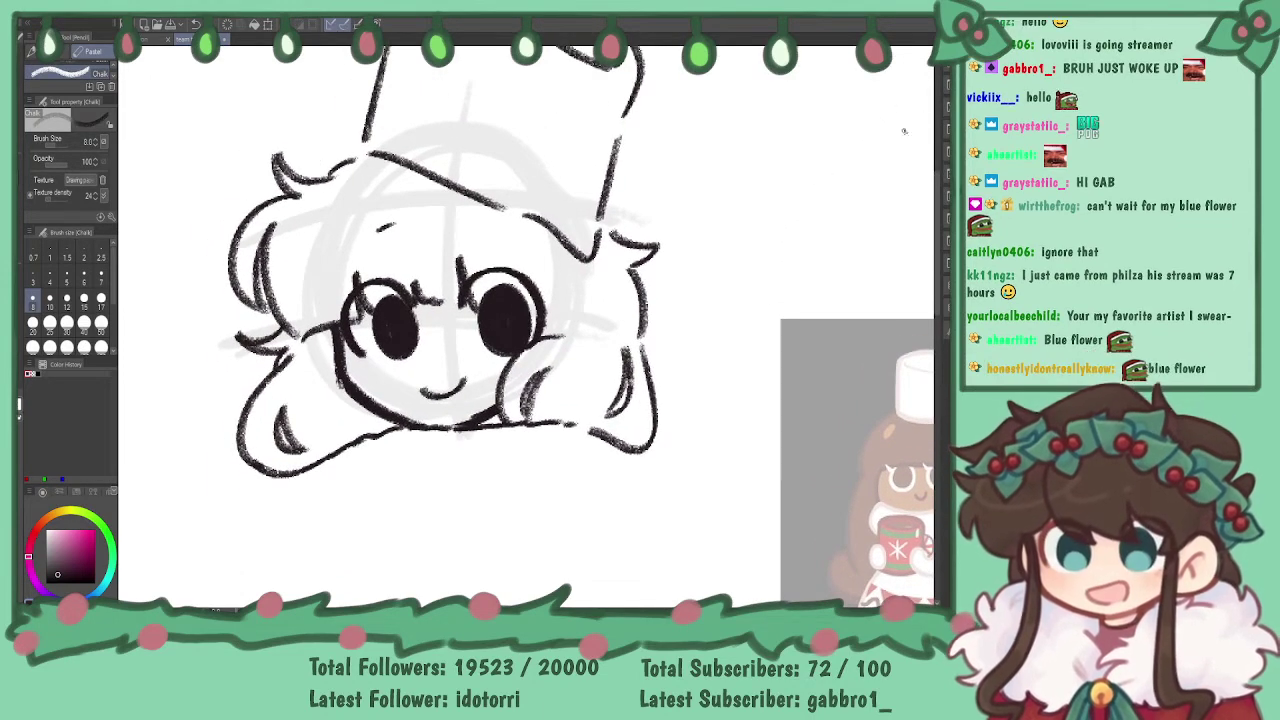
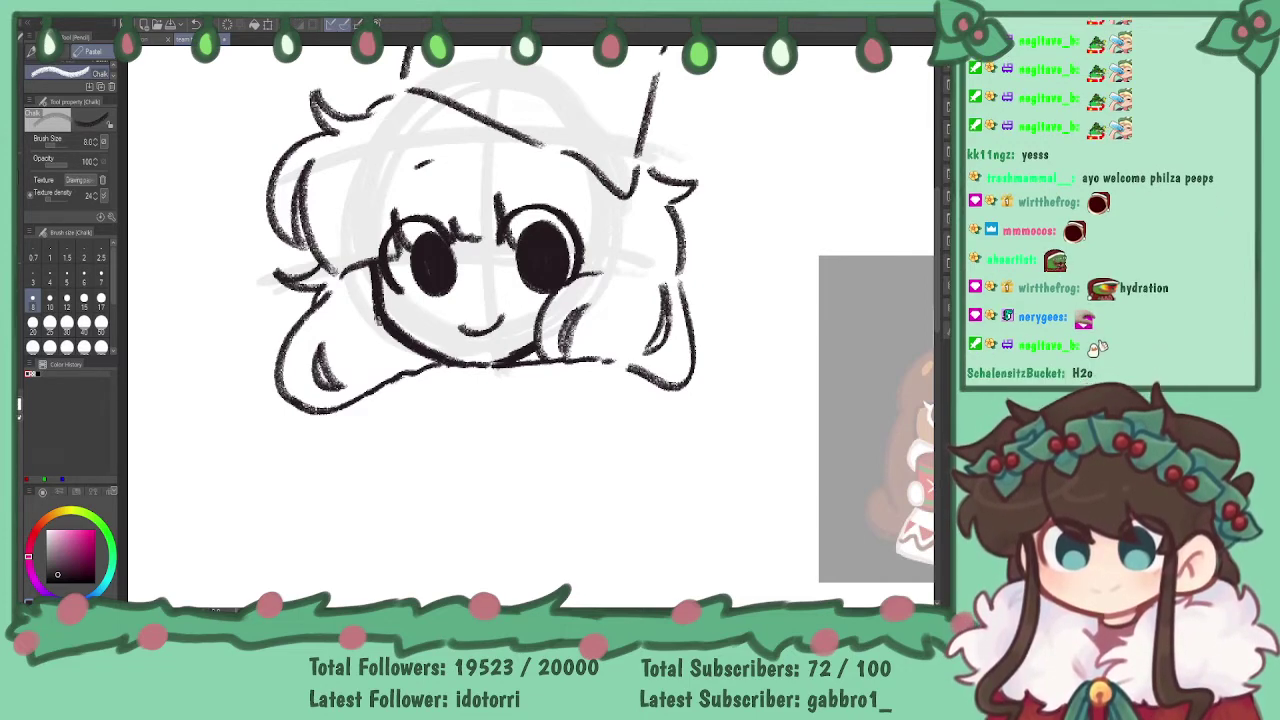
mouse_move(322, 420)
mouse_down()
mouse_move(375, 455)
mouse_move(487, 453)
mouse_up()
key(ctrl+z)
key(ctrl+z)
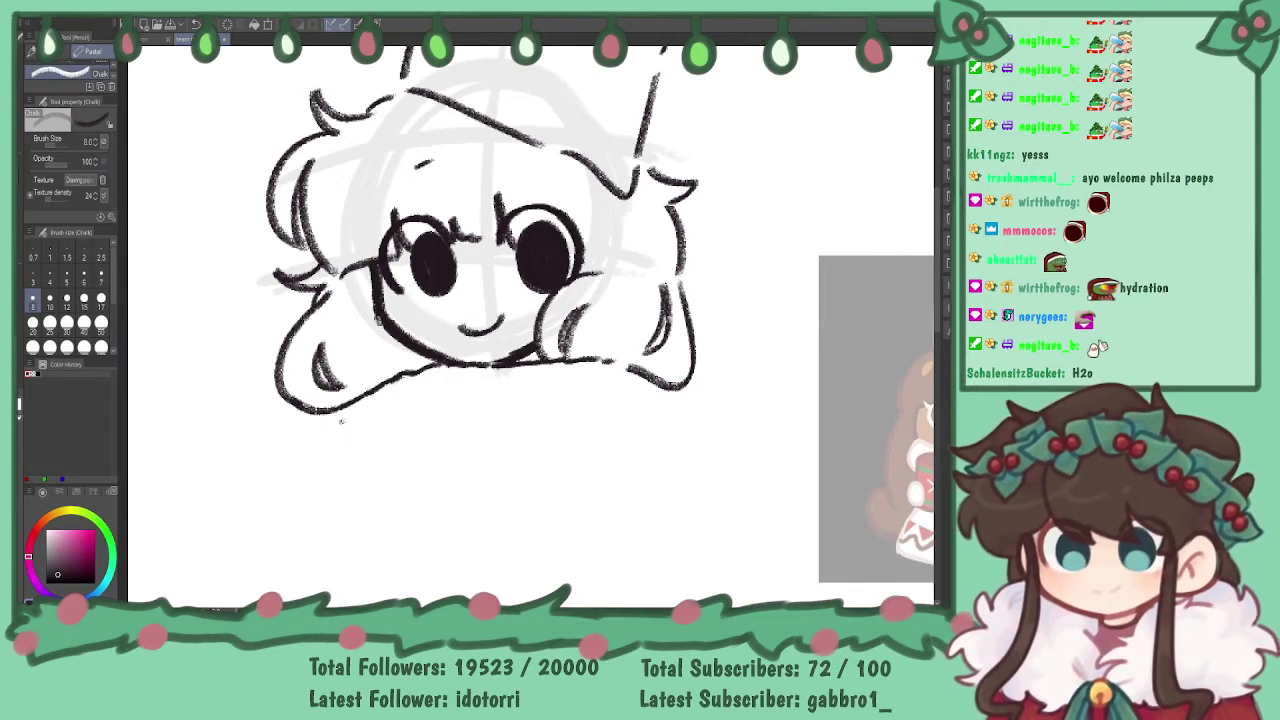
mouse_move(342, 420)
mouse_down()
mouse_move(370, 441)
mouse_move(452, 459)
mouse_move(602, 426)
mouse_up()
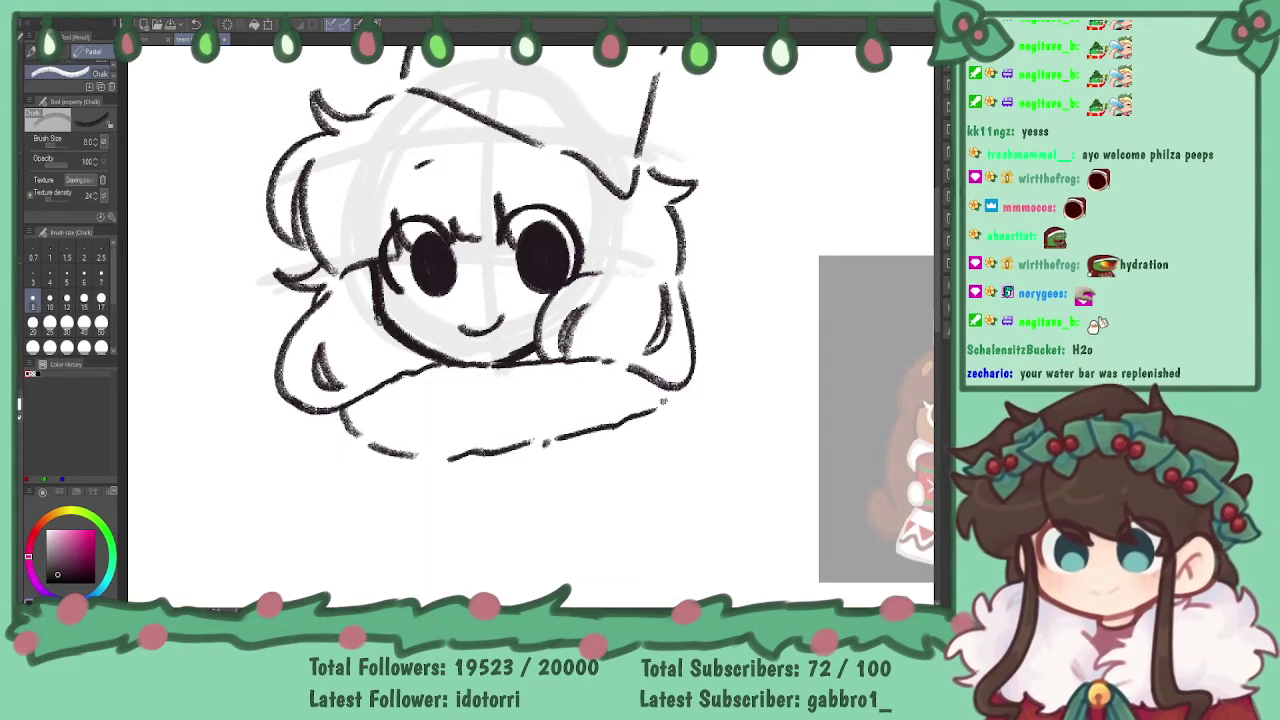
- Add short fur tick marks along the lower edge and at both ends of the collar
drag(662, 400, 669, 404)
drag(428, 453, 423, 463)
drag(437, 458, 432, 466)
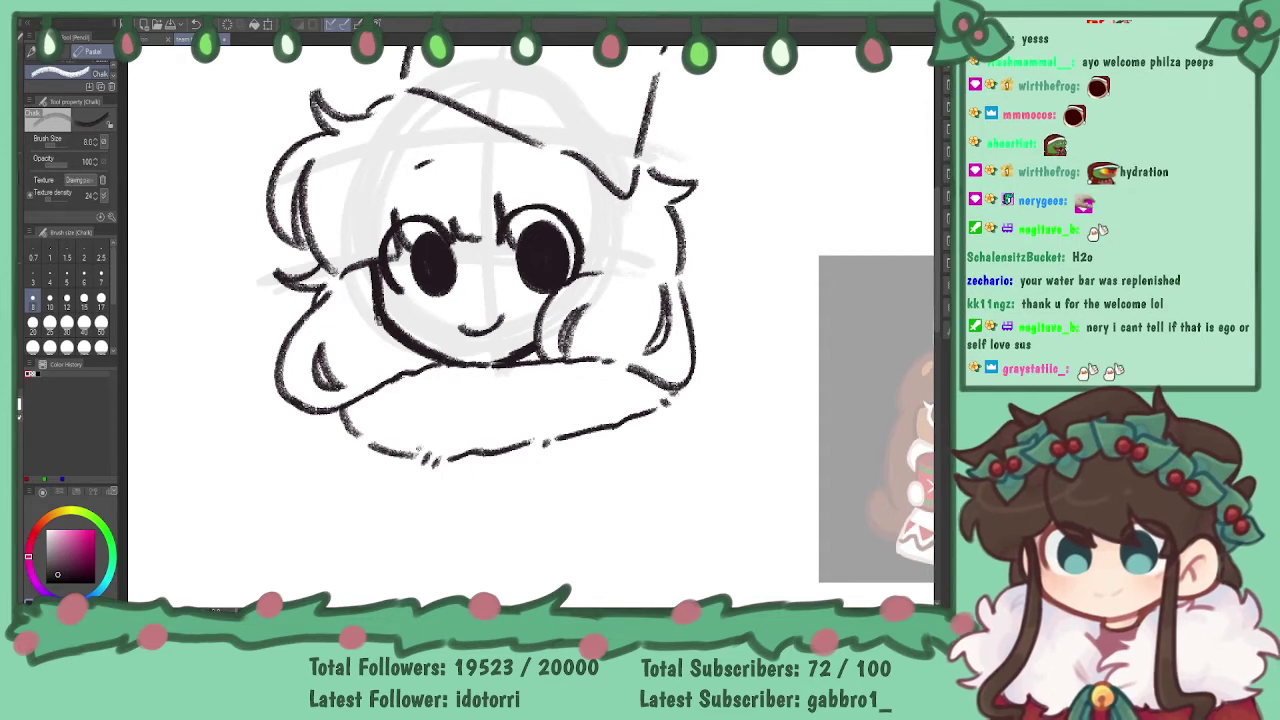
drag(359, 447, 367, 439)
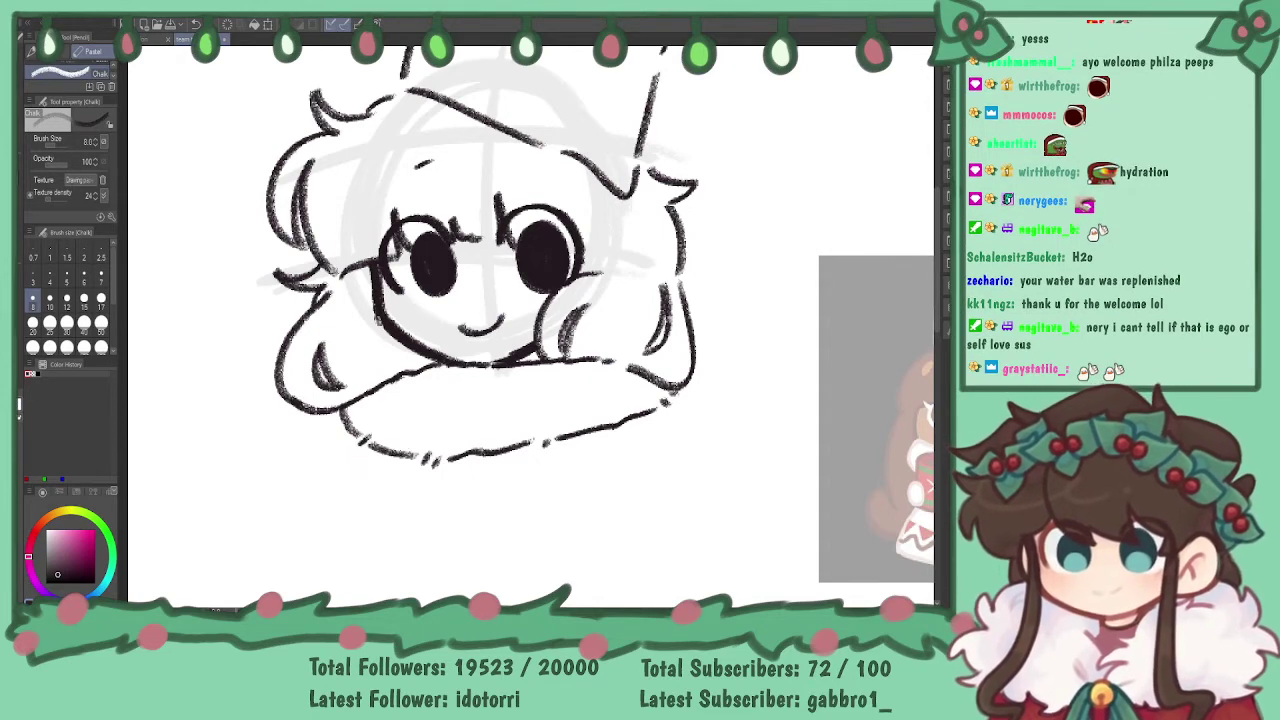
- Redraw the curved upper outlines of both eyes, and add short lashes at the left-hand eye's outer corner and the right-hand eye's inner corner
mouse_move(918, 196)
mouse_down()
mouse_move(928, 260)
mouse_move(910, 113)
mouse_up()
key(ctrl+minus)
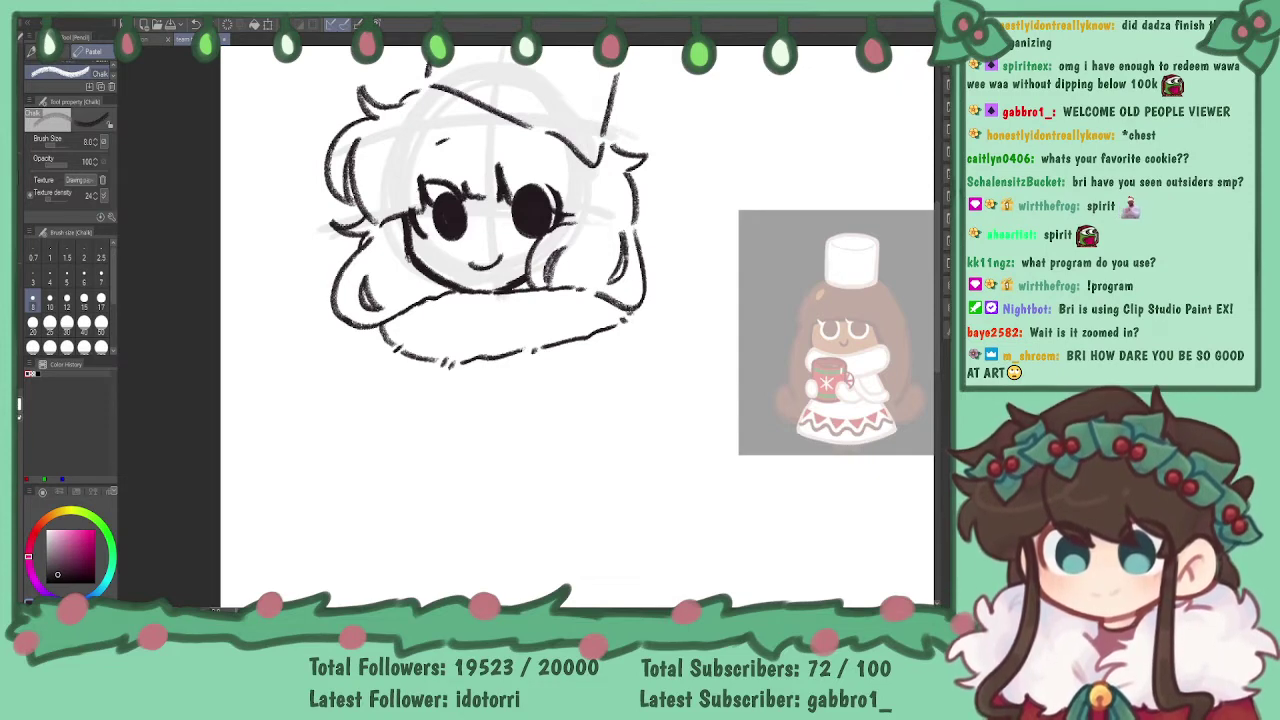
key(ctrl+plus)
mouse_move(760, 420)
mouse_down()
mouse_move(271, 203)
mouse_move(254, 329)
mouse_move(760, 413)
mouse_up()
drag(683, 48, 769, 152)
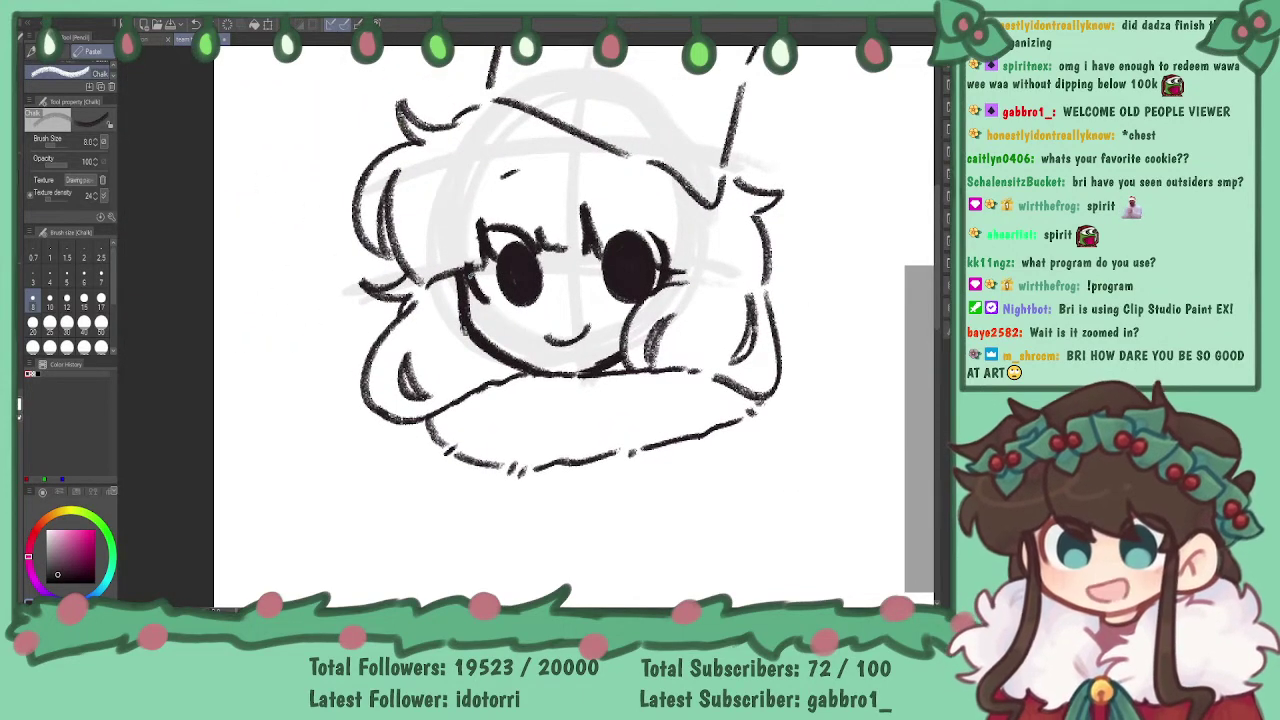
mouse_move(468, 266)
mouse_down()
mouse_move(481, 233)
mouse_move(502, 229)
mouse_up()
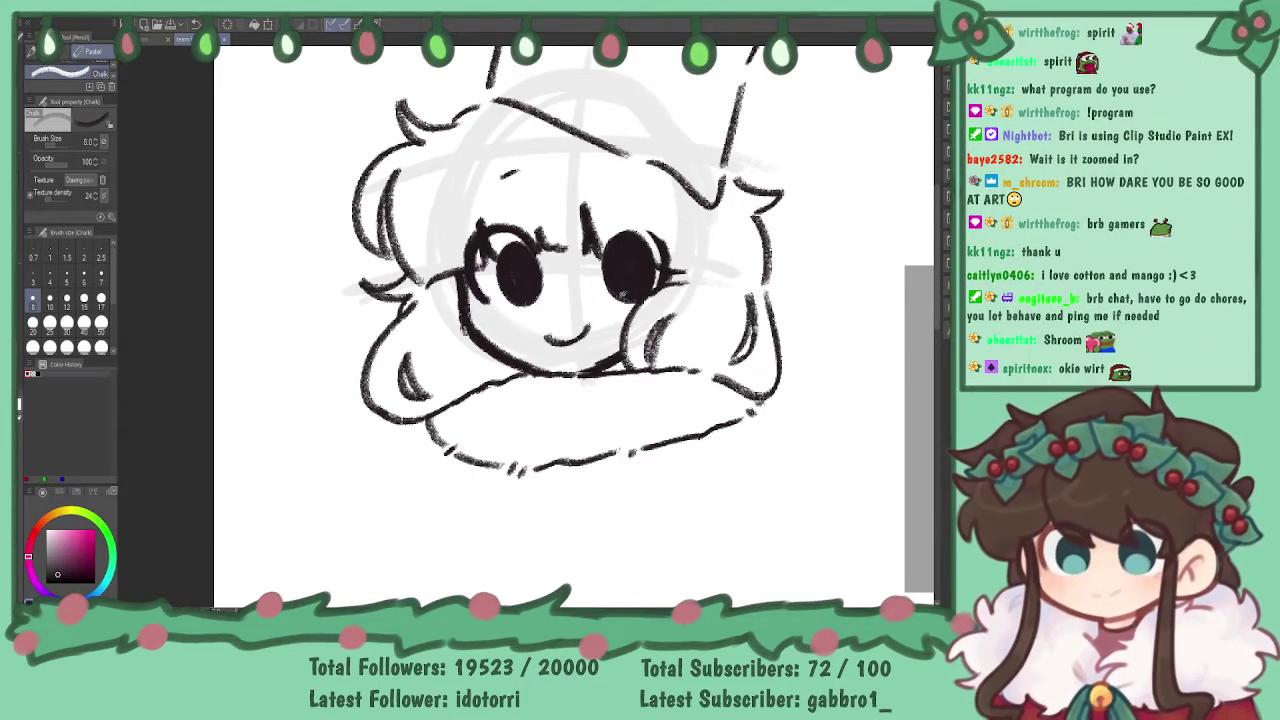
drag(587, 251, 612, 221)
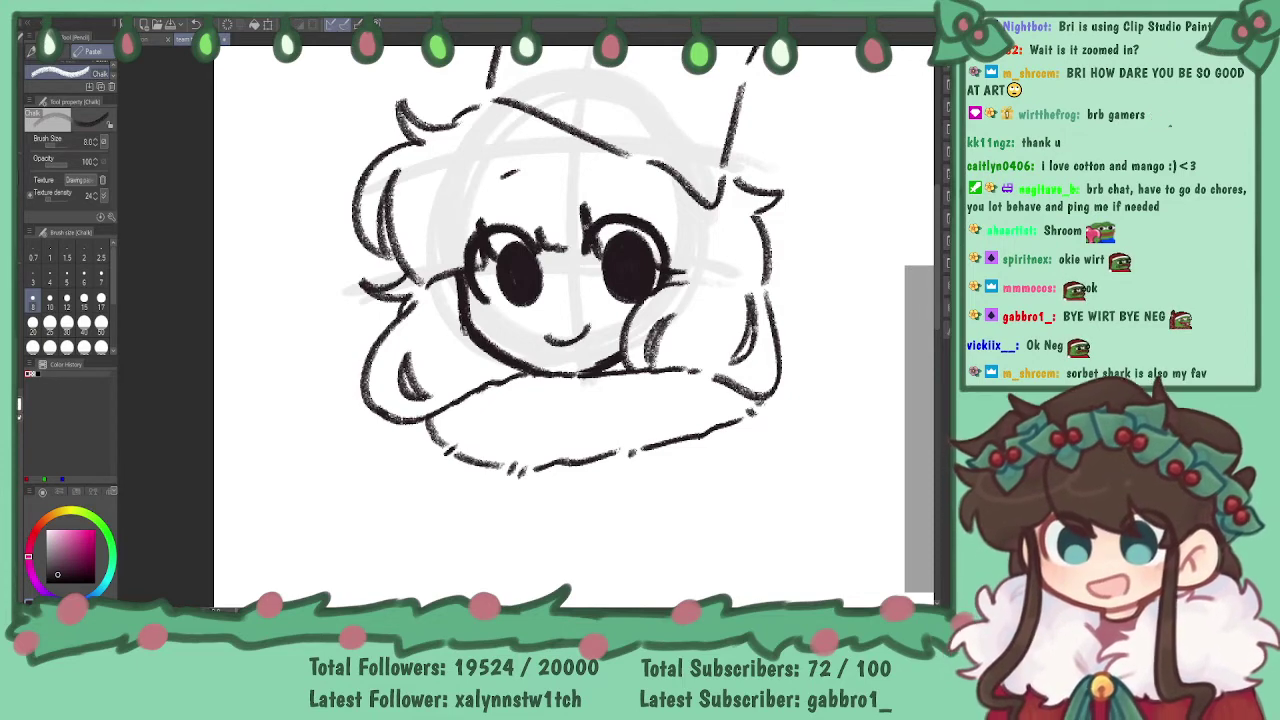
drag(579, 226, 593, 229)
drag(486, 230, 460, 238)
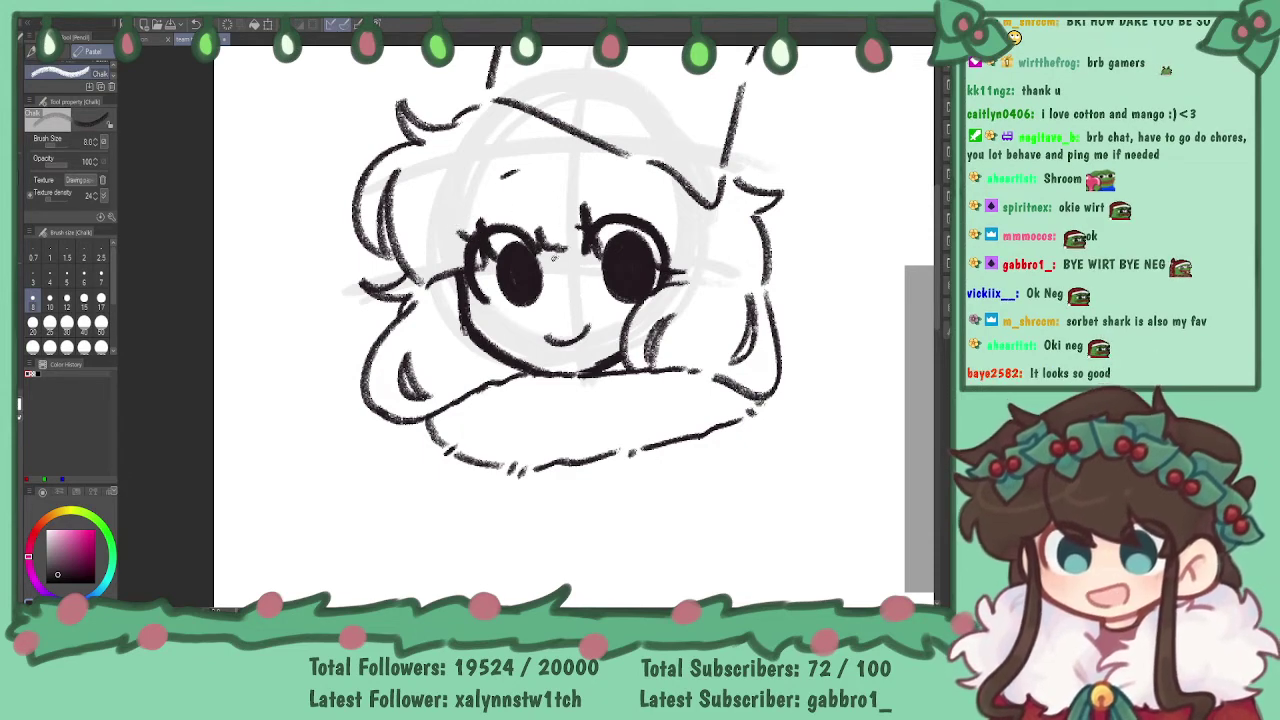
mouse_move(700, 400)
mouse_down()
mouse_move(623, 306)
mouse_move(595, 240)
mouse_move(461, 242)
mouse_up()
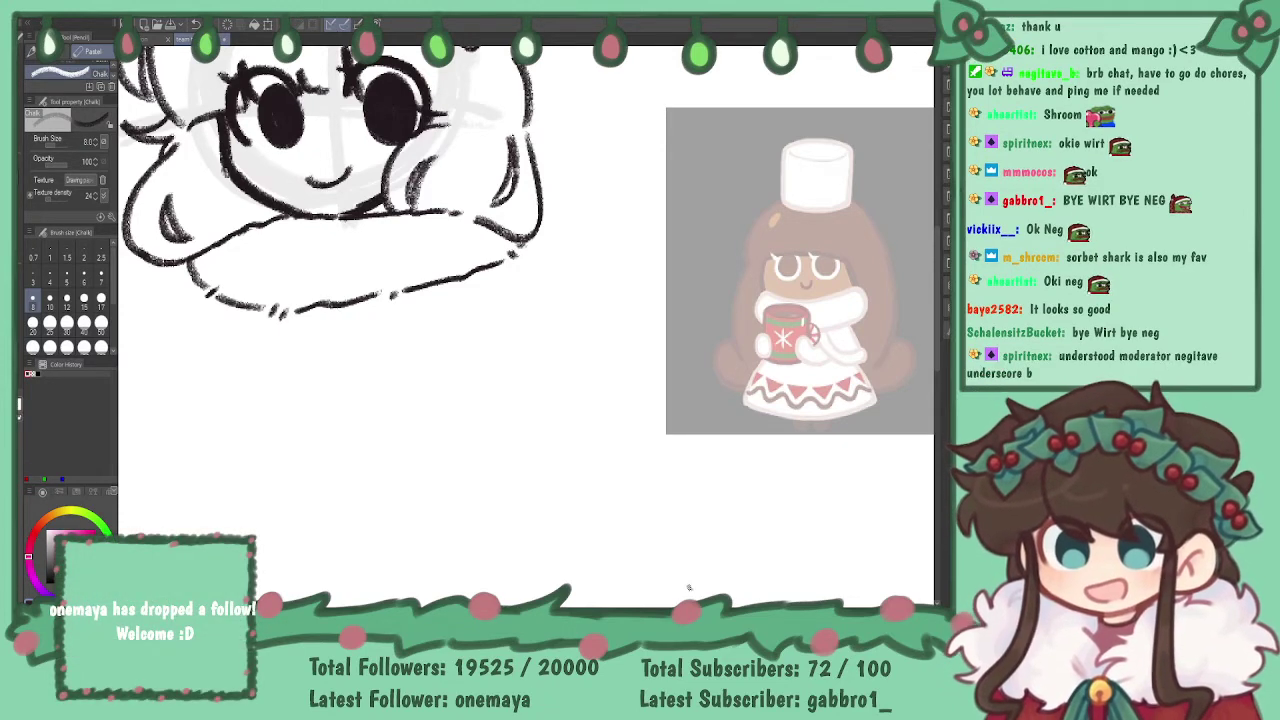
key(ctrl+minus)
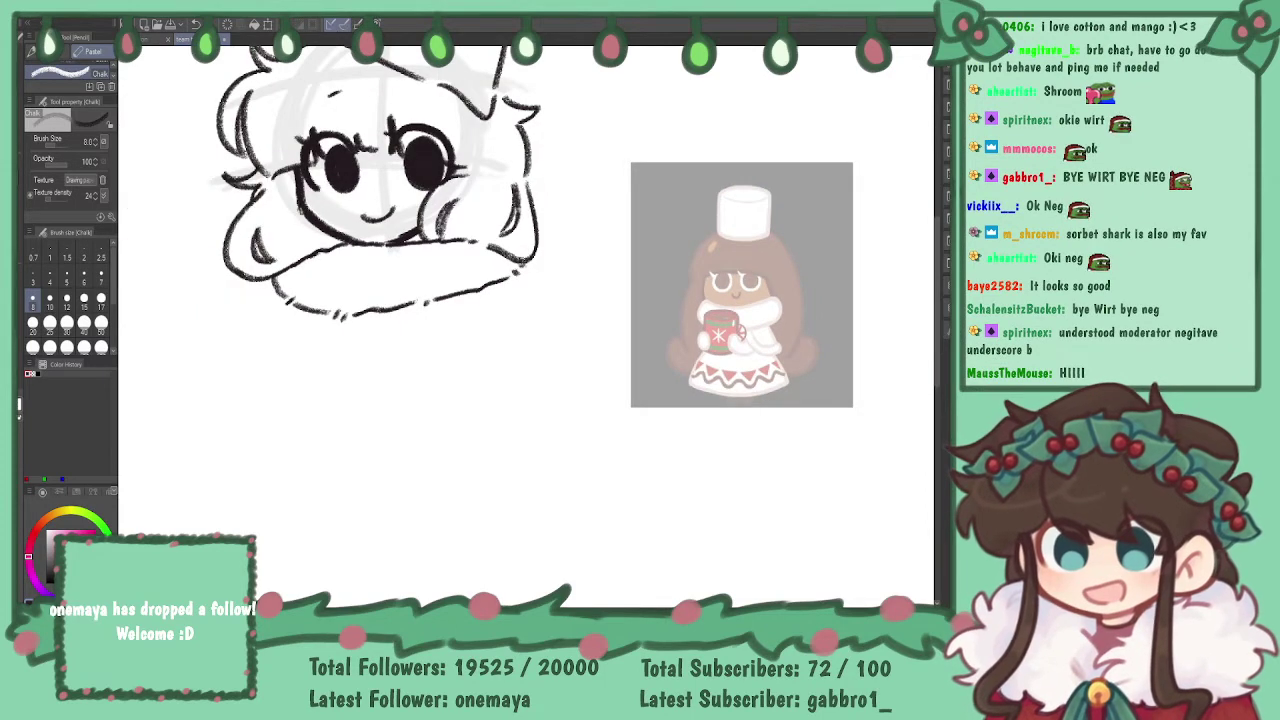
drag(466, 300, 589, 347)
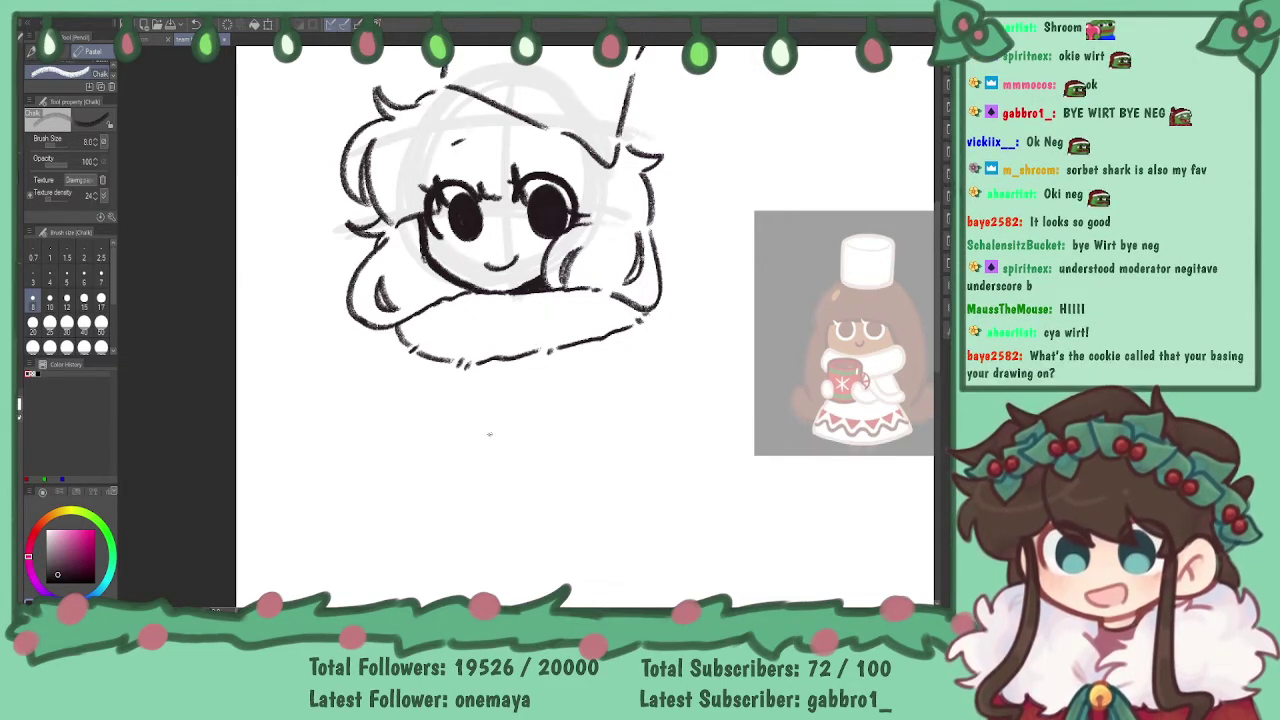
- Draw the top edge and left-hand side of the mug below the fur collar
mouse_move(502, 370)
mouse_down()
mouse_move(444, 383)
mouse_move(439, 464)
mouse_up()
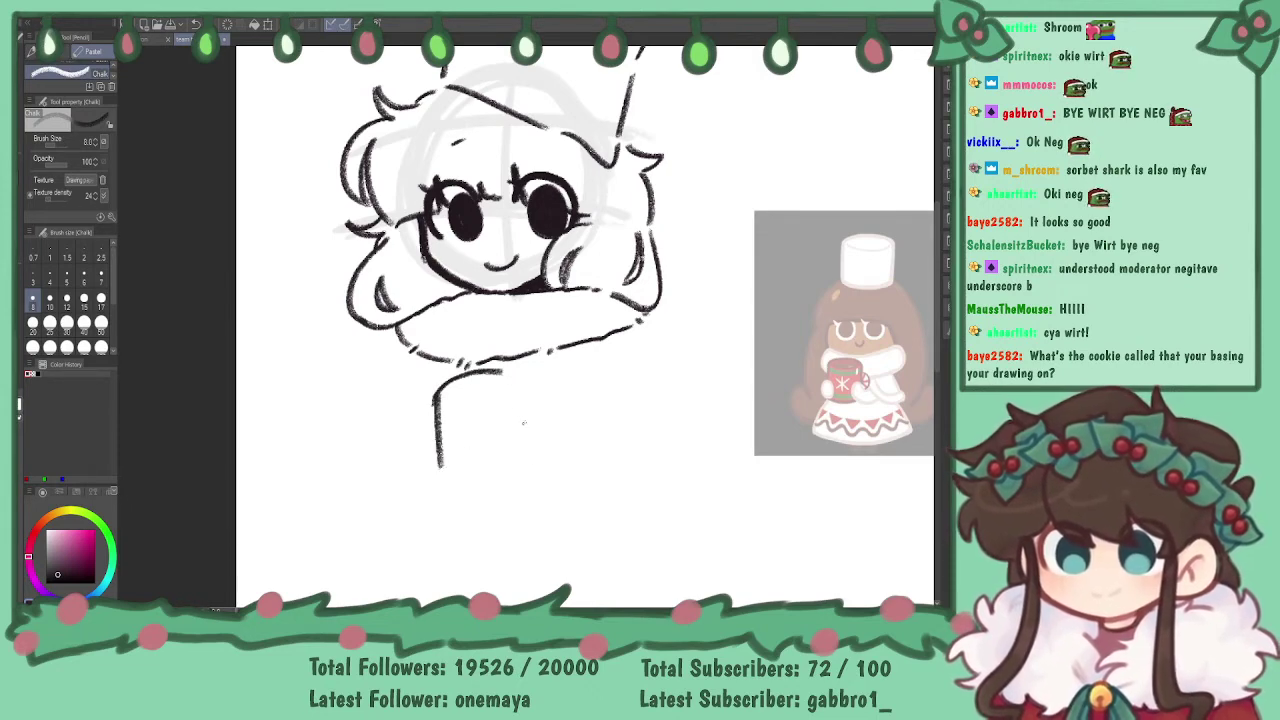
mouse_move(499, 441)
mouse_down()
mouse_move(541, 432)
mouse_move(535, 505)
mouse_up()
drag(541, 432, 558, 455)
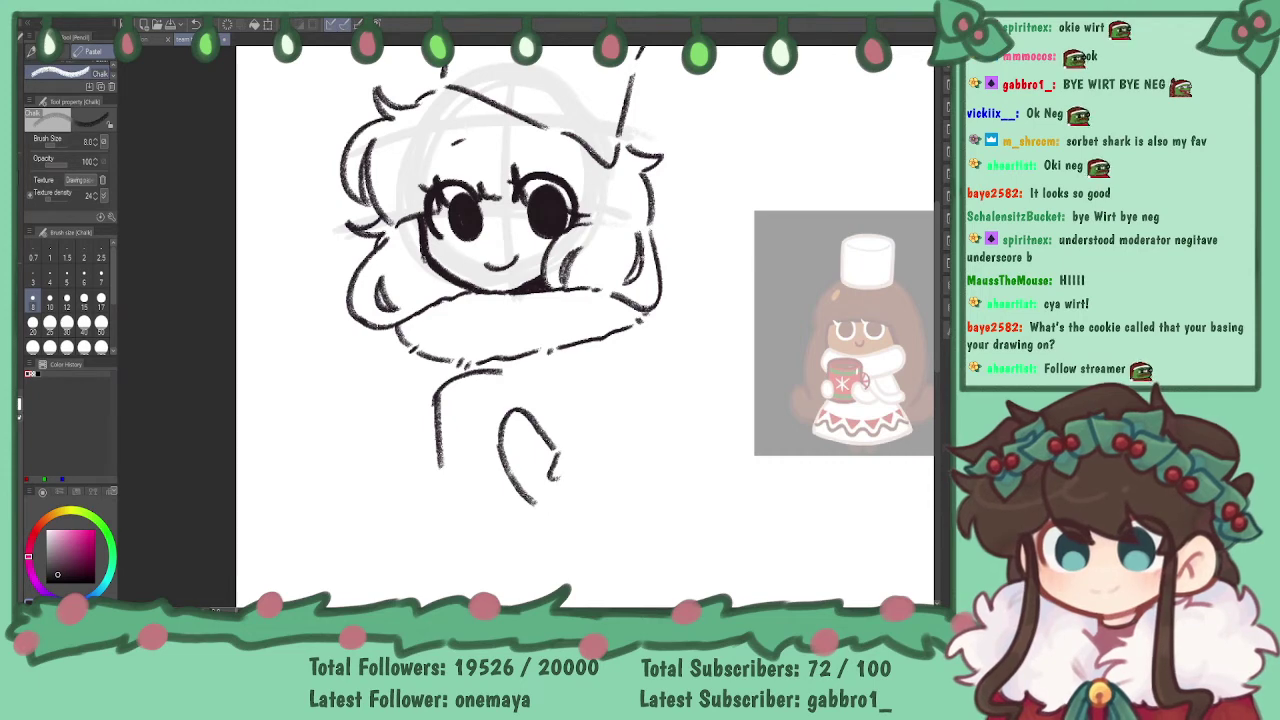
mouse_move(560, 461)
mouse_down()
mouse_move(553, 485)
mouse_move(566, 450)
mouse_up()
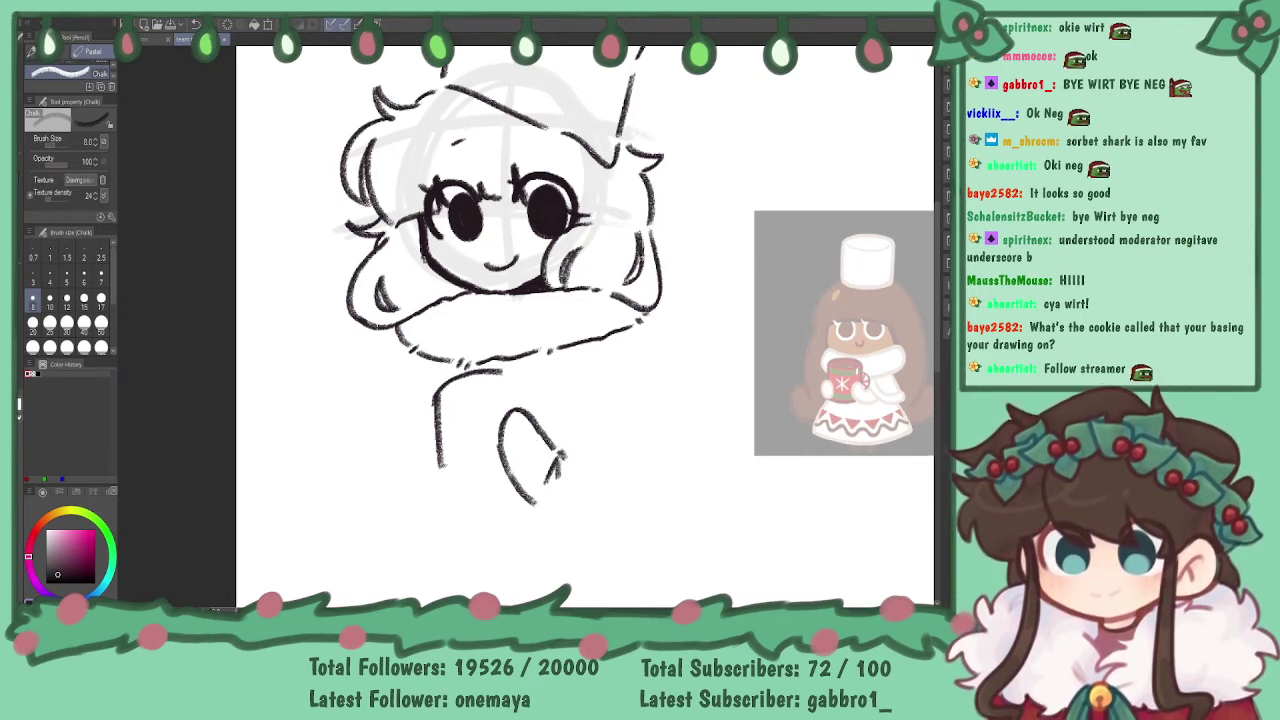
key(ctrl+z)
key(ctrl+z)
key(ctrl+z)
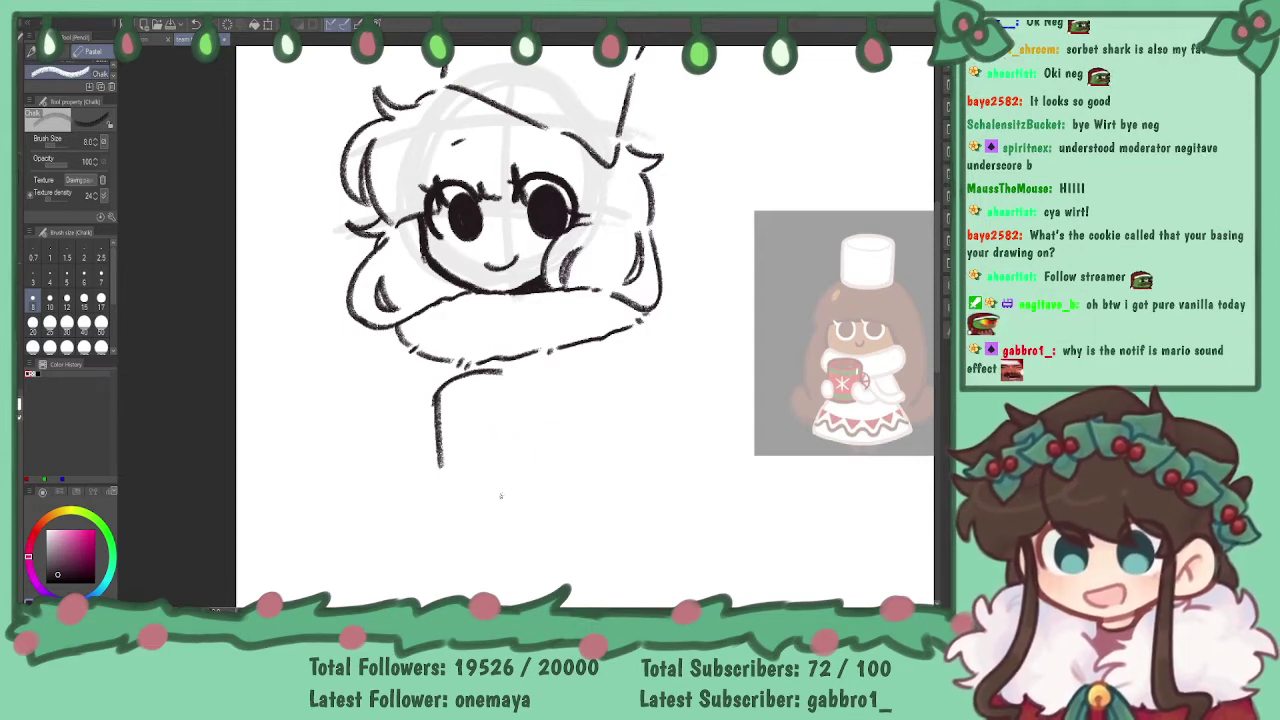
- Draw the mug's inner rim and right-hand side, and outline both hands wrapped around it
mouse_move(476, 383)
mouse_down()
mouse_move(480, 403)
mouse_move(519, 385)
mouse_move(521, 435)
mouse_up()
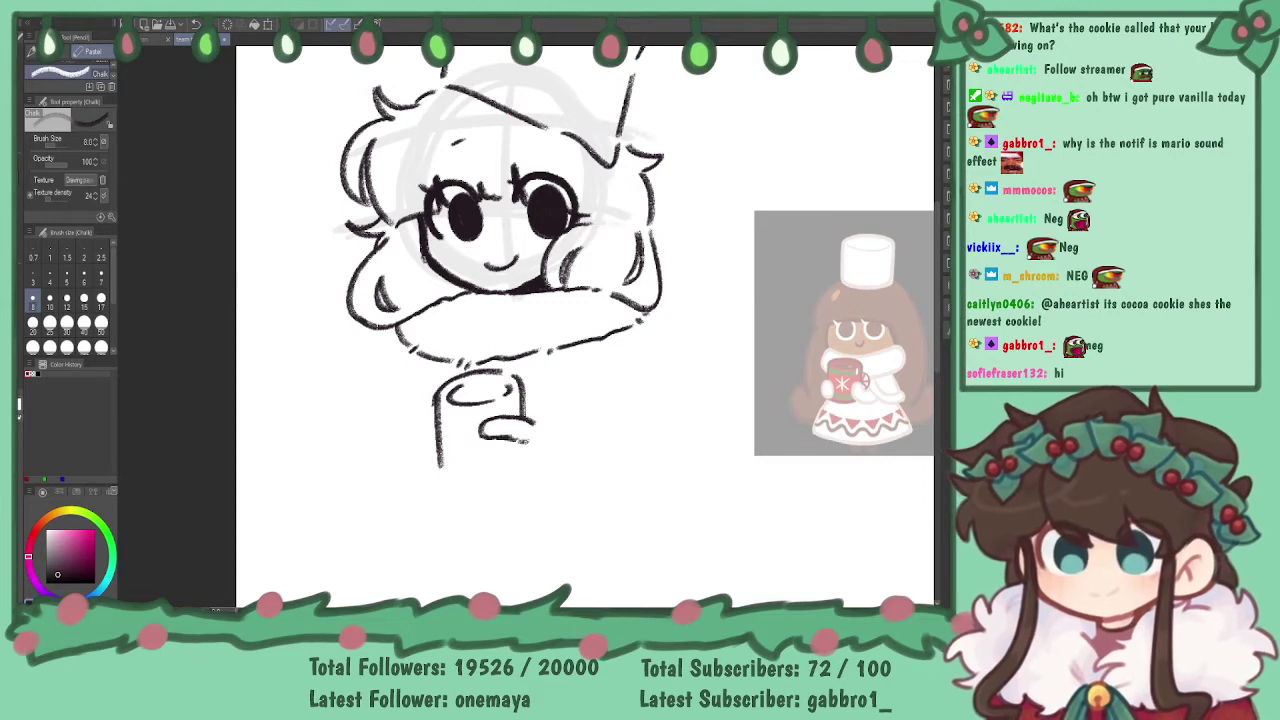
drag(510, 447, 486, 455)
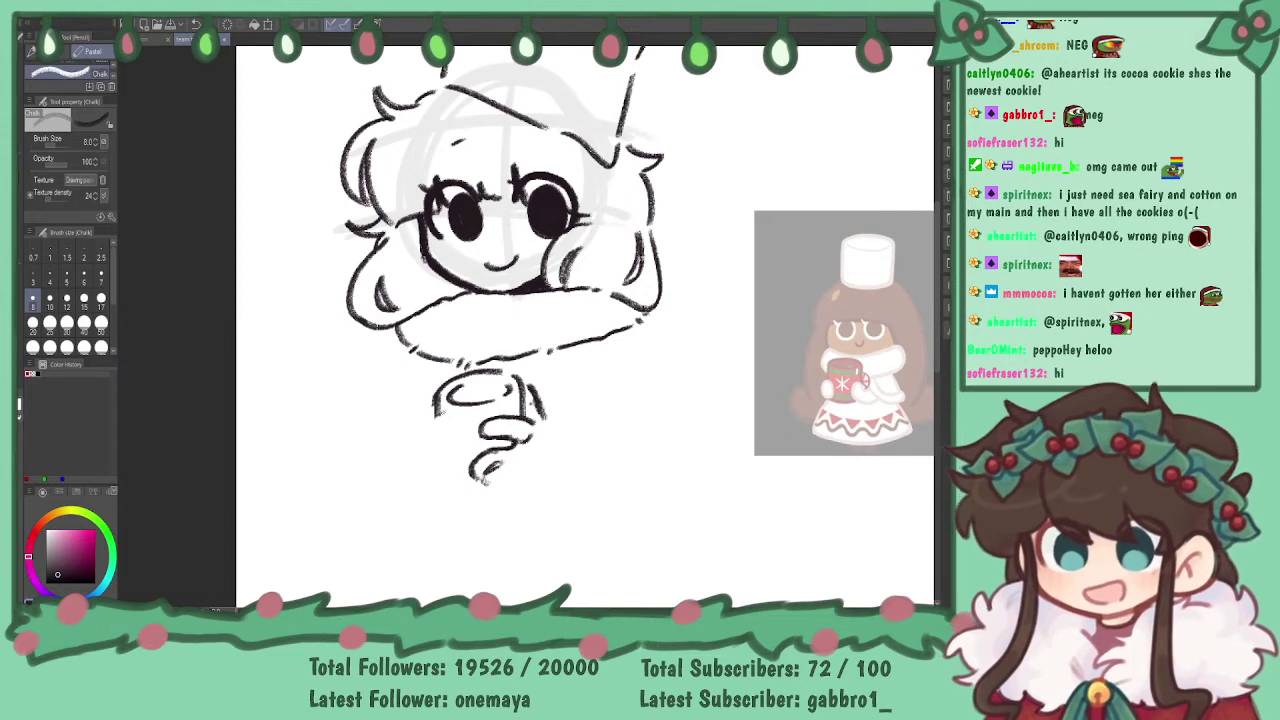
drag(442, 418, 424, 436)
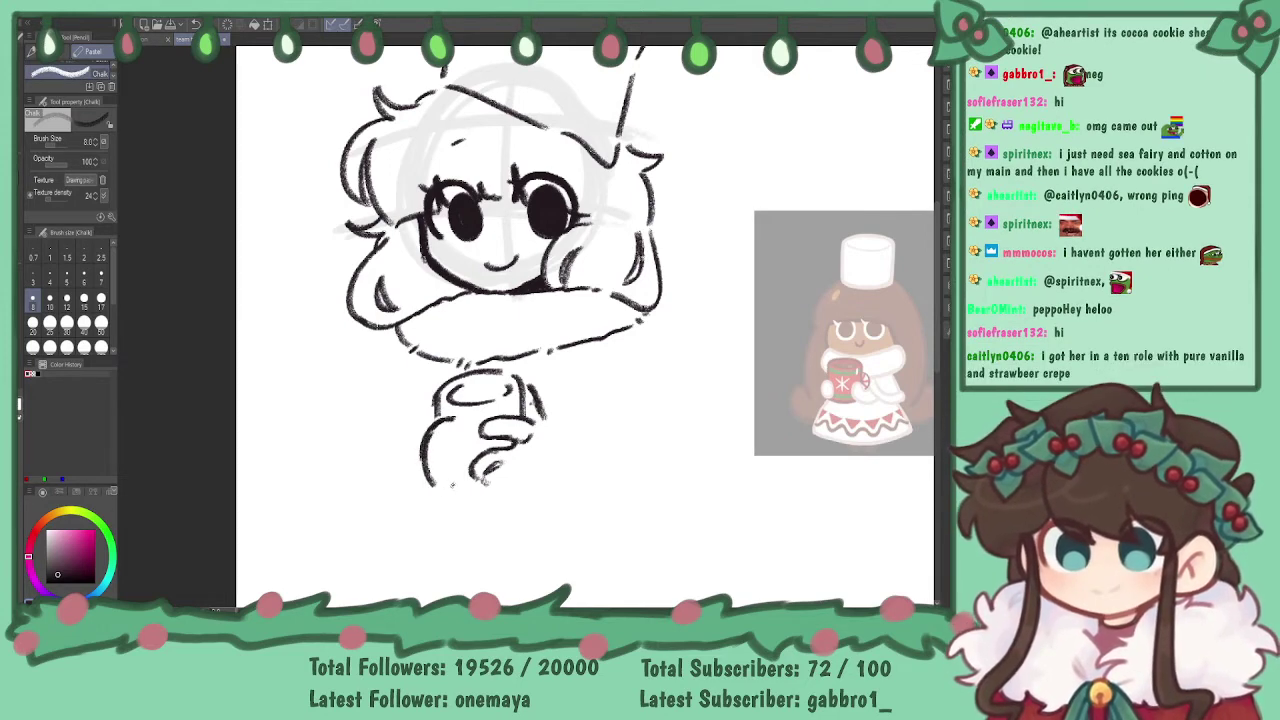
mouse_move(425, 468)
mouse_down()
mouse_move(441, 487)
mouse_move(461, 477)
mouse_move(458, 420)
mouse_up()
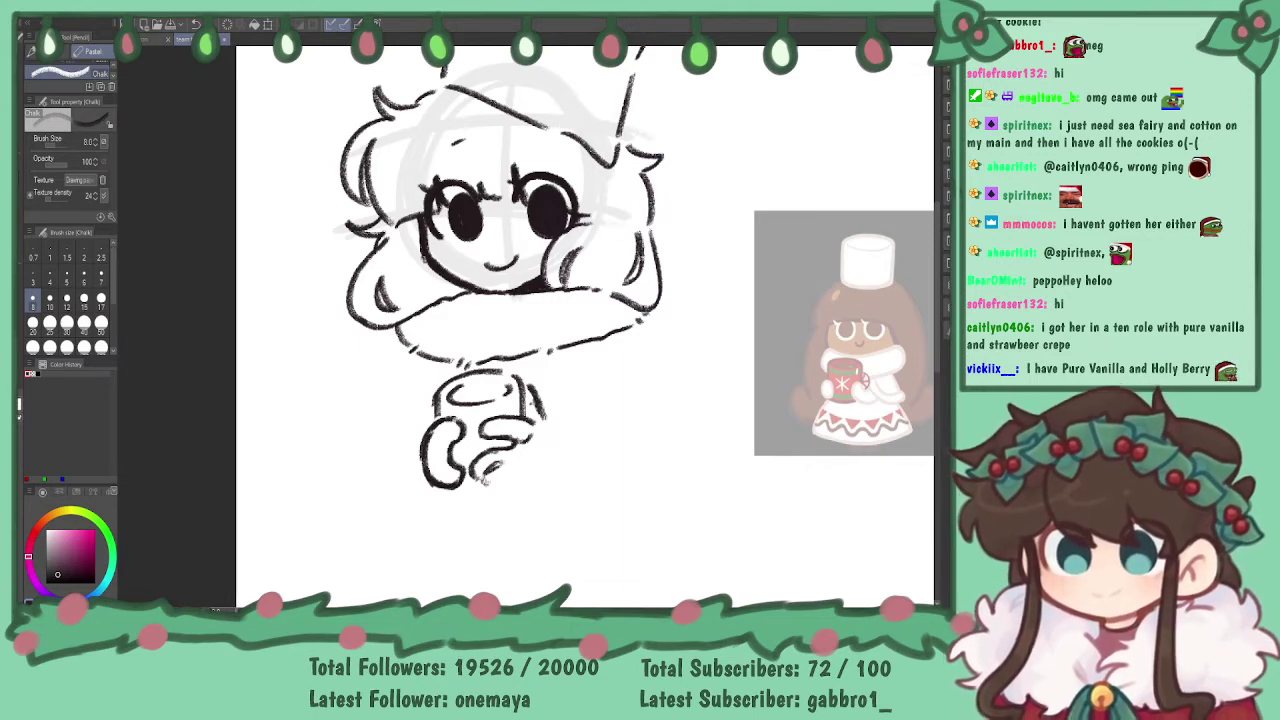
drag(441, 487, 484, 487)
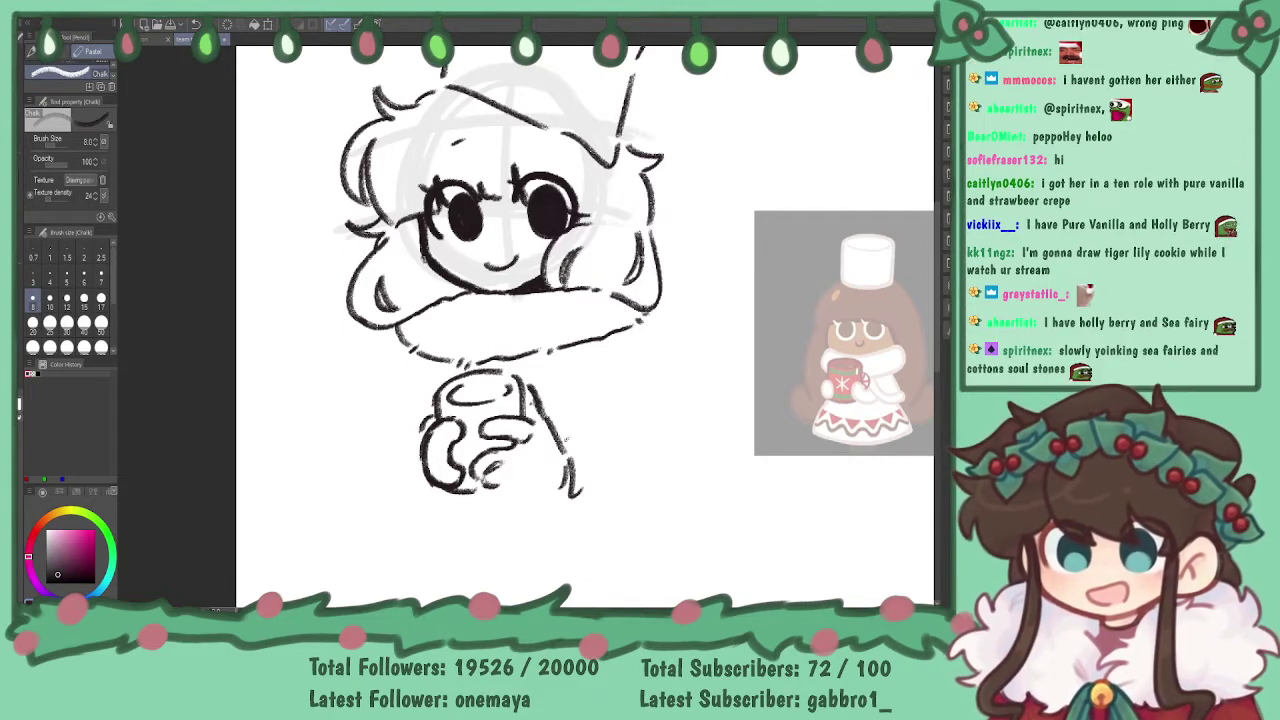
- Draw broken outlines for both sleeves, flaring outward and down from the hands around the mug
mouse_move(554, 436)
mouse_down()
mouse_move(577, 427)
mouse_move(668, 487)
mouse_move(682, 540)
mouse_up()
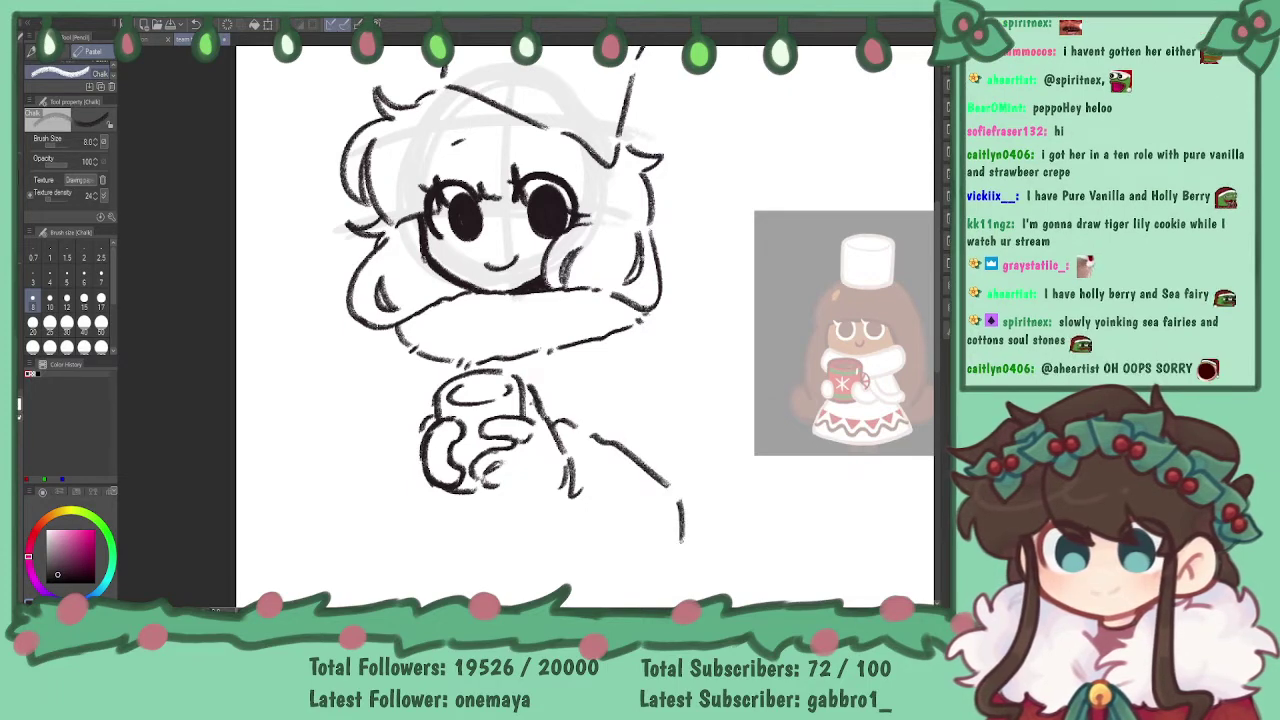
drag(580, 482, 660, 550)
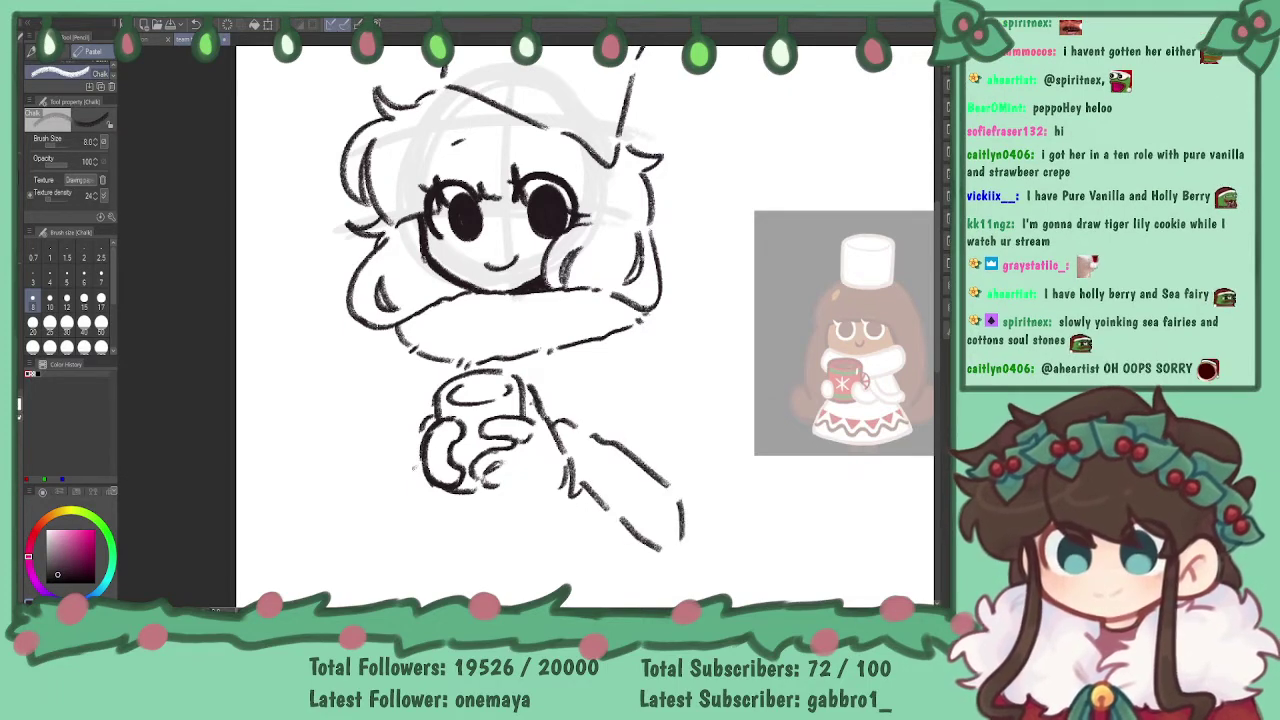
mouse_move(406, 440)
mouse_down()
mouse_move(350, 528)
mouse_move(390, 550)
mouse_up()
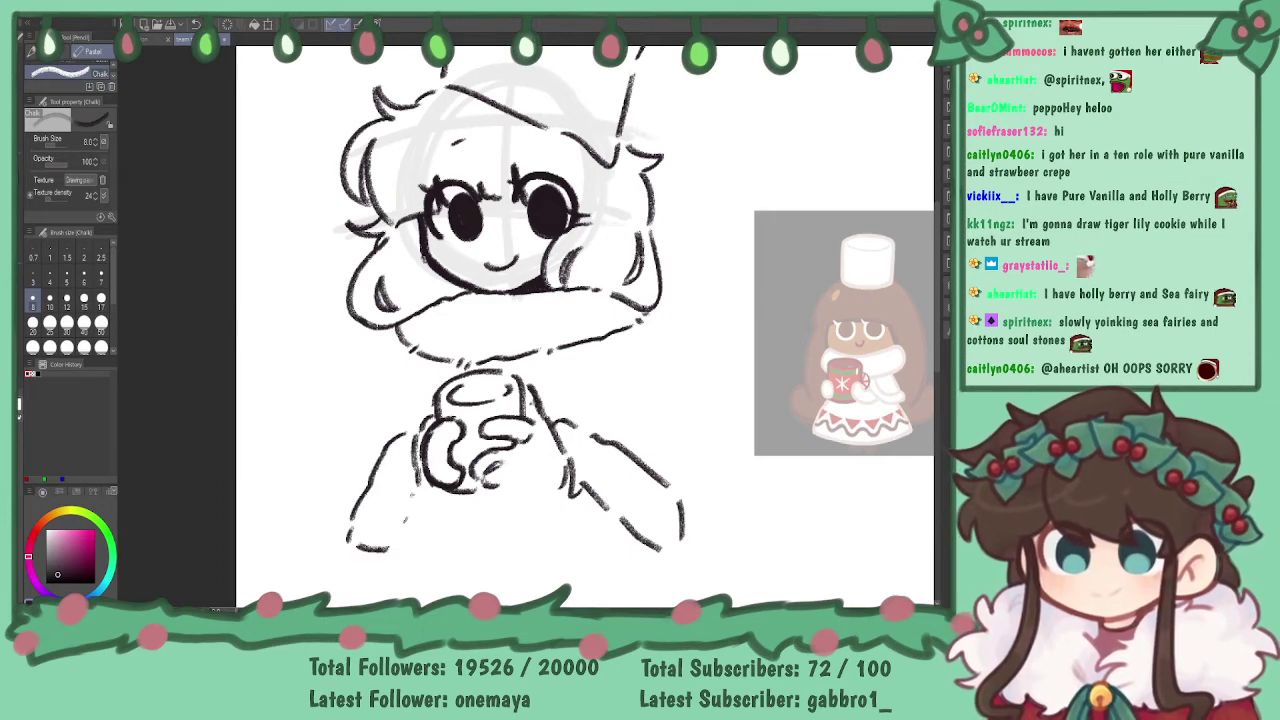
- Draw a thin ribbon loop beside the mug and the outer contours of the cape down both sides from the collar
mouse_move(548, 396)
mouse_down()
mouse_move(642, 402)
mouse_move(552, 410)
mouse_move(646, 386)
mouse_up()
key(ctrl+z)
key(ctrl+z)
mouse_move(641, 324)
mouse_down()
mouse_move(690, 409)
mouse_move(703, 552)
mouse_up()
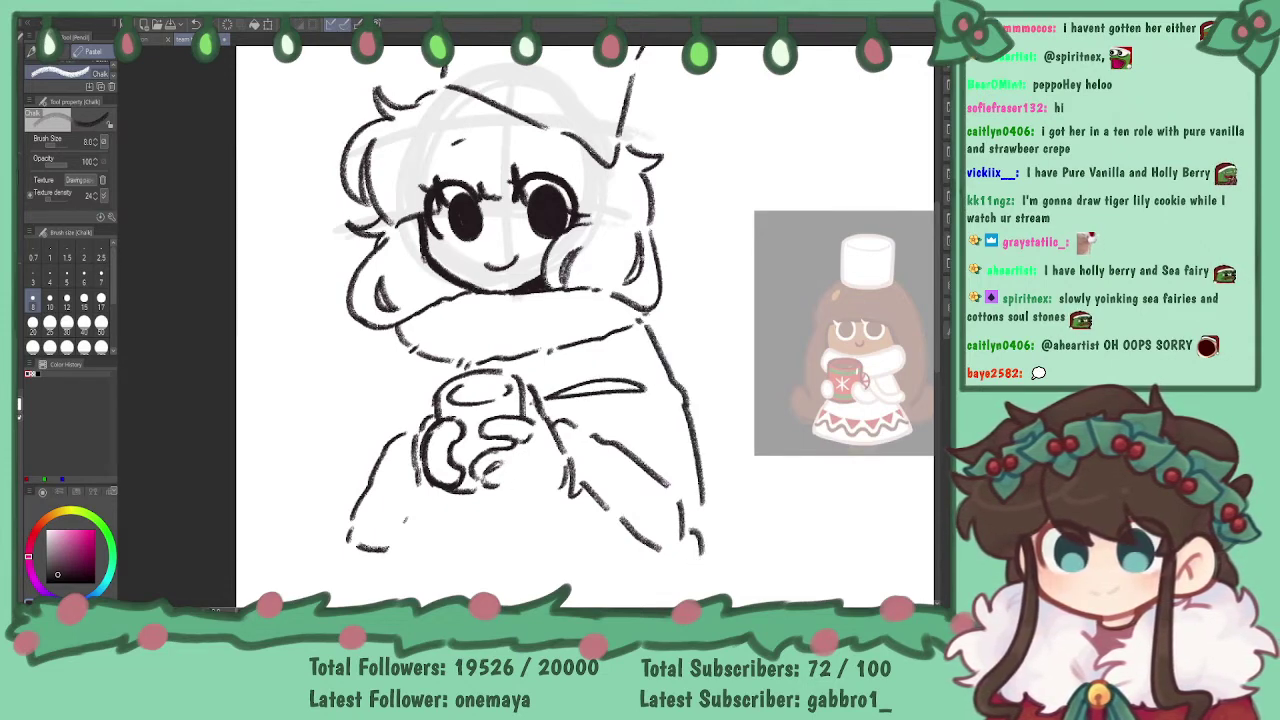
drag(400, 342, 351, 505)
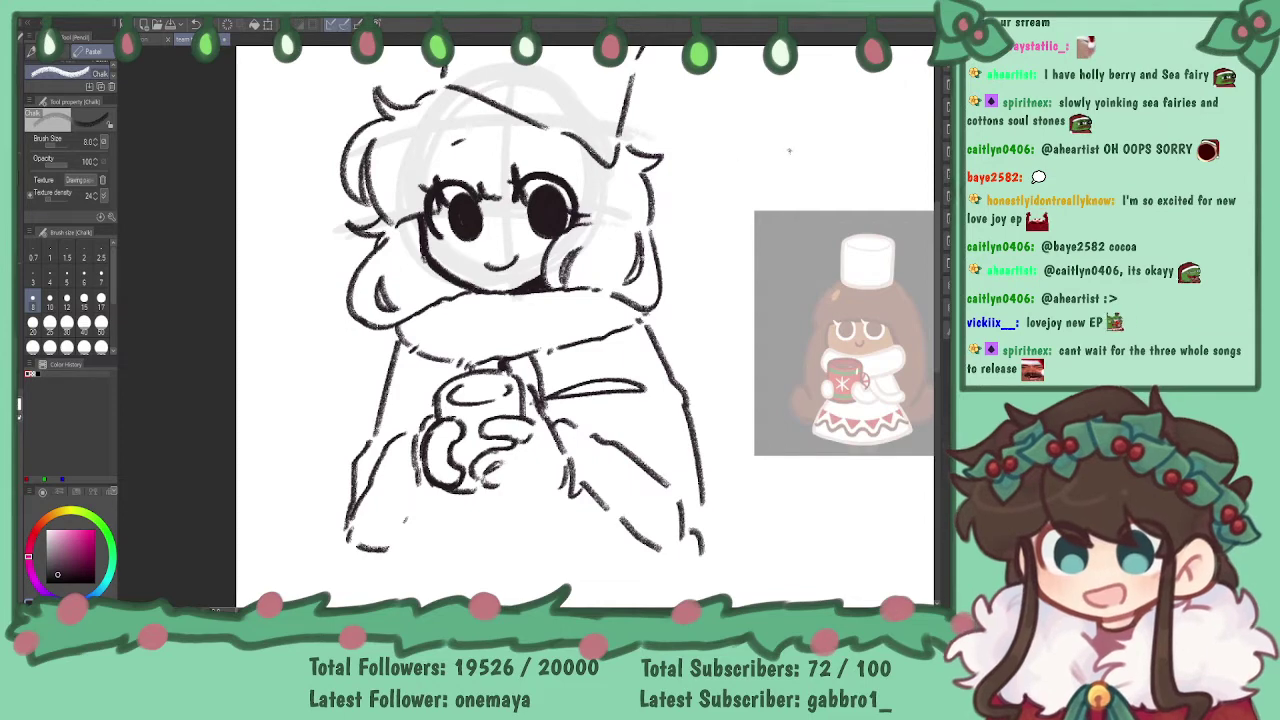
- Add a small V-shaped mark to the hat and hide the grey head guides
drag(418, 199, 280, 264)
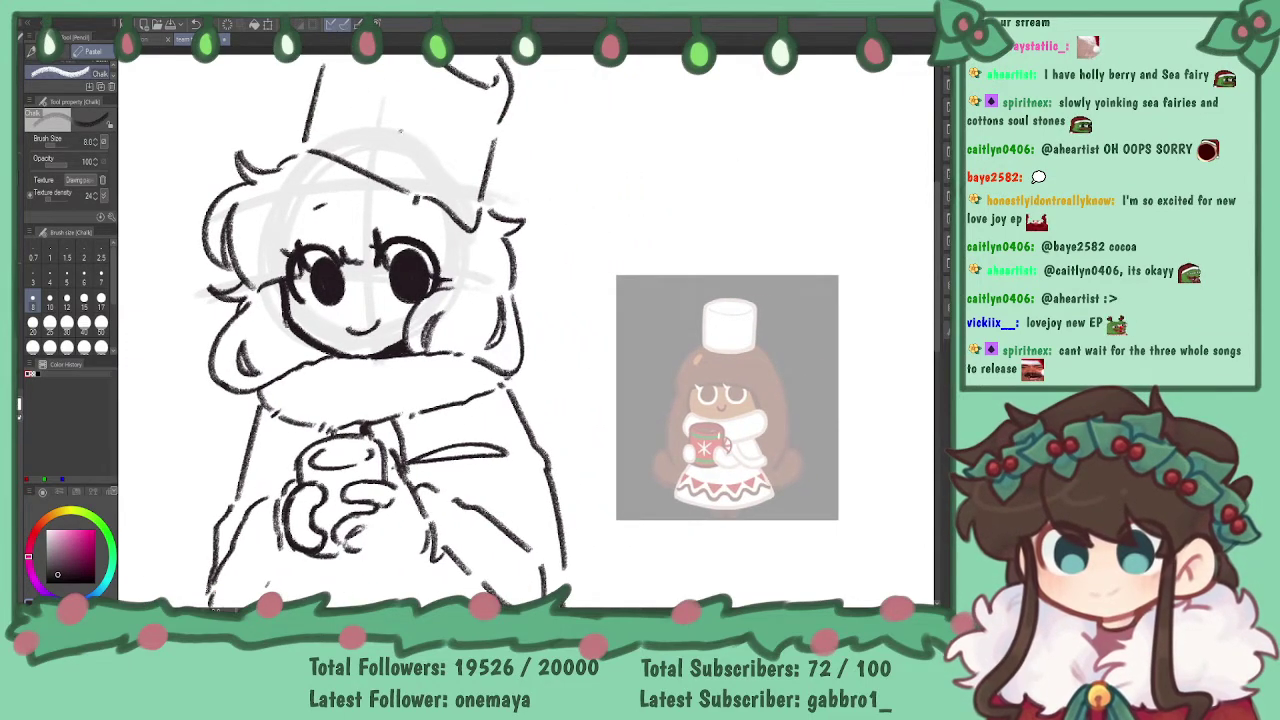
drag(402, 125, 421, 127)
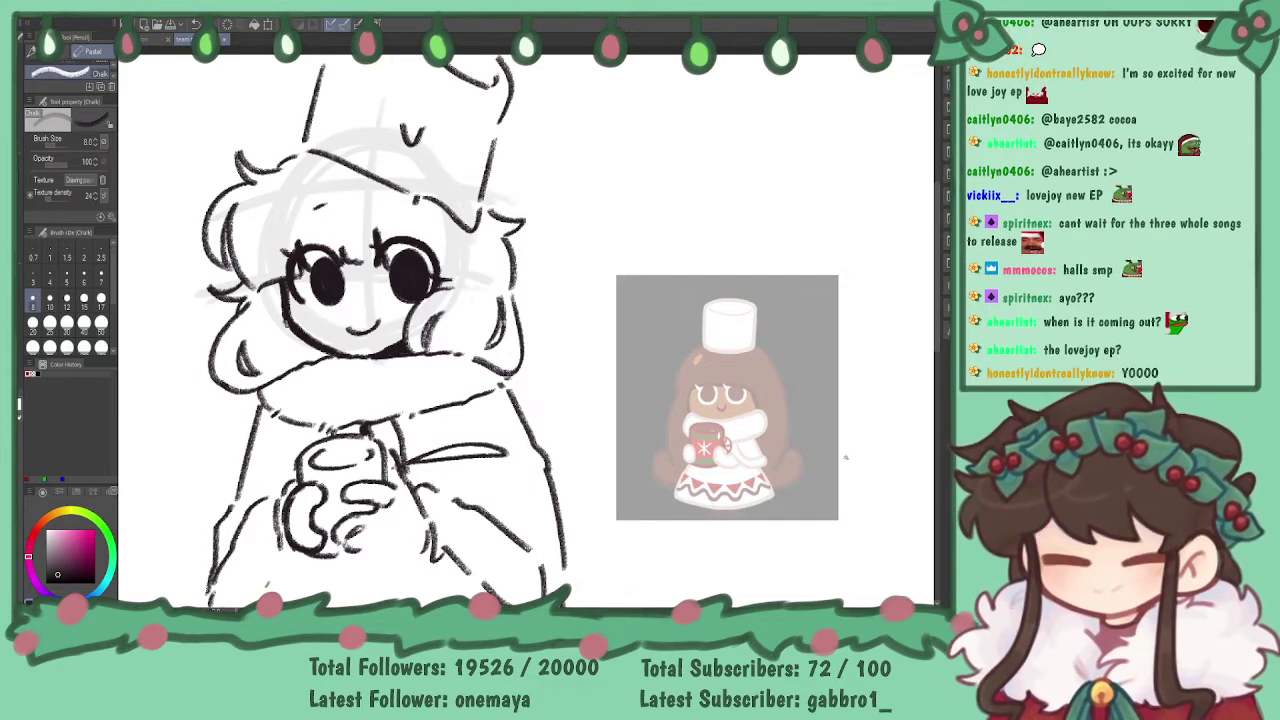
click(962, 450)
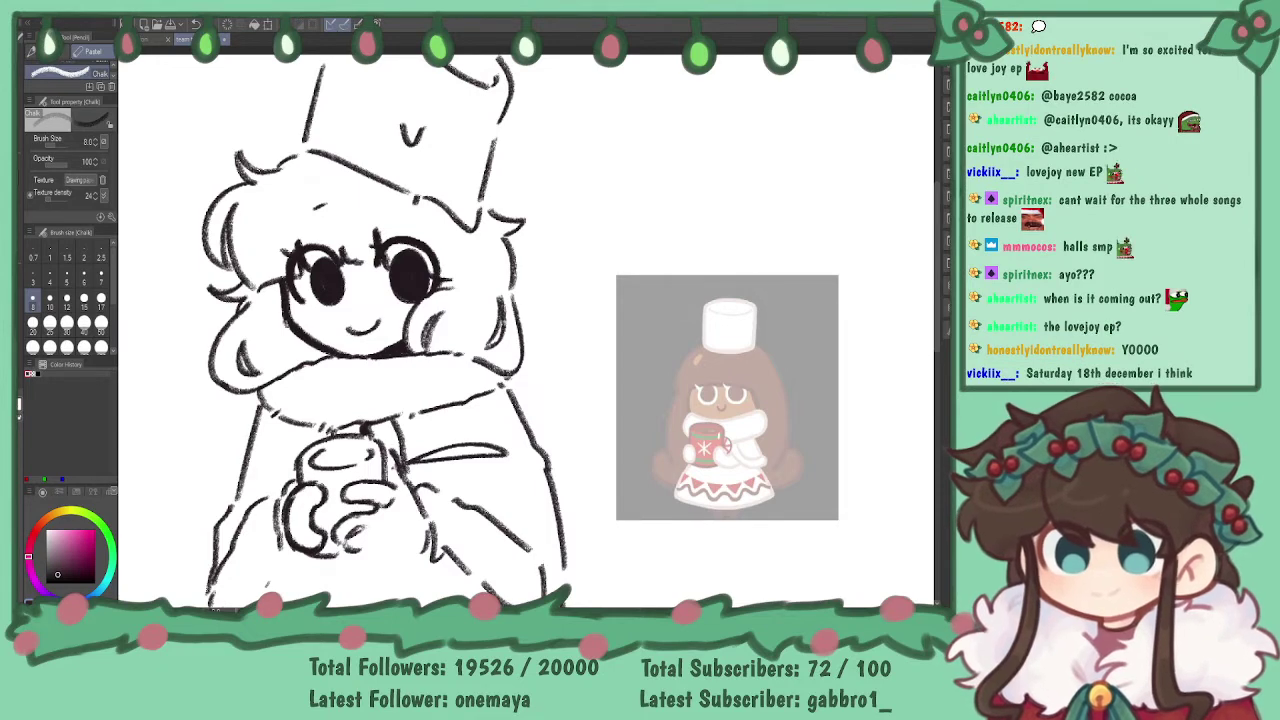
drag(500, 350, 544, 310)
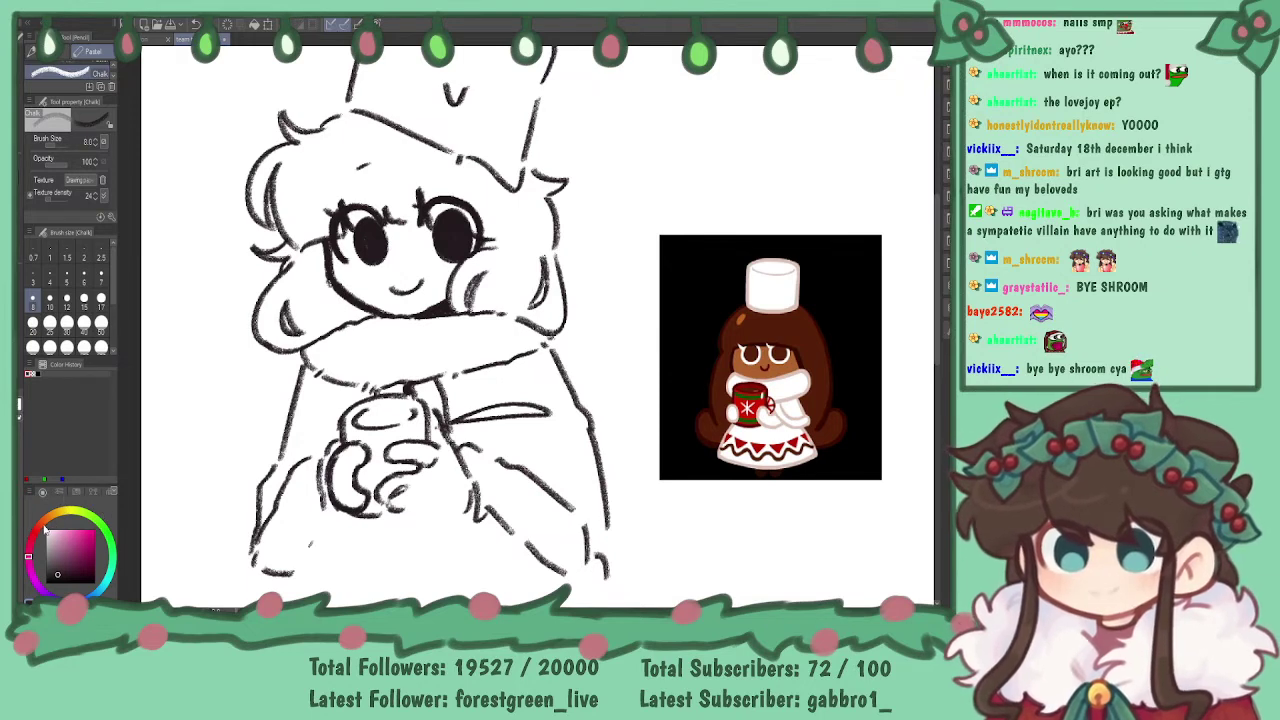
- Choose a medium orange-brown skin color and try a chalk stroke on the lower face
click(44, 521)
click(67, 554)
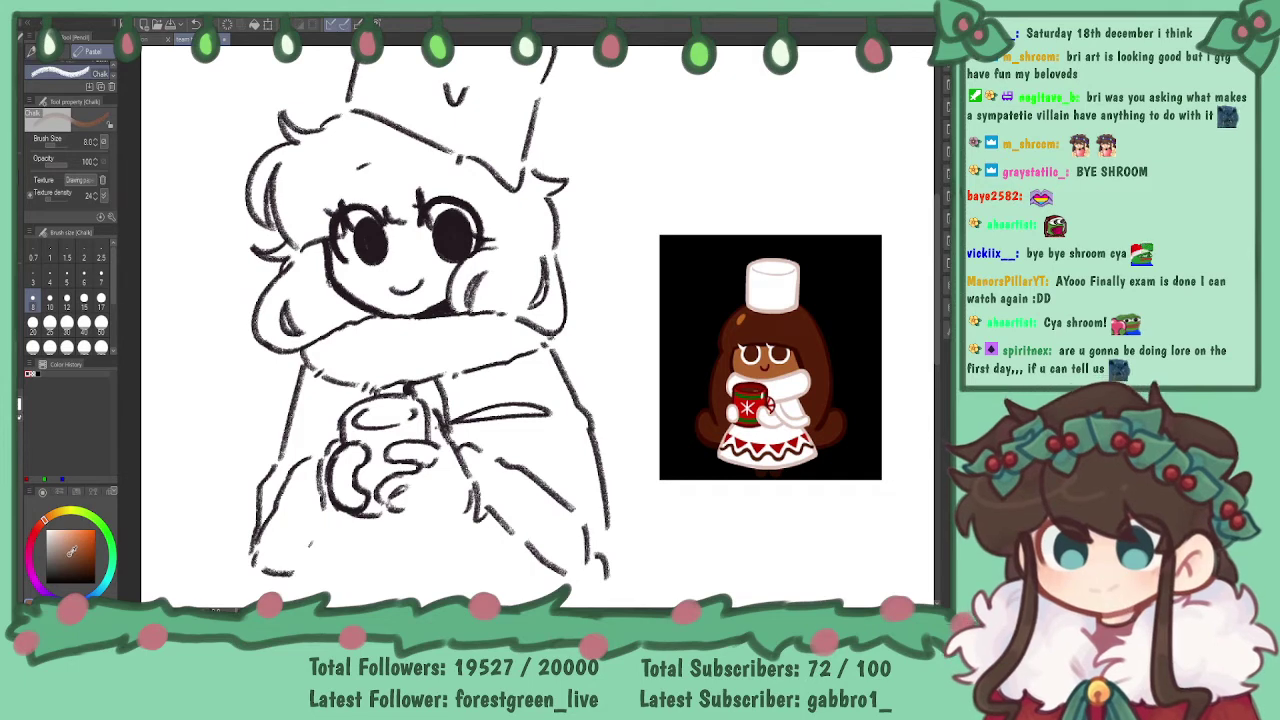
drag(357, 279, 361, 294)
key(ctrl+z)
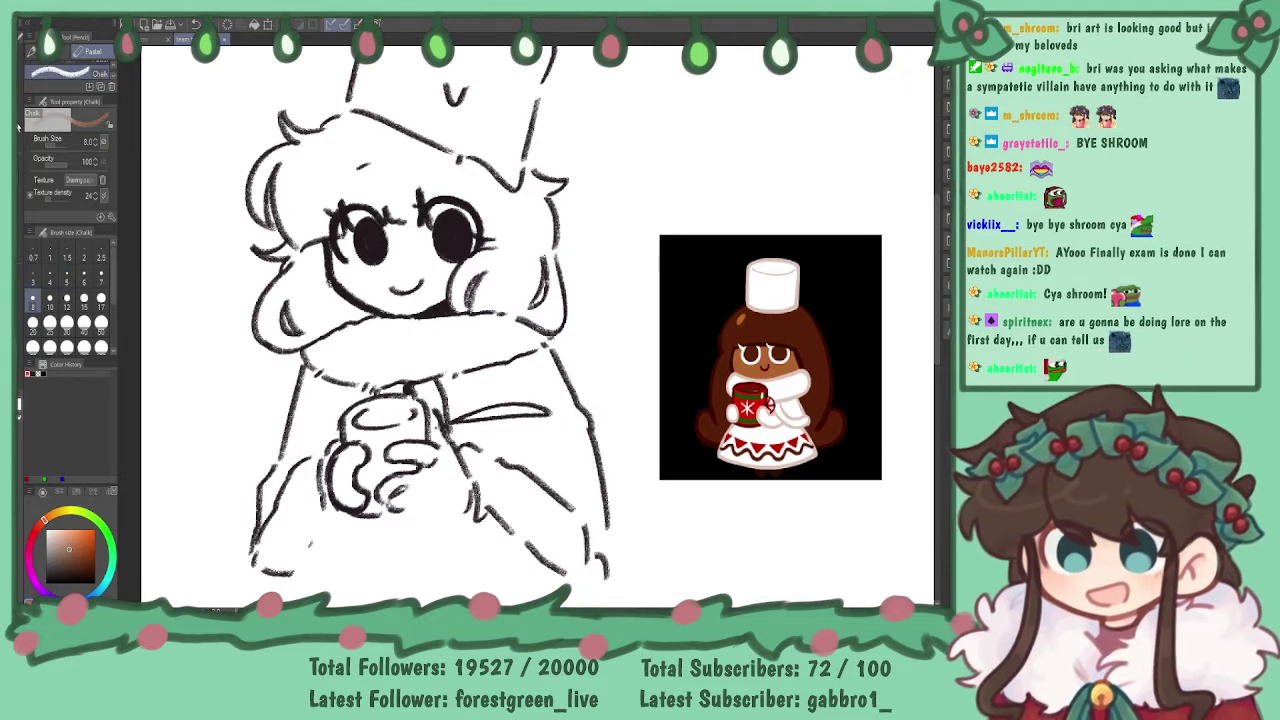
- Paint the face in the brown skin color with the Turnip pen at brush size 15, leaving the eyes white
click(20, 104)
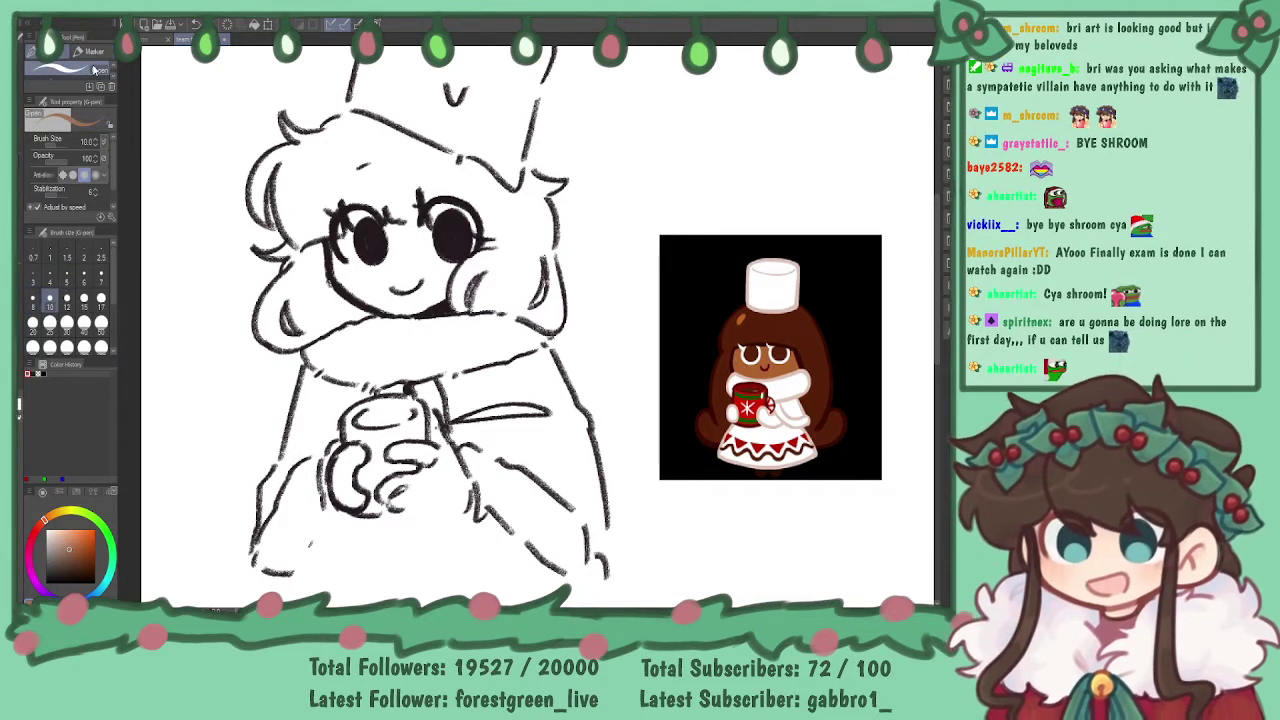
scroll(114, 79, down, 1)
drag(114, 73, 114, 80)
scroll(112, 77, down, 1)
scroll(112, 73, down, 1)
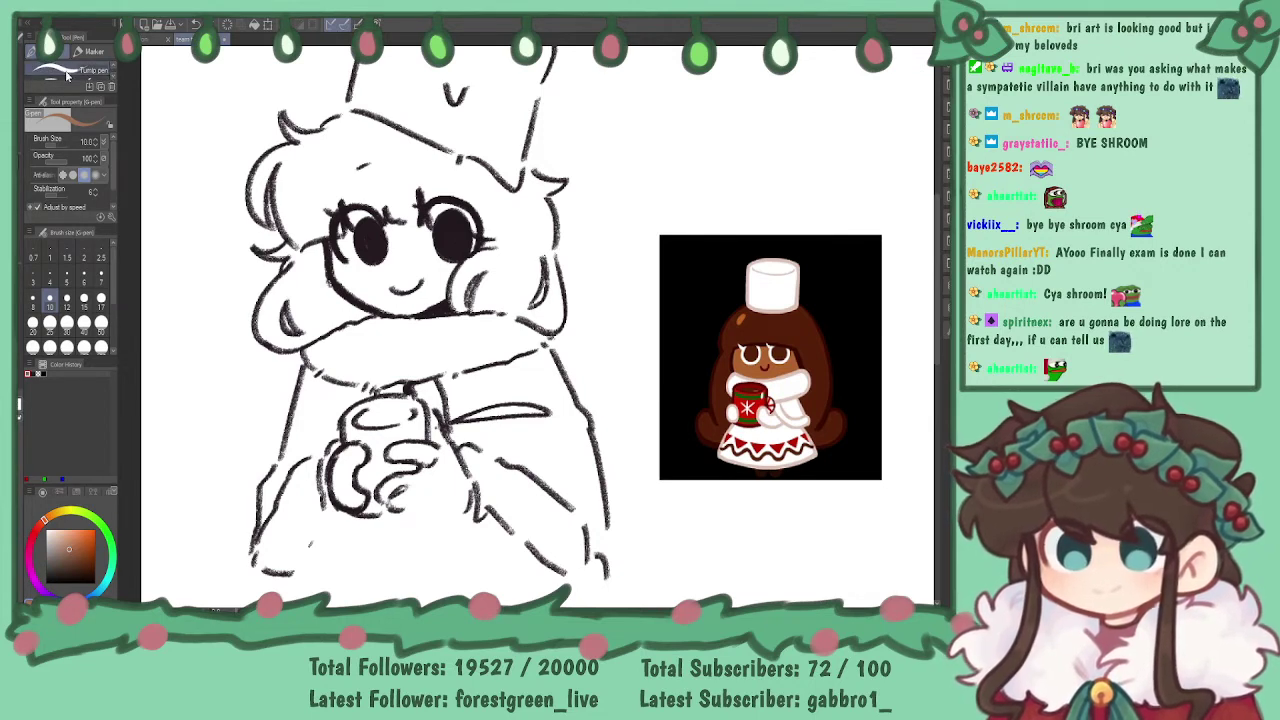
click(67, 75)
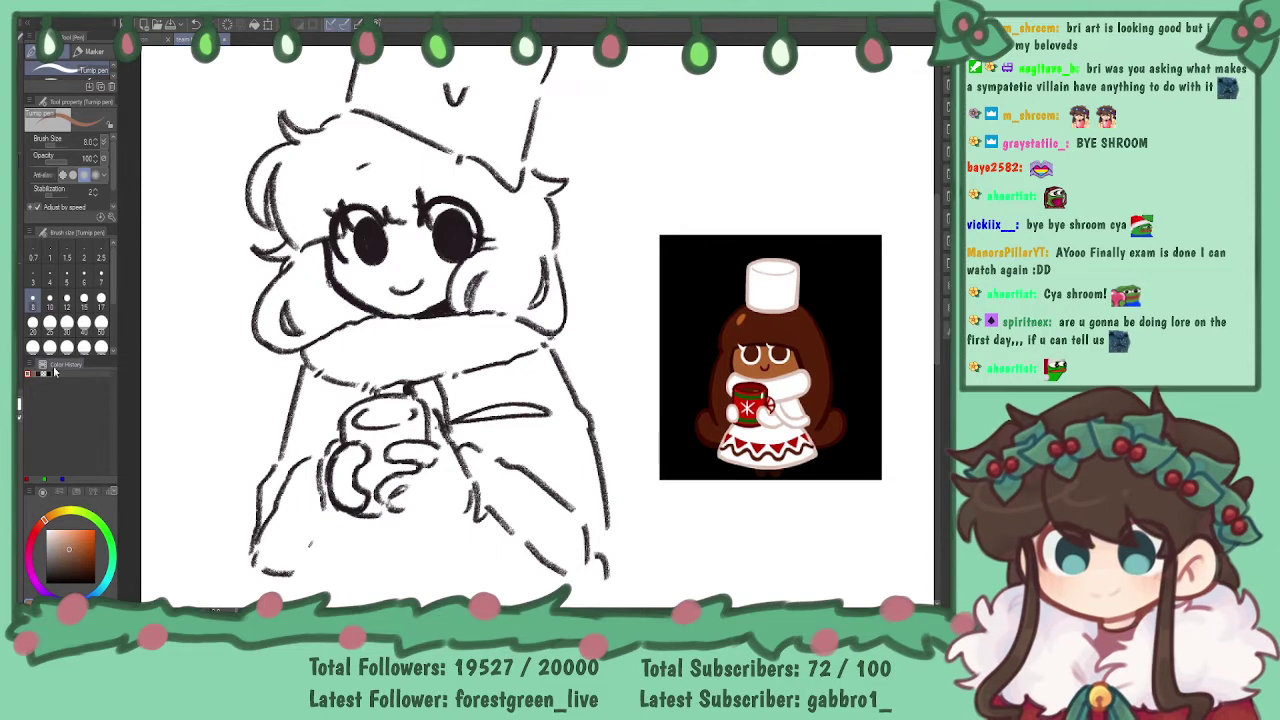
click(84, 298)
drag(332, 262, 355, 291)
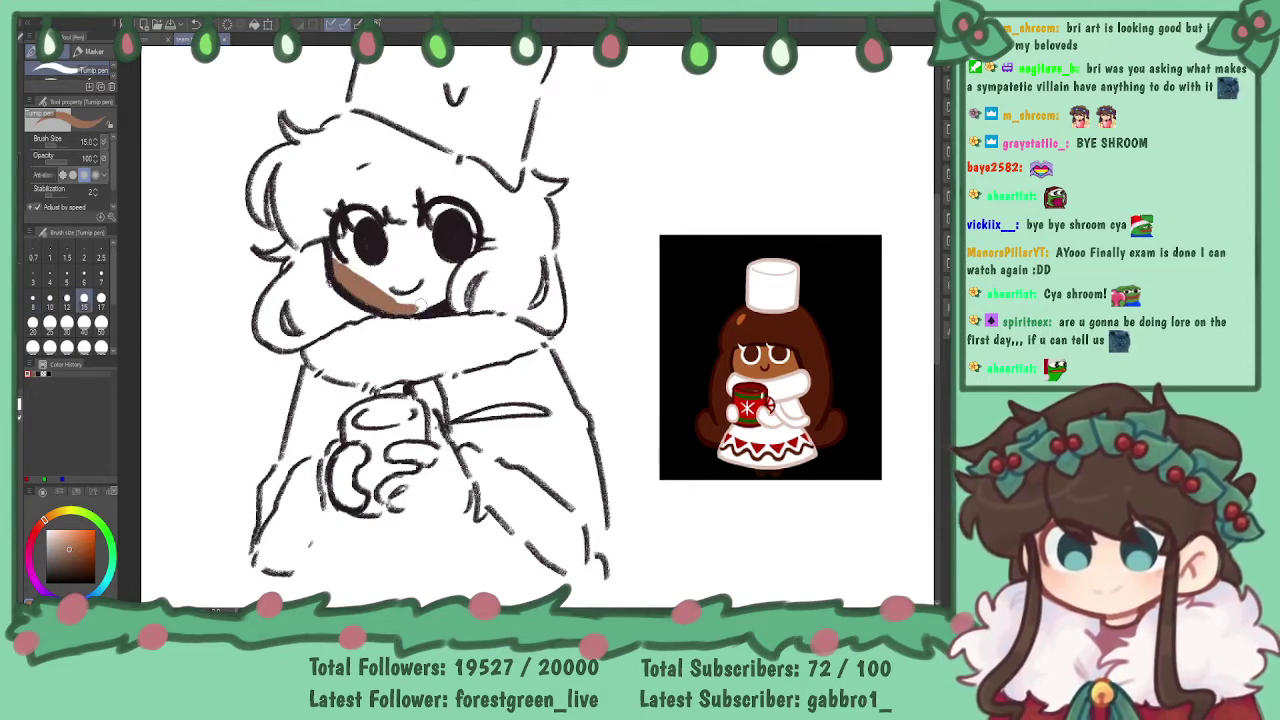
mouse_move(422, 305)
mouse_down()
mouse_move(458, 252)
mouse_move(398, 227)
mouse_move(418, 230)
mouse_move(342, 246)
mouse_move(340, 258)
mouse_move(356, 250)
mouse_move(366, 267)
mouse_move(430, 280)
mouse_move(455, 244)
mouse_move(405, 292)
mouse_up()
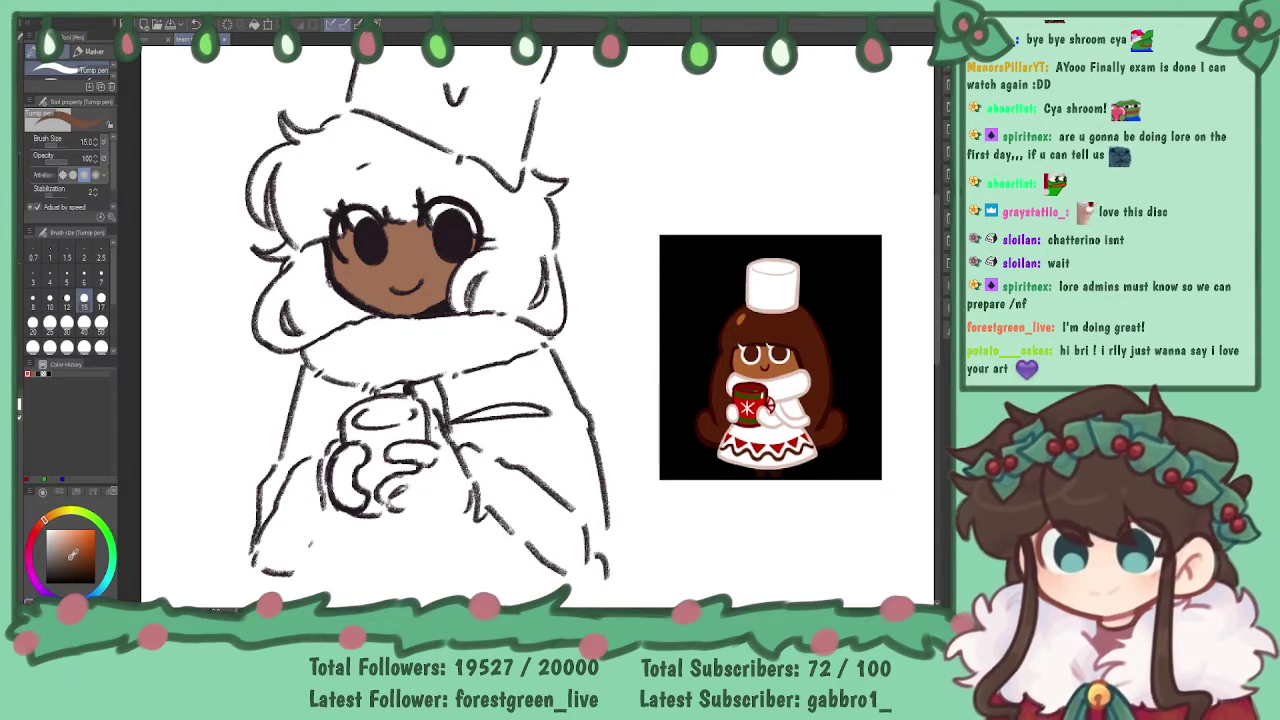
- Choose a darker brown and fill the lower left-hand lock of hair with the Turnip pen at brush size 15
drag(267, 313, 273, 340)
key(ctrl+z)
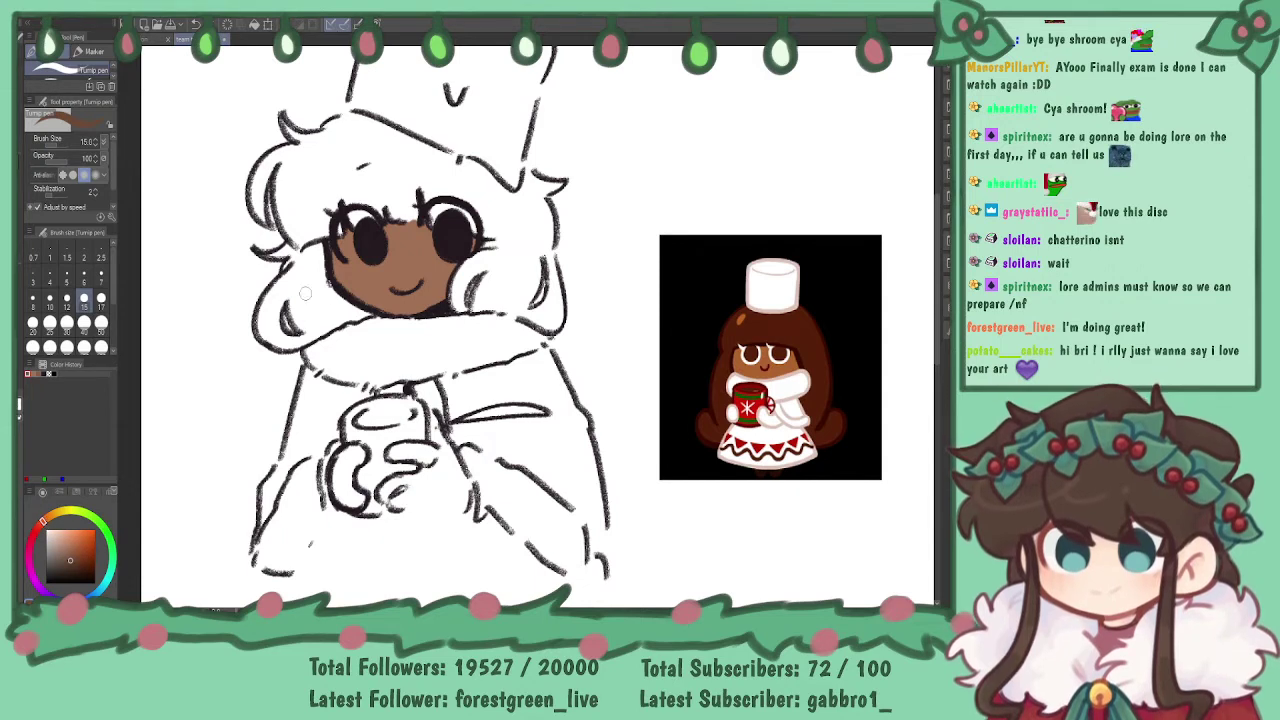
mouse_move(271, 305)
mouse_down()
mouse_move(266, 334)
mouse_move(300, 346)
mouse_move(370, 314)
mouse_move(331, 291)
mouse_up()
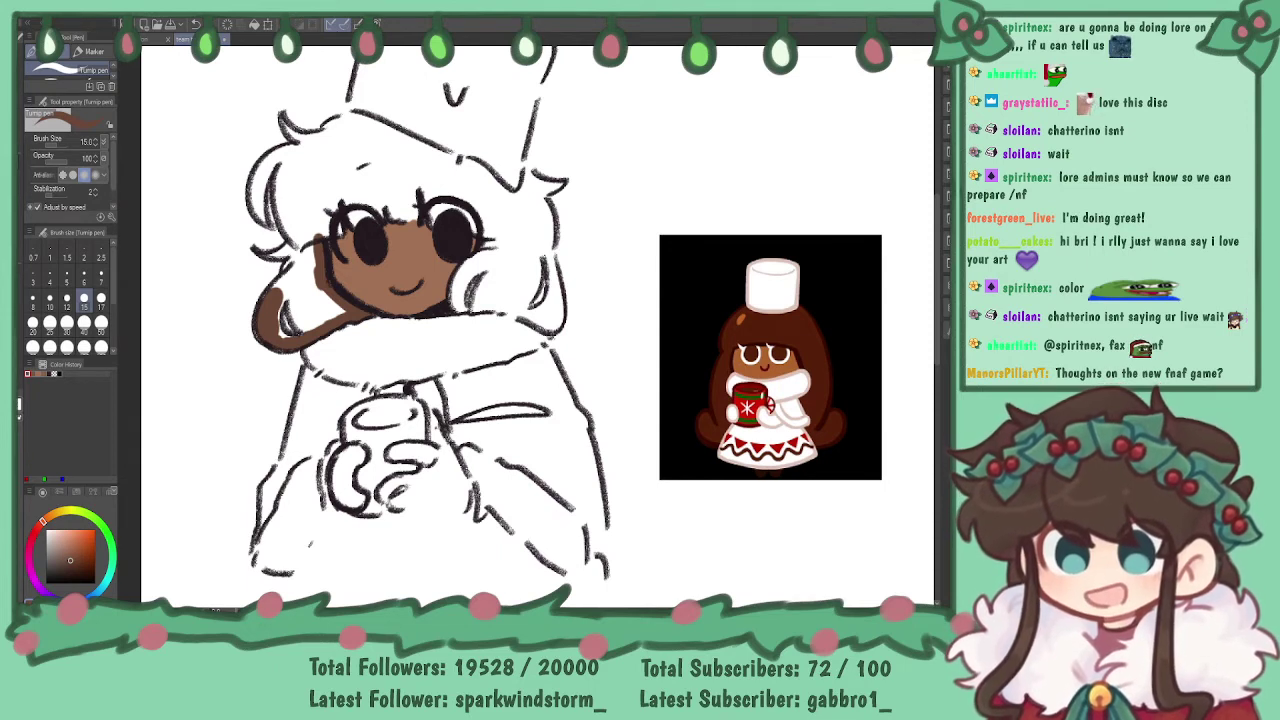
mouse_move(766, 125)
mouse_down()
mouse_move(789, 127)
mouse_move(796, 158)
mouse_up()
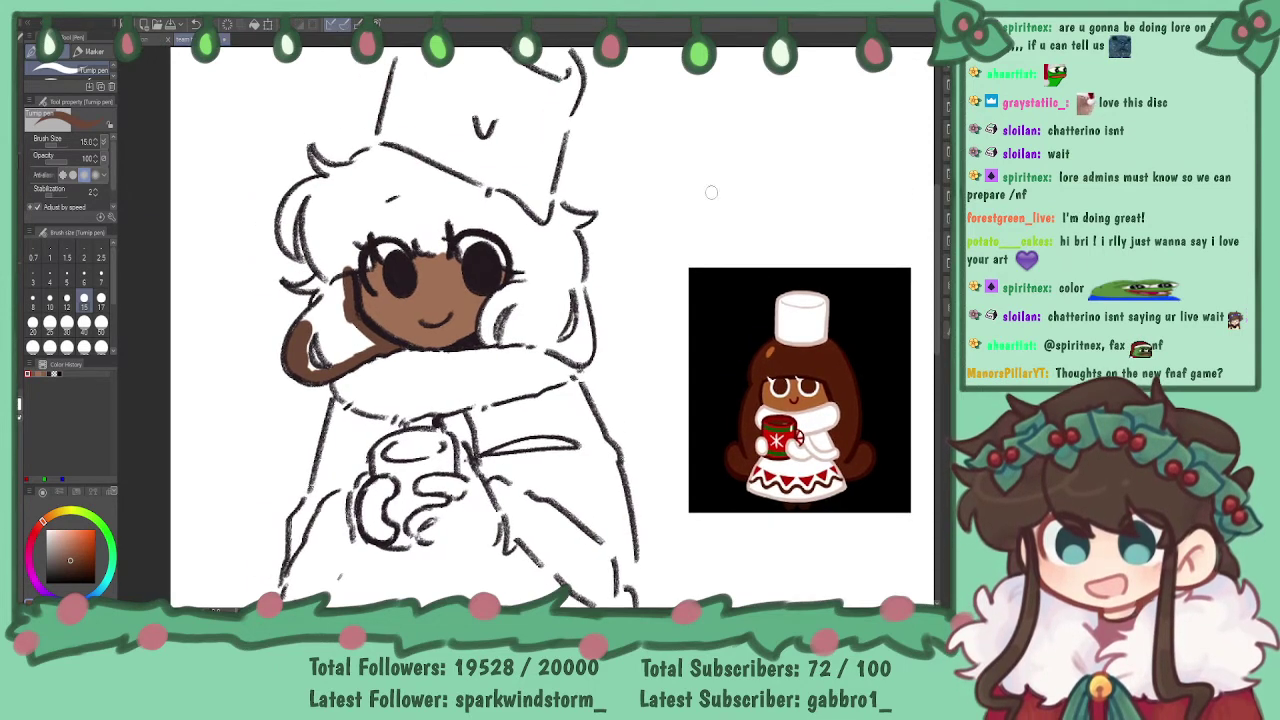
mouse_move(308, 345)
mouse_down()
mouse_move(334, 292)
mouse_move(322, 338)
mouse_move(336, 344)
mouse_move(322, 348)
mouse_move(346, 364)
mouse_move(311, 347)
mouse_move(314, 328)
mouse_move(317, 377)
mouse_move(309, 360)
mouse_move(333, 373)
mouse_move(346, 355)
mouse_move(331, 349)
mouse_move(344, 359)
mouse_move(339, 283)
mouse_move(365, 336)
mouse_up()
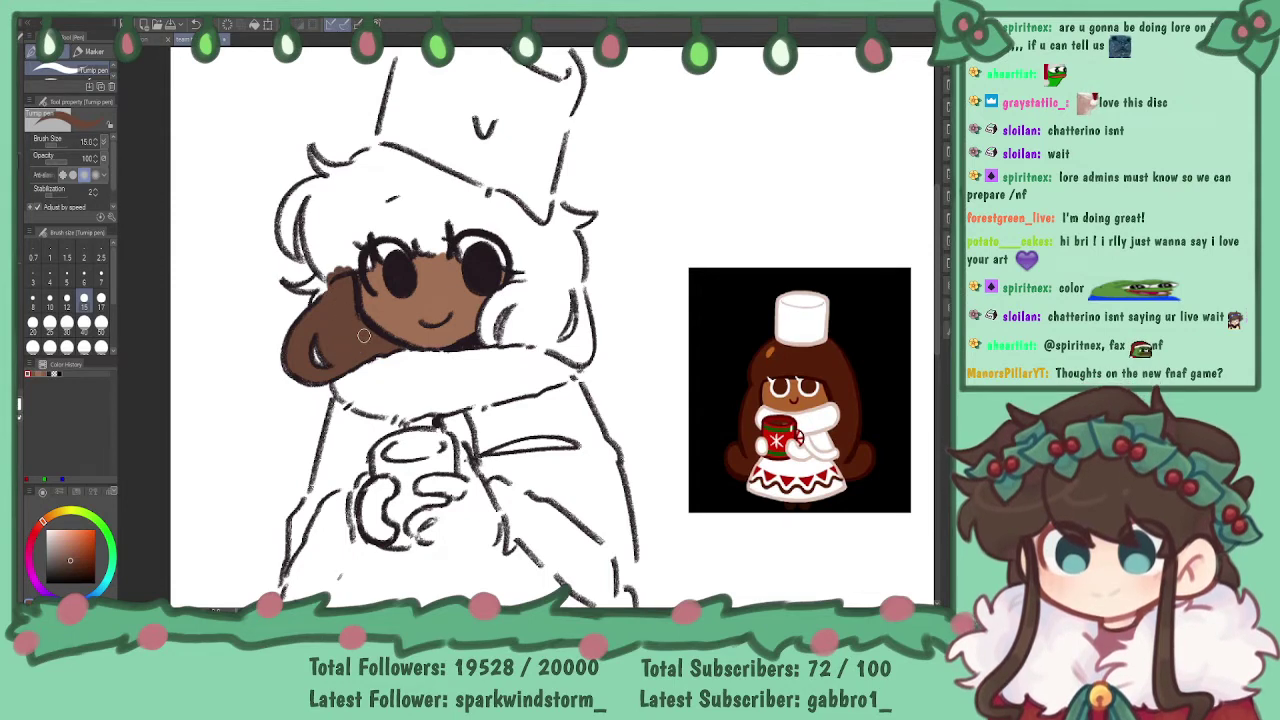
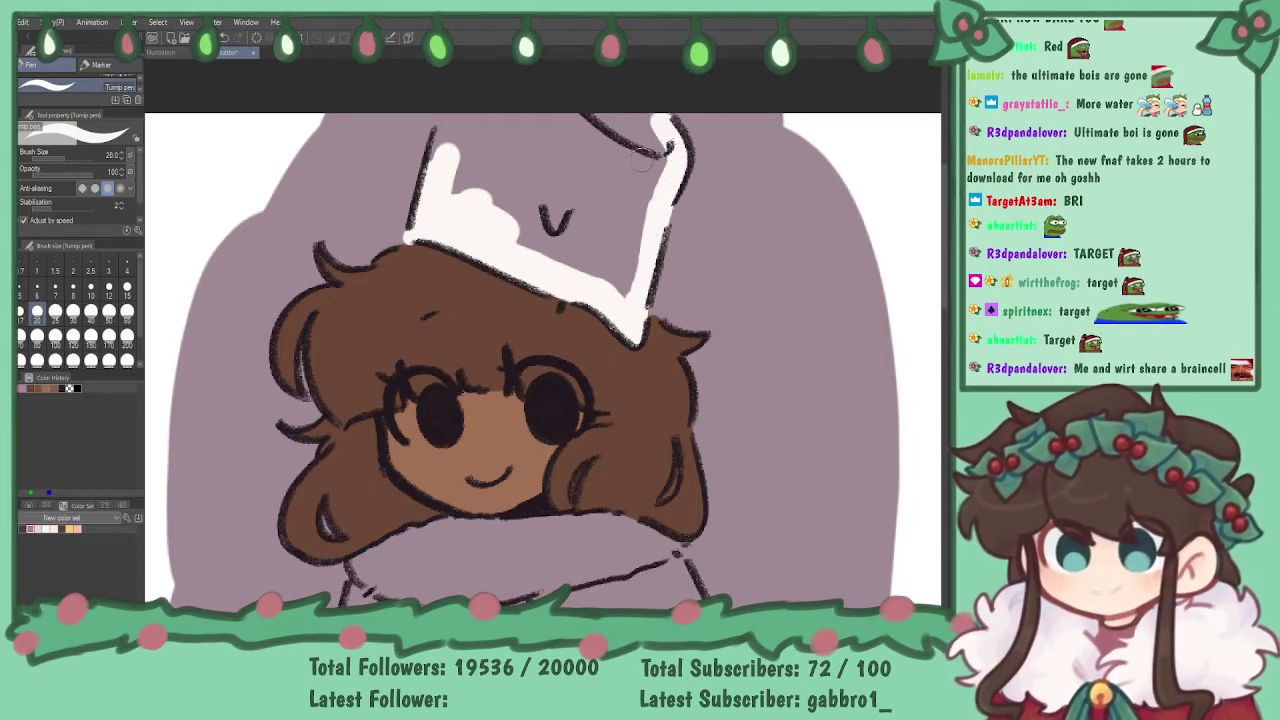
- Fill the rest of the hat's interior with off-white using the Turnip pen at brush size 20
mouse_move(432, 165)
mouse_down()
mouse_move(448, 120)
mouse_move(455, 191)
mouse_move(472, 163)
mouse_move(532, 136)
mouse_move(556, 108)
mouse_move(565, 130)
mouse_move(610, 101)
mouse_move(619, 155)
mouse_move(590, 266)
mouse_move(617, 280)
mouse_move(636, 263)
mouse_move(662, 158)
mouse_up()
mouse_move(625, 310)
mouse_down()
mouse_move(575, 268)
mouse_move(615, 120)
mouse_up()
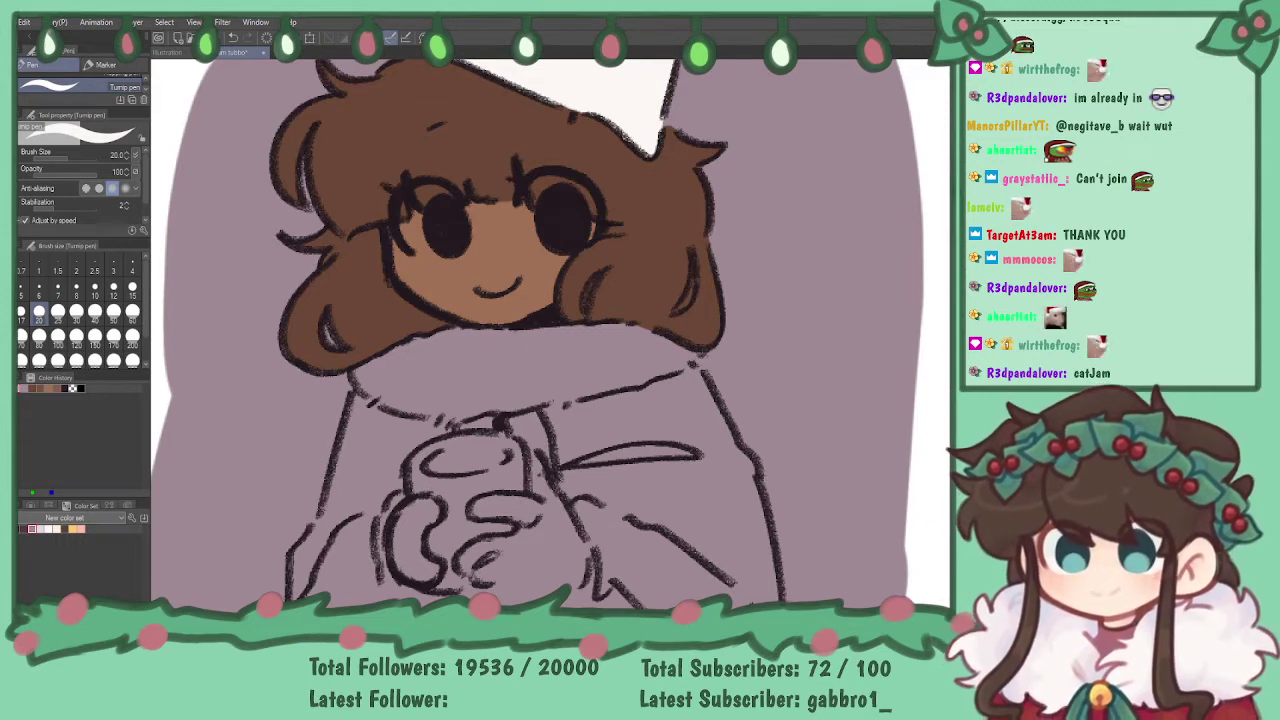
key(bracketleft)
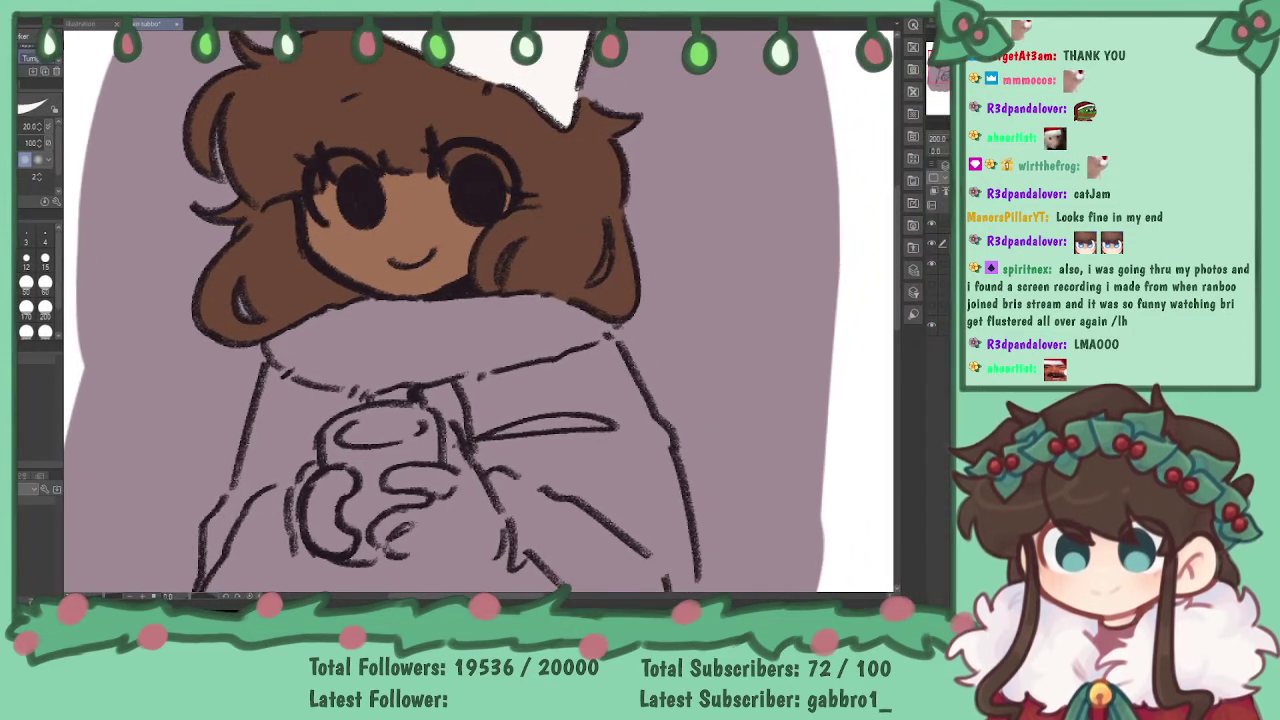
key(ctrl+minus)
key(ctrl+plus)
key(ctrl+minus)
key(ctrl+plus)
key(ctrl+minus)
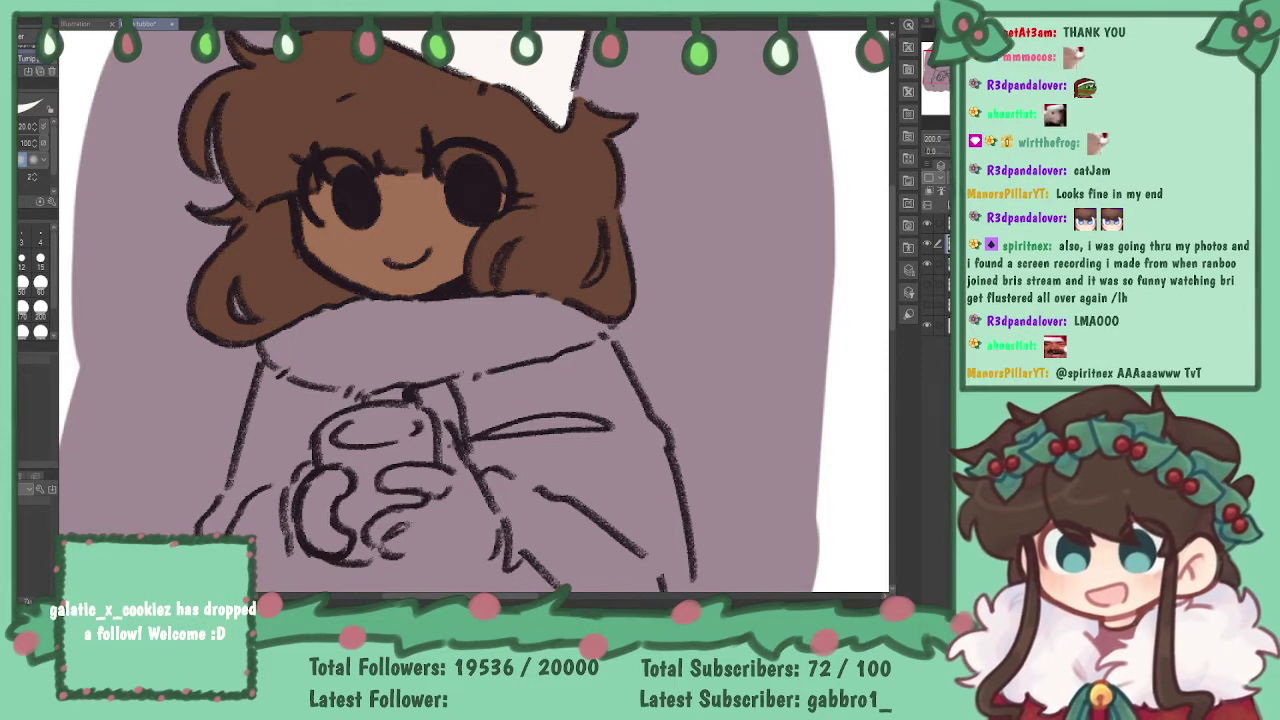
key(ctrl+plus)
key(ctrl+minus)
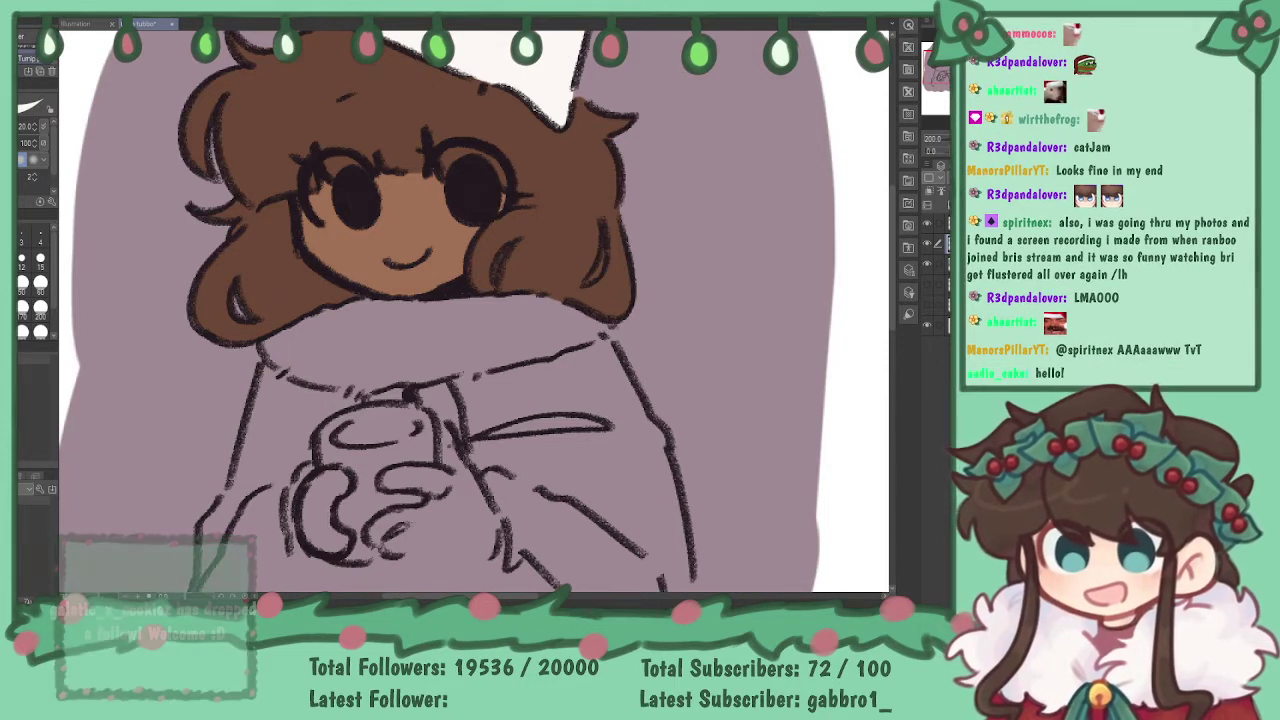
key(ctrl+plus)
key(ctrl+minus)
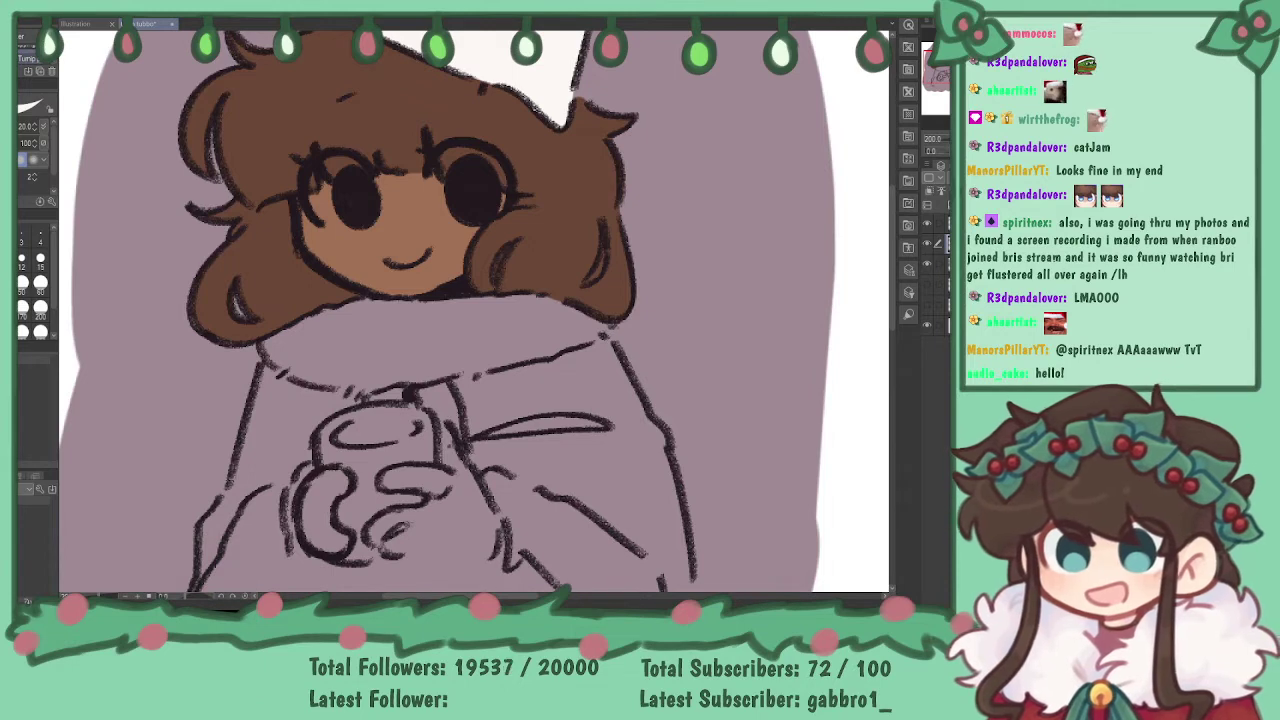
key(ctrl+plus)
key(ctrl+minus)
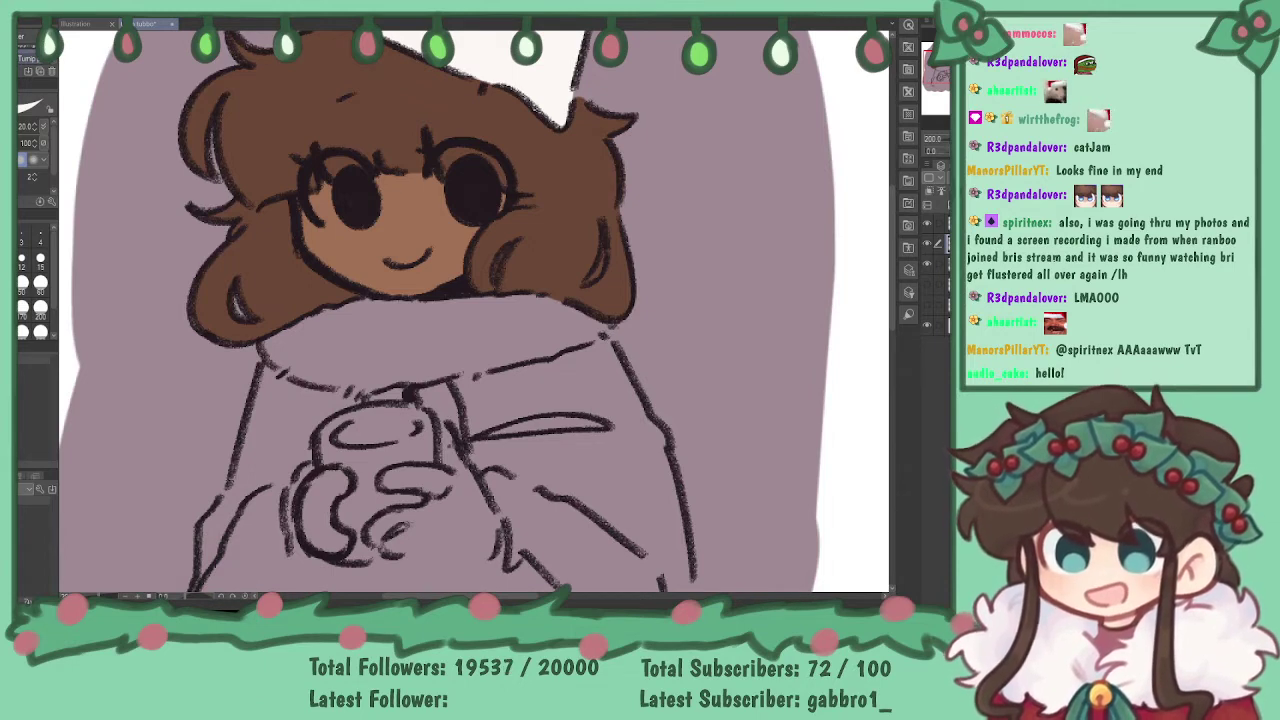
key(ctrl+plus)
key(ctrl+minus)
key(ctrl+plus)
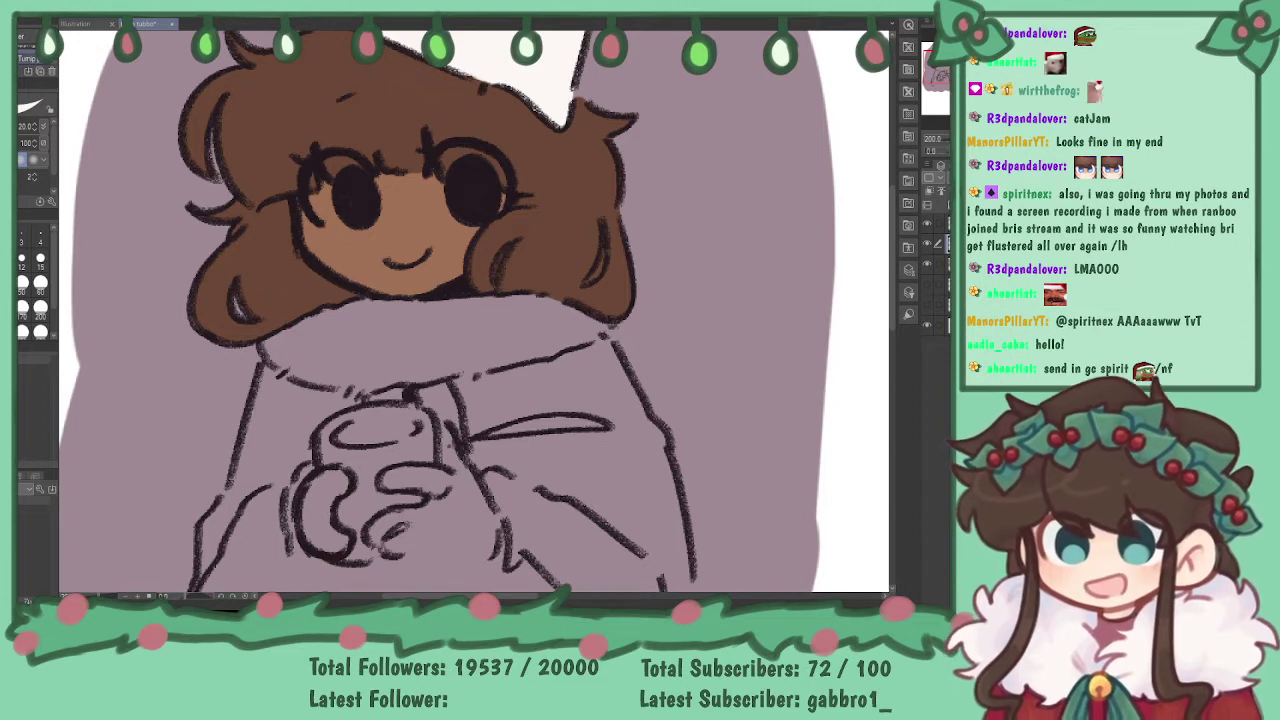
key(ctrl+minus)
key(ctrl+plus)
key(ctrl+minus)
key(ctrl+plus)
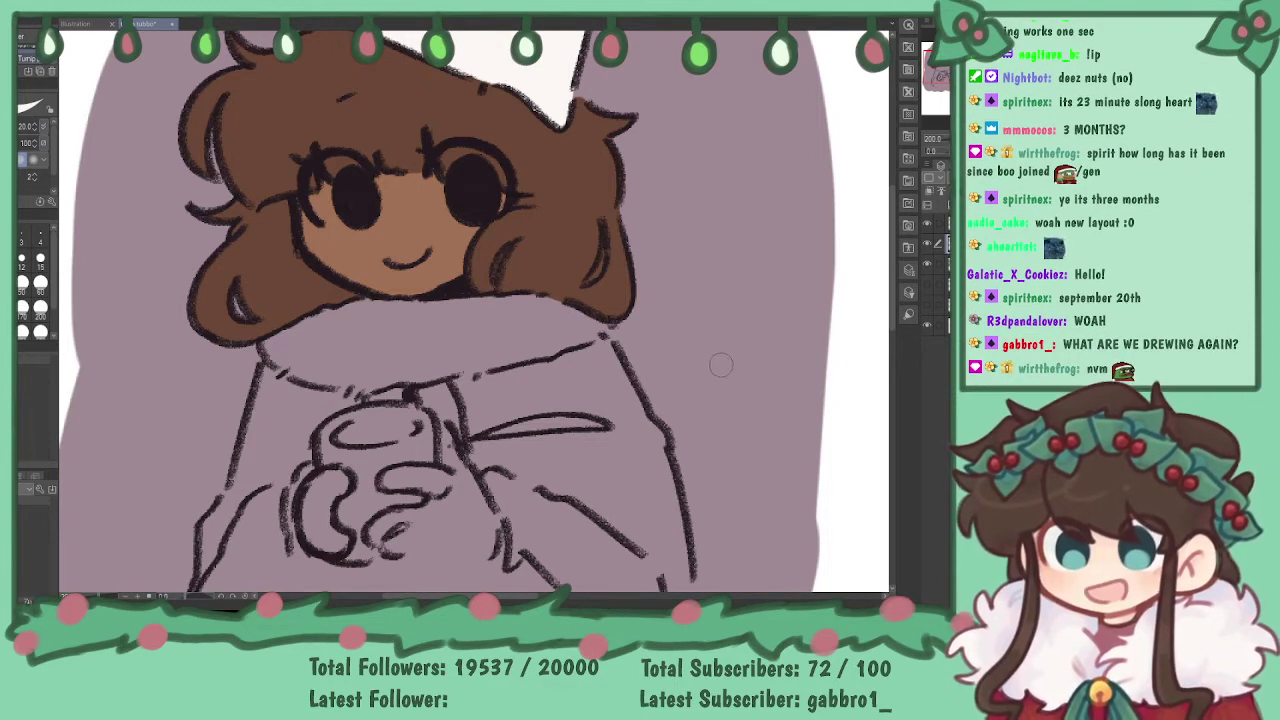
- Paint the left-hand cuff, hand, outer sleeve edge and upper collar edge off-white with the Turnip pen at brush size 20
mouse_move(450, 300)
mouse_down()
mouse_move(568, 432)
mouse_move(452, 437)
mouse_move(440, 394)
mouse_up()
drag(932, 77, 932, 88)
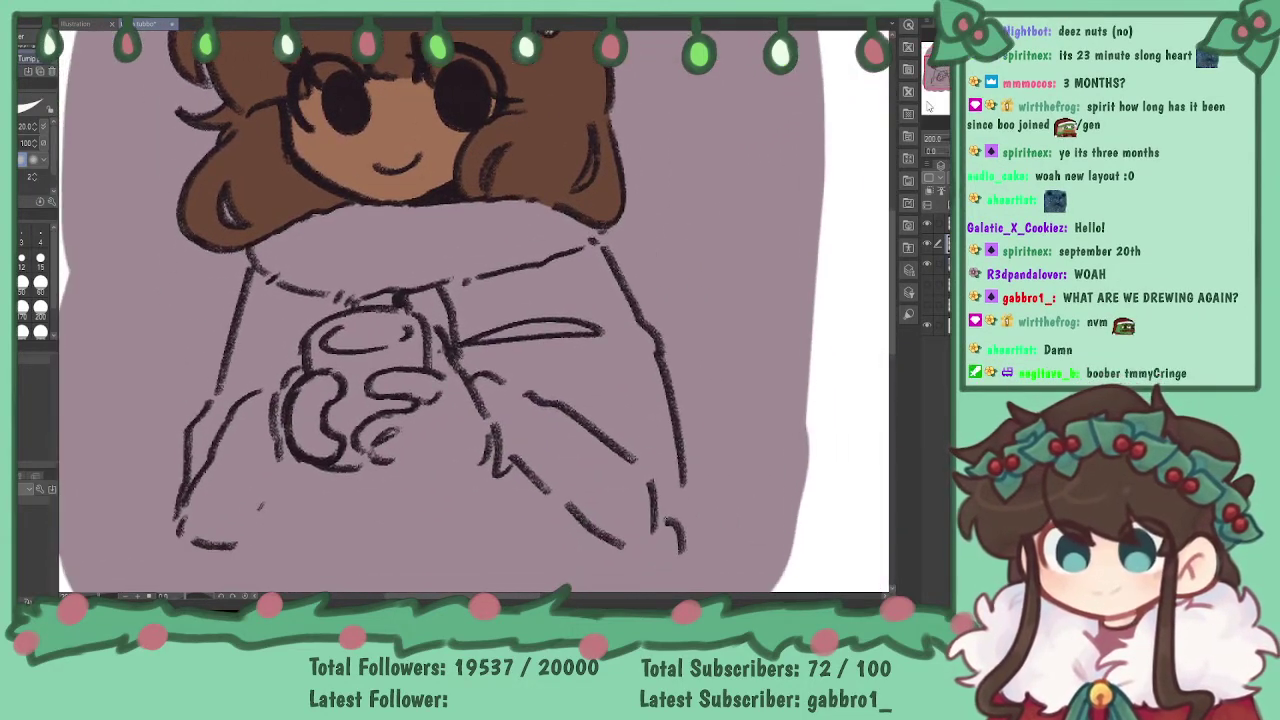
mouse_move(188, 482)
mouse_down()
mouse_move(227, 531)
mouse_move(207, 535)
mouse_move(316, 468)
mouse_up()
mouse_move(290, 425)
mouse_down()
mouse_move(335, 455)
mouse_move(300, 405)
mouse_move(310, 428)
mouse_move(312, 388)
mouse_move(328, 380)
mouse_move(338, 402)
mouse_up()
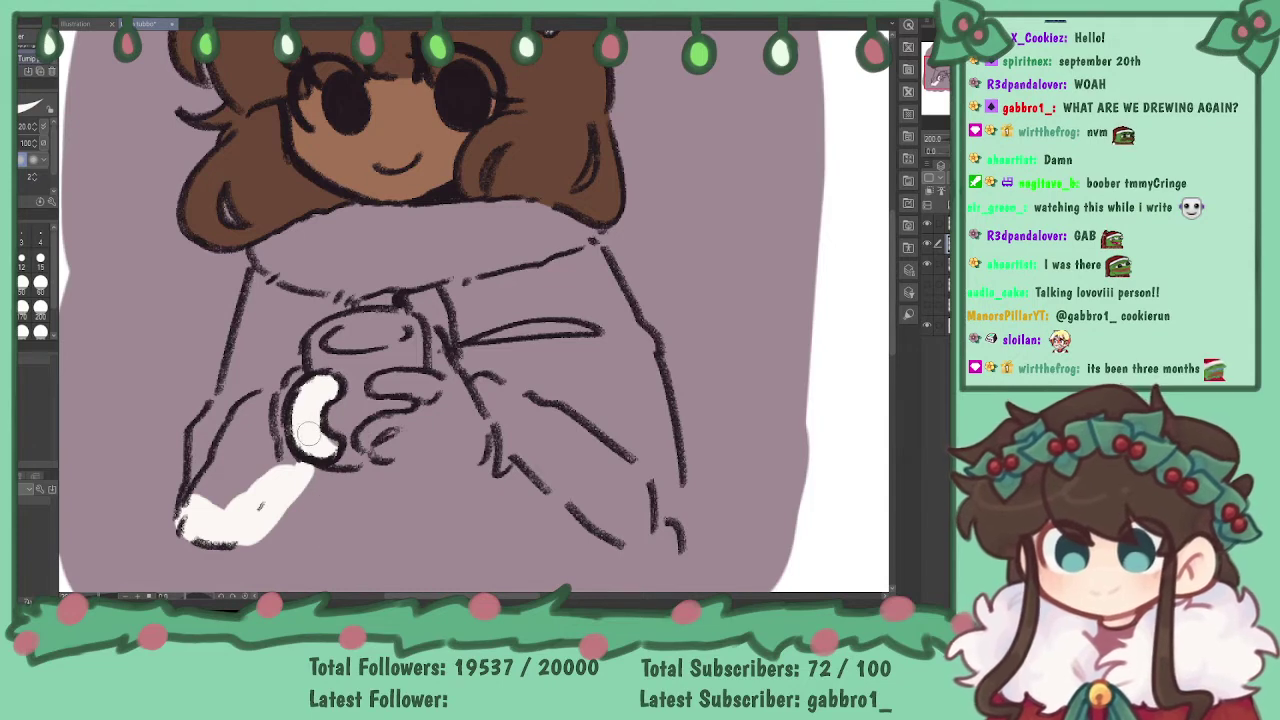
mouse_move(192, 495)
mouse_down()
mouse_move(200, 436)
mouse_move(255, 341)
mouse_move(259, 316)
mouse_move(229, 388)
mouse_move(258, 278)
mouse_up()
key(ctrl+z)
key(ctrl+z)
mouse_move(201, 438)
mouse_down()
mouse_move(250, 327)
mouse_move(262, 257)
mouse_move(297, 234)
mouse_move(360, 212)
mouse_move(516, 207)
mouse_move(595, 242)
mouse_up()
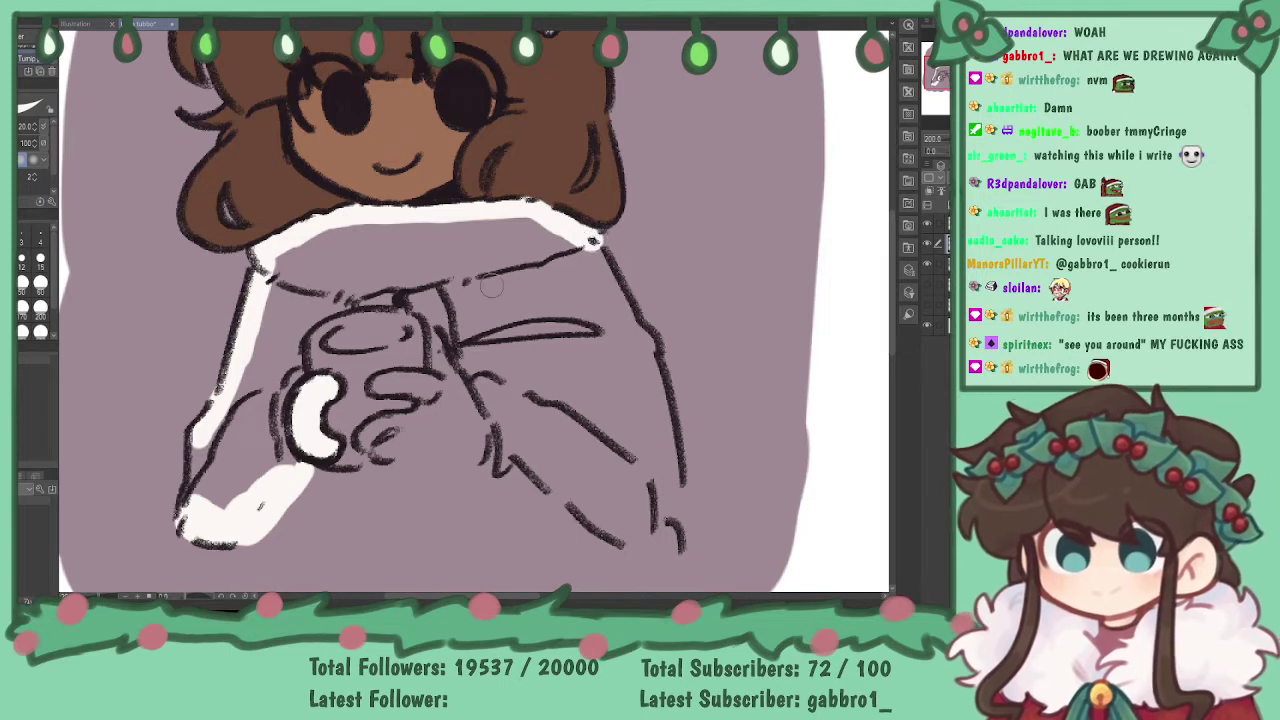
- Paint off-white around the mug, on the fingers and along the right-hand sleeve, and fill the coat's interior at brush size 40
mouse_move(200, 432)
mouse_down()
mouse_move(190, 514)
mouse_move(235, 397)
mouse_move(243, 456)
mouse_move(273, 480)
mouse_move(291, 467)
mouse_move(280, 424)
mouse_move(292, 331)
mouse_move(388, 294)
mouse_move(445, 340)
mouse_up()
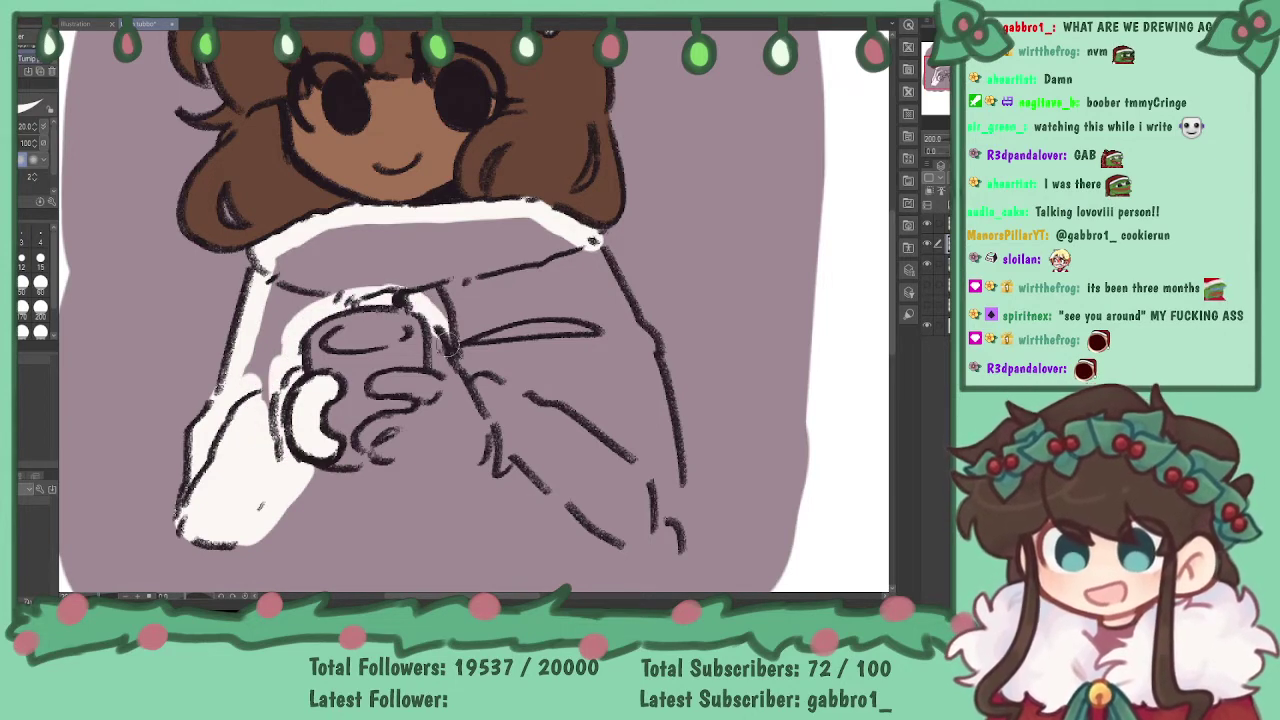
mouse_move(383, 386)
mouse_down()
mouse_move(435, 392)
mouse_move(424, 398)
mouse_move(440, 335)
mouse_up()
drag(366, 436, 371, 441)
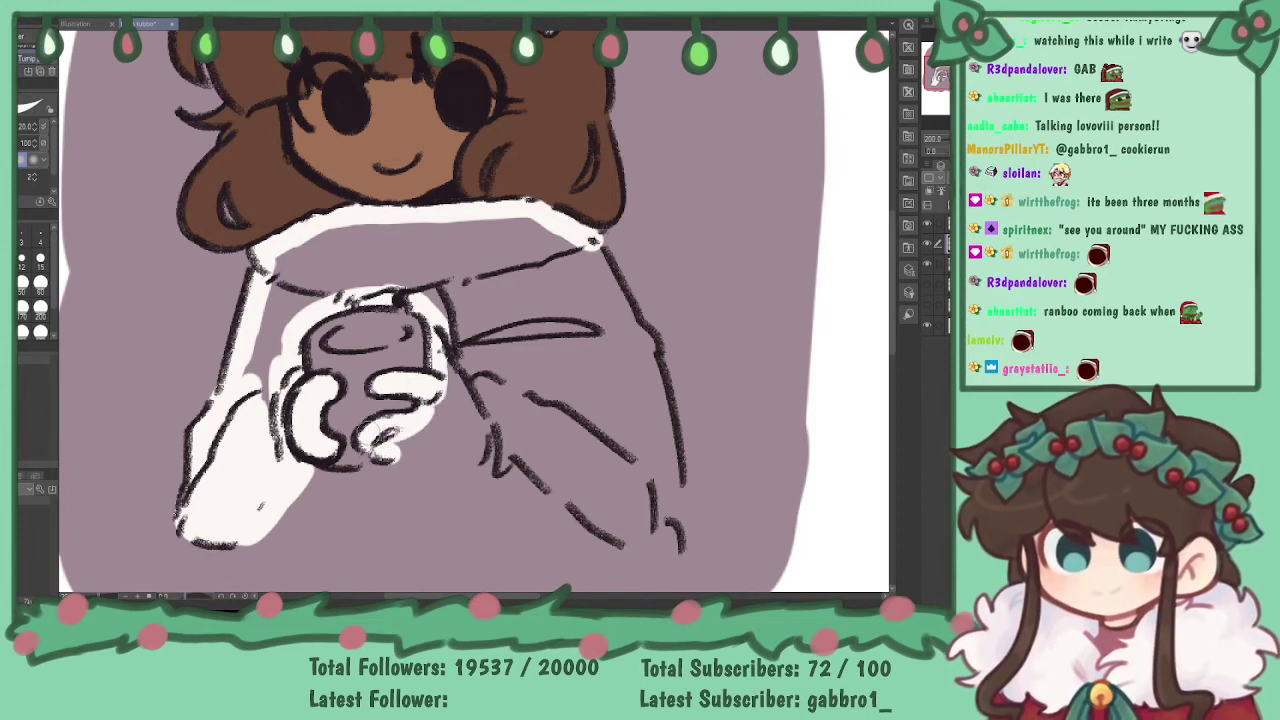
mouse_move(400, 455)
mouse_down()
mouse_move(499, 470)
mouse_move(618, 536)
mouse_move(672, 546)
mouse_move(678, 510)
mouse_move(645, 360)
mouse_up()
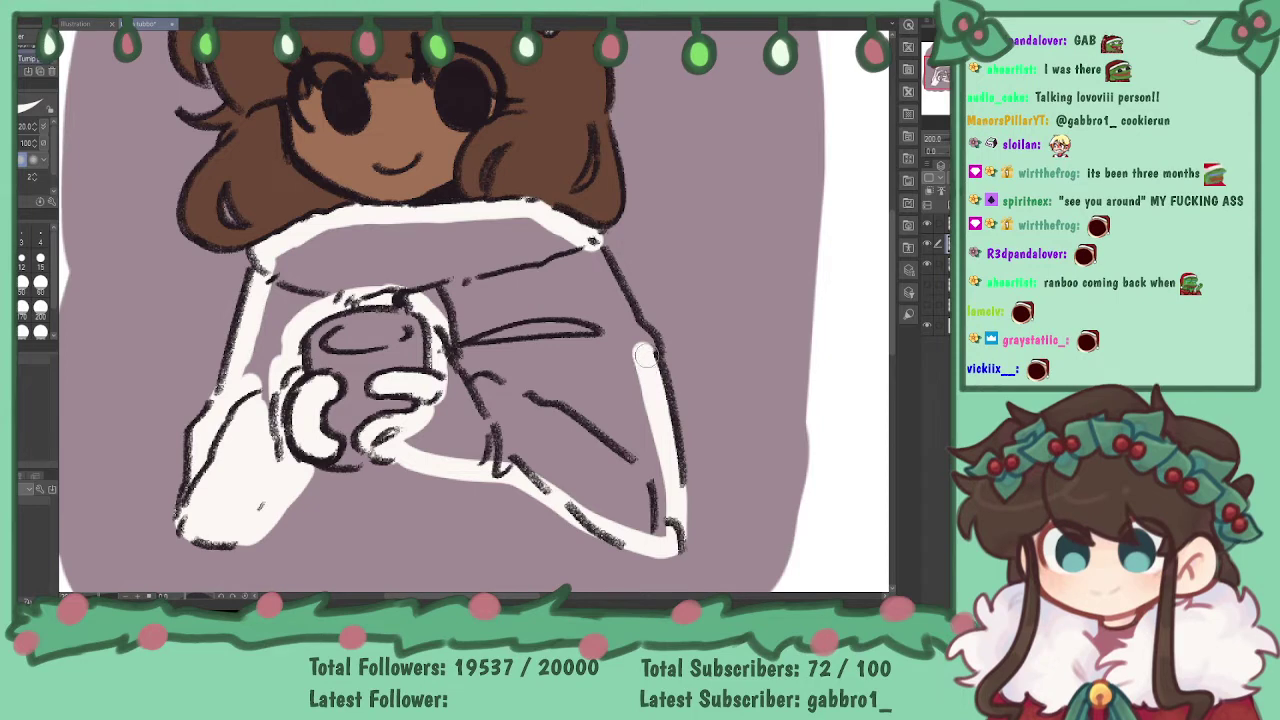
drag(645, 345, 588, 245)
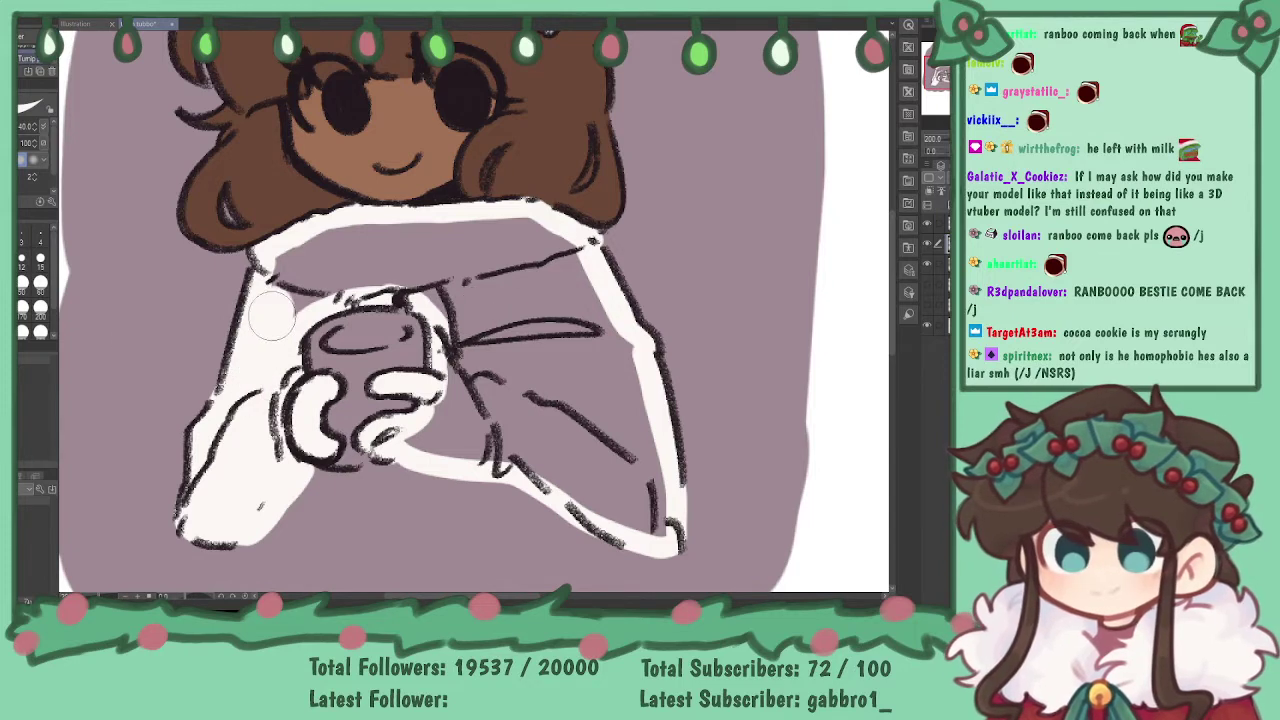
mouse_move(290, 260)
mouse_down()
mouse_move(286, 315)
mouse_move(310, 250)
mouse_move(303, 291)
mouse_move(346, 237)
mouse_move(364, 267)
mouse_move(368, 242)
mouse_move(439, 301)
mouse_move(460, 340)
mouse_move(458, 385)
mouse_move(446, 425)
mouse_move(417, 444)
mouse_move(542, 470)
mouse_move(638, 524)
mouse_move(665, 517)
mouse_move(607, 315)
mouse_move(583, 265)
mouse_move(545, 232)
mouse_move(384, 231)
mouse_move(470, 275)
mouse_move(487, 380)
mouse_move(477, 437)
mouse_move(468, 255)
mouse_move(526, 425)
mouse_move(532, 305)
mouse_move(550, 398)
mouse_move(595, 420)
mouse_move(550, 300)
mouse_move(615, 440)
mouse_up()
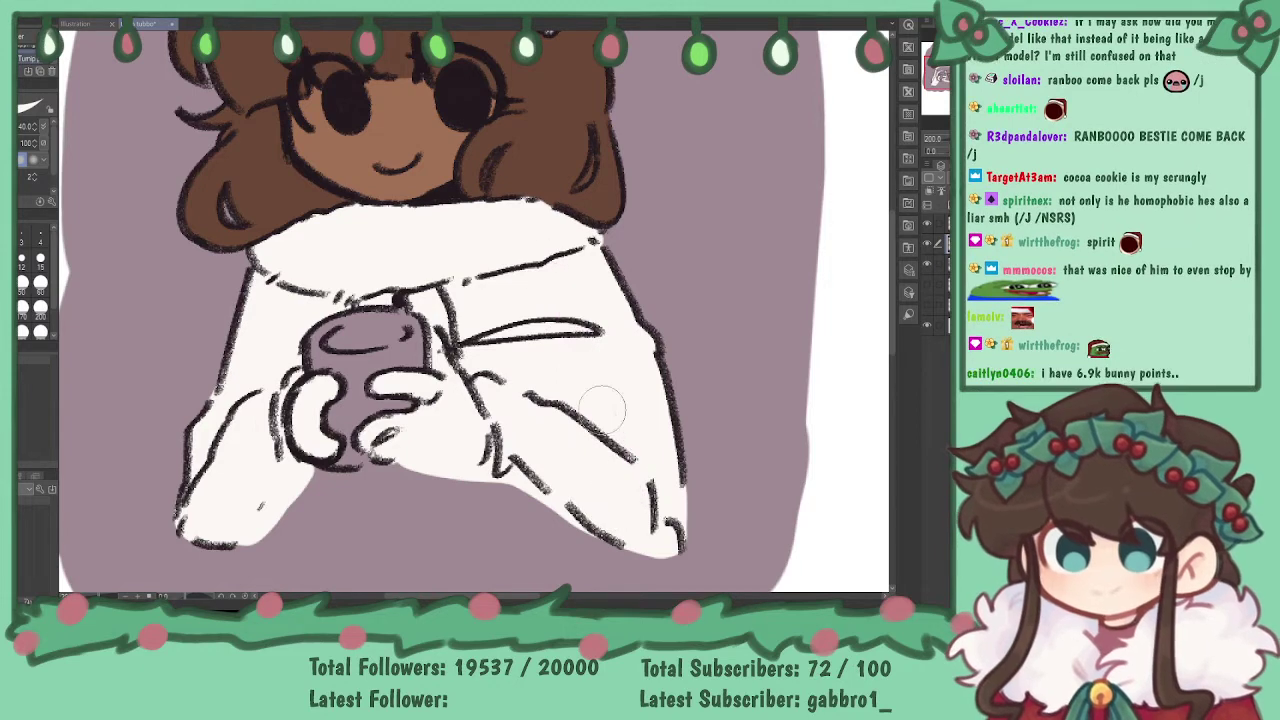
- Choose a red color and paint the mug's upper left-hand side with the Turnip pen at brush size 30
click(943, 93)
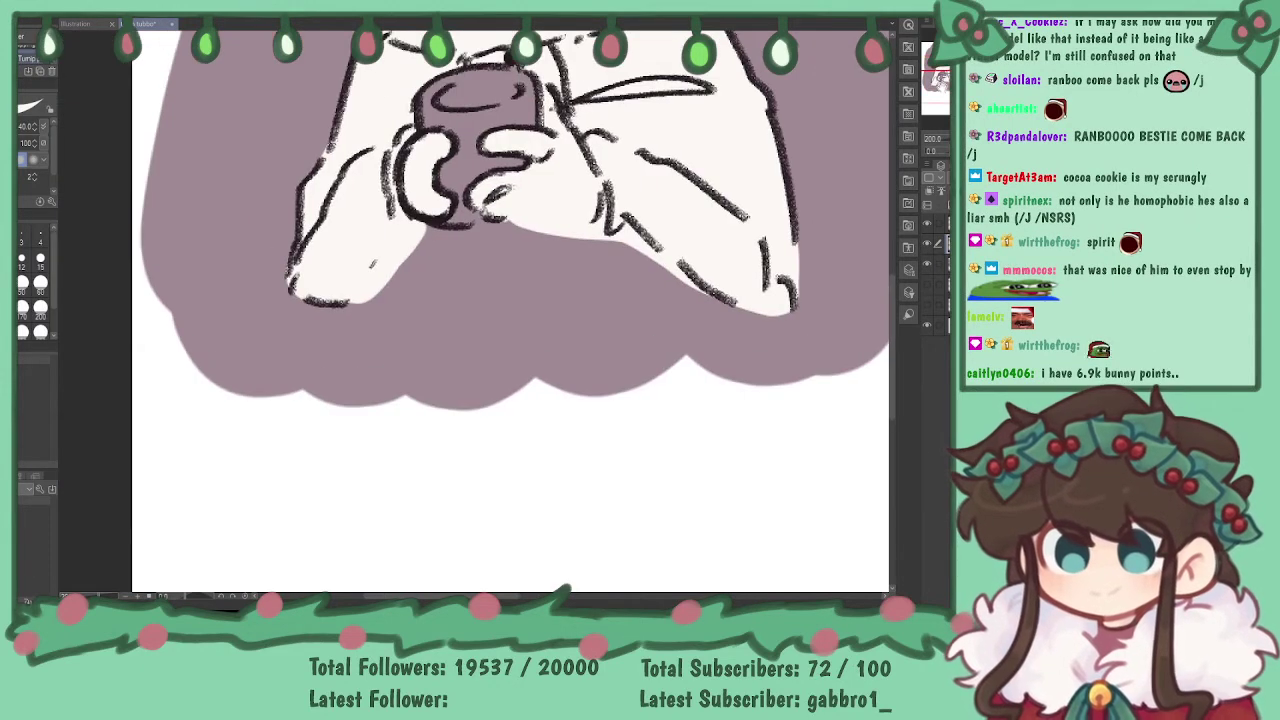
drag(942, 90, 941, 73)
click(22, 476)
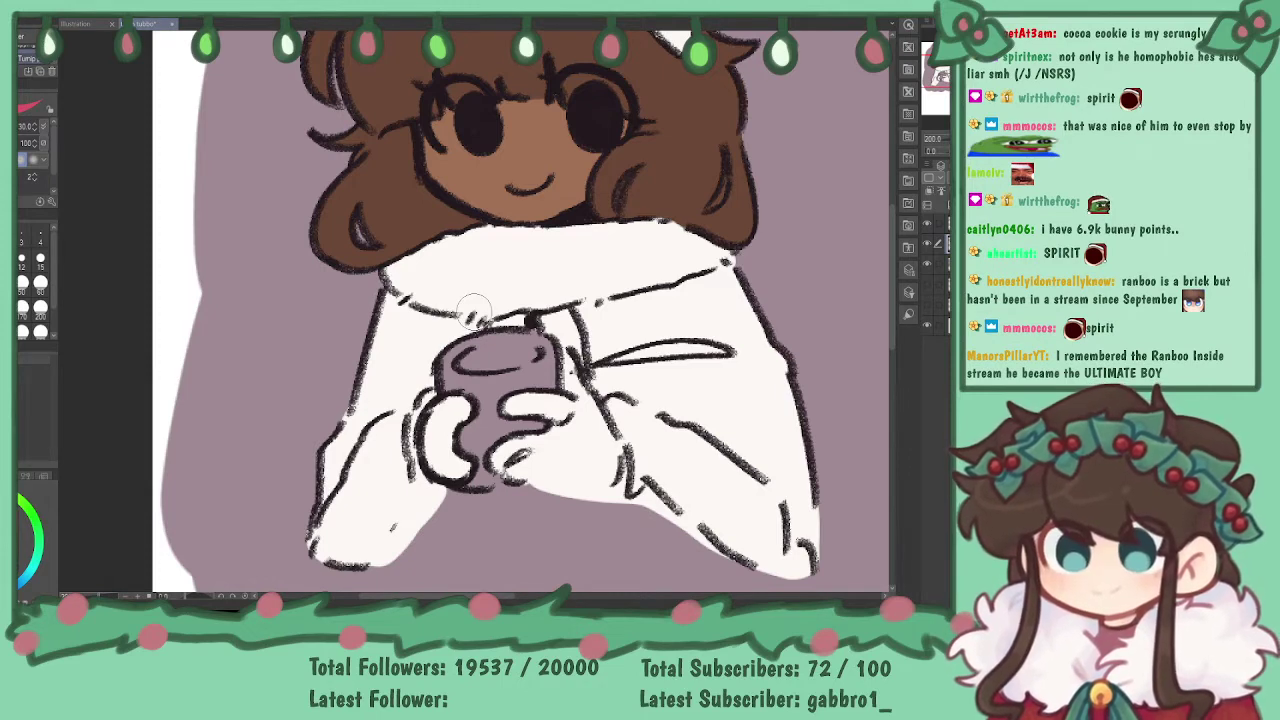
scroll(475, 307, down, 2)
scroll(475, 307, up, 2)
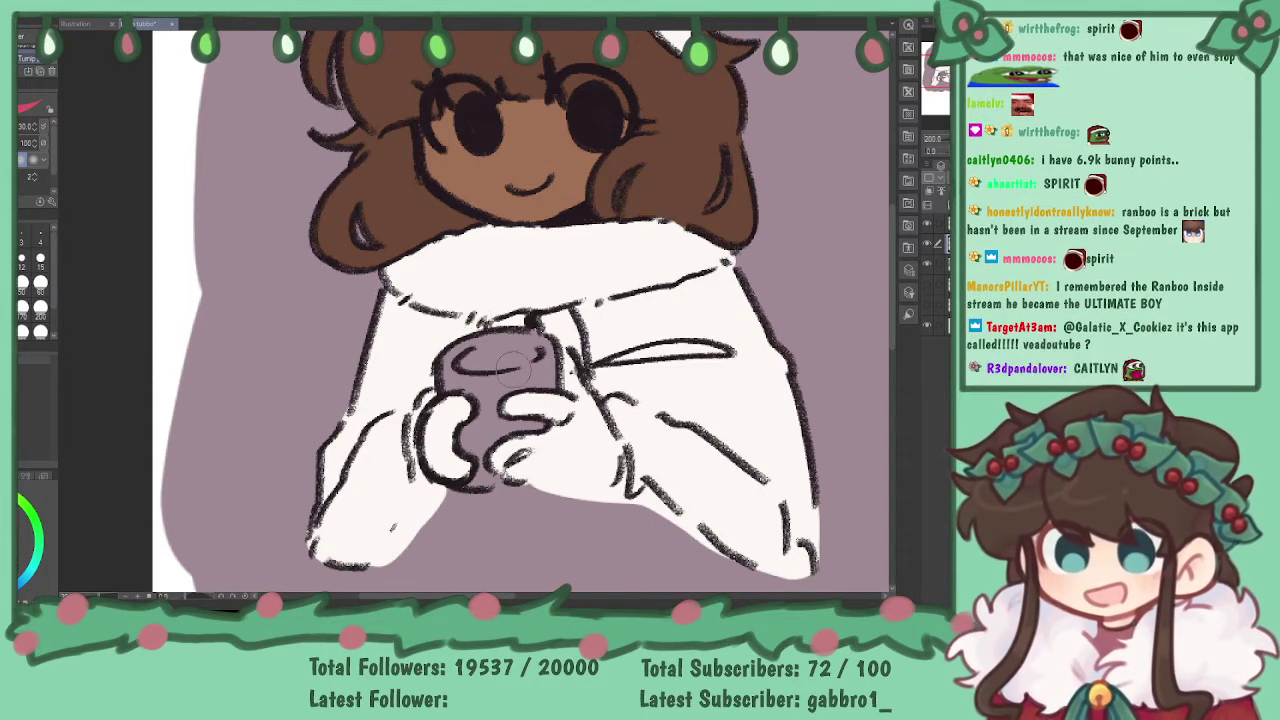
click(456, 372)
key(ctrl+z)
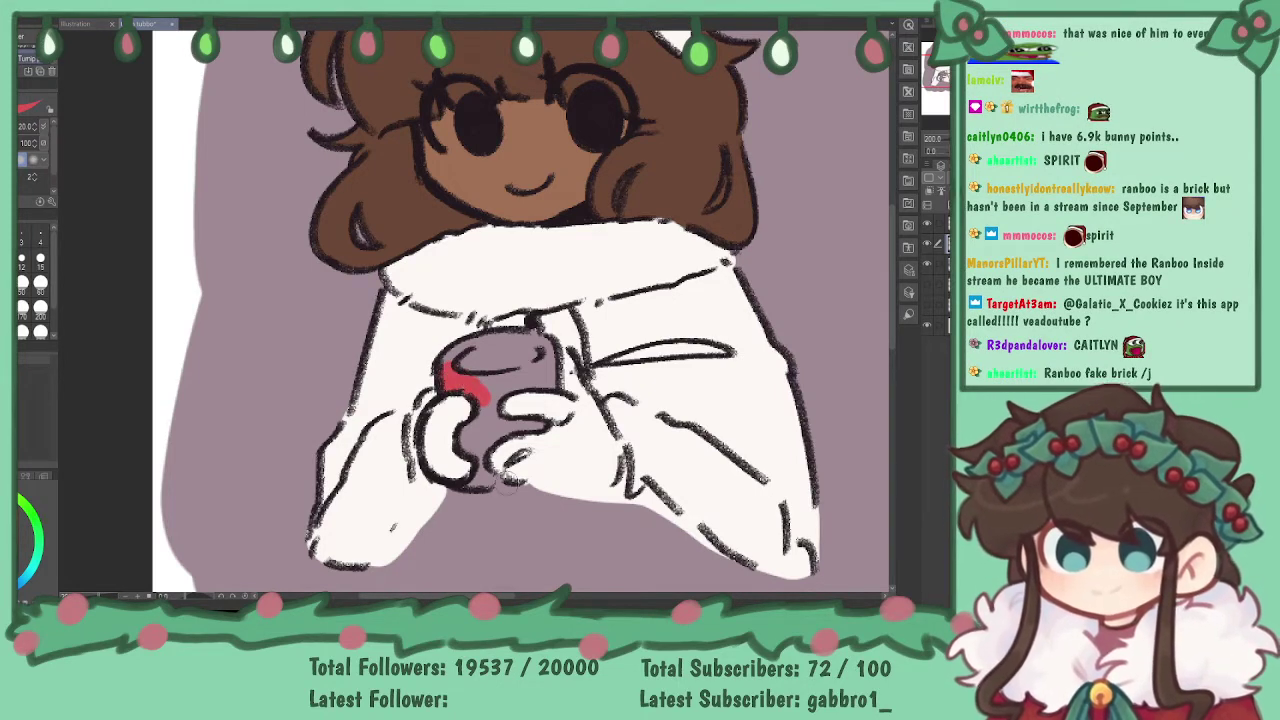
key(alt+Tab)
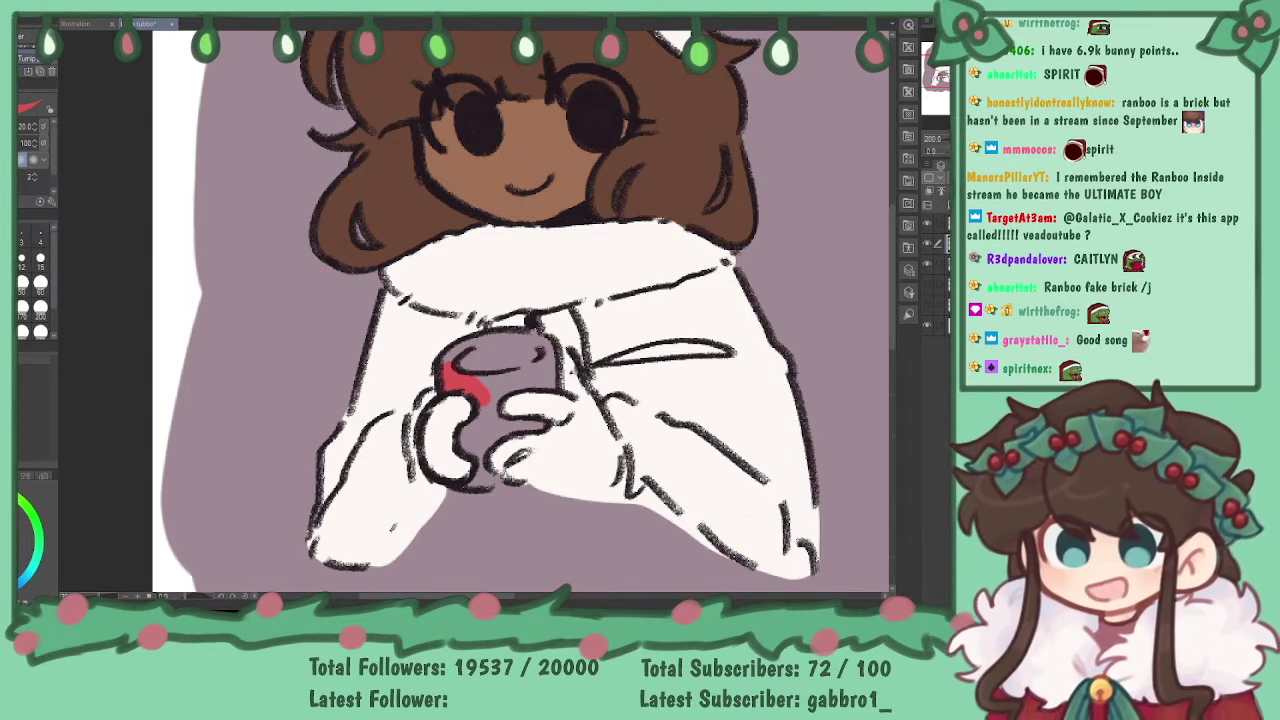
mouse_move(472, 370)
mouse_down()
mouse_move(450, 358)
mouse_move(540, 345)
mouse_move(556, 388)
mouse_up()
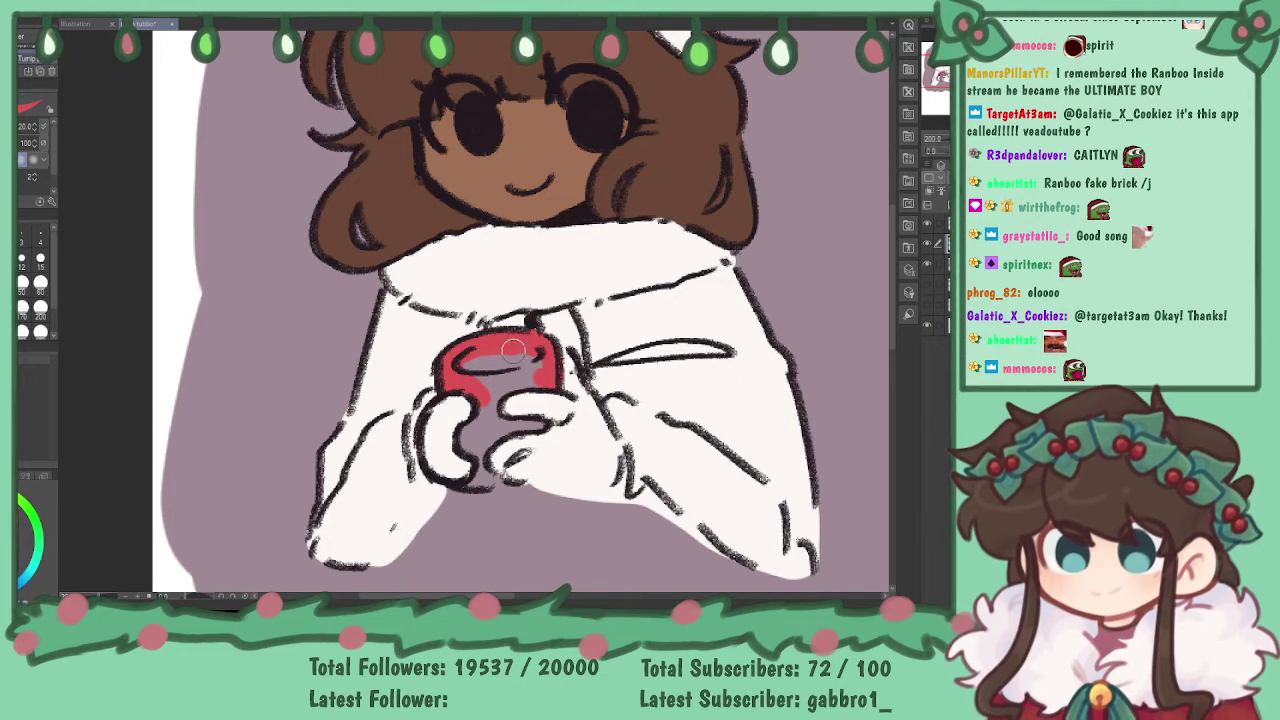
key(ctrl+z)
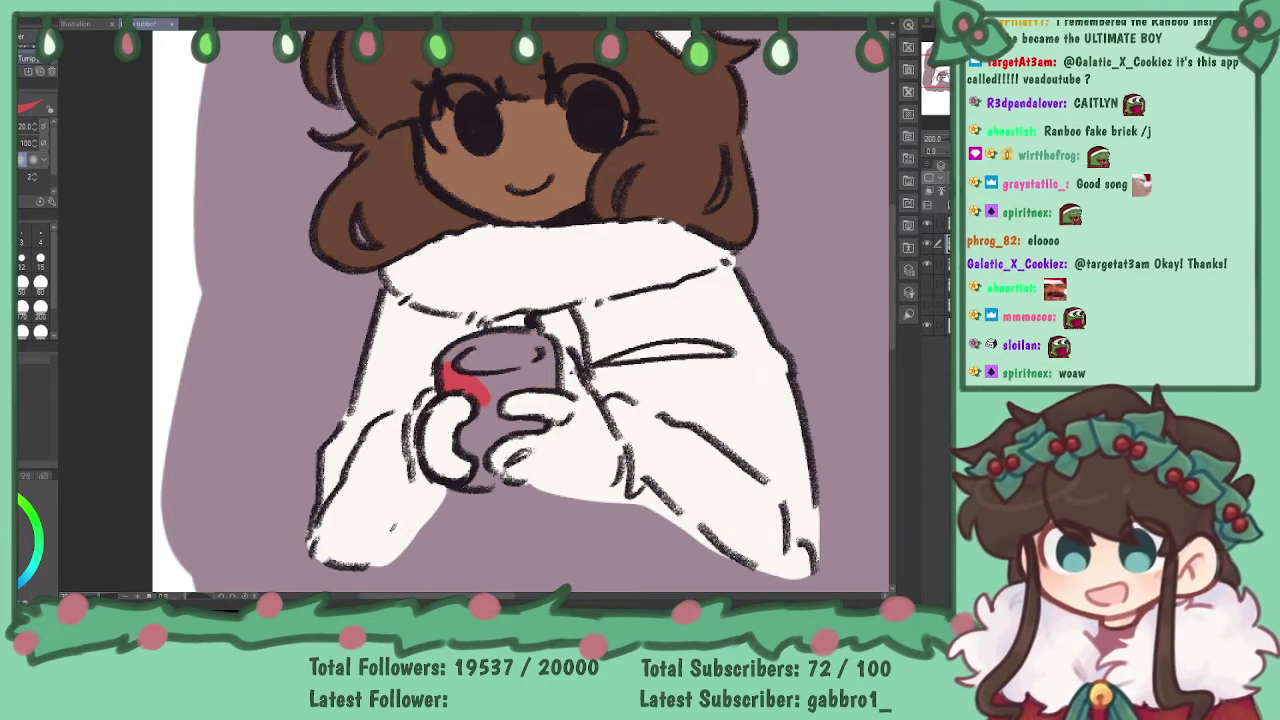
- Fill the mug with red between the fingers and over the rim using the Turnip pen at brush size 17
key(bracketleft)
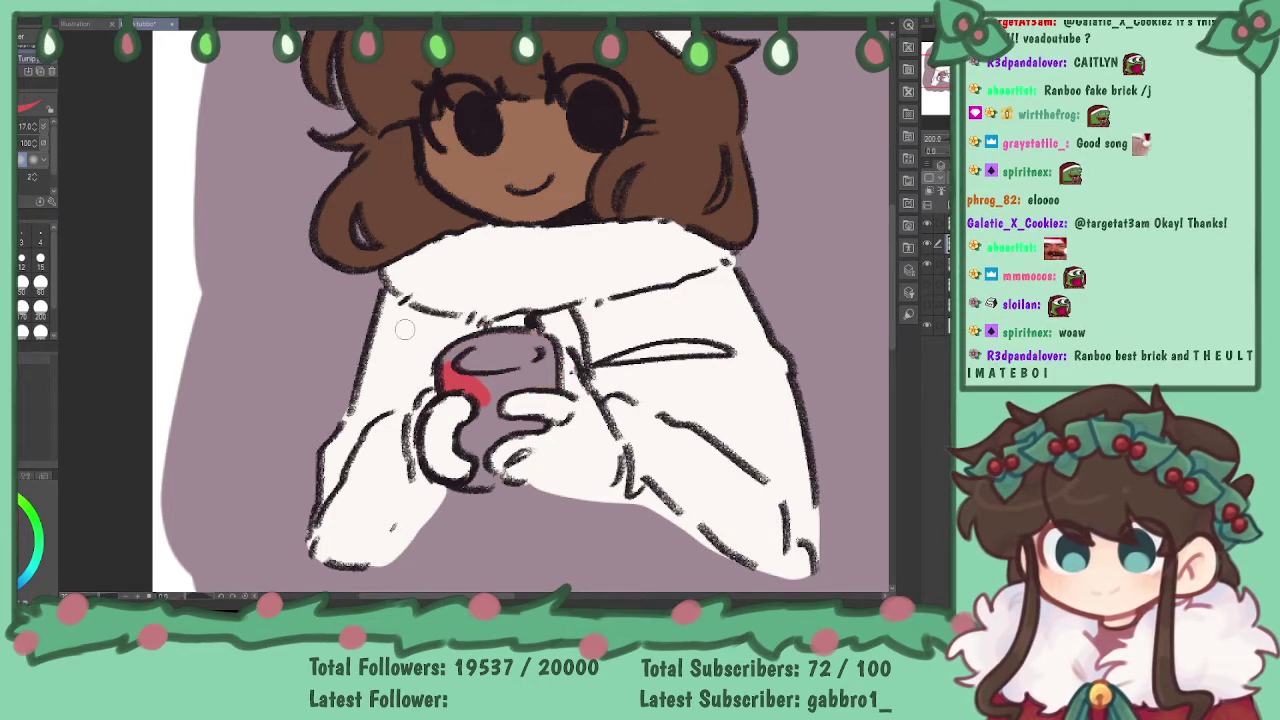
drag(540, 338, 478, 334)
mouse_move(440, 376)
mouse_down()
mouse_move(486, 338)
mouse_move(540, 338)
mouse_move(556, 362)
mouse_move(496, 401)
mouse_move(470, 442)
mouse_move(478, 484)
mouse_move(492, 486)
mouse_up()
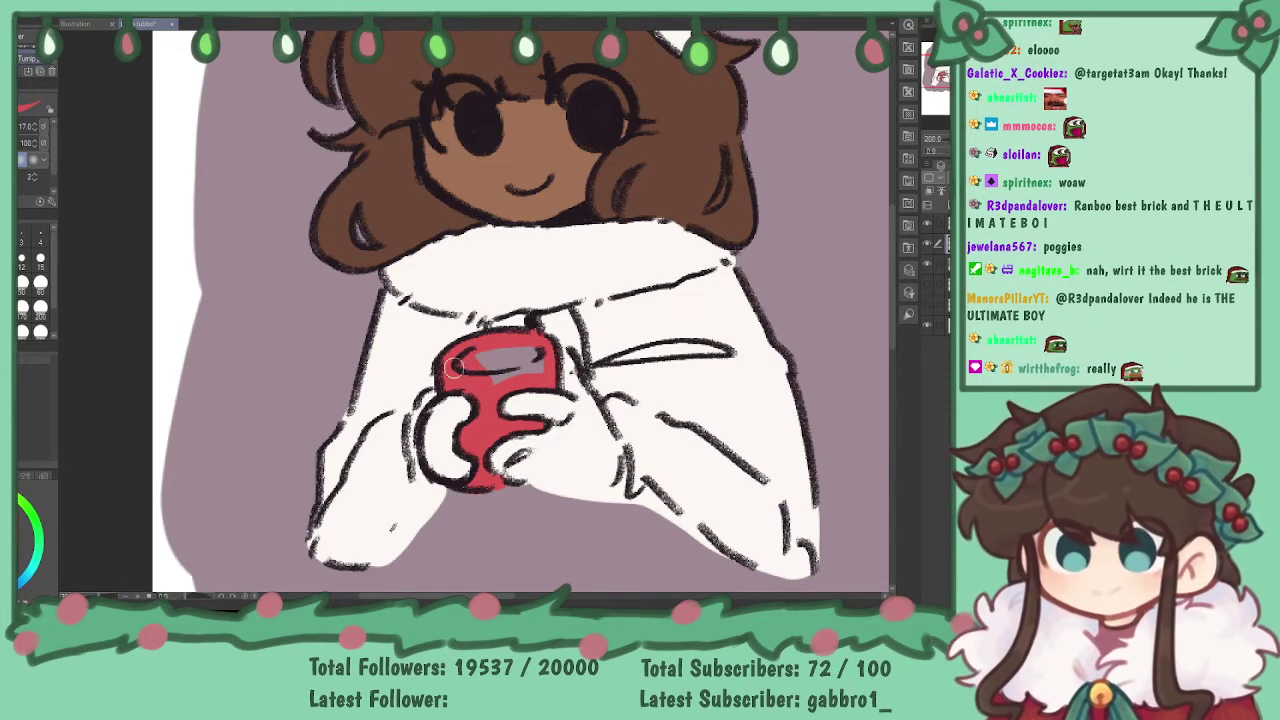
mouse_move(484, 351)
mouse_down()
mouse_move(545, 366)
mouse_move(535, 362)
mouse_up()
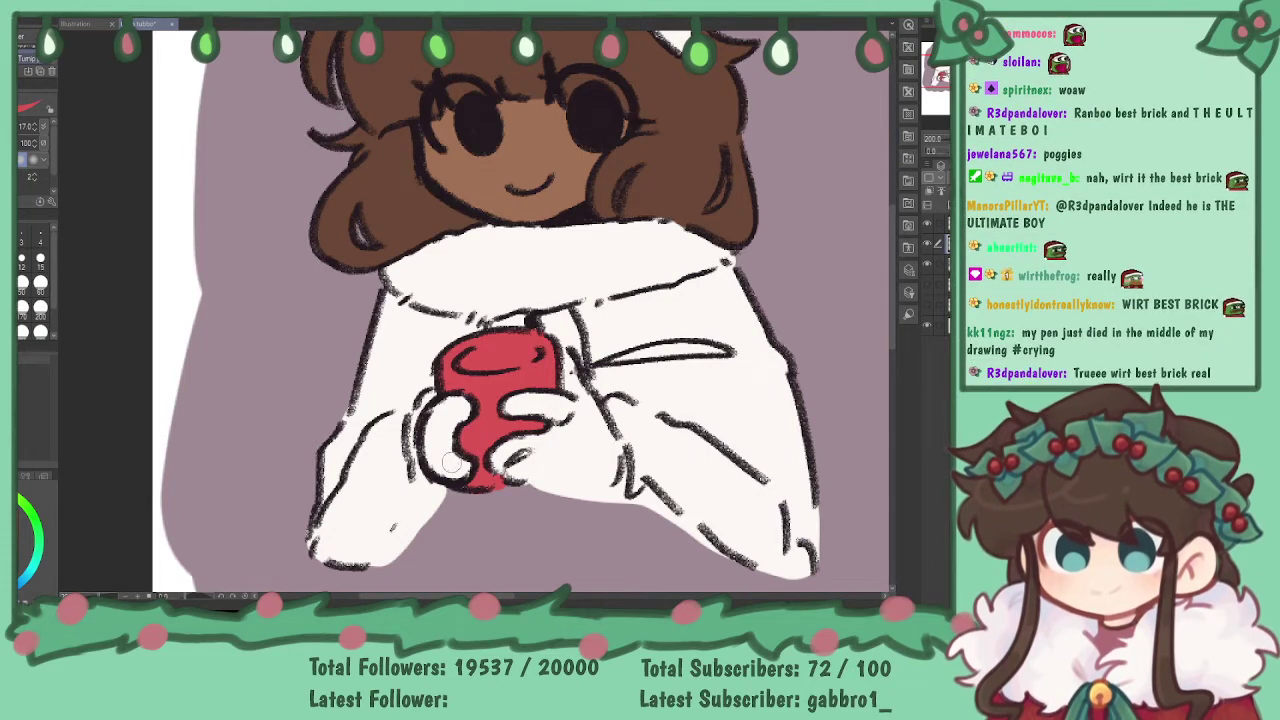
- Hide the mauve background layer so only the character shows on white
drag(560, 320, 467, 393)
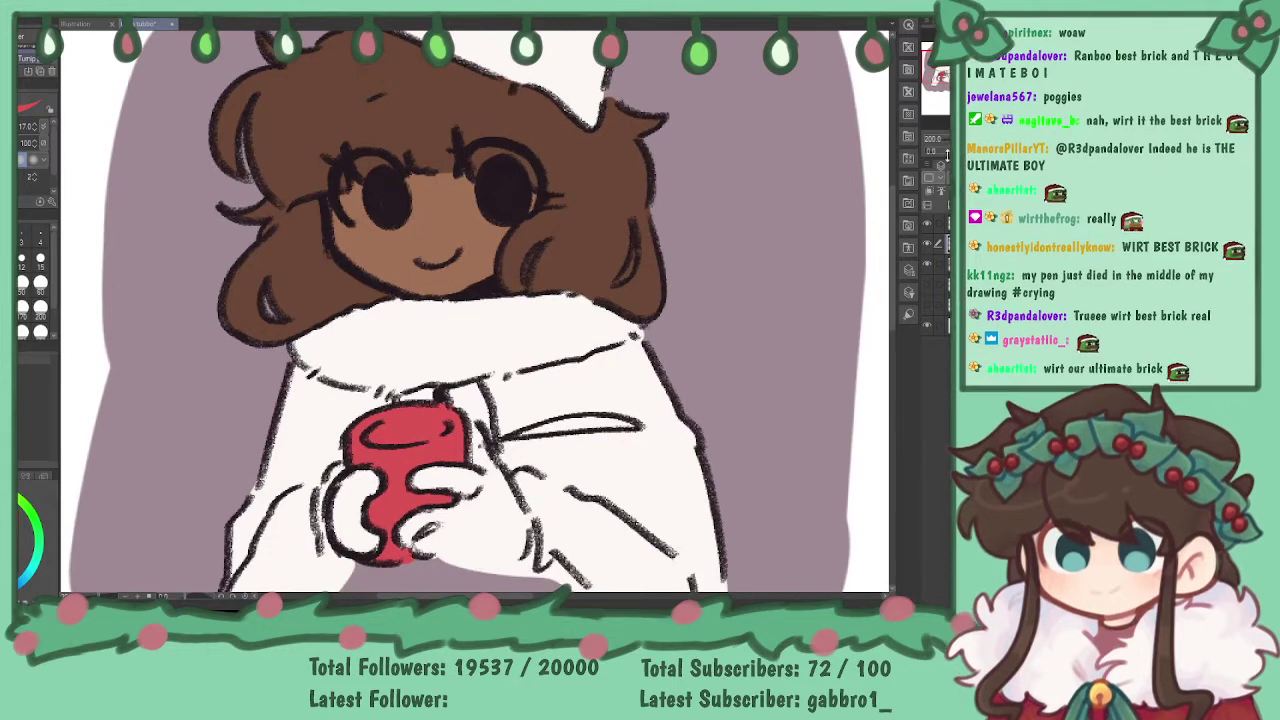
click(930, 265)
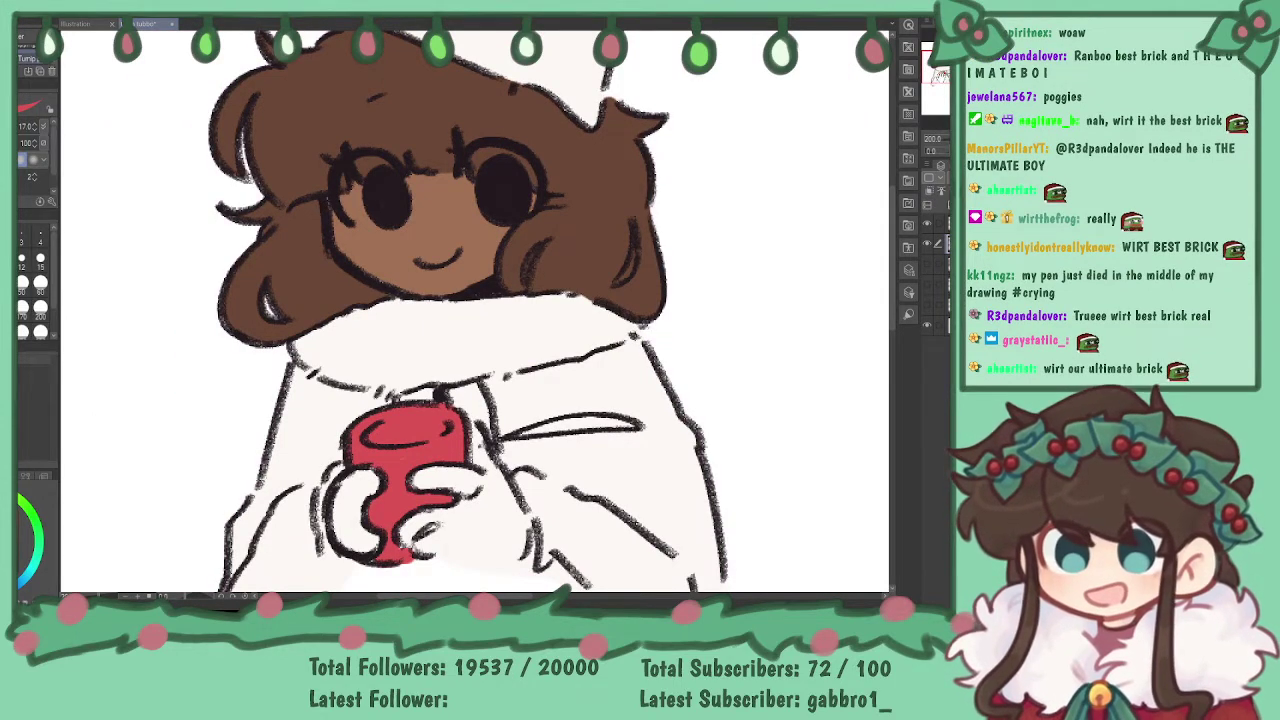
drag(500, 340, 429, 350)
key(ctrl+minus)
drag(470, 300, 446, 413)
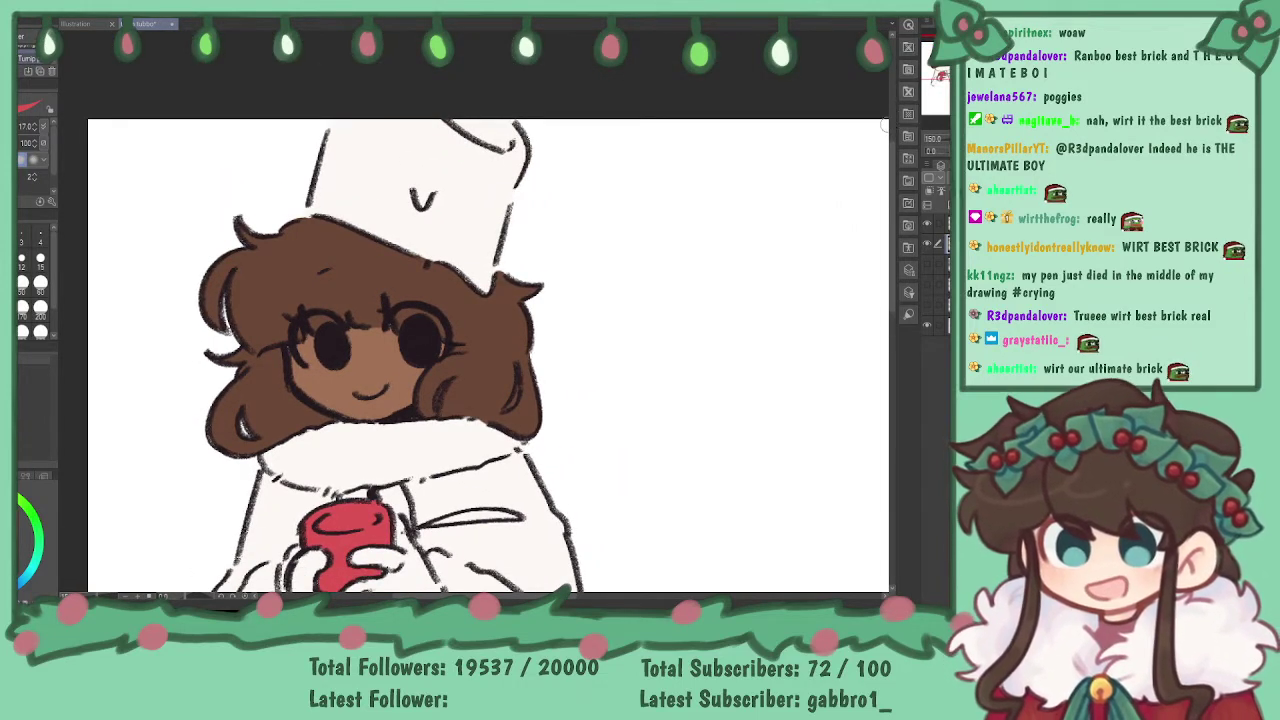
- Add a new layer above the flat colors and clip it to the color layer for shading
click(930, 191)
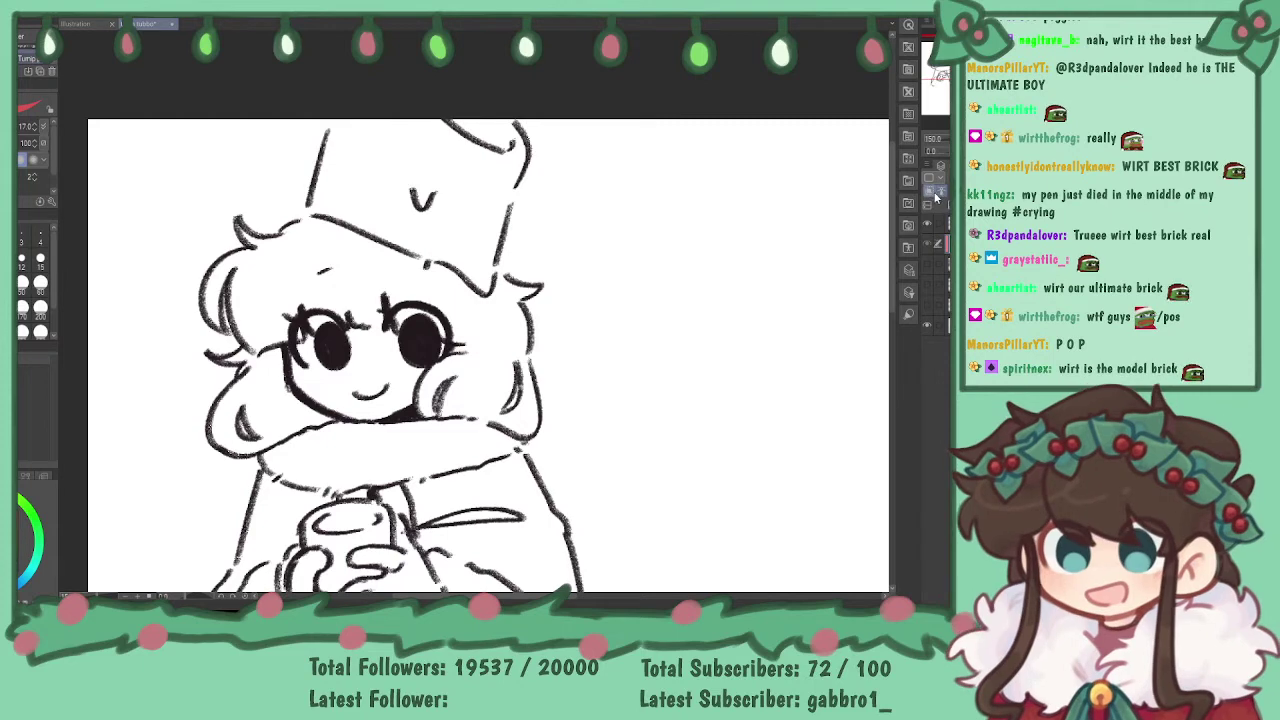
click(941, 196)
click(937, 204)
click(937, 204)
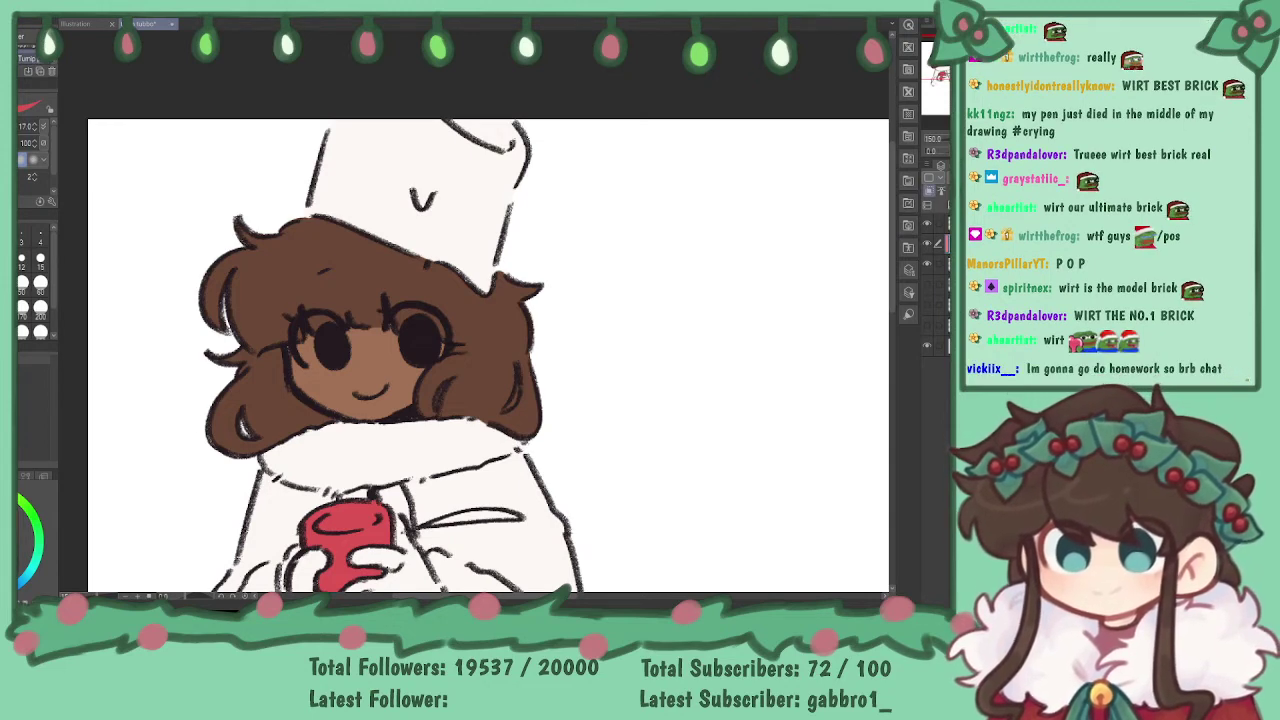
- Set the pen to purple at brush size 25 and try a shadow stroke down the hair beside the face
key(i)
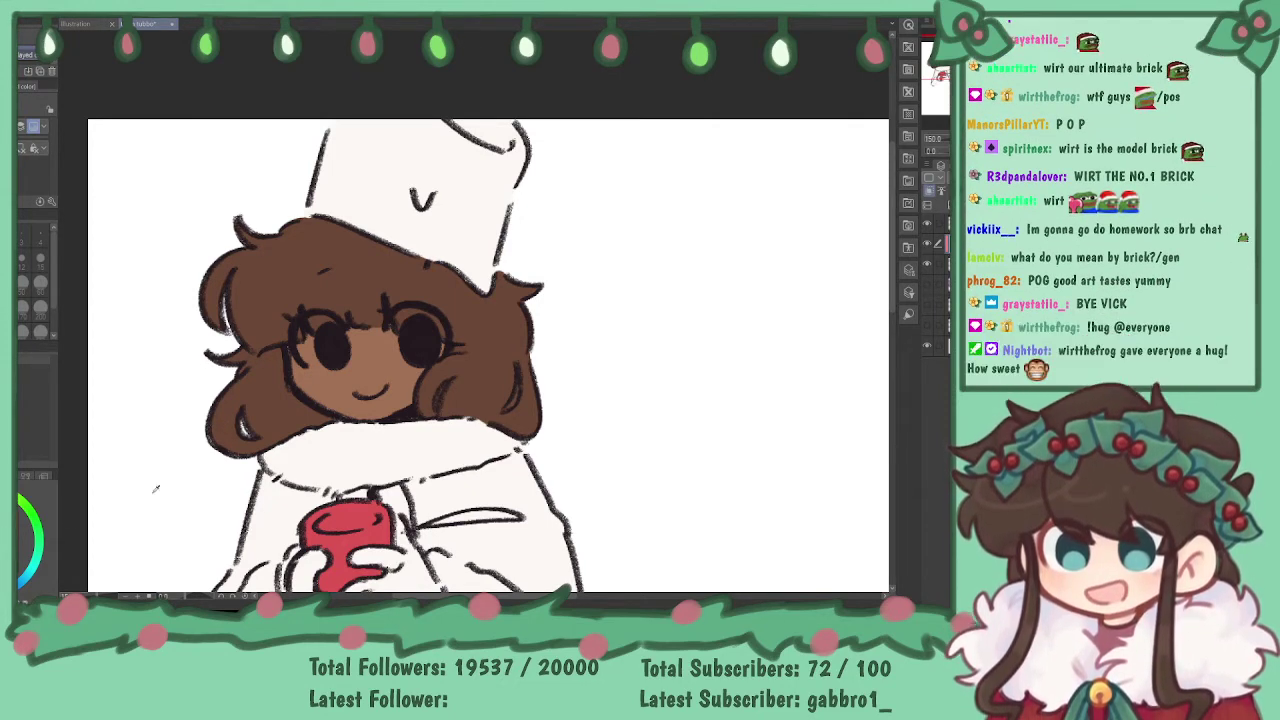
drag(330, 281, 485, 200)
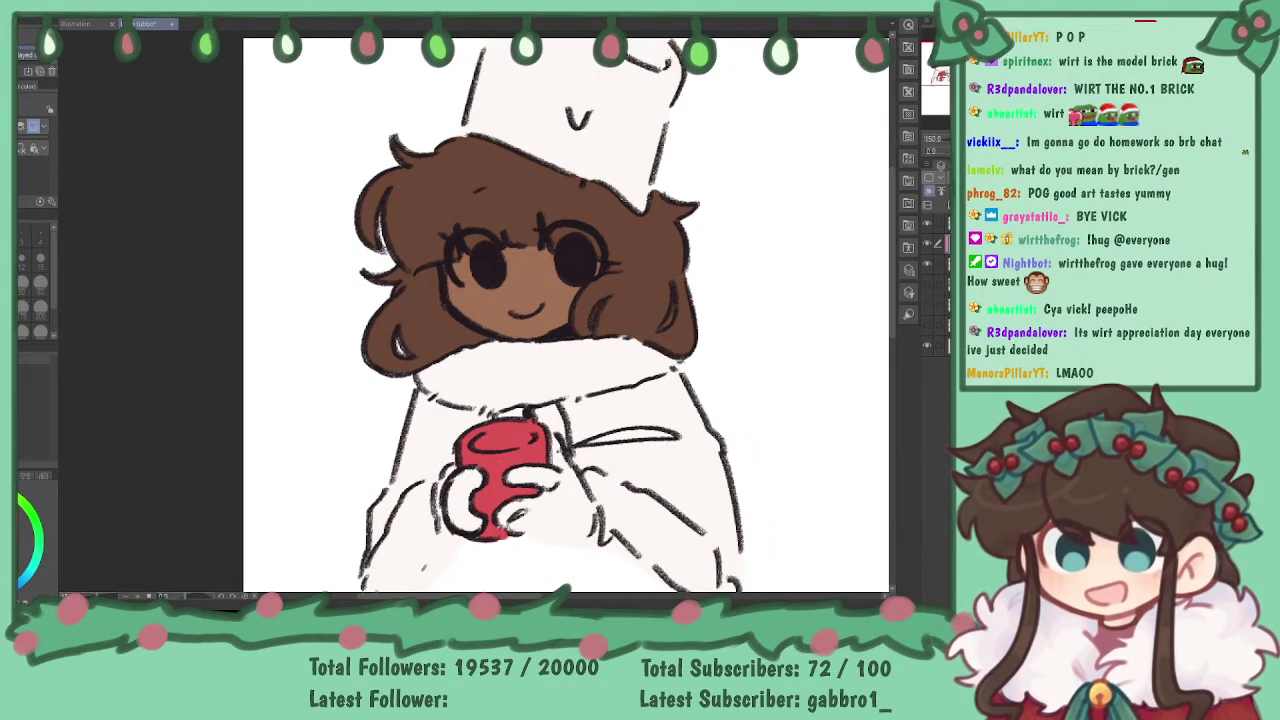
key(p)
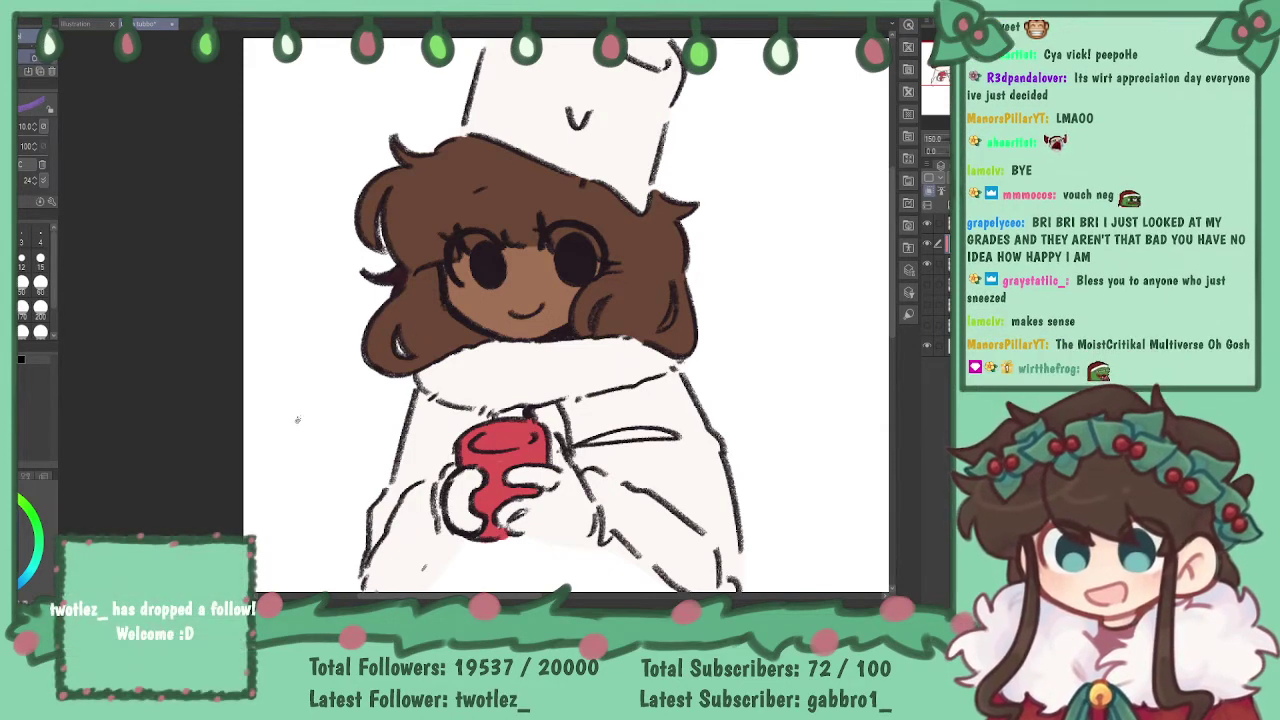
click(18, 283)
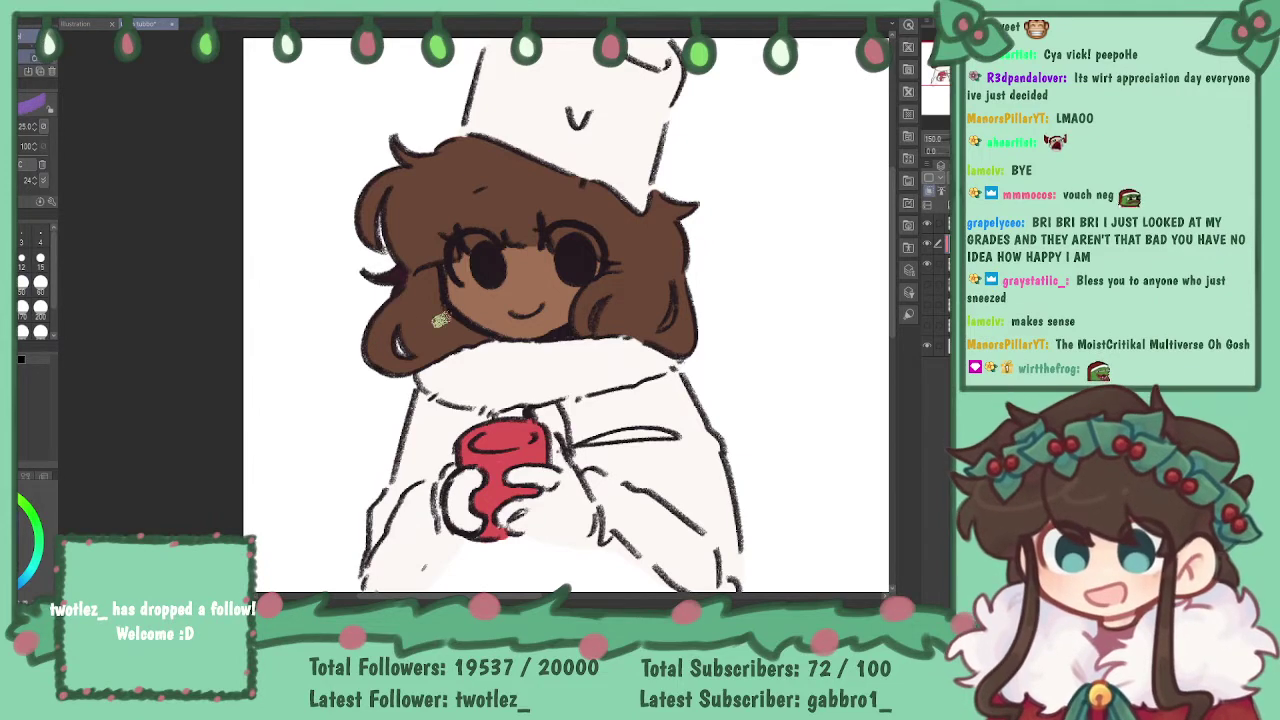
mouse_move(413, 286)
mouse_down()
mouse_move(442, 341)
mouse_move(419, 315)
mouse_move(468, 352)
mouse_up()
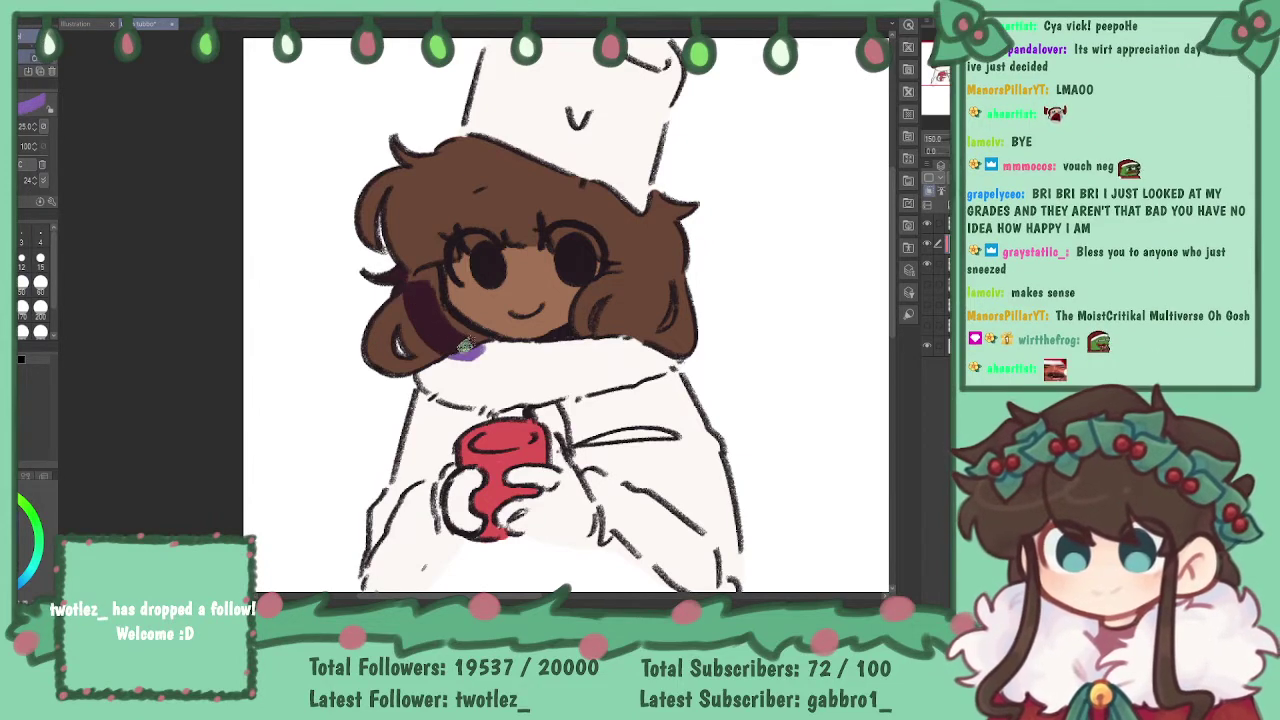
key(ctrl+z)
- Paint purple shadows in the hair beside the face and above the collar at brush size 17, and lower the shading layer's opacity
key(bracketleft)
key(bracketleft)
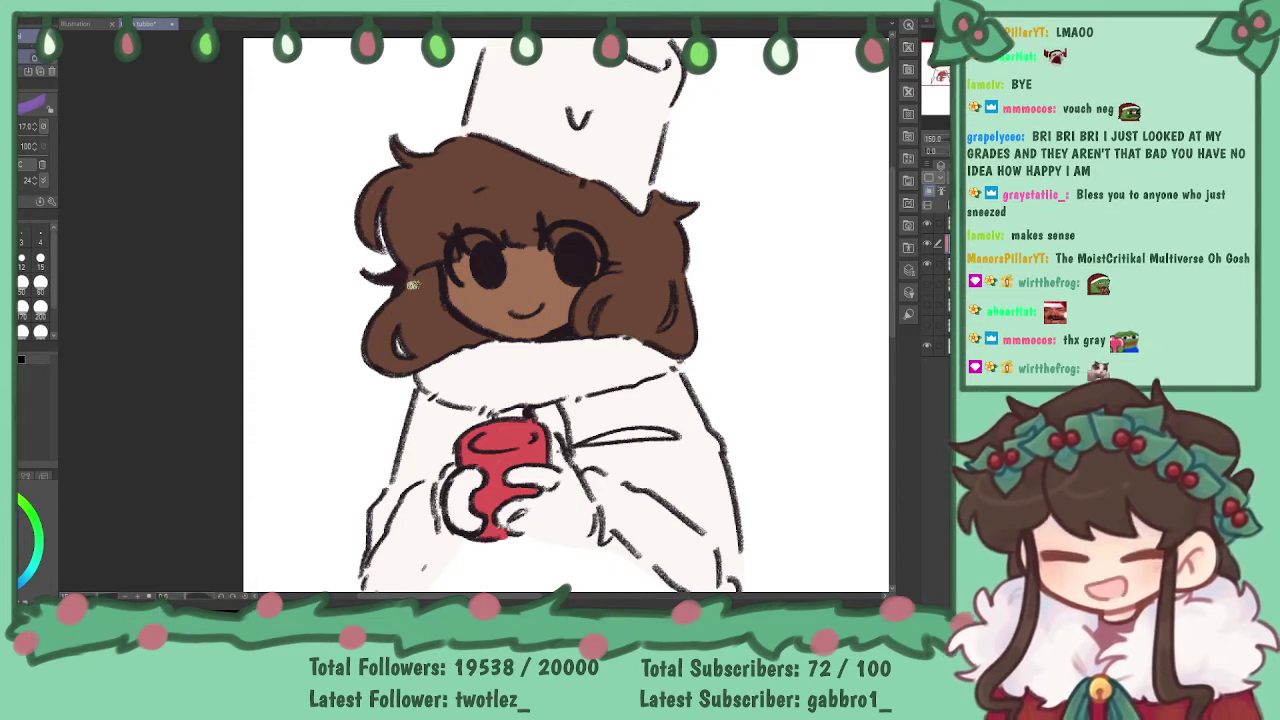
drag(412, 285, 432, 352)
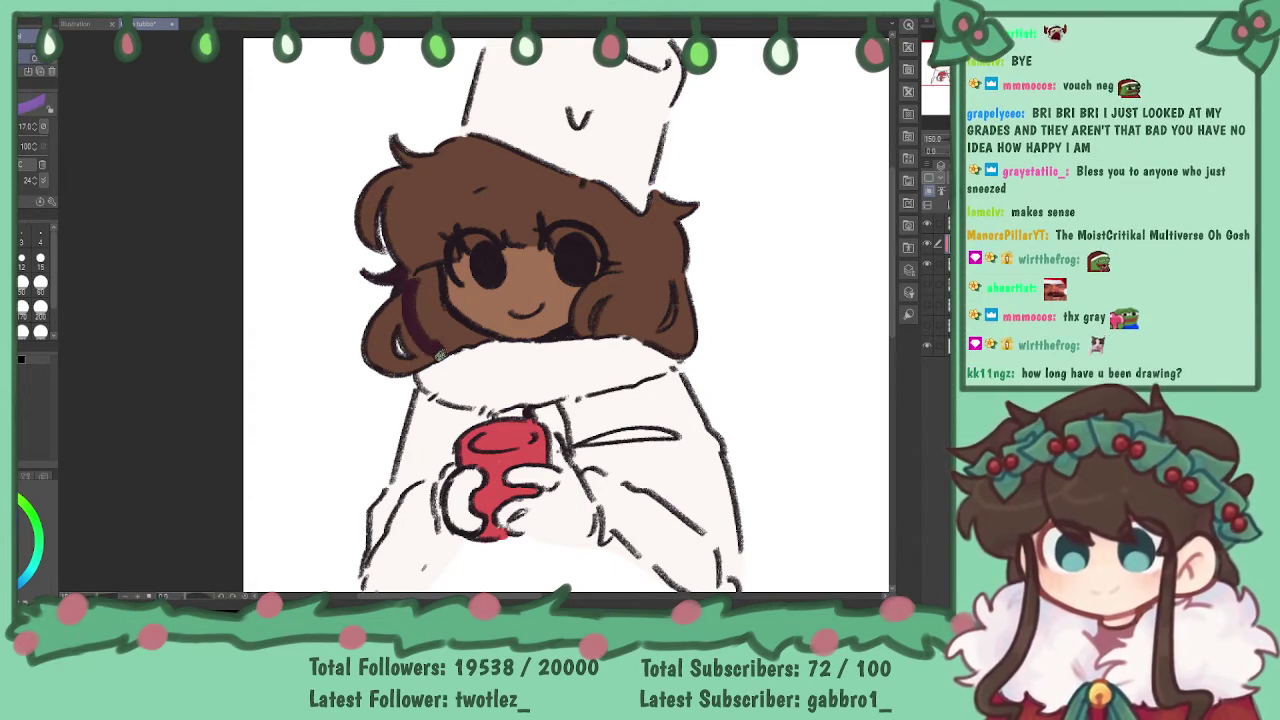
mouse_move(477, 340)
mouse_down()
mouse_move(443, 316)
mouse_move(468, 336)
mouse_move(431, 270)
mouse_move(407, 276)
mouse_move(418, 326)
mouse_move(421, 281)
mouse_move(455, 344)
mouse_up()
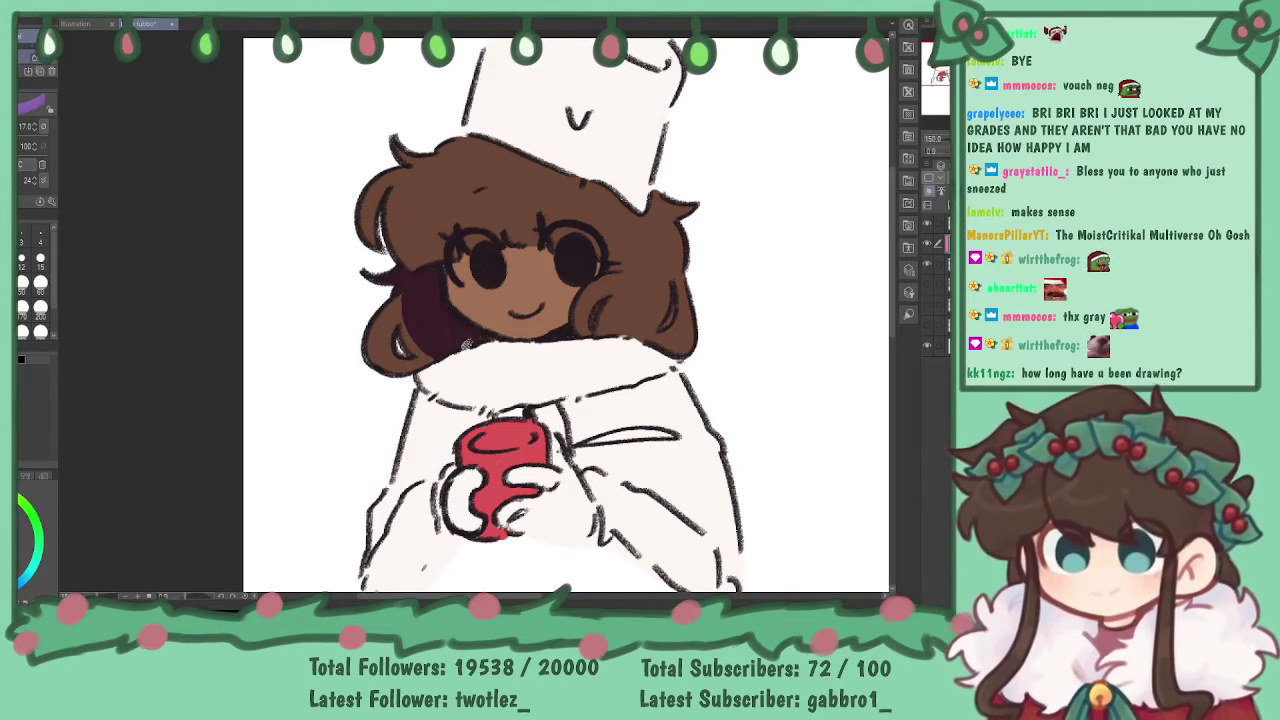
mouse_move(603, 332)
mouse_down()
mouse_move(612, 299)
mouse_move(621, 333)
mouse_up()
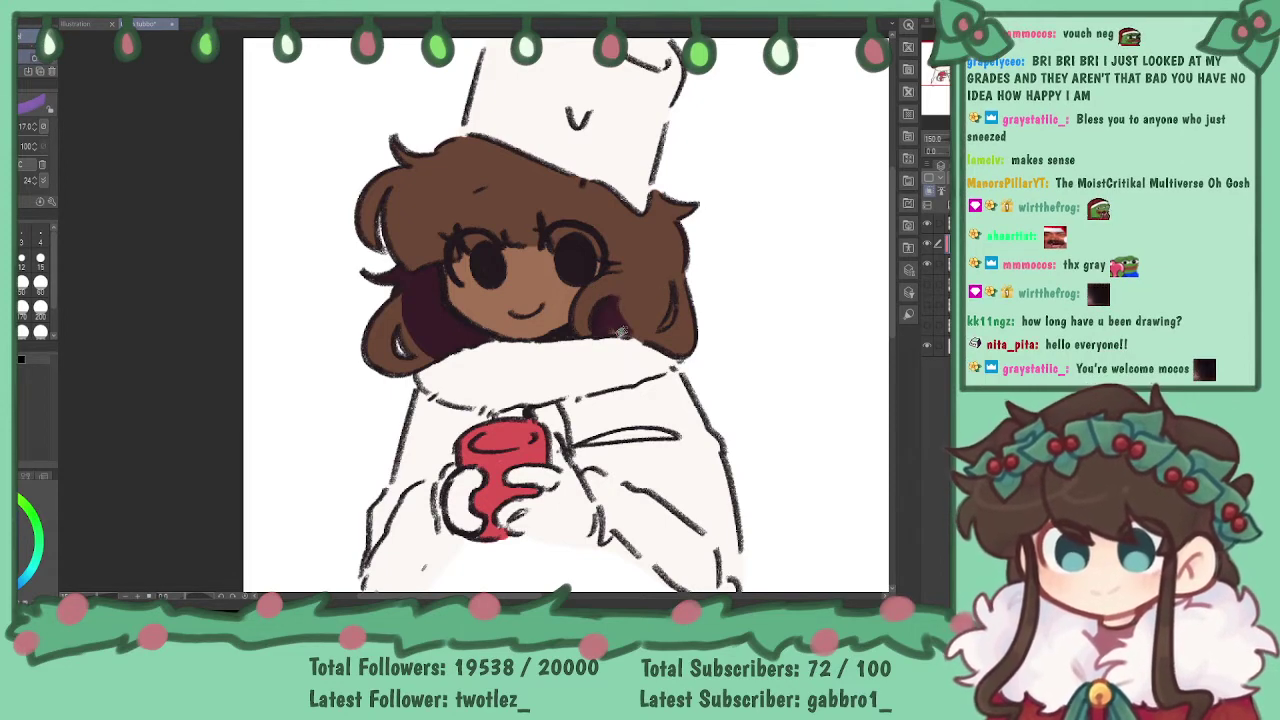
mouse_move(668, 325)
mouse_down()
mouse_move(678, 283)
mouse_move(680, 337)
mouse_up()
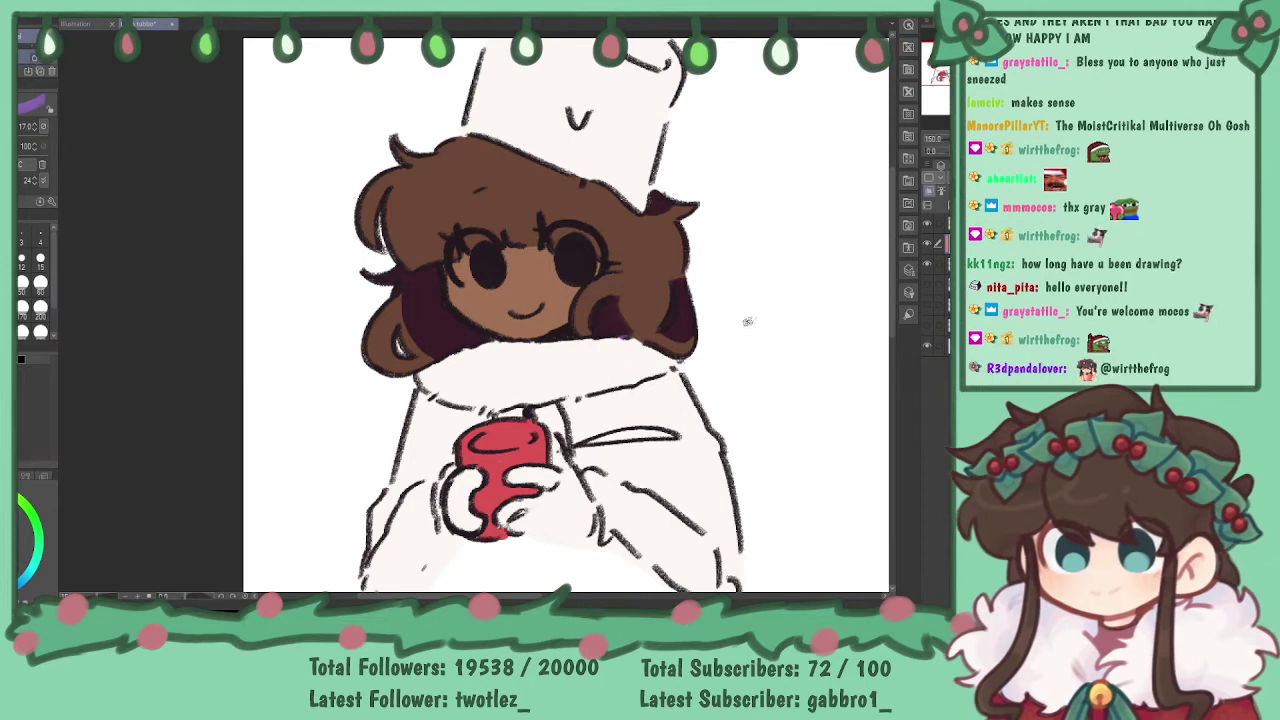
click(985, 177)
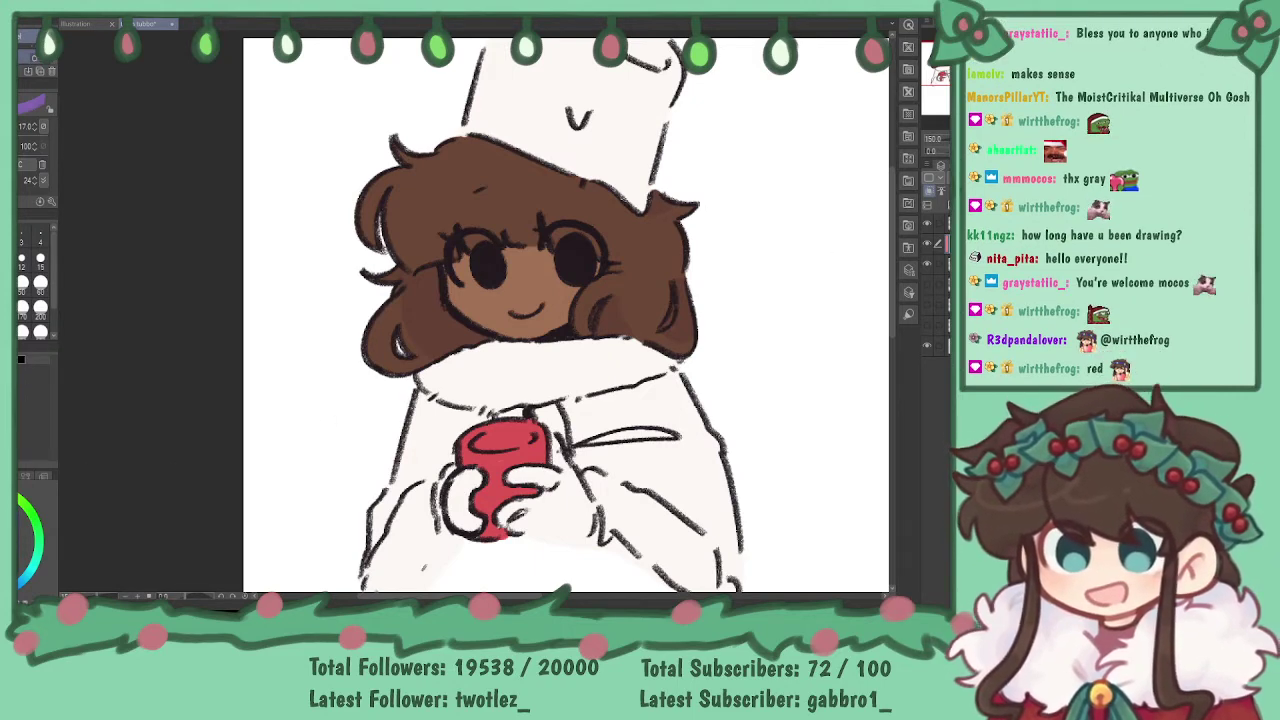
- Switch the pen to pink and shade the coat folds, the sleeves and the chef hat on the shading layer
key(alt)
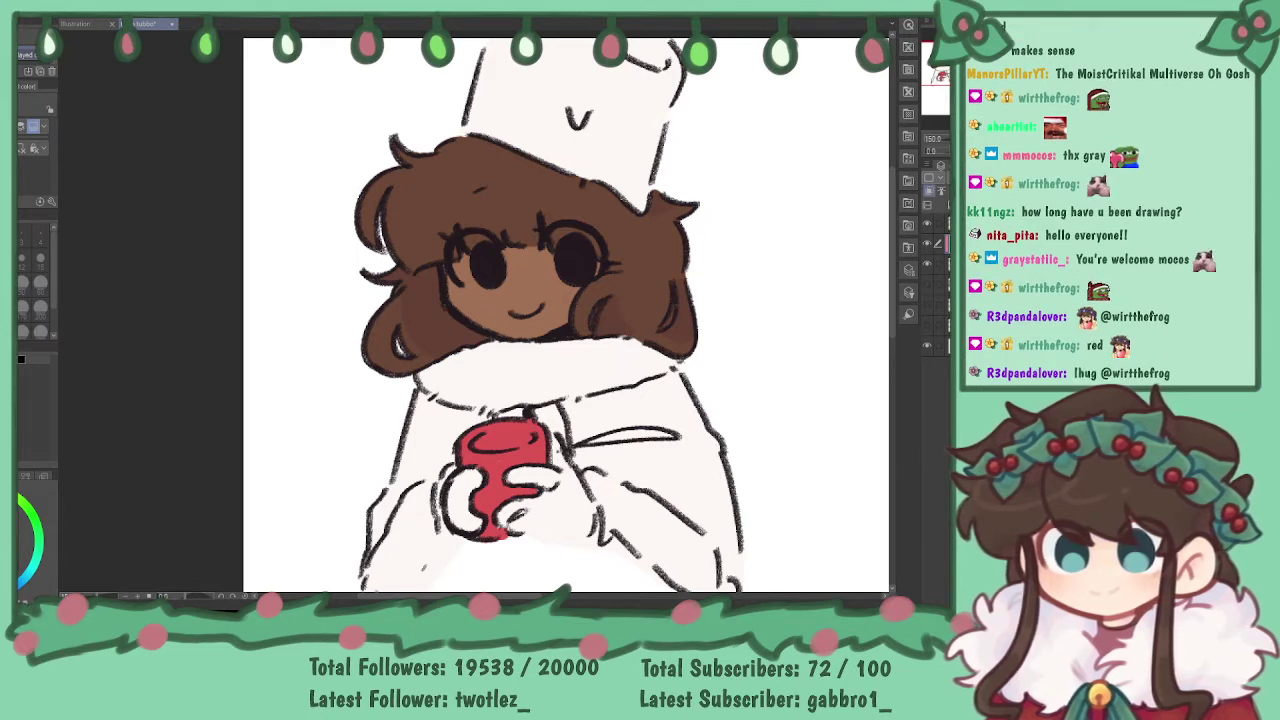
key(b)
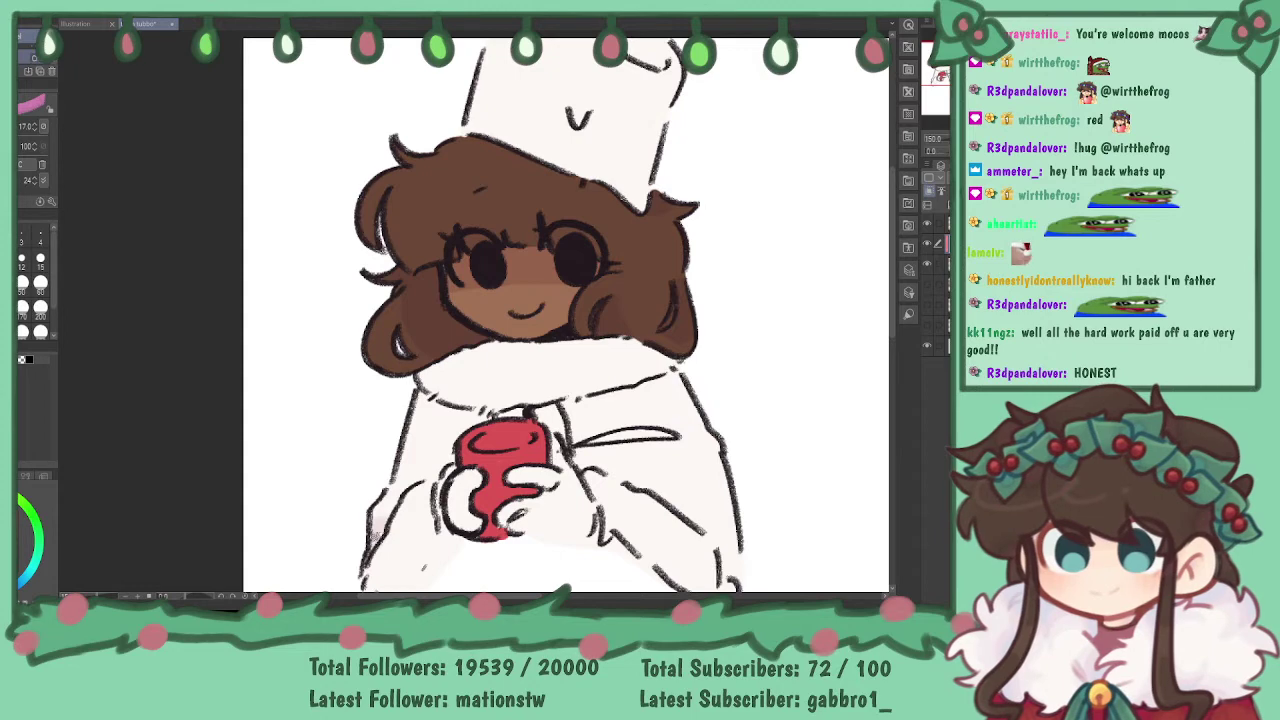
drag(387, 505, 448, 430)
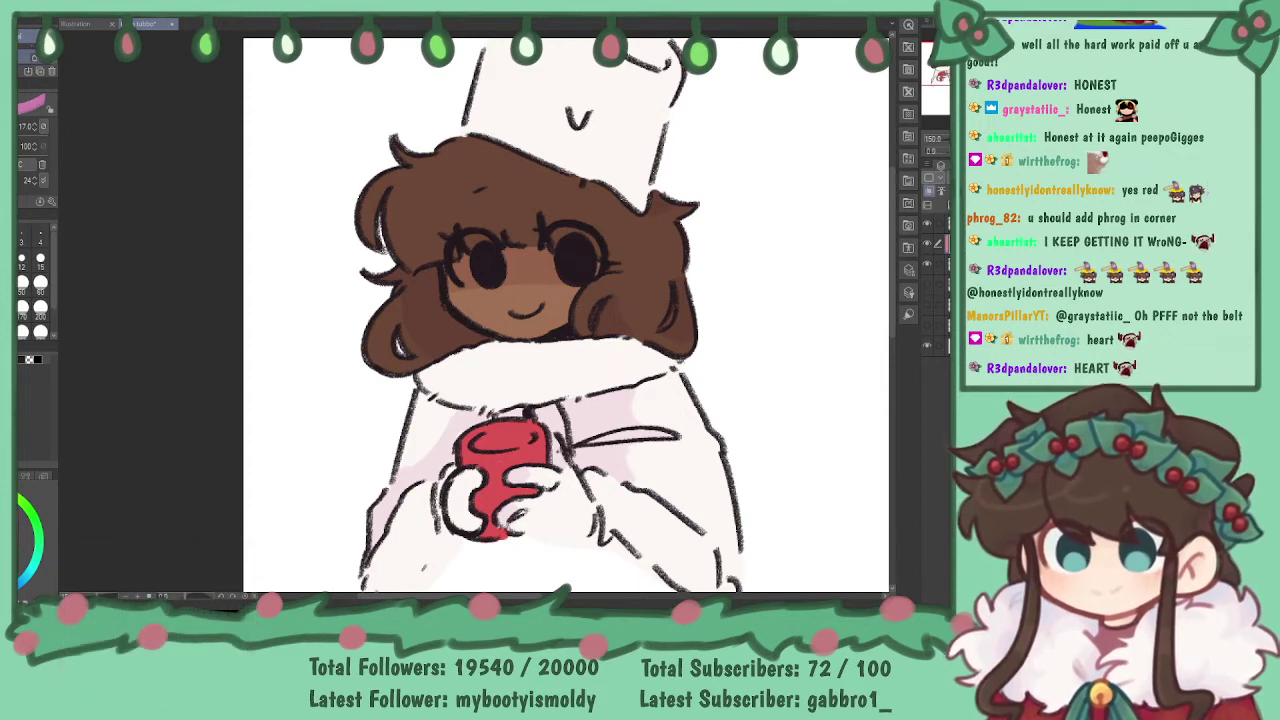
scroll(565, 310, down, 3)
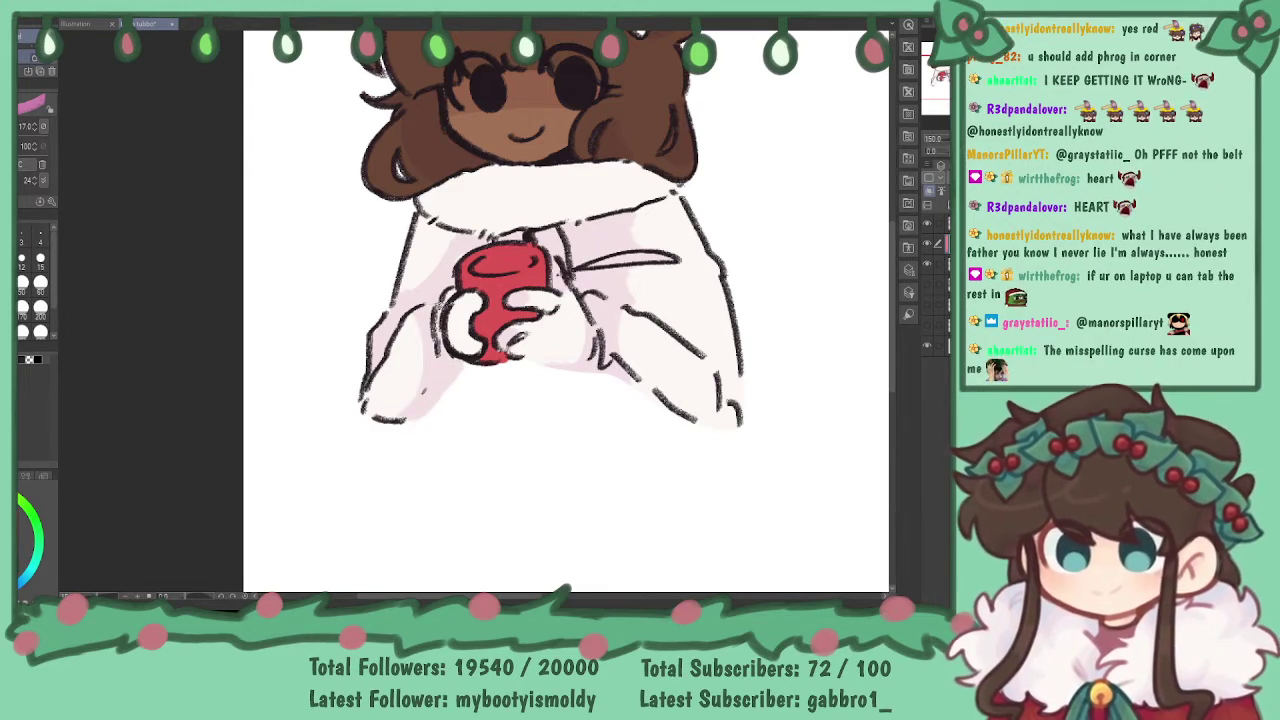
drag(558, 272, 511, 576)
mouse_move(574, 186)
mouse_down()
mouse_move(616, 279)
mouse_move(597, 170)
mouse_move(624, 230)
mouse_up()
drag(614, 182, 634, 208)
drag(482, 171, 434, 200)
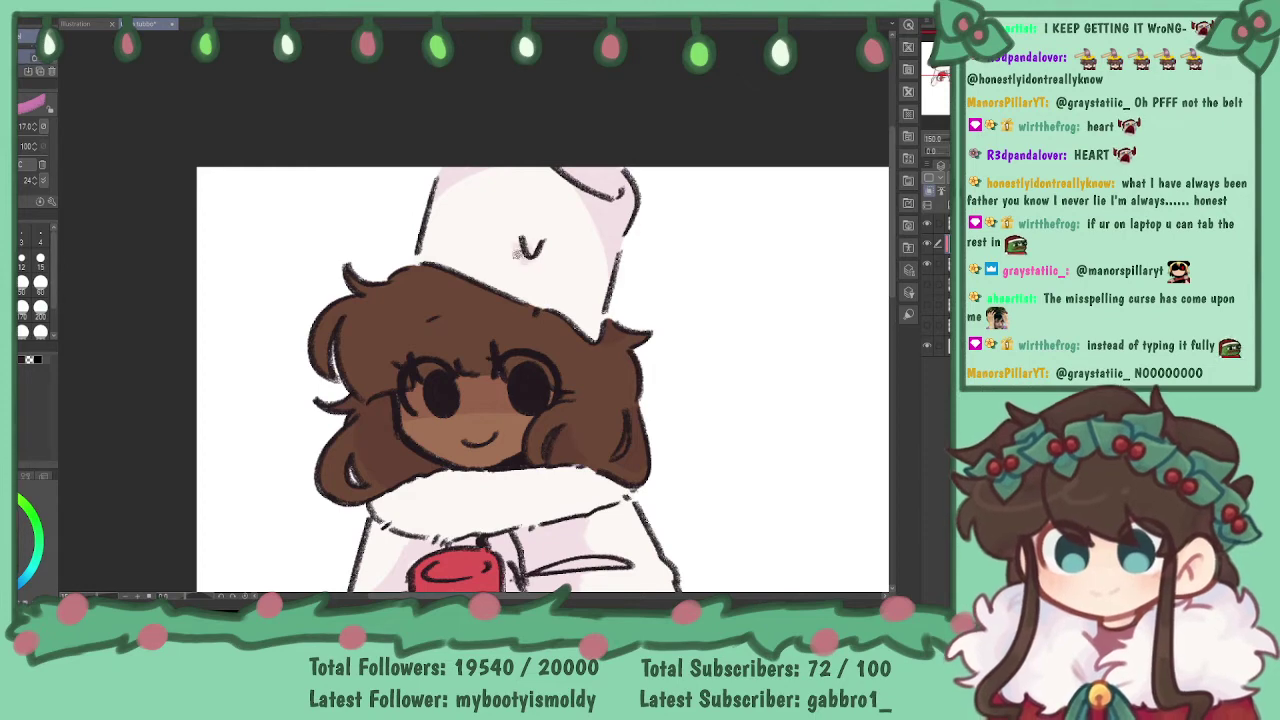
drag(560, 400, 514, 247)
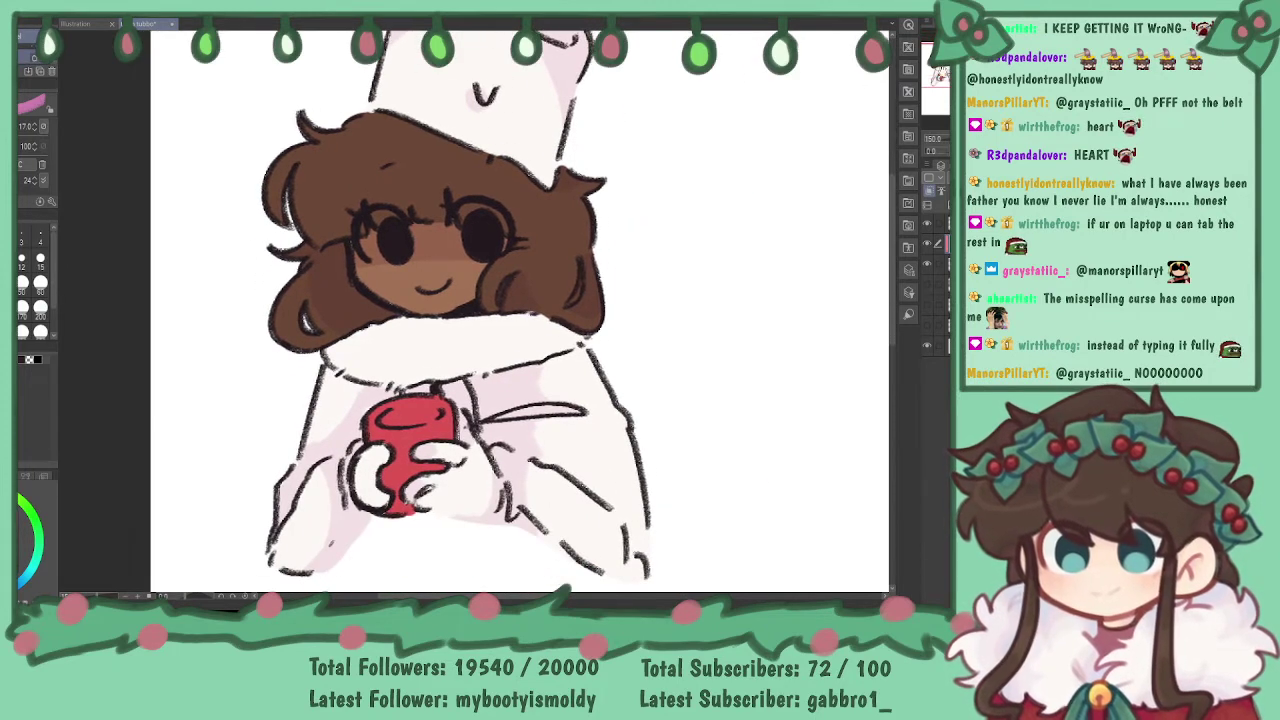
- On a new layer, paint small light-purple shadow accents in the hair beside the face, under the hat and near the collar
mouse_move(500, 300)
mouse_down()
mouse_move(561, 329)
mouse_move(523, 300)
mouse_move(523, 276)
mouse_move(492, 308)
mouse_up()
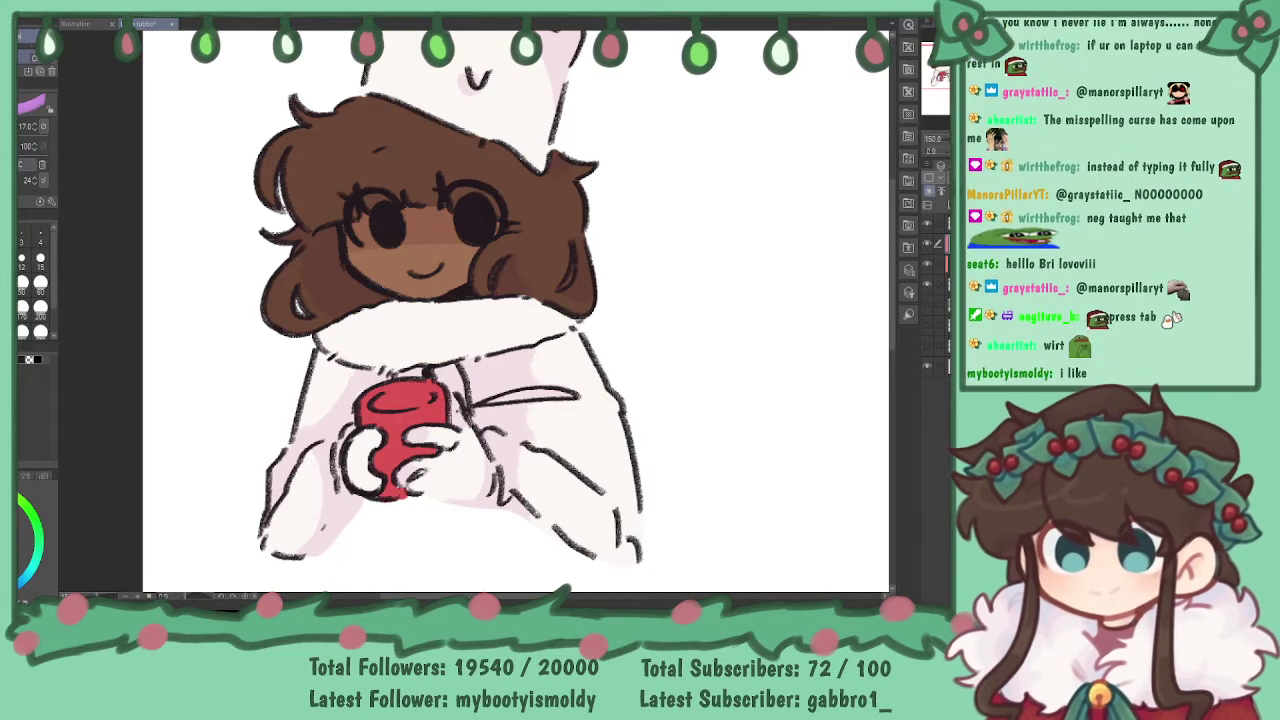
drag(322, 242, 328, 244)
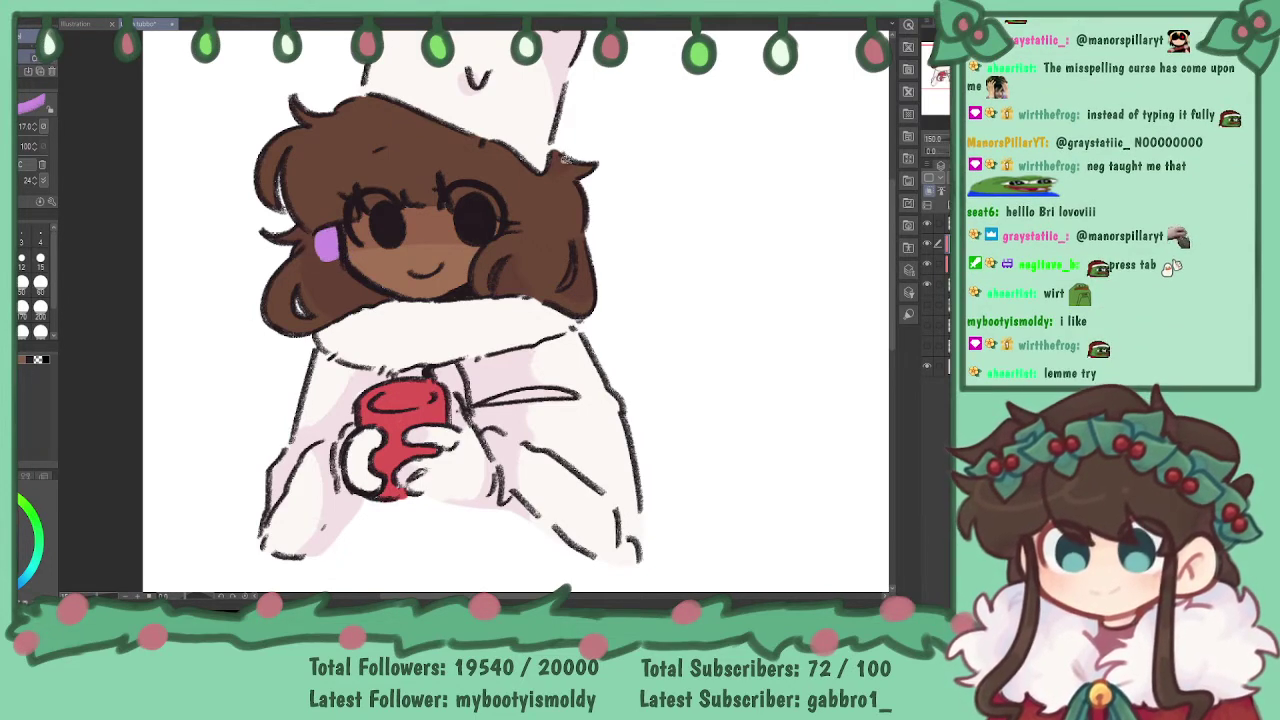
drag(556, 154, 561, 163)
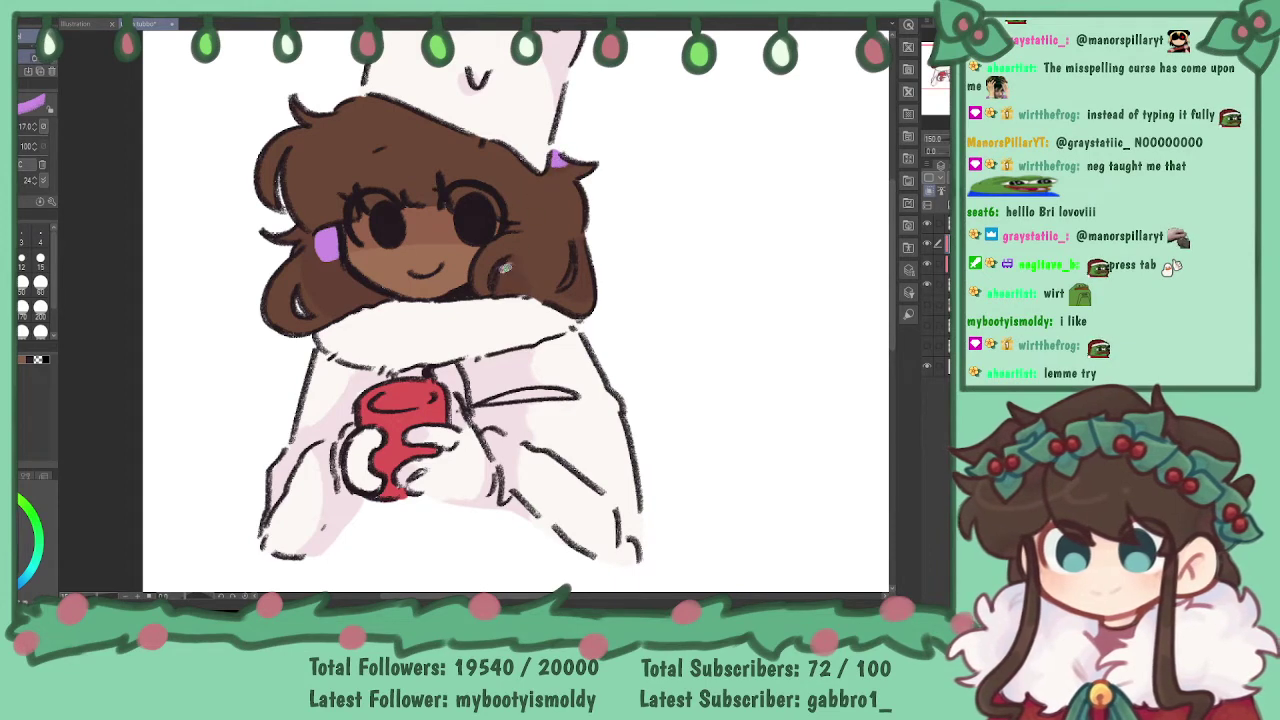
drag(511, 265, 503, 289)
drag(360, 296, 382, 298)
drag(576, 250, 580, 282)
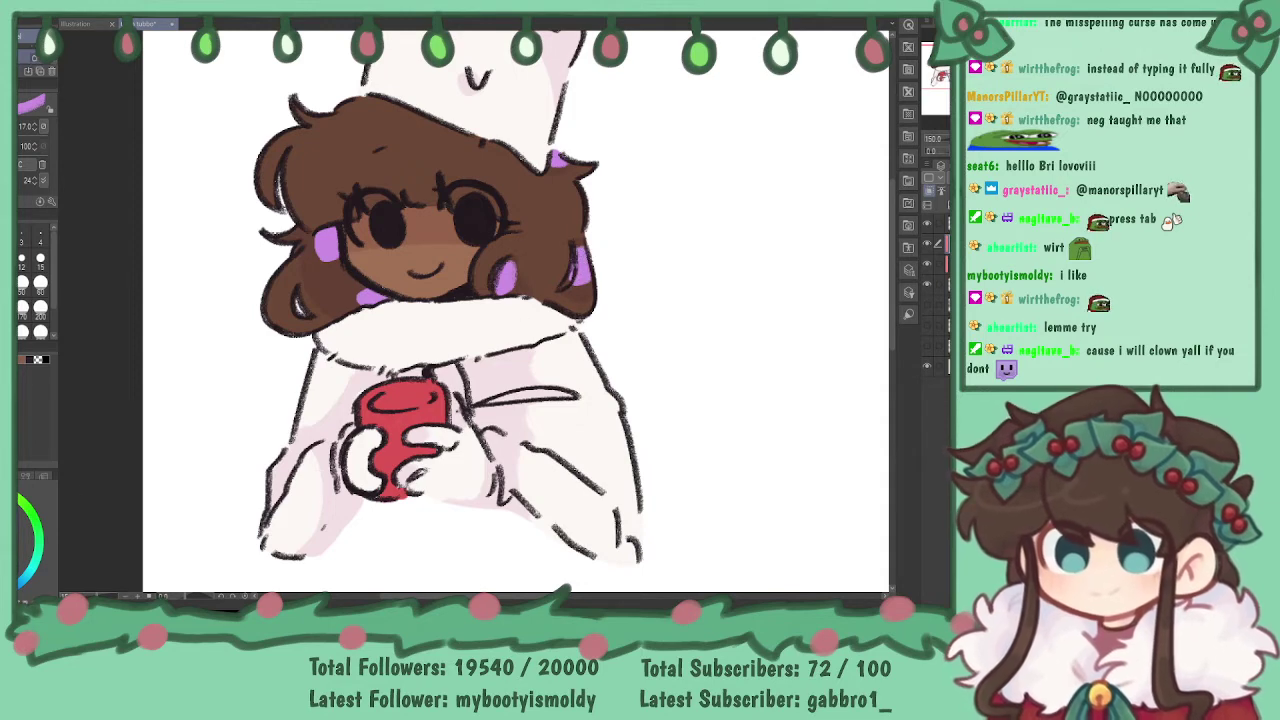
- Add purple shadow accents to the coat at the sleeve edge, around the mug and in the folds below the collar
drag(290, 460, 274, 495)
mouse_move(350, 417)
mouse_down()
mouse_move(331, 438)
mouse_move(387, 377)
mouse_up()
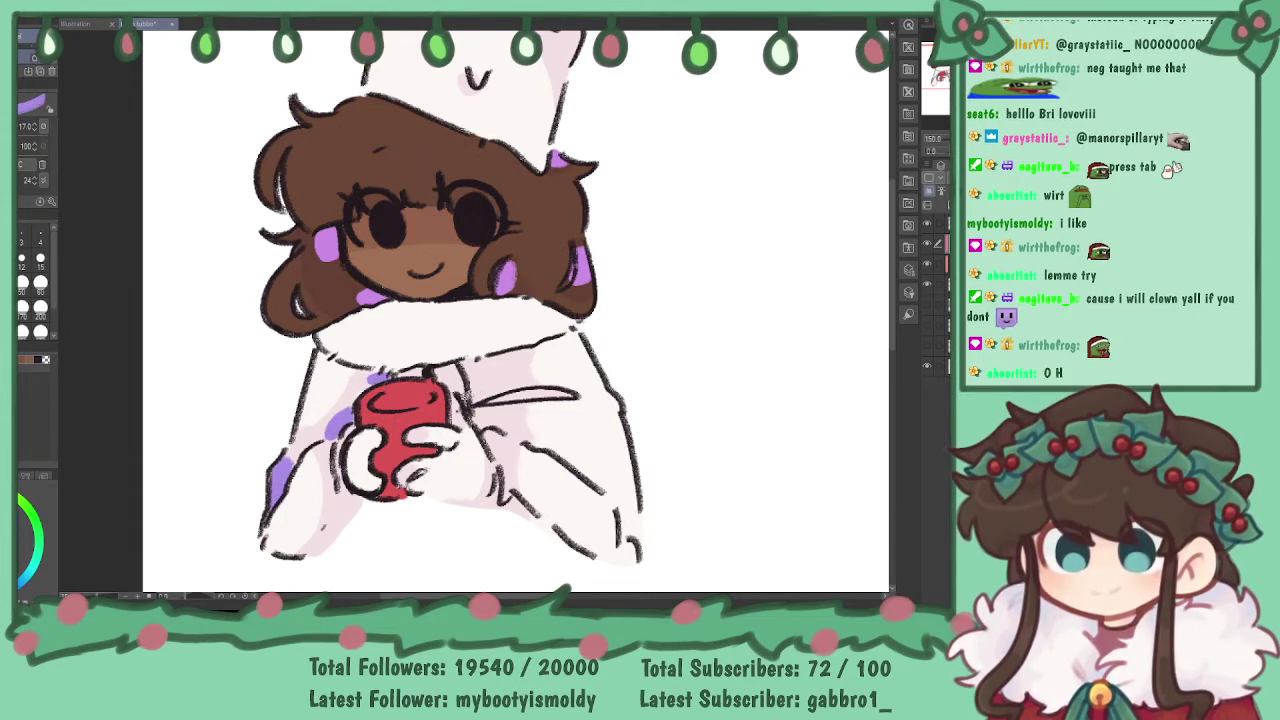
drag(342, 495, 355, 499)
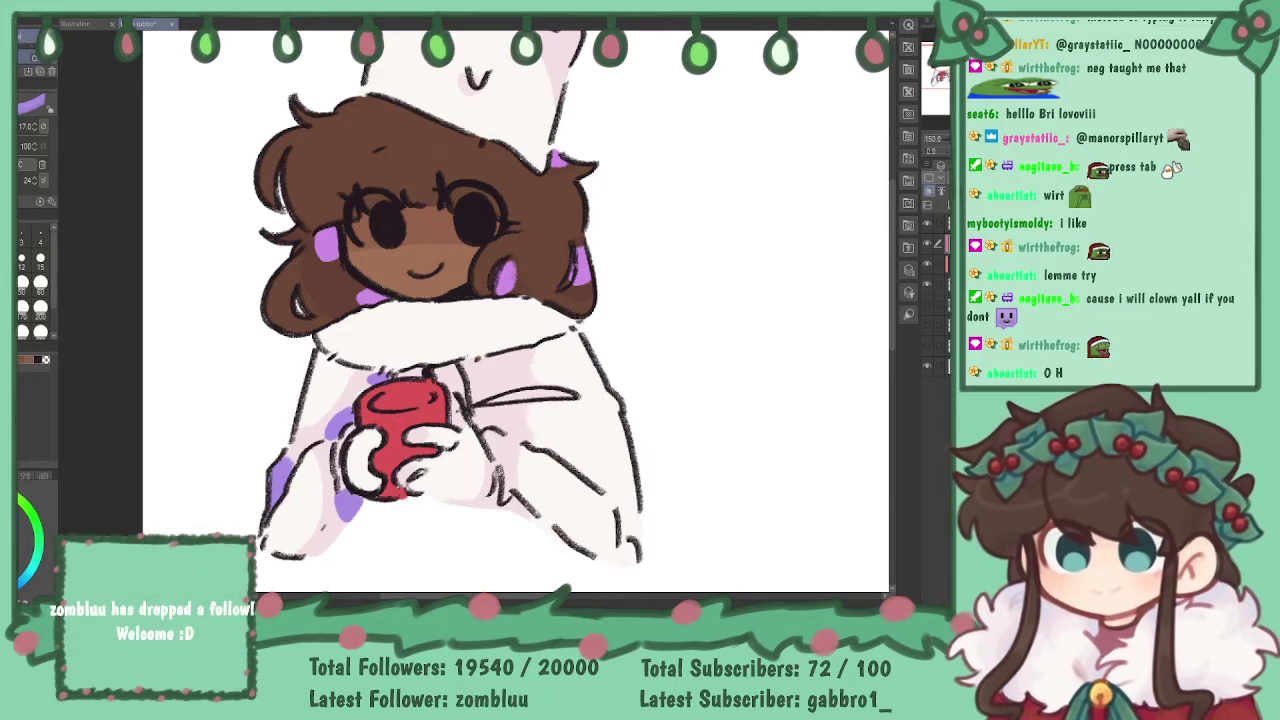
mouse_move(478, 407)
mouse_down()
mouse_move(488, 424)
mouse_move(510, 398)
mouse_up()
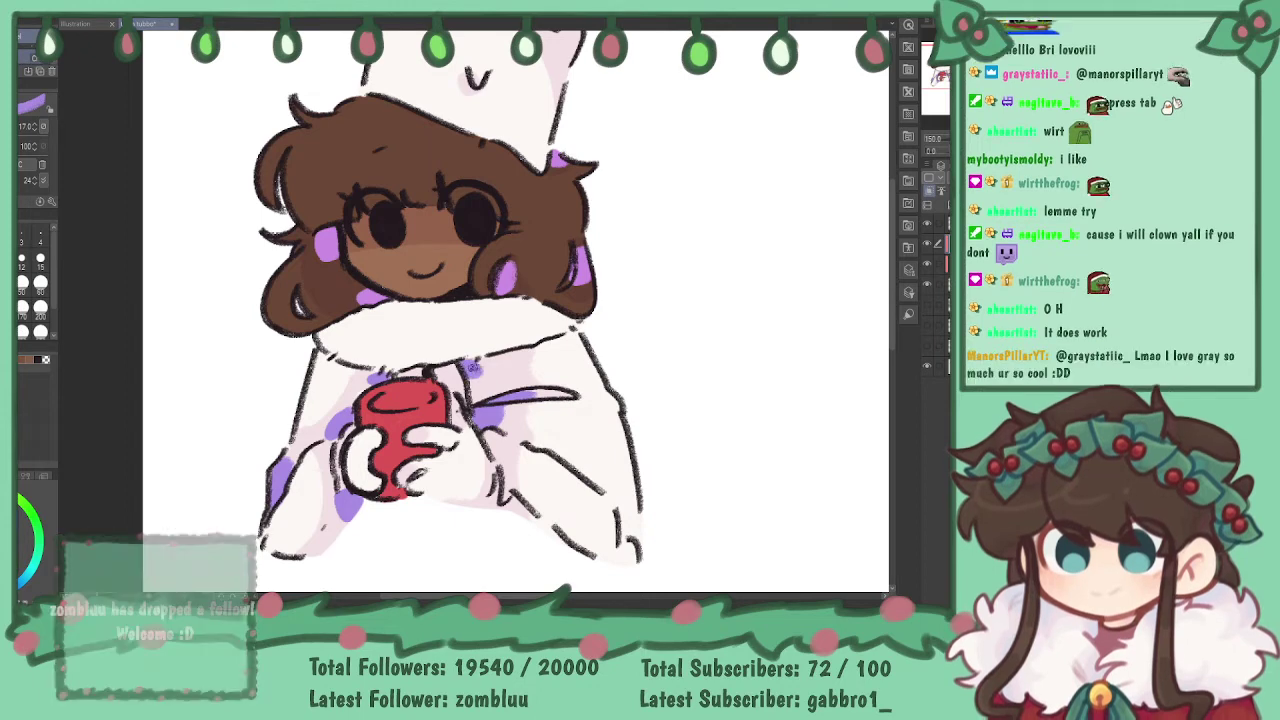
drag(474, 368, 474, 380)
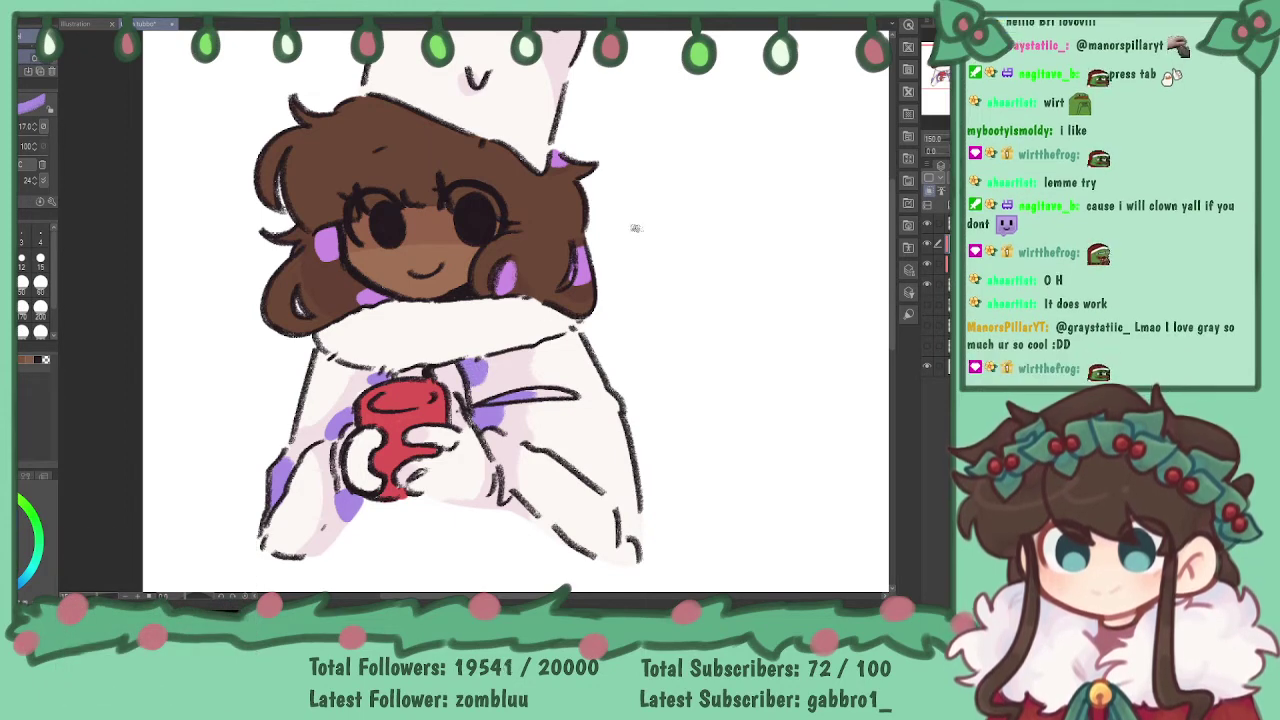
- Paint purple accents on the upper folds of the chef hat and reduce the accent layer's opacity
drag(500, 300, 538, 397)
drag(567, 103, 598, 118)
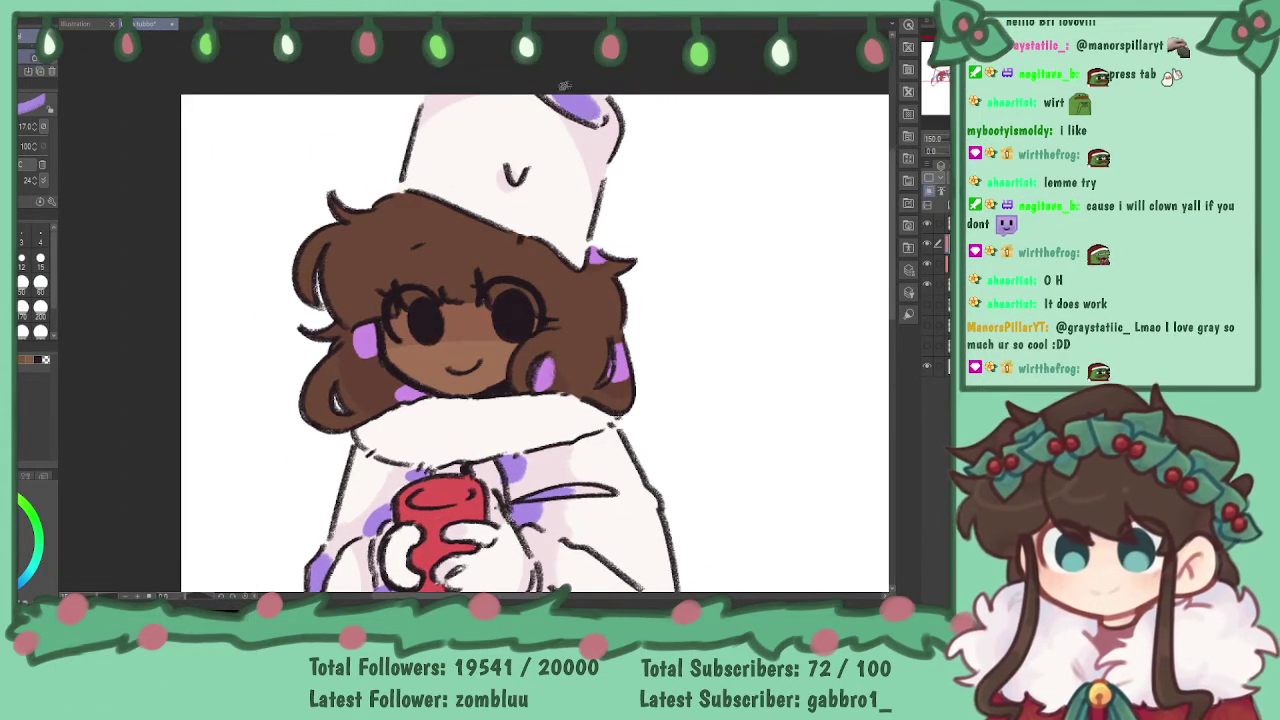
drag(462, 92, 420, 102)
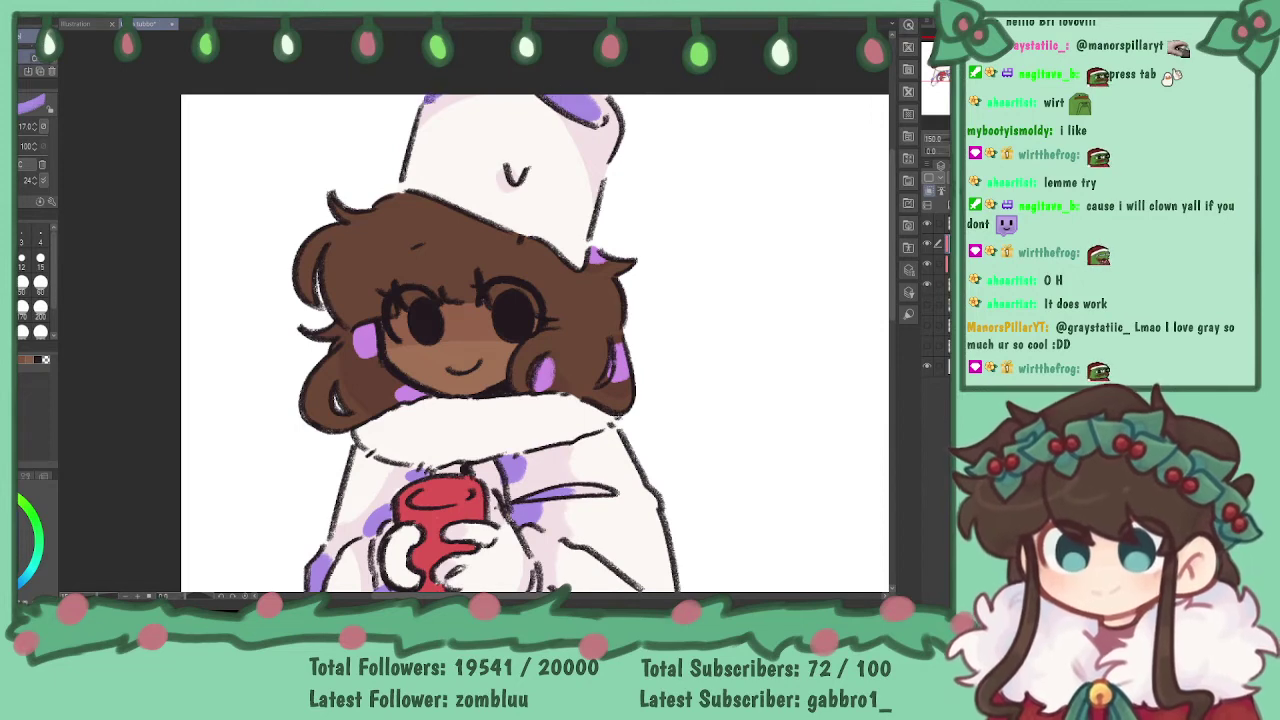
drag(943, 60, 948, 71)
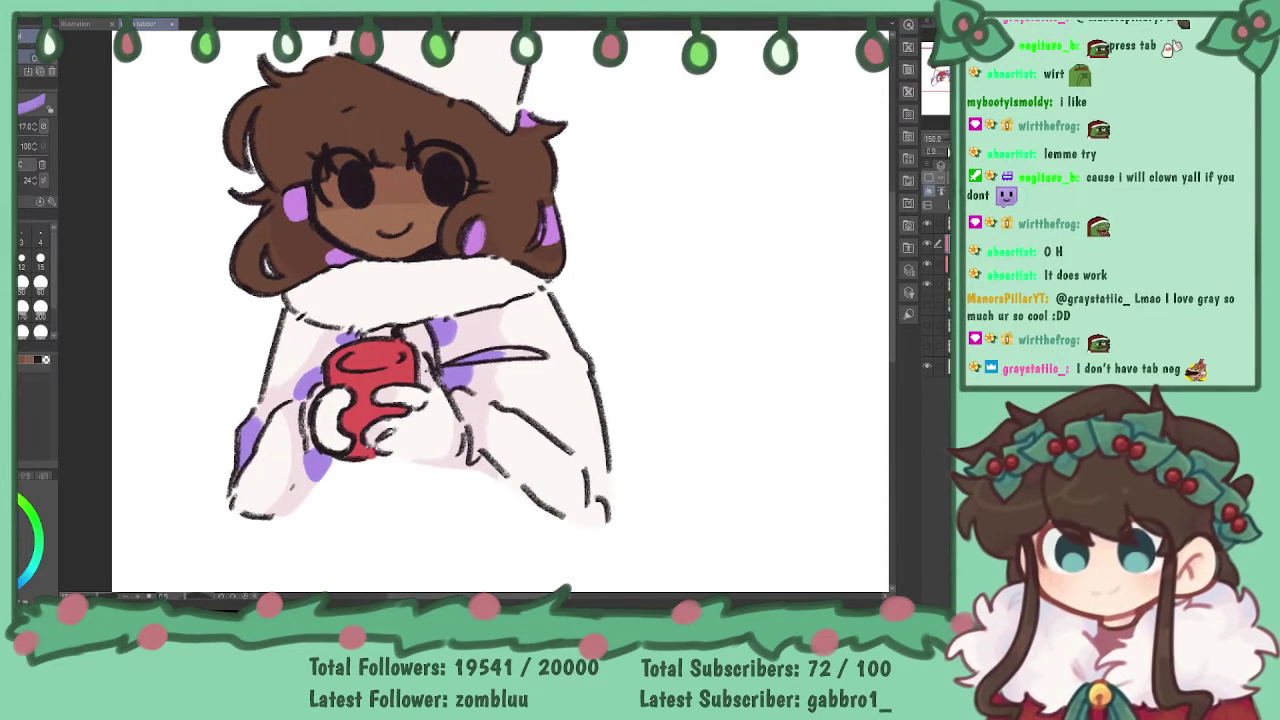
click(968, 178)
drag(974, 178, 964, 178)
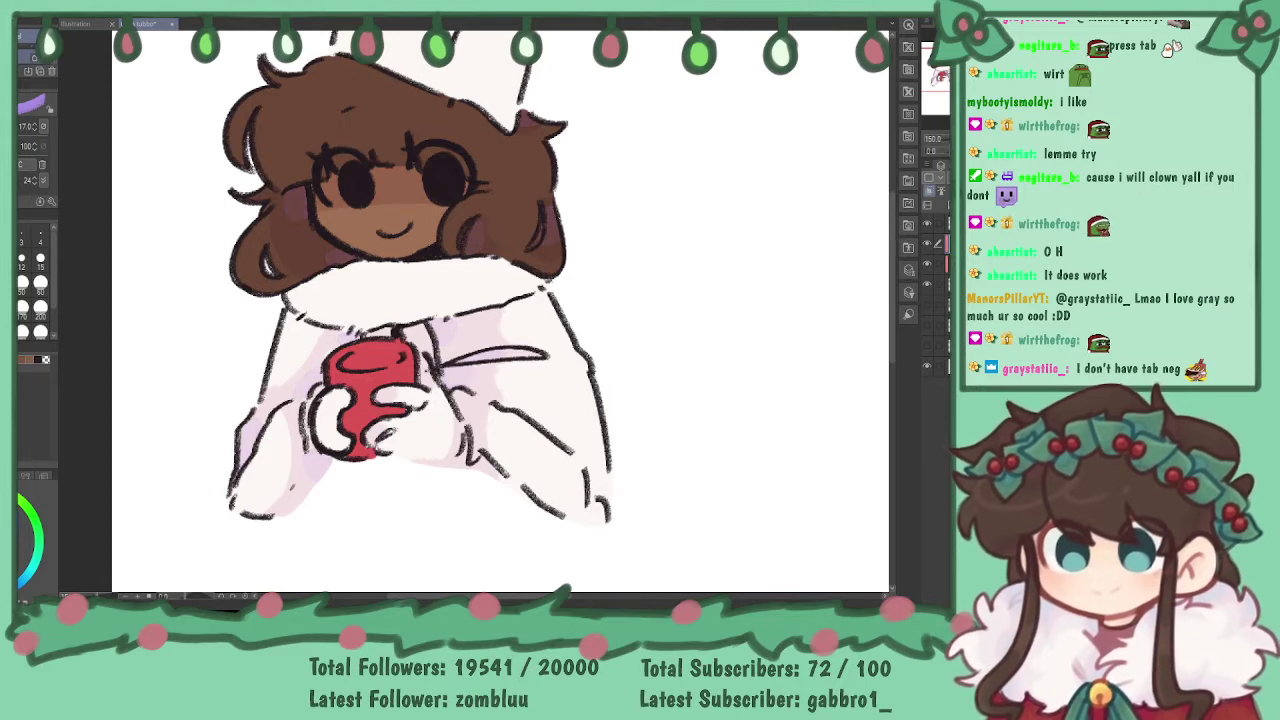
- Add a pink shade across the face between the eyes, beneath the bangs
mouse_move(460, 300)
mouse_down()
mouse_move(435, 338)
mouse_move(499, 333)
mouse_up()
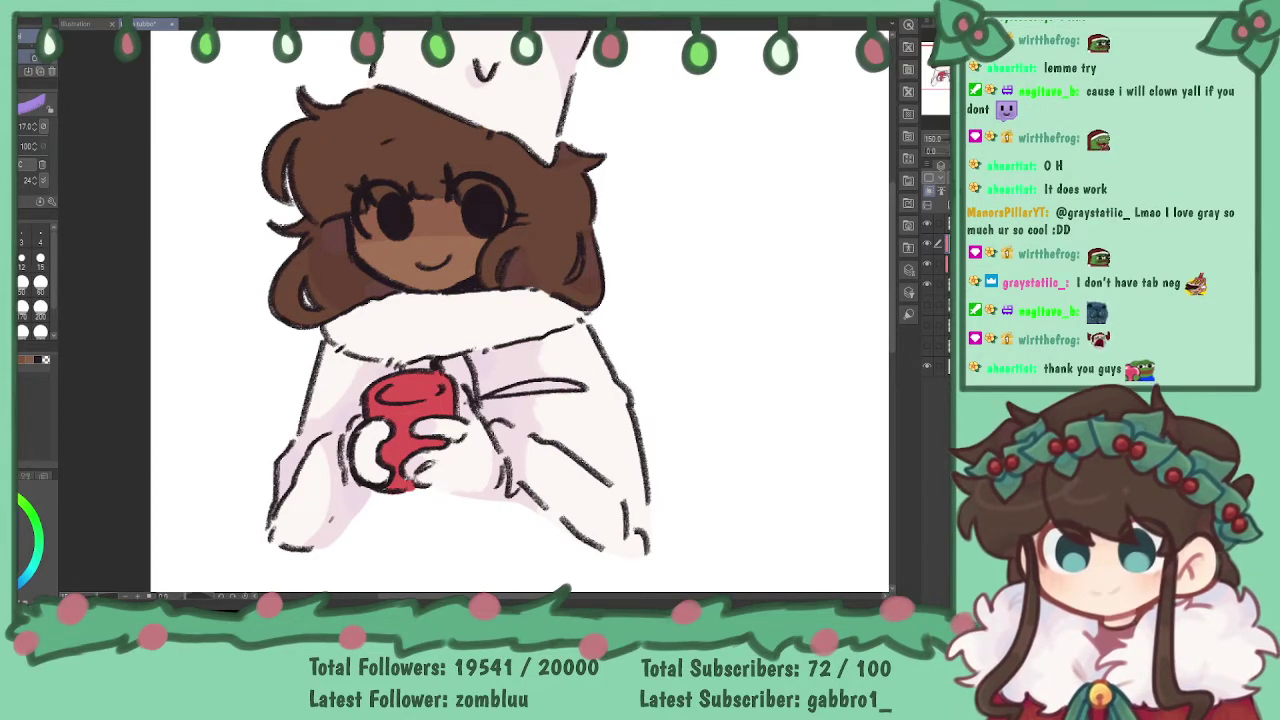
drag(452, 209, 405, 209)
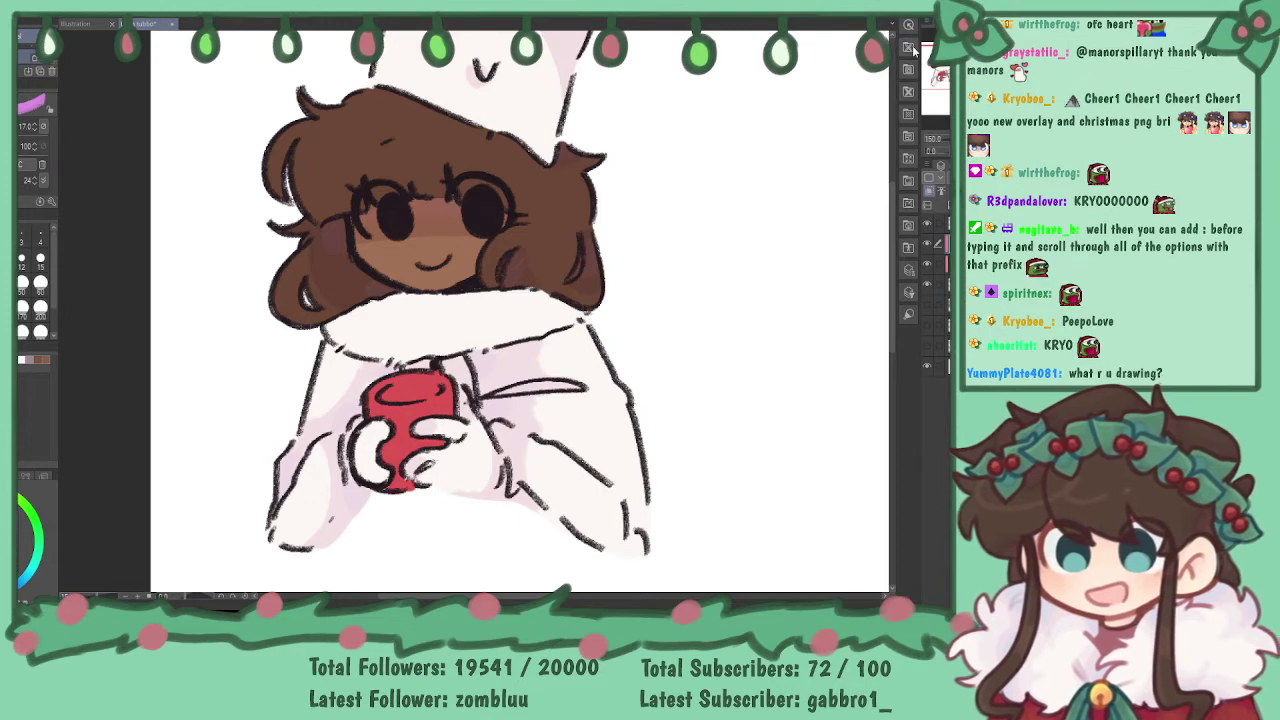
scroll(250, 485, up, 3)
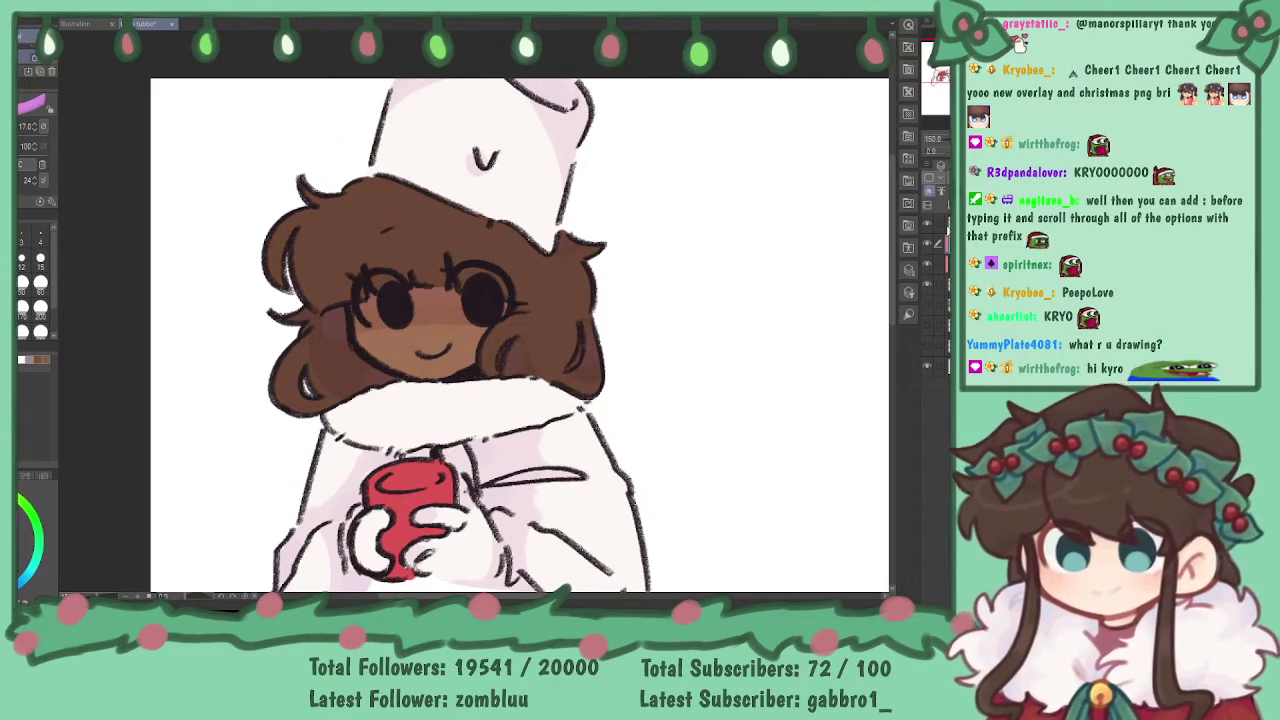
- Add a new layer clipped to the line art and sample the mug's red as the colour for tinting the lines
click(929, 198)
click(929, 198)
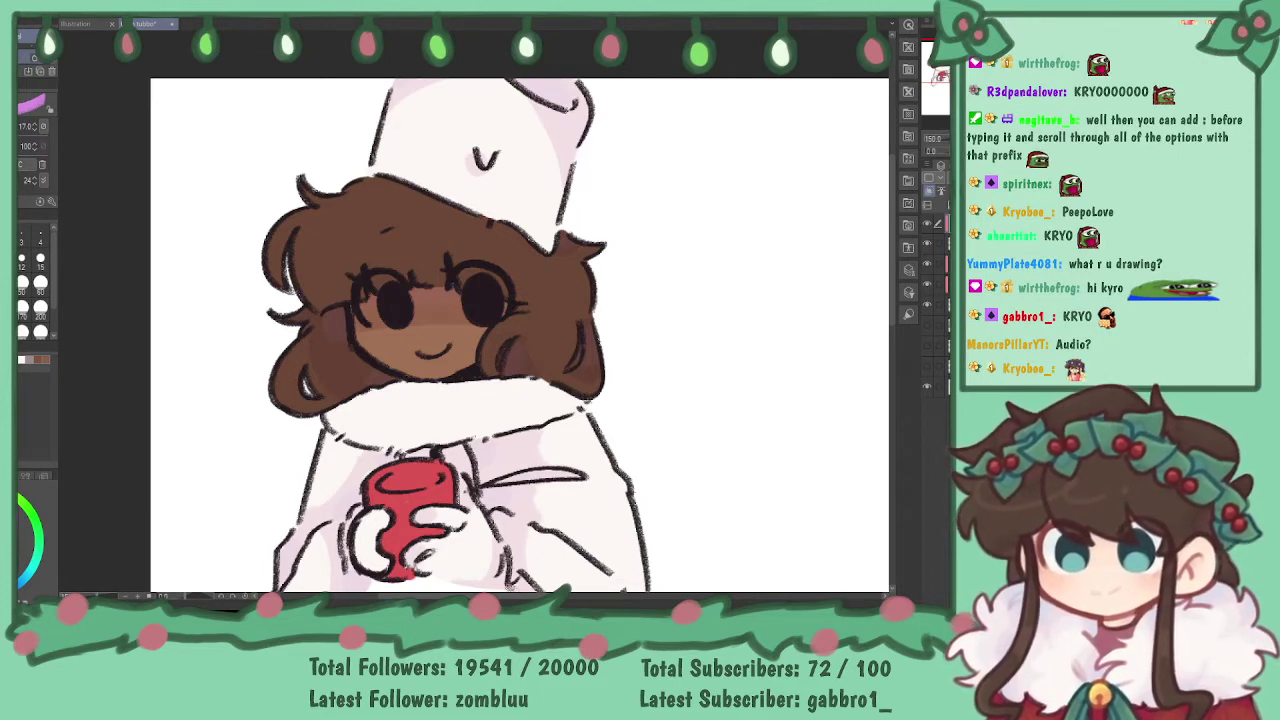
key(i)
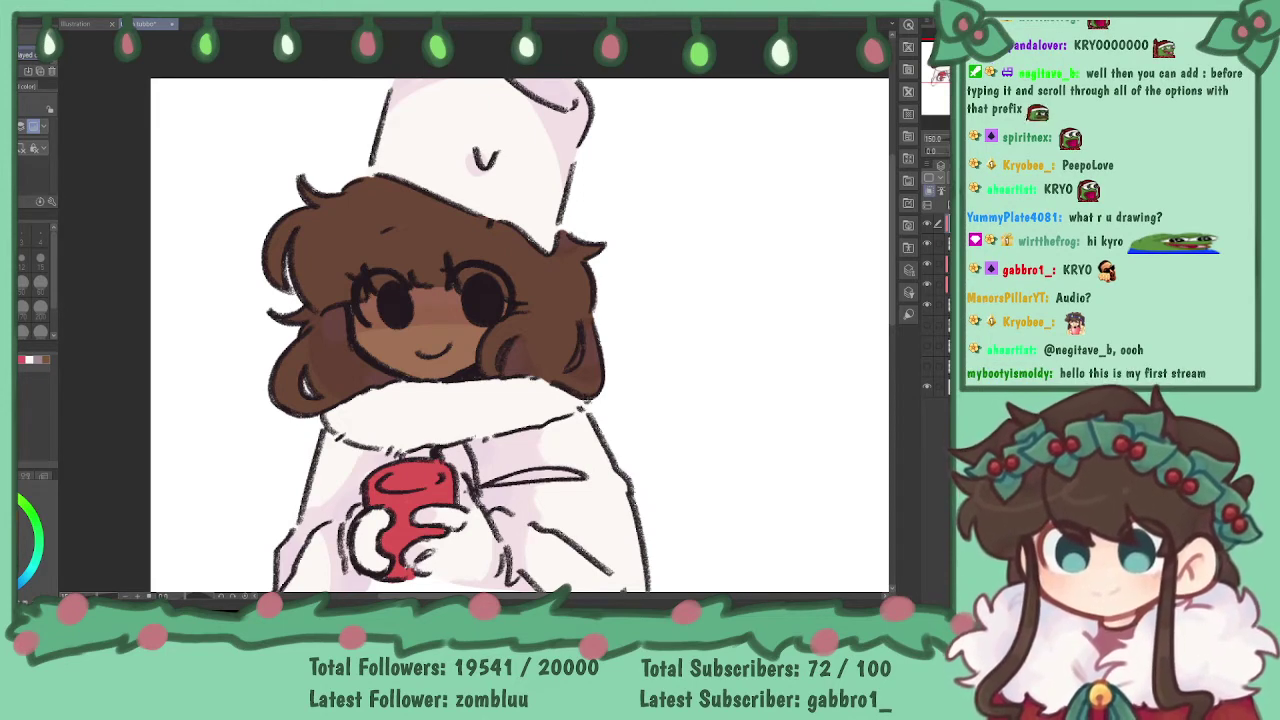
key(p)
- Tint the line art of the eyes and hair red with the brush at size 50
mouse_move(346, 308)
mouse_down()
mouse_move(378, 311)
mouse_move(382, 362)
mouse_up()
click(23, 285)
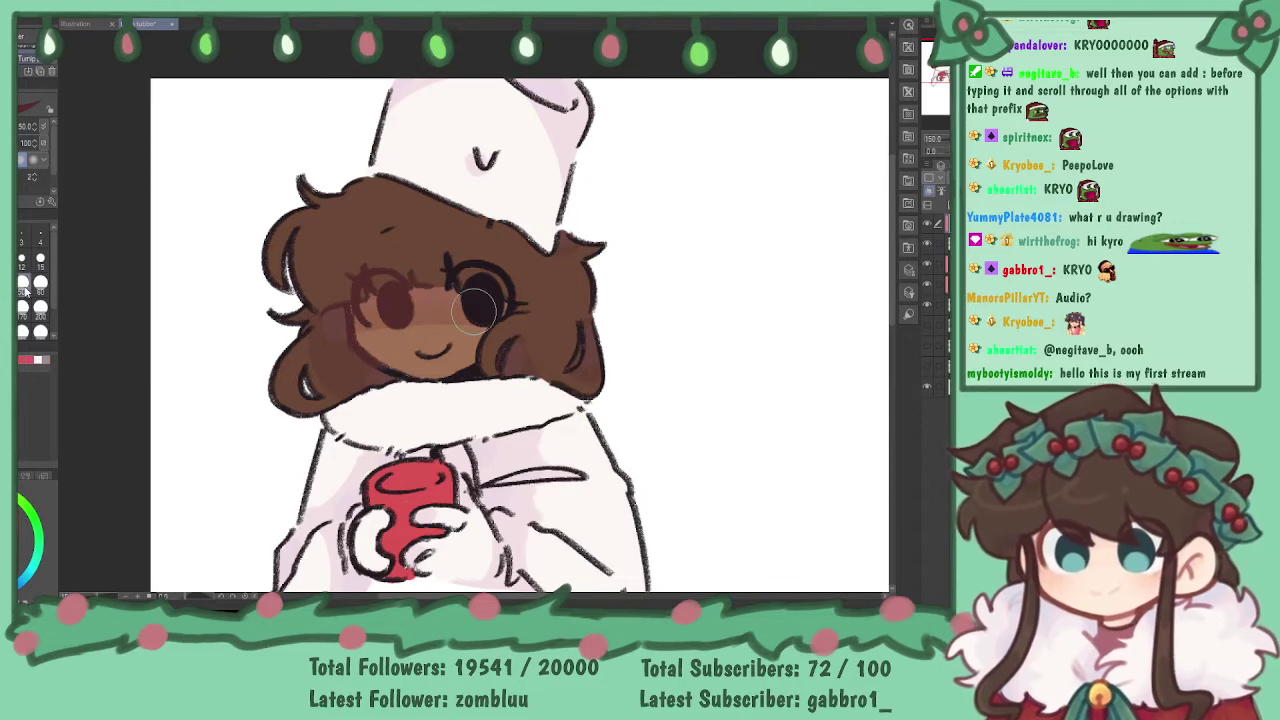
mouse_move(317, 254)
mouse_down()
mouse_move(332, 202)
mouse_move(281, 389)
mouse_up()
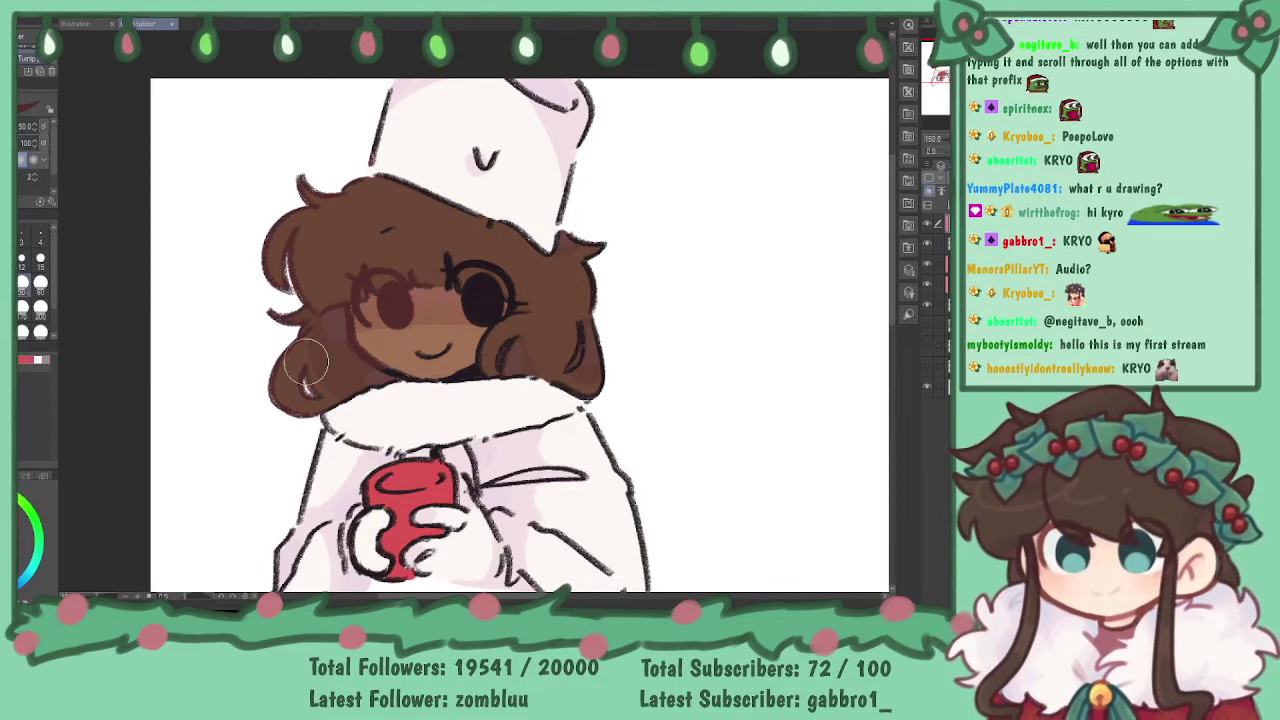
mouse_move(296, 398)
mouse_down()
mouse_move(532, 366)
mouse_move(501, 350)
mouse_move(538, 300)
mouse_move(505, 268)
mouse_move(497, 315)
mouse_move(484, 286)
mouse_up()
mouse_move(422, 194)
mouse_down()
mouse_move(374, 195)
mouse_move(408, 194)
mouse_move(557, 255)
mouse_move(581, 241)
mouse_move(606, 337)
mouse_up()
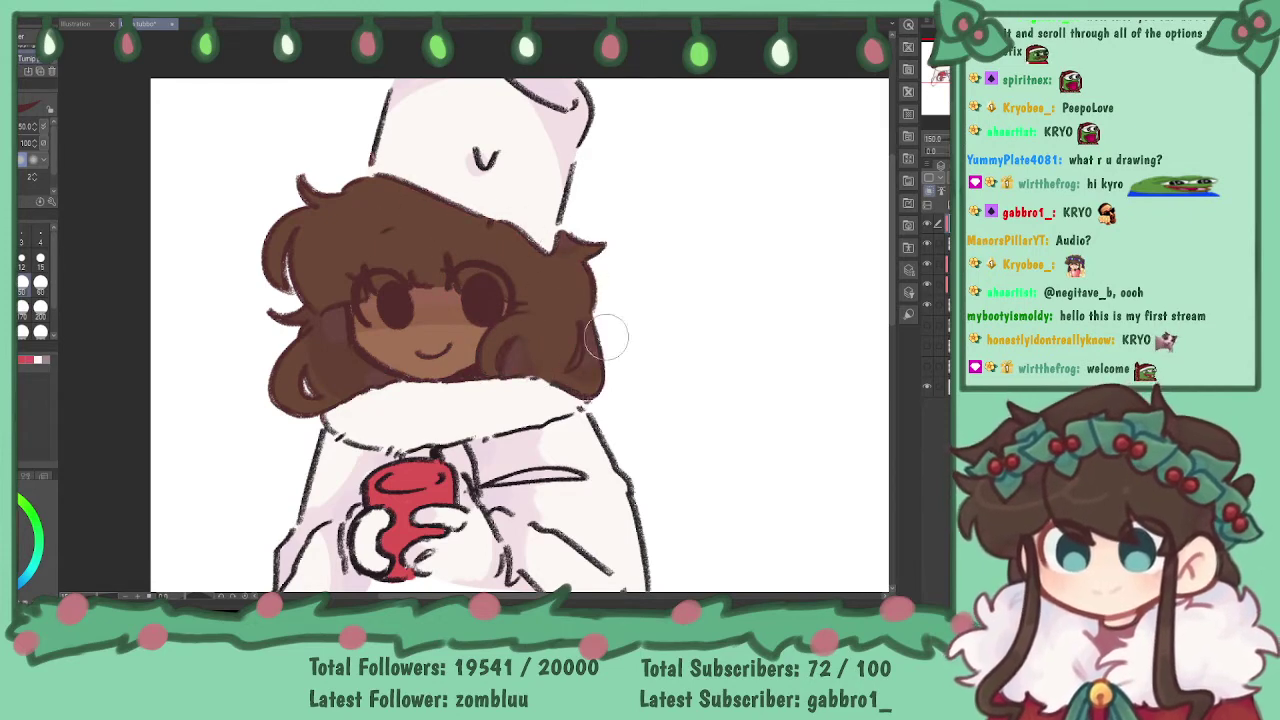
- Try tinting the irises of the eyes a muted red
key(ctrl+minus)
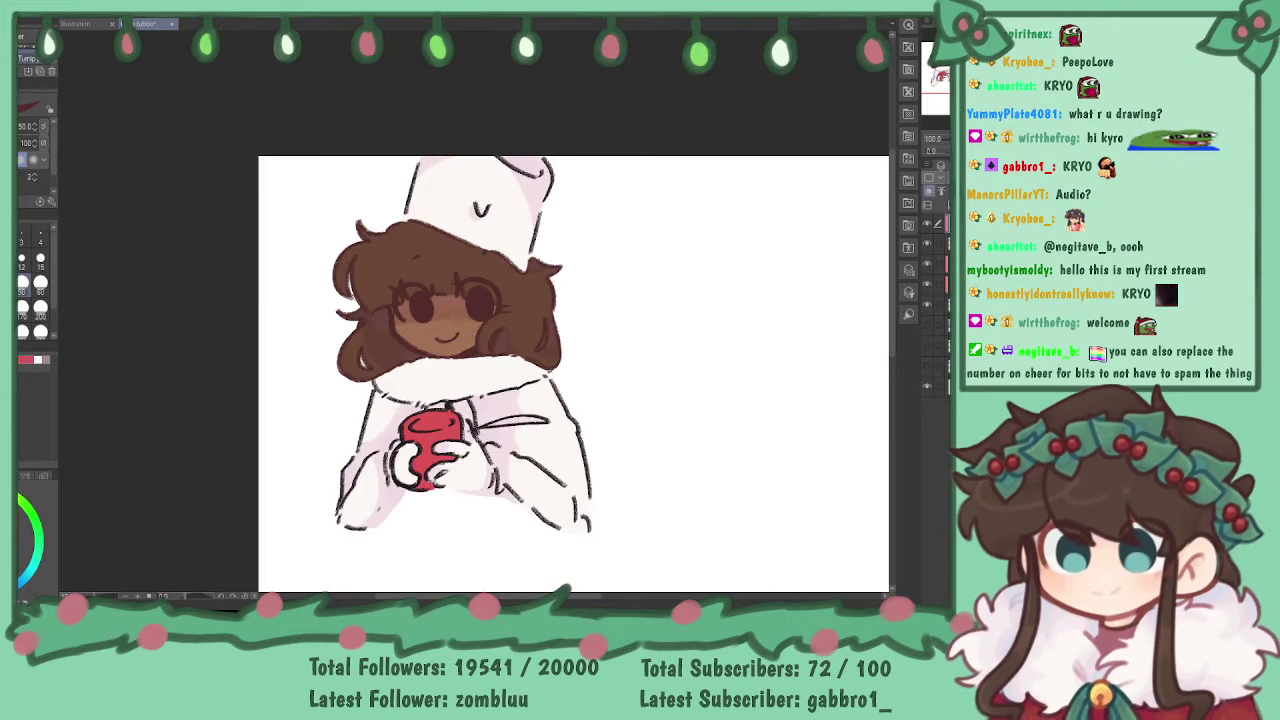
key(ctrl+plus)
key(ctrl+plus)
click(985, 78)
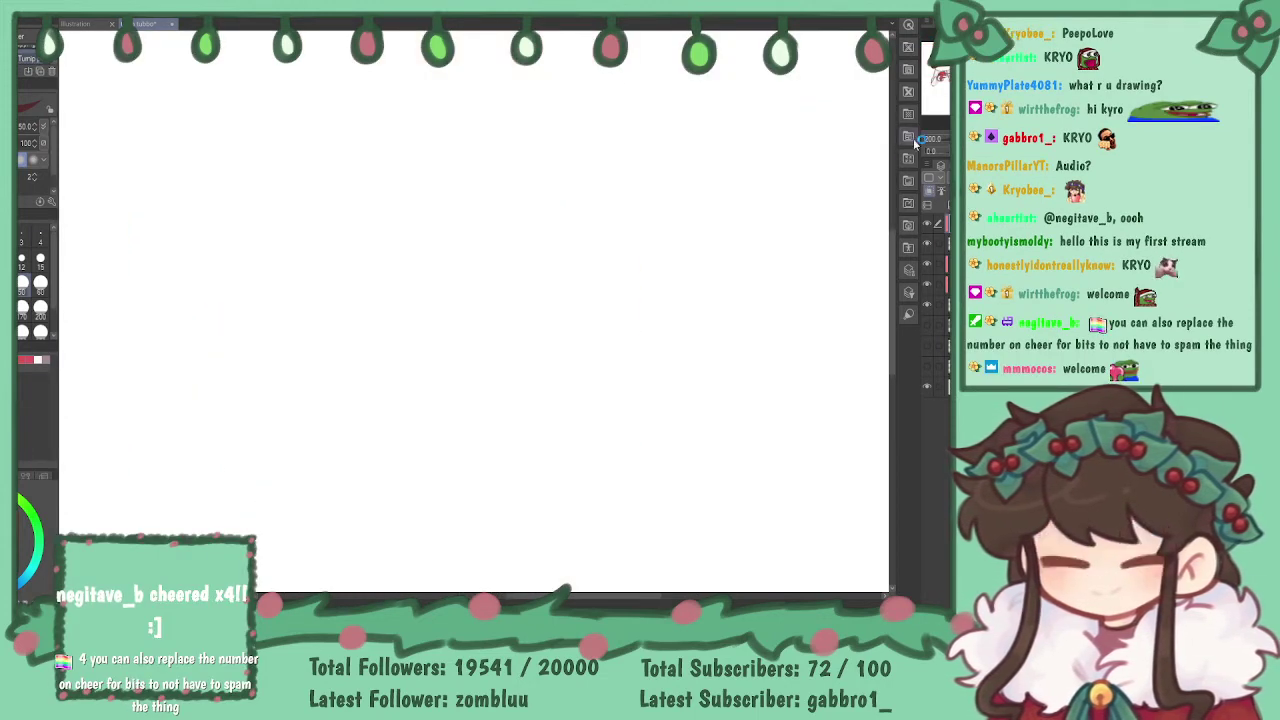
drag(972, 105, 950, 67)
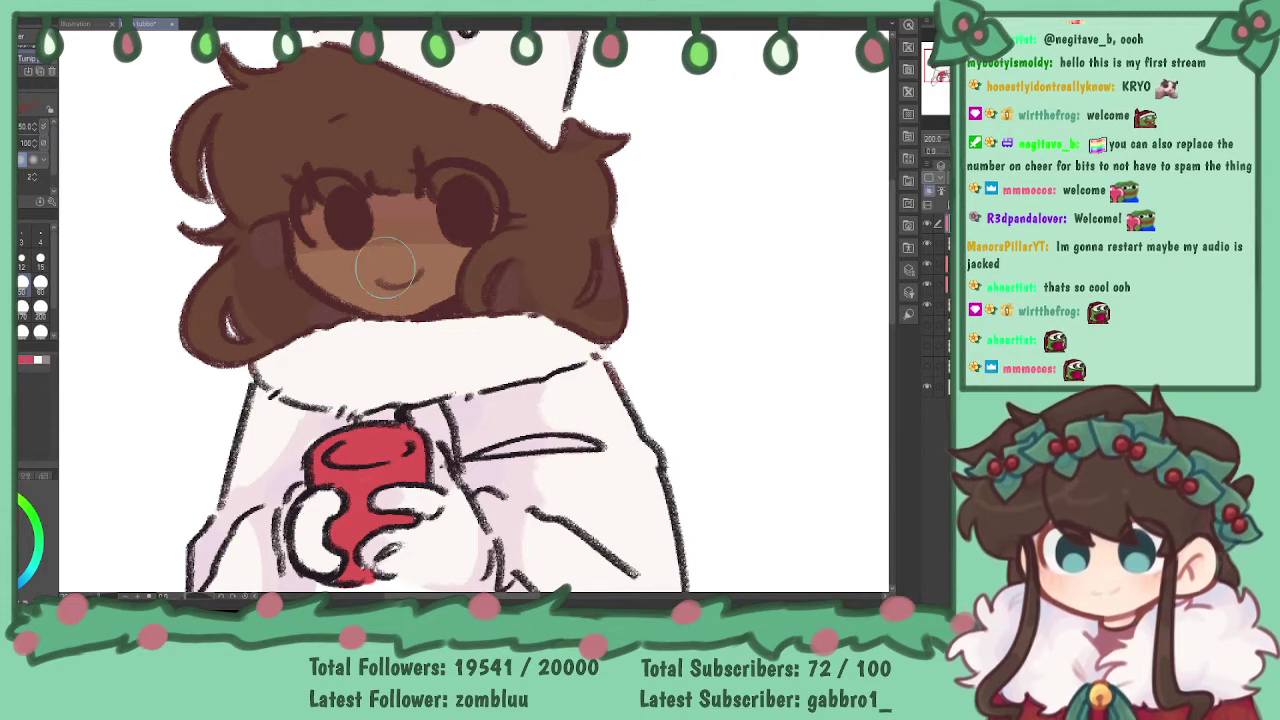
mouse_move(356, 248)
mouse_down()
mouse_move(319, 231)
mouse_move(336, 240)
mouse_up()
key(ctrl+z)
key(ctrl+z)
key(ctrl+y)
key(i)
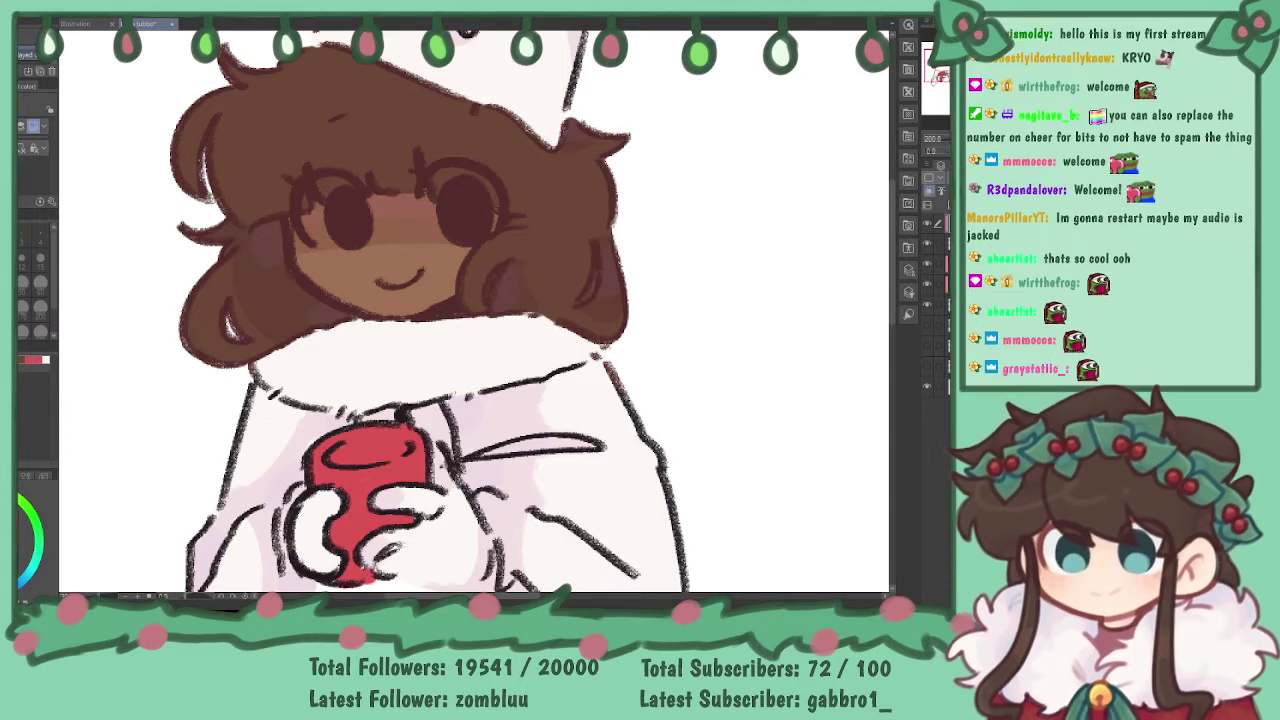
key(p)
mouse_move(321, 246)
mouse_down()
mouse_move(369, 240)
mouse_move(320, 233)
mouse_move(373, 262)
mouse_move(361, 233)
mouse_move(382, 247)
mouse_move(361, 229)
mouse_move(452, 230)
mouse_up()
key(ctrl+z)
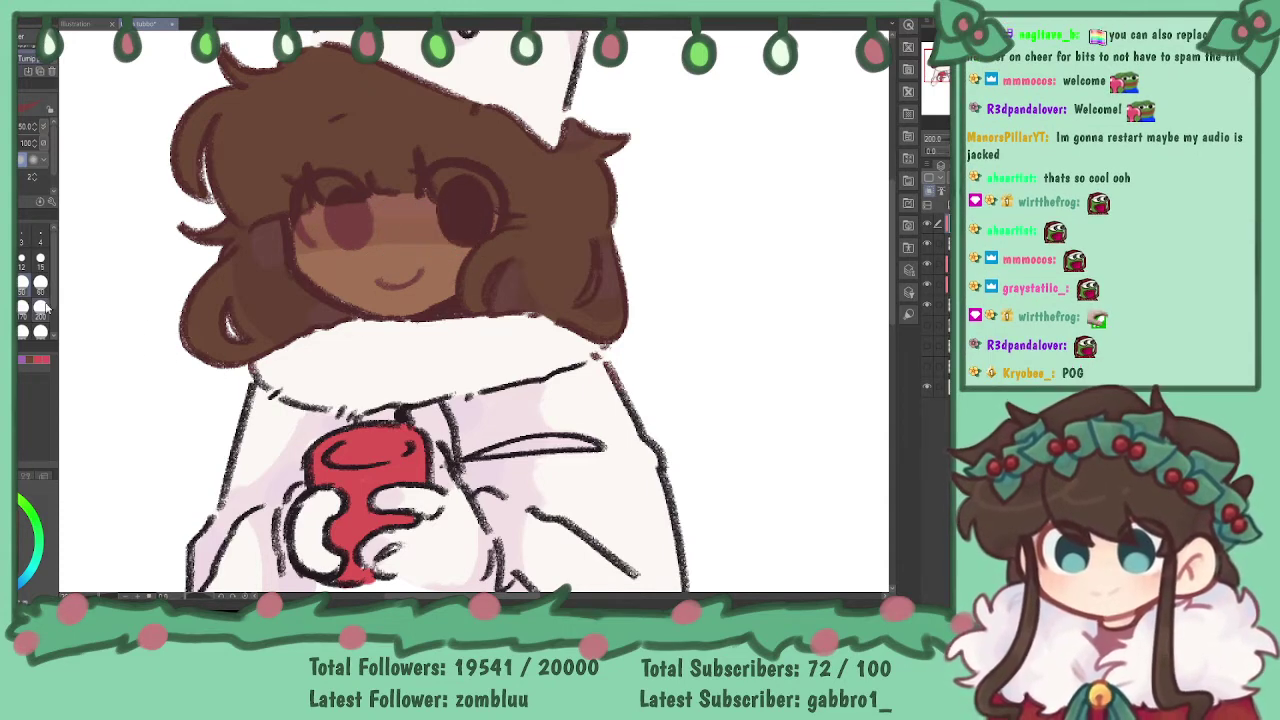
- Try adding coral-pink highlights to the lower irises of both eyes with the brush at size 20
click(3, 285)
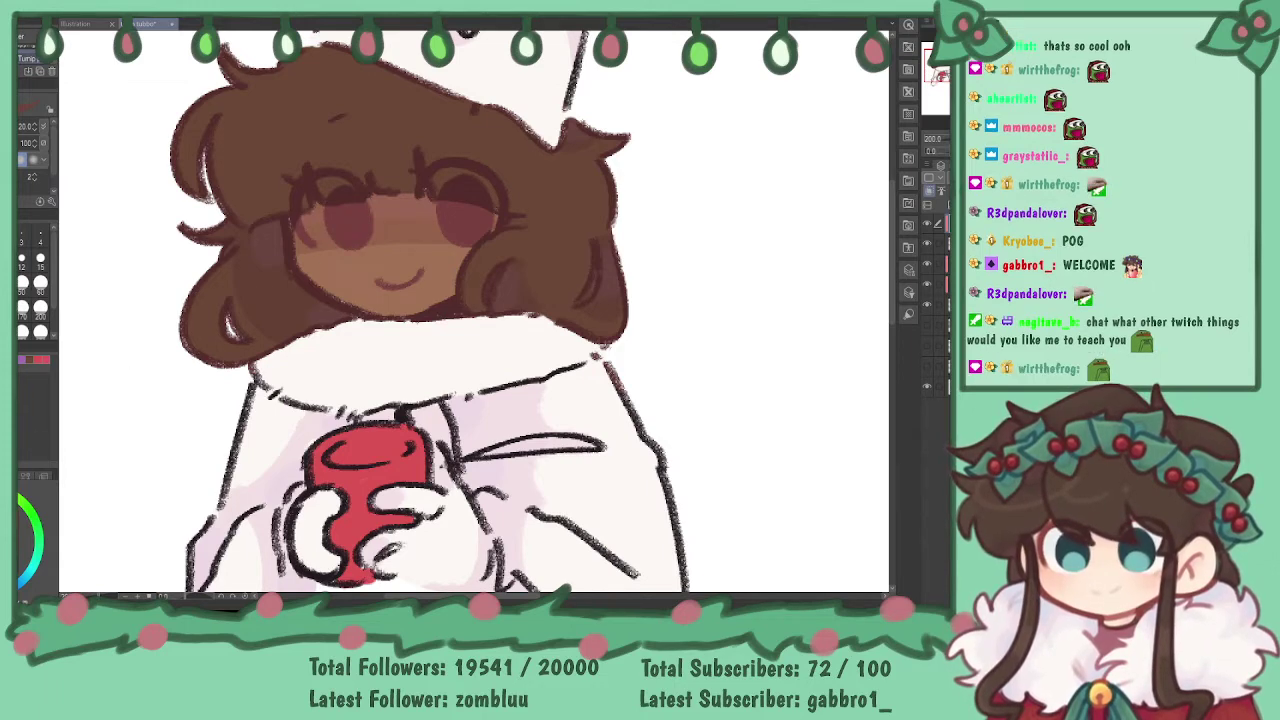
mouse_move(322, 255)
mouse_down()
mouse_move(362, 236)
mouse_move(348, 238)
mouse_up()
drag(447, 236, 472, 230)
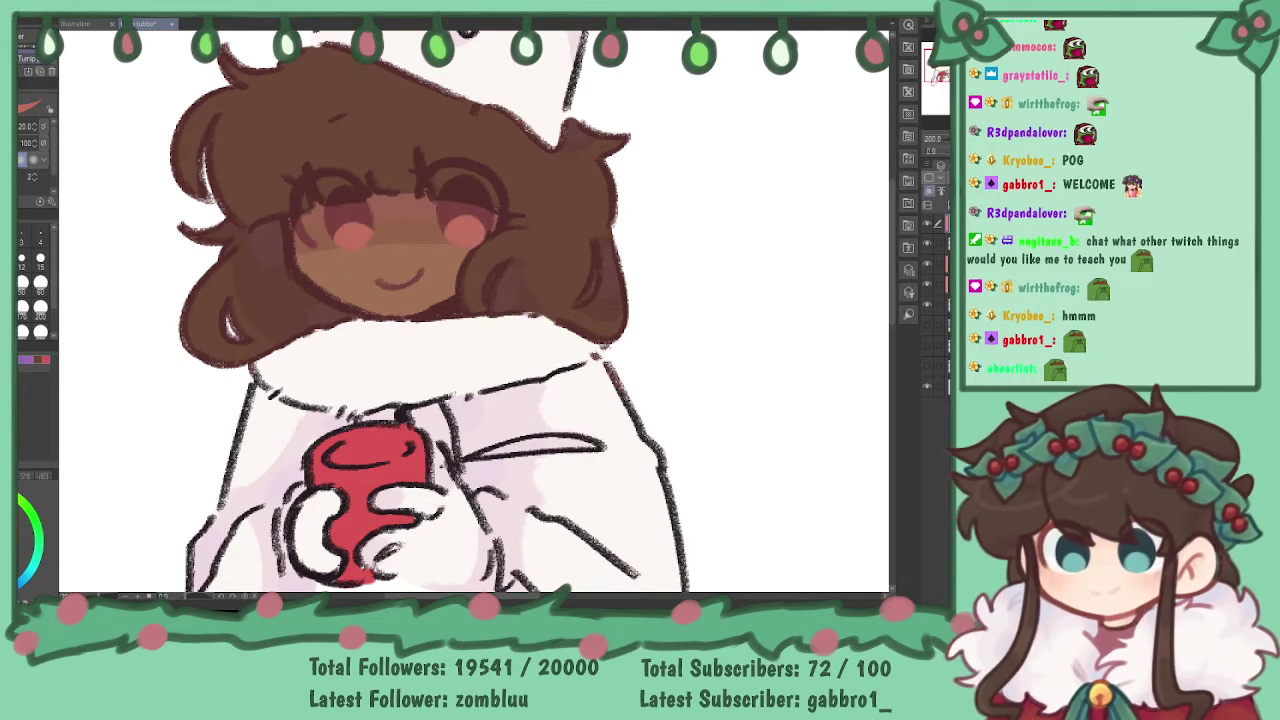
key(ctrl+minus)
key(ctrl+minus)
drag(560, 290, 601, 333)
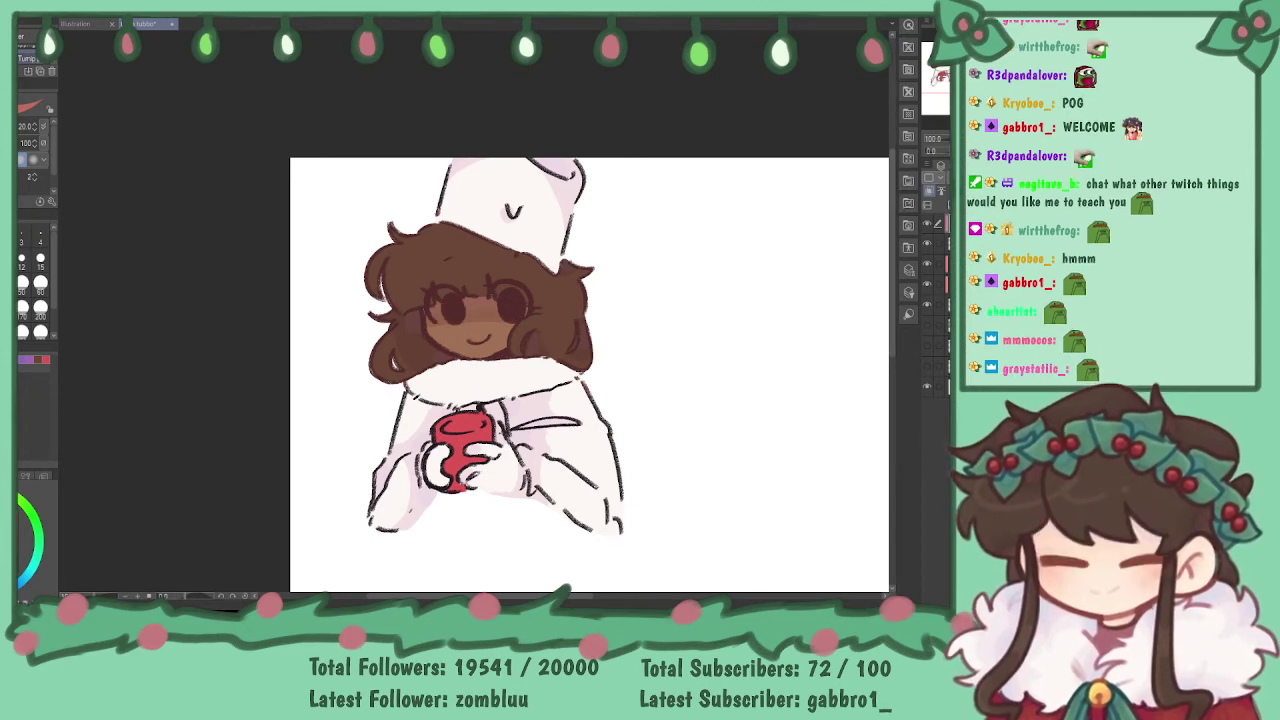
- Paint the irises of both eyes reddish brown, keeping the upper part dark beneath the lashes
key(ctrl+plus)
key(ctrl+plus)
key(ctrl+plus)
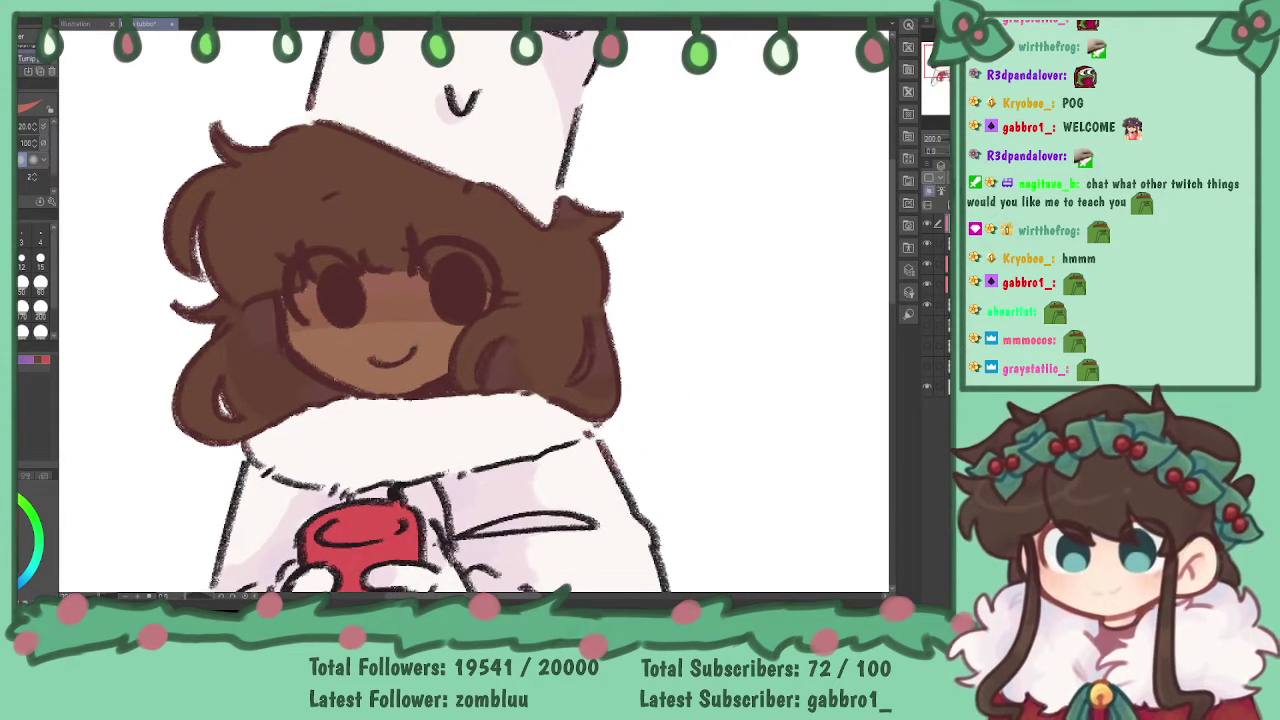
key(alt)
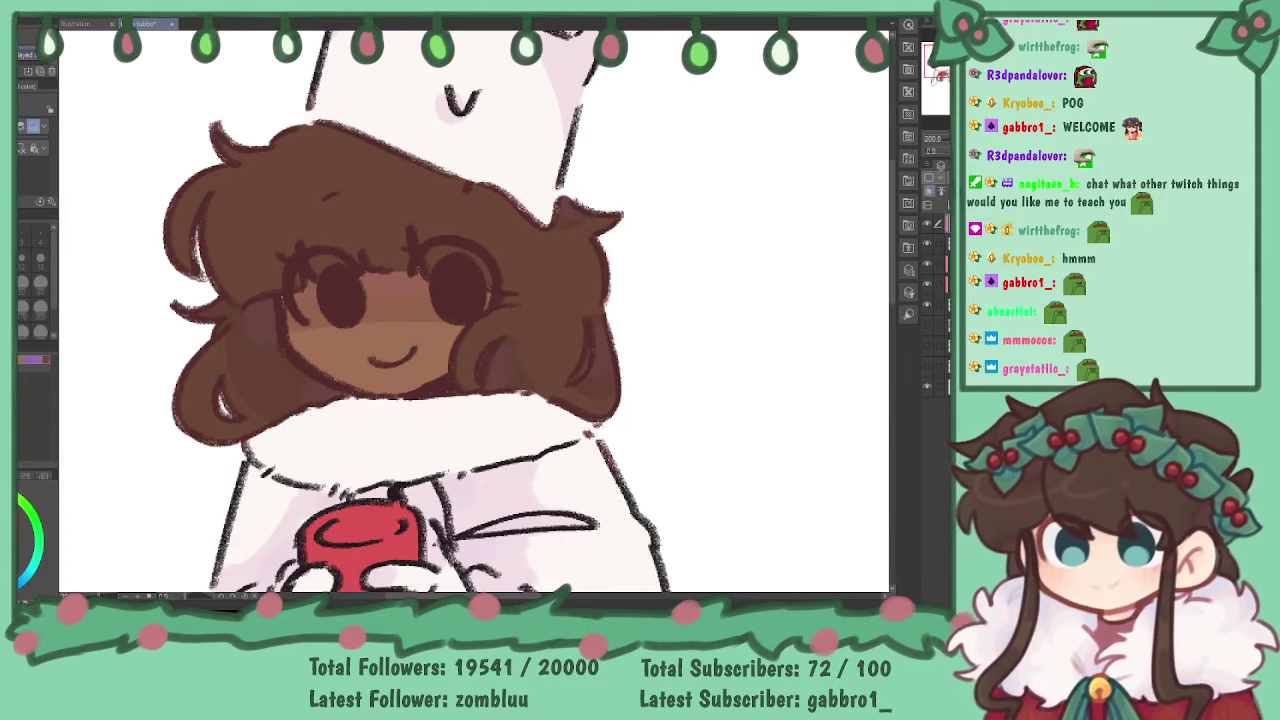
key(p)
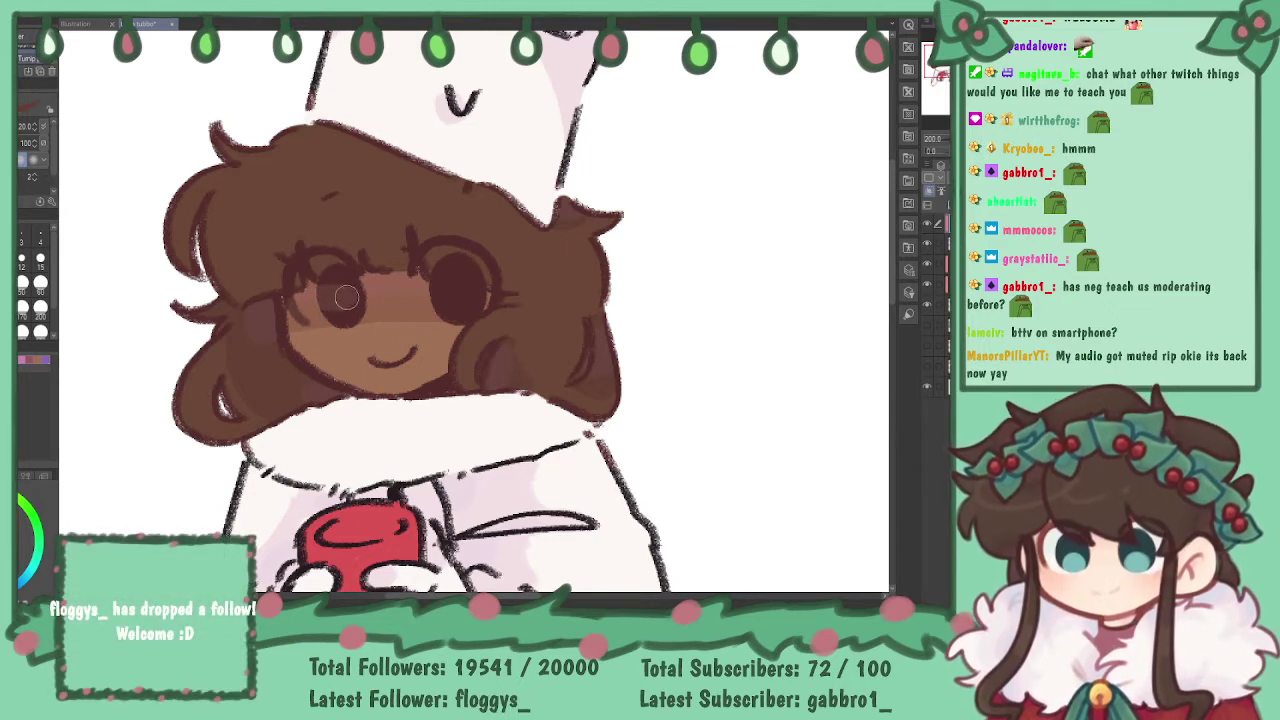
key(ctrl+z)
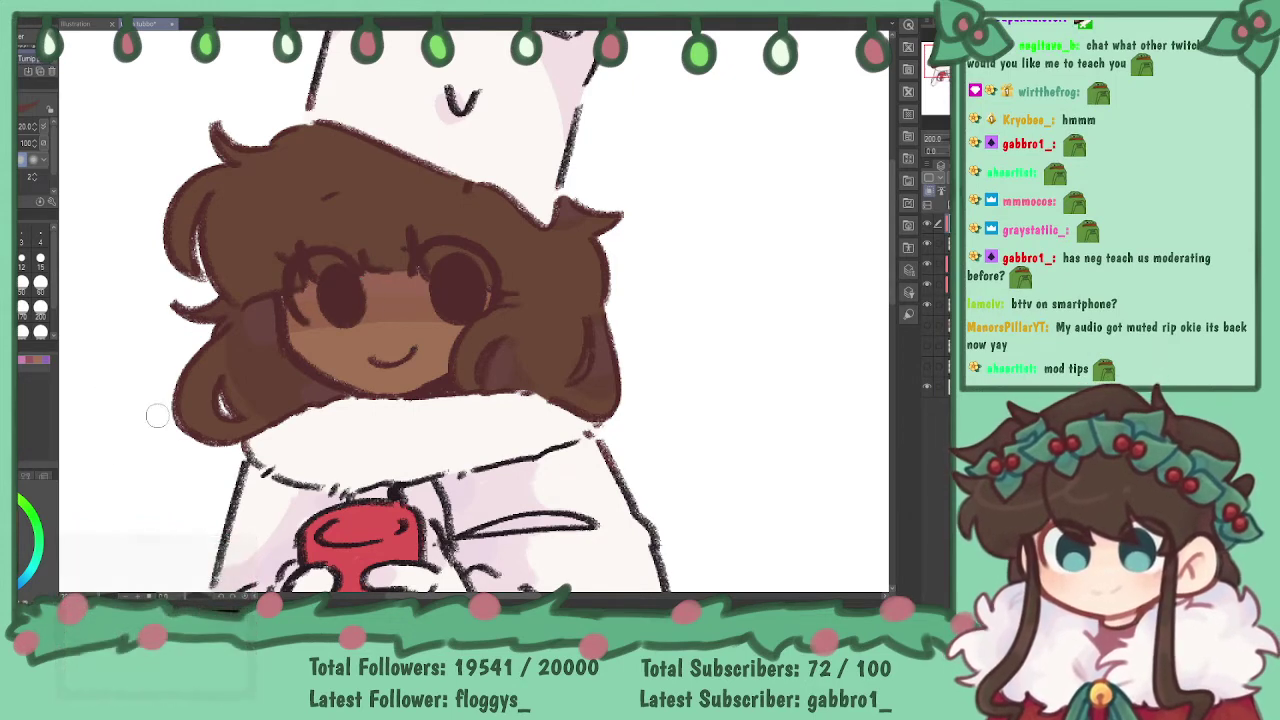
drag(356, 291, 331, 313)
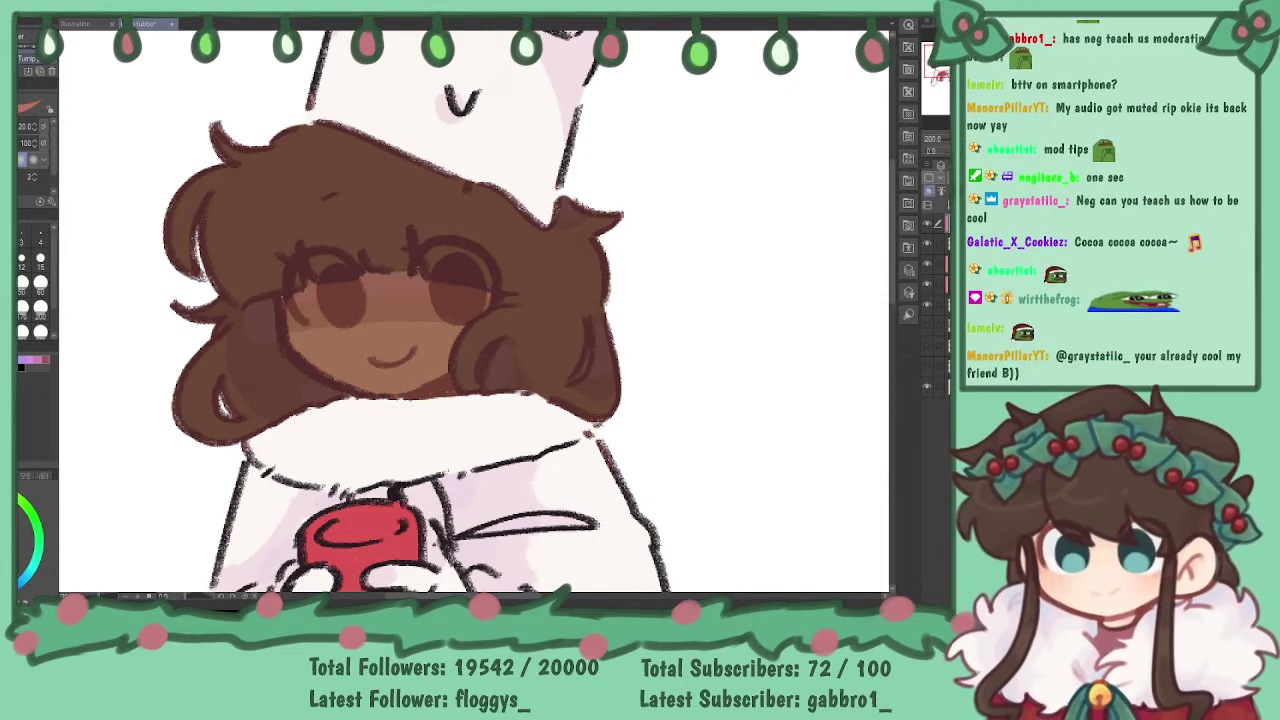
- Paint soft orange-brown highlights on the lower part of both irises
drag(344, 312, 350, 320)
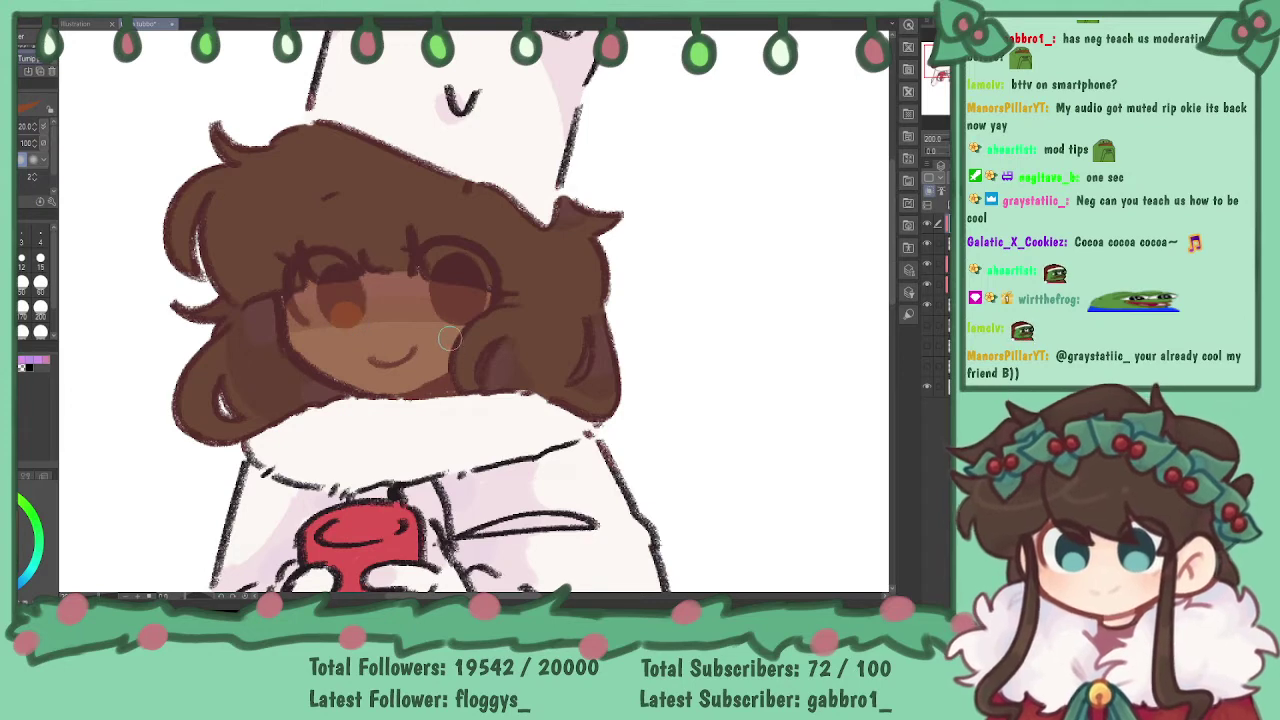
key(ctrl+z)
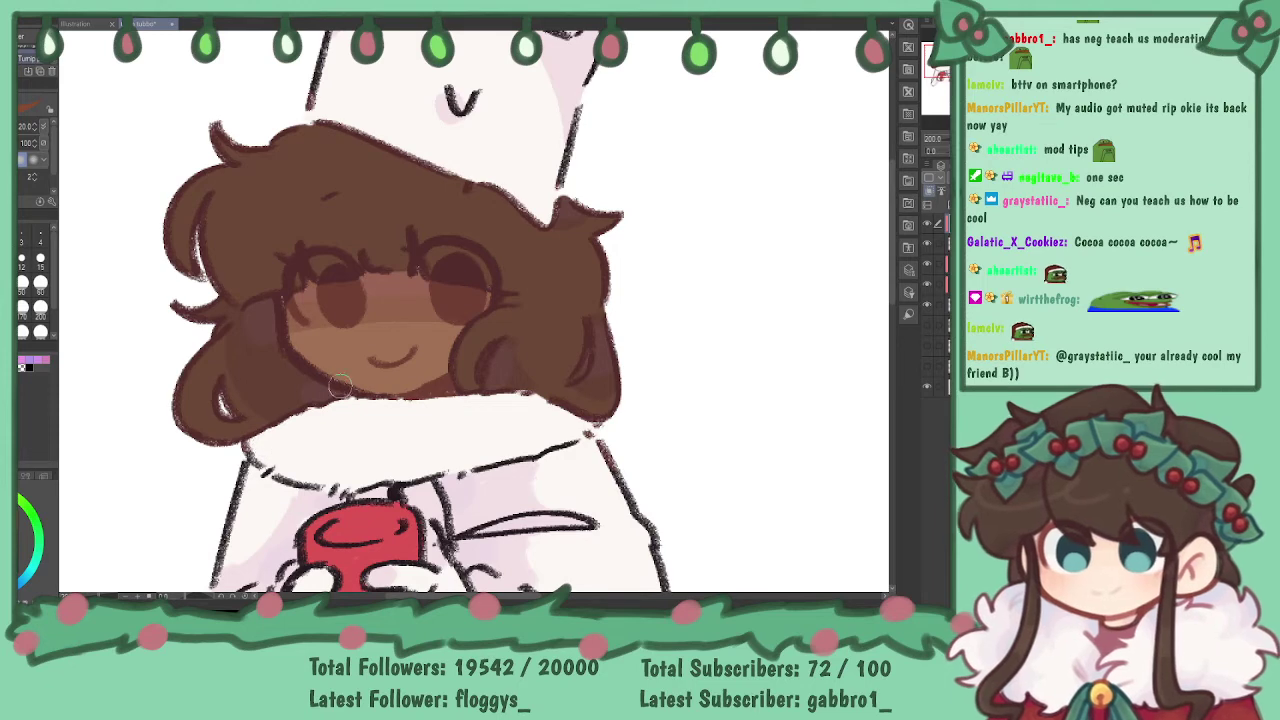
mouse_move(352, 321)
mouse_down()
mouse_move(343, 311)
mouse_move(354, 317)
mouse_up()
drag(451, 317, 465, 308)
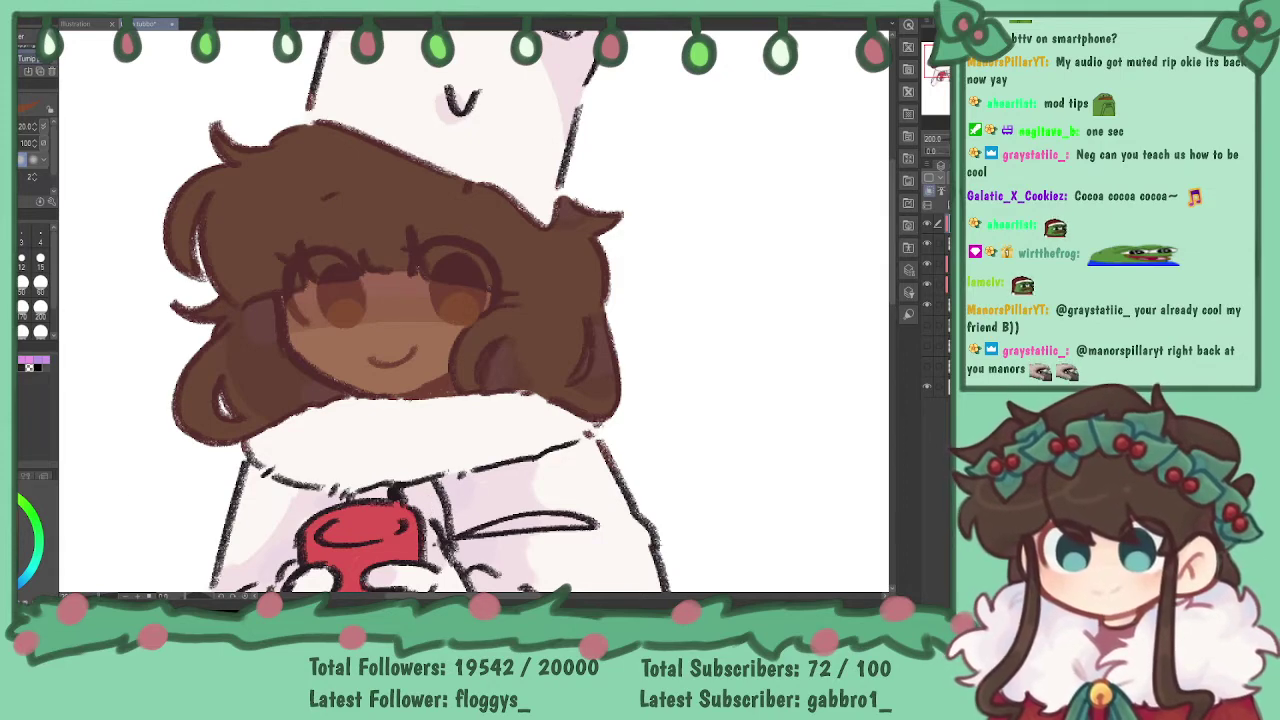
- Sample a new tint colour and recolour the chef hat's line art dusty pink
key(i)
click(242, 304)
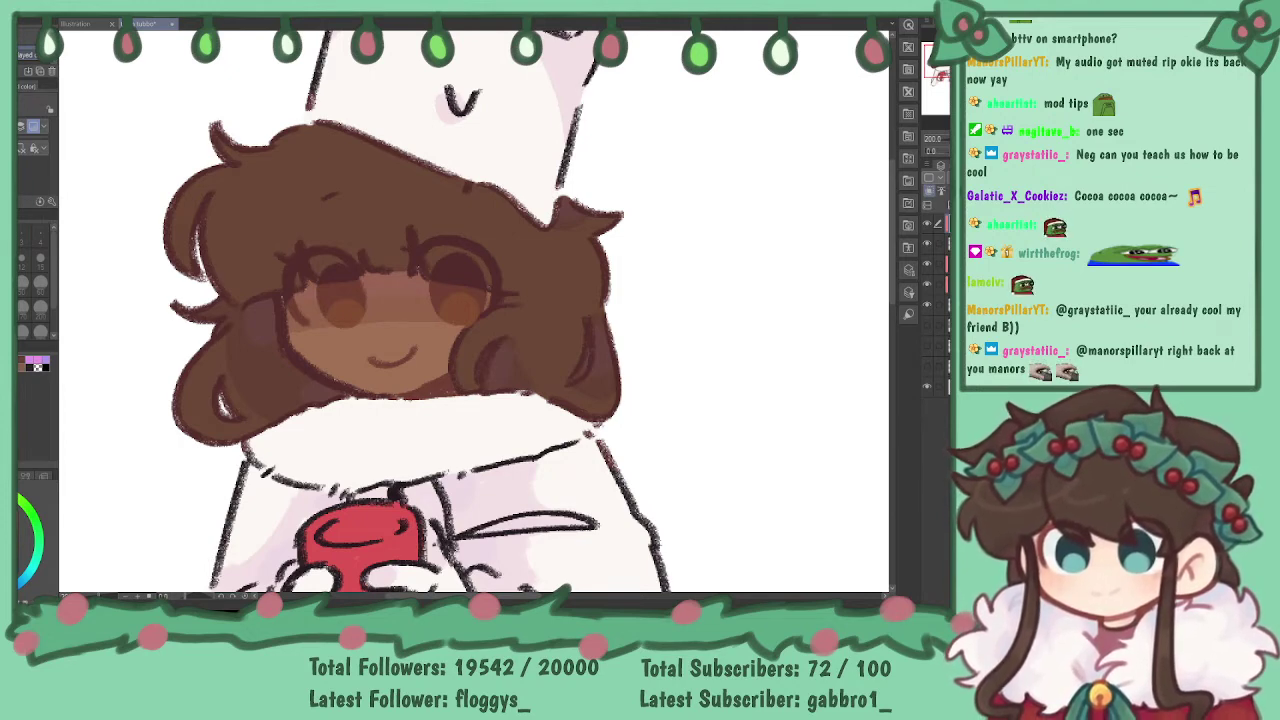
key(b)
mouse_move(792, 84)
mouse_down()
mouse_move(802, 94)
mouse_move(740, 200)
mouse_up()
drag(405, 207, 427, 194)
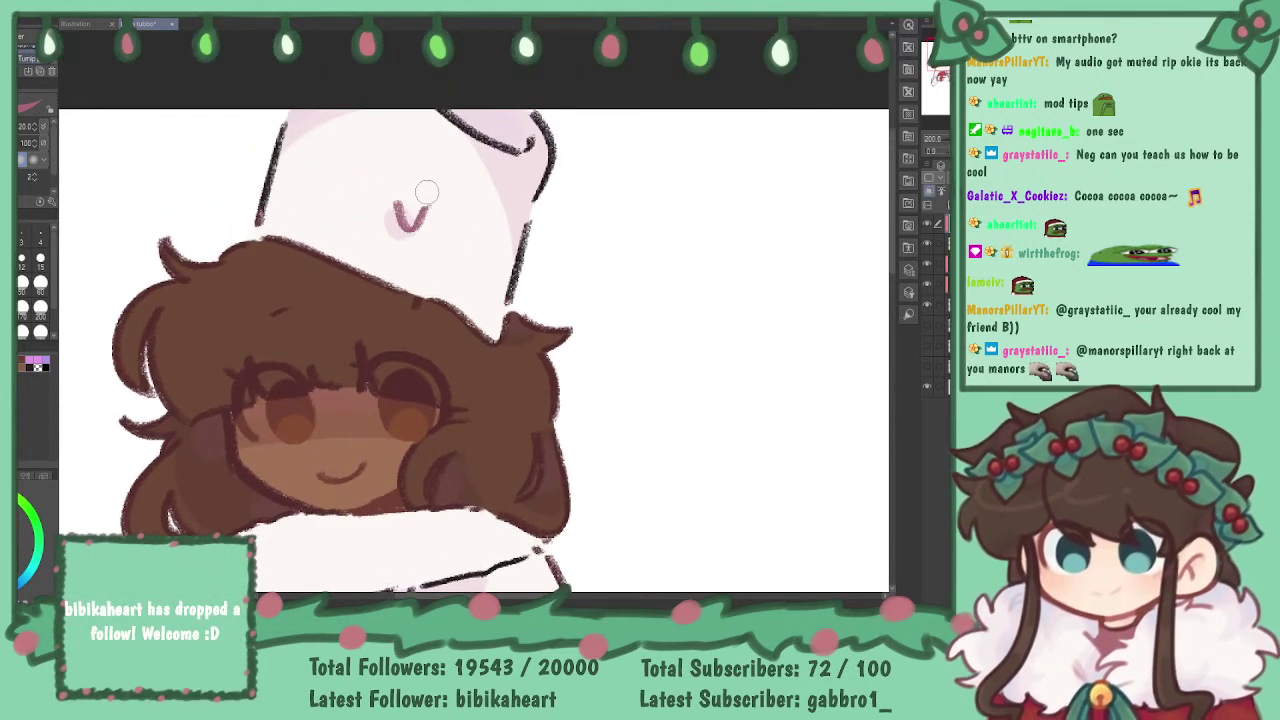
mouse_move(261, 218)
mouse_down()
mouse_move(295, 128)
mouse_move(276, 137)
mouse_move(347, 105)
mouse_move(510, 144)
mouse_move(549, 120)
mouse_move(542, 103)
mouse_move(508, 302)
mouse_up()
- Tint the line art of the coat's left shoulder and sleeve dusty pink with the brush at size 30
drag(938, 76, 938, 79)
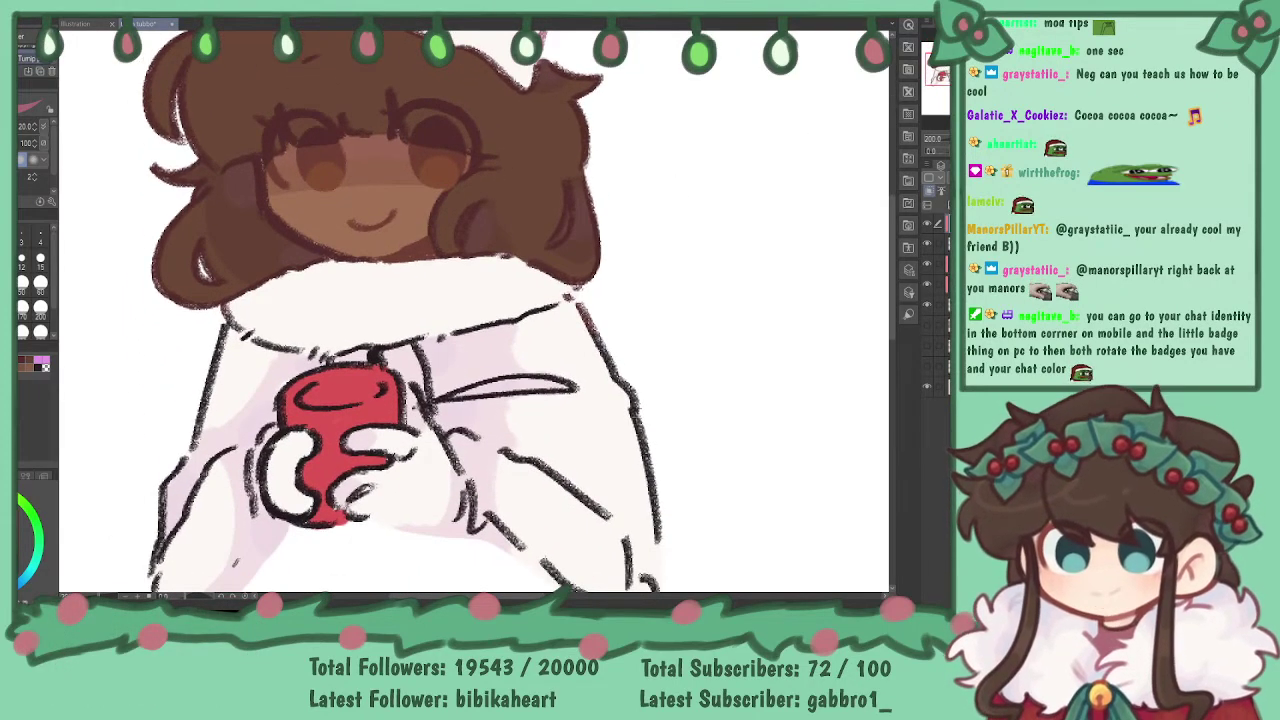
key(bracketright)
key(bracketright)
mouse_move(284, 351)
mouse_down()
mouse_move(240, 343)
mouse_move(230, 310)
mouse_up()
mouse_move(226, 326)
mouse_down()
mouse_move(209, 401)
mouse_move(214, 482)
mouse_up()
mouse_move(250, 428)
mouse_down()
mouse_move(252, 486)
mouse_move(278, 518)
mouse_move(268, 461)
mouse_move(280, 518)
mouse_move(220, 539)
mouse_move(218, 458)
mouse_move(200, 441)
mouse_move(168, 544)
mouse_up()
drag(184, 460, 155, 586)
mouse_move(240, 500)
mouse_down()
mouse_move(228, 458)
mouse_move(206, 447)
mouse_up()
drag(163, 521, 212, 528)
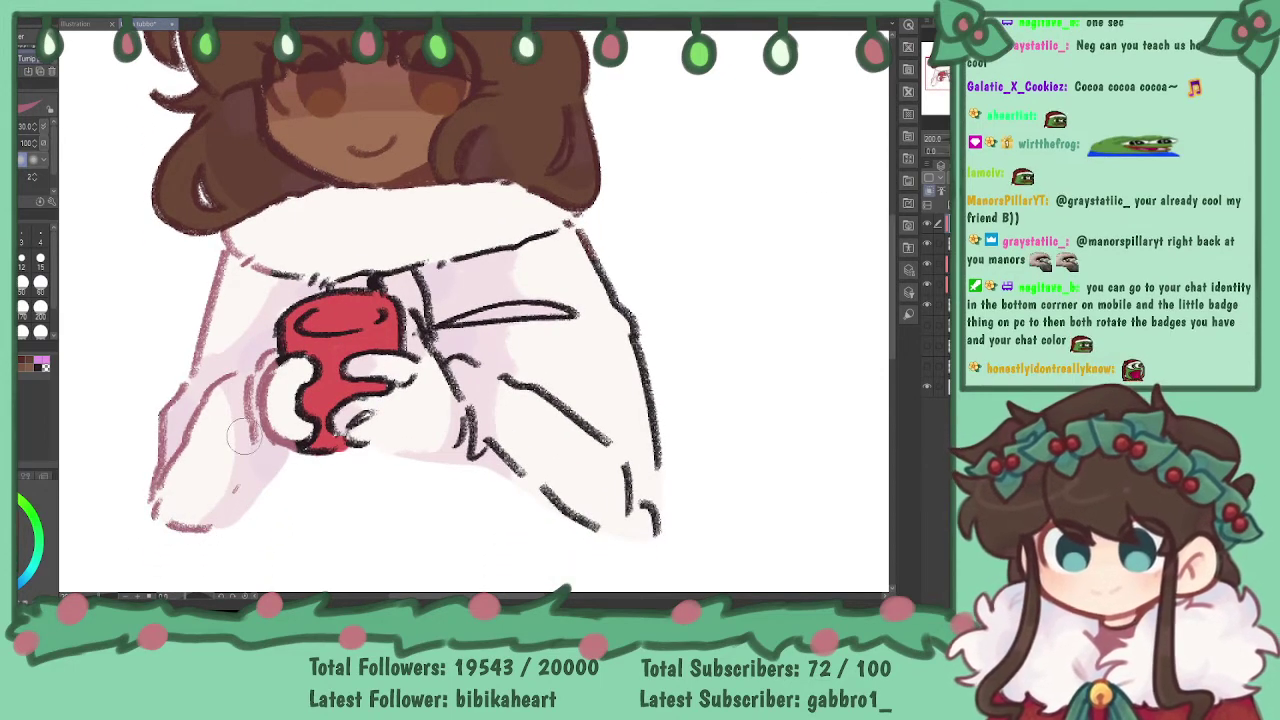
- Tint the remaining lines of the collar, coat front, hands and right sleeve dusty pink
mouse_move(245, 265)
mouse_down()
mouse_move(410, 265)
mouse_move(418, 390)
mouse_move(365, 440)
mouse_move(460, 380)
mouse_move(475, 450)
mouse_move(497, 352)
mouse_move(575, 505)
mouse_move(577, 351)
mouse_move(629, 423)
mouse_move(655, 505)
mouse_move(605, 280)
mouse_move(575, 225)
mouse_move(480, 240)
mouse_move(445, 262)
mouse_move(518, 384)
mouse_move(475, 386)
mouse_move(466, 406)
mouse_move(329, 286)
mouse_move(337, 118)
mouse_move(476, 308)
mouse_move(552, 385)
mouse_up()
key(ctrl+minus)
key(ctrl+minus)
key(ctrl+plus)
key(ctrl+plus)
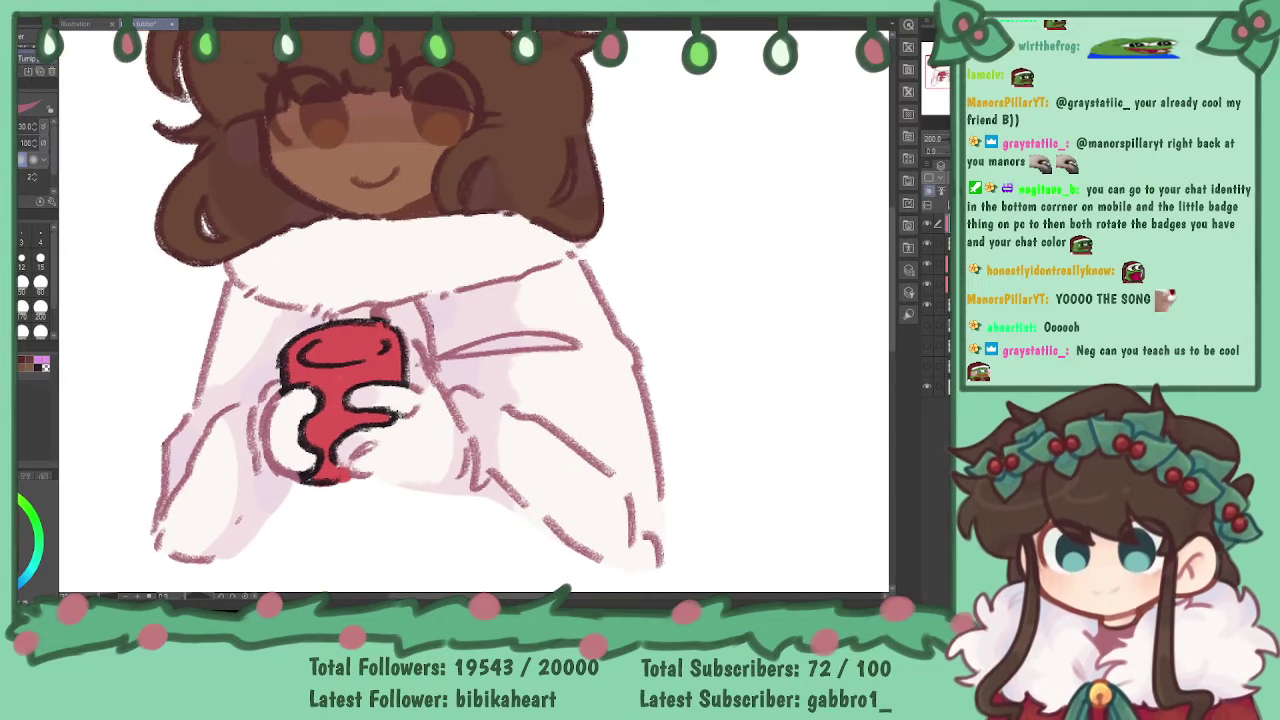
- Sample a new tint colour and recolour the mug's line art dark red
key(i)
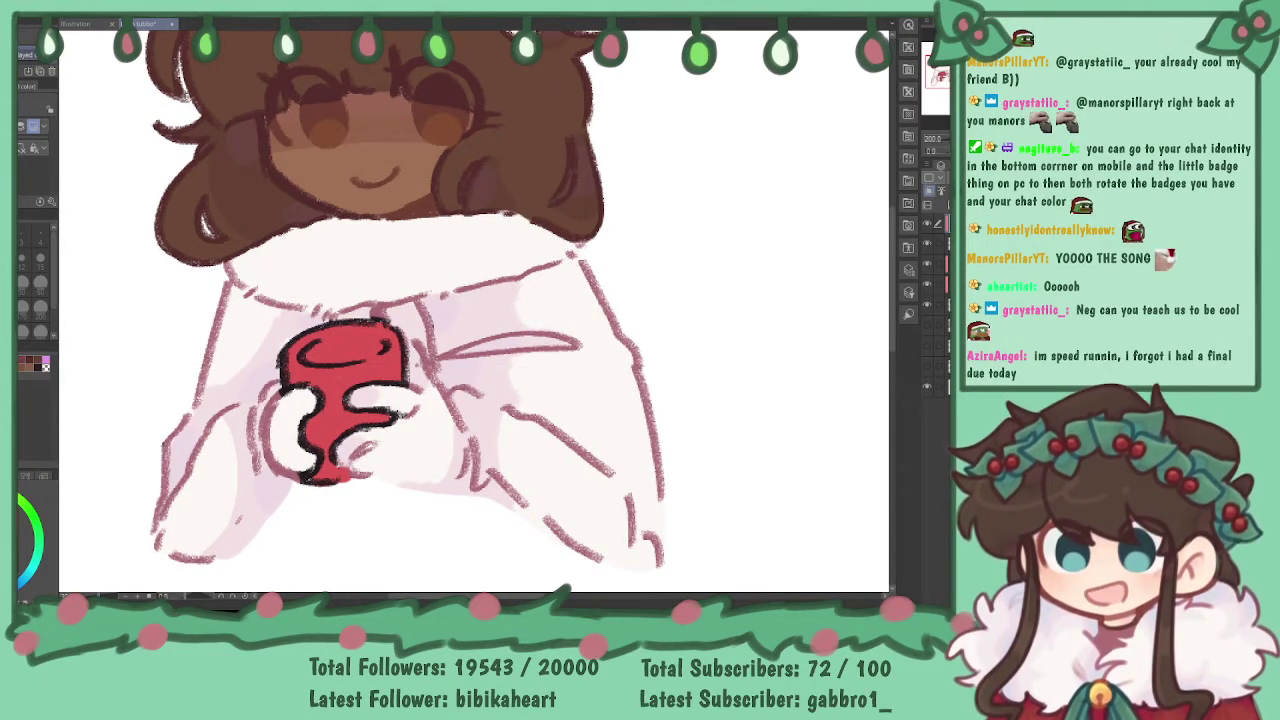
key(p)
mouse_move(287, 341)
mouse_down()
mouse_move(315, 350)
mouse_move(299, 402)
mouse_move(321, 454)
mouse_move(308, 466)
mouse_move(331, 467)
mouse_move(347, 426)
mouse_move(397, 415)
mouse_move(361, 405)
mouse_move(394, 385)
mouse_move(391, 350)
mouse_move(373, 336)
mouse_move(297, 348)
mouse_move(395, 350)
mouse_up()
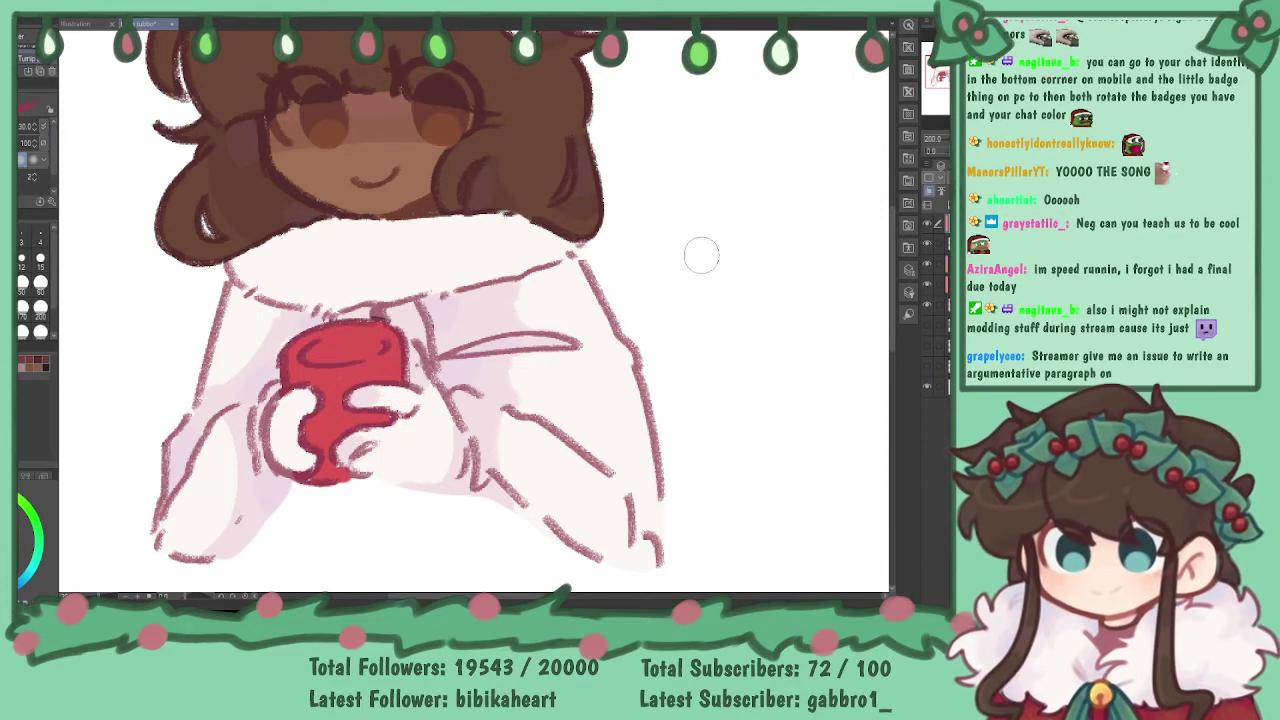
key(ctrl+minus)
key(ctrl+minus)
drag(470, 310, 433, 344)
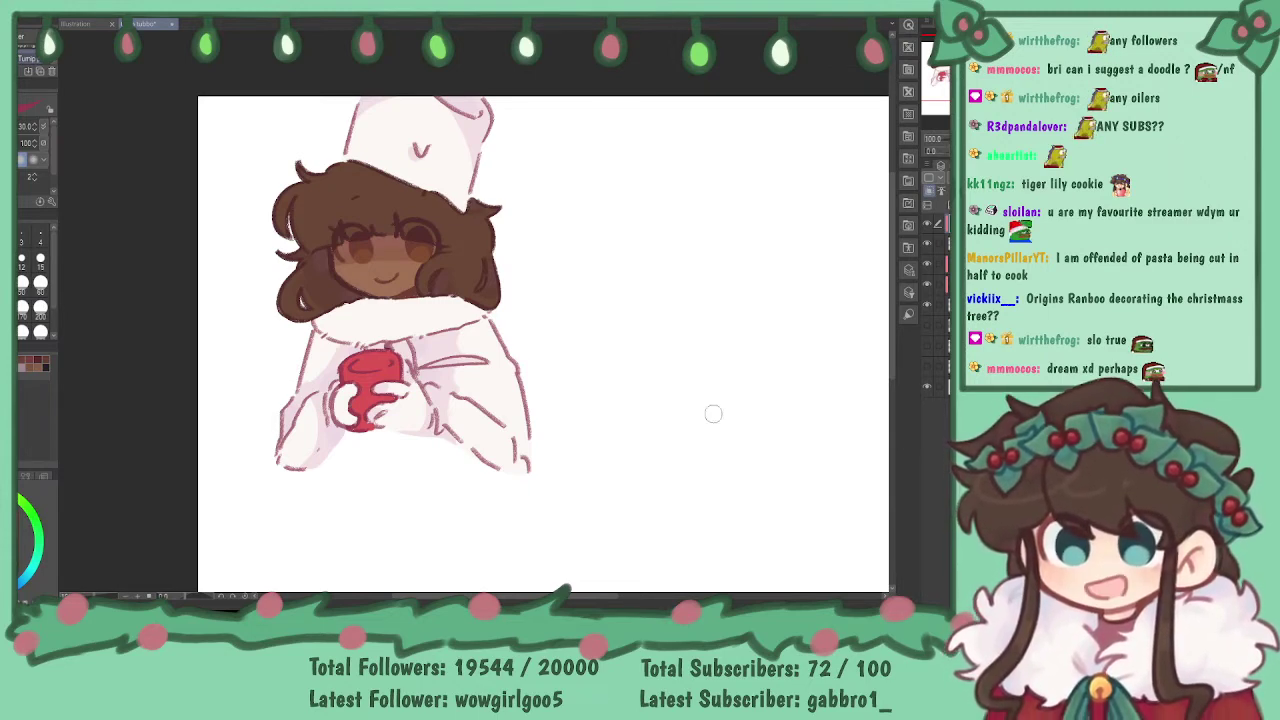
- Sketch a black head circle in the empty canvas area beside the finished character with the pen at size 15
drag(666, 489, 482, 495)
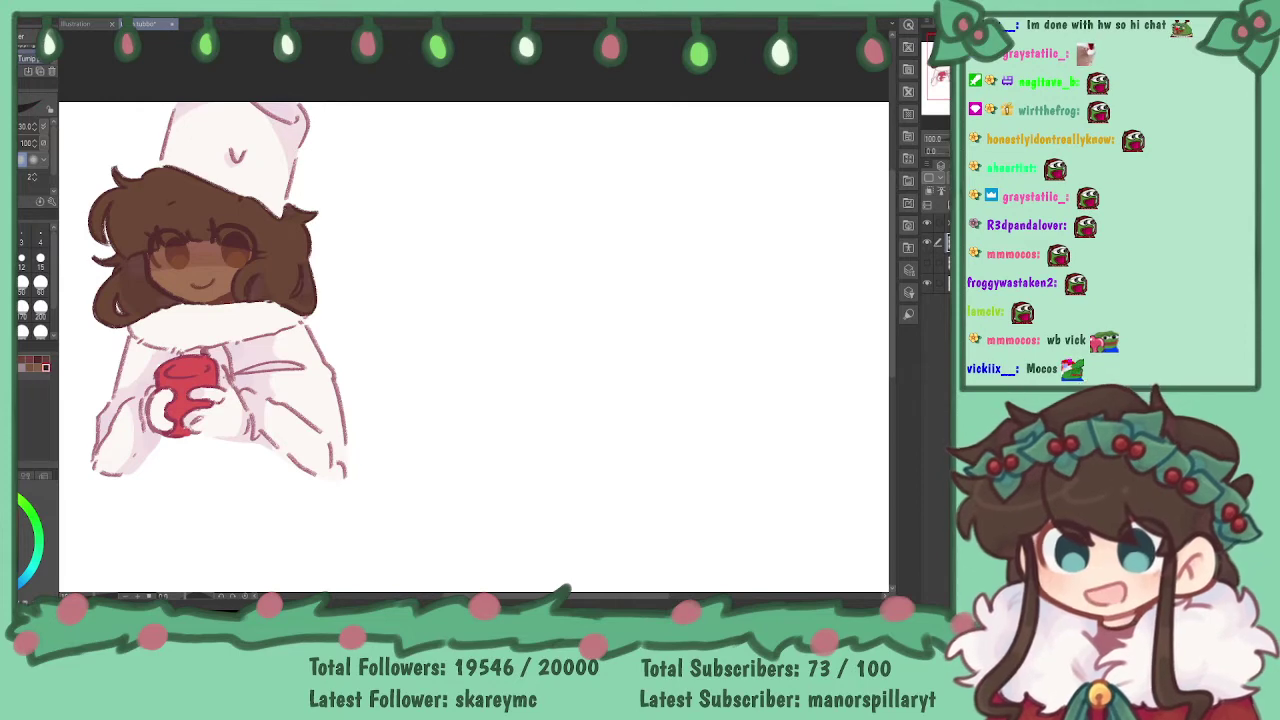
key(p)
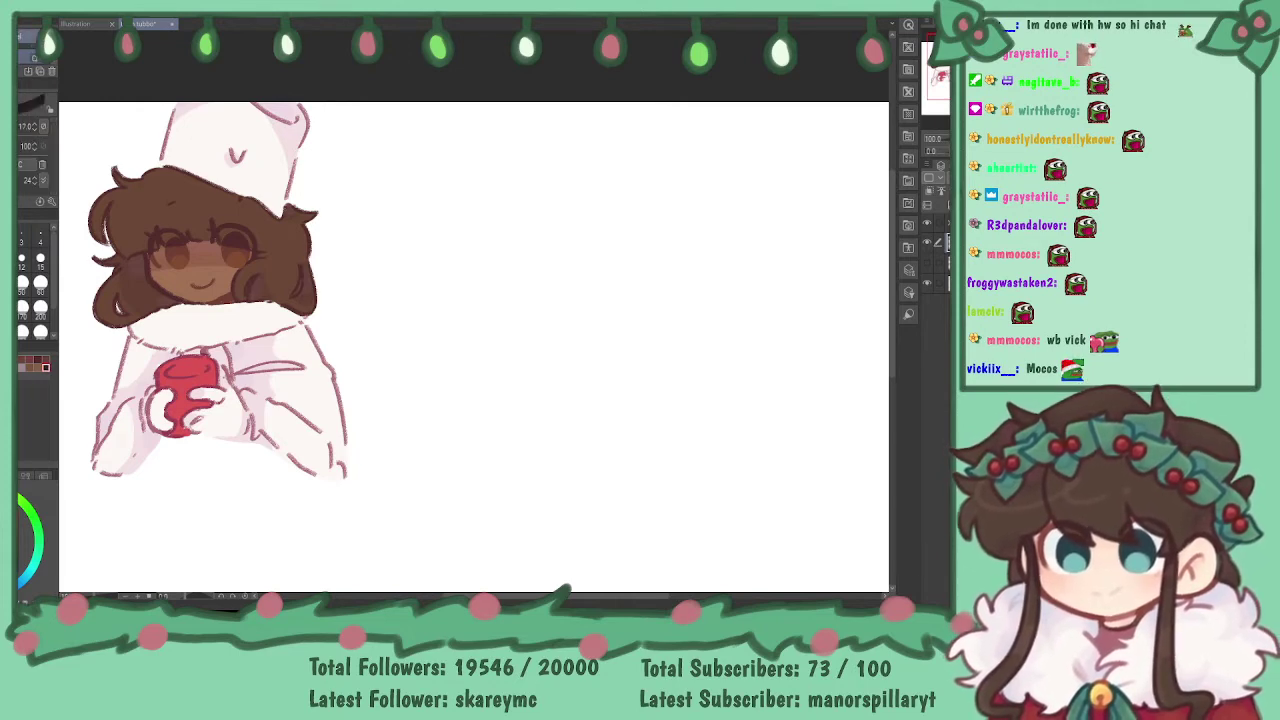
key(])
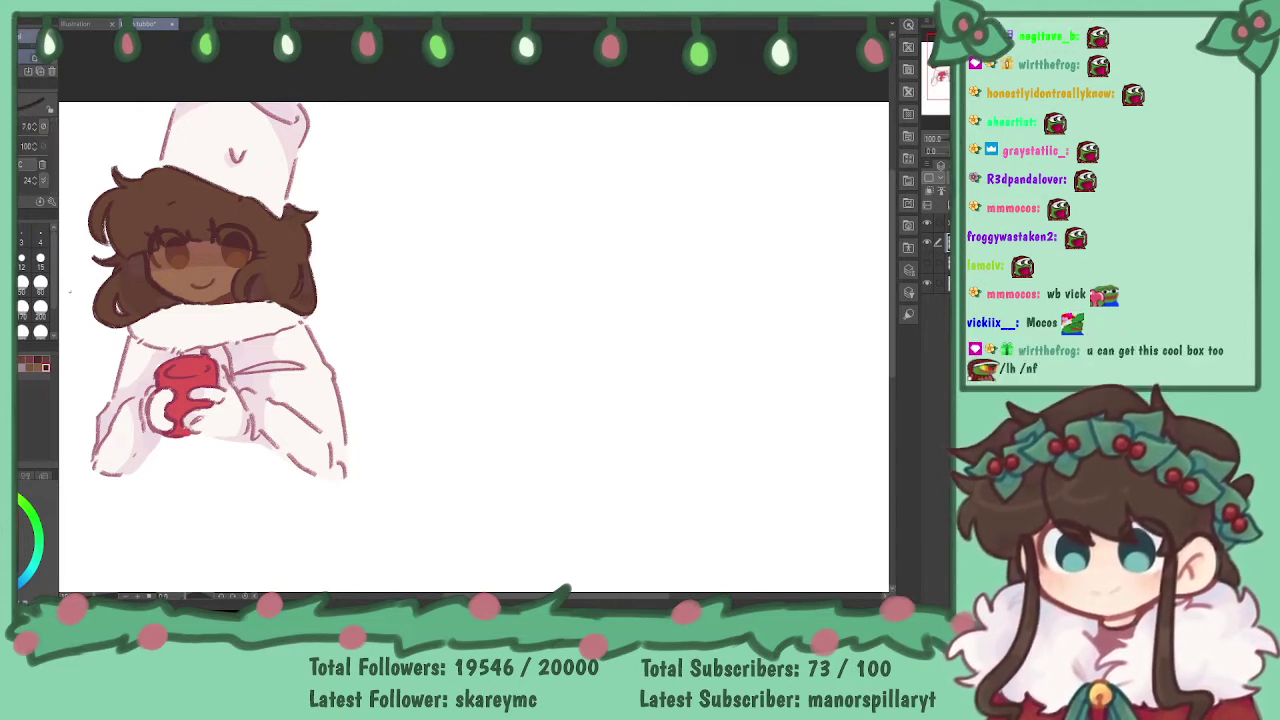
click(40, 258)
drag(796, 158, 726, 97)
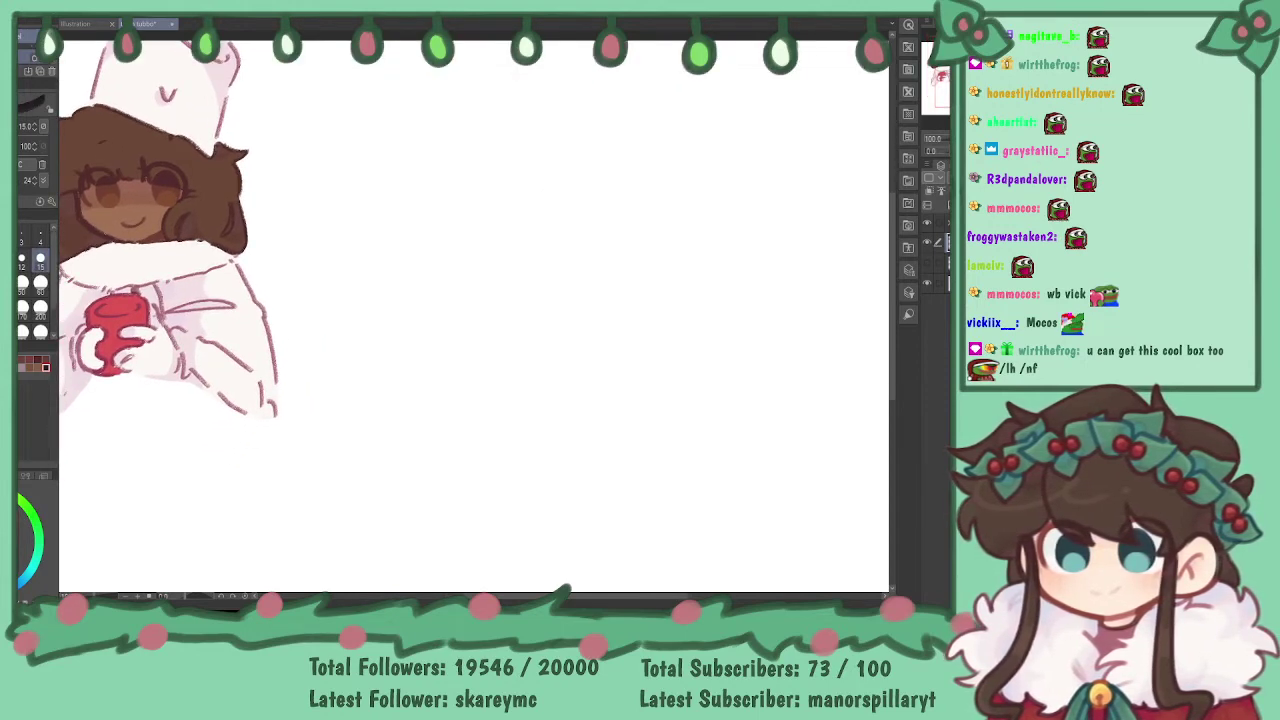
key(ctrl+minus)
drag(740, 150, 726, 135)
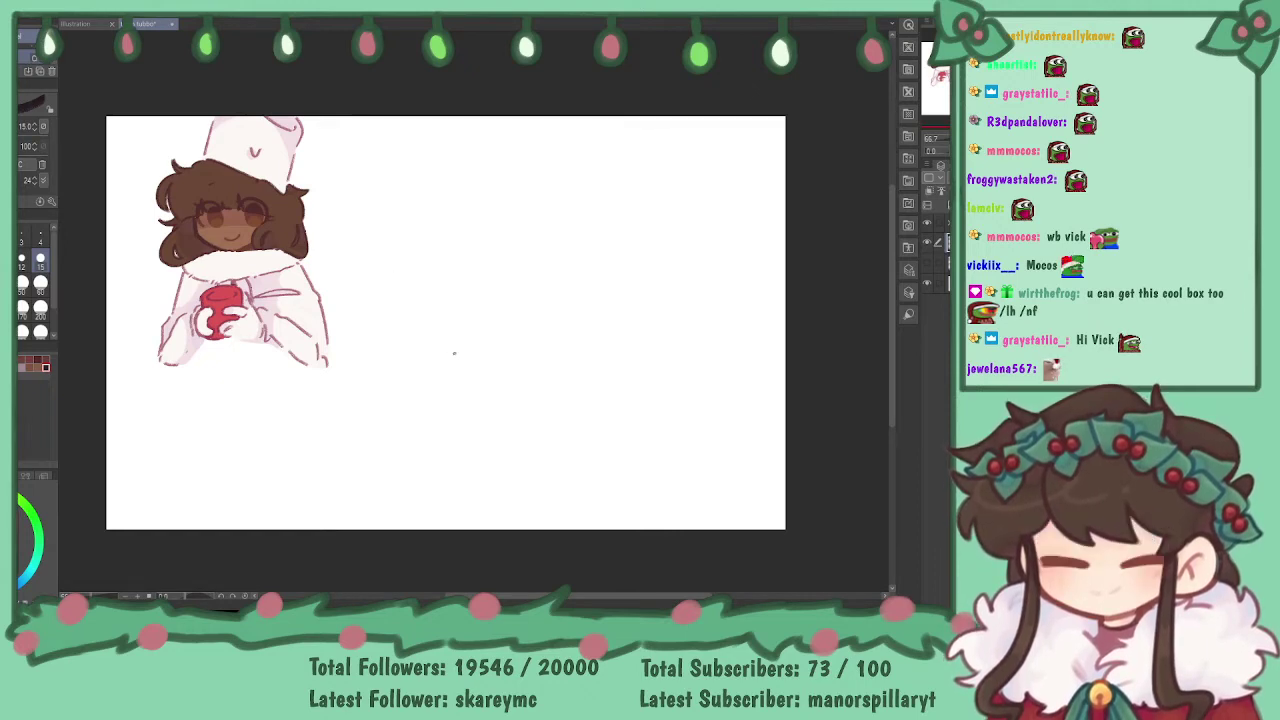
mouse_move(491, 274)
mouse_down()
mouse_move(450, 255)
mouse_move(389, 302)
mouse_move(414, 358)
mouse_up()
key(ctrl+z)
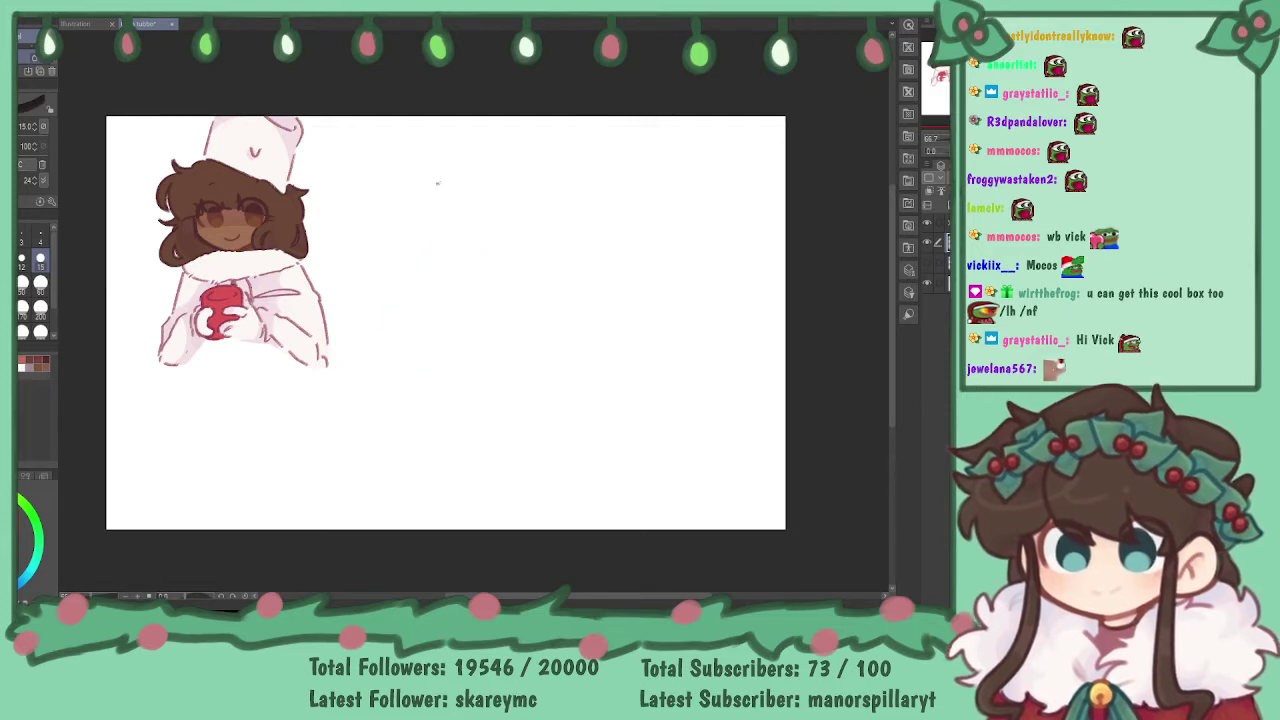
mouse_move(455, 150)
mouse_down()
mouse_move(431, 215)
mouse_move(478, 170)
mouse_up()
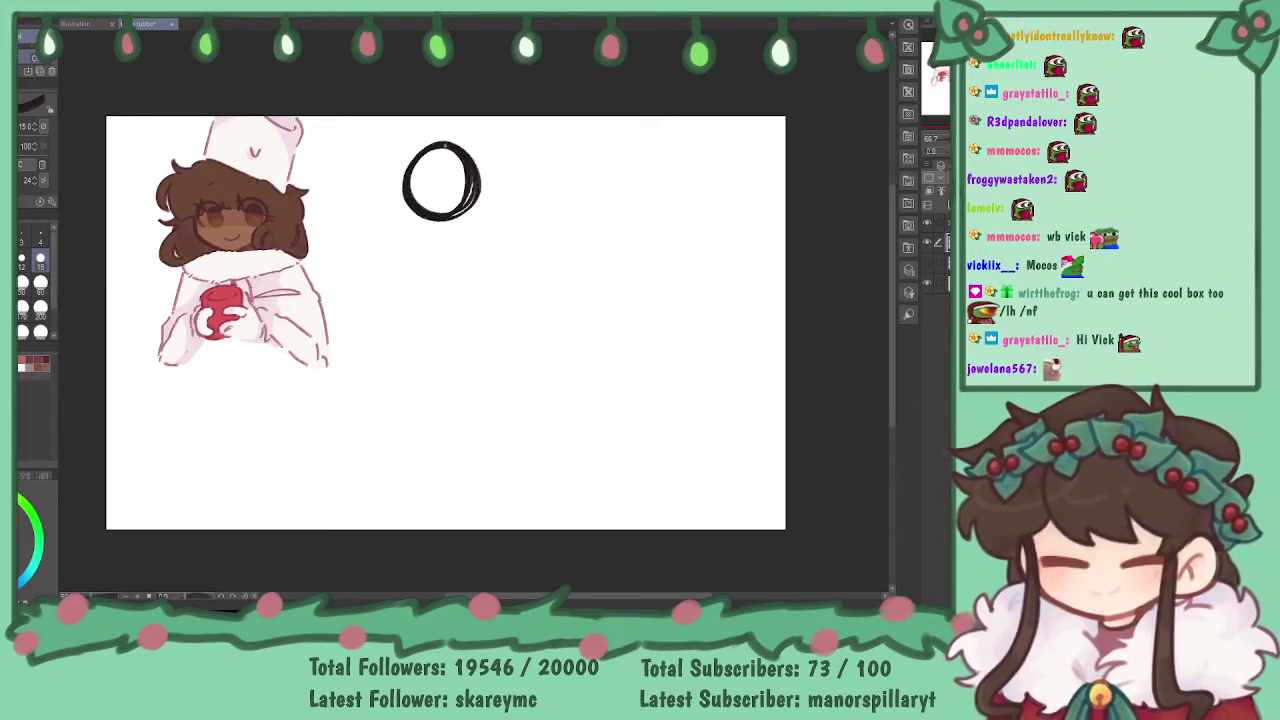
key(ctrl+z)
mouse_move(461, 184)
mouse_down()
mouse_move(441, 218)
mouse_move(413, 180)
mouse_move(479, 178)
mouse_move(451, 217)
mouse_move(429, 150)
mouse_move(478, 163)
mouse_move(447, 226)
mouse_up()
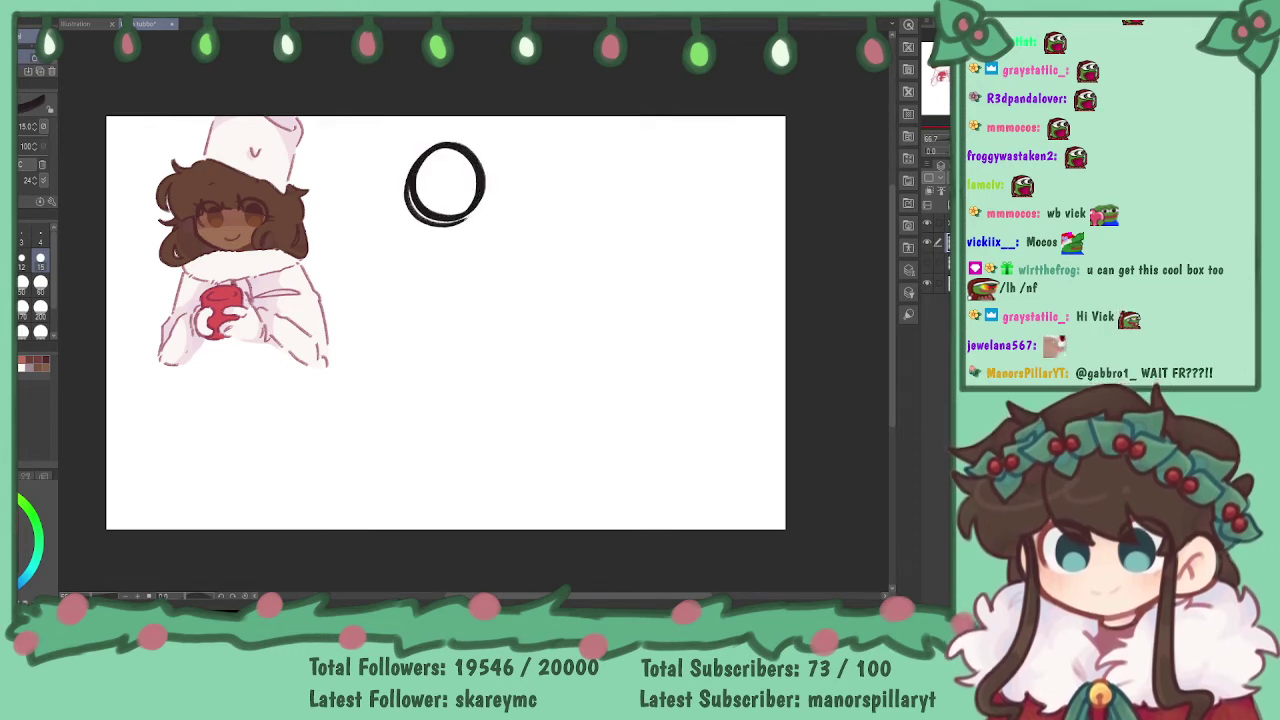
- Draw a vertical centre line and curved brow and eye guidelines across the head circle, and lower the sketch layer's opacity
drag(447, 150, 450, 124)
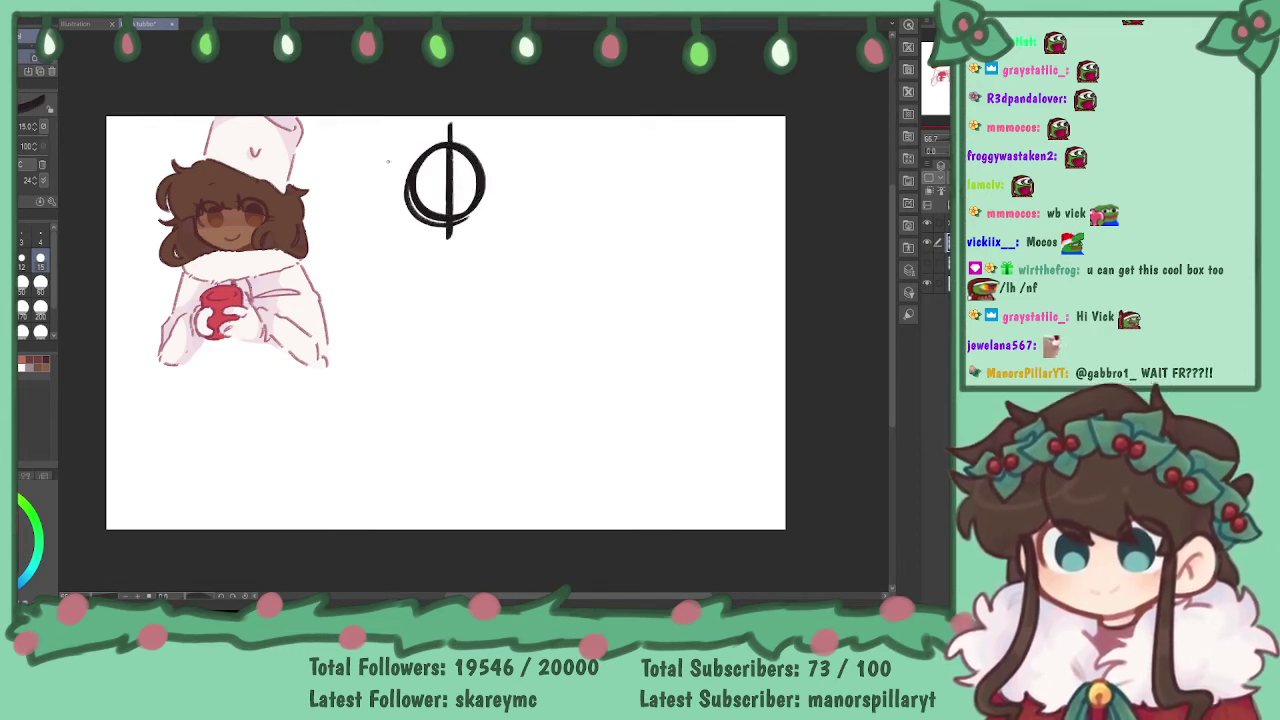
drag(386, 152, 513, 178)
mouse_move(380, 198)
mouse_down()
mouse_move(497, 207)
mouse_move(487, 192)
mouse_move(507, 195)
mouse_move(454, 185)
mouse_move(495, 199)
mouse_up()
key(ctrl+z)
key(ctrl+z)
key(ctrl+z)
drag(381, 199, 485, 198)
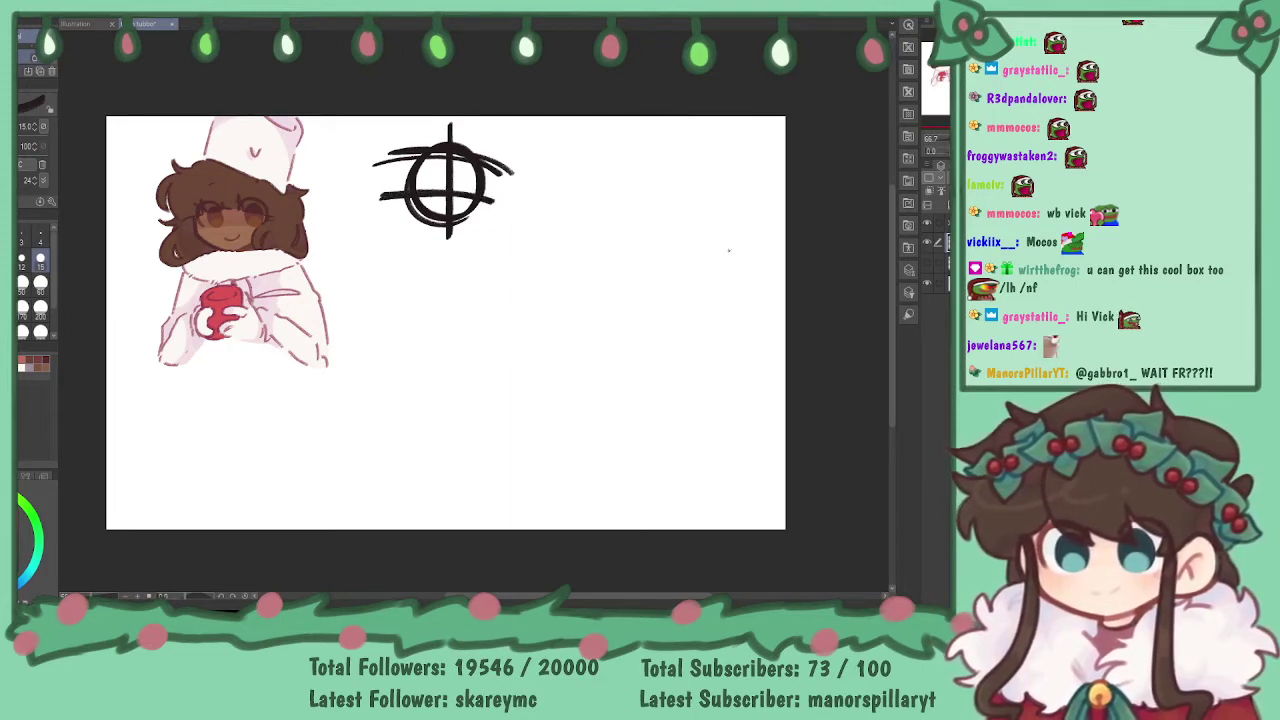
drag(972, 178, 957, 178)
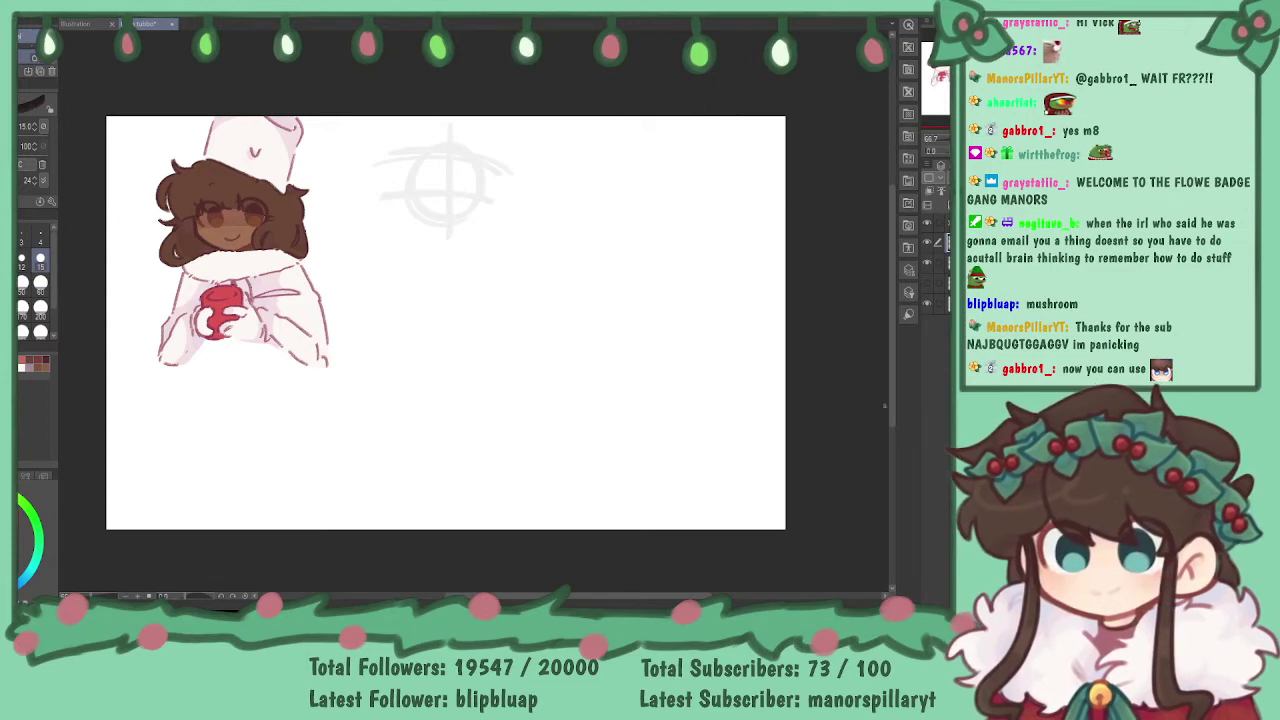
- Draw a black oval mask outline over the head circle with the pen at size 8, leaving a small dashed gap on its upper right edge
key(ctrl+plus)
drag(473, 311, 437, 376)
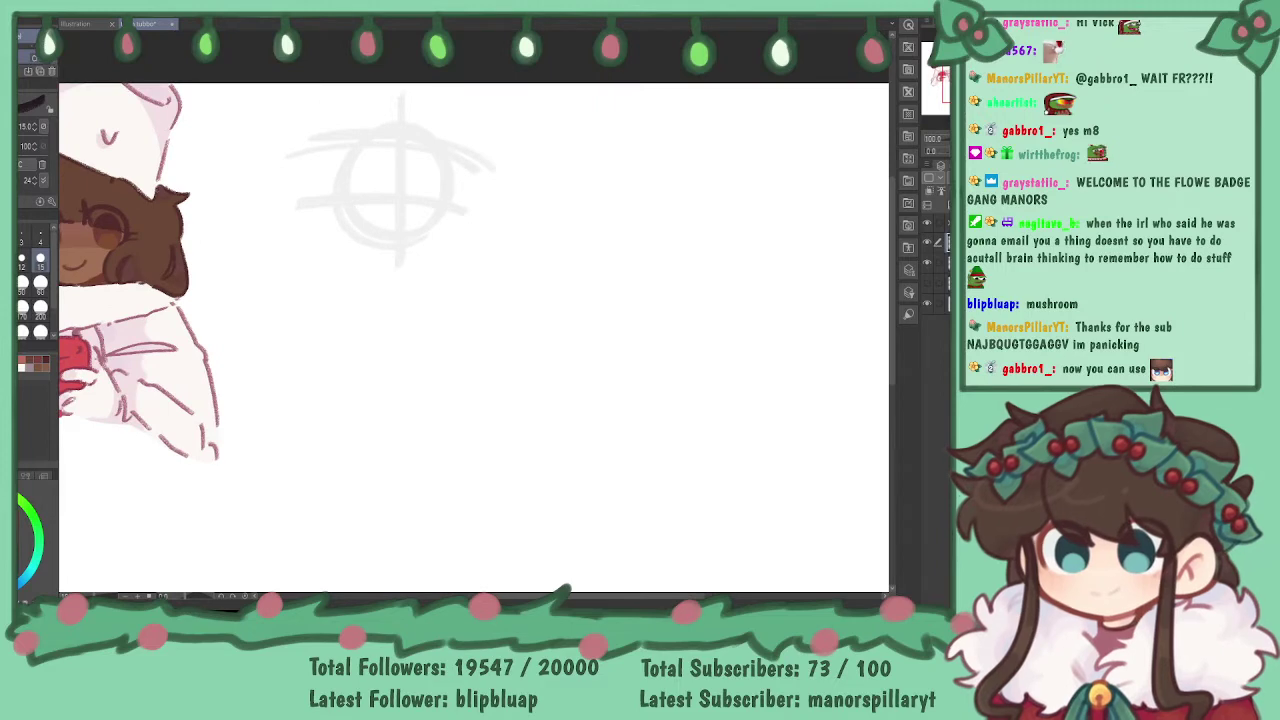
key(ctrl+plus)
drag(474, 300, 507, 390)
key(bracketleft)
key(bracketleft)
key(bracketleft)
key(bracketleft)
key(bracketleft)
key(ctrl+plus)
key(ctrl+plus)
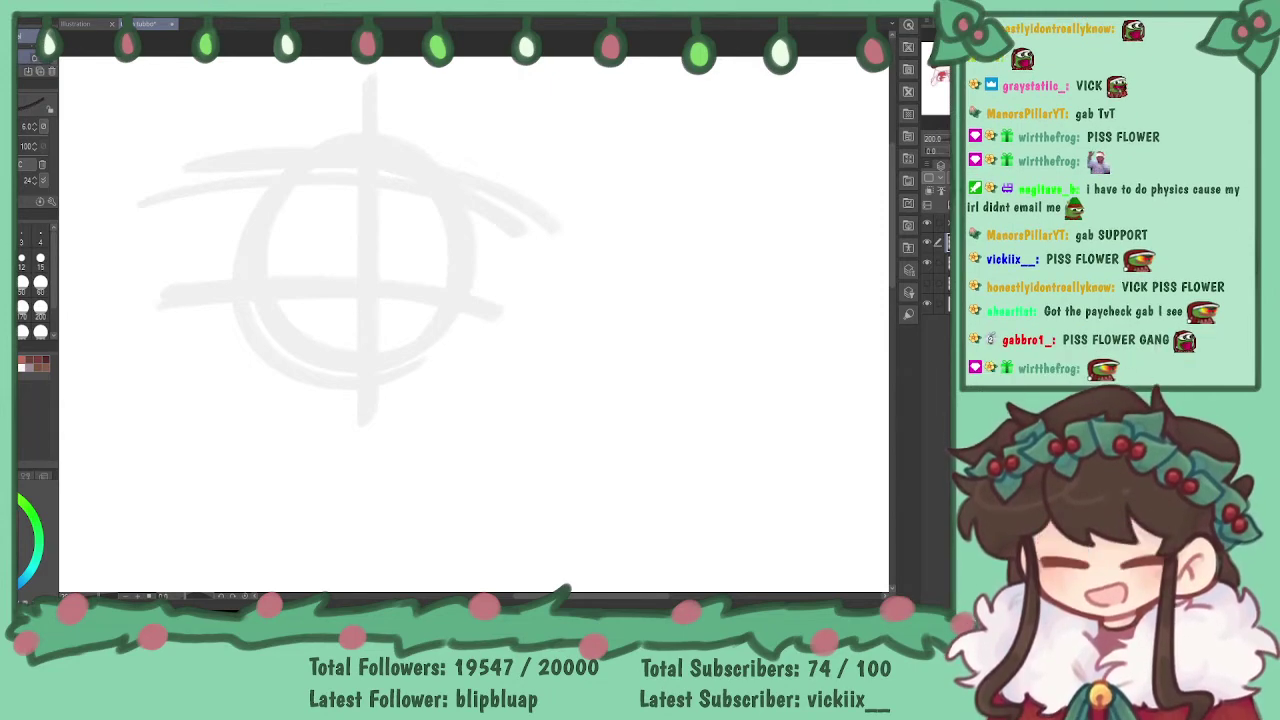
mouse_move(400, 290)
mouse_down()
mouse_move(501, 269)
mouse_move(406, 274)
mouse_up()
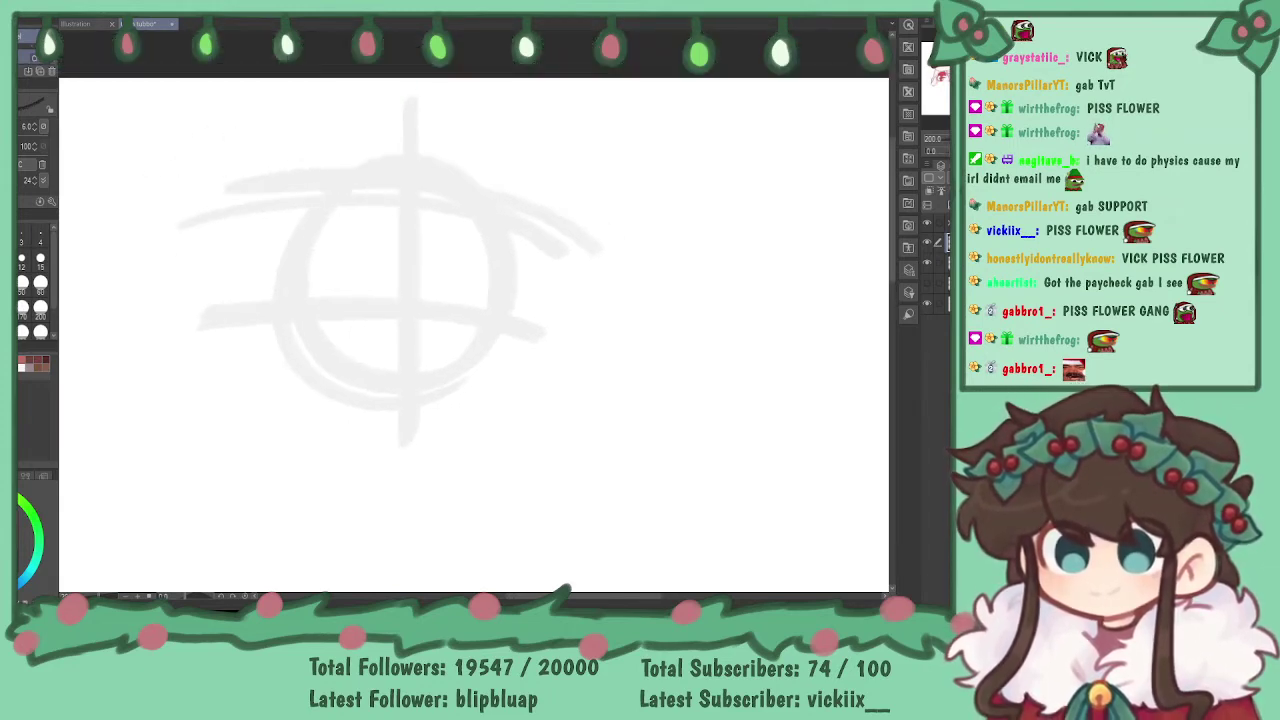
mouse_move(491, 232)
mouse_down()
mouse_move(305, 318)
mouse_move(509, 215)
mouse_up()
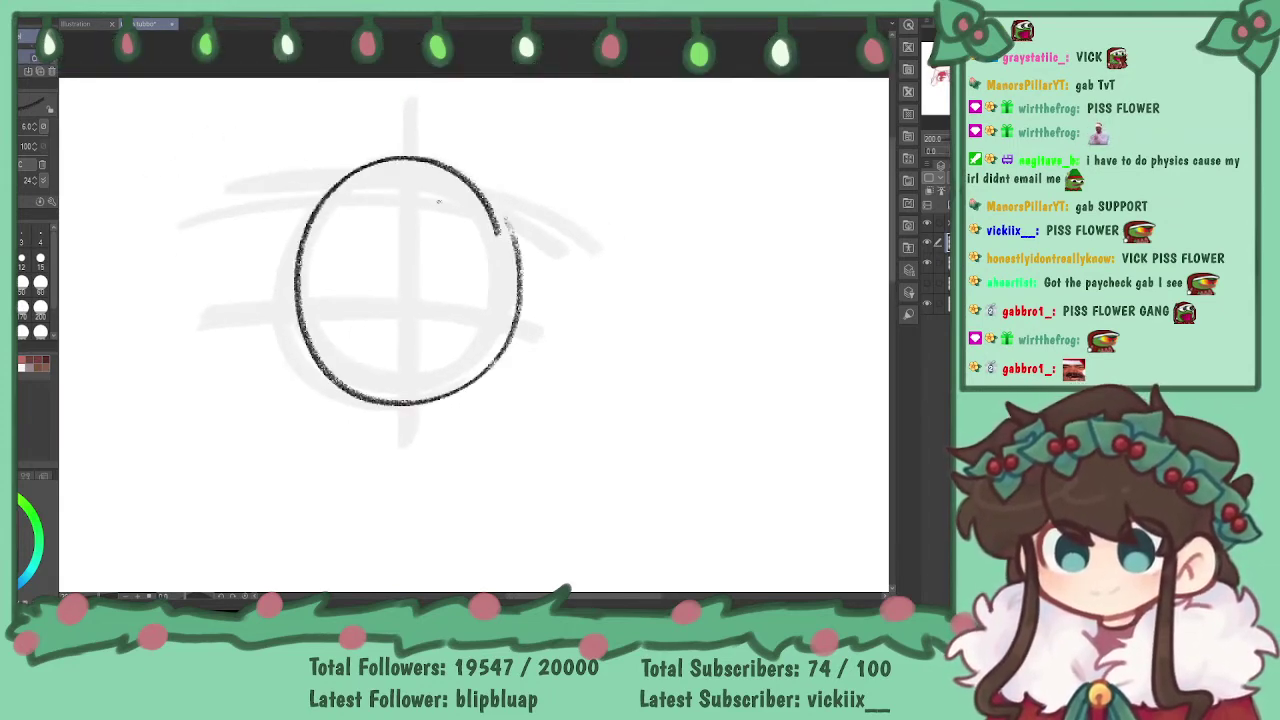
key(ctrl+z)
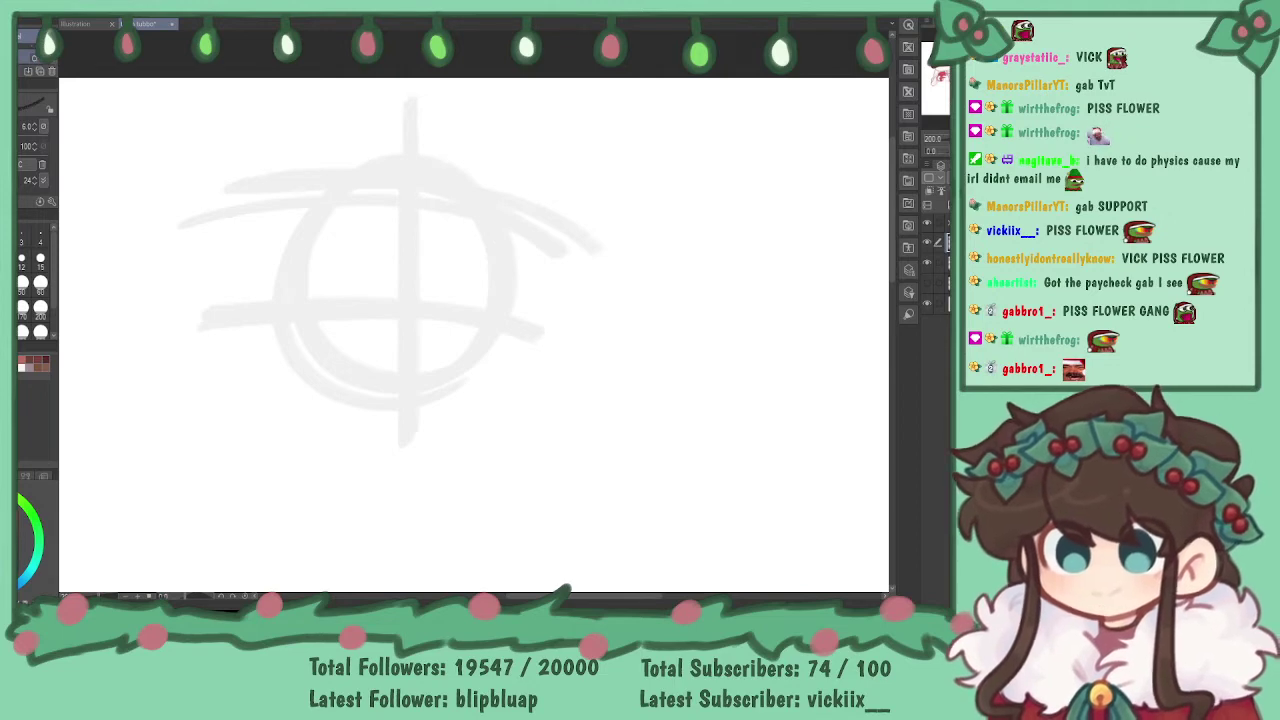
mouse_move(497, 215)
mouse_down()
mouse_move(423, 384)
mouse_move(519, 220)
mouse_up()
key(ctrl+z)
mouse_move(430, 205)
mouse_down()
mouse_move(366, 380)
mouse_move(468, 200)
mouse_move(512, 330)
mouse_move(485, 235)
mouse_move(508, 228)
mouse_move(509, 286)
mouse_move(498, 221)
mouse_move(354, 194)
mouse_move(500, 251)
mouse_move(500, 240)
mouse_move(302, 290)
mouse_move(509, 258)
mouse_up()
key(ctrl+z)
key(ctrl+z)
key(ctrl+z)
key(ctrl+z)
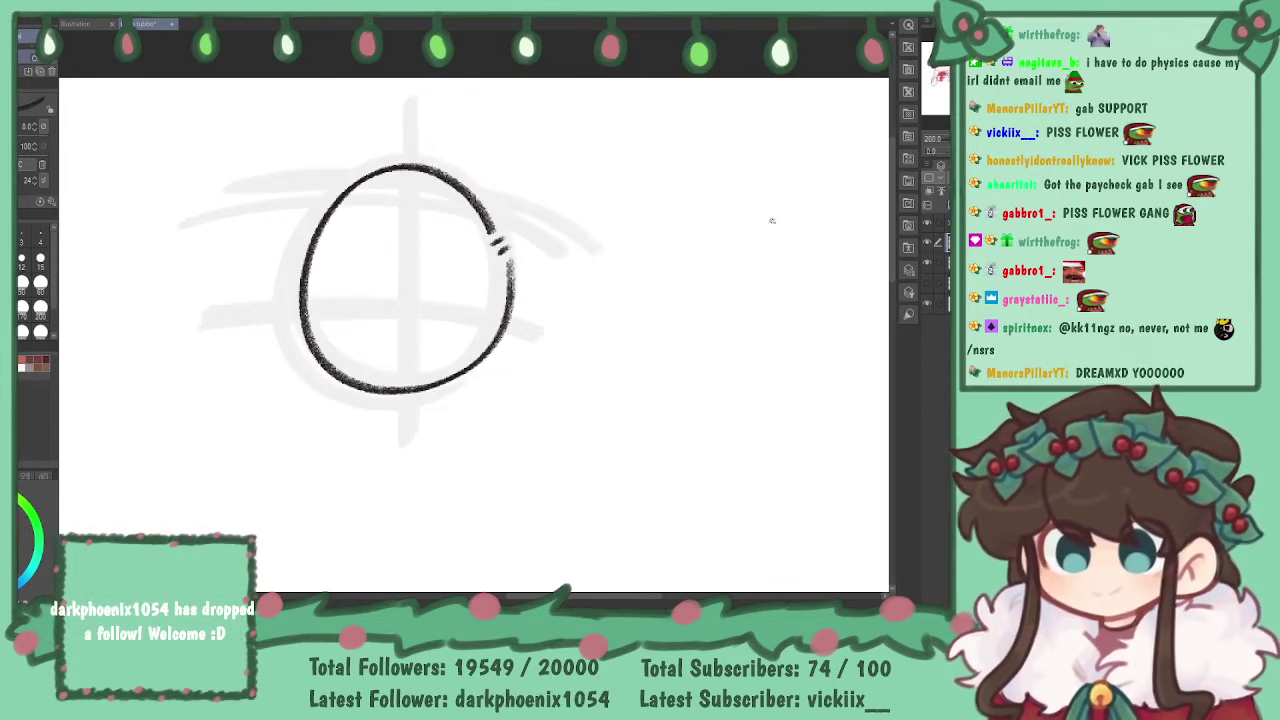
- Draw two crossing diagonal lines over the mask, forming an X from edge to edge
key(ctrl+minus)
key(ctrl+plus)
key(ctrl+plus)
key(ctrl+plus)
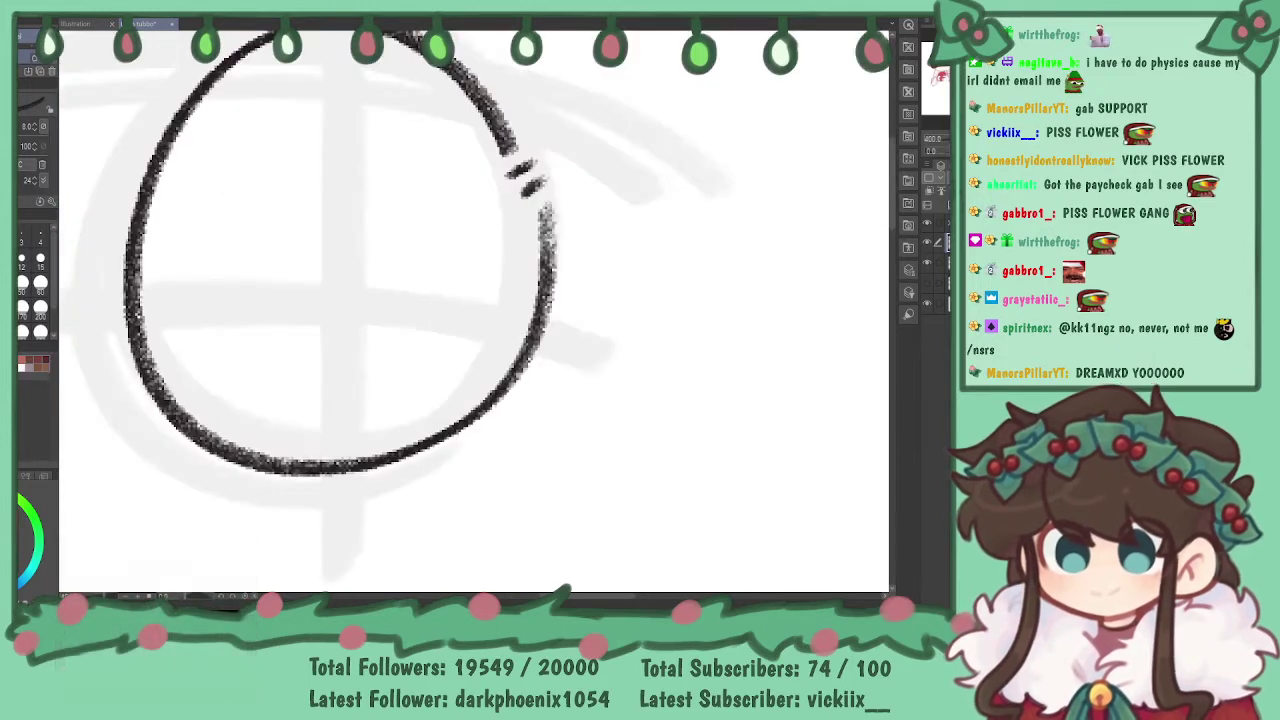
mouse_move(192, 121)
mouse_down()
mouse_move(268, 201)
mouse_move(383, 245)
mouse_move(476, 354)
mouse_move(535, 372)
mouse_up()
key(ctrl+z)
mouse_move(188, 110)
mouse_down()
mouse_move(220, 185)
mouse_move(252, 186)
mouse_move(286, 214)
mouse_move(320, 282)
mouse_move(360, 273)
mouse_move(522, 356)
mouse_up()
mouse_move(170, 383)
mouse_down()
mouse_move(238, 347)
mouse_move(338, 281)
mouse_move(410, 210)
mouse_up()
key(ctrl+z)
mouse_move(157, 388)
mouse_down()
mouse_move(365, 248)
mouse_move(490, 134)
mouse_up()
key(ctrl+z)
key(ctrl+z)
mouse_move(208, 80)
mouse_down()
mouse_move(398, 270)
mouse_move(520, 352)
mouse_up()
mouse_move(138, 332)
mouse_down()
mouse_move(252, 298)
mouse_move(370, 238)
mouse_move(485, 128)
mouse_up()
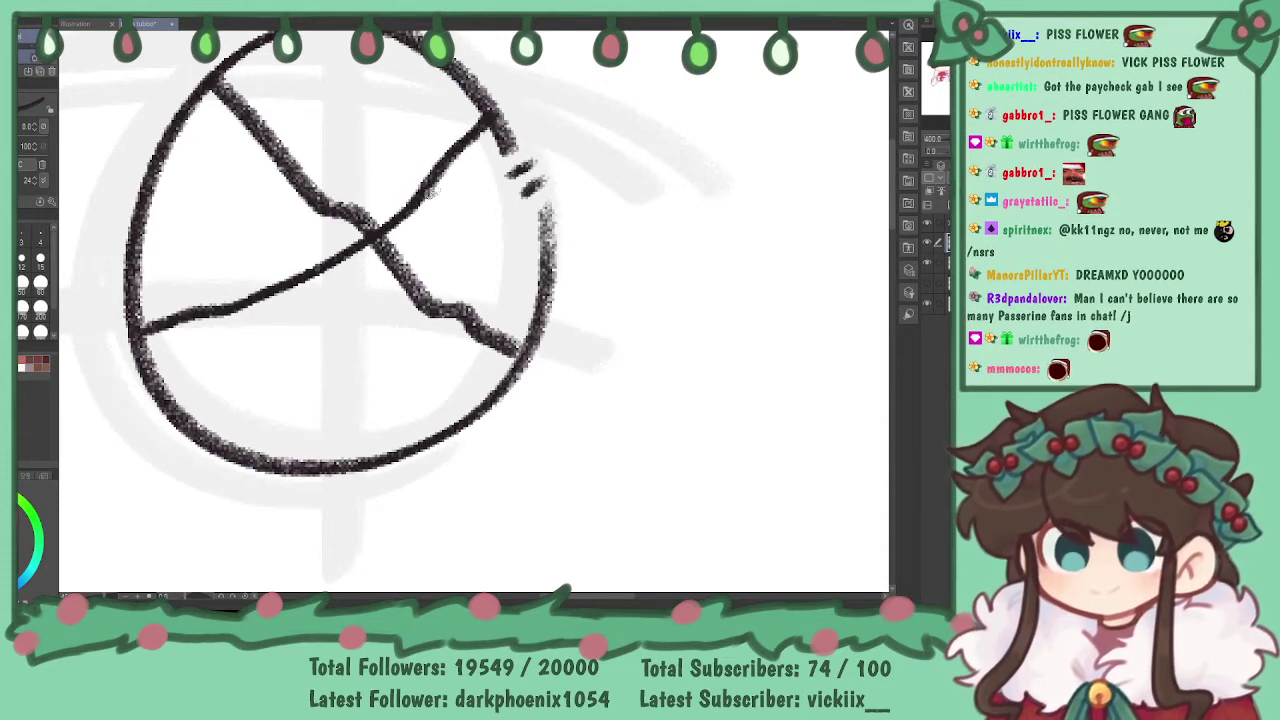
- Draw an open half-moon smiling mouth in the lower section of the mask, below the crossing lines
mouse_move(396, 338)
mouse_down()
mouse_move(253, 333)
mouse_move(236, 421)
mouse_move(343, 421)
mouse_move(425, 345)
mouse_up()
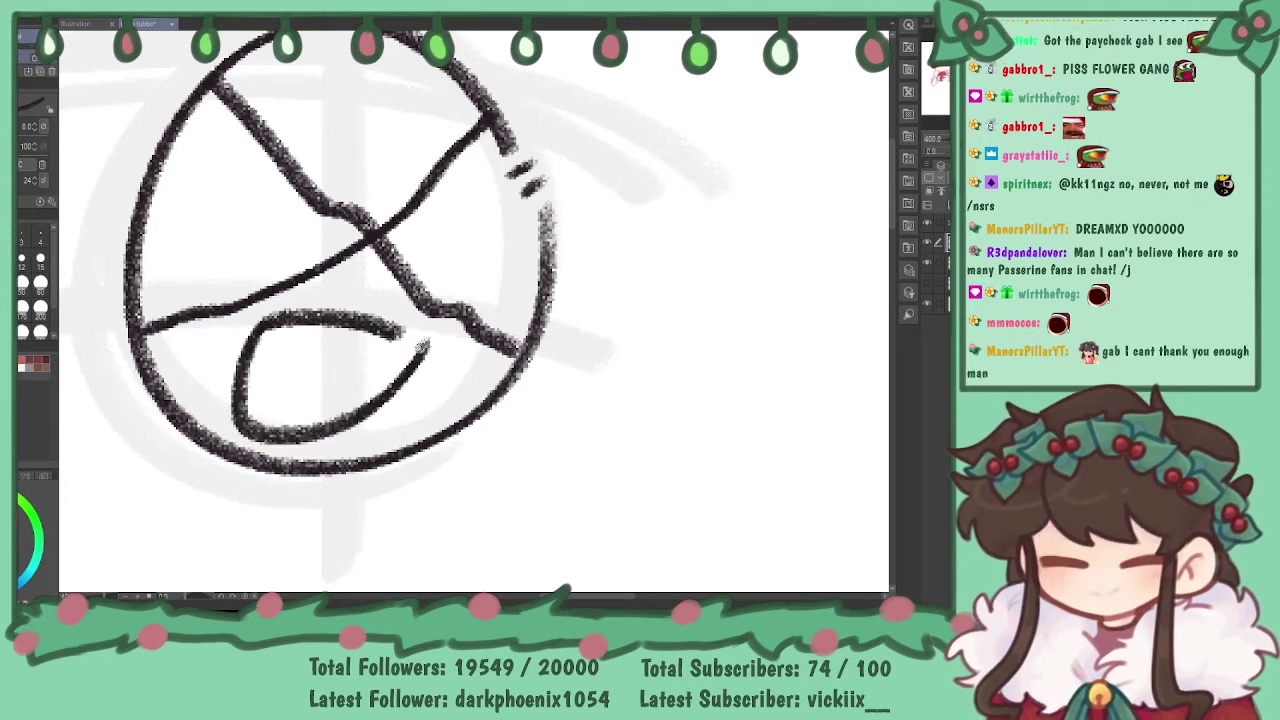
key(ctrl+z)
drag(262, 324, 440, 346)
key(ctrl+z)
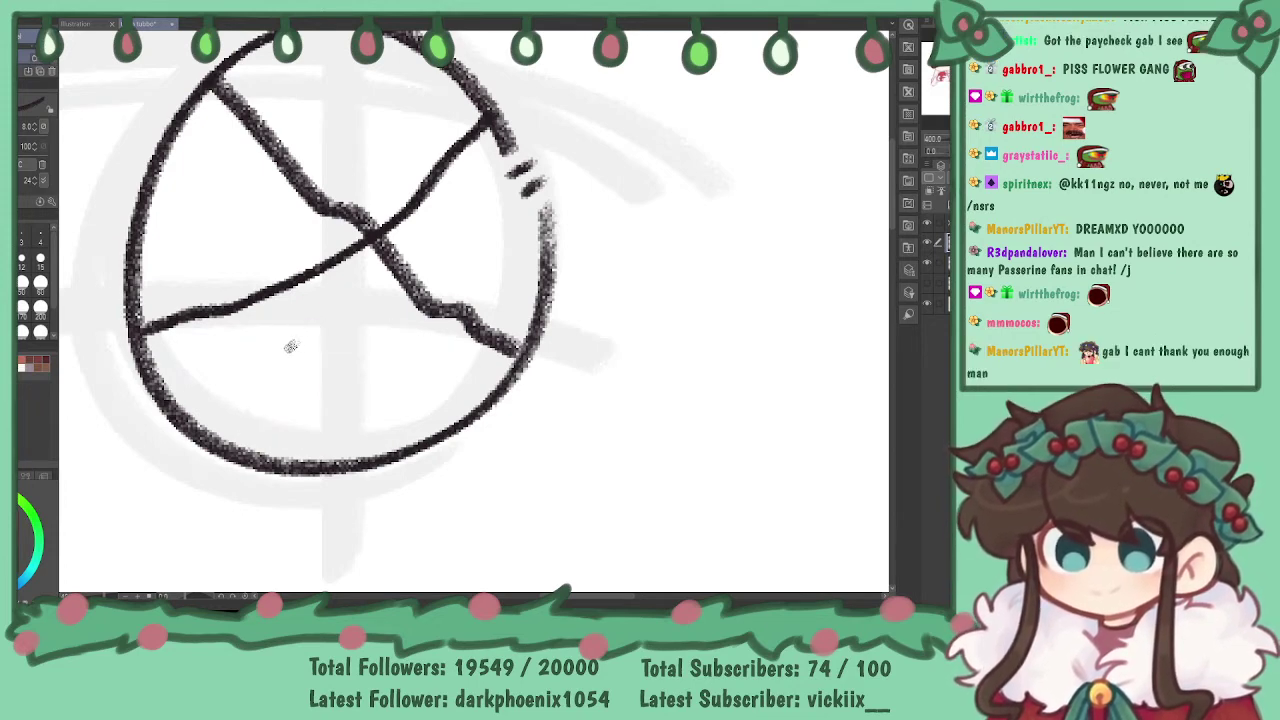
drag(251, 322, 440, 354)
mouse_move(242, 324)
mouse_down()
mouse_move(310, 427)
mouse_move(462, 354)
mouse_up()
key(ctrl+z)
mouse_move(246, 322)
mouse_down()
mouse_move(241, 395)
mouse_move(419, 400)
mouse_move(456, 356)
mouse_up()
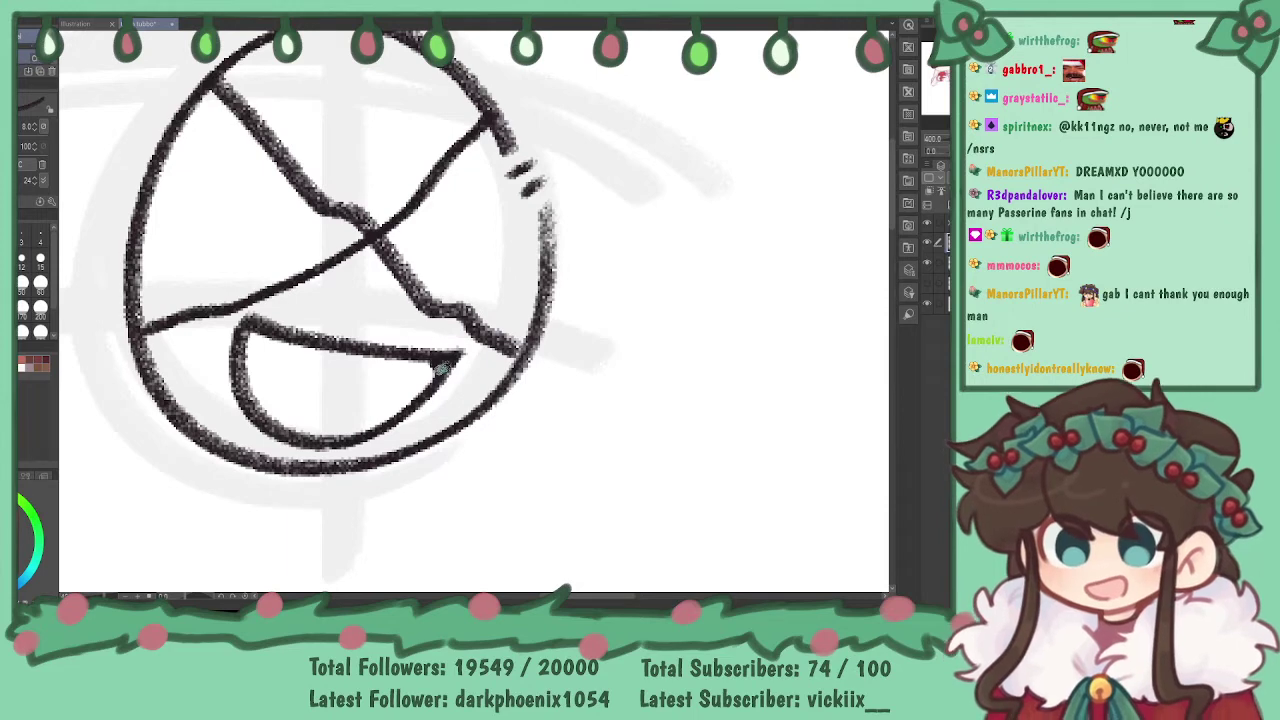
- Sketch a feathered wing extending from the left edge of the mask, with a curved feather line inside it
key(ctrl+minus)
key(ctrl+minus)
key(ctrl+minus)
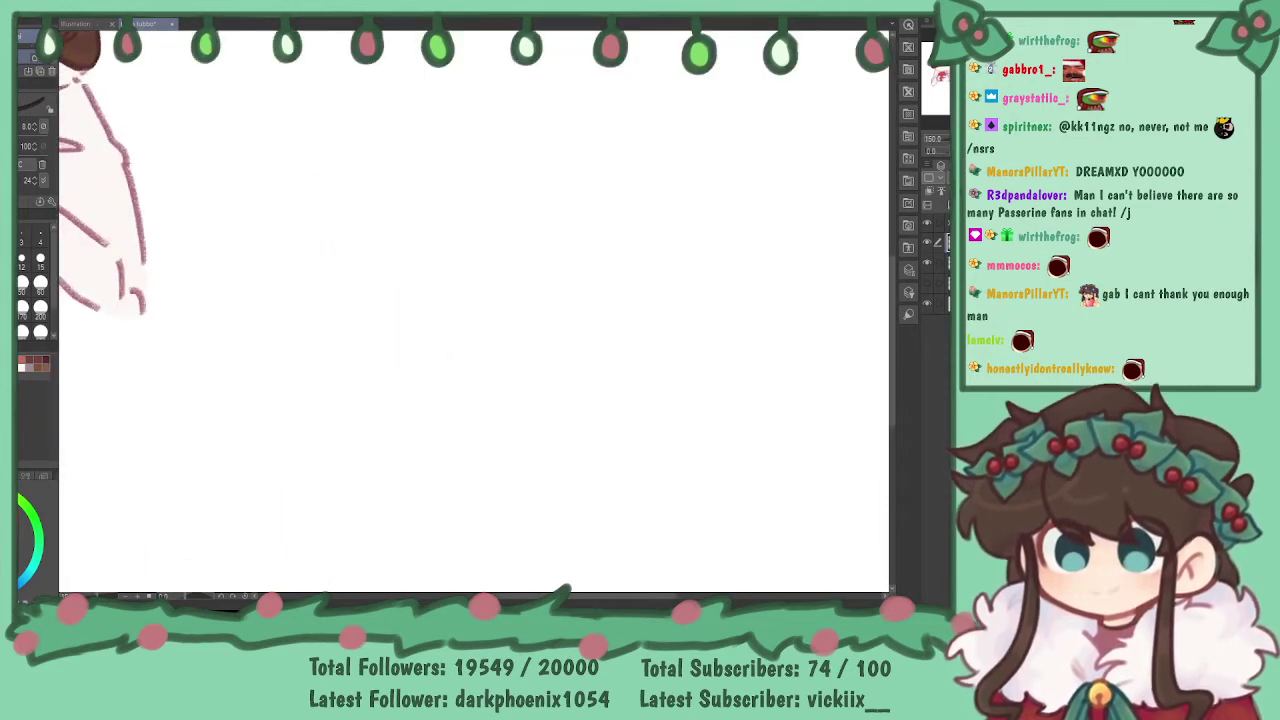
drag(430, 190, 540, 518)
scroll(468, 313, up, 2)
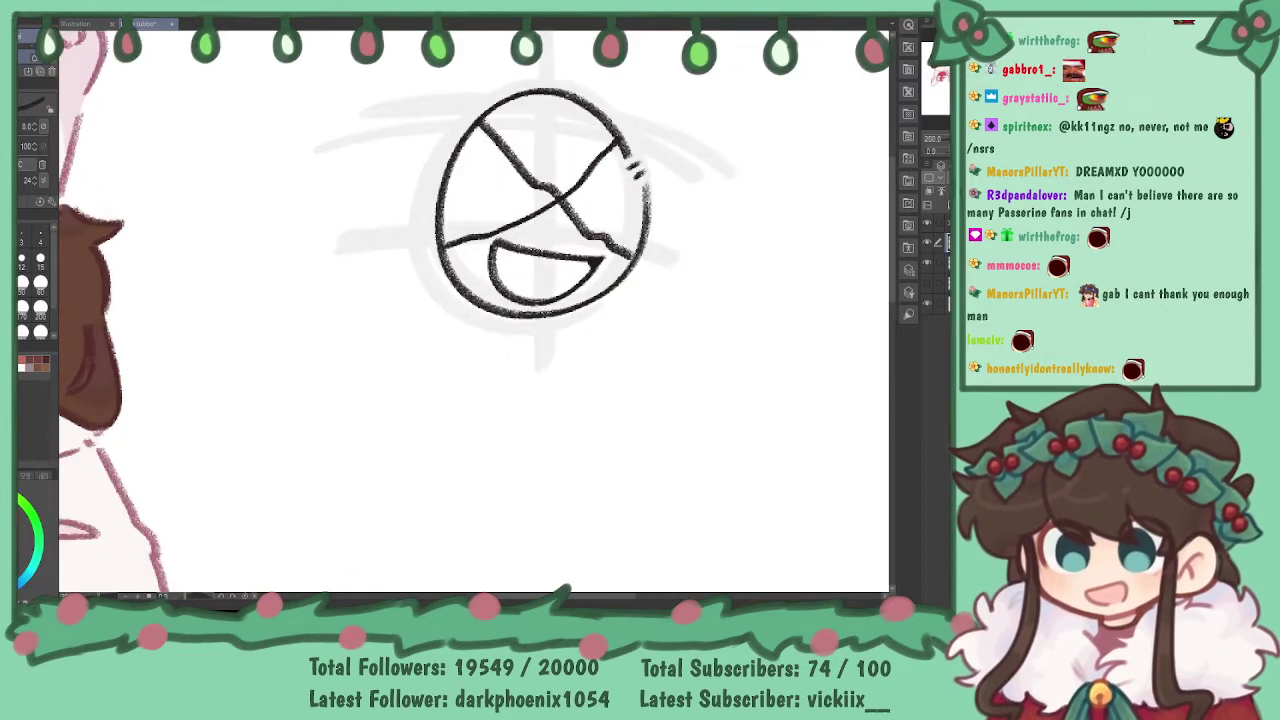
mouse_move(540, 300)
mouse_down()
mouse_move(530, 290)
mouse_move(468, 331)
mouse_up()
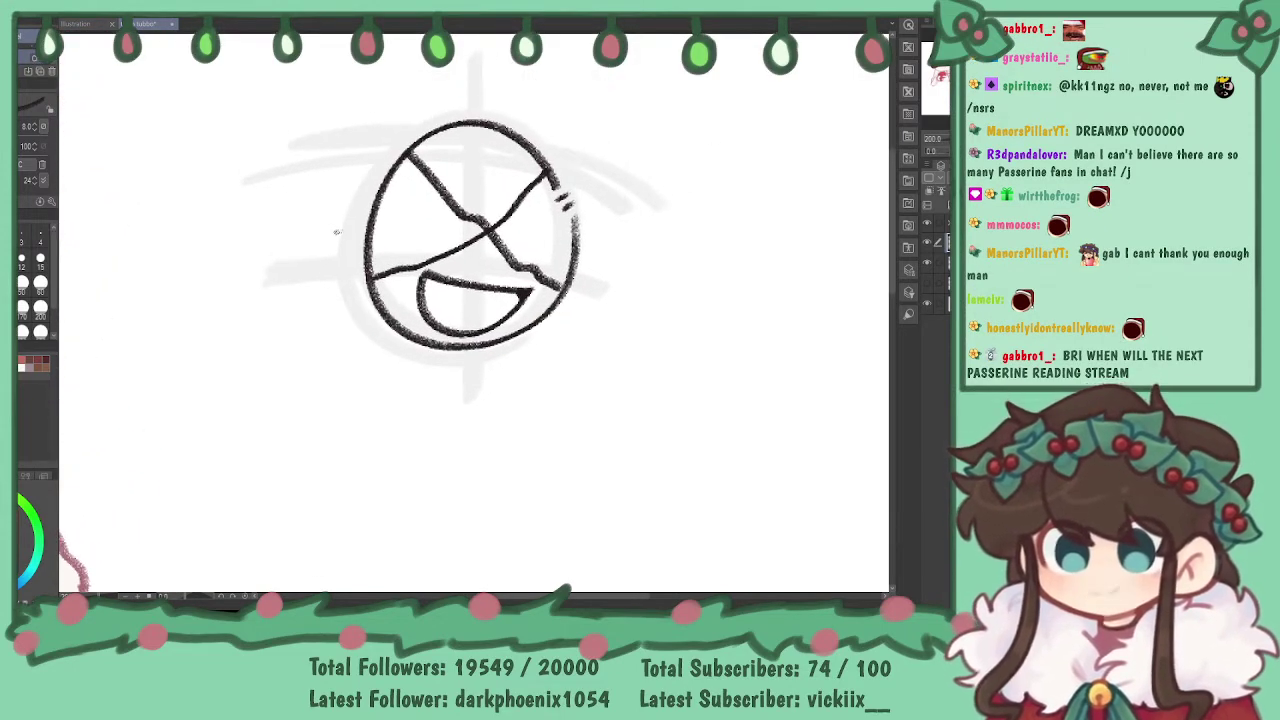
mouse_move(365, 234)
mouse_down()
mouse_move(279, 237)
mouse_move(297, 233)
mouse_move(235, 180)
mouse_up()
key(ctrl+z)
key(ctrl+z)
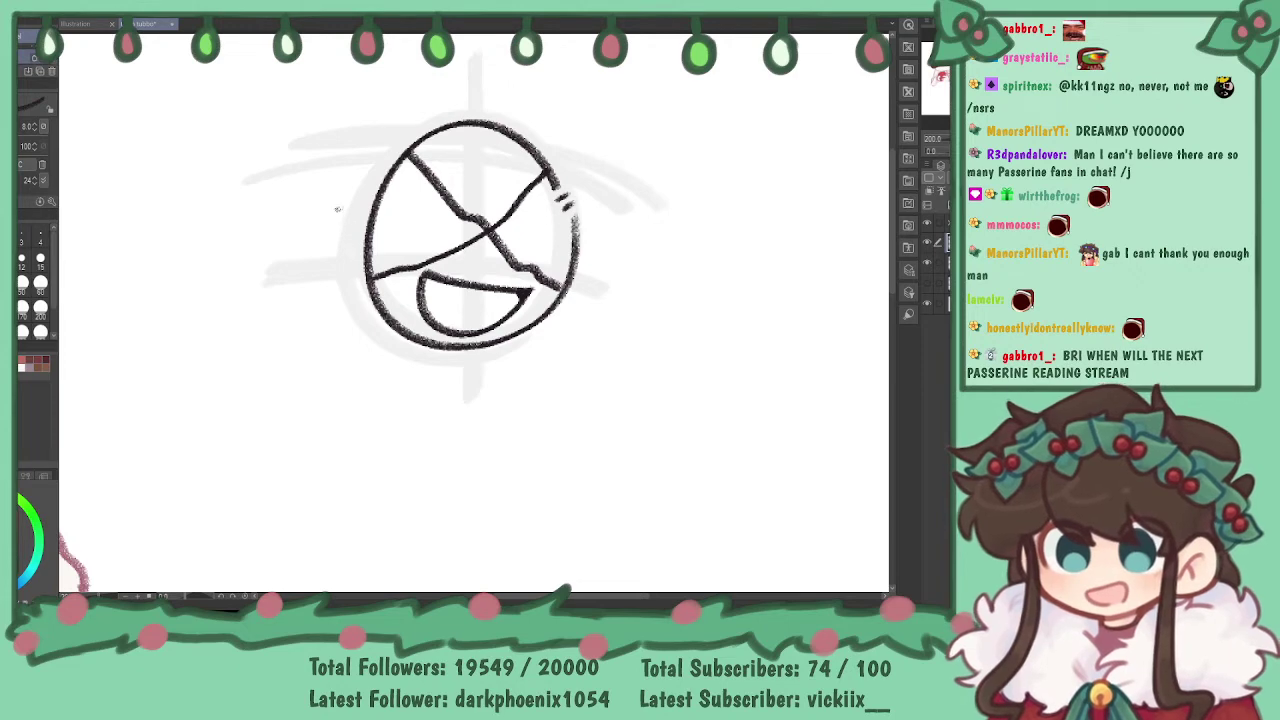
mouse_move(372, 209)
mouse_down()
mouse_move(326, 216)
mouse_move(340, 217)
mouse_move(285, 172)
mouse_move(215, 230)
mouse_move(236, 236)
mouse_move(250, 269)
mouse_move(345, 268)
mouse_up()
drag(256, 215, 310, 254)
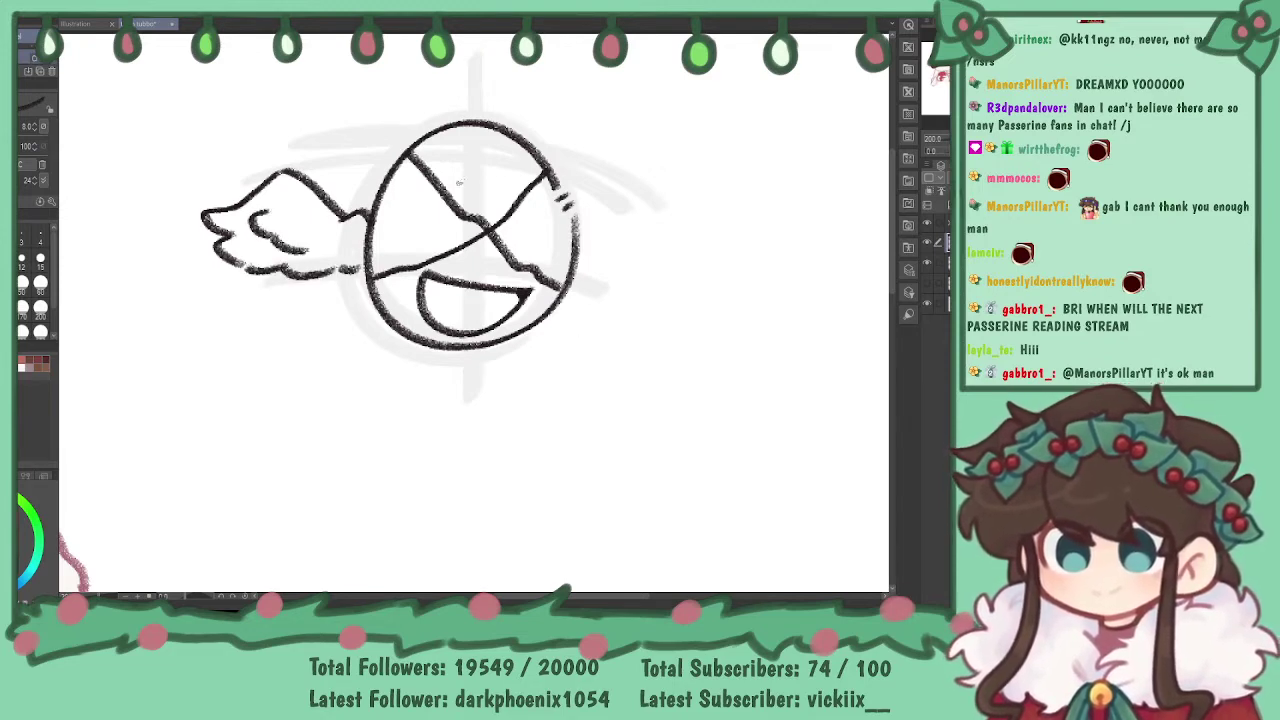
- Draw a few short tuft strokes on the wing's upper edge near the mask
mouse_move(322, 196)
mouse_down()
mouse_move(319, 152)
mouse_move(356, 183)
mouse_move(333, 188)
mouse_move(313, 142)
mouse_up()
key(ctrl+z)
key(ctrl+z)
key(ctrl+z)
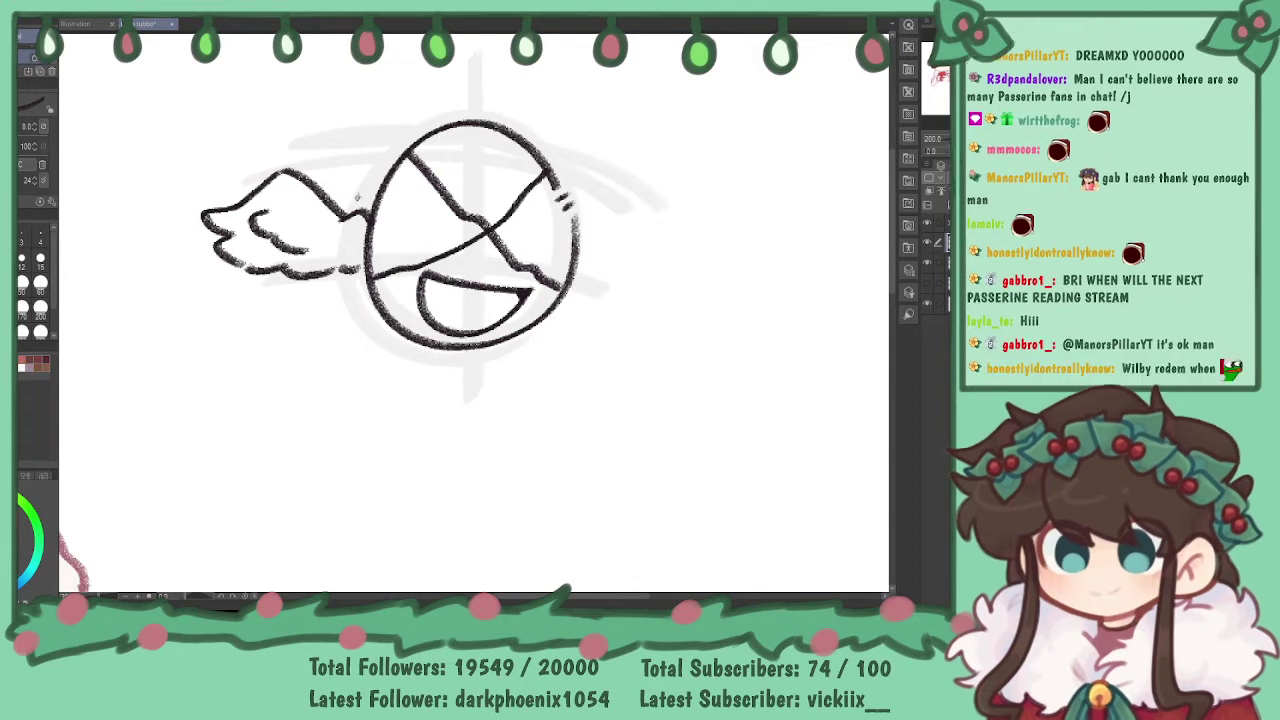
drag(314, 192, 306, 158)
- Draw the hair outline rising from the wing tufts to a pointed tuft above the mask's upper left
mouse_move(334, 192)
mouse_down()
mouse_move(320, 152)
mouse_move(349, 130)
mouse_move(398, 126)
mouse_up()
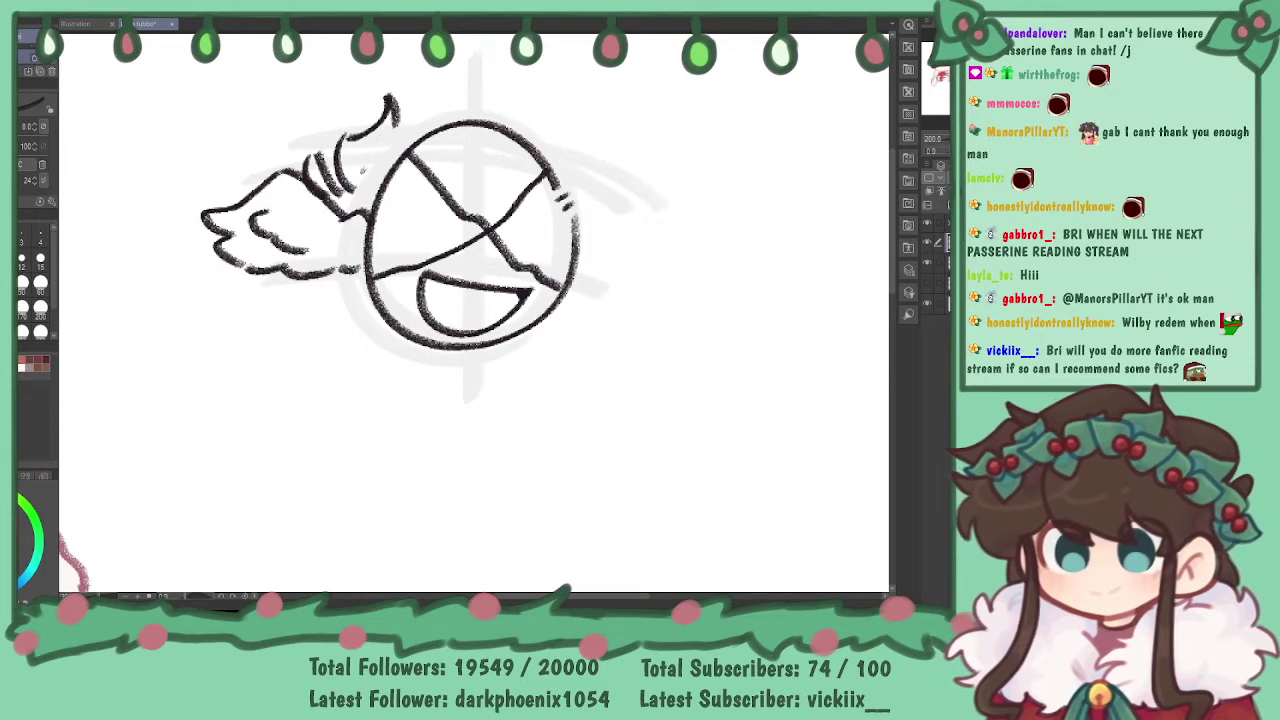
key(ctrl+z)
mouse_move(352, 140)
mouse_down()
mouse_move(402, 77)
mouse_move(404, 121)
mouse_up()
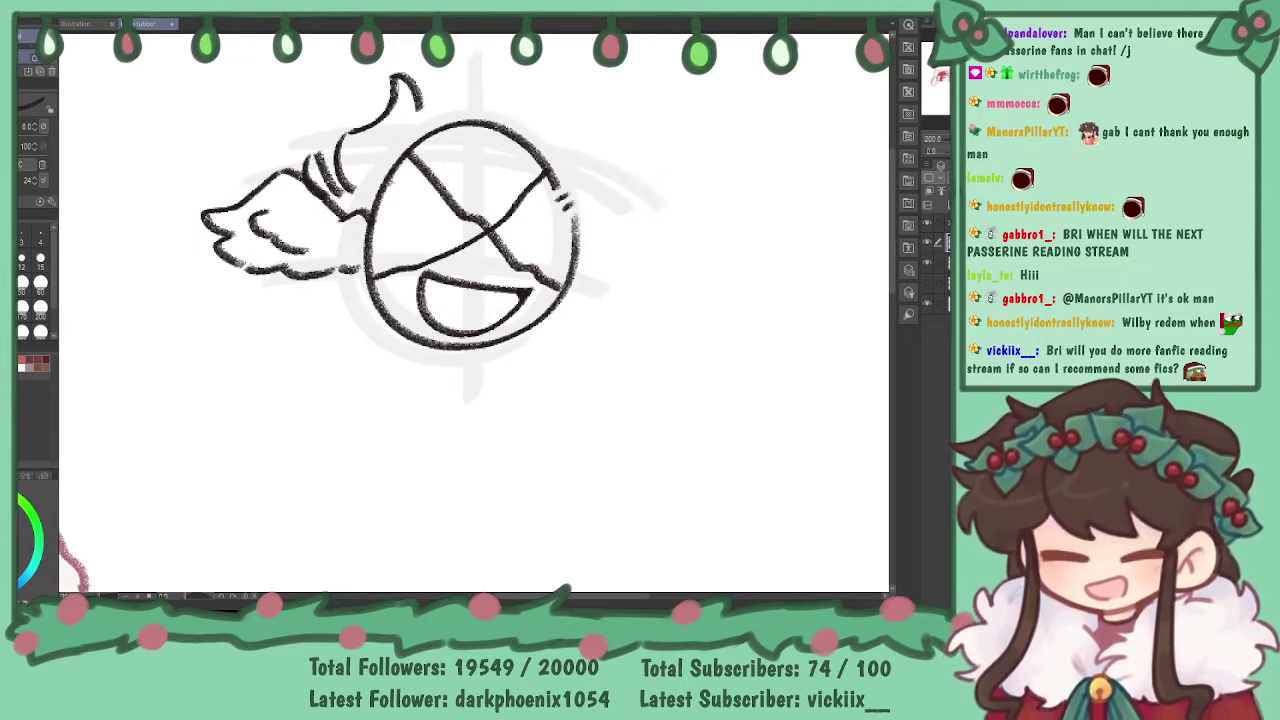
mouse_move(418, 104)
mouse_down()
mouse_move(450, 88)
mouse_move(535, 106)
mouse_up()
key(ctrl+z)
key(ctrl+z)
key(ctrl+z)
mouse_move(346, 192)
mouse_down()
mouse_move(336, 141)
mouse_move(383, 97)
mouse_up()
key(ctrl+z)
mouse_move(332, 148)
mouse_down()
mouse_move(379, 110)
mouse_move(382, 78)
mouse_move(419, 104)
mouse_move(420, 92)
mouse_move(608, 102)
mouse_move(553, 101)
mouse_move(589, 97)
mouse_move(576, 138)
mouse_move(595, 98)
mouse_move(568, 138)
mouse_up()
key(ctrl+z)
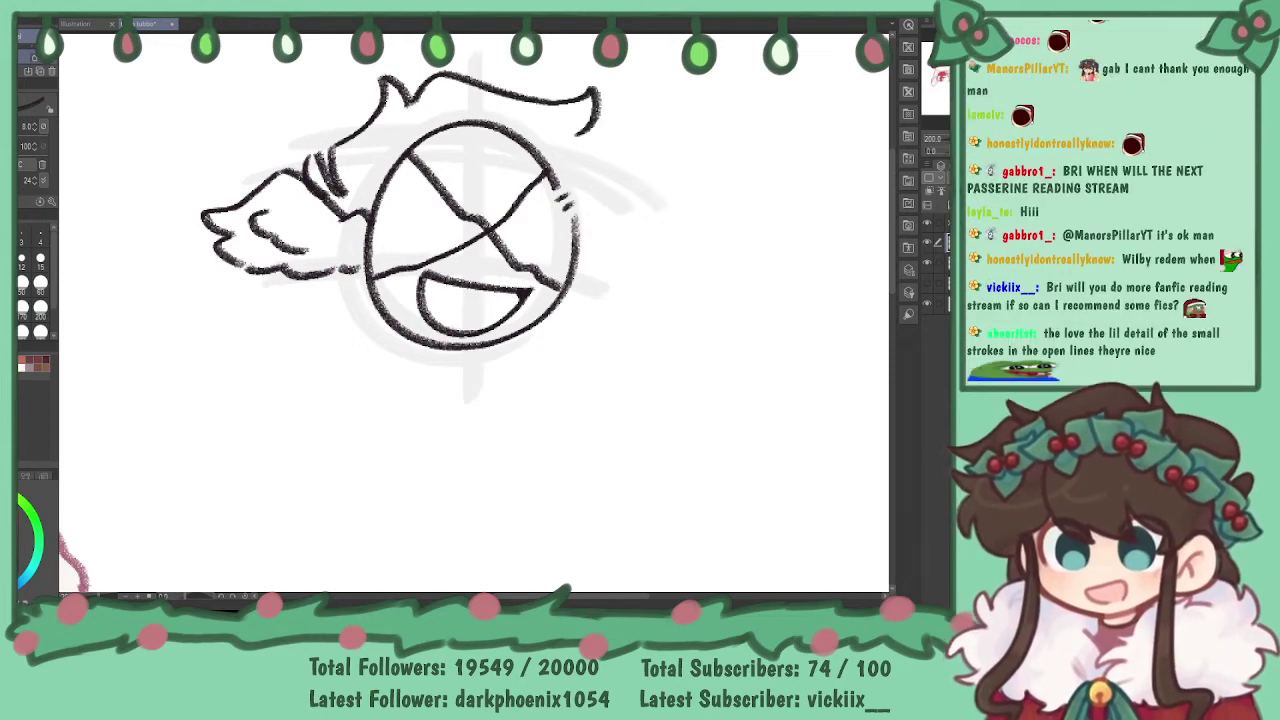
- Continue the hair outline across the top of the head and down the right side, ending in pointed locks
key(ctrl+z)
key(ctrl+z)
mouse_move(406, 102)
mouse_down()
mouse_move(466, 80)
mouse_move(528, 94)
mouse_move(566, 78)
mouse_move(558, 110)
mouse_move(614, 156)
mouse_move(656, 242)
mouse_move(602, 260)
mouse_up()
key(ctrl+z)
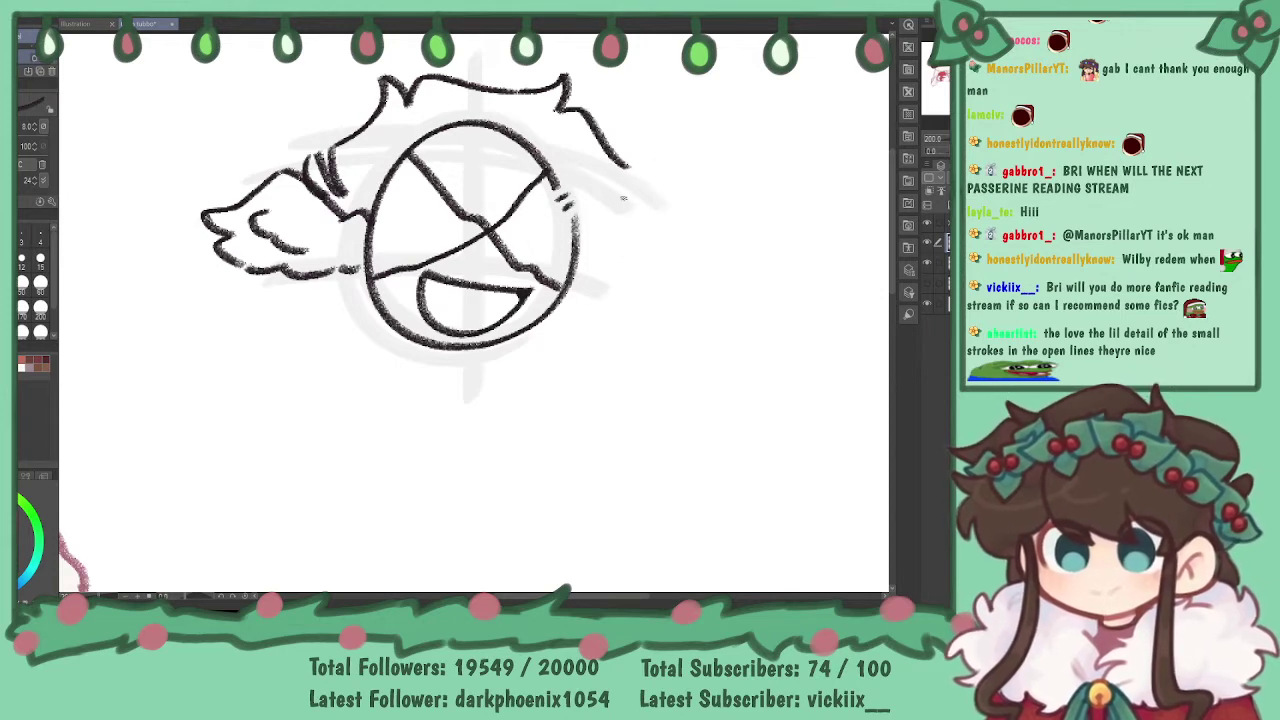
mouse_move(622, 162)
mouse_down()
mouse_move(613, 207)
mouse_move(636, 214)
mouse_move(632, 245)
mouse_move(586, 262)
mouse_up()
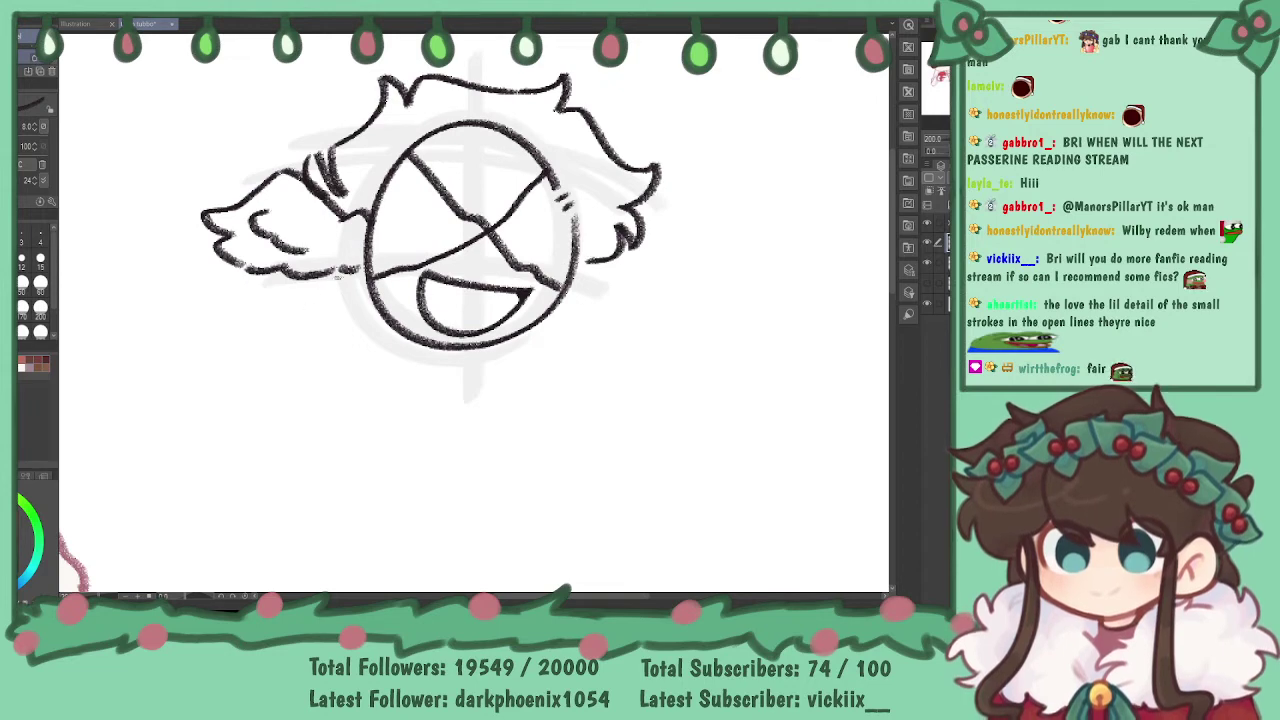
- Draw small floating circles and a dot around the outer end of the wing
mouse_move(190, 230)
mouse_down()
mouse_move(162, 236)
mouse_move(194, 234)
mouse_up()
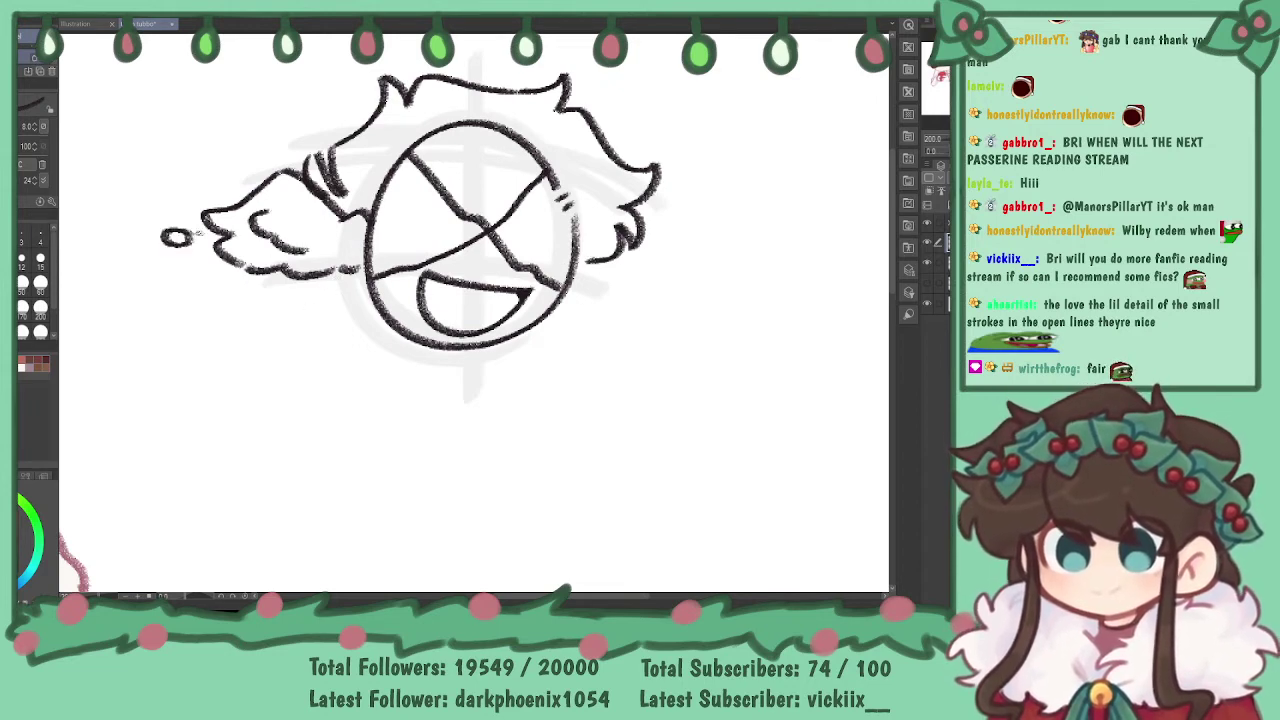
drag(235, 134, 236, 133)
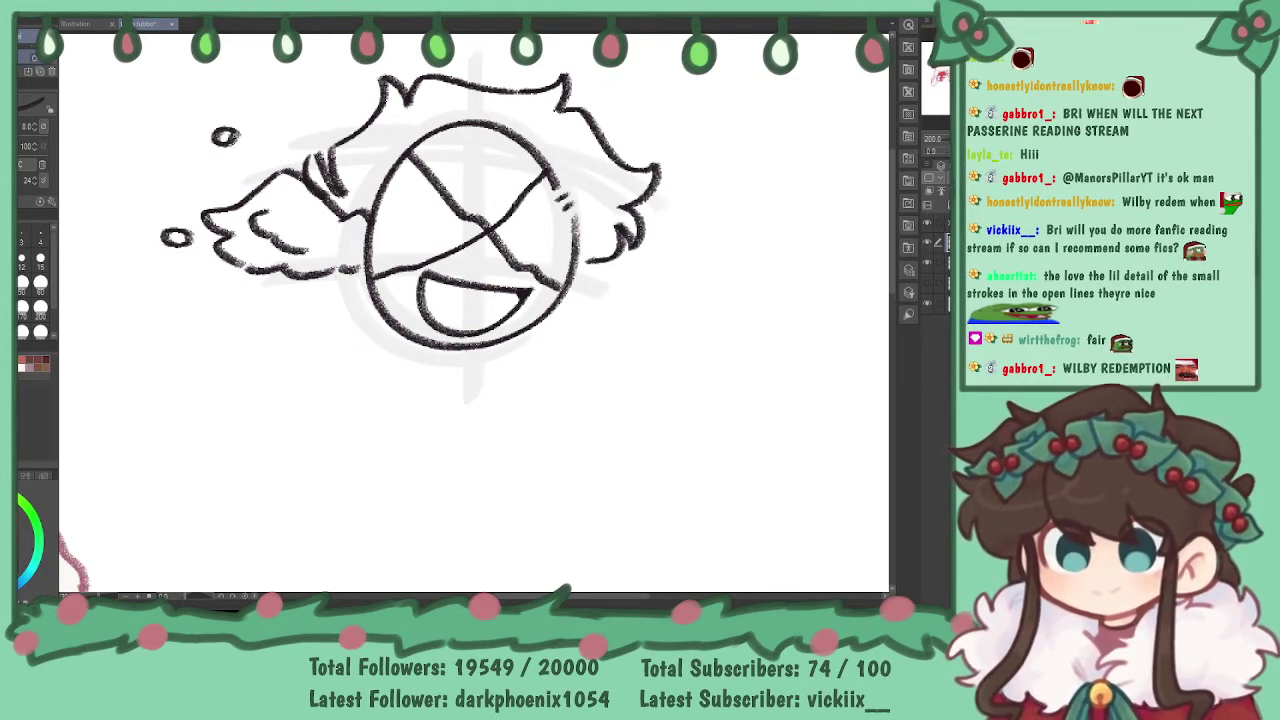
key(ctrl+z)
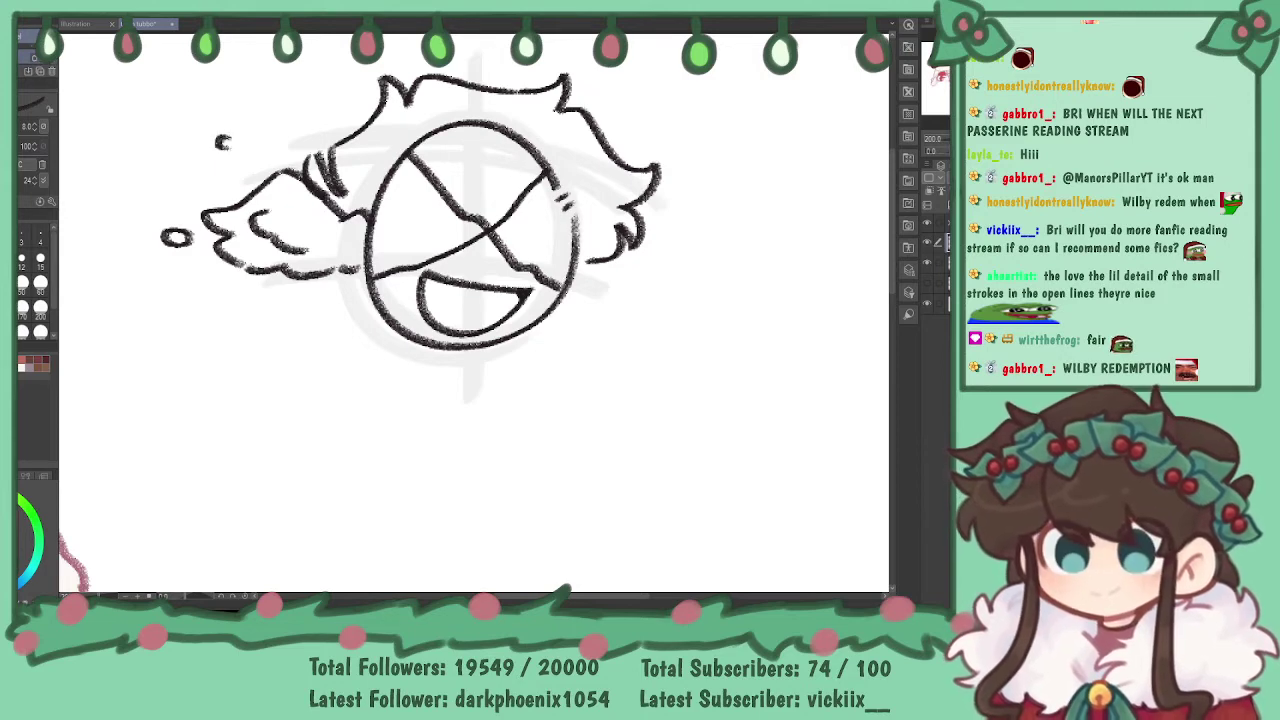
drag(222, 142, 224, 137)
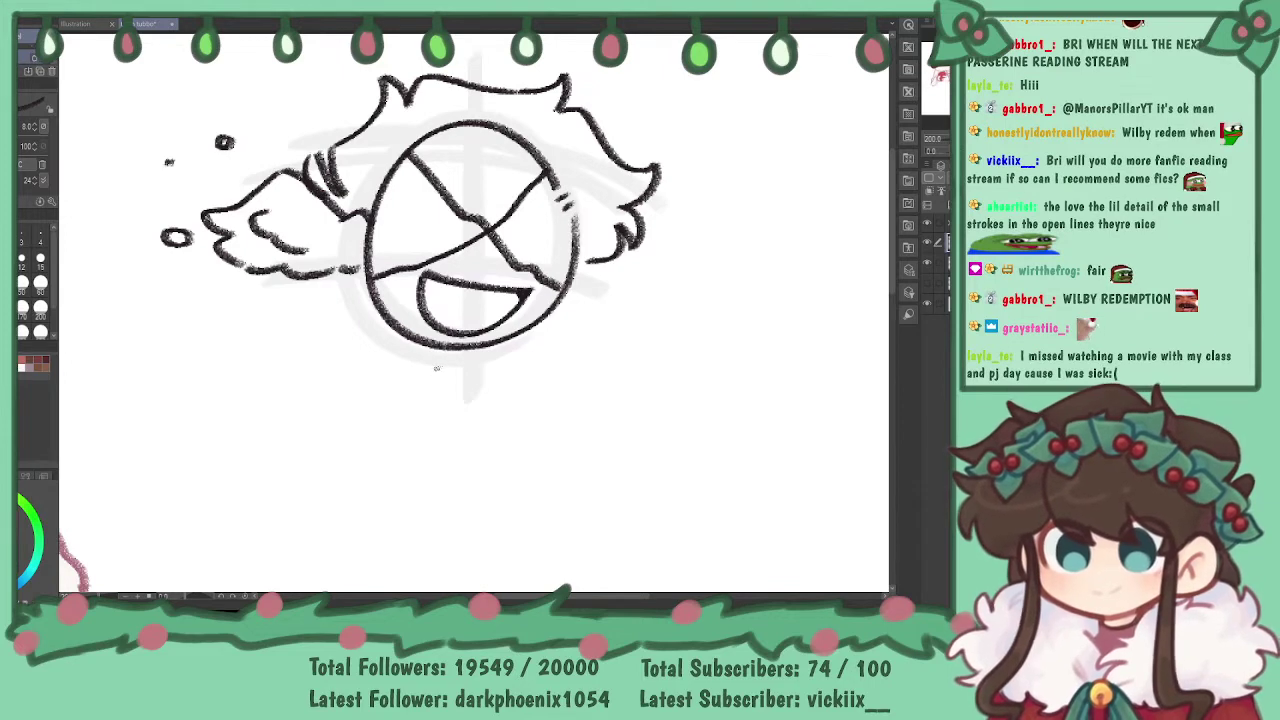
drag(535, 327, 491, 349)
key(ctrl+z)
key(ctrl+z)
key(ctrl+z)
key(ctrl+z)
mouse_move(534, 327)
mouse_down()
mouse_move(485, 355)
mouse_move(388, 332)
mouse_up()
key(ctrl+z)
key(ctrl+z)
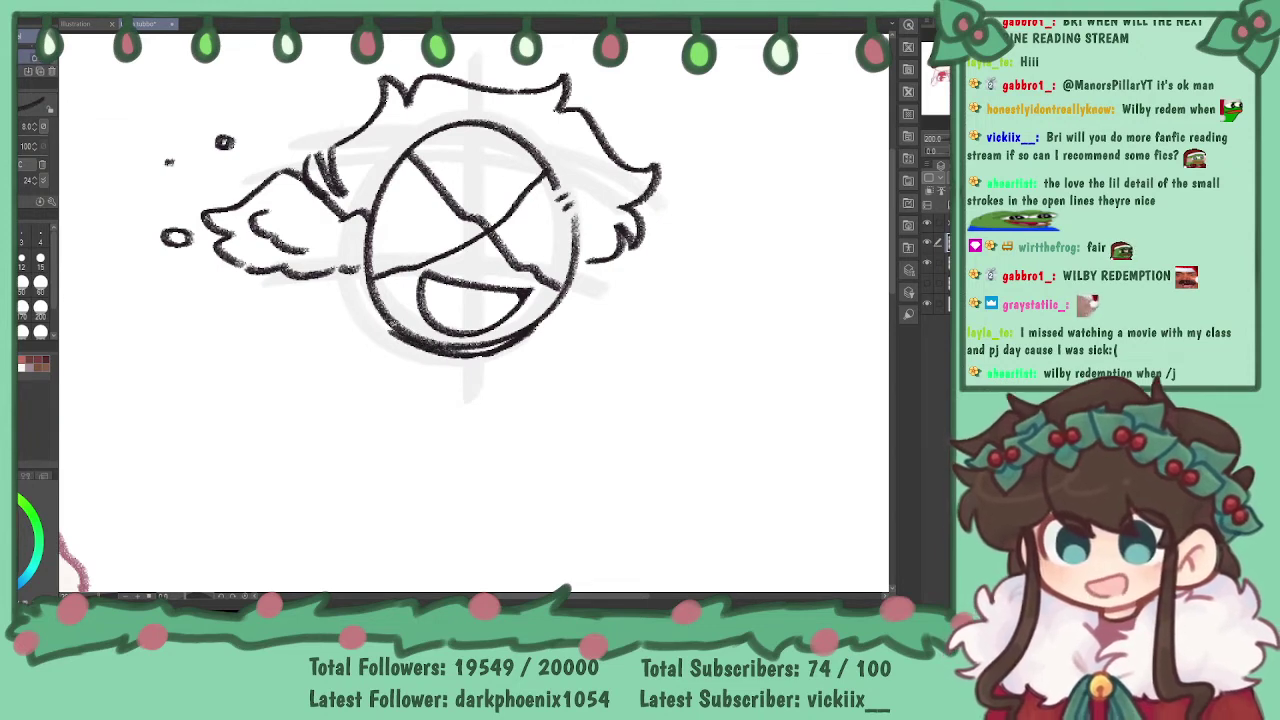
mouse_move(320, 274)
mouse_down()
mouse_move(340, 312)
mouse_move(316, 318)
mouse_move(396, 330)
mouse_up()
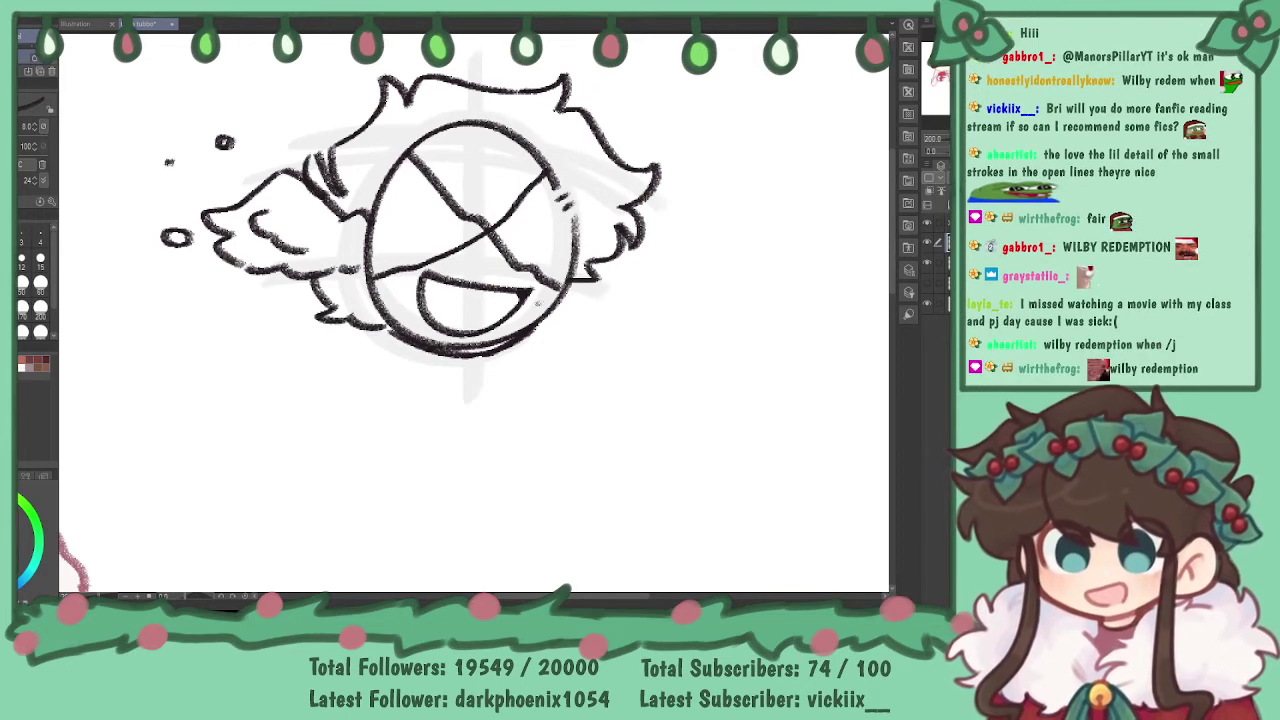
key(ctrl+z)
key(ctrl+z)
key(ctrl+z)
key(ctrl+z)
key(ctrl+z)
key(ctrl+z)
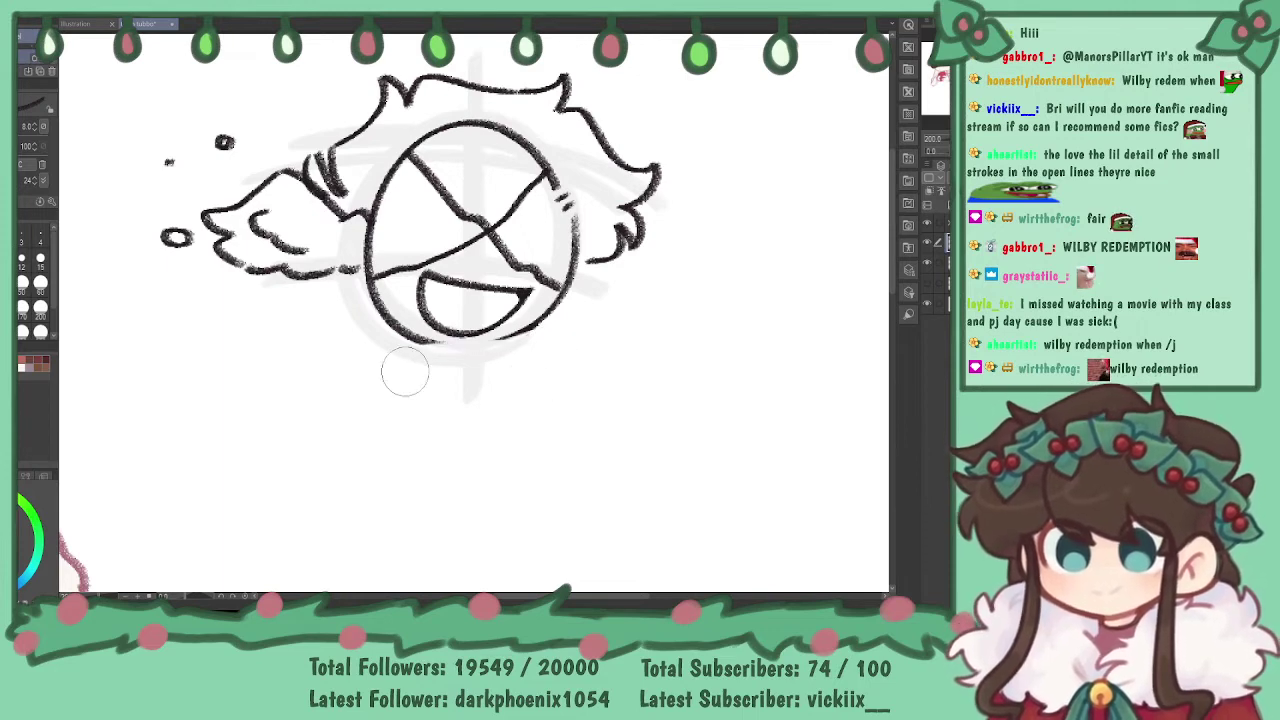
drag(407, 349, 557, 349)
key(ctrl+z)
key(ctrl+z)
drag(392, 352, 562, 350)
key(ctrl+z)
mouse_move(404, 346)
mouse_down()
mouse_move(497, 335)
mouse_move(550, 338)
mouse_up()
key(ctrl+z)
mouse_move(392, 358)
mouse_down()
mouse_move(482, 341)
mouse_move(552, 348)
mouse_up()
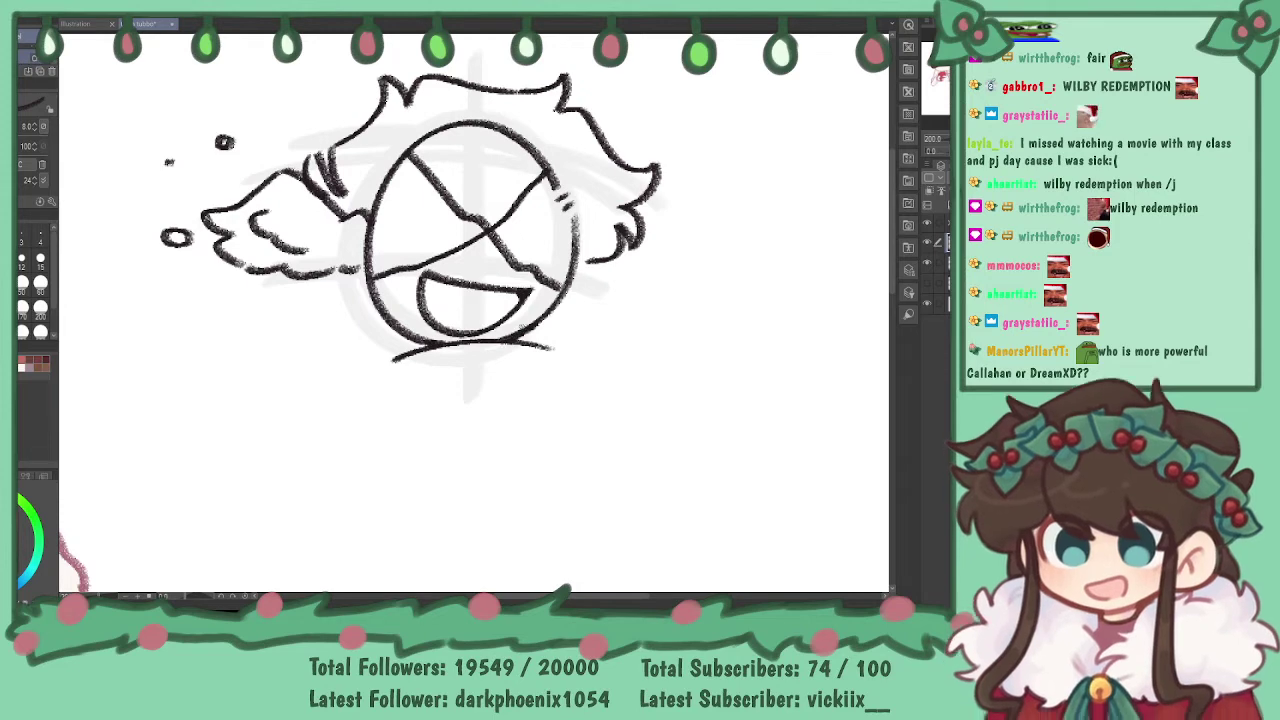
drag(322, 276, 378, 318)
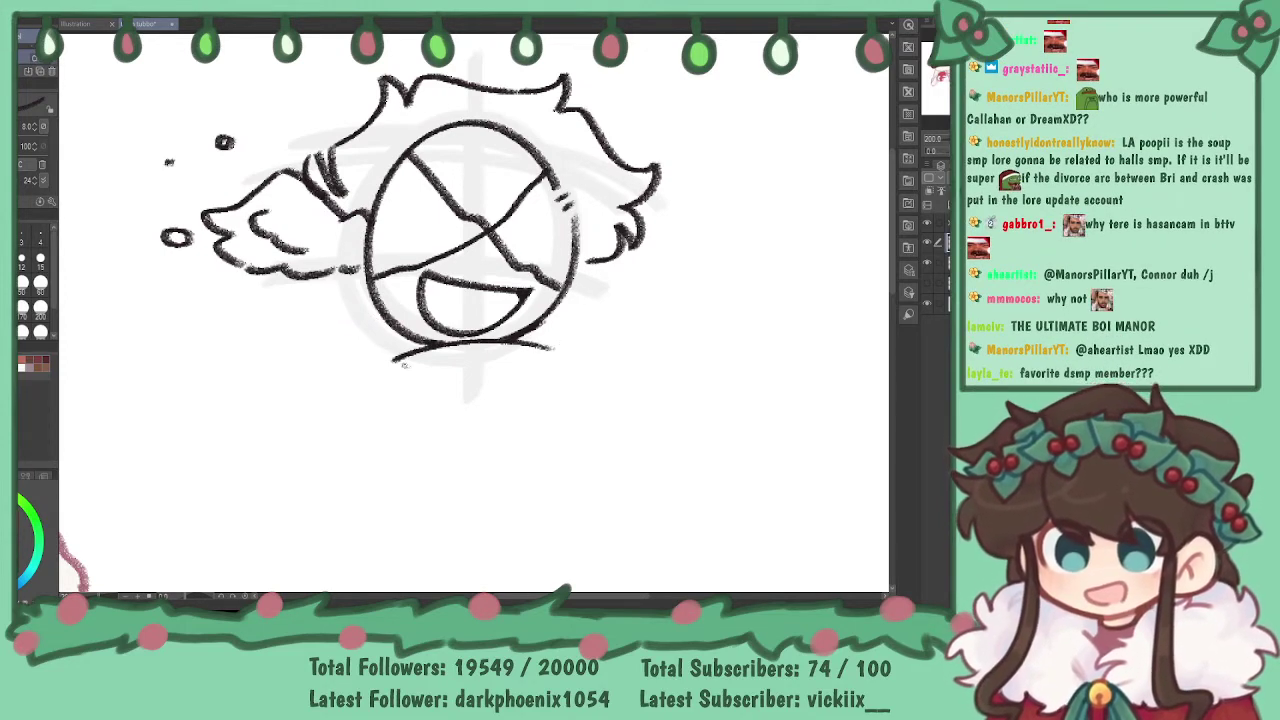
key(ctrl+z)
key(ctrl+z)
key(ctrl+z)
key(ctrl+z)
key(ctrl+z)
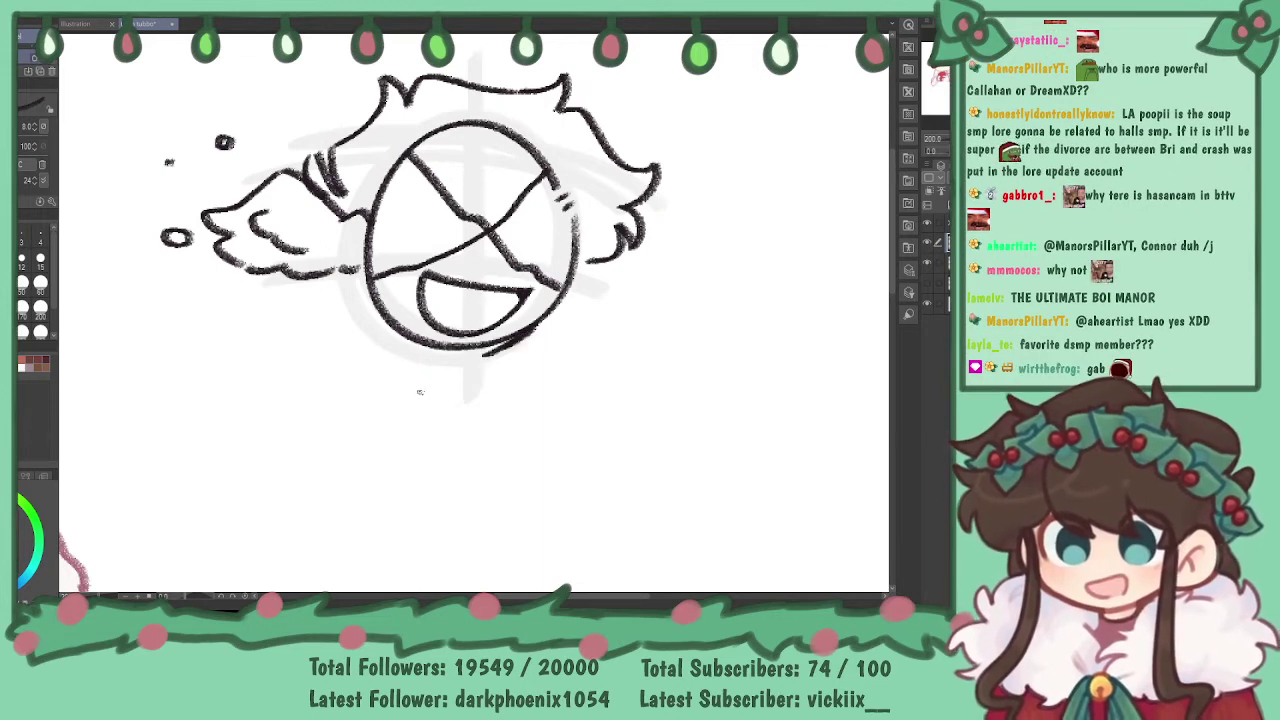
key(ctrl+z)
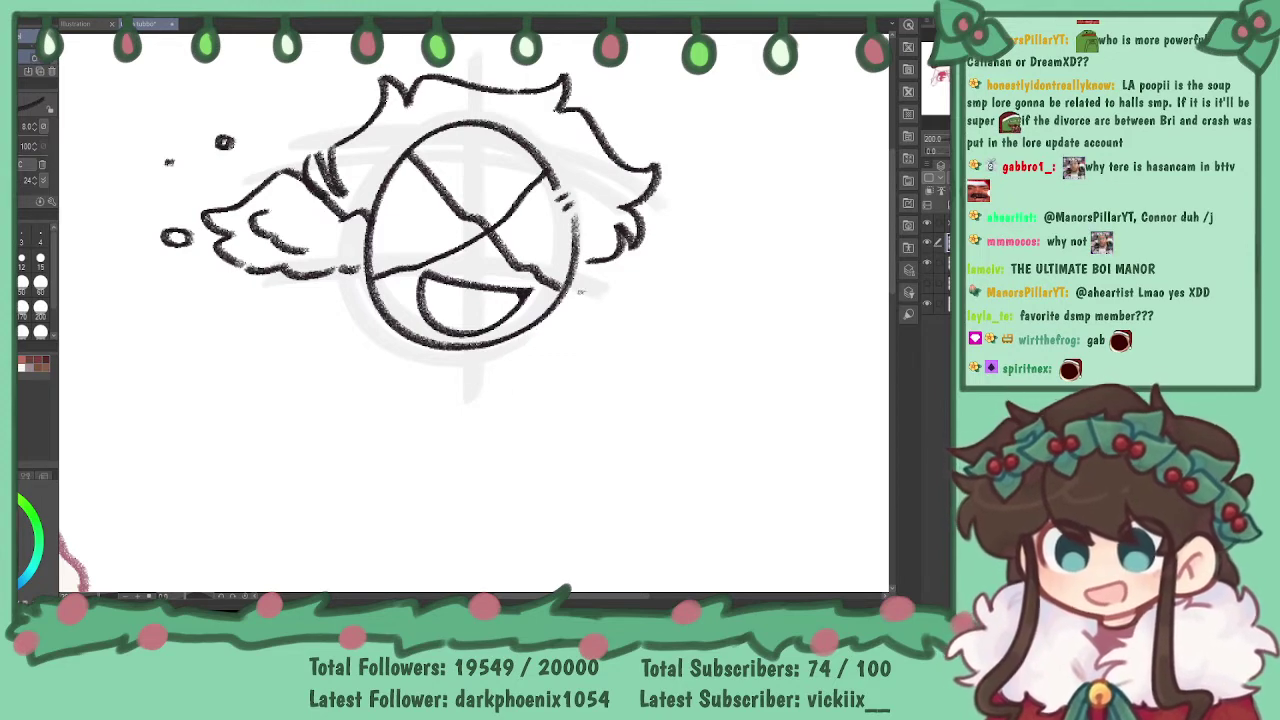
- Add pointed hair locks below the right-hand hair and beneath the wing beside the mask
drag(600, 263, 582, 274)
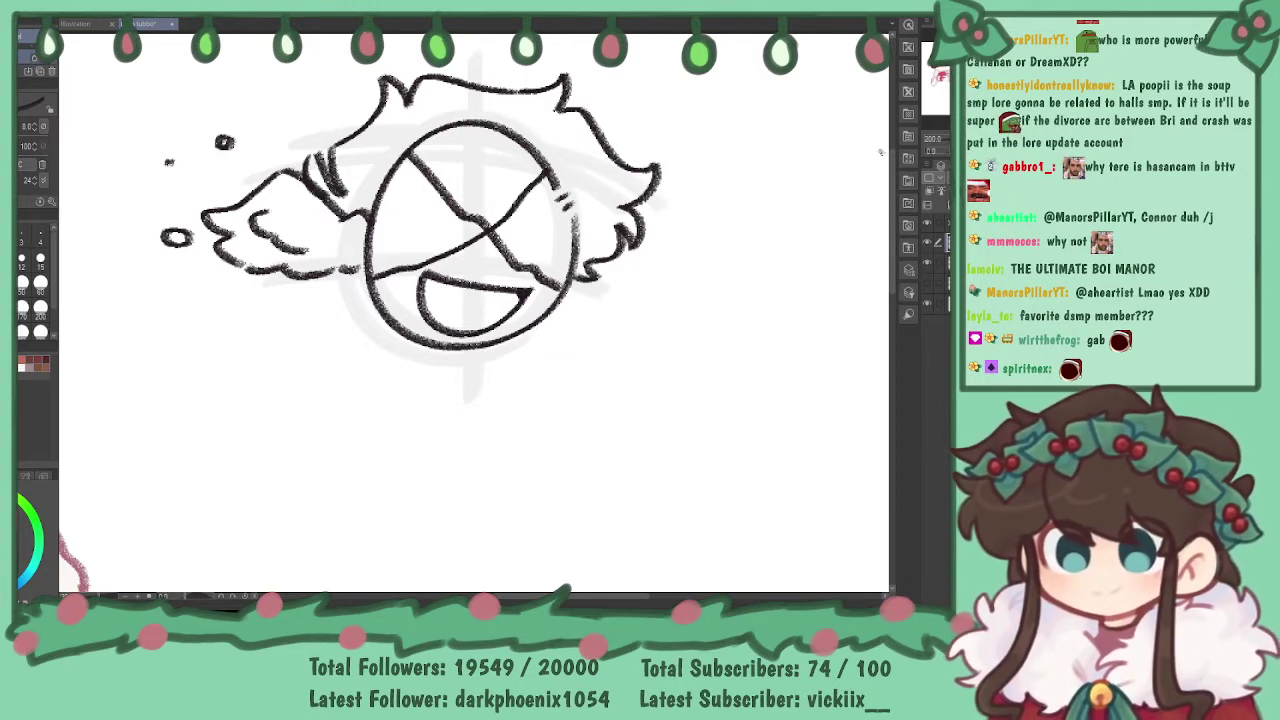
mouse_move(316, 276)
mouse_down()
mouse_move(352, 318)
mouse_move(374, 322)
mouse_up()
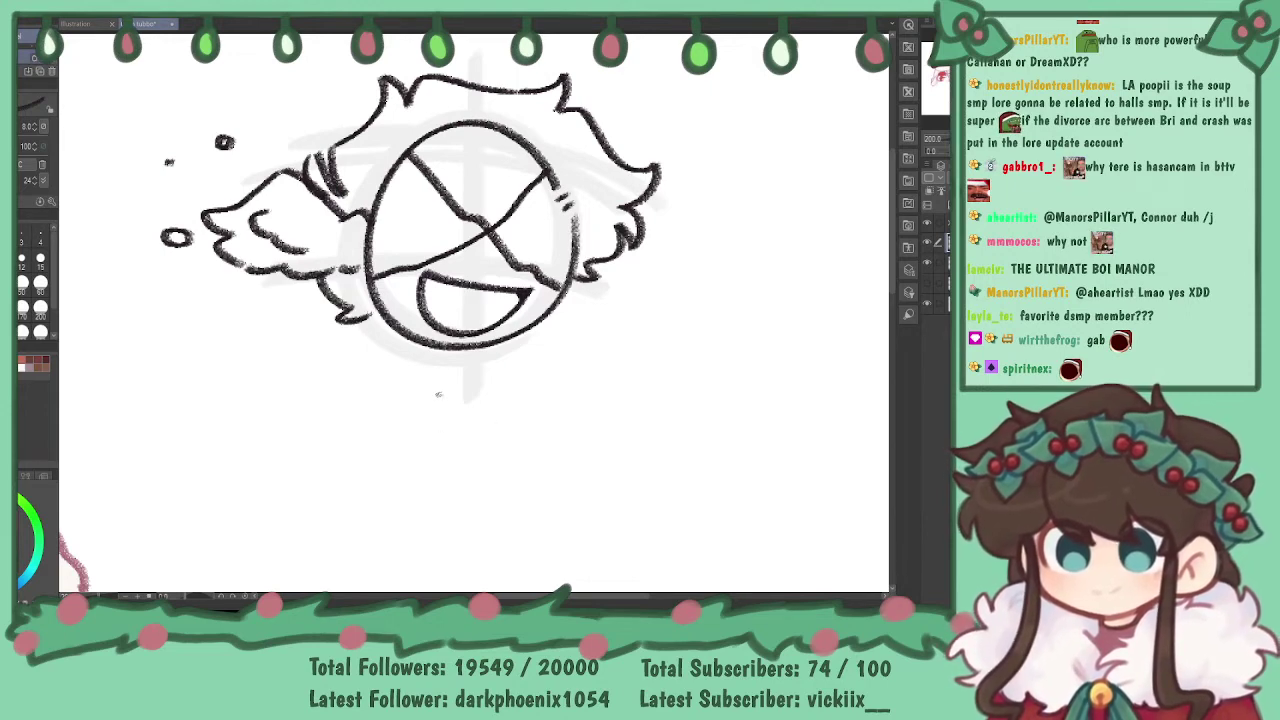
- Draw a leaf-shaped collar with a narrow central fold below the mask
drag(372, 413, 497, 358)
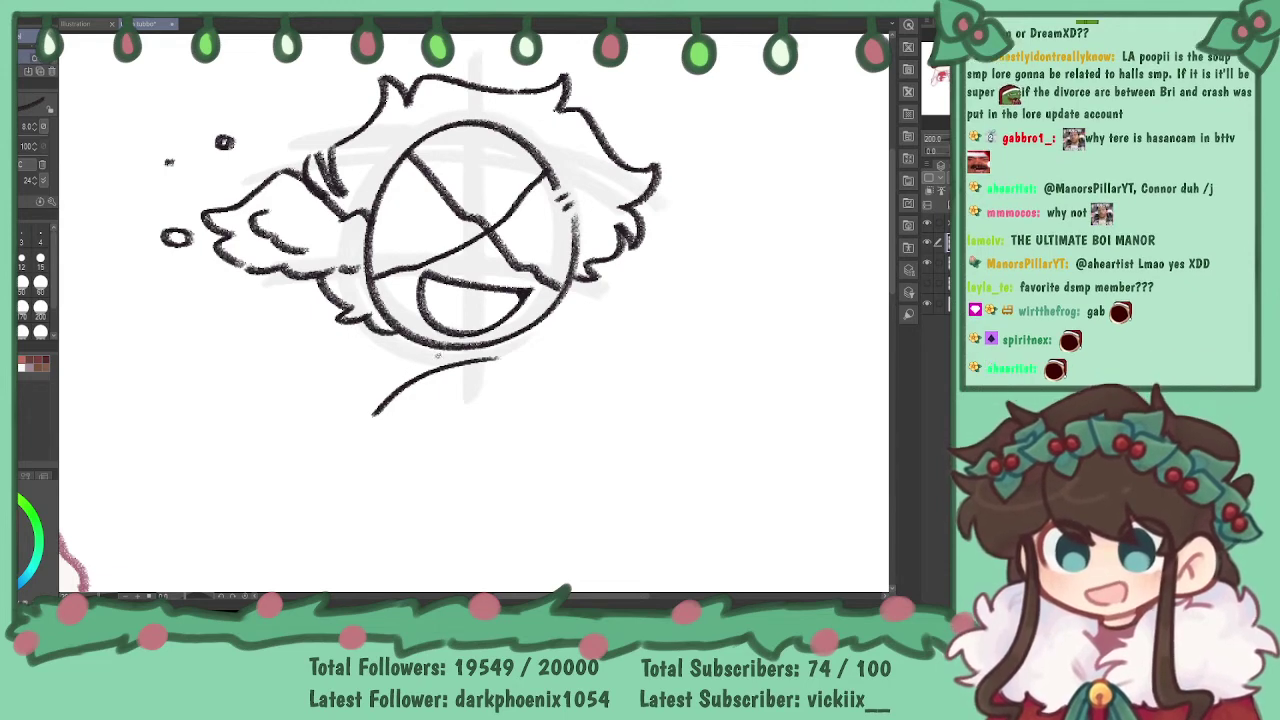
mouse_move(372, 413)
mouse_down()
mouse_move(344, 436)
mouse_move(374, 484)
mouse_move(521, 374)
mouse_move(392, 477)
mouse_up()
drag(494, 358, 570, 346)
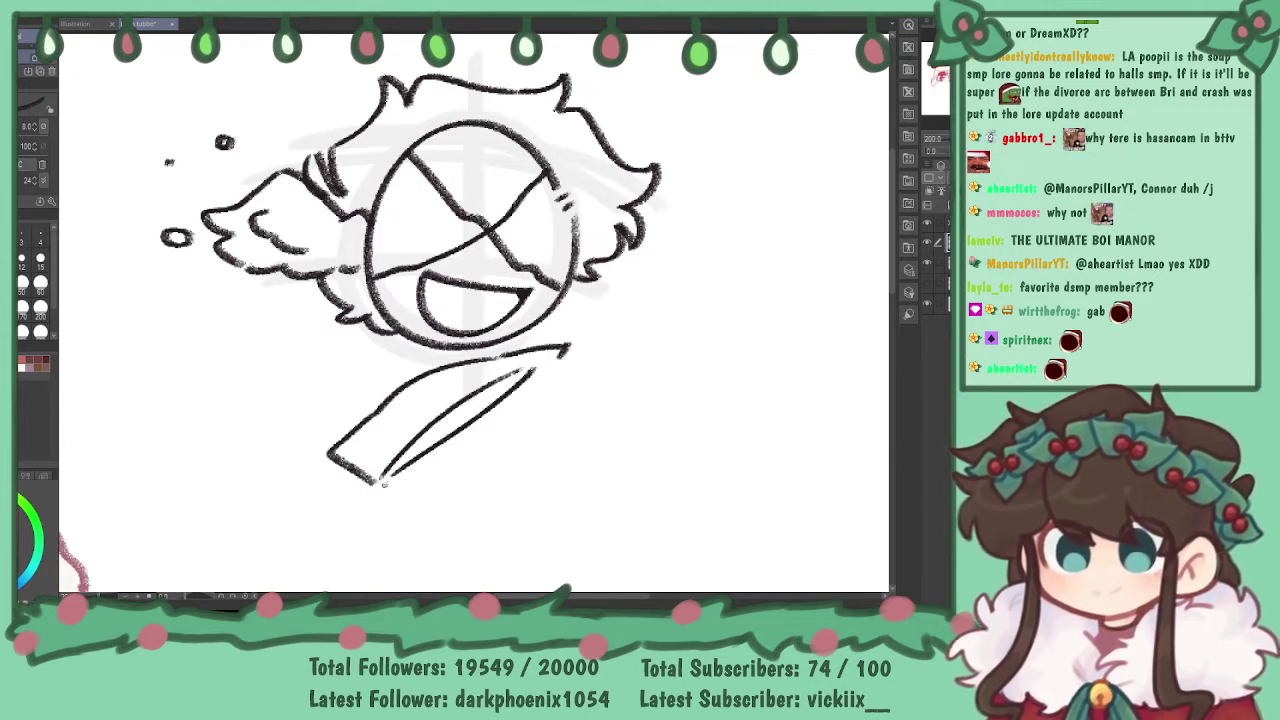
drag(370, 485, 440, 515)
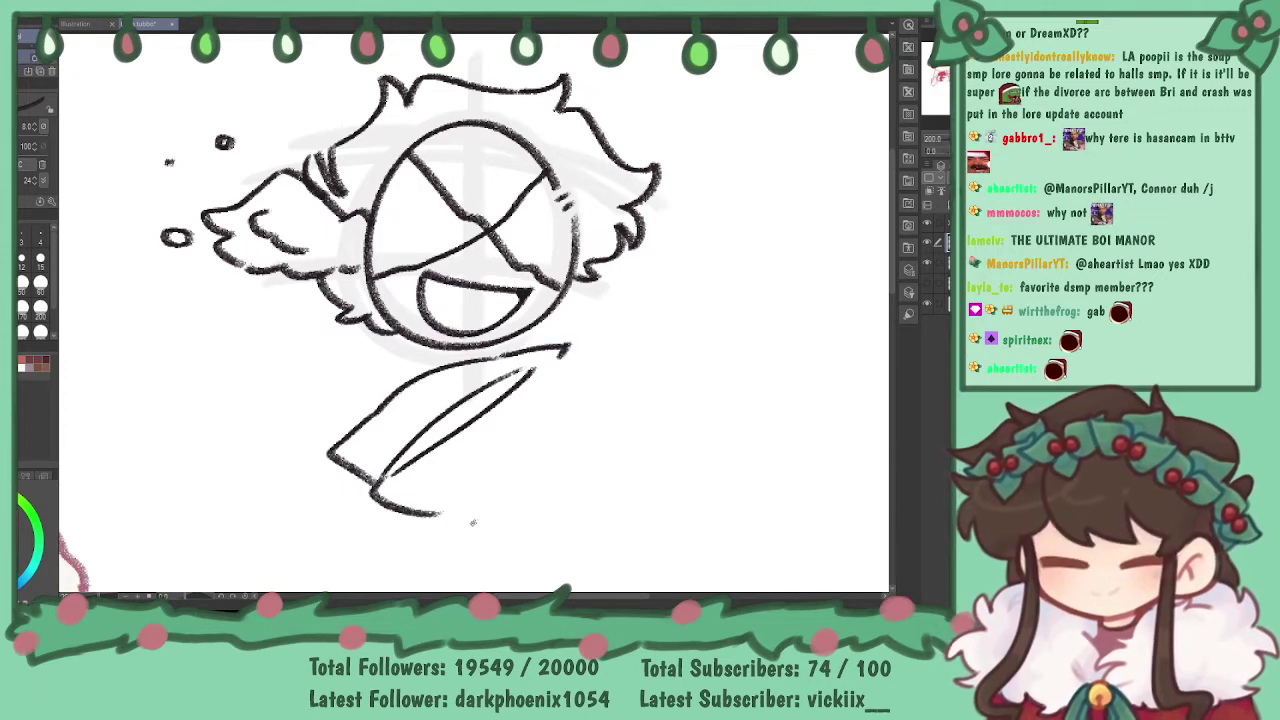
mouse_move(452, 518)
mouse_down()
mouse_move(527, 472)
mouse_move(552, 392)
mouse_move(585, 360)
mouse_up()
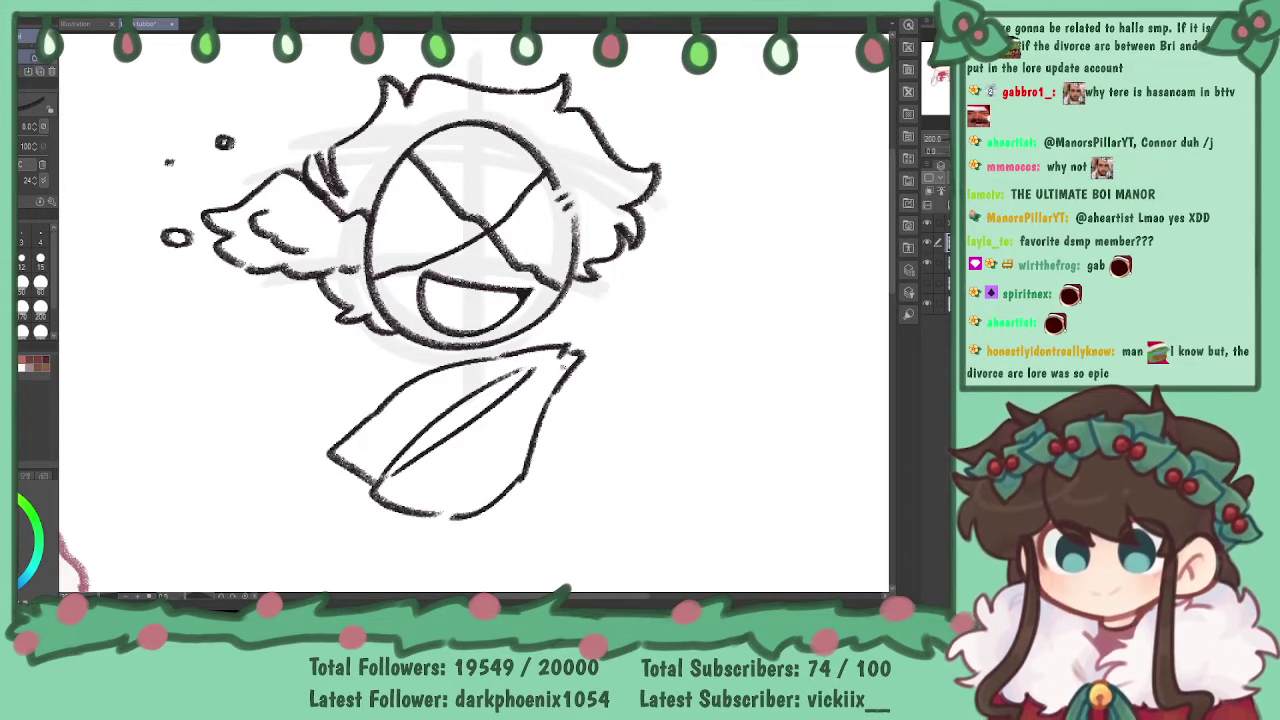
- Add a new layer and draw two thin, overlapping halo rings across the top of the masked character's head
key(ctrl+minus)
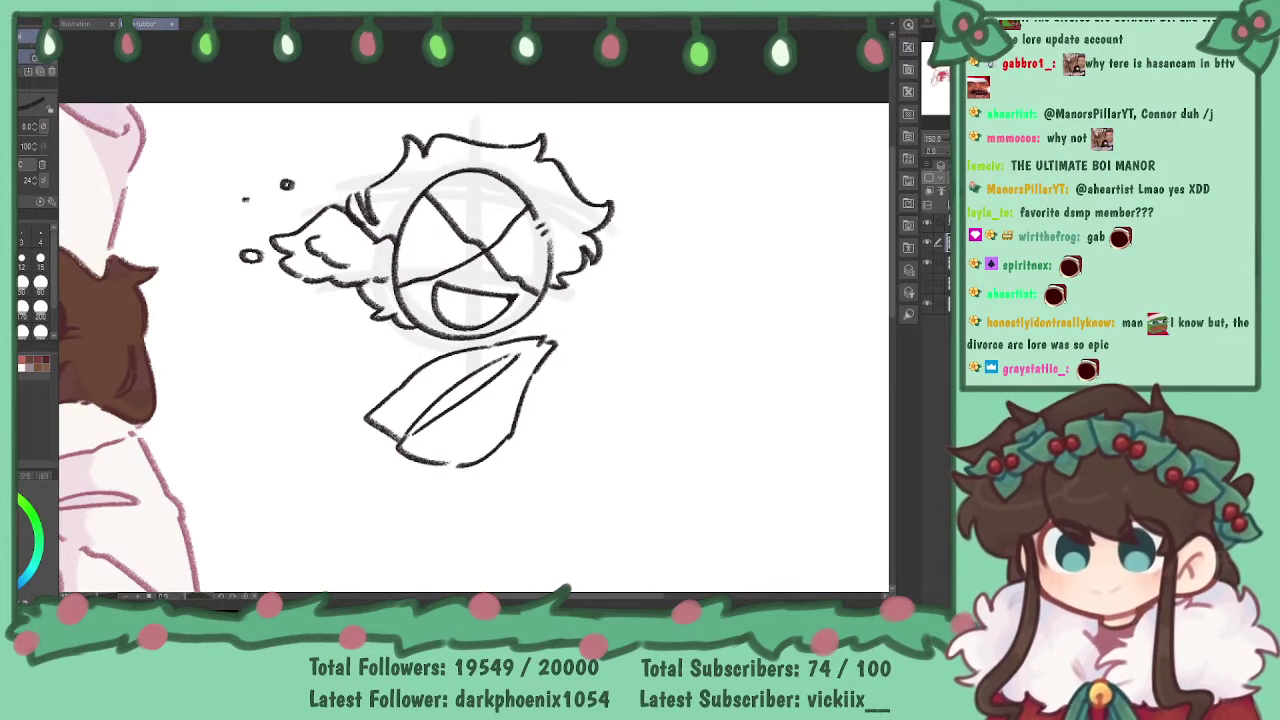
click(929, 191)
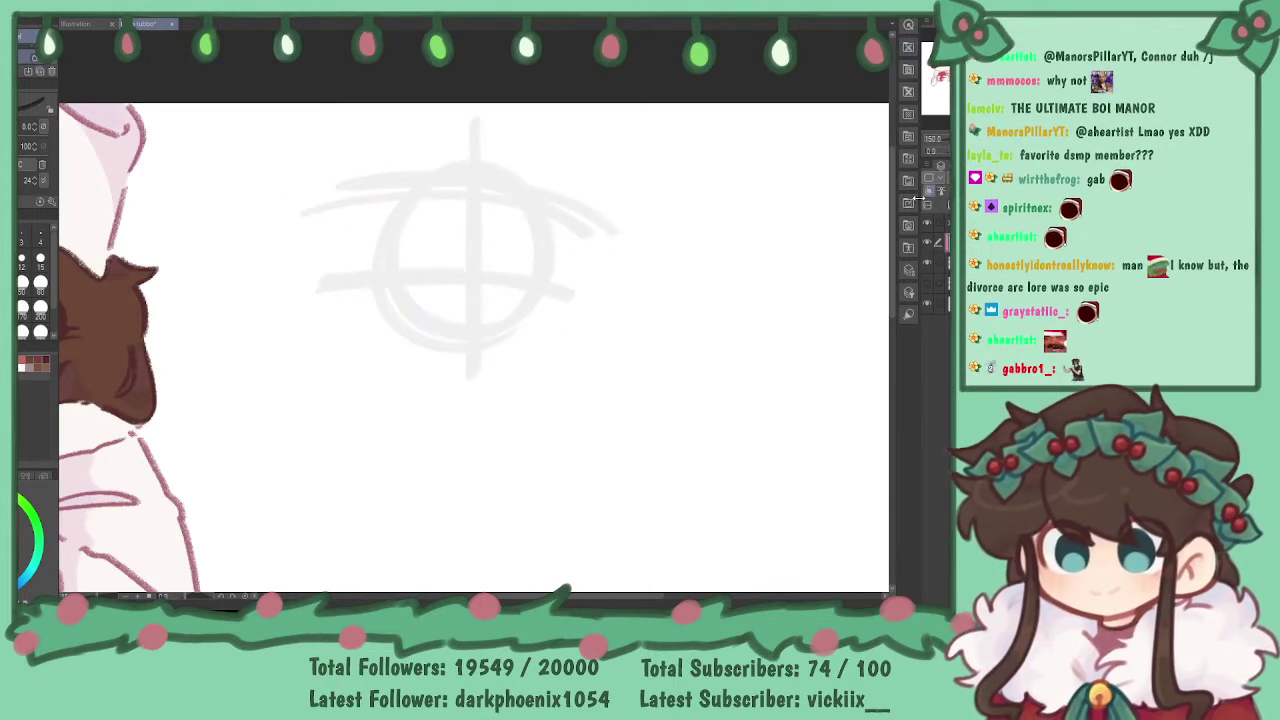
key(ctrl+z)
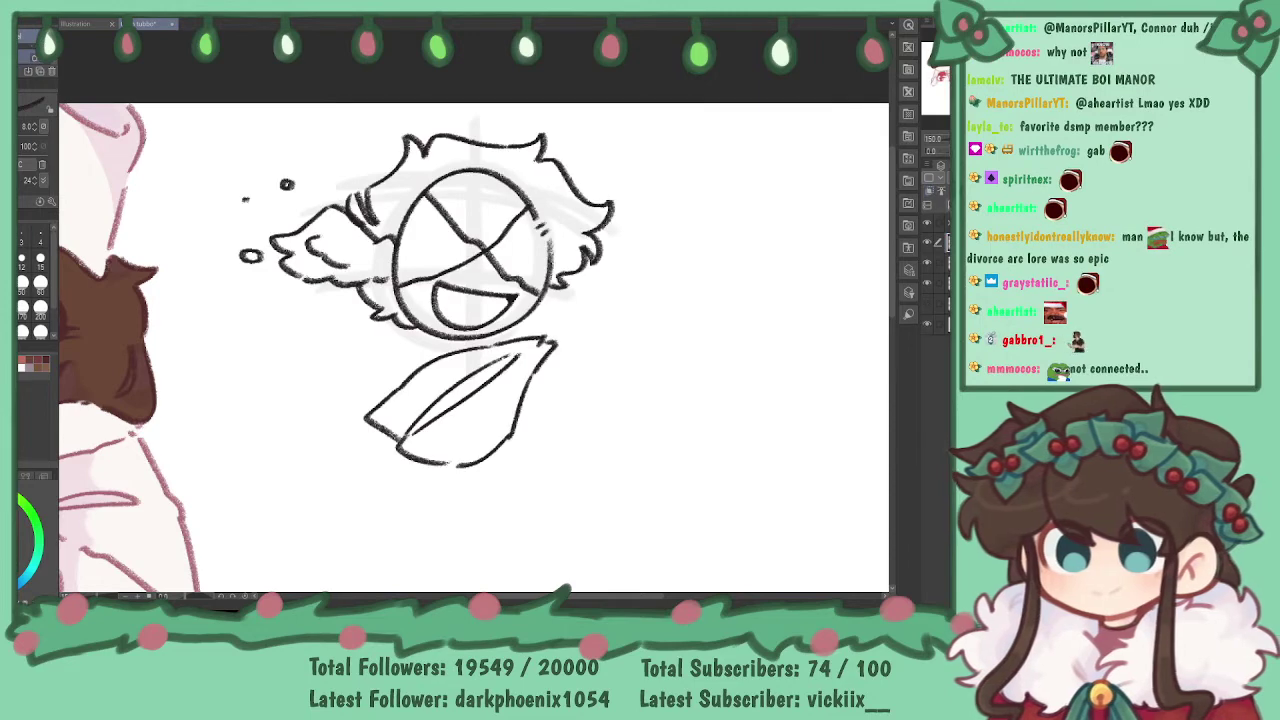
mouse_move(470, 158)
mouse_down()
mouse_move(415, 133)
mouse_move(468, 162)
mouse_up()
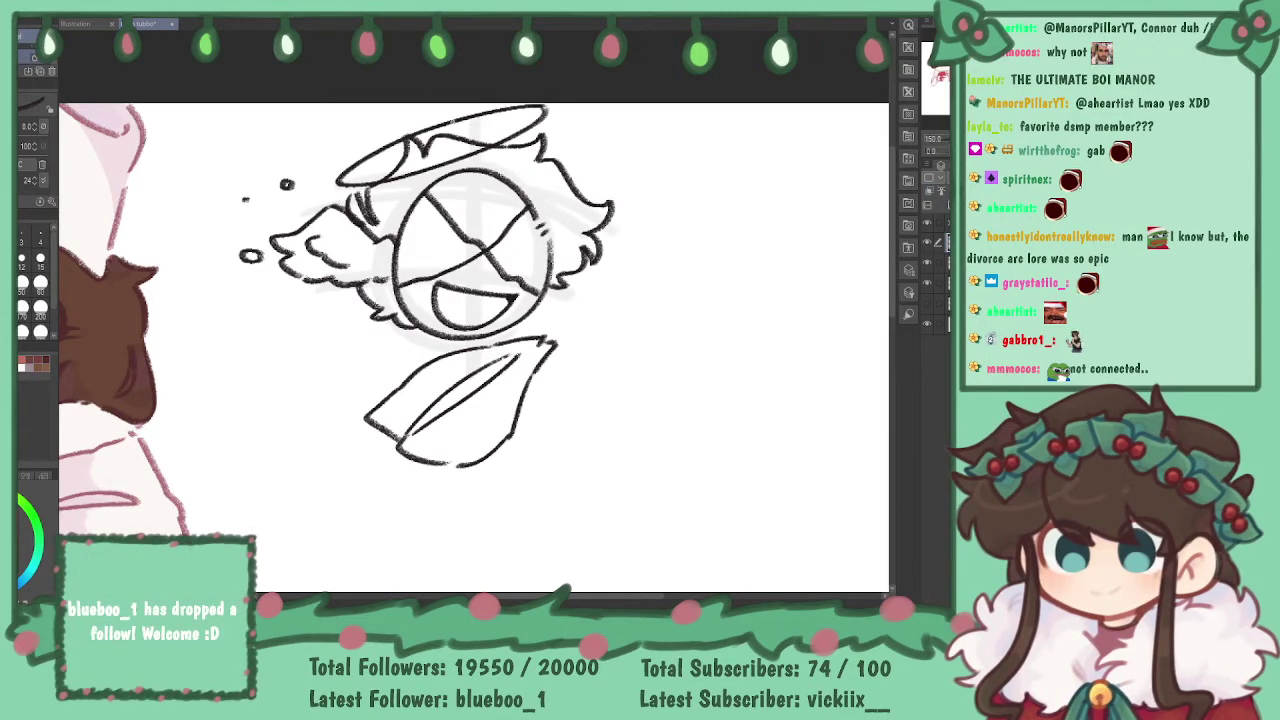
key(ctrl+z)
mouse_move(530, 105)
mouse_down()
mouse_move(552, 108)
mouse_move(514, 167)
mouse_move(537, 164)
mouse_move(325, 112)
mouse_up()
key(ctrl+z)
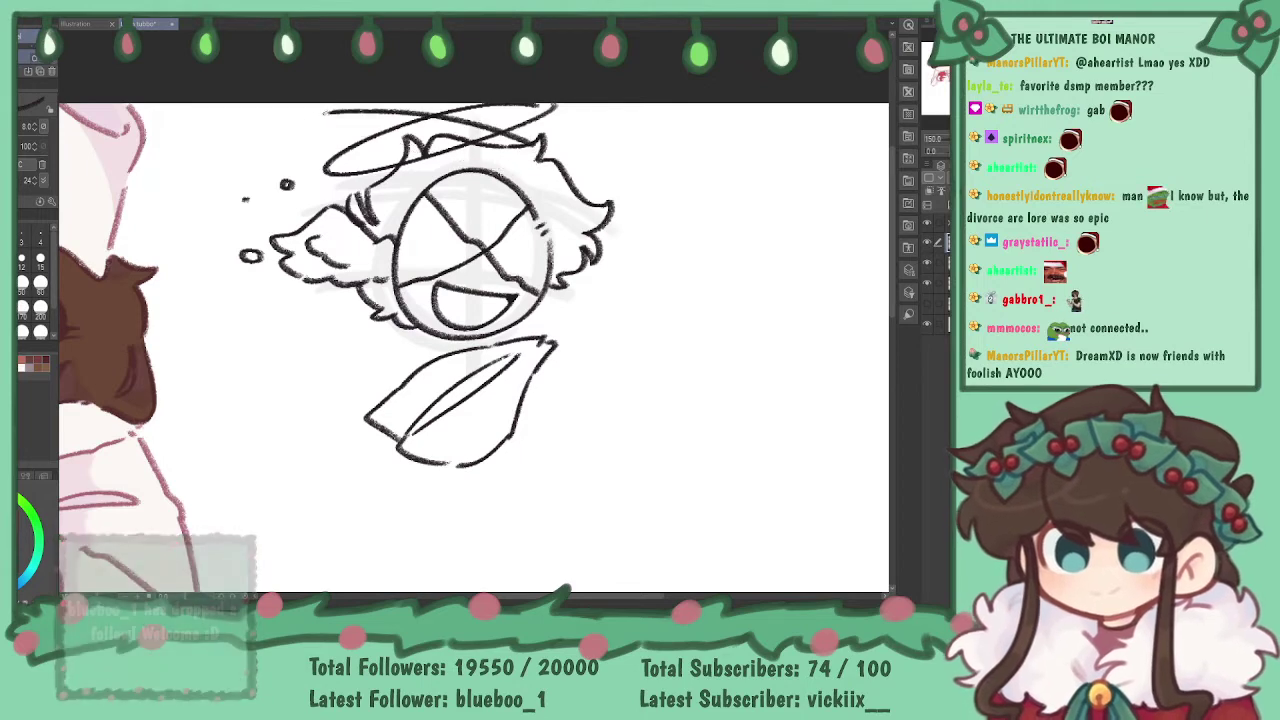
drag(480, 150, 320, 112)
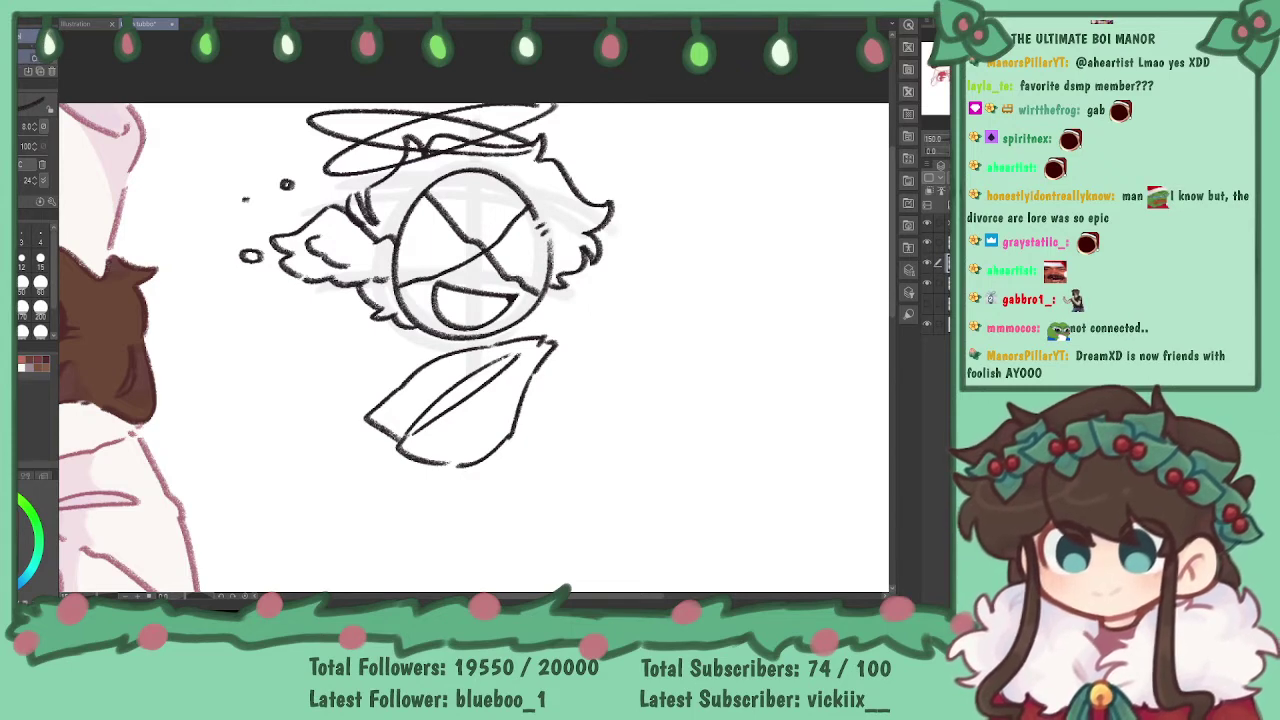
- Remove the leaf-shaped collar and draw a small round bow knot with a curved line rising toward the mask's lower right
drag(859, 268, 805, 147)
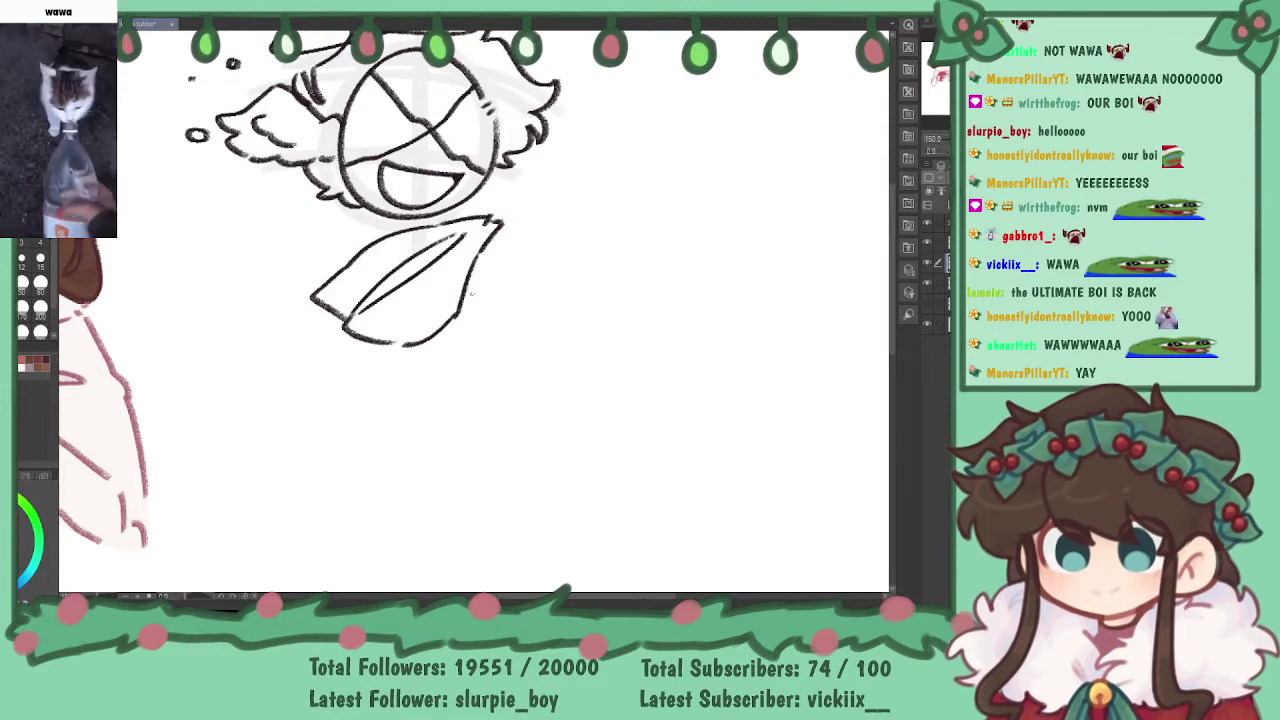
mouse_move(300, 300)
mouse_down()
mouse_move(408, 255)
mouse_move(362, 260)
mouse_move(497, 225)
mouse_move(299, 364)
mouse_move(376, 278)
mouse_move(480, 277)
mouse_up()
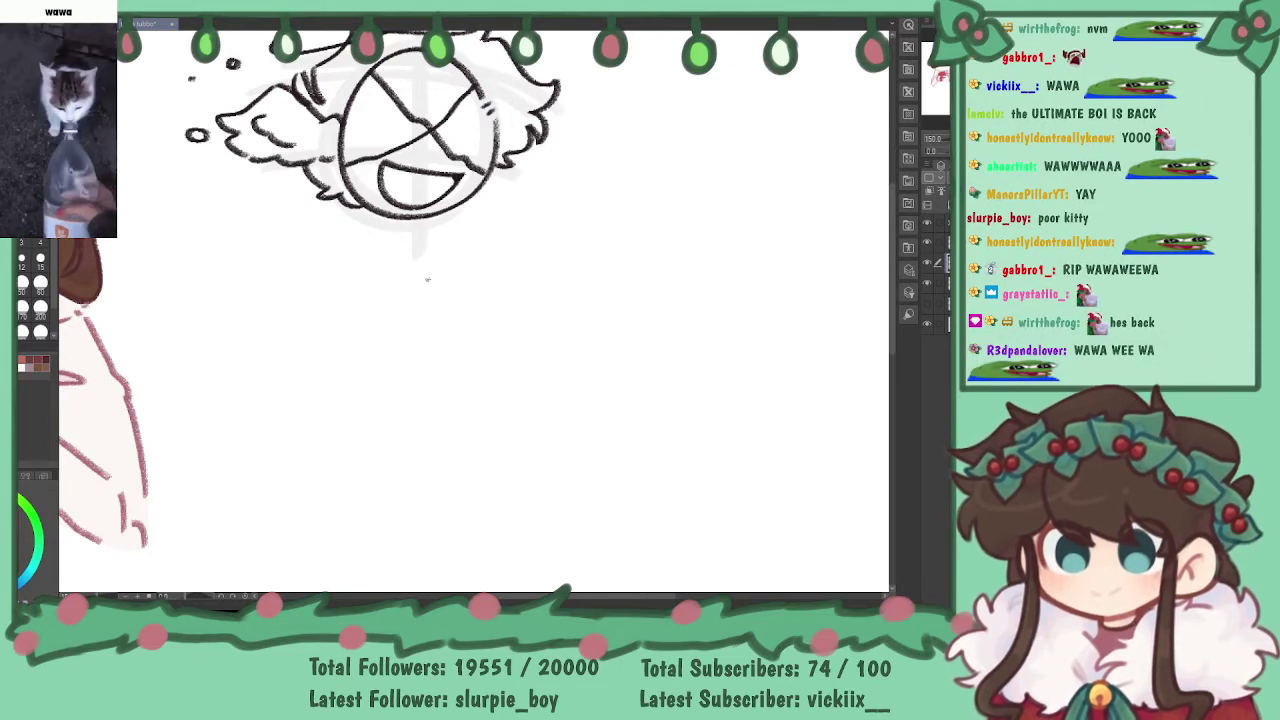
mouse_move(445, 262)
mouse_down()
mouse_move(442, 298)
mouse_move(446, 266)
mouse_move(424, 265)
mouse_move(482, 198)
mouse_up()
key(ctrl+z)
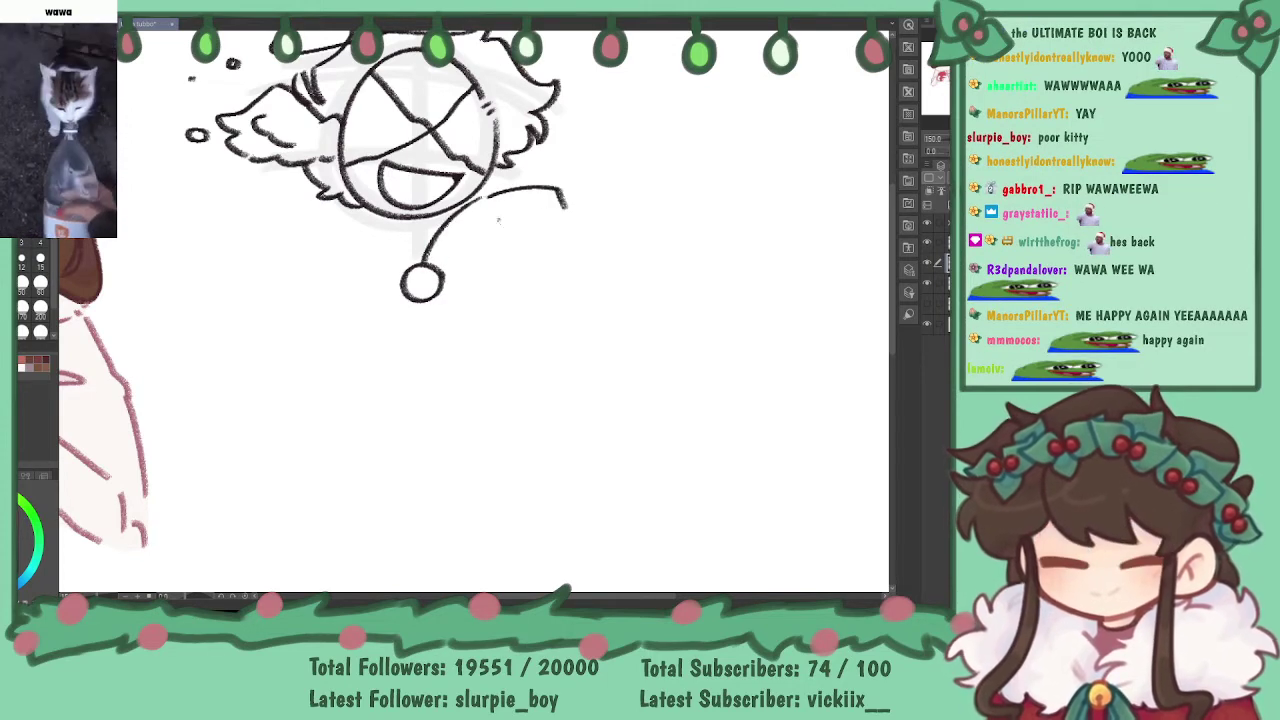
key(ctrl+z)
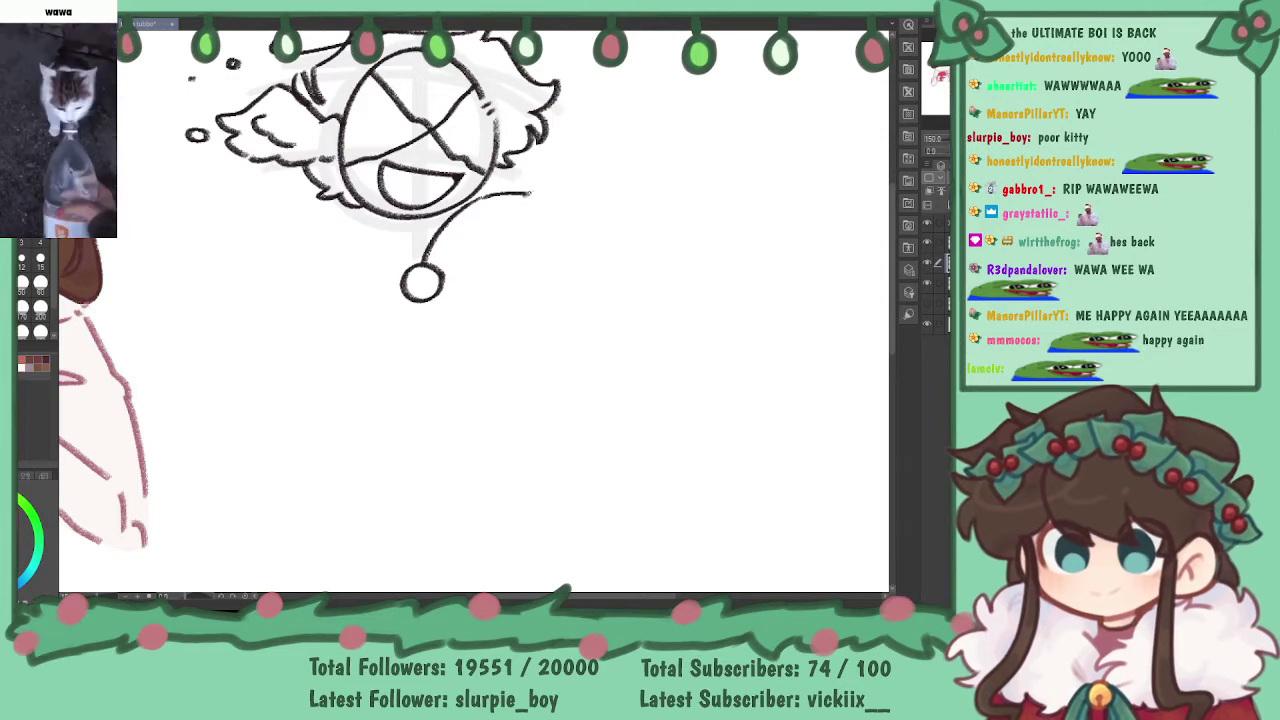
key(ctrl+z)
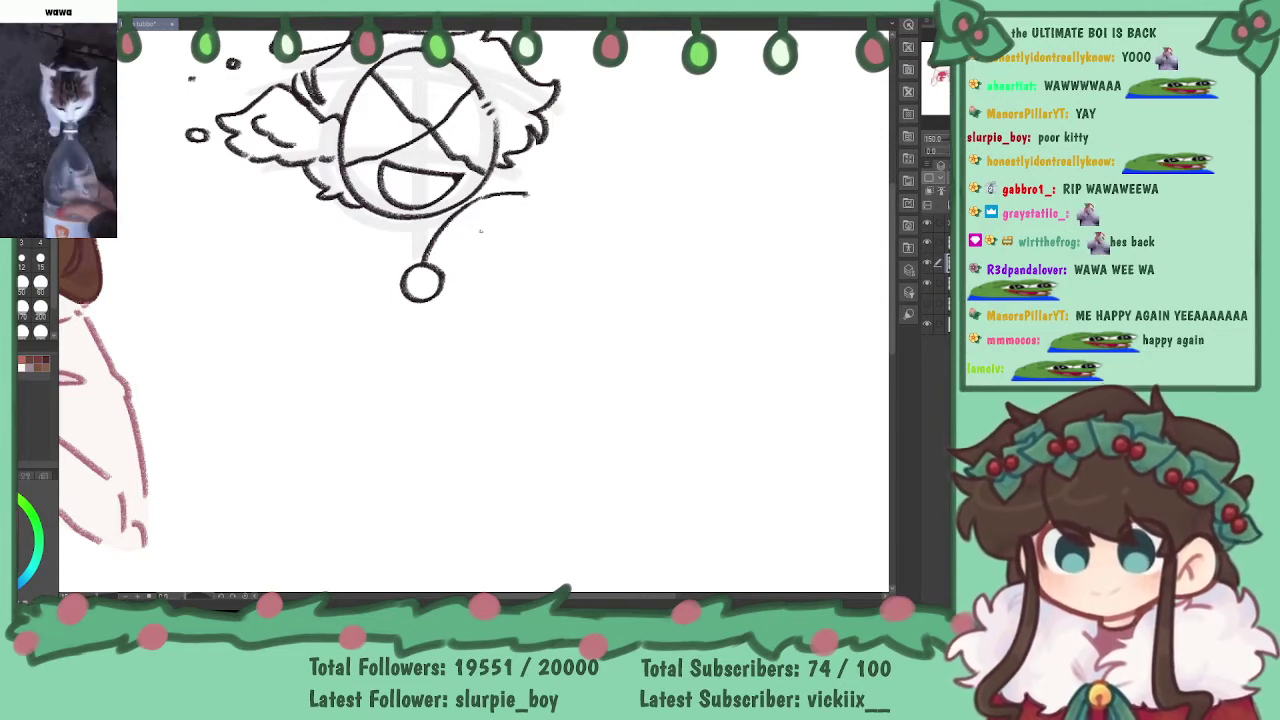
- Complete the bow's right side with a notched outer end, a lower edge and fold lines running from the knot
mouse_move(482, 198)
mouse_down()
mouse_move(556, 190)
mouse_move(490, 254)
mouse_up()
key(ctrl+z)
key(ctrl+z)
key(ctrl+z)
mouse_move(484, 197)
mouse_down()
mouse_move(574, 197)
mouse_move(580, 237)
mouse_move(461, 265)
mouse_move(457, 248)
mouse_move(501, 226)
mouse_move(443, 264)
mouse_move(515, 230)
mouse_up()
key(ctrl+z)
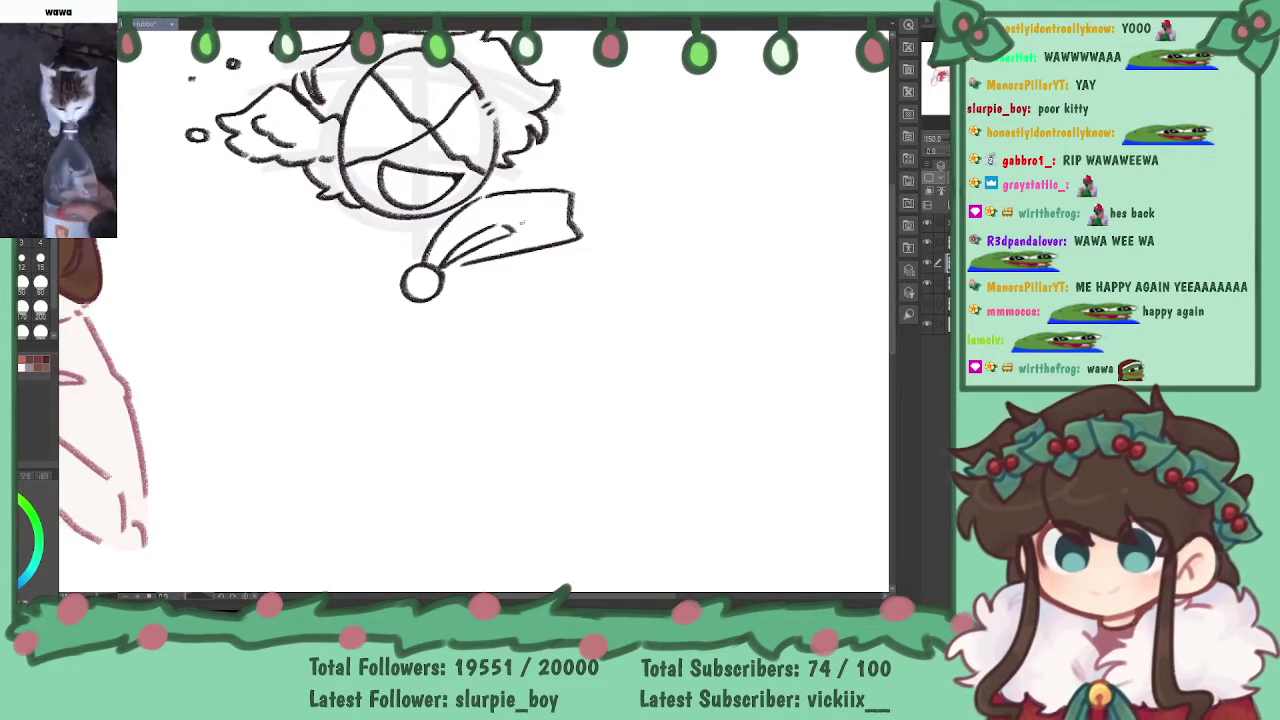
- Draw the bow's left side below the mask with a notched outer edge and fold lines meeting the round knot
drag(372, 244, 489, 301)
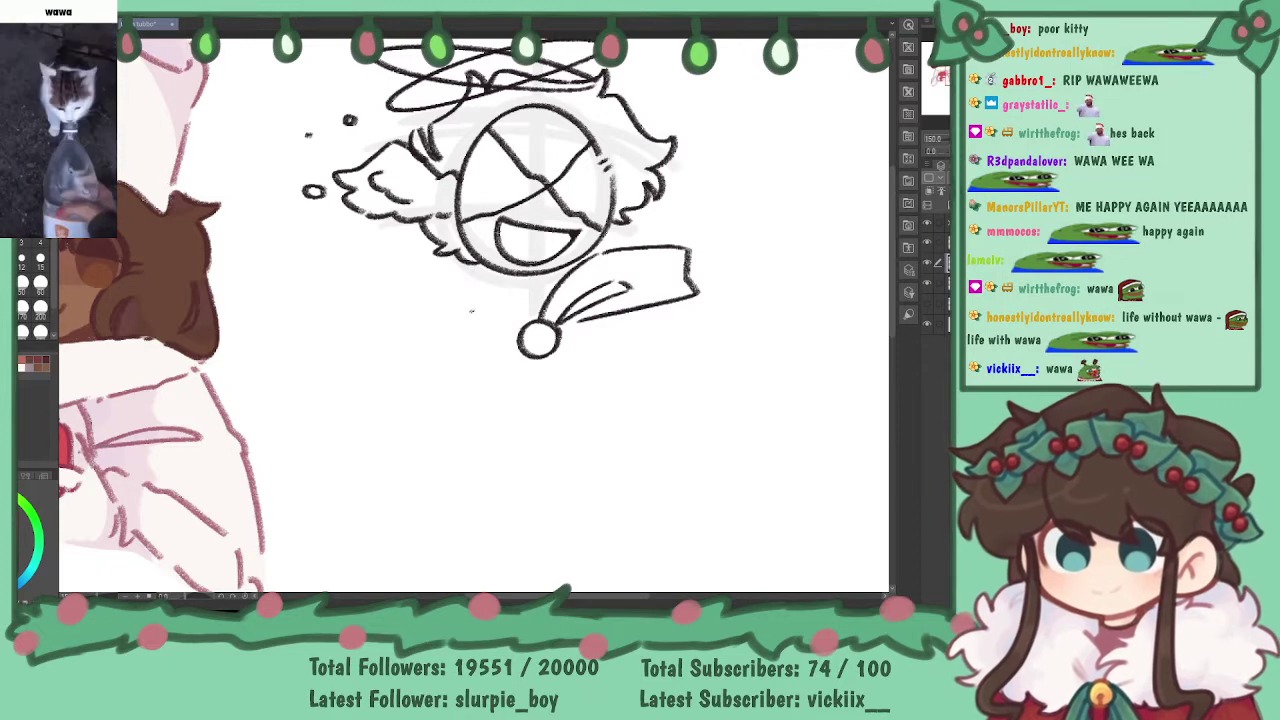
drag(465, 275, 520, 323)
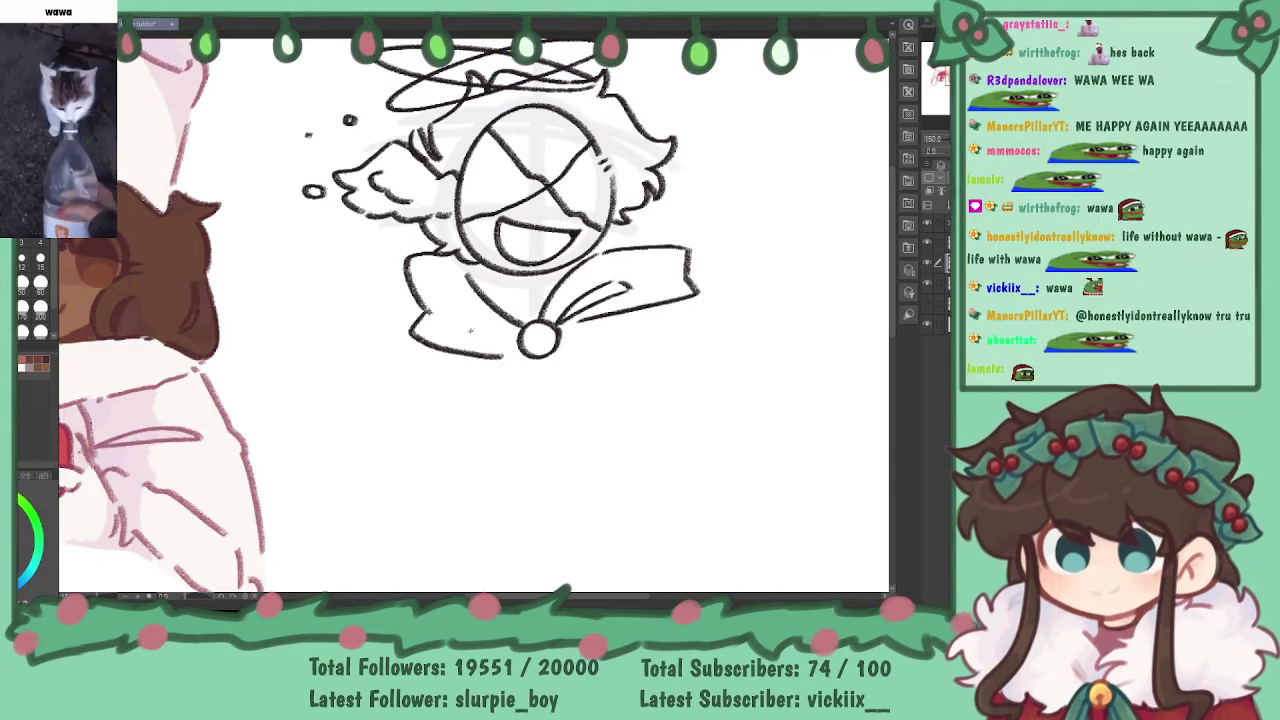
mouse_move(440, 246)
mouse_down()
mouse_move(432, 298)
mouse_move(412, 316)
mouse_move(521, 347)
mouse_up()
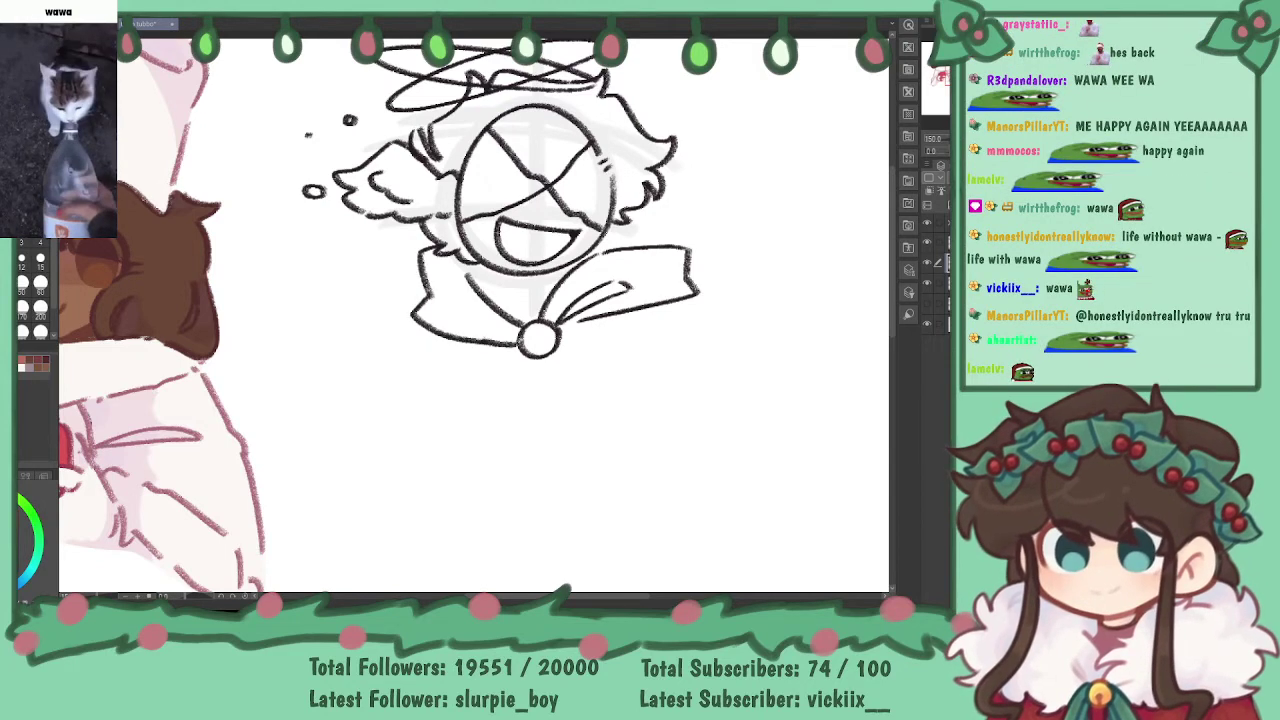
drag(455, 300, 522, 337)
drag(447, 313, 492, 336)
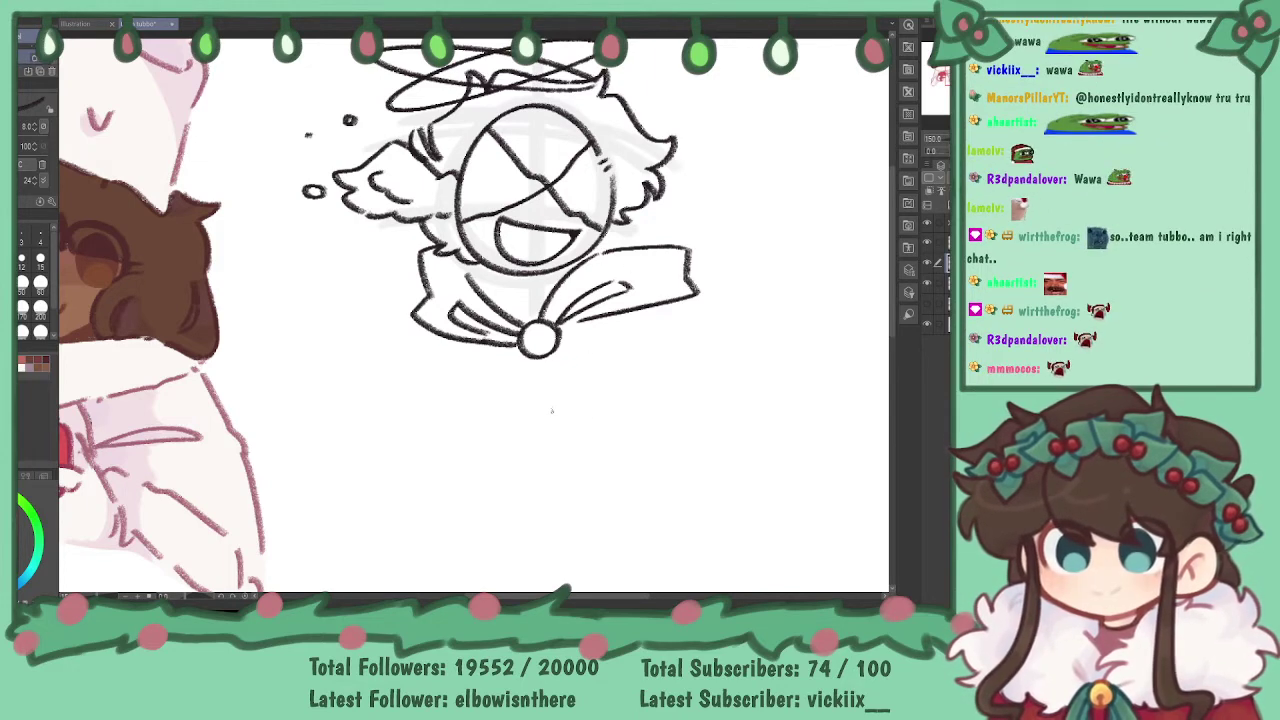
- Redraw the top edge of the bow's right side higher and fill the gap beneath the mask with black
drag(627, 251, 687, 245)
drag(575, 254, 662, 244)
key(ctrl+z)
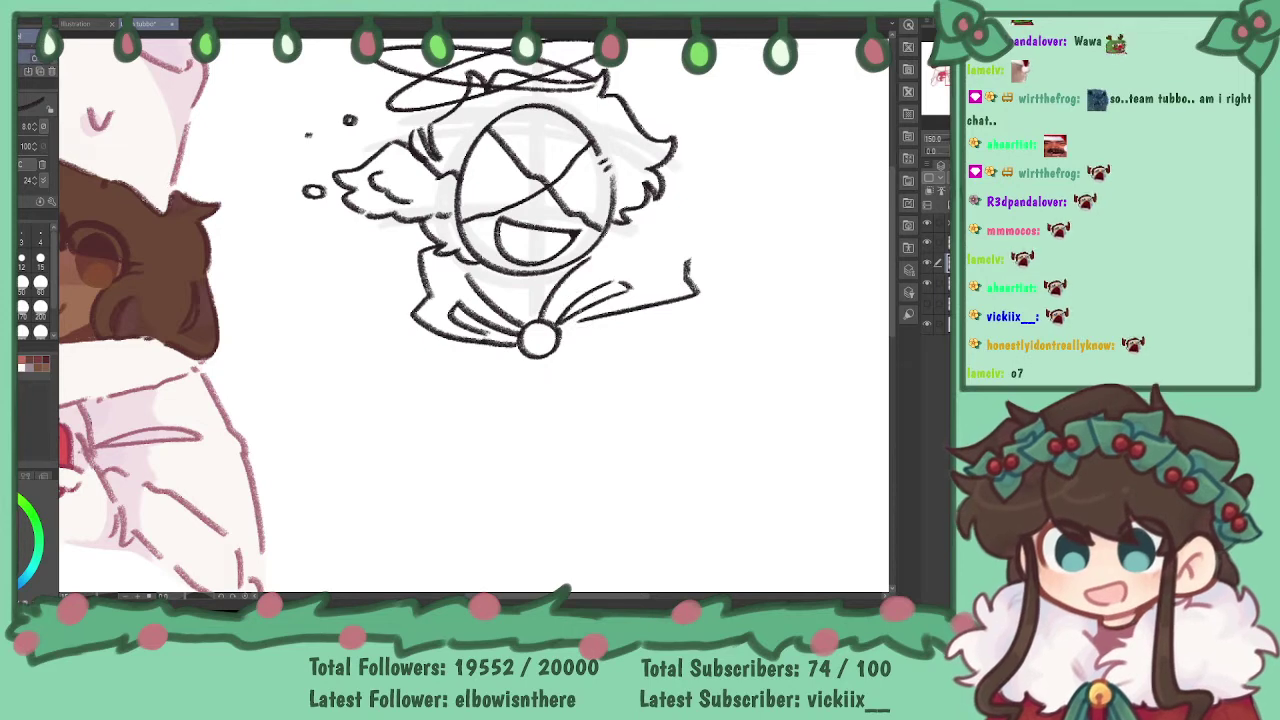
drag(579, 264, 662, 242)
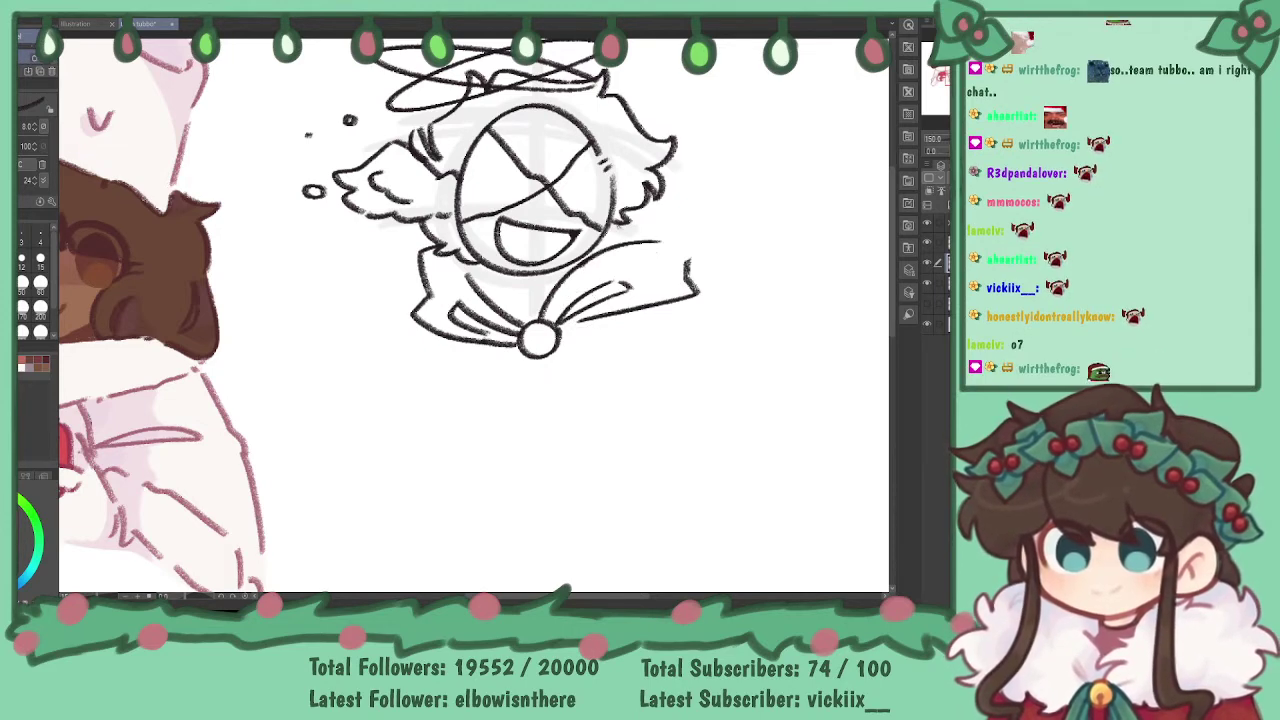
key(ctrl+z)
drag(580, 262, 686, 236)
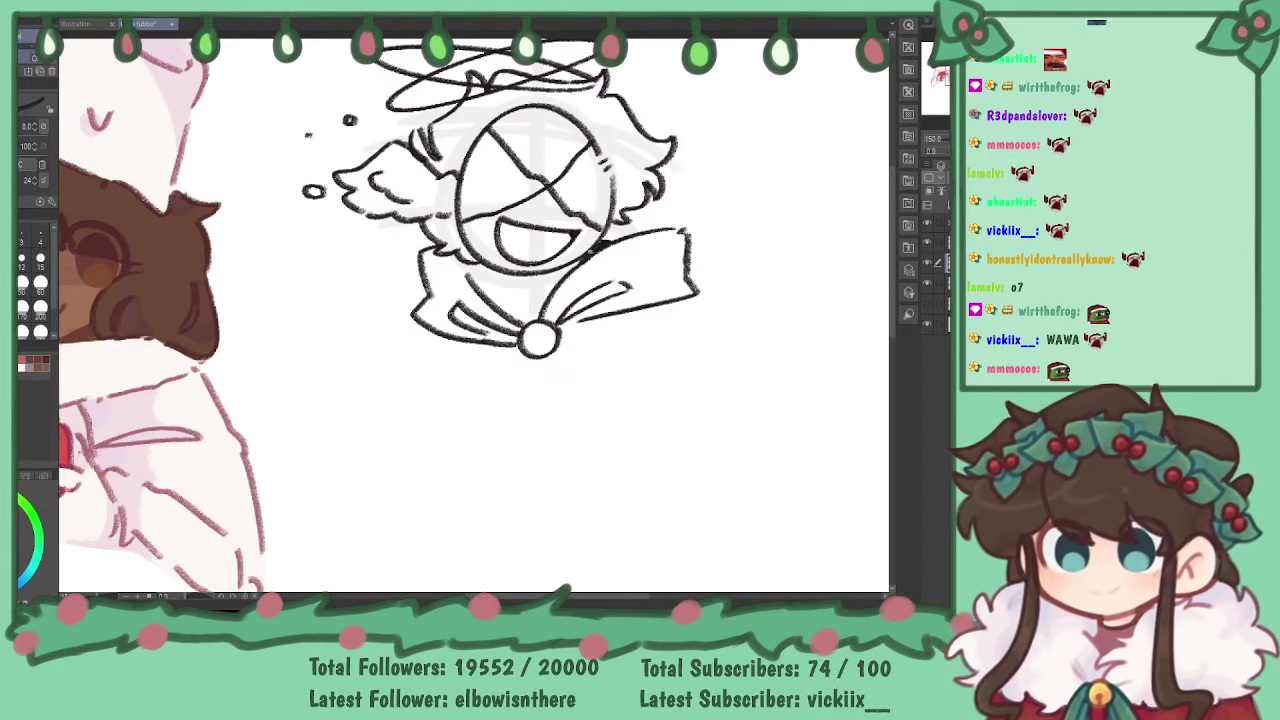
drag(558, 278, 579, 262)
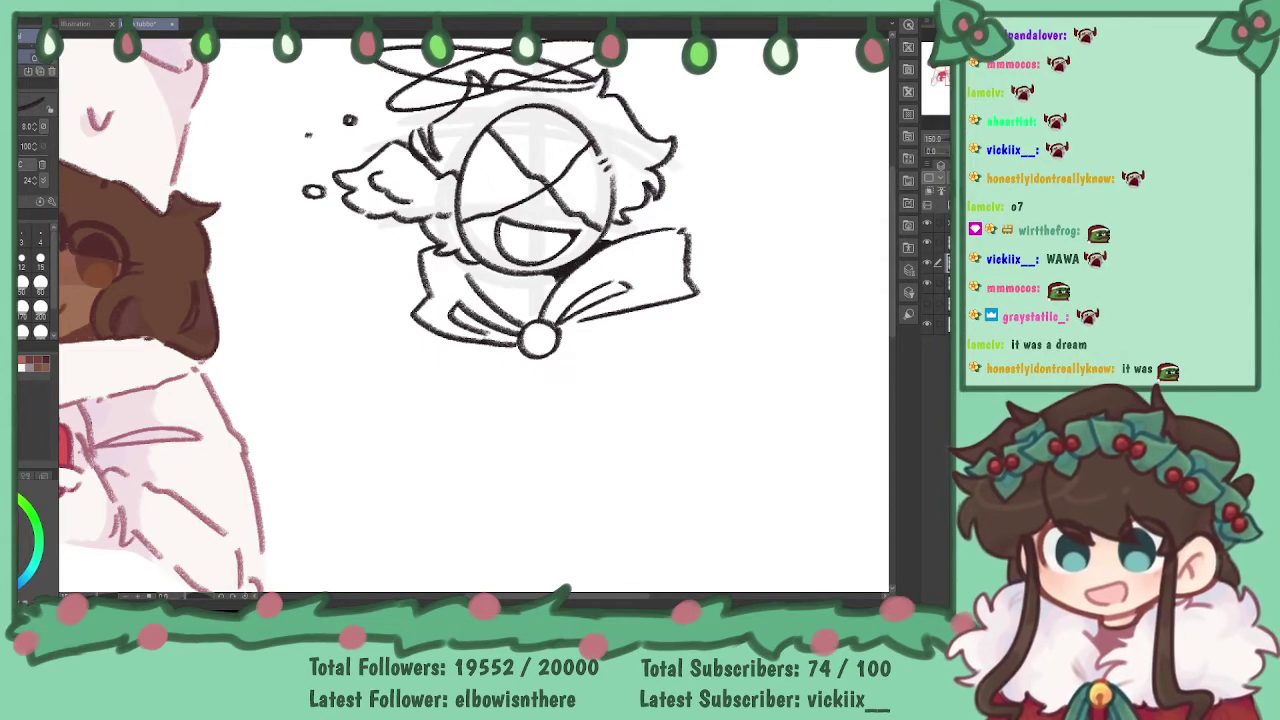
- Draw a long S-shaped tail line from the bow knot, sweeping down and up to the right into a curled tip
key(ctrl+minus)
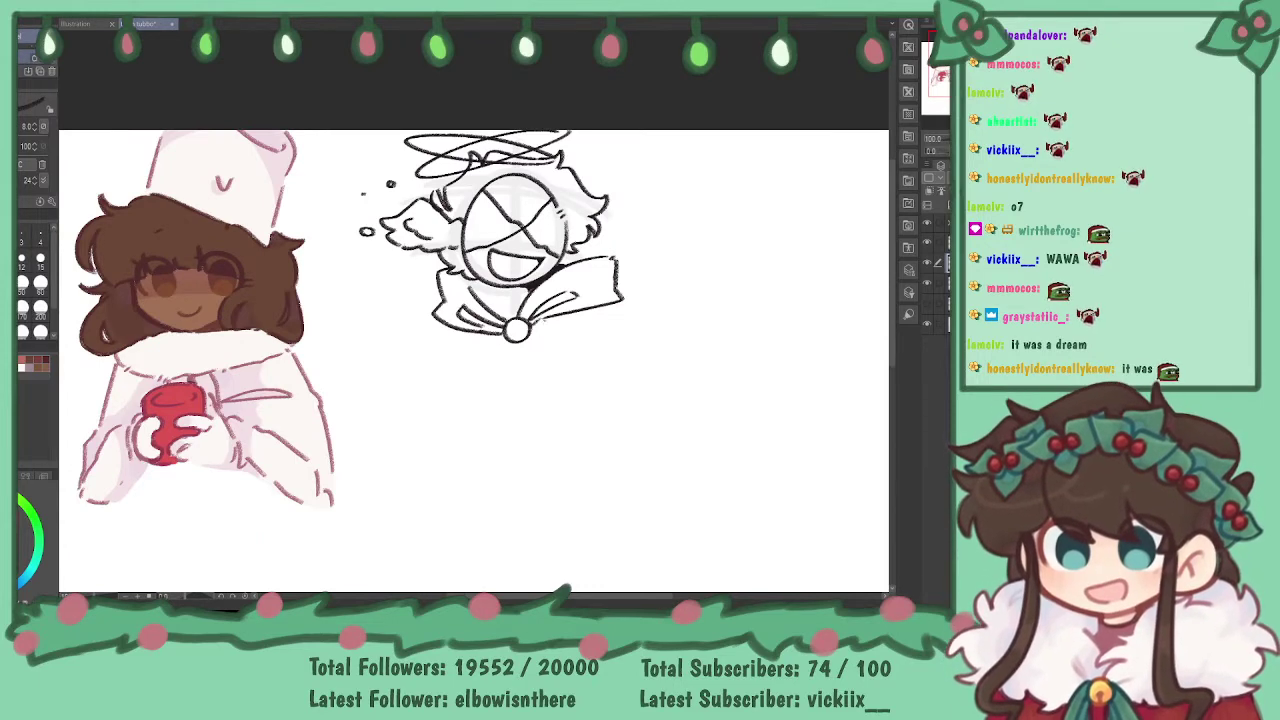
drag(516, 342, 582, 414)
drag(590, 417, 664, 368)
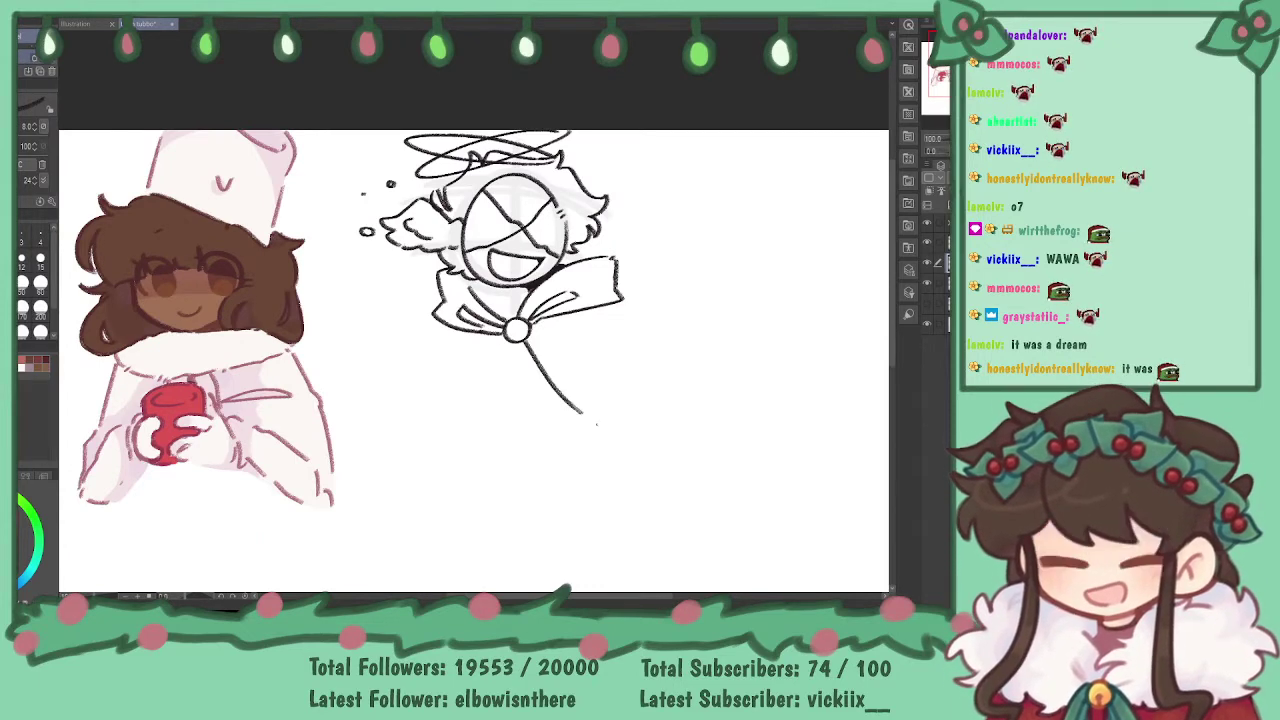
key(ctrl+z)
mouse_move(525, 340)
mouse_down()
mouse_move(593, 431)
mouse_move(622, 433)
mouse_move(609, 437)
mouse_move(687, 329)
mouse_move(744, 342)
mouse_move(738, 329)
mouse_move(740, 396)
mouse_up()
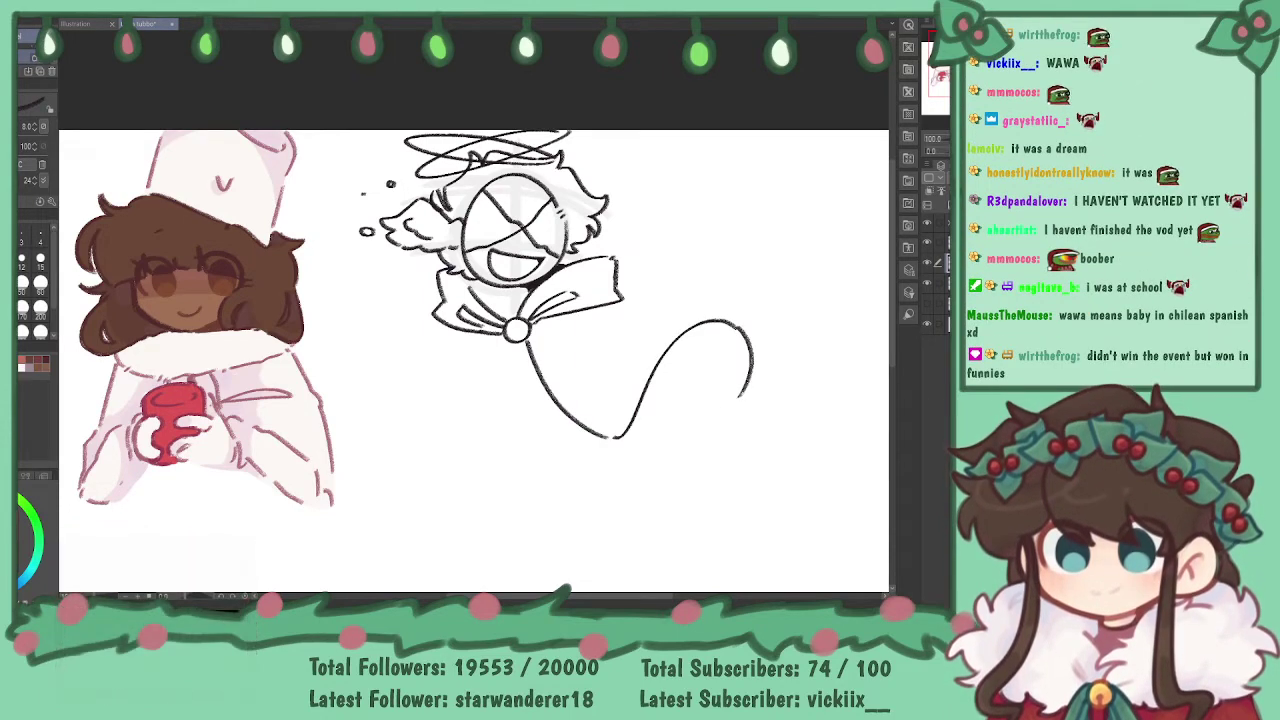
drag(740, 395, 795, 322)
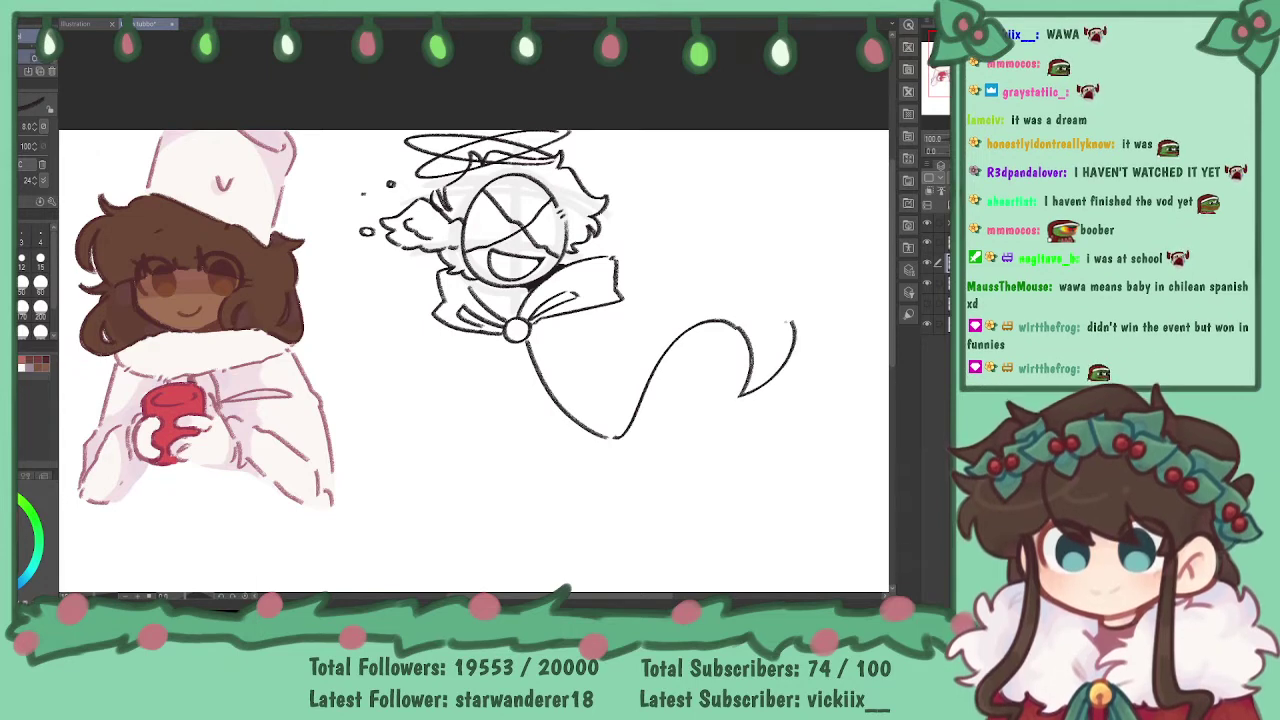
key(ctrl+z)
key(ctrl+z)
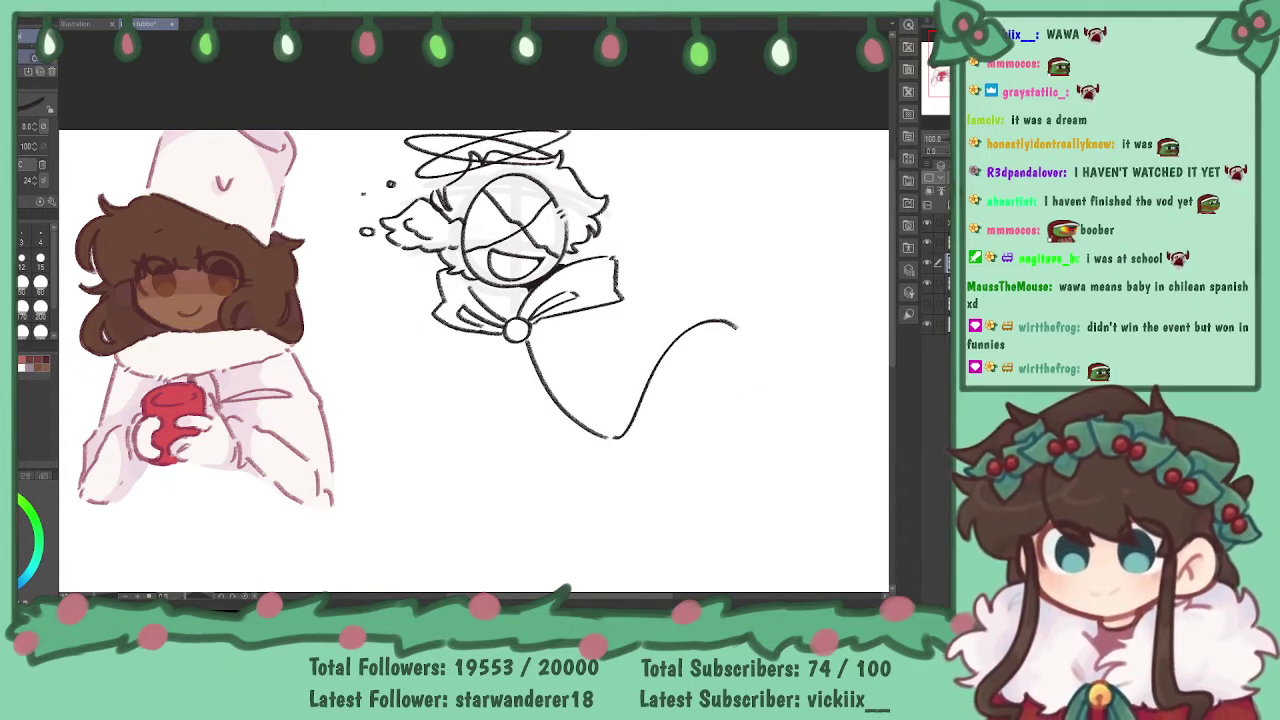
mouse_move(737, 323)
mouse_down()
mouse_move(695, 380)
mouse_move(762, 413)
mouse_move(774, 343)
mouse_up()
key(ctrl+z)
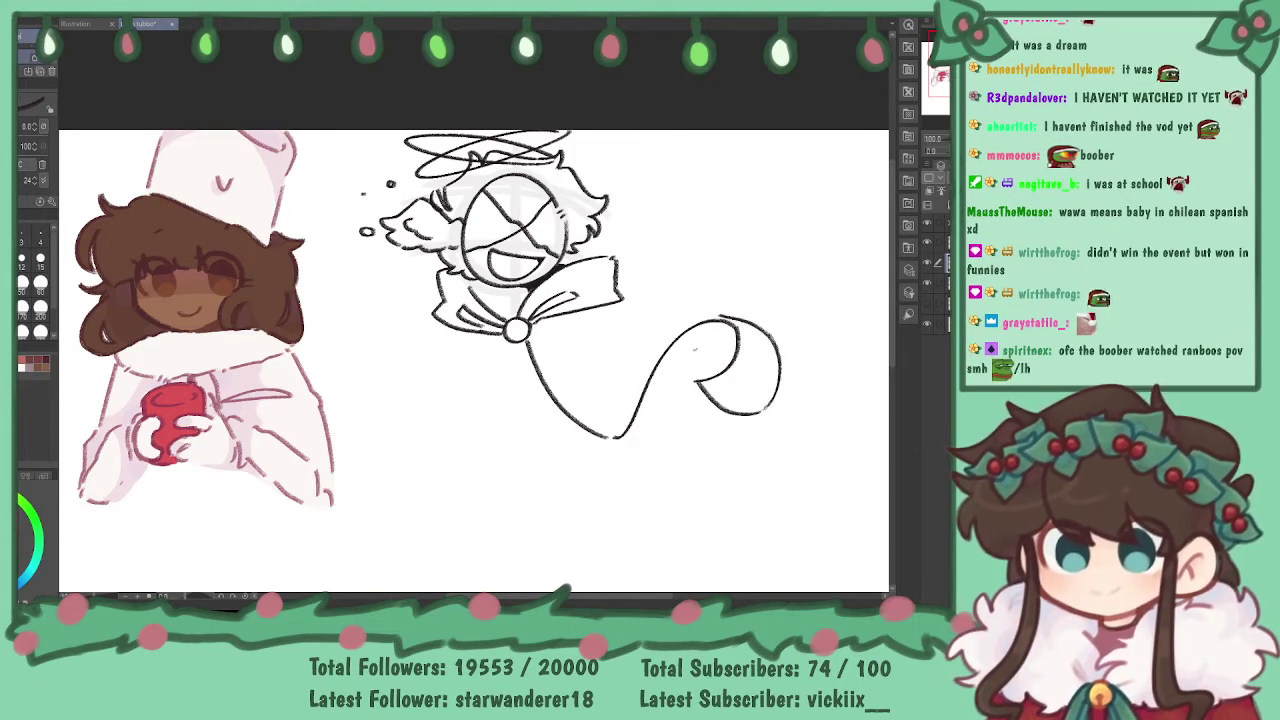
drag(676, 420, 620, 438)
drag(686, 376, 718, 328)
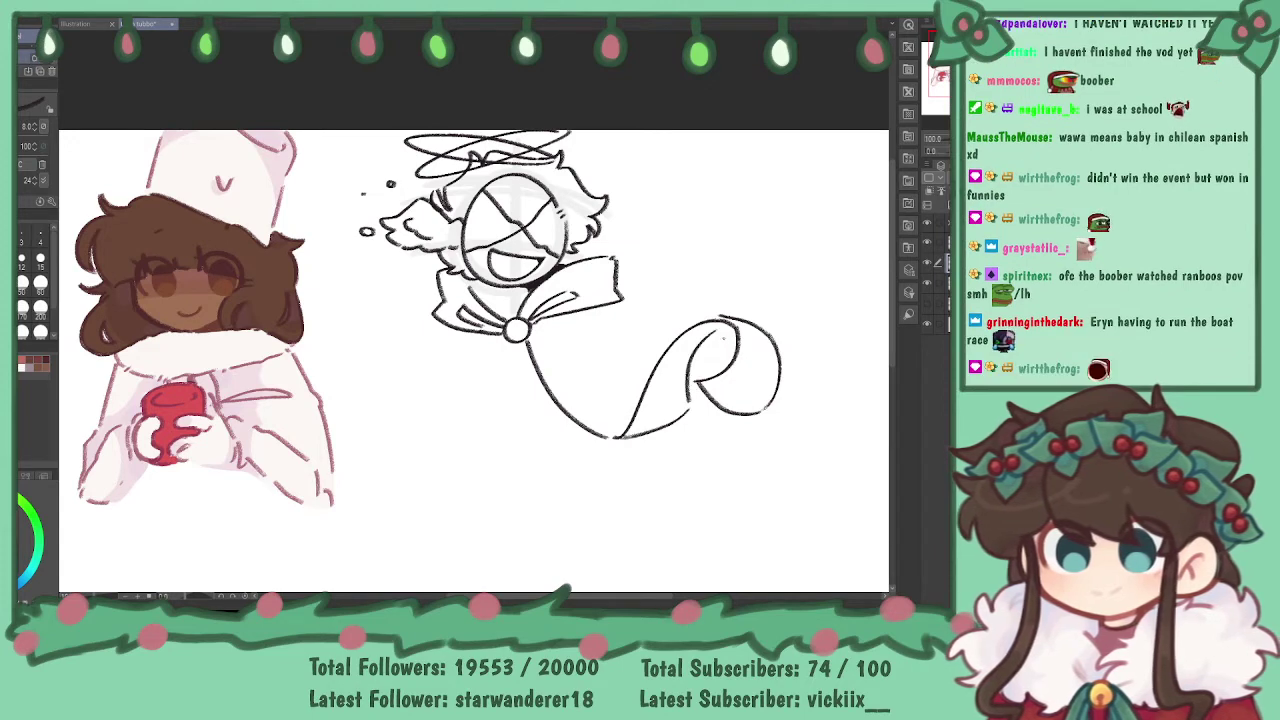
key(ctrl+z)
key(ctrl+z)
drag(632, 437, 683, 414)
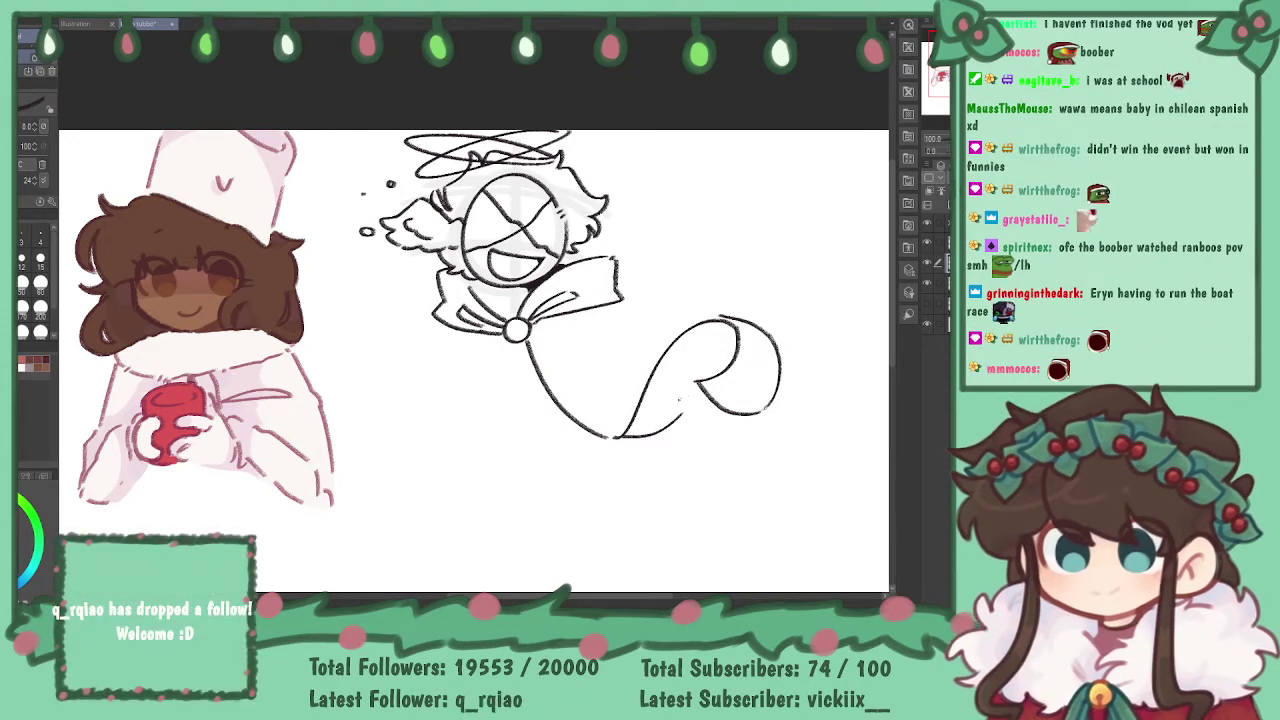
drag(686, 403, 718, 331)
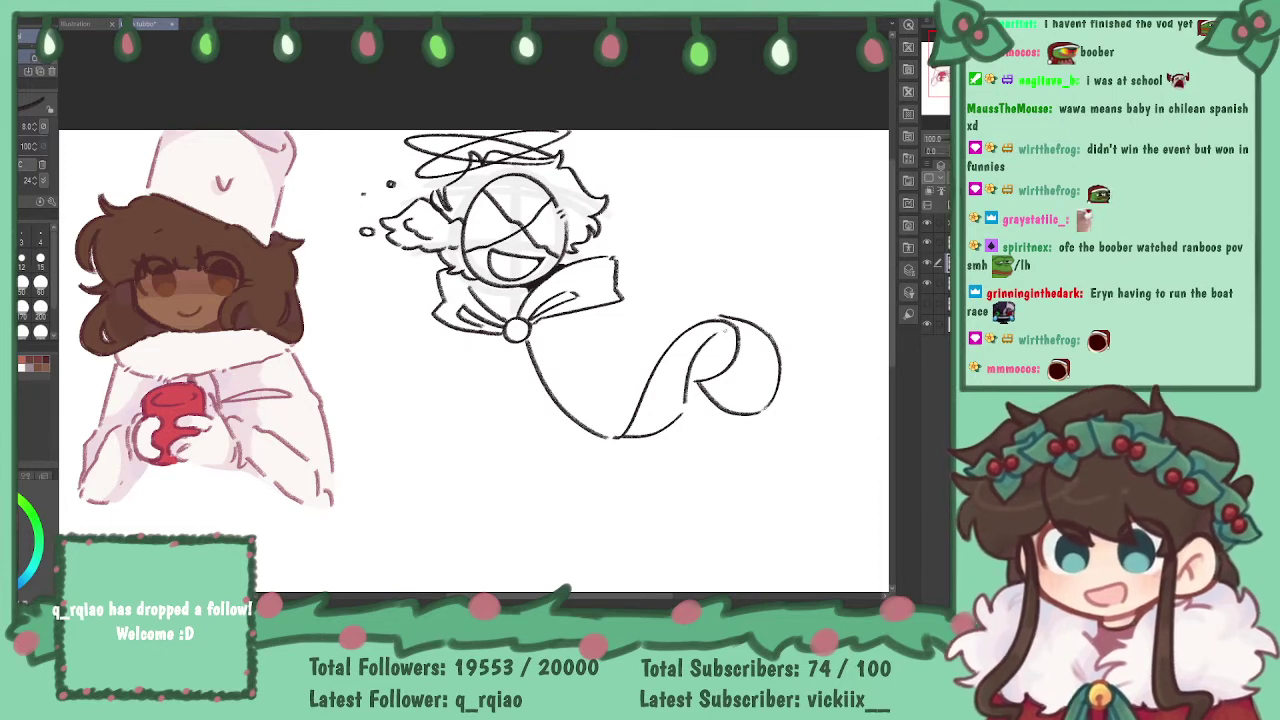
key(ctrl+z)
key(ctrl+z)
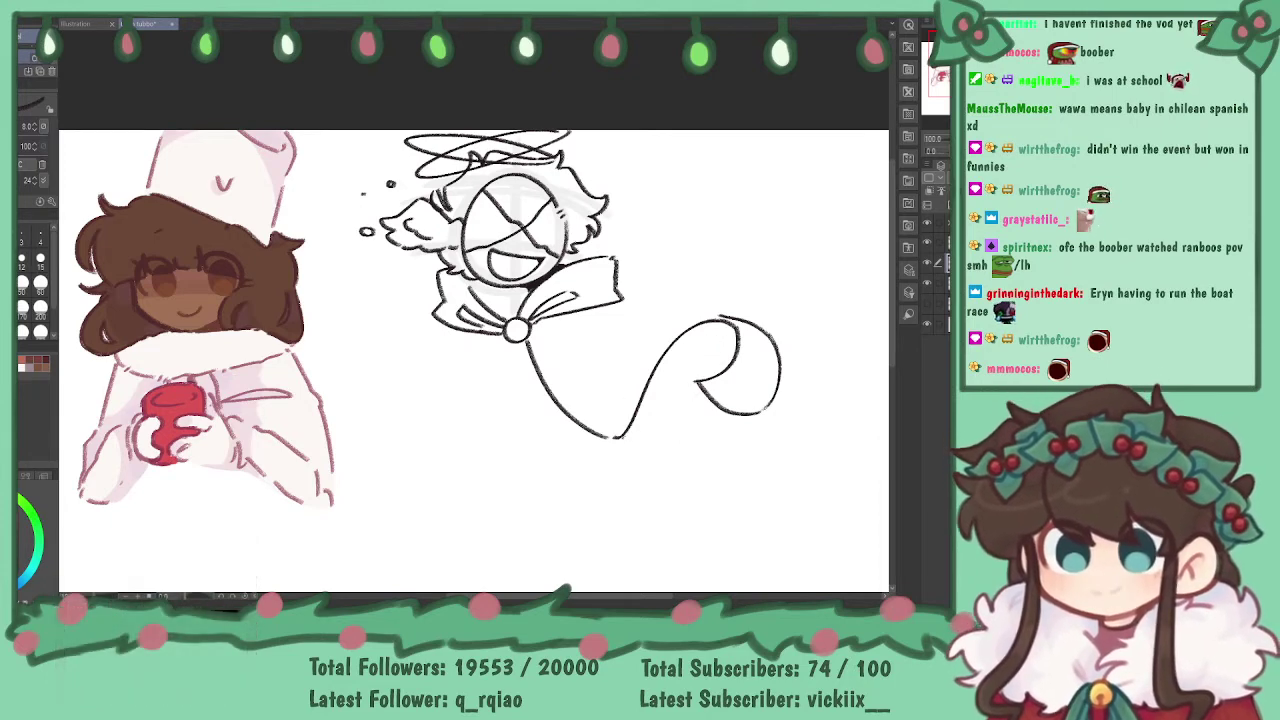
- Draw the tail's lower edge from its lowest bend and an inner line rising into the curled tip
drag(680, 391, 728, 322)
key(ctrl+z)
key(ctrl+z)
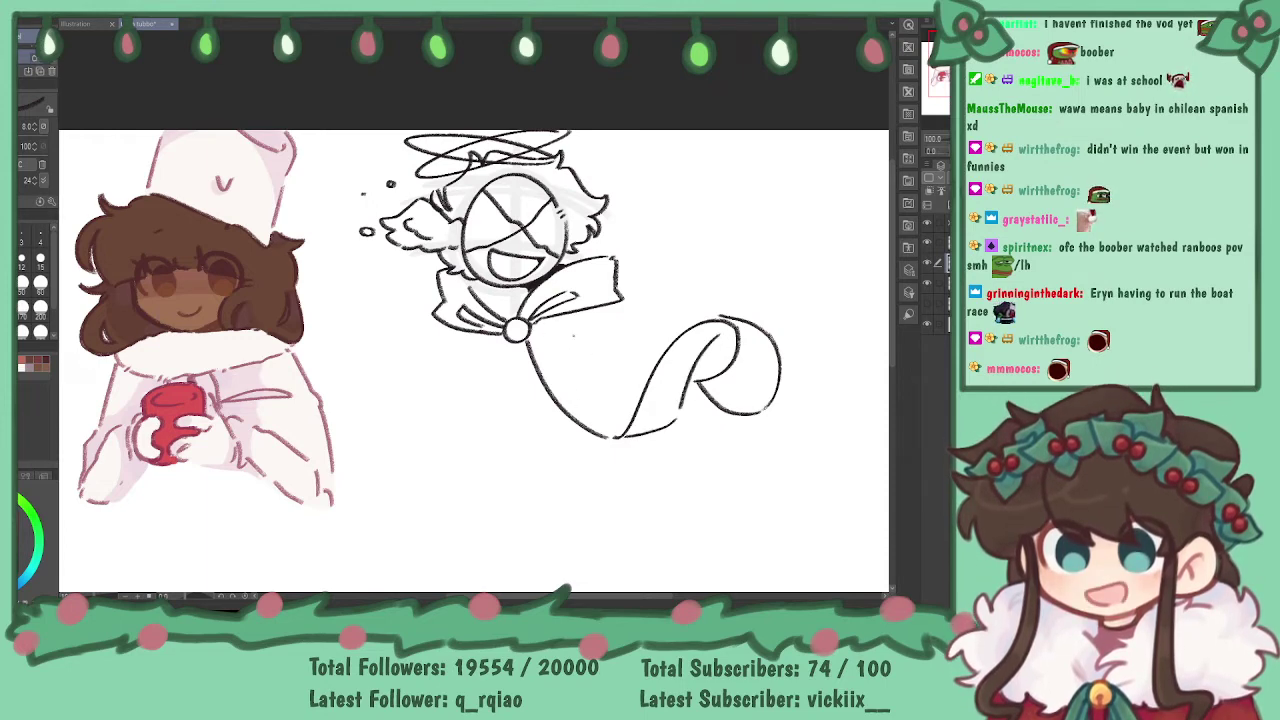
- Draw the upper edge of the right-hand ribbon tail from the bow knot down to its lowest bend
drag(546, 323, 620, 406)
key(ctrl+z)
drag(548, 326, 628, 410)
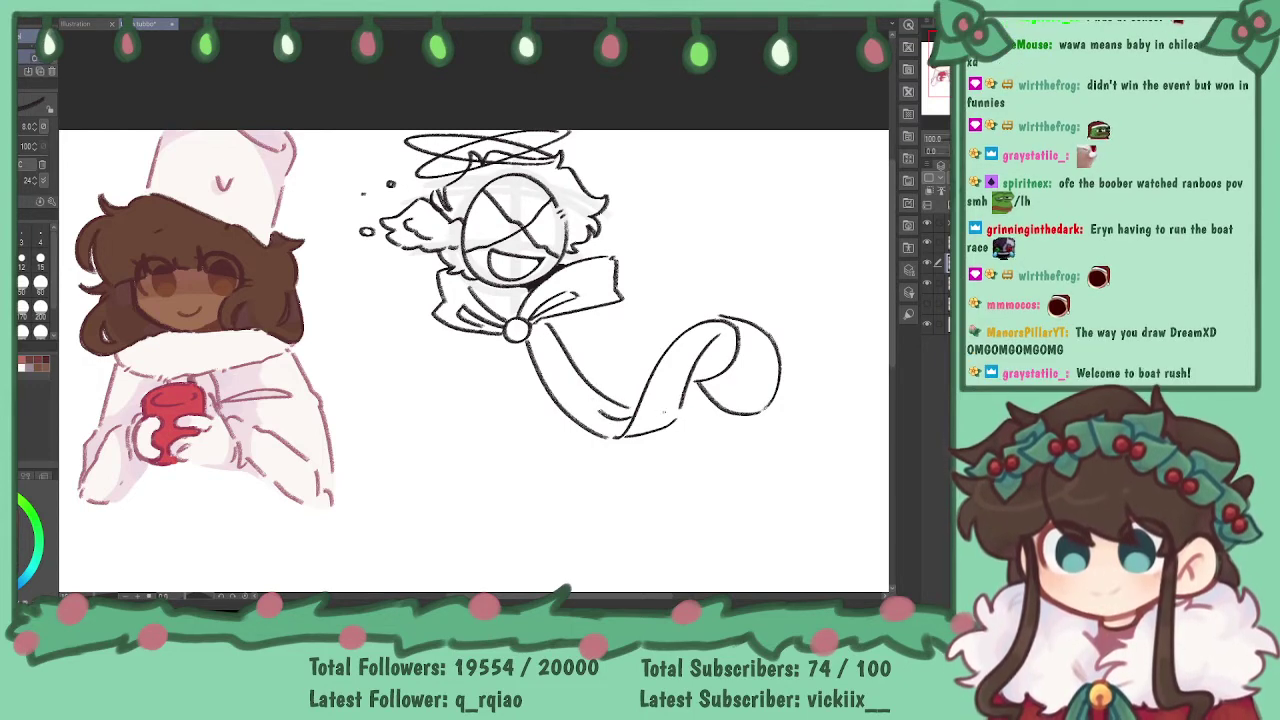
mouse_move(715, 324)
mouse_down()
mouse_move(659, 383)
mouse_move(661, 398)
mouse_up()
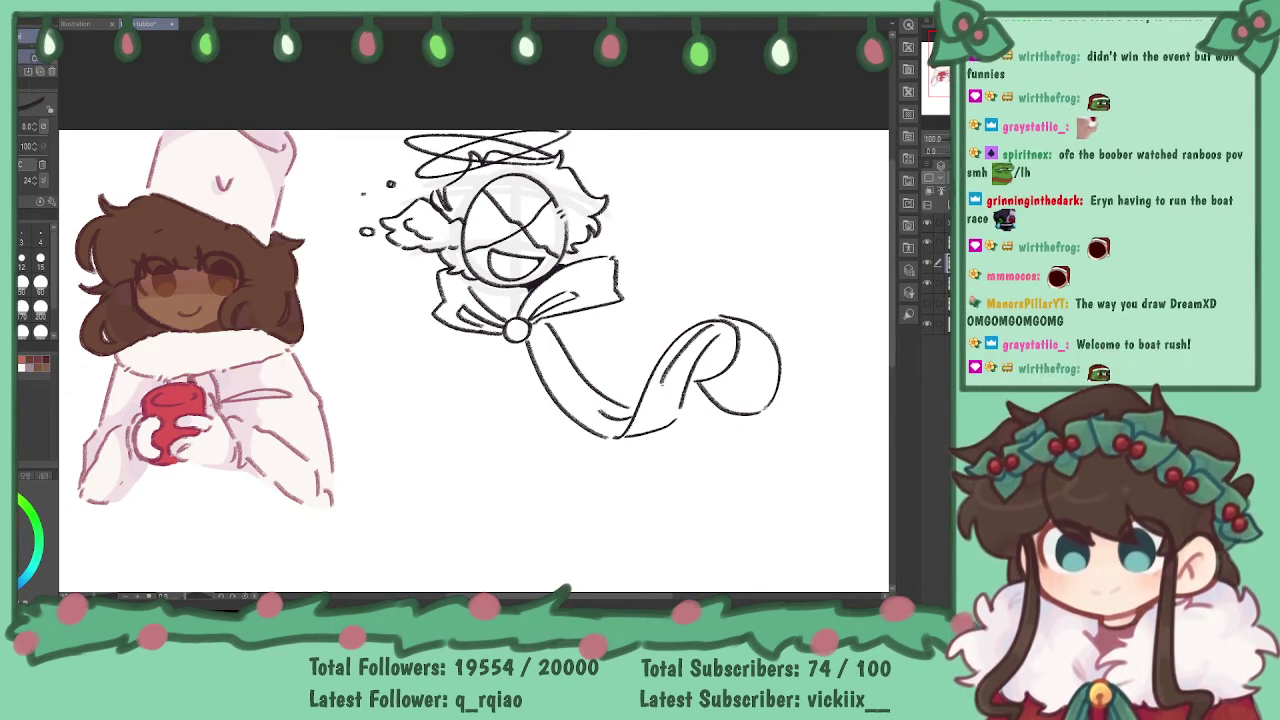
key(ctrl+z)
key(ctrl+z)
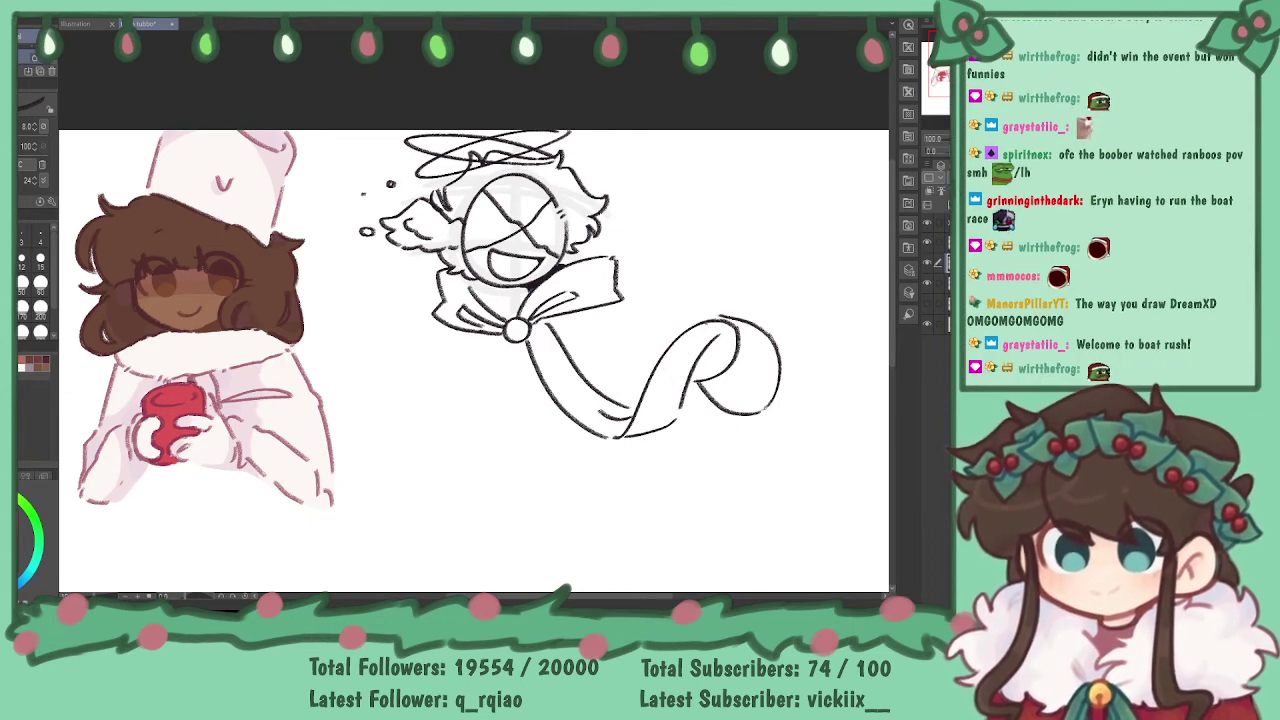
drag(706, 324, 668, 391)
key(ctrl+z)
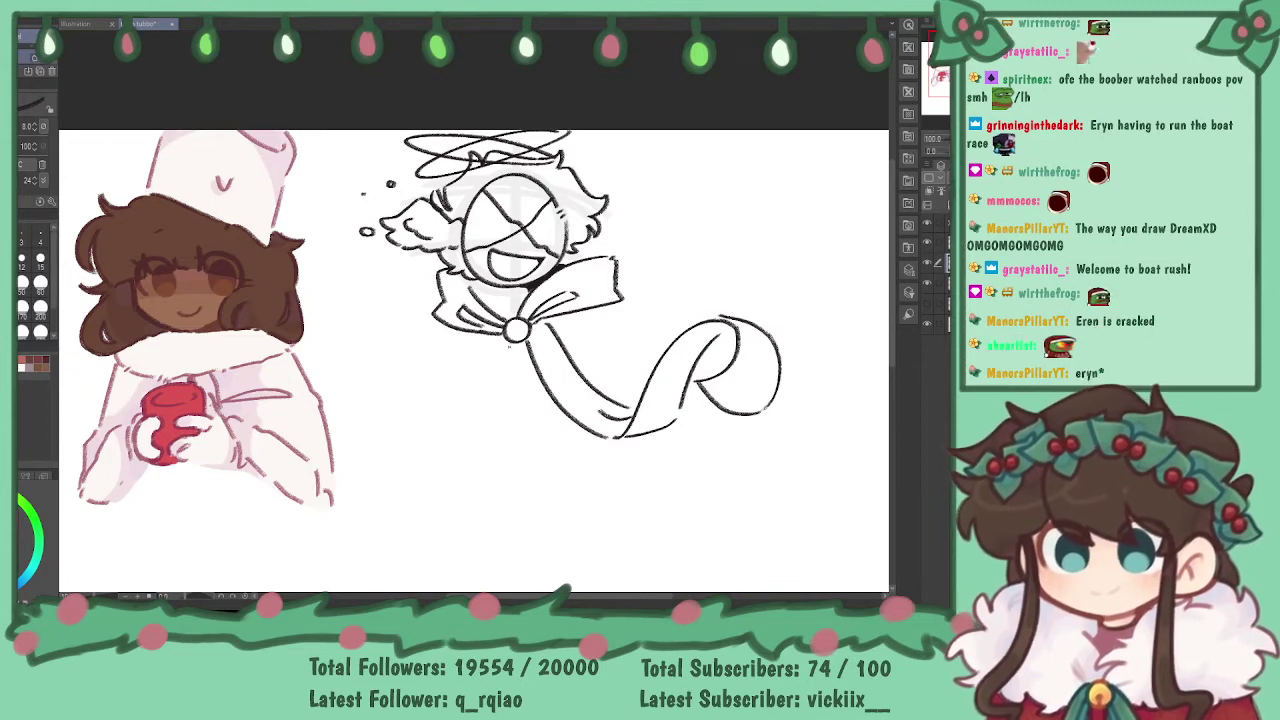
key(ctrl+z)
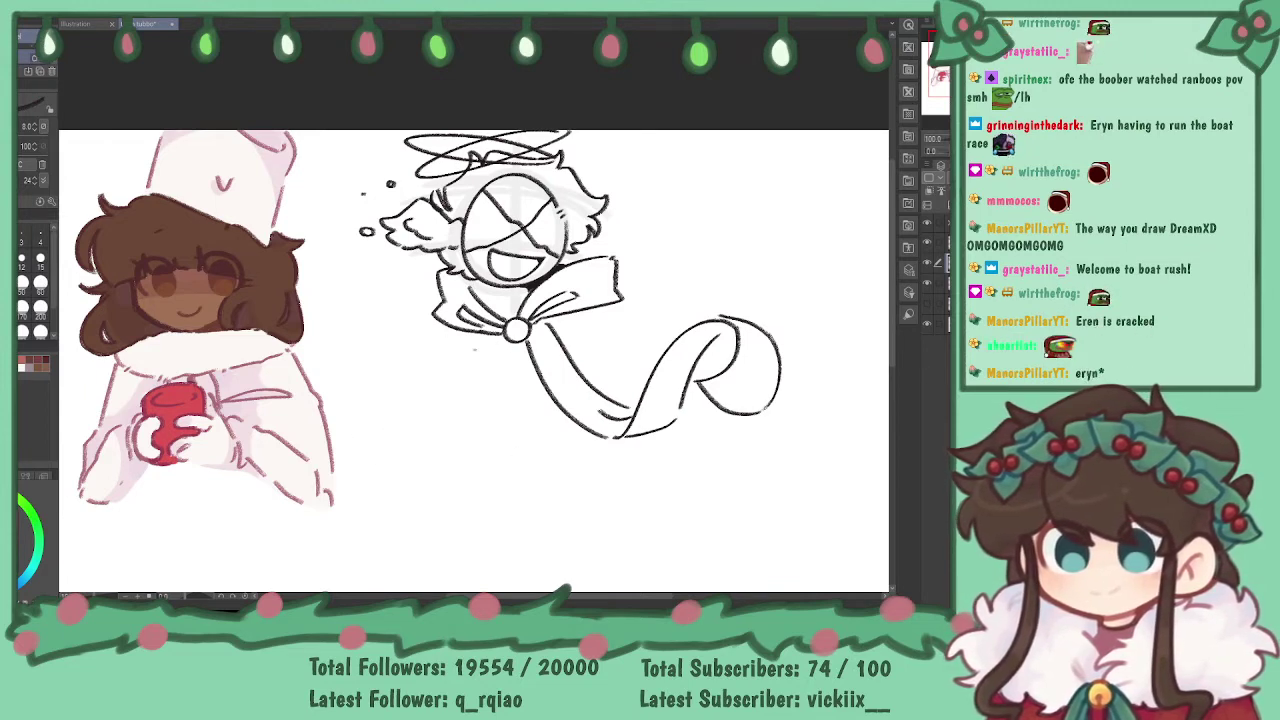
- Draw a left ribbon tail from the knot, curving out and down to a notched end, with its inner edge rising back
drag(500, 342, 385, 480)
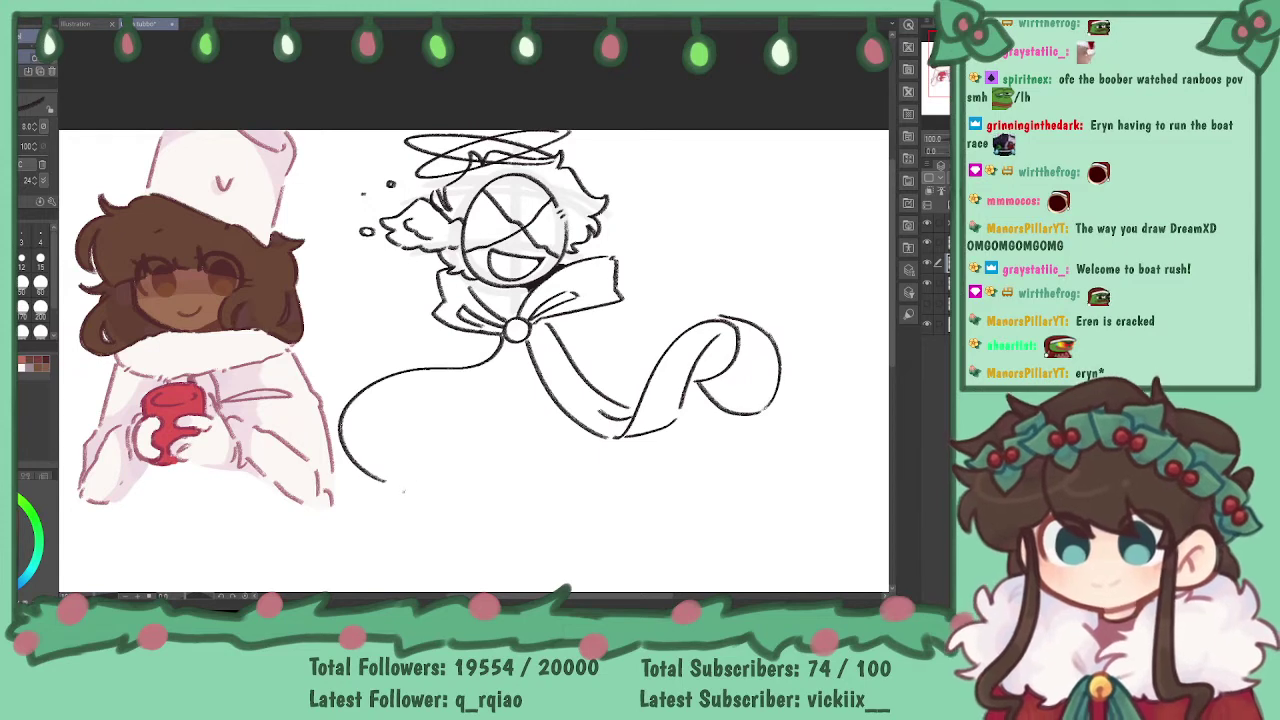
drag(383, 481, 381, 499)
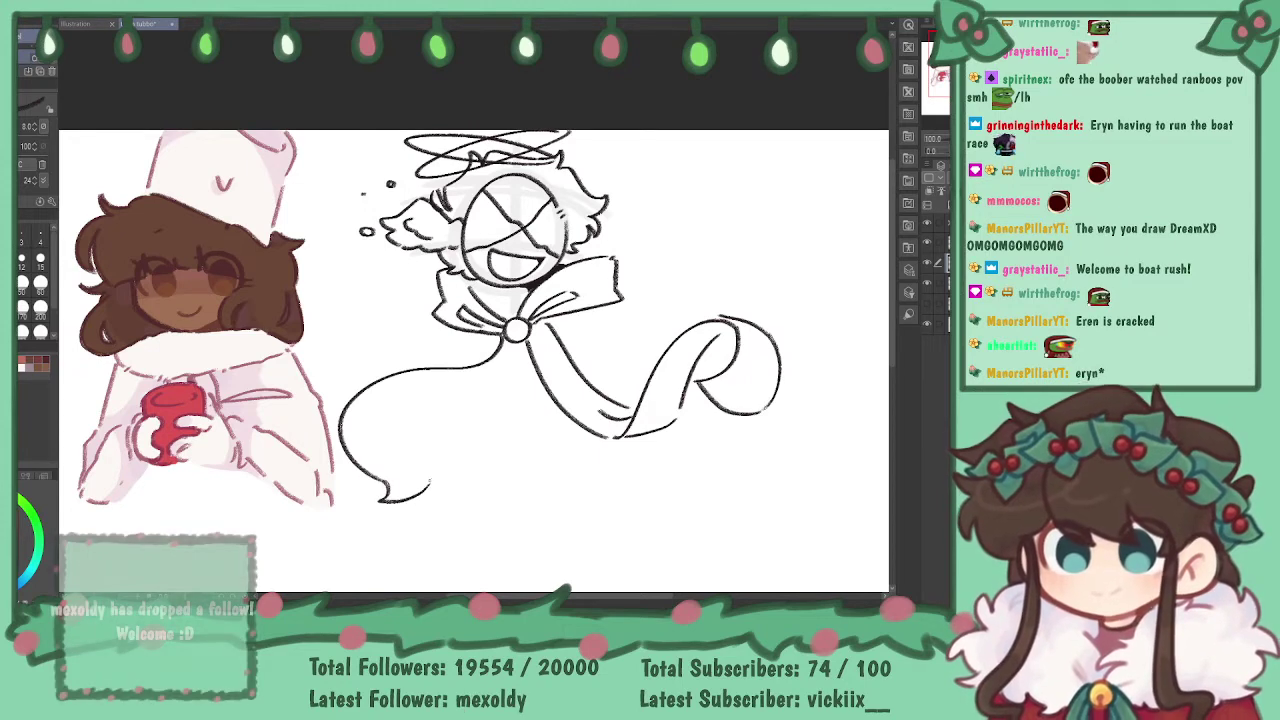
drag(369, 388, 380, 501)
- Draw the left ribbon tail's lower edge from its fold across and up to the bow knot
drag(373, 410, 475, 424)
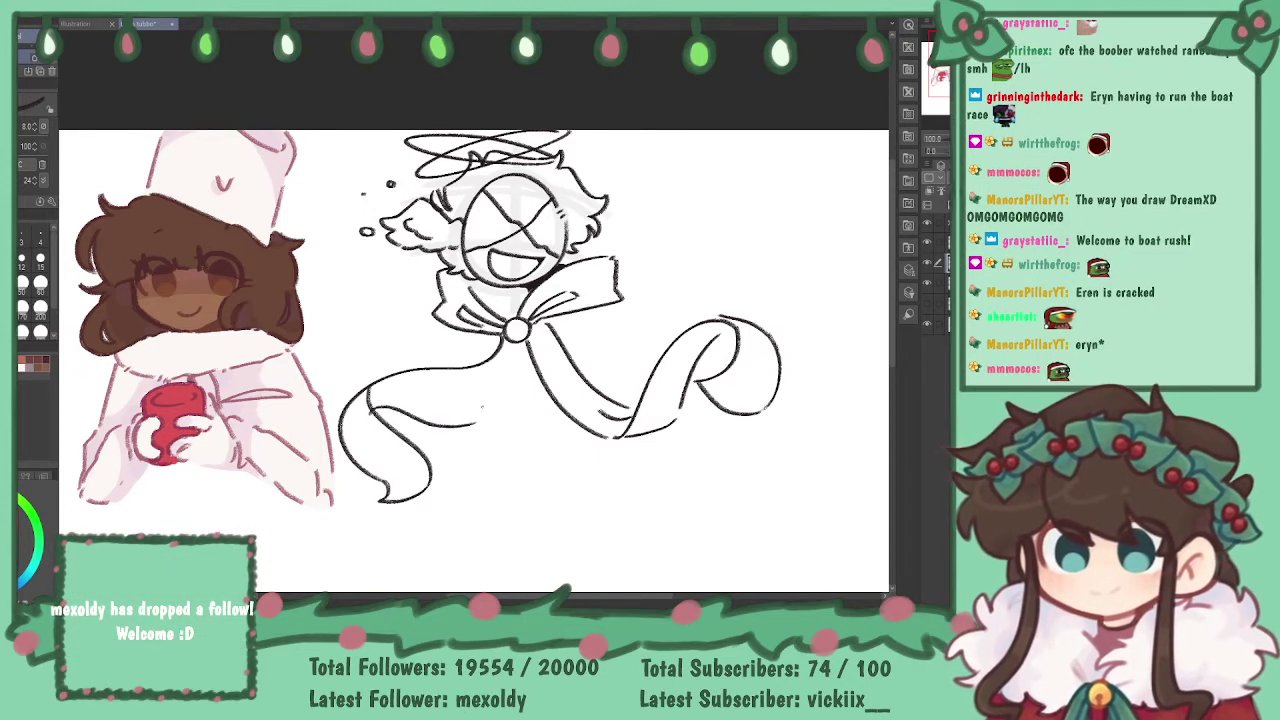
key(ctrl+z)
mouse_move(376, 412)
mouse_down()
mouse_move(497, 395)
mouse_move(528, 344)
mouse_up()
key(ctrl+z)
drag(490, 406, 513, 349)
key(ctrl+z)
drag(495, 404, 514, 347)
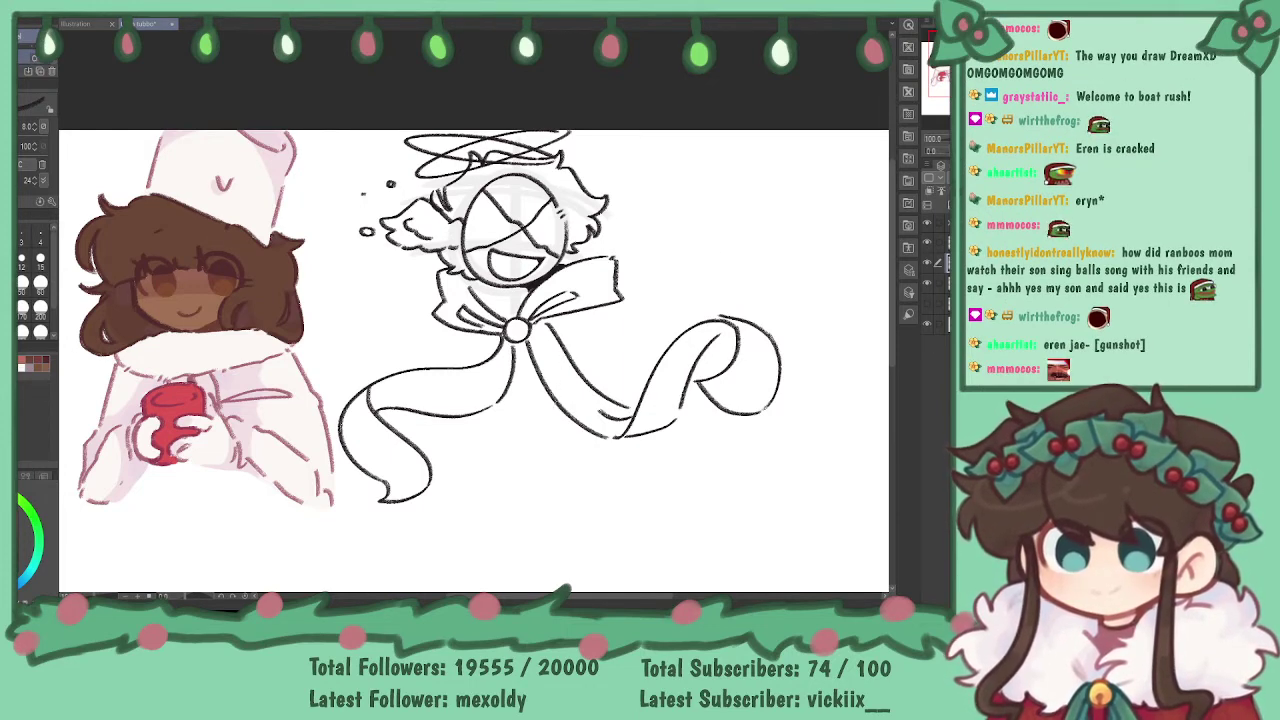
- Sketch rounded cape outlines sweeping outward from both sides of the head and bow, with a short fold beside the bow's right side
key(ctrl+minus)
key(ctrl+minus)
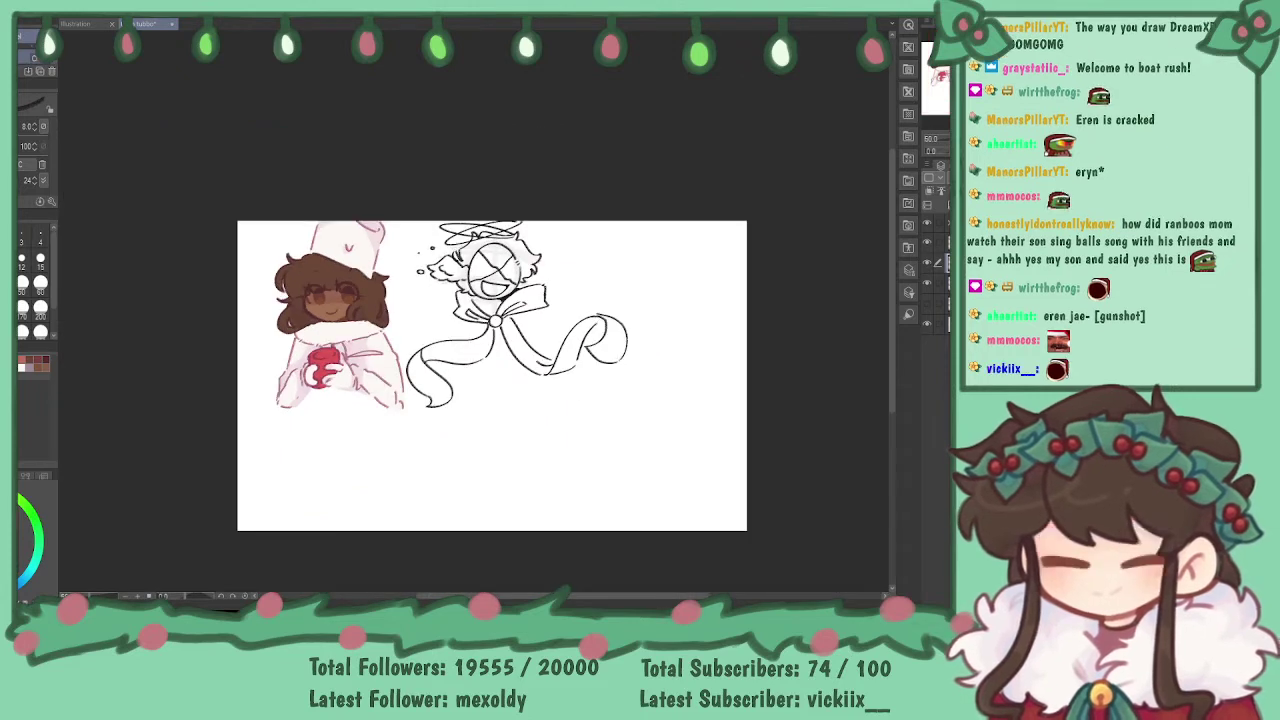
key(ctrl+plus)
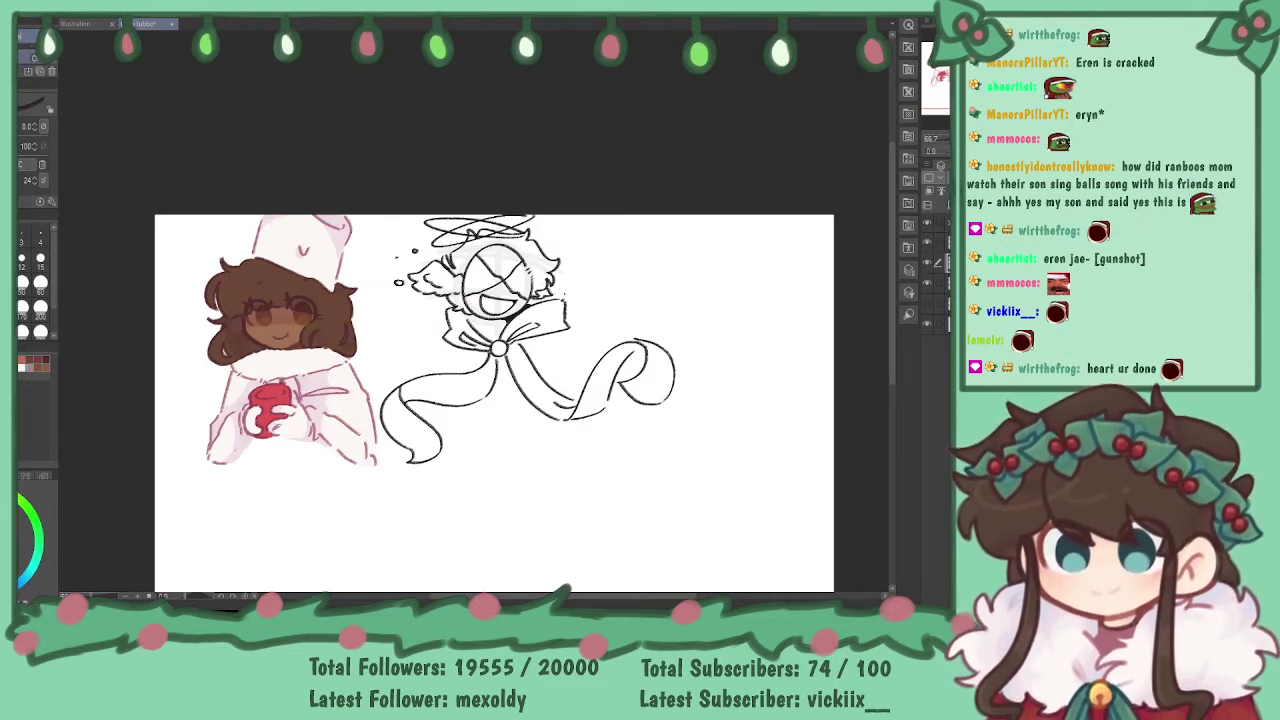
drag(560, 272, 680, 272)
key(ctrl+z)
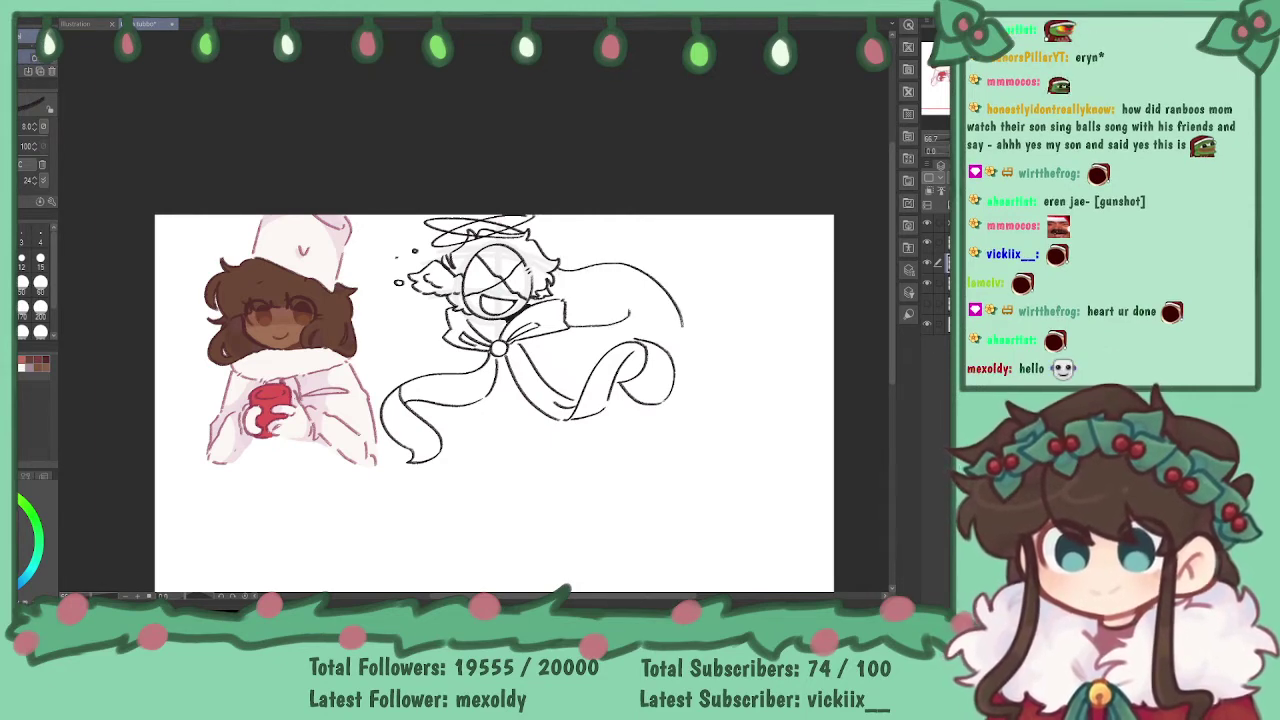
key(ctrl+z)
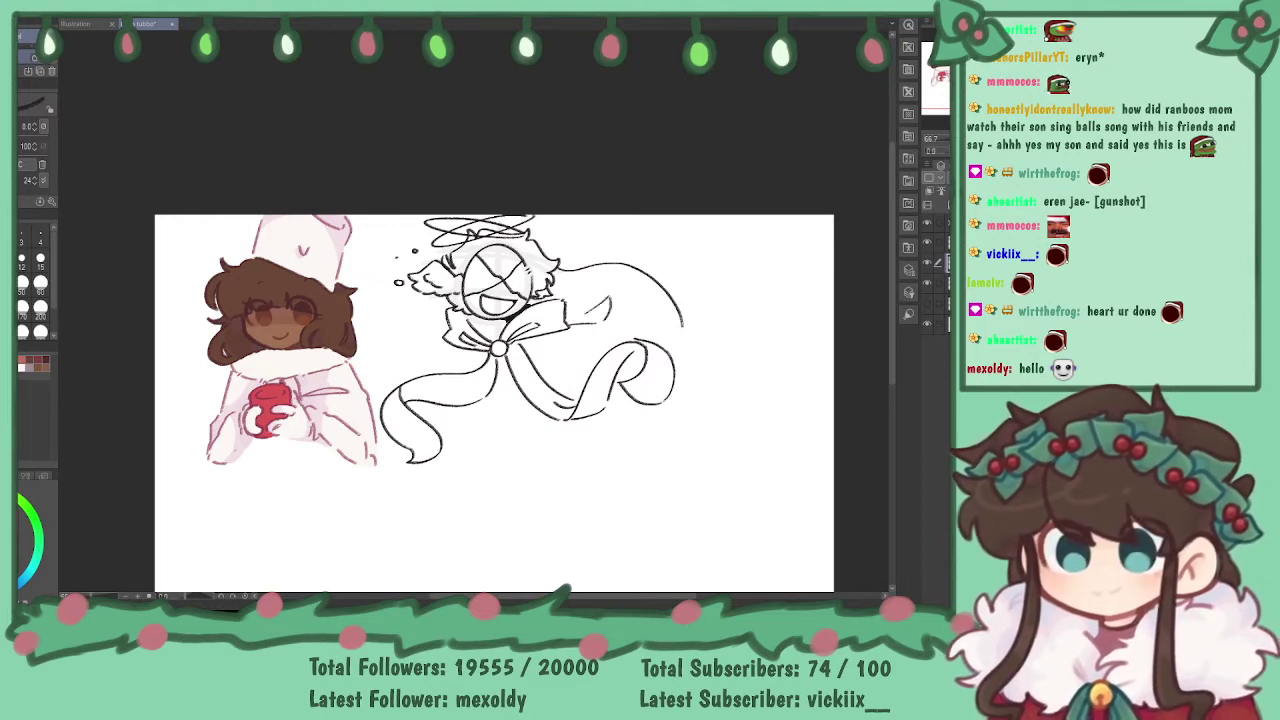
drag(357, 330, 400, 284)
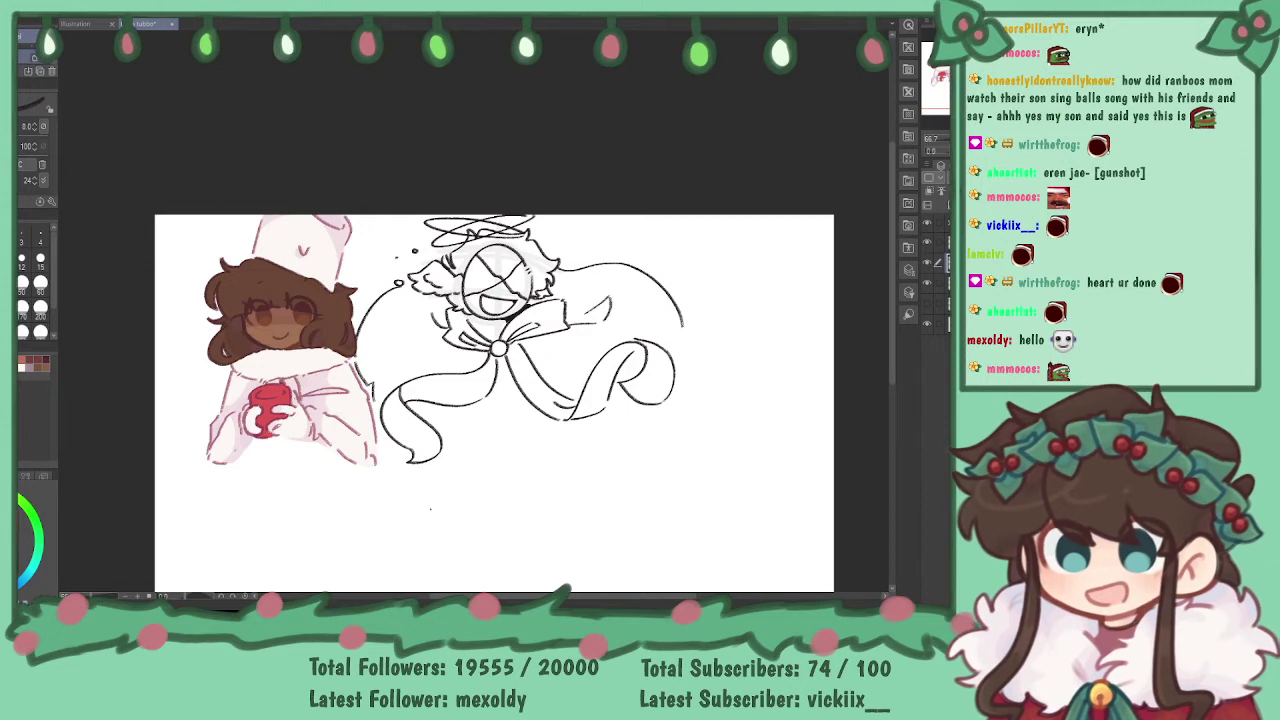
- Draw the cape's two front edges running from the bow knot down to the hem, spreading apart between the ribbon tails
mouse_move(442, 456)
mouse_down()
mouse_move(456, 463)
mouse_move(487, 409)
mouse_up()
key(ctrl+z)
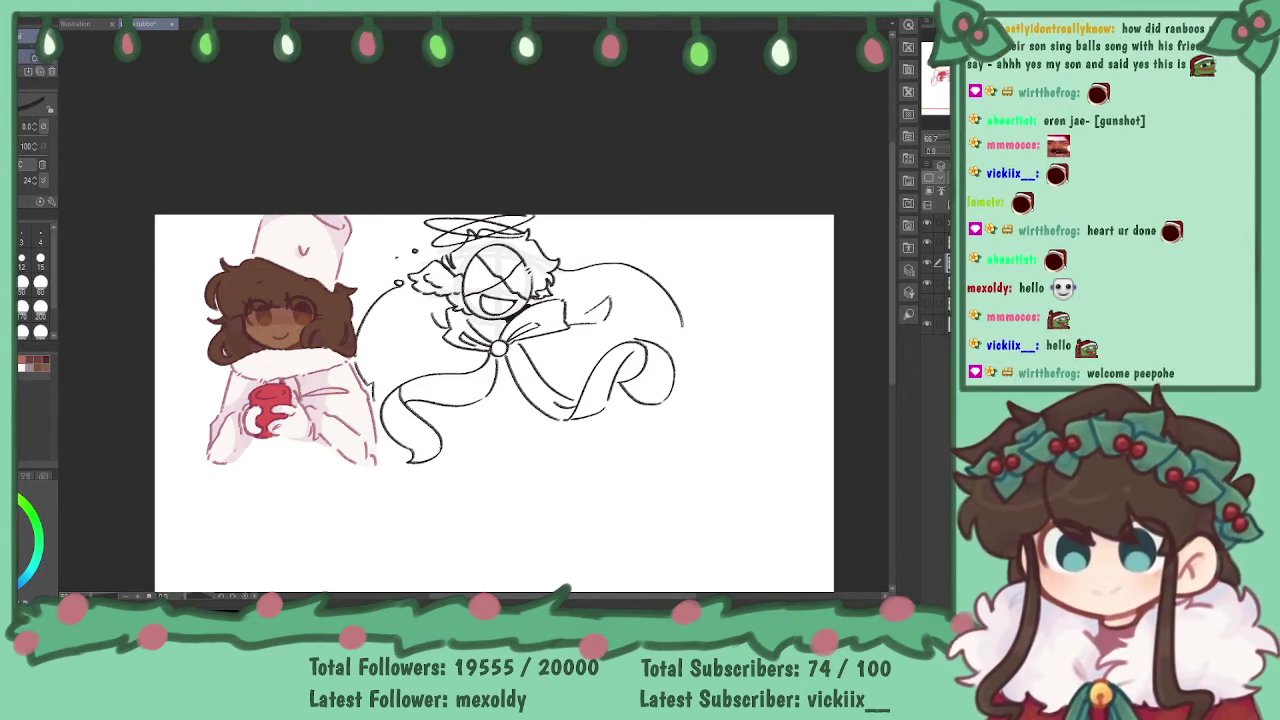
drag(512, 366, 546, 458)
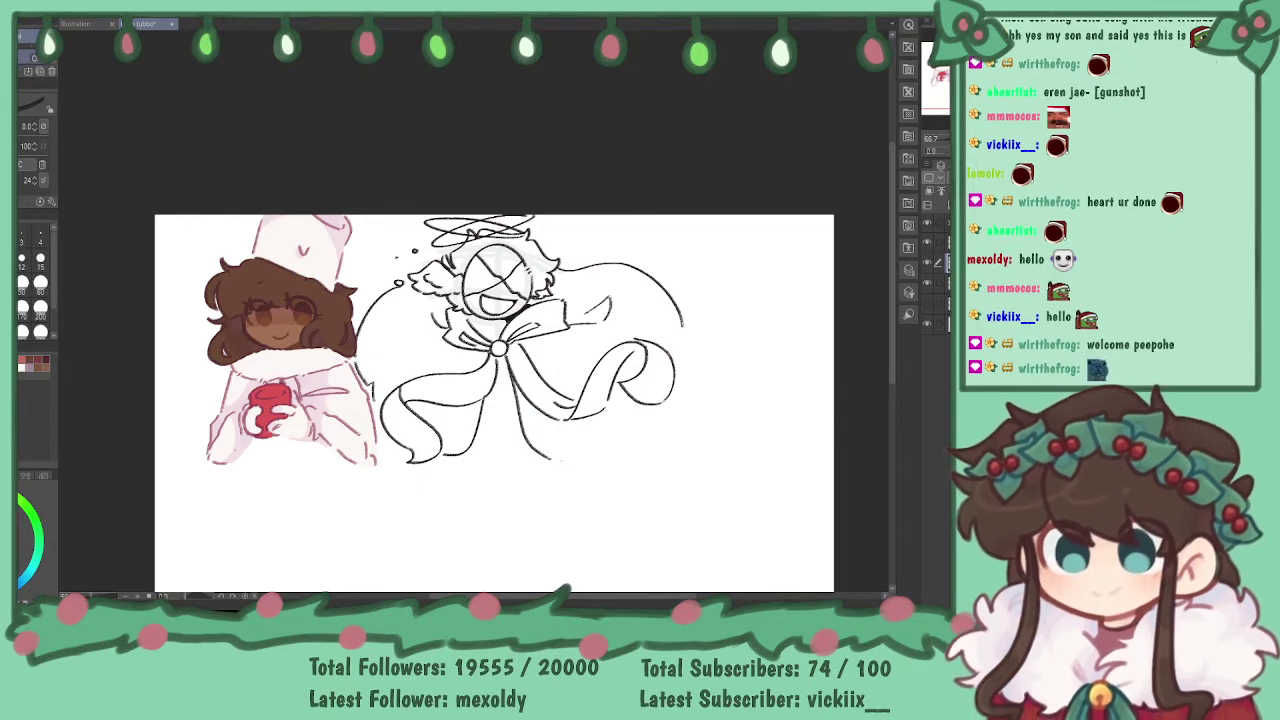
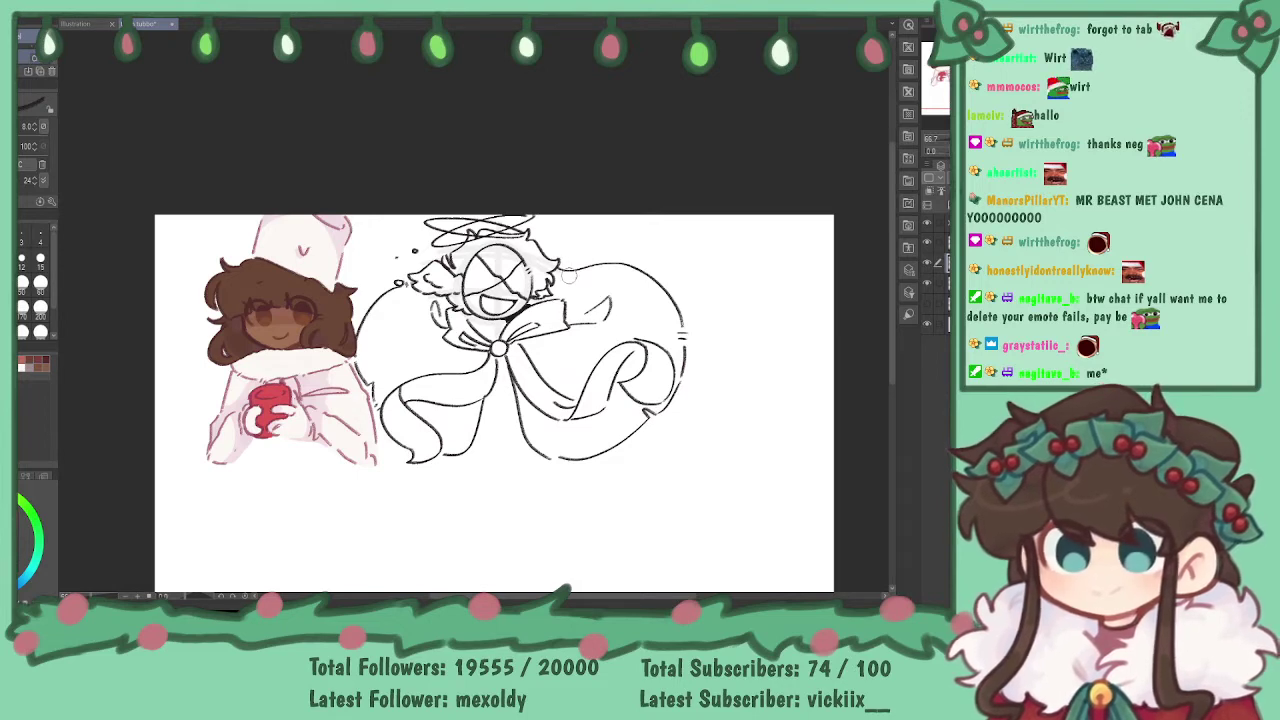
- Replace the cape's right shoulder curve with a large feathered wing behind the head, and add zigzag strokes to the halo
mouse_move(567, 270)
mouse_down()
mouse_move(628, 264)
mouse_move(604, 298)
mouse_move(614, 301)
mouse_up()
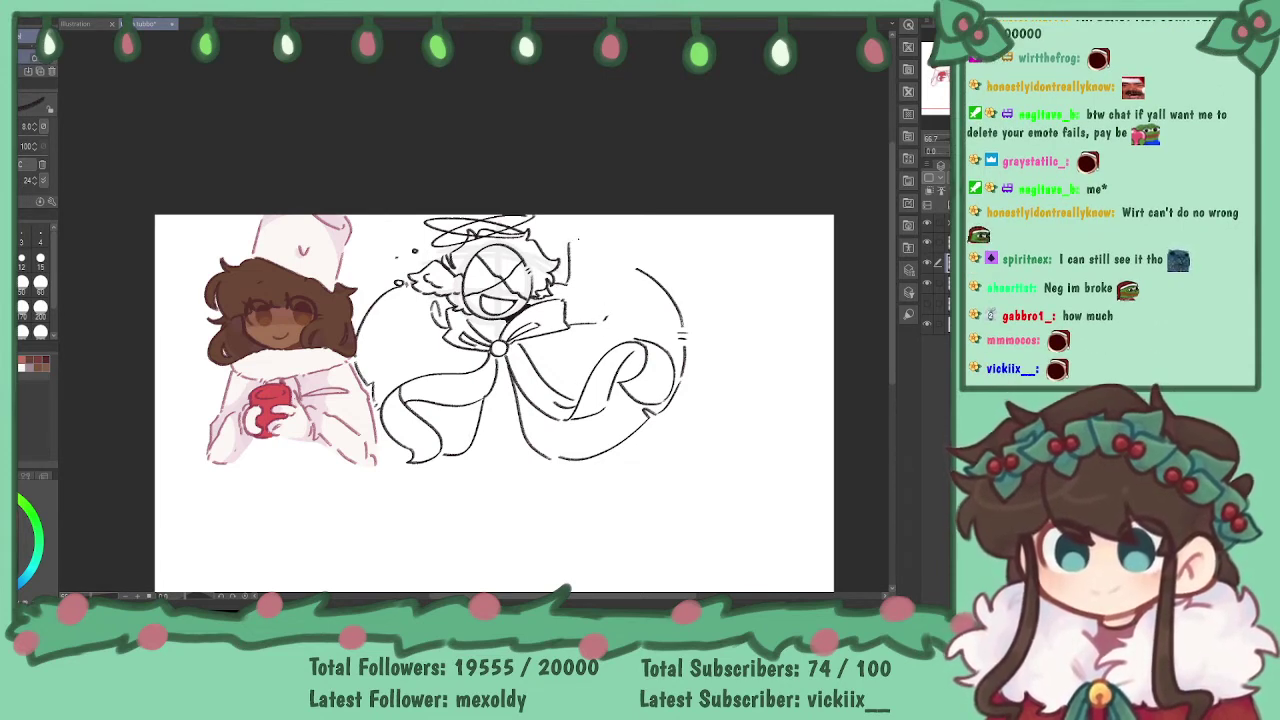
drag(562, 222, 566, 276)
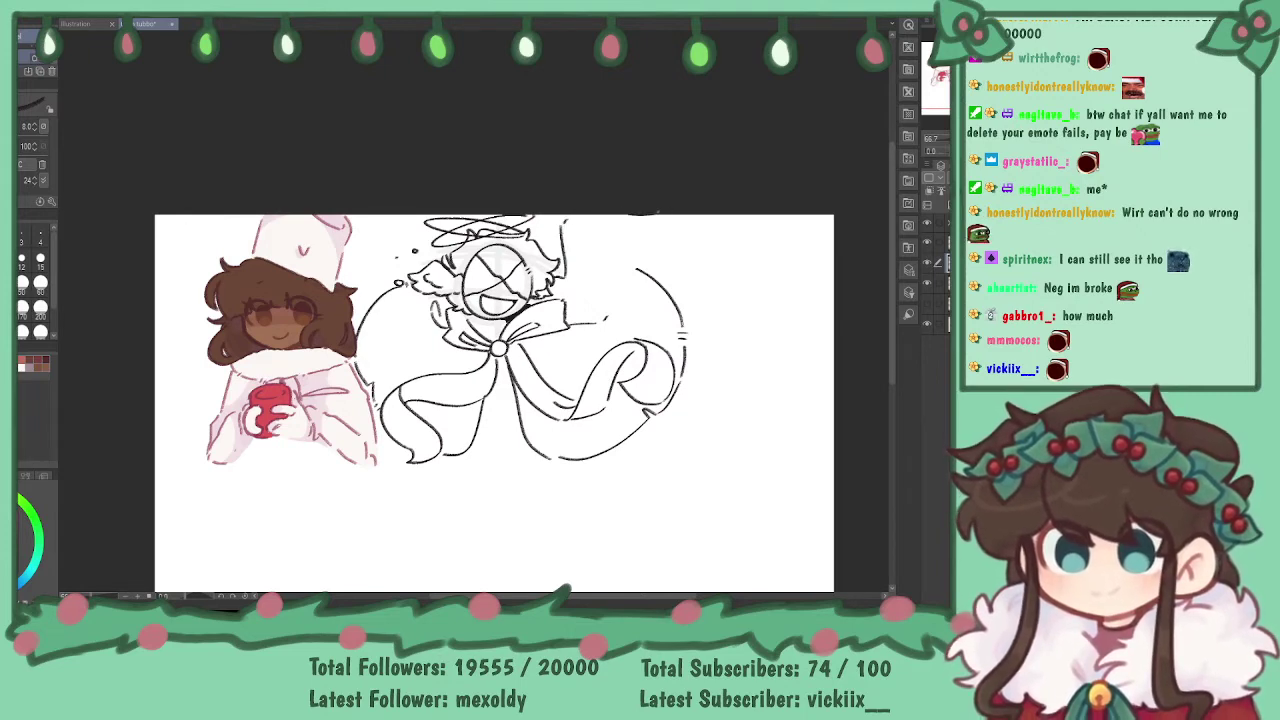
drag(634, 272, 661, 278)
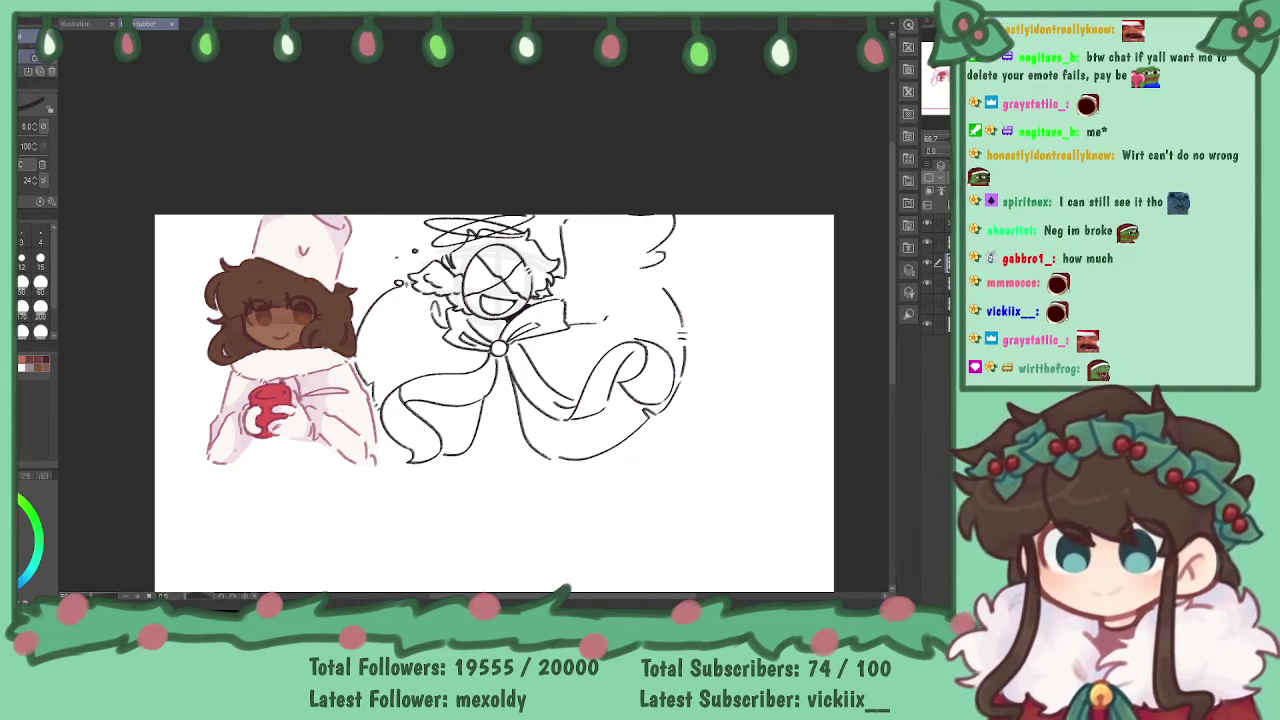
drag(597, 313, 641, 295)
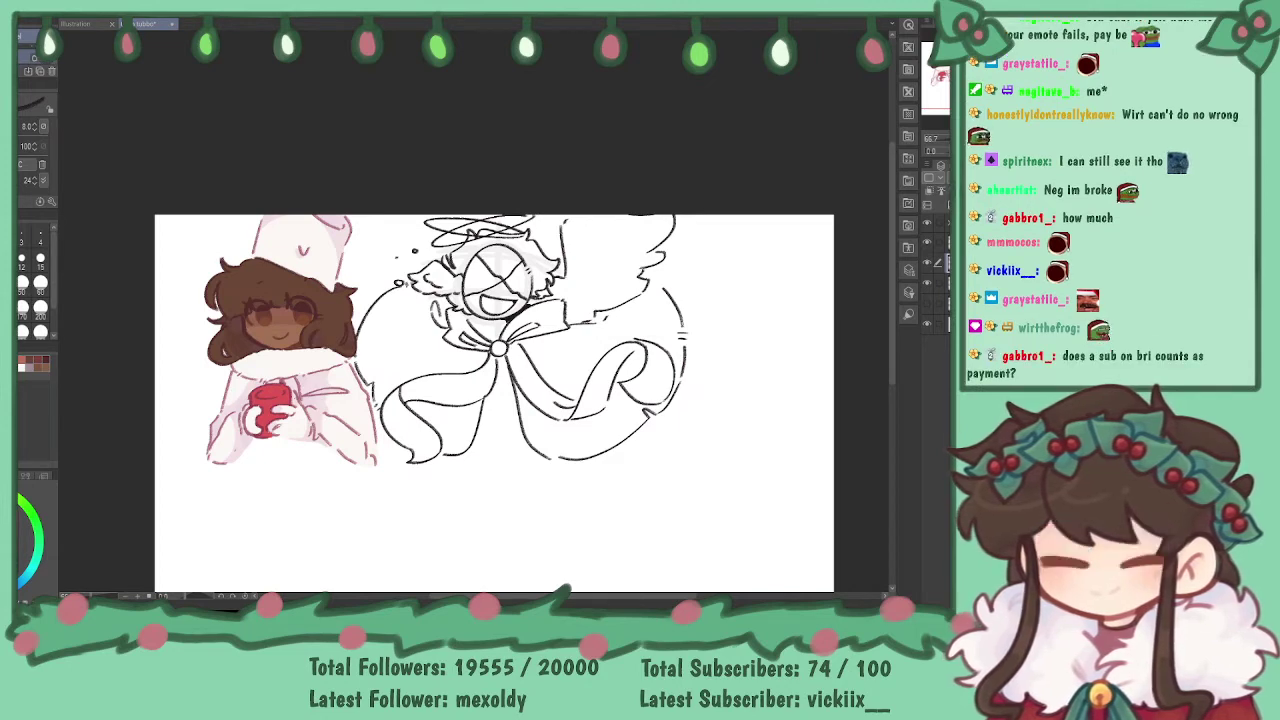
drag(617, 231, 616, 262)
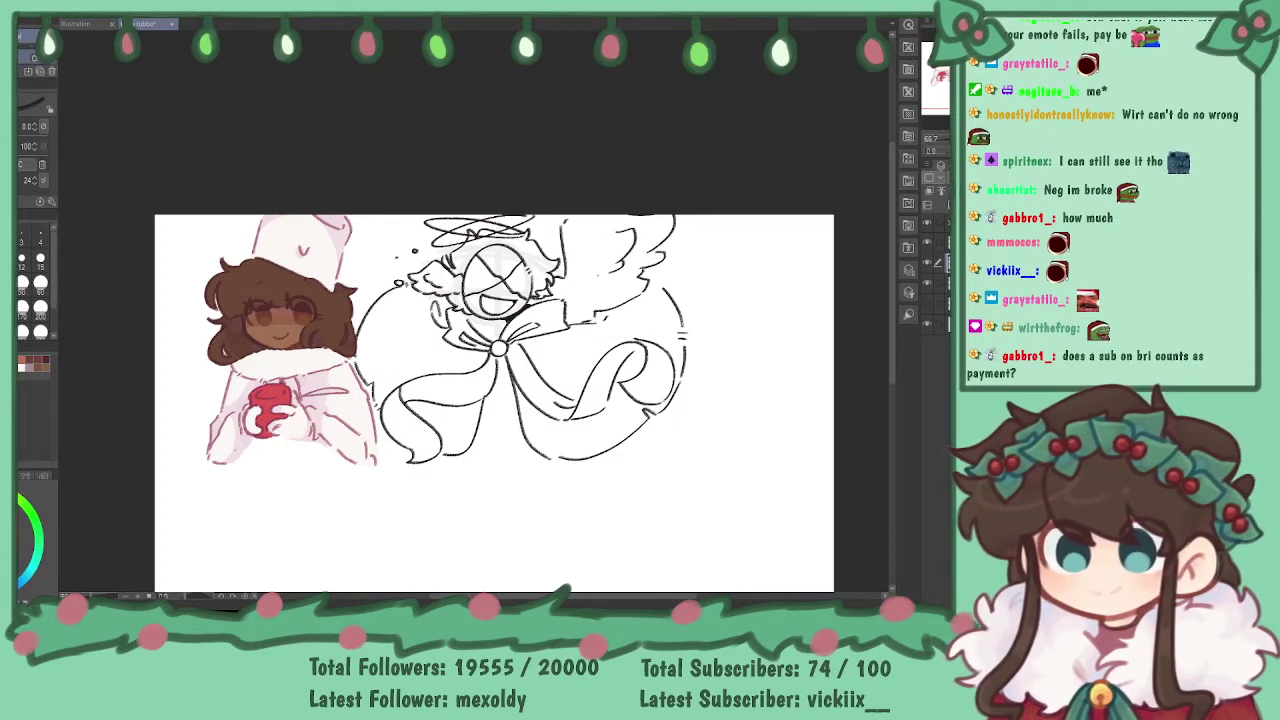
drag(417, 218, 436, 240)
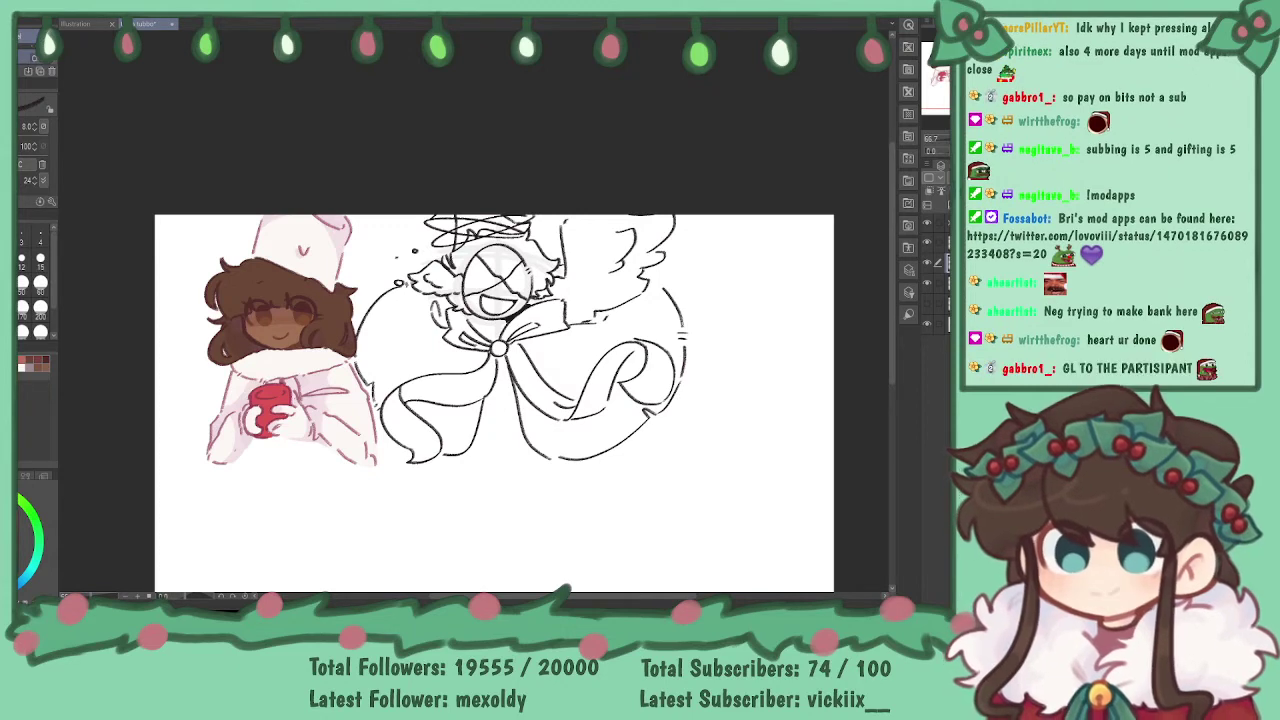
- Erase the cape's front edges where they meet the ribbon tails, and redraw the right edge below the knot with a small step
key(ctrl+plus)
key(ctrl+plus)
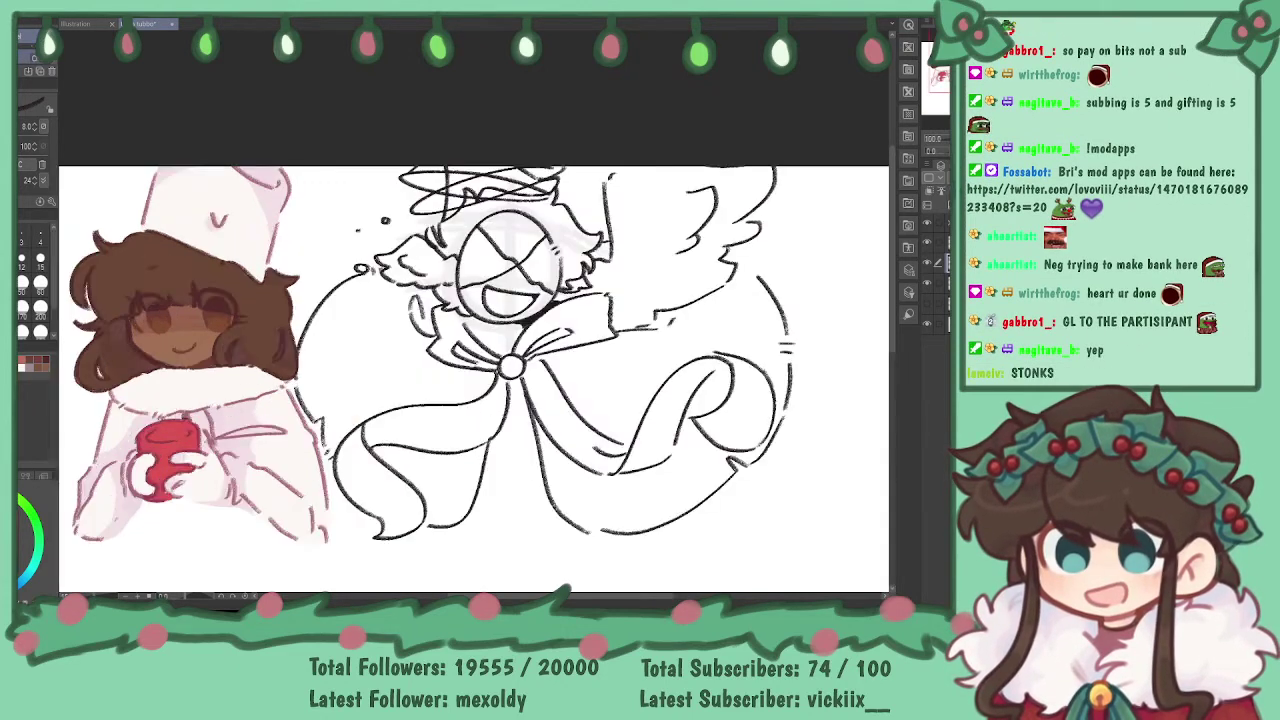
drag(531, 394, 445, 459)
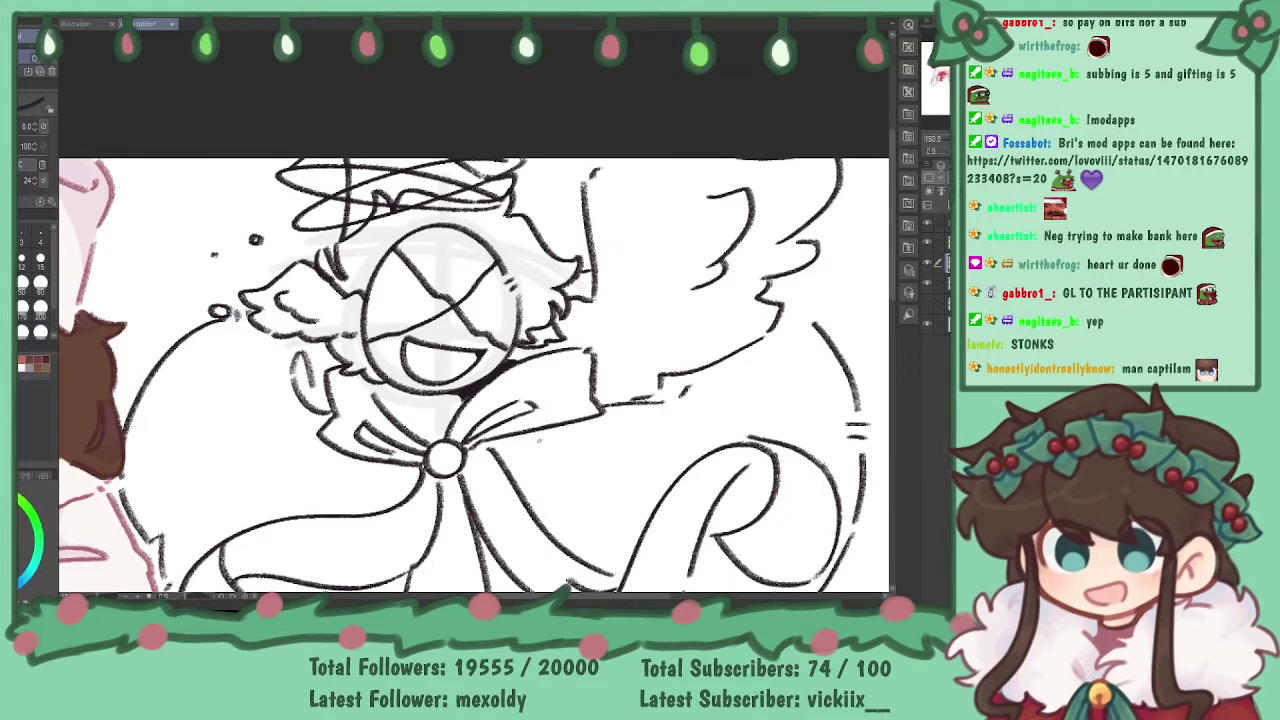
drag(558, 449, 559, 321)
drag(485, 430, 467, 425)
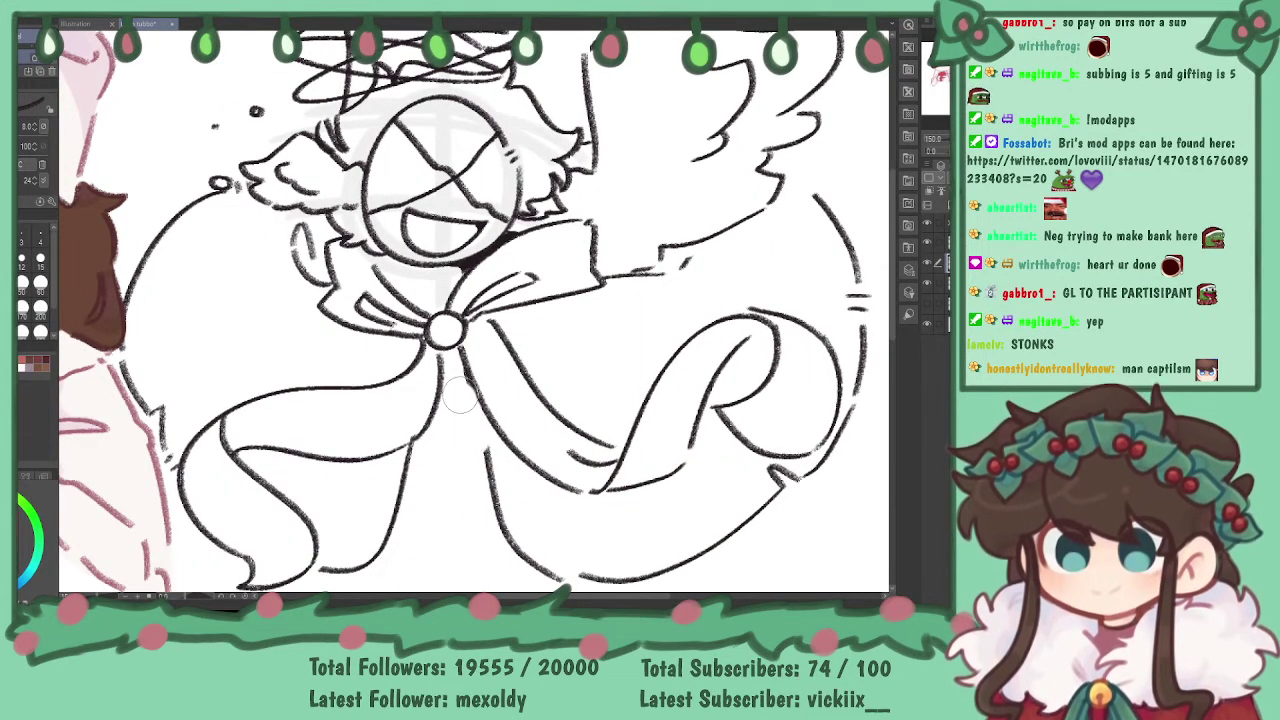
mouse_move(441, 374)
mouse_down()
mouse_move(436, 405)
mouse_move(490, 455)
mouse_up()
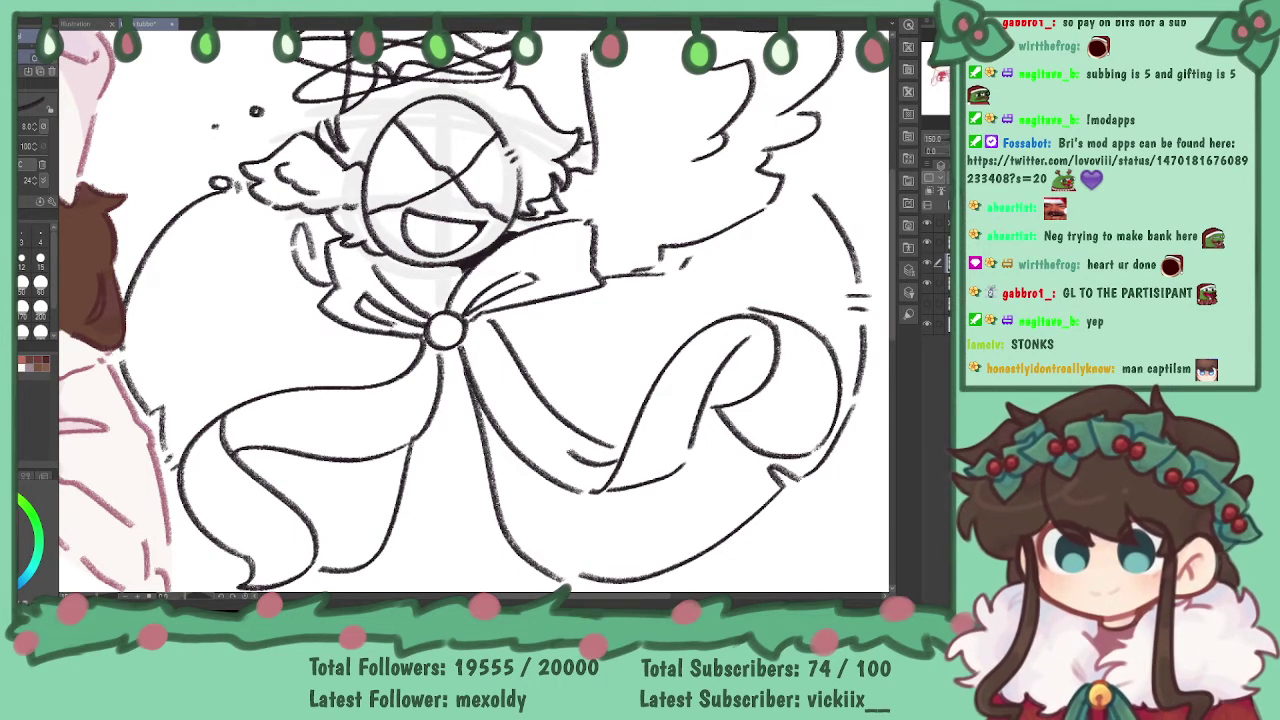
key(e)
drag(480, 438, 459, 391)
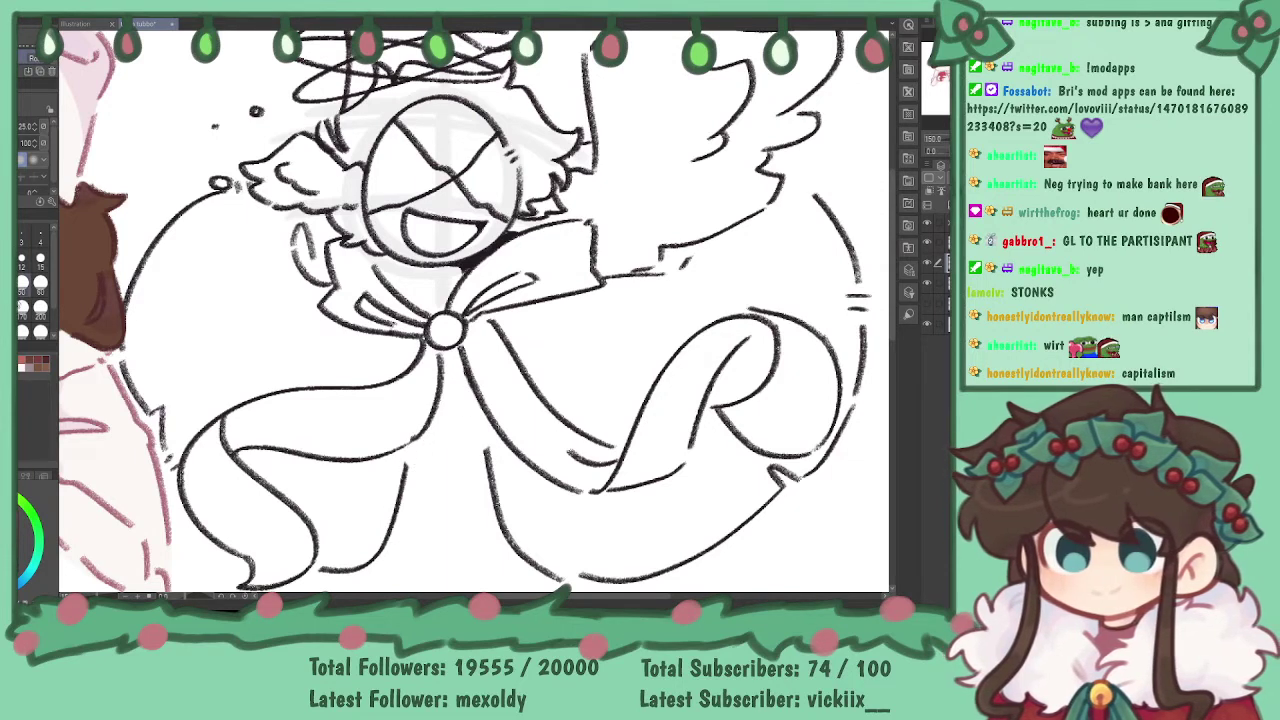
key(p)
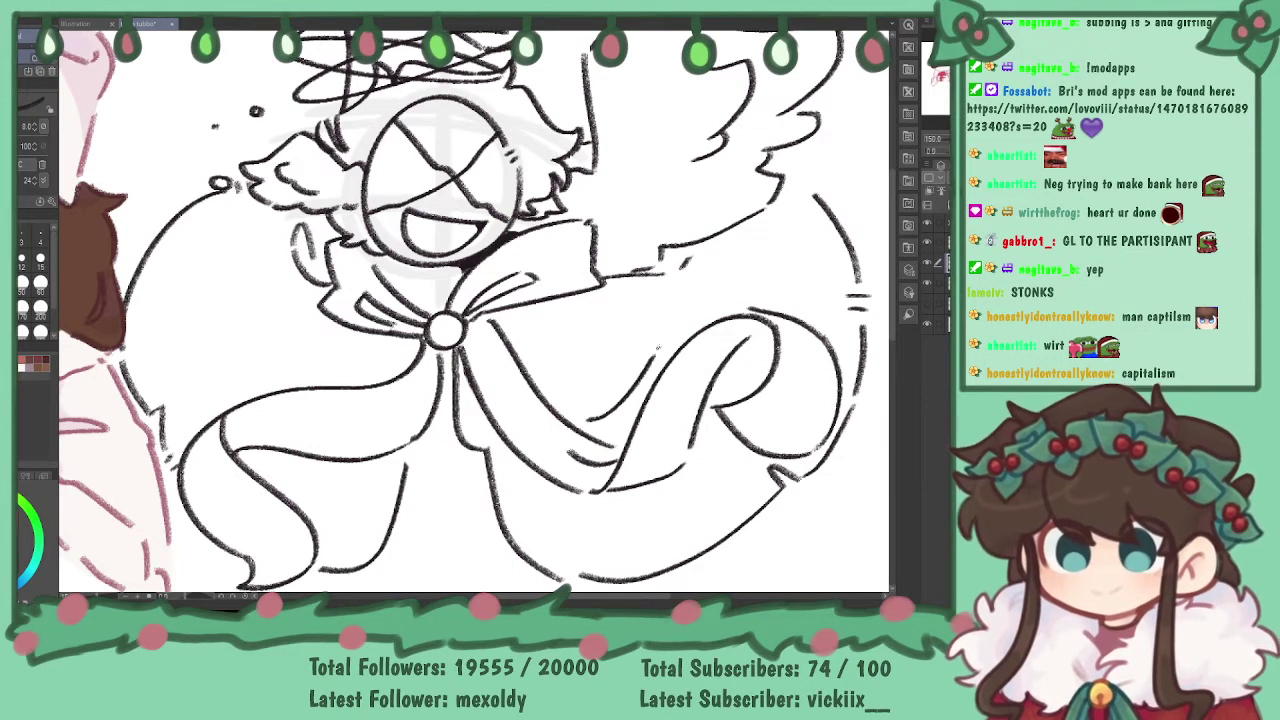
- Draw curved cape folds on both sides of the bow, an inner line under the wing and left shoulder, and short strokes below the chin
key(ctrl+z)
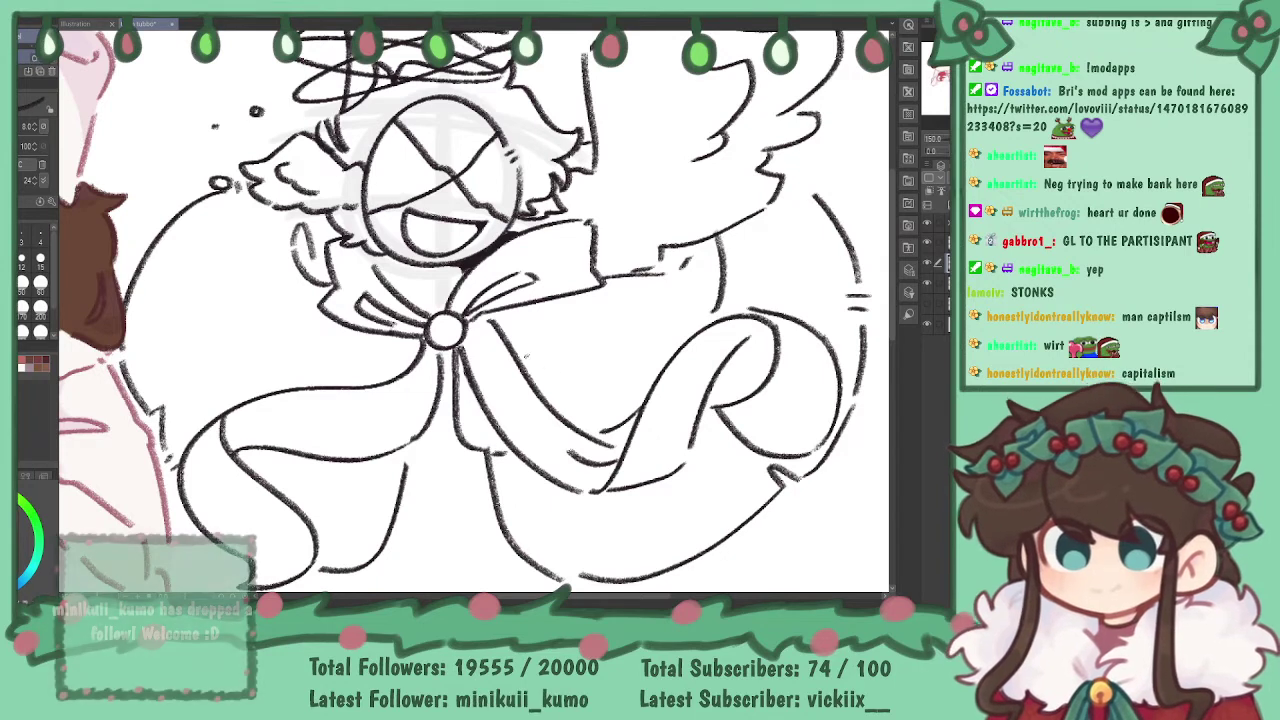
drag(645, 312, 549, 369)
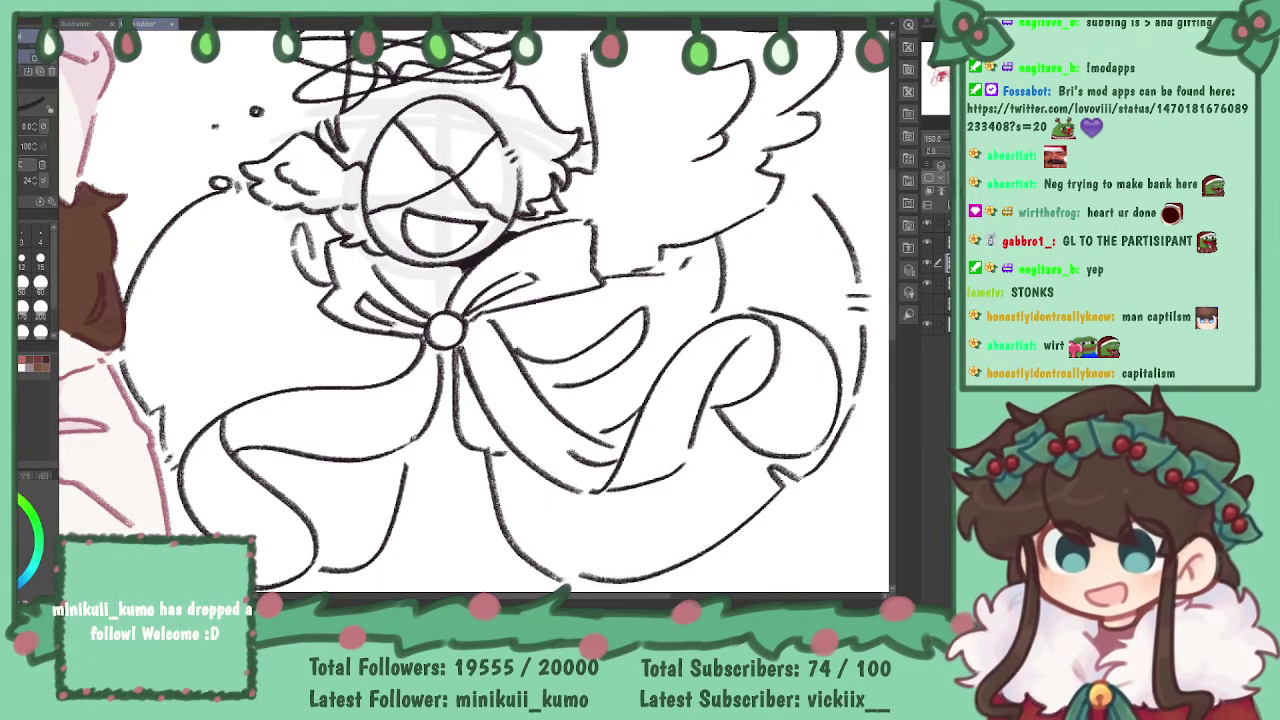
drag(294, 222, 290, 386)
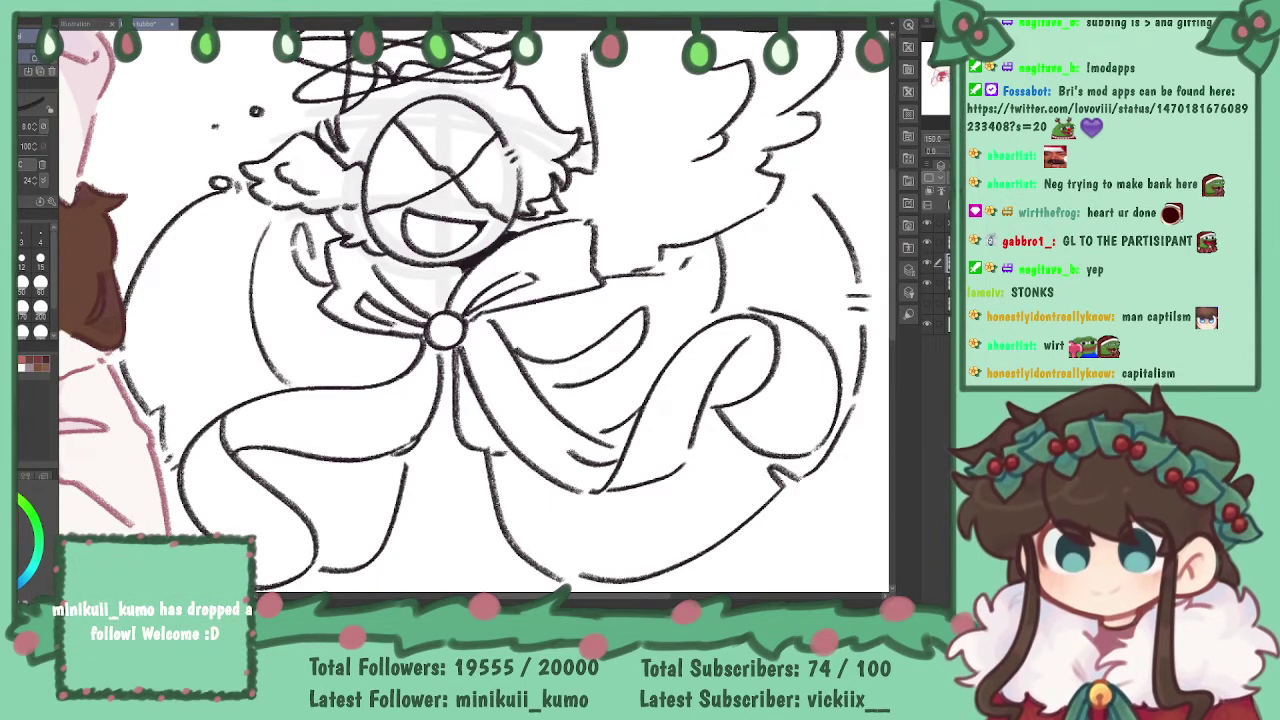
mouse_move(296, 321)
mouse_down()
mouse_move(362, 358)
mouse_move(394, 348)
mouse_up()
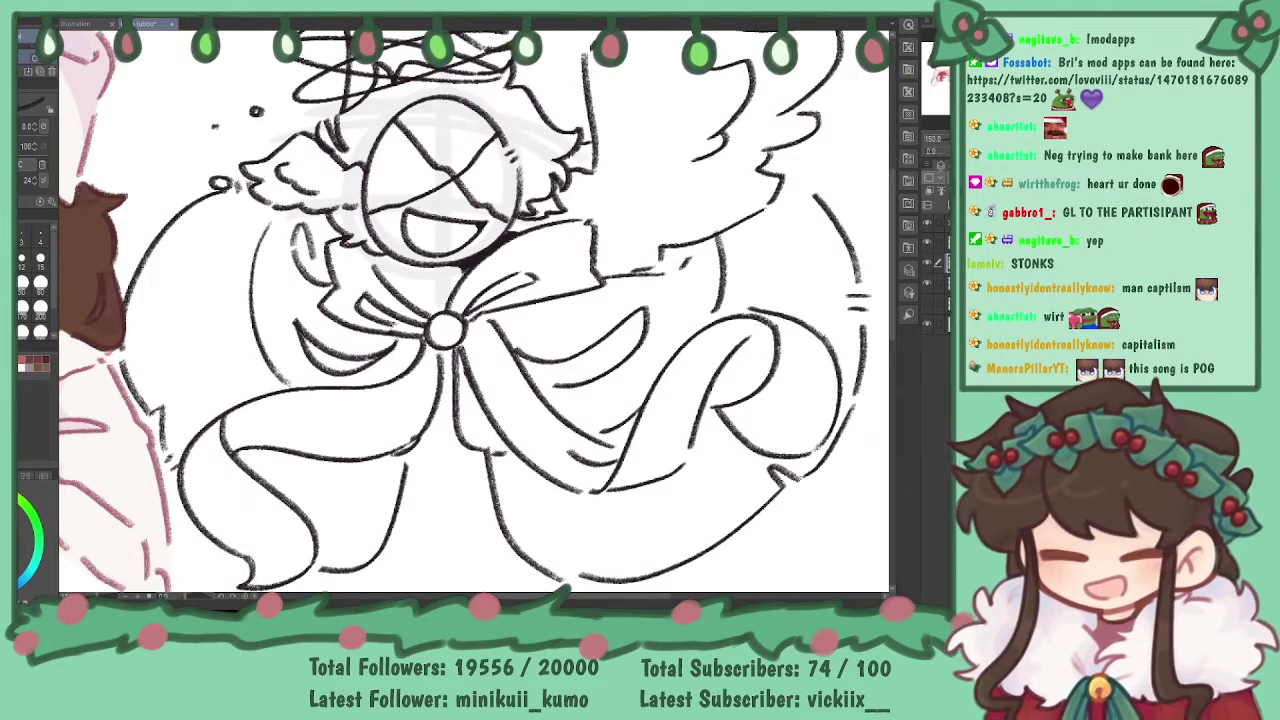
drag(446, 278, 411, 292)
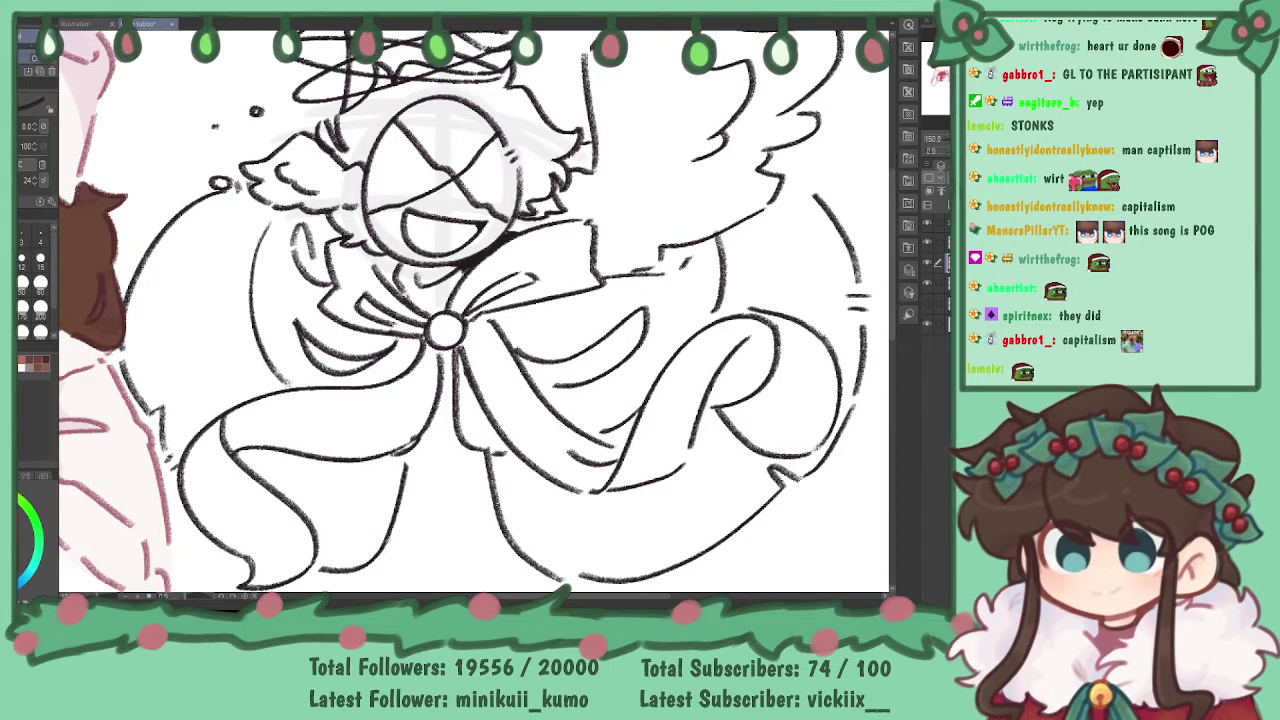
mouse_move(446, 331)
mouse_down()
mouse_move(532, 427)
mouse_move(516, 451)
mouse_up()
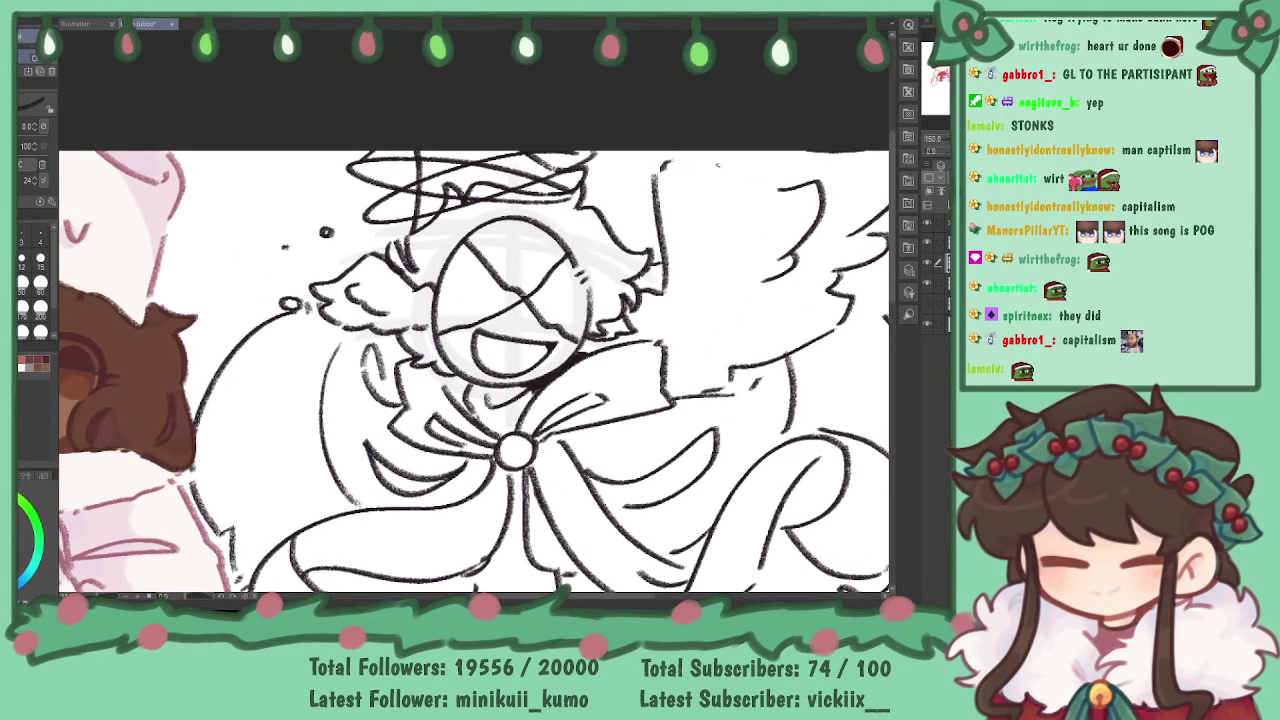
- Hide the halo layer above the second character's head
click(927, 243)
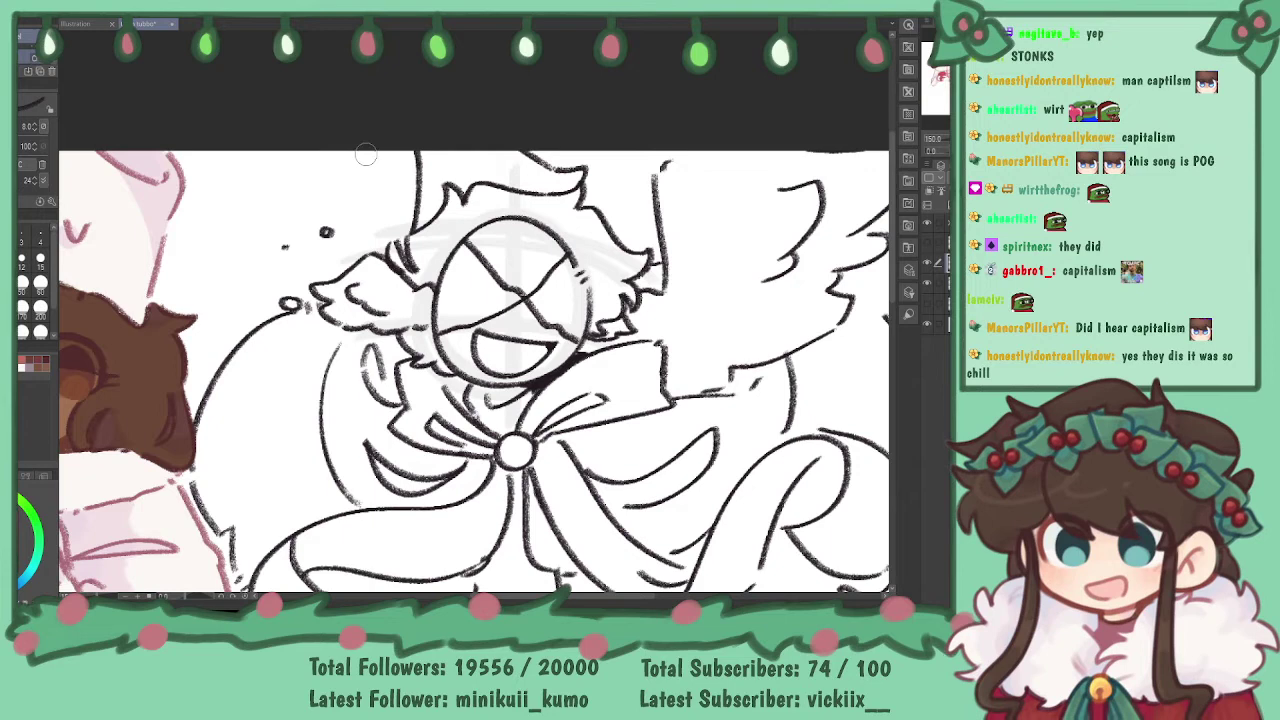
mouse_move(796, 127)
mouse_down()
mouse_move(780, 127)
mouse_move(772, 167)
mouse_up()
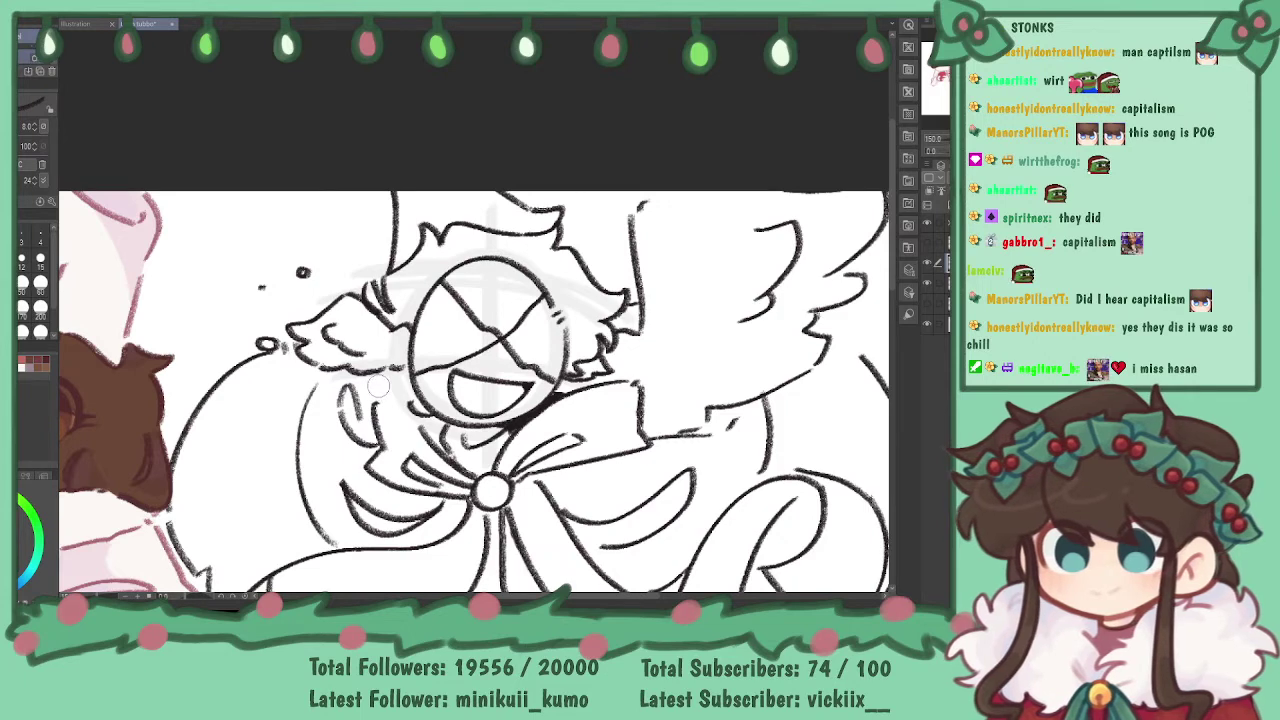
mouse_move(389, 314)
mouse_down()
mouse_move(381, 296)
mouse_move(397, 258)
mouse_move(458, 223)
mouse_move(487, 230)
mouse_up()
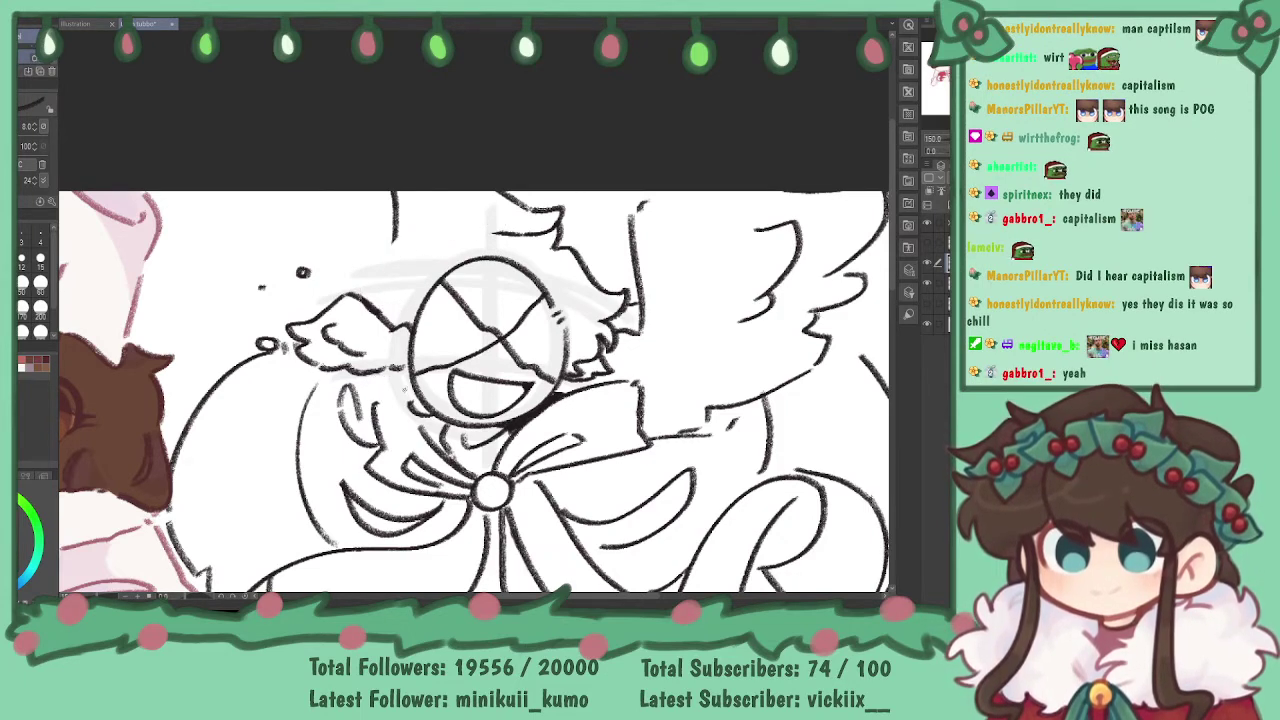
drag(494, 234, 395, 322)
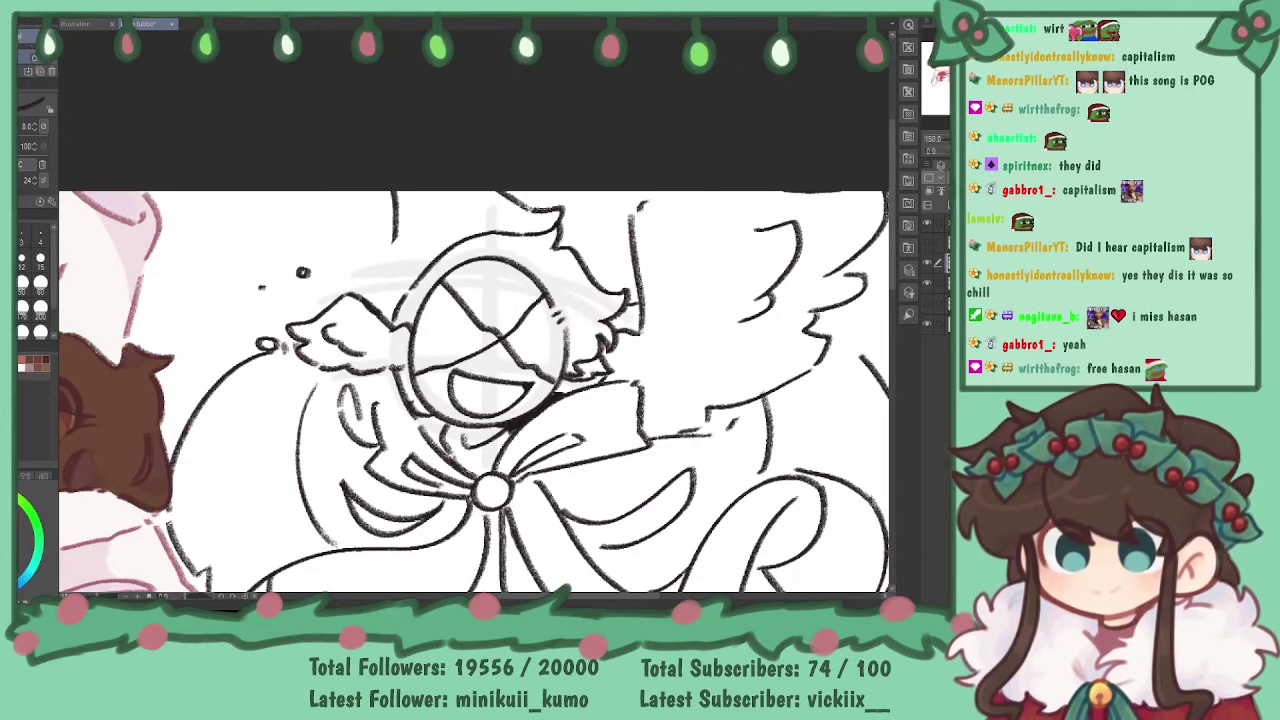
mouse_move(524, 234)
mouse_down()
mouse_move(400, 238)
mouse_move(340, 289)
mouse_up()
drag(390, 247, 359, 286)
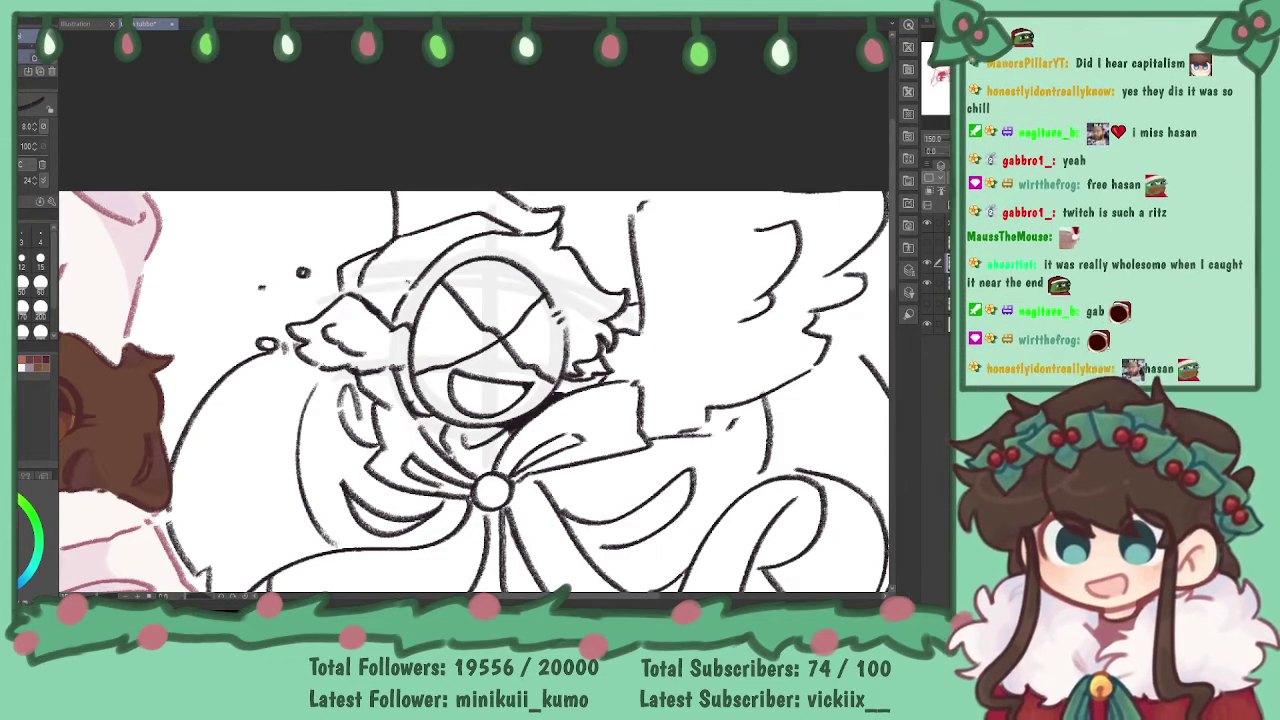
key(ctrl+z)
key(ctrl+z)
key(ctrl+z)
key(ctrl+z)
key(ctrl+z)
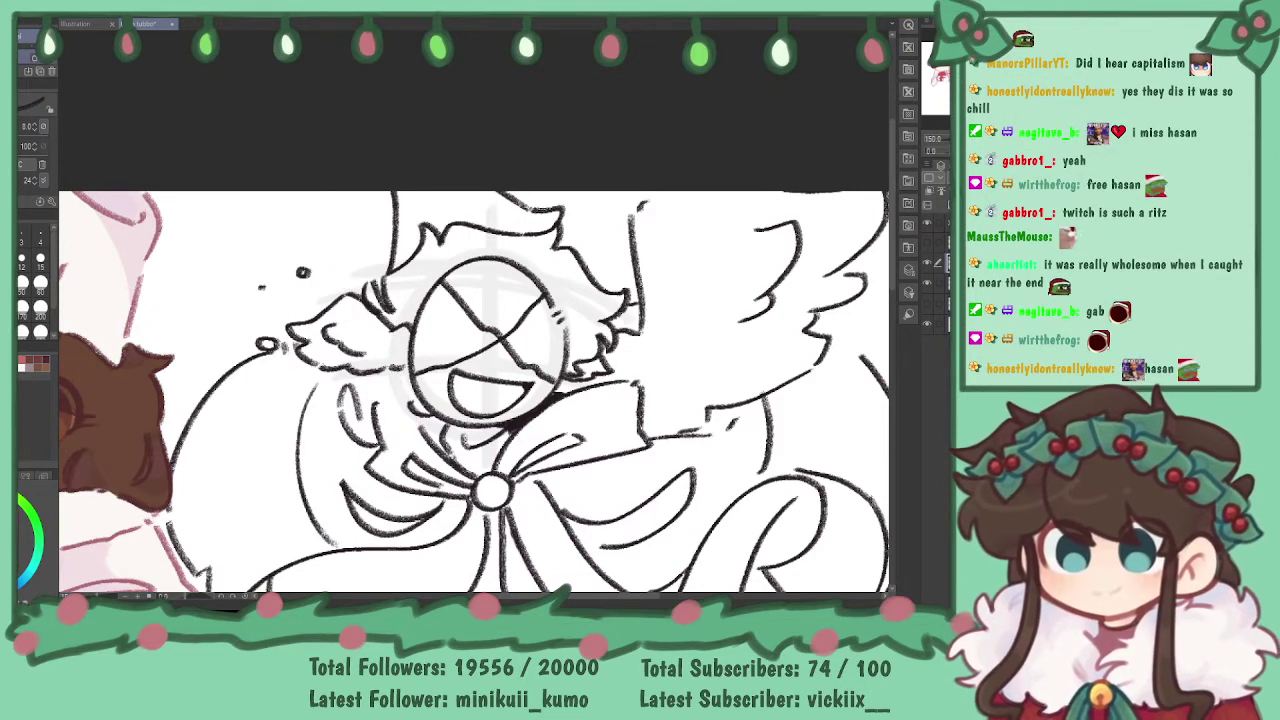
- Add a layer for colouring beneath the second character's line art
scroll(473, 390, down, 2)
key(ctrl+minus)
key(ctrl+minus)
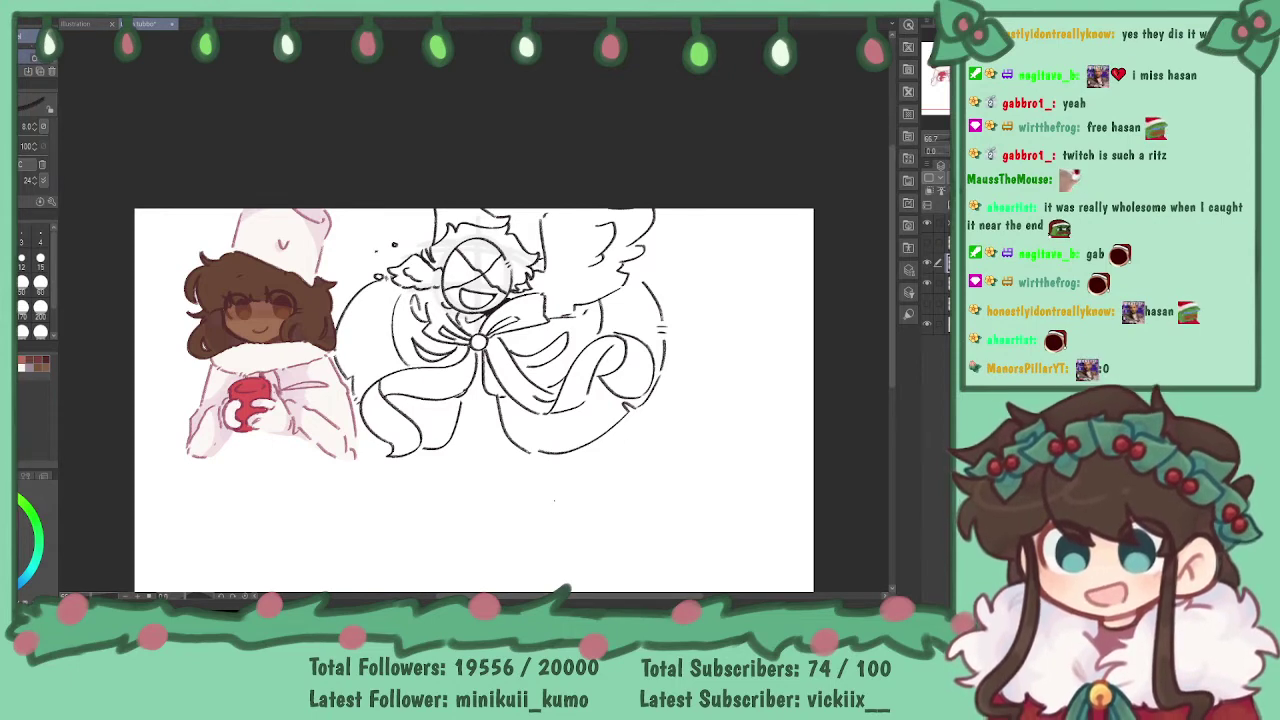
drag(479, 342, 465, 354)
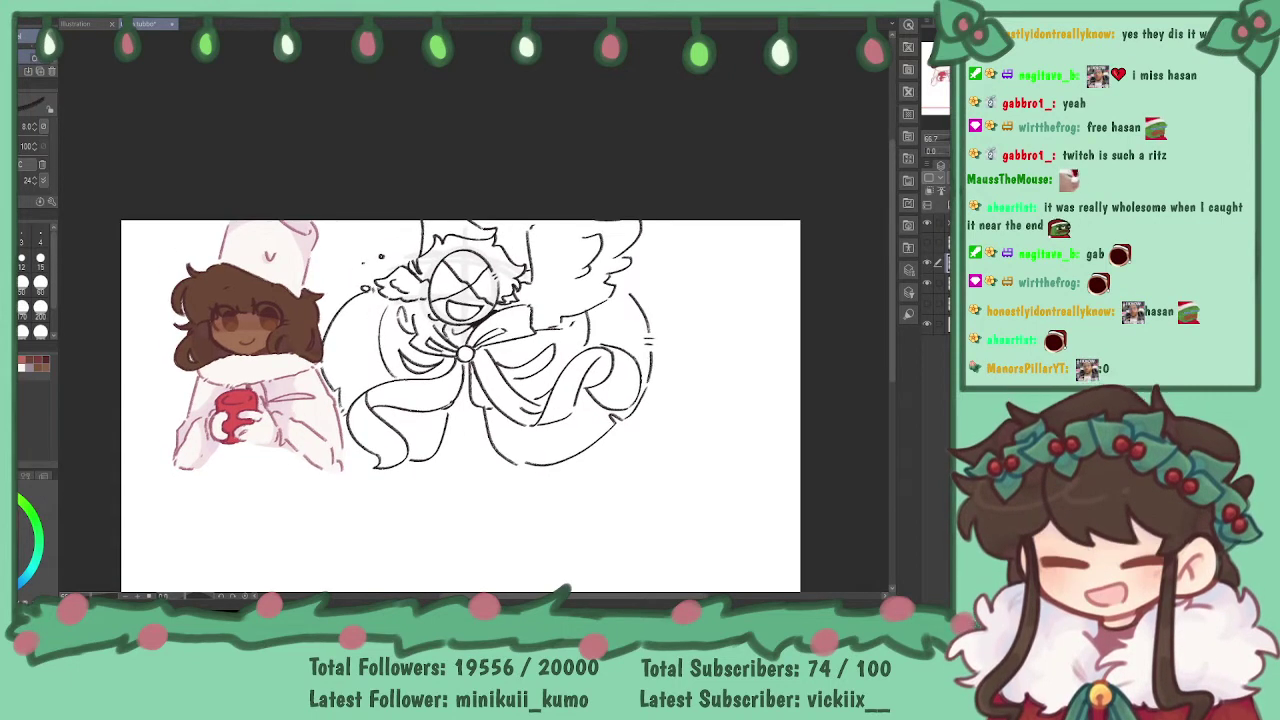
key(ctrl+plus)
key(ctrl+plus)
mouse_move(454, 408)
mouse_down()
mouse_move(398, 277)
mouse_move(438, 268)
mouse_move(424, 285)
mouse_move(415, 398)
mouse_up()
click(946, 283)
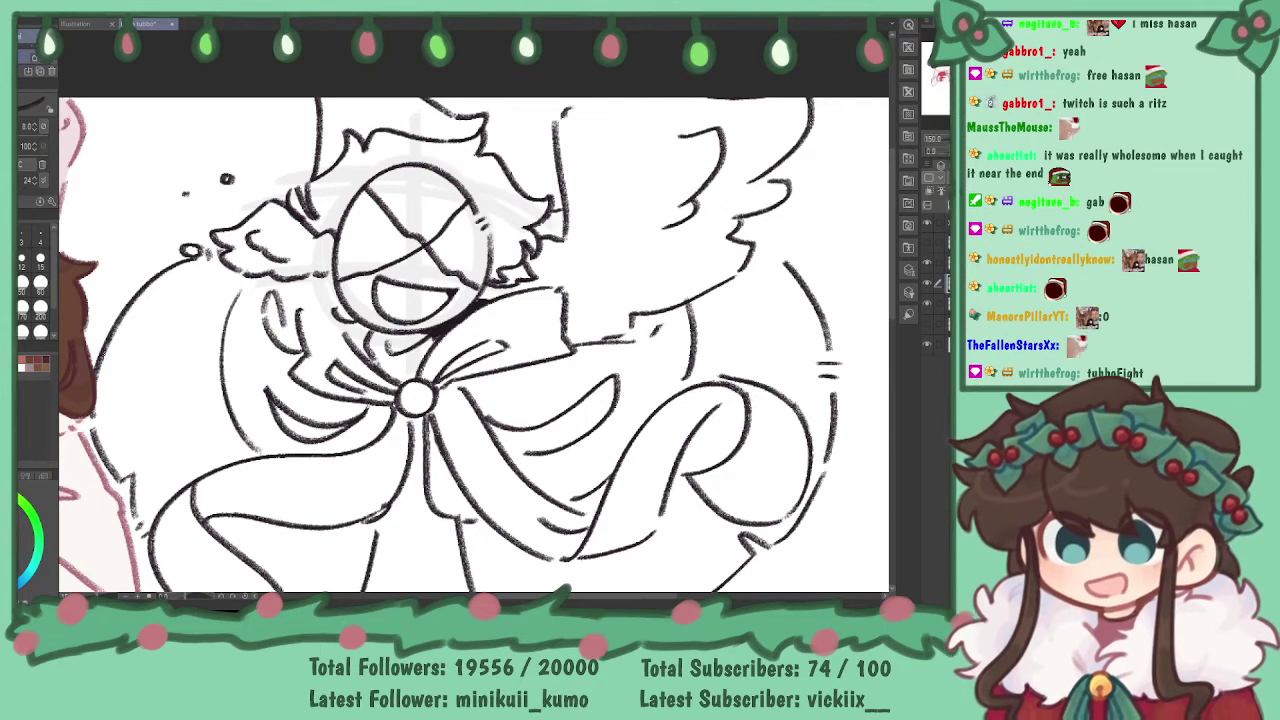
- Move the finished Cocoa Cookie drawing sideways, away from the second character, until it sits close to the canvas edge
key(ctrl+minus)
key(ctrl+minus)
drag(448, 350, 430, 365)
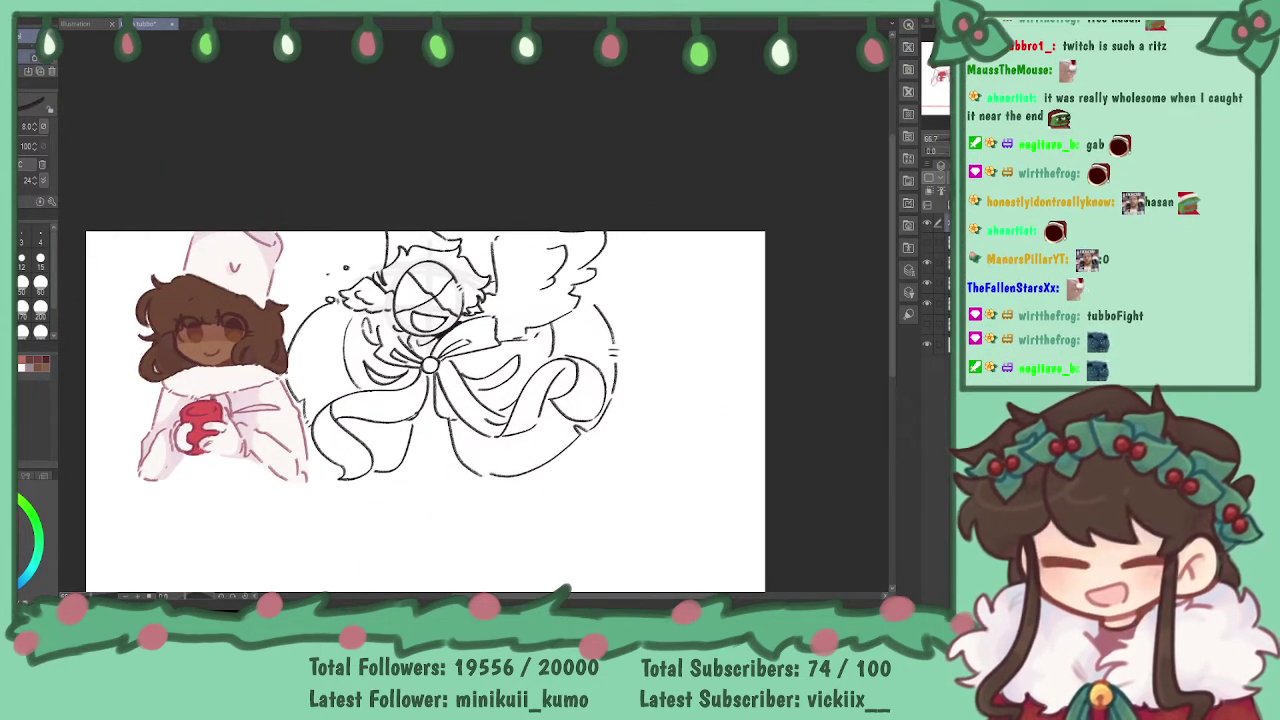
key(ctrl+t)
drag(260, 380, 219, 381)
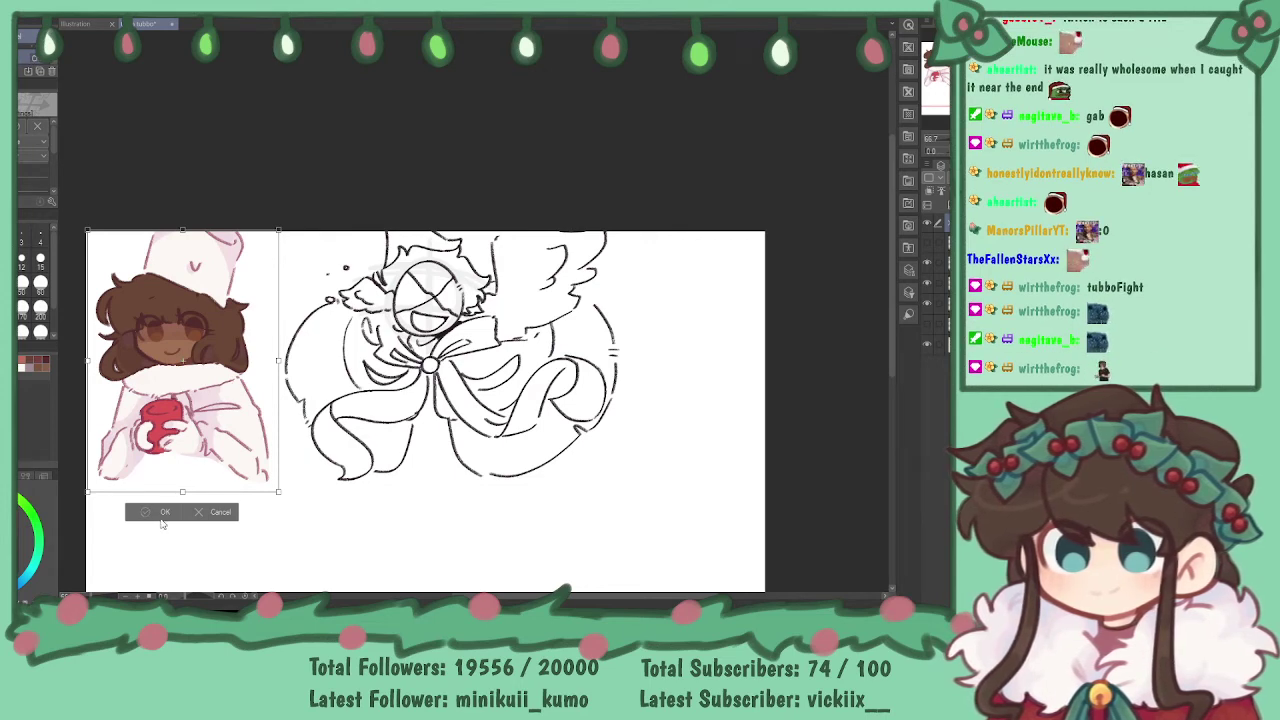
click(162, 511)
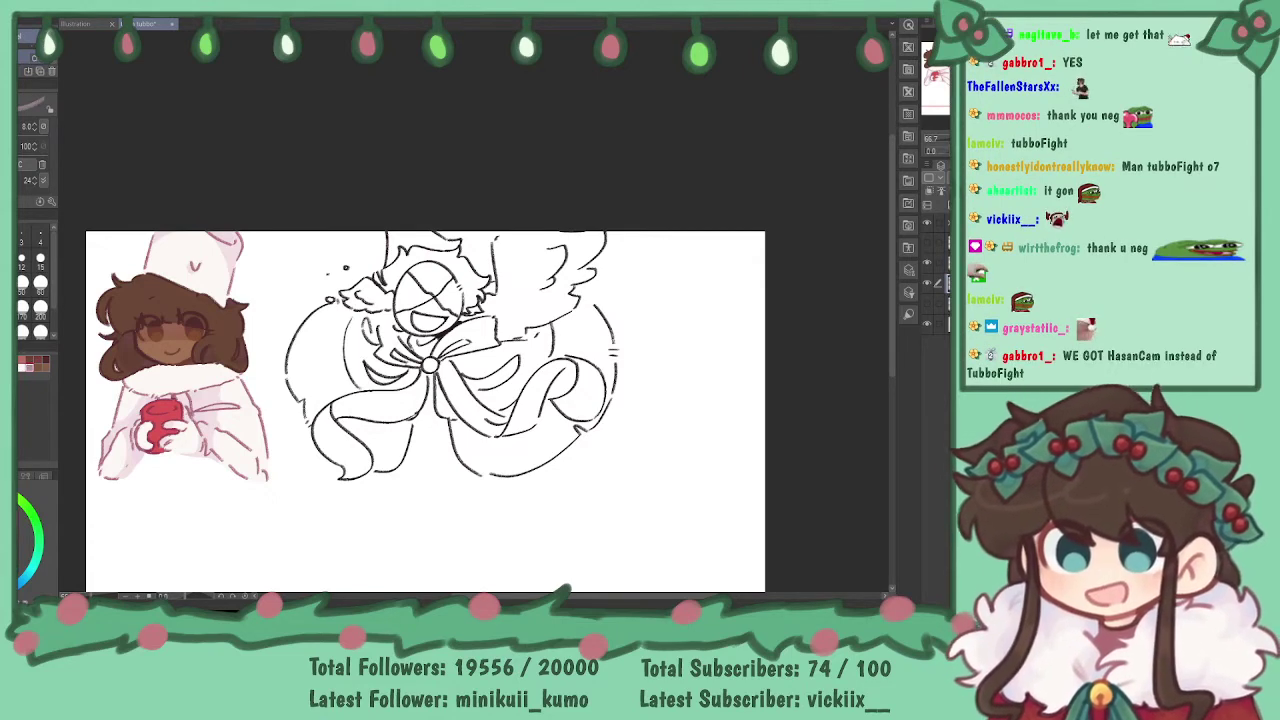
- Paint a flat greyish-mauve base beneath the line art, covering the whole area behind the second character
key(e)
mouse_move(272, 395)
mouse_down()
mouse_move(372, 250)
mouse_move(440, 238)
mouse_up()
mouse_move(300, 440)
mouse_down()
mouse_move(586, 232)
mouse_move(408, 485)
mouse_move(598, 388)
mouse_move(618, 415)
mouse_move(670, 410)
mouse_up()
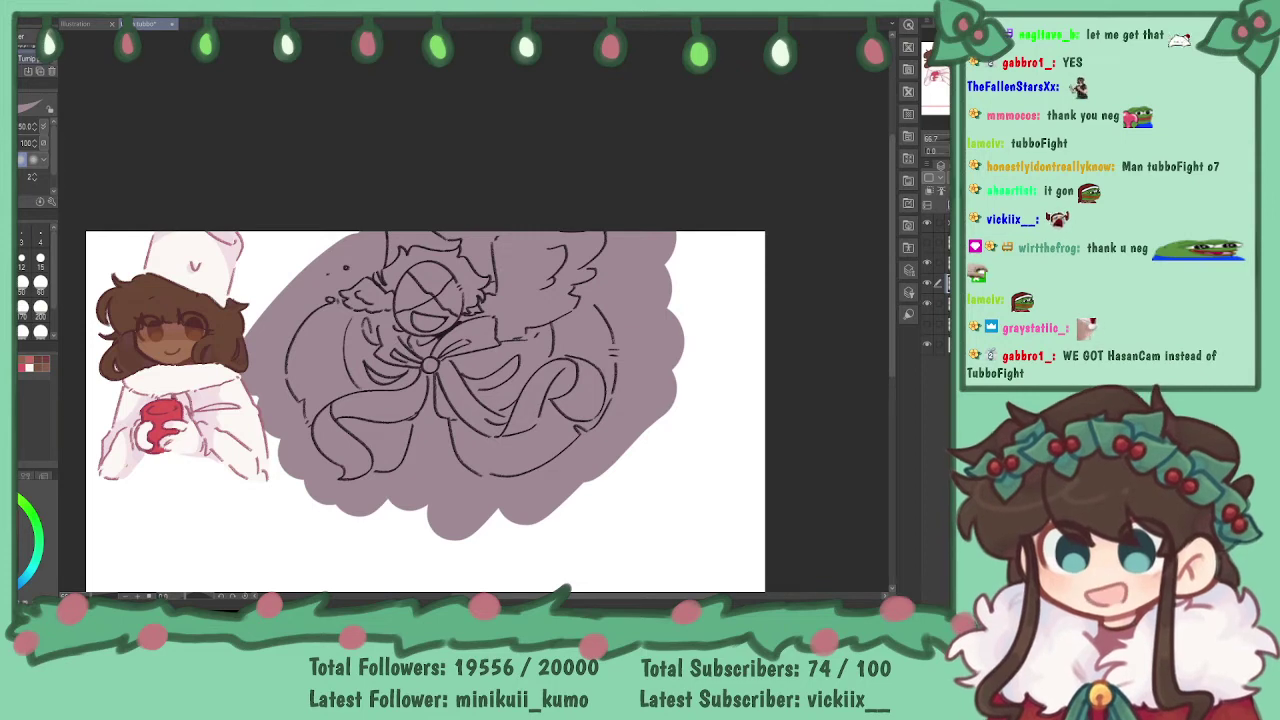
- Put away the colour wheel and set the brush size to 12
key(ctrl+plus)
key(ctrl+plus)
drag(430, 430, 561, 328)
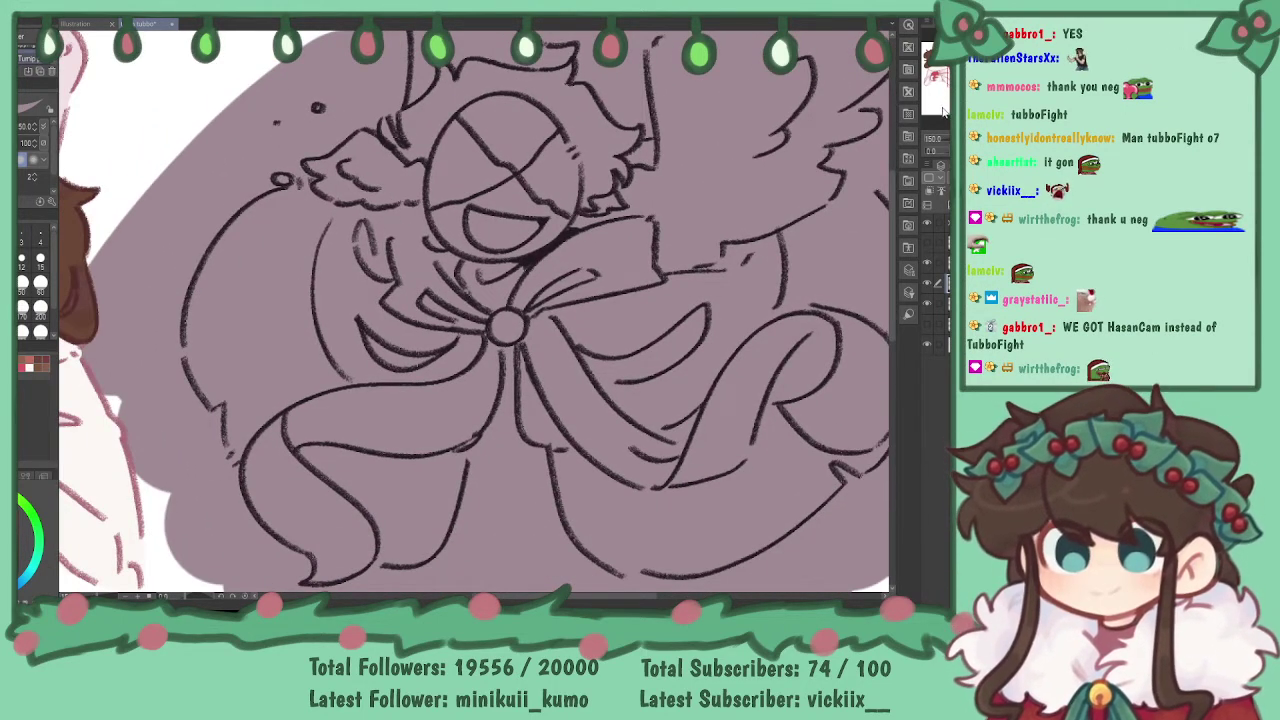
mouse_move(380, 300)
mouse_down()
mouse_move(605, 356)
mouse_move(713, 356)
mouse_move(768, 324)
mouse_move(736, 309)
mouse_move(556, 306)
mouse_move(380, 249)
mouse_move(349, 275)
mouse_up()
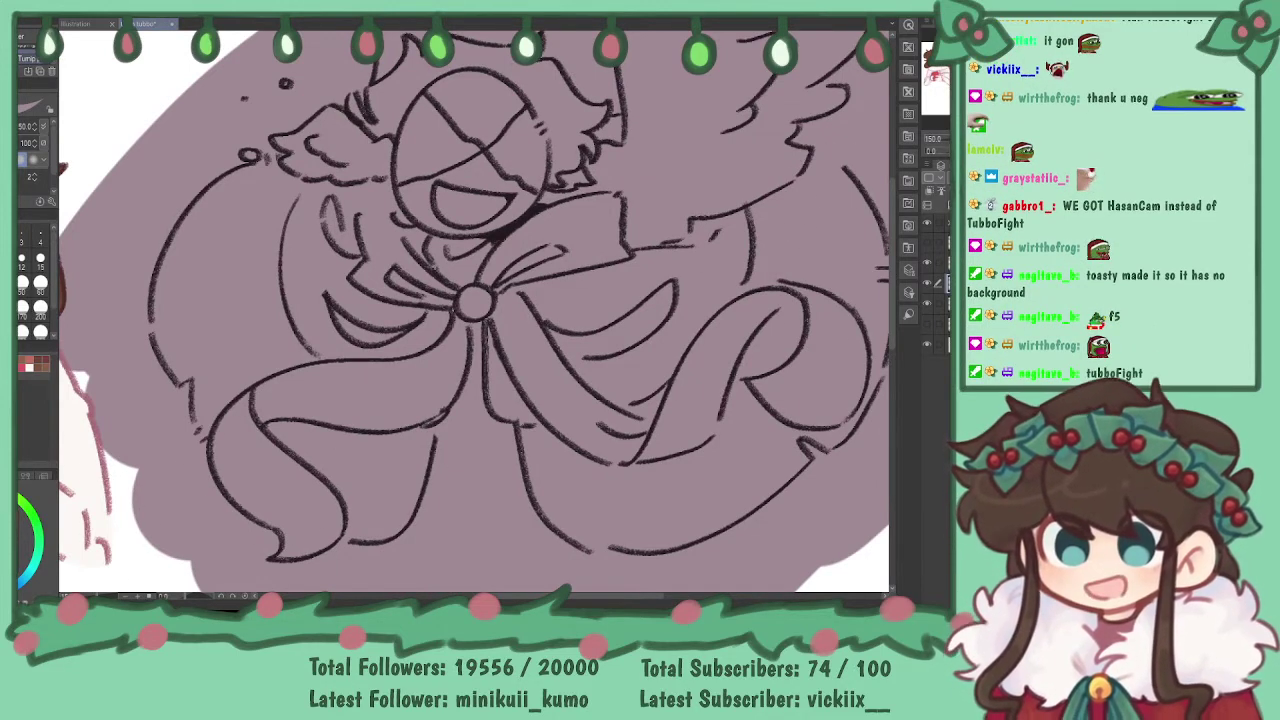
click(24, 476)
click(41, 476)
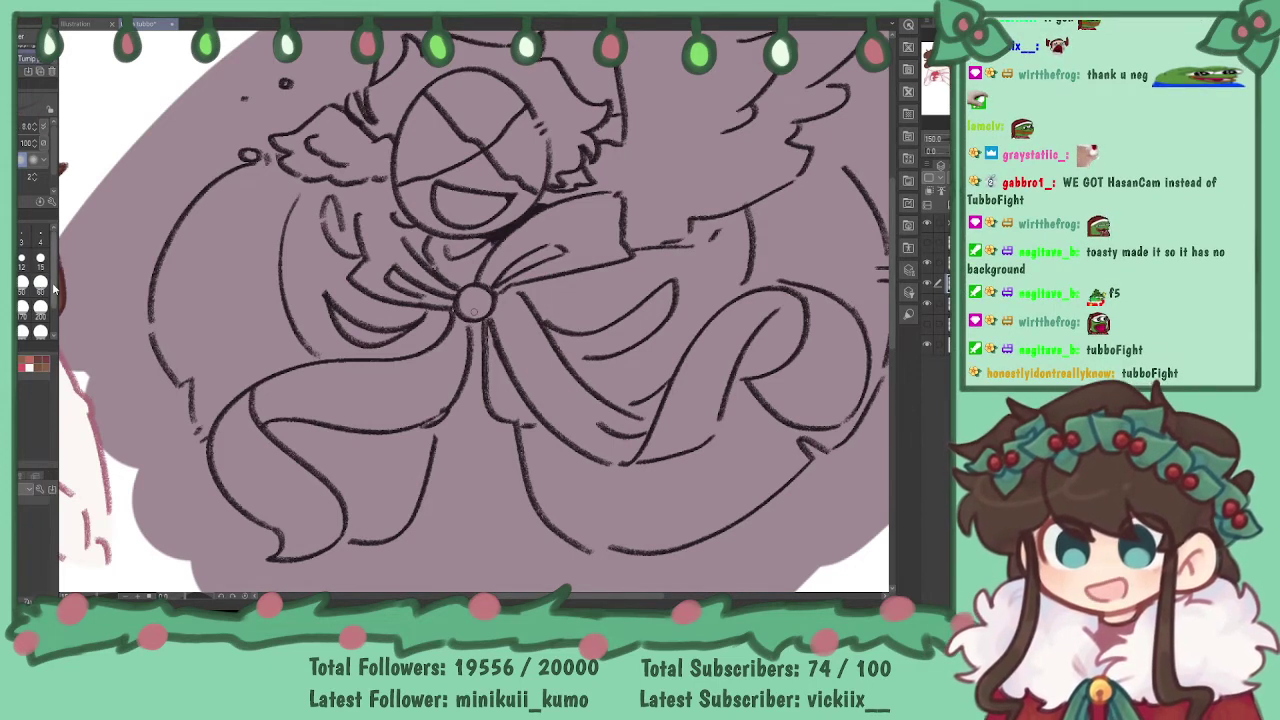
scroll(474, 311, up, 1)
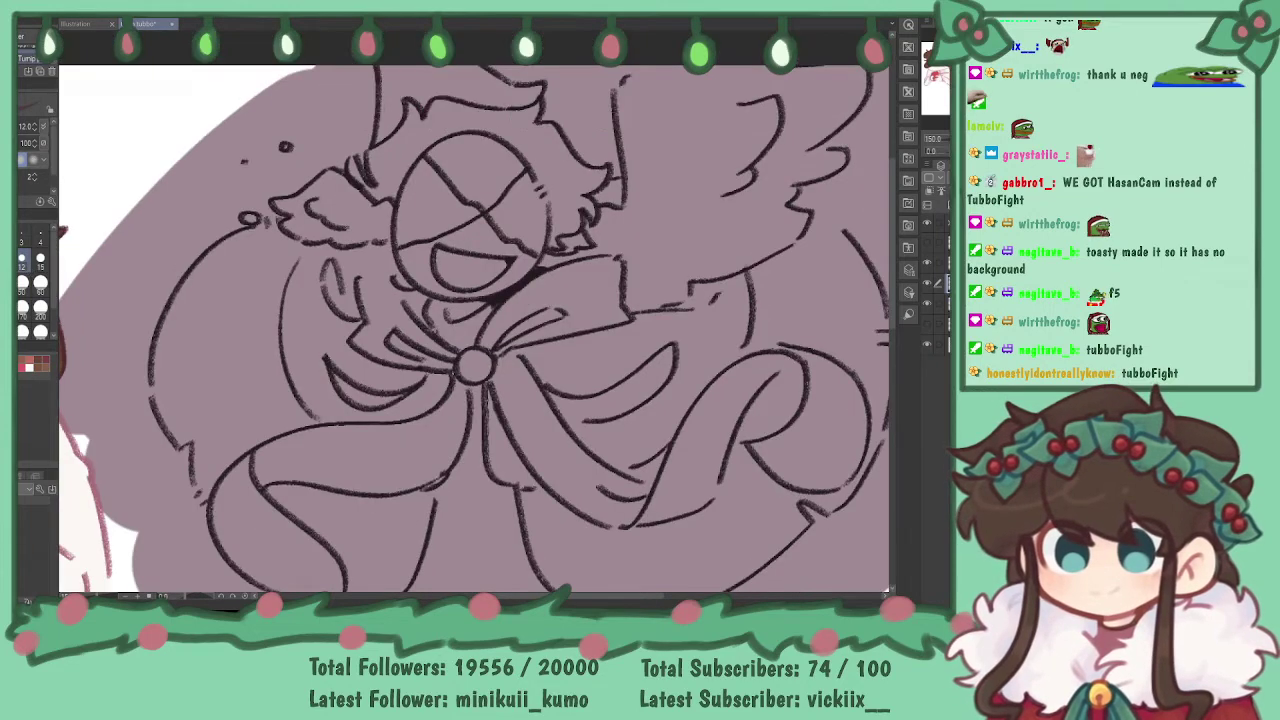
key(ctrl+plus)
key(ctrl+plus)
key(ctrl+plus)
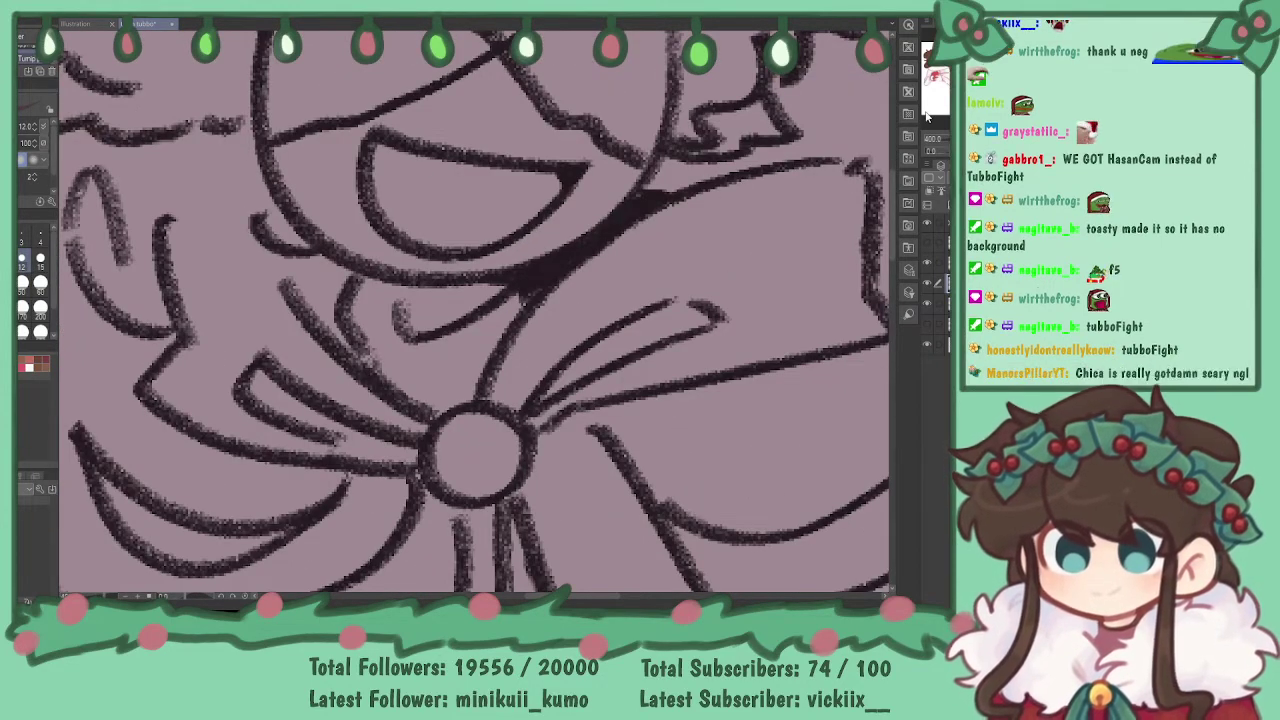
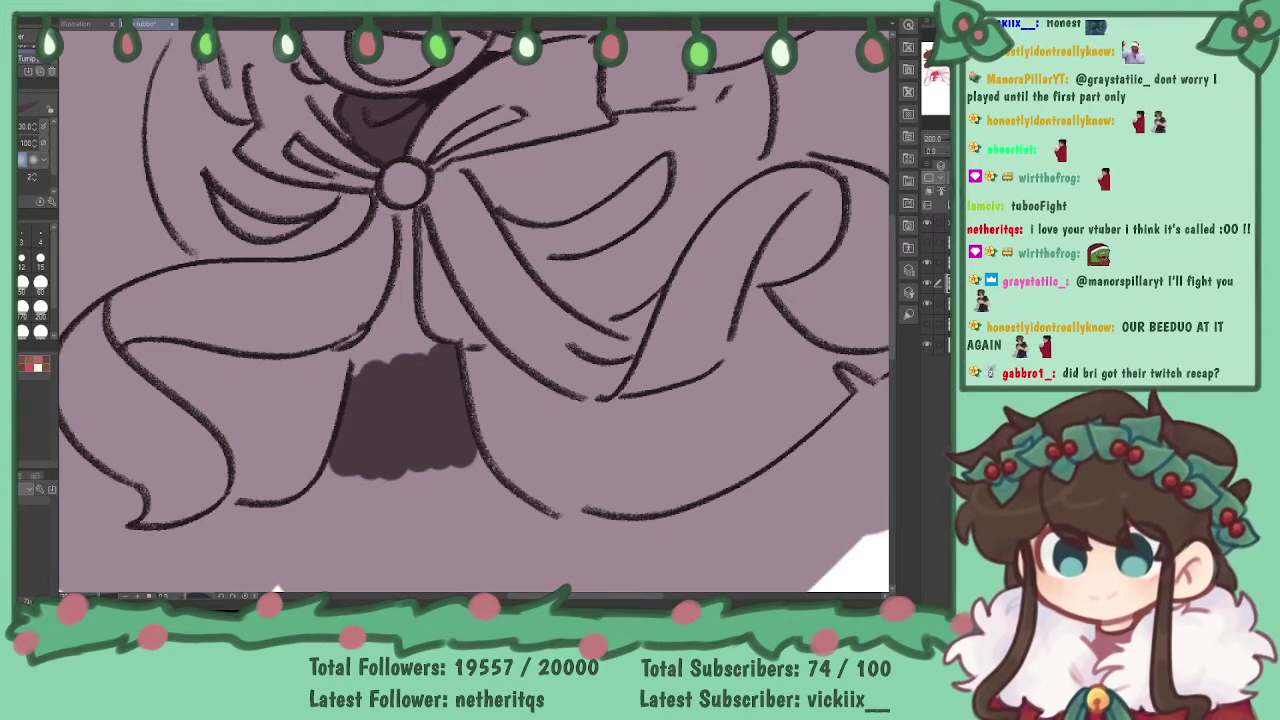
- Set the brush size to 17 and paint the narrow gap between the cape's front edges below the knot dark purple
key(bracketleft)
key(bracketleft)
key(bracketleft)
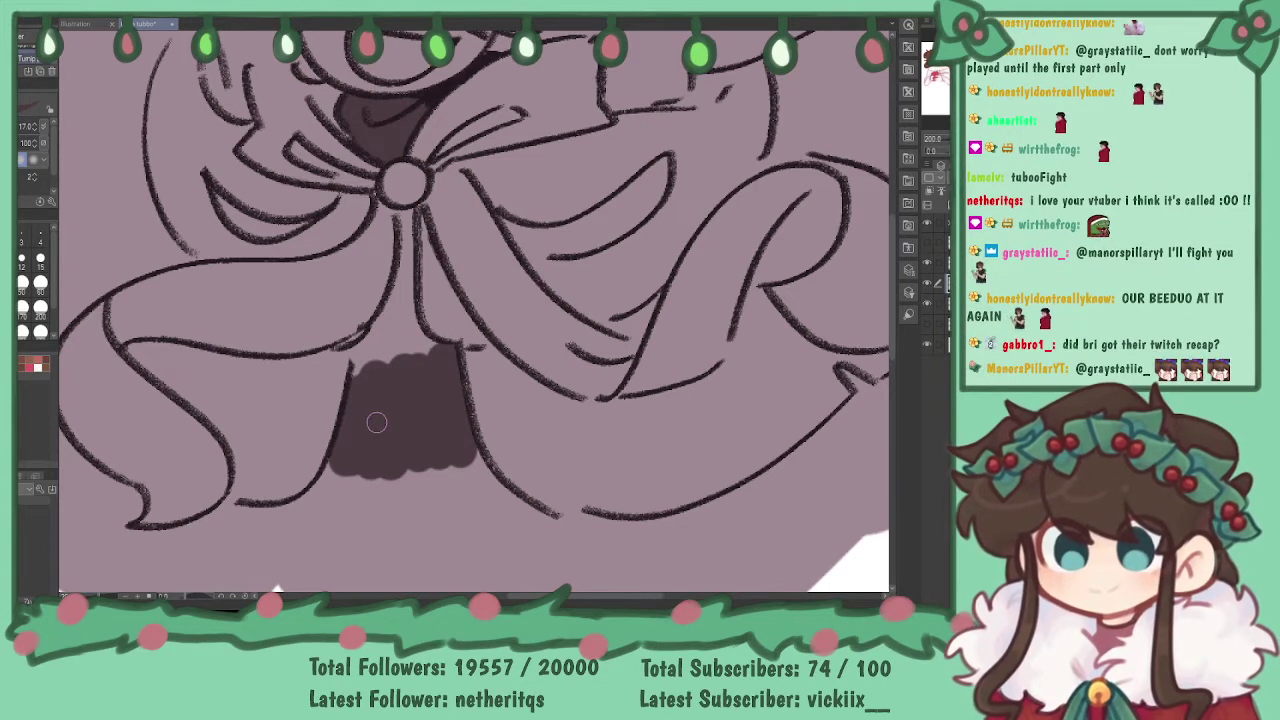
mouse_move(359, 373)
mouse_down()
mouse_move(398, 289)
mouse_move(400, 220)
mouse_up()
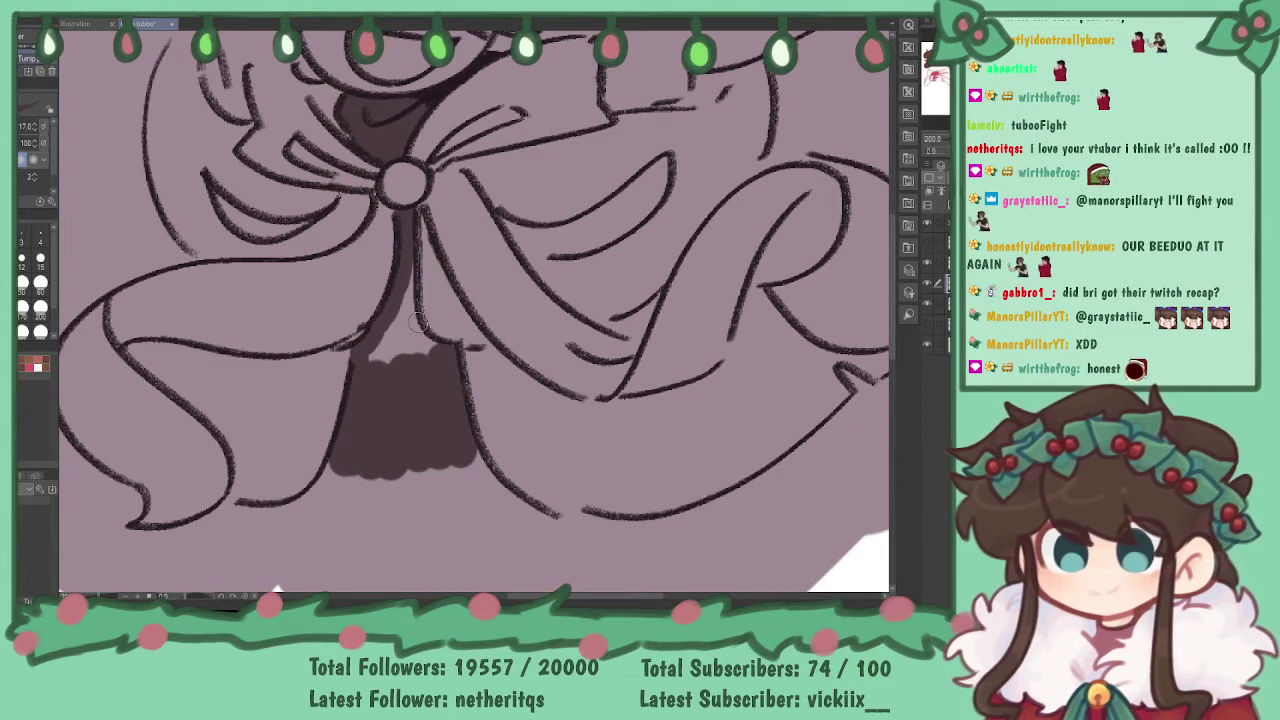
- Fill the X-marked smiling mask with off-white, working around its rim and then through the centre and mouth
mouse_move(402, 262)
mouse_down()
mouse_move(412, 320)
mouse_move(434, 348)
mouse_move(415, 335)
mouse_move(374, 351)
mouse_move(473, 323)
mouse_move(423, 621)
mouse_up()
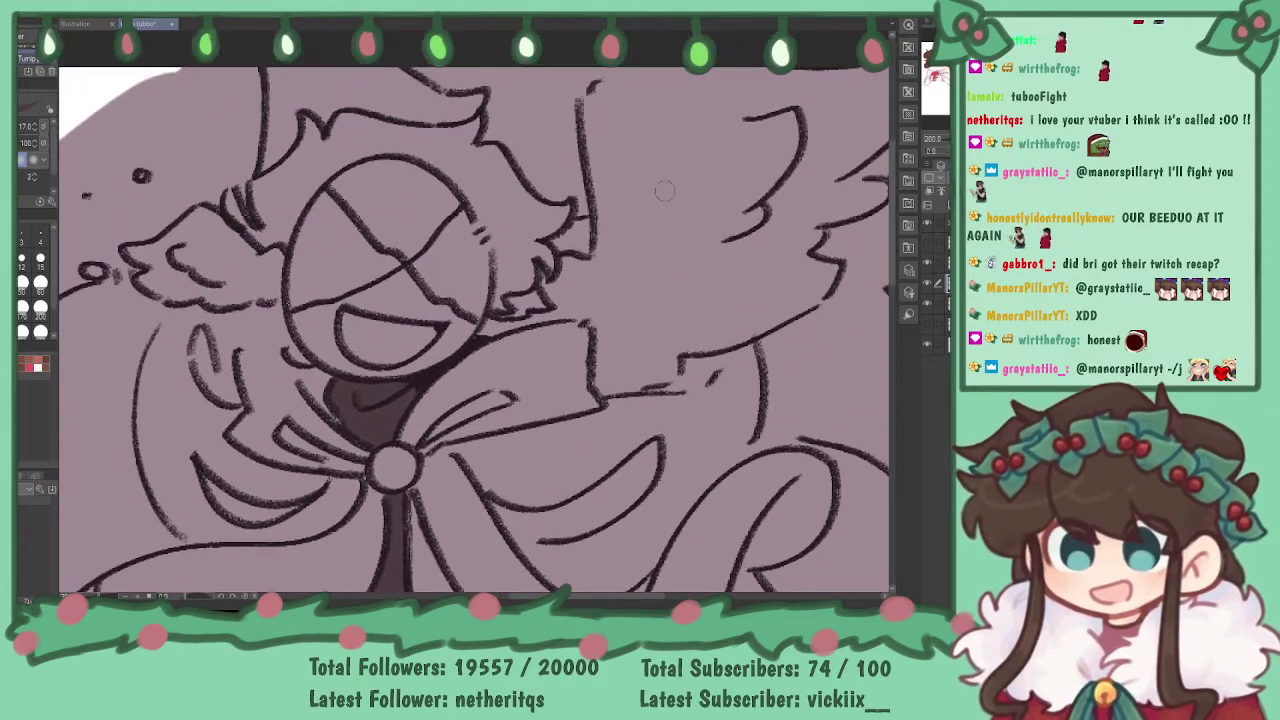
mouse_move(297, 317)
mouse_down()
mouse_move(342, 363)
mouse_move(308, 335)
mouse_move(370, 361)
mouse_move(330, 358)
mouse_move(366, 356)
mouse_move(370, 370)
mouse_move(440, 361)
mouse_move(375, 361)
mouse_move(418, 366)
mouse_move(443, 343)
mouse_up()
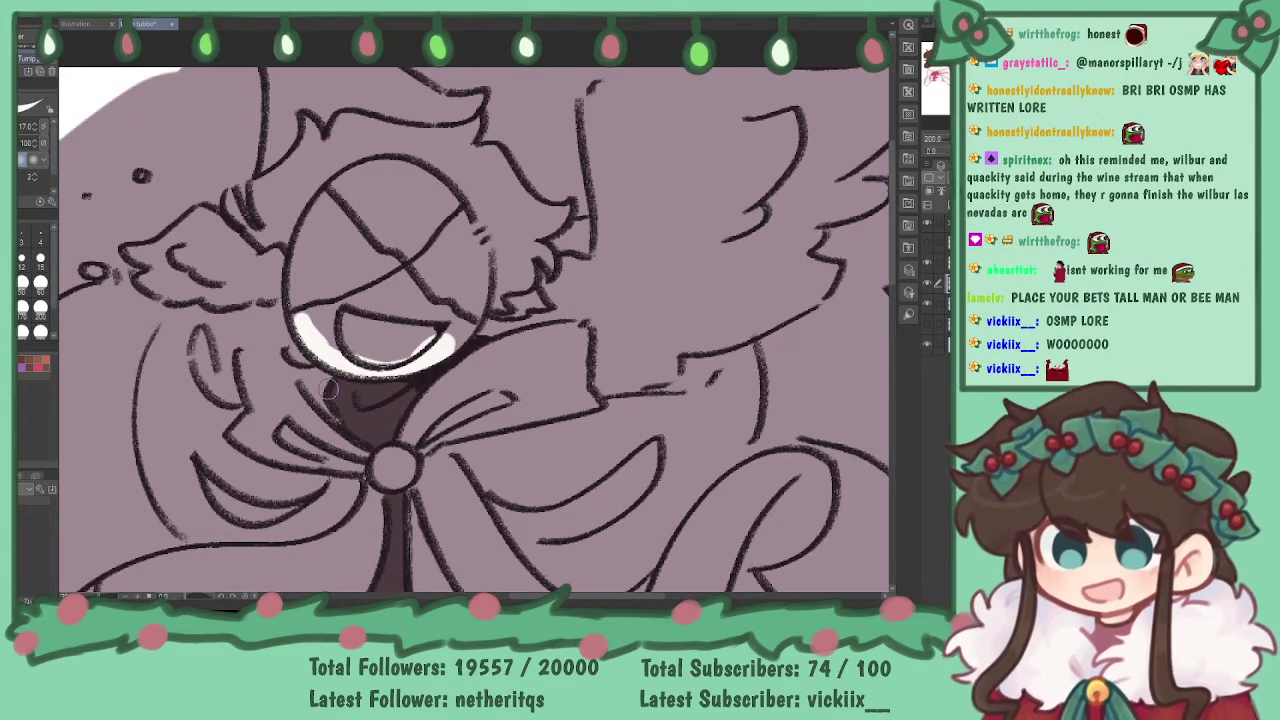
mouse_move(298, 305)
mouse_down()
mouse_move(307, 225)
mouse_move(372, 168)
mouse_up()
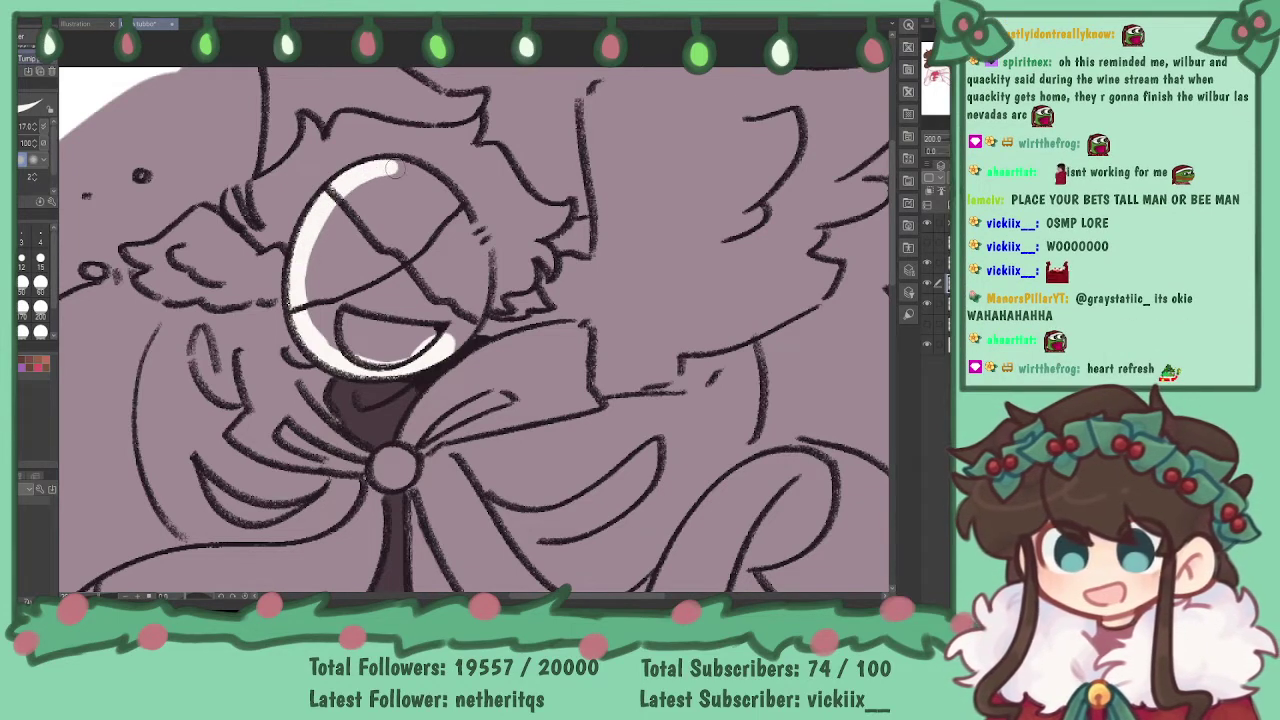
mouse_move(460, 340)
mouse_down()
mouse_move(484, 275)
mouse_move(478, 248)
mouse_move(478, 275)
mouse_move(456, 224)
mouse_up()
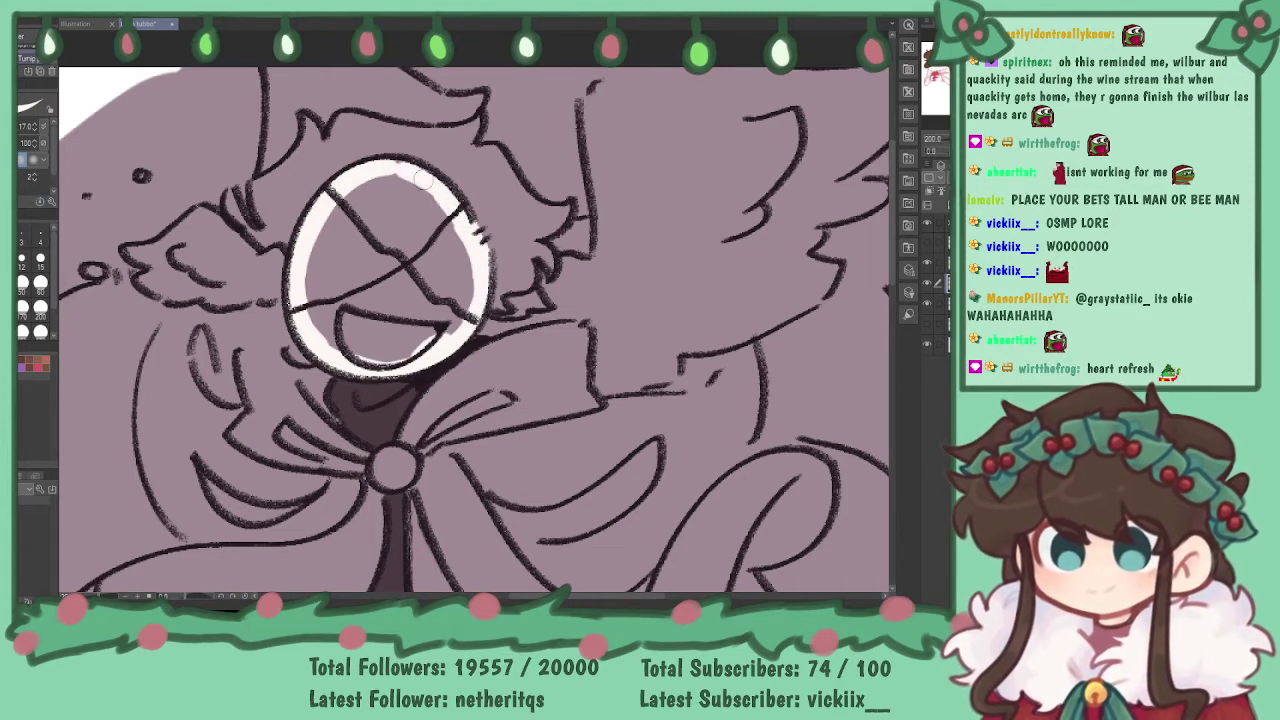
mouse_move(342, 219)
mouse_down()
mouse_move(303, 289)
mouse_move(391, 181)
mouse_move(399, 193)
mouse_move(361, 291)
mouse_move(360, 346)
mouse_up()
mouse_move(440, 212)
mouse_down()
mouse_move(380, 360)
mouse_move(460, 225)
mouse_move(428, 355)
mouse_move(470, 285)
mouse_up()
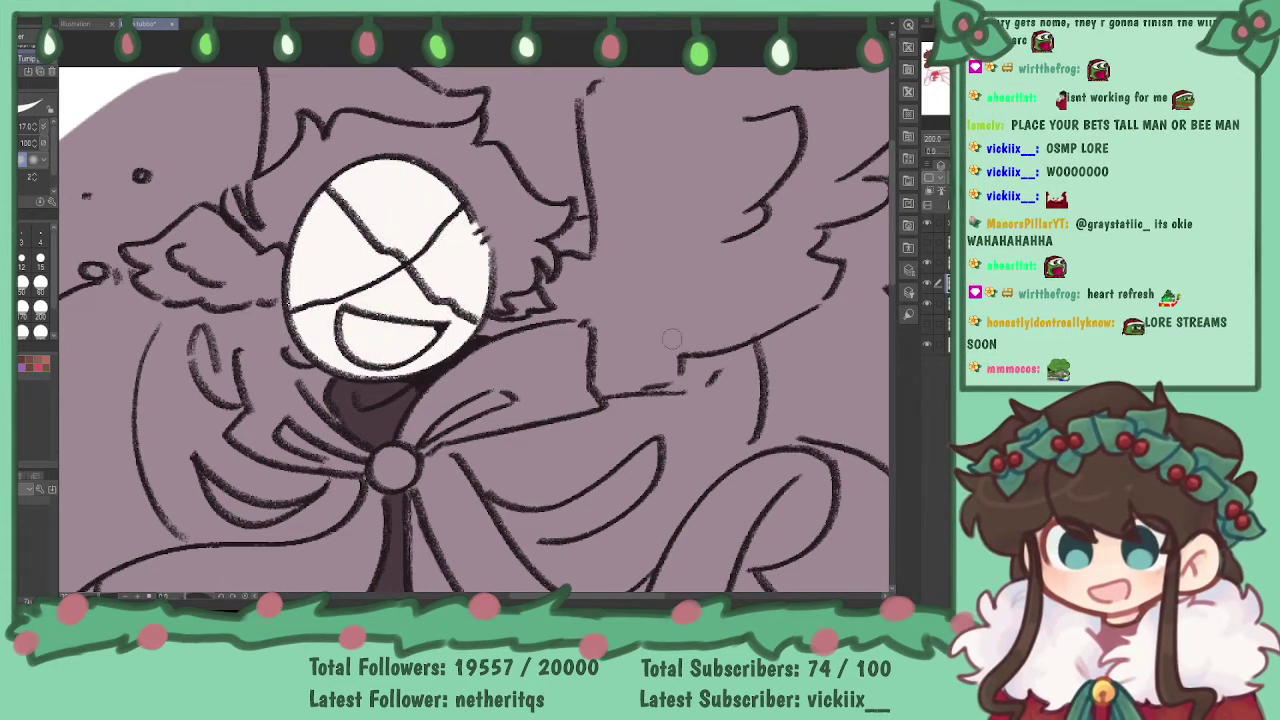
- Fill the small feathered wing beside the mask, the bead at its tip and the small feather tip opposite with off-white
mouse_move(614, 169)
mouse_down()
mouse_move(717, 192)
mouse_move(777, 180)
mouse_up()
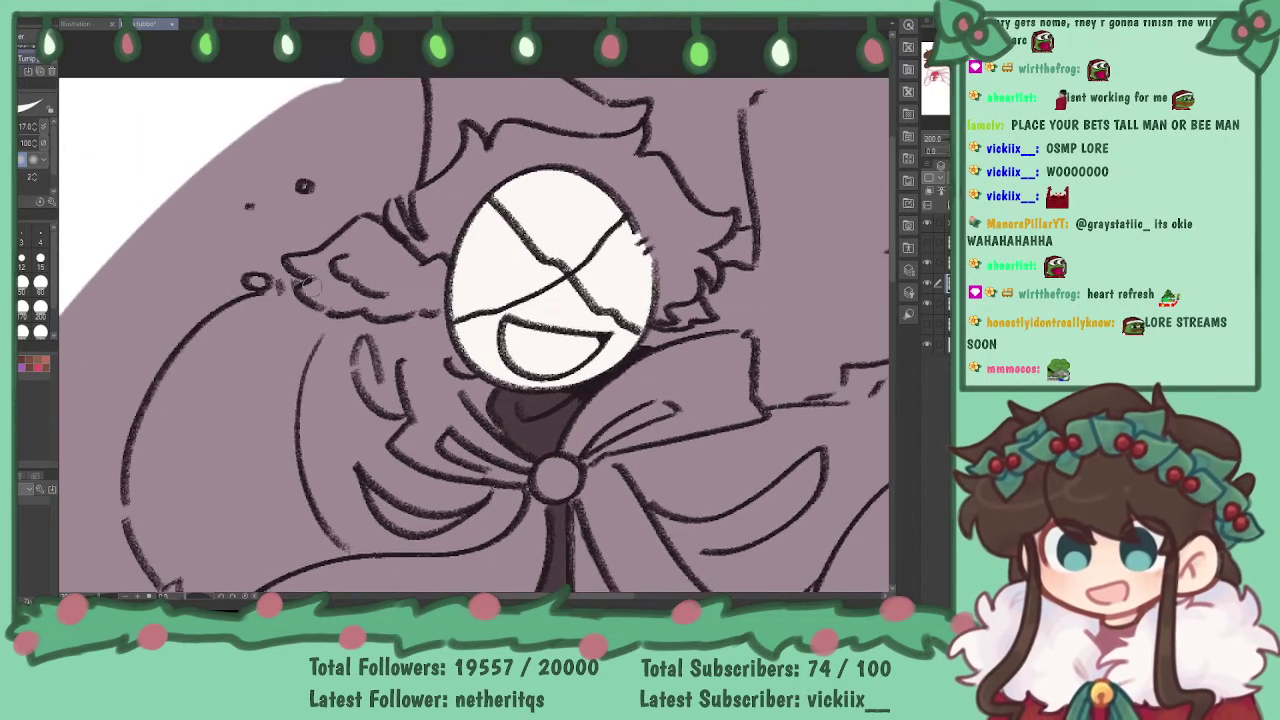
mouse_move(257, 282)
mouse_down()
mouse_move(302, 266)
mouse_move(317, 279)
mouse_move(304, 288)
mouse_up()
key(ctrl+z)
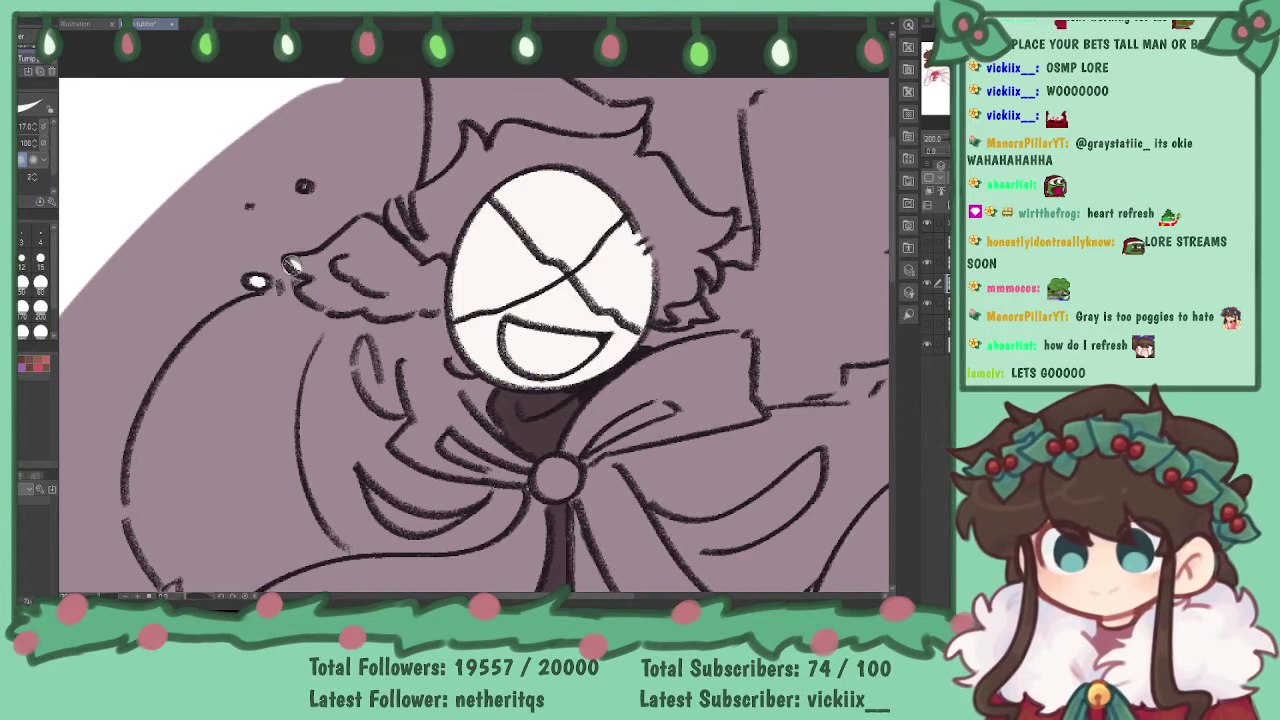
mouse_move(312, 276)
mouse_down()
mouse_move(325, 302)
mouse_move(390, 300)
mouse_up()
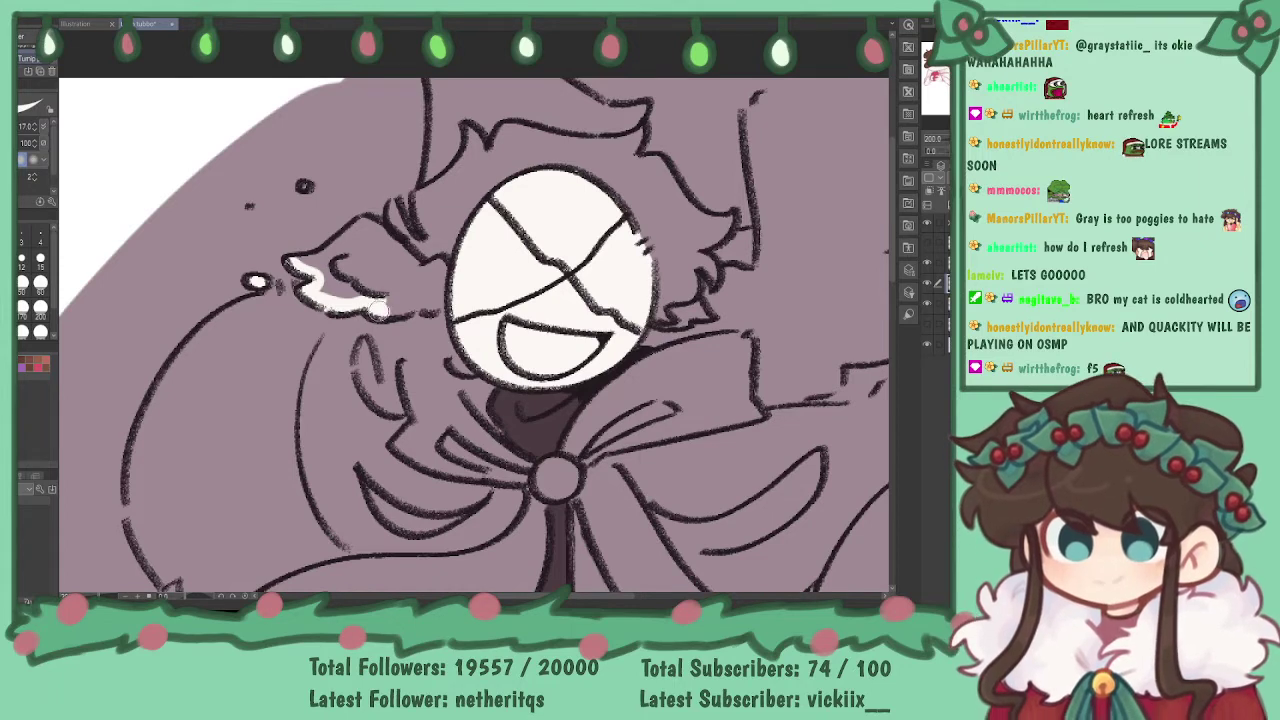
drag(405, 305, 428, 308)
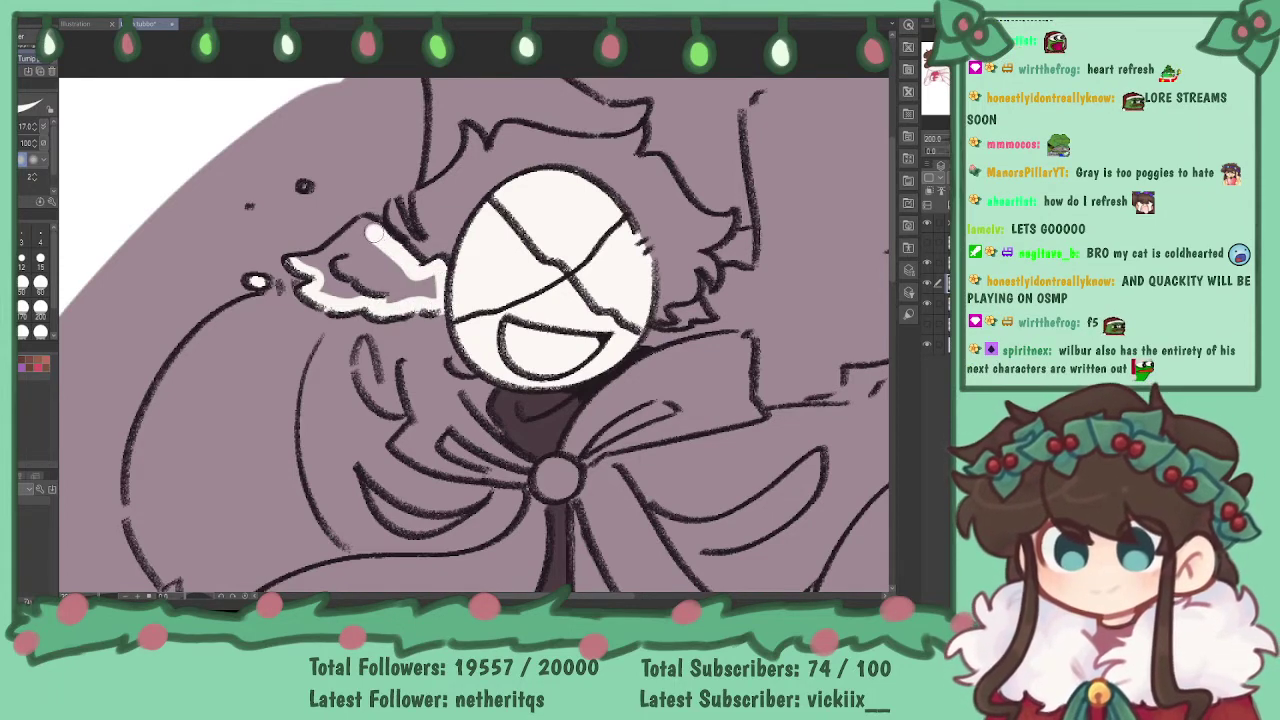
mouse_move(335, 245)
mouse_down()
mouse_move(300, 262)
mouse_move(375, 275)
mouse_up()
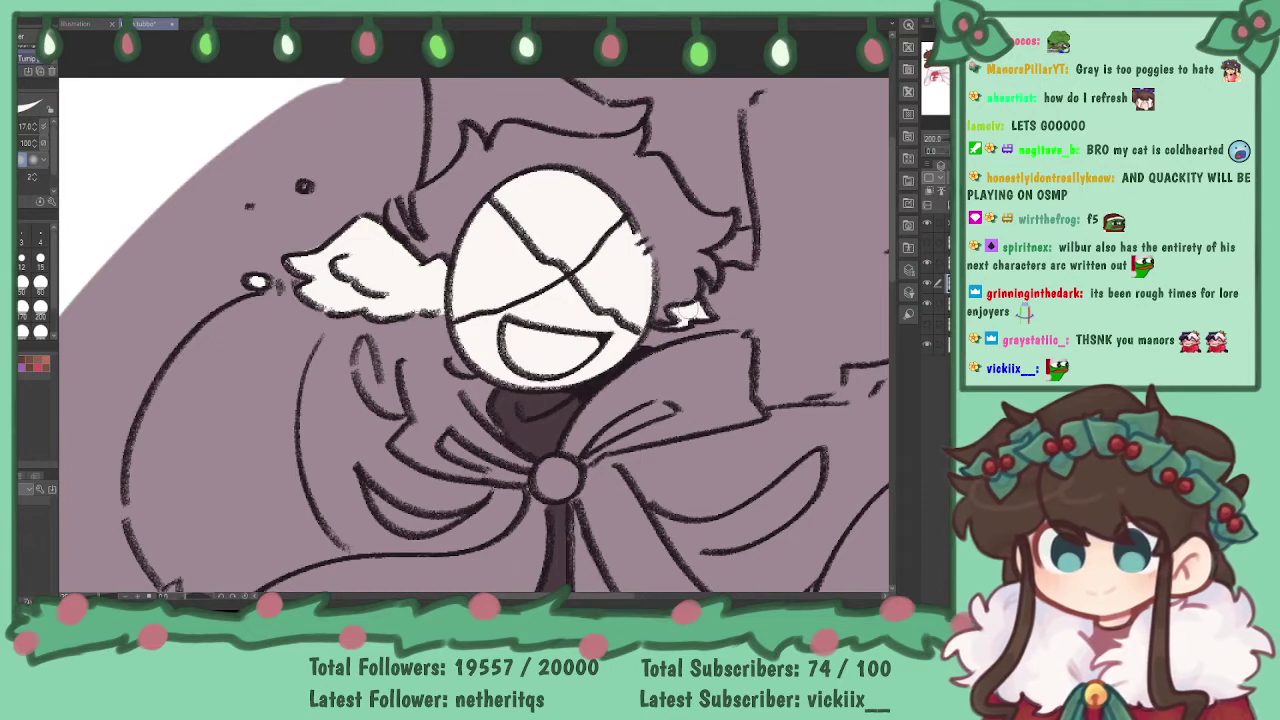
- Paint off-white along the strip leading from the mask to the large wing and around the wing's stepped base
drag(750, 315, 597, 283)
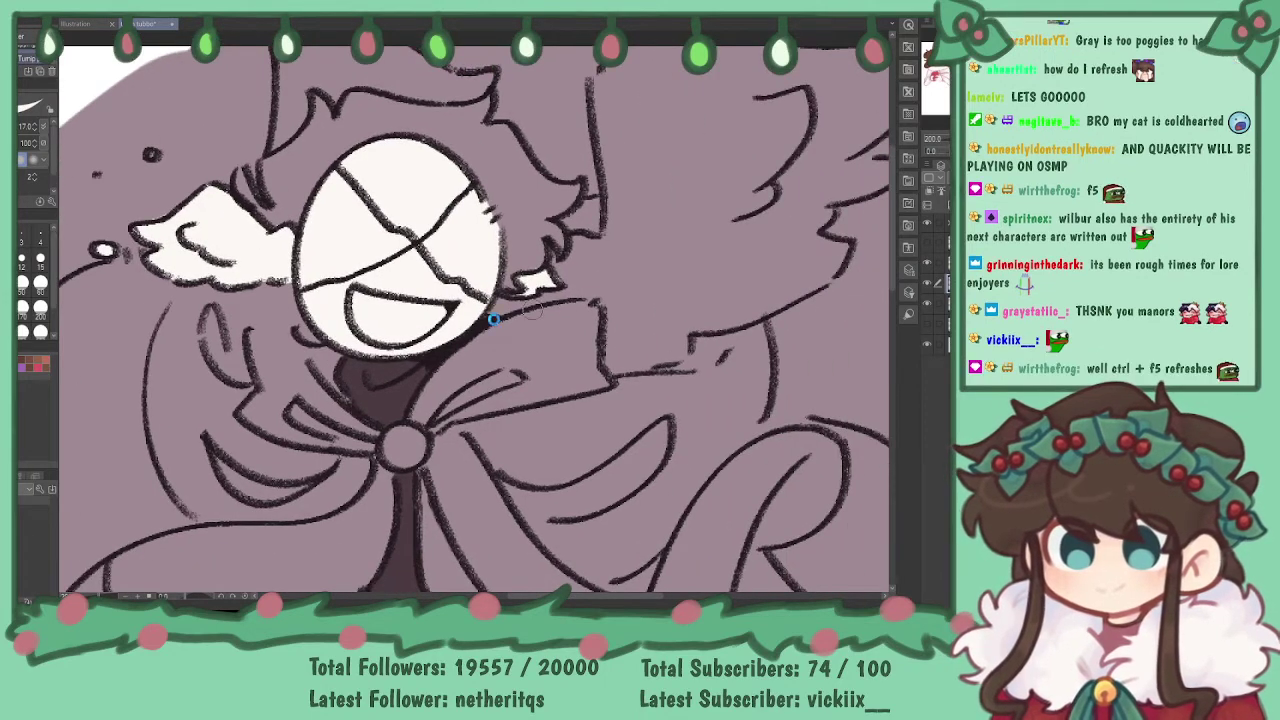
drag(493, 318, 598, 286)
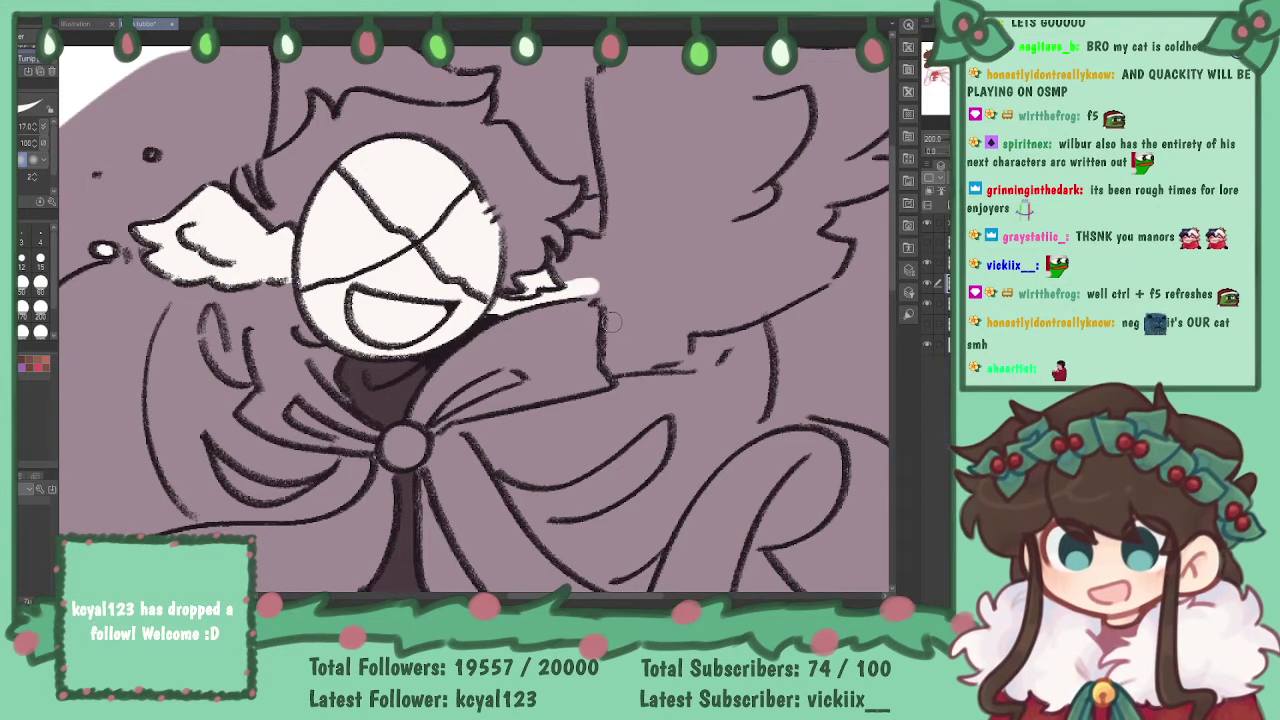
mouse_move(596, 296)
mouse_down()
mouse_move(614, 362)
mouse_move(684, 352)
mouse_move(688, 338)
mouse_up()
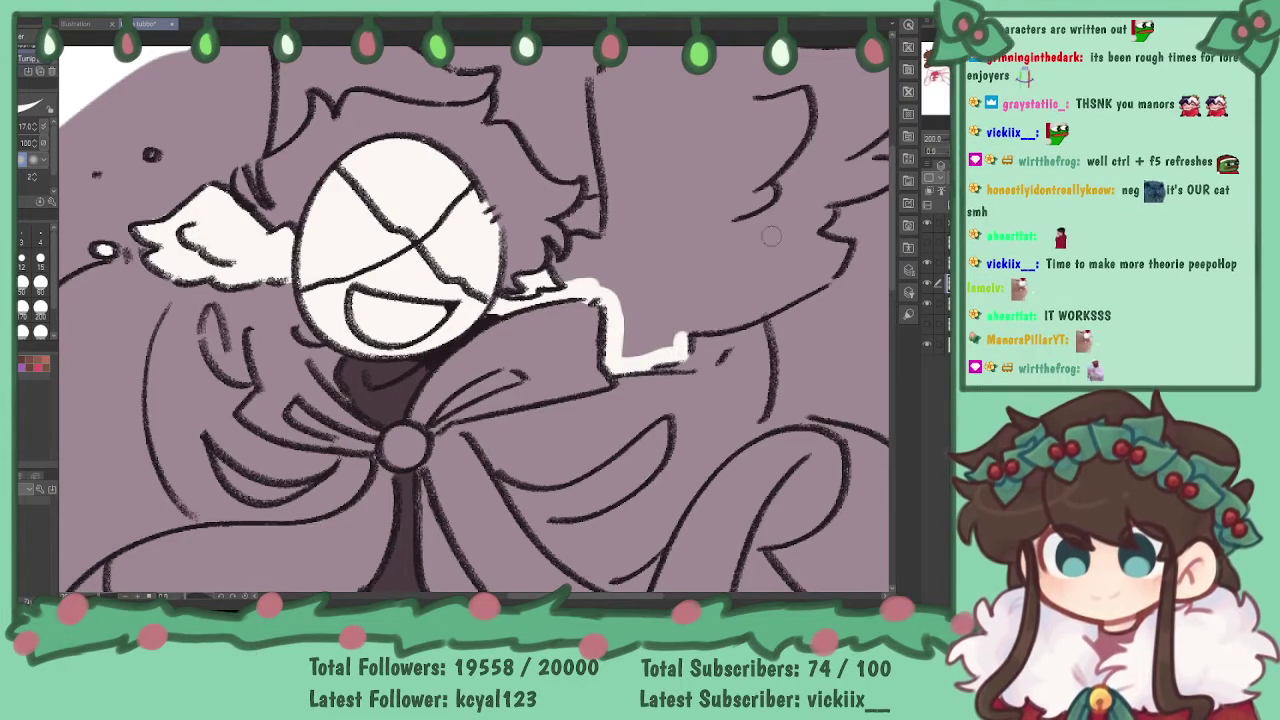
- Block in the large wing's inner edge, base and feathered outer edge with off-white, following the line art
click(937, 76)
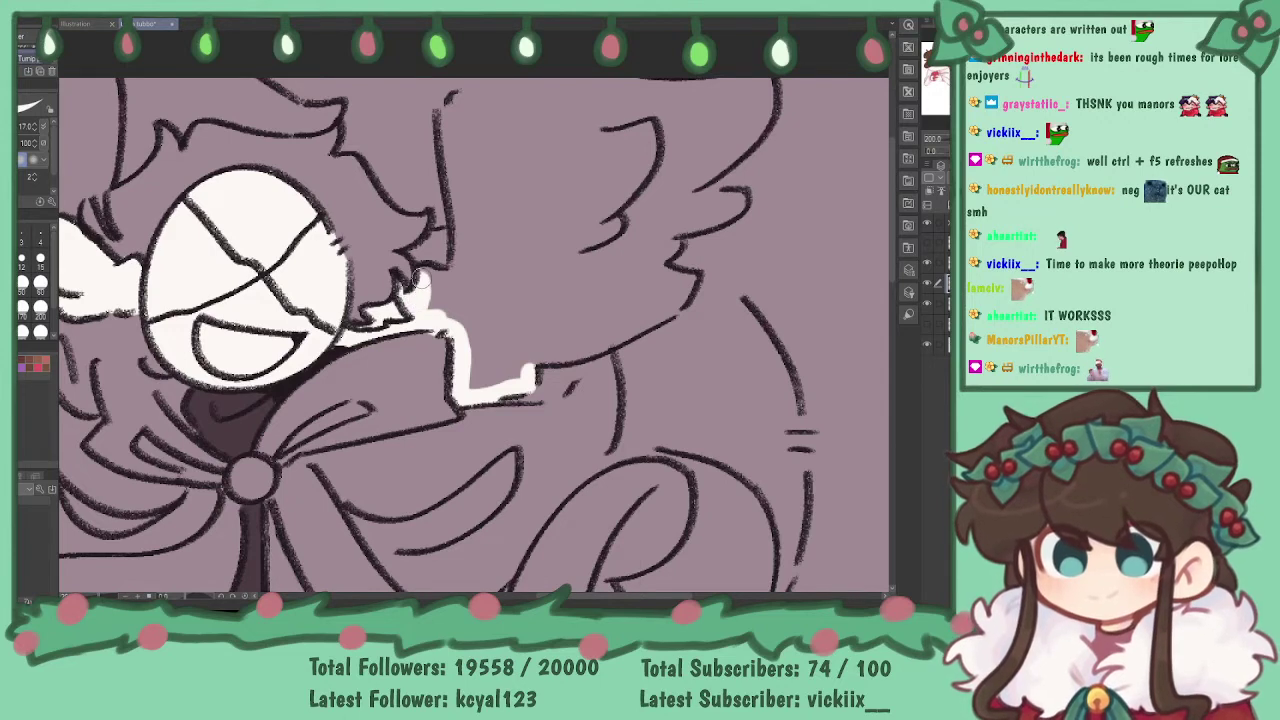
drag(448, 268, 446, 145)
key(ctrl+z)
mouse_move(414, 273)
mouse_down()
mouse_move(452, 270)
mouse_move(459, 215)
mouse_move(447, 128)
mouse_move(454, 165)
mouse_move(459, 97)
mouse_move(495, 80)
mouse_up()
mouse_move(411, 300)
mouse_down()
mouse_move(400, 288)
mouse_move(412, 302)
mouse_move(470, 282)
mouse_up()
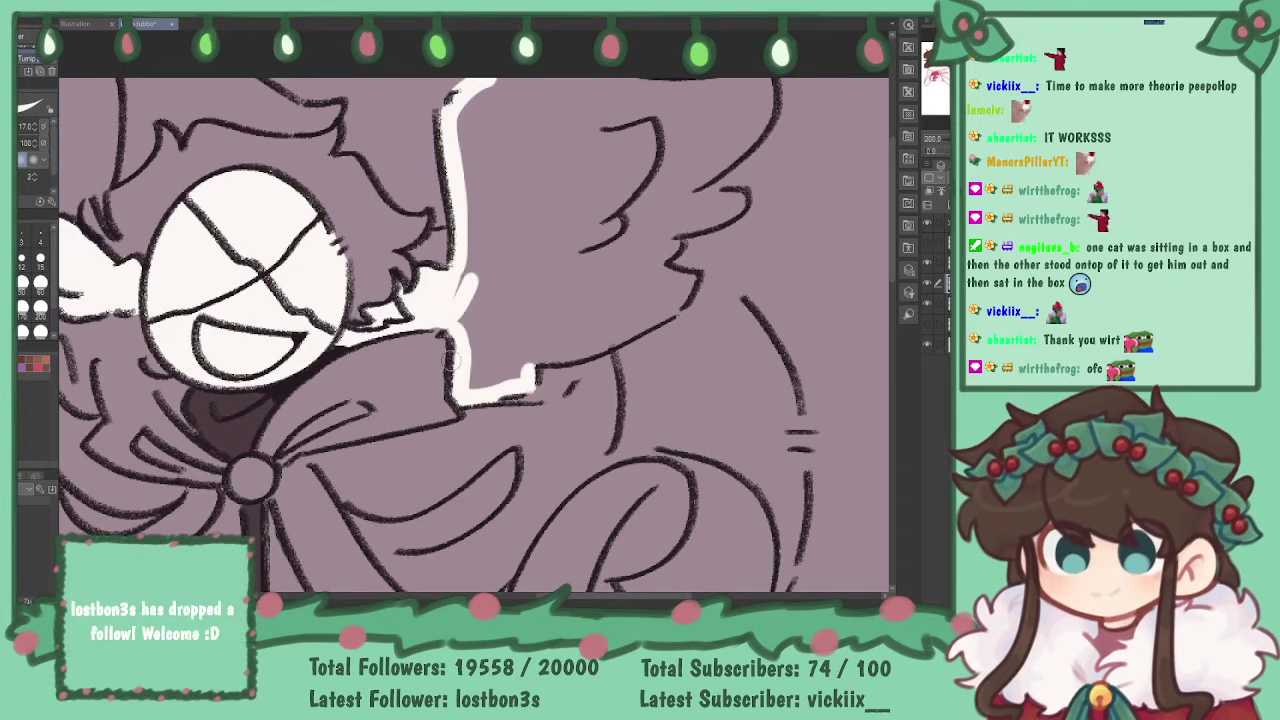
mouse_move(432, 318)
mouse_down()
mouse_move(462, 345)
mouse_move(478, 388)
mouse_move(505, 362)
mouse_move(620, 338)
mouse_move(676, 300)
mouse_move(662, 308)
mouse_move(676, 279)
mouse_move(669, 244)
mouse_move(713, 203)
mouse_up()
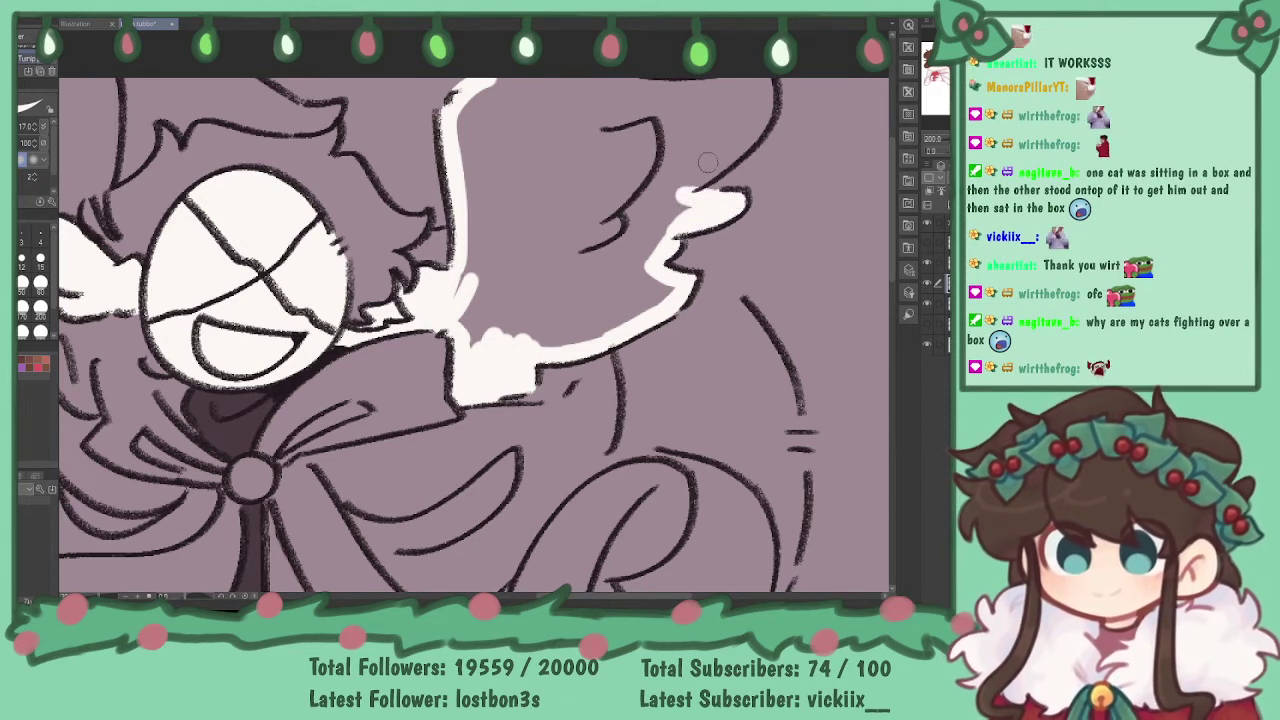
drag(690, 190, 745, 133)
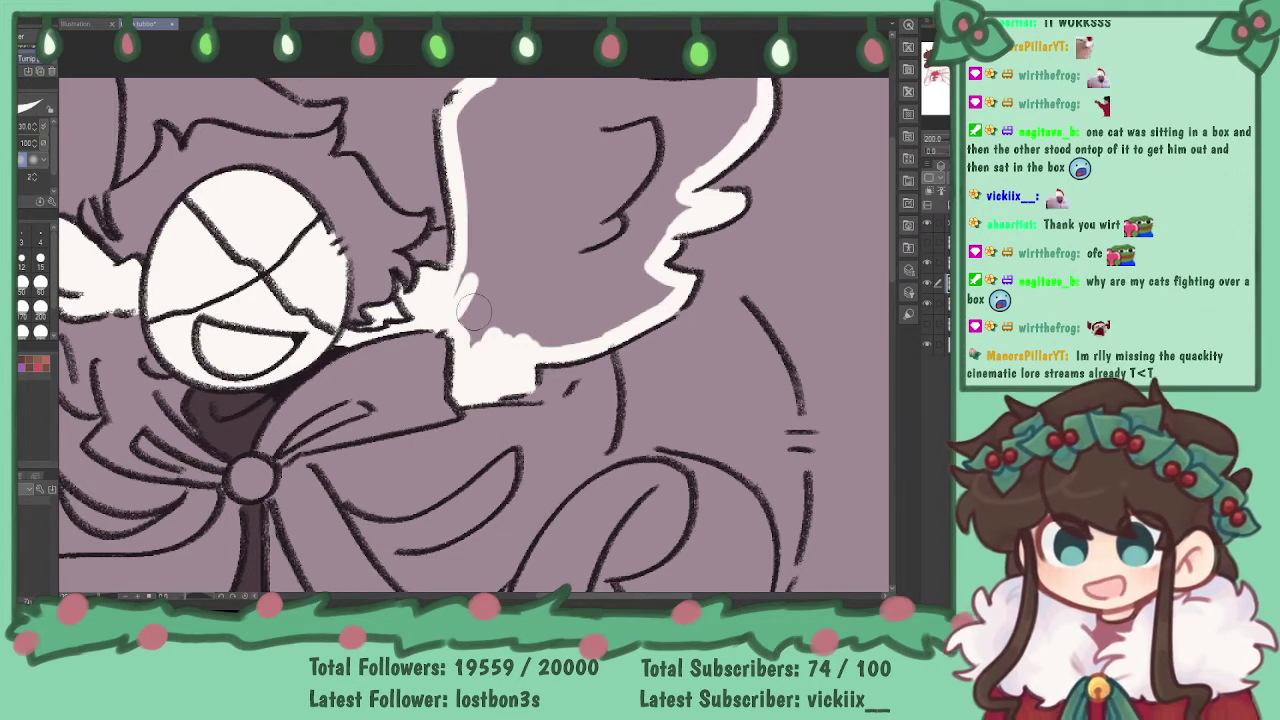
- Set the brush size to 30 and fill the interior of the large wing with off-white
mouse_move(470, 287)
mouse_down()
mouse_move(479, 238)
mouse_move(509, 240)
mouse_move(530, 297)
mouse_move(574, 284)
mouse_move(587, 318)
mouse_move(562, 342)
mouse_move(572, 302)
mouse_move(665, 290)
mouse_move(643, 247)
mouse_up()
mouse_move(670, 200)
mouse_down()
mouse_move(745, 90)
mouse_move(505, 100)
mouse_move(478, 120)
mouse_move(500, 112)
mouse_move(565, 190)
mouse_move(620, 200)
mouse_move(675, 148)
mouse_up()
drag(448, 49, 751, 133)
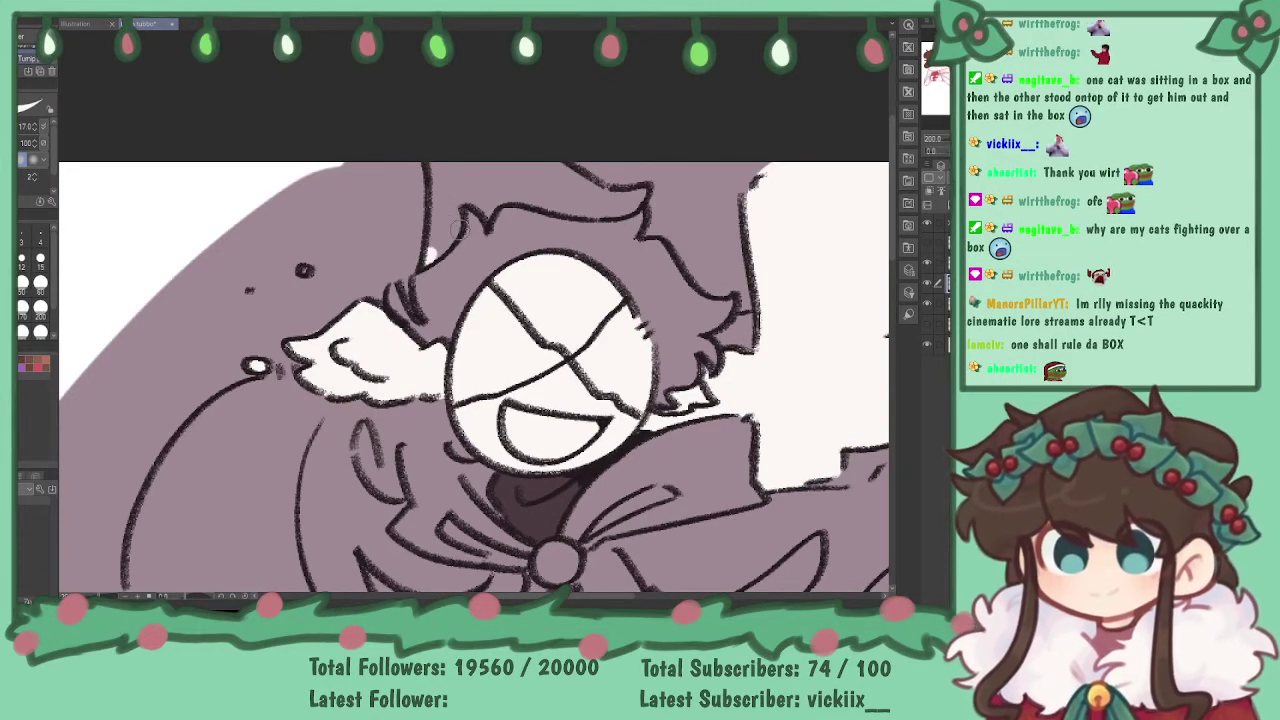
- Set the brush size back to 17 and fill the curved shape directly above the hair with off-white
mouse_move(431, 263)
mouse_down()
mouse_move(453, 232)
mouse_move(435, 240)
mouse_move(452, 224)
mouse_move(440, 175)
mouse_up()
mouse_move(440, 220)
mouse_down()
mouse_move(441, 162)
mouse_move(489, 214)
mouse_move(504, 195)
mouse_move(586, 210)
mouse_move(640, 193)
mouse_move(600, 193)
mouse_move(550, 160)
mouse_move(590, 194)
mouse_move(573, 201)
mouse_move(486, 156)
mouse_move(449, 163)
mouse_up()
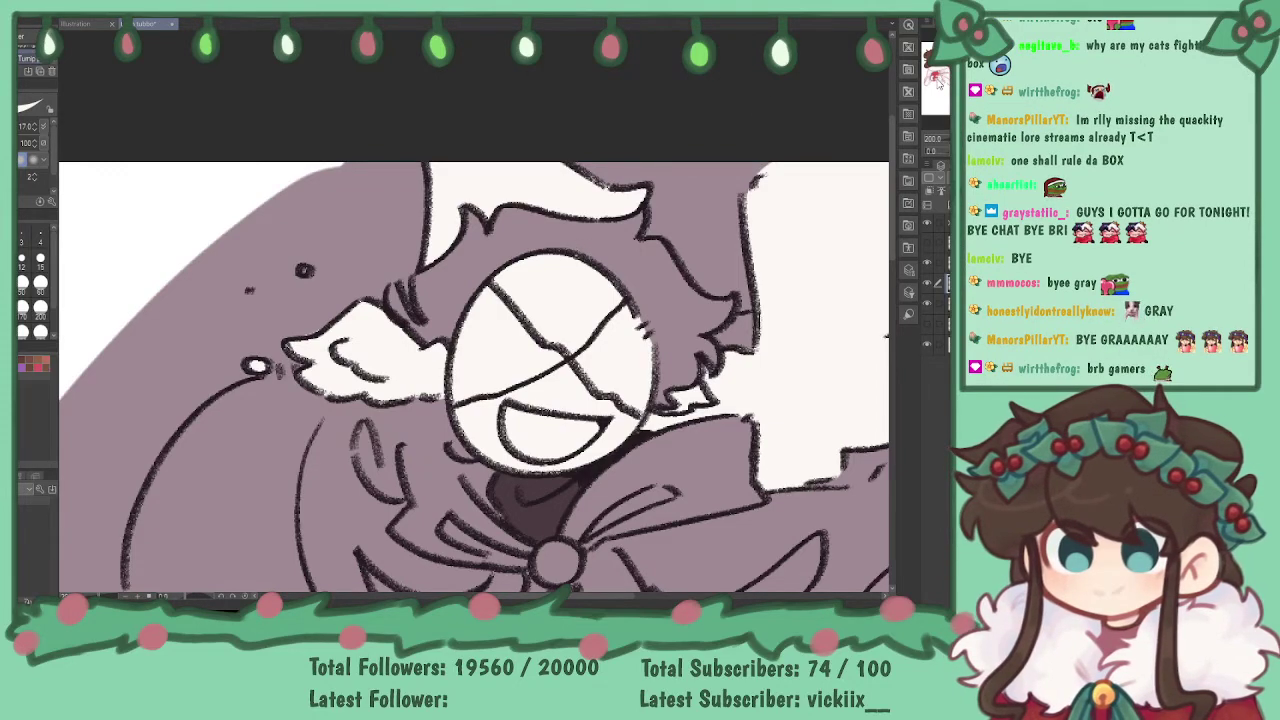
- Choose a medium brown and paint the patch of hair between the small wing and the mask's lower rim
mouse_move(550, 460)
mouse_down()
mouse_move(611, 321)
mouse_move(368, 61)
mouse_move(500, 418)
mouse_move(580, 534)
mouse_move(460, 524)
mouse_move(245, 395)
mouse_move(264, 311)
mouse_move(325, 290)
mouse_move(469, 333)
mouse_move(478, 353)
mouse_move(426, 427)
mouse_move(282, 250)
mouse_move(331, 230)
mouse_move(445, 250)
mouse_move(375, 353)
mouse_move(355, 353)
mouse_up()
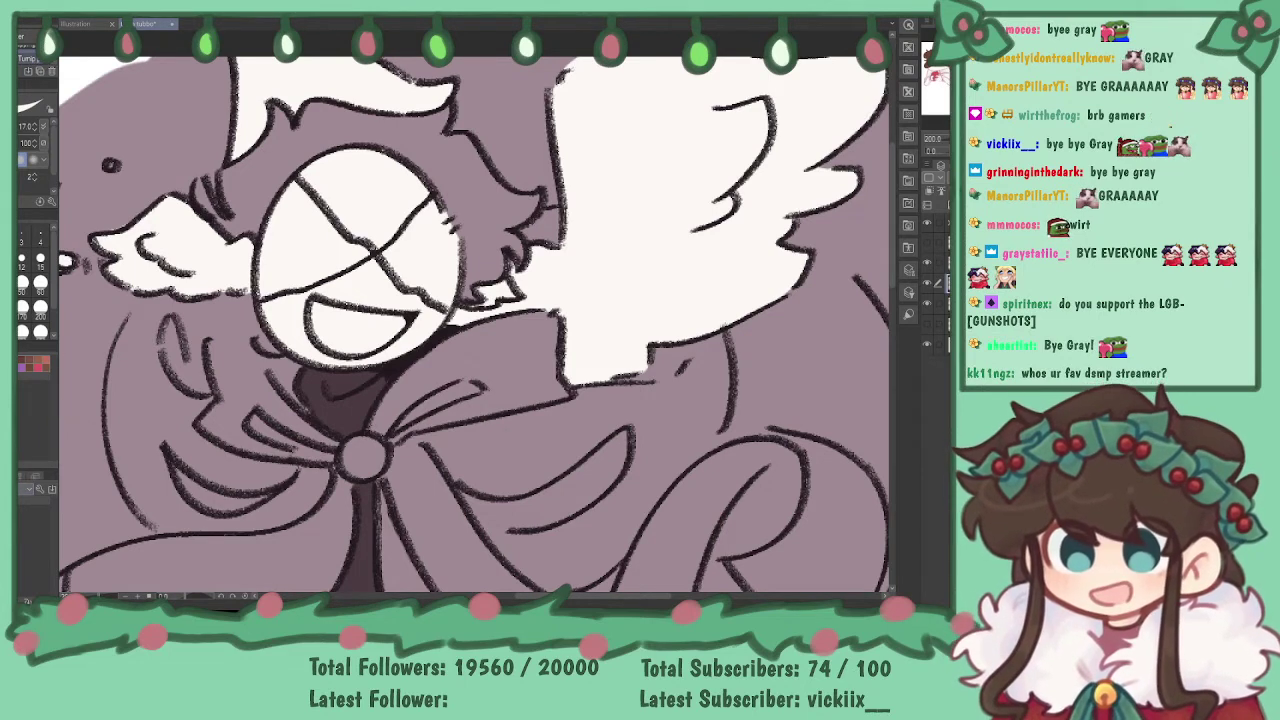
click(10, 476)
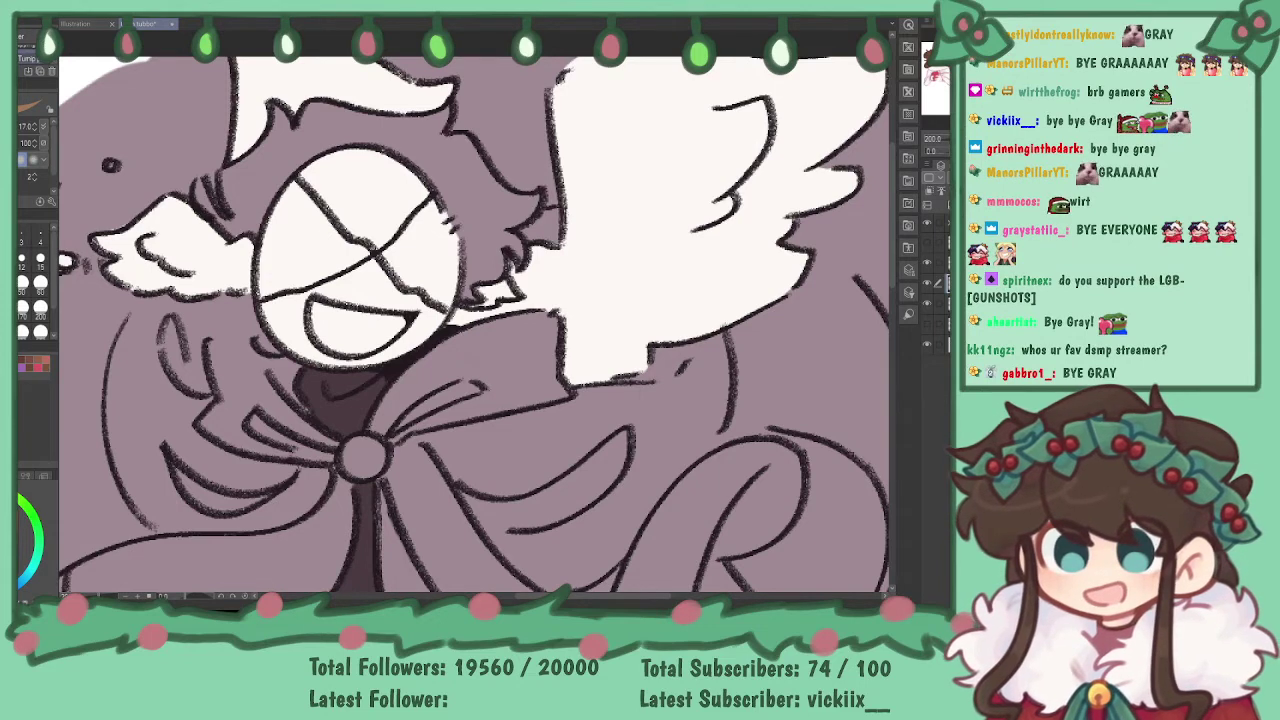
drag(223, 297, 252, 328)
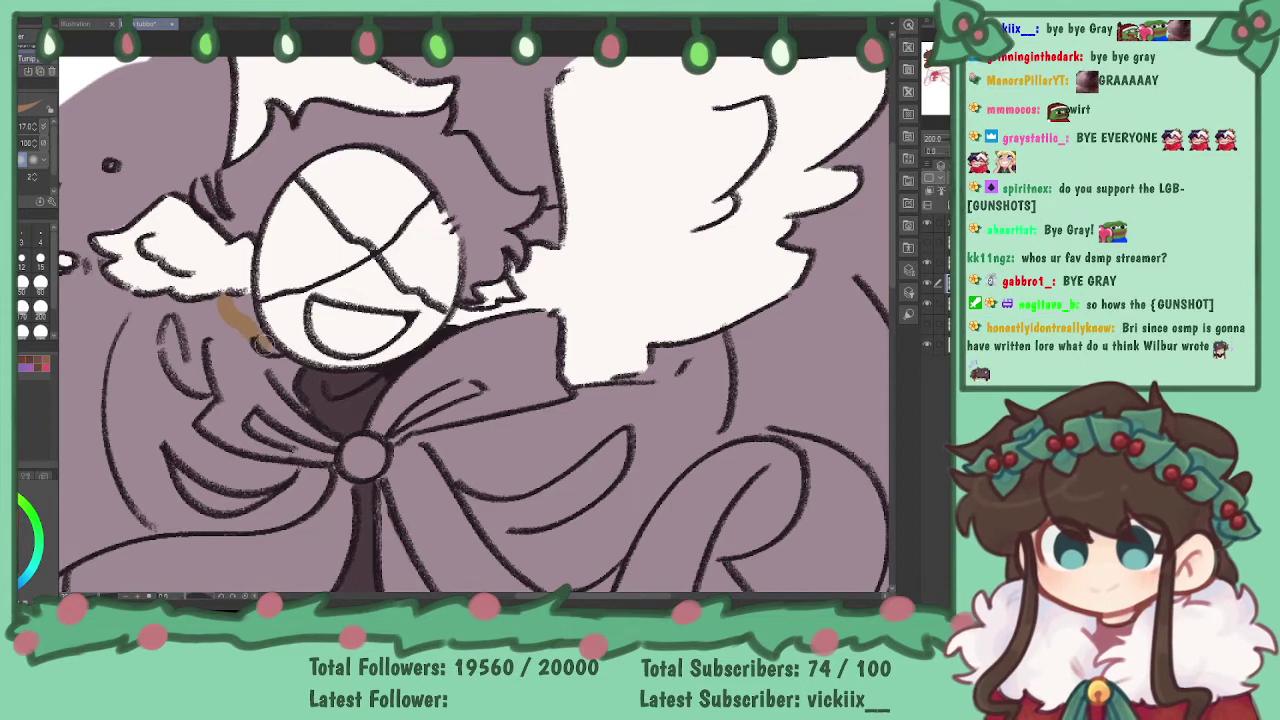
drag(254, 330, 280, 352)
drag(240, 298, 256, 318)
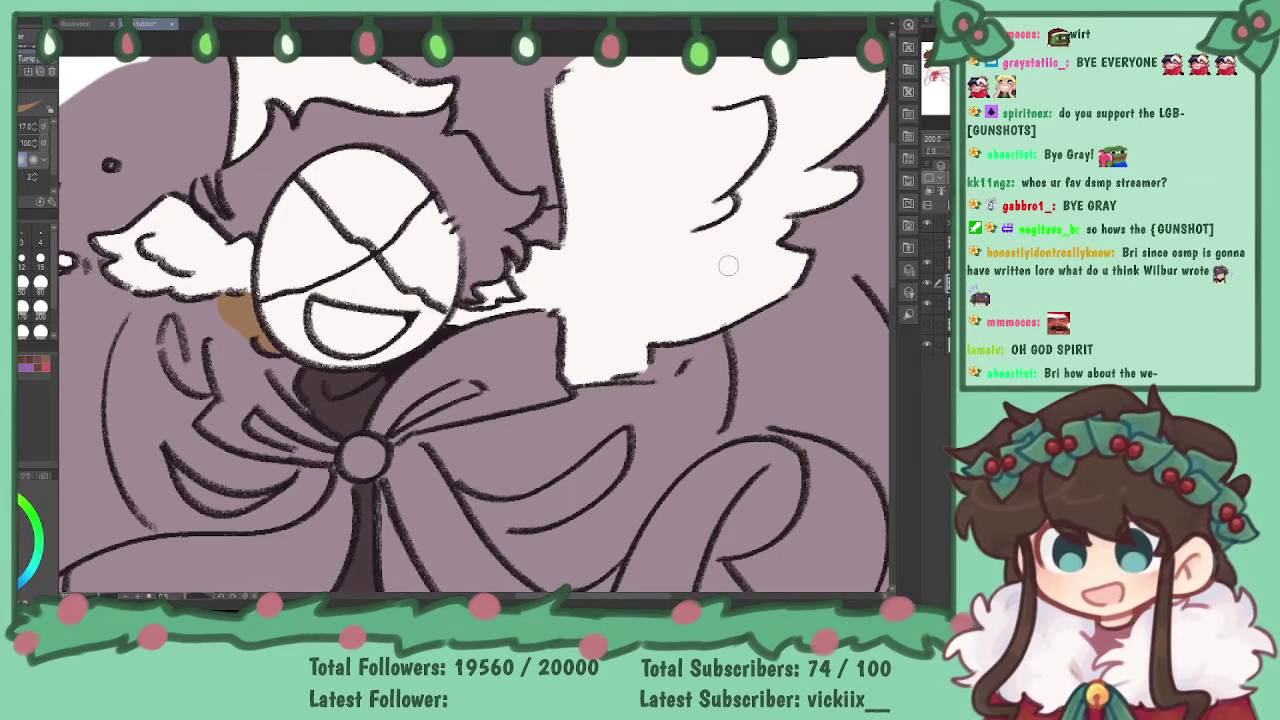
- Fill the hair tufts above the small wing and along the mask's adjoining upper rim with brown
drag(733, 203, 886, 361)
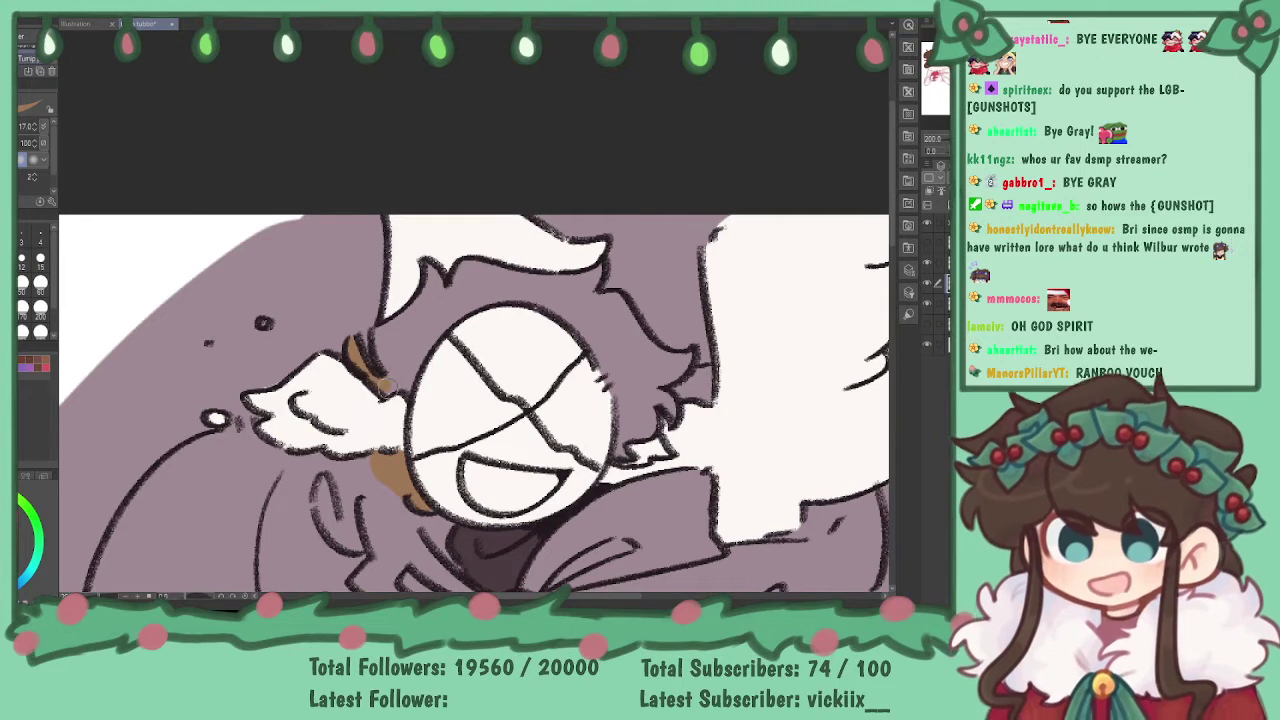
mouse_move(410, 368)
mouse_down()
mouse_move(445, 330)
mouse_move(398, 372)
mouse_move(388, 366)
mouse_up()
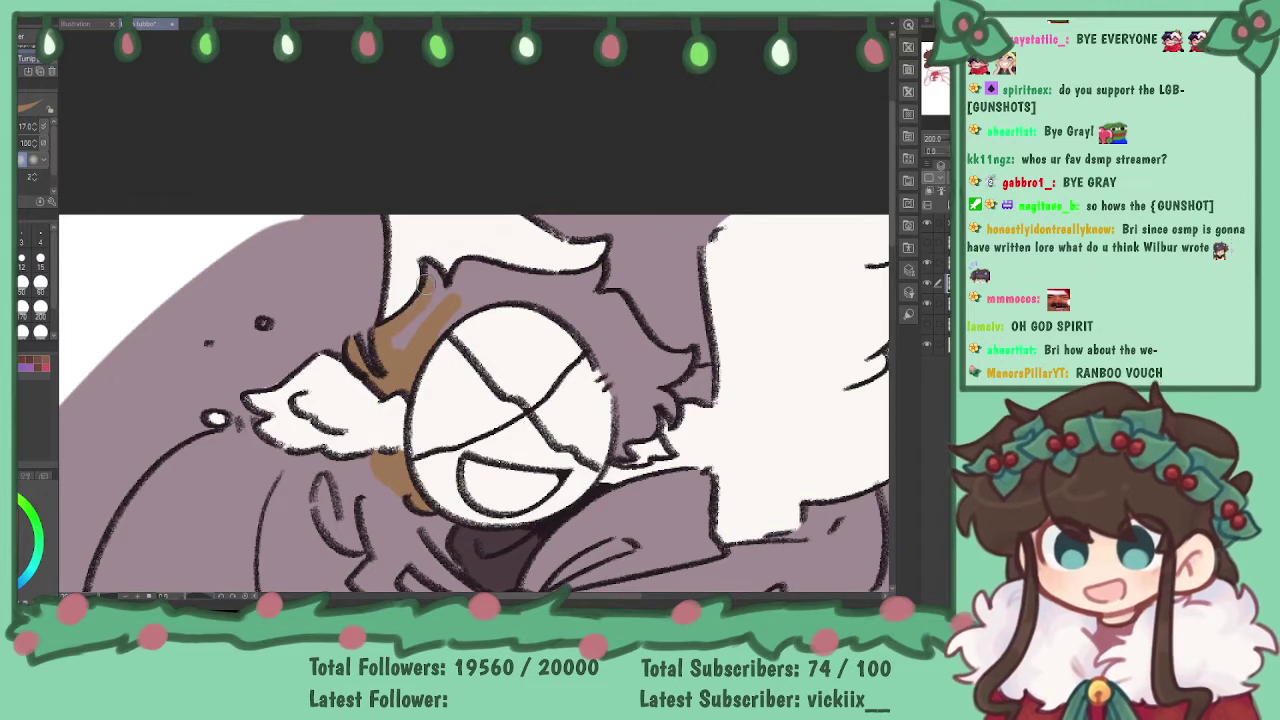
mouse_move(443, 285)
mouse_down()
mouse_move(413, 321)
mouse_move(447, 304)
mouse_move(419, 346)
mouse_move(466, 300)
mouse_move(434, 341)
mouse_move(473, 302)
mouse_move(512, 296)
mouse_move(460, 306)
mouse_move(466, 269)
mouse_move(572, 276)
mouse_up()
key(ctrl+z)
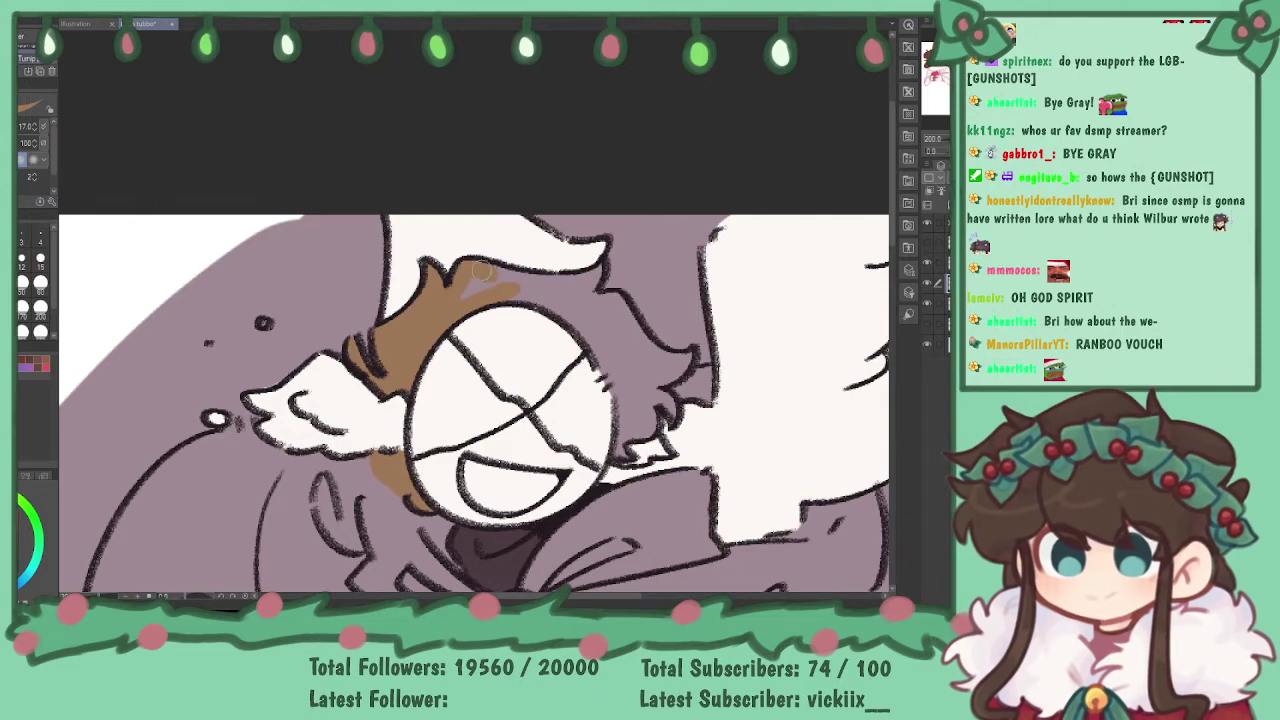
- Fill the hair across the top of the mask with brown, up to the tip of the off-white shape above it
scroll(465, 323, up, 3)
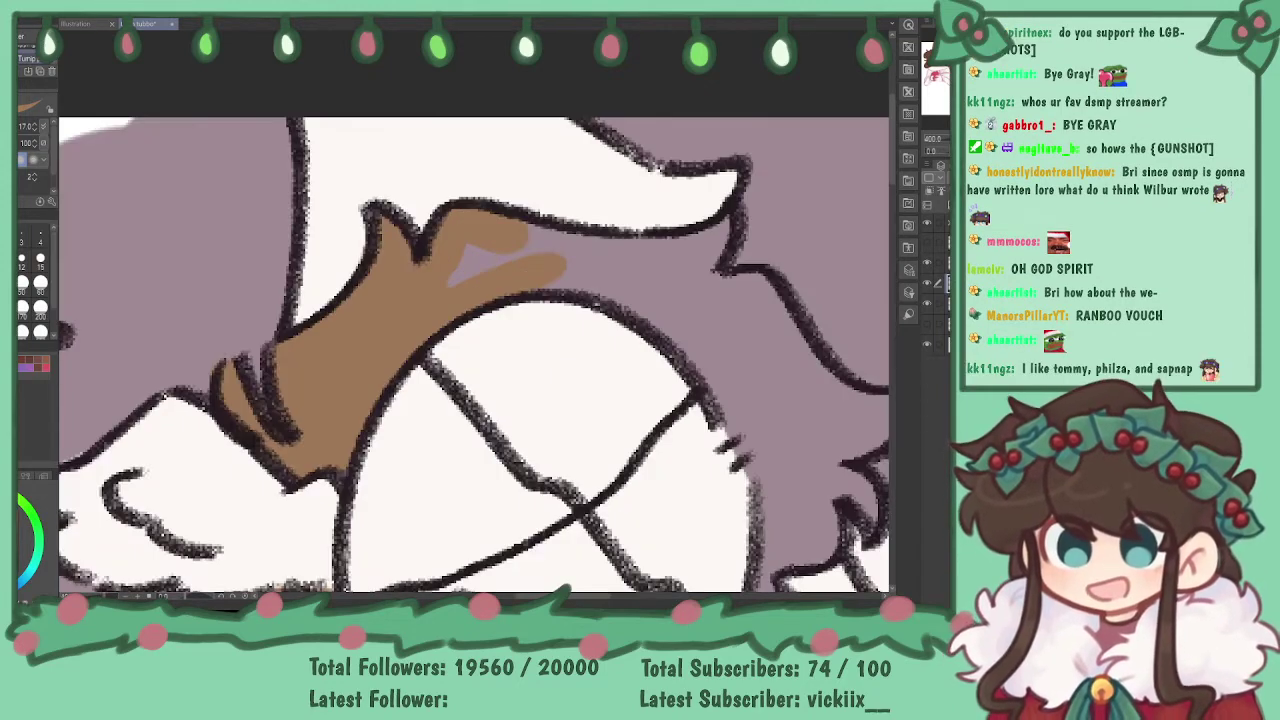
drag(480, 570, 440, 590)
scroll(473, 310, up, 8)
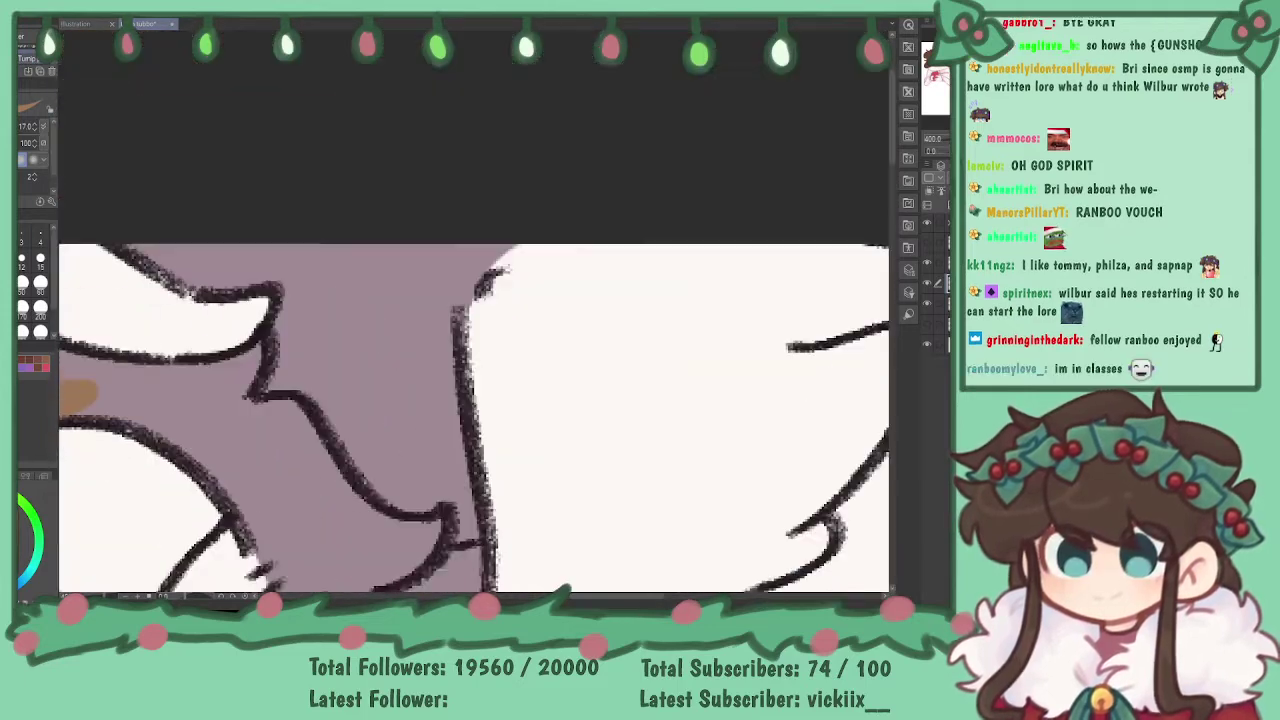
drag(400, 370, 542, 264)
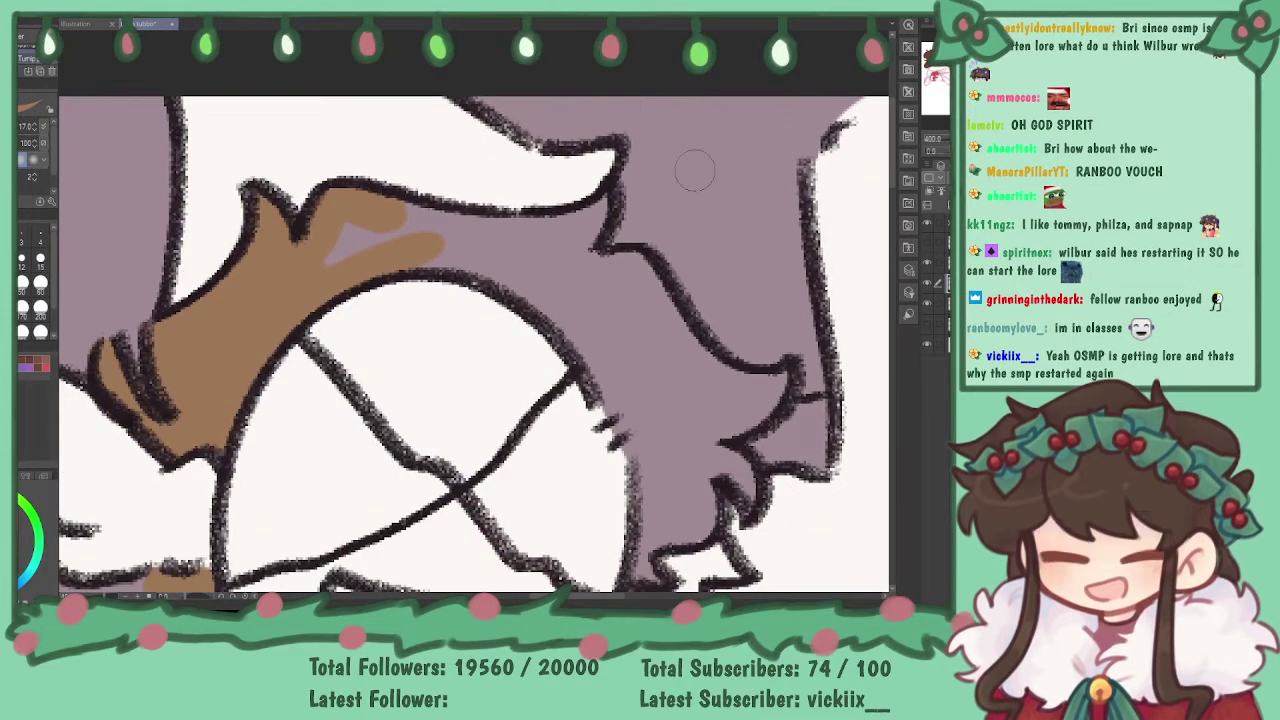
mouse_move(398, 212)
mouse_down()
mouse_move(444, 233)
mouse_move(417, 217)
mouse_move(513, 231)
mouse_move(432, 227)
mouse_move(556, 221)
mouse_move(489, 228)
mouse_move(506, 236)
mouse_move(613, 208)
mouse_move(560, 245)
mouse_move(434, 243)
mouse_move(397, 258)
mouse_move(502, 255)
mouse_move(389, 261)
mouse_move(404, 254)
mouse_move(382, 248)
mouse_move(325, 263)
mouse_move(332, 239)
mouse_move(530, 285)
mouse_move(482, 265)
mouse_move(567, 330)
mouse_move(612, 398)
mouse_up()
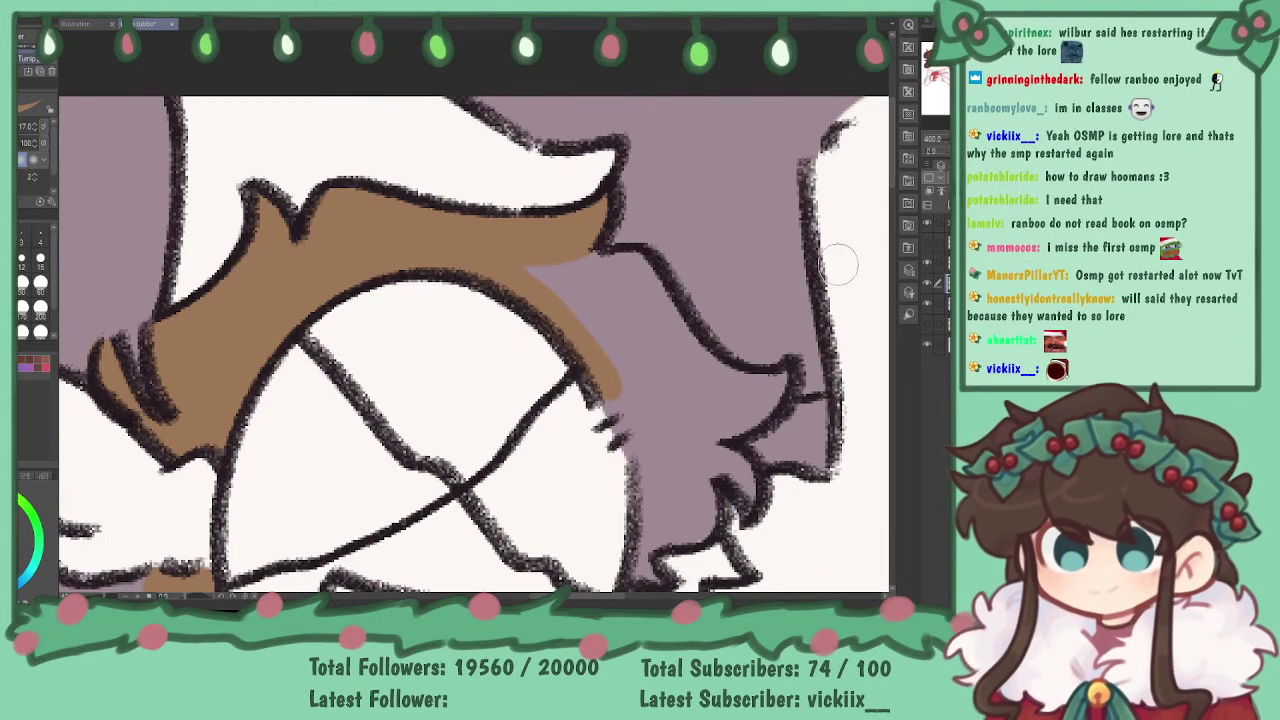
- Fill the remaining spiky hair between the mask and the large wing with brown, down to the small feather tip
drag(850, 455, 664, 158)
mouse_move(424, 85)
mouse_down()
mouse_move(457, 155)
mouse_move(426, 95)
mouse_move(466, 198)
mouse_move(446, 140)
mouse_move(466, 285)
mouse_move(453, 276)
mouse_move(466, 209)
mouse_move(444, 216)
mouse_move(455, 251)
mouse_move(464, 163)
mouse_move(465, 219)
mouse_move(484, 230)
mouse_move(470, 213)
mouse_move(485, 214)
mouse_move(485, 230)
mouse_move(463, 240)
mouse_move(512, 234)
mouse_move(514, 185)
mouse_move(542, 181)
mouse_move(562, 206)
mouse_move(530, 168)
mouse_up()
drag(400, 180, 633, 519)
drag(250, 400, 780, 330)
drag(330, 360, 200, 300)
mouse_move(700, 340)
mouse_down()
mouse_move(229, 260)
mouse_move(423, 183)
mouse_move(756, 323)
mouse_move(798, 407)
mouse_move(818, 301)
mouse_move(658, 341)
mouse_move(656, 364)
mouse_up()
mouse_move(520, 240)
mouse_down()
mouse_move(582, 246)
mouse_move(662, 357)
mouse_move(640, 340)
mouse_move(720, 361)
mouse_move(632, 433)
mouse_move(633, 406)
mouse_move(667, 372)
mouse_move(605, 443)
mouse_move(596, 363)
mouse_move(606, 459)
mouse_move(552, 260)
mouse_move(564, 320)
mouse_move(534, 312)
mouse_move(450, 243)
mouse_up()
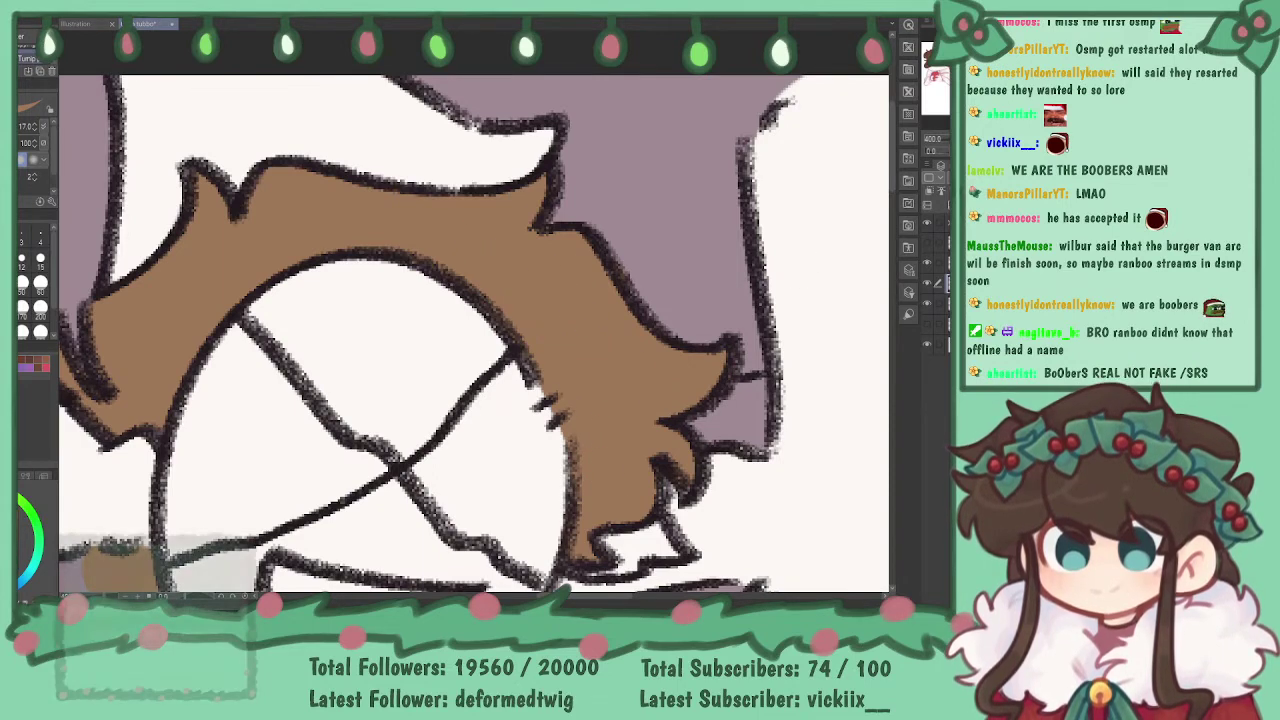
- Choose a pale yellow-orange and fill the gathered cloth between the brown hair and the round knot below the mask
key(ctrl+minus)
mouse_move(475, 580)
mouse_down()
mouse_move(478, 70)
mouse_move(495, 45)
mouse_move(530, 334)
mouse_up()
scroll(475, 310, up, 10)
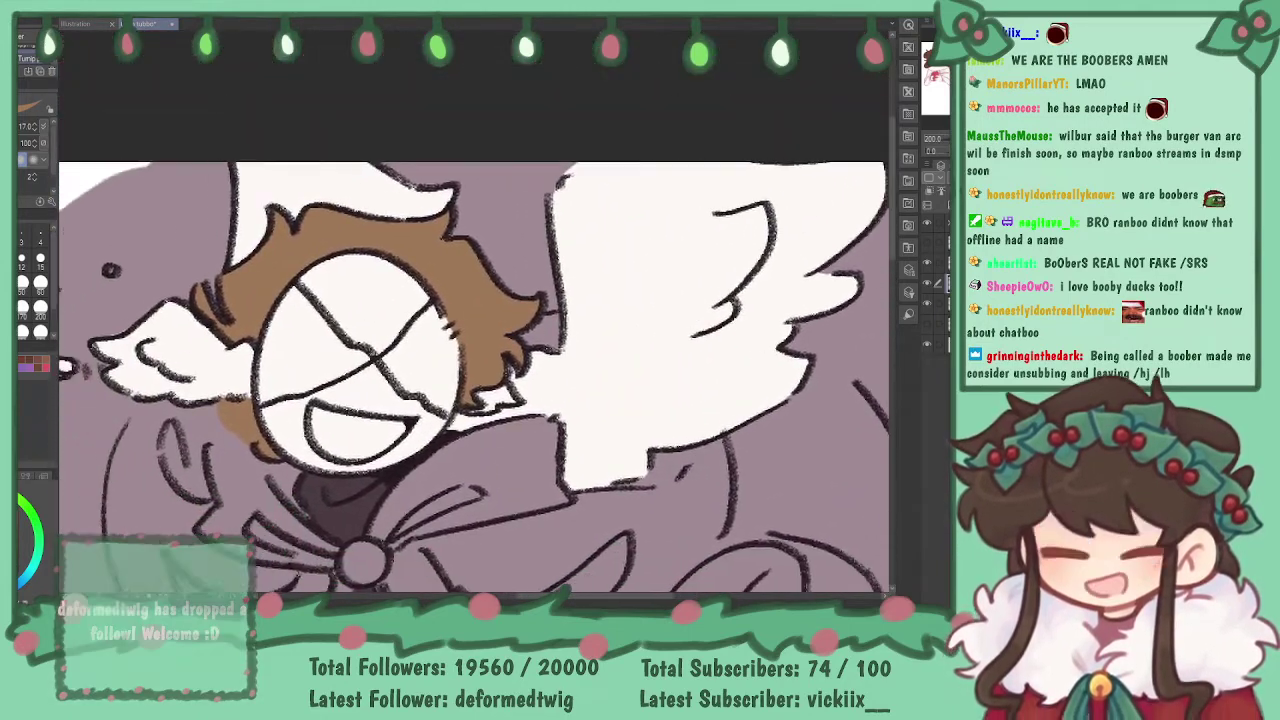
mouse_move(475, 330)
mouse_down()
mouse_move(486, 286)
mouse_move(546, 267)
mouse_move(505, 268)
mouse_up()
scroll(475, 345, up, 1)
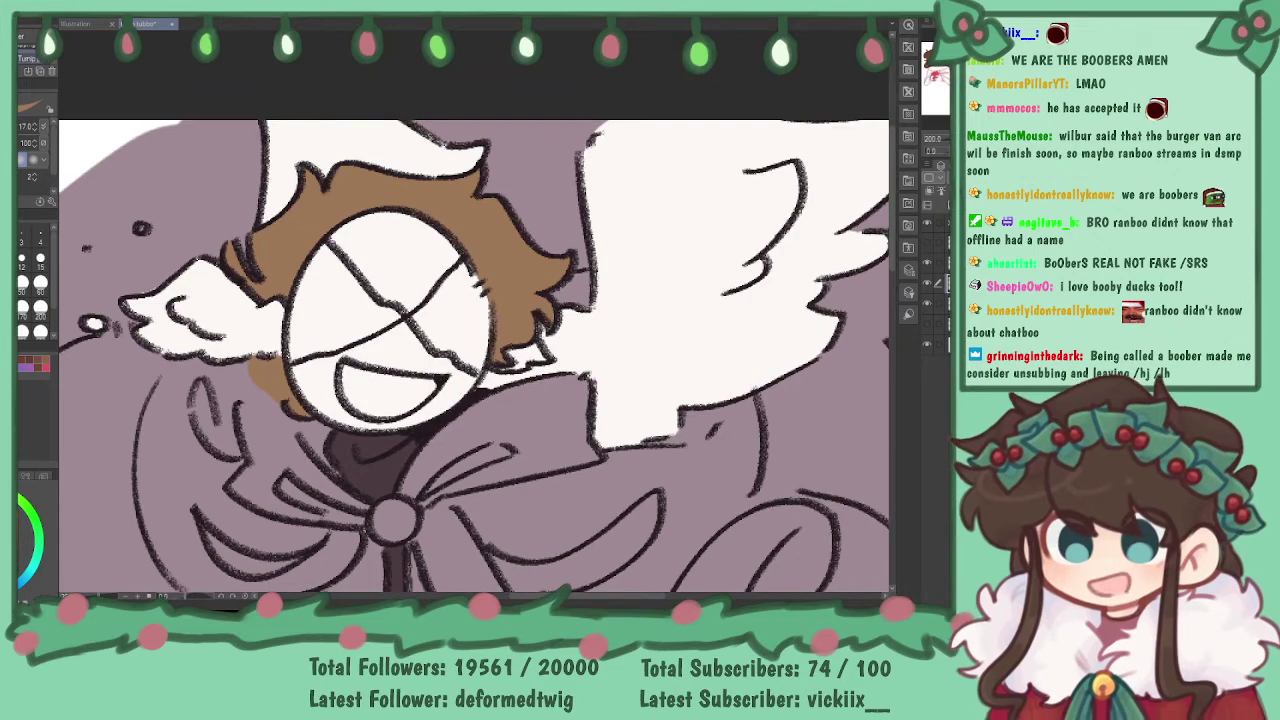
scroll(475, 310, down, 6)
mouse_move(475, 310)
mouse_down()
mouse_move(435, 310)
mouse_move(445, 321)
mouse_move(444, 310)
mouse_move(476, 311)
mouse_up()
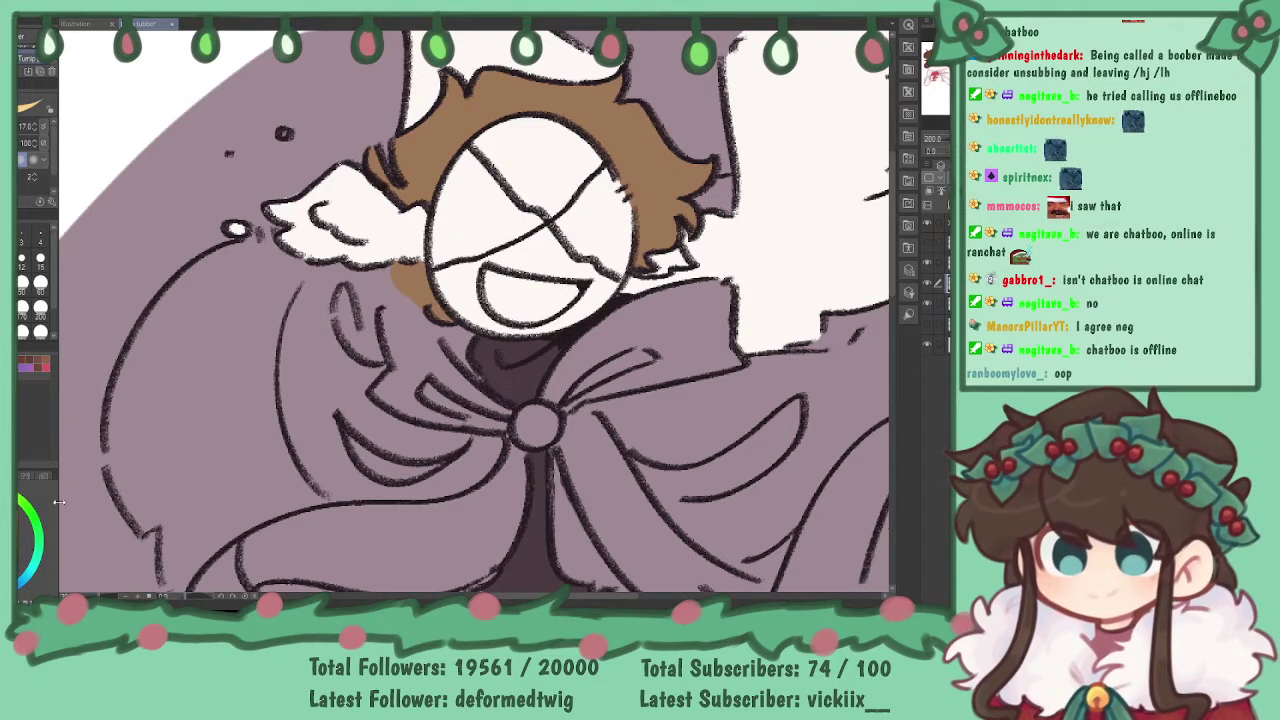
mouse_move(397, 380)
mouse_down()
mouse_move(382, 392)
mouse_move(399, 380)
mouse_move(392, 302)
mouse_move(388, 318)
mouse_move(407, 304)
mouse_move(462, 336)
mouse_up()
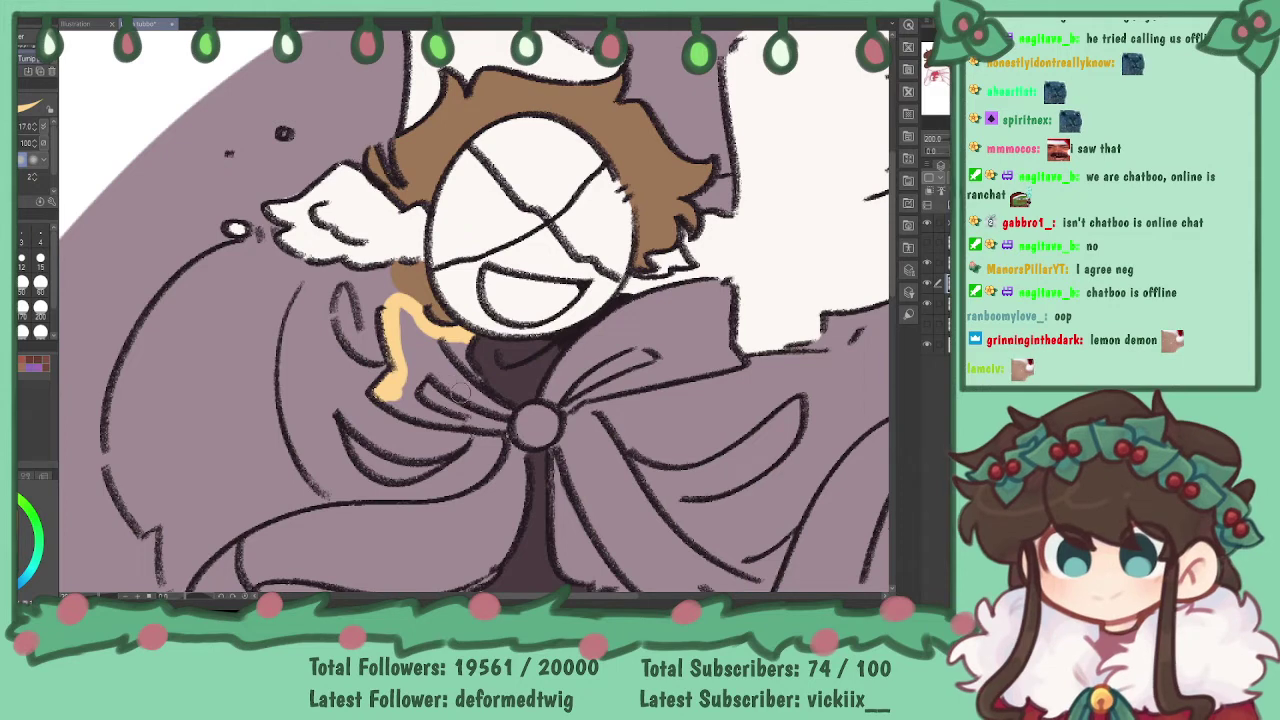
mouse_move(395, 400)
mouse_down()
mouse_move(492, 425)
mouse_move(508, 412)
mouse_move(455, 375)
mouse_move(465, 385)
mouse_move(460, 363)
mouse_move(482, 390)
mouse_move(475, 345)
mouse_move(460, 341)
mouse_move(450, 385)
mouse_move(435, 365)
mouse_move(442, 335)
mouse_move(430, 345)
mouse_move(402, 320)
mouse_move(407, 307)
mouse_move(407, 392)
mouse_up()
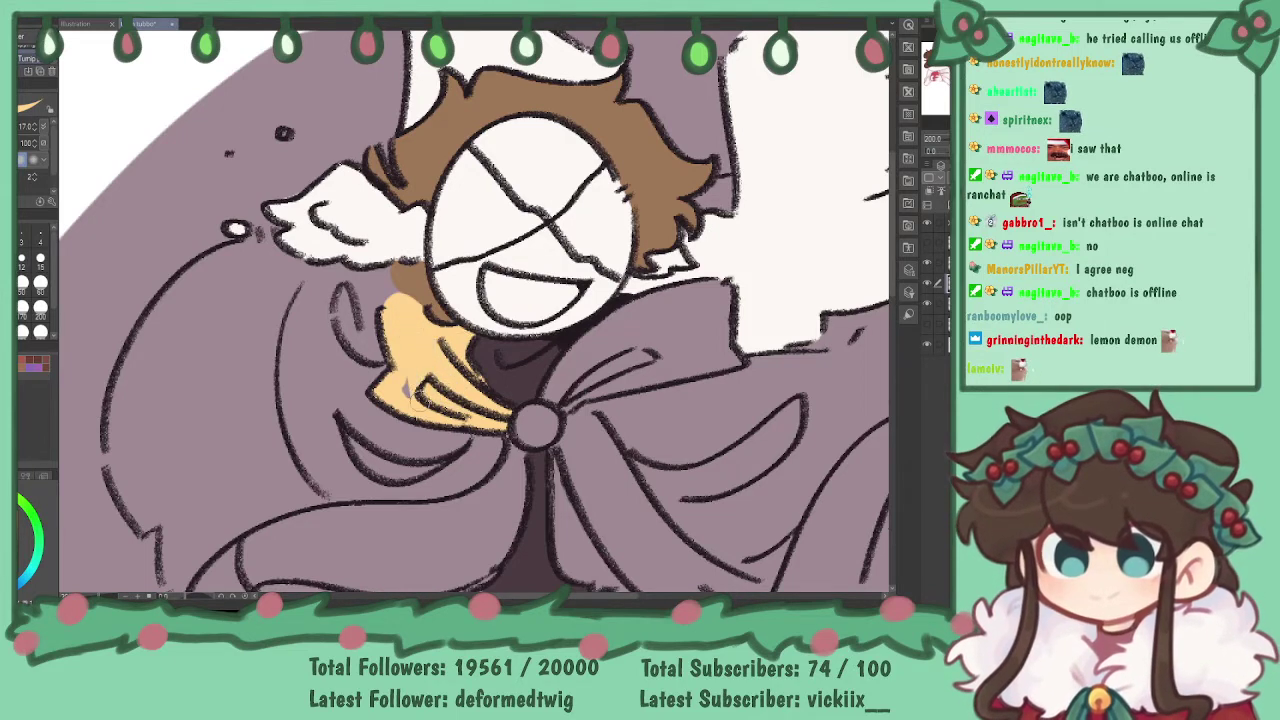
- Fill the lower curling end of the long ribbon below the small wing's side with pale yellow-orange
scroll(473, 312, down, 5)
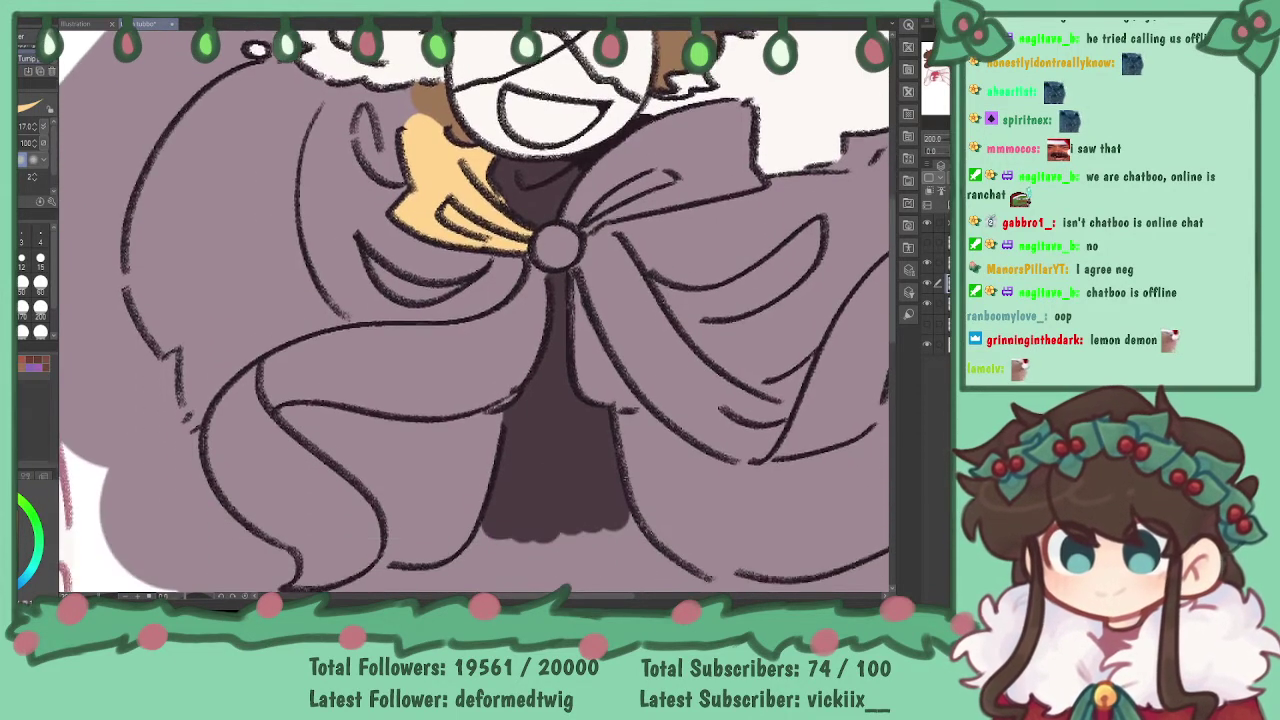
mouse_move(214, 368)
mouse_down()
mouse_move(248, 424)
mouse_move(298, 452)
mouse_move(308, 470)
mouse_move(294, 490)
mouse_up()
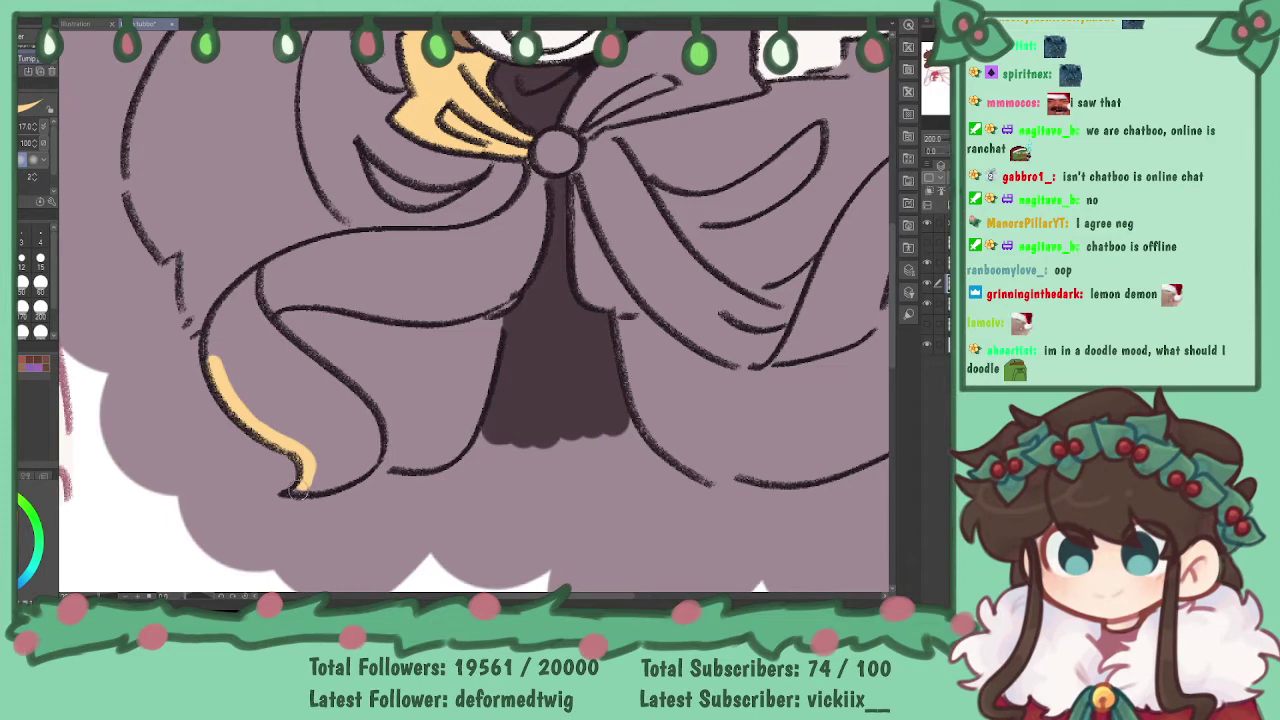
mouse_move(300, 488)
mouse_down()
mouse_move(357, 468)
mouse_move(340, 478)
mouse_move(363, 450)
mouse_move(368, 459)
mouse_move(374, 429)
mouse_move(373, 441)
mouse_move(327, 387)
mouse_move(341, 384)
mouse_move(350, 399)
mouse_move(271, 345)
mouse_move(283, 339)
mouse_move(311, 368)
mouse_move(273, 334)
mouse_move(305, 358)
mouse_move(263, 310)
mouse_move(272, 328)
mouse_move(273, 294)
mouse_move(265, 318)
mouse_move(278, 277)
mouse_move(245, 302)
mouse_move(262, 274)
mouse_move(223, 345)
mouse_move(235, 307)
mouse_move(227, 372)
mouse_move(222, 324)
mouse_move(239, 383)
mouse_move(246, 301)
mouse_move(257, 418)
mouse_move(288, 378)
mouse_up()
drag(322, 422, 357, 458)
- Fill the ribbon's upper section between its fold and the round knot with pale yellow-orange, edges first and then the centre
drag(530, 280, 490, 428)
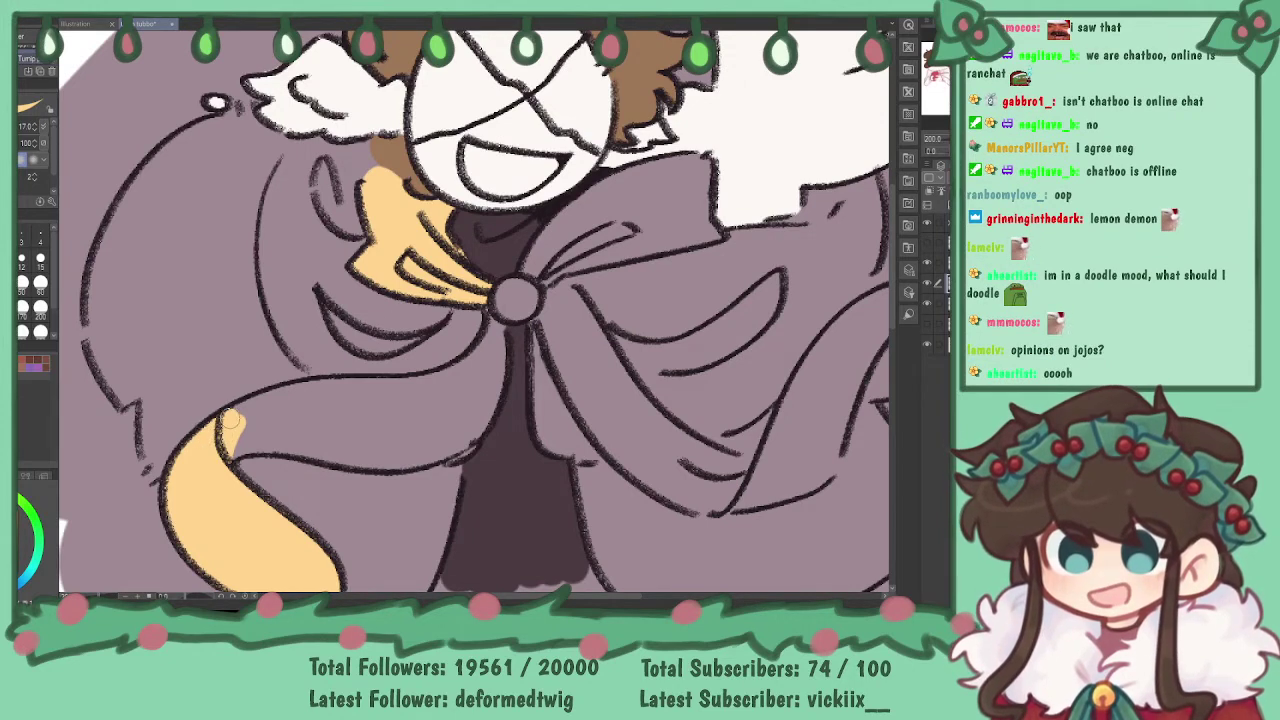
mouse_move(230, 422)
mouse_down()
mouse_move(291, 393)
mouse_move(263, 401)
mouse_move(347, 390)
mouse_move(318, 387)
mouse_move(436, 384)
mouse_move(453, 368)
mouse_move(409, 390)
mouse_move(470, 360)
mouse_move(461, 369)
mouse_move(490, 324)
mouse_up()
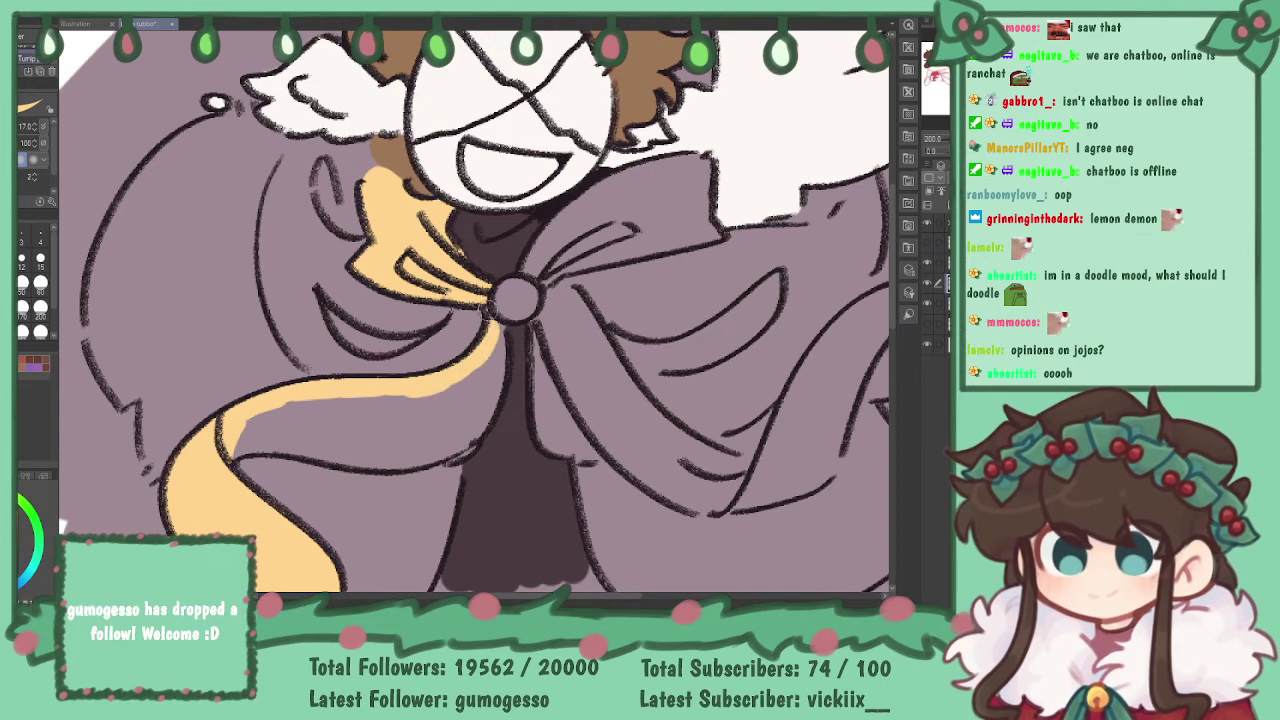
drag(497, 328, 490, 390)
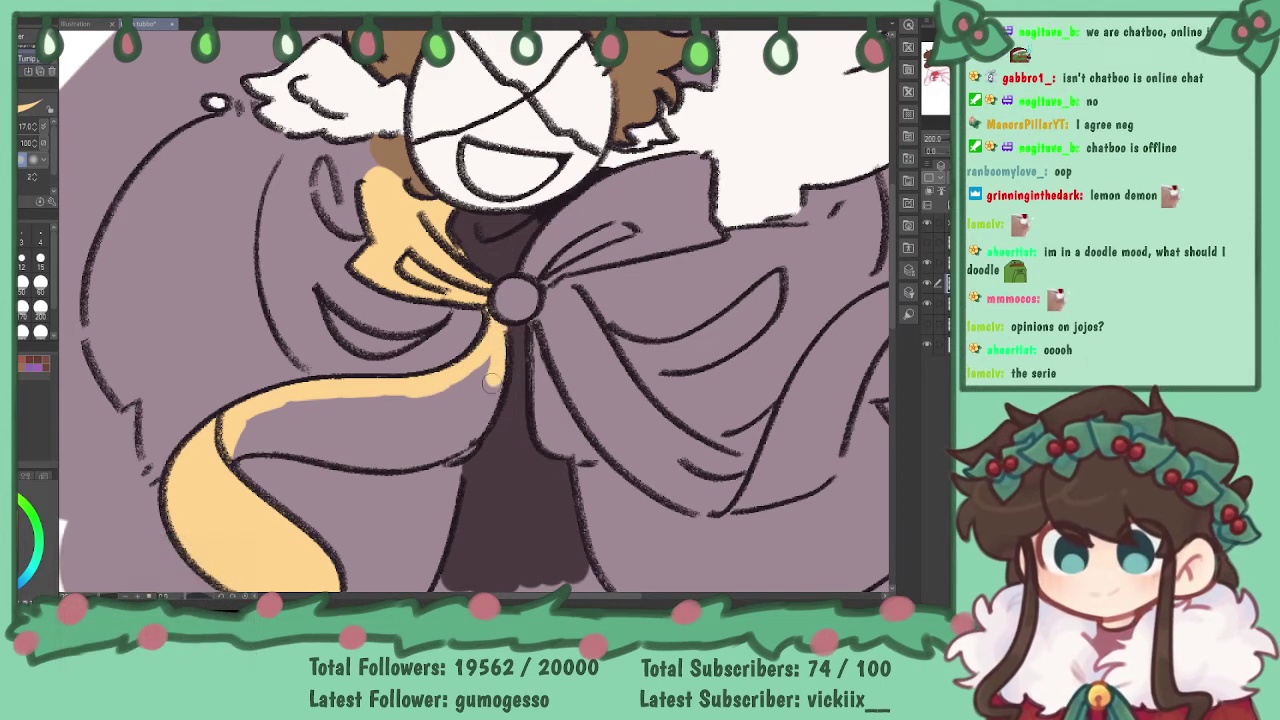
mouse_move(226, 448)
mouse_down()
mouse_move(403, 461)
mouse_move(385, 457)
mouse_move(448, 451)
mouse_move(421, 454)
mouse_move(471, 434)
mouse_move(452, 440)
mouse_move(487, 401)
mouse_move(476, 424)
mouse_move(487, 390)
mouse_up()
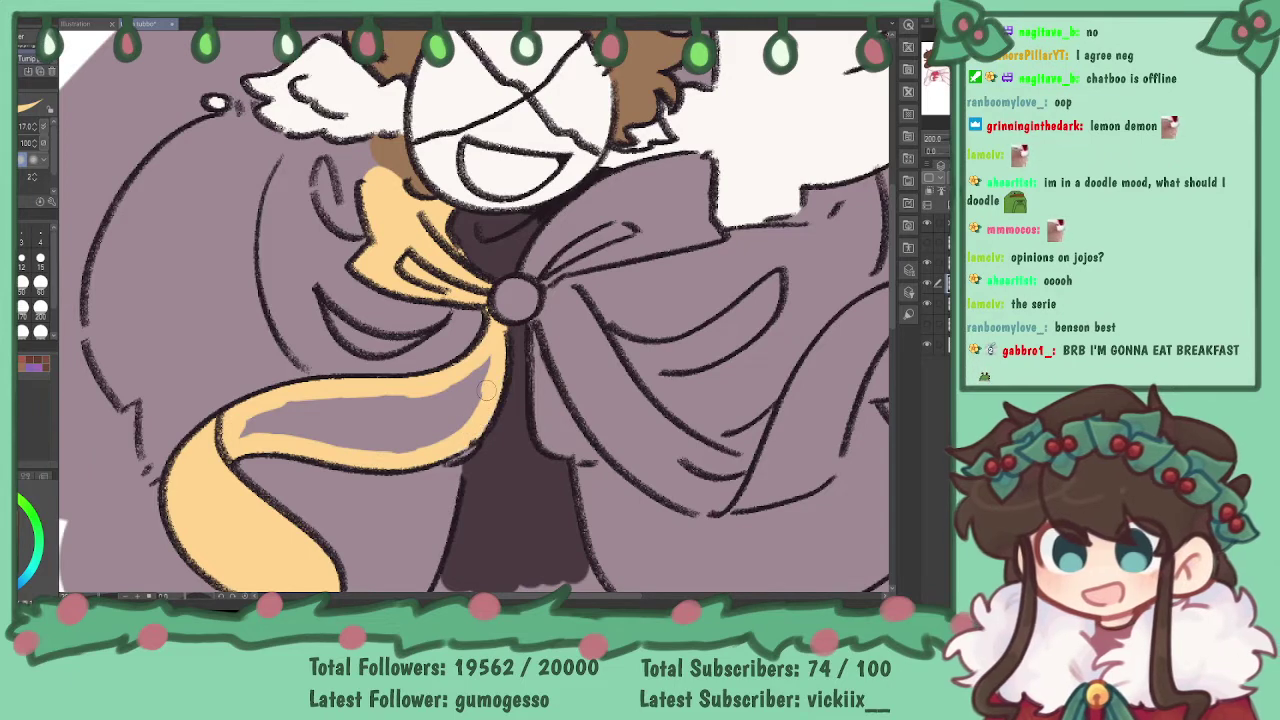
mouse_move(235, 445)
mouse_down()
mouse_move(303, 406)
mouse_move(300, 423)
mouse_move(325, 419)
mouse_move(306, 445)
mouse_move(358, 442)
mouse_move(489, 367)
mouse_move(472, 410)
mouse_up()
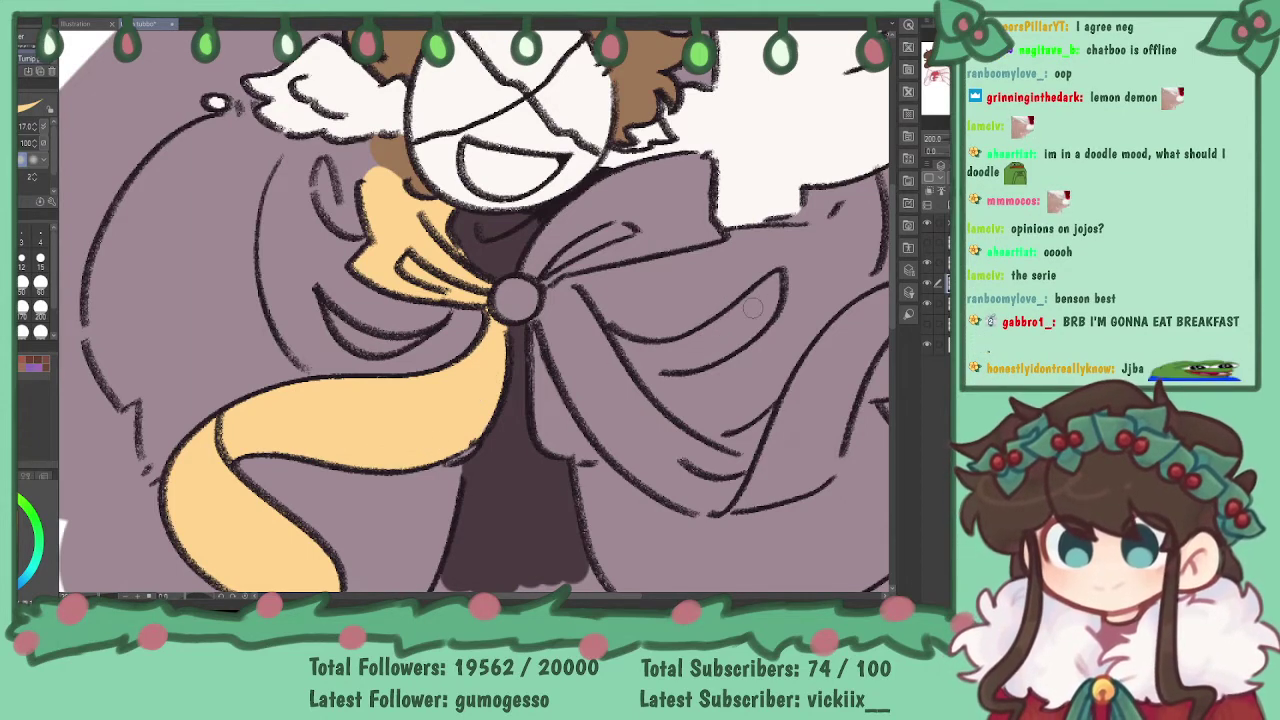
- Fill the bow loop between the round knot and the large wing with pale yellow-orange, edges first and then the centre
drag(735, 316, 593, 390)
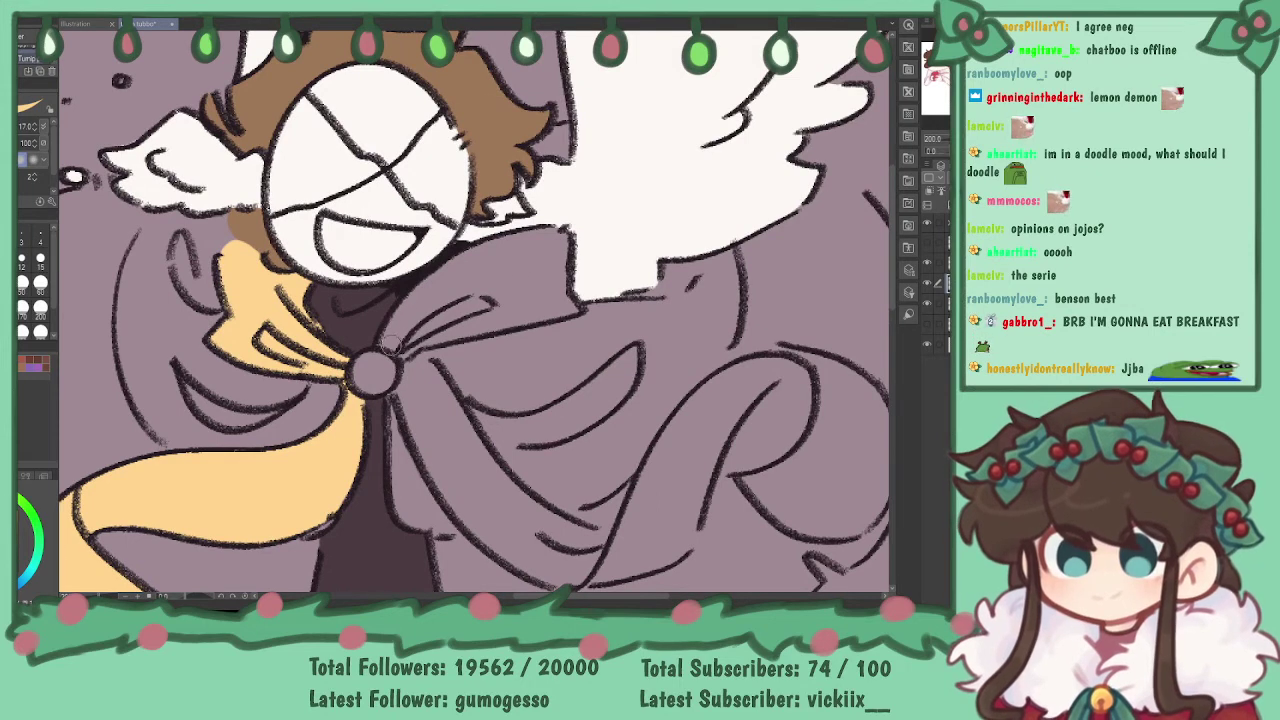
mouse_move(390, 345)
mouse_down()
mouse_move(392, 404)
mouse_move(400, 390)
mouse_move(420, 434)
mouse_move(405, 369)
mouse_move(444, 416)
mouse_move(422, 362)
mouse_move(438, 380)
mouse_move(472, 329)
mouse_move(572, 306)
mouse_move(531, 273)
mouse_move(560, 294)
mouse_move(557, 254)
mouse_up()
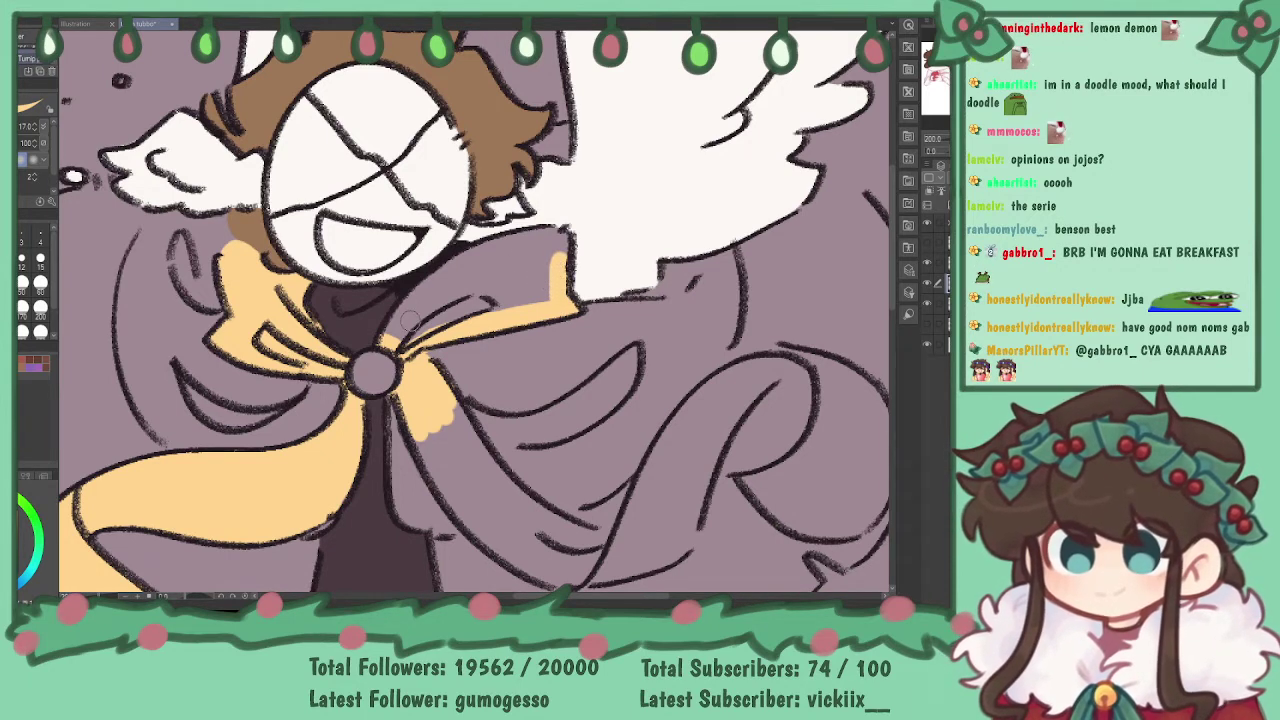
mouse_move(402, 320)
mouse_down()
mouse_move(455, 270)
mouse_move(558, 237)
mouse_up()
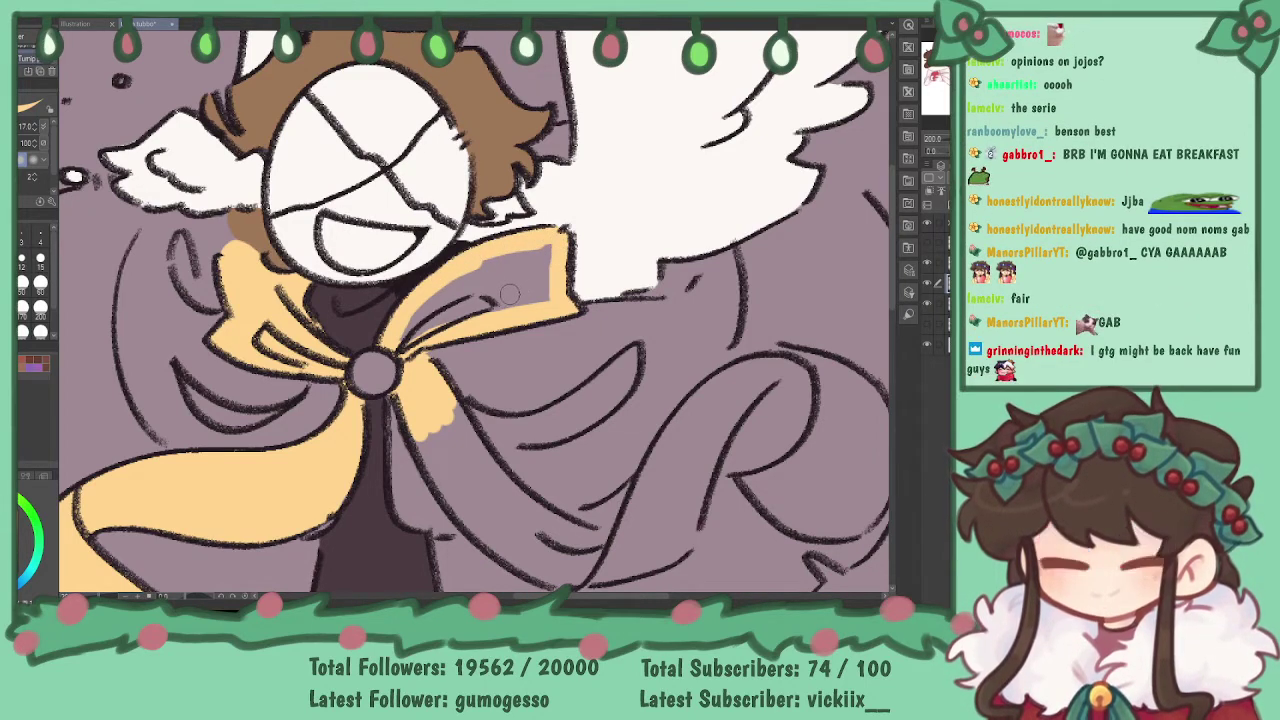
mouse_move(412, 332)
mouse_down()
mouse_move(488, 262)
mouse_move(549, 288)
mouse_up()
- Fill the second ribbon from the round knot through its upward fold to the outer face of its rounded curl with pale yellow-orange
drag(509, 425, 367, 320)
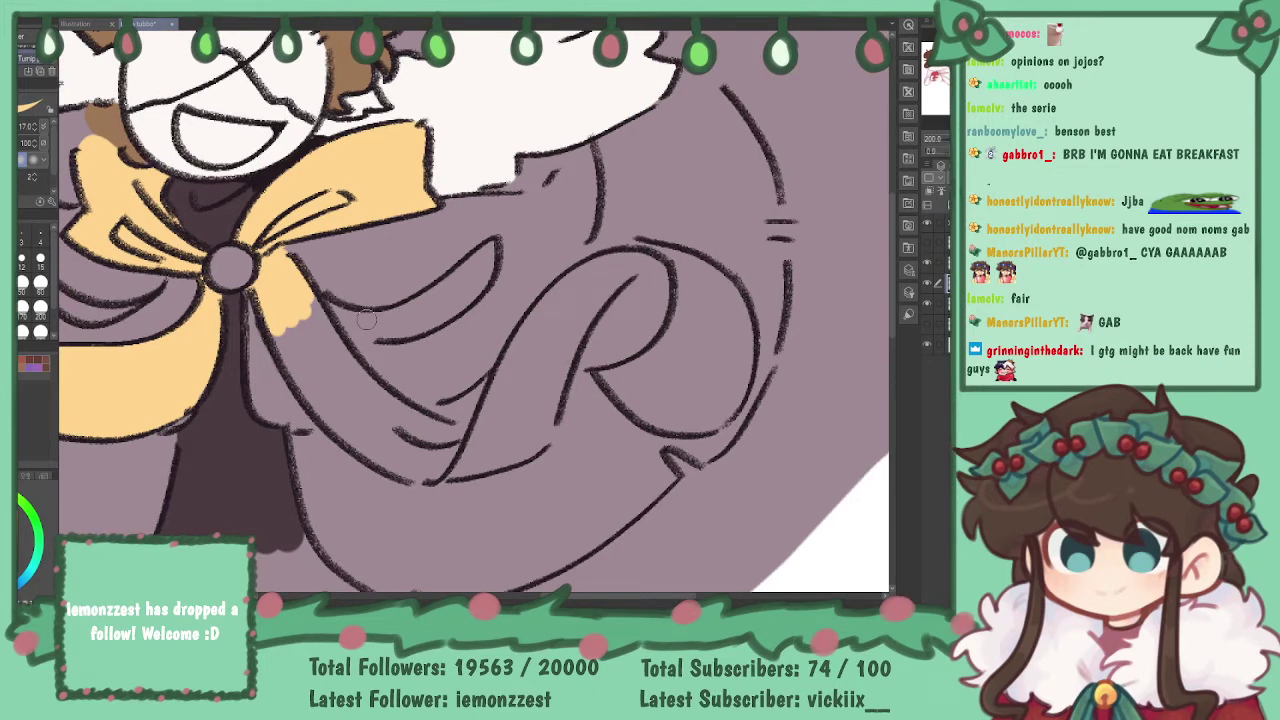
mouse_move(290, 316)
mouse_down()
mouse_move(305, 375)
mouse_move(350, 445)
mouse_up()
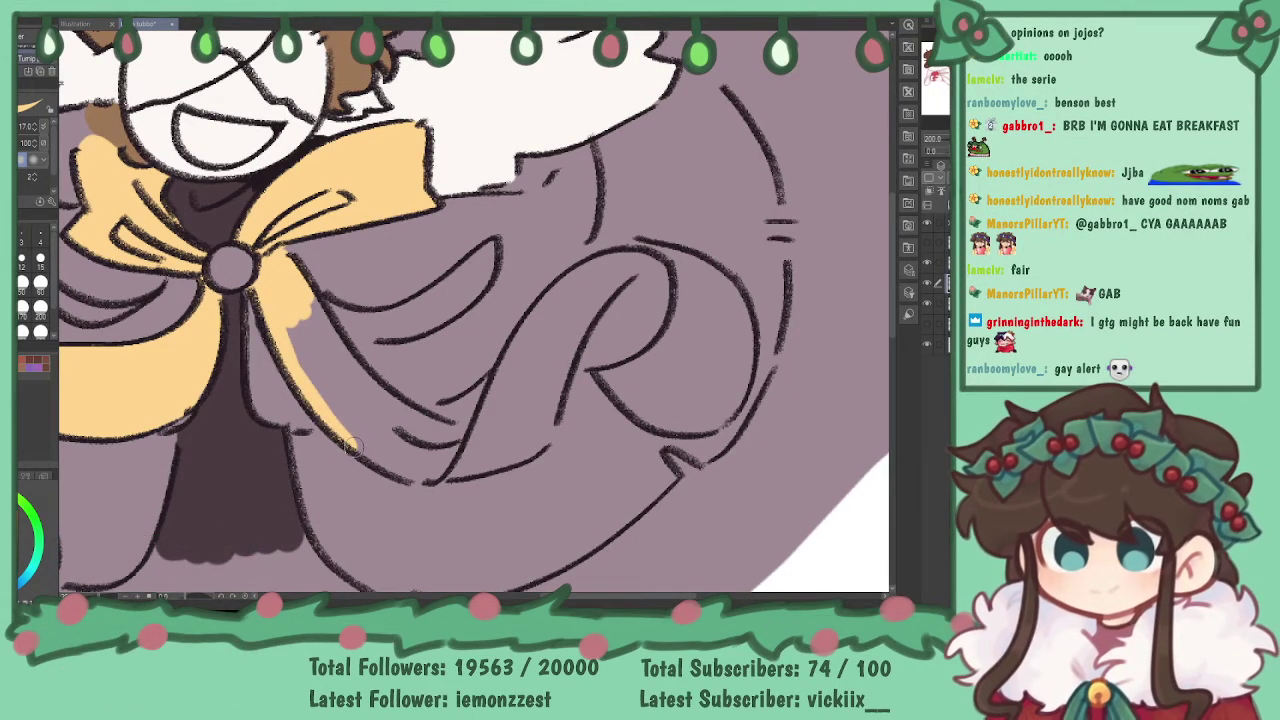
mouse_move(352, 441)
mouse_down()
mouse_move(414, 475)
mouse_move(402, 476)
mouse_move(438, 483)
mouse_move(405, 454)
mouse_move(405, 475)
mouse_move(436, 473)
mouse_move(414, 475)
mouse_move(533, 444)
mouse_move(558, 409)
mouse_move(528, 424)
mouse_move(533, 443)
mouse_move(565, 368)
mouse_up()
key(ctrl+z)
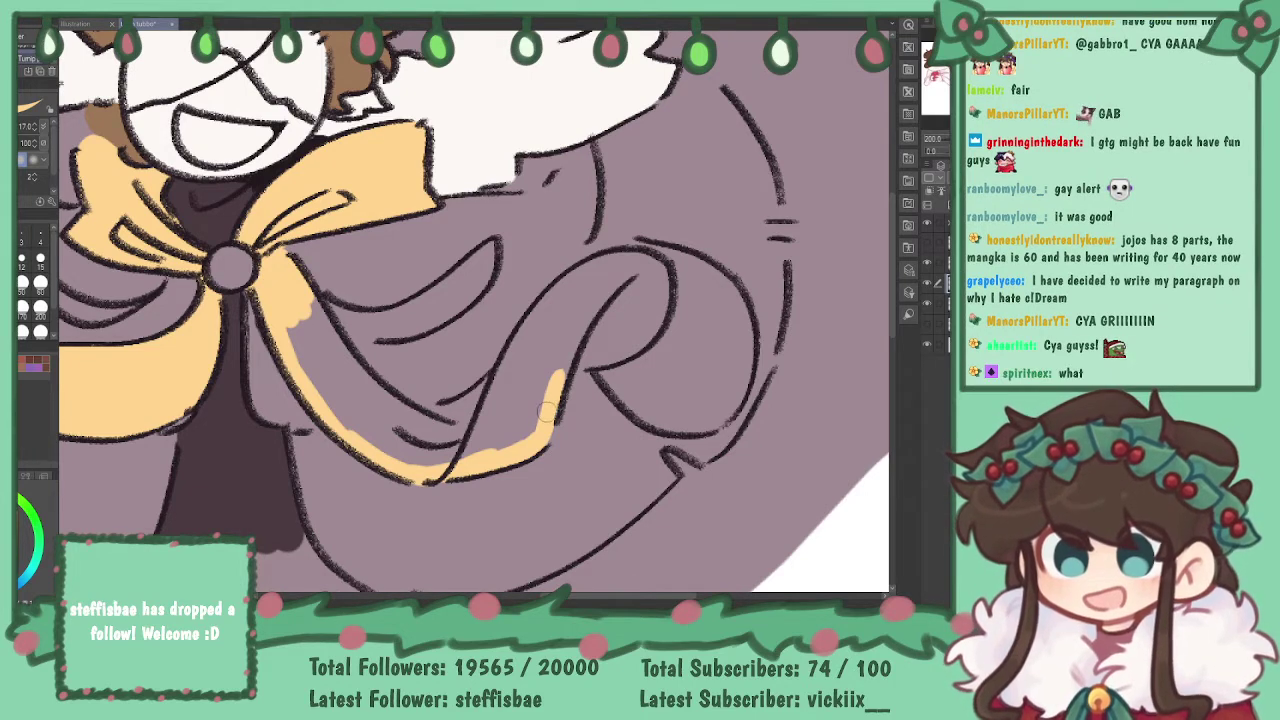
mouse_move(558, 372)
mouse_down()
mouse_move(603, 292)
mouse_move(597, 317)
mouse_move(661, 261)
mouse_move(599, 288)
mouse_move(569, 357)
mouse_up()
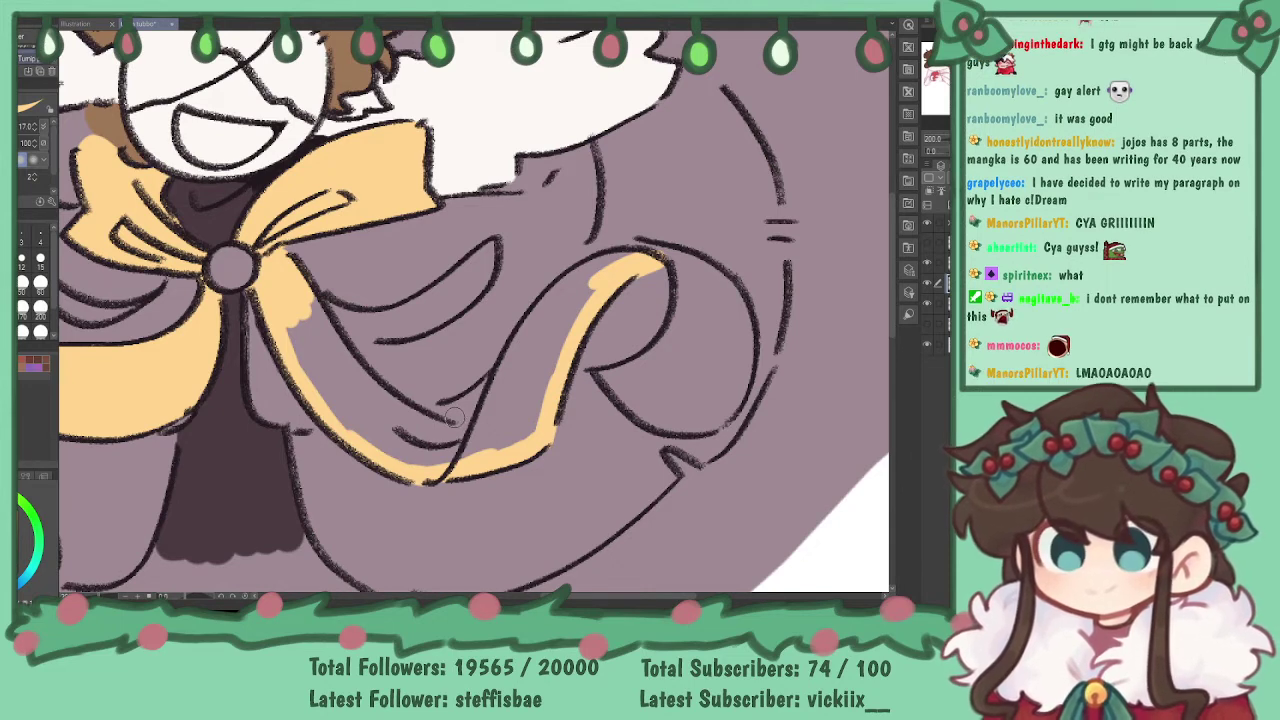
mouse_move(305, 312)
mouse_down()
mouse_move(336, 353)
mouse_move(306, 296)
mouse_move(397, 412)
mouse_move(469, 434)
mouse_move(412, 413)
mouse_move(490, 428)
mouse_move(518, 343)
mouse_move(493, 398)
mouse_move(558, 289)
mouse_move(630, 256)
mouse_move(693, 282)
mouse_up()
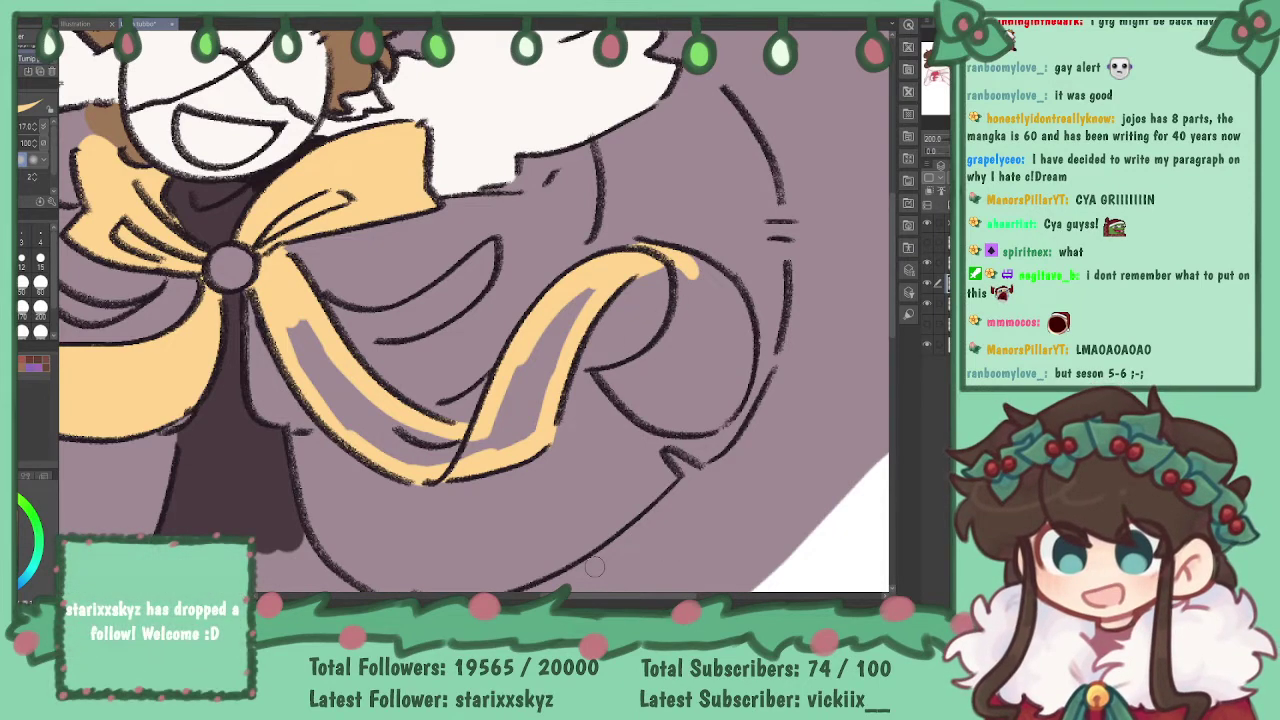
mouse_move(297, 350)
mouse_down()
mouse_move(297, 313)
mouse_move(367, 433)
mouse_move(407, 461)
mouse_move(391, 423)
mouse_move(409, 438)
mouse_move(490, 436)
mouse_move(543, 346)
mouse_move(535, 393)
mouse_move(497, 421)
mouse_move(568, 311)
mouse_up()
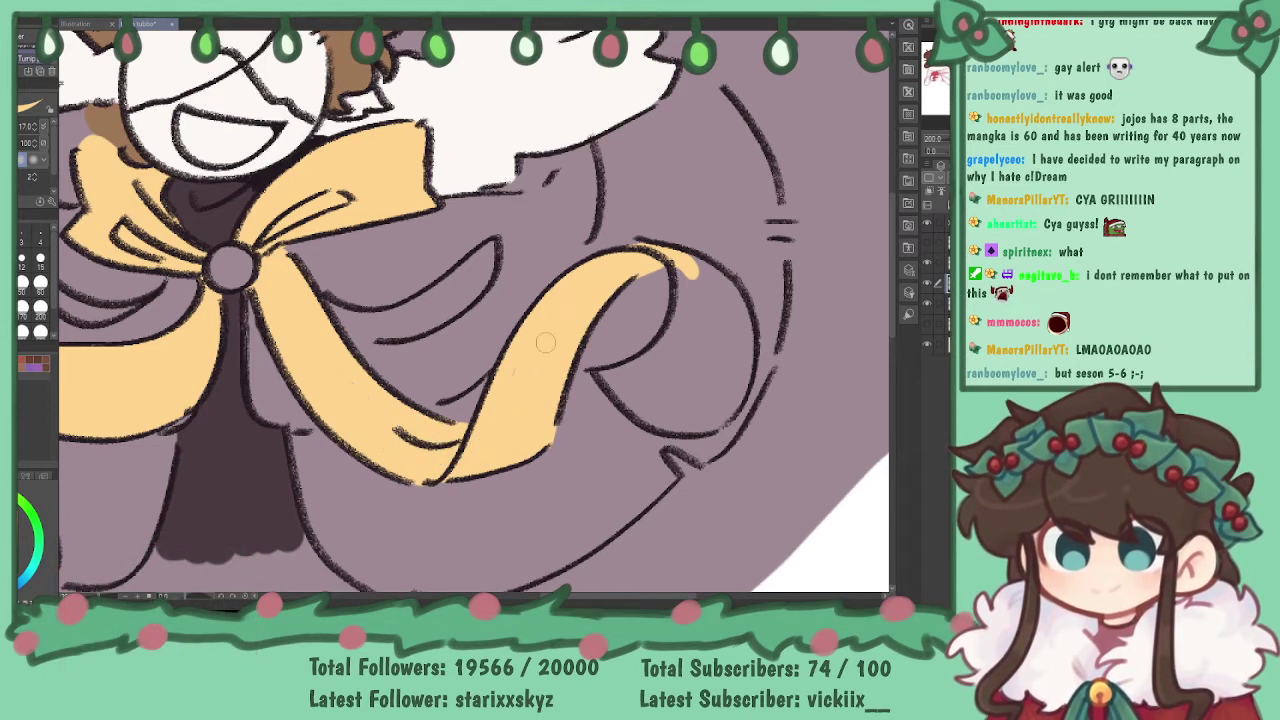
drag(596, 375, 648, 412)
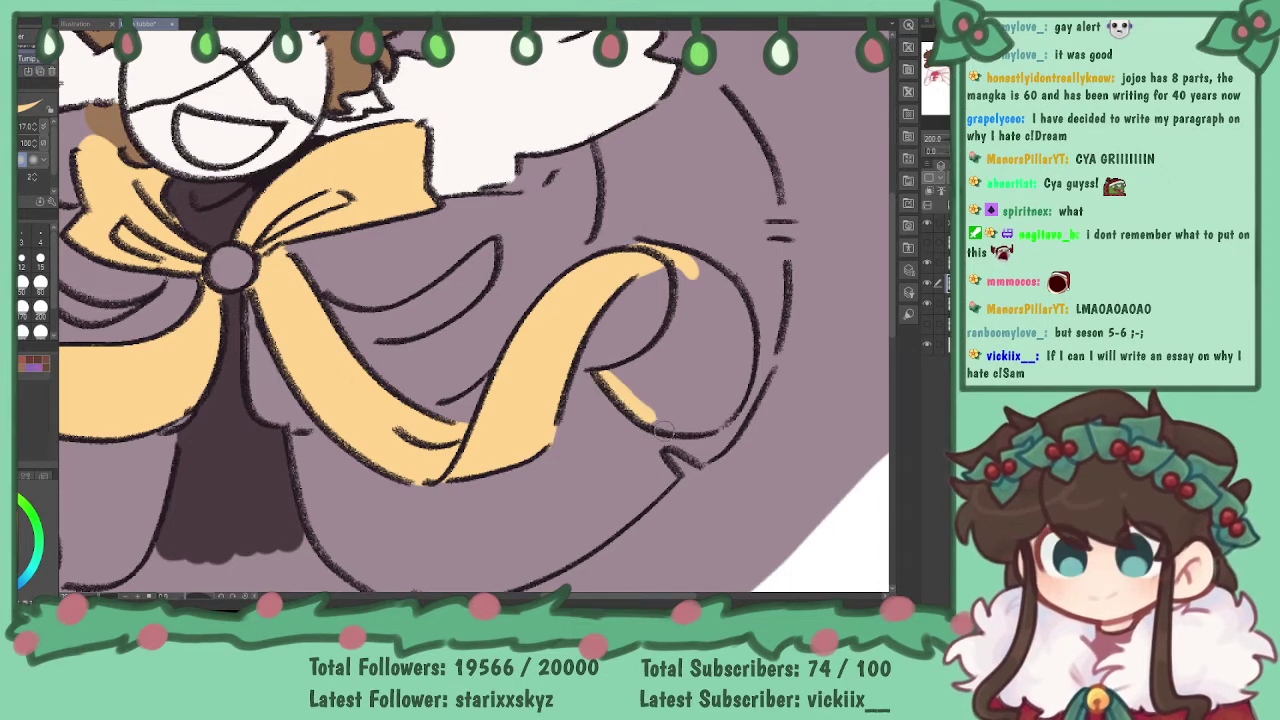
mouse_move(677, 423)
mouse_down()
mouse_move(722, 413)
mouse_move(691, 430)
mouse_move(730, 402)
mouse_move(717, 420)
mouse_move(746, 341)
mouse_move(743, 364)
mouse_move(736, 306)
mouse_move(743, 320)
mouse_move(712, 276)
mouse_move(716, 286)
mouse_move(690, 267)
mouse_move(702, 270)
mouse_move(683, 294)
mouse_move(676, 268)
mouse_move(677, 325)
mouse_move(682, 313)
mouse_move(625, 371)
mouse_move(657, 354)
mouse_move(613, 375)
mouse_move(695, 332)
mouse_move(701, 360)
mouse_move(675, 414)
mouse_move(693, 417)
mouse_move(719, 391)
mouse_move(736, 296)
mouse_move(711, 355)
mouse_move(690, 308)
mouse_up()
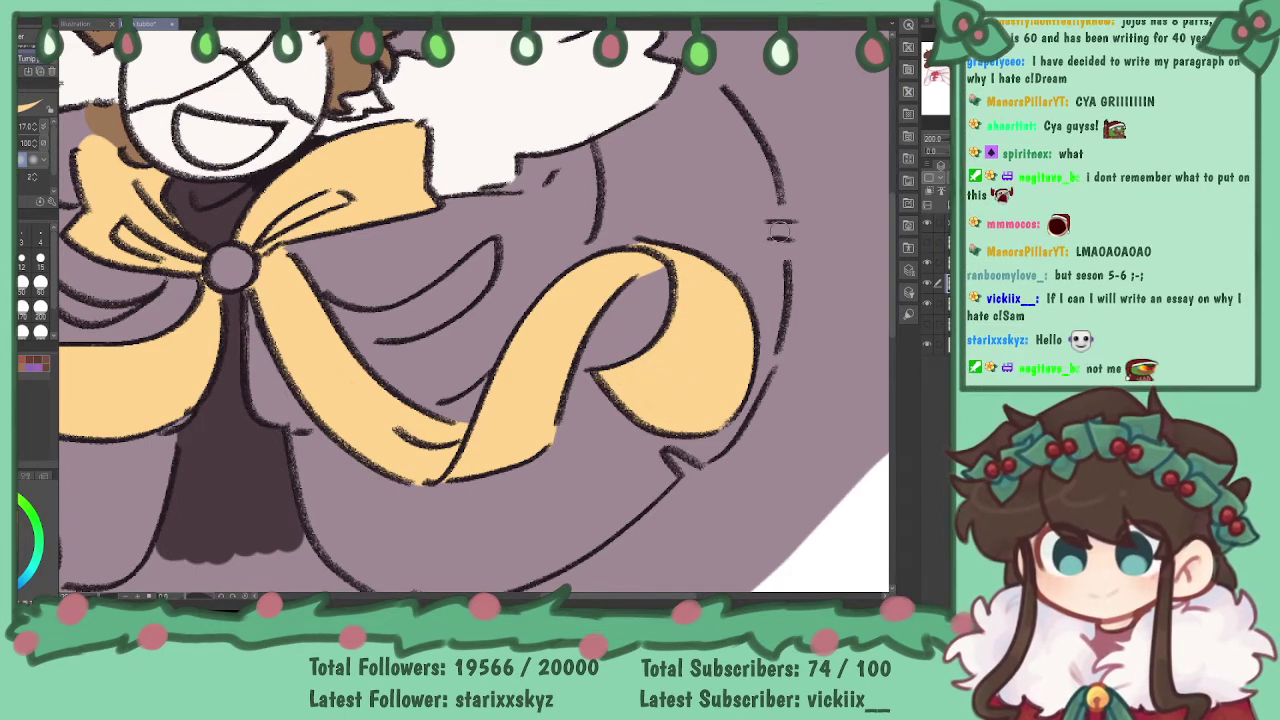
- Choose a light green, reduce the brush size to 12, and line the cape's outer edge from the long ribbon up towards the small wing
drag(450, 300, 551, 308)
drag(484, 478, 568, 457)
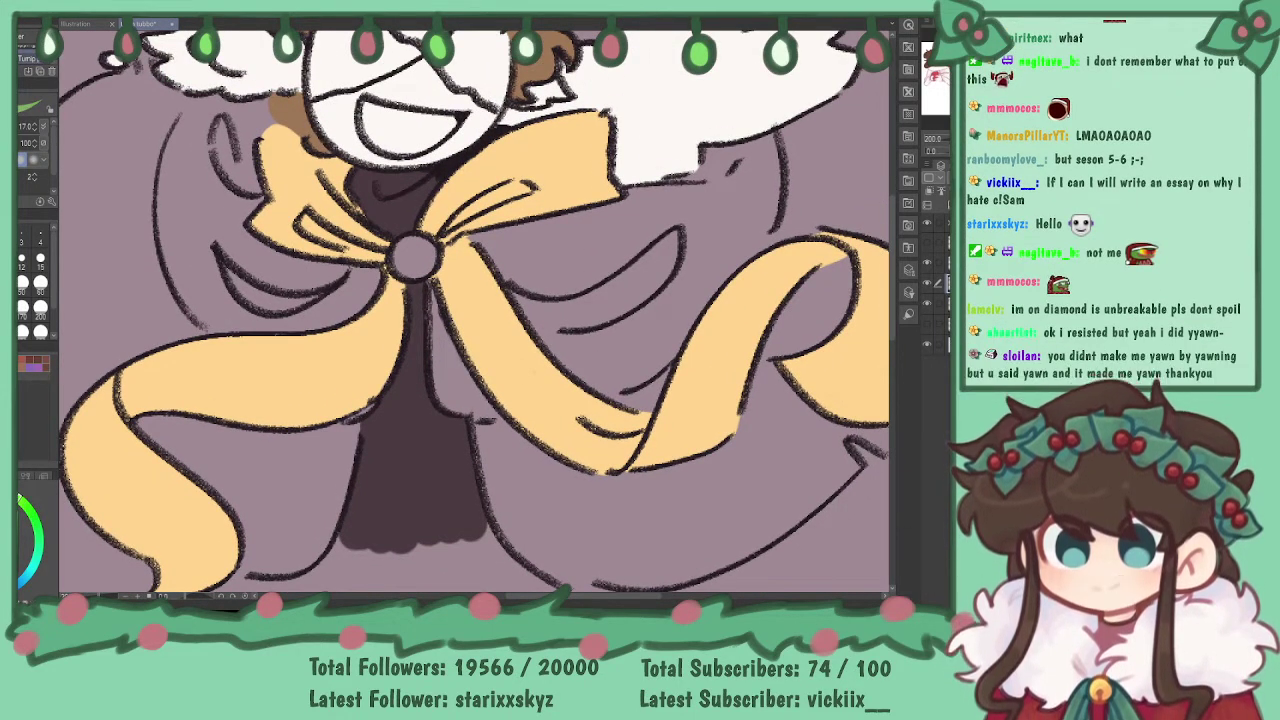
drag(178, 288, 222, 328)
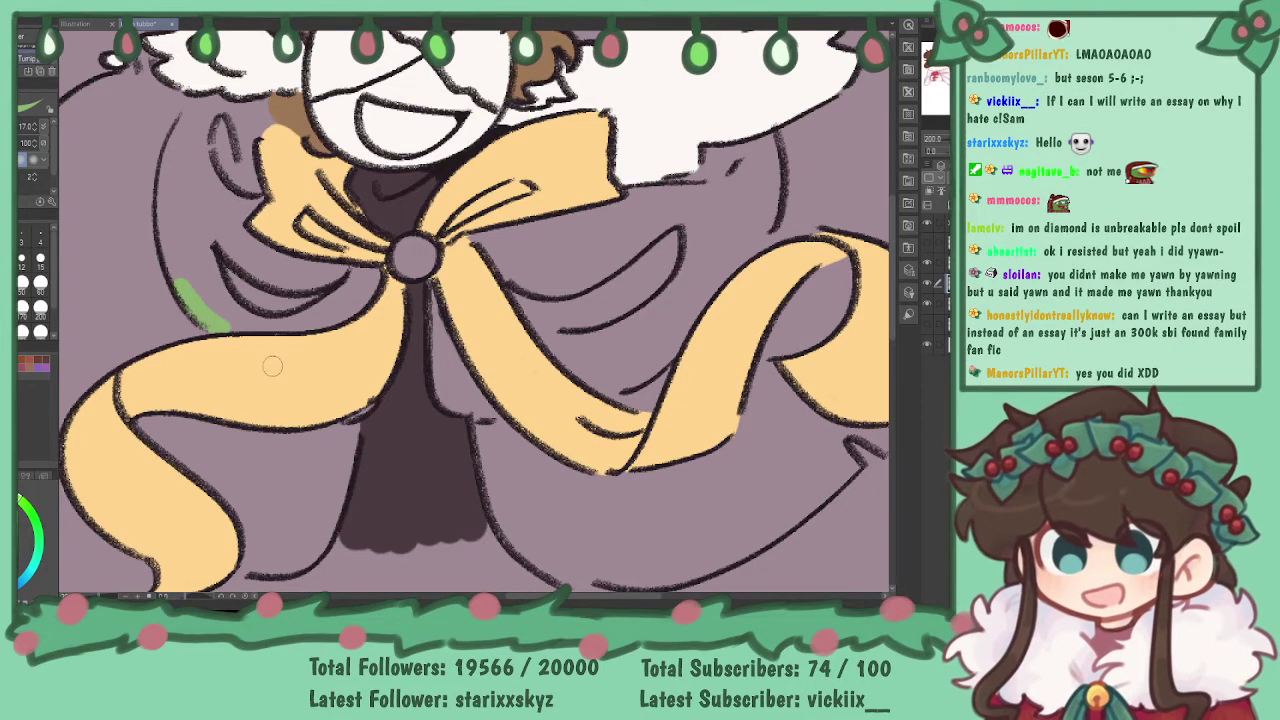
drag(232, 325, 272, 327)
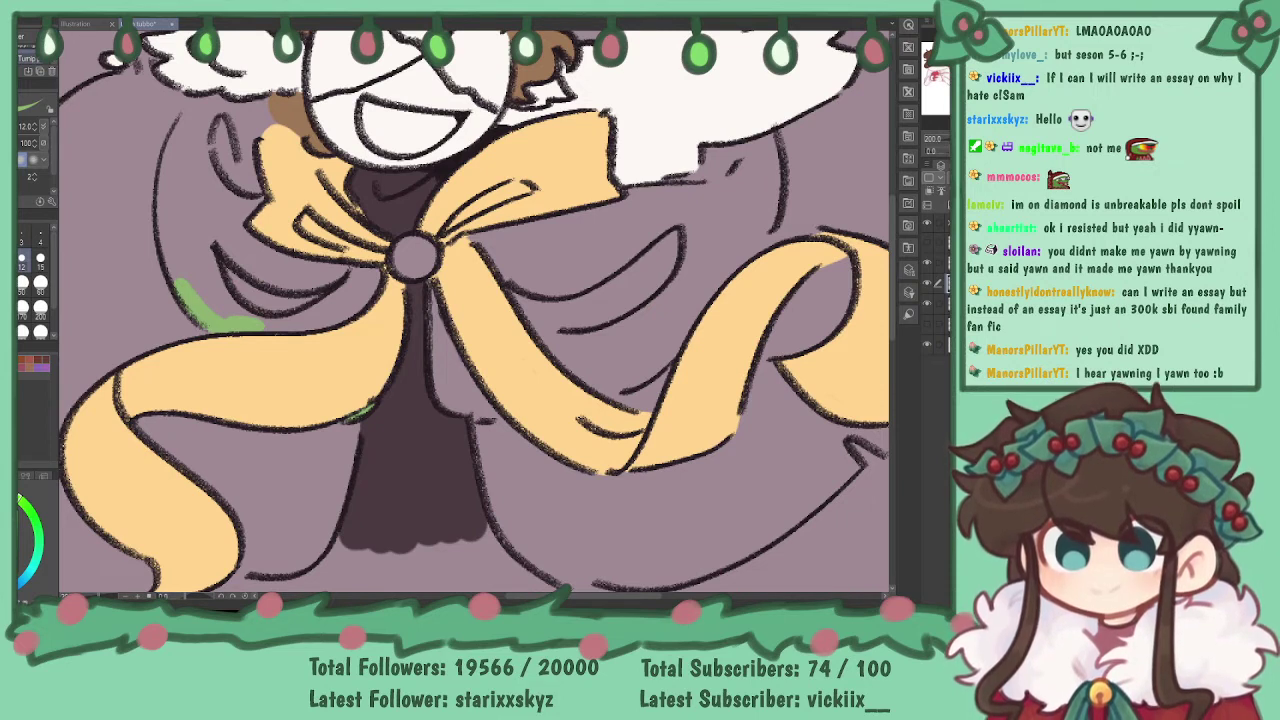
mouse_move(177, 280)
mouse_down()
mouse_move(160, 220)
mouse_move(177, 281)
mouse_move(160, 210)
mouse_move(172, 246)
mouse_move(182, 124)
mouse_up()
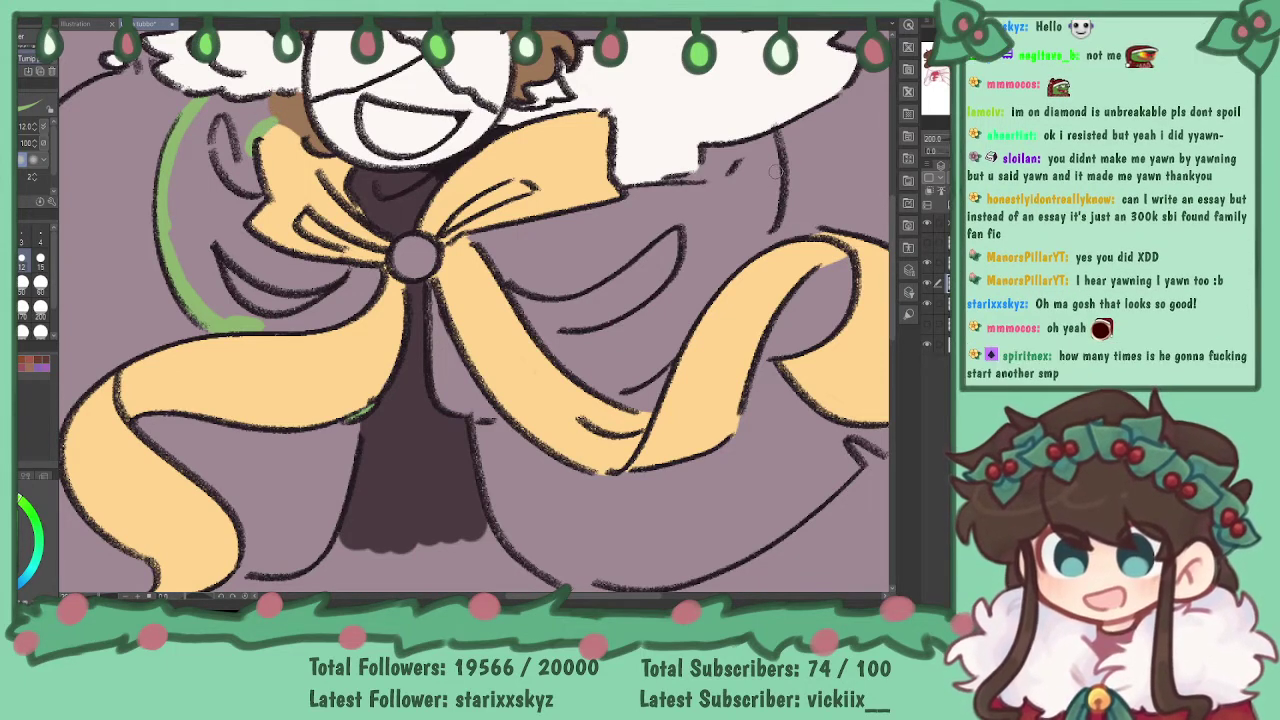
- Line the cape section's remaining borders in light green beneath the small wing, beside the brown hair, and along the gathered cloth and long ribbon
drag(460, 240, 480, 387)
key(ctrl+plus)
drag(350, 430, 456, 529)
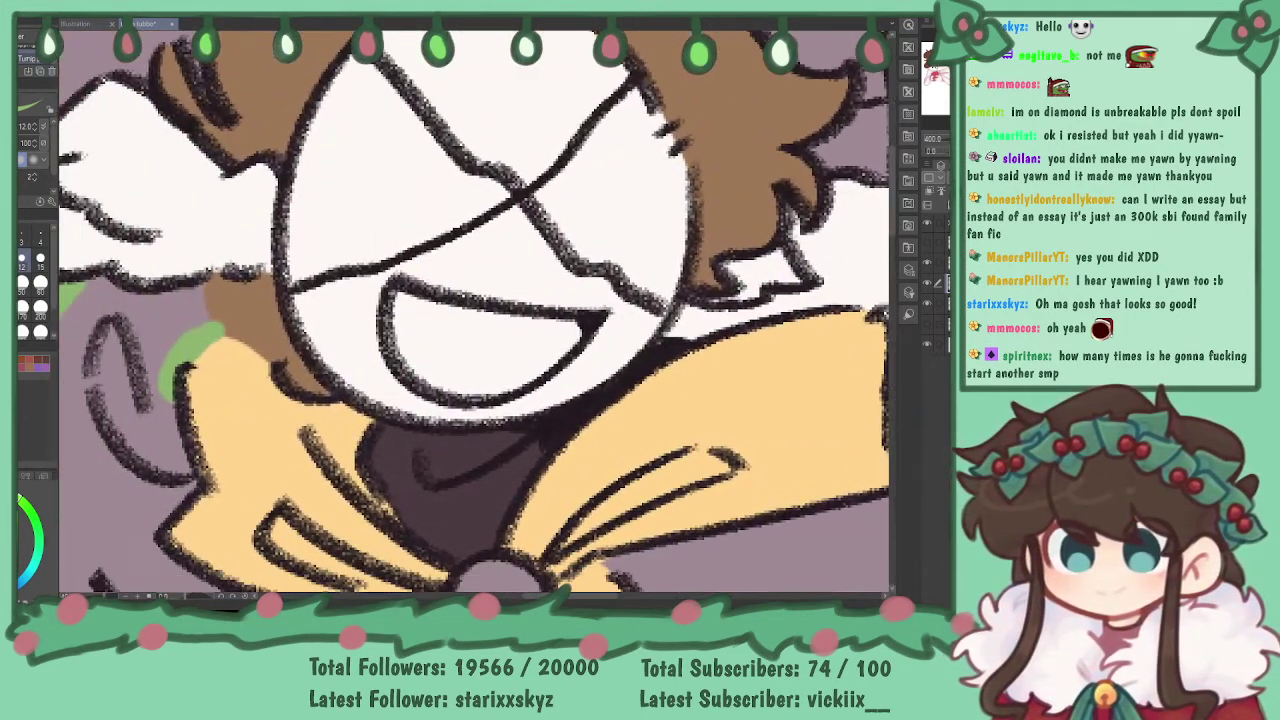
mouse_move(210, 320)
mouse_down()
mouse_move(200, 292)
mouse_move(210, 320)
mouse_up()
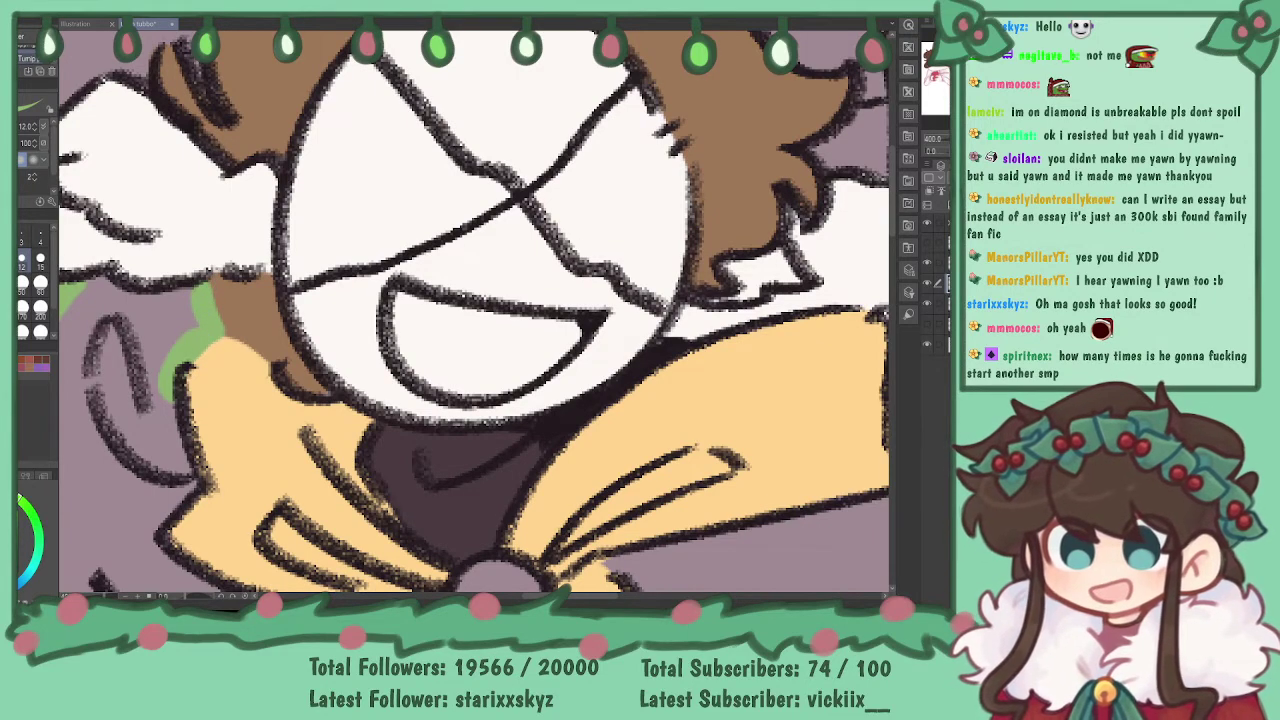
drag(430, 430, 611, 450)
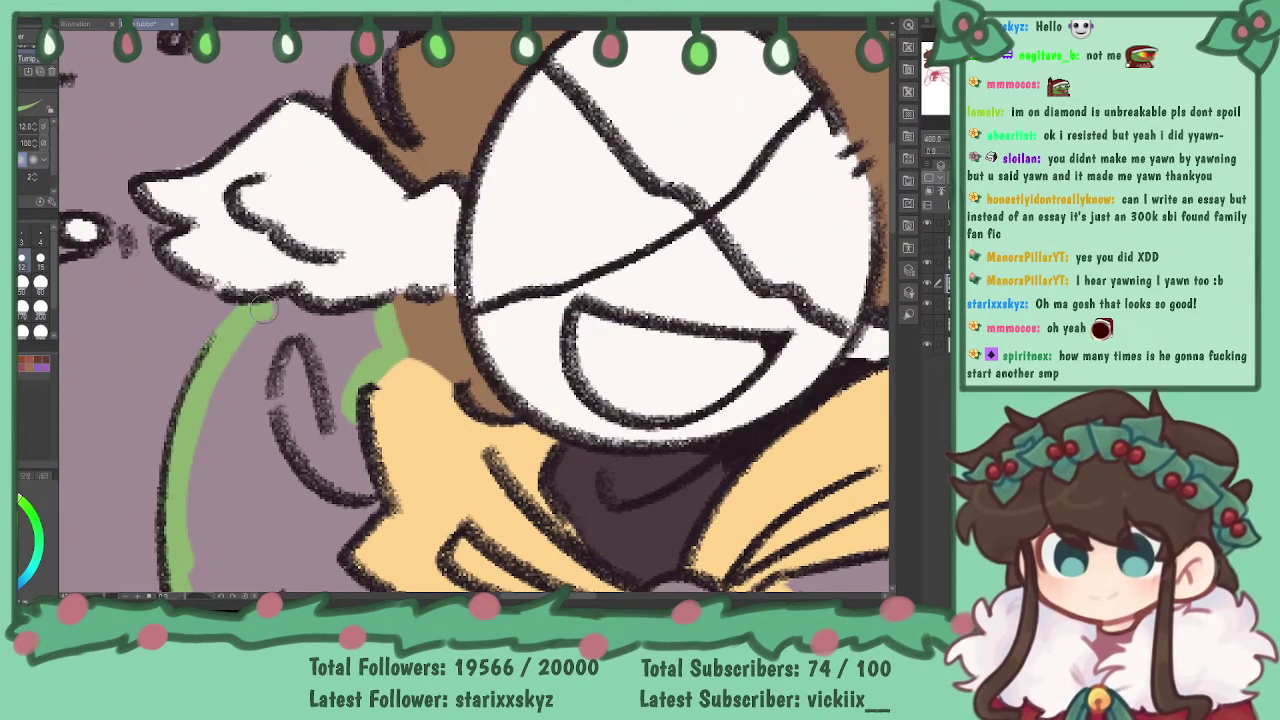
drag(290, 312, 360, 325)
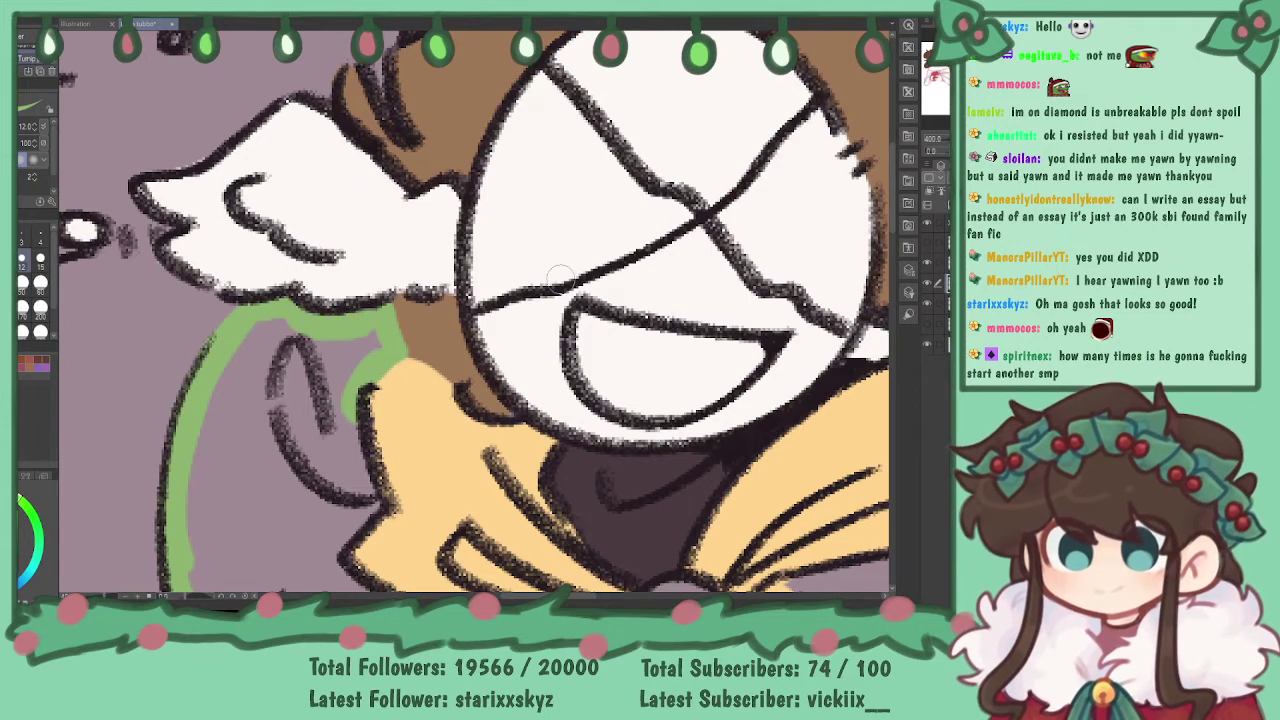
mouse_move(880, 485)
mouse_down()
mouse_move(912, 410)
mouse_move(900, 193)
mouse_move(765, 147)
mouse_up()
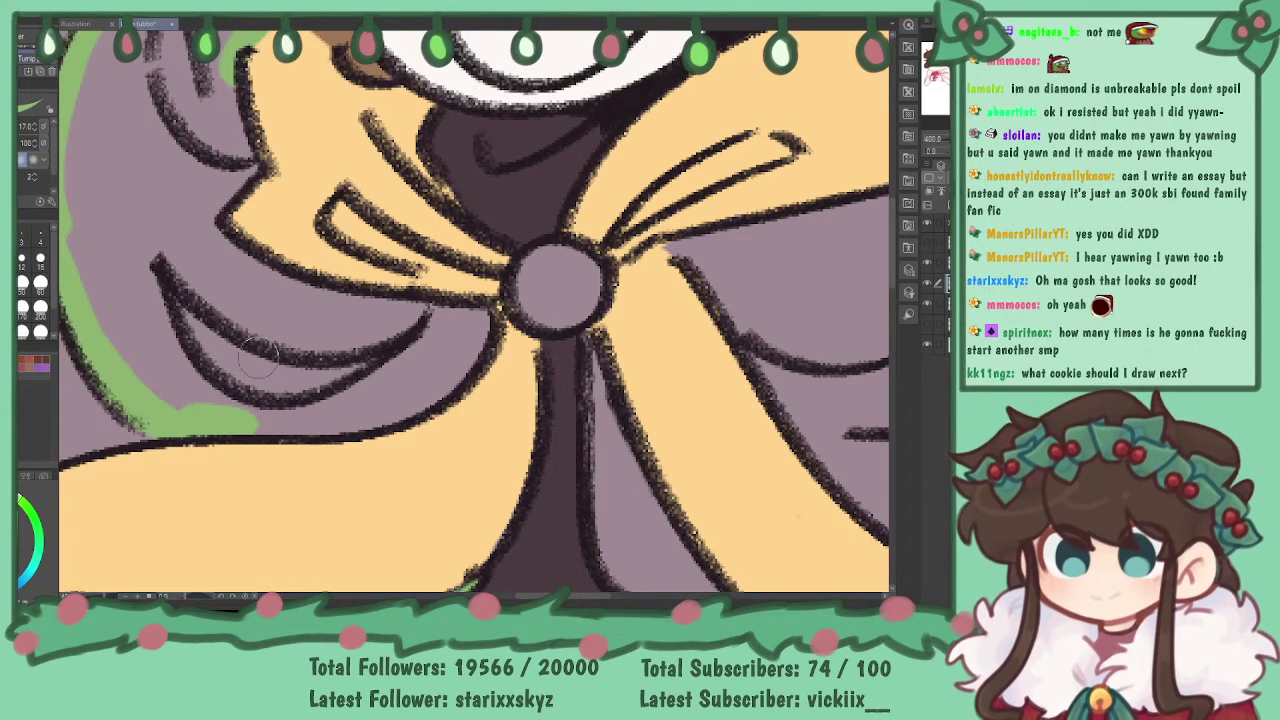
mouse_move(228, 375)
mouse_down()
mouse_move(264, 413)
mouse_move(252, 415)
mouse_move(349, 413)
mouse_move(286, 420)
mouse_move(338, 420)
mouse_move(413, 400)
mouse_move(453, 372)
mouse_move(478, 320)
mouse_move(262, 281)
mouse_move(201, 238)
mouse_move(193, 217)
mouse_move(220, 185)
mouse_up()
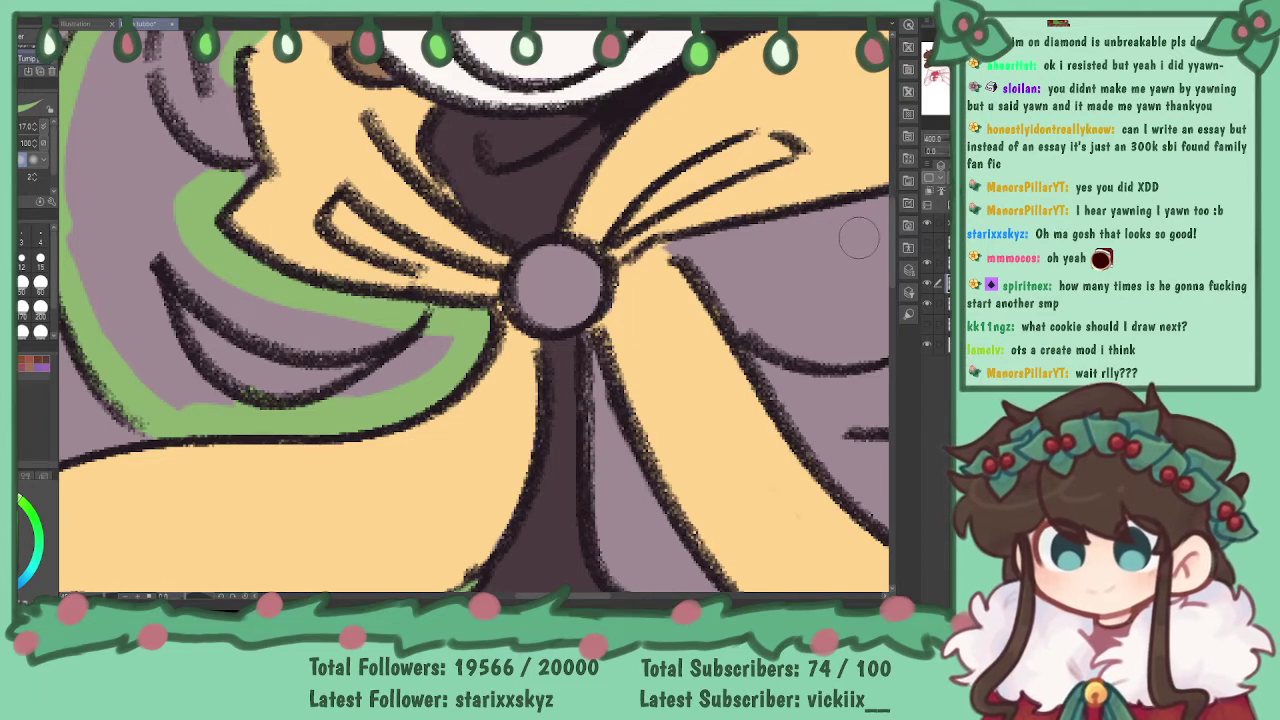
- Fill the inside of the outlined cape section with light green, including its folds, from the small wing down to the long ribbon
mouse_move(513, 49)
mouse_down()
mouse_move(535, 94)
mouse_move(760, 198)
mouse_move(535, 258)
mouse_up()
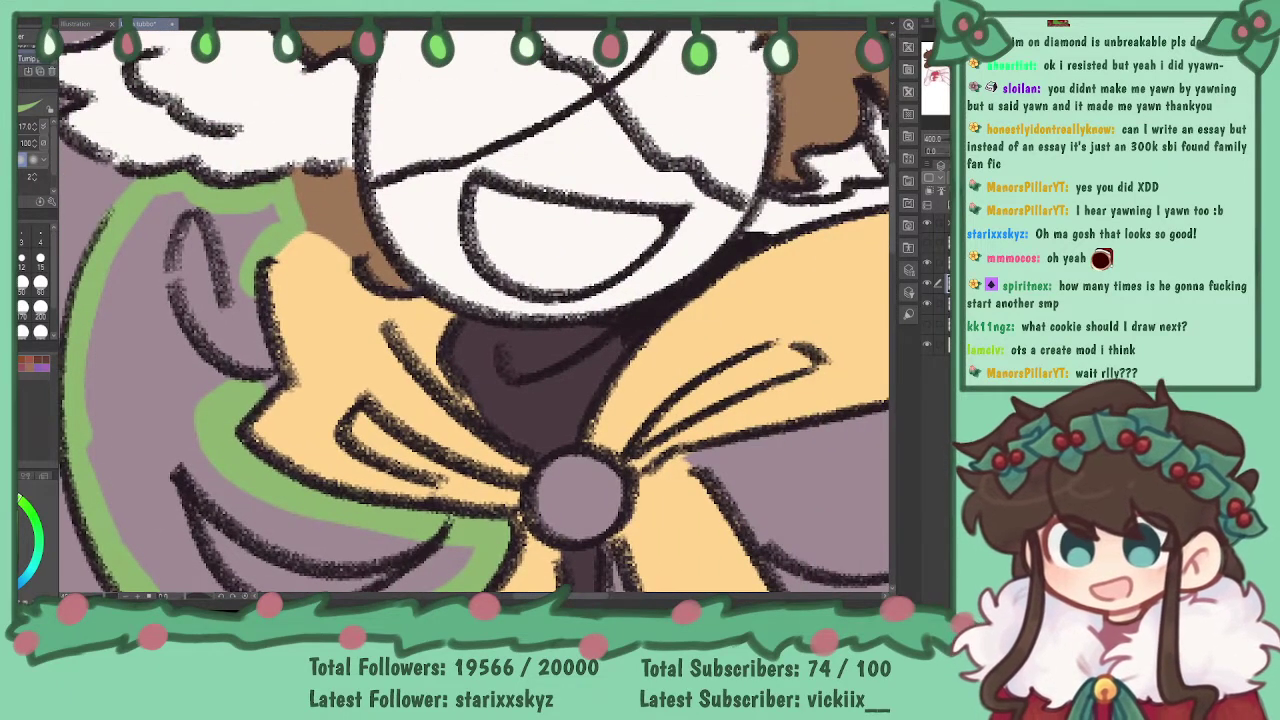
mouse_move(262, 372)
mouse_down()
mouse_move(245, 298)
mouse_move(243, 315)
mouse_move(237, 293)
mouse_move(222, 315)
mouse_move(155, 282)
mouse_move(115, 413)
mouse_move(123, 267)
mouse_move(133, 365)
mouse_move(125, 276)
mouse_move(157, 307)
mouse_move(181, 398)
mouse_move(165, 264)
mouse_move(186, 268)
mouse_move(208, 388)
mouse_move(172, 255)
mouse_up()
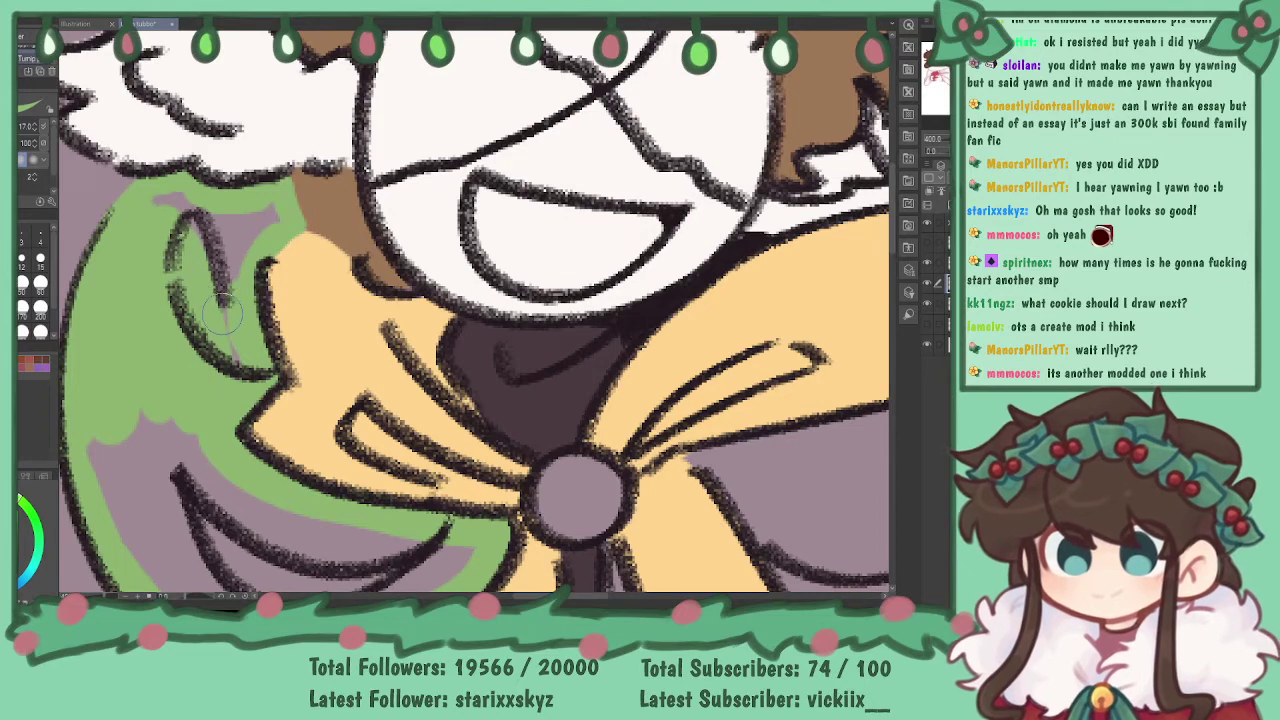
drag(212, 278, 190, 210)
mouse_move(228, 268)
mouse_down()
mouse_move(166, 193)
mouse_move(232, 237)
mouse_move(265, 222)
mouse_up()
drag(937, 90, 932, 84)
mouse_move(295, 230)
mouse_down()
mouse_move(313, 305)
mouse_move(394, 403)
mouse_move(330, 276)
mouse_move(390, 385)
mouse_move(342, 186)
mouse_move(432, 396)
mouse_move(407, 222)
mouse_up()
mouse_move(455, 295)
mouse_down()
mouse_move(525, 390)
mouse_move(600, 380)
mouse_move(610, 340)
mouse_move(650, 340)
mouse_up()
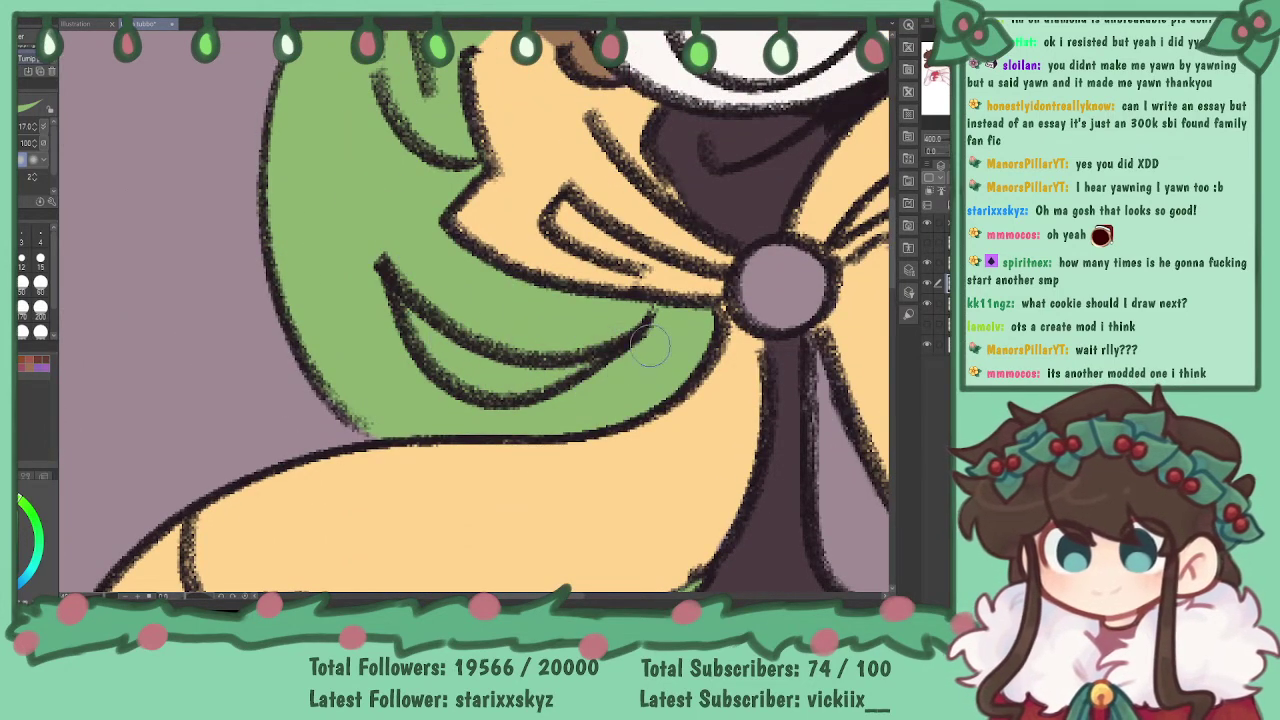
- Fill the narrow cape sliver below the round knot, between the dark central clothing and the second ribbon, with light green
mouse_move(934, 80)
mouse_down()
mouse_move(944, 70)
mouse_move(937, 96)
mouse_move(939, 78)
mouse_up()
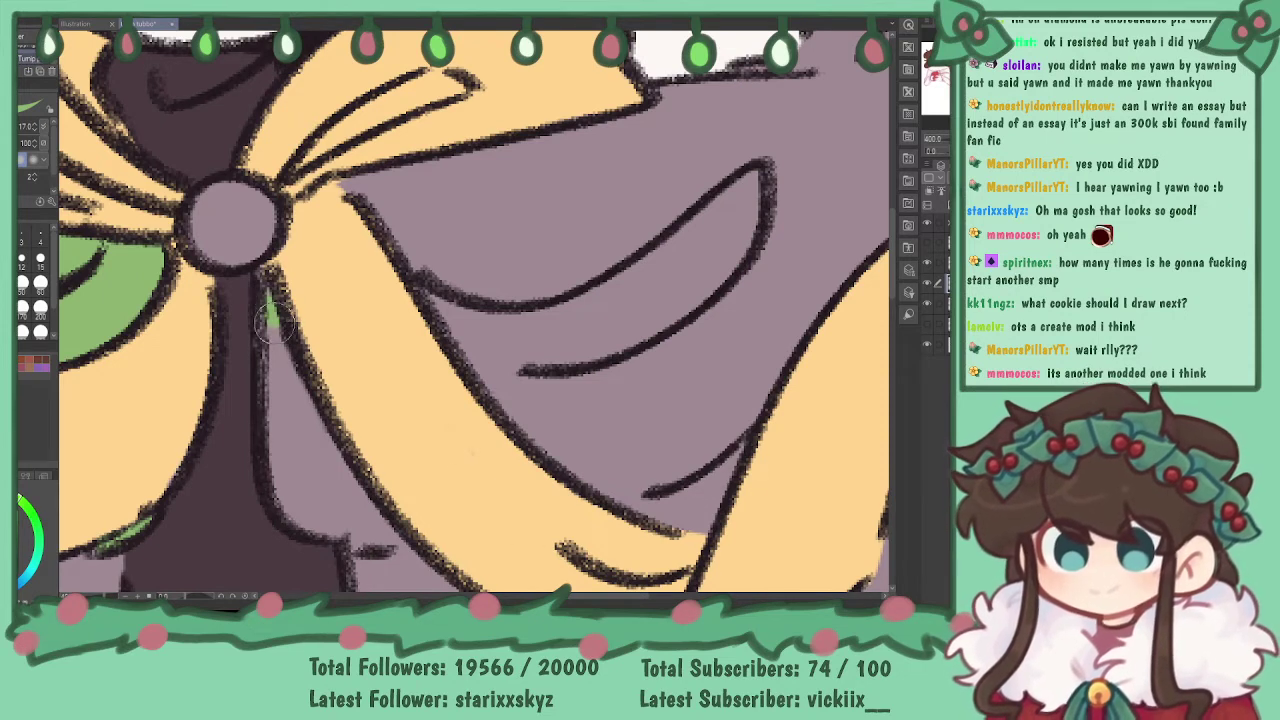
mouse_move(263, 281)
mouse_down()
mouse_move(279, 442)
mouse_move(274, 390)
mouse_move(300, 474)
mouse_move(278, 468)
mouse_move(313, 497)
mouse_move(314, 519)
mouse_move(293, 490)
mouse_move(398, 544)
mouse_move(324, 456)
mouse_move(377, 530)
mouse_move(304, 409)
mouse_move(320, 468)
mouse_up()
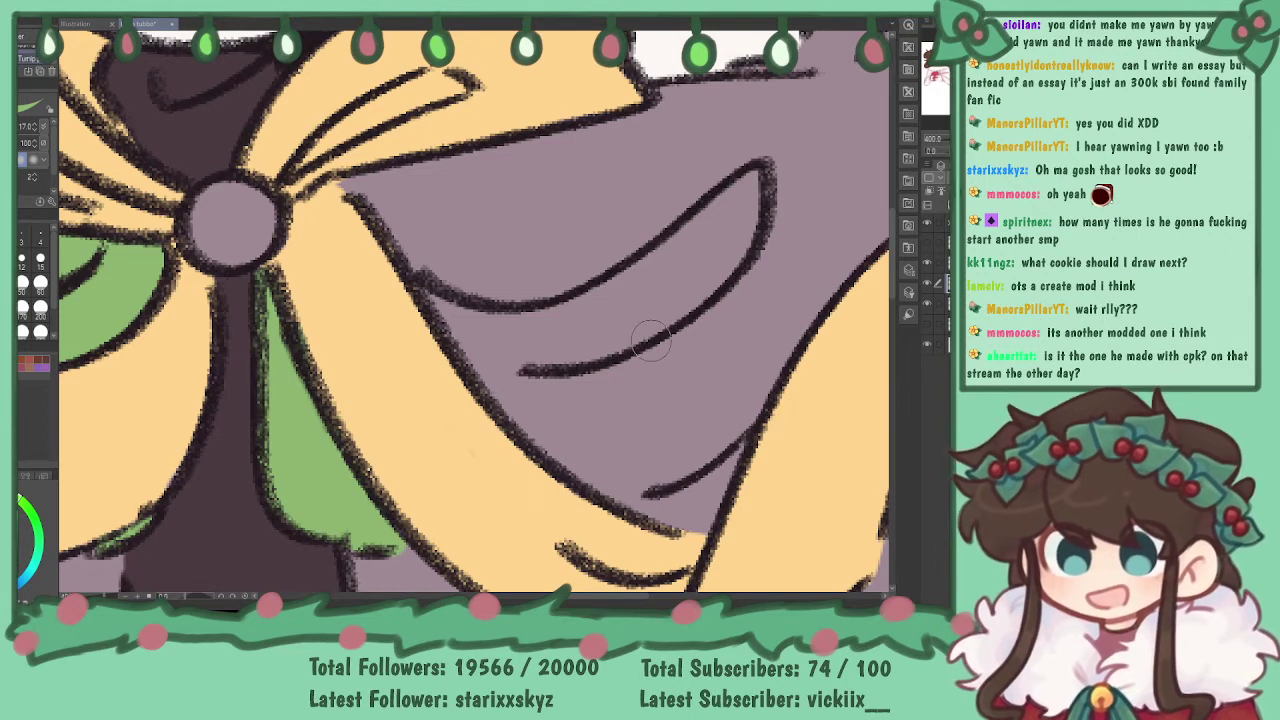
- Paint light green along the inside edges of the cloak's front panel beneath the large wing, following the ribbon, bow and wing outlines
drag(614, 416, 412, 396)
mouse_move(393, 455)
mouse_down()
mouse_move(497, 428)
mouse_move(546, 381)
mouse_move(626, 240)
mouse_move(558, 362)
mouse_move(664, 213)
mouse_move(627, 265)
mouse_move(745, 125)
mouse_up()
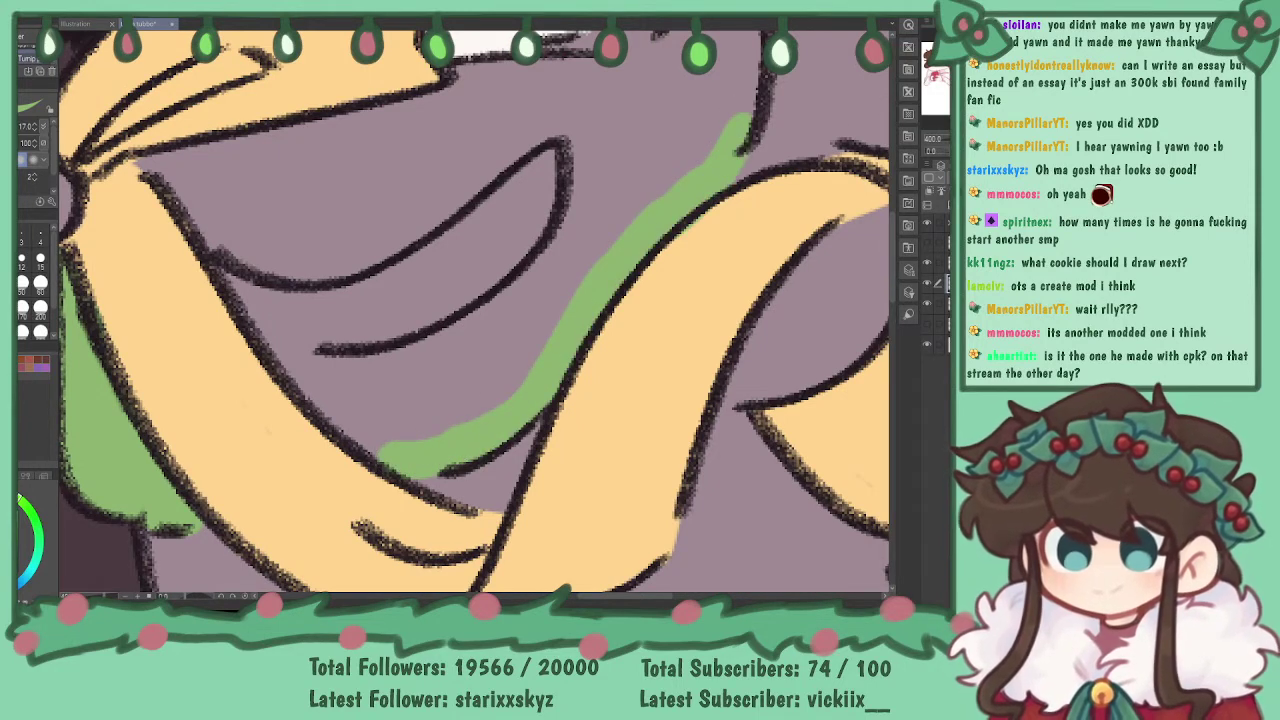
drag(665, 140, 585, 479)
mouse_move(468, 403)
mouse_down()
mouse_move(536, 362)
mouse_move(535, 330)
mouse_move(663, 305)
mouse_move(643, 470)
mouse_up()
drag(530, 470, 652, 302)
mouse_move(195, 321)
mouse_down()
mouse_move(505, 266)
mouse_move(501, 243)
mouse_move(588, 236)
mouse_up()
drag(816, 176, 734, 49)
drag(430, 310, 613, 310)
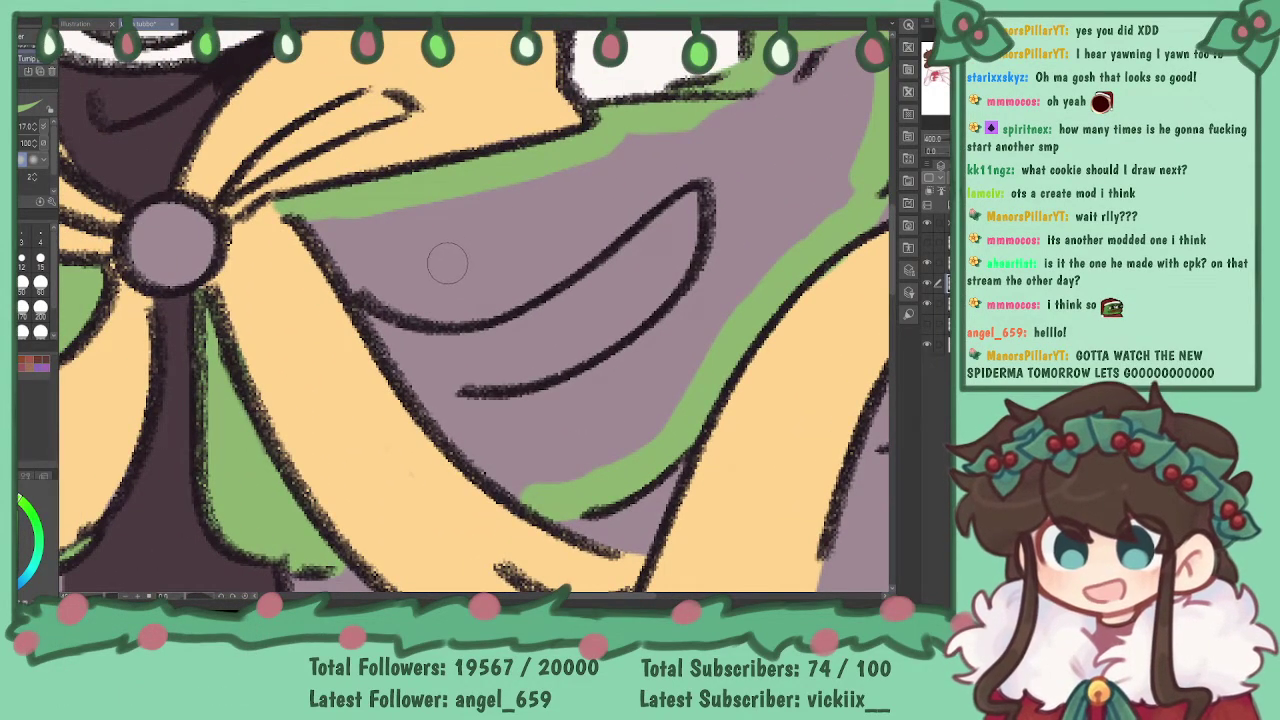
- Edge the cloak panel beneath the large wing along the hanging ribbon and fill its interior with light green
mouse_move(310, 228)
mouse_down()
mouse_move(380, 302)
mouse_move(420, 375)
mouse_up()
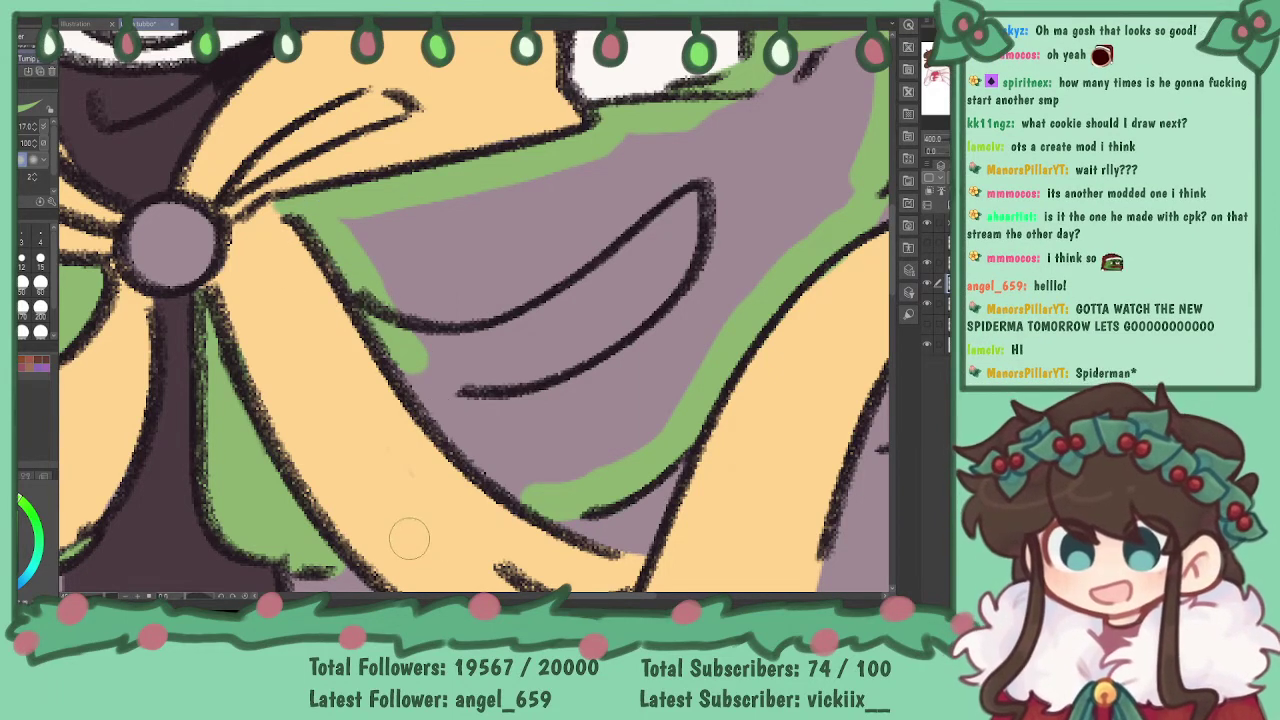
mouse_move(390, 330)
mouse_down()
mouse_move(445, 428)
mouse_move(395, 352)
mouse_move(510, 490)
mouse_up()
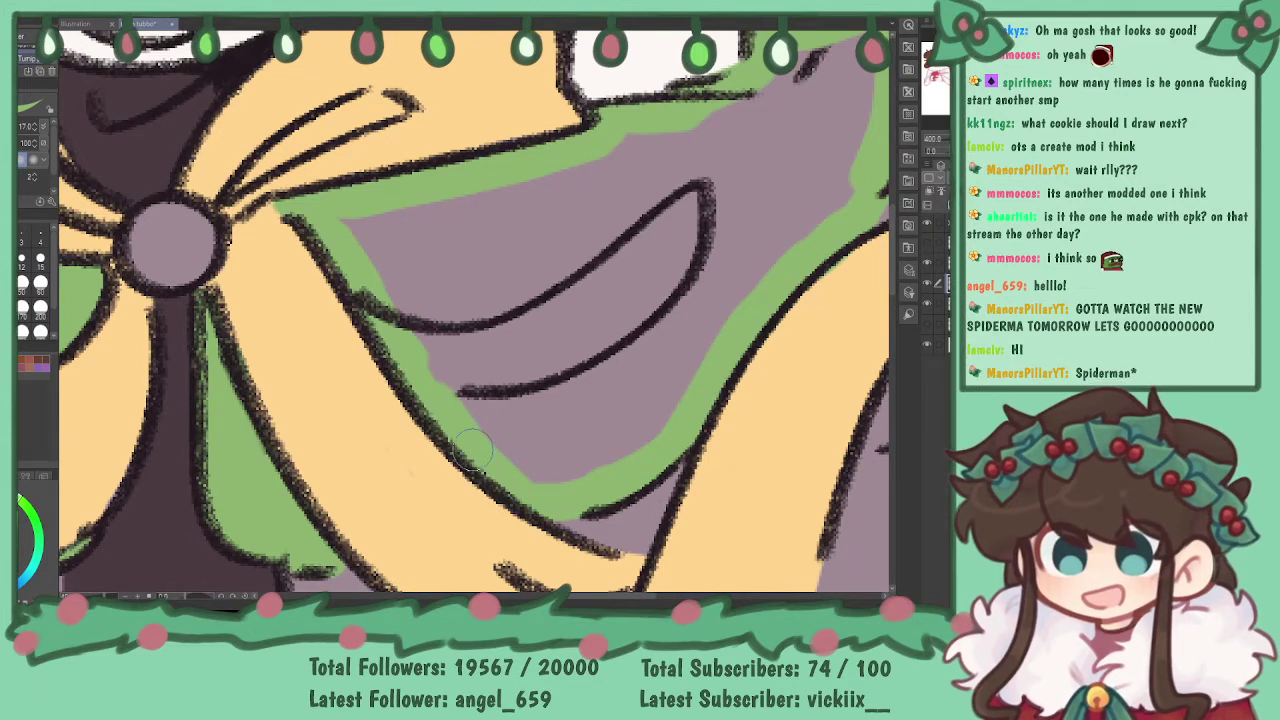
mouse_move(345, 233)
mouse_down()
mouse_move(375, 285)
mouse_move(442, 230)
mouse_move(528, 211)
mouse_move(540, 232)
mouse_move(529, 272)
mouse_move(556, 276)
mouse_move(466, 359)
mouse_move(520, 309)
mouse_move(472, 409)
mouse_move(652, 300)
mouse_move(665, 311)
mouse_move(587, 412)
mouse_move(569, 474)
mouse_move(680, 348)
mouse_up()
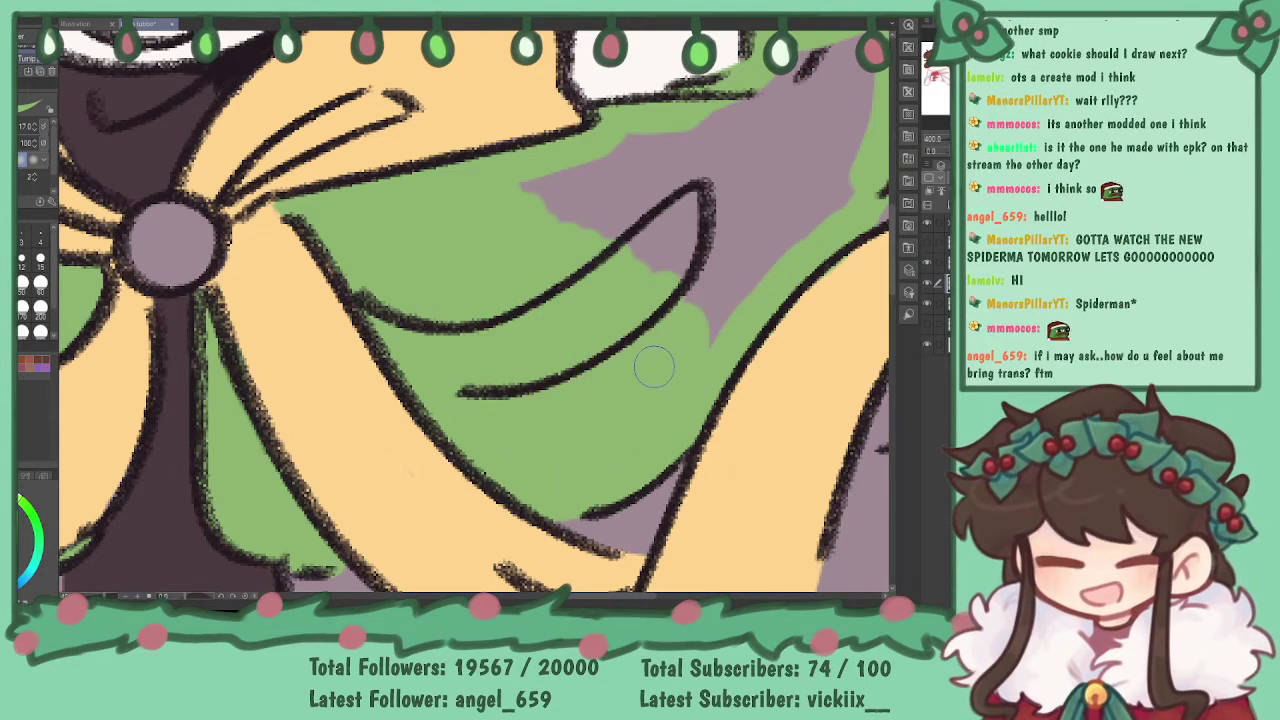
mouse_move(762, 142)
mouse_down()
mouse_move(640, 148)
mouse_move(600, 226)
mouse_up()
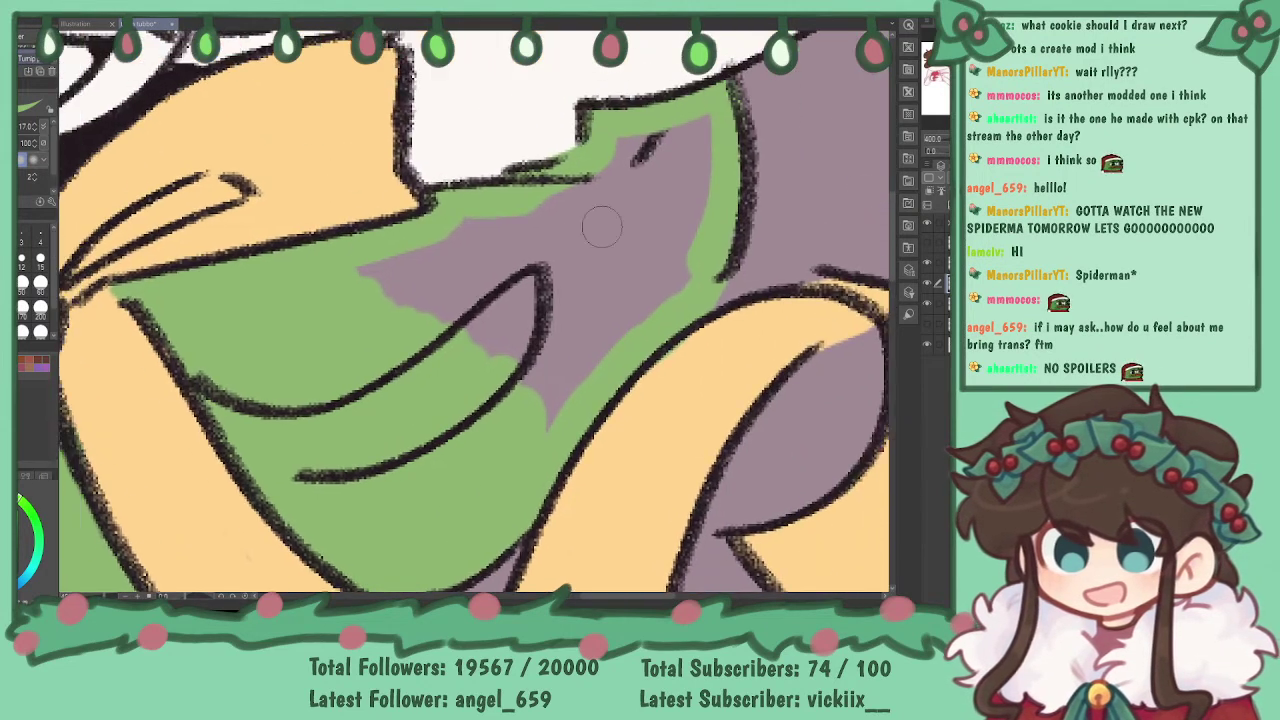
mouse_move(383, 302)
mouse_down()
mouse_move(376, 270)
mouse_move(394, 287)
mouse_move(392, 324)
mouse_move(434, 313)
mouse_move(514, 237)
mouse_move(588, 217)
mouse_move(525, 366)
mouse_move(535, 373)
mouse_move(560, 338)
mouse_up()
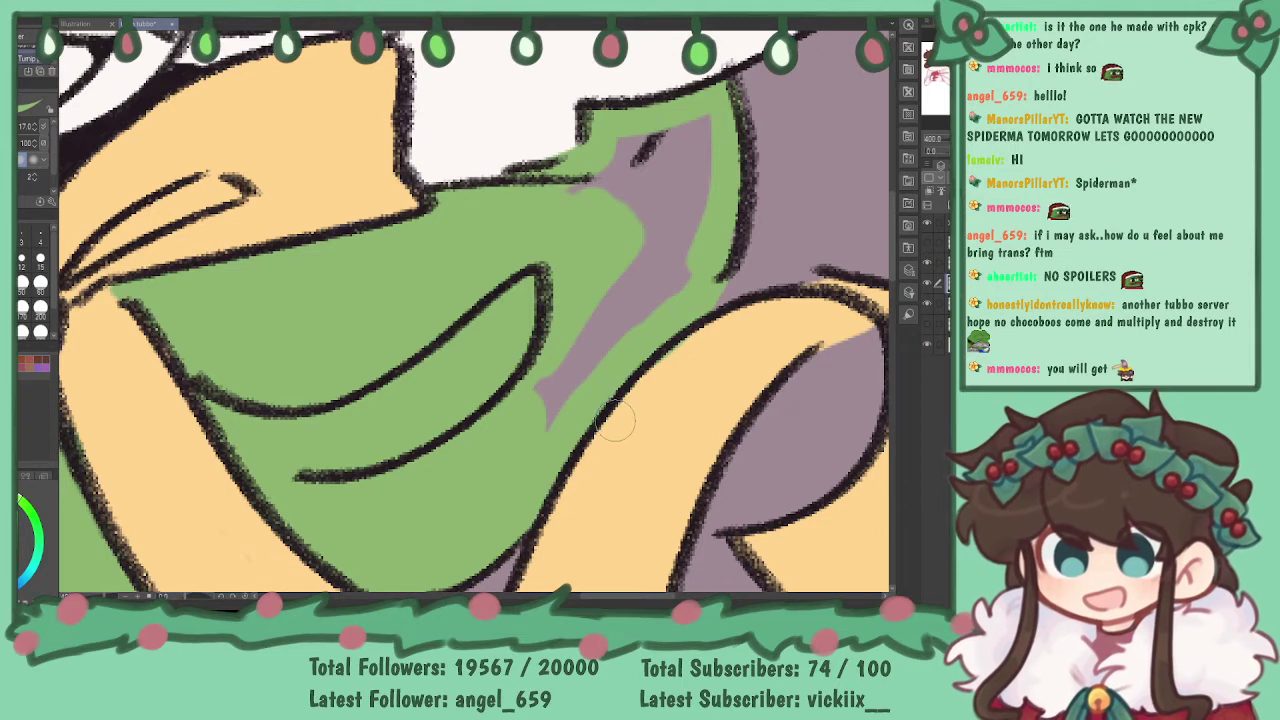
mouse_move(607, 432)
mouse_down()
mouse_move(585, 380)
mouse_move(622, 296)
mouse_move(650, 290)
mouse_move(700, 140)
mouse_move(592, 164)
mouse_up()
- Hide the mauve background layer and paint darker green for the cloak's lining above the curling ribbon tail opposite the large wing
mouse_move(700, 160)
mouse_down()
mouse_move(817, 328)
mouse_move(880, 520)
mouse_up()
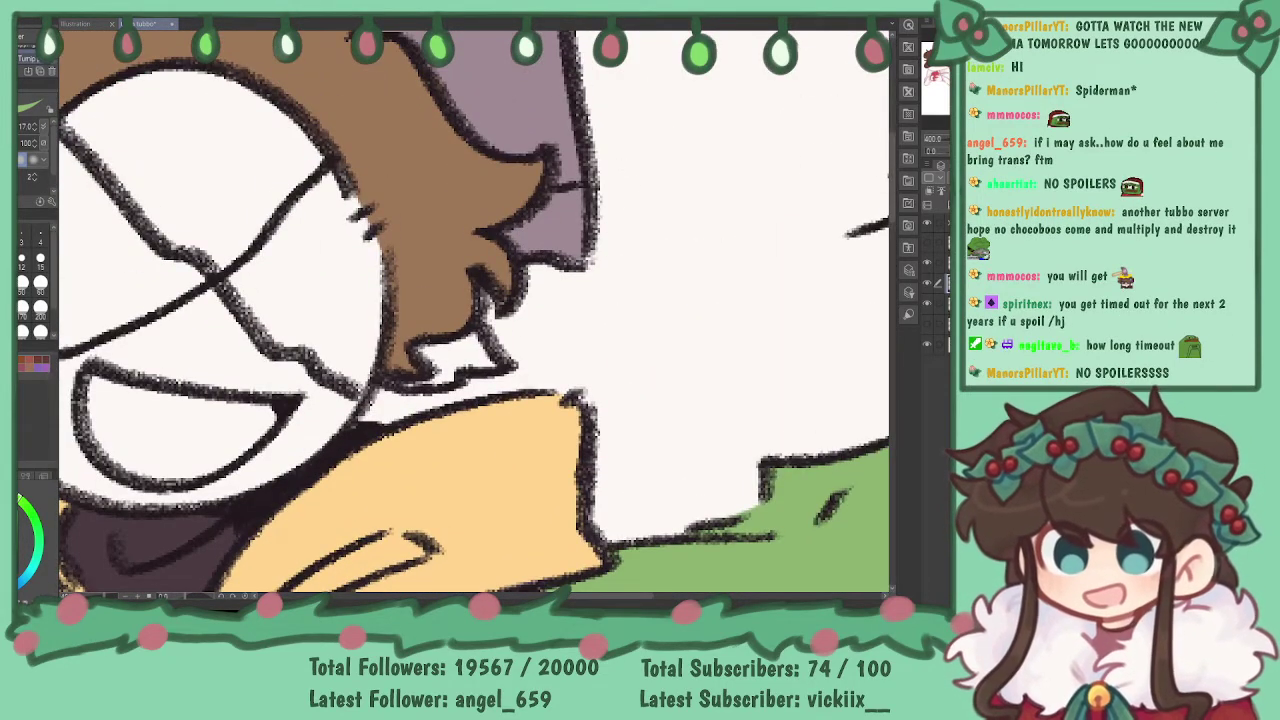
key(ctrl+minus)
key(ctrl+minus)
key(ctrl+minus)
drag(480, 420, 487, 286)
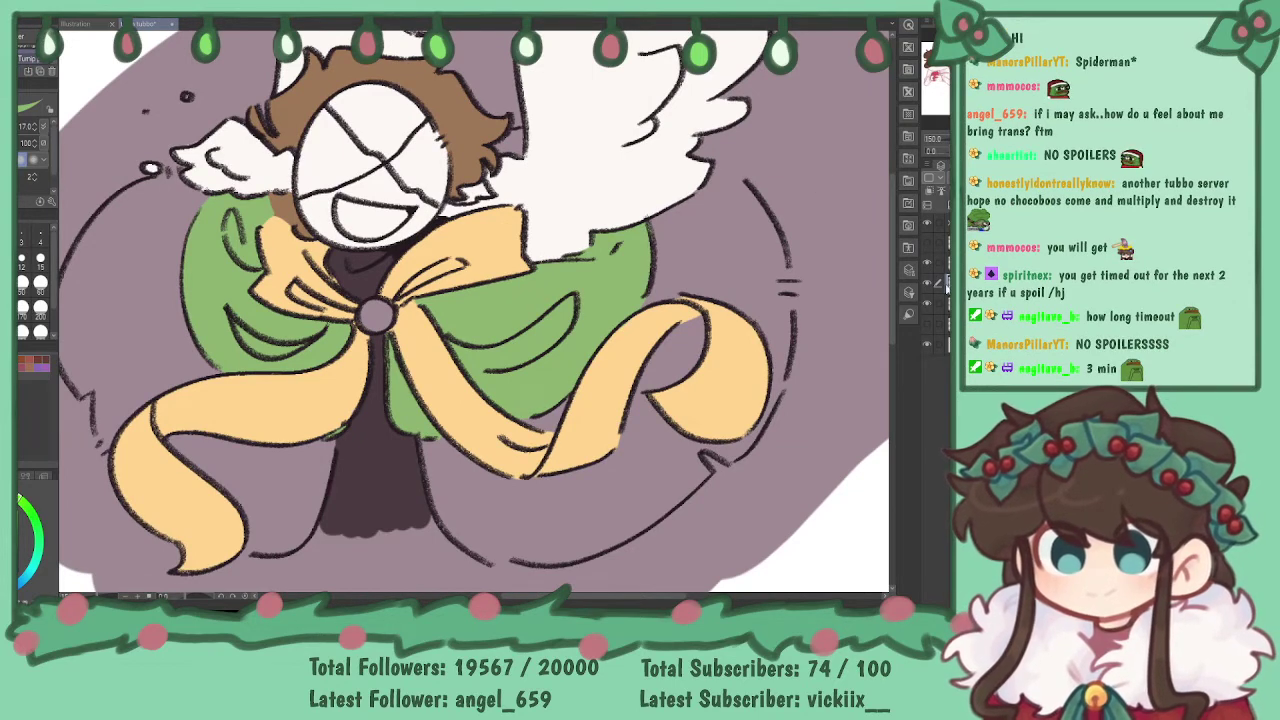
drag(640, 300, 756, 307)
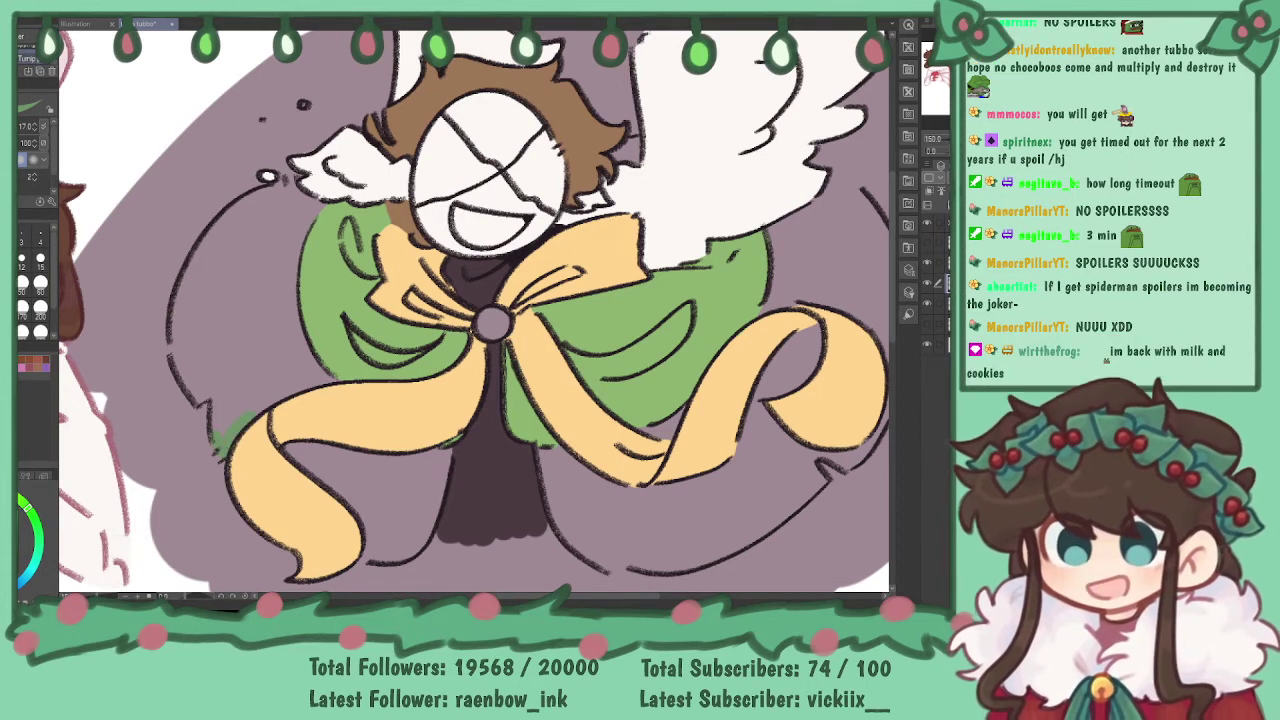
click(928, 310)
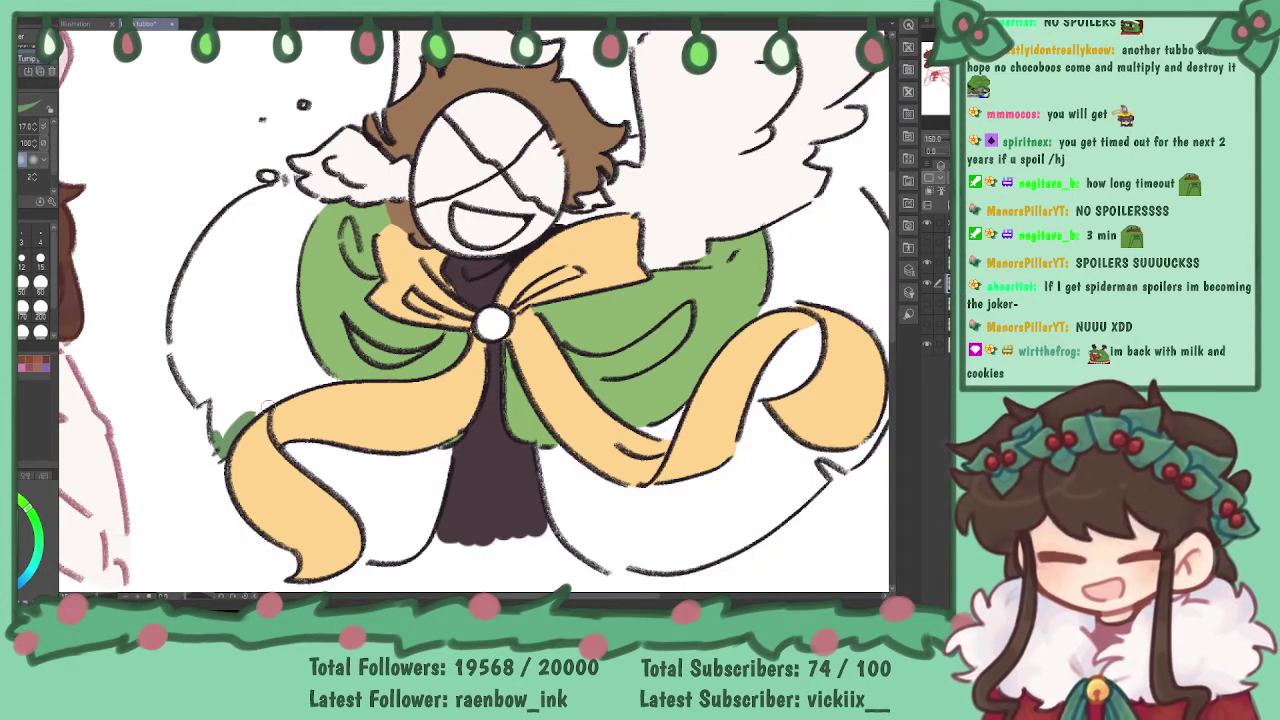
drag(258, 407, 302, 385)
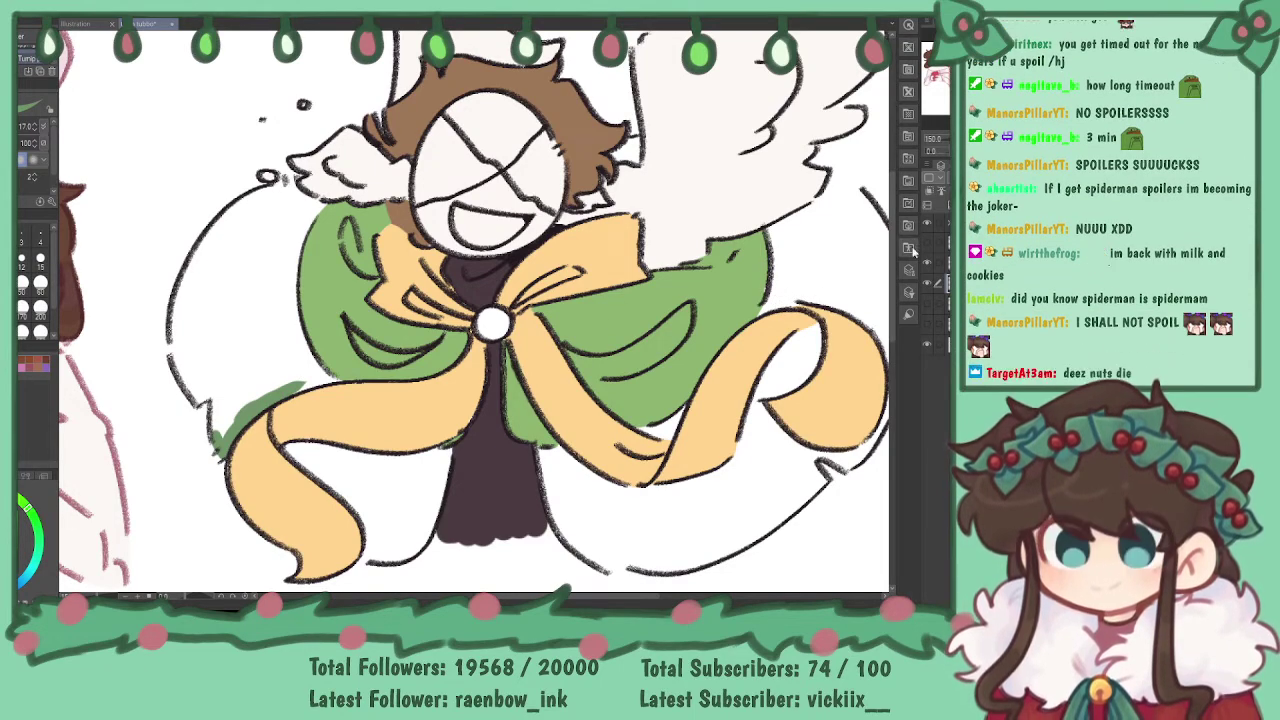
- Extend the darker green along the ribbon's upper edge and up the outer edge of the light green panel to the small wing
key(ctrl+plus)
key(ctrl+plus)
key(ctrl+plus)
drag(934, 98, 941, 82)
mouse_move(335, 425)
mouse_down()
mouse_move(373, 415)
mouse_move(335, 438)
mouse_move(445, 412)
mouse_up()
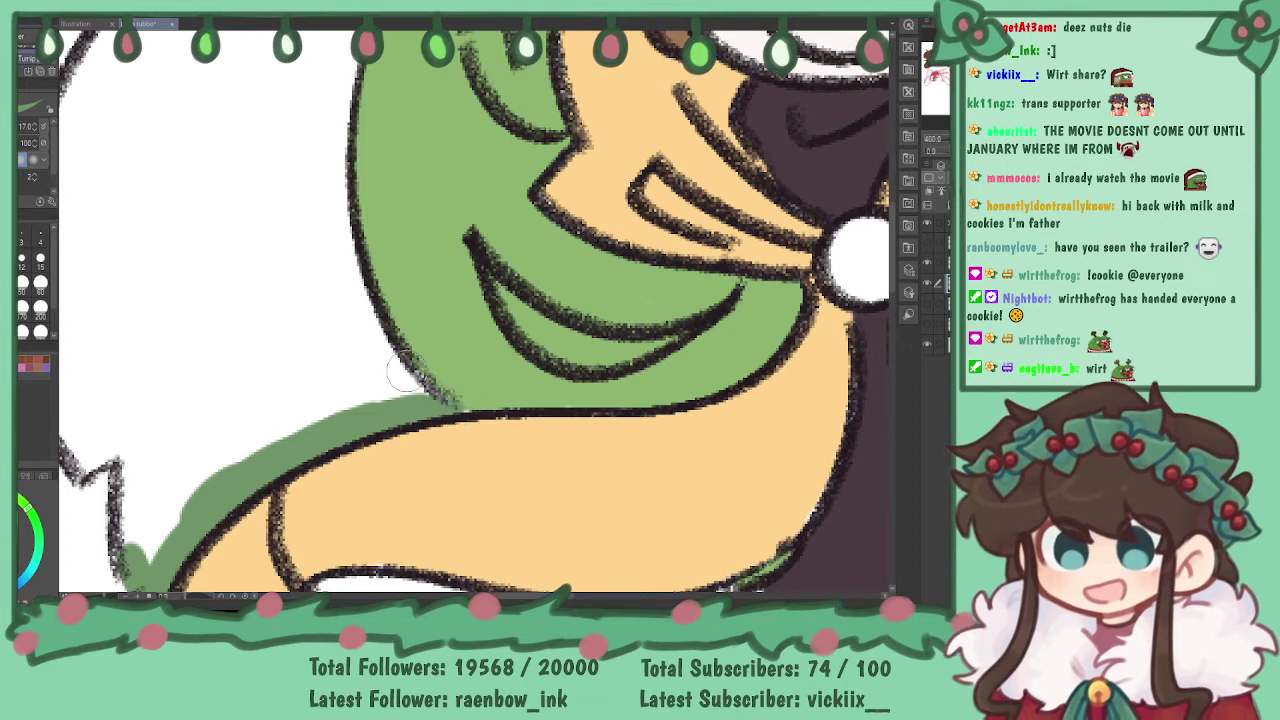
mouse_move(458, 402)
mouse_down()
mouse_move(430, 388)
mouse_move(415, 318)
mouse_up()
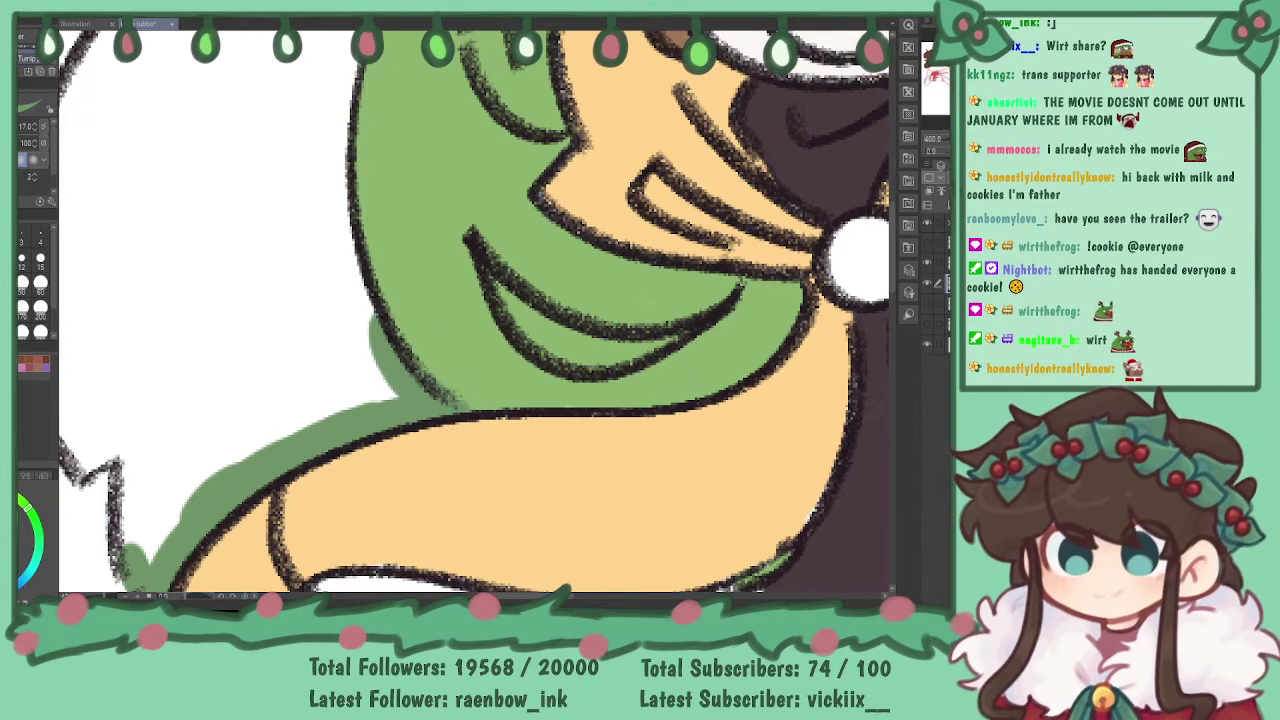
drag(848, 208, 766, 231)
drag(369, 214, 471, 319)
mouse_move(416, 508)
mouse_down()
mouse_move(360, 373)
mouse_move(395, 465)
mouse_move(354, 310)
mouse_move(360, 380)
mouse_move(367, 185)
mouse_move(417, 85)
mouse_move(422, 102)
mouse_move(450, 68)
mouse_up()
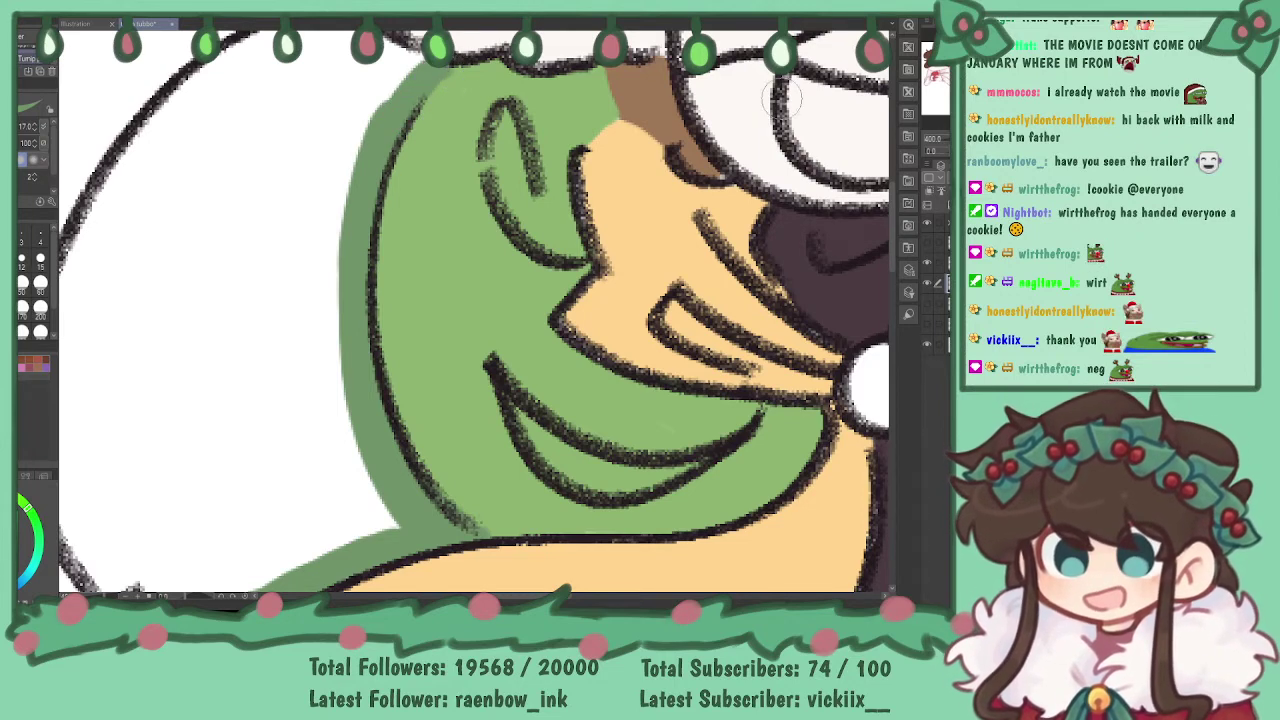
- Paint darker green inside the lining's outer outline, from the jagged notch by the ribbon up and around to the small wing
mouse_move(360, 310)
mouse_down()
mouse_move(767, 290)
mouse_move(771, 134)
mouse_up()
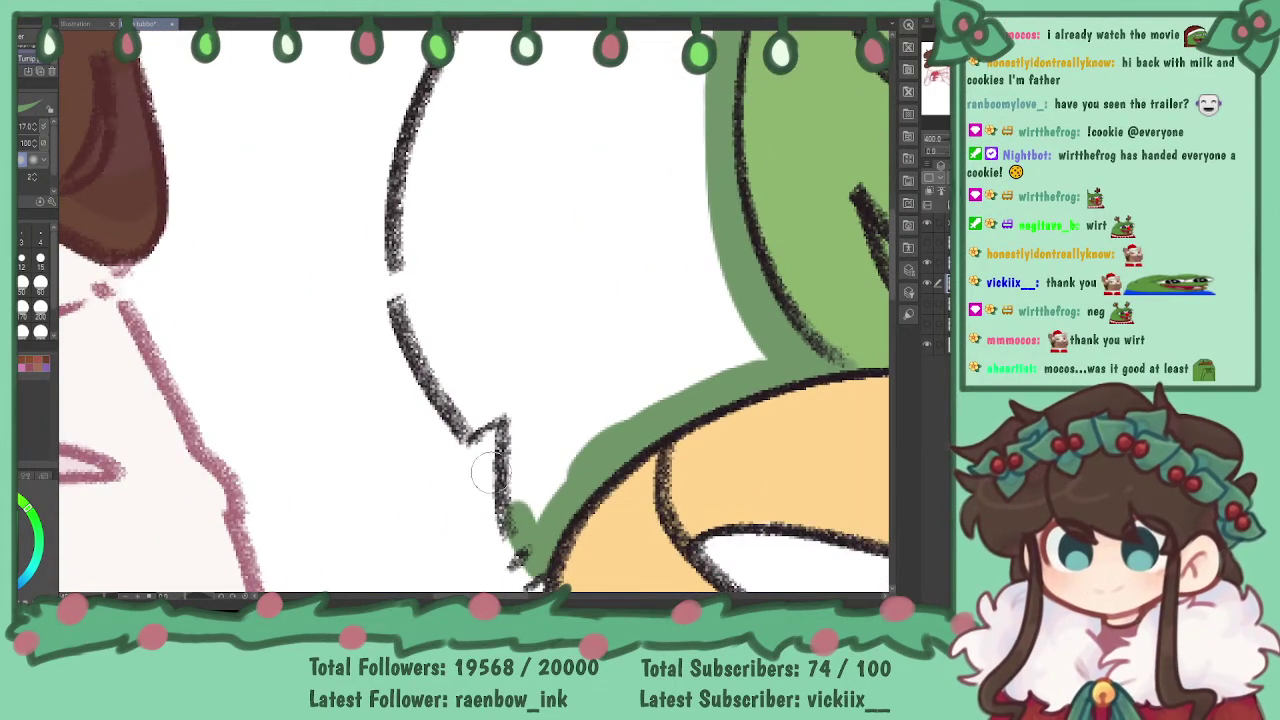
mouse_move(519, 496)
mouse_down()
mouse_move(512, 408)
mouse_move(480, 400)
mouse_move(500, 390)
mouse_up()
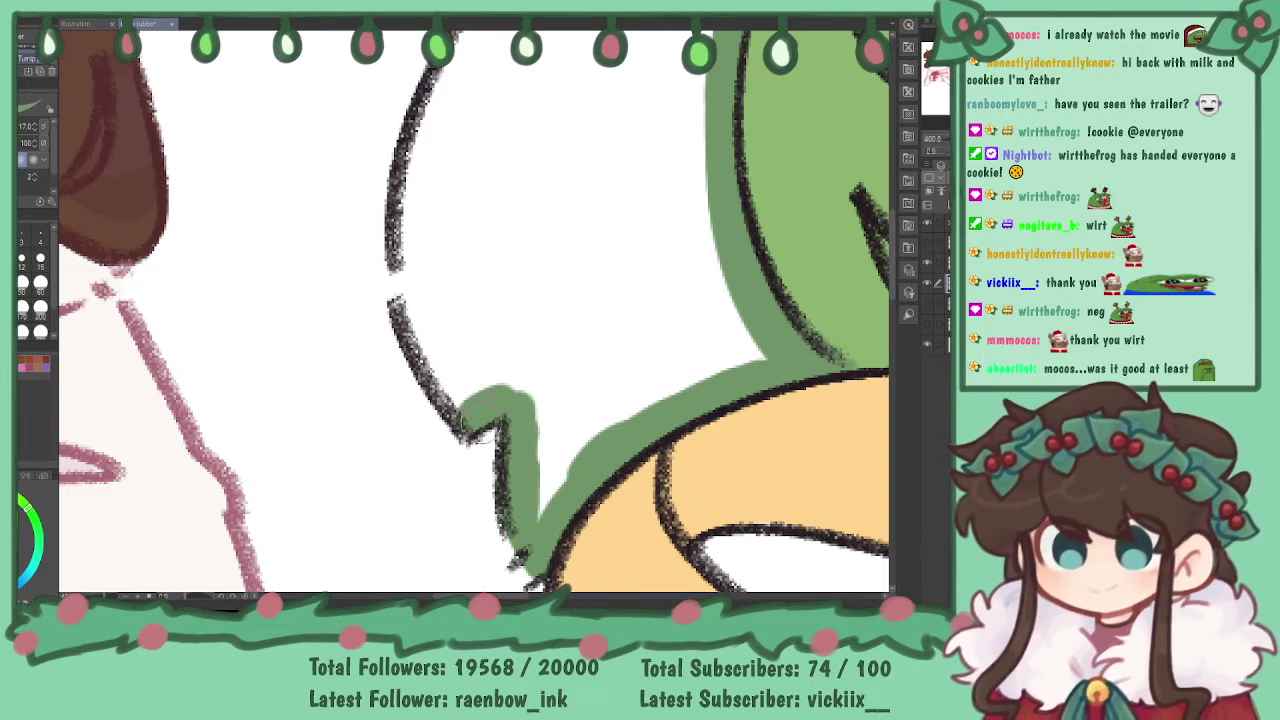
mouse_move(462, 408)
mouse_down()
mouse_move(408, 308)
mouse_move(428, 134)
mouse_up()
mouse_move(505, 142)
mouse_down()
mouse_move(443, 269)
mouse_move(443, 311)
mouse_up()
mouse_move(354, 345)
mouse_down()
mouse_move(352, 308)
mouse_move(506, 83)
mouse_up()
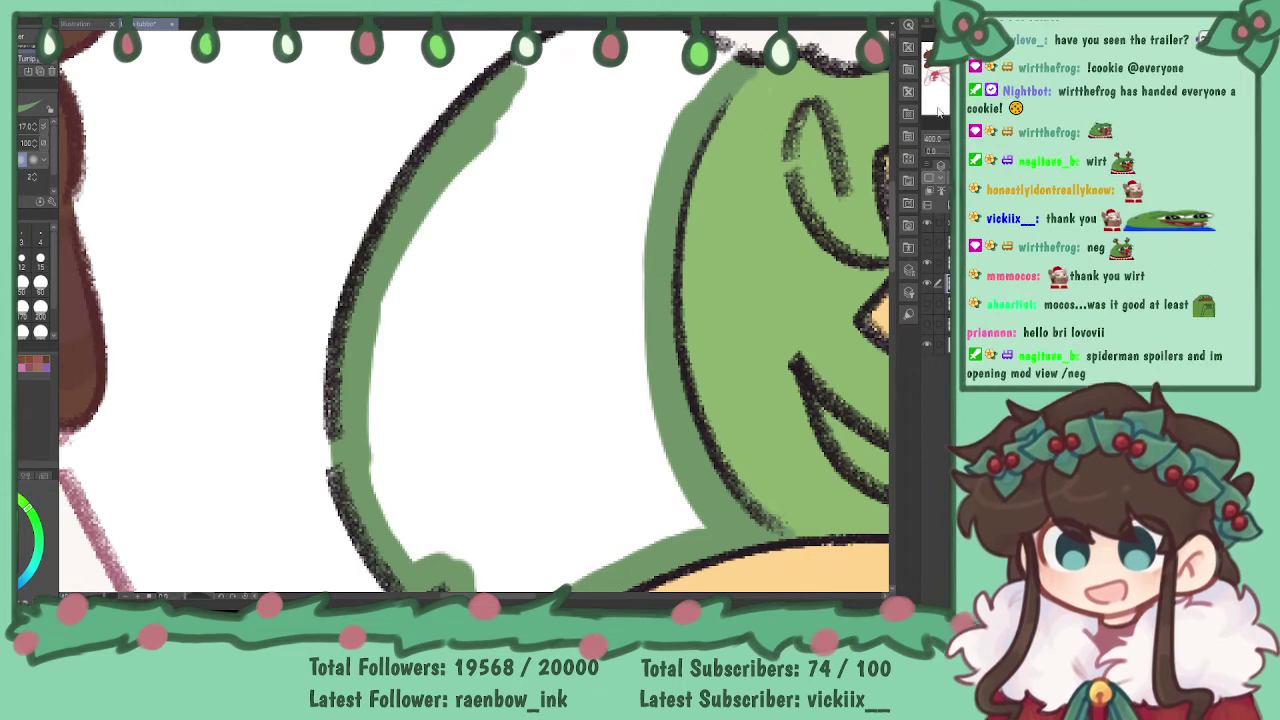
mouse_move(682, 106)
mouse_down()
mouse_move(581, 210)
mouse_move(581, 252)
mouse_up()
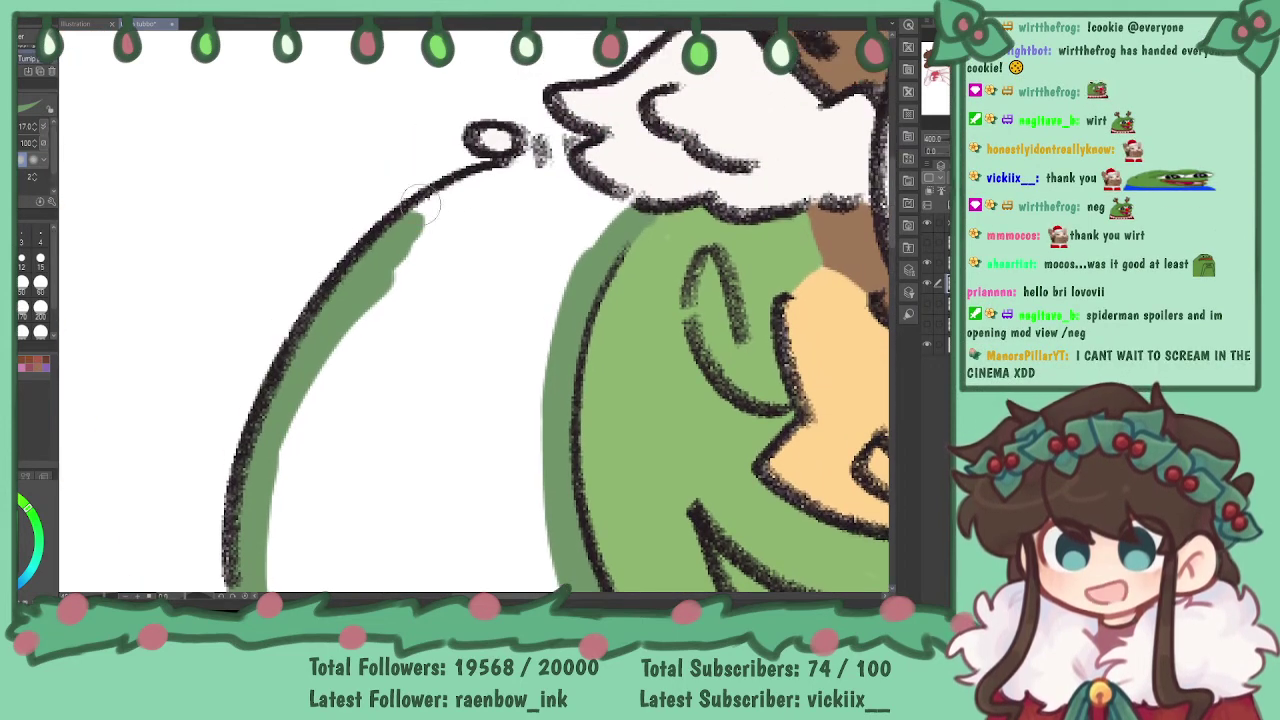
drag(412, 226, 530, 171)
drag(470, 203, 560, 162)
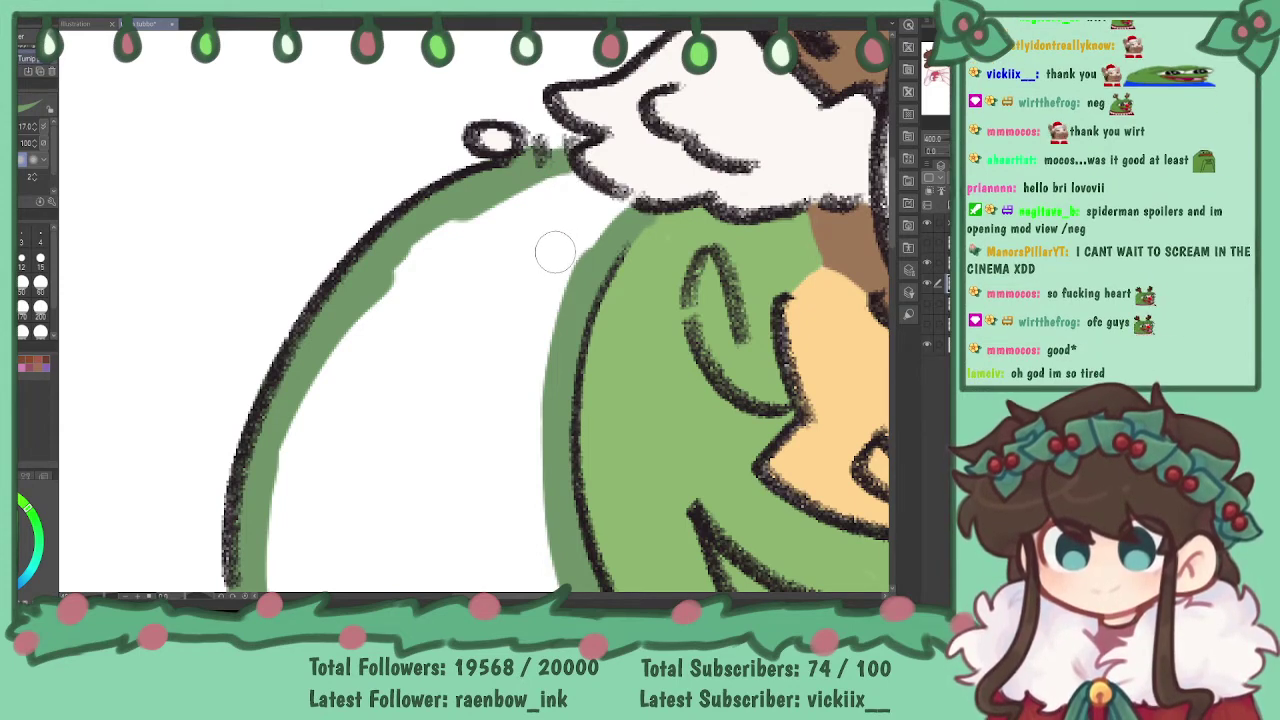
mouse_move(568, 251)
mouse_down()
mouse_move(574, 200)
mouse_move(612, 195)
mouse_move(572, 235)
mouse_up()
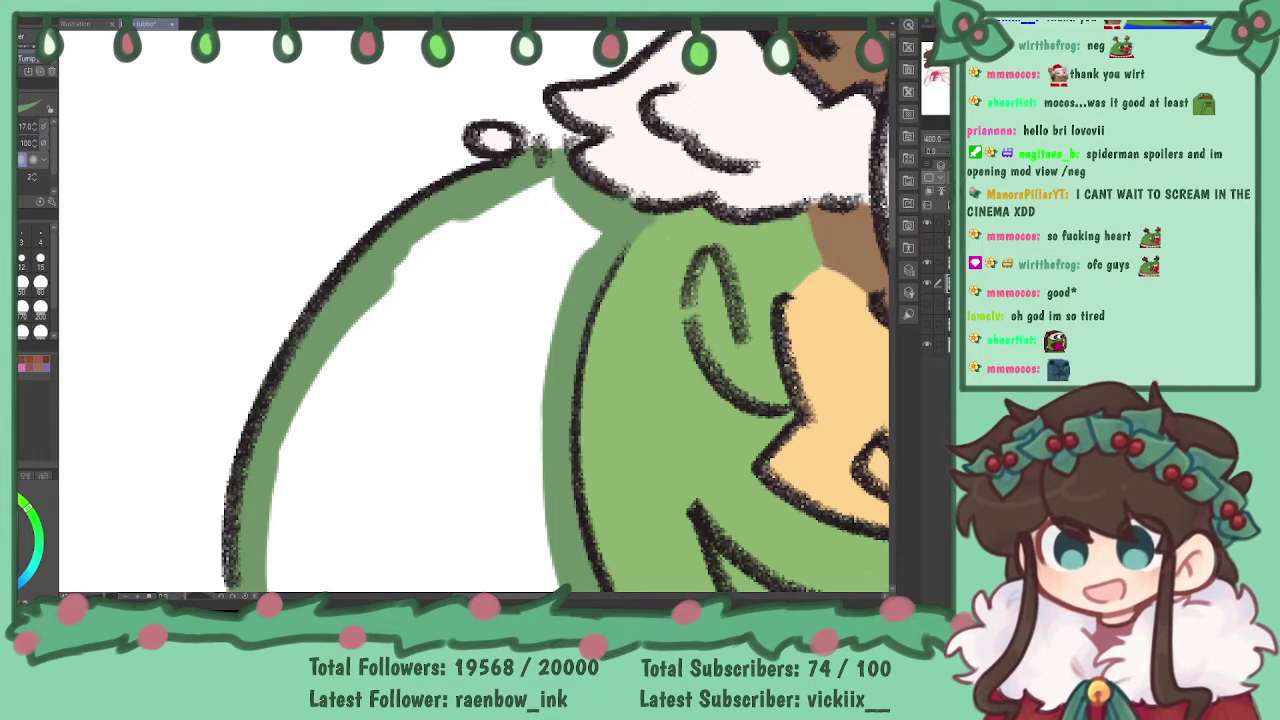
- Fill the remaining white interior of the lining section below the small wing with darker green
key(ctrl+minus)
mouse_move(385, 360)
mouse_down()
mouse_move(400, 380)
mouse_move(415, 505)
mouse_move(430, 430)
mouse_move(430, 540)
mouse_move(435, 510)
mouse_move(445, 520)
mouse_up()
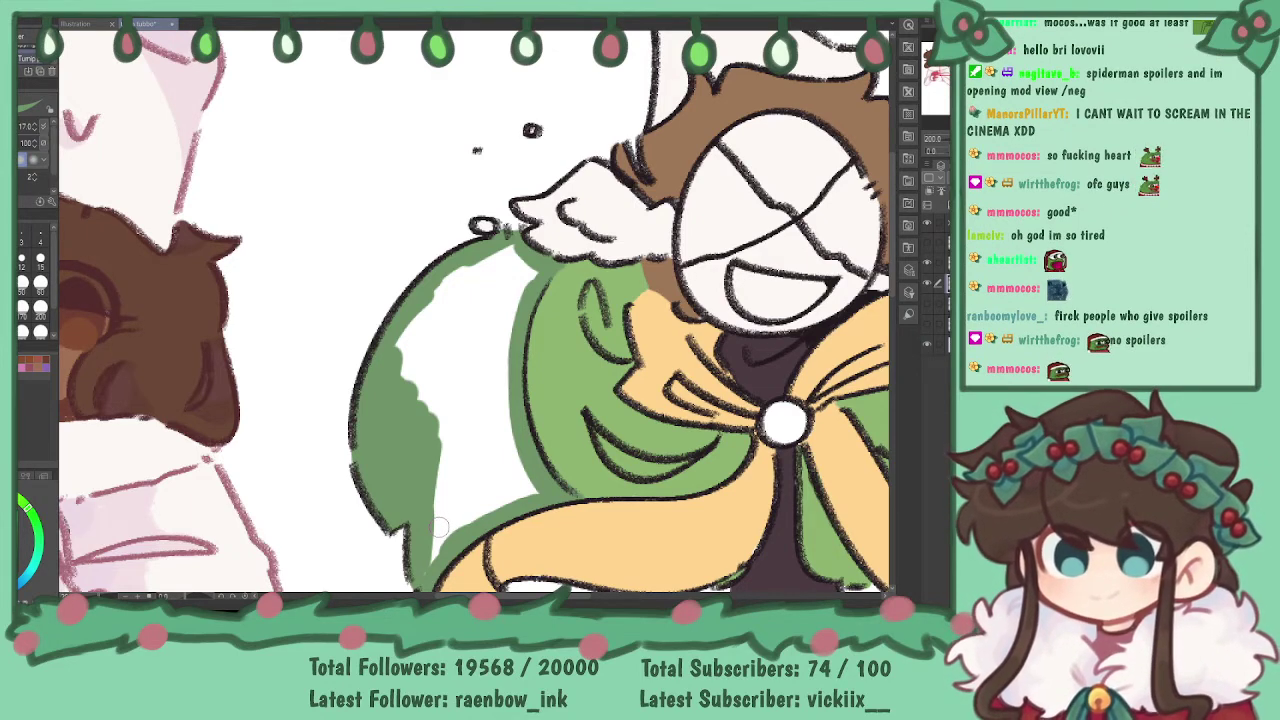
mouse_move(440, 525)
mouse_down()
mouse_move(445, 491)
mouse_move(429, 549)
mouse_move(456, 445)
mouse_move(485, 425)
mouse_move(500, 470)
mouse_up()
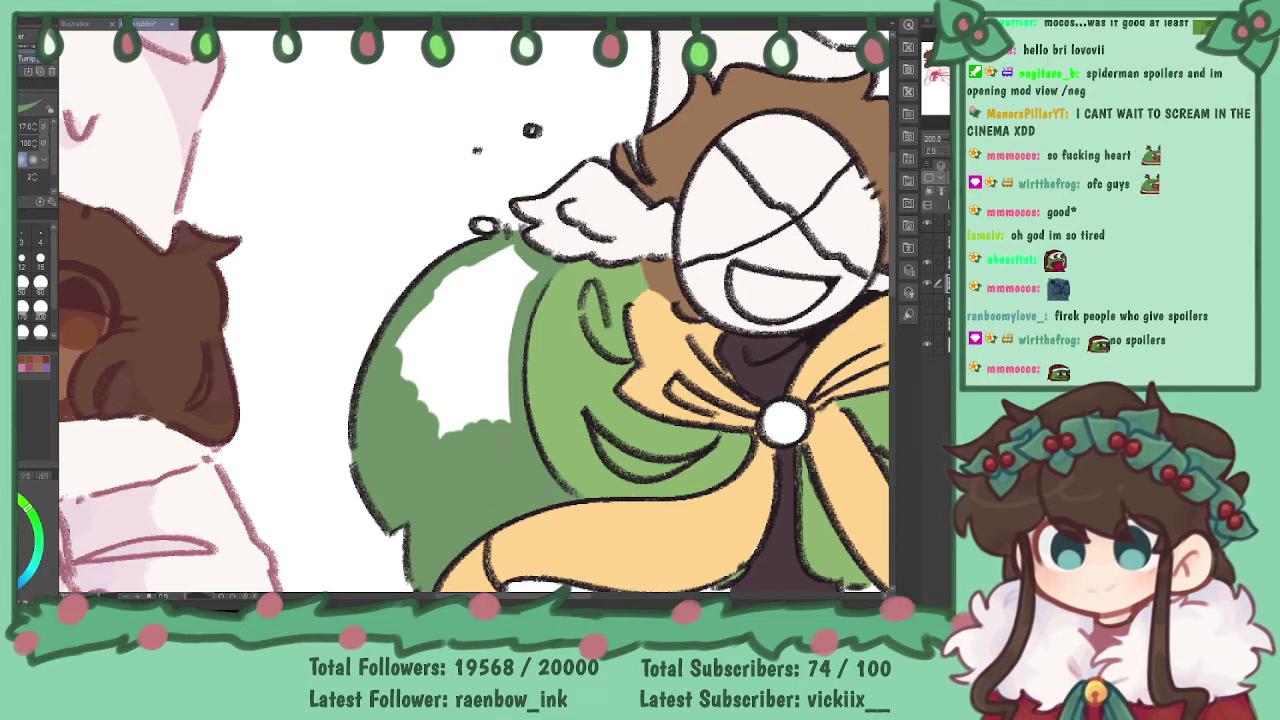
drag(496, 422, 494, 345)
mouse_move(486, 425)
mouse_down()
mouse_move(462, 315)
mouse_move(444, 425)
mouse_move(430, 310)
mouse_move(412, 352)
mouse_up()
mouse_move(465, 285)
mouse_down()
mouse_move(495, 265)
mouse_move(530, 290)
mouse_up()
- Outline and fill the lining section between the curling ribbon tail and the dark robe with darker green
drag(640, 430, 415, 176)
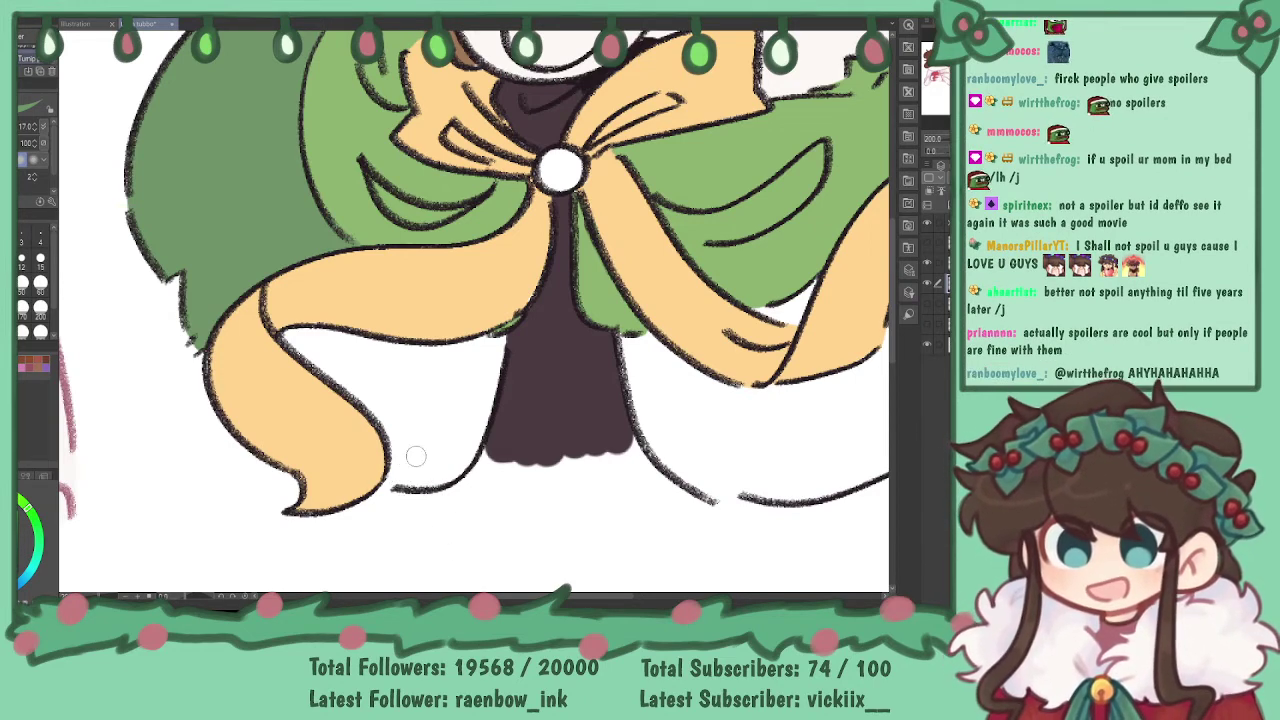
drag(289, 337, 378, 405)
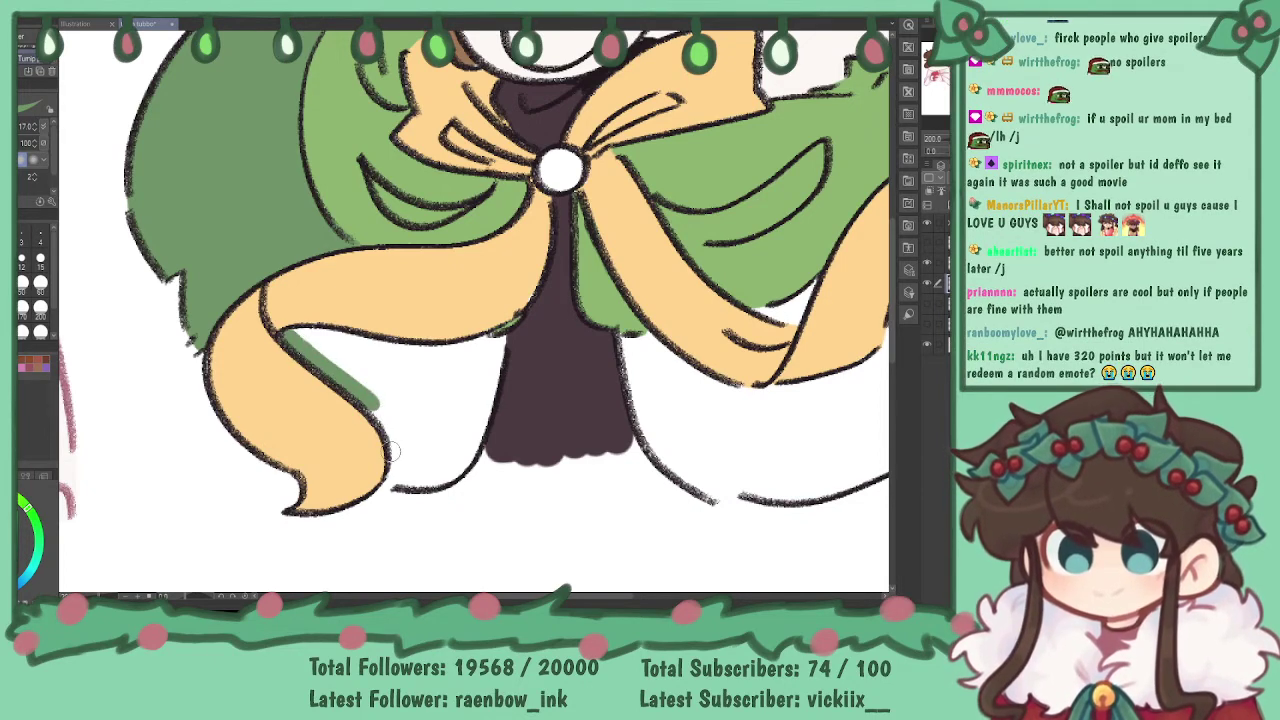
mouse_move(374, 402)
mouse_down()
mouse_move(402, 482)
mouse_move(467, 468)
mouse_move(437, 458)
mouse_move(476, 425)
mouse_move(510, 336)
mouse_up()
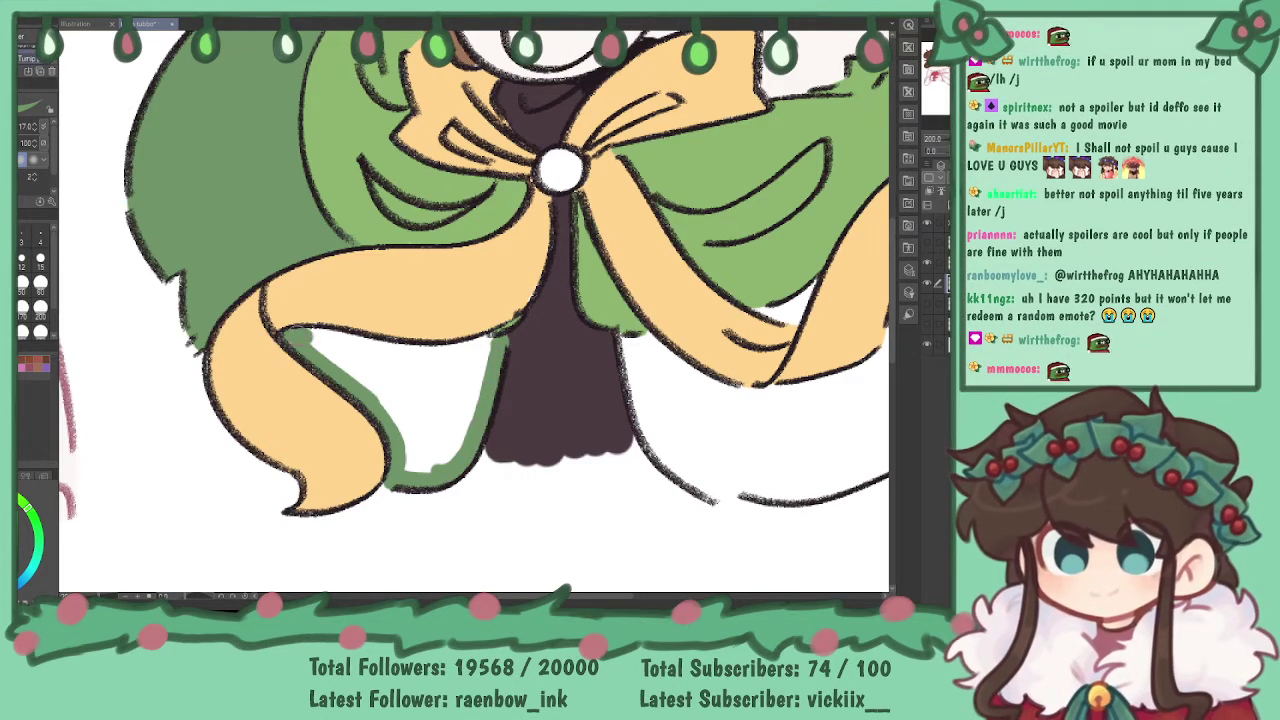
mouse_move(312, 340)
mouse_down()
mouse_move(448, 352)
mouse_move(492, 339)
mouse_up()
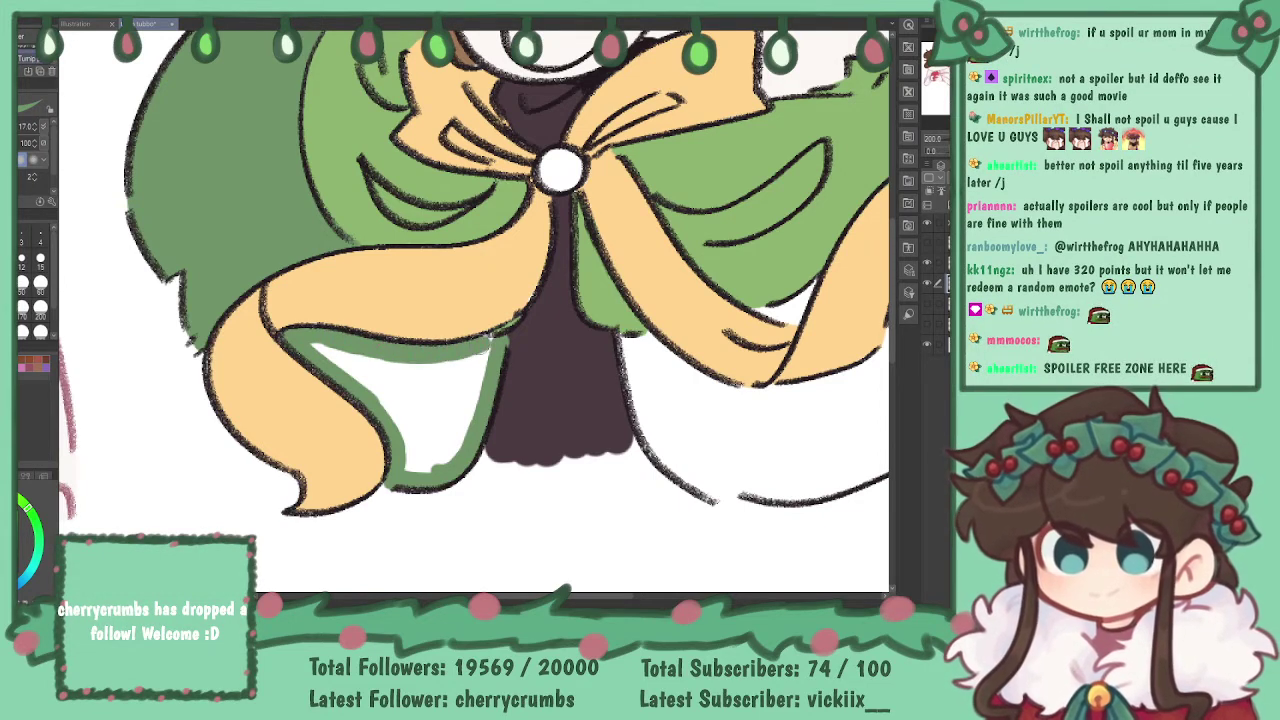
mouse_move(314, 346)
mouse_down()
mouse_move(400, 400)
mouse_move(418, 458)
mouse_move(424, 368)
mouse_move(442, 470)
mouse_move(456, 362)
mouse_move(484, 360)
mouse_up()
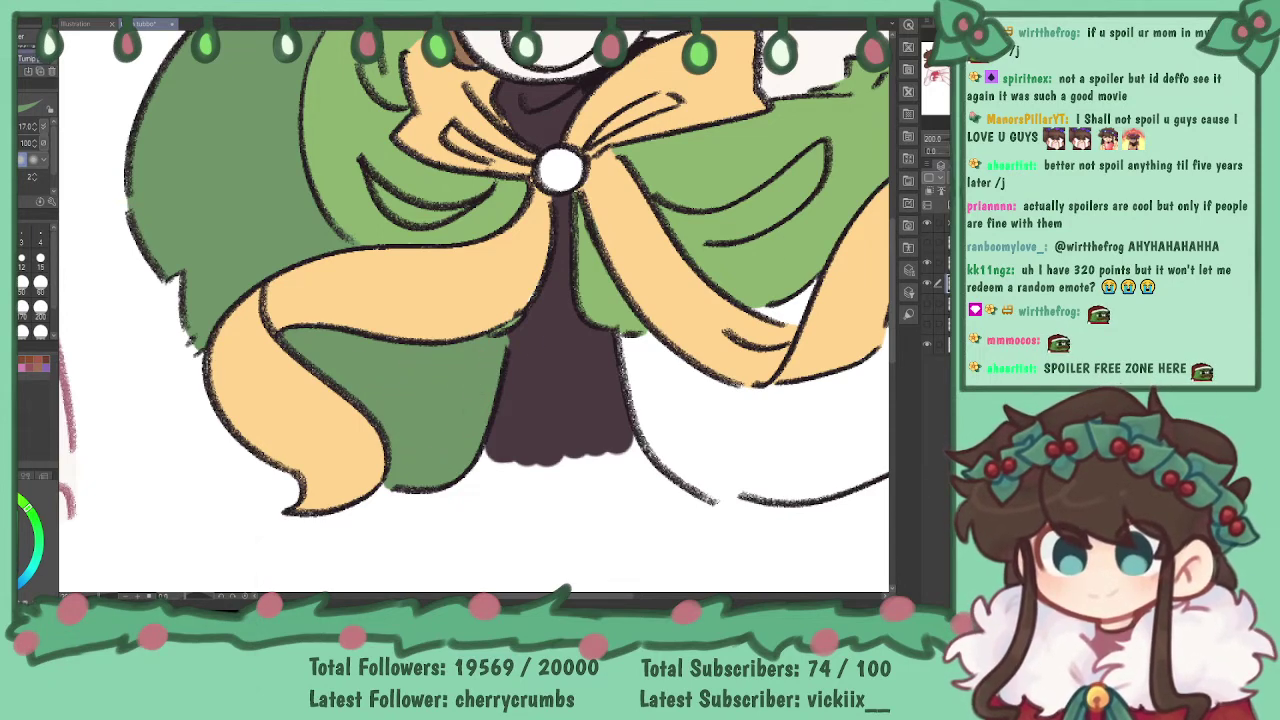
- Paint darker green in the gap between hair and large wing, along the light green panel's outer edge and under the wing tip
key(ctrl+minus)
key(ctrl+minus)
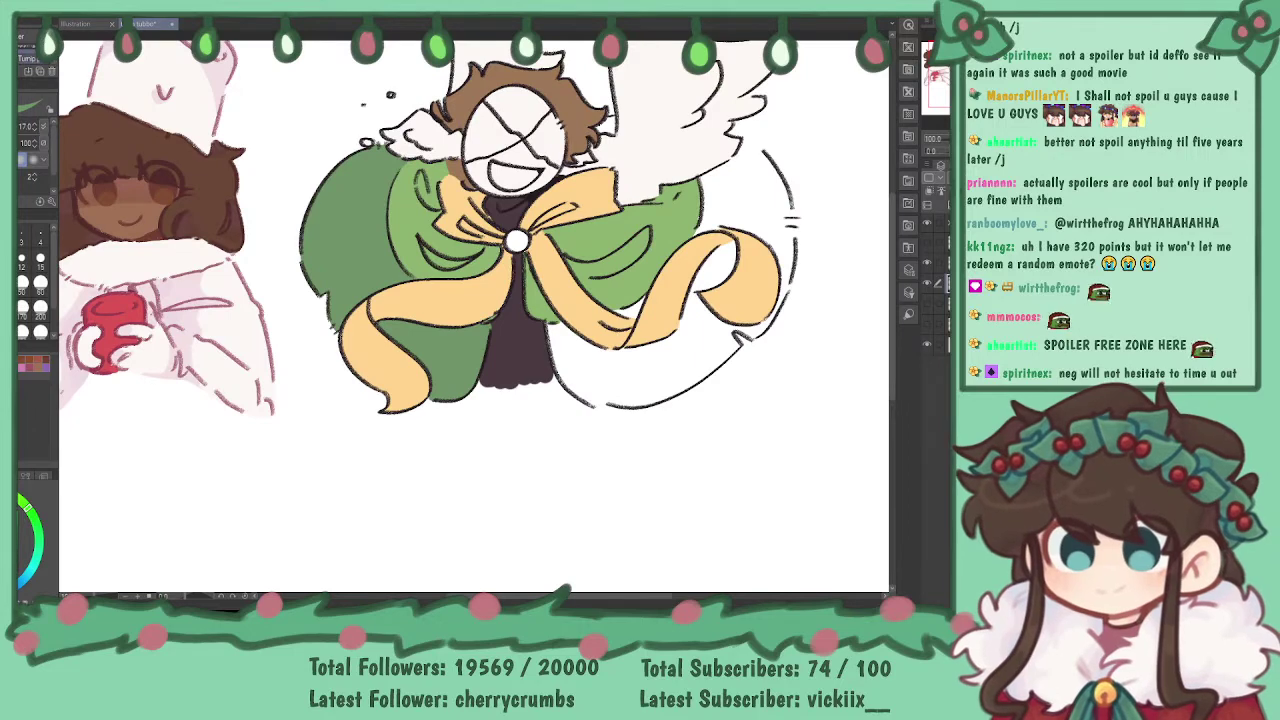
drag(520, 300, 514, 328)
key(ctrl+plus)
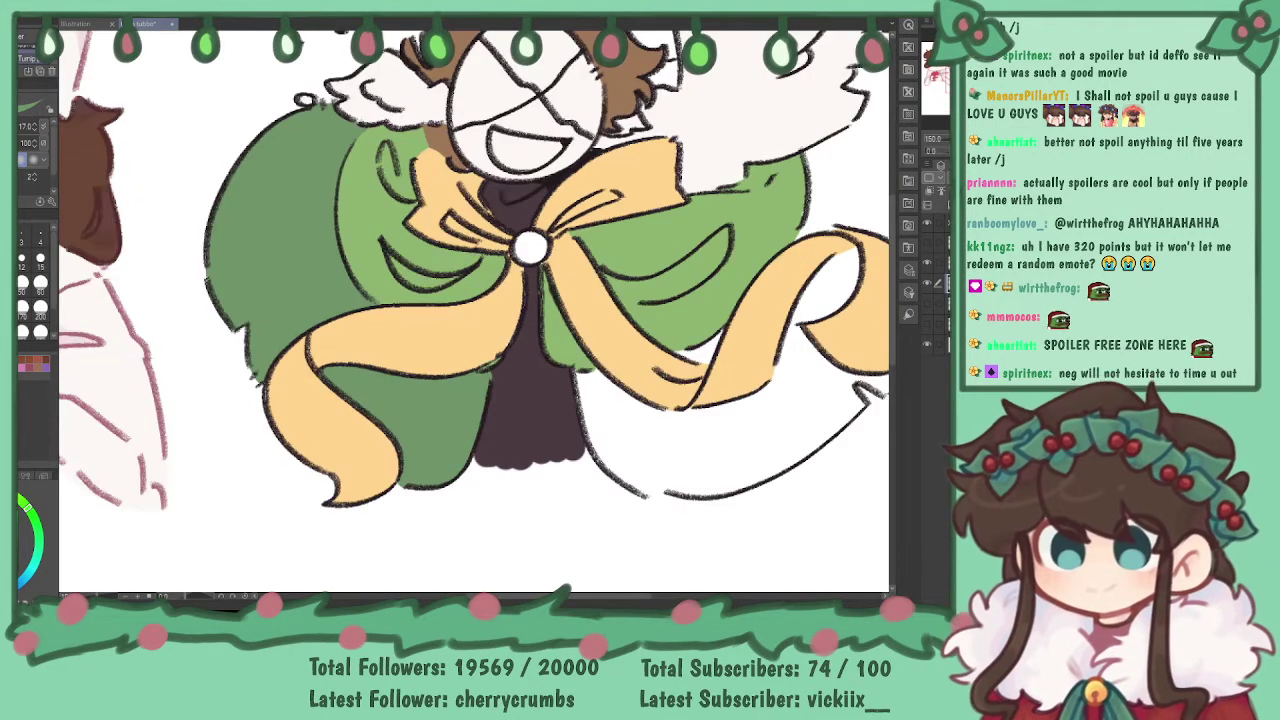
mouse_move(531, 248)
mouse_down()
mouse_move(451, 309)
mouse_move(383, 417)
mouse_move(351, 392)
mouse_up()
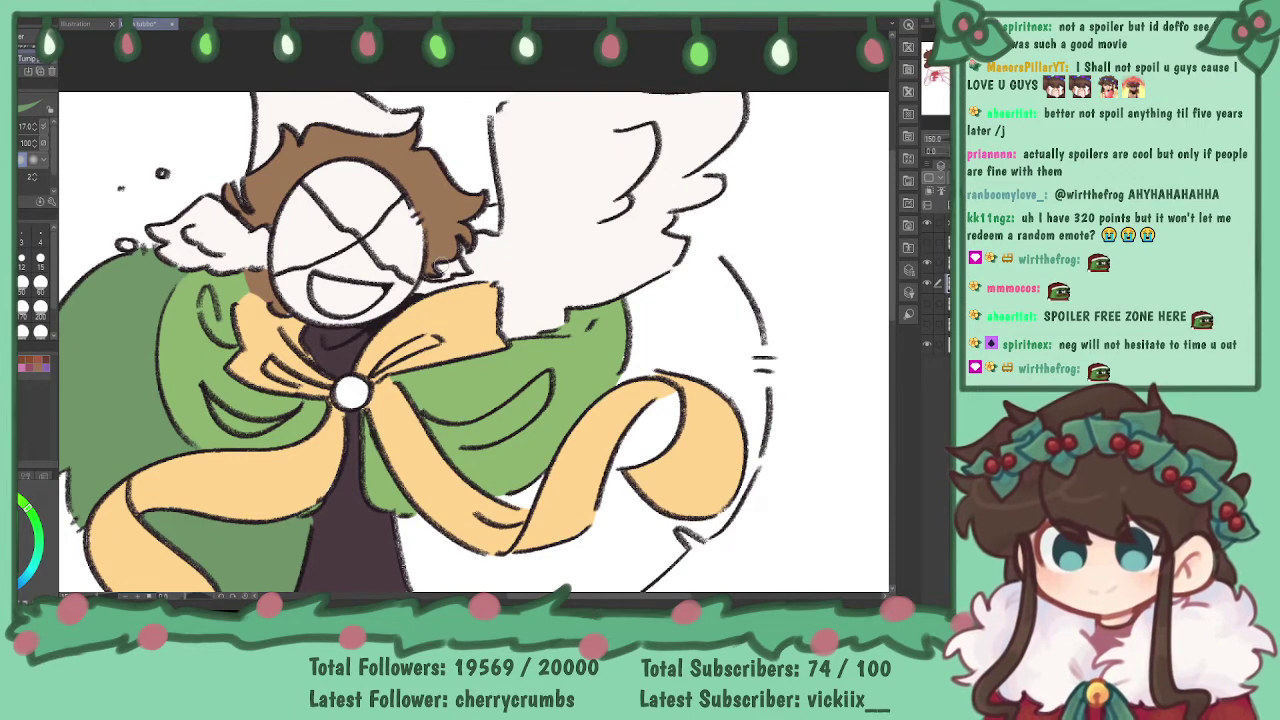
mouse_move(474, 228)
mouse_down()
mouse_move(497, 229)
mouse_move(498, 208)
mouse_up()
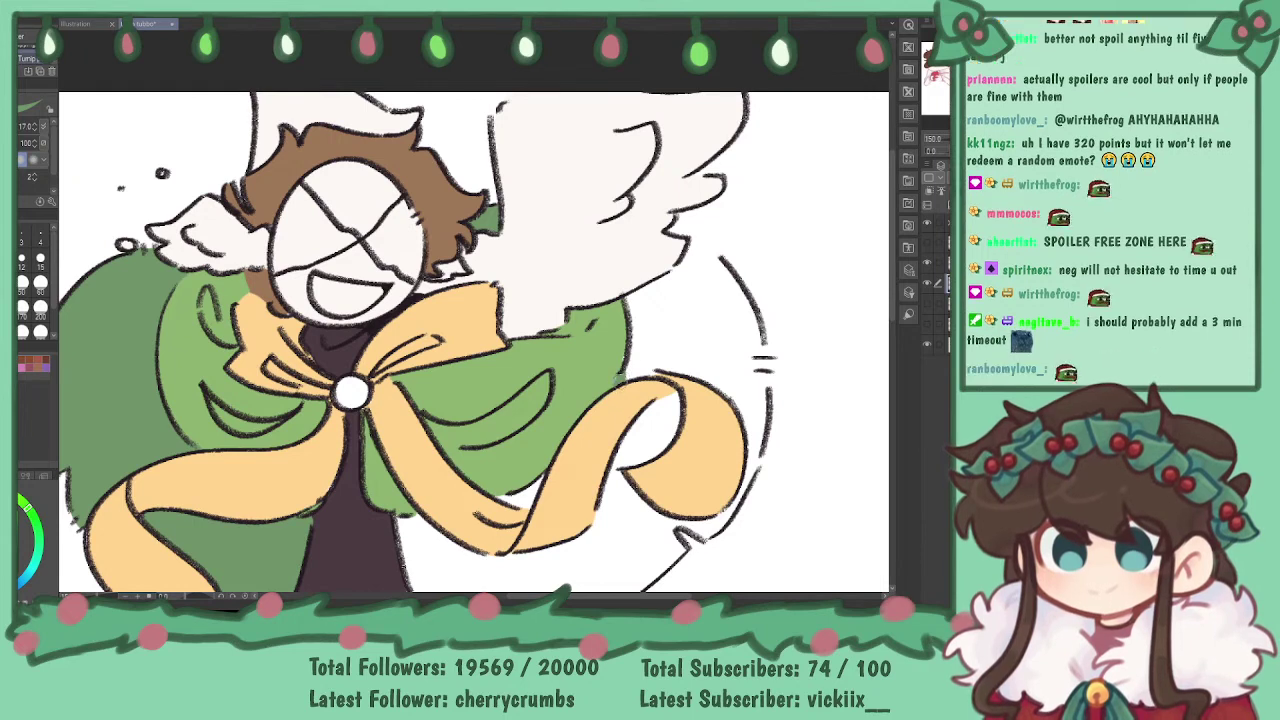
drag(634, 370, 632, 316)
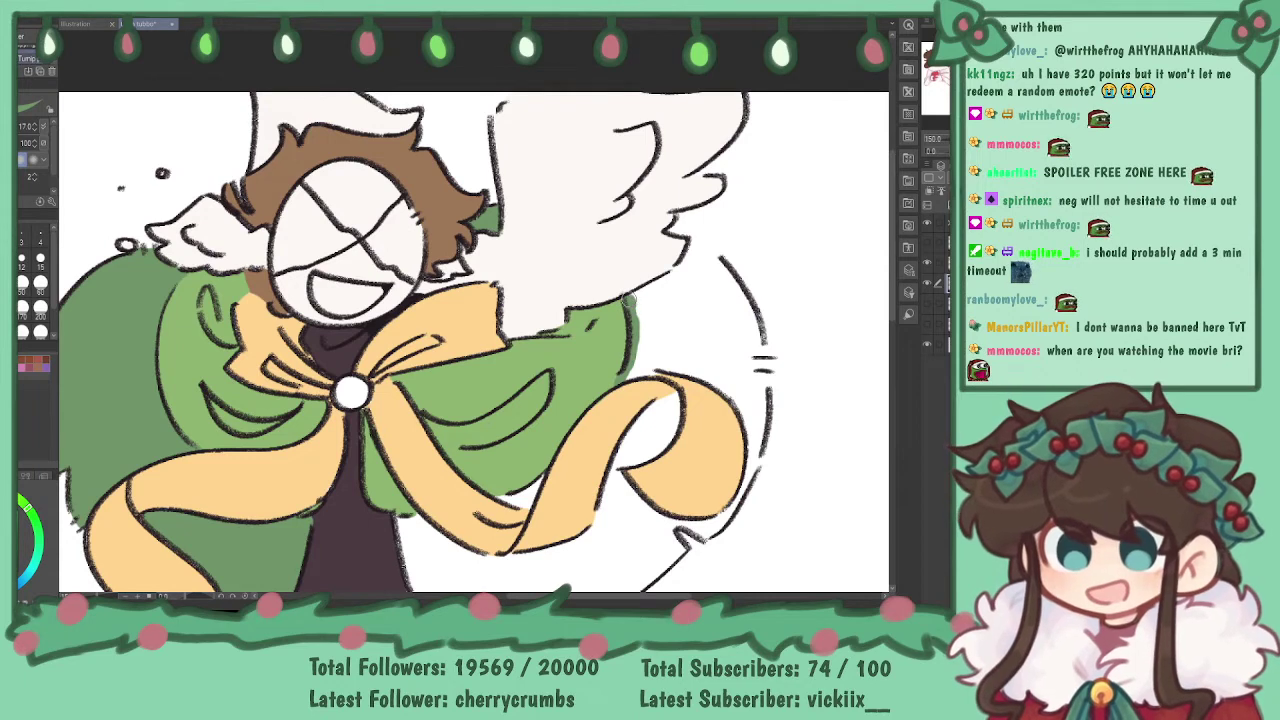
mouse_move(652, 290)
mouse_down()
mouse_move(686, 261)
mouse_move(716, 260)
mouse_move(737, 290)
mouse_up()
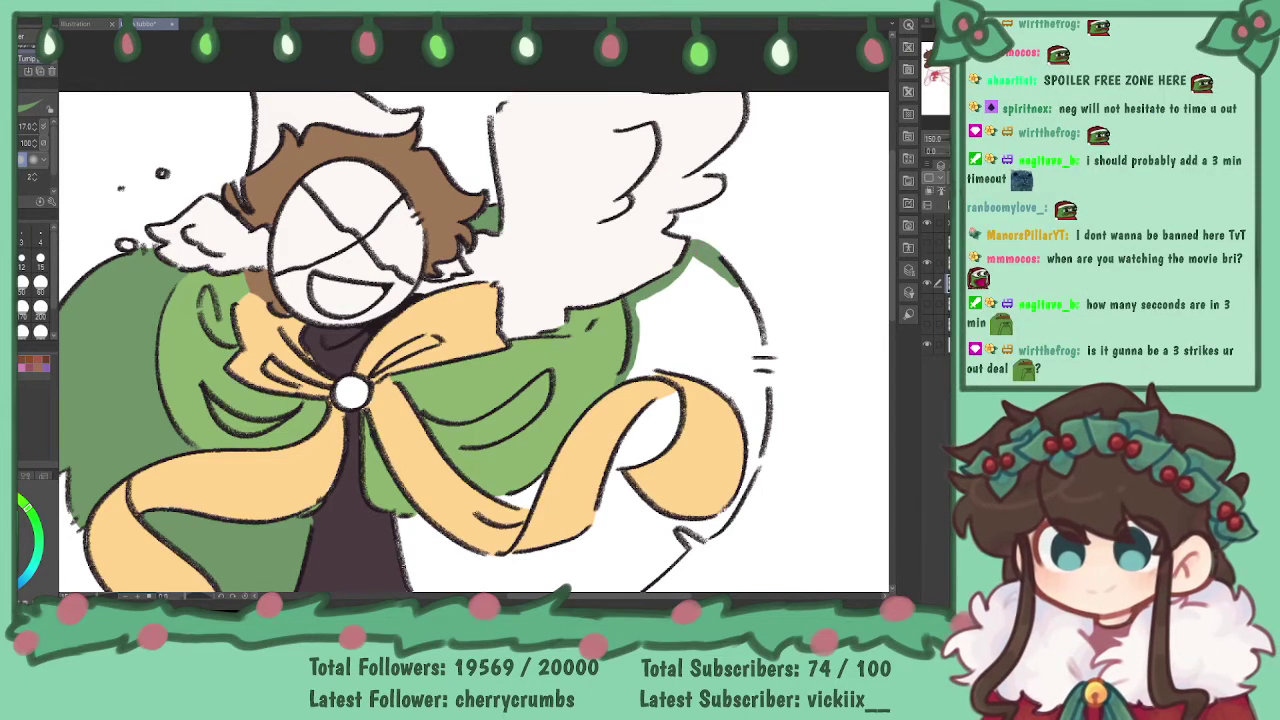
- Paint darker green along the lower edge of the ribbon and fill the opening inside its curled loop
drag(510, 501, 526, 300)
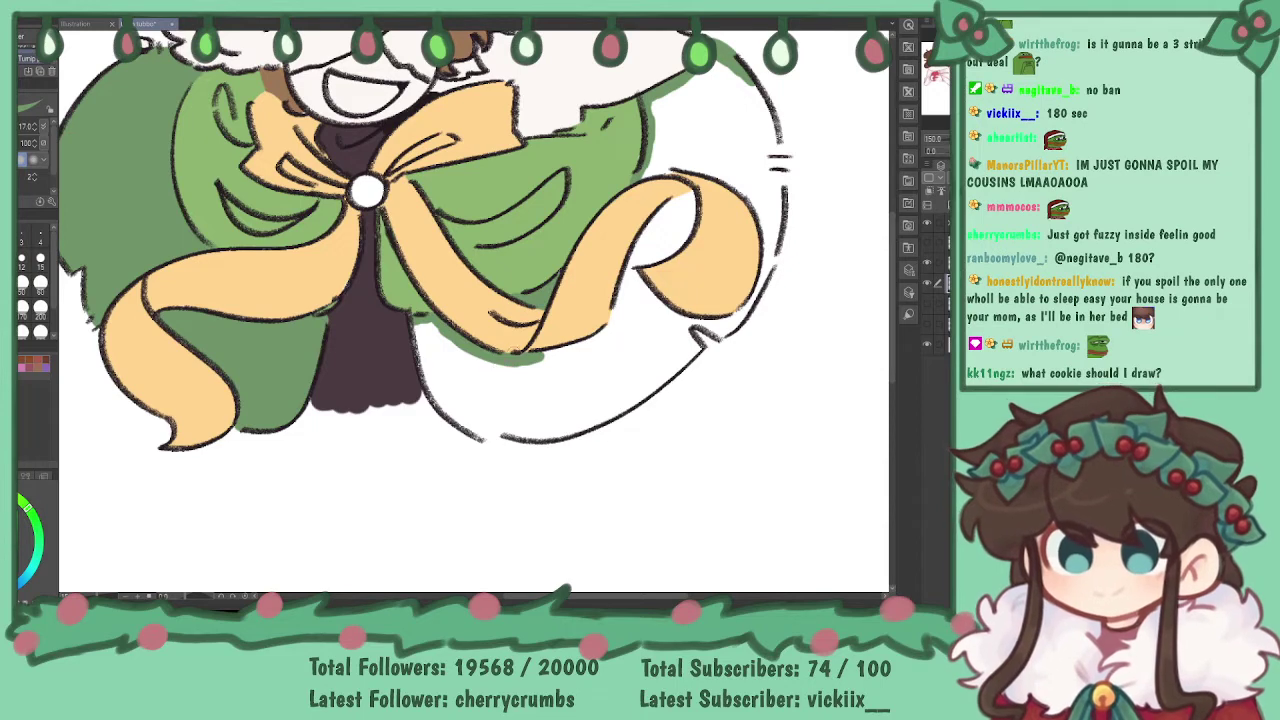
drag(560, 354, 608, 333)
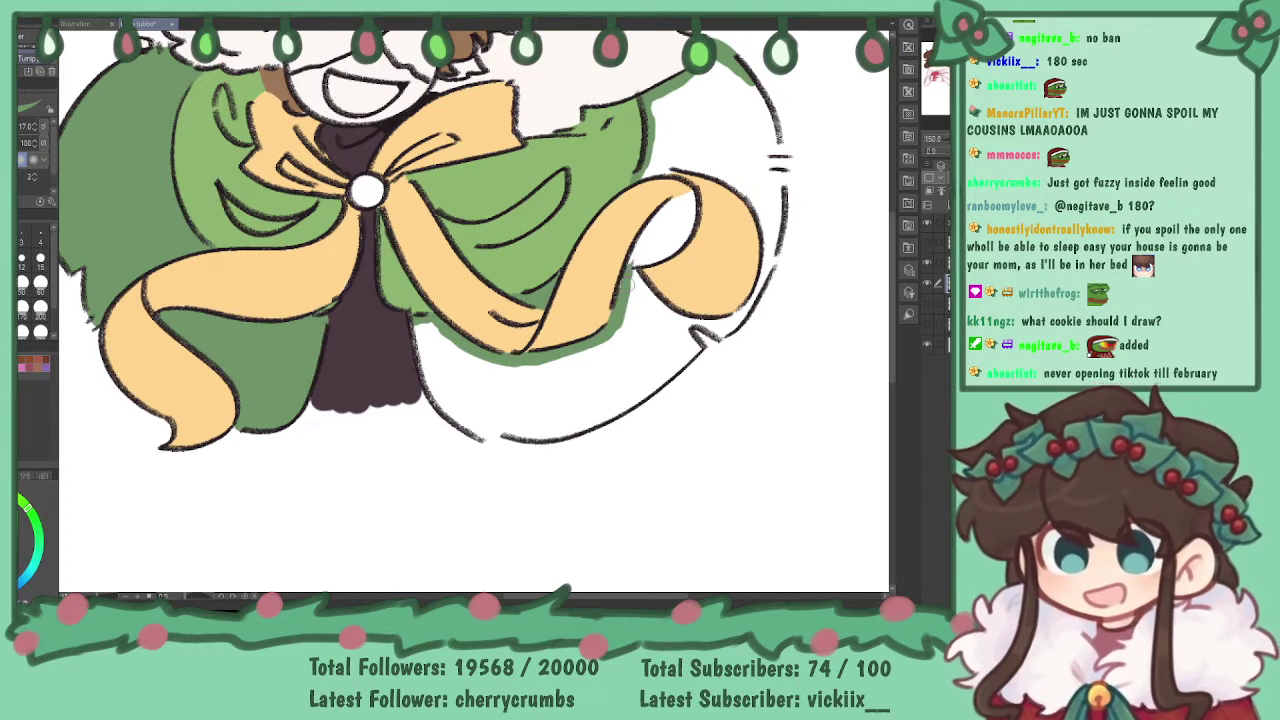
key(ctrl+plus)
drag(742, 178, 640, 191)
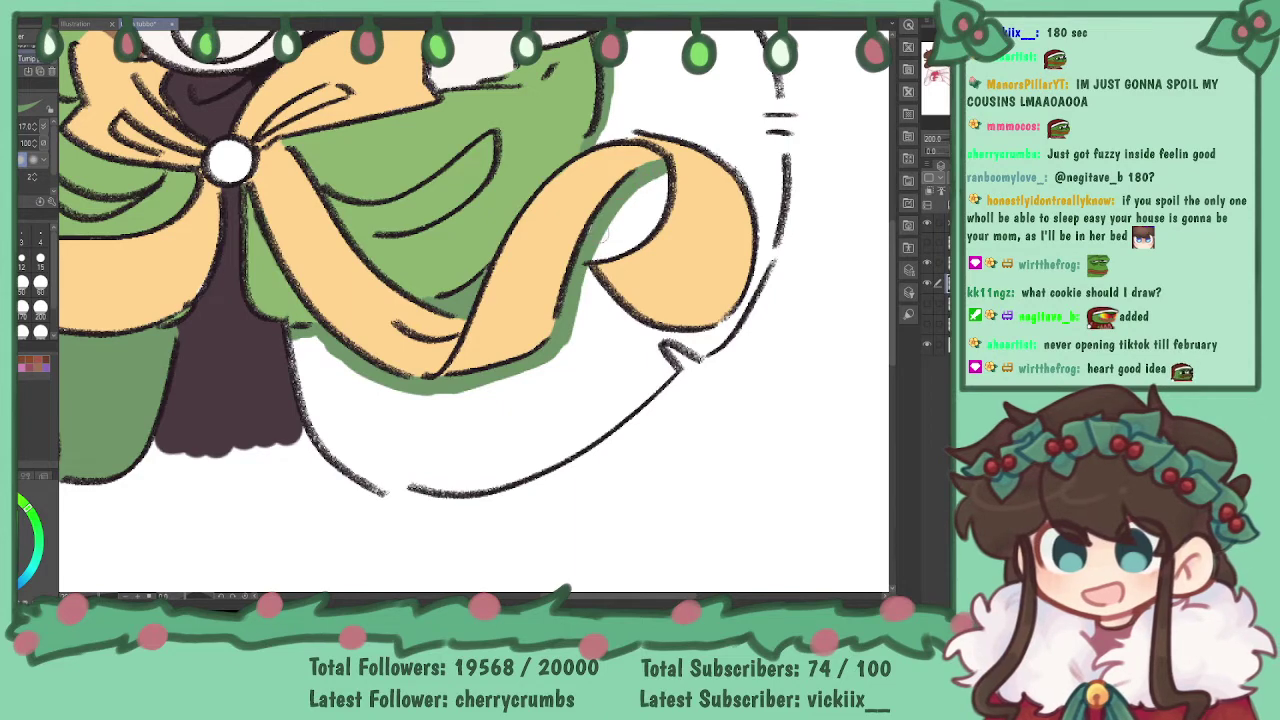
mouse_move(595, 258)
mouse_down()
mouse_move(637, 235)
mouse_move(645, 190)
mouse_up()
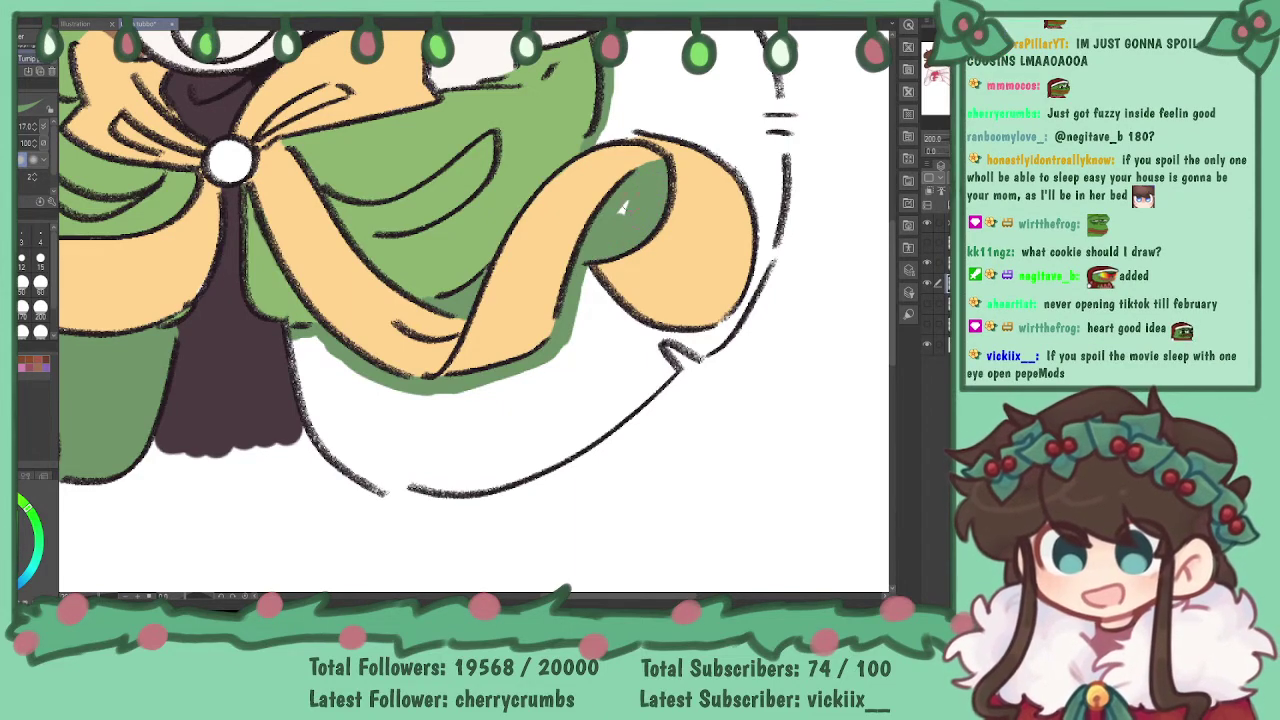
- Paint a darker green border around the lower lining section, under the ribbon curl and along the cloak's bottom outline
mouse_move(587, 272)
mouse_down()
mouse_move(596, 305)
mouse_move(653, 338)
mouse_up()
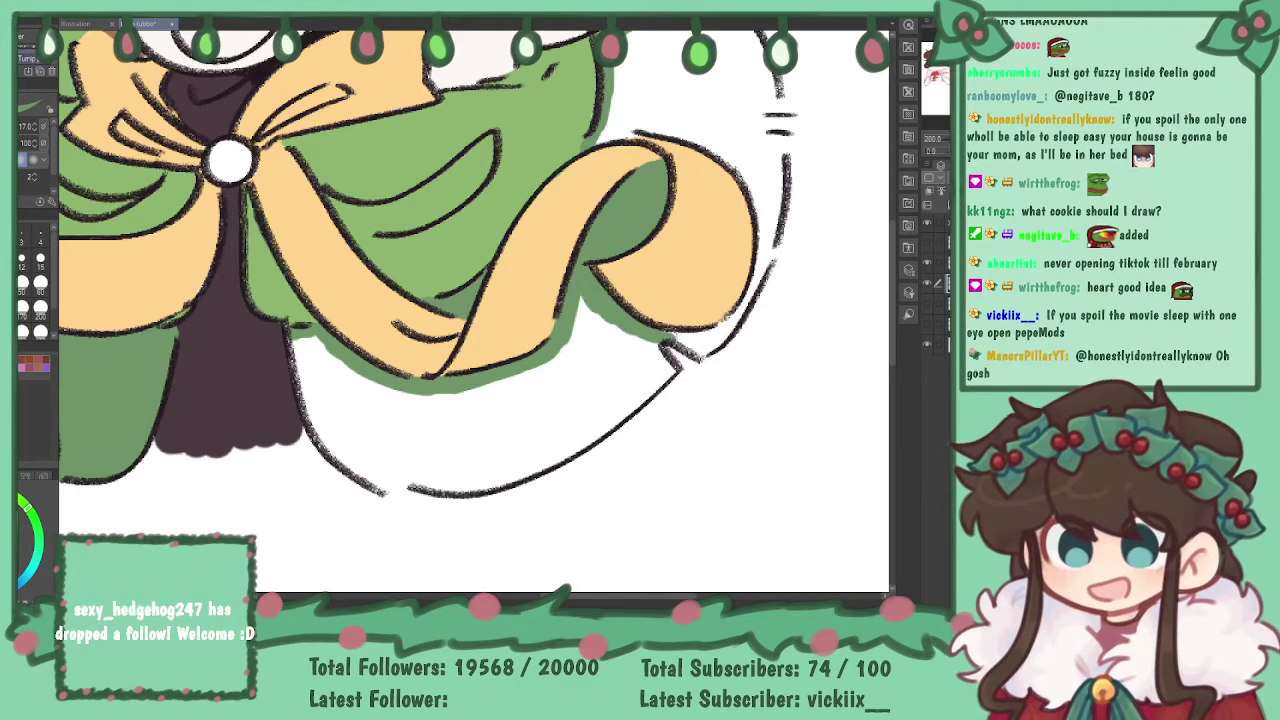
drag(703, 348, 746, 308)
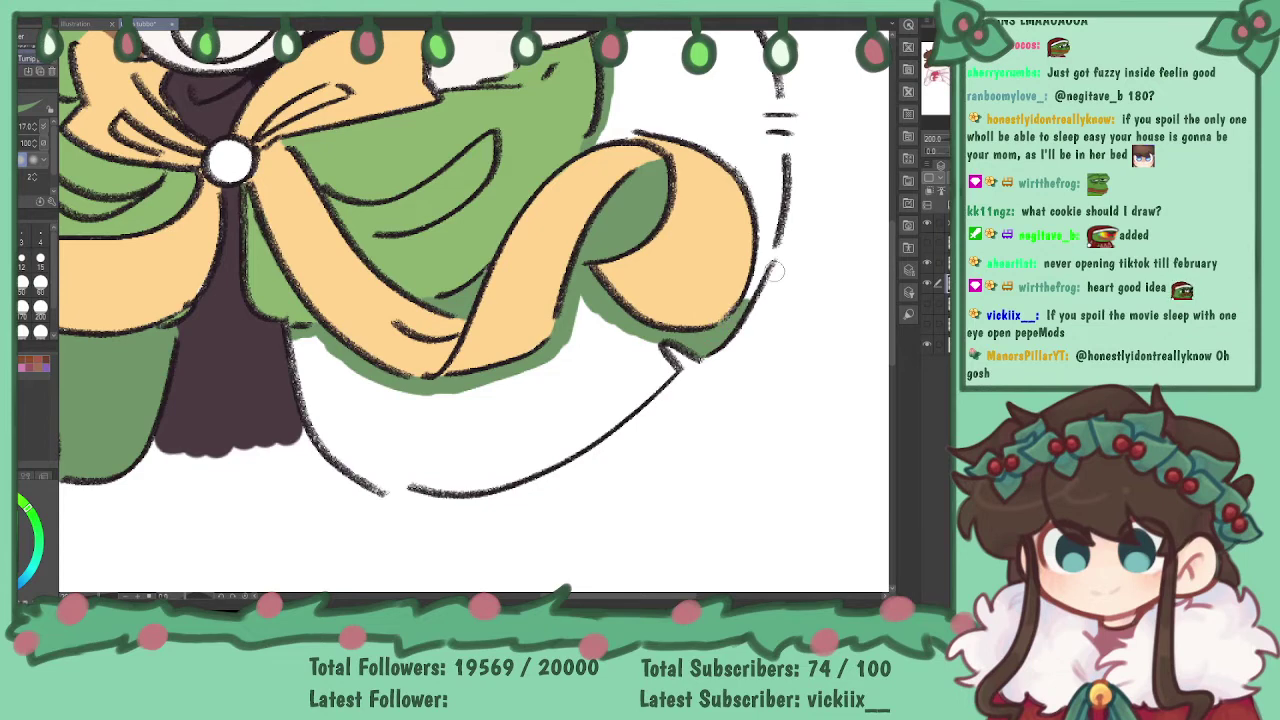
mouse_move(309, 363)
mouse_down()
mouse_move(325, 428)
mouse_move(402, 494)
mouse_move(377, 474)
mouse_move(400, 491)
mouse_move(423, 488)
mouse_move(390, 482)
mouse_move(488, 486)
mouse_move(446, 482)
mouse_move(563, 450)
mouse_move(632, 396)
mouse_up()
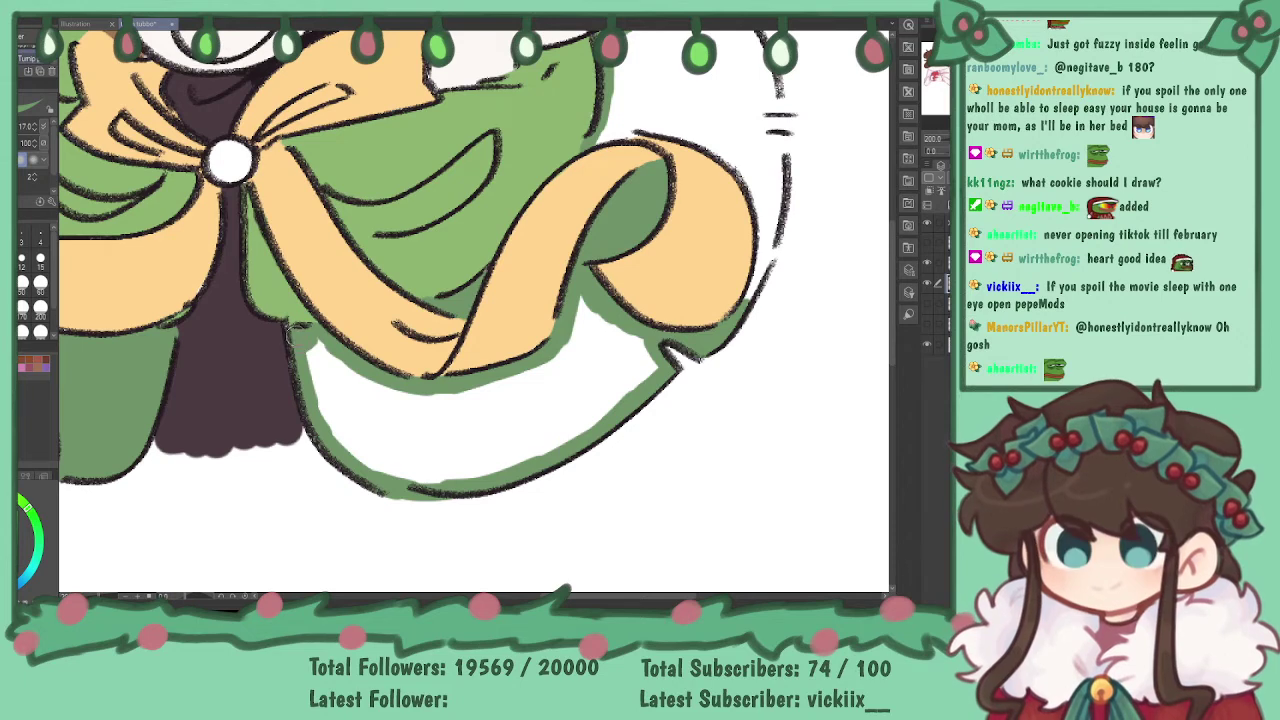
mouse_move(312, 352)
mouse_down()
mouse_move(334, 427)
mouse_move(330, 352)
mouse_move(384, 472)
mouse_move(355, 368)
mouse_move(415, 460)
mouse_move(444, 475)
mouse_move(392, 400)
mouse_move(410, 398)
mouse_move(474, 474)
mouse_move(427, 388)
mouse_move(502, 460)
mouse_move(457, 395)
mouse_move(500, 422)
mouse_move(507, 390)
mouse_move(544, 400)
mouse_move(538, 372)
mouse_move(559, 362)
mouse_move(591, 413)
mouse_move(559, 355)
mouse_move(582, 320)
mouse_move(615, 310)
mouse_up()
mouse_move(595, 390)
mouse_down()
mouse_move(625, 320)
mouse_move(645, 372)
mouse_up()
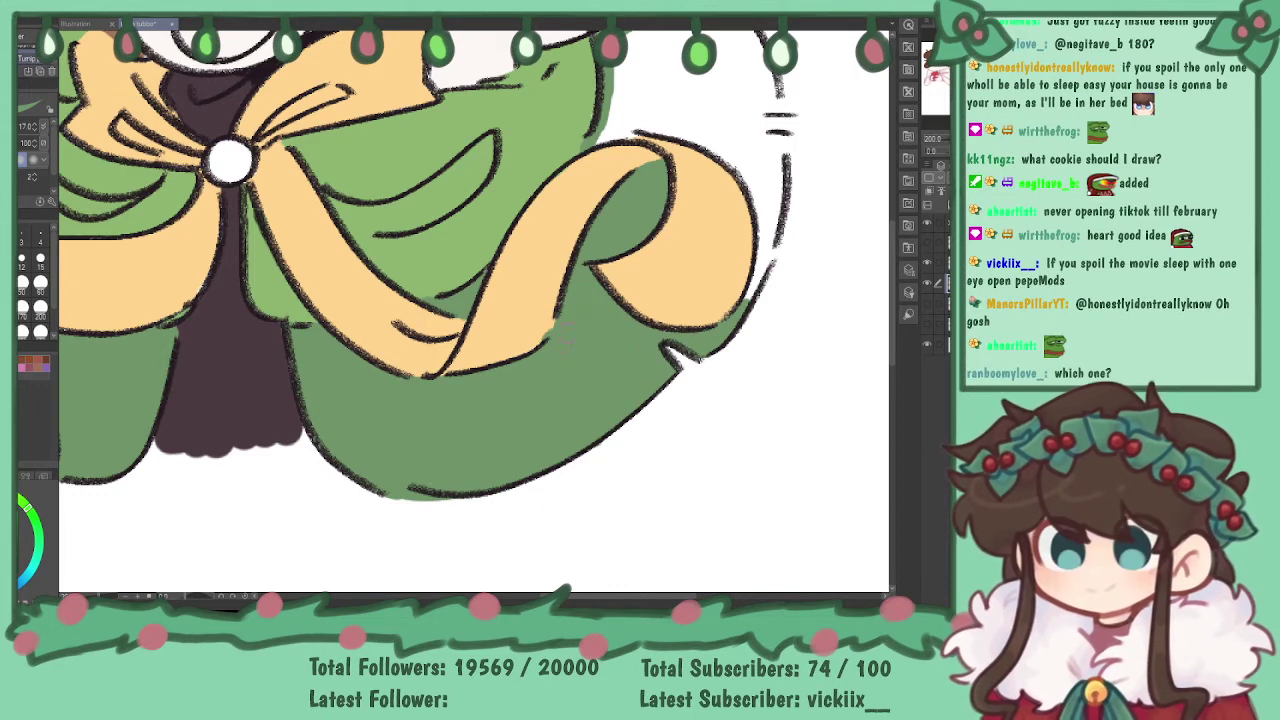
key(ctrl+z)
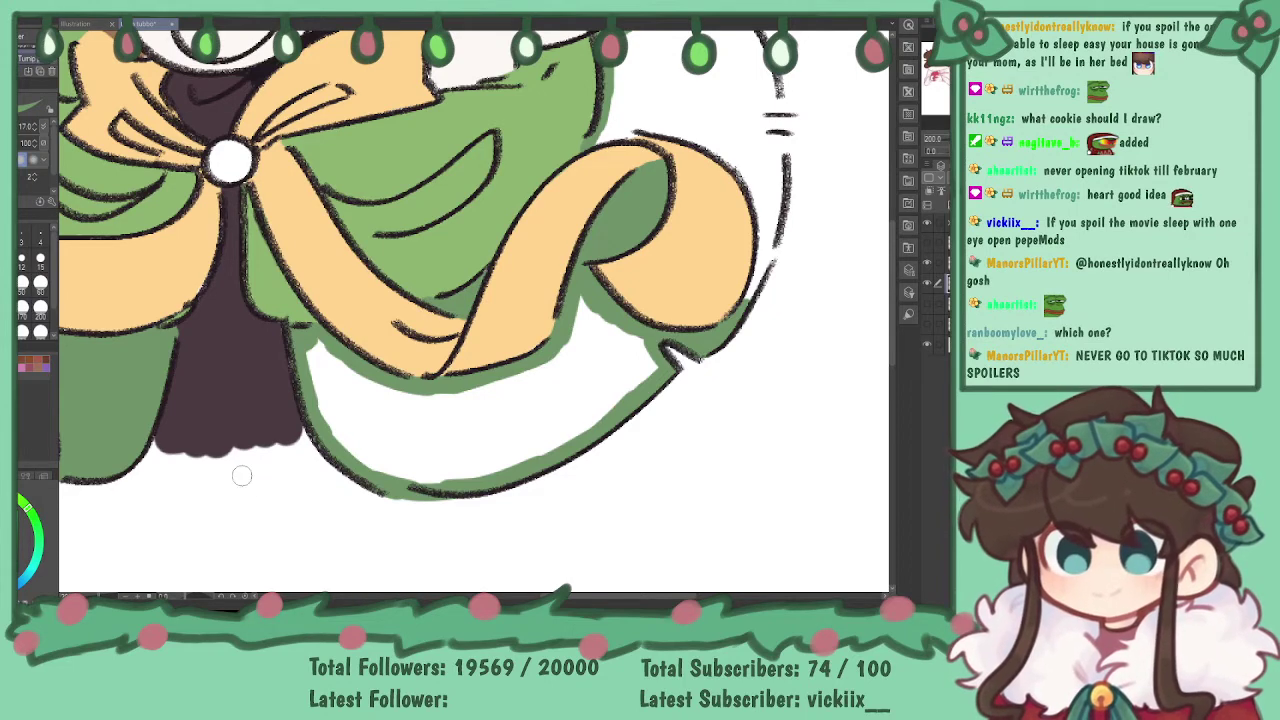
mouse_move(340, 390)
mouse_down()
mouse_move(318, 350)
mouse_move(360, 440)
mouse_move(425, 468)
mouse_move(560, 440)
mouse_move(645, 395)
mouse_move(630, 370)
mouse_up()
key(ctrl+z)
mouse_move(318, 352)
mouse_down()
mouse_move(343, 417)
mouse_move(388, 460)
mouse_move(430, 472)
mouse_move(628, 395)
mouse_up()
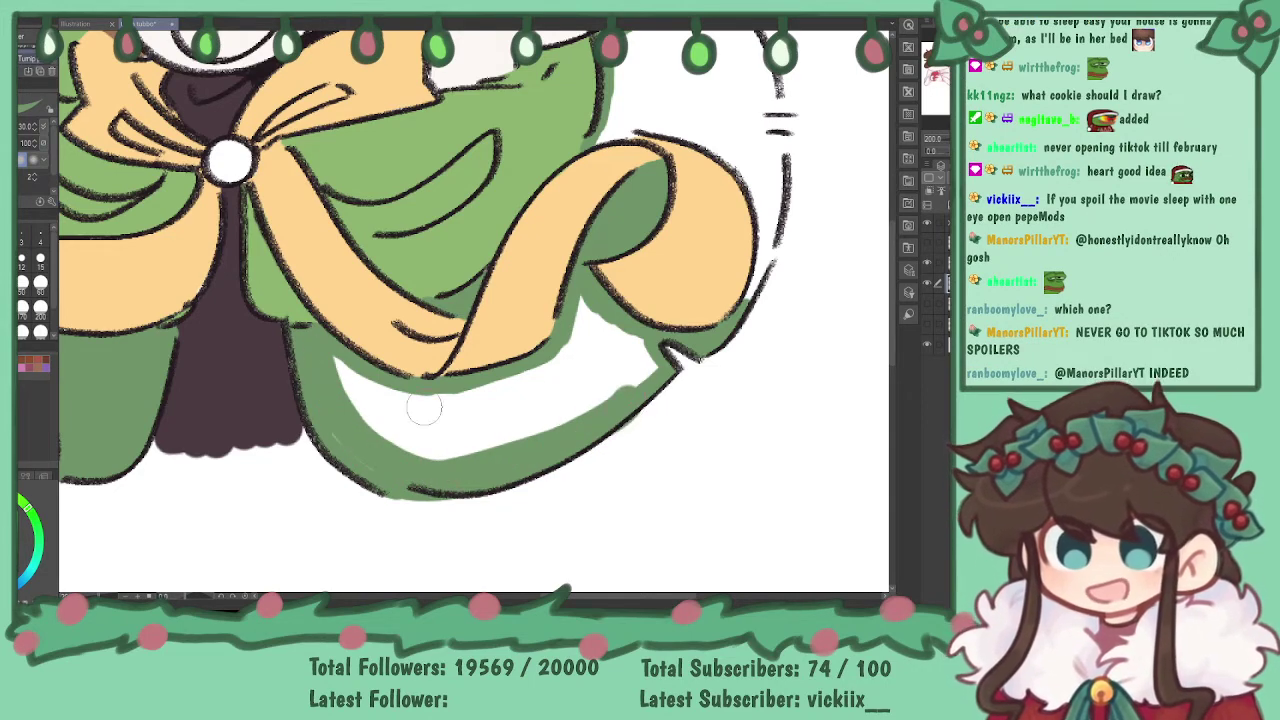
key(ctrl+z)
- Fill the remaining white interior of the lower lining section beneath the ribbon with darker green
mouse_move(312, 345)
mouse_down()
mouse_move(340, 419)
mouse_move(405, 466)
mouse_move(522, 444)
mouse_move(632, 370)
mouse_up()
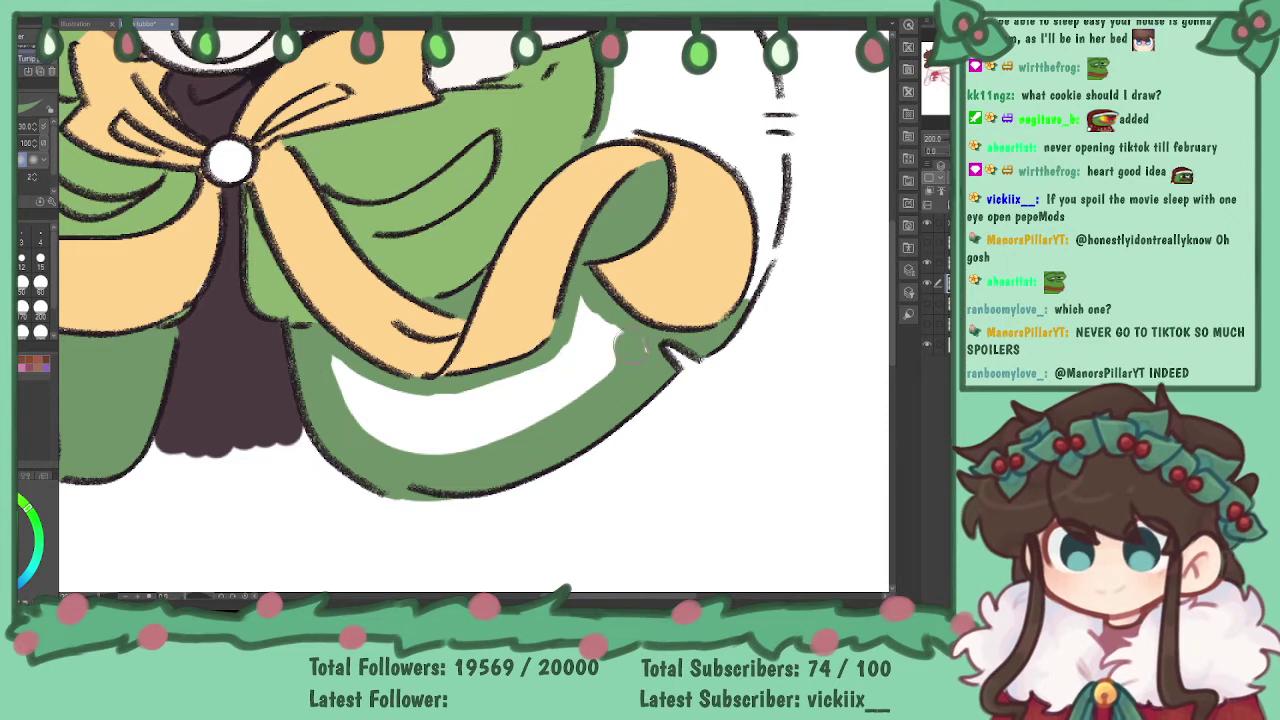
drag(625, 348, 588, 308)
drag(519, 407, 596, 354)
mouse_move(505, 388)
mouse_down()
mouse_move(419, 403)
mouse_move(327, 362)
mouse_move(445, 432)
mouse_move(479, 425)
mouse_move(443, 425)
mouse_up()
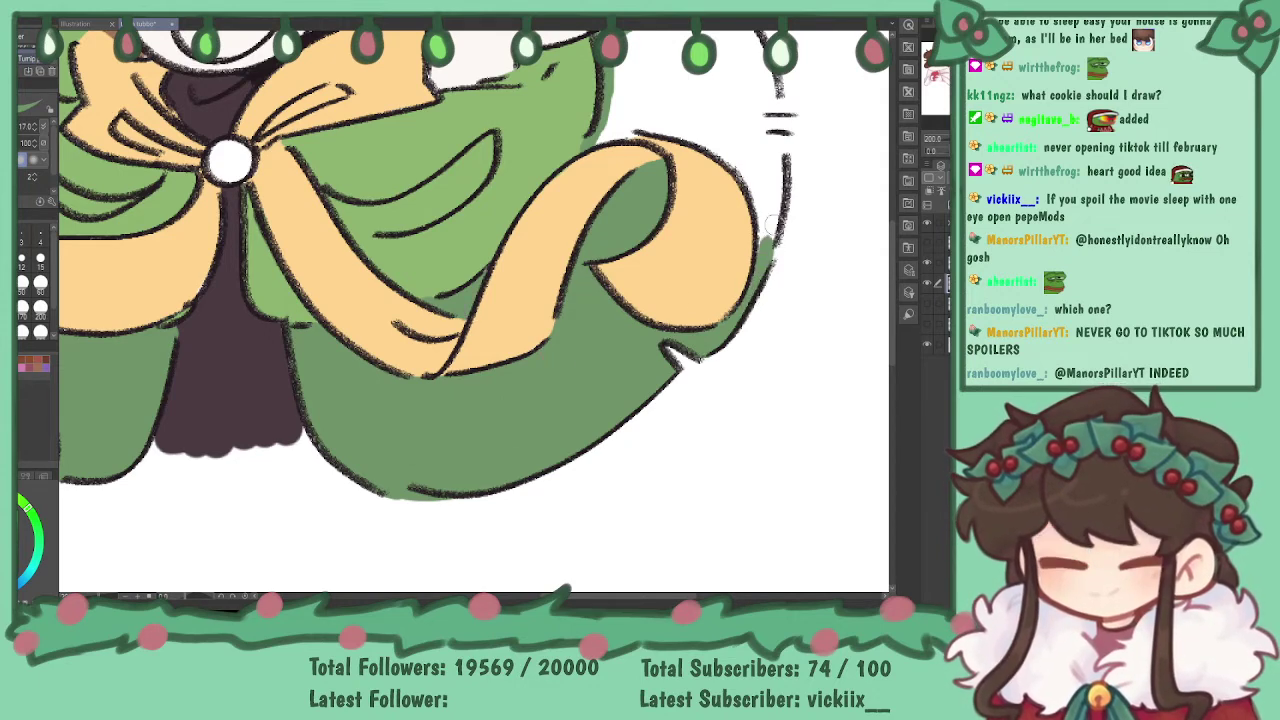
- Paint darker green along the ribbon curl's upper edge and inside the cloak's outer outline up to the large wing
drag(597, 90, 557, 249)
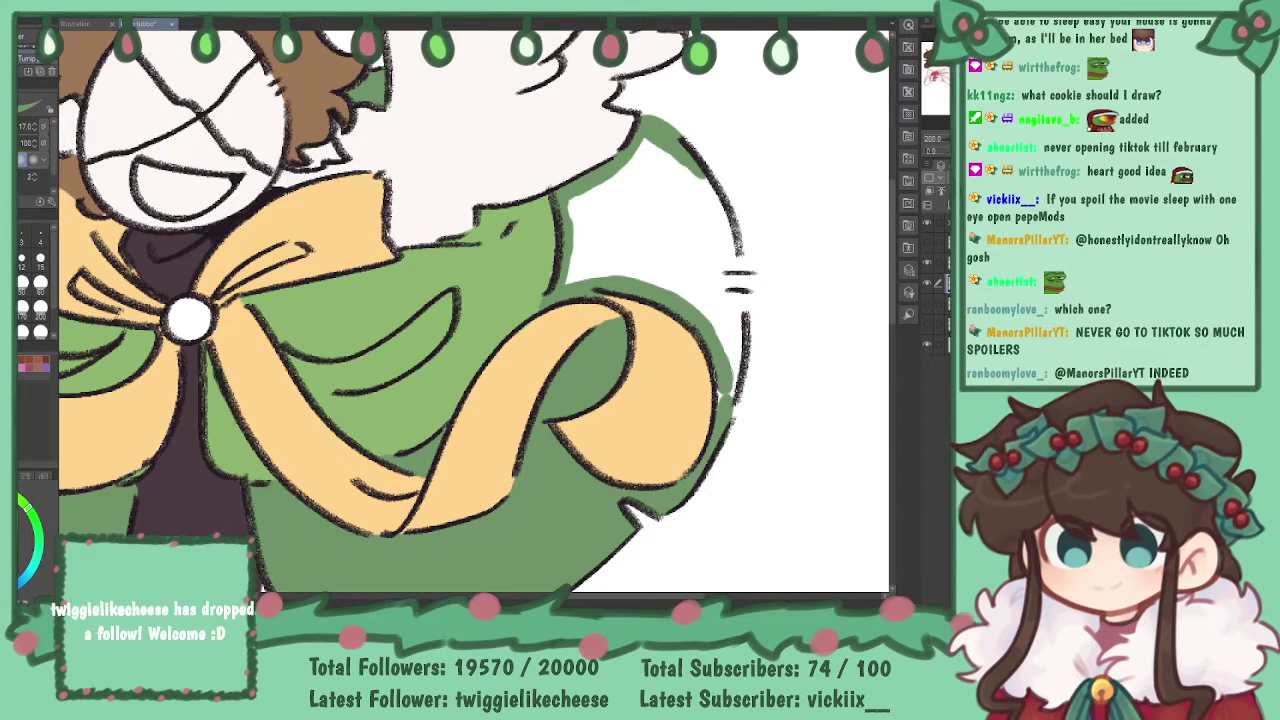
drag(731, 396, 729, 222)
key(ctrl+z)
mouse_move(738, 298)
mouse_down()
mouse_move(732, 234)
mouse_move(703, 183)
mouse_up()
click(21, 287)
drag(577, 272, 604, 255)
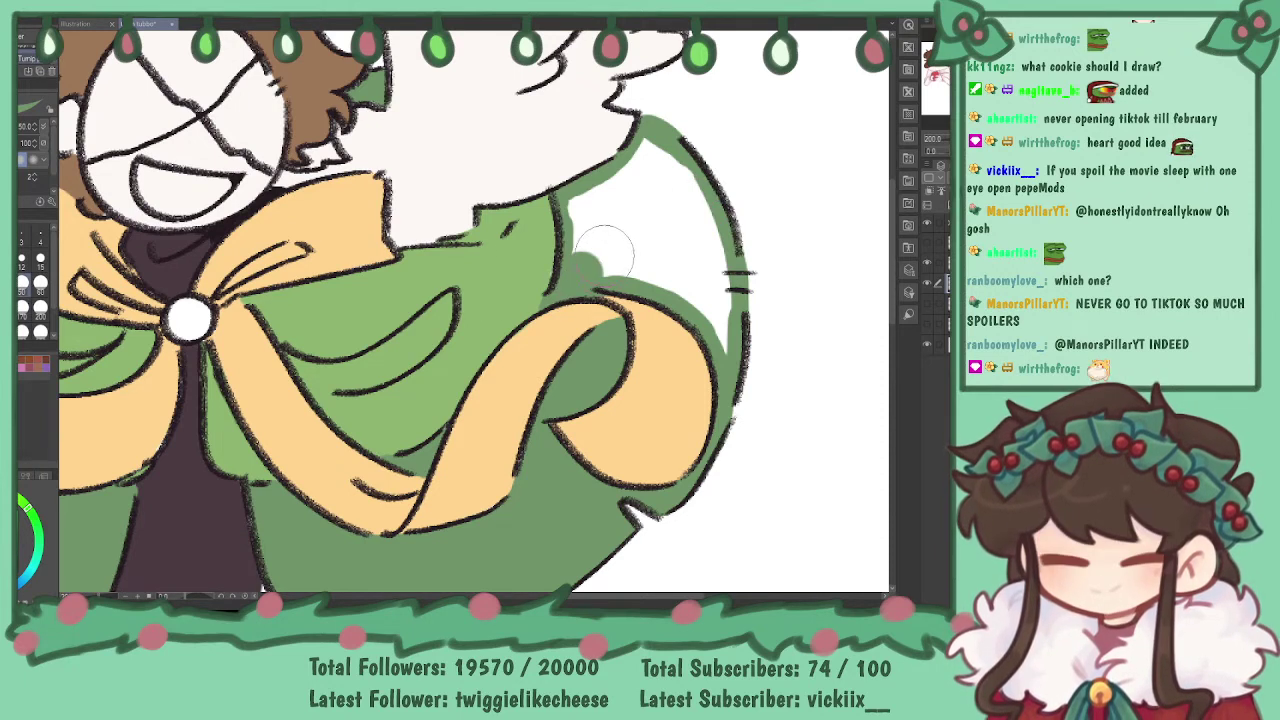
key(ctrl+z)
- Fill the white lining area between the light green panel, large wing and ribbon curl with darker green, starting with brush size 25
click(3, 287)
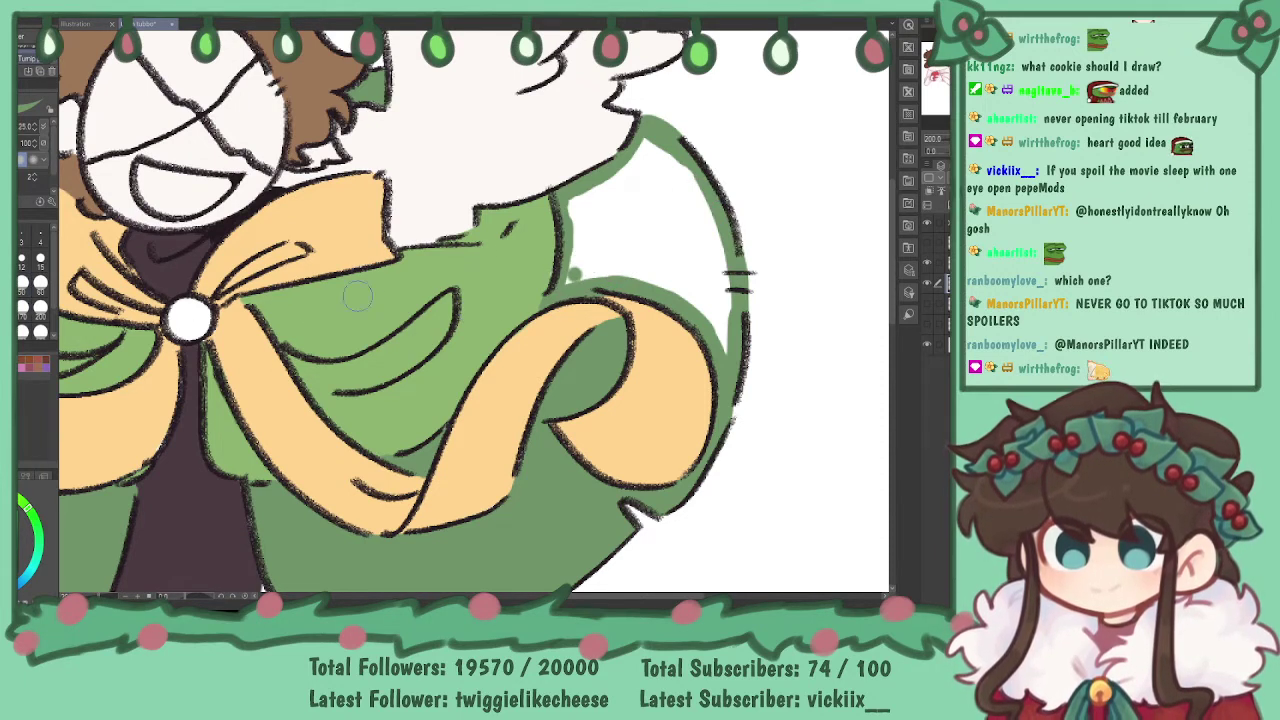
mouse_move(575, 270)
mouse_down()
mouse_move(679, 290)
mouse_move(724, 344)
mouse_up()
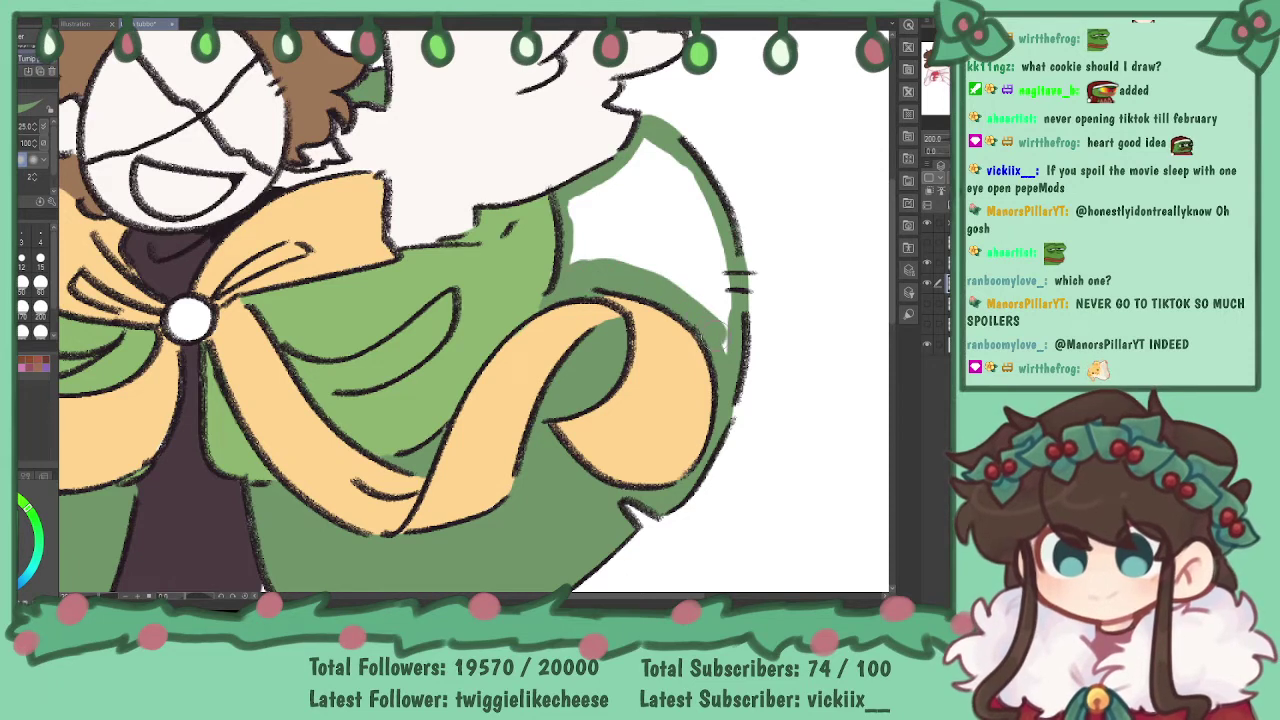
mouse_move(572, 245)
mouse_down()
mouse_move(584, 206)
mouse_move(584, 238)
mouse_move(605, 218)
mouse_move(647, 155)
mouse_move(632, 205)
mouse_move(672, 205)
mouse_move(672, 268)
mouse_move(716, 318)
mouse_move(680, 172)
mouse_up()
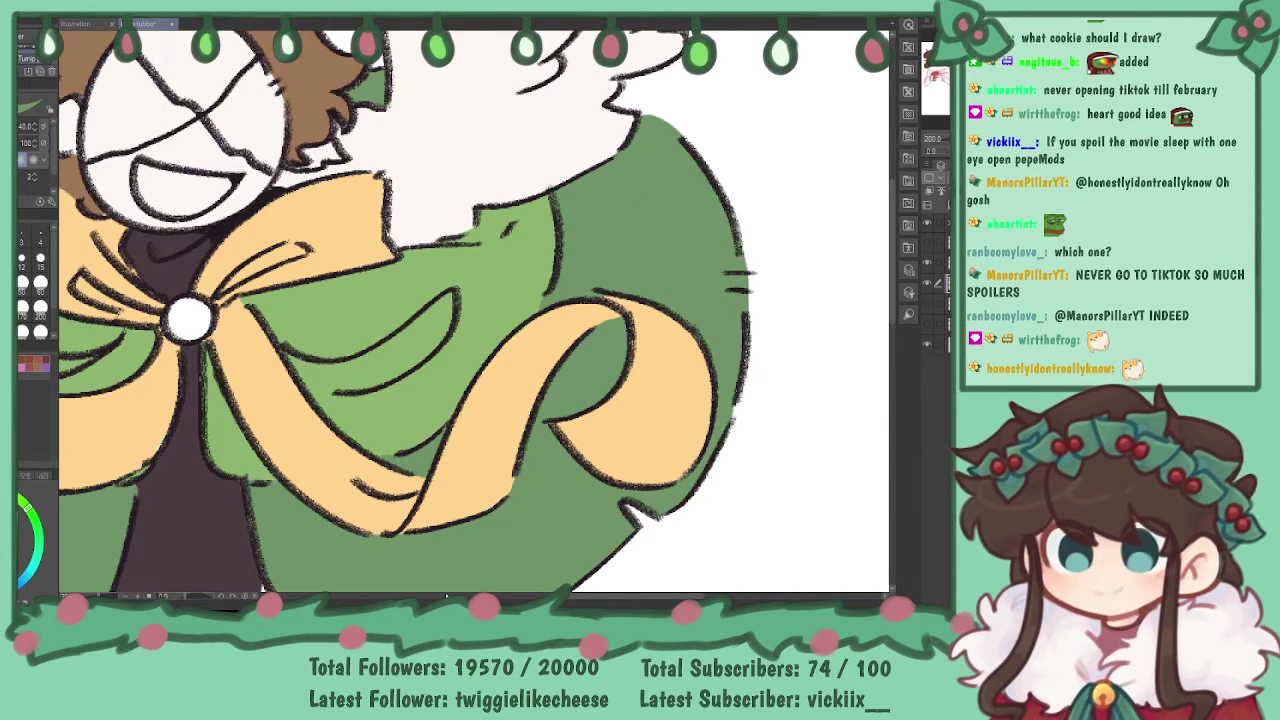
- Fill the round brooch at the centre of the bow with dark teal using brush size 25
mouse_move(577, 104)
mouse_down()
mouse_move(931, 175)
mouse_move(862, 113)
mouse_up()
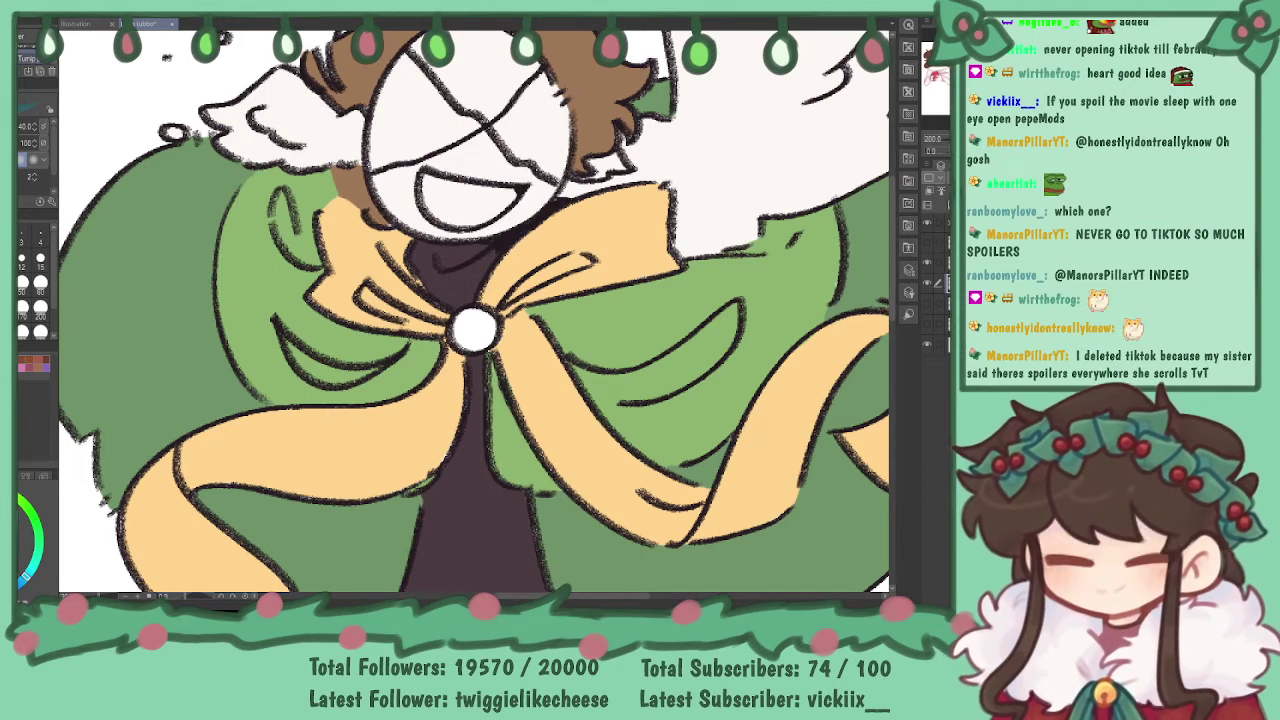
click(19, 285)
mouse_move(463, 322)
mouse_down()
mouse_move(478, 335)
mouse_move(492, 320)
mouse_up()
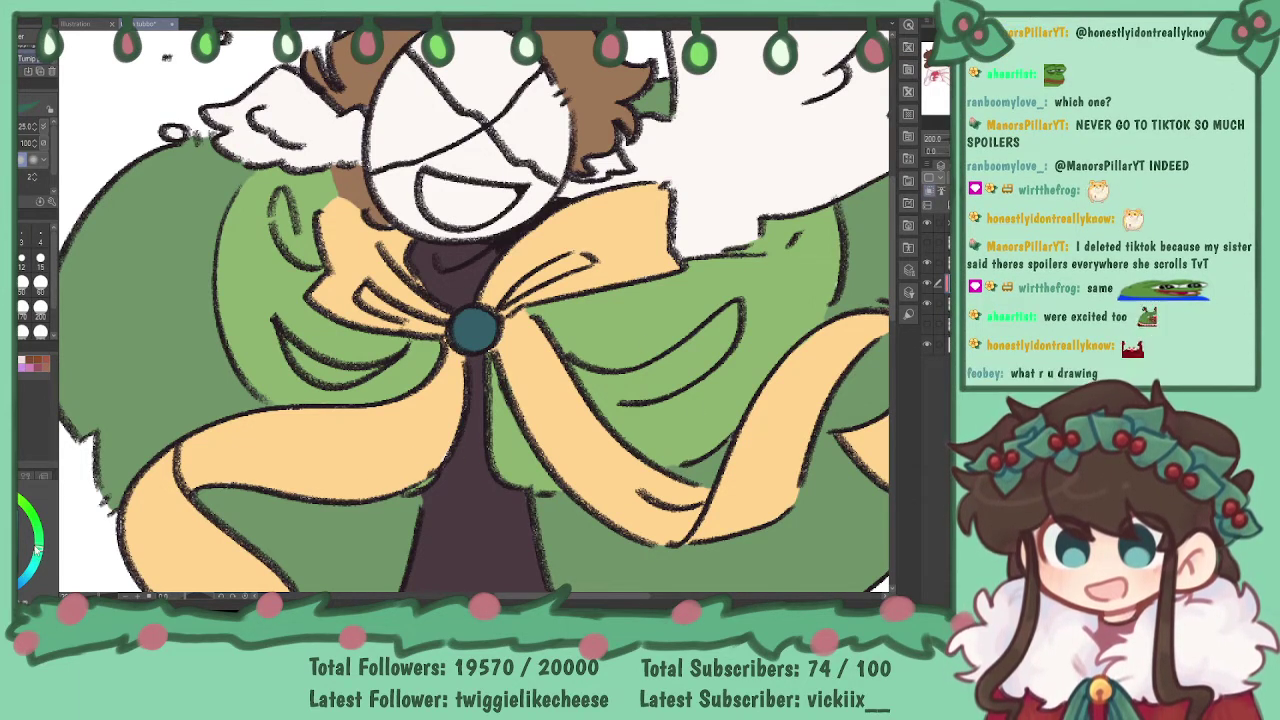
- Paint the brooch as an eye with a dark green disc, a lighter green centre and a dark blue vertical slit
key(p)
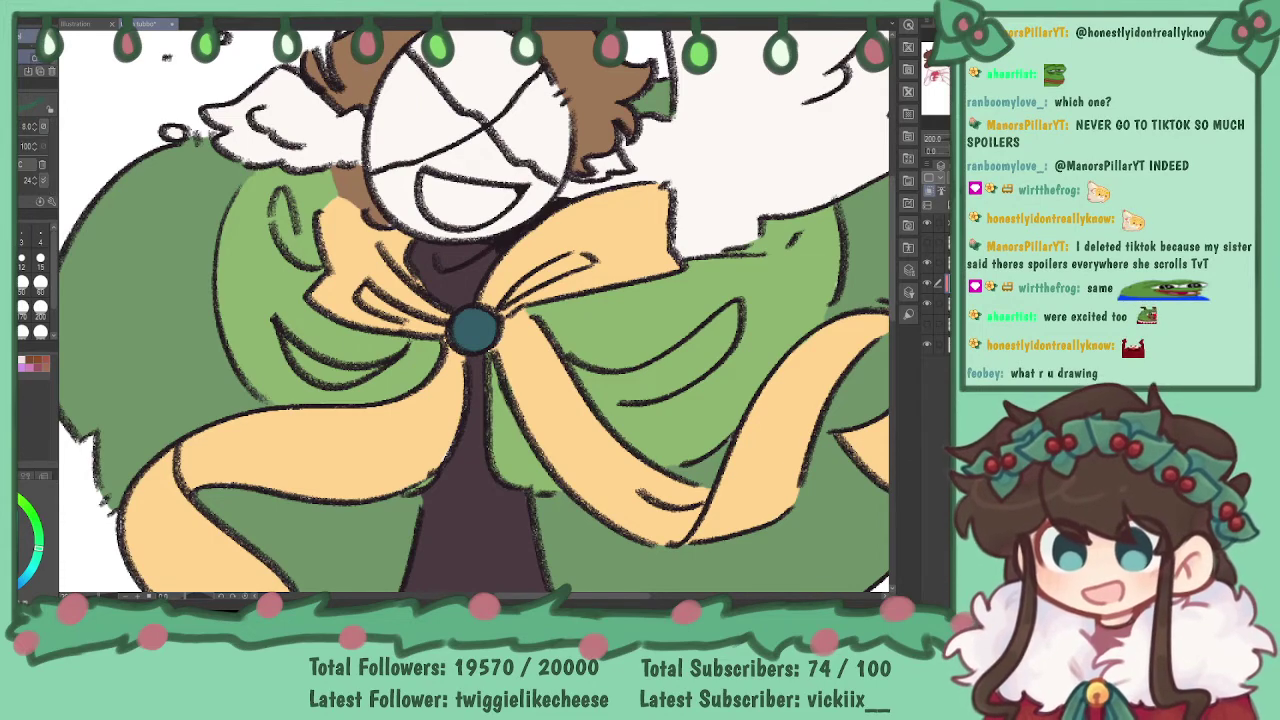
key(ctrl+plus)
key(ctrl+plus)
mouse_move(464, 398)
mouse_down()
mouse_move(452, 365)
mouse_move(486, 344)
mouse_move(516, 407)
mouse_move(468, 427)
mouse_move(454, 330)
mouse_move(534, 374)
mouse_move(460, 432)
mouse_move(439, 357)
mouse_move(517, 394)
mouse_move(469, 433)
mouse_move(455, 364)
mouse_move(441, 358)
mouse_move(464, 326)
mouse_move(500, 409)
mouse_up()
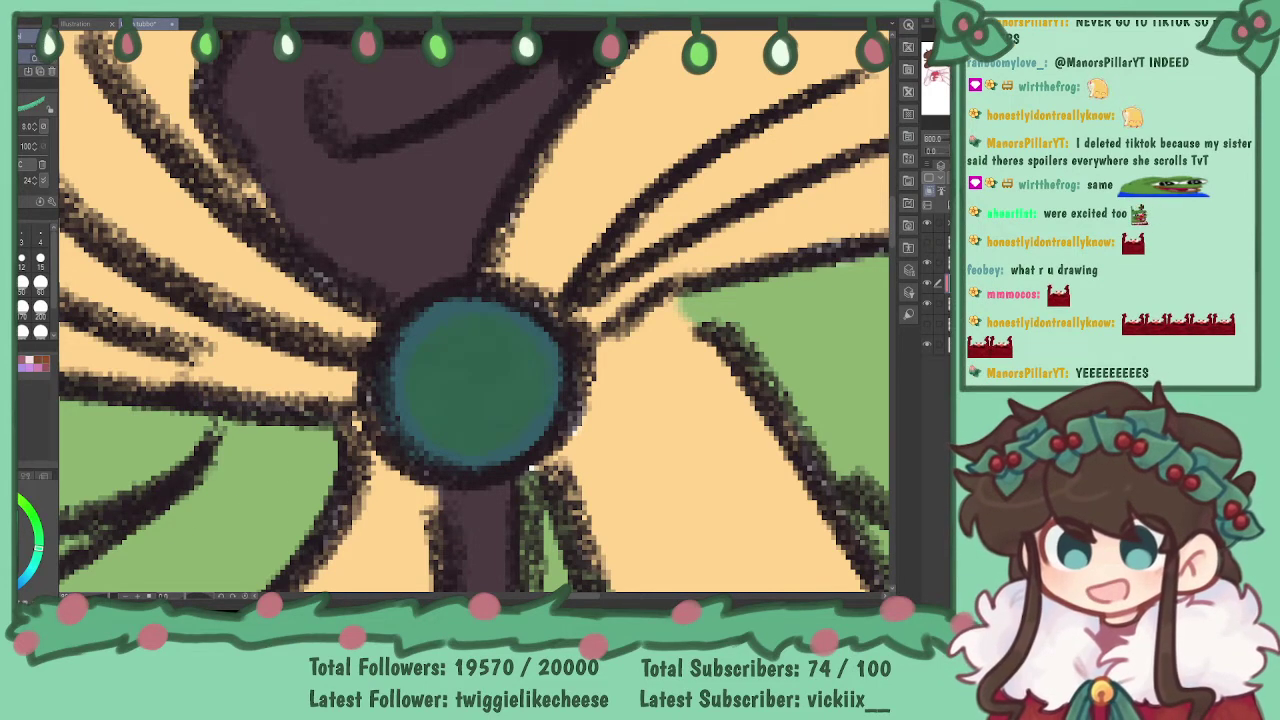
mouse_move(455, 375)
mouse_down()
mouse_move(489, 372)
mouse_move(503, 407)
mouse_move(449, 425)
mouse_move(437, 373)
mouse_move(478, 354)
mouse_move(501, 399)
mouse_move(493, 419)
mouse_move(438, 391)
mouse_move(467, 351)
mouse_move(517, 397)
mouse_move(469, 430)
mouse_move(448, 349)
mouse_move(501, 428)
mouse_move(470, 450)
mouse_up()
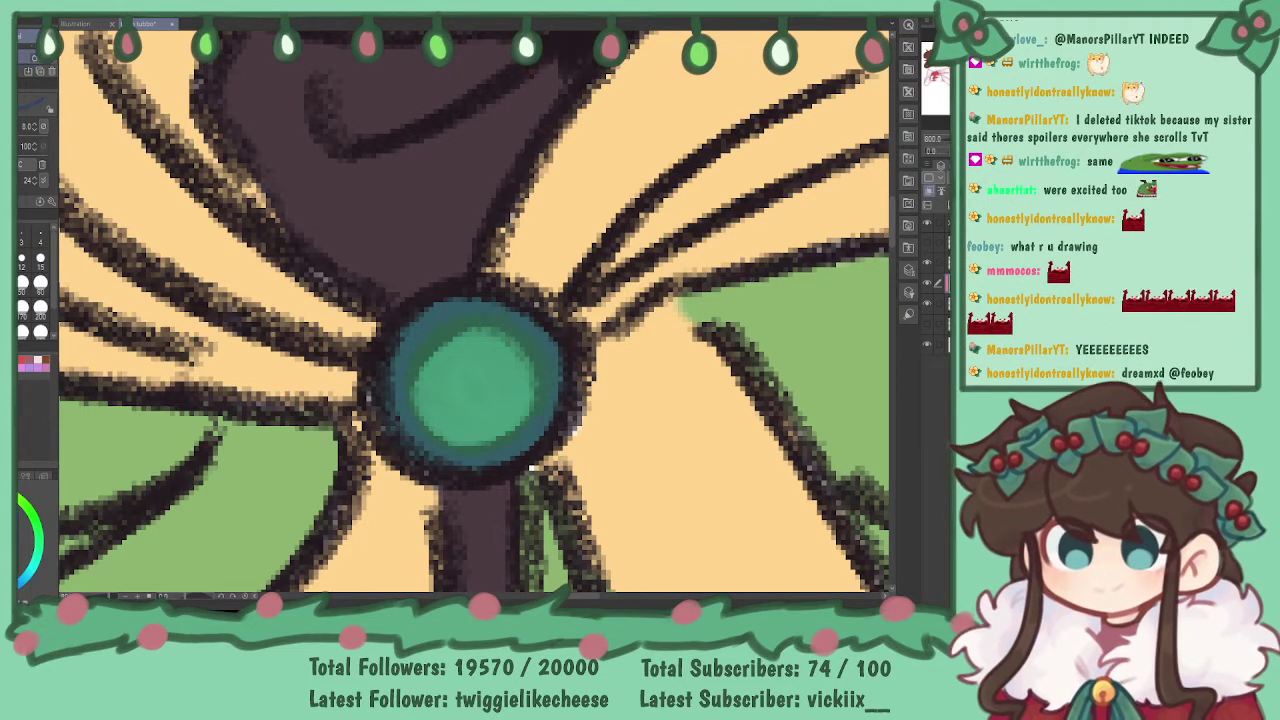
mouse_move(455, 370)
mouse_down()
mouse_move(472, 410)
mouse_move(474, 360)
mouse_move(472, 425)
mouse_up()
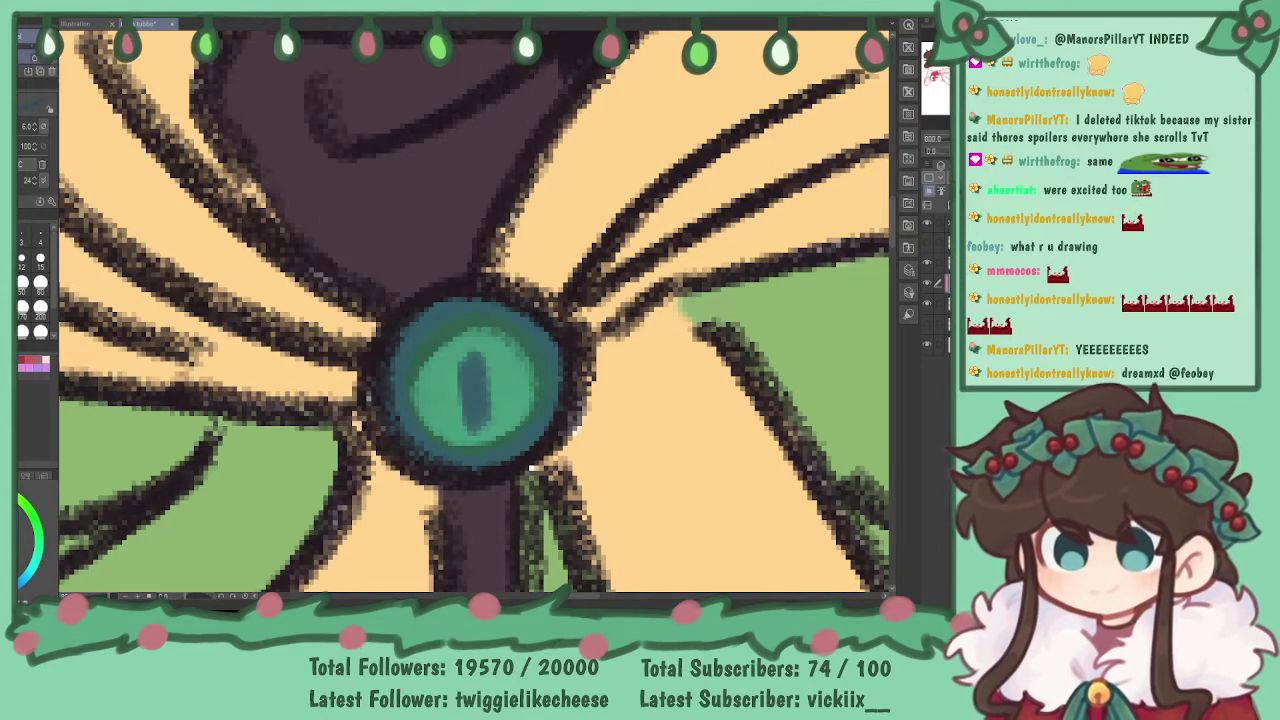
- Draw a curved dark green fold line across the lining below the small wing, from the outer outline toward the ribbon
key(ctrl+minus)
key(ctrl+minus)
key(ctrl+minus)
key(ctrl+minus)
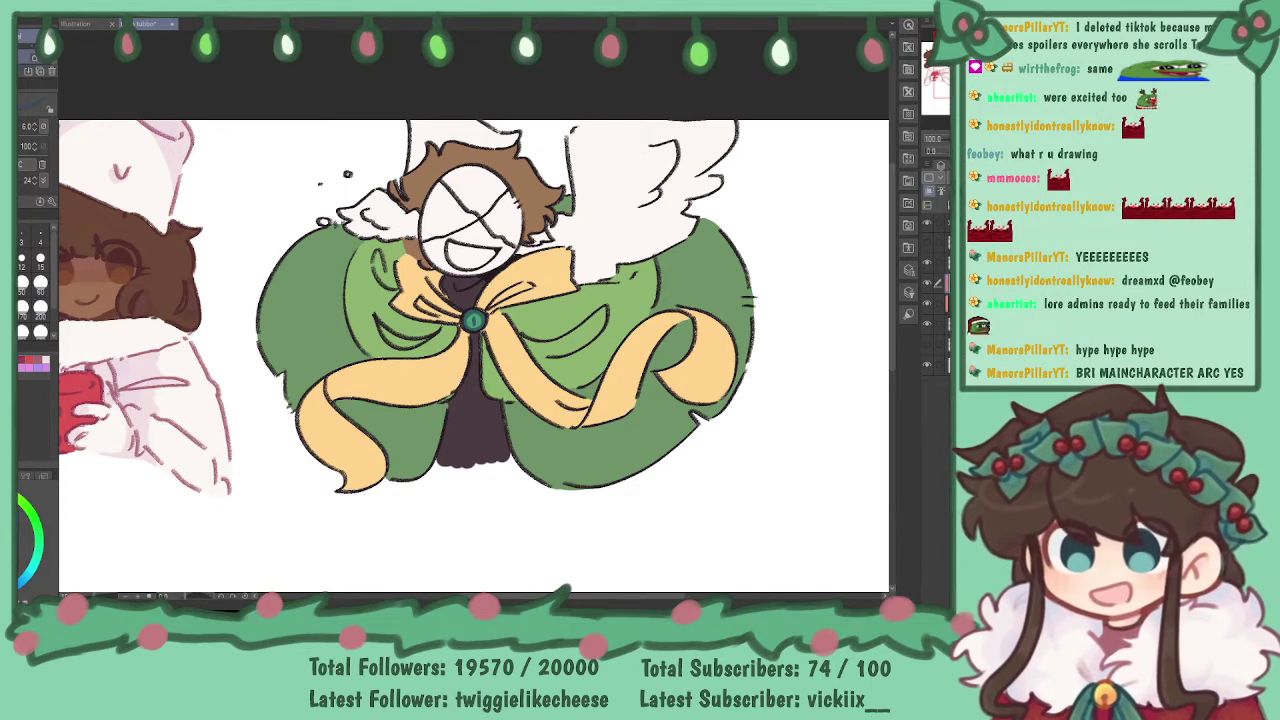
key(i)
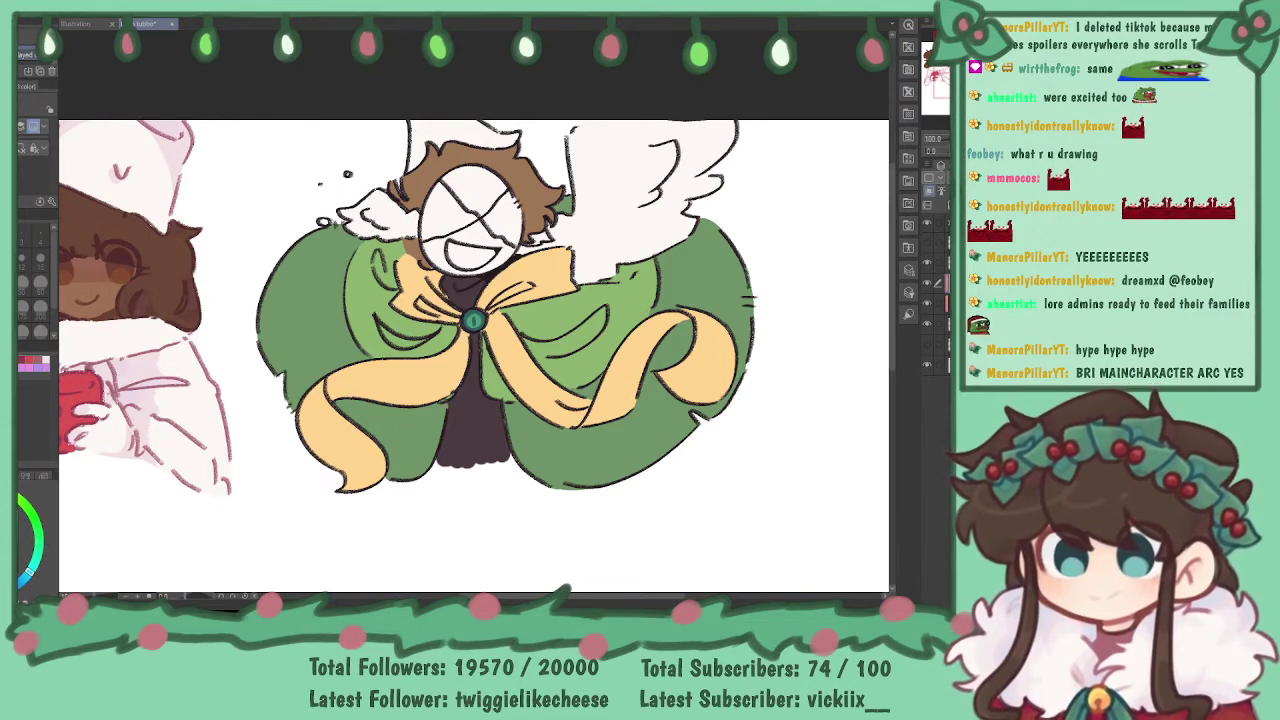
key(p)
drag(266, 291, 341, 302)
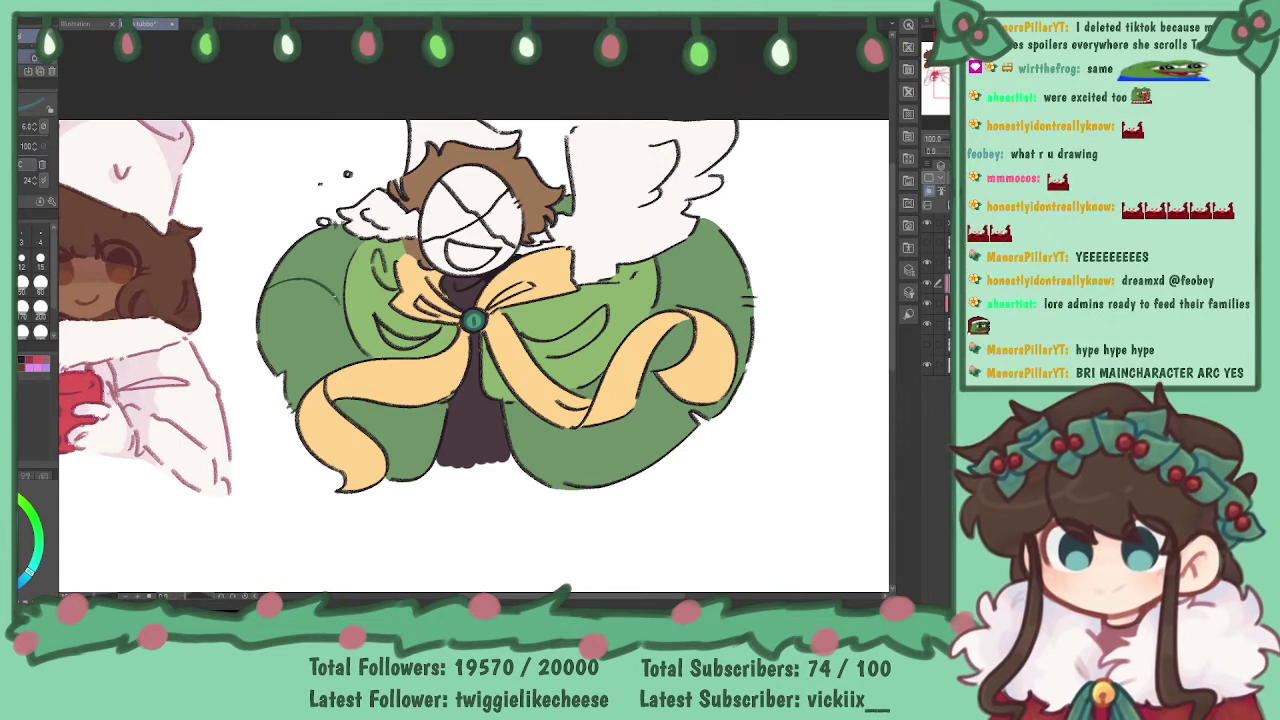
mouse_move(266, 292)
mouse_down()
mouse_move(312, 290)
mouse_move(335, 308)
mouse_up()
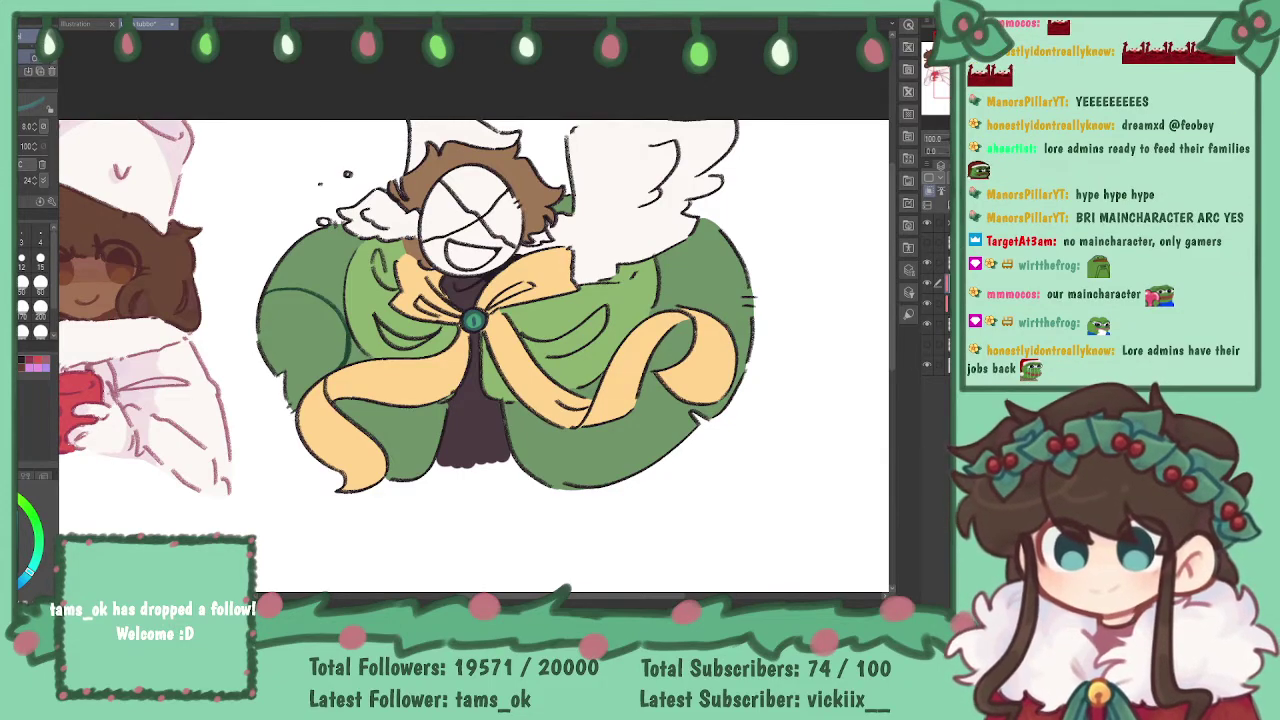
- Thicken the dark green fold line from where it meets the ribbon up along its curve
key(ctrl+plus)
drag(480, 500, 609, 413)
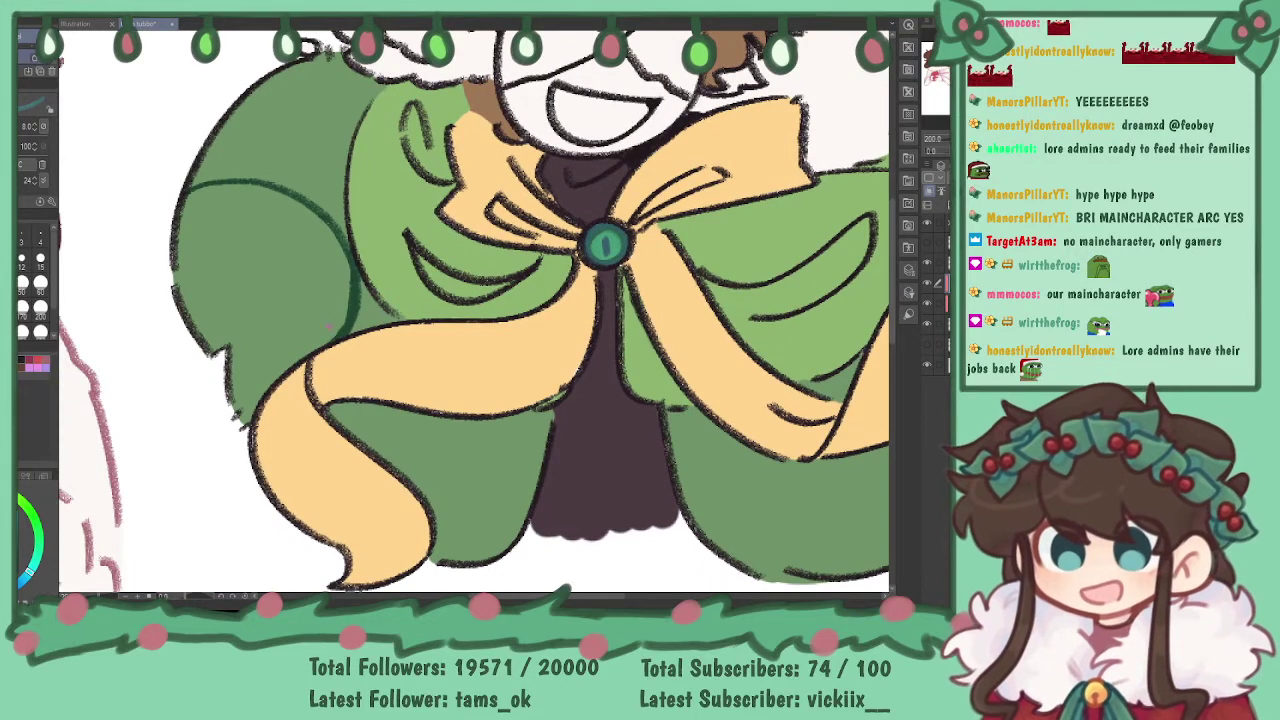
mouse_move(338, 333)
mouse_down()
mouse_move(346, 236)
mouse_move(277, 189)
mouse_up()
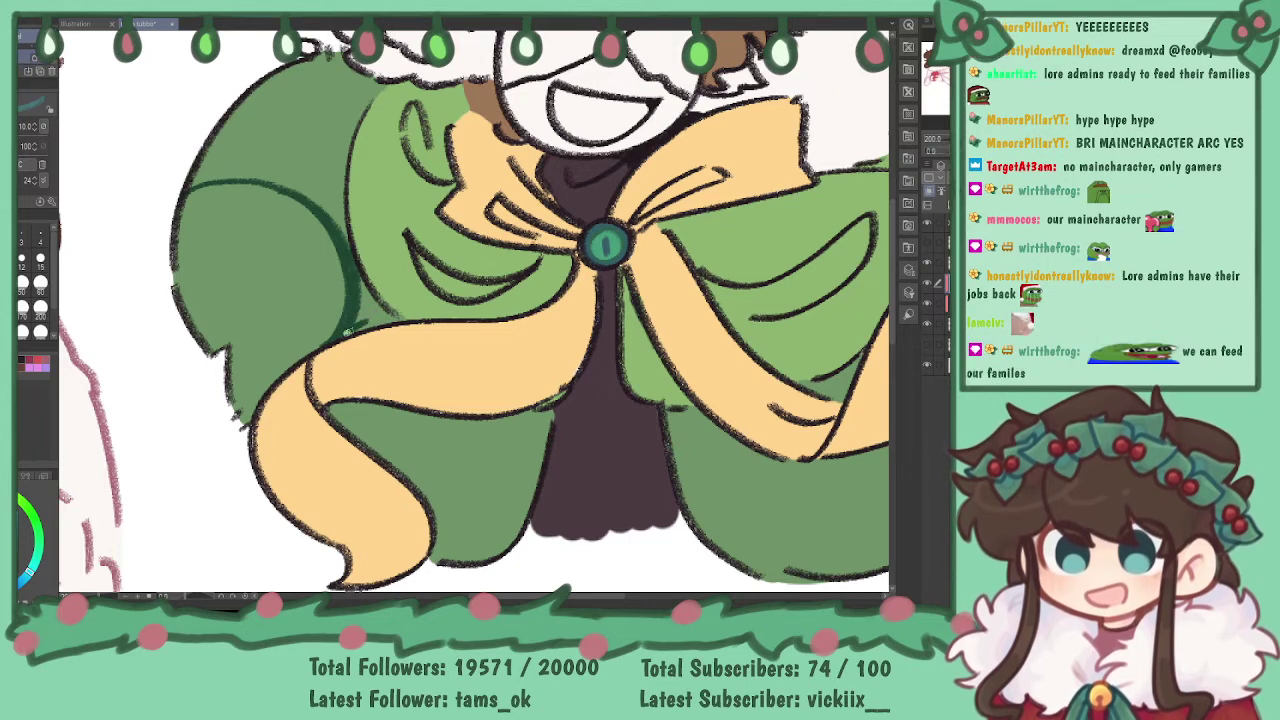
- Shade the lining beneath the small wing in dark green around the rounded fold, filling the broad area with brush size 25
mouse_move(358, 327)
mouse_down()
mouse_move(393, 320)
mouse_move(368, 300)
mouse_move(356, 322)
mouse_up()
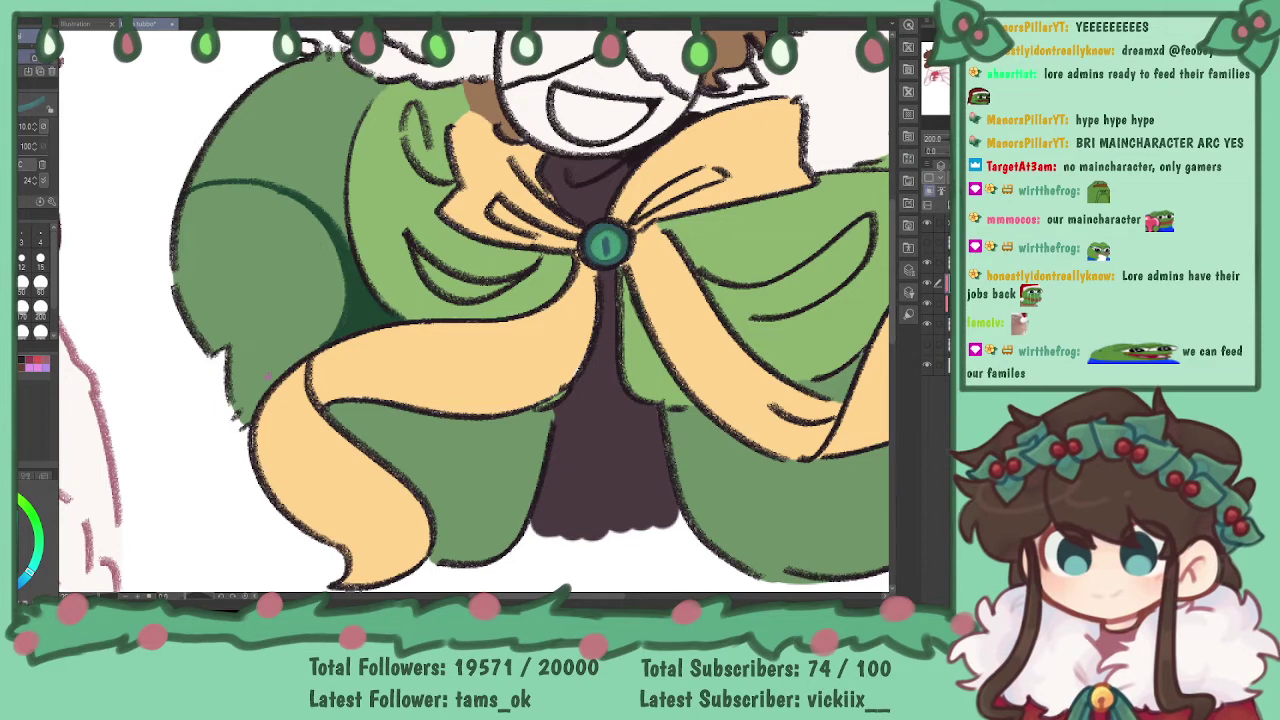
mouse_move(229, 378)
mouse_down()
mouse_move(262, 389)
mouse_move(285, 373)
mouse_move(255, 412)
mouse_up()
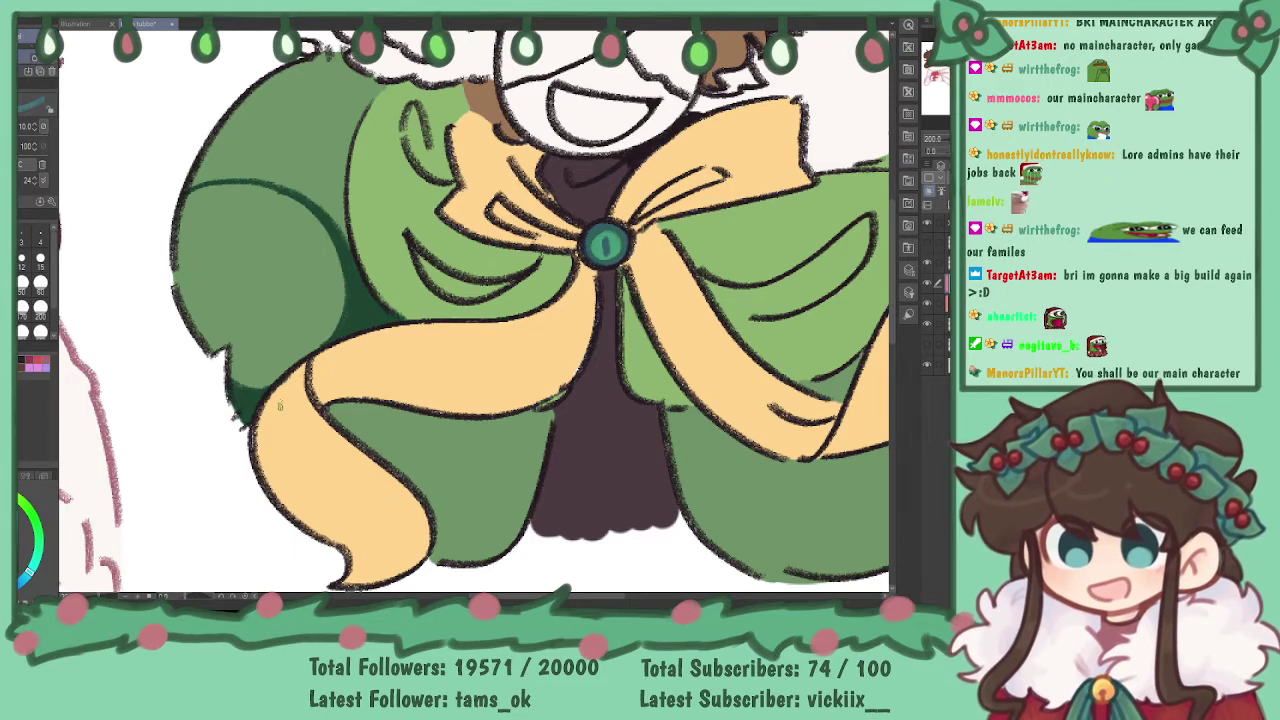
drag(470, 240, 511, 398)
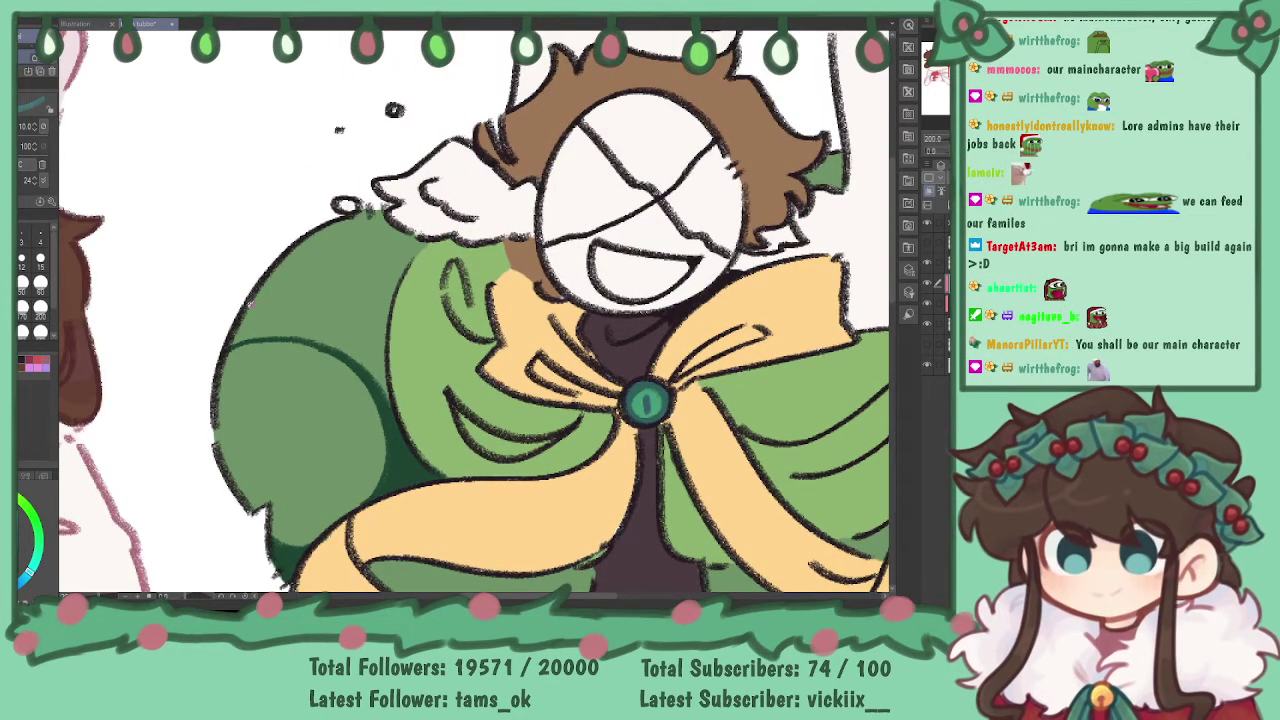
mouse_move(256, 337)
mouse_down()
mouse_move(342, 353)
mouse_move(369, 380)
mouse_move(357, 357)
mouse_move(383, 399)
mouse_move(375, 316)
mouse_move(383, 364)
mouse_move(401, 264)
mouse_move(384, 332)
mouse_move(421, 244)
mouse_move(378, 215)
mouse_move(331, 230)
mouse_move(359, 218)
mouse_move(296, 253)
mouse_move(242, 334)
mouse_move(276, 314)
mouse_up()
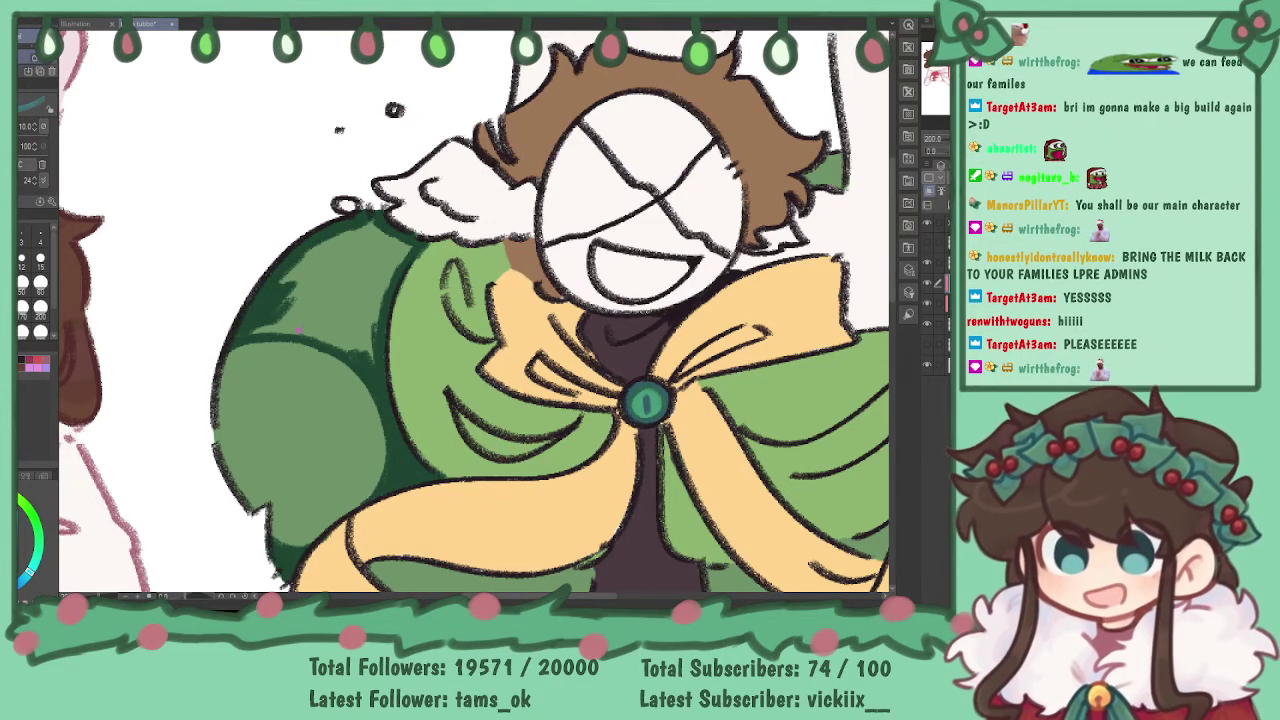
click(40, 283)
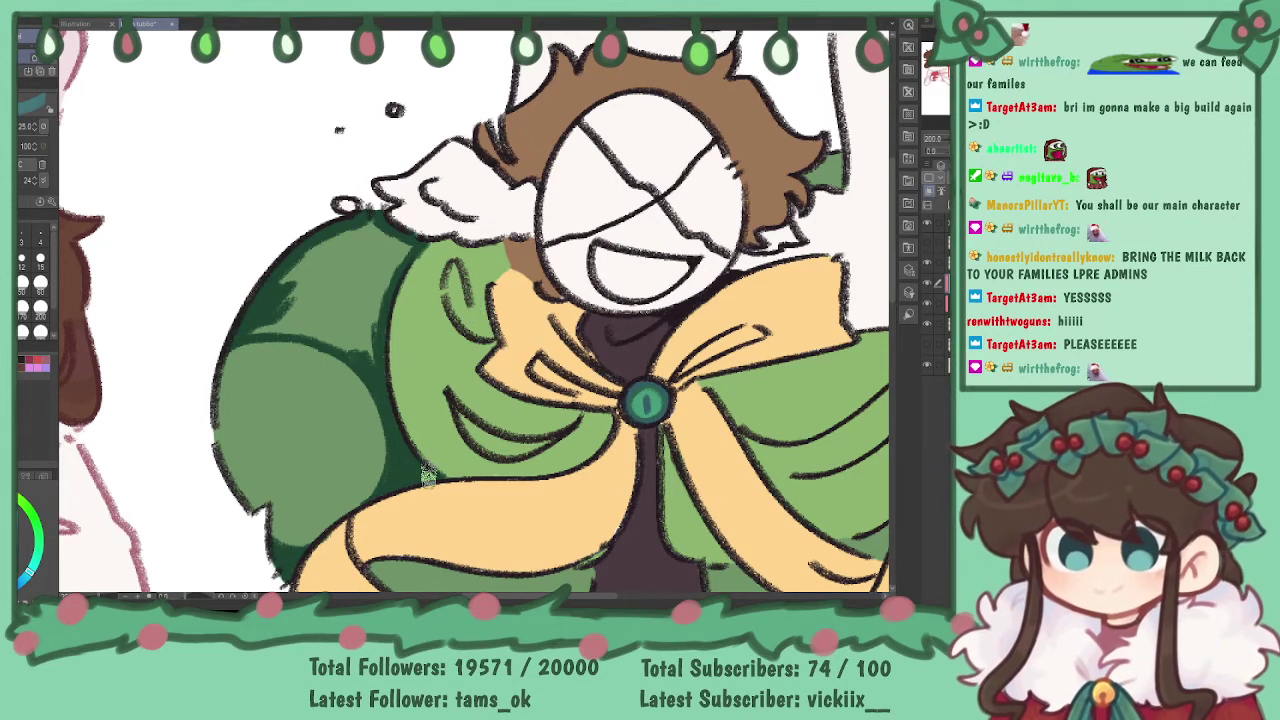
mouse_move(270, 315)
mouse_down()
mouse_move(323, 330)
mouse_move(369, 365)
mouse_move(364, 333)
mouse_move(303, 295)
mouse_move(285, 305)
mouse_move(308, 294)
mouse_move(339, 306)
mouse_move(377, 235)
mouse_up()
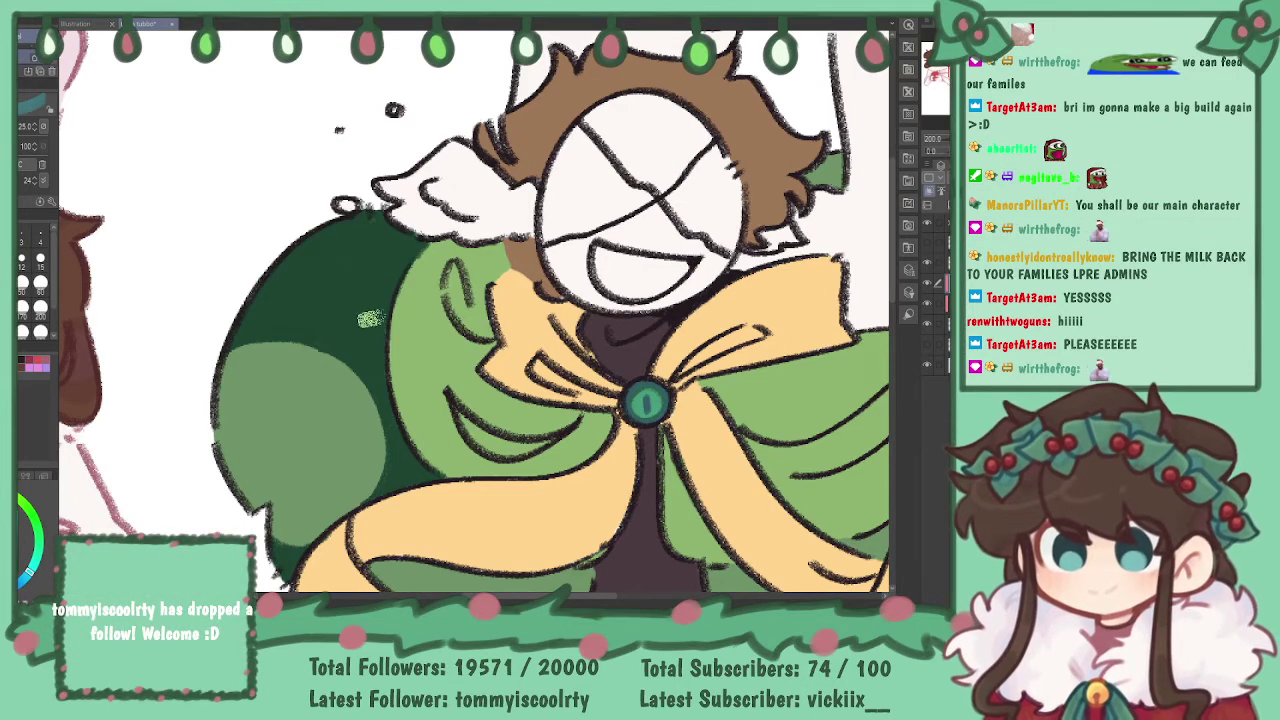
drag(659, 445, 609, 245)
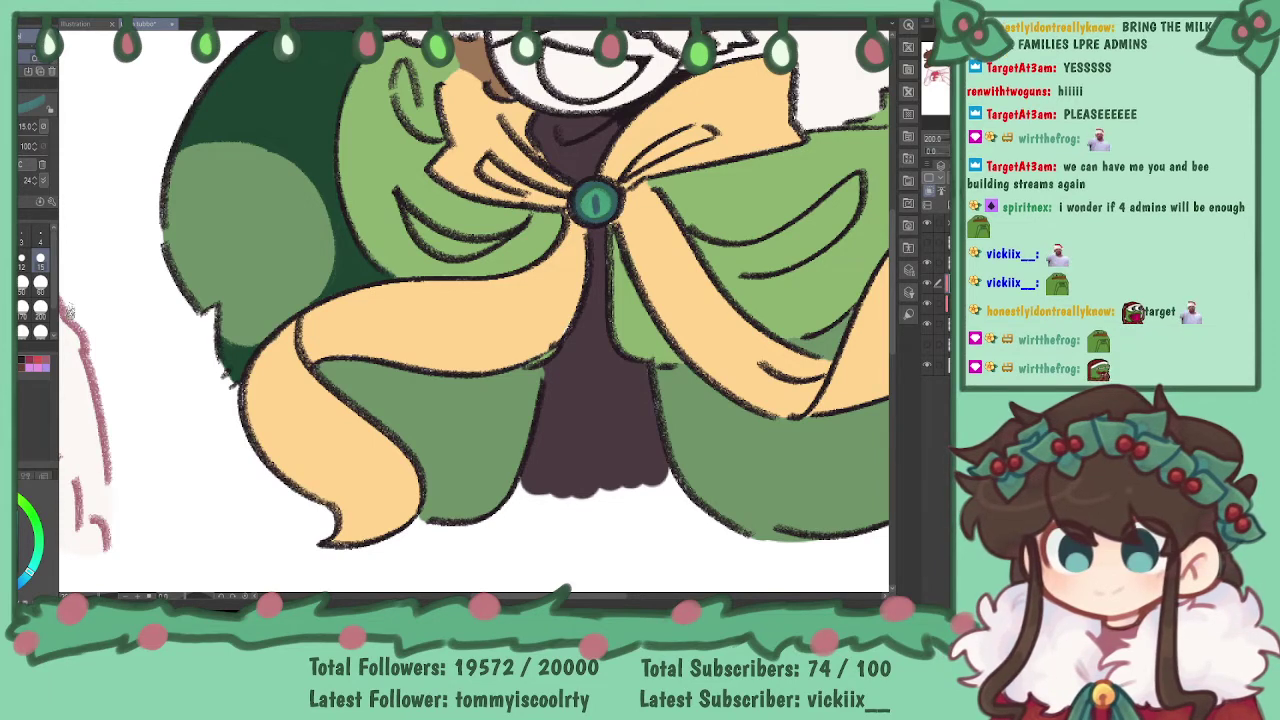
key(bracketright)
mouse_move(425, 498)
mouse_down()
mouse_move(468, 530)
mouse_move(437, 504)
mouse_move(448, 420)
mouse_up()
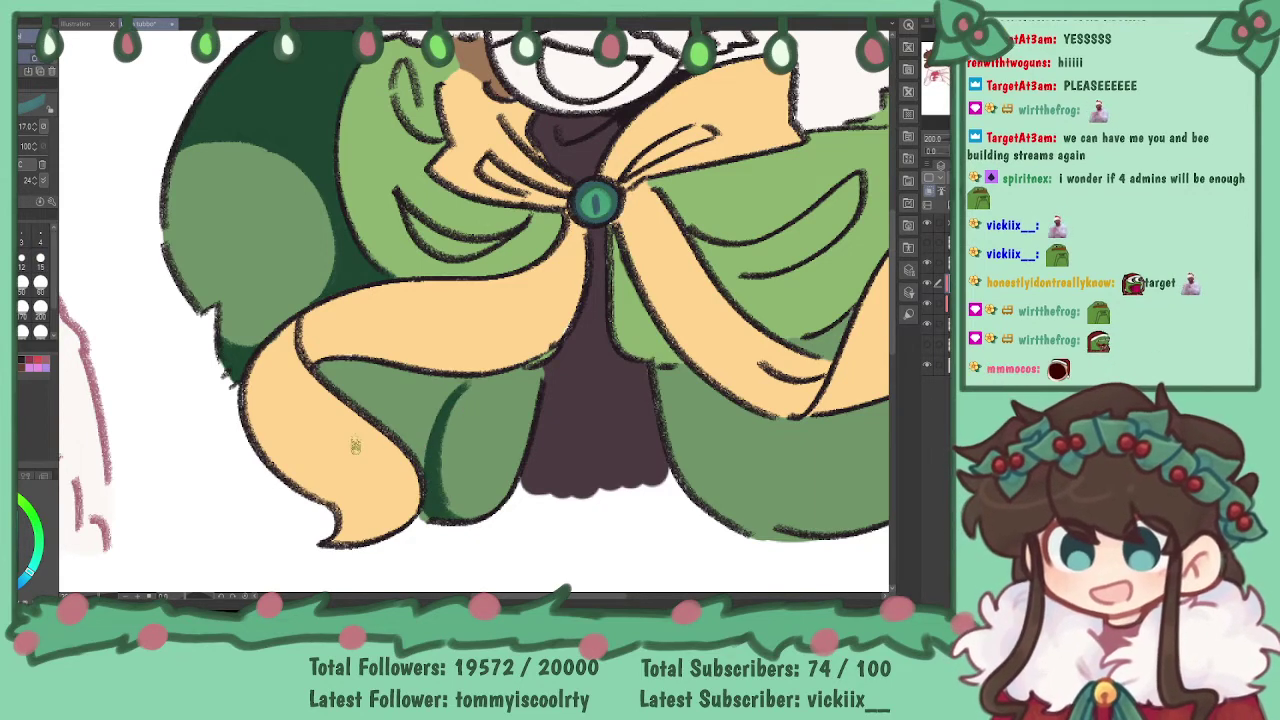
key(ctrl+z)
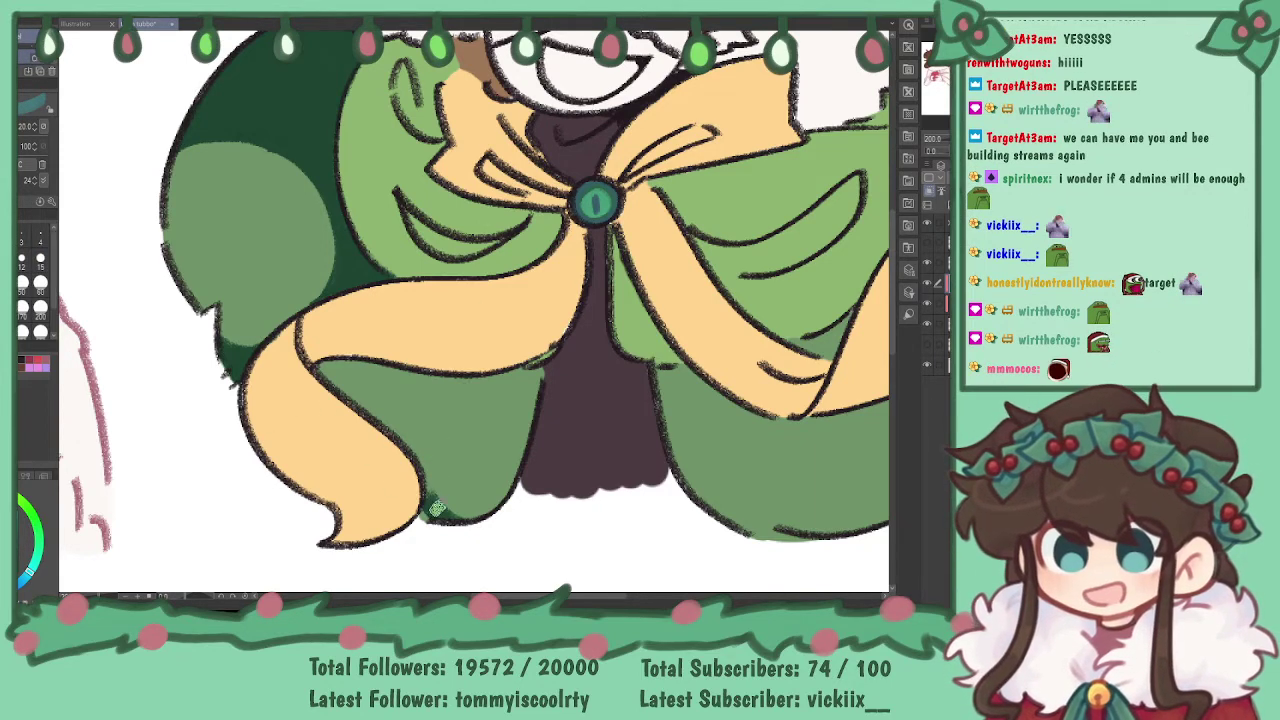
- Shade the lower lining on both sides of the central opening in dark green with brush size 12, plus the piece behind the hair
click(22, 261)
mouse_move(426, 515)
mouse_down()
mouse_move(446, 518)
mouse_move(433, 482)
mouse_up()
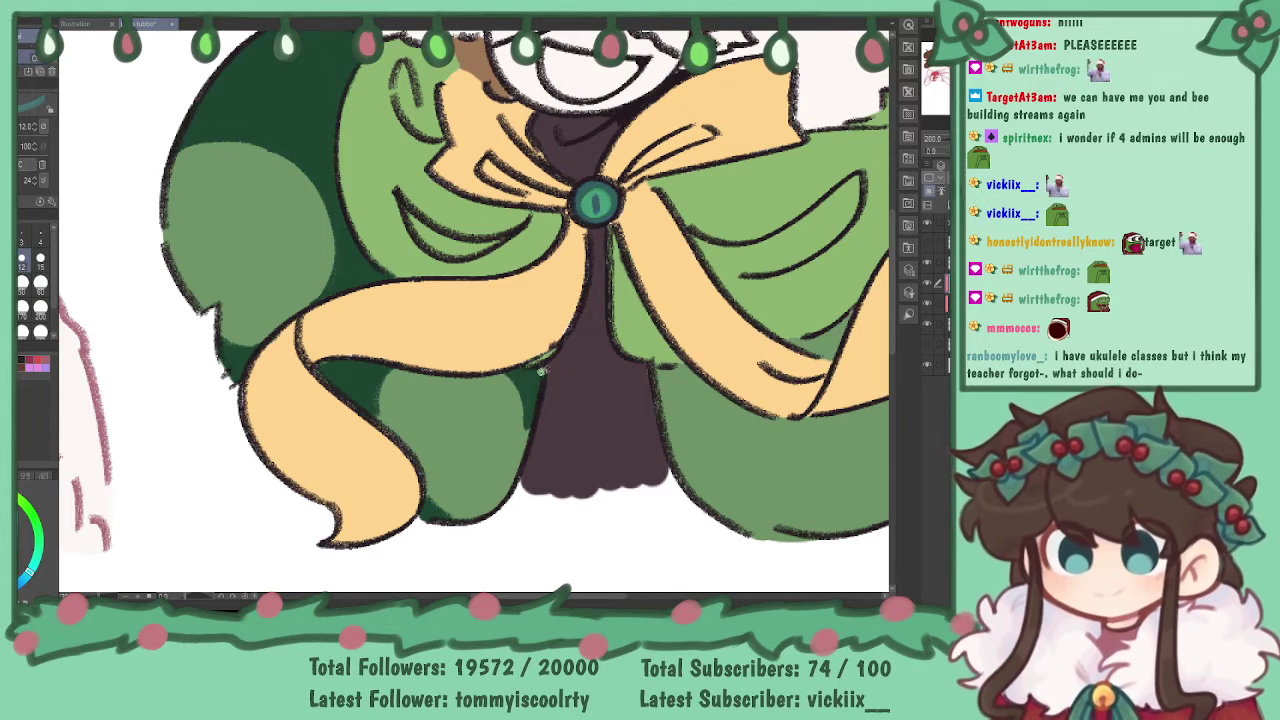
mouse_move(677, 468)
mouse_down()
mouse_move(700, 382)
mouse_move(685, 392)
mouse_move(680, 368)
mouse_move(666, 437)
mouse_up()
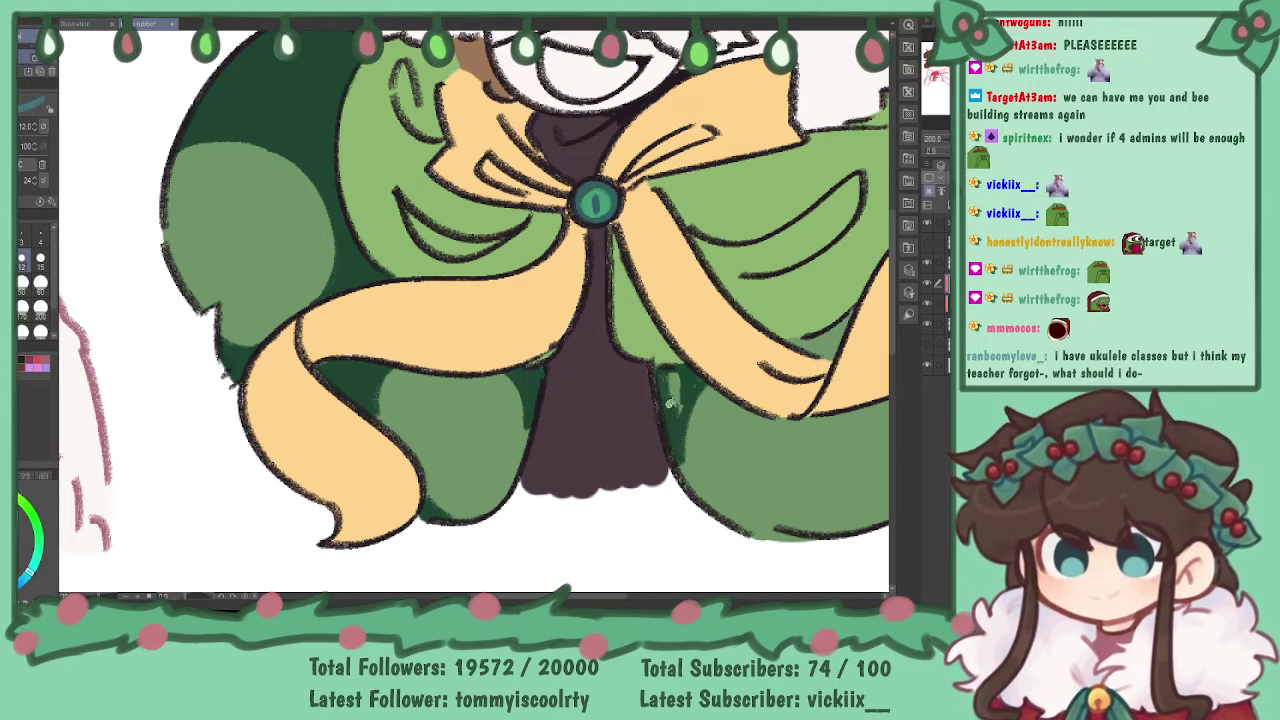
drag(650, 260, 426, 481)
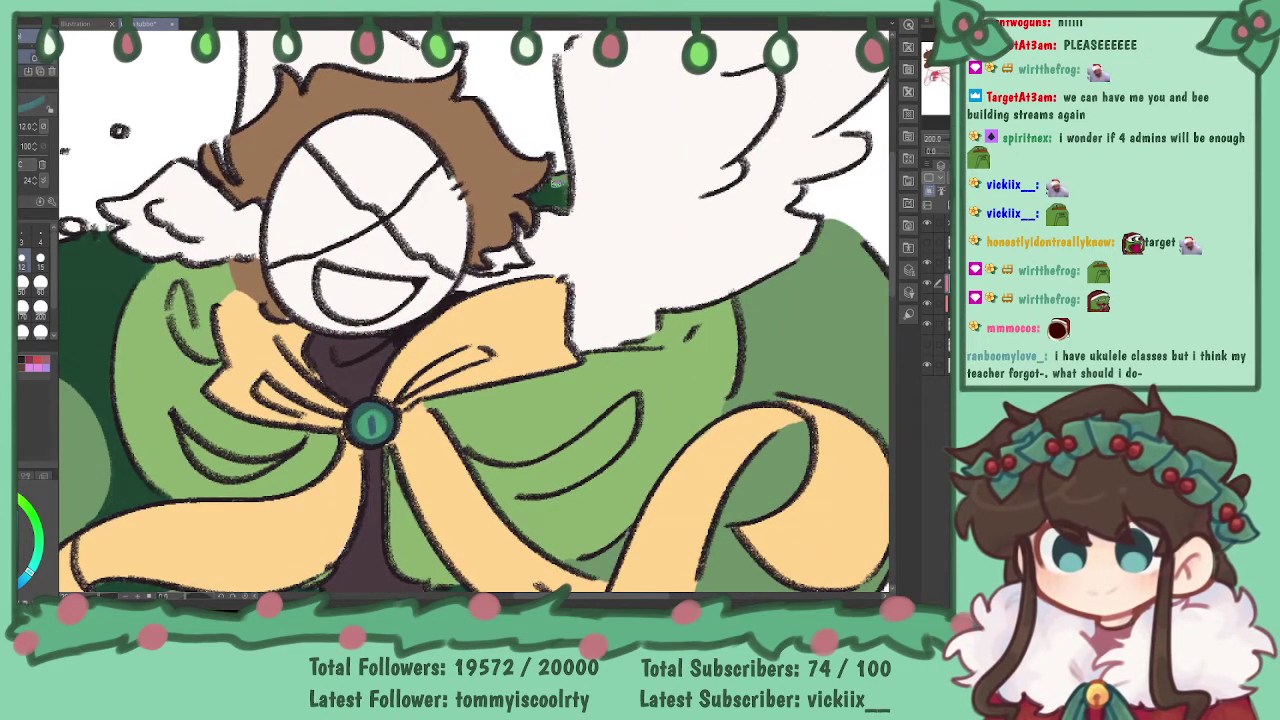
- Paint a curved dark green fold line across the lower right lining and shade along the ribbon and the gap beside the cloak hem
drag(777, 534, 643, 281)
drag(525, 371, 576, 434)
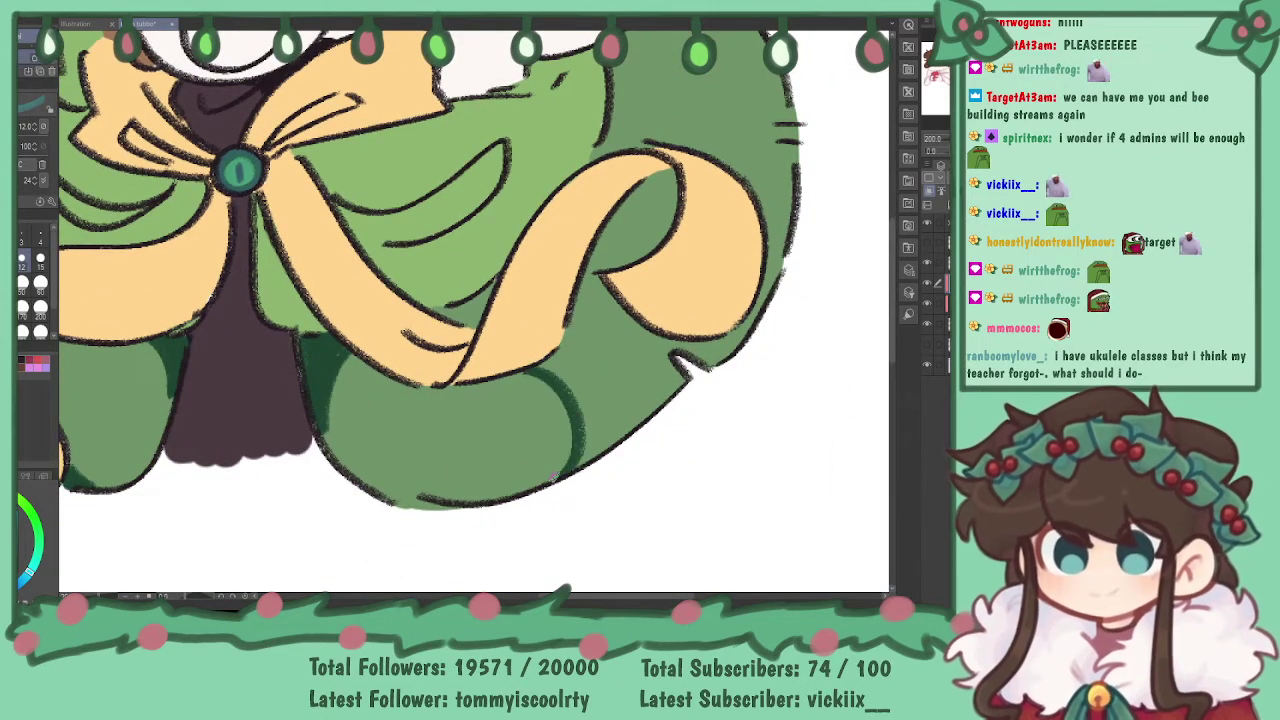
mouse_move(540, 370)
mouse_down()
mouse_move(567, 347)
mouse_move(537, 365)
mouse_move(575, 317)
mouse_move(567, 340)
mouse_move(590, 284)
mouse_up()
drag(570, 332, 606, 246)
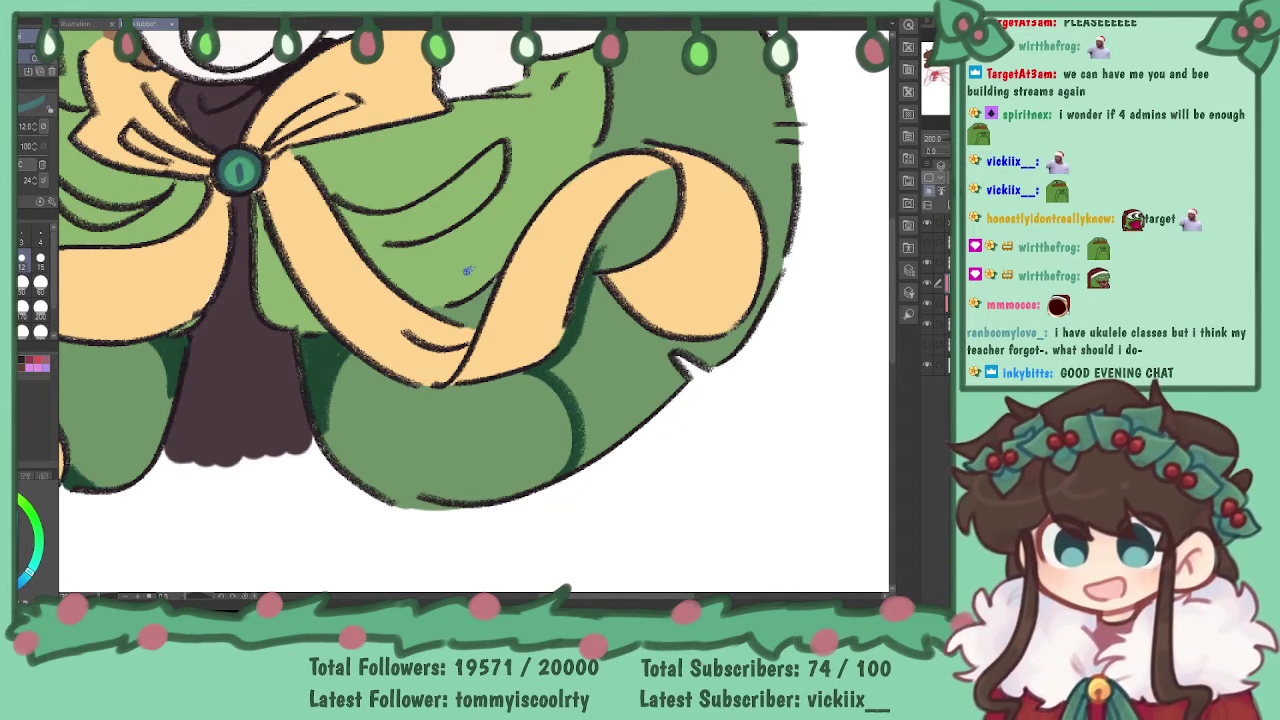
drag(440, 323, 480, 308)
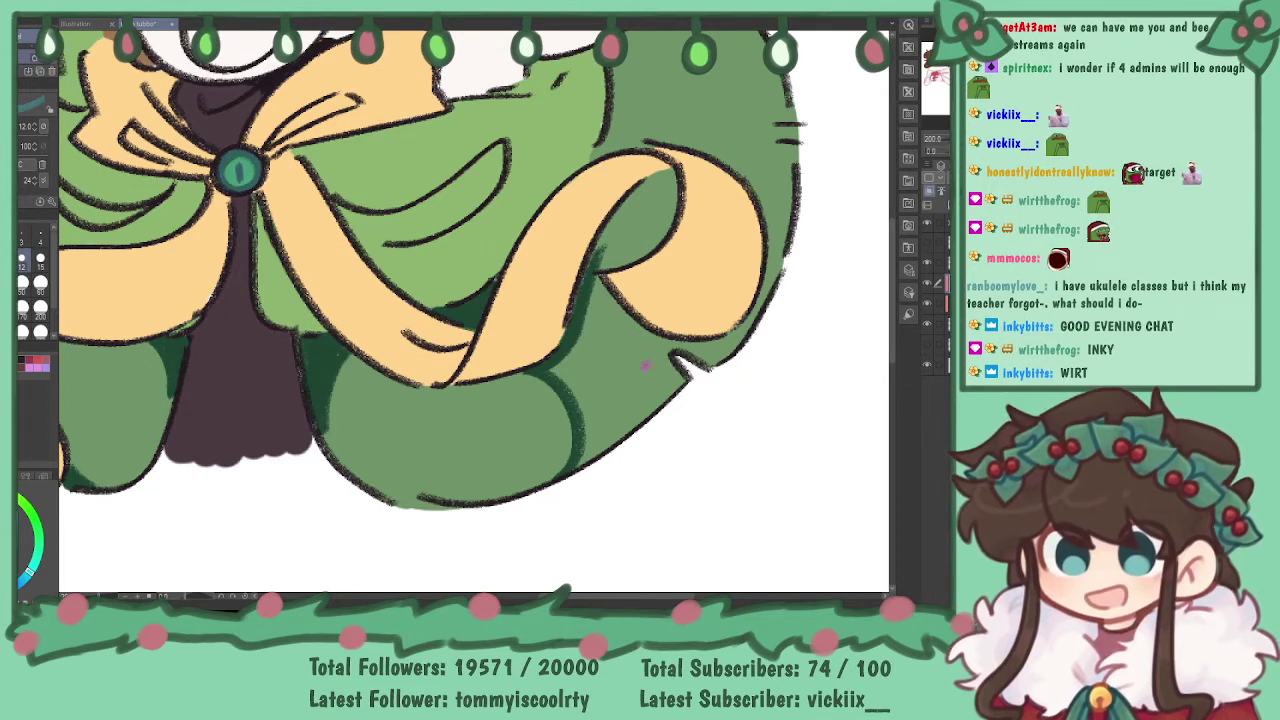
- Fill the lining enclosed by the right ribbon's loop with dark green
drag(600, 250, 570, 318)
mouse_move(634, 202)
mouse_down()
mouse_move(594, 265)
mouse_move(622, 212)
mouse_move(664, 176)
mouse_up()
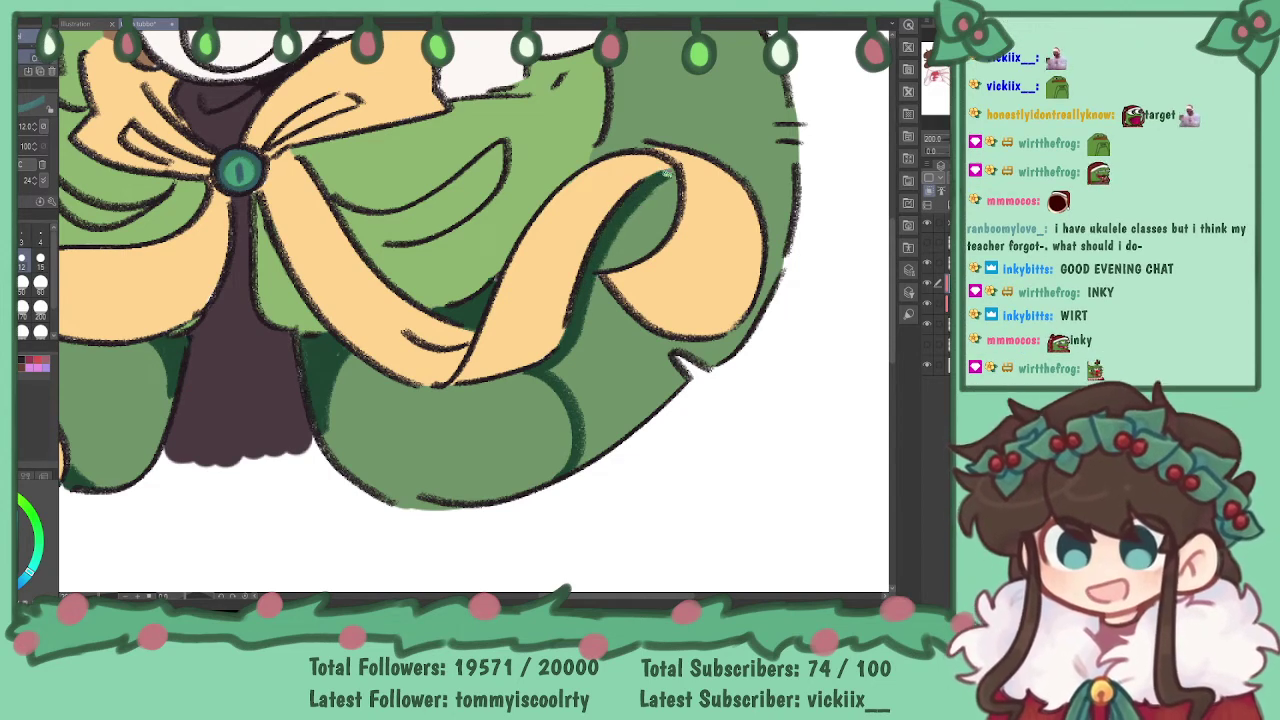
mouse_move(600, 270)
mouse_down()
mouse_move(645, 249)
mouse_move(673, 204)
mouse_move(666, 224)
mouse_move(671, 188)
mouse_move(632, 278)
mouse_move(652, 262)
mouse_move(640, 234)
mouse_move(670, 198)
mouse_move(638, 244)
mouse_move(608, 260)
mouse_up()
- Shade the lining below the large wing in dark green, leaving a rounded lighter patch above the ribbon loop
mouse_move(648, 202)
mouse_down()
mouse_move(663, 209)
mouse_move(630, 199)
mouse_move(612, 367)
mouse_up()
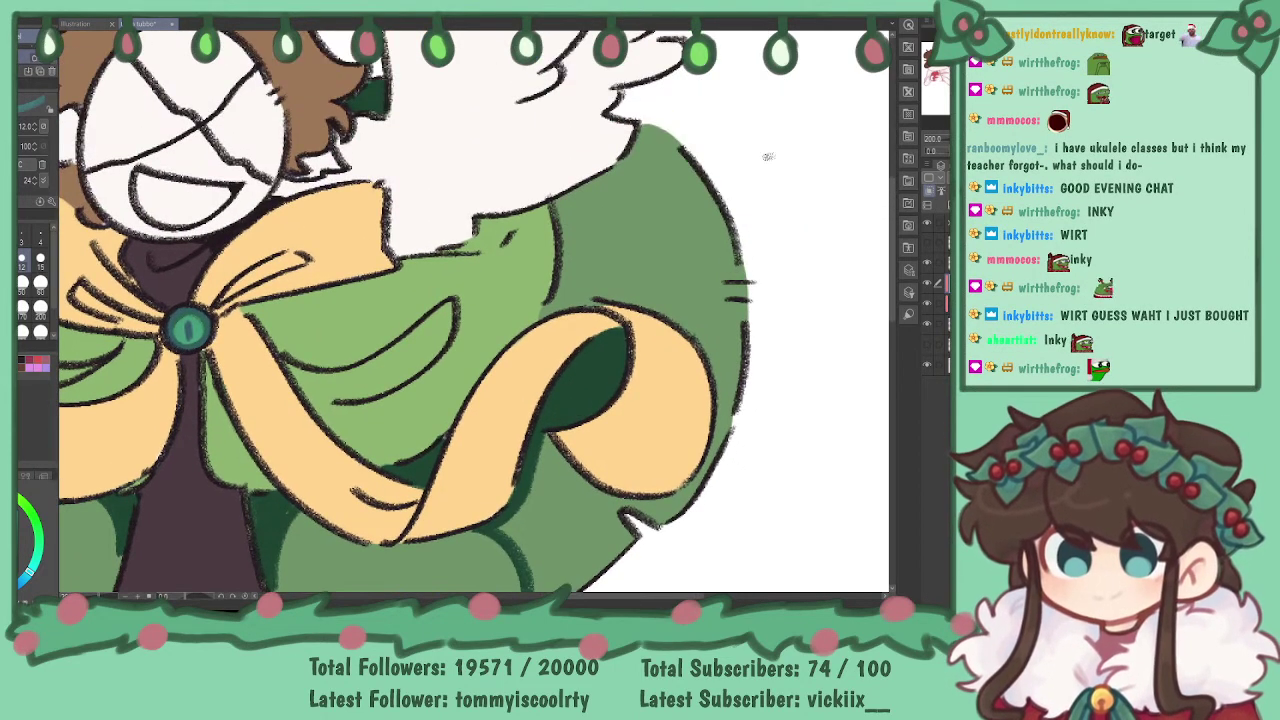
mouse_move(561, 246)
mouse_down()
mouse_move(584, 276)
mouse_move(747, 299)
mouse_up()
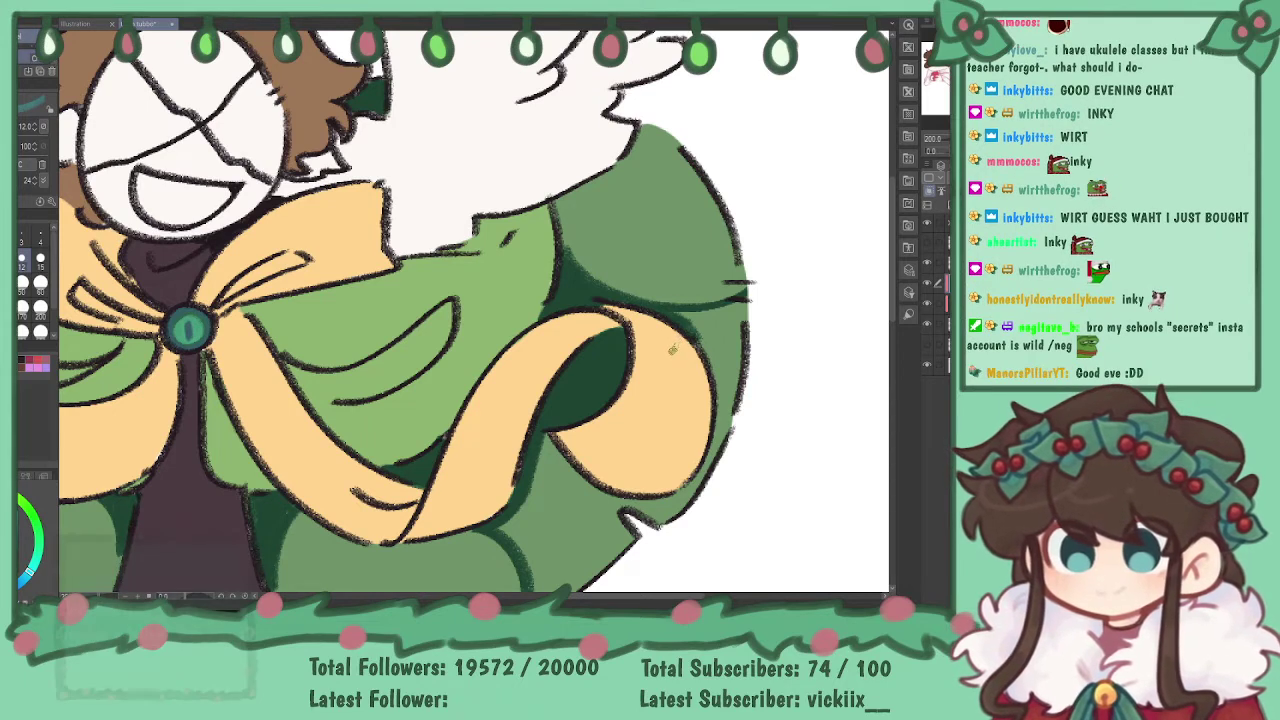
mouse_move(688, 312)
mouse_down()
mouse_move(719, 359)
mouse_move(740, 312)
mouse_up()
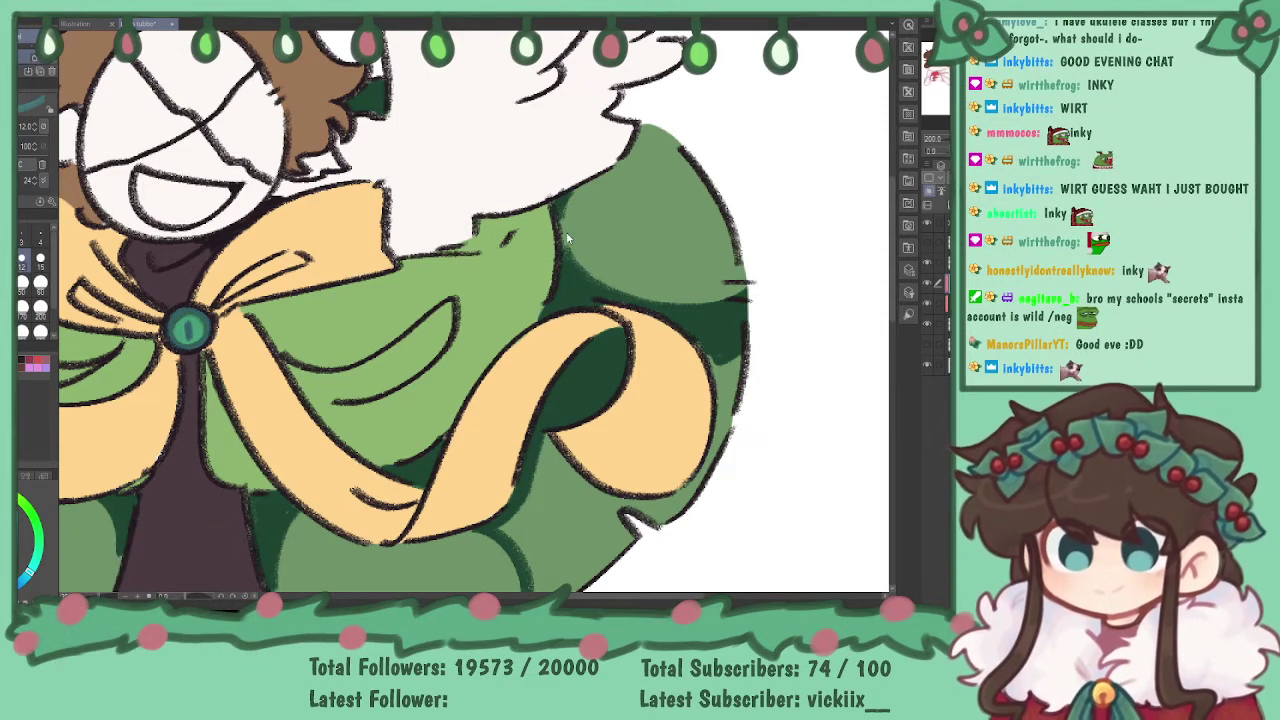
mouse_move(563, 254)
mouse_down()
mouse_move(569, 194)
mouse_move(559, 216)
mouse_up()
drag(634, 150, 678, 140)
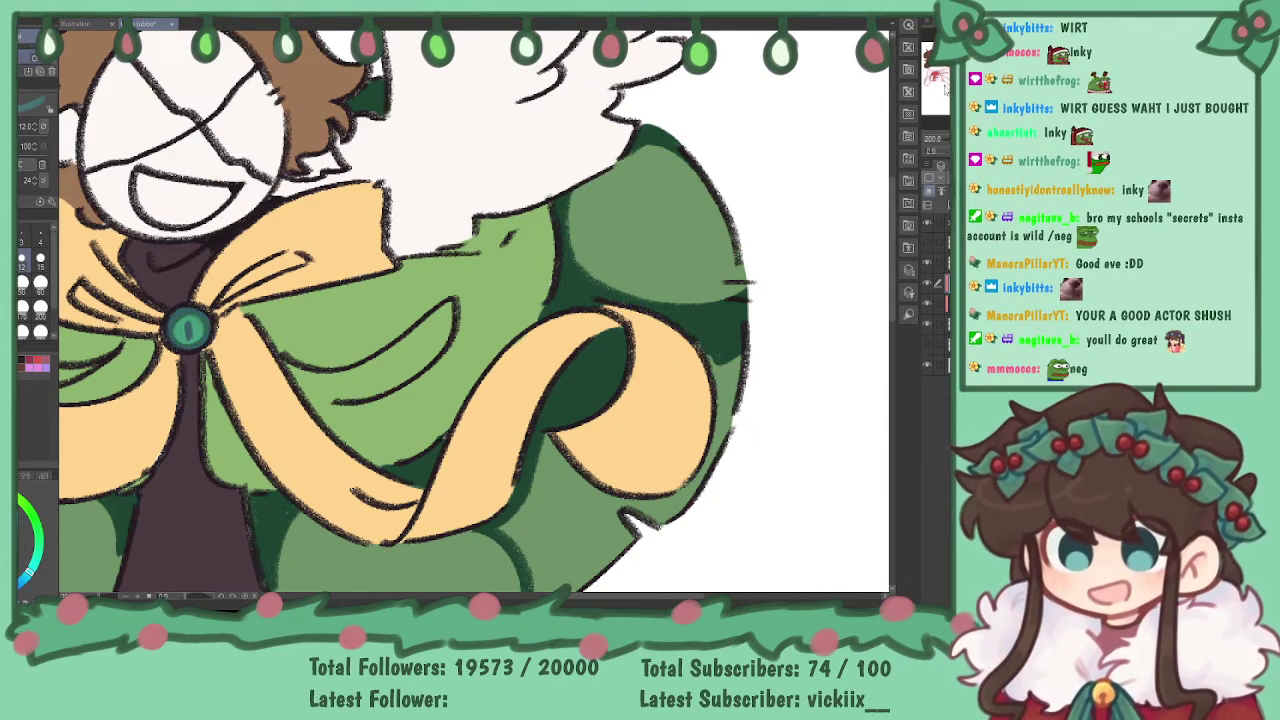
- Fill the lower right lining between the fold line, ribbon loop and outer edge with dark green
drag(948, 306, 877, 128)
mouse_move(434, 340)
mouse_down()
mouse_move(480, 434)
mouse_move(506, 362)
mouse_move(556, 338)
mouse_move(478, 270)
mouse_move(466, 368)
mouse_move(489, 398)
mouse_move(470, 300)
mouse_move(464, 386)
mouse_move(538, 327)
mouse_move(576, 330)
mouse_move(636, 286)
mouse_move(545, 332)
mouse_up()
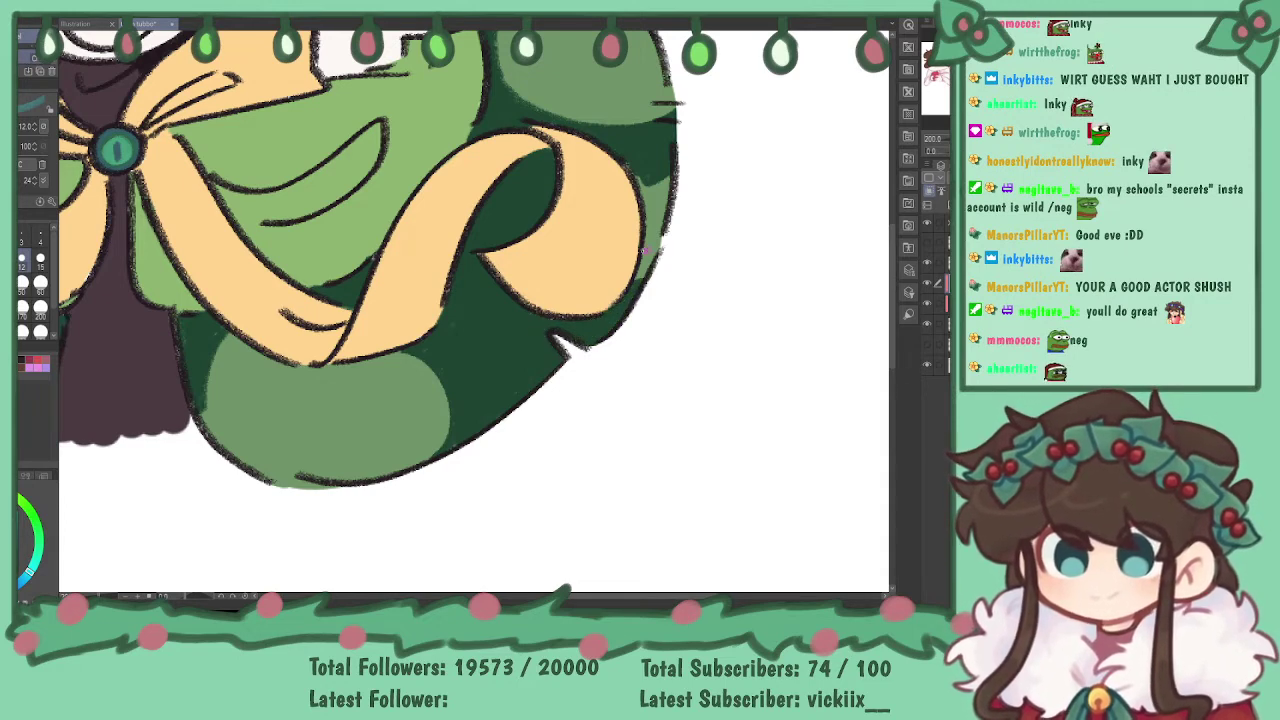
mouse_move(640, 278)
mouse_down()
mouse_move(650, 195)
mouse_move(636, 166)
mouse_move(656, 200)
mouse_move(673, 172)
mouse_move(715, 189)
mouse_up()
- Try a lighter green for the lining's dark shading
key(ctrl+minus)
key(ctrl+minus)
key(ctrl+minus)
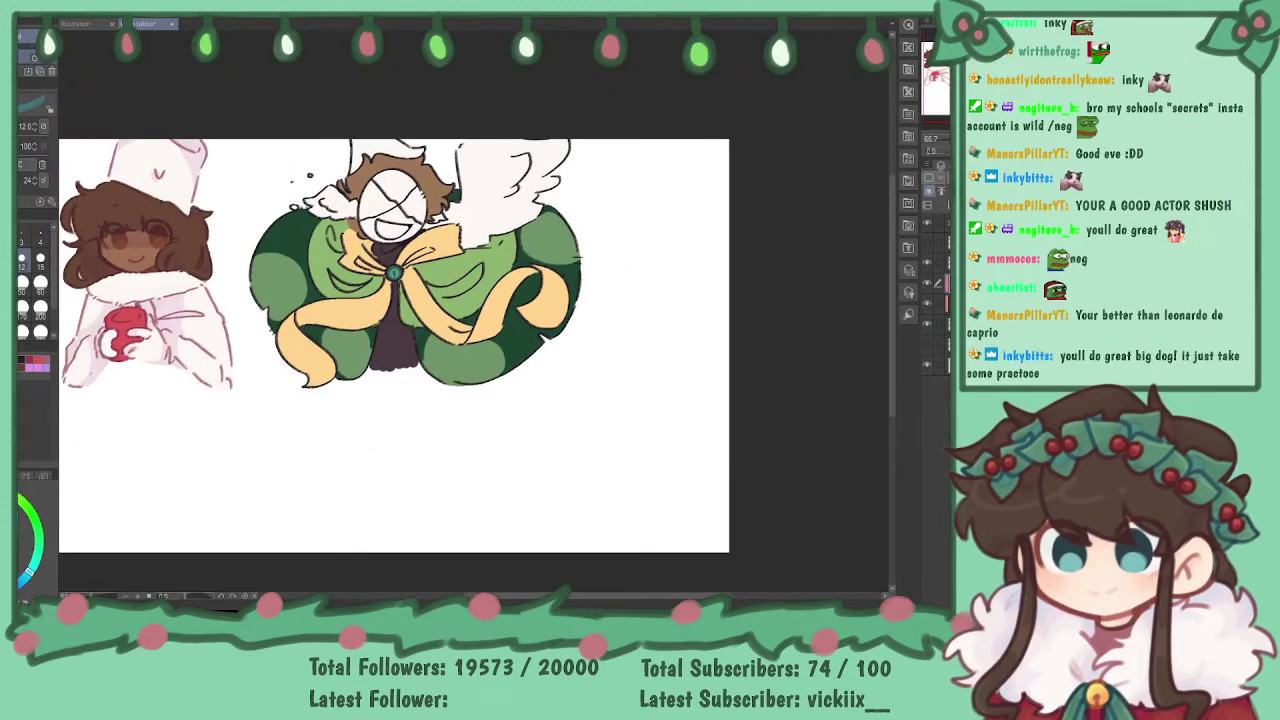
key(alt+Delete)
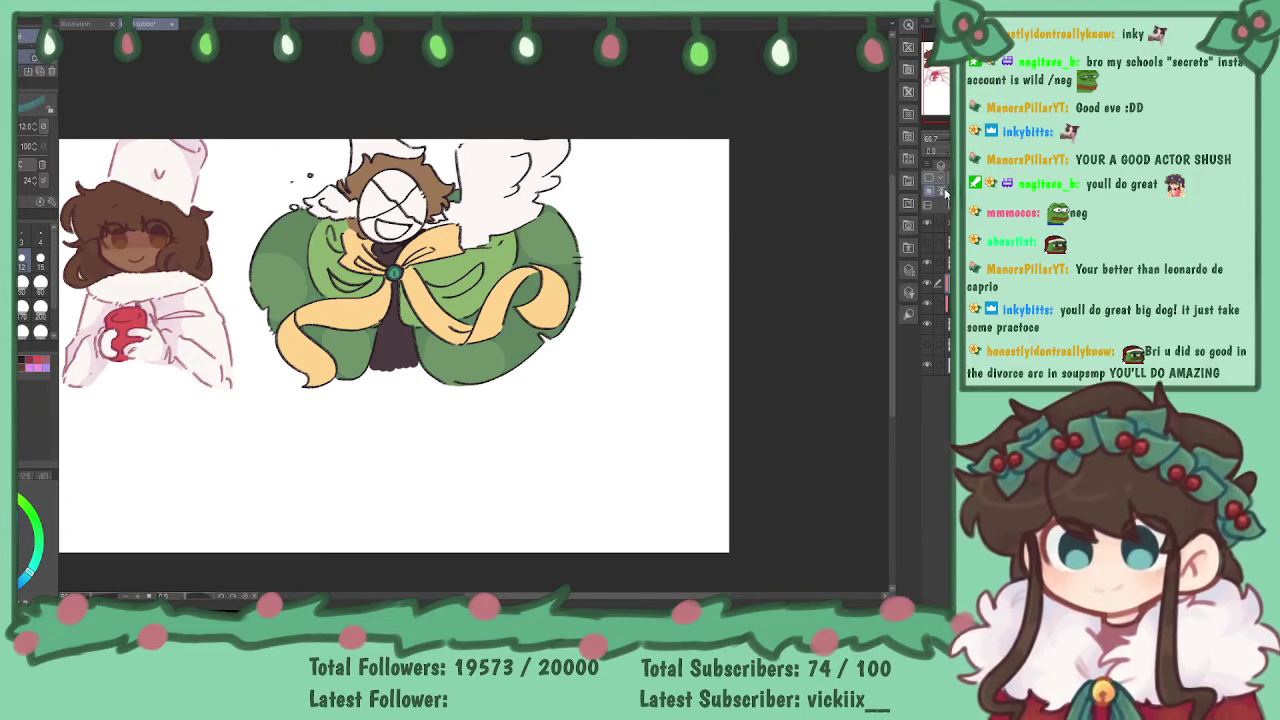
key(ctrl+y)
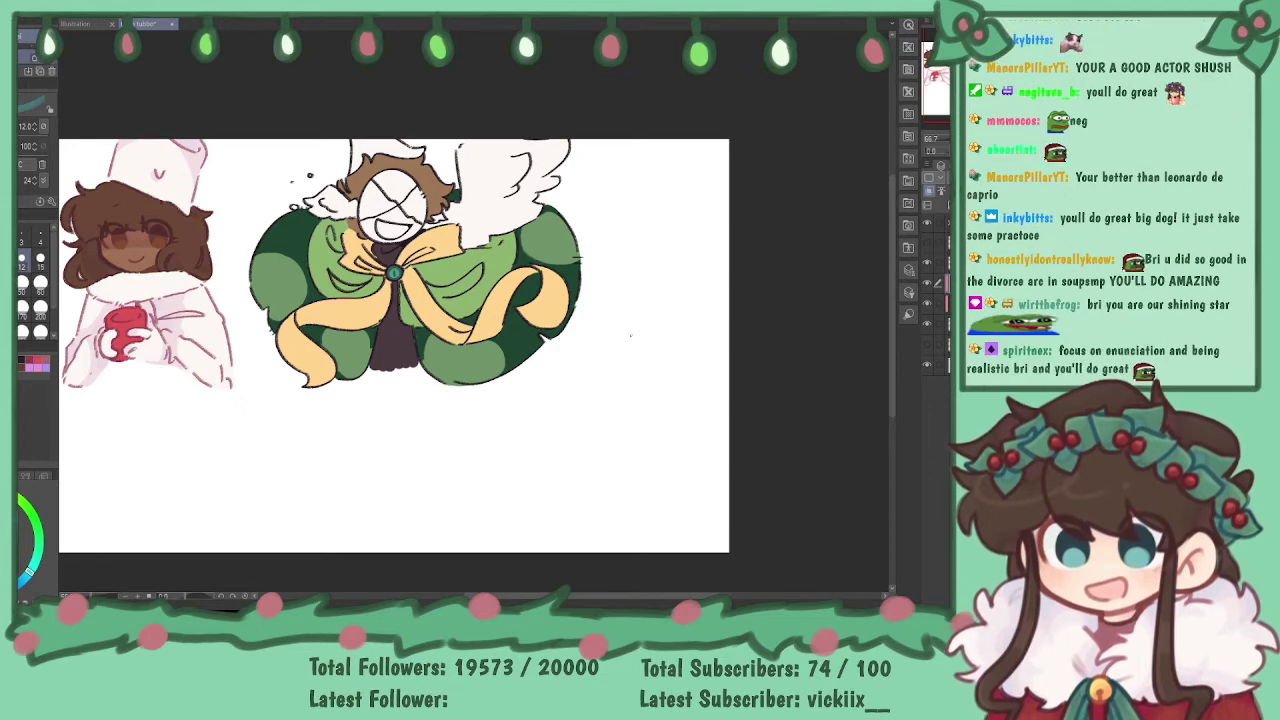
- Shade the left half of the light green cloak in a deeper green around its folds and beside the bow
drag(520, 180, 505, 181)
key(ctrl+plus)
key(ctrl+plus)
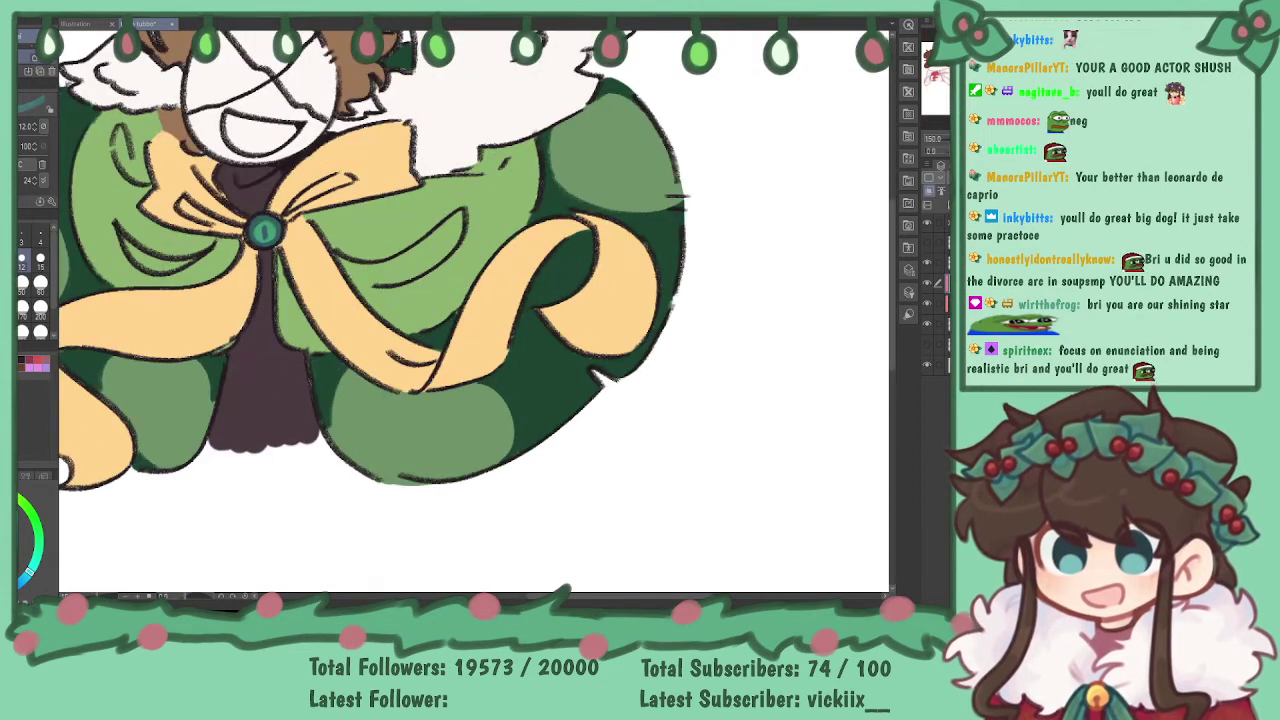
drag(693, 32, 816, 126)
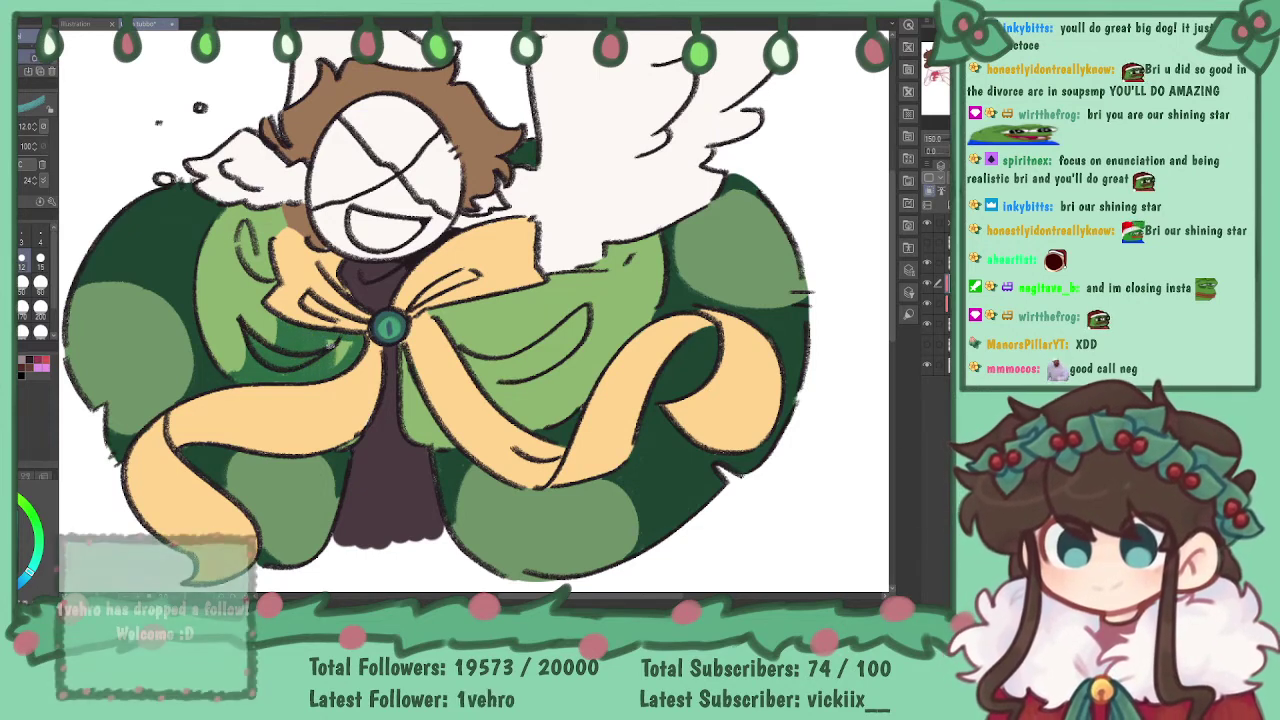
drag(242, 226, 262, 270)
drag(241, 217, 272, 277)
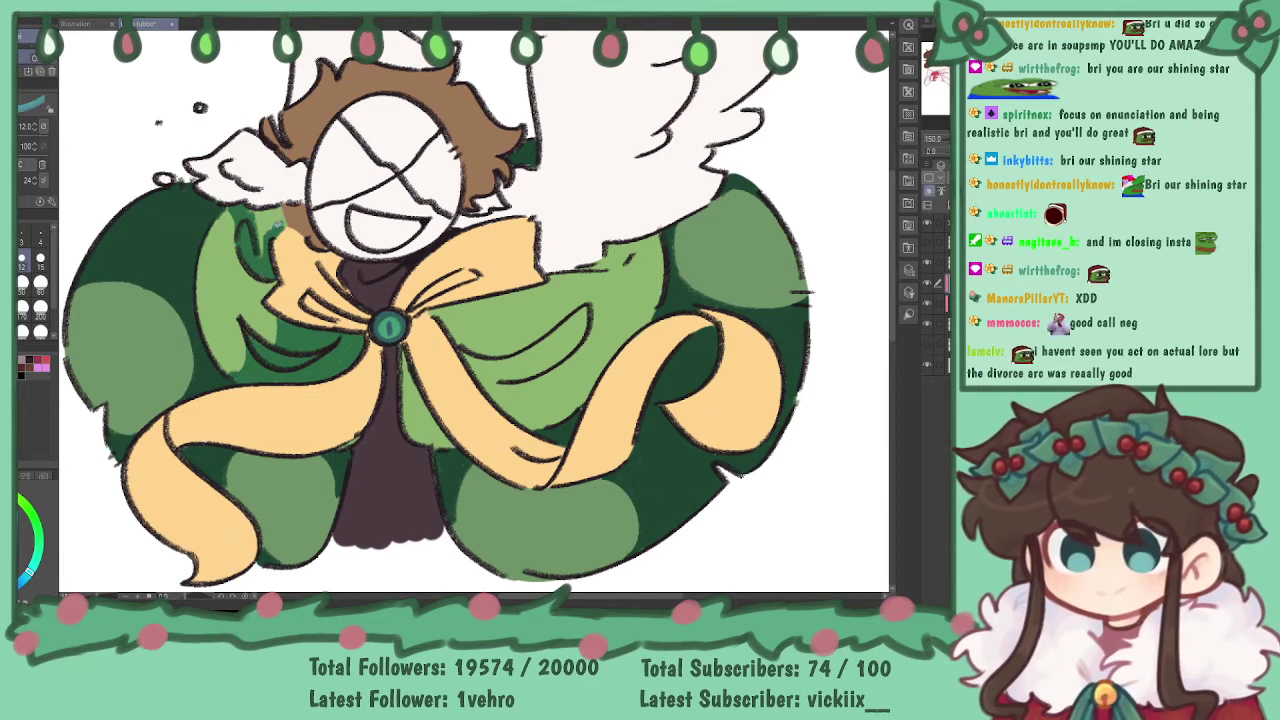
drag(264, 215, 262, 262)
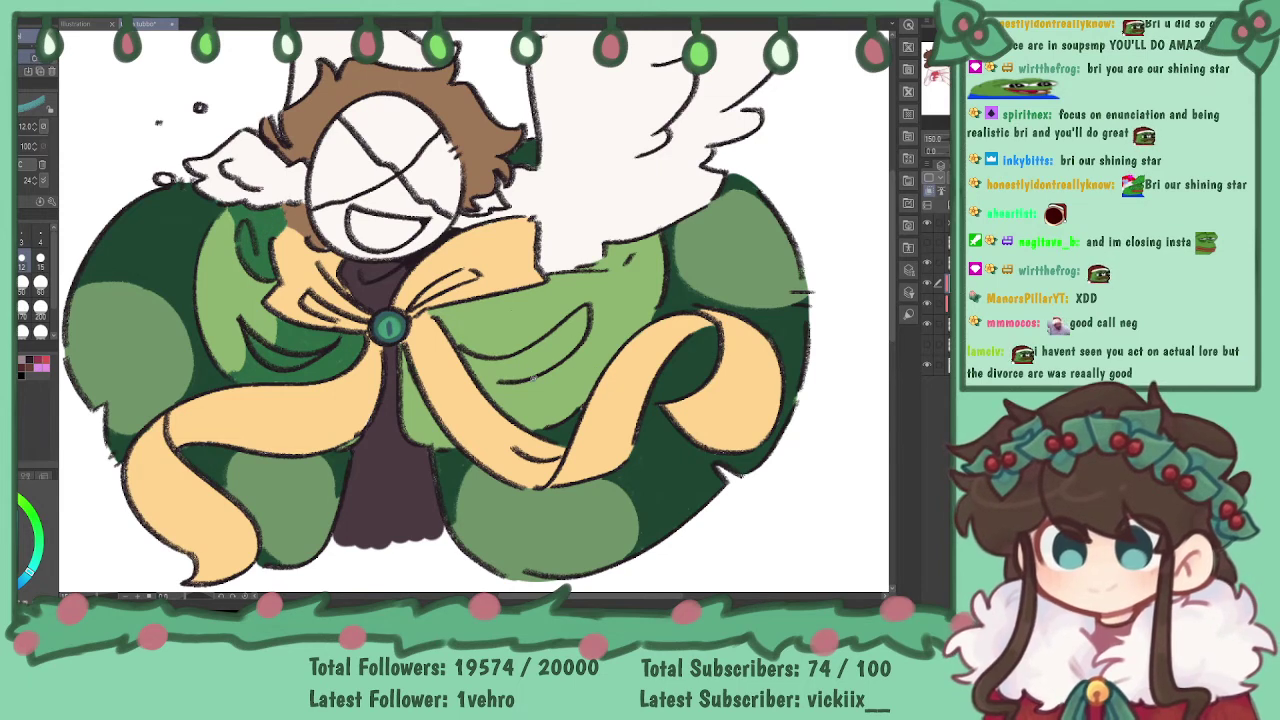
- Fill the small cloak section below the brooch, between the ribbon and the central opening, with the deeper green
drag(403, 378, 407, 420)
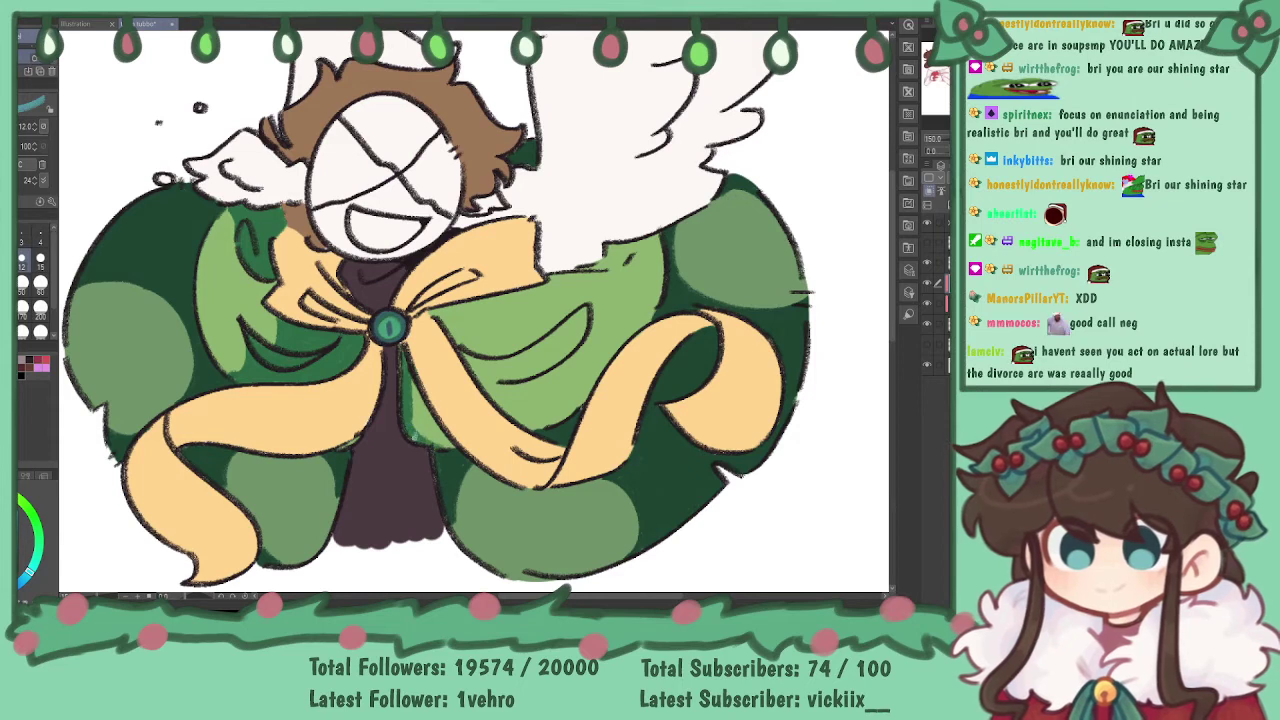
drag(413, 388, 441, 440)
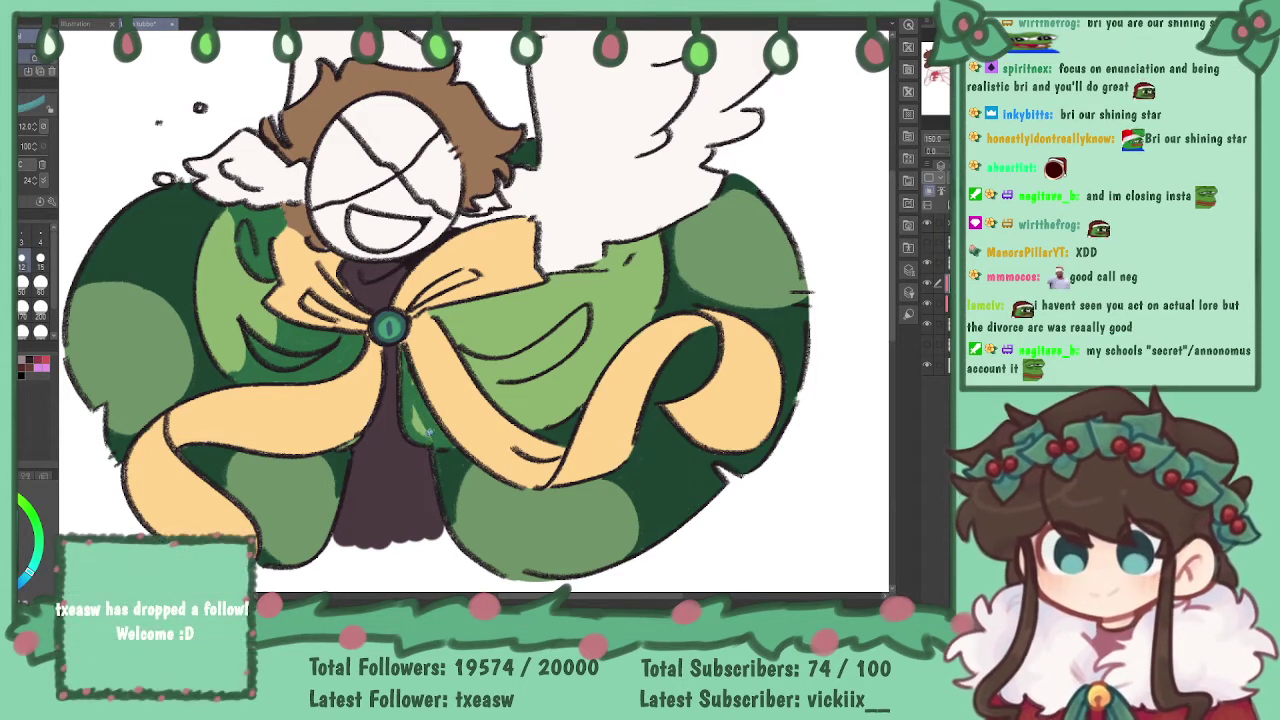
drag(407, 418, 430, 438)
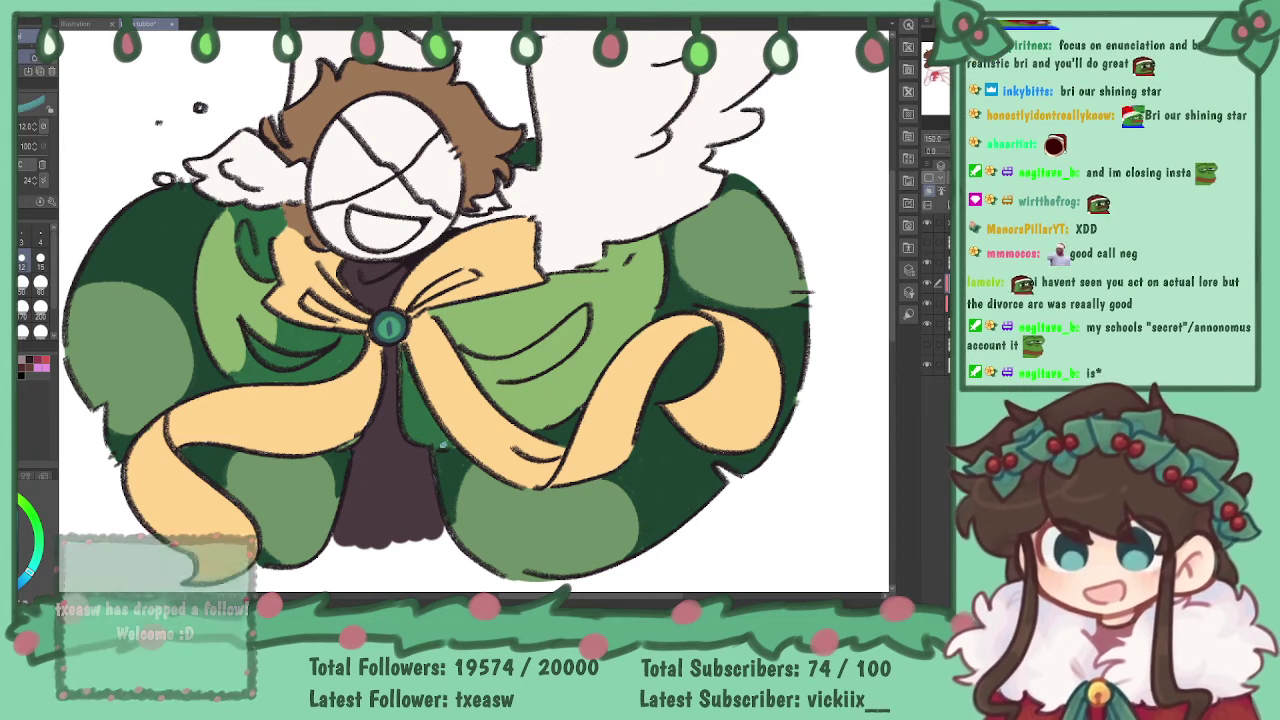
- Outline the fold shadows on the right half of the light green cloak with curved deeper green strokes
drag(562, 362, 548, 420)
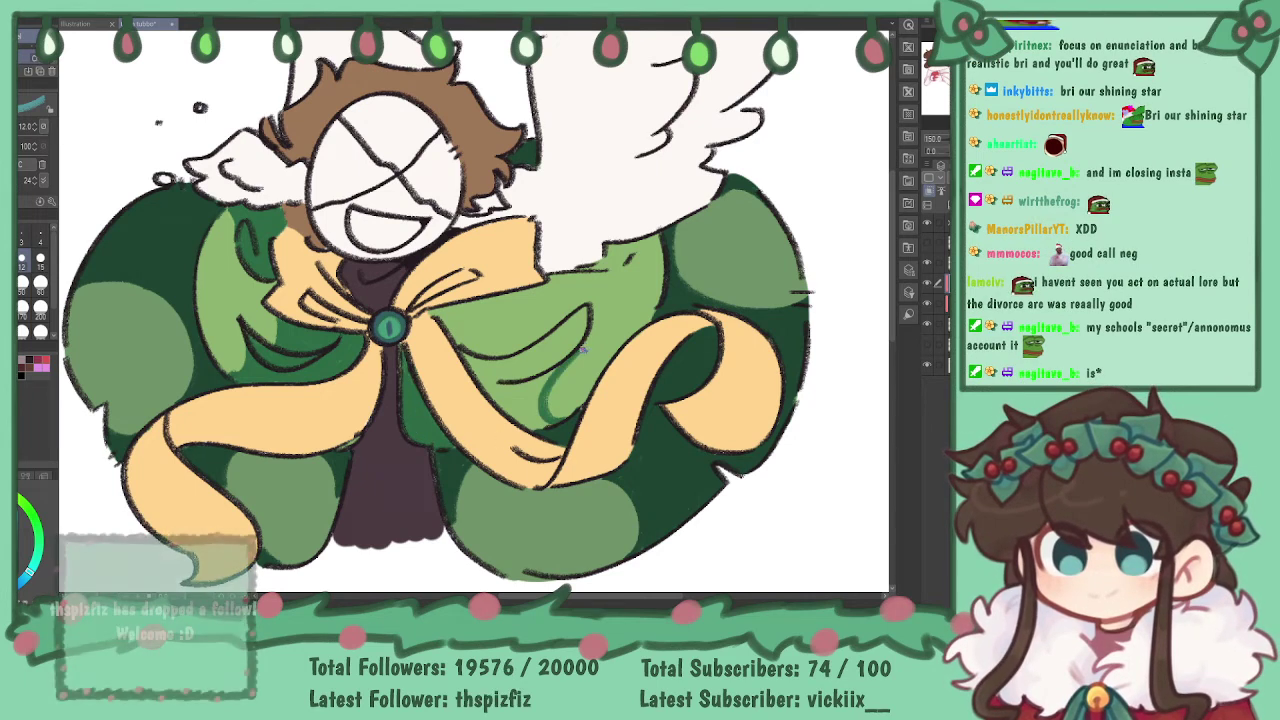
drag(562, 364, 550, 414)
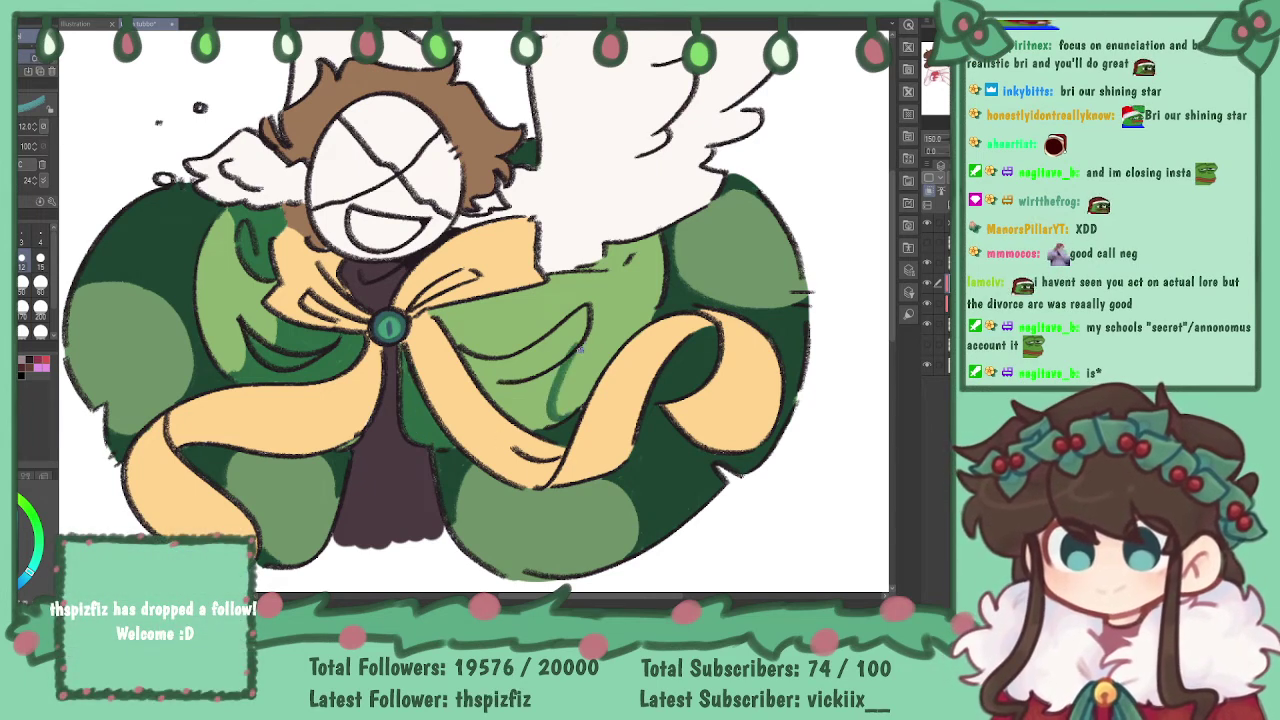
drag(548, 296, 502, 328)
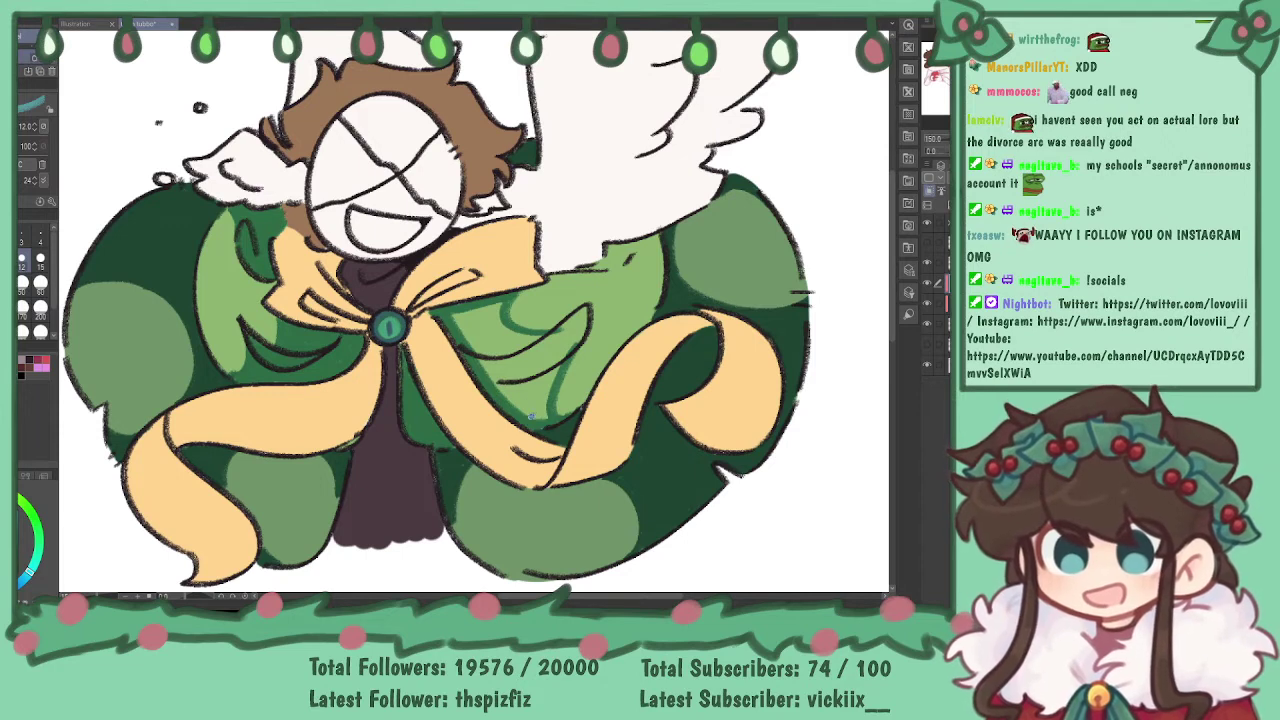
- Fill the fold shadows on the right half of the cloak with the deeper green, leaving lighter patches near its outer edge
drag(462, 326, 500, 388)
drag(474, 312, 492, 354)
drag(478, 318, 530, 415)
mouse_move(524, 338)
mouse_down()
mouse_move(541, 410)
mouse_move(562, 370)
mouse_up()
drag(582, 318, 572, 344)
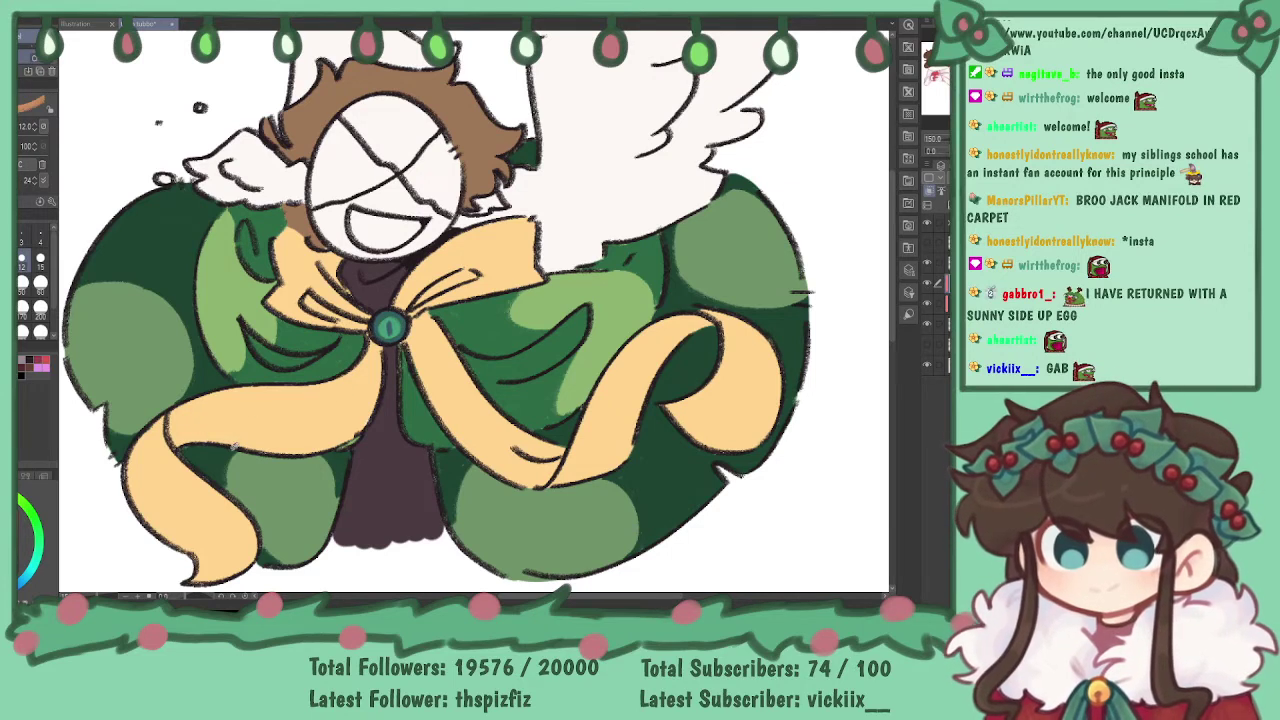
drag(233, 445, 221, 400)
key(ctrl+z)
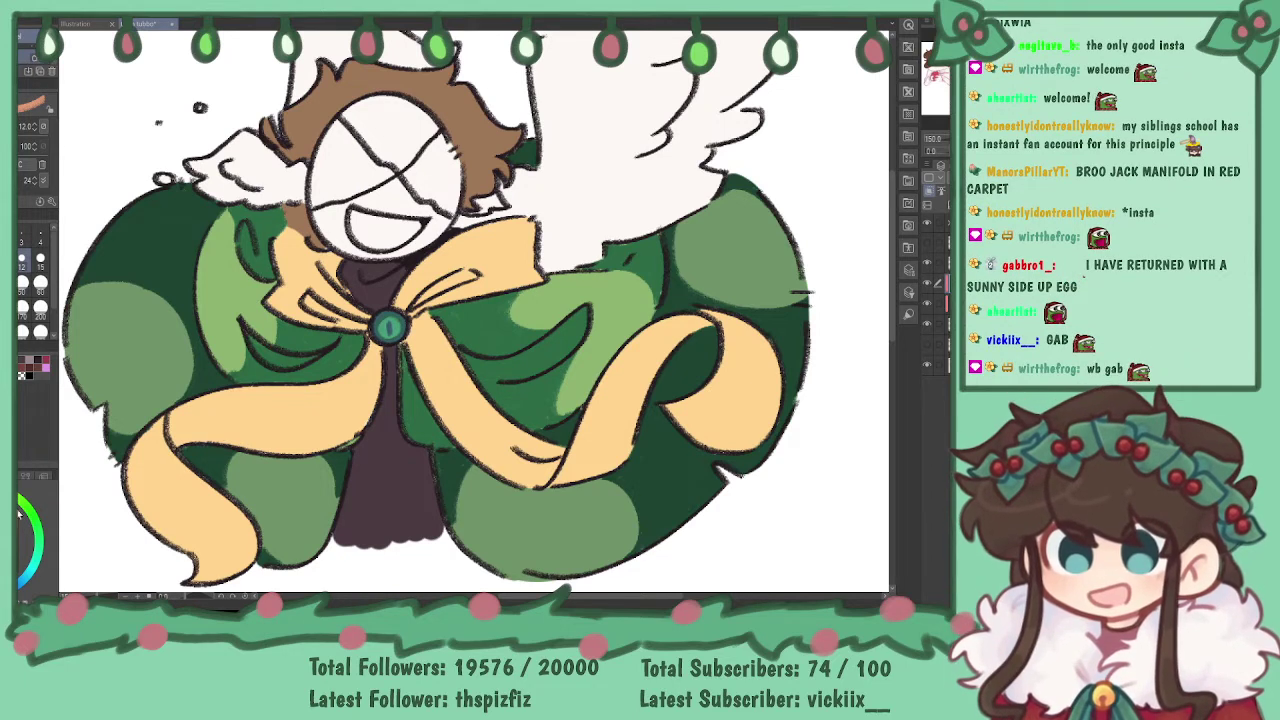
drag(228, 445, 250, 392)
key(ctrl+z)
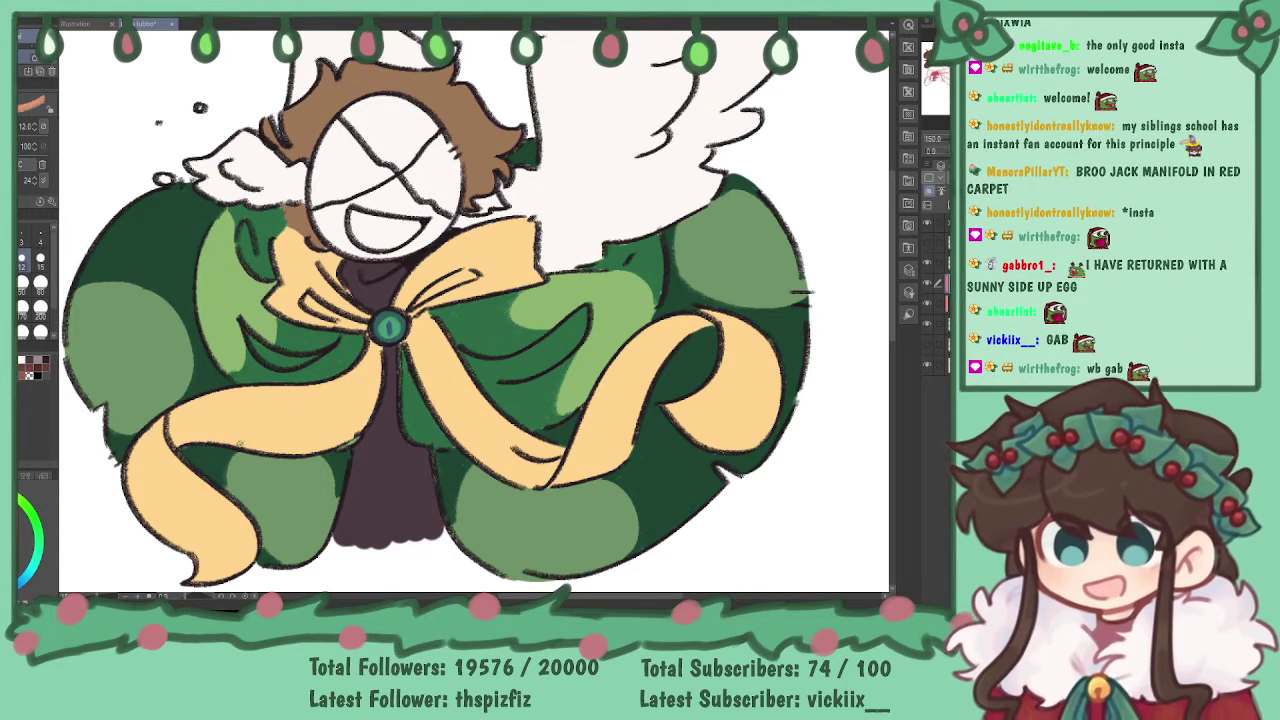
drag(232, 442, 252, 394)
key(ctrl+z)
- Shade the left ribbon tail in orange at its fold and along its narrow end just below the brooch
drag(230, 442, 252, 392)
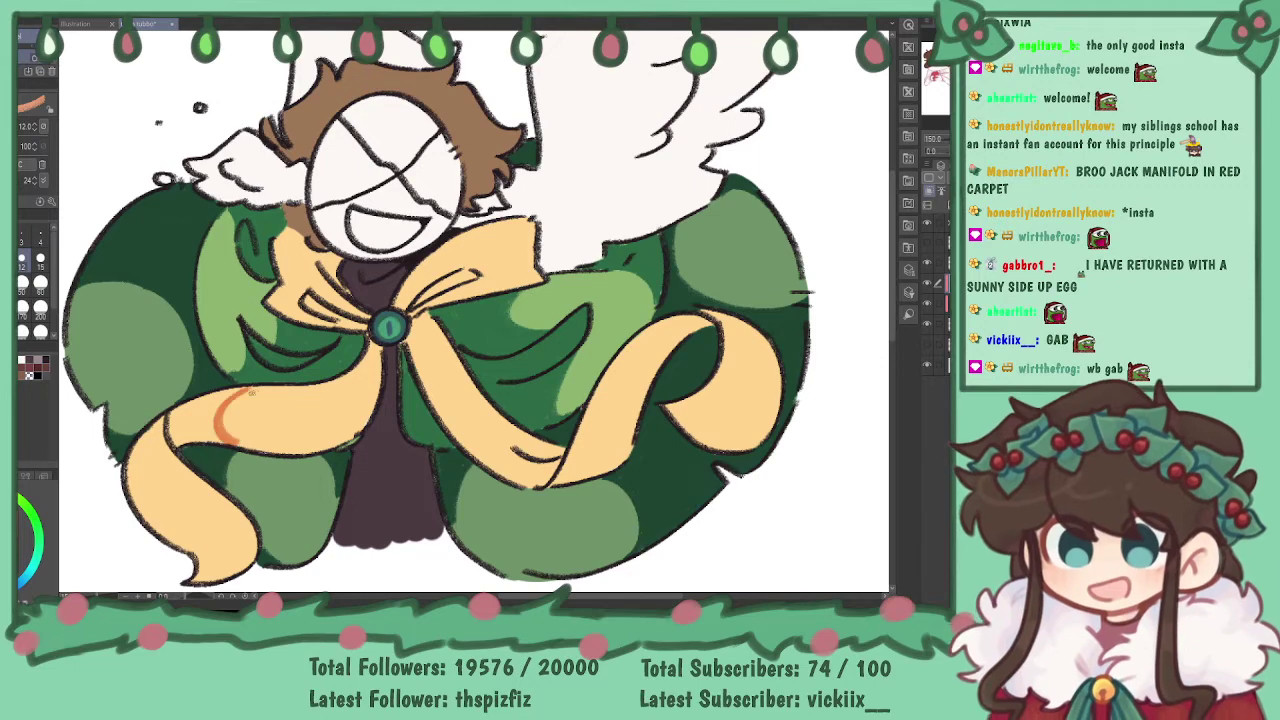
drag(176, 441, 179, 445)
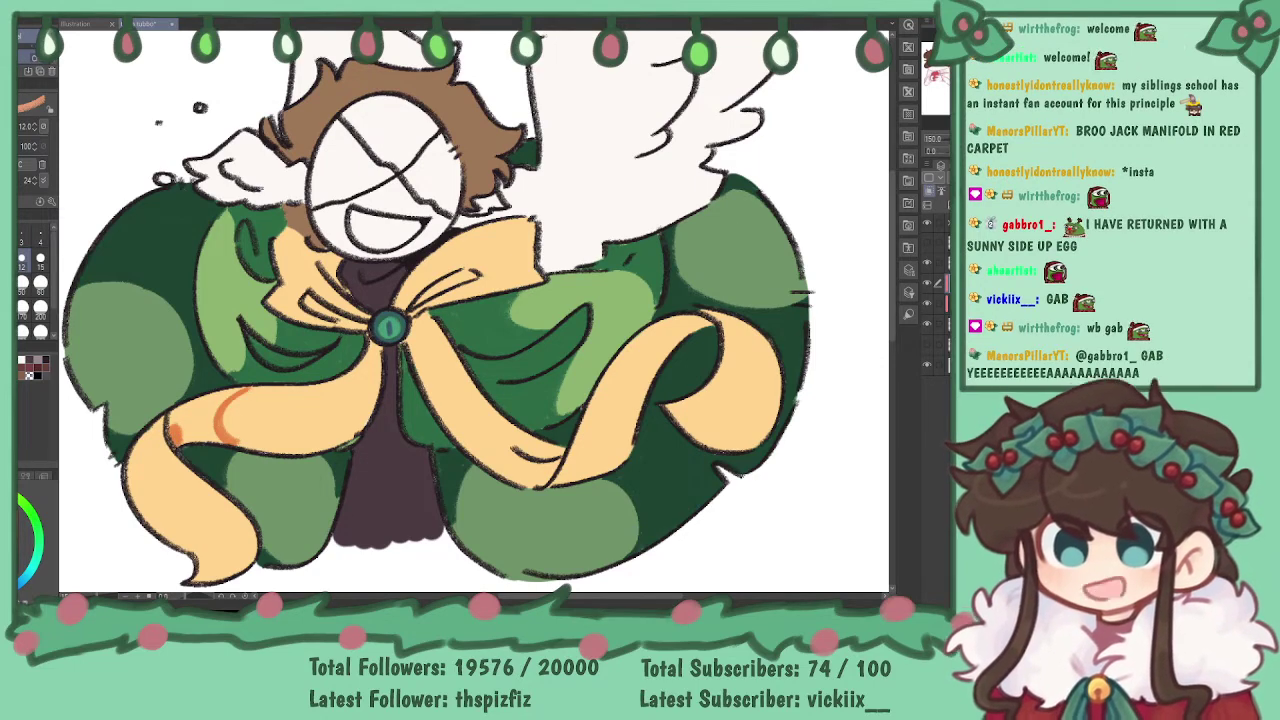
drag(380, 328, 470, 318)
key(ctrl+plus)
key(ctrl+plus)
key(ctrl+plus)
drag(968, 80, 965, 83)
mouse_move(207, 327)
mouse_down()
mouse_move(330, 325)
mouse_move(270, 311)
mouse_move(200, 268)
mouse_move(260, 224)
mouse_move(200, 245)
mouse_move(282, 228)
mouse_move(332, 190)
mouse_move(270, 220)
mouse_move(384, 178)
mouse_move(200, 277)
mouse_move(246, 294)
mouse_move(290, 246)
mouse_move(288, 275)
mouse_move(330, 312)
mouse_up()
drag(753, 221, 388, 346)
mouse_move(320, 248)
mouse_down()
mouse_move(350, 240)
mouse_move(370, 344)
mouse_move(373, 216)
mouse_move(370, 253)
mouse_move(352, 232)
mouse_move(341, 240)
mouse_move(367, 207)
mouse_move(362, 182)
mouse_move(385, 204)
mouse_up()
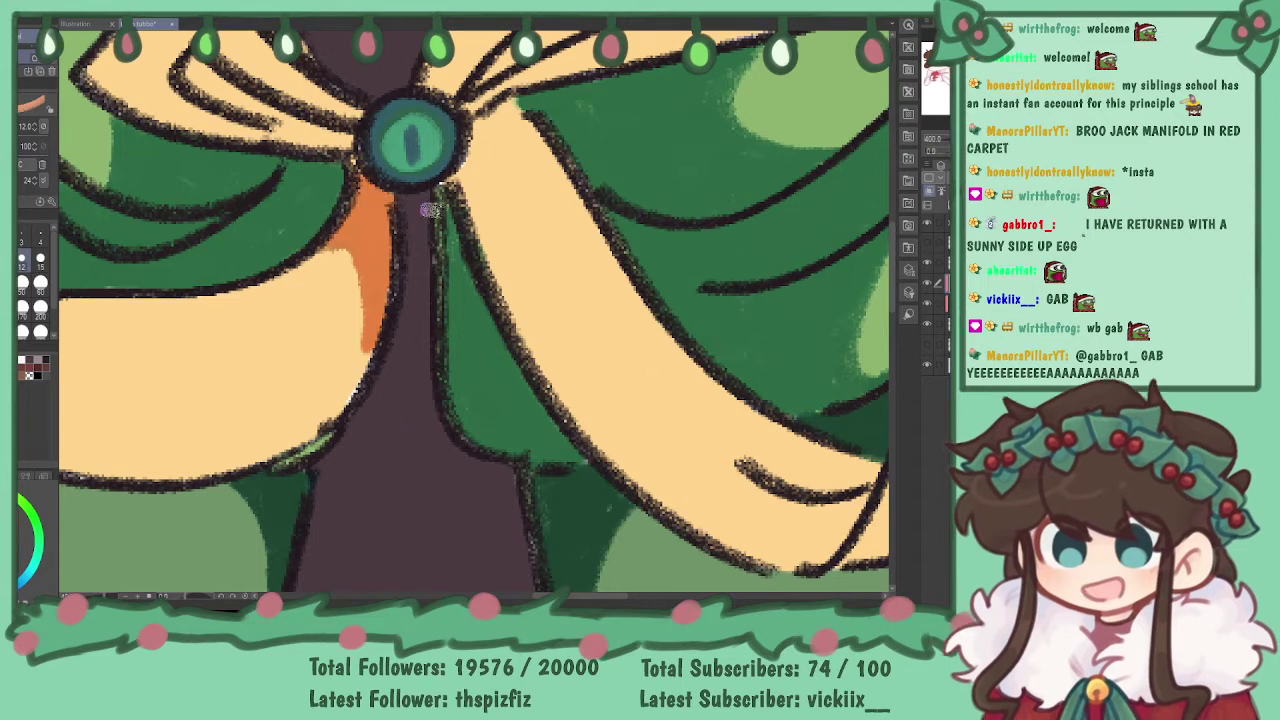
- Shade the upper end of the right ribbon tail in orange where it emerges below the brooch
drag(804, 178, 723, 281)
drag(354, 315, 396, 318)
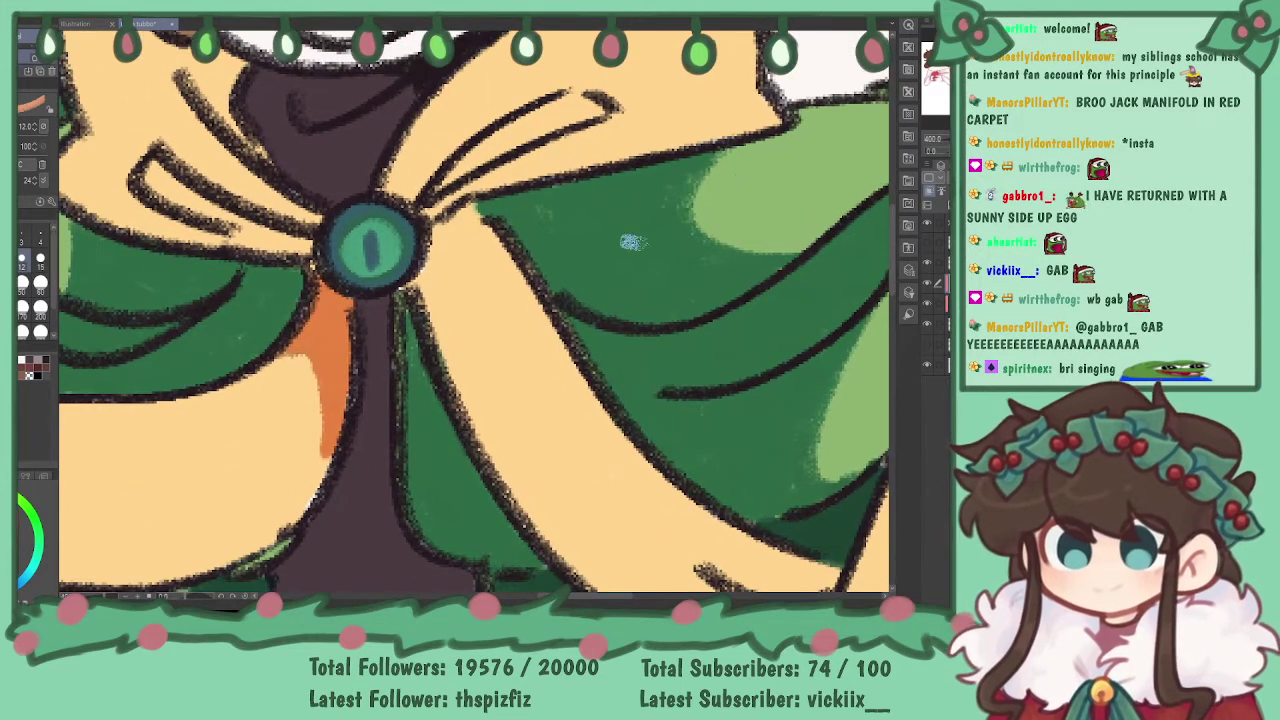
drag(457, 392, 528, 265)
key(ctrl+z)
drag(455, 380, 515, 262)
mouse_move(440, 306)
mouse_down()
mouse_move(447, 348)
mouse_move(425, 305)
mouse_move(435, 281)
mouse_move(462, 317)
mouse_move(448, 240)
mouse_move(457, 213)
mouse_move(496, 265)
mouse_move(469, 272)
mouse_move(496, 255)
mouse_move(469, 228)
mouse_up()
- Shade both sides of the right ribbon tail's lowest fold in orange, leaving the upper stretches pale yellow
drag(820, 490, 635, 173)
mouse_move(452, 316)
mouse_down()
mouse_move(497, 319)
mouse_move(517, 268)
mouse_move(641, 259)
mouse_move(545, 291)
mouse_move(509, 254)
mouse_move(529, 289)
mouse_move(505, 245)
mouse_up()
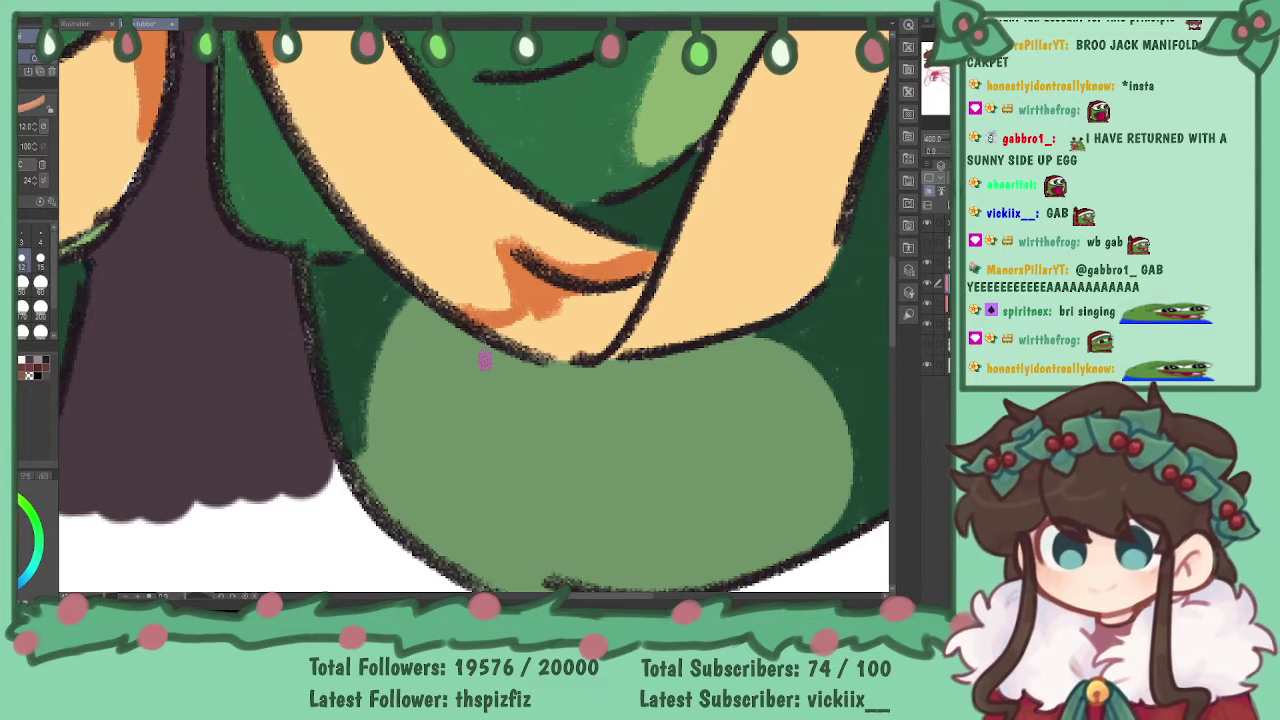
mouse_move(491, 334)
mouse_down()
mouse_move(563, 346)
mouse_move(553, 351)
mouse_move(593, 339)
mouse_move(577, 351)
mouse_move(638, 275)
mouse_move(577, 302)
mouse_up()
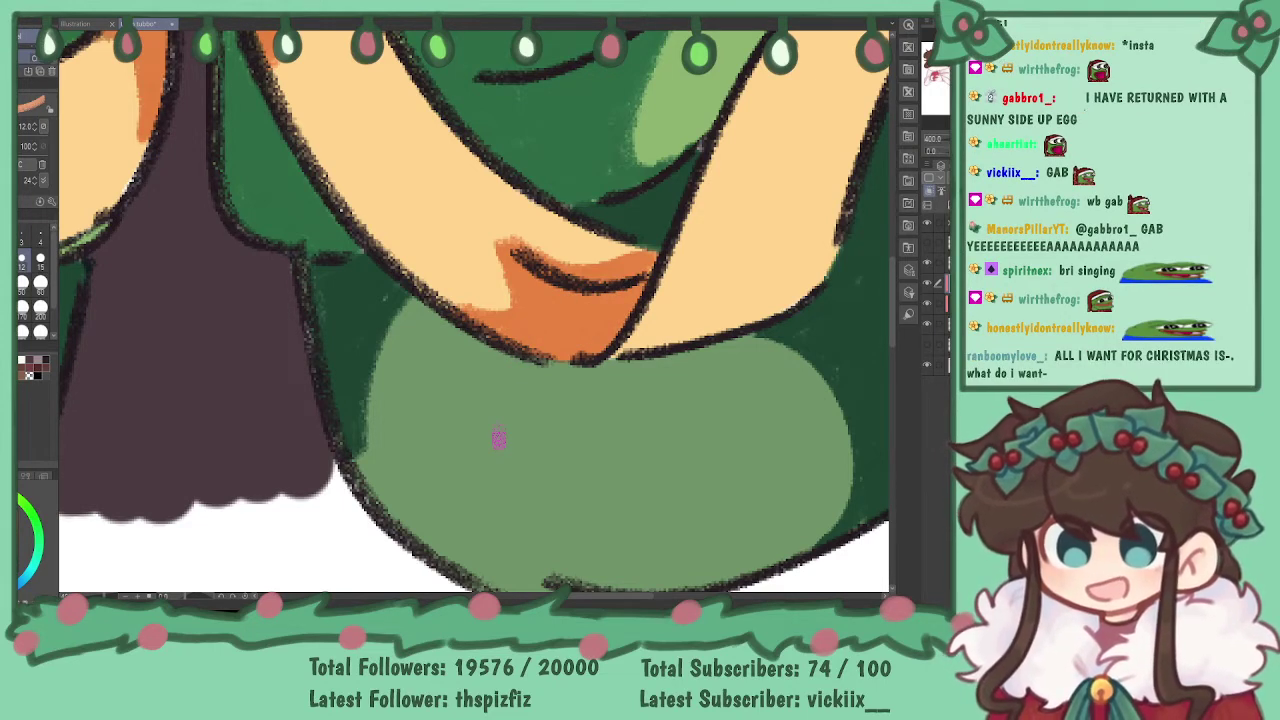
mouse_move(861, 117)
mouse_down()
mouse_move(515, 234)
mouse_move(636, 307)
mouse_up()
mouse_move(480, 405)
mouse_down()
mouse_move(513, 496)
mouse_move(510, 477)
mouse_move(527, 498)
mouse_move(567, 491)
mouse_move(385, 543)
mouse_up()
mouse_move(480, 520)
mouse_down()
mouse_move(437, 520)
mouse_move(428, 503)
mouse_move(443, 524)
mouse_move(457, 455)
mouse_move(497, 507)
mouse_up()
- Shade the top of the right ribbon's loop and the pointed inner part of its curled end in orange
drag(600, 240, 560, 533)
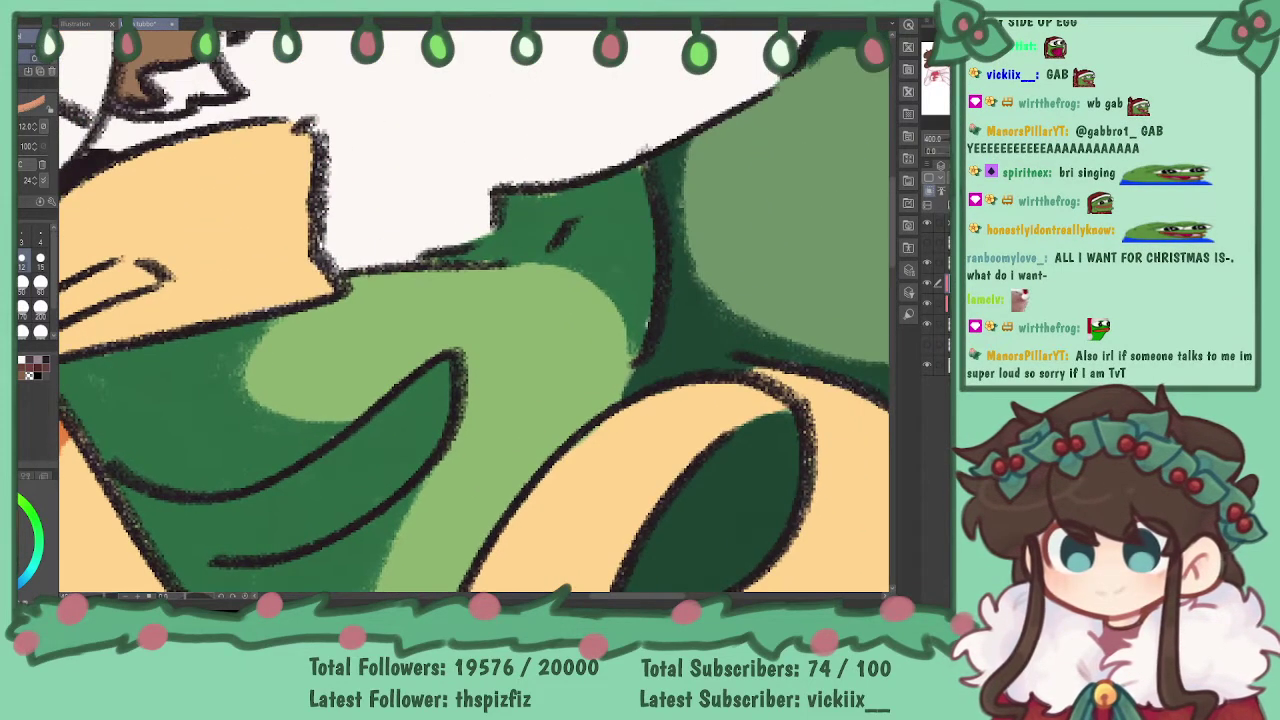
mouse_move(648, 394)
mouse_down()
mouse_move(701, 455)
mouse_move(704, 434)
mouse_move(757, 396)
mouse_move(712, 434)
mouse_move(767, 408)
mouse_move(734, 395)
mouse_move(705, 407)
mouse_move(711, 388)
mouse_move(686, 390)
mouse_move(700, 447)
mouse_move(712, 415)
mouse_up()
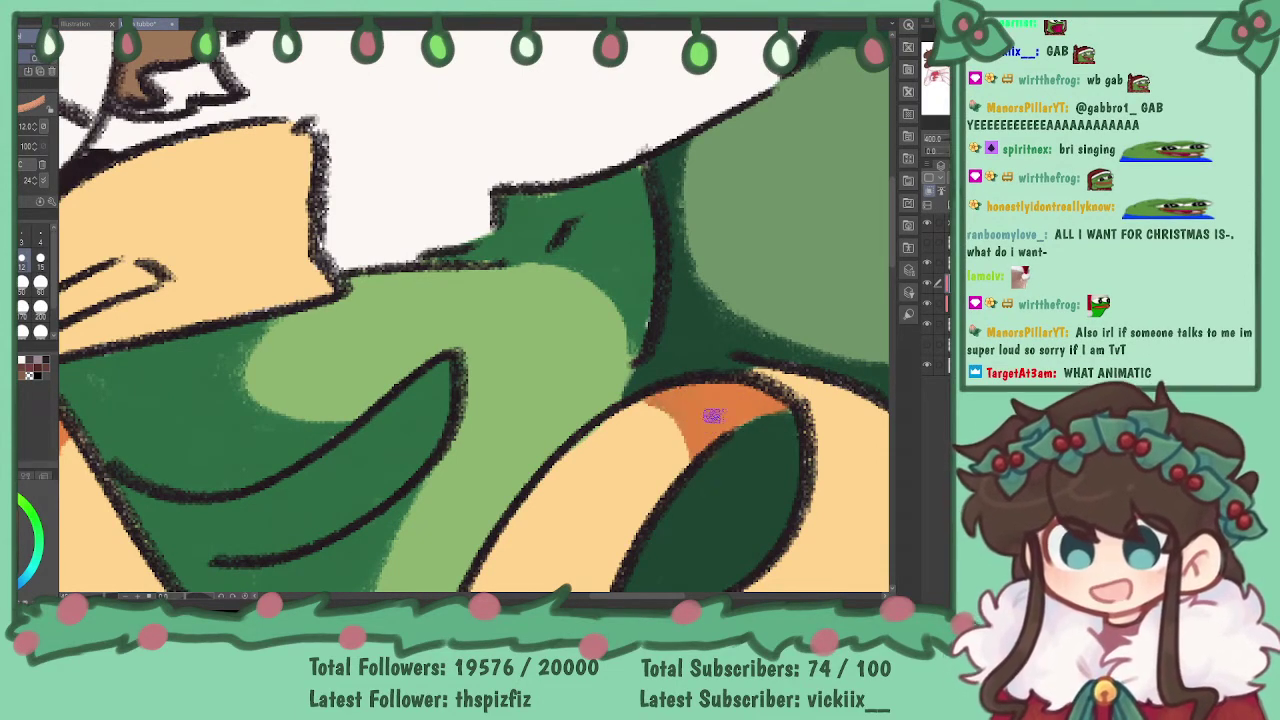
mouse_move(790, 450)
mouse_down()
mouse_move(625, 498)
mouse_move(590, 140)
mouse_up()
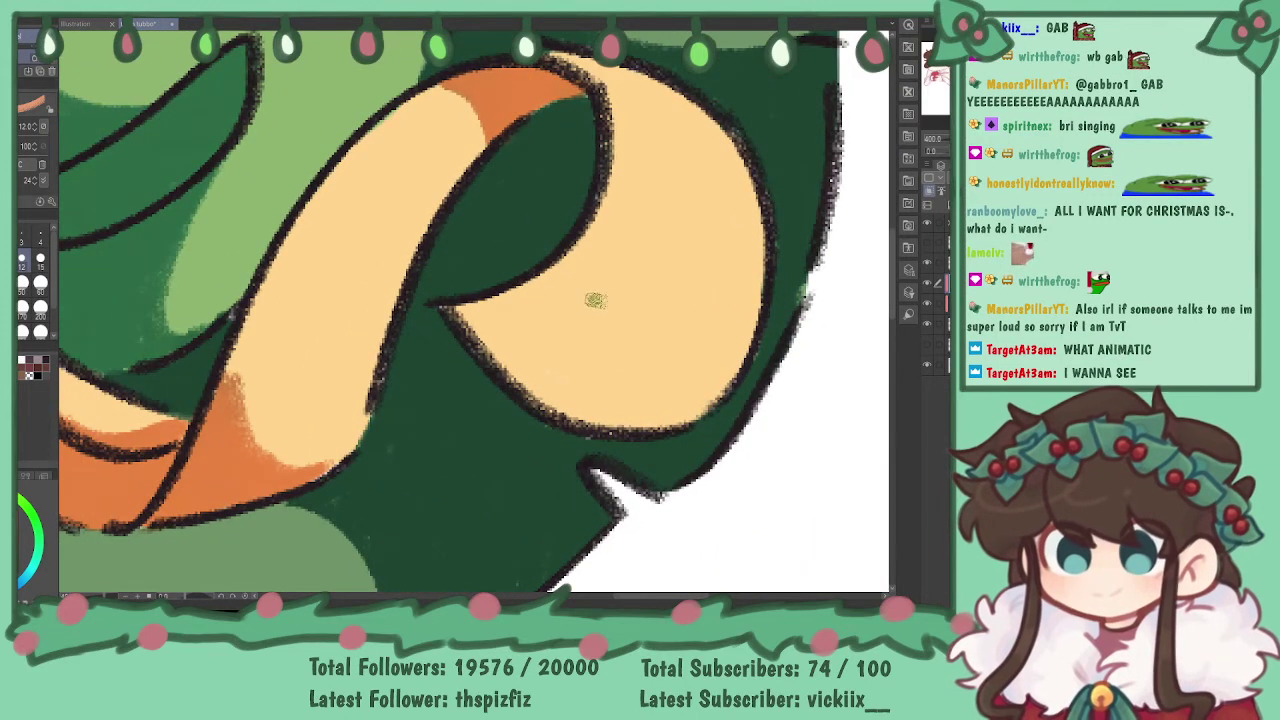
drag(578, 258, 615, 398)
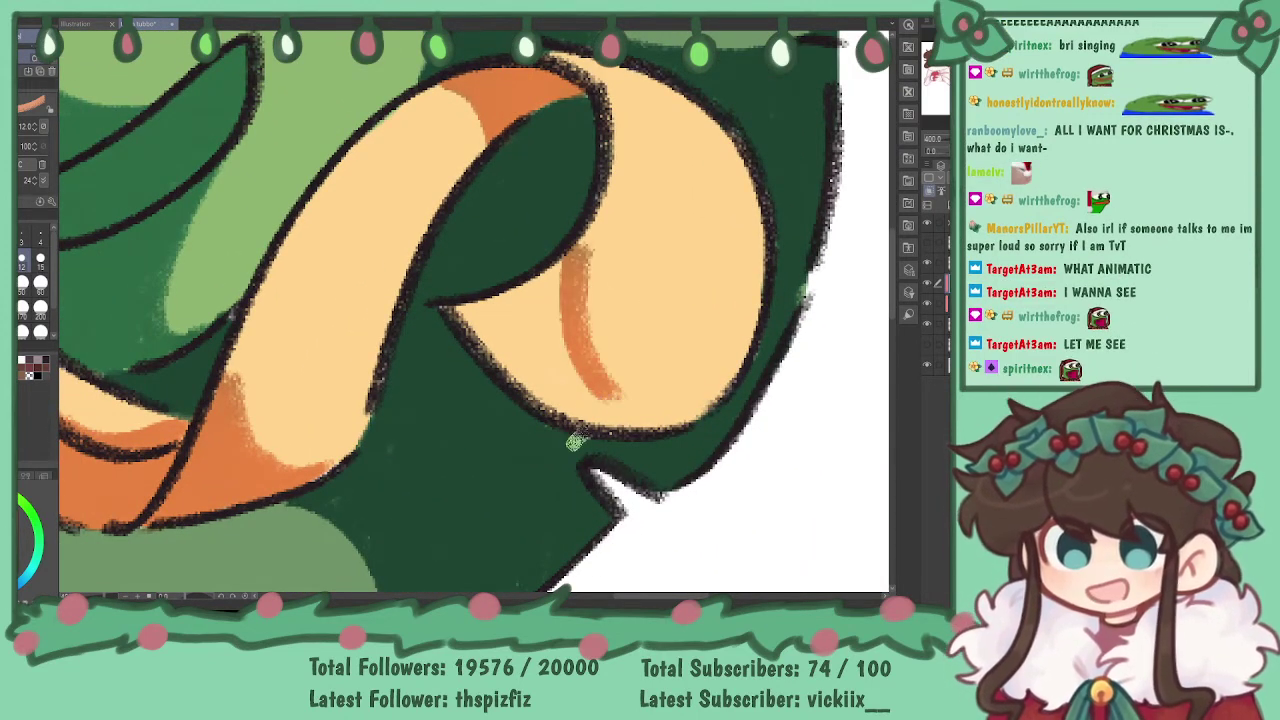
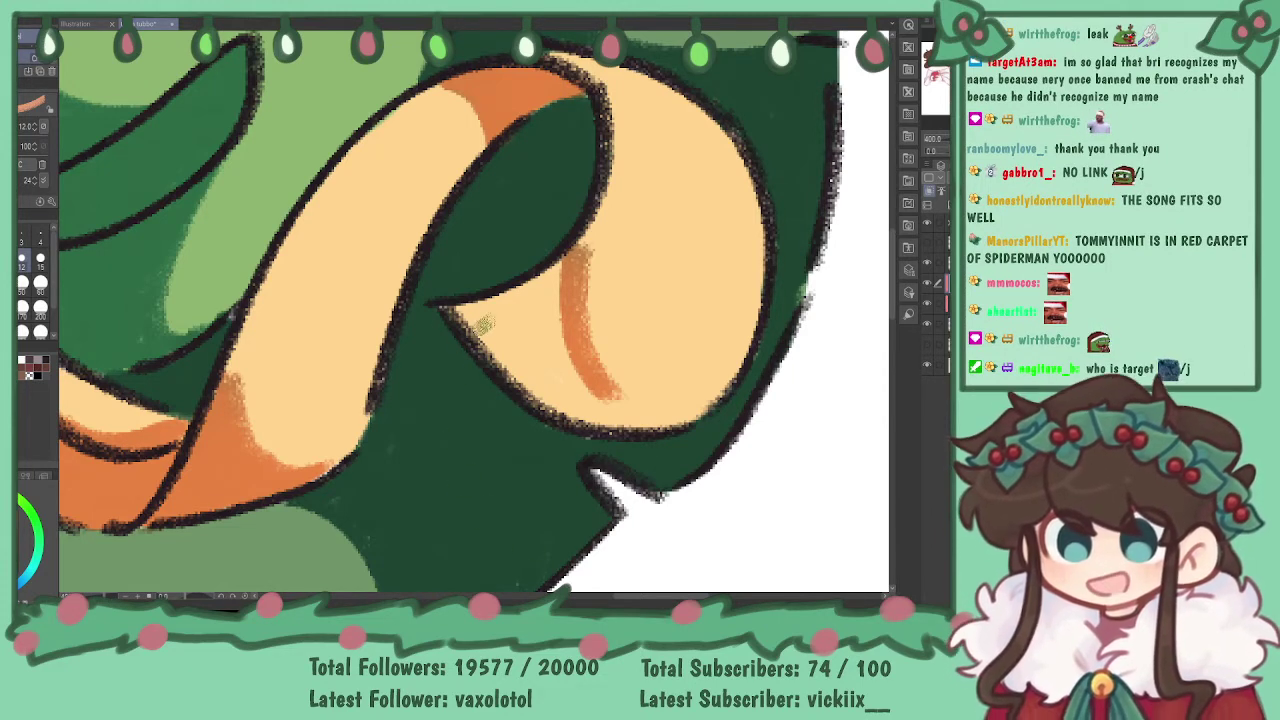
mouse_move(480, 314)
mouse_down()
mouse_move(450, 311)
mouse_move(528, 291)
mouse_move(584, 241)
mouse_move(571, 301)
mouse_move(589, 376)
mouse_move(643, 428)
mouse_move(583, 396)
mouse_up()
mouse_move(463, 308)
mouse_down()
mouse_move(572, 414)
mouse_move(503, 356)
mouse_move(612, 418)
mouse_move(482, 317)
mouse_move(539, 360)
mouse_move(541, 330)
mouse_move(555, 297)
mouse_up()
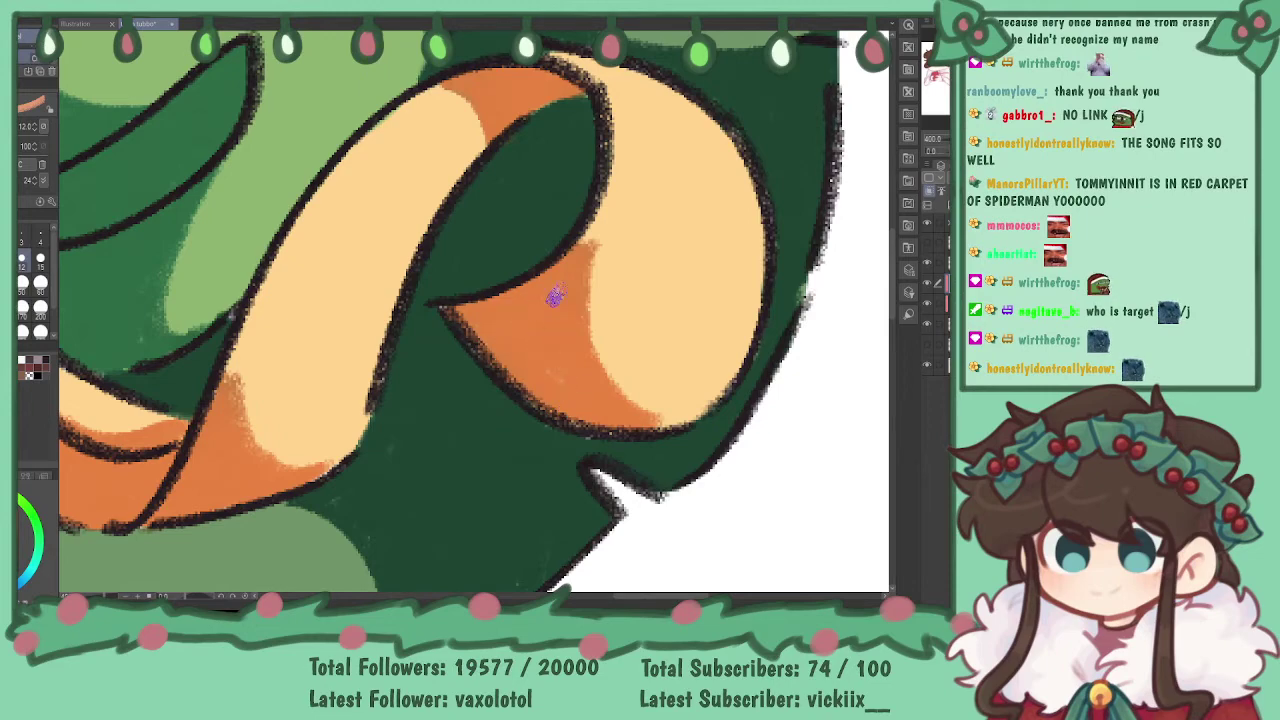
- Outline a wavy orange shadow across the upper part of the bow's left half, running down along its fold line
key(ctrl+minus)
key(ctrl+minus)
key(ctrl+minus)
key(ctrl+minus)
drag(380, 290, 555, 337)
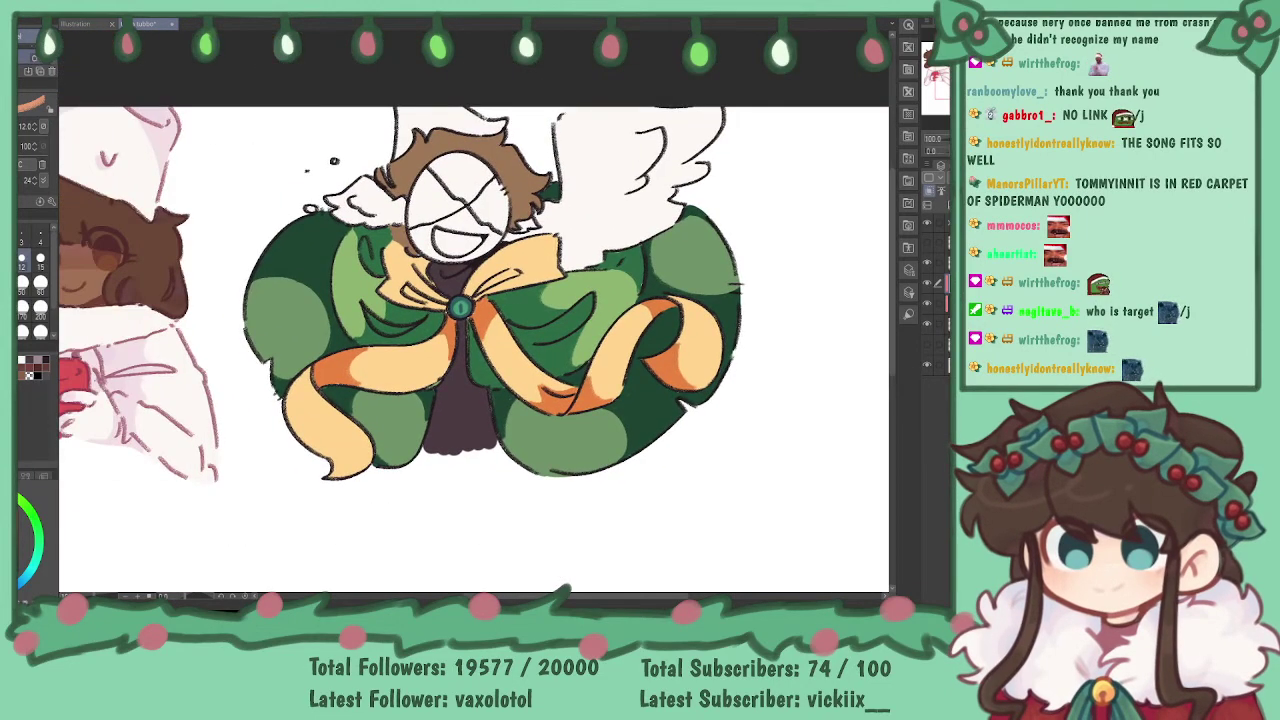
key(ctrl+plus)
key(ctrl+plus)
key(ctrl+plus)
key(ctrl+plus)
drag(321, 40, 646, 270)
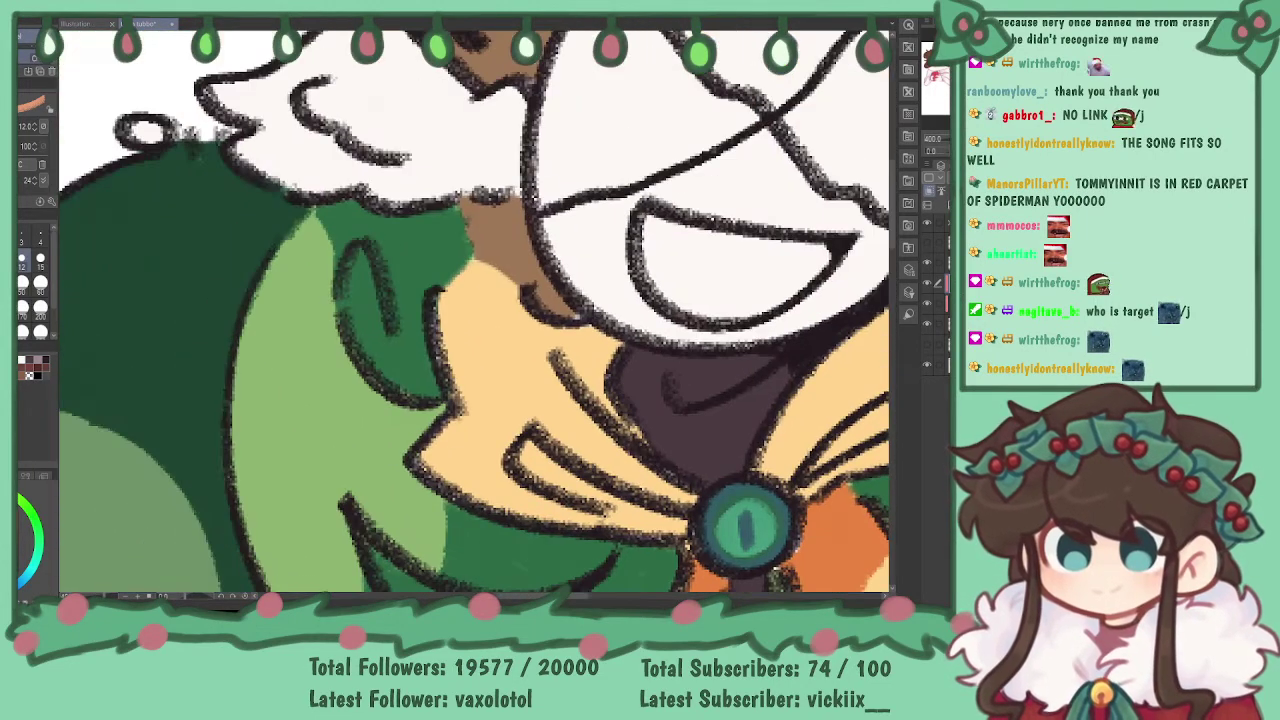
mouse_move(467, 294)
mouse_down()
mouse_move(546, 347)
mouse_move(524, 350)
mouse_move(598, 385)
mouse_move(572, 353)
mouse_move(635, 440)
mouse_move(598, 388)
mouse_up()
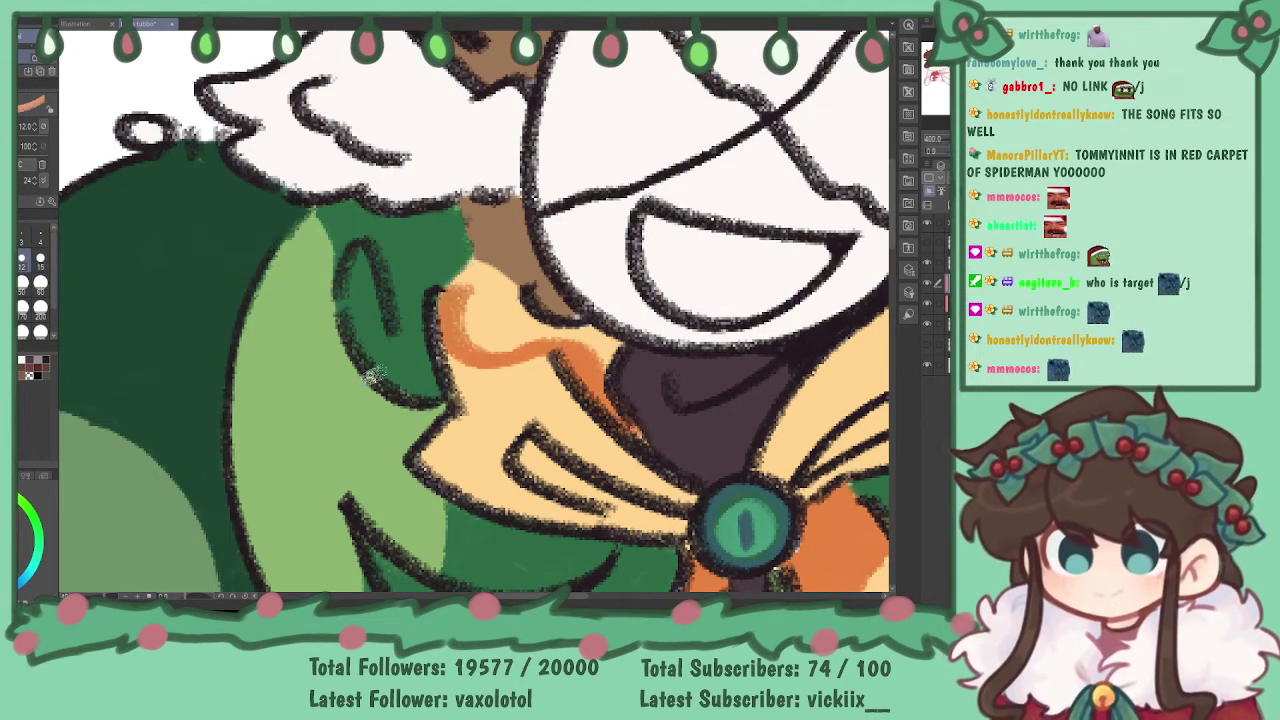
- Fill the upper shadow of the bow's left half with orange and shade its inner fold towards the brooch, using brush sizes 6 and 10
click(2, 262)
drag(634, 438, 629, 424)
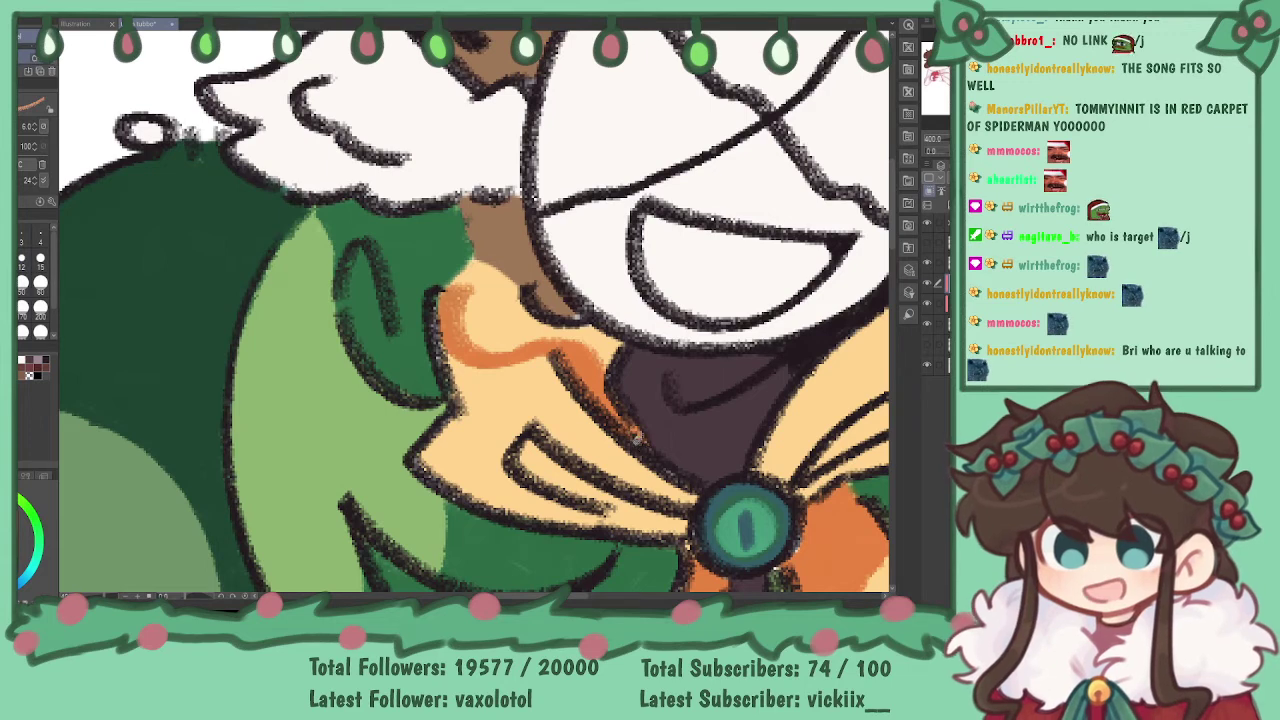
drag(592, 358, 617, 350)
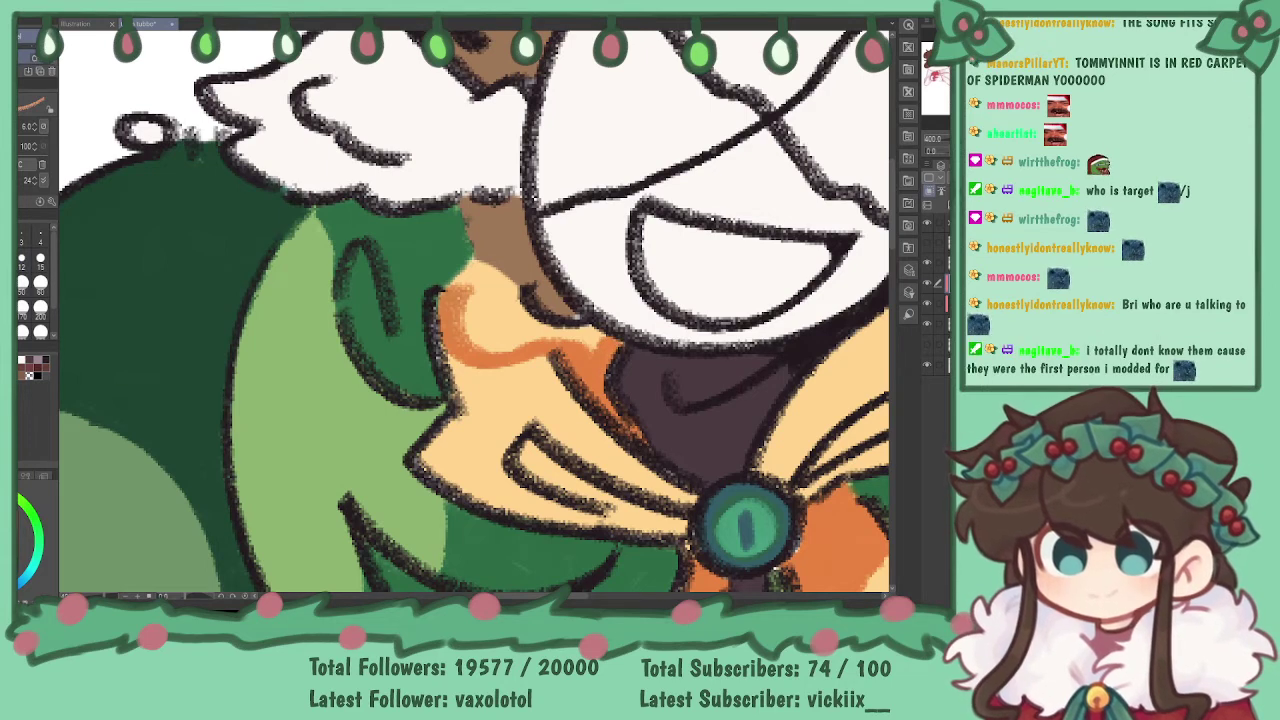
click(4, 262)
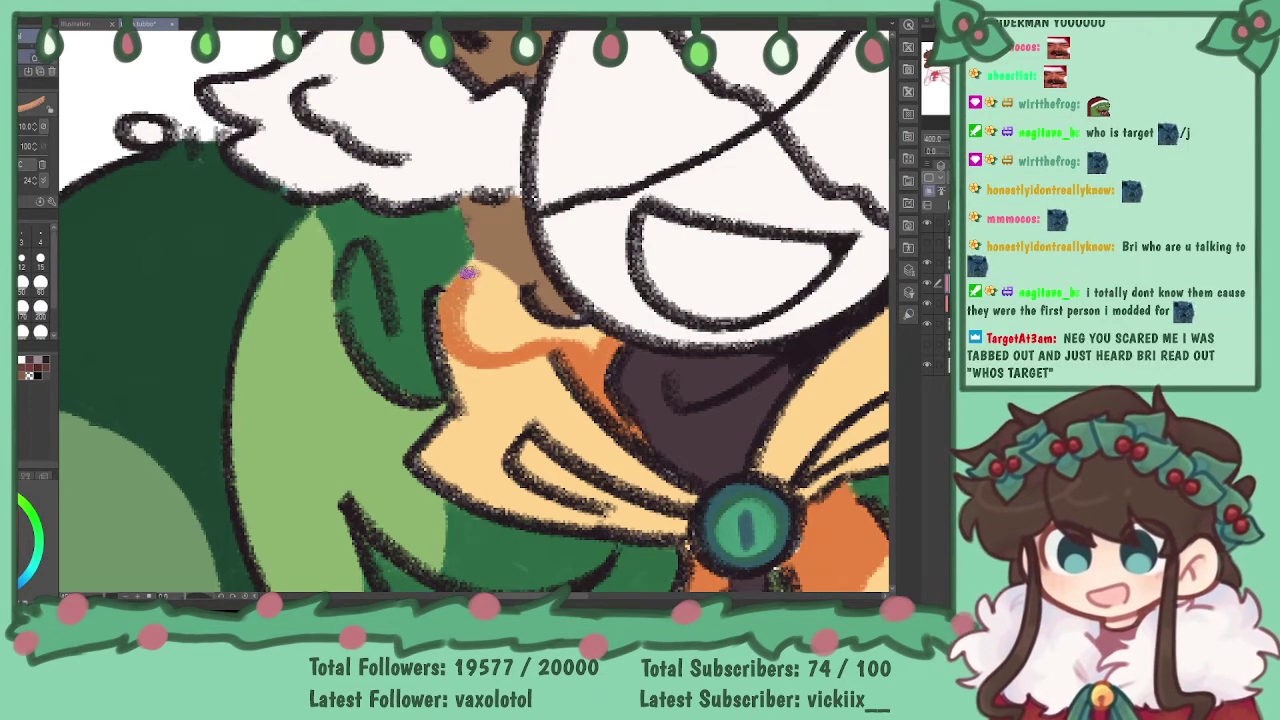
mouse_move(458, 300)
mouse_down()
mouse_move(477, 265)
mouse_move(502, 289)
mouse_up()
key(ctrl+z)
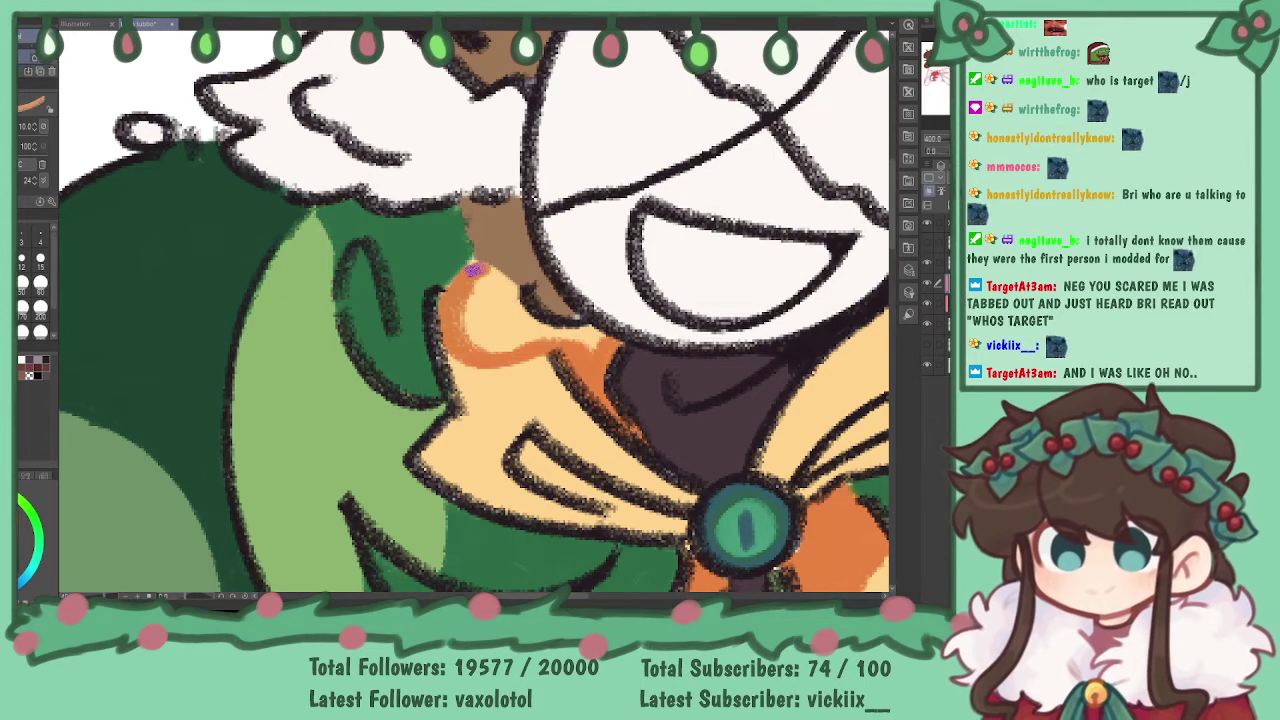
mouse_move(484, 277)
mouse_down()
mouse_move(532, 330)
mouse_move(583, 347)
mouse_move(496, 321)
mouse_move(476, 282)
mouse_up()
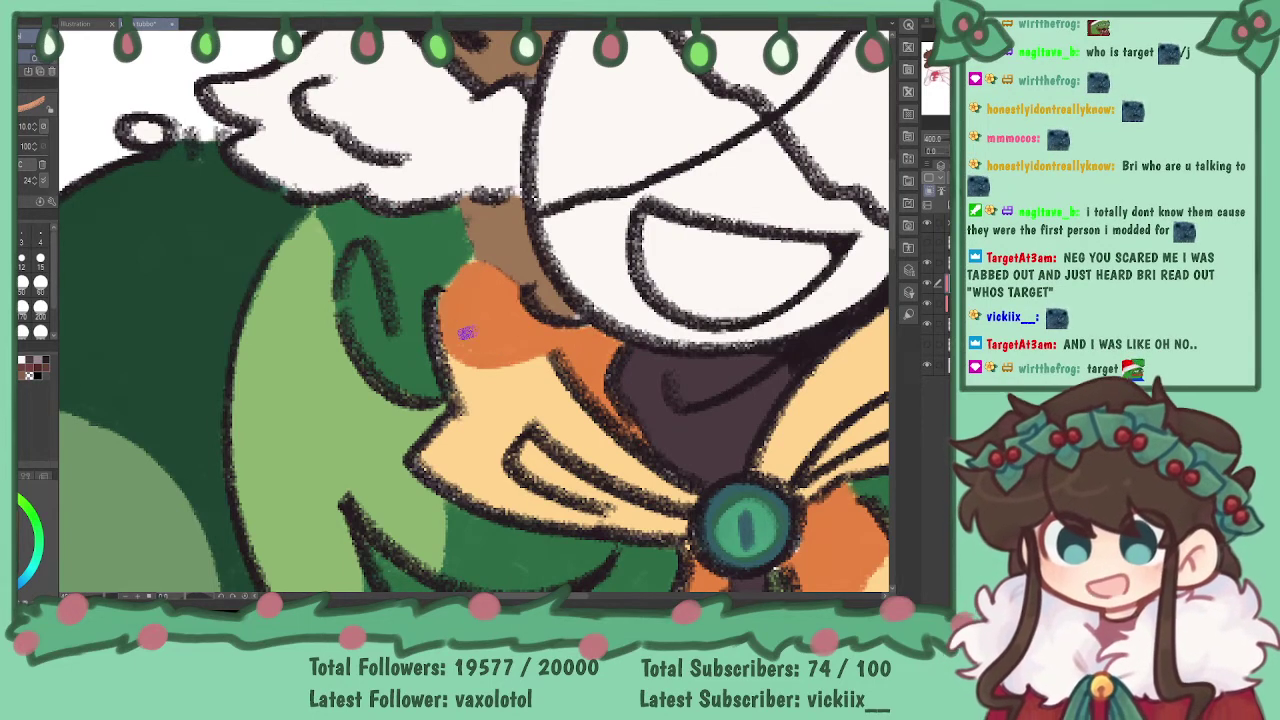
mouse_move(548, 468)
mouse_down()
mouse_move(682, 532)
mouse_move(646, 511)
mouse_move(666, 498)
mouse_move(611, 486)
mouse_move(670, 482)
mouse_move(645, 503)
mouse_move(690, 499)
mouse_up()
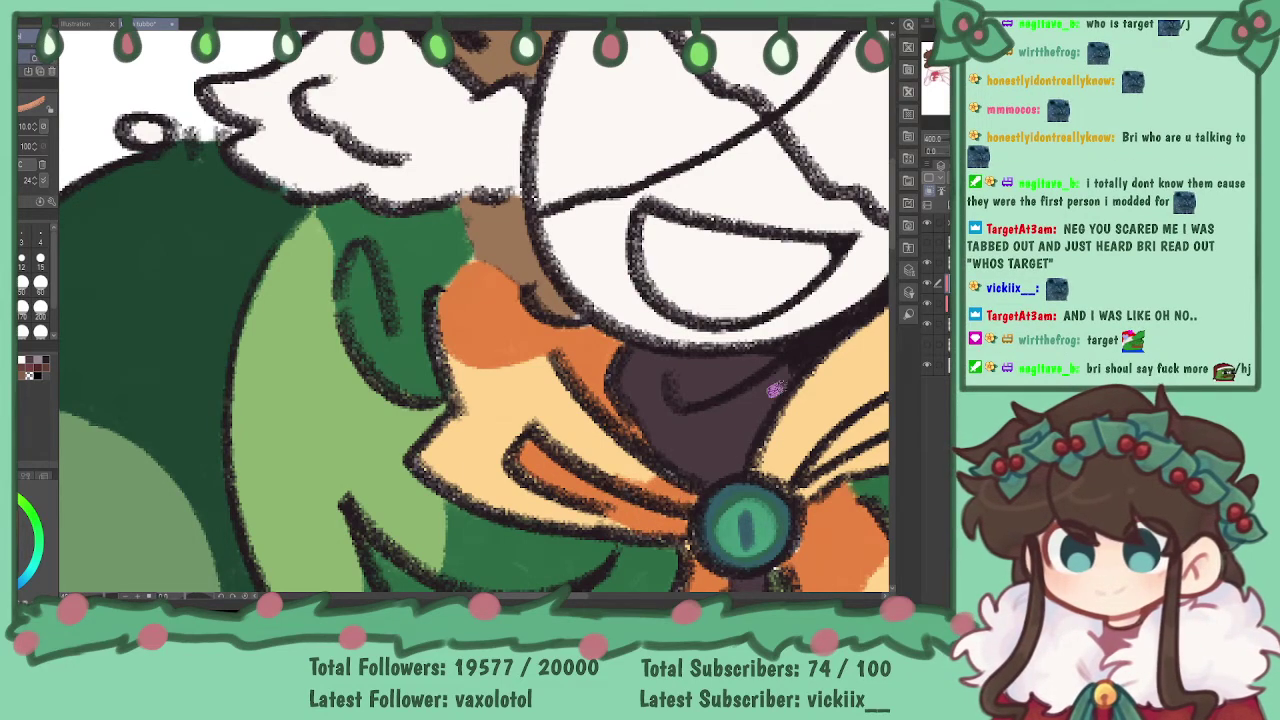
- Shade the bow's right half in orange inside its fold and around the gathers next to the brooch
drag(577, 596, 629, 596)
drag(480, 320, 398, 340)
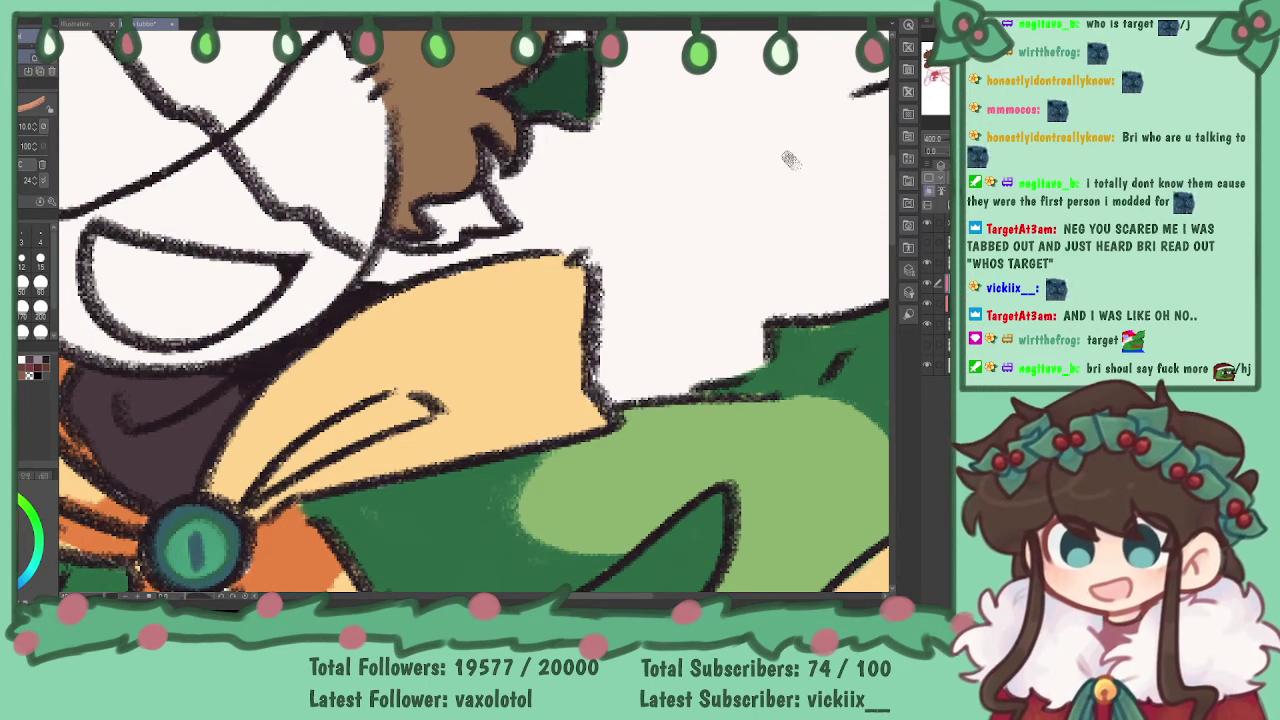
mouse_move(355, 452)
mouse_down()
mouse_move(260, 500)
mouse_move(380, 415)
mouse_move(352, 424)
mouse_up()
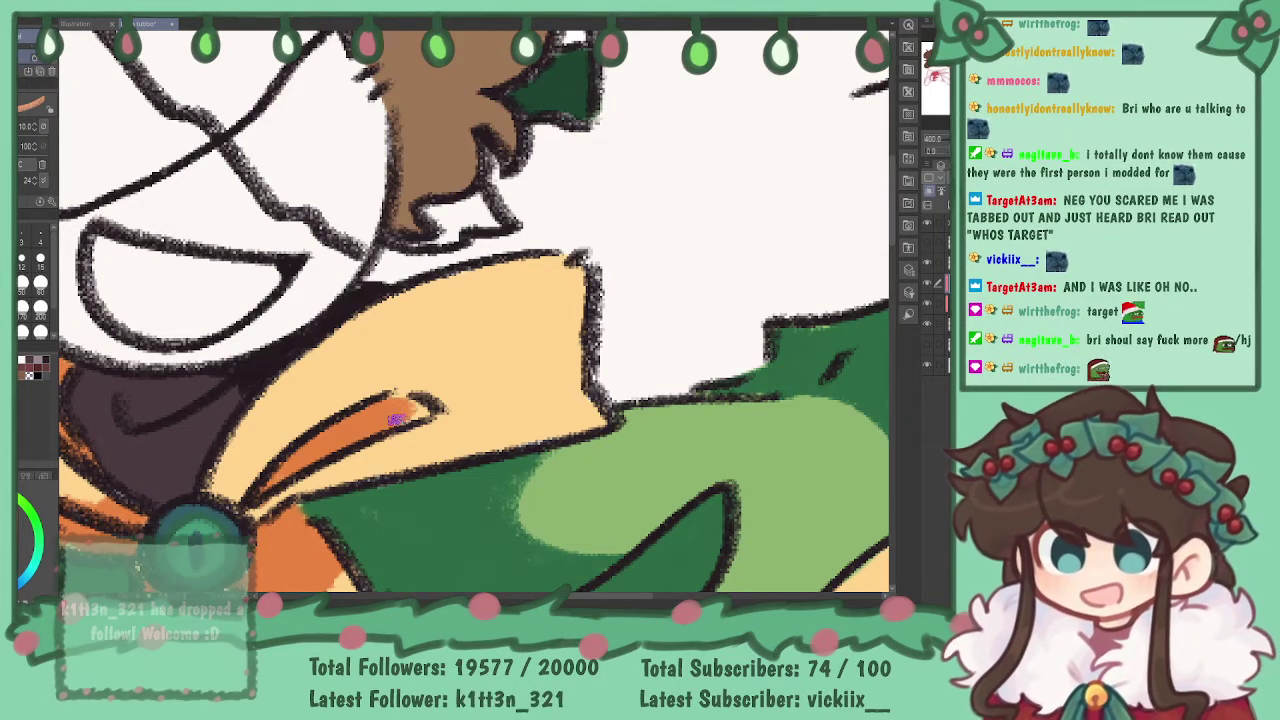
mouse_move(292, 424)
mouse_down()
mouse_move(325, 345)
mouse_move(275, 395)
mouse_move(215, 496)
mouse_move(274, 428)
mouse_up()
mouse_move(345, 450)
mouse_down()
mouse_move(365, 482)
mouse_move(325, 474)
mouse_move(280, 500)
mouse_move(348, 466)
mouse_up()
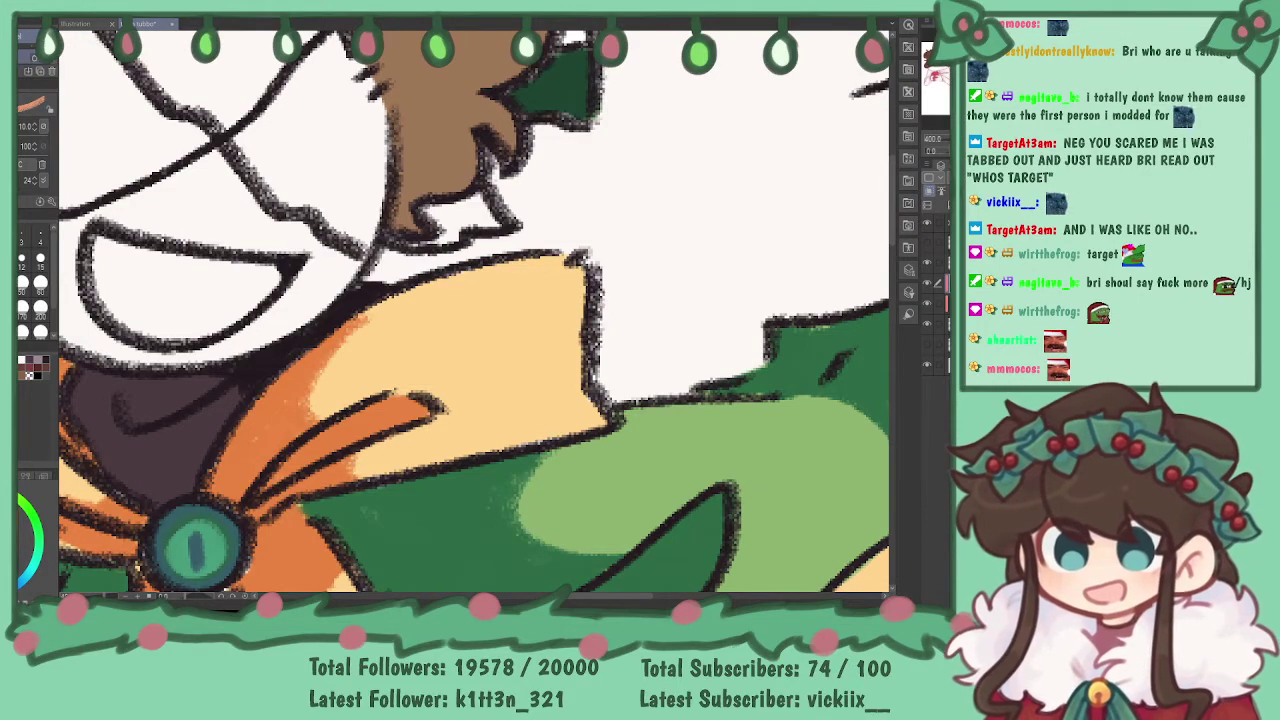
- Shade the left side of the mask's open mouth and the part of the left wing beside the mask in pink
drag(500, 80, 790, 310)
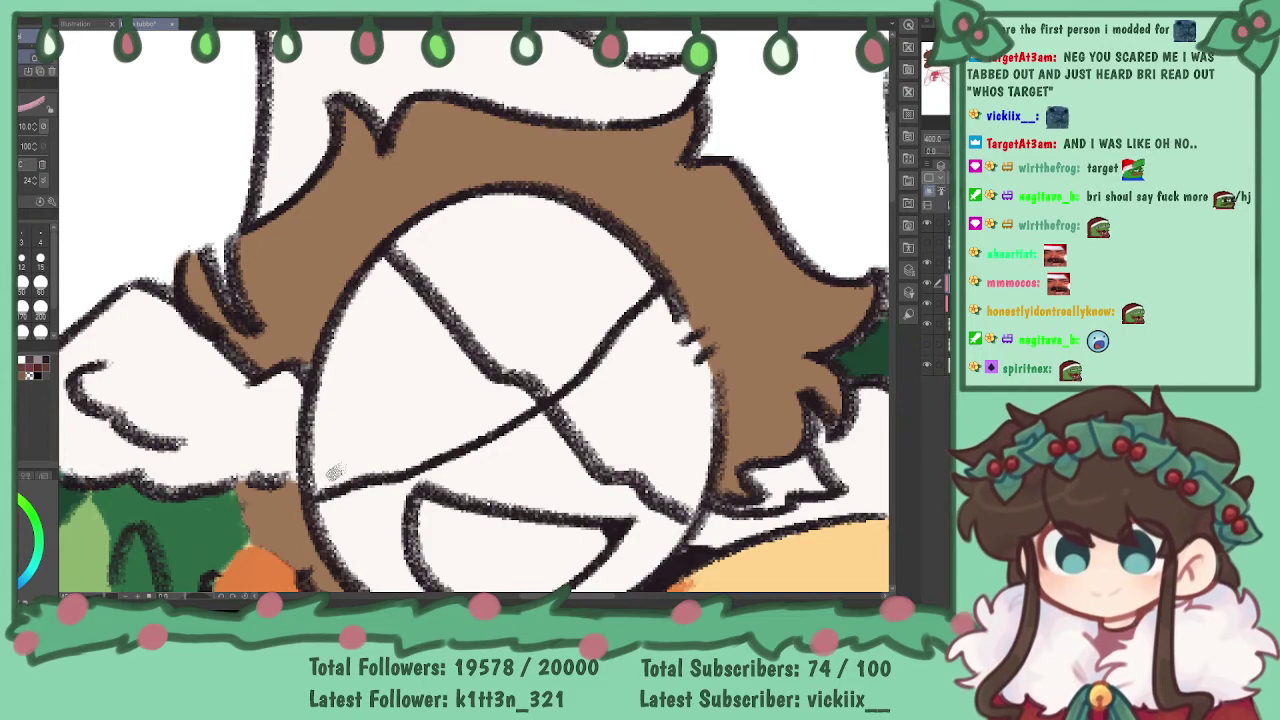
drag(648, 448, 688, 217)
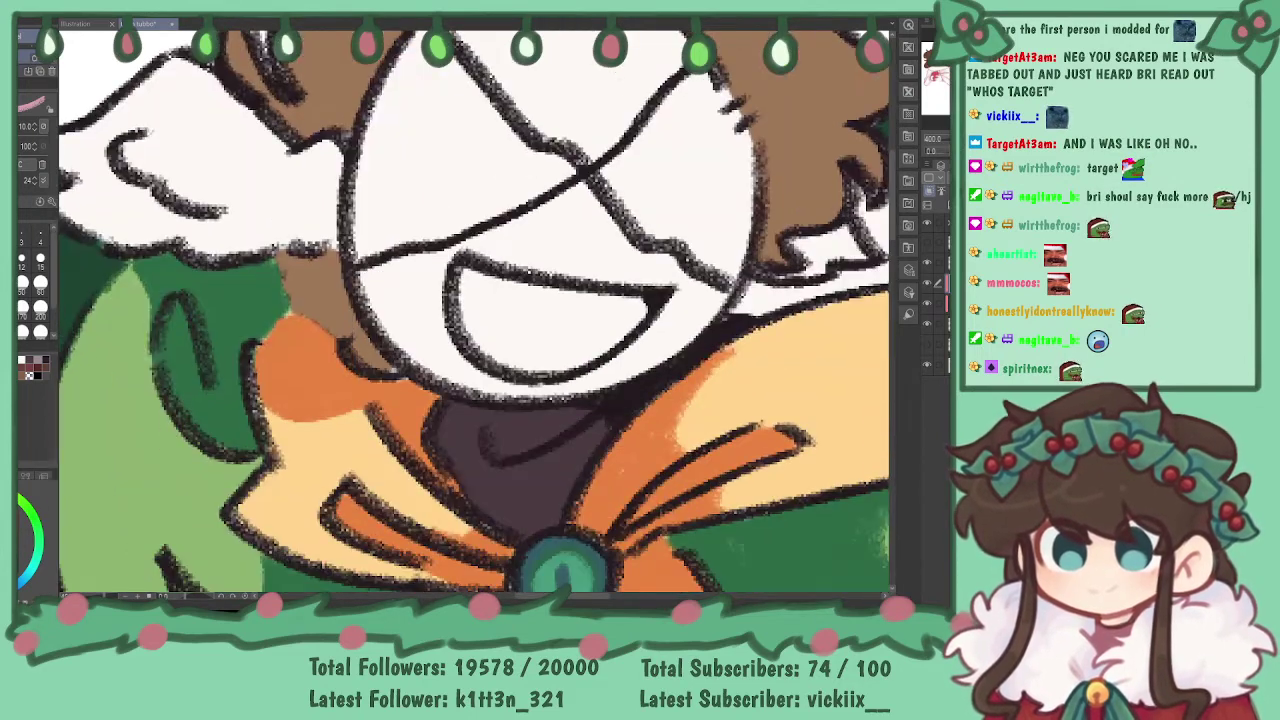
mouse_move(515, 360)
mouse_down()
mouse_move(497, 274)
mouse_move(484, 336)
mouse_move(469, 265)
mouse_move(484, 343)
mouse_move(488, 278)
mouse_up()
mouse_move(262, 245)
mouse_down()
mouse_move(322, 148)
mouse_move(308, 233)
mouse_move(296, 237)
mouse_move(325, 215)
mouse_move(330, 243)
mouse_move(334, 140)
mouse_up()
key(ctrl+z)
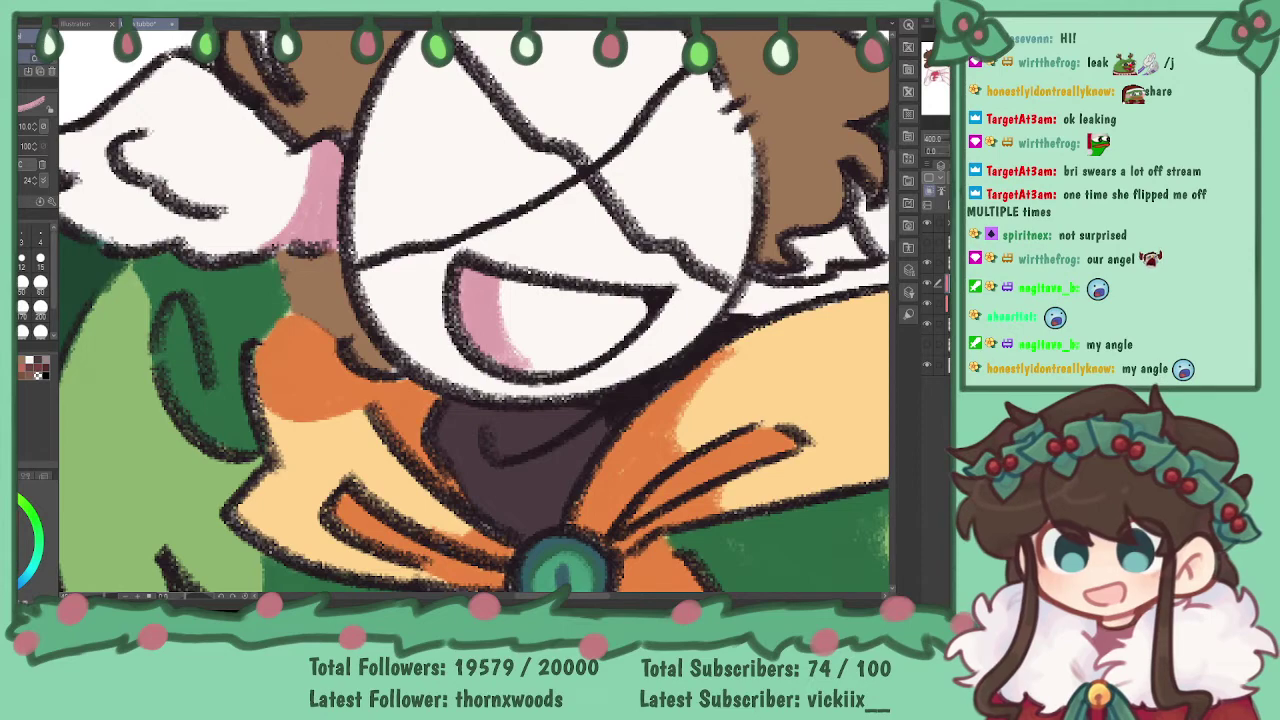
- Shade the base of the right wing in pink beneath the hair and around the outer end of the bow
drag(931, 93, 928, 103)
drag(250, 350, 780, 160)
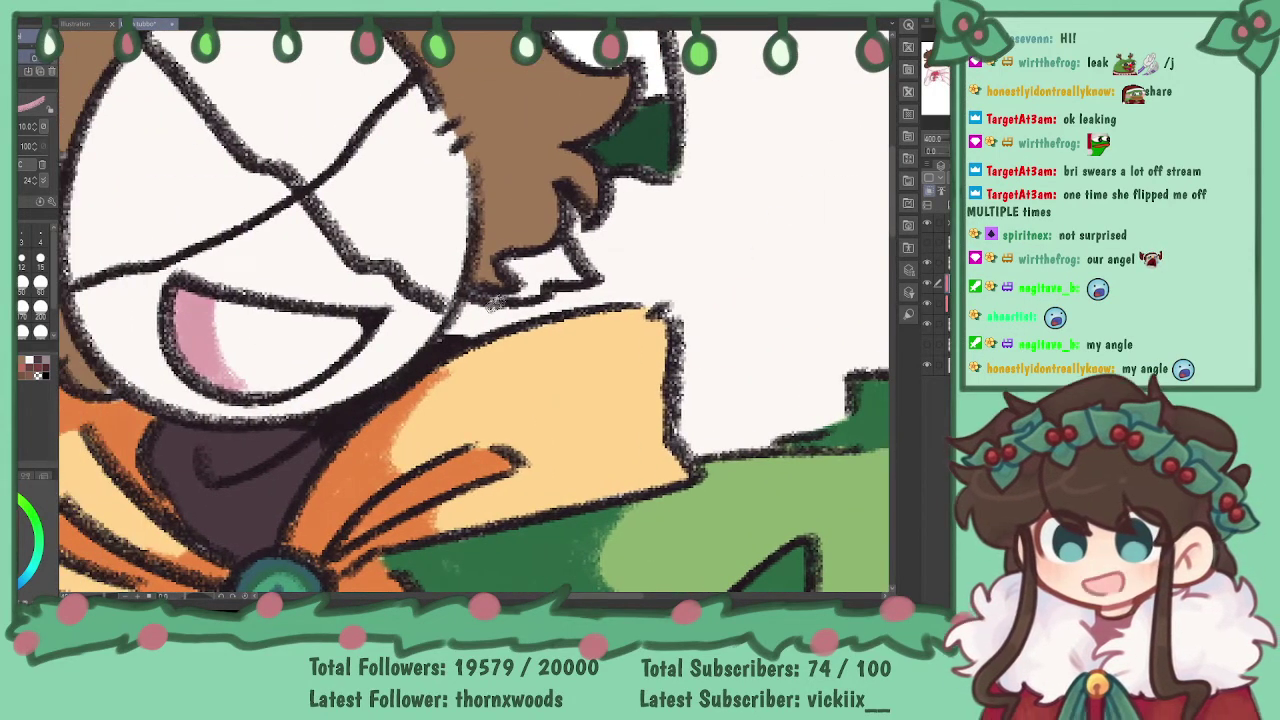
mouse_move(493, 303)
mouse_down()
mouse_move(554, 310)
mouse_move(536, 313)
mouse_move(592, 300)
mouse_move(552, 248)
mouse_move(515, 276)
mouse_up()
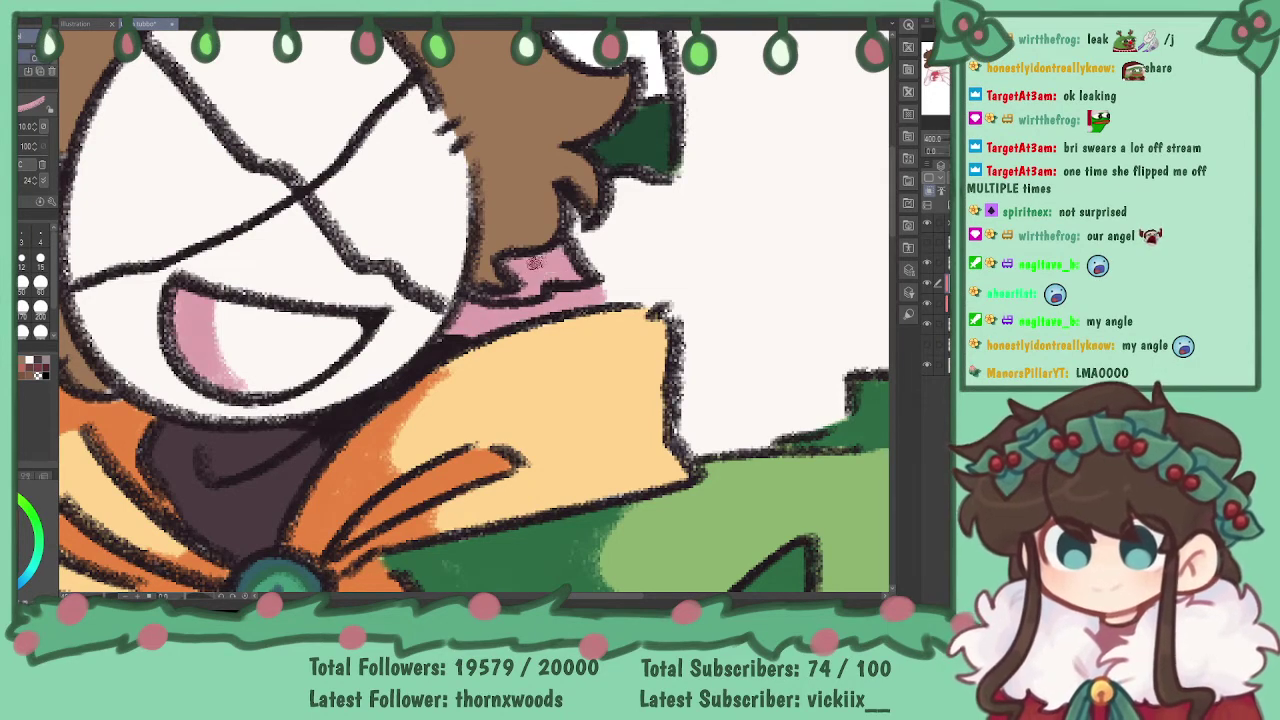
drag(820, 145, 577, 210)
mouse_move(410, 244)
mouse_down()
mouse_move(557, 466)
mouse_move(592, 470)
mouse_move(452, 505)
mouse_move(525, 500)
mouse_move(440, 462)
mouse_move(452, 410)
mouse_move(449, 442)
mouse_move(491, 456)
mouse_up()
mouse_move(383, 342)
mouse_down()
mouse_move(437, 378)
mouse_move(324, 295)
mouse_move(346, 340)
mouse_move(327, 285)
mouse_move(362, 307)
mouse_move(372, 295)
mouse_move(352, 300)
mouse_move(371, 293)
mouse_move(369, 249)
mouse_move(408, 270)
mouse_up()
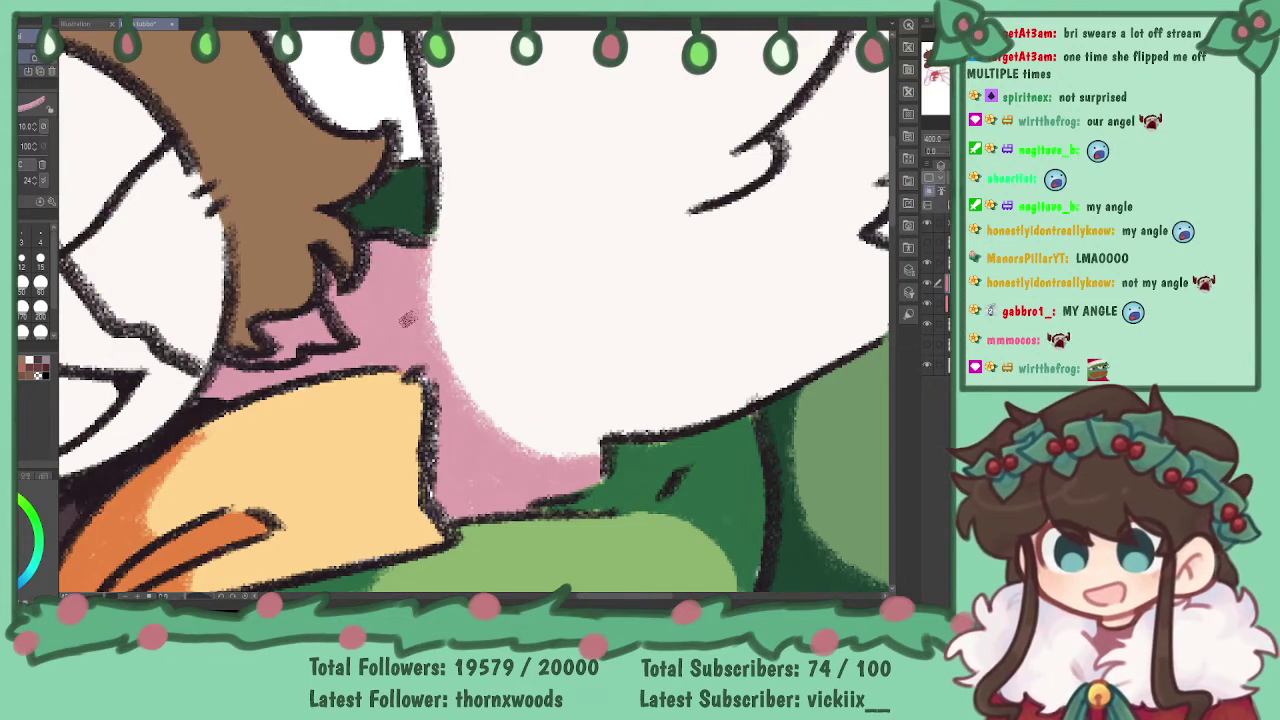
- Add pink shadows to both lower corners of the white area directly above the hair
scroll(474, 311, left, 1)
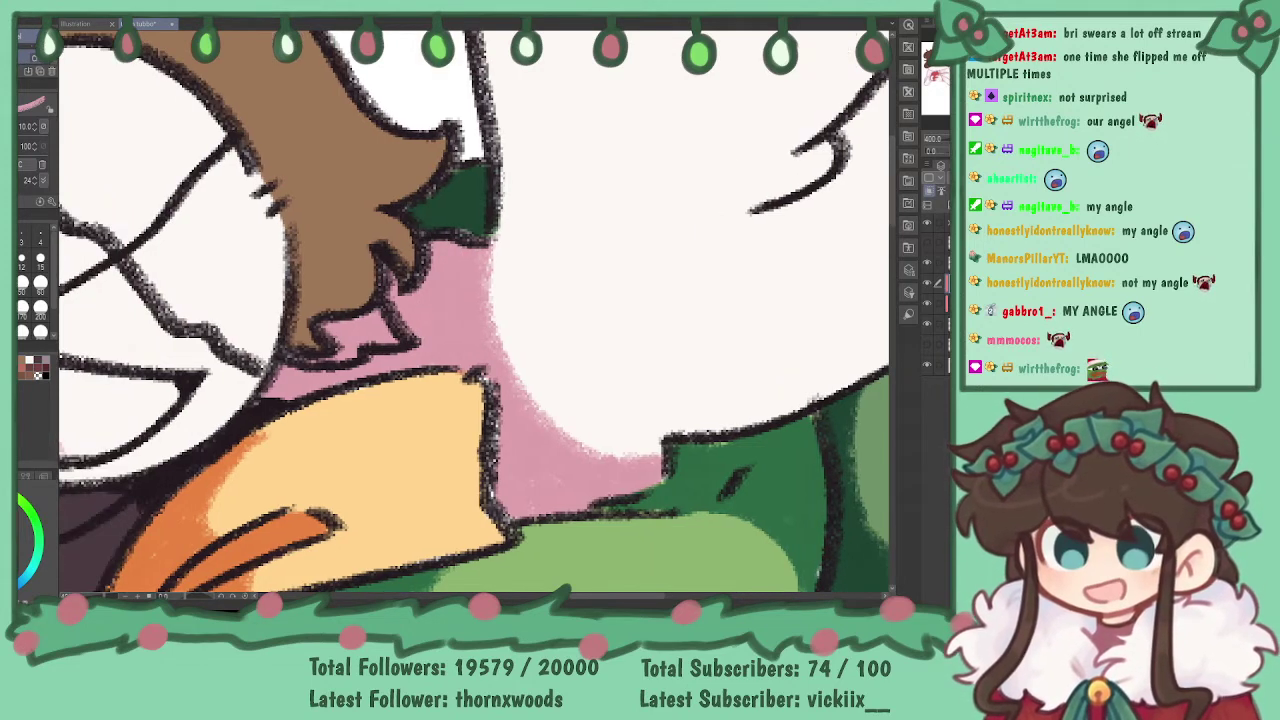
key(ctrl+minus)
key(ctrl+minus)
key(ctrl+minus)
scroll(474, 311, left, 1)
scroll(474, 311, up, 1)
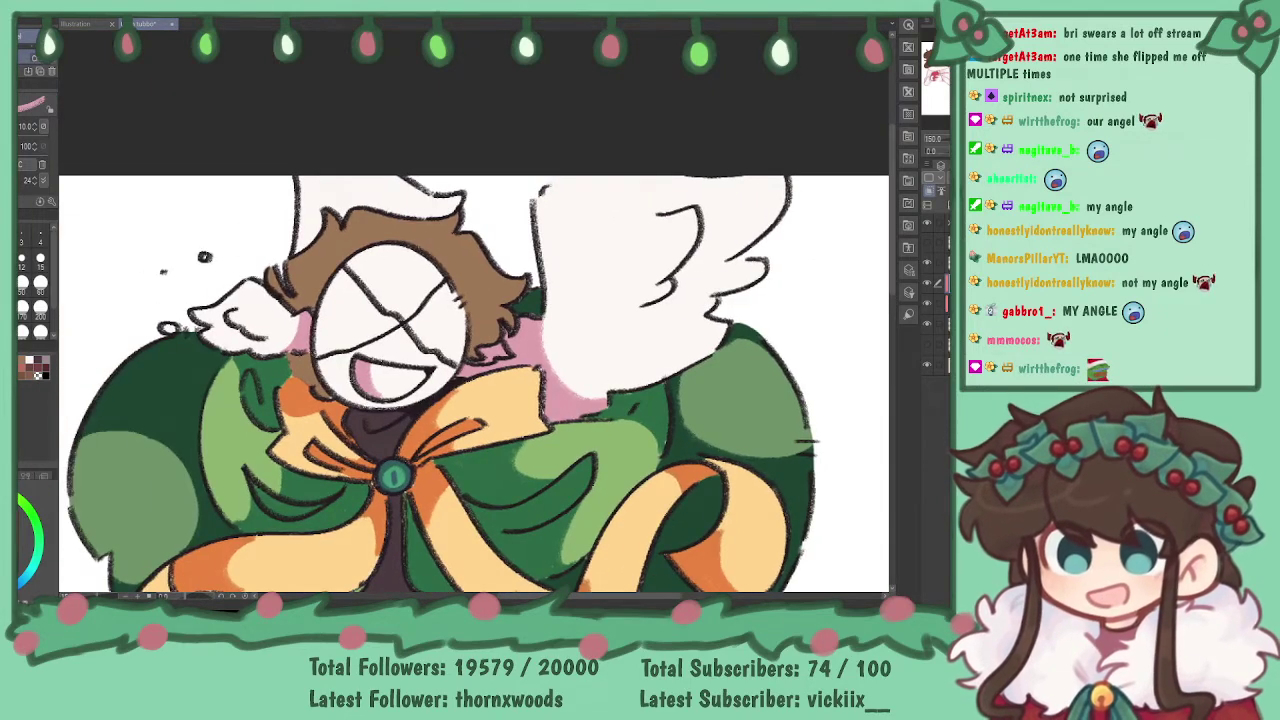
key(ctrl+plus)
key(ctrl+plus)
key(ctrl+plus)
drag(350, 260, 777, 468)
mouse_move(444, 262)
mouse_down()
mouse_move(448, 296)
mouse_move(462, 241)
mouse_move(478, 270)
mouse_move(467, 318)
mouse_move(425, 345)
mouse_move(484, 240)
mouse_move(475, 303)
mouse_move(471, 320)
mouse_move(446, 287)
mouse_move(446, 220)
mouse_up()
mouse_move(830, 185)
mouse_down()
mouse_move(668, 291)
mouse_move(505, 312)
mouse_move(458, 359)
mouse_move(500, 375)
mouse_move(525, 352)
mouse_move(470, 372)
mouse_up()
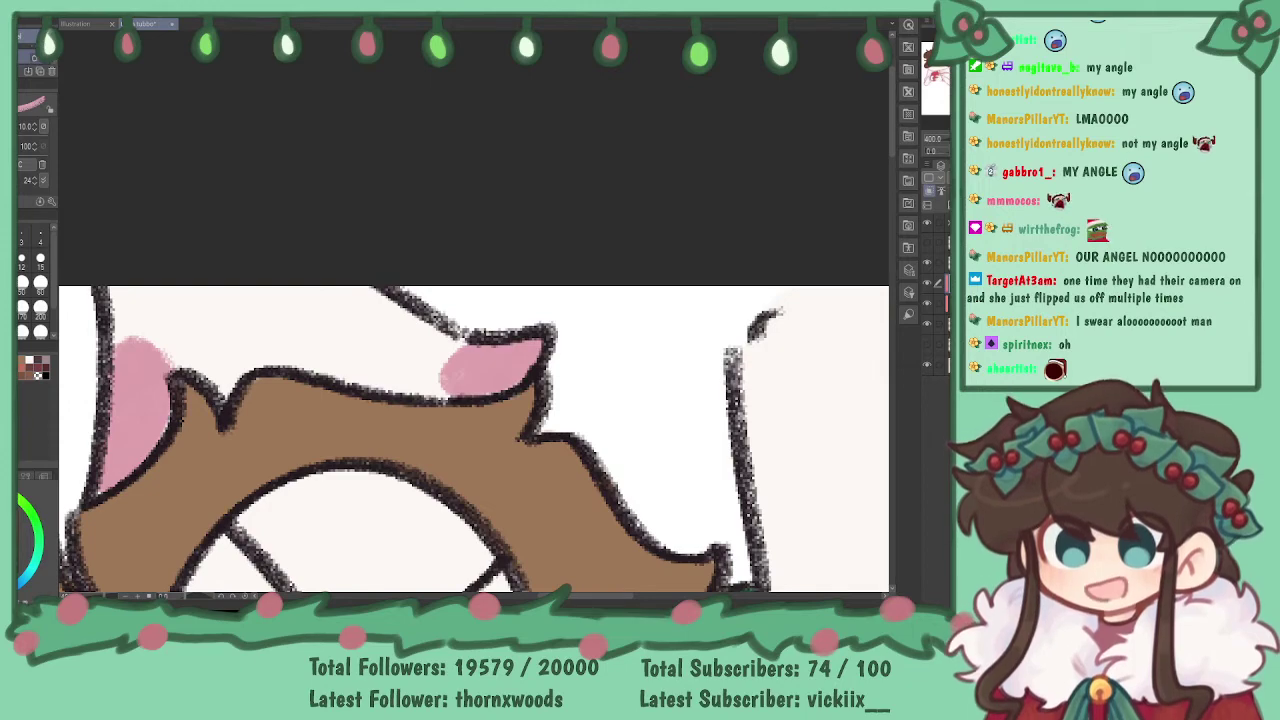
- Add pink shadows along the outer edges of the two inner feather lines on the right wing
drag(690, 450, 78, 212)
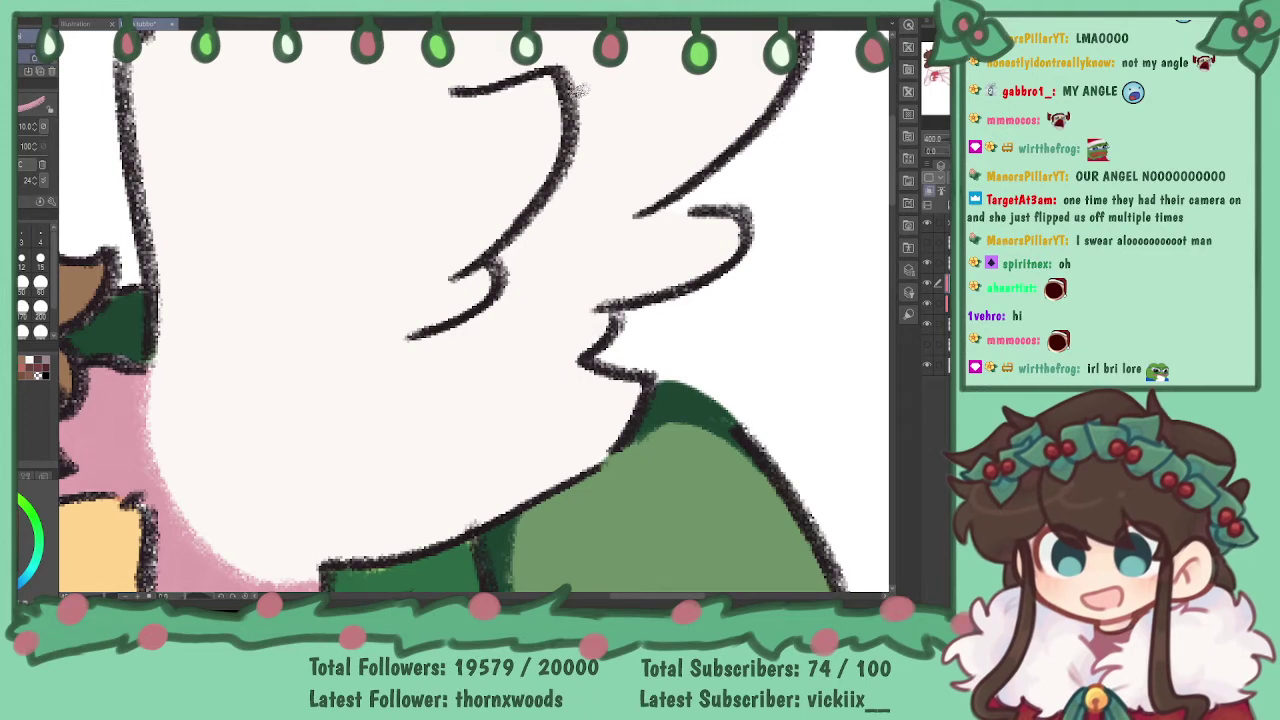
mouse_move(567, 72)
mouse_down()
mouse_move(584, 158)
mouse_move(505, 244)
mouse_up()
drag(560, 175, 490, 265)
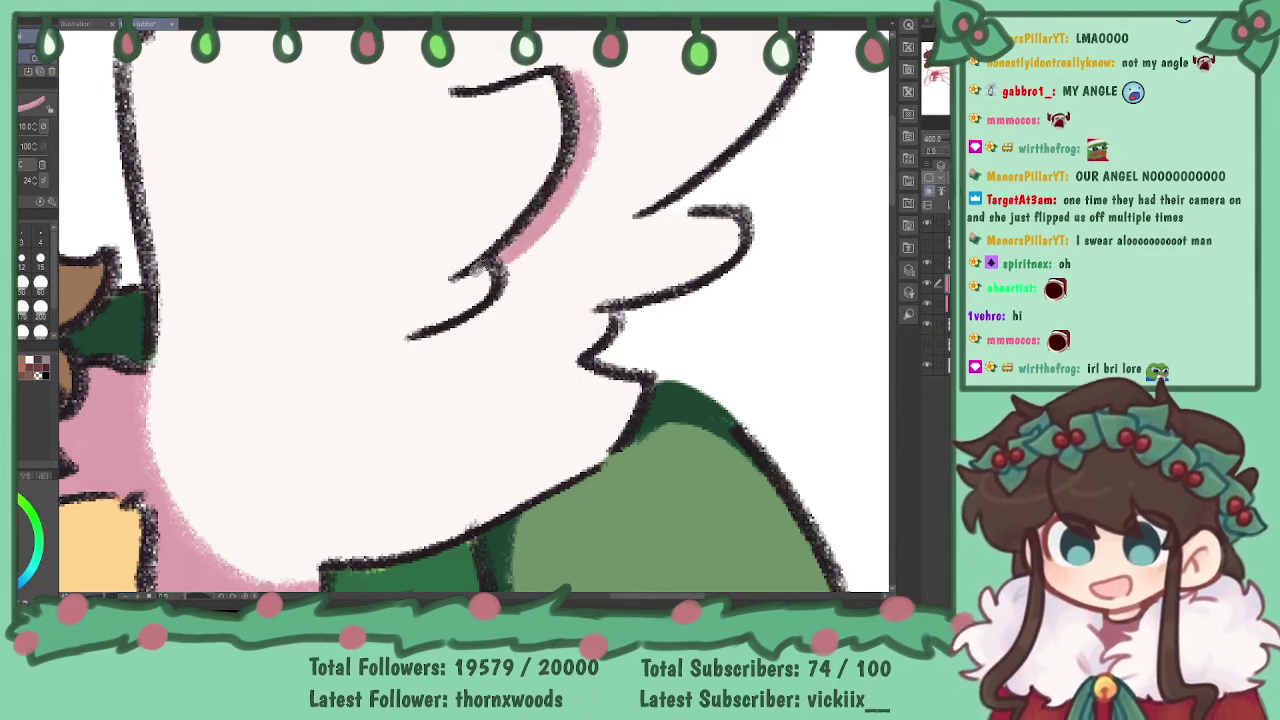
drag(408, 340, 505, 262)
drag(470, 320, 520, 255)
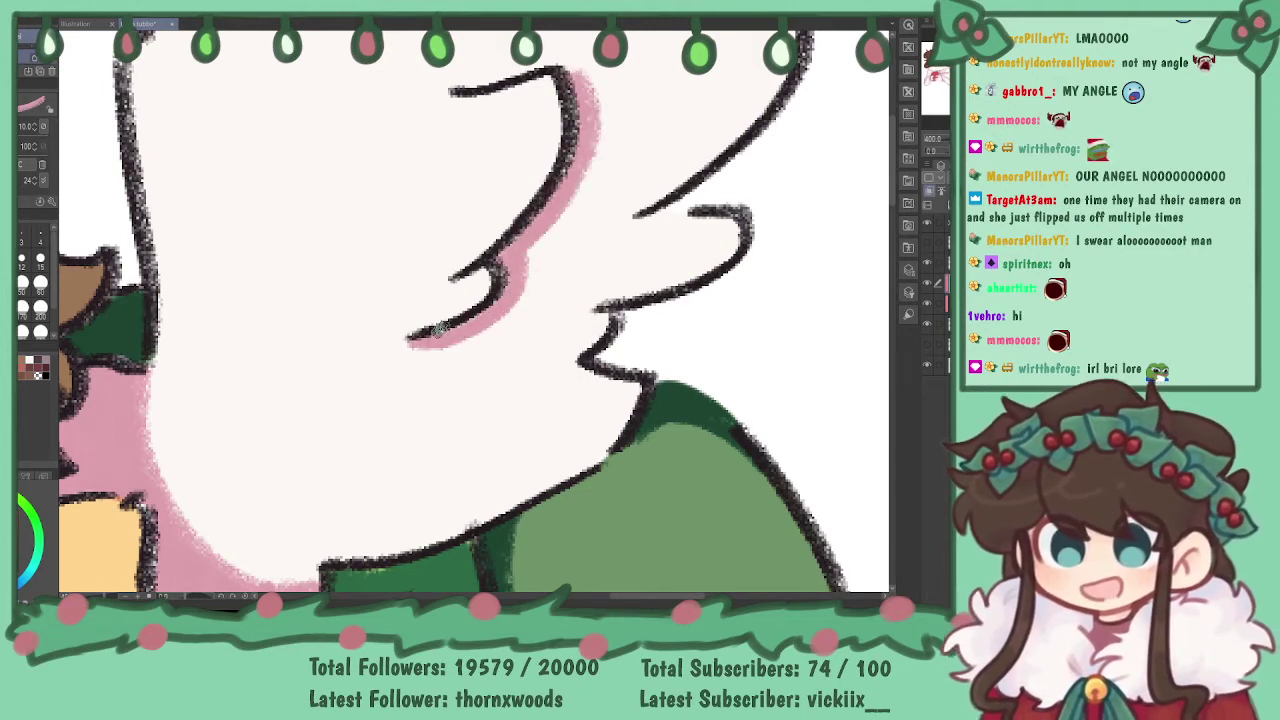
- Lower the opacity of the shading so the pink, orange and dark green shadows become much softer
click(1005, 177)
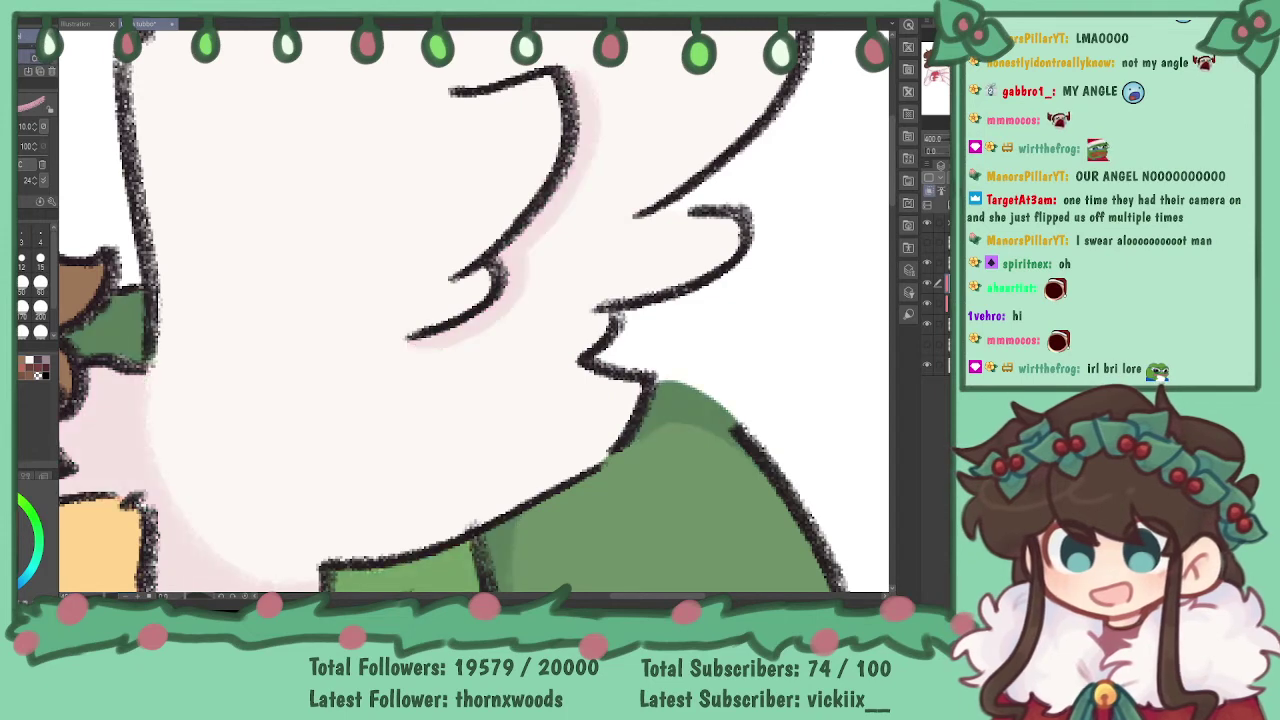
key(ctrl+minus)
key(ctrl+minus)
key(ctrl+minus)
key(ctrl+minus)
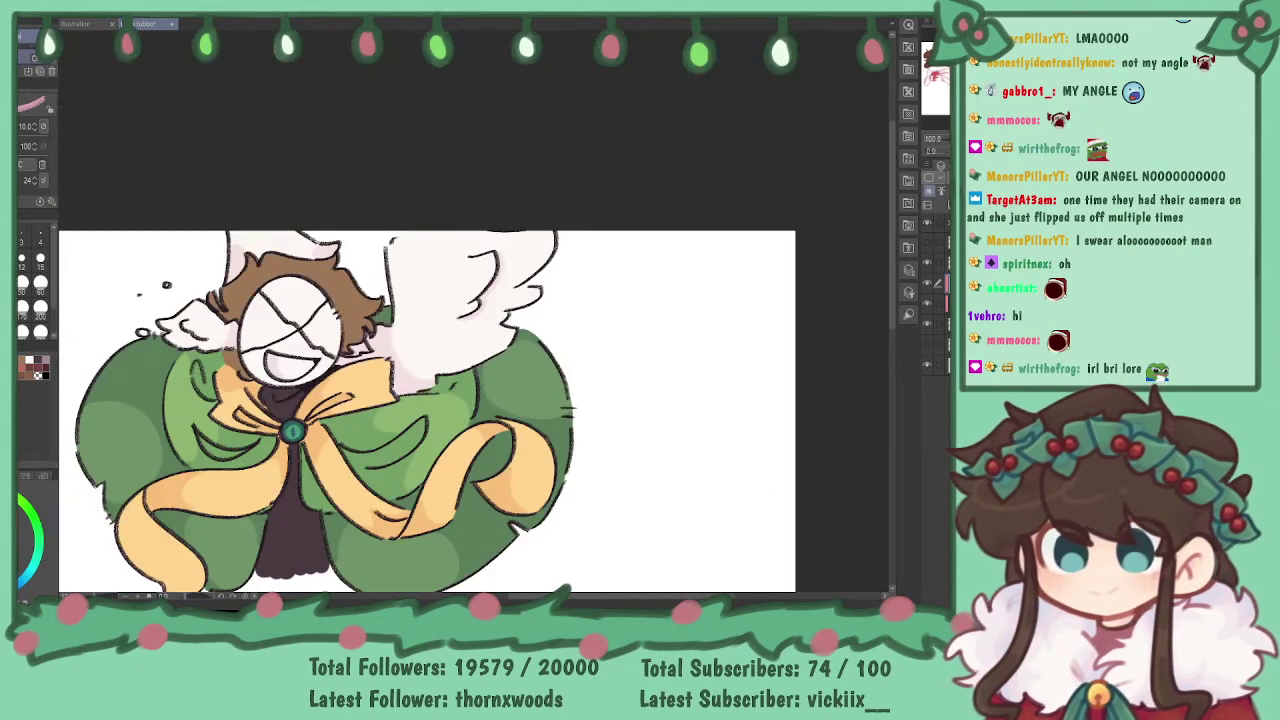
drag(440, 330, 593, 235)
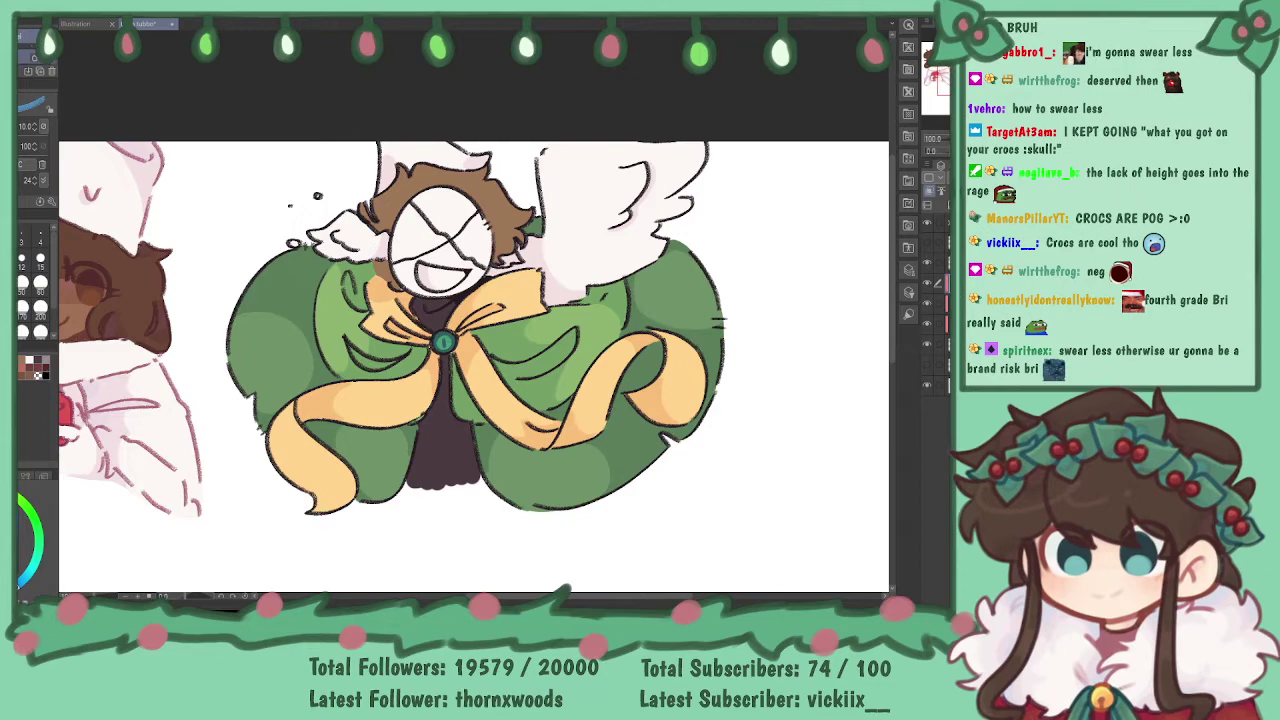
- Paint blue patches with a size 12 brush around the right ribbon, inside its loop and along the cloak's right edge
key(ctrl+plus)
drag(590, 500, 383, 424)
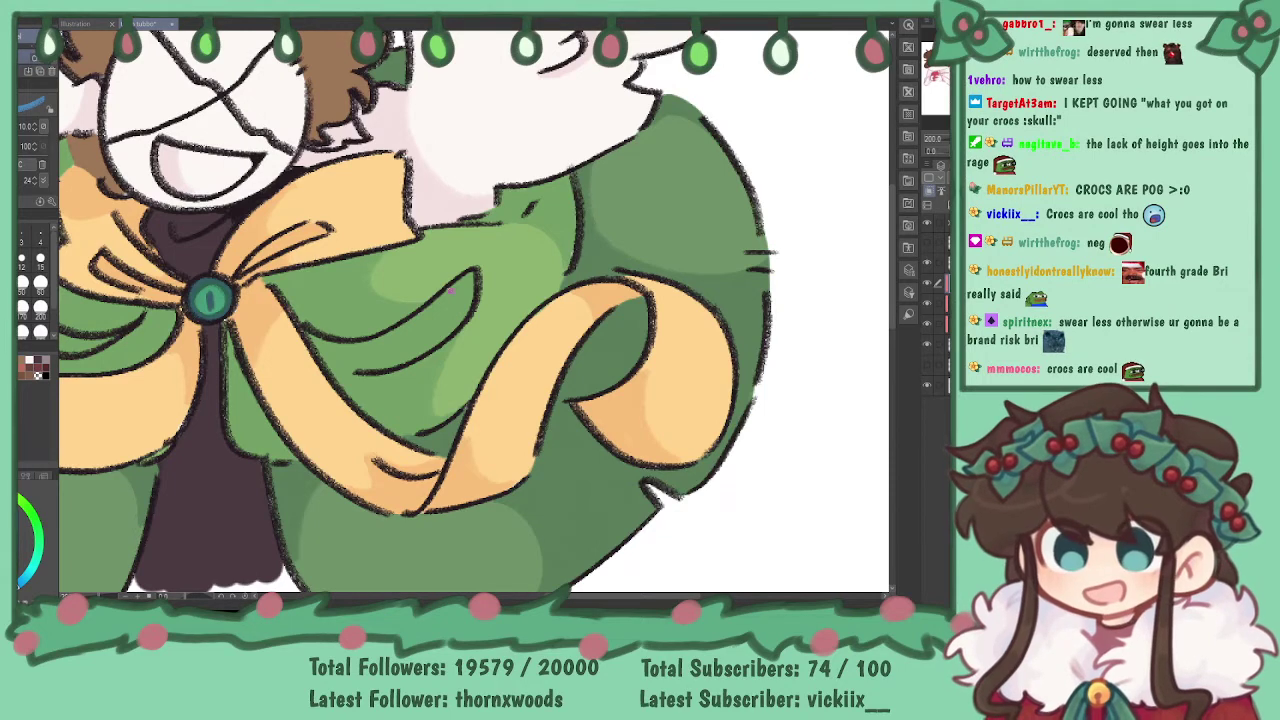
click(23, 264)
drag(566, 396, 600, 379)
key(ctrl+z)
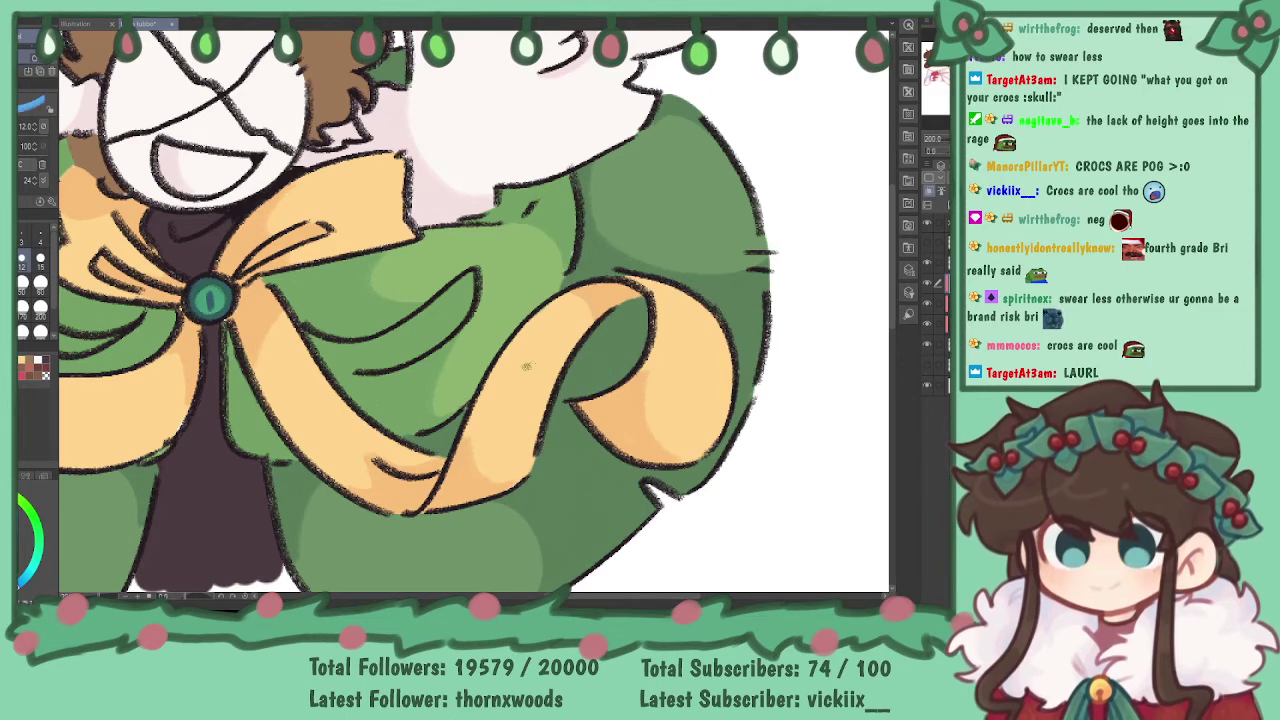
mouse_move(566, 396)
mouse_down()
mouse_move(629, 368)
mouse_move(639, 306)
mouse_move(618, 318)
mouse_move(643, 299)
mouse_move(569, 392)
mouse_move(601, 344)
mouse_up()
drag(412, 446, 460, 418)
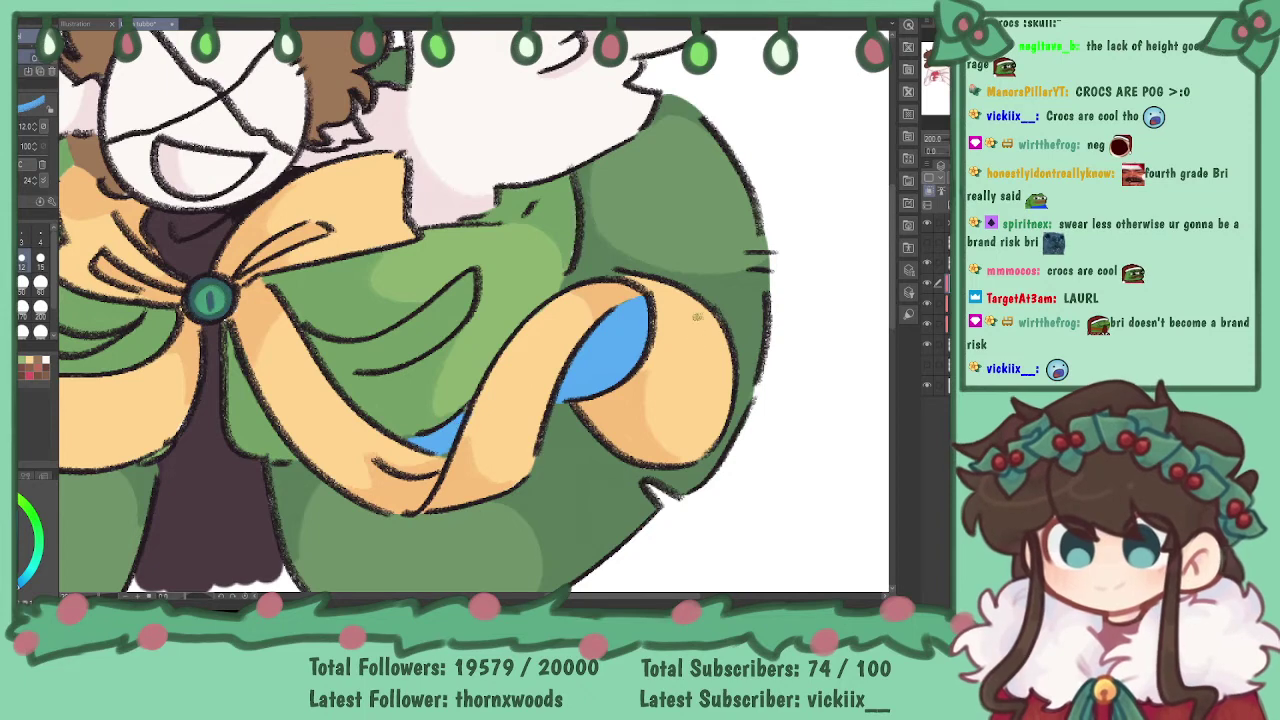
drag(570, 278, 603, 257)
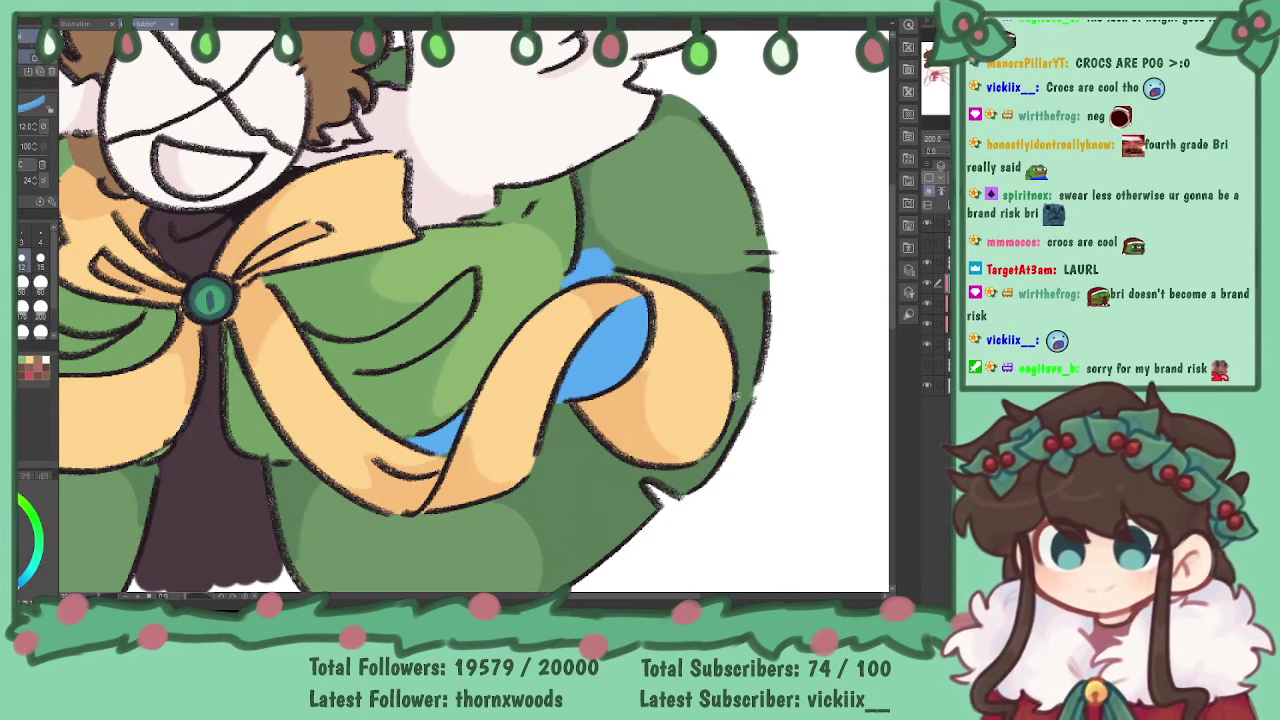
mouse_move(745, 418)
mouse_down()
mouse_move(715, 464)
mouse_move(748, 364)
mouse_up()
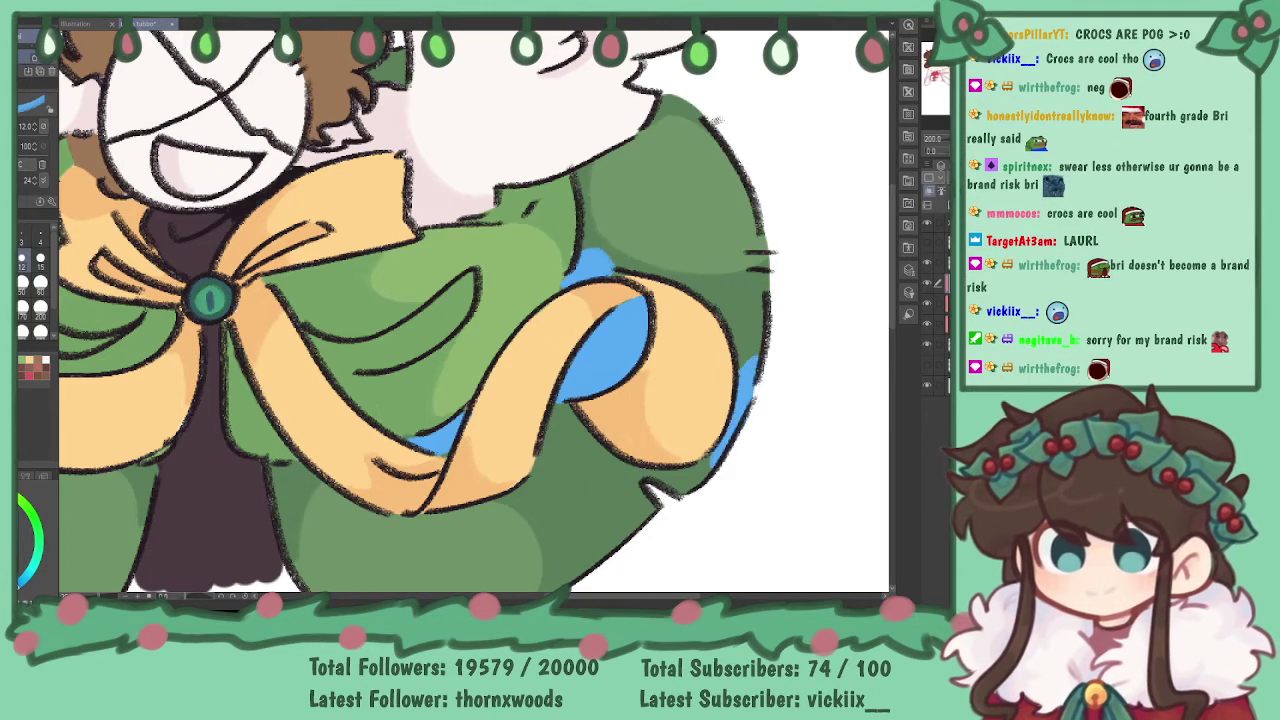
- Paint blue patches on the cloak's left half below the small wing and around the left ribbon, and beside the dark central opening
drag(209, 299, 770, 267)
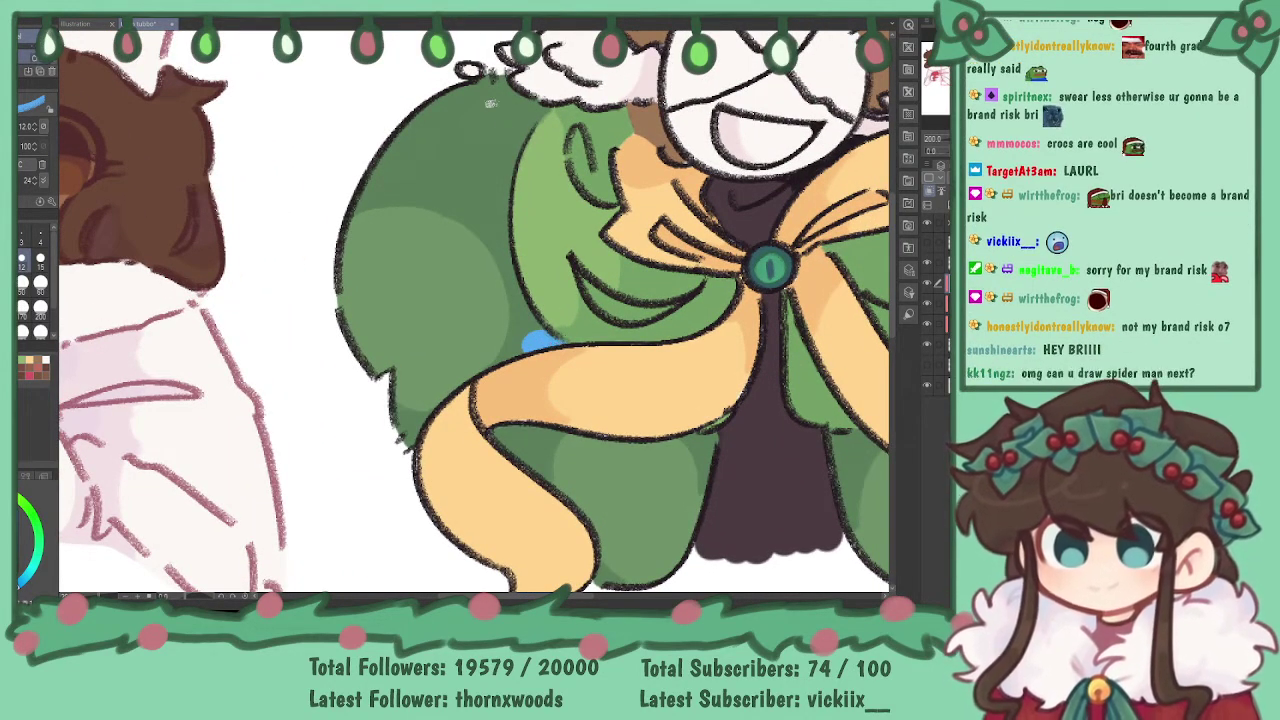
drag(470, 83, 538, 112)
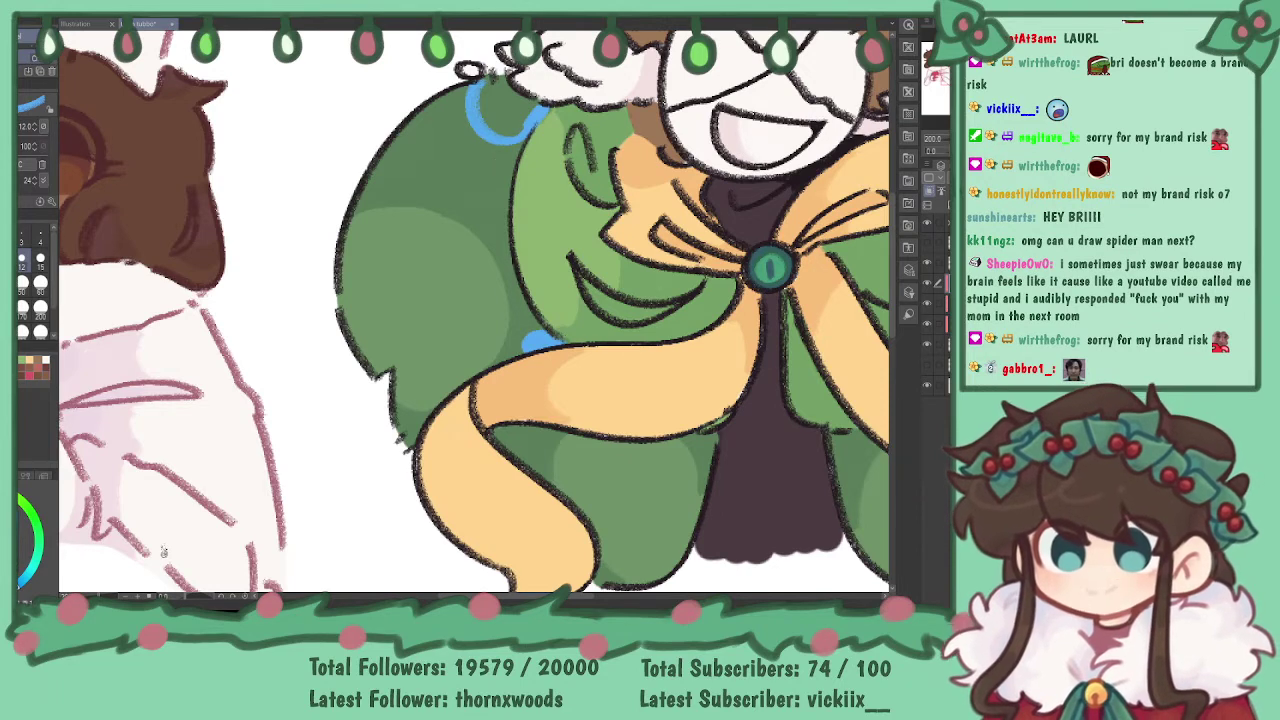
mouse_move(492, 88)
mouse_down()
mouse_move(487, 129)
mouse_move(508, 88)
mouse_up()
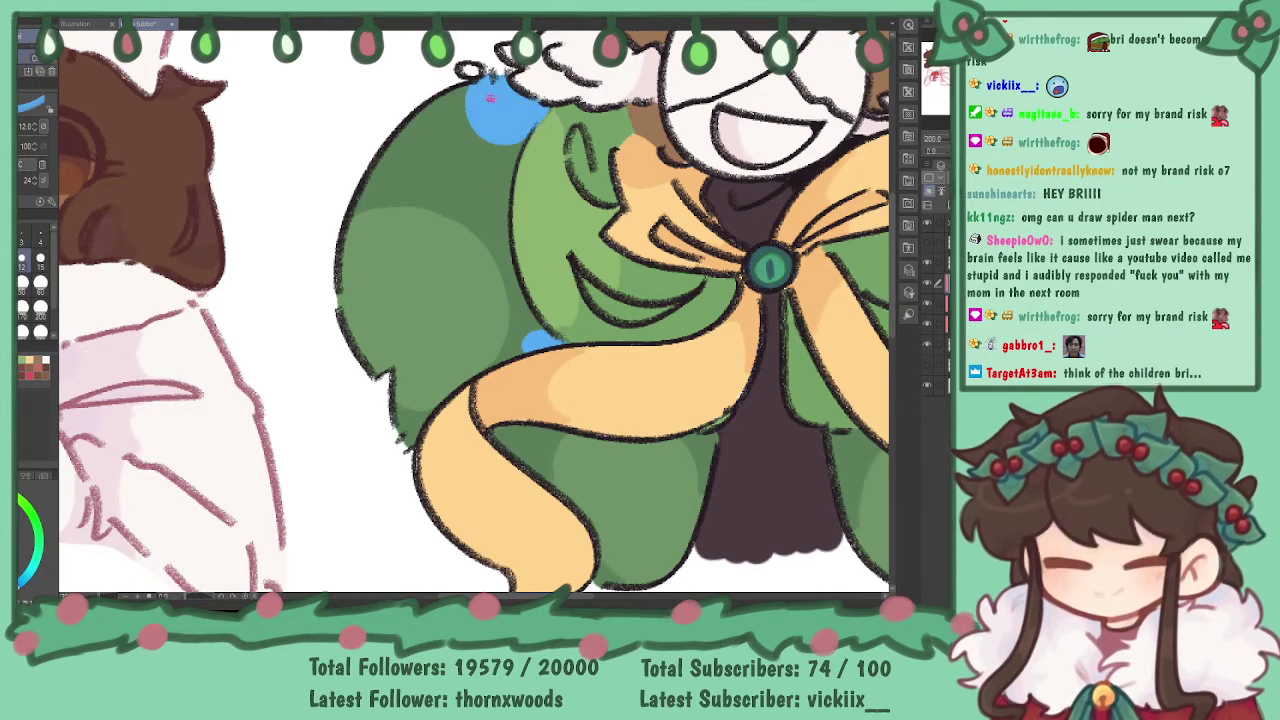
mouse_move(508, 419)
mouse_down()
mouse_move(498, 334)
mouse_move(478, 324)
mouse_move(489, 350)
mouse_up()
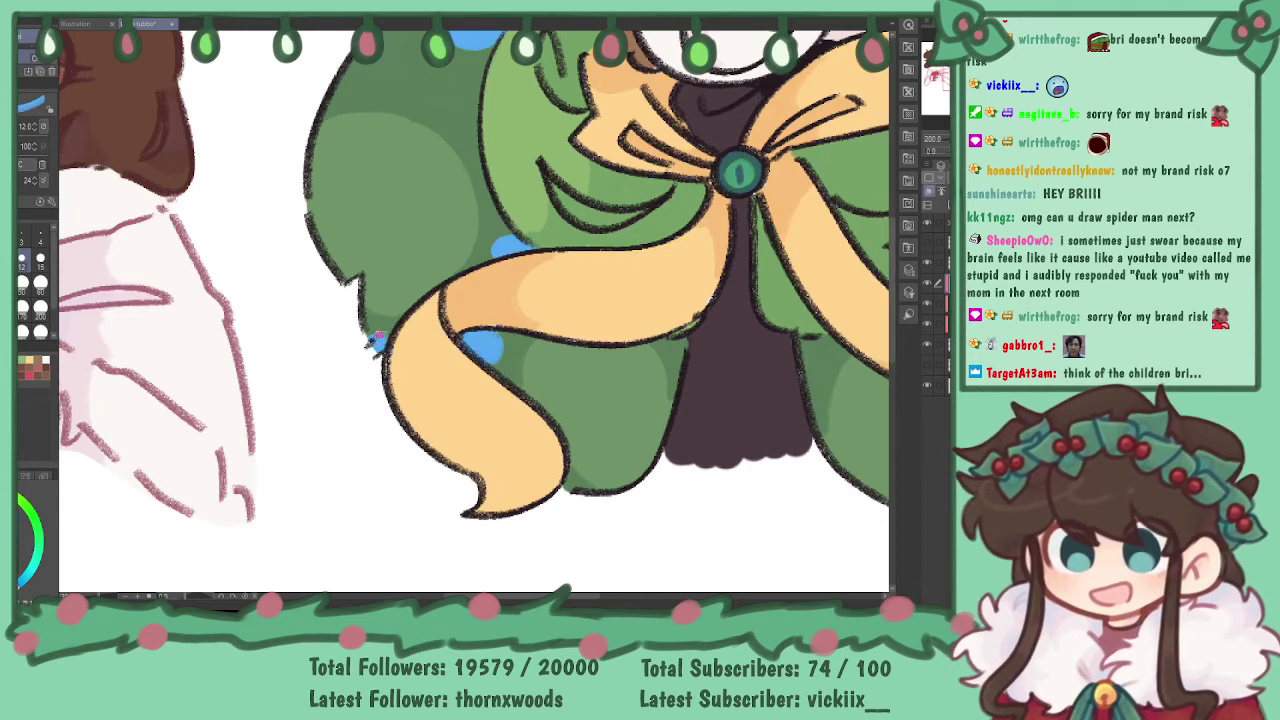
drag(370, 330, 386, 340)
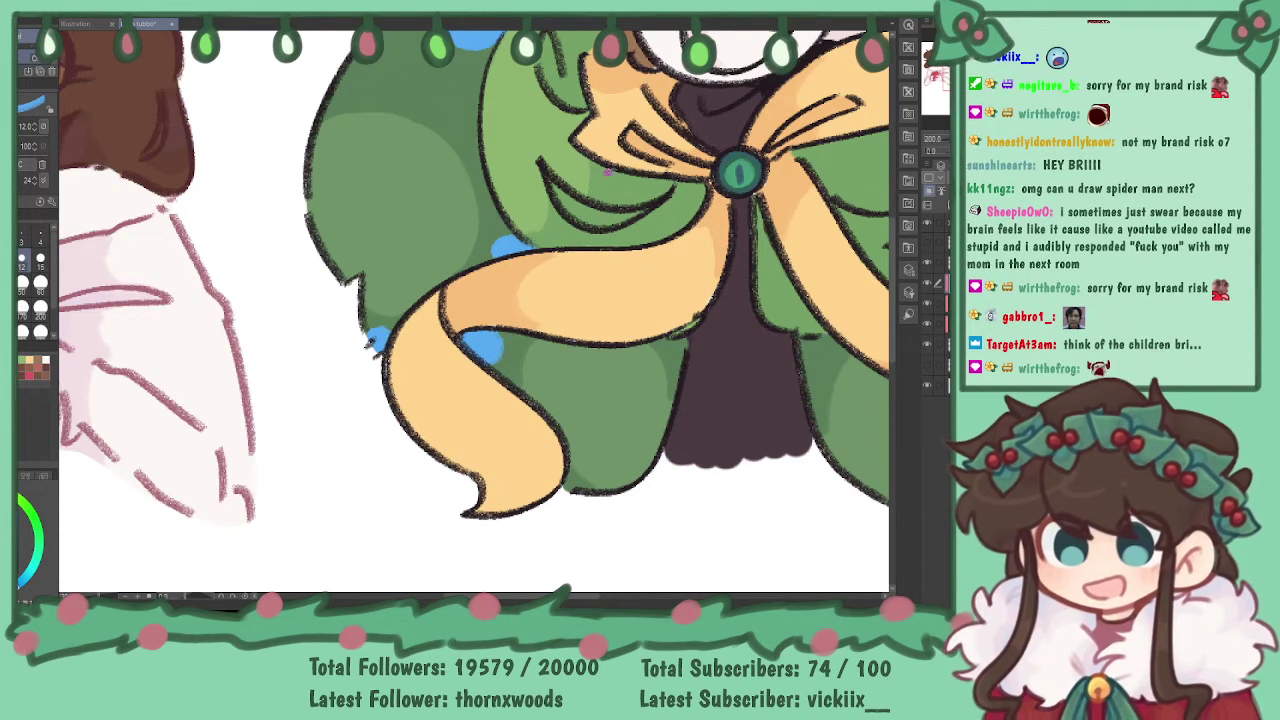
mouse_move(791, 325)
mouse_down()
mouse_move(619, 325)
mouse_move(630, 362)
mouse_move(640, 345)
mouse_move(633, 355)
mouse_up()
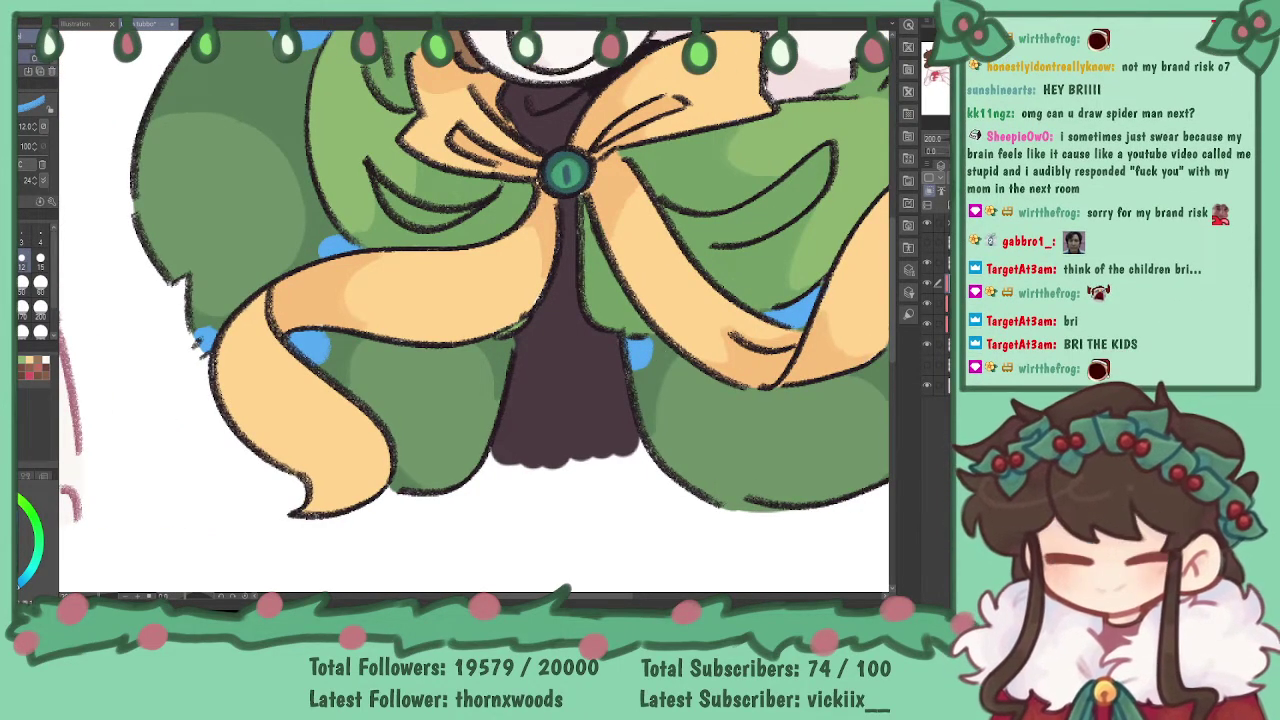
- Fade the blue patches so they blend into the cloak's greens as a subtle tint
key(alt+Delete)
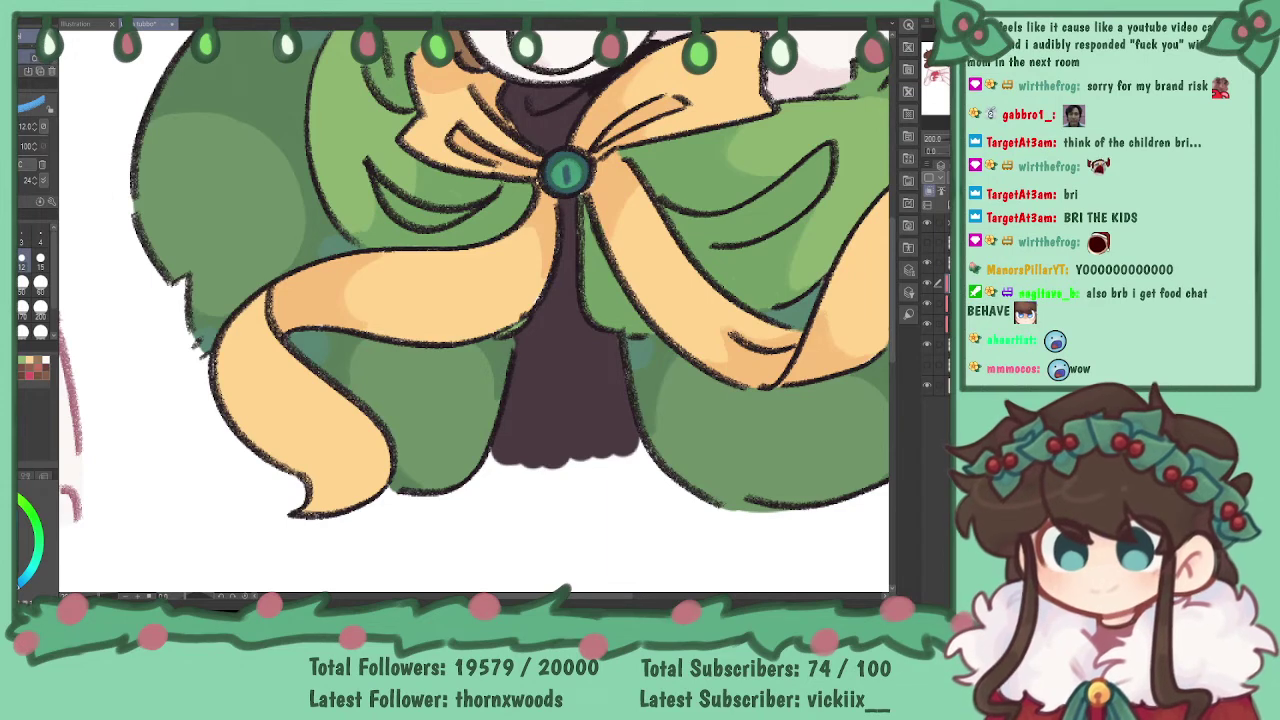
key(ctrl+minus)
drag(520, 265, 427, 358)
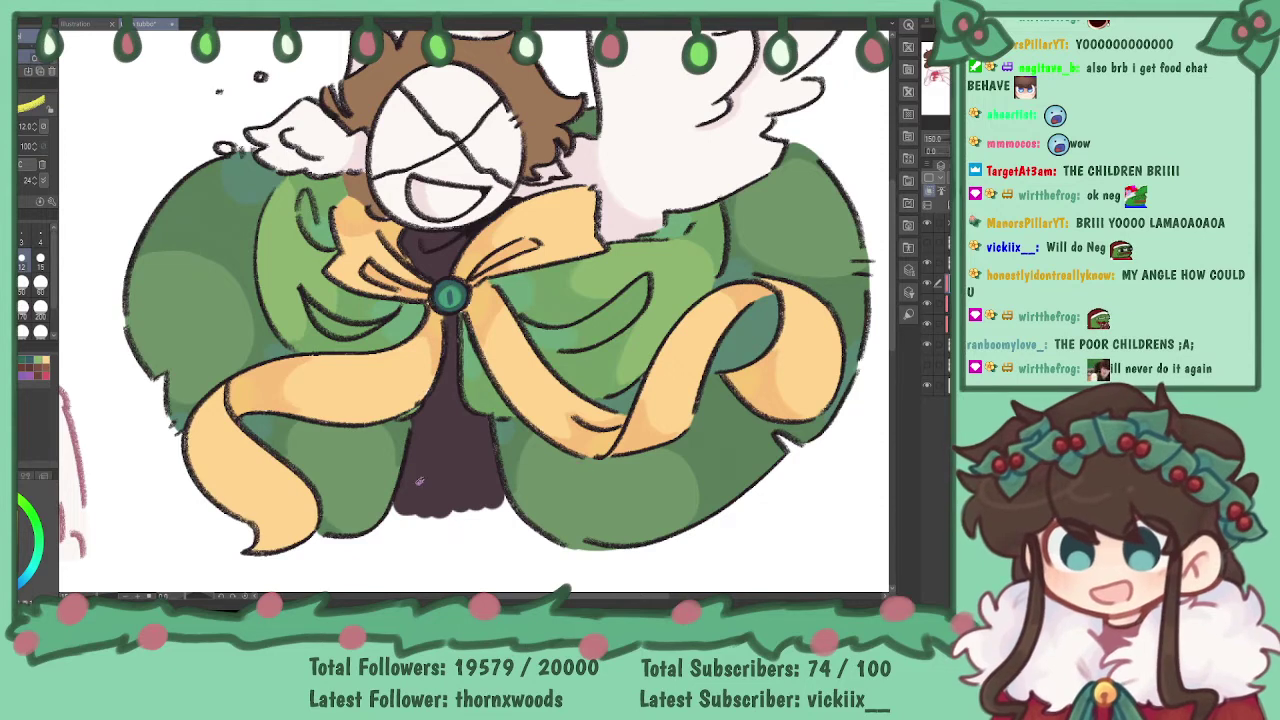
- Add light purple tints to the shadows on both wings, the mouth and the white area above the hair
click(22, 585)
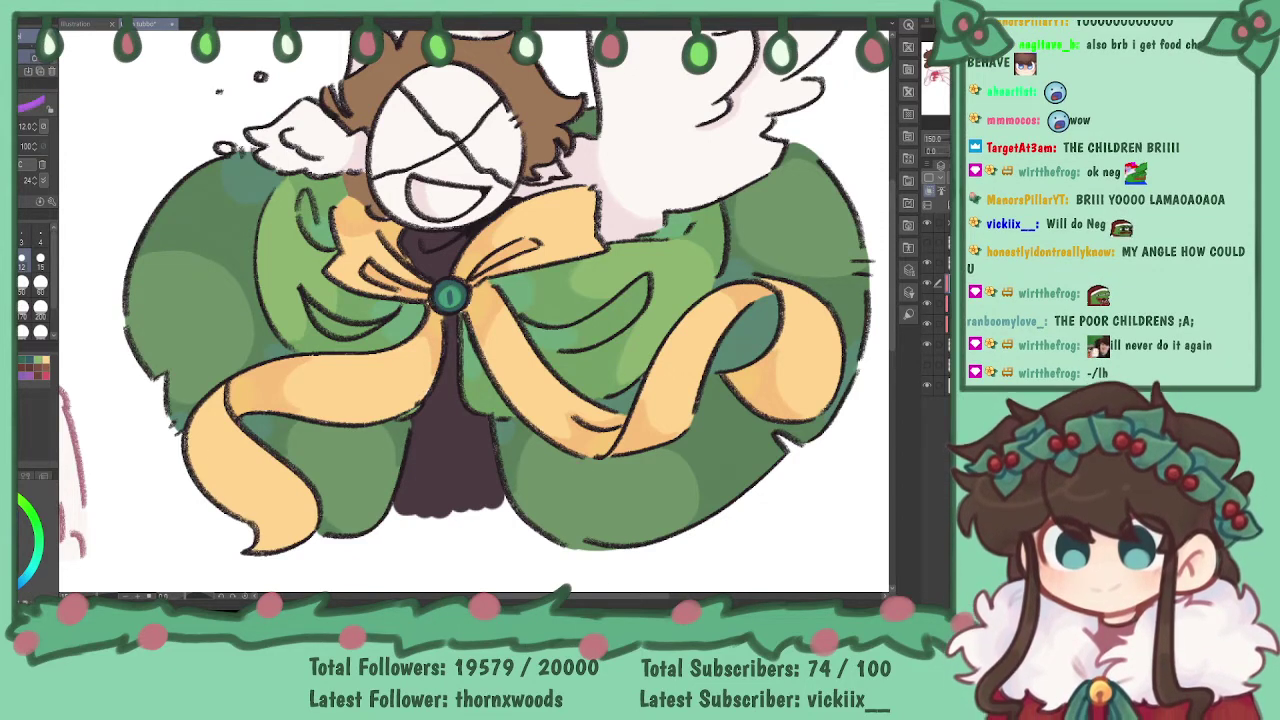
drag(616, 225, 612, 230)
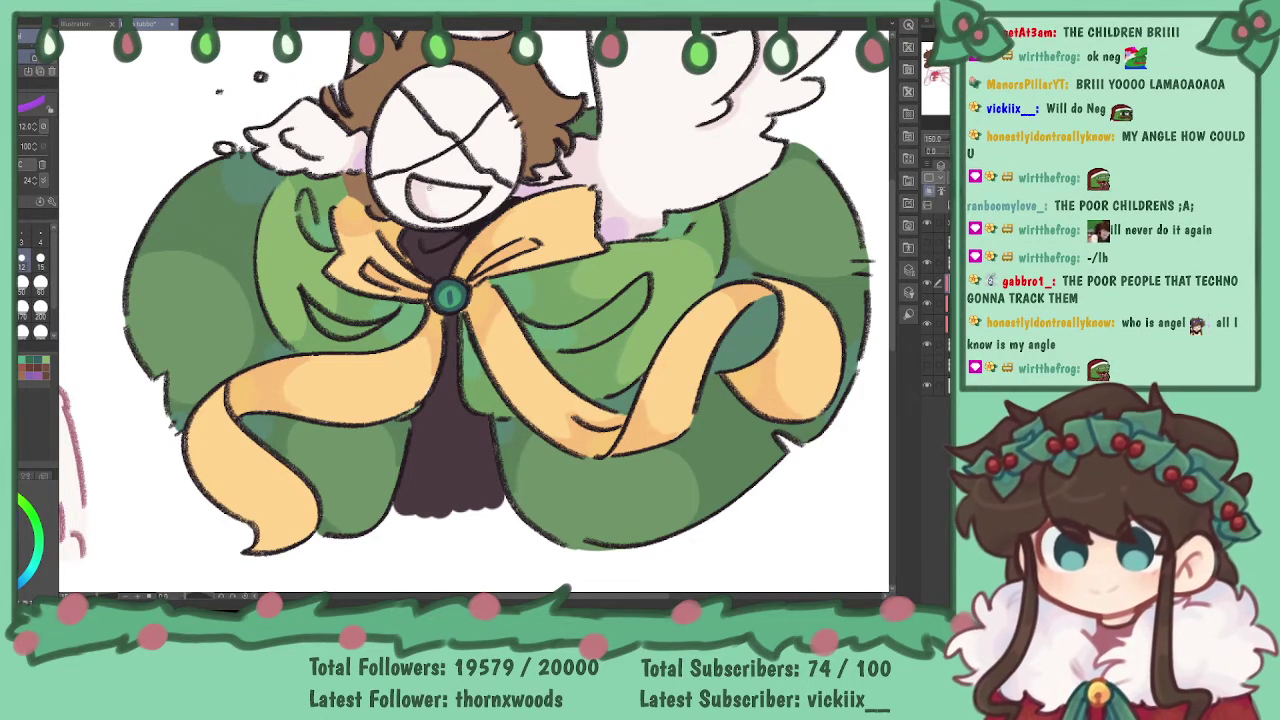
drag(440, 230, 487, 335)
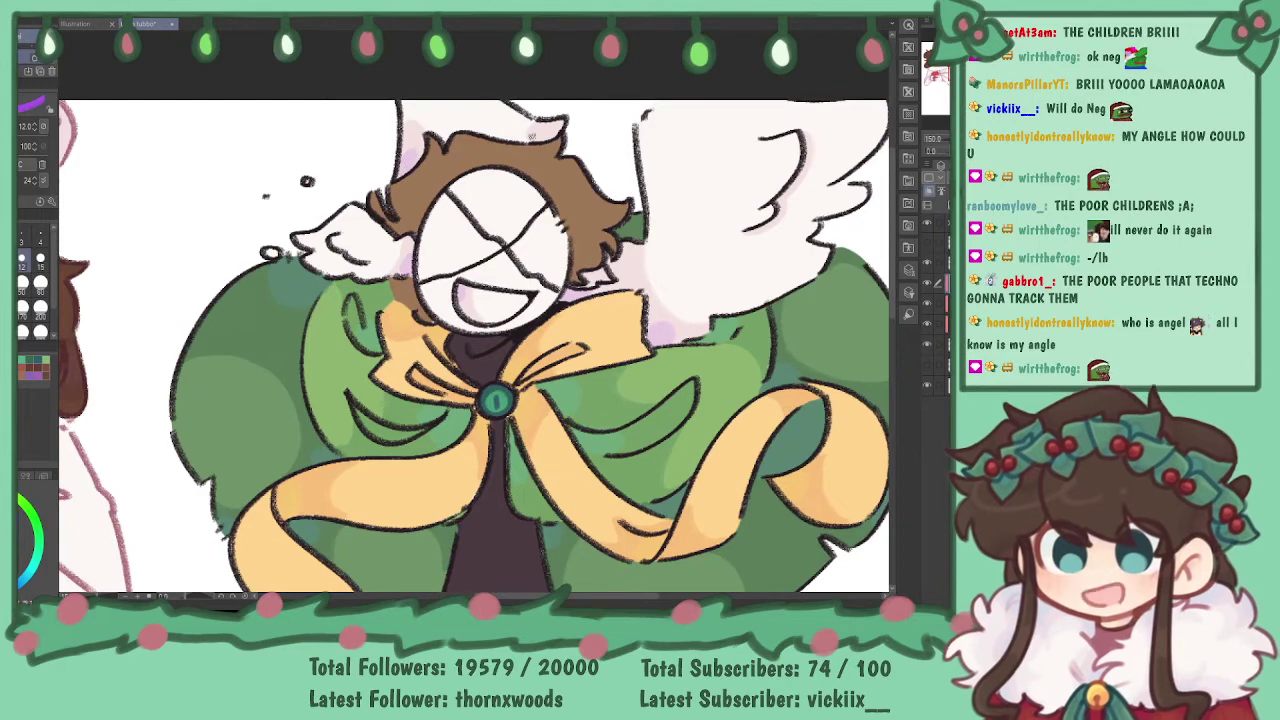
drag(495, 401, 433, 320)
- Sample the hair's brown and add reddish-brown shading to the hair around the mask
key(ctrl+minus)
key(ctrl+minus)
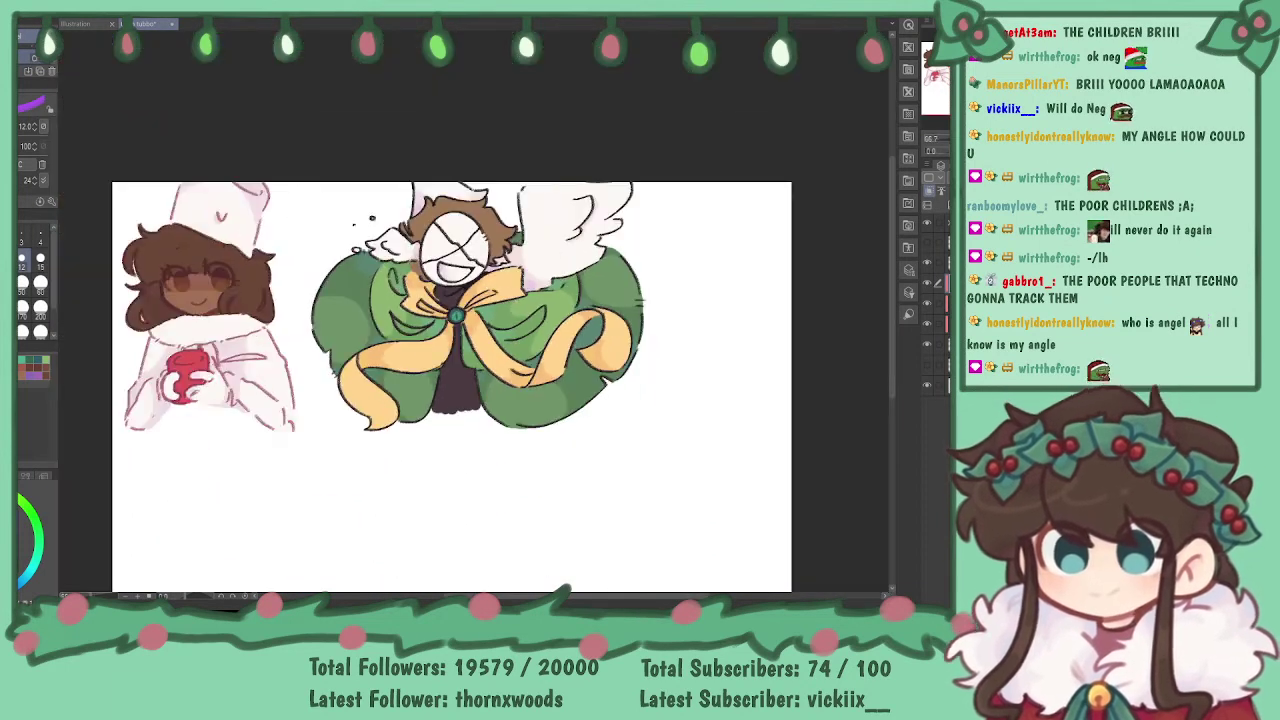
key(ctrl+plus)
key(ctrl+plus)
click(948, 303)
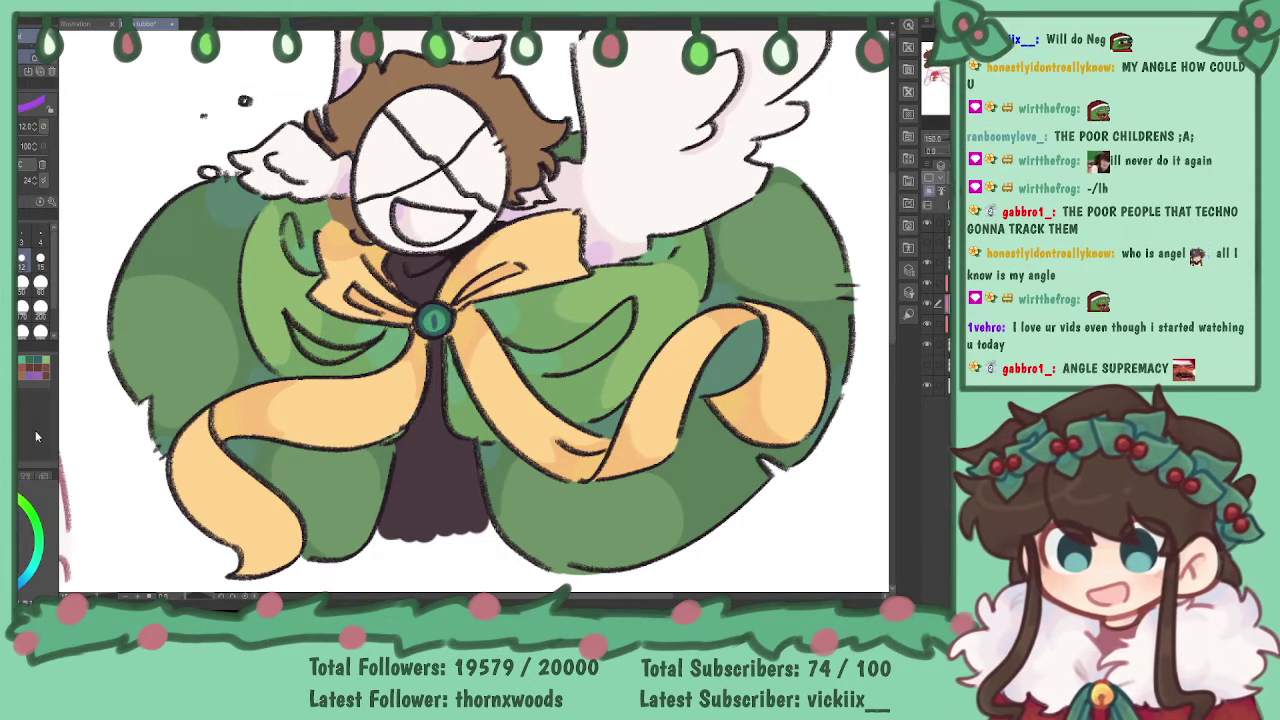
key(i)
click(355, 126)
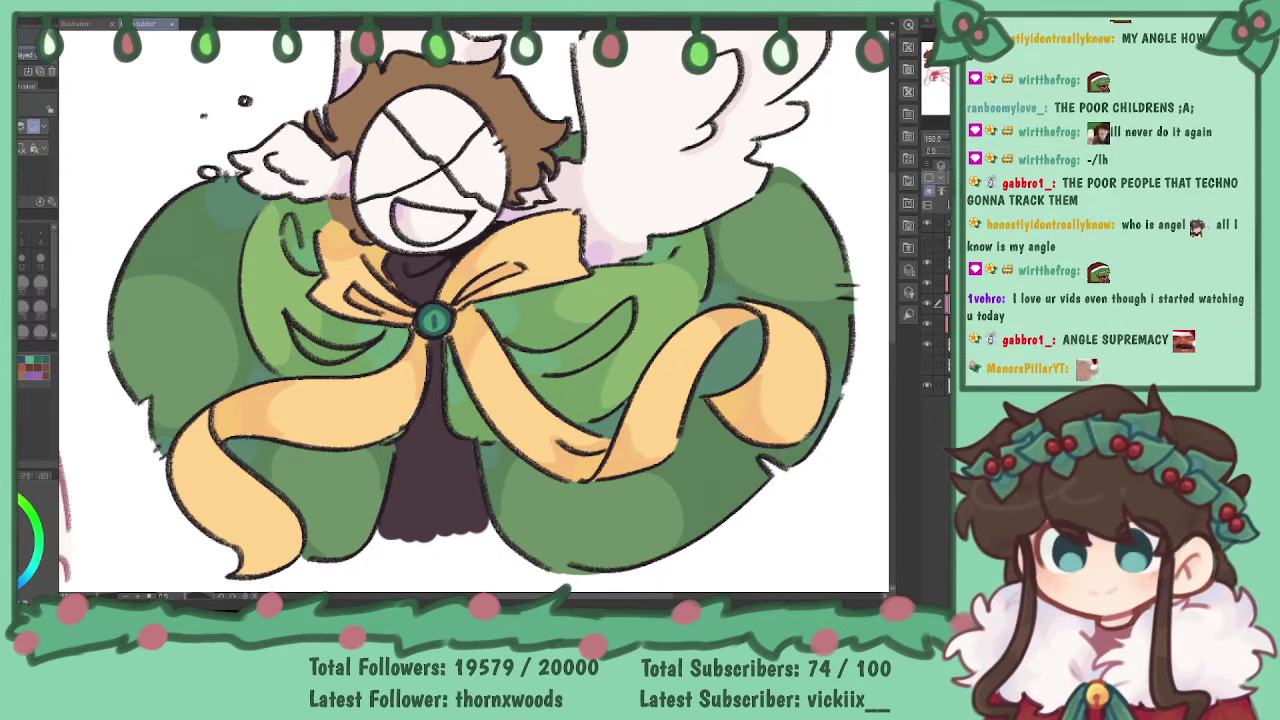
key(p)
key(p)
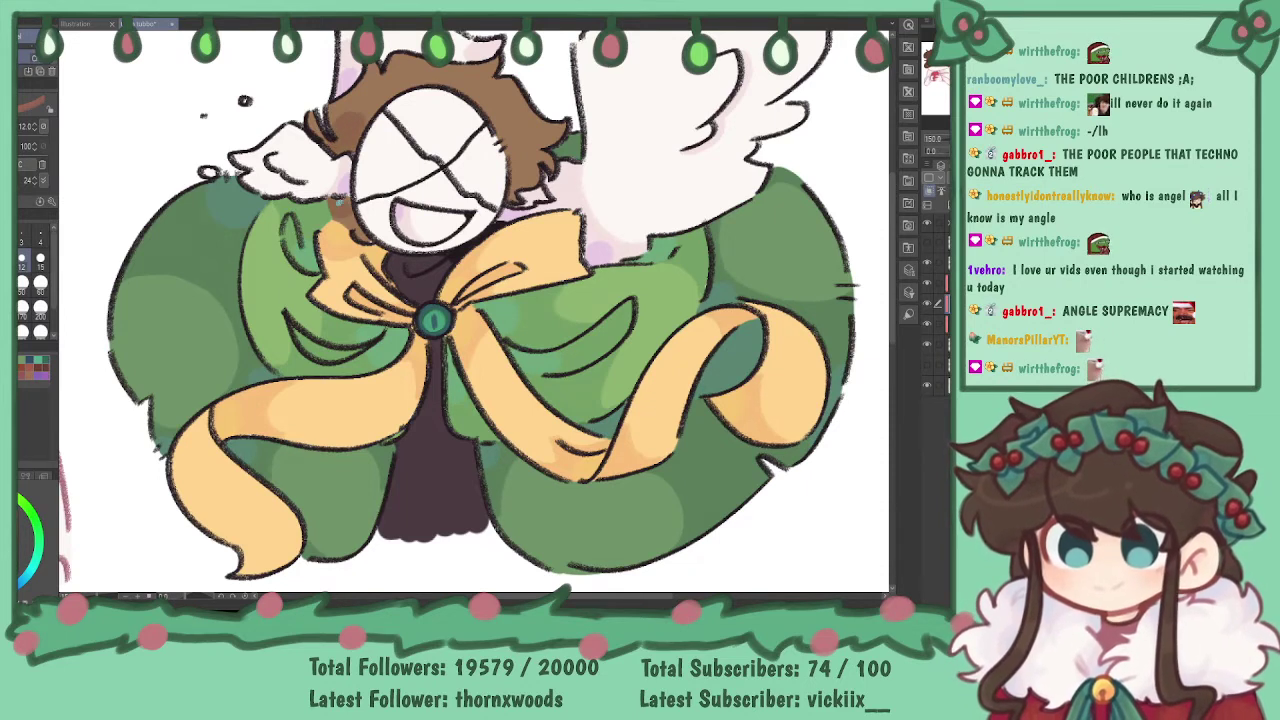
mouse_move(522, 164)
mouse_down()
mouse_move(517, 180)
mouse_move(526, 164)
mouse_up()
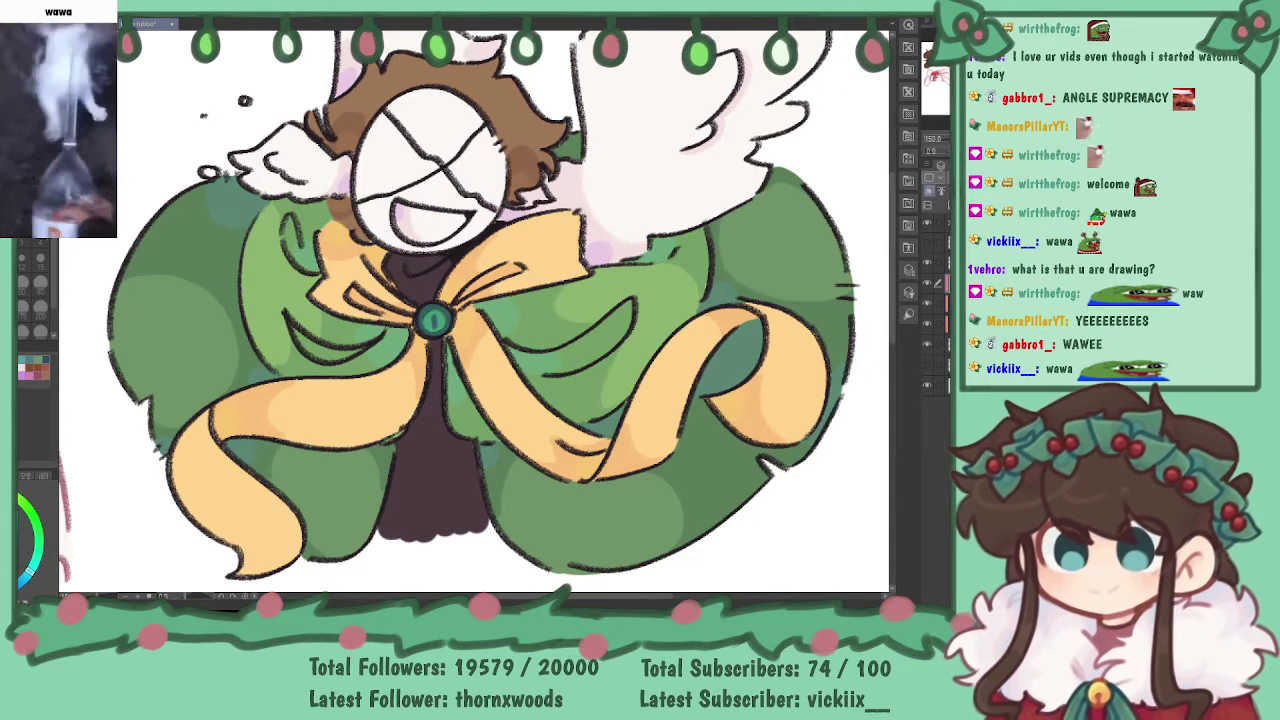
- Recolour the black outlines of the cloak, bow and ribbons in dark teal
key(b)
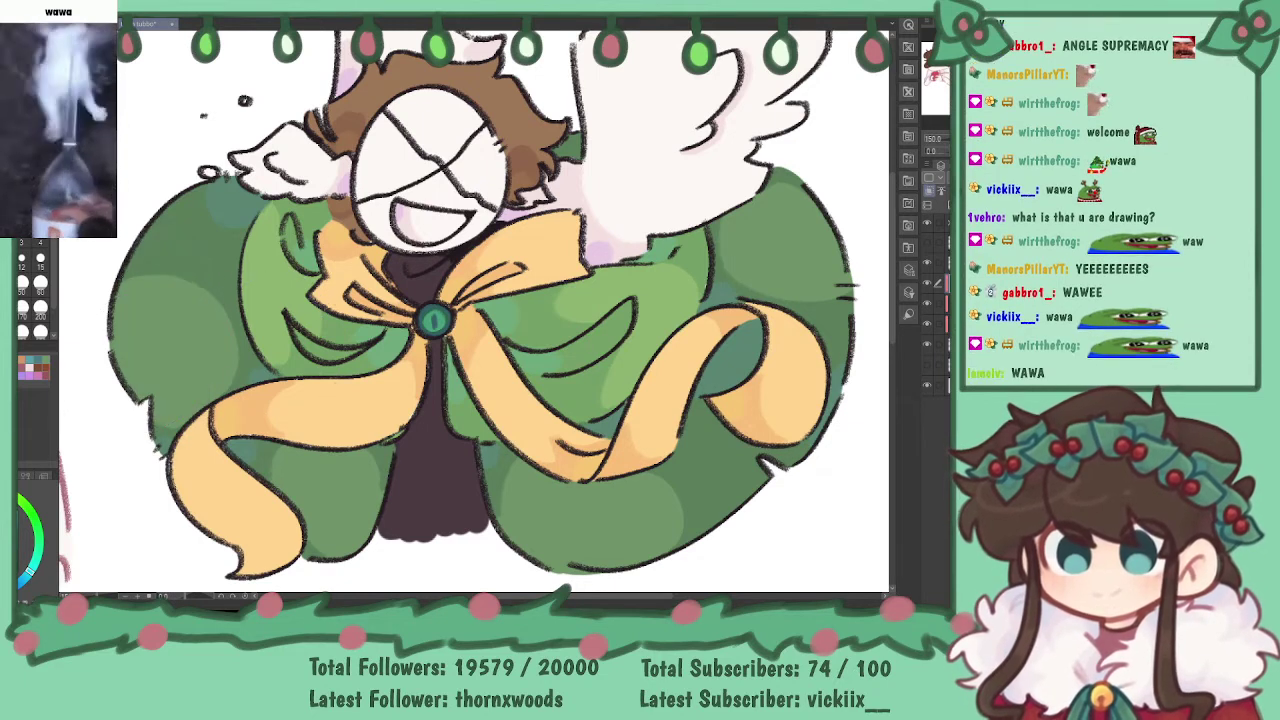
click(928, 250)
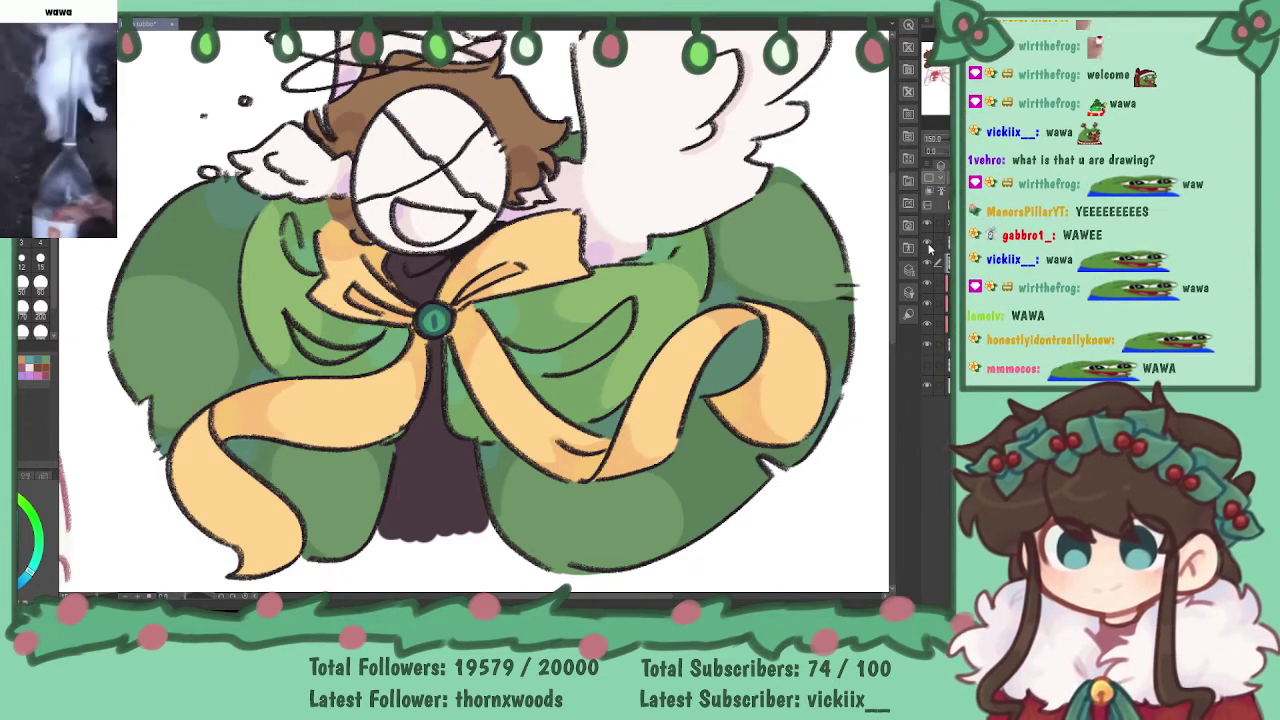
click(928, 250)
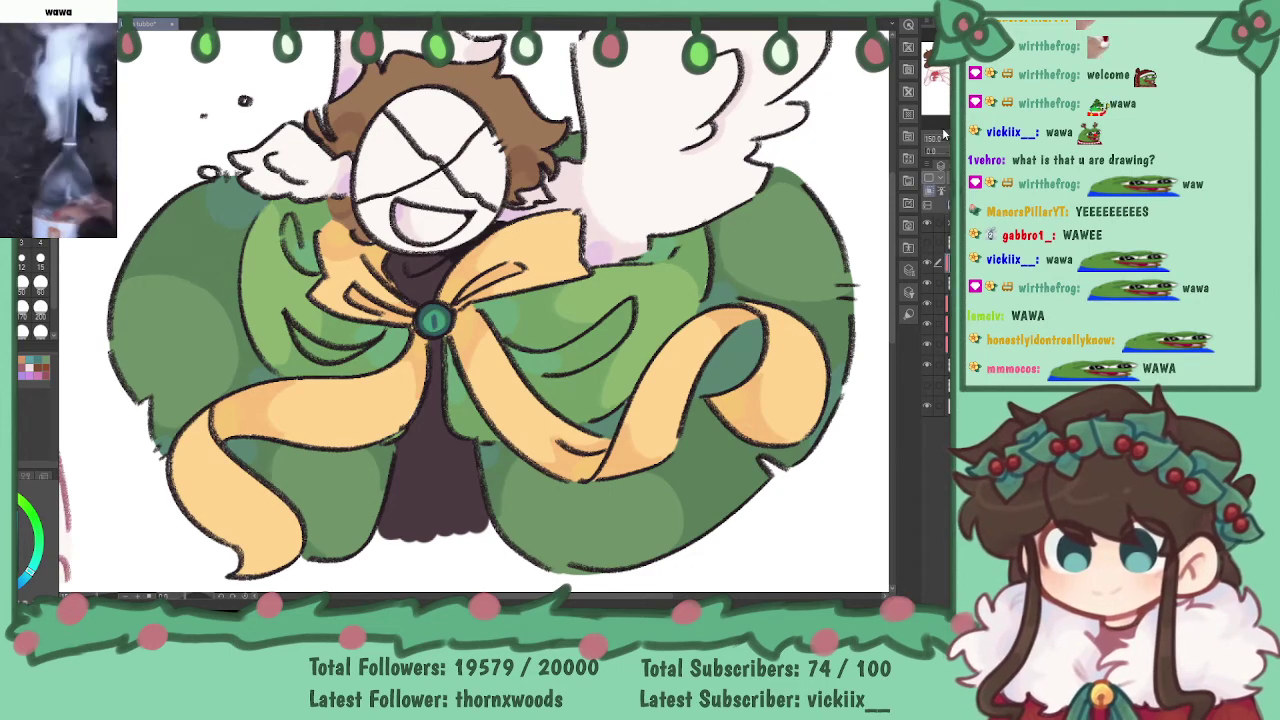
key(ctrl+minus)
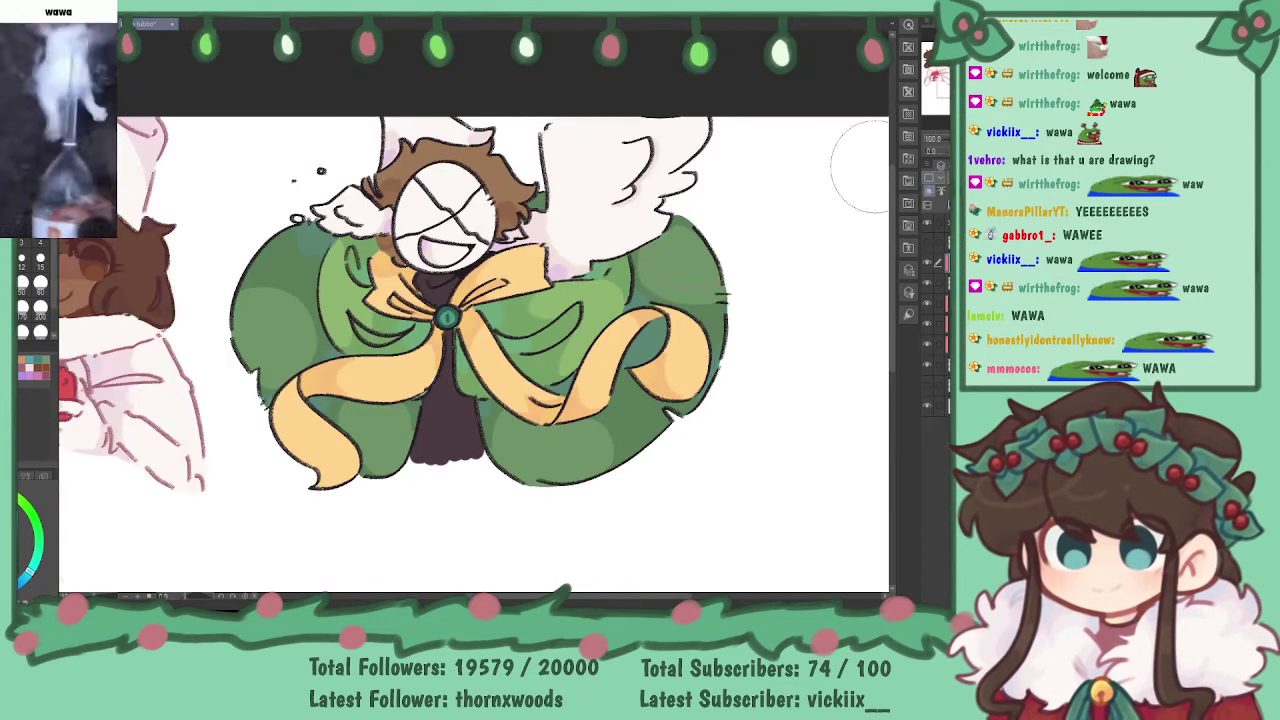
mouse_move(304, 262)
mouse_down()
mouse_move(256, 387)
mouse_move(266, 332)
mouse_move(351, 287)
mouse_move(386, 397)
mouse_move(451, 357)
mouse_move(481, 407)
mouse_move(541, 322)
mouse_move(571, 417)
mouse_move(516, 432)
mouse_move(638, 414)
mouse_up()
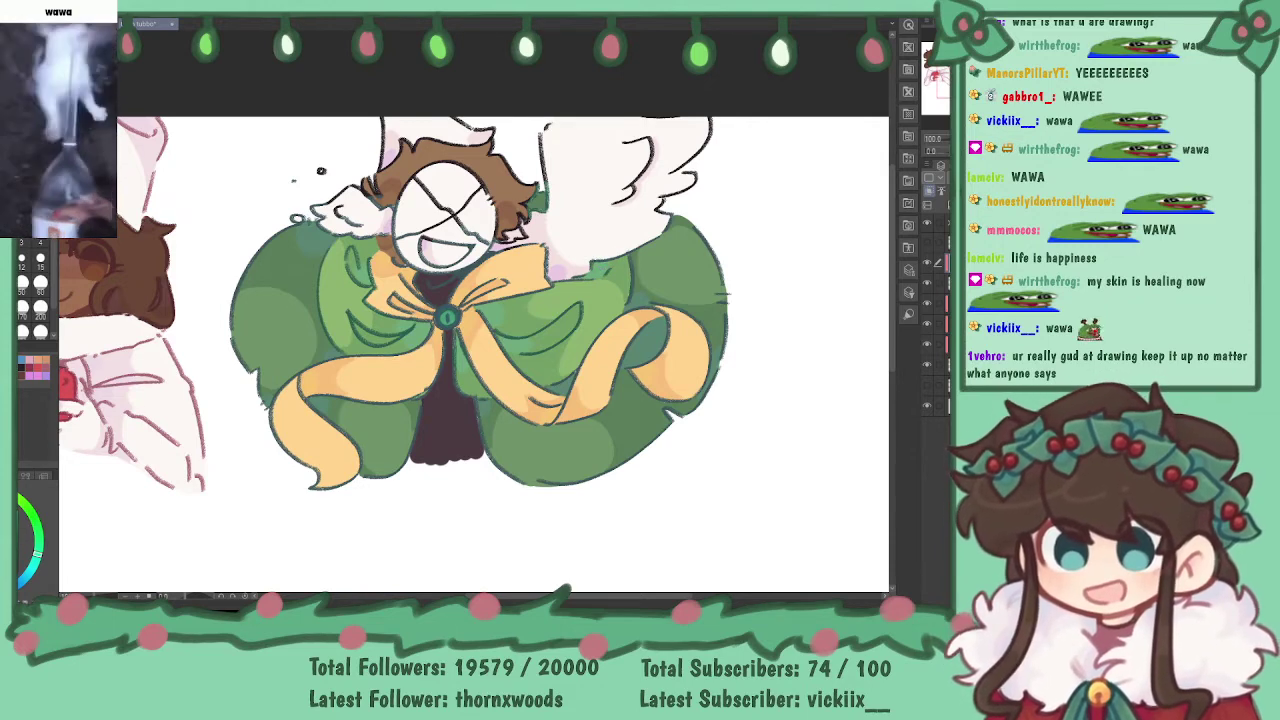
- Recolour the outlines of the bow and ribbons in orange and those of the dark undergarment in dark purple
alt+click(302, 382)
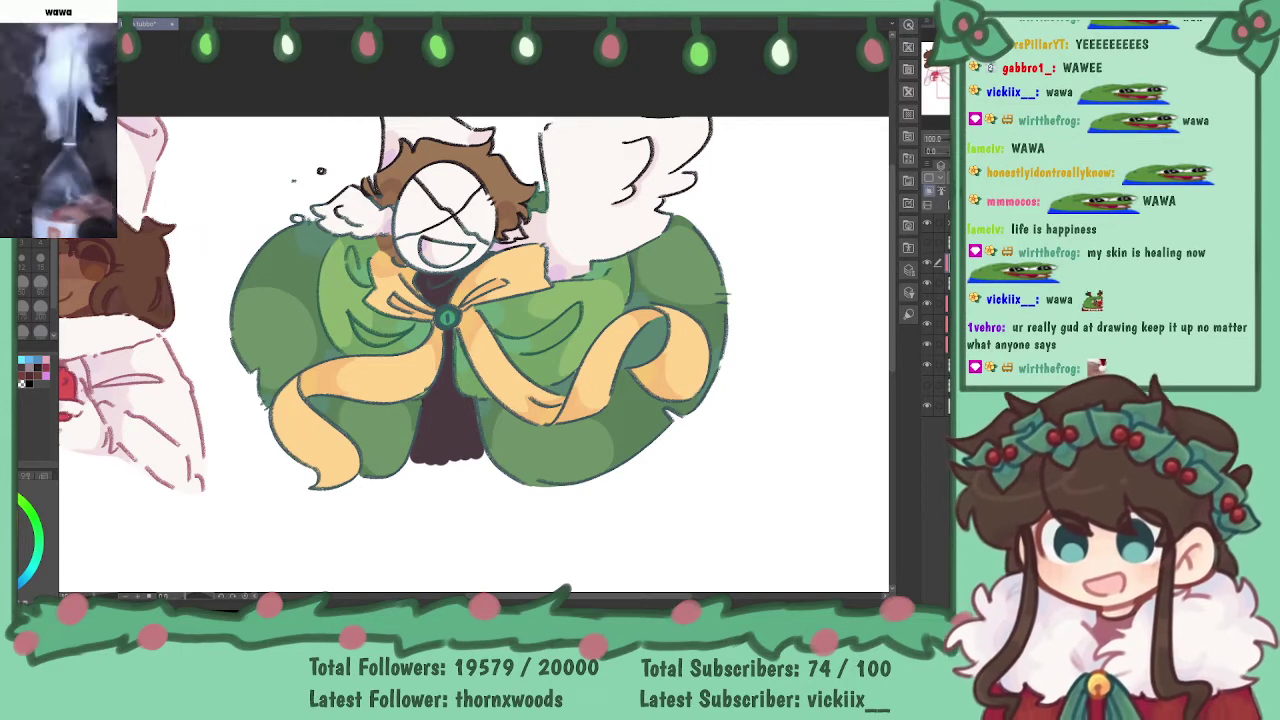
mouse_move(287, 436)
mouse_down()
mouse_move(290, 455)
mouse_move(320, 469)
mouse_up()
key(ctrl+z)
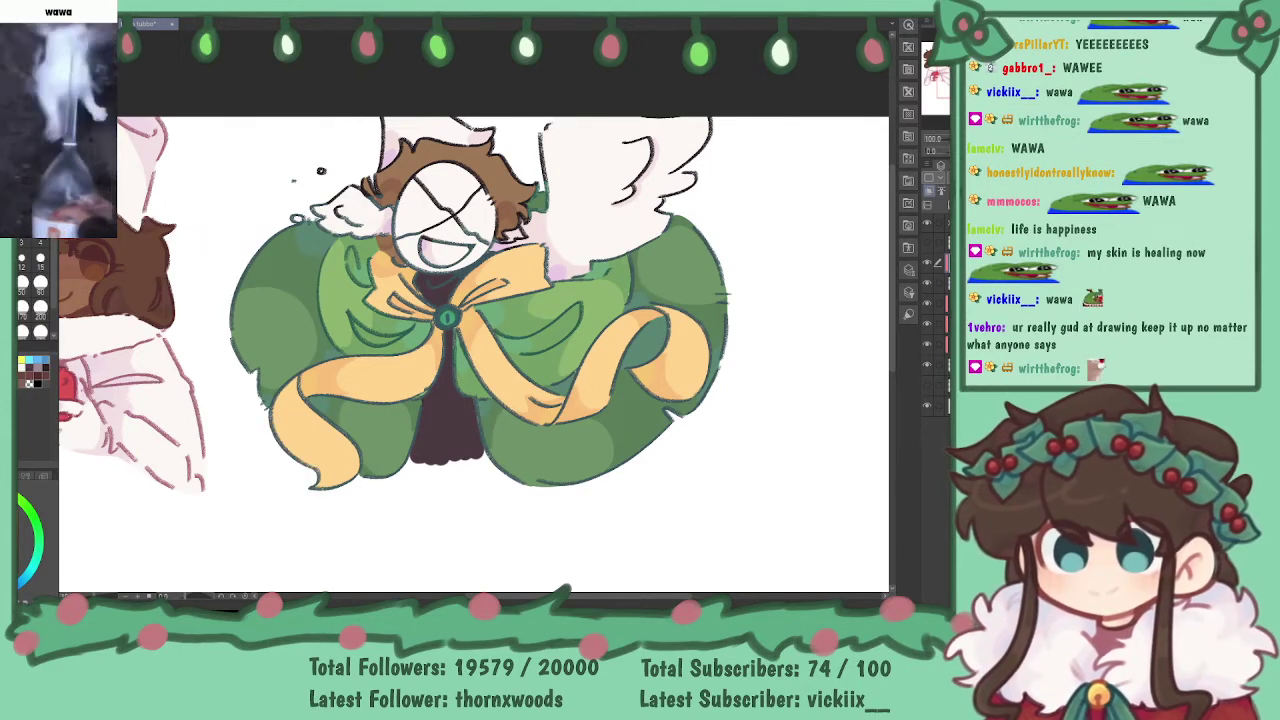
mouse_move(287, 448)
mouse_down()
mouse_move(276, 426)
mouse_move(323, 468)
mouse_up()
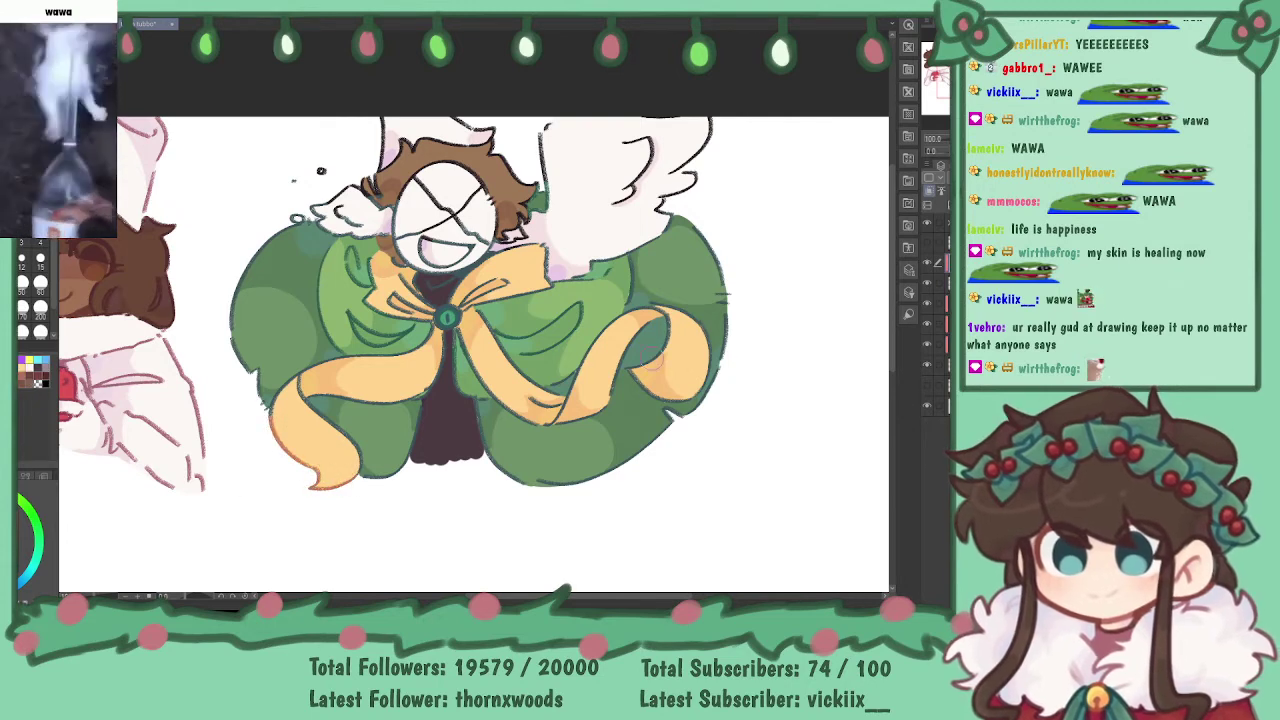
drag(536, 397, 565, 409)
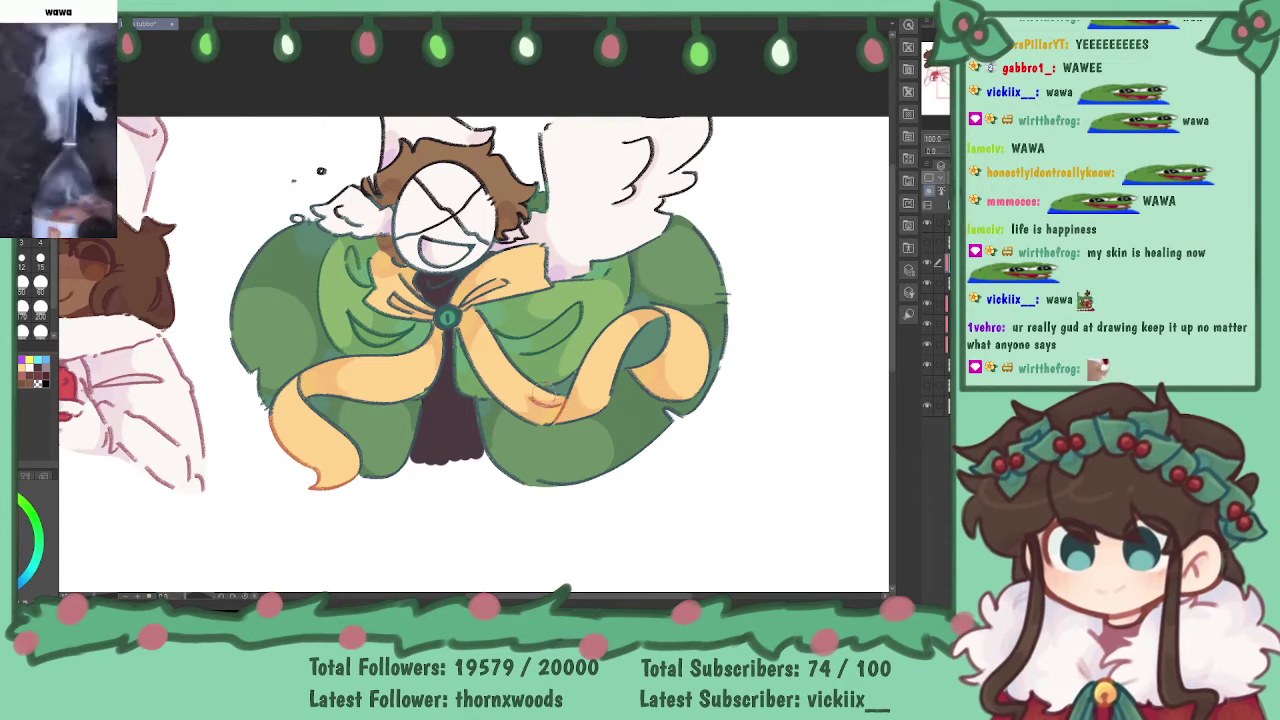
mouse_move(469, 297)
mouse_down()
mouse_move(504, 283)
mouse_move(473, 307)
mouse_up()
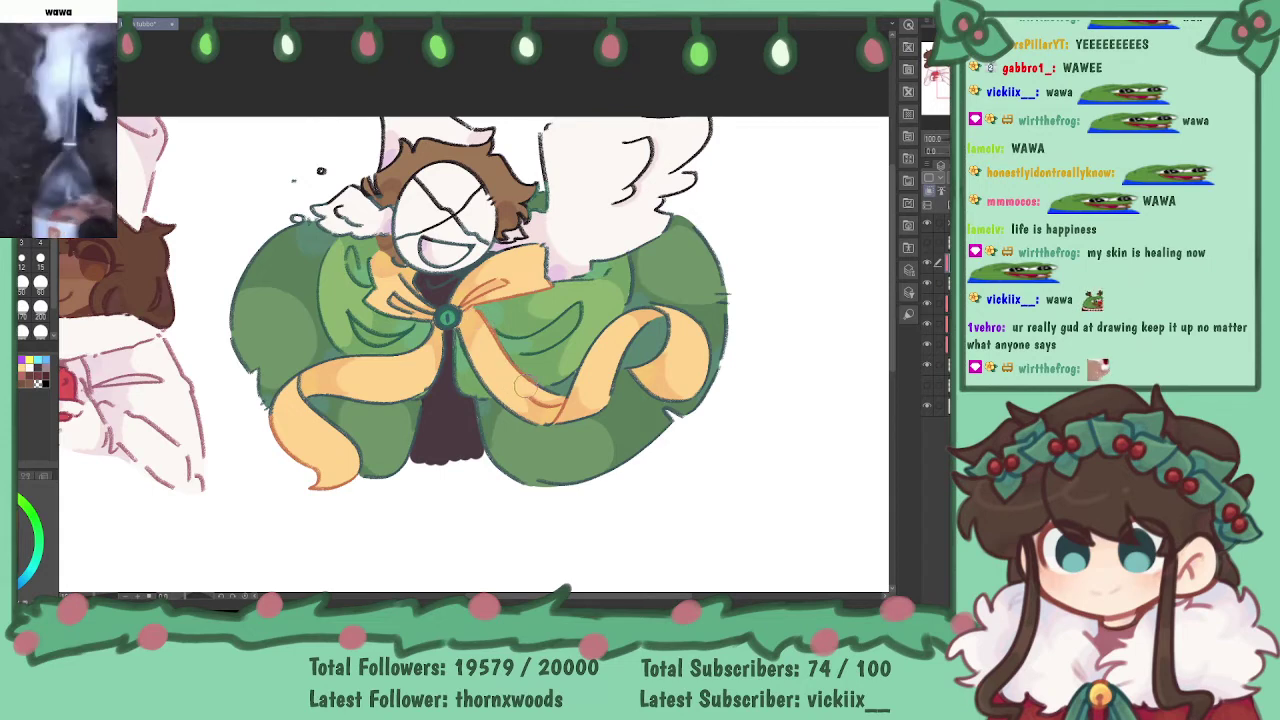
drag(388, 284, 375, 300)
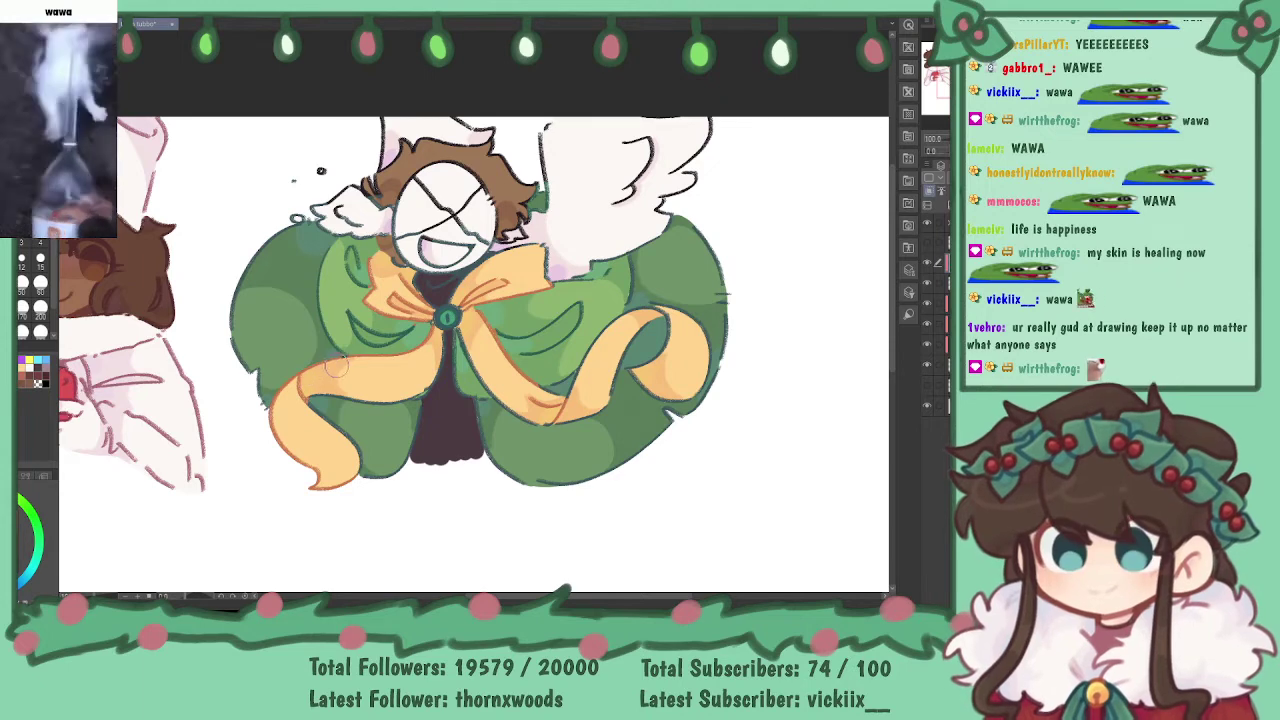
drag(322, 400, 398, 398)
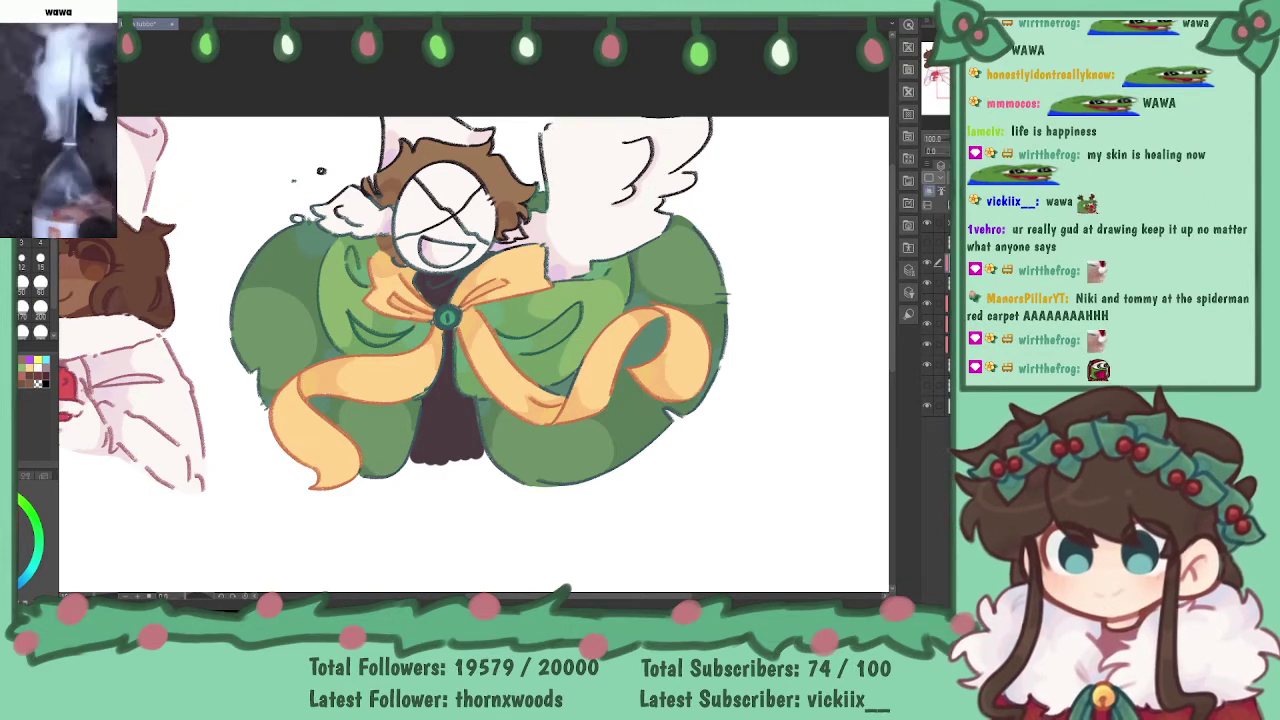
mouse_move(418, 437)
mouse_down()
mouse_move(444, 362)
mouse_move(479, 430)
mouse_up()
mouse_move(431, 297)
mouse_down()
mouse_move(424, 284)
mouse_move(460, 270)
mouse_move(430, 300)
mouse_move(444, 282)
mouse_up()
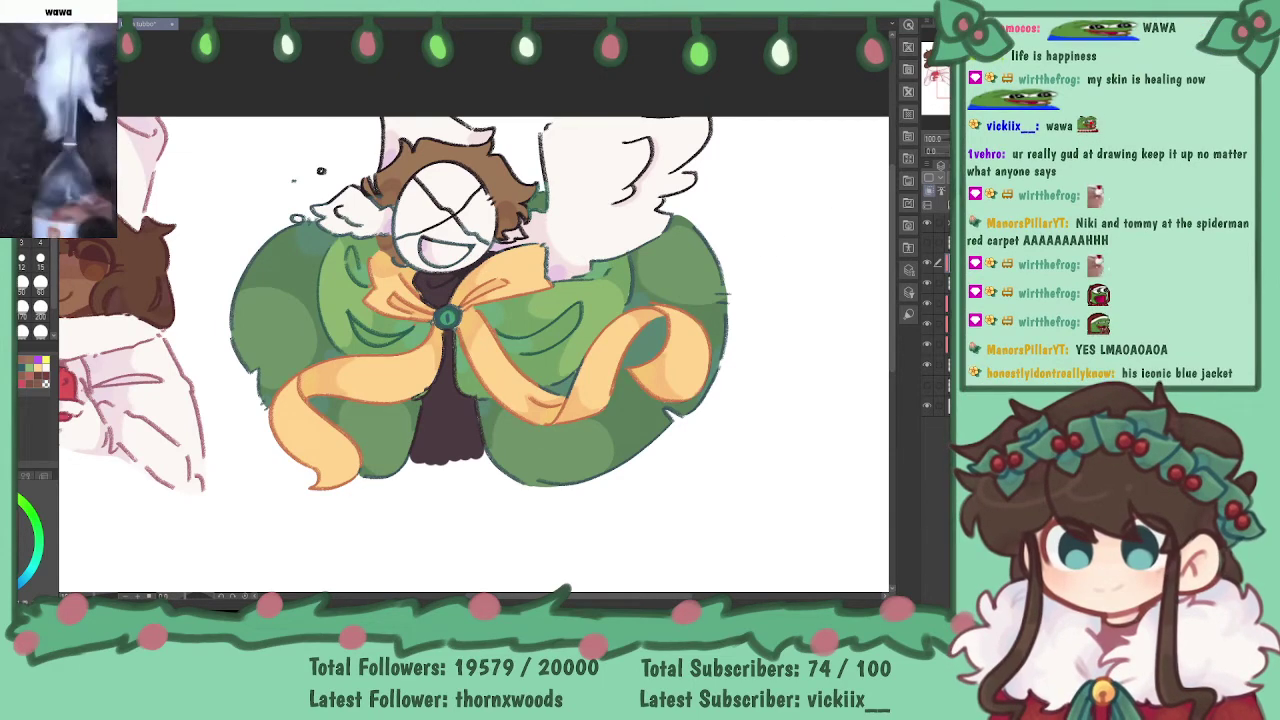
- Recolour the outlines of the mask's cross and mouth, the small wing and the floating droplets in muted mauve
key(ctrl+plus)
key(ctrl+plus)
mouse_move(308, 130)
mouse_down()
mouse_move(302, 14)
mouse_move(442, 244)
mouse_move(420, 277)
mouse_up()
key(space)
alt+click(411, 296)
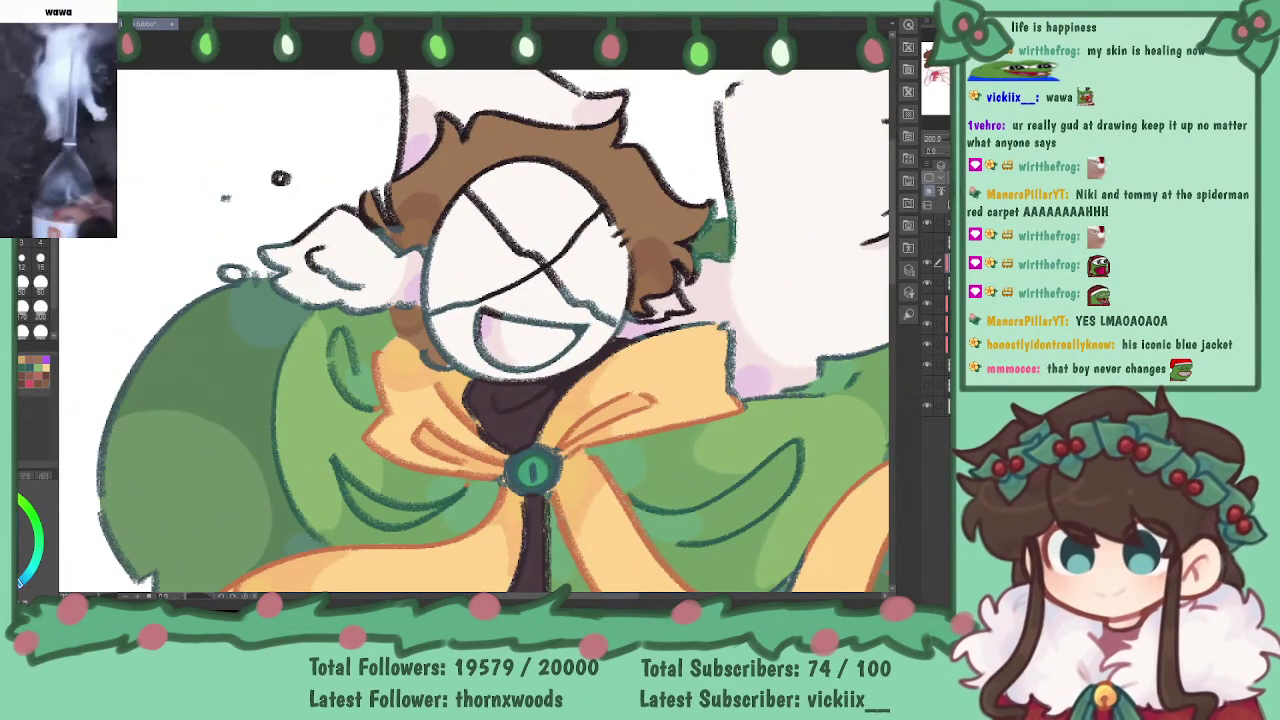
alt+click(416, 289)
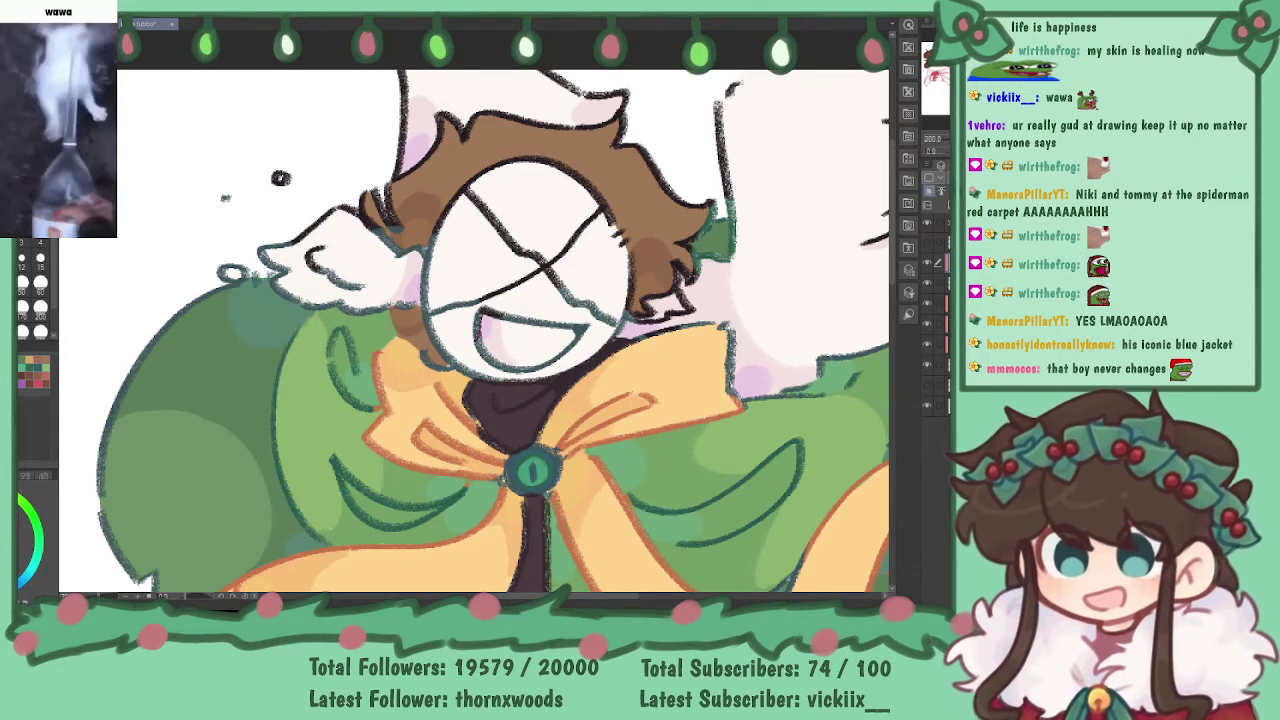
mouse_move(475, 284)
mouse_down()
mouse_move(515, 287)
mouse_move(534, 346)
mouse_move(494, 330)
mouse_move(582, 278)
mouse_move(599, 307)
mouse_move(578, 306)
mouse_move(554, 257)
mouse_move(510, 250)
mouse_move(503, 215)
mouse_move(468, 190)
mouse_up()
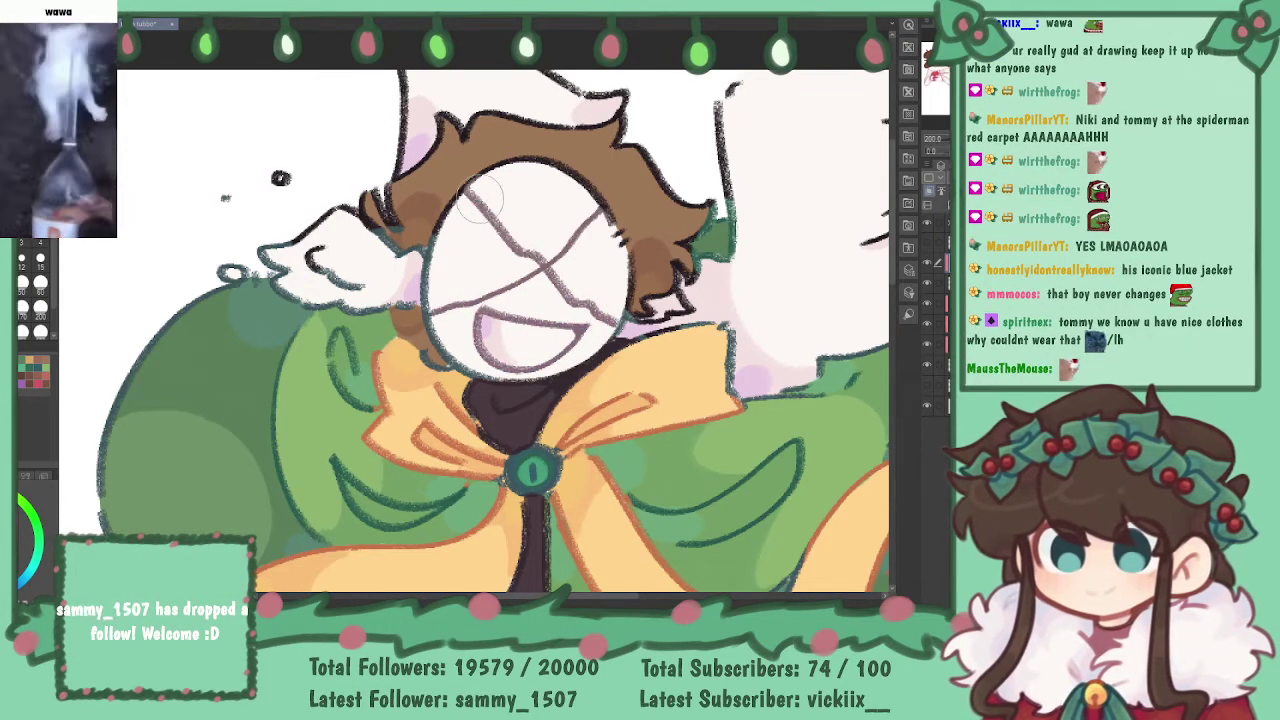
mouse_move(310, 255)
mouse_down()
mouse_move(335, 262)
mouse_move(283, 251)
mouse_move(224, 261)
mouse_up()
drag(273, 187, 274, 179)
drag(303, 238, 340, 228)
drag(352, 282, 361, 269)
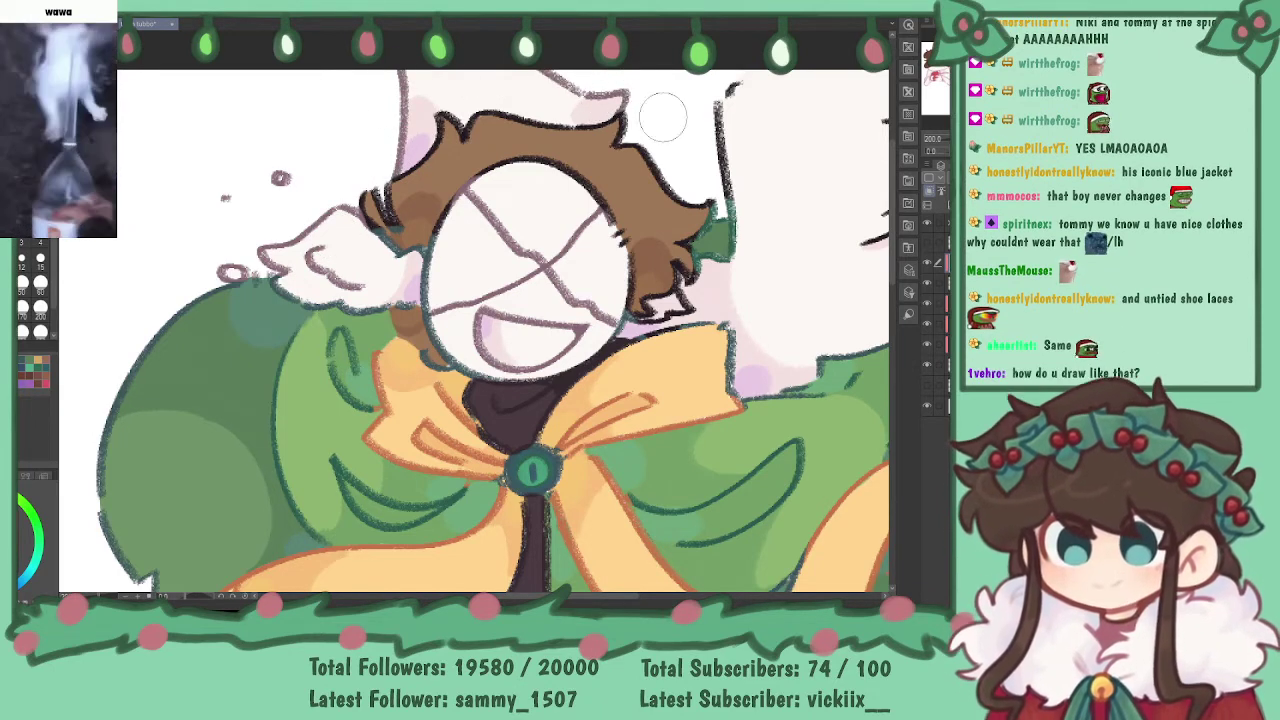
- Recolour the large wing's outline and feather lines in the same muted mauve
mouse_move(839, 472)
mouse_down()
mouse_move(664, 447)
mouse_move(545, 577)
mouse_move(525, 577)
mouse_up()
drag(428, 298, 421, 198)
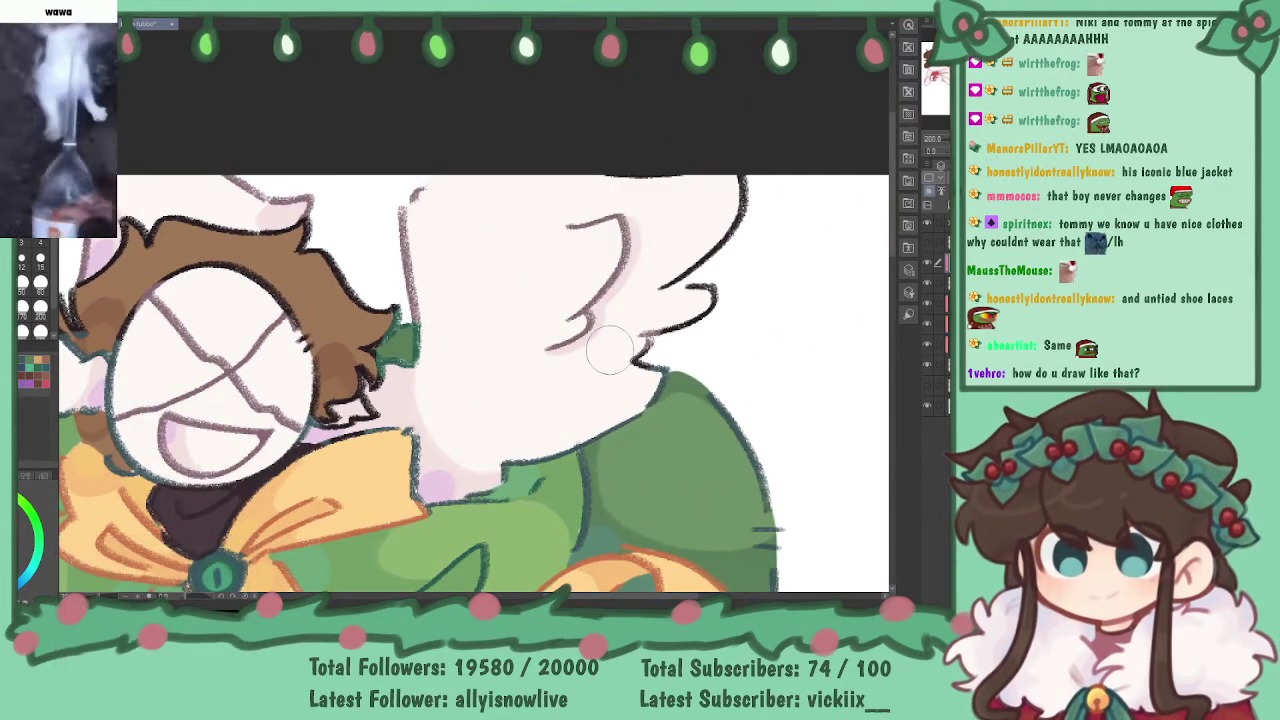
mouse_move(656, 333)
mouse_down()
mouse_move(737, 229)
mouse_move(722, 238)
mouse_up()
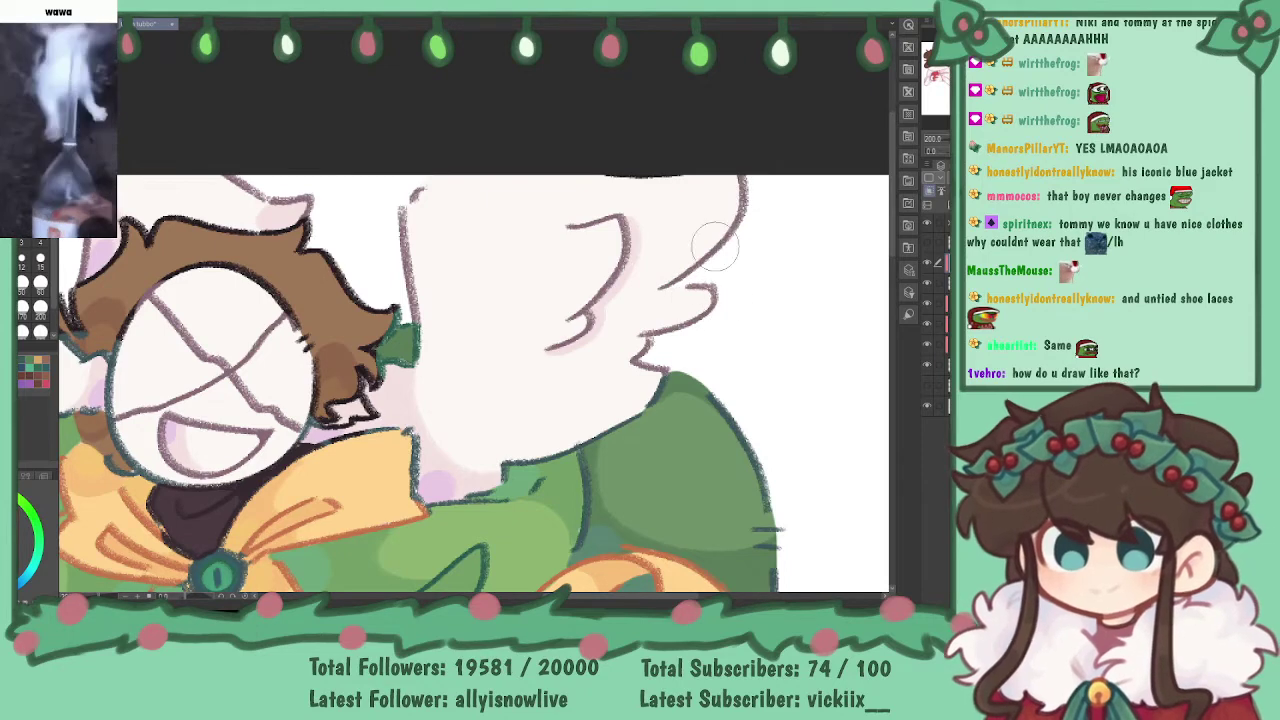
key(ctrl+minus)
key(ctrl+minus)
key(ctrl+minus)
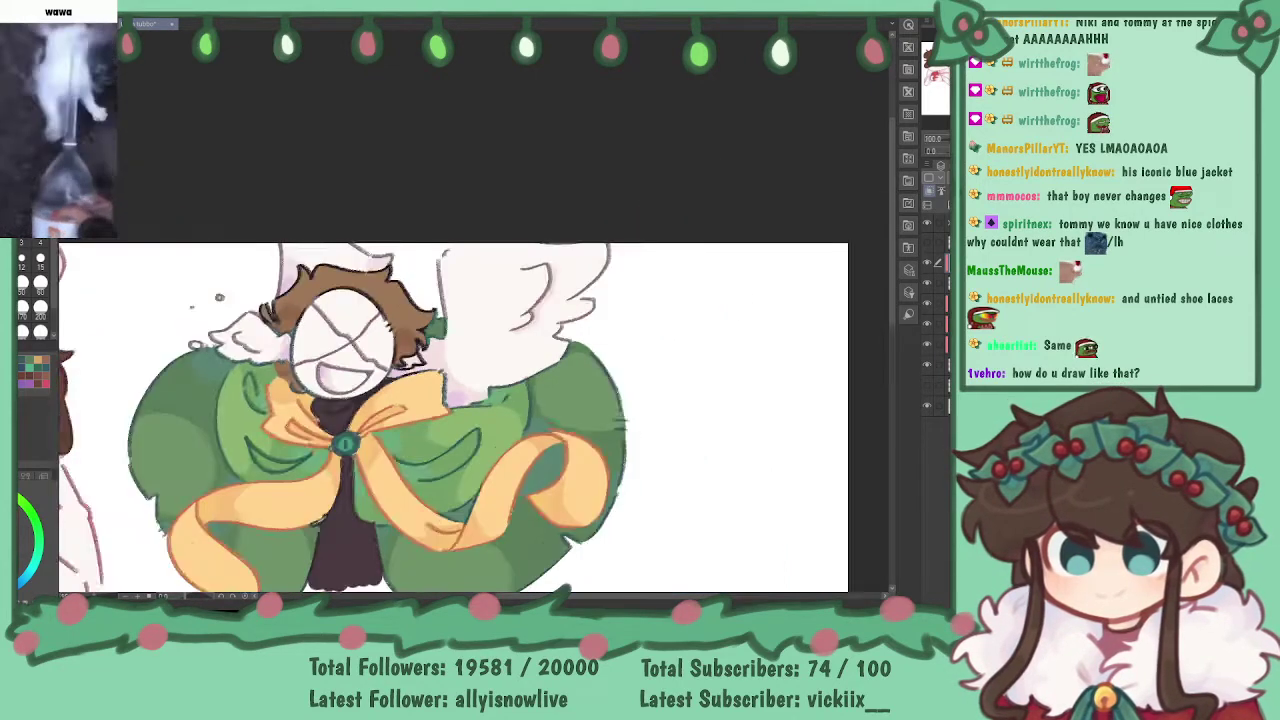
- Recolour the black outlines of the hair, including the tufts around the mask, in reddish brown
key(ctrl+plus)
key(ctrl+plus)
drag(300, 370, 441, 332)
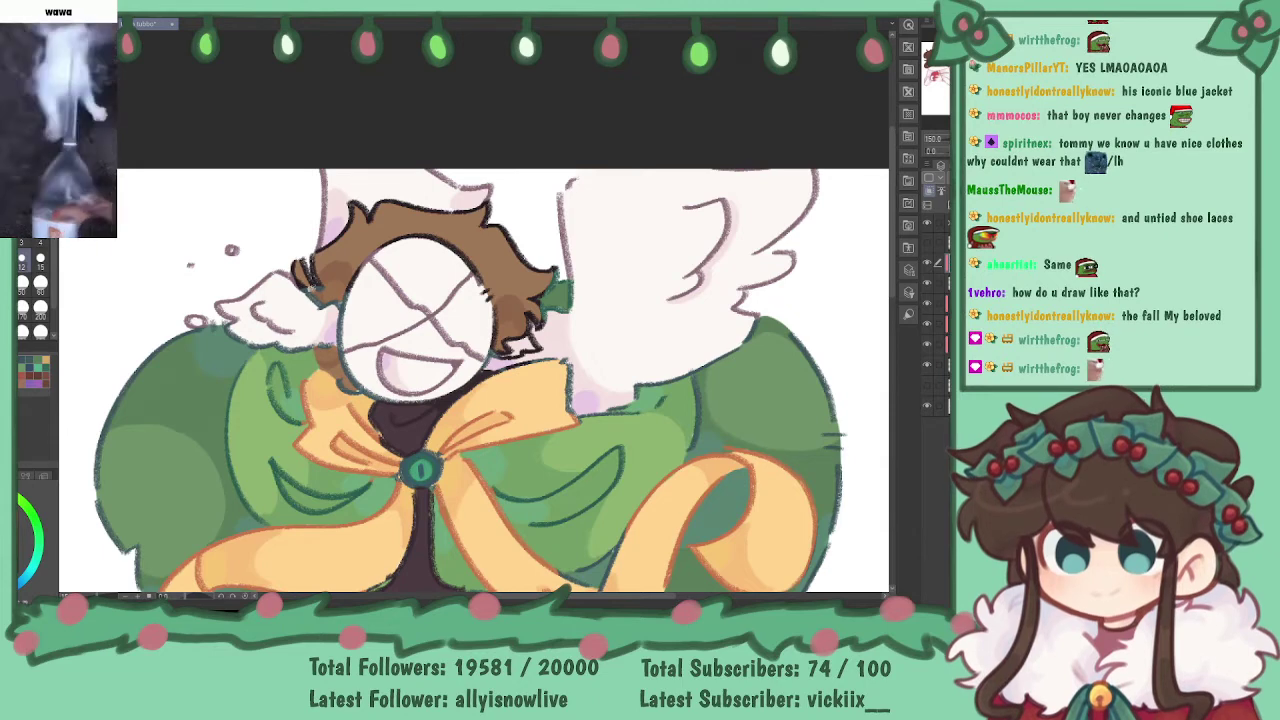
mouse_move(301, 283)
mouse_down()
mouse_move(309, 274)
mouse_move(327, 293)
mouse_move(419, 225)
mouse_move(444, 229)
mouse_up()
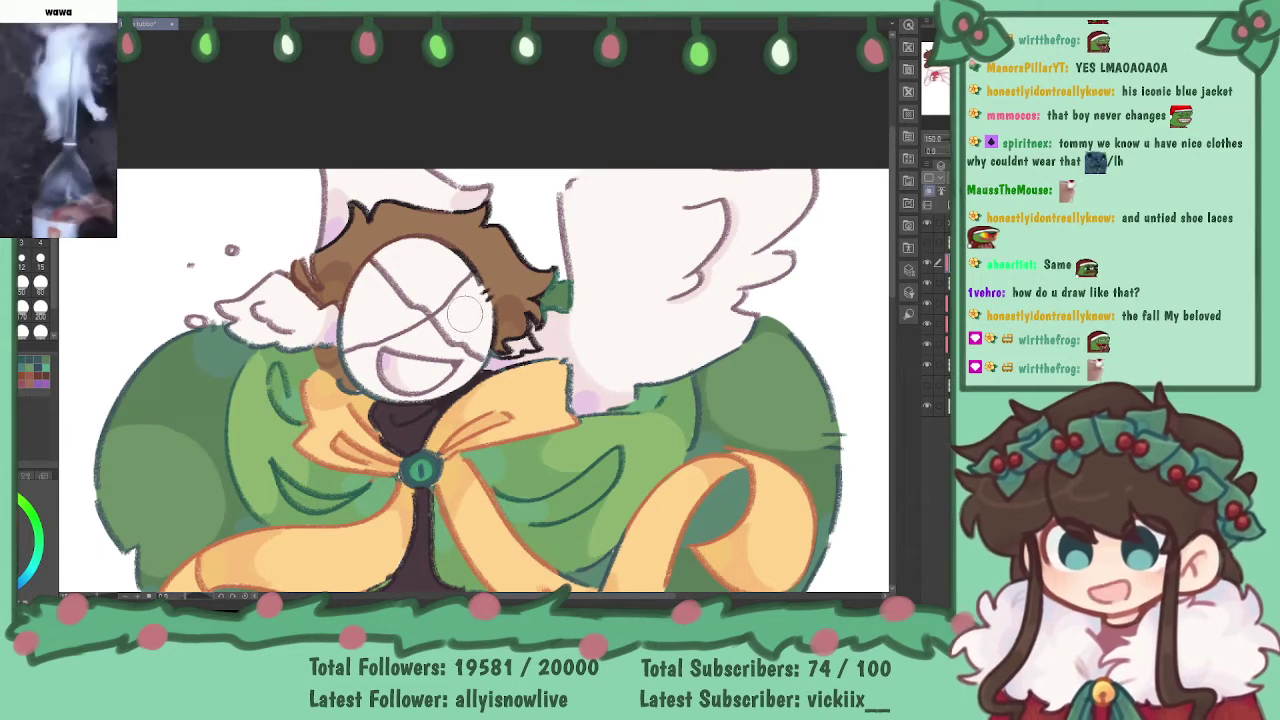
mouse_move(350, 232)
mouse_down()
mouse_move(335, 250)
mouse_move(358, 215)
mouse_move(486, 215)
mouse_move(541, 273)
mouse_move(534, 291)
mouse_up()
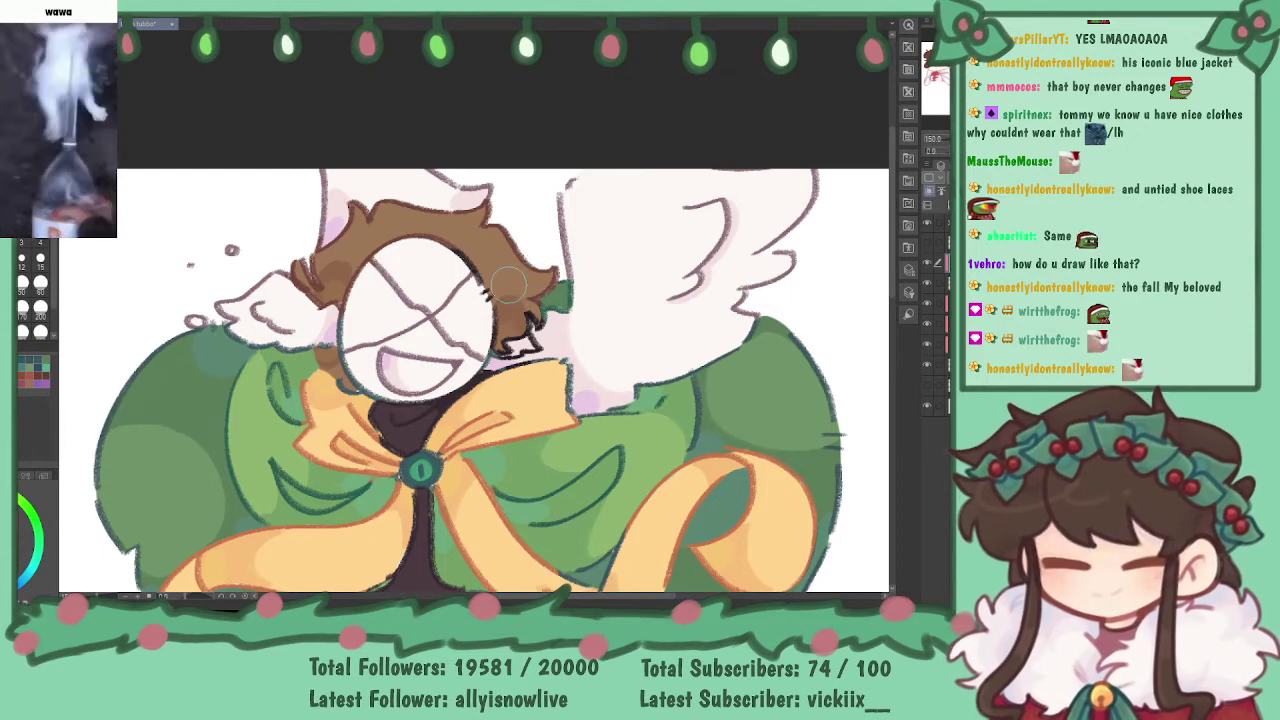
mouse_move(469, 275)
mouse_down()
mouse_move(459, 245)
mouse_move(492, 287)
mouse_move(498, 338)
mouse_move(511, 342)
mouse_move(534, 300)
mouse_up()
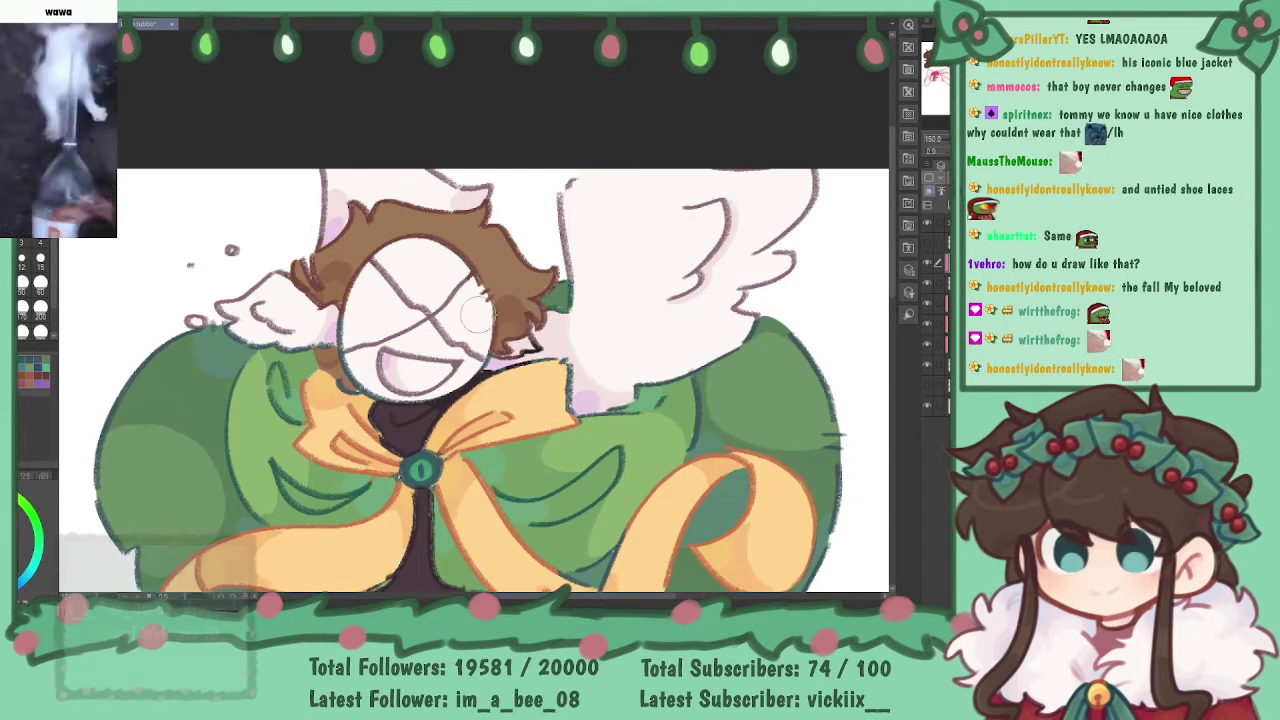
mouse_move(342, 370)
mouse_down()
mouse_move(351, 384)
mouse_move(332, 327)
mouse_move(352, 302)
mouse_up()
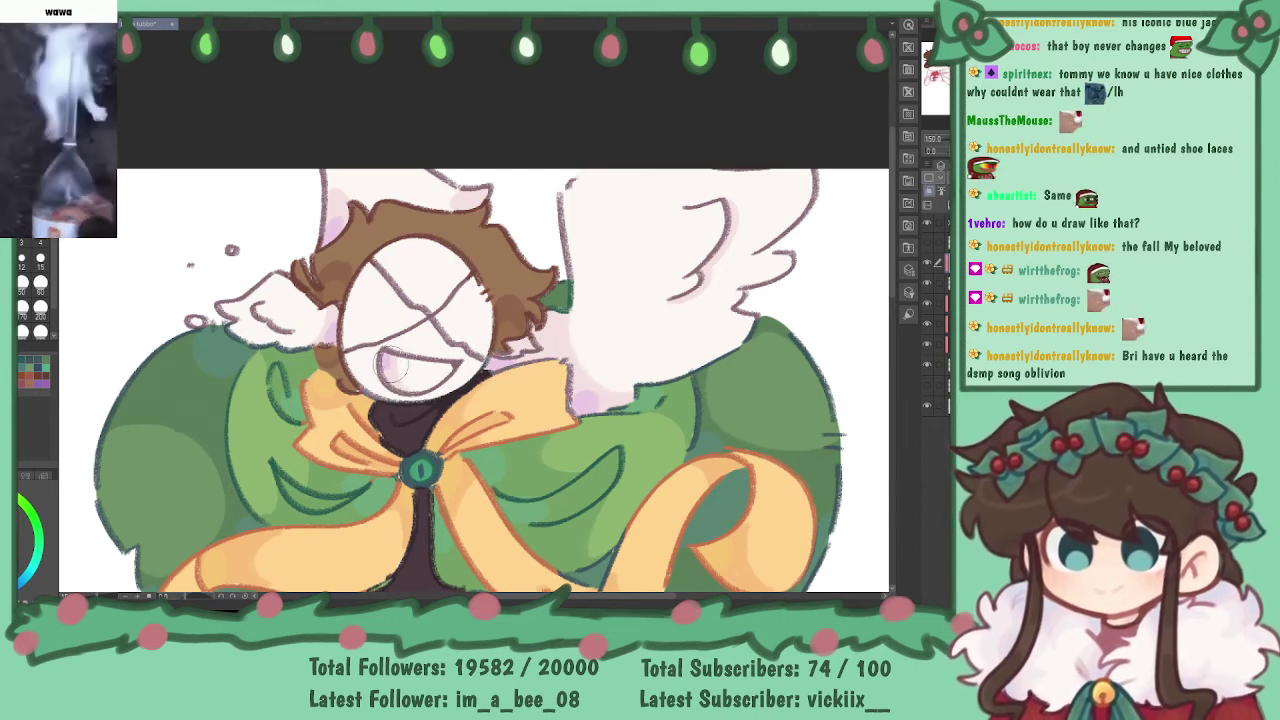
- Show the scribbled halo above the winged character's head and recolour its black lines in golden yellow
key(ctrl+minus)
key(ctrl+minus)
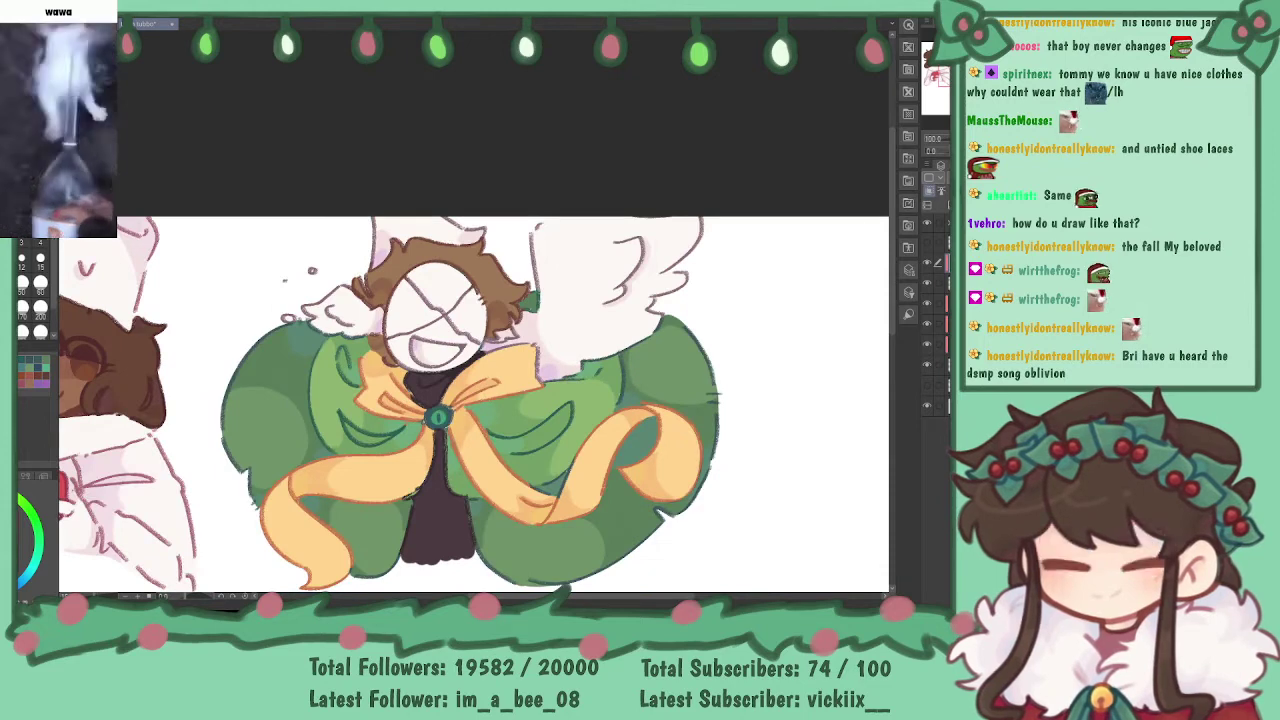
drag(540, 340, 562, 298)
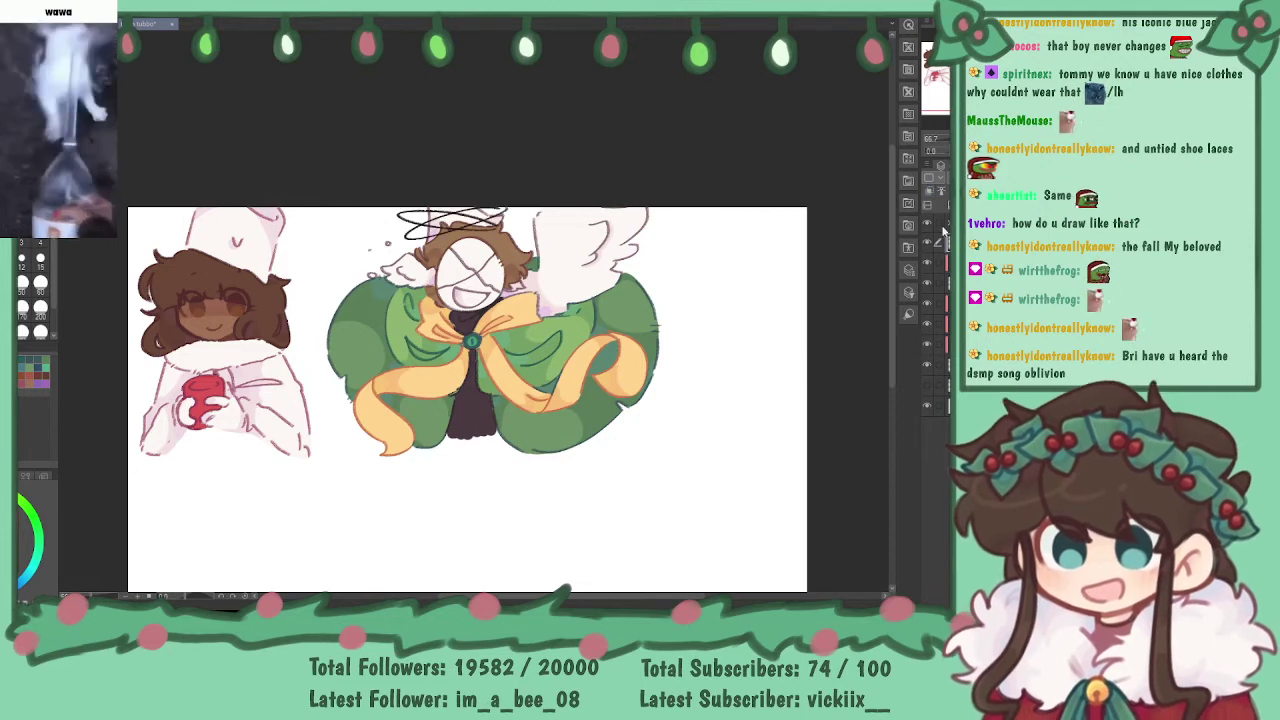
key(ctrl+z)
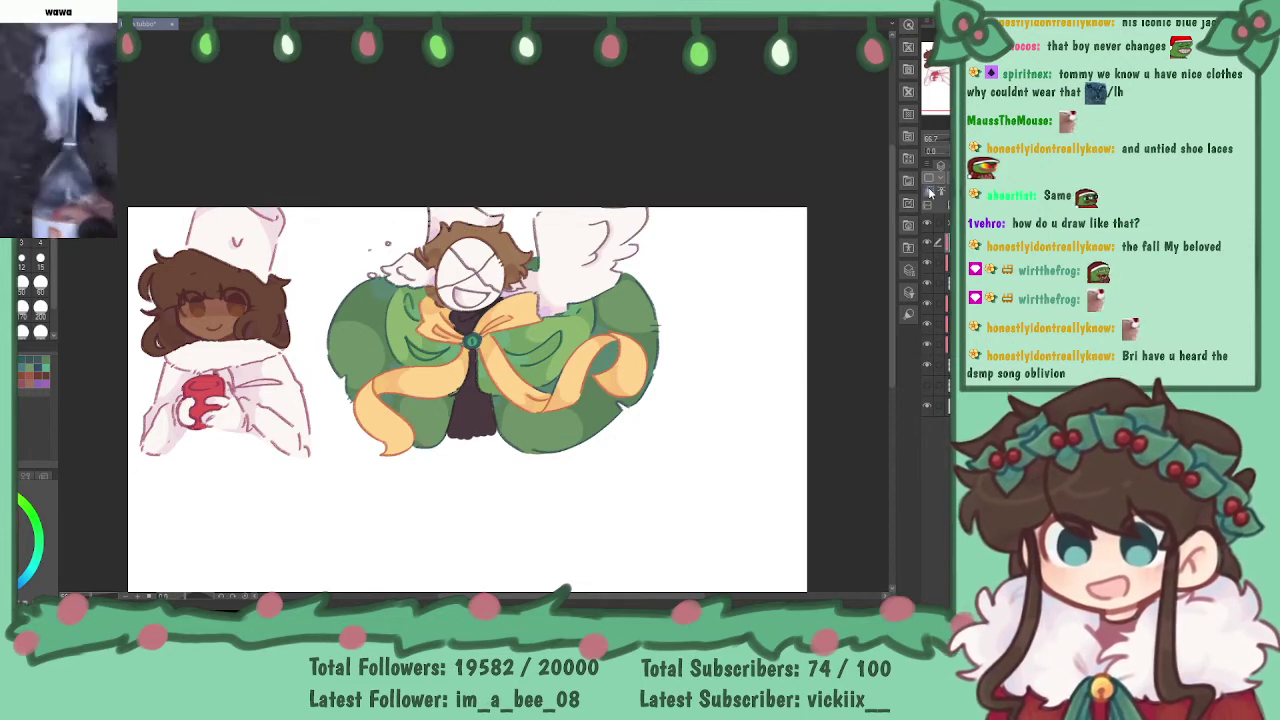
key(ctrl+y)
click(944, 205)
click(929, 190)
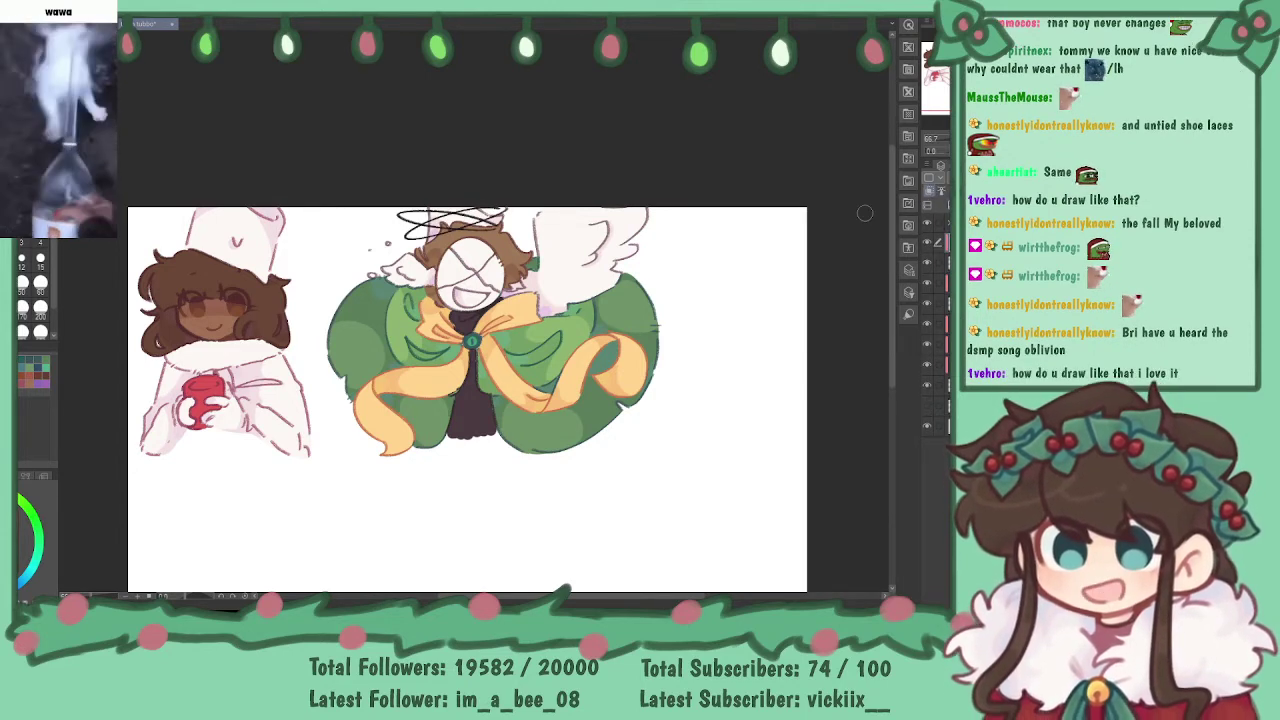
click(26, 476)
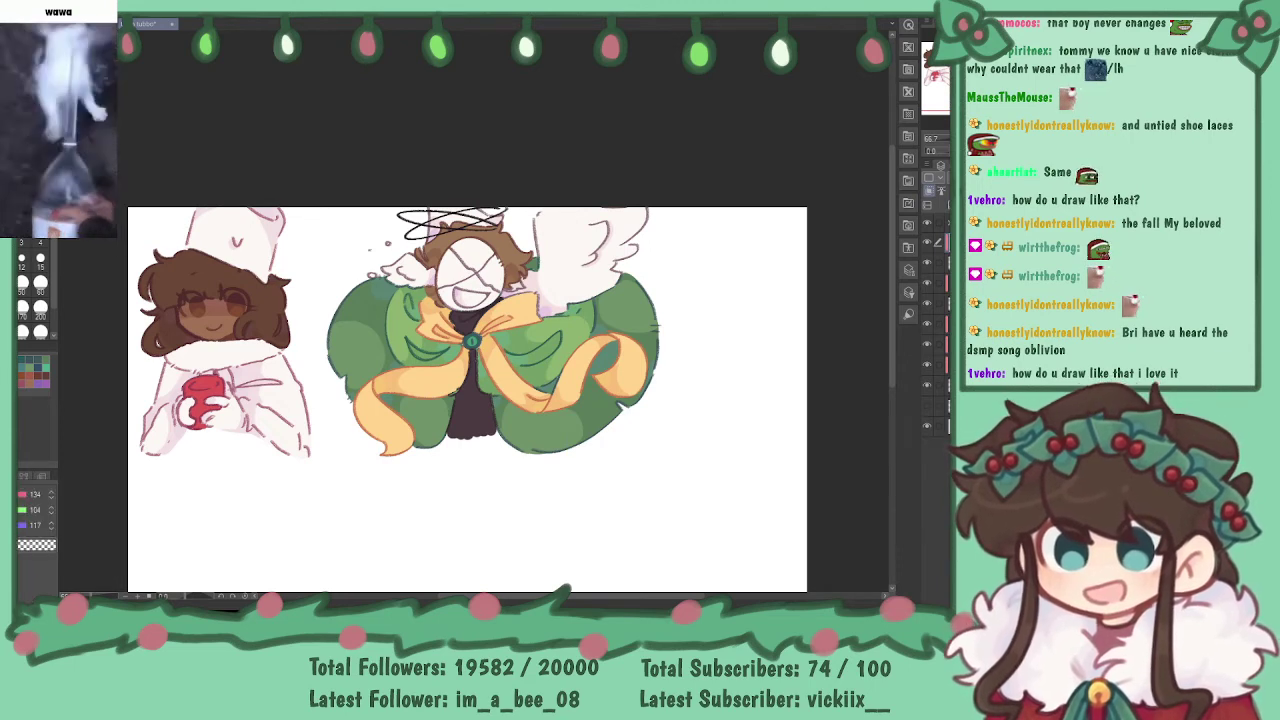
click(8, 476)
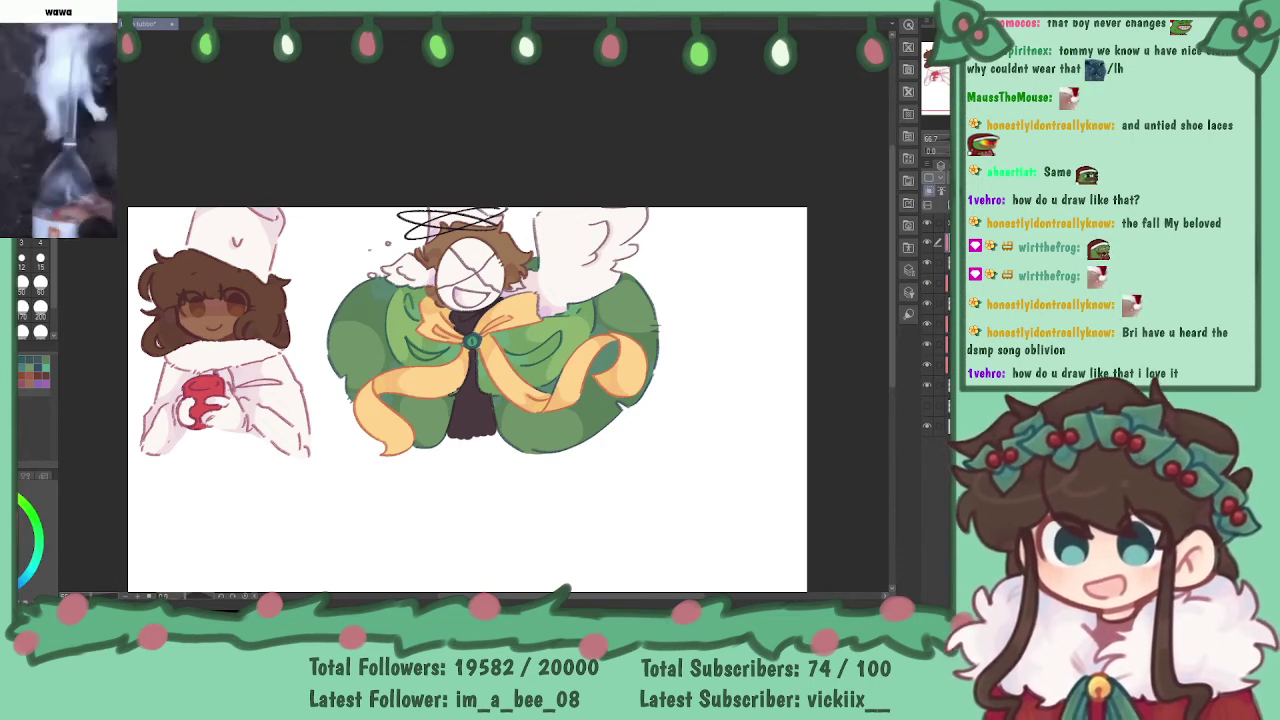
mouse_move(475, 236)
mouse_down()
mouse_move(450, 213)
mouse_move(462, 201)
mouse_move(431, 221)
mouse_up()
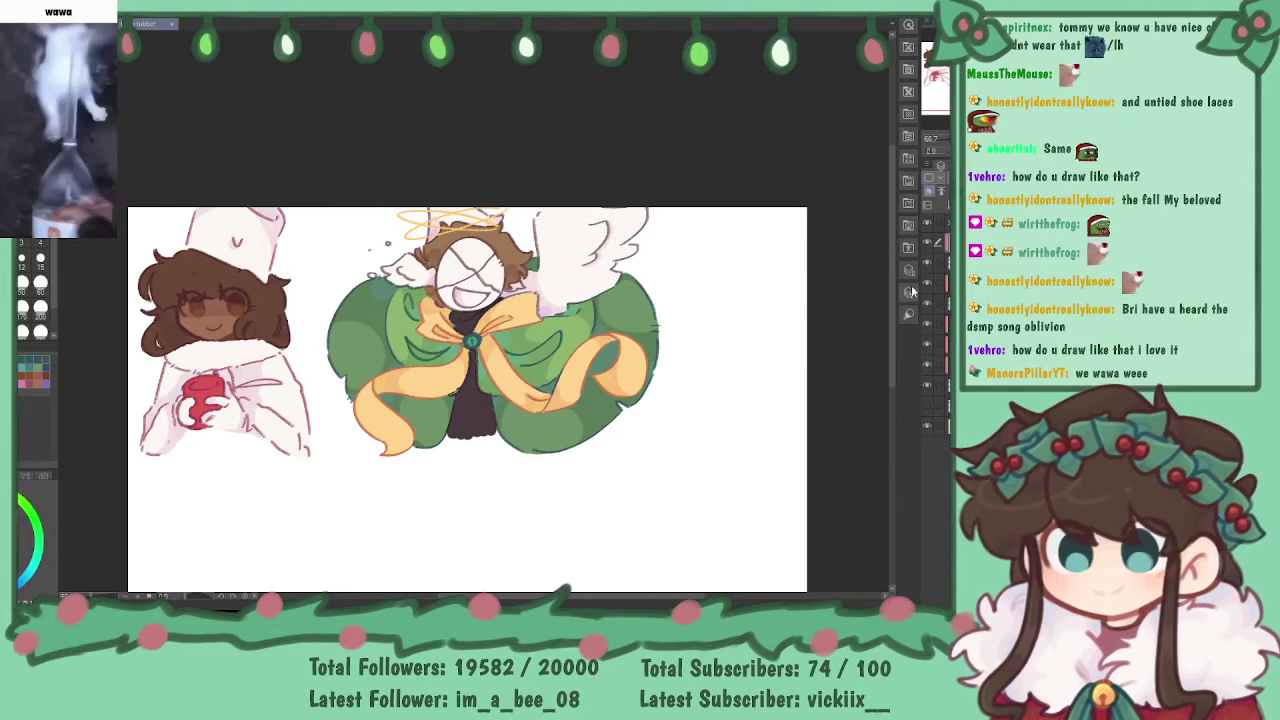
- Combine the winged character's separate layers so the whole figure can be handled as one
click(966, 204)
drag(975, 262, 975, 309)
click(975, 282)
click(975, 322)
click(975, 343)
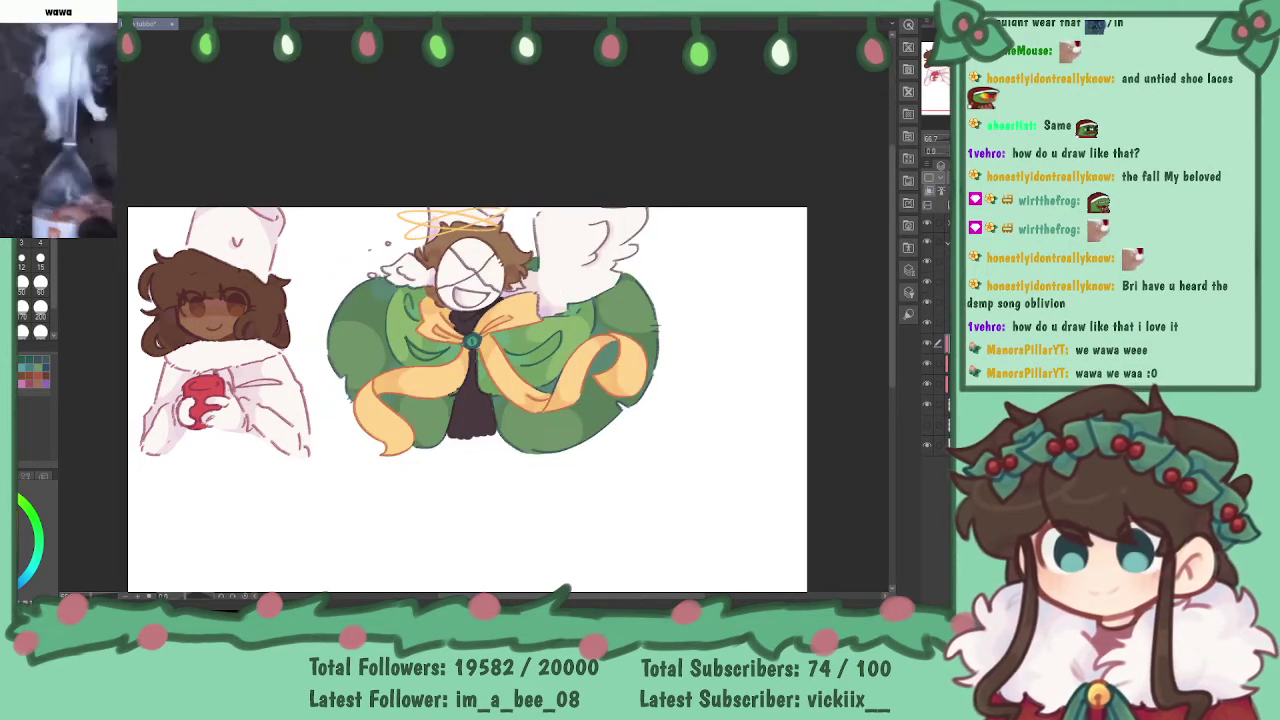
drag(975, 363, 975, 350)
click(975, 384)
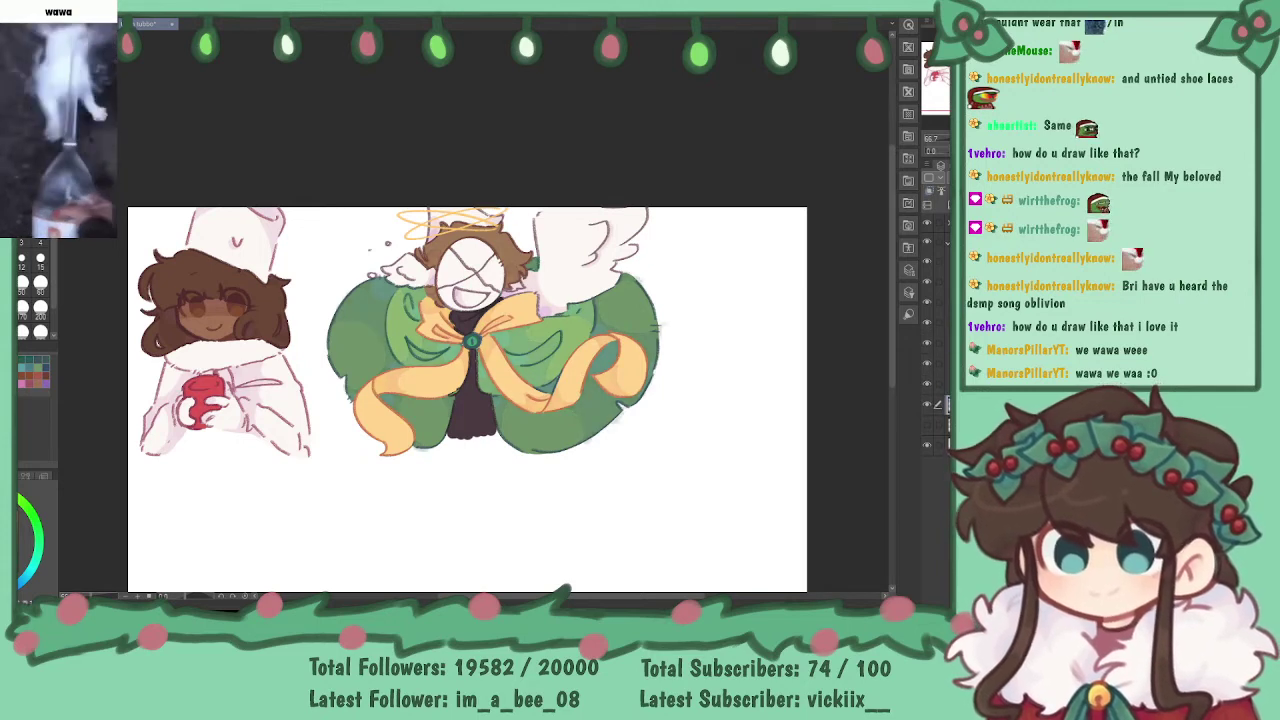
drag(975, 404, 975, 391)
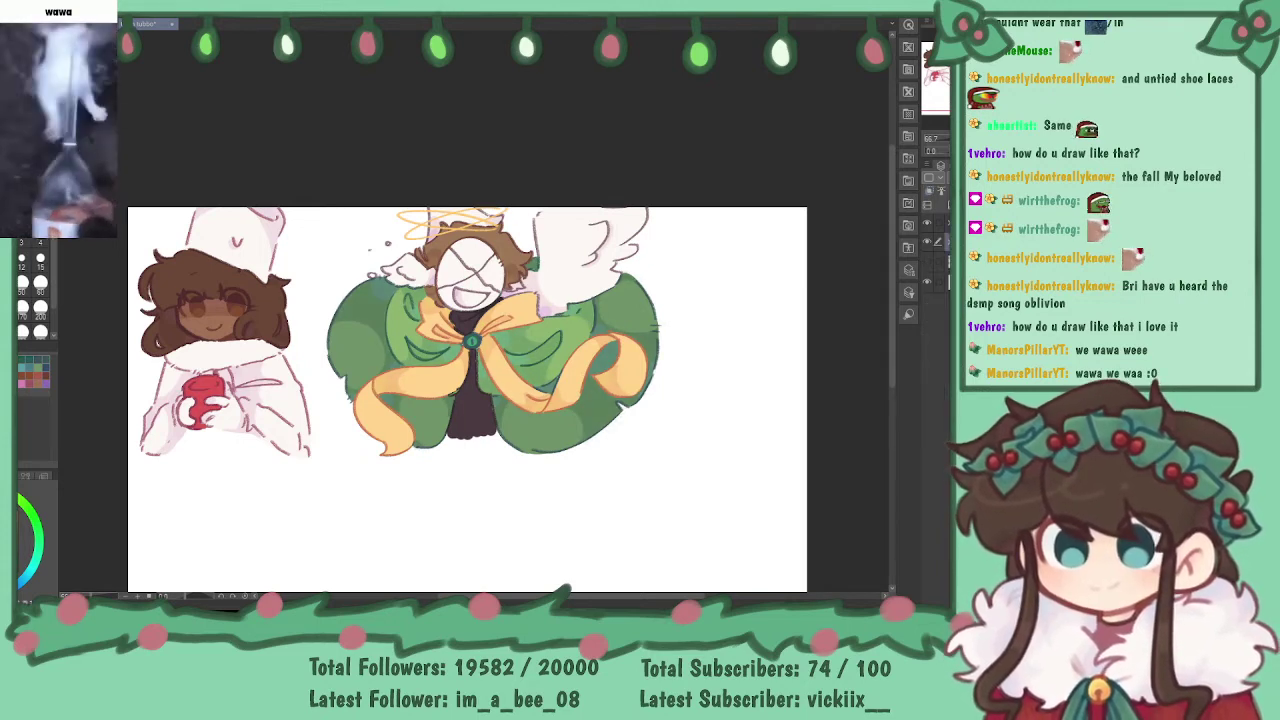
- Move the whole winged character slightly left, closer to the character holding the red mug
key(ctrl+t)
drag(520, 322, 490, 320)
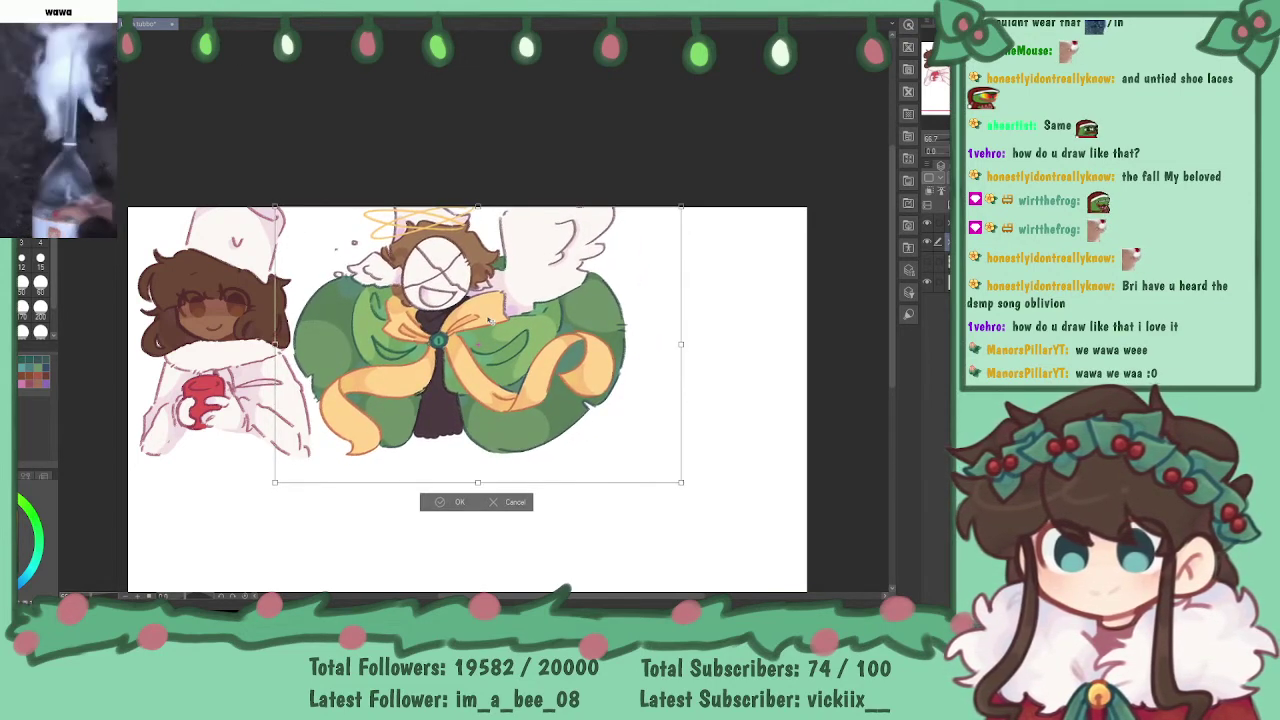
click(447, 502)
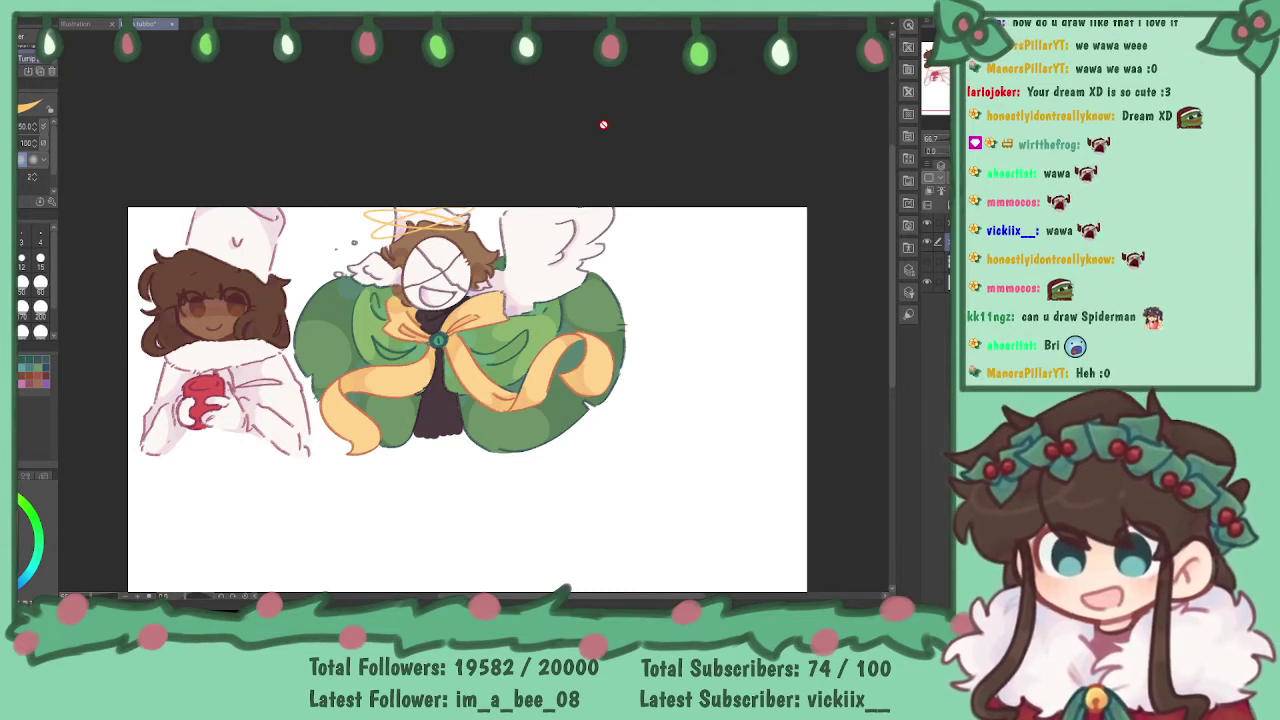
- Set the pen to black at size 15 for sketching in the empty area beside the winged character
scroll(603, 125, down, 2)
scroll(603, 125, up, 1)
drag(600, 400, 597, 358)
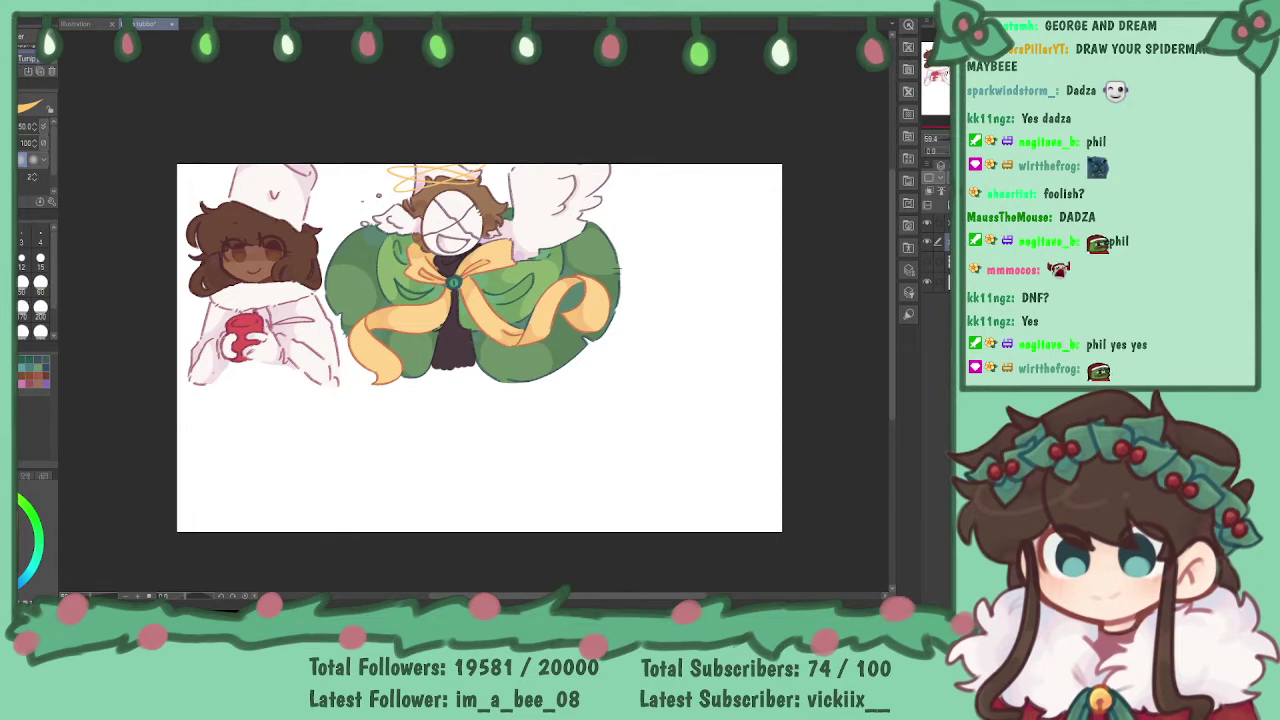
drag(480, 350, 396, 335)
key(ctrl+plus)
key(ctrl+plus)
key(ctrl+minus)
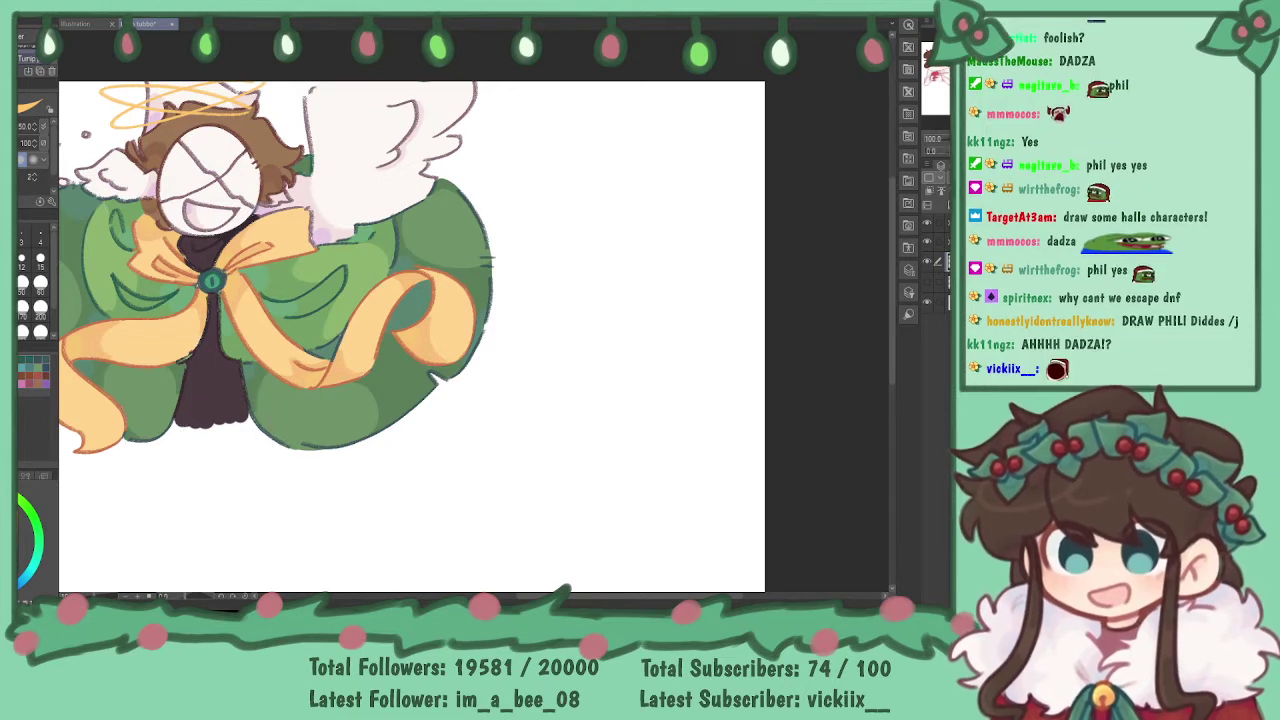
key(p)
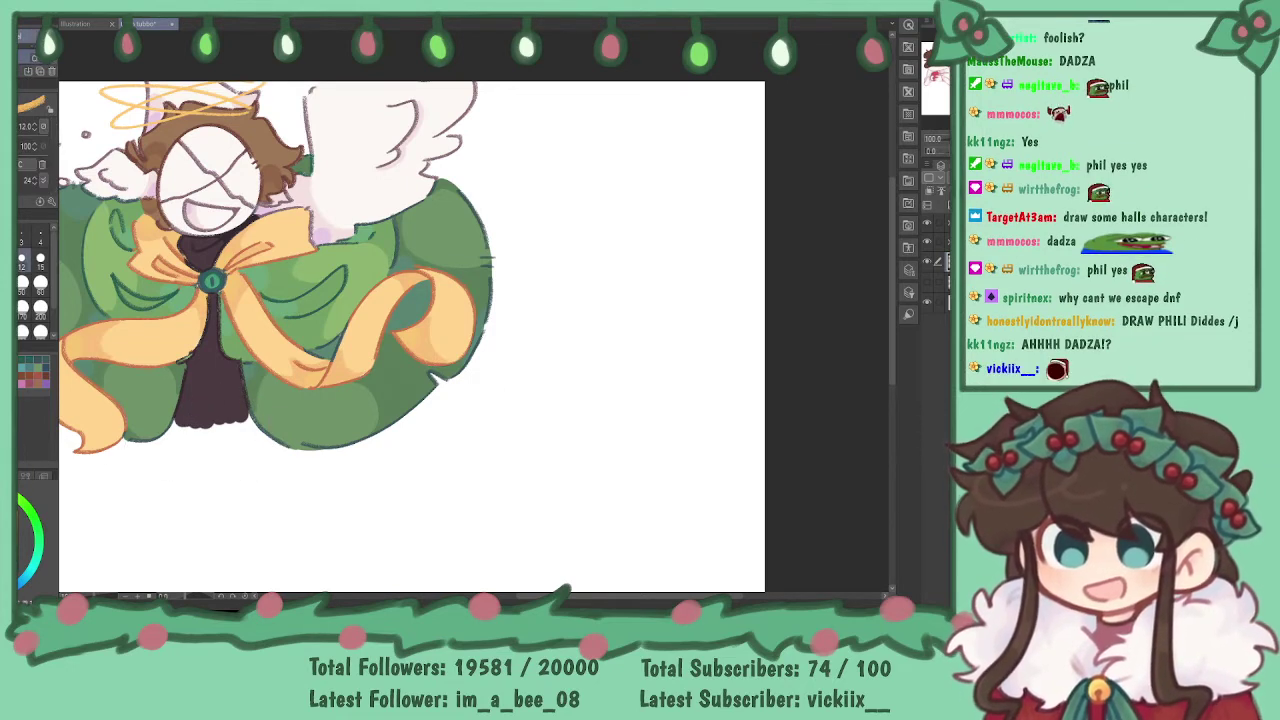
key(x)
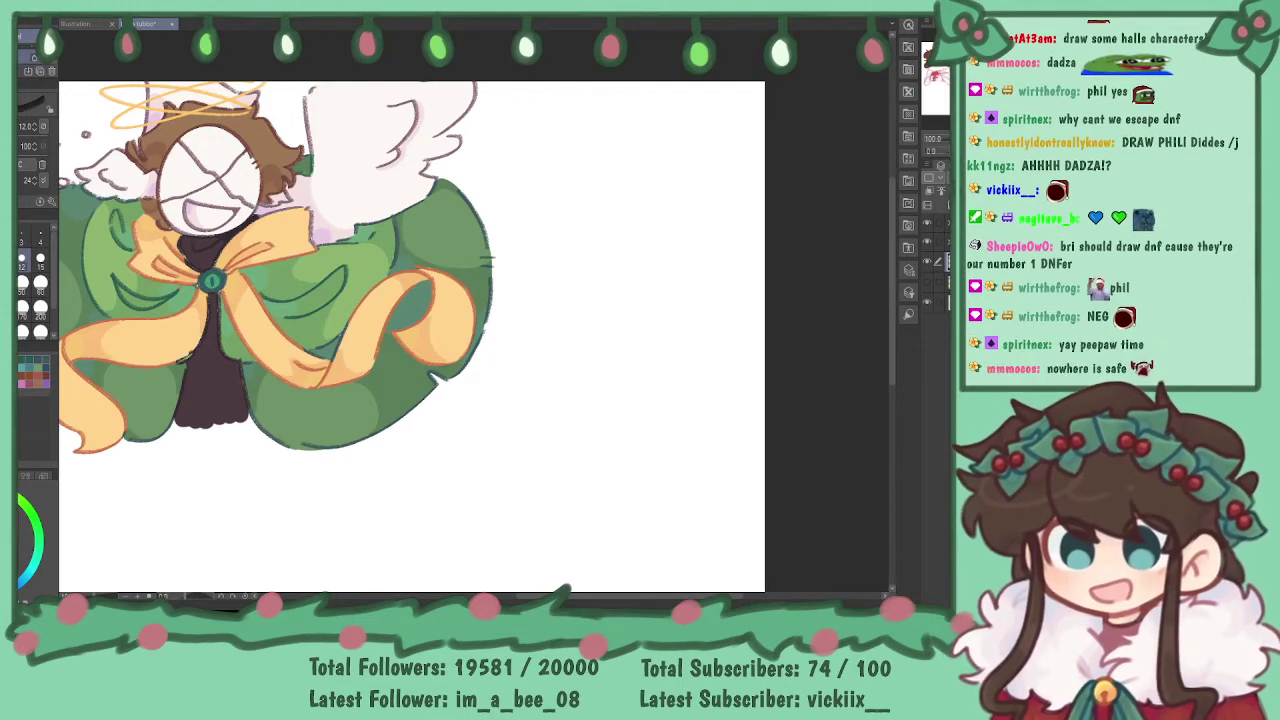
click(40, 262)
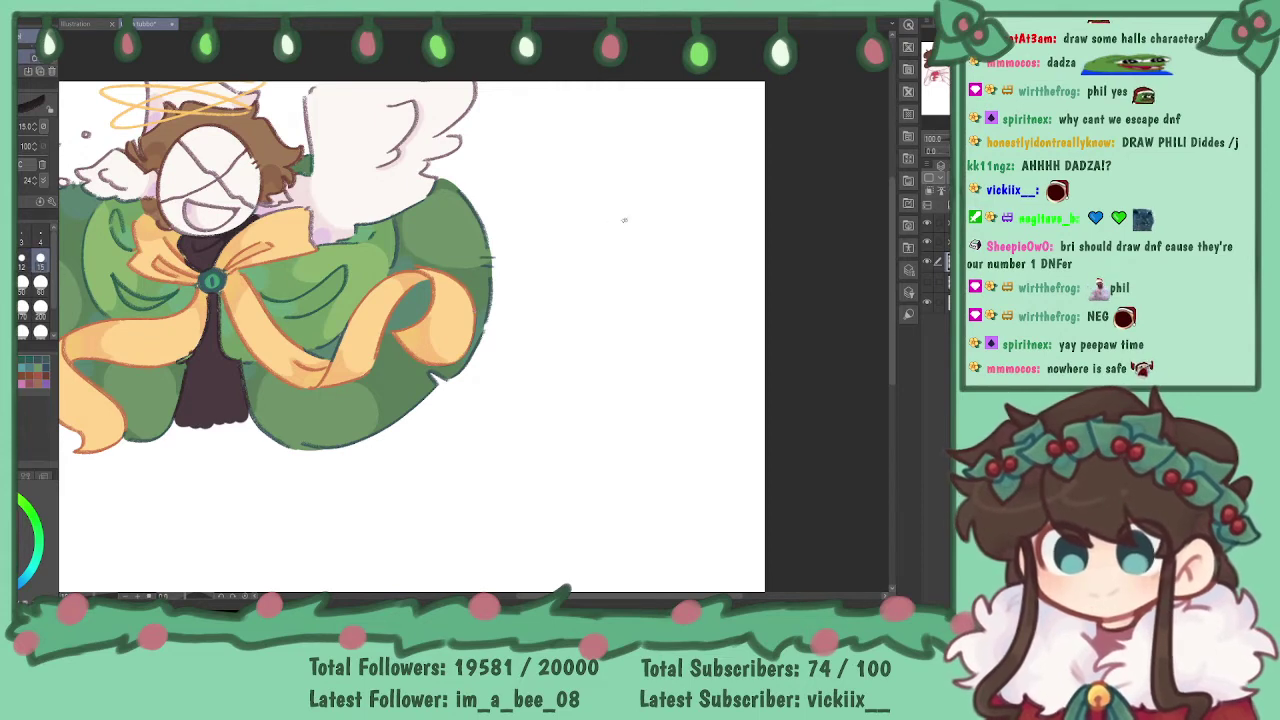
drag(700, 171, 703, 162)
drag(650, 150, 652, 281)
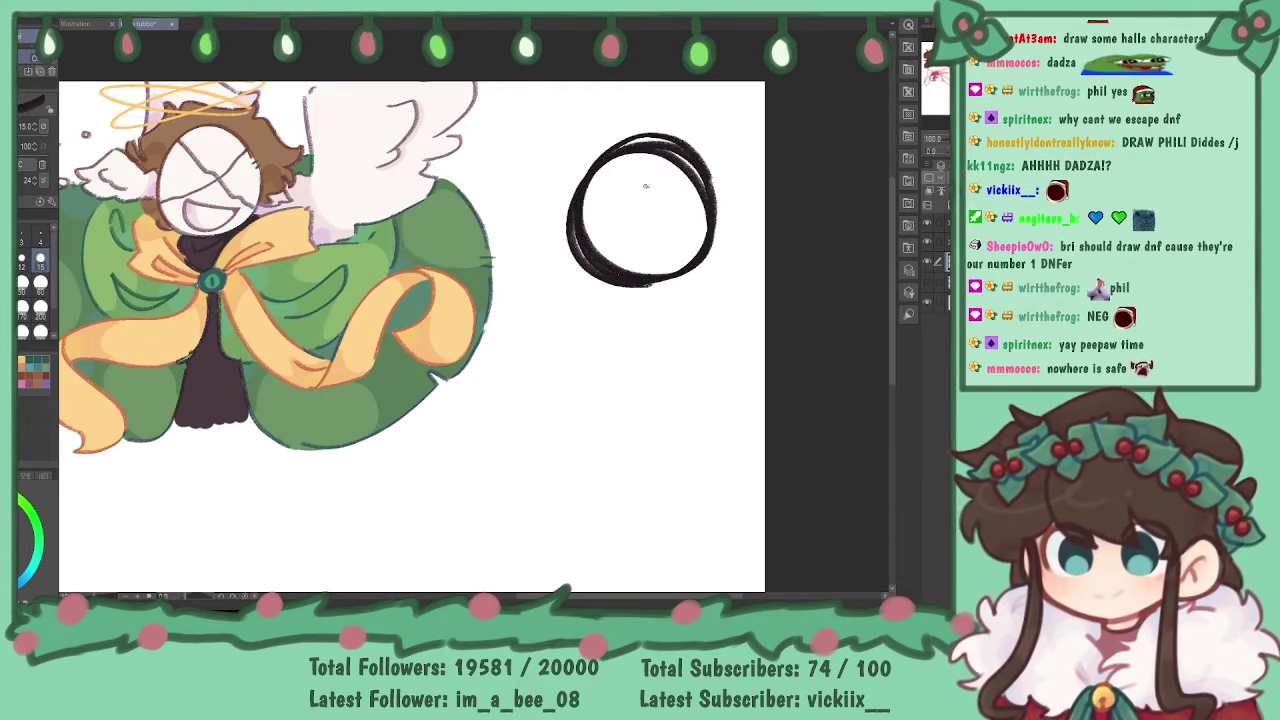
key(ctrl+z)
mouse_move(686, 162)
mouse_down()
mouse_move(558, 230)
mouse_move(685, 187)
mouse_move(587, 268)
mouse_move(651, 147)
mouse_move(645, 268)
mouse_up()
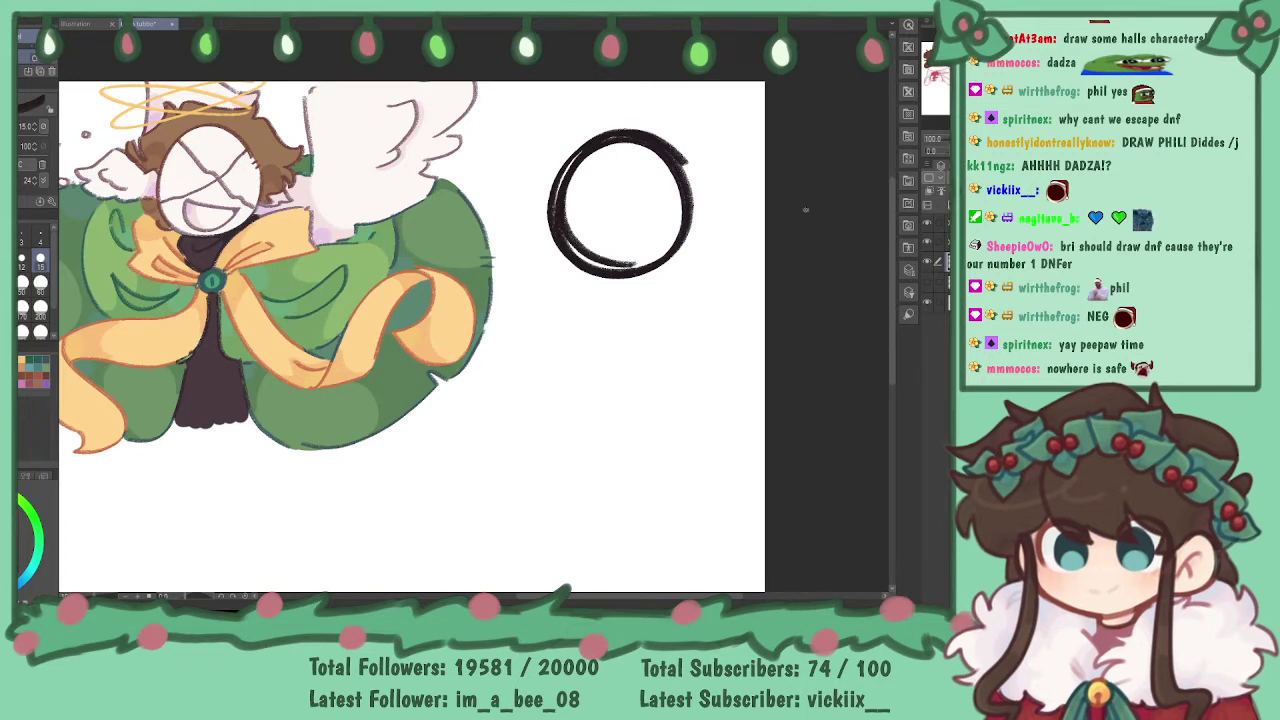
key(Delete)
- Sketch a round head guide with a vertical centre line and two slightly curved cross lines beside the winged character's wing
mouse_move(600, 128)
mouse_down()
mouse_move(540, 245)
mouse_move(605, 128)
mouse_move(580, 265)
mouse_move(655, 225)
mouse_move(545, 245)
mouse_up()
drag(589, 115, 602, 266)
drag(598, 128, 603, 210)
drag(590, 92, 600, 280)
drag(487, 192, 688, 157)
drag(497, 250, 695, 232)
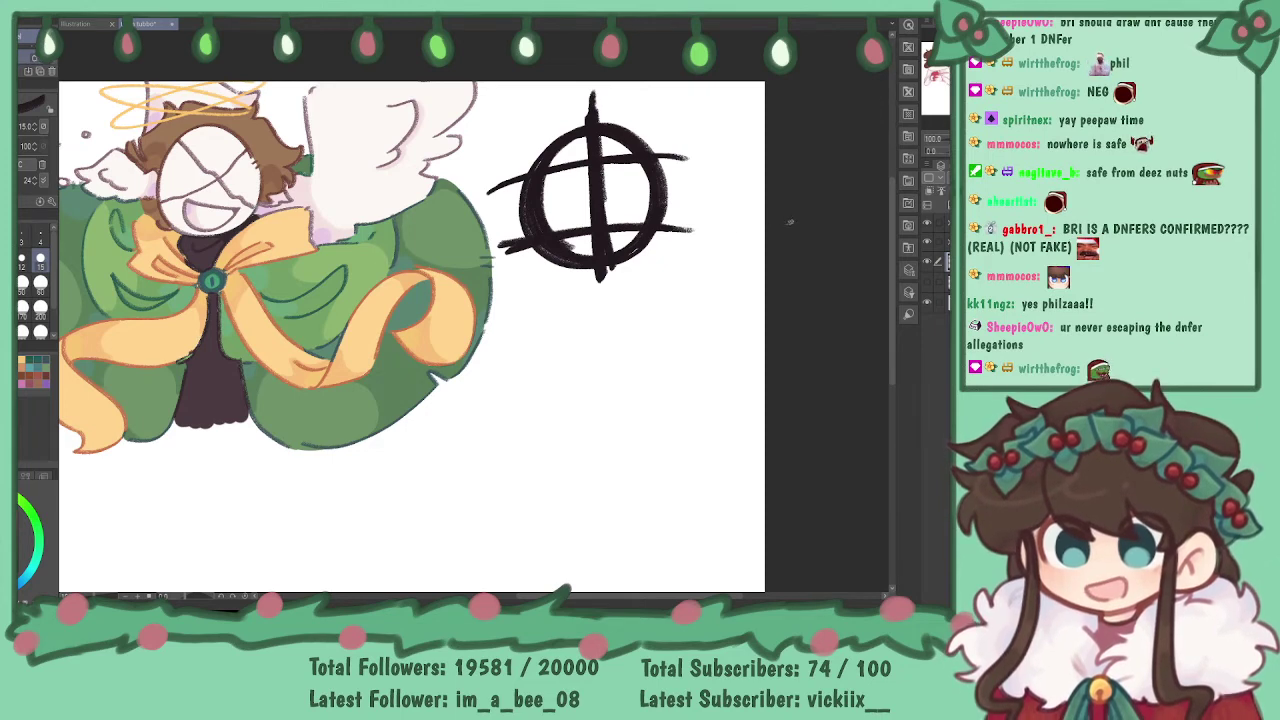
- Fade the new head guide from black to light grey so it can serve as an underdrawing
drag(1000, 178, 971, 178)
key(minus)
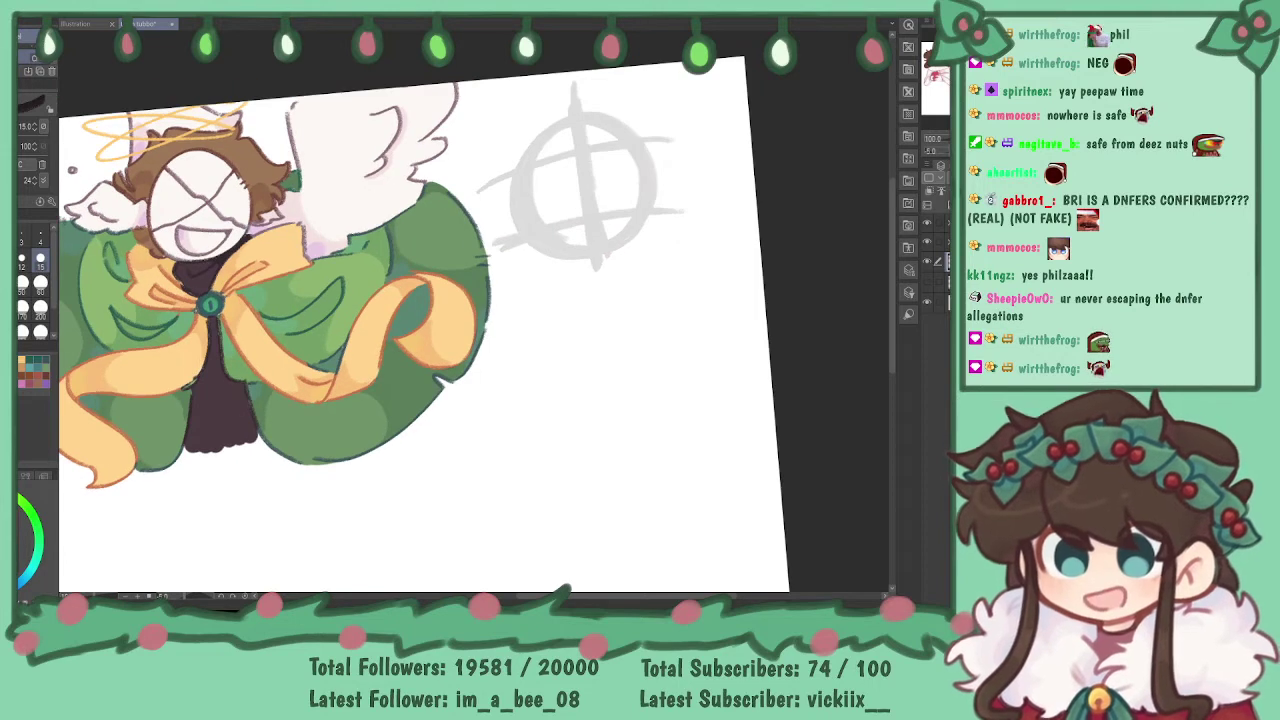
key(asciicircum)
key(ctrl+minus)
key(ctrl+plus)
key(ctrl+plus)
key(ctrl+plus)
mouse_move(600, 230)
mouse_down()
mouse_move(445, 390)
mouse_move(349, 428)
mouse_up()
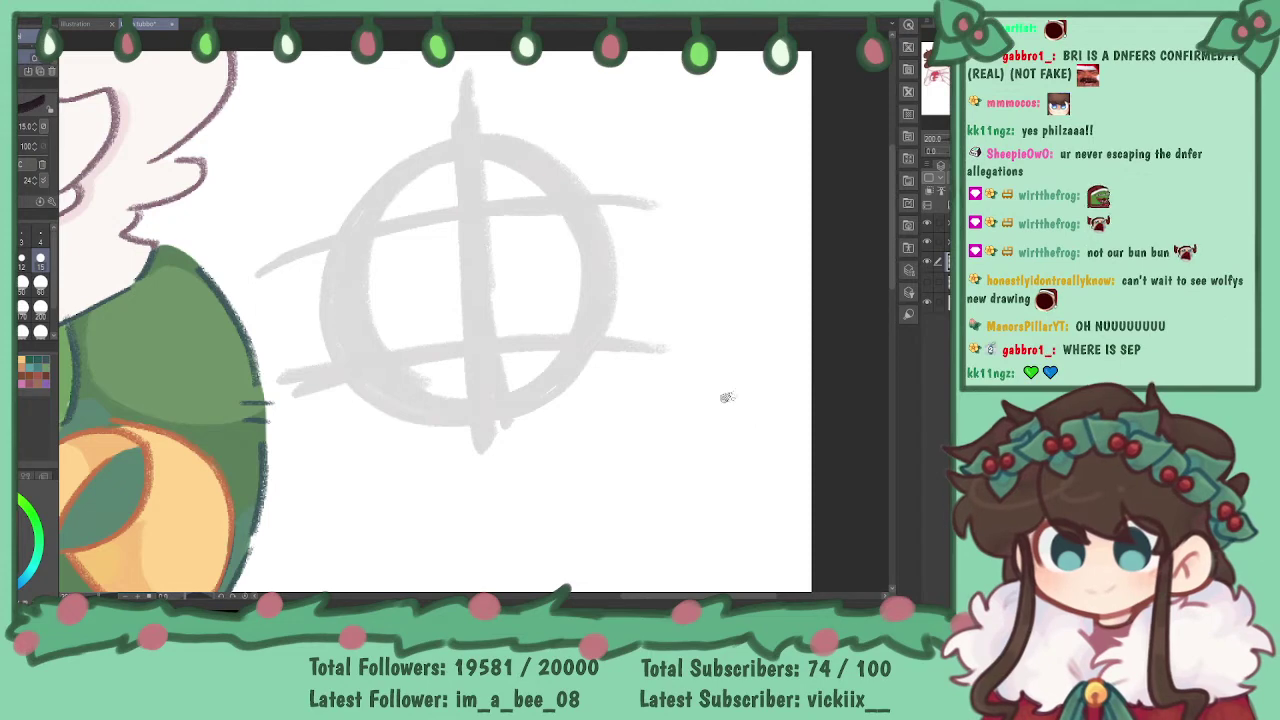
- On a new layer, outline the cheeks and rounded chin over the lower part of the head guide with the pen at size 8
click(931, 206)
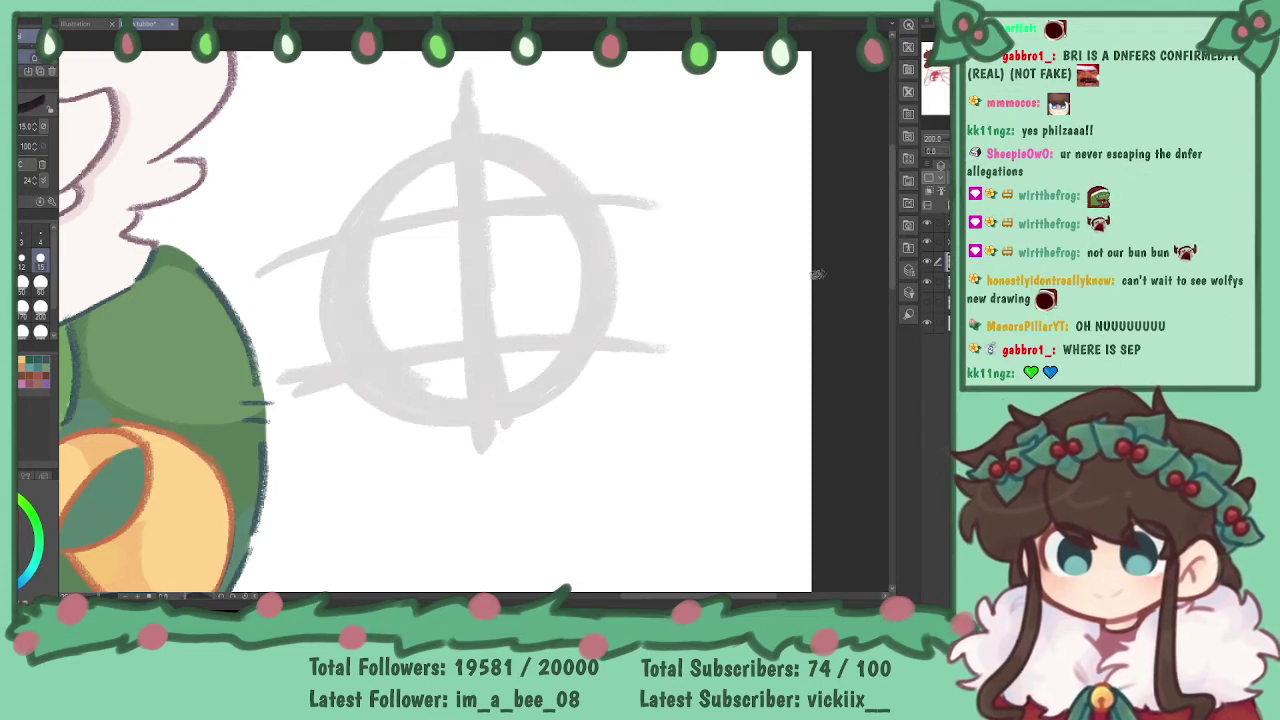
key([)
key([)
key([)
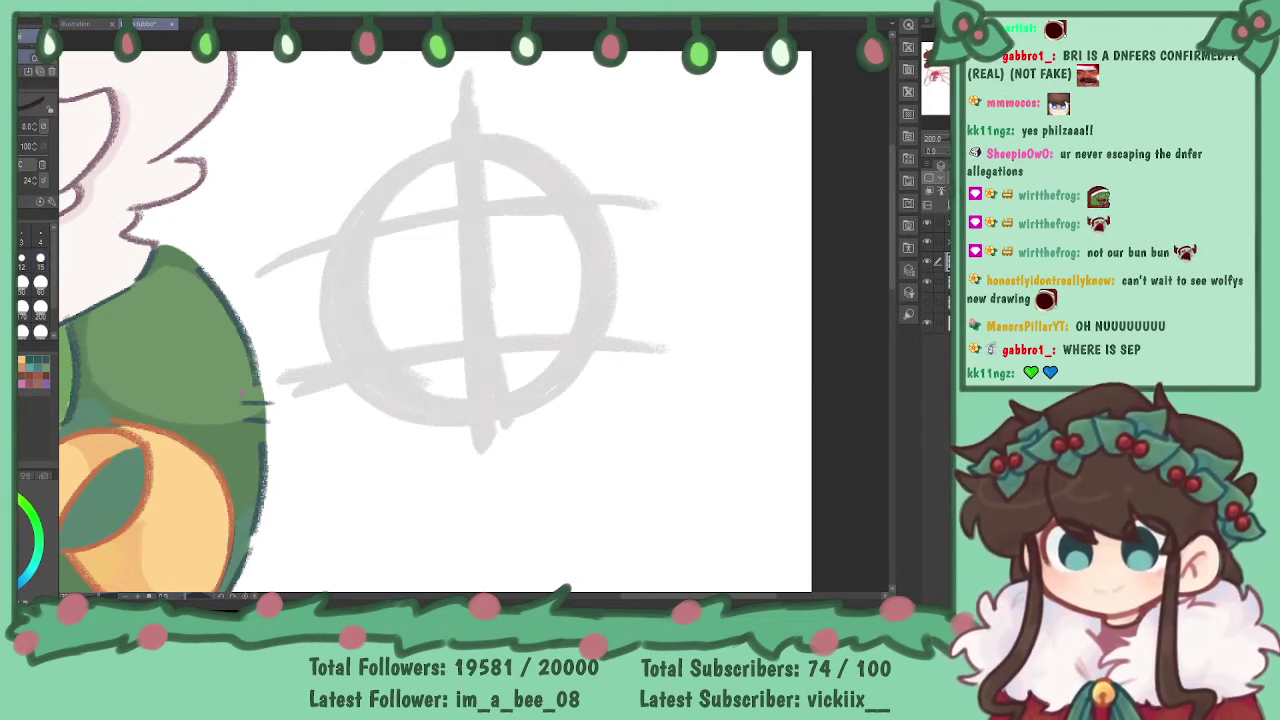
mouse_move(362, 353)
mouse_down()
mouse_move(380, 416)
mouse_move(492, 448)
mouse_up()
key(ctrl+z)
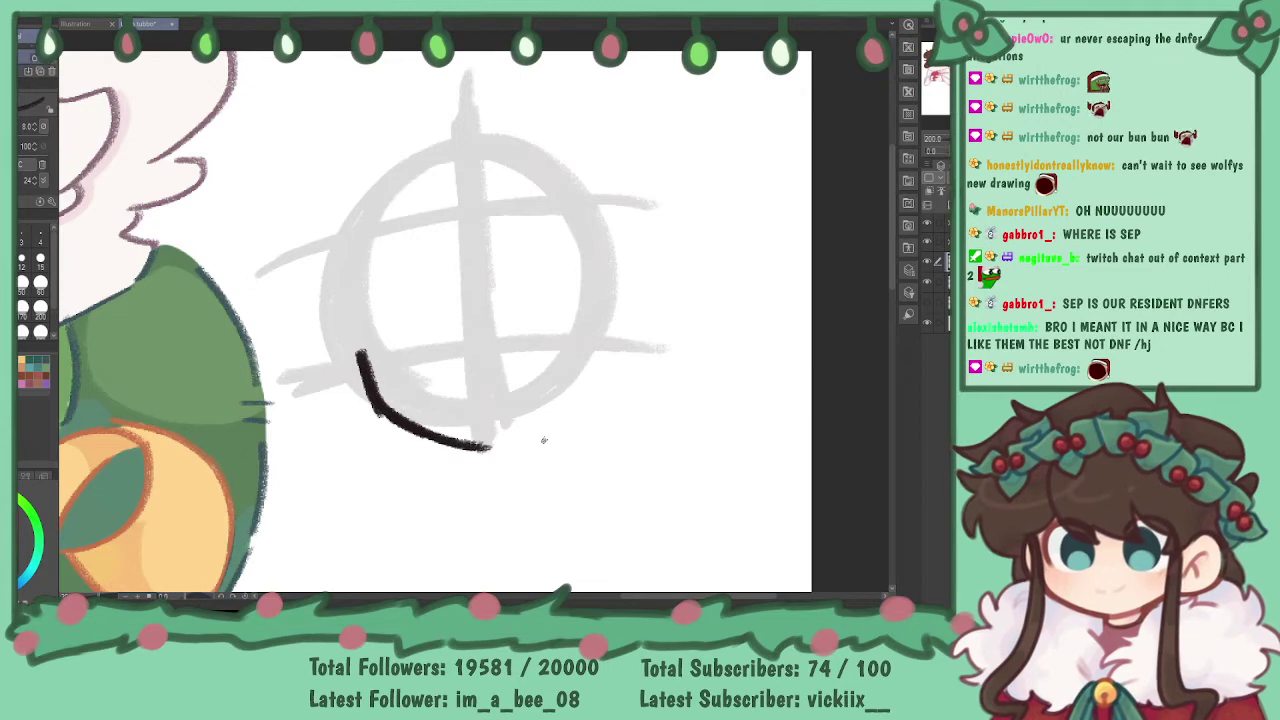
drag(576, 338, 567, 397)
drag(575, 334, 566, 405)
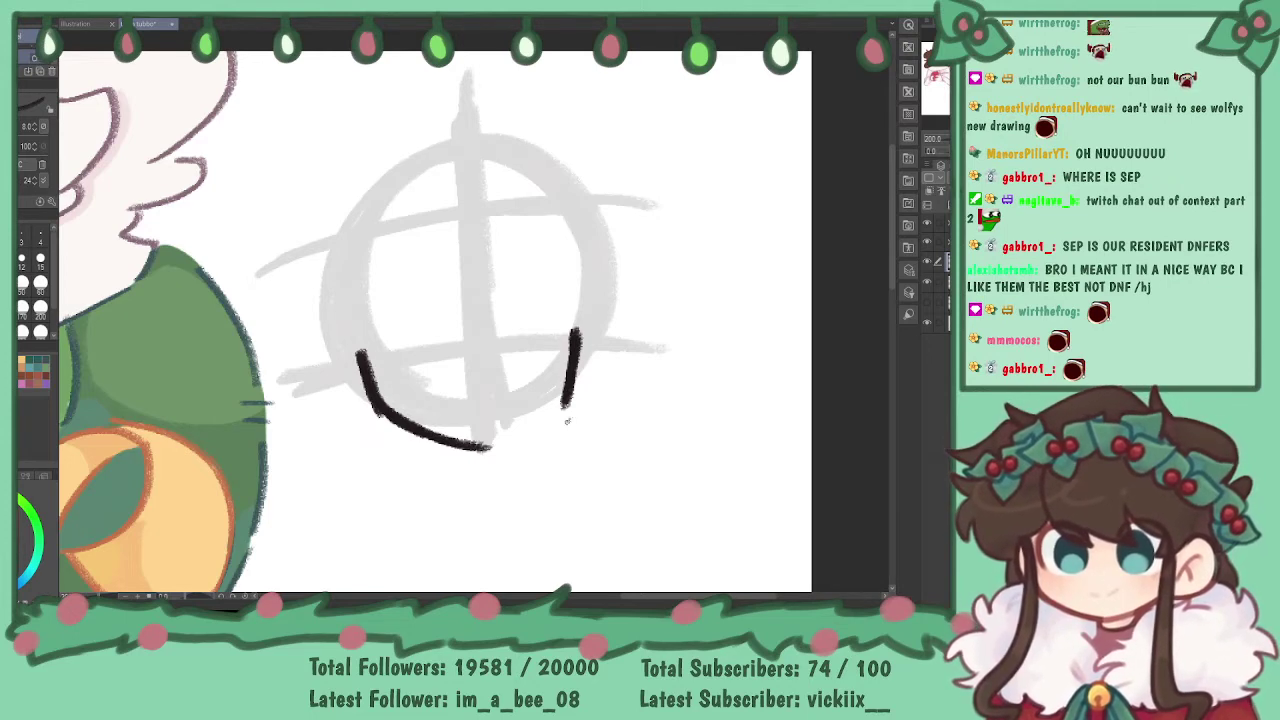
mouse_move(478, 445)
mouse_down()
mouse_move(506, 450)
mouse_move(554, 414)
mouse_up()
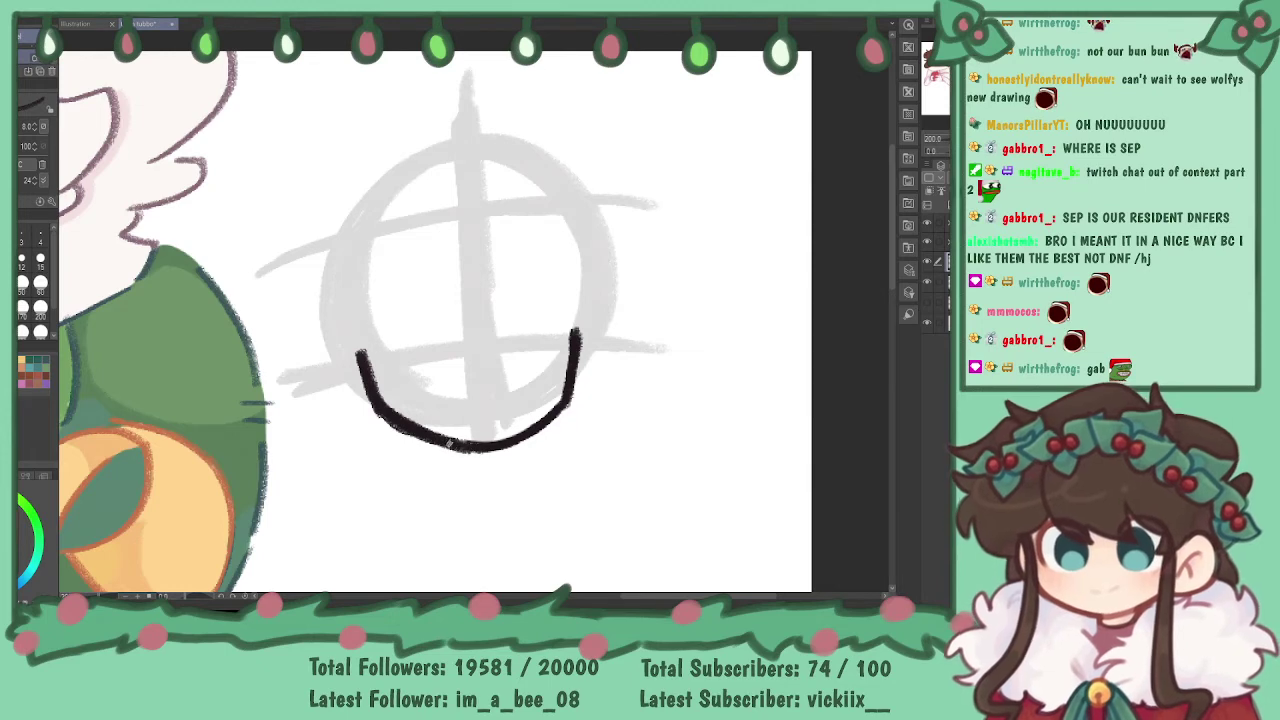
drag(340, 340, 366, 406)
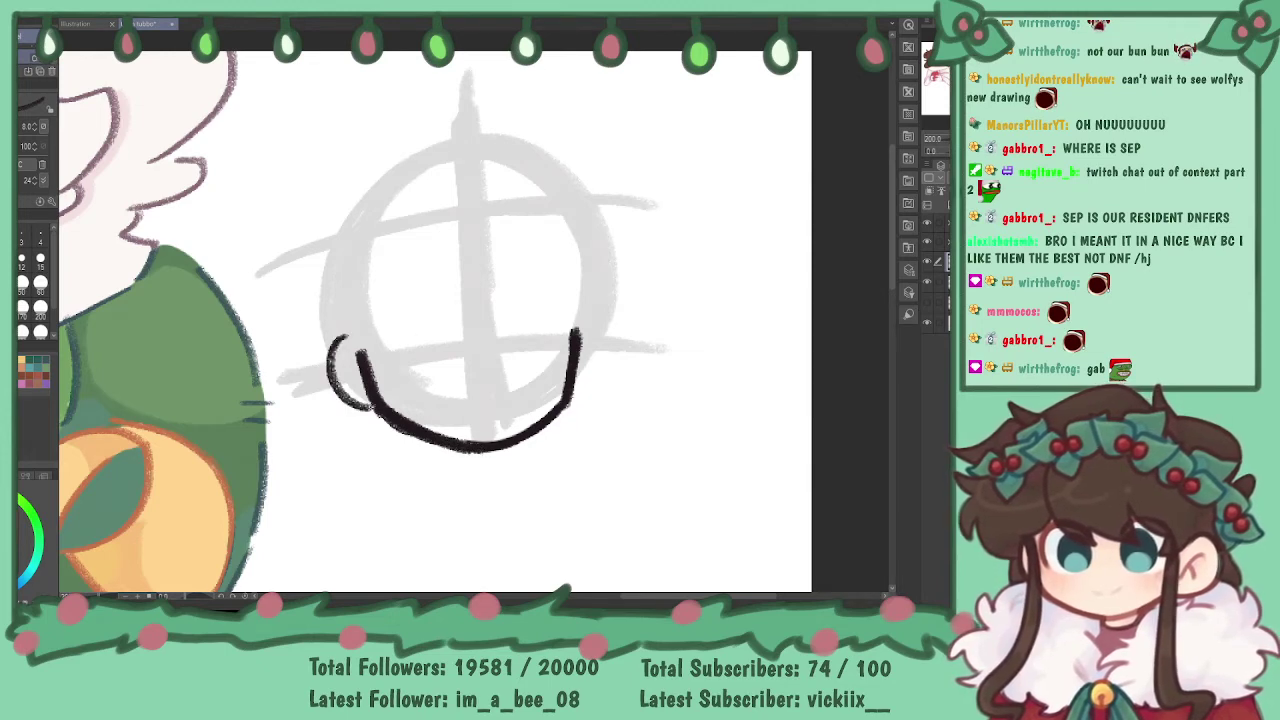
key(ctrl+z)
drag(337, 338, 369, 424)
key(ctrl+z)
mouse_move(340, 340)
mouse_down()
mouse_move(375, 405)
mouse_move(345, 323)
mouse_up()
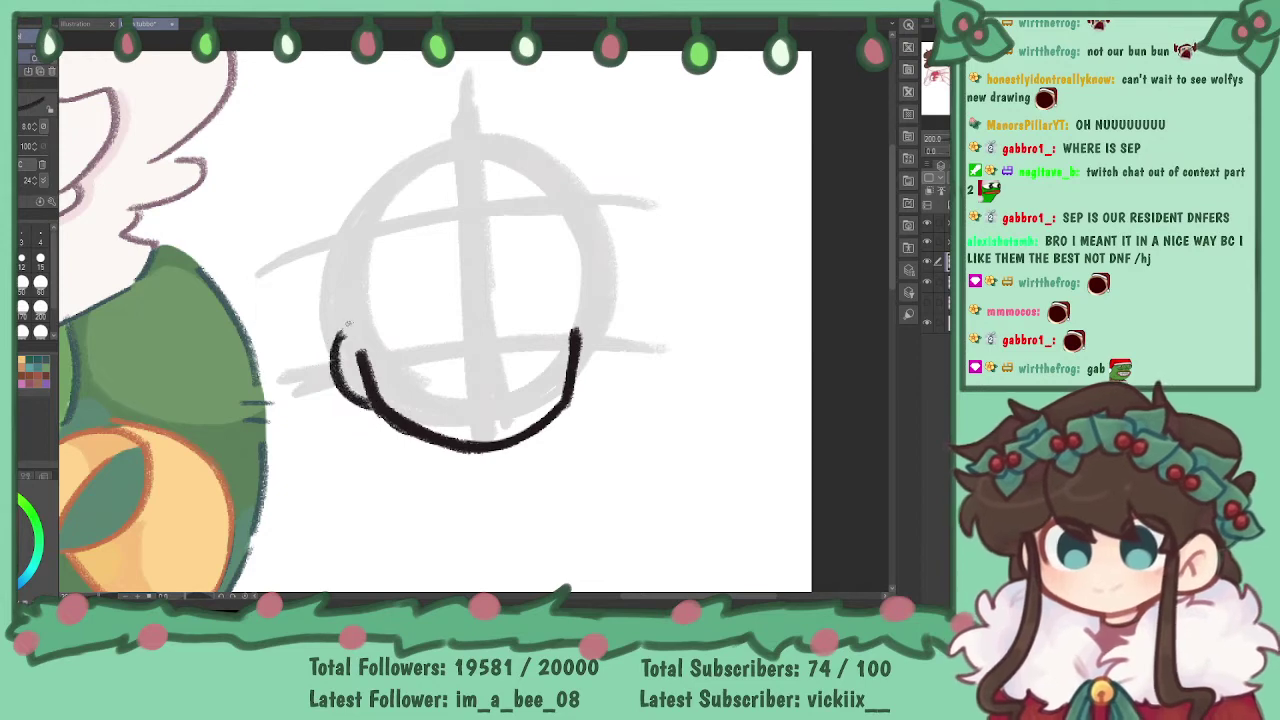
key(ctrl+z)
- Draw the face's left half-closed eye with a curved upper lid, a solid black iris and a flat eyebrow
key(ctrl+plus)
key(ctrl+plus)
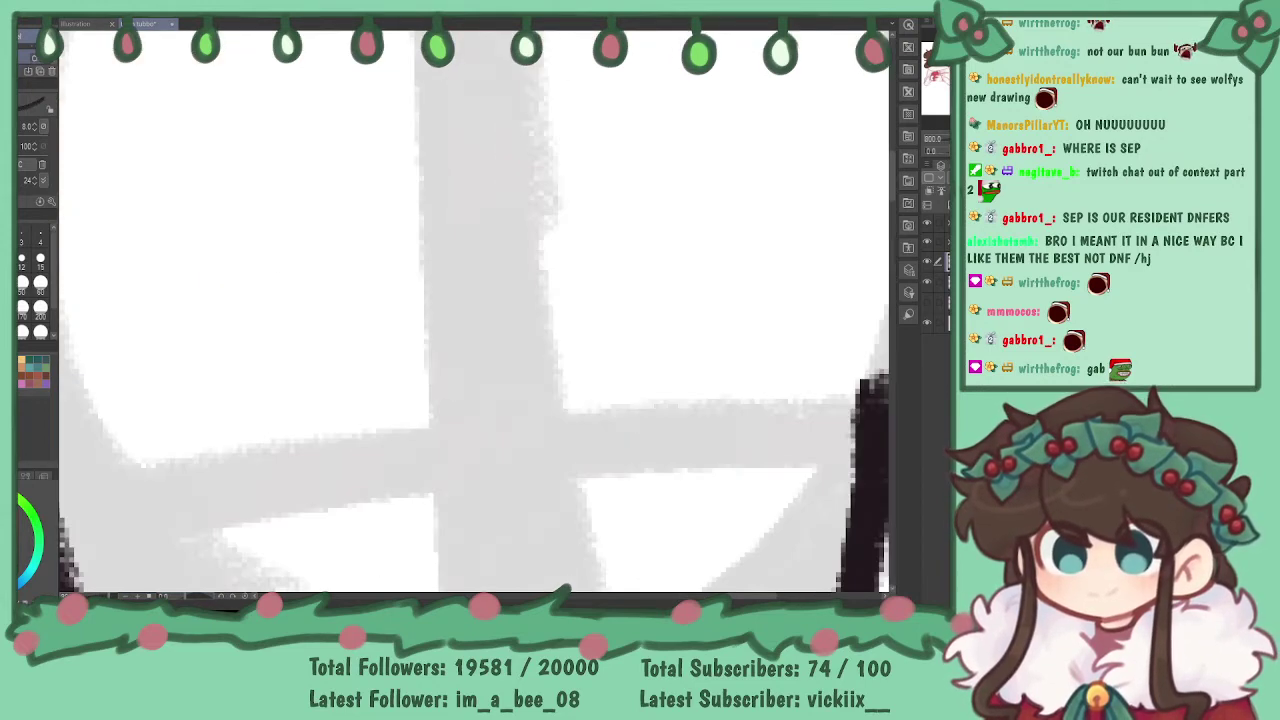
key(ctrl+minus)
key(ctrl+minus)
key(ctrl+minus)
mouse_move(287, 384)
mouse_down()
mouse_move(389, 362)
mouse_move(268, 396)
mouse_move(410, 360)
mouse_up()
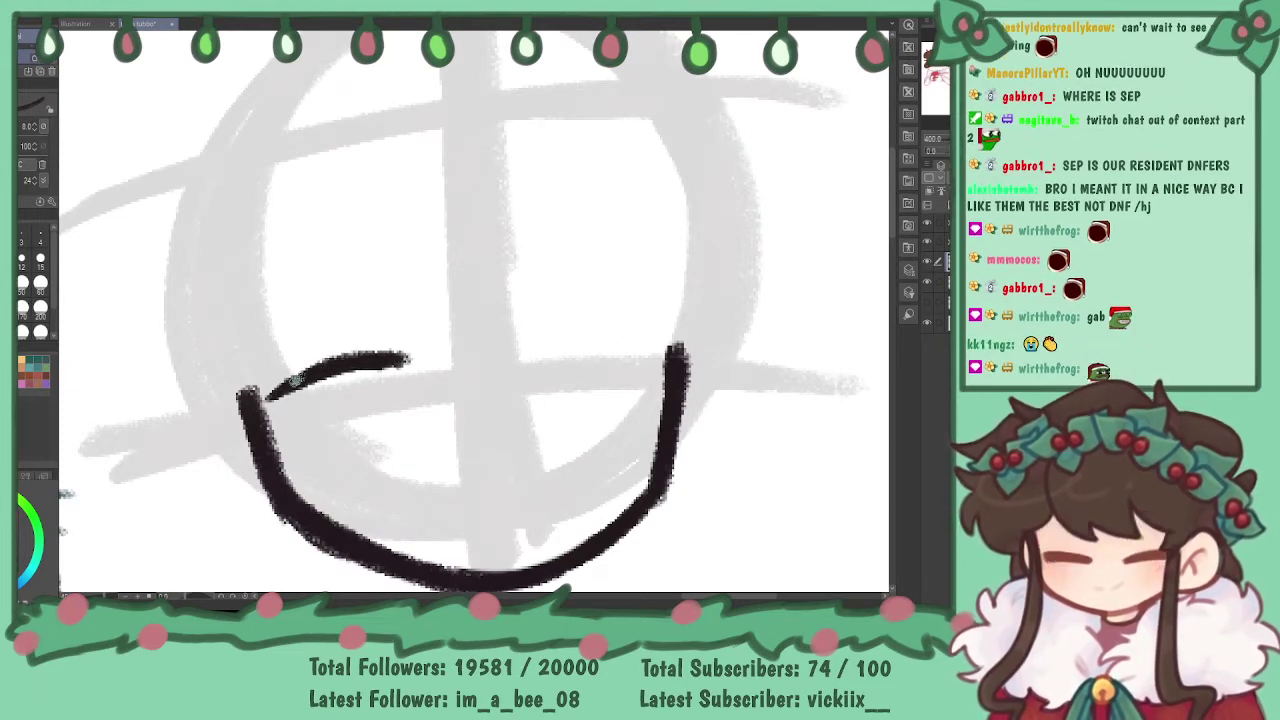
drag(271, 330, 400, 316)
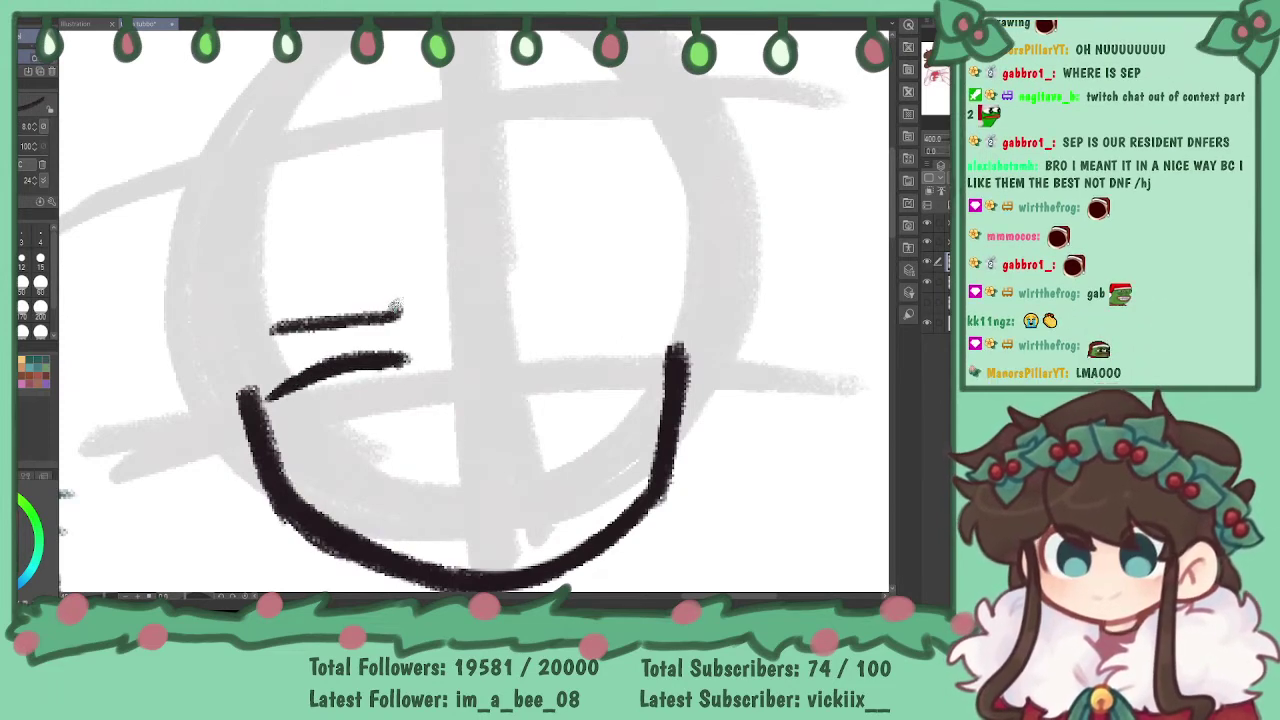
key(ctrl+z)
drag(272, 345, 414, 322)
mouse_move(328, 377)
mouse_down()
mouse_move(335, 392)
mouse_move(400, 388)
mouse_move(386, 360)
mouse_move(332, 385)
mouse_move(372, 432)
mouse_move(388, 395)
mouse_move(384, 414)
mouse_up()
- Draw the face's right half-closed eye with a curved upper lid and a solid black iris
mouse_move(507, 341)
mouse_down()
mouse_move(604, 328)
mouse_move(632, 339)
mouse_move(524, 336)
mouse_move(641, 342)
mouse_move(596, 335)
mouse_up()
mouse_move(512, 350)
mouse_down()
mouse_move(536, 428)
mouse_move(552, 422)
mouse_up()
key(ctrl+z)
key(ctrl+z)
mouse_move(514, 350)
mouse_down()
mouse_move(546, 420)
mouse_move(562, 424)
mouse_move(594, 384)
mouse_up()
drag(550, 420, 596, 362)
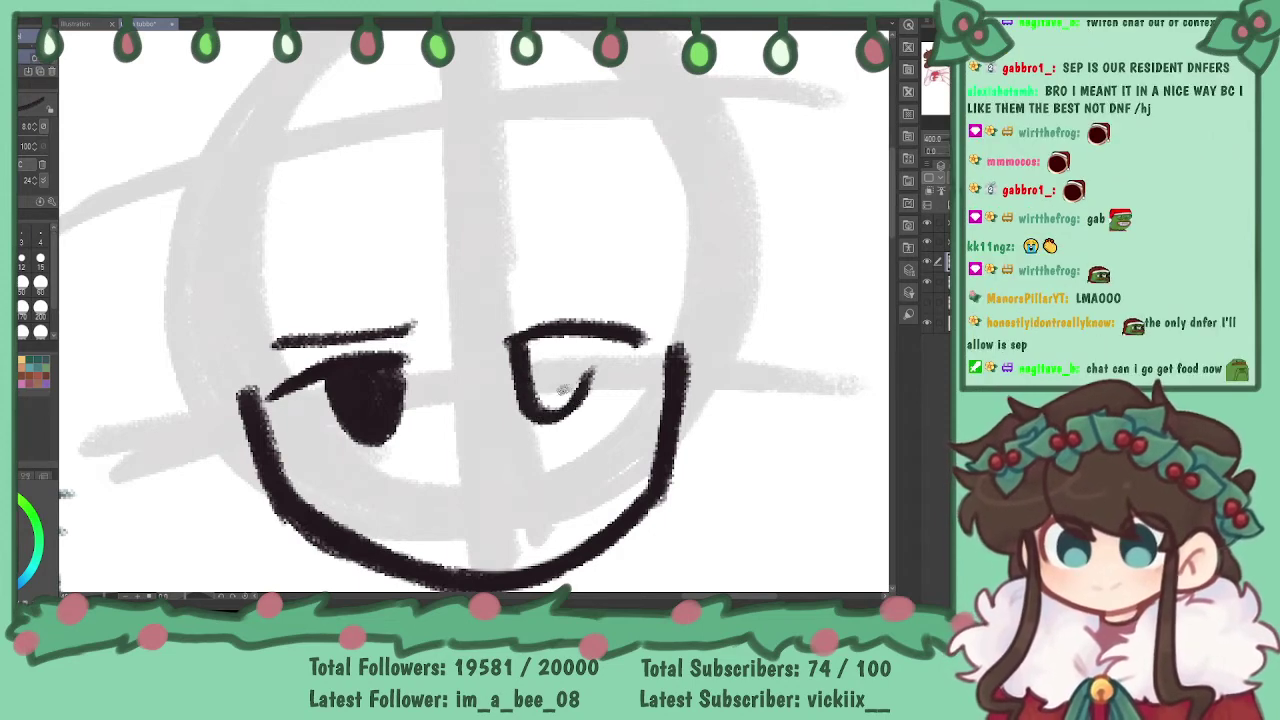
key(ctrl+z)
mouse_move(544, 418)
mouse_down()
mouse_move(576, 388)
mouse_move(583, 342)
mouse_up()
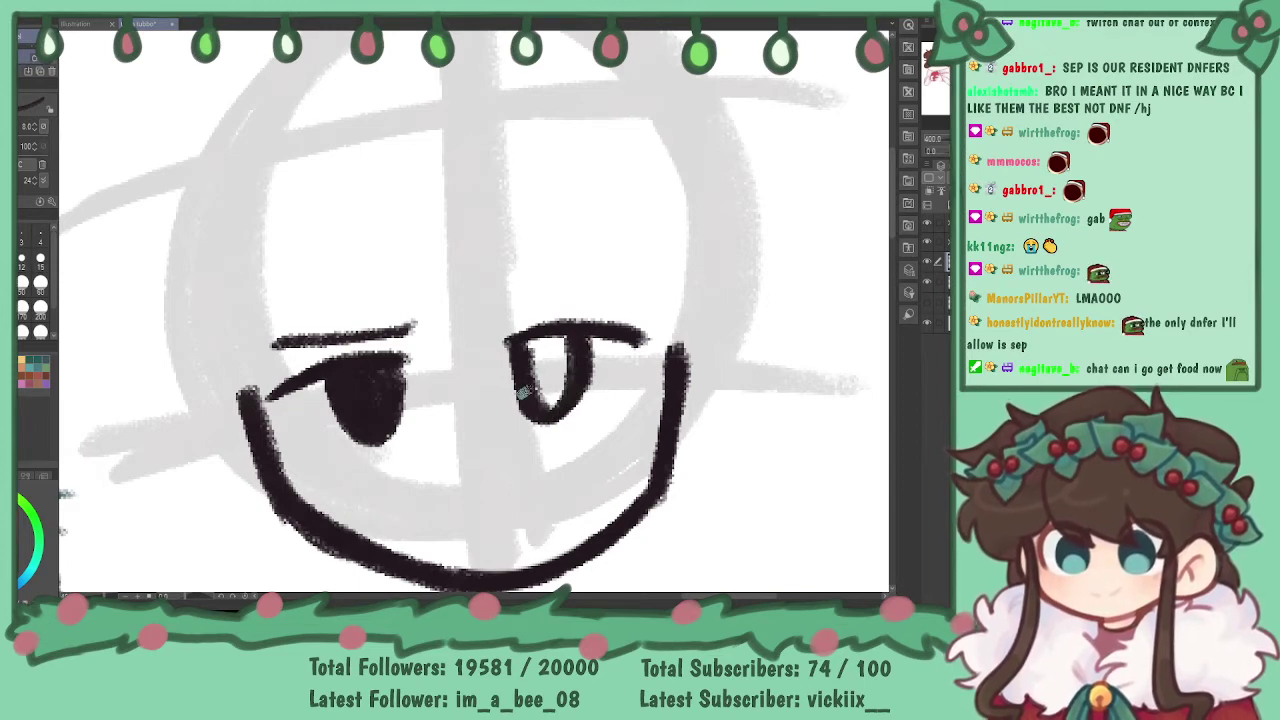
mouse_move(546, 414)
mouse_down()
mouse_move(576, 387)
mouse_move(581, 340)
mouse_move(555, 400)
mouse_move(536, 345)
mouse_up()
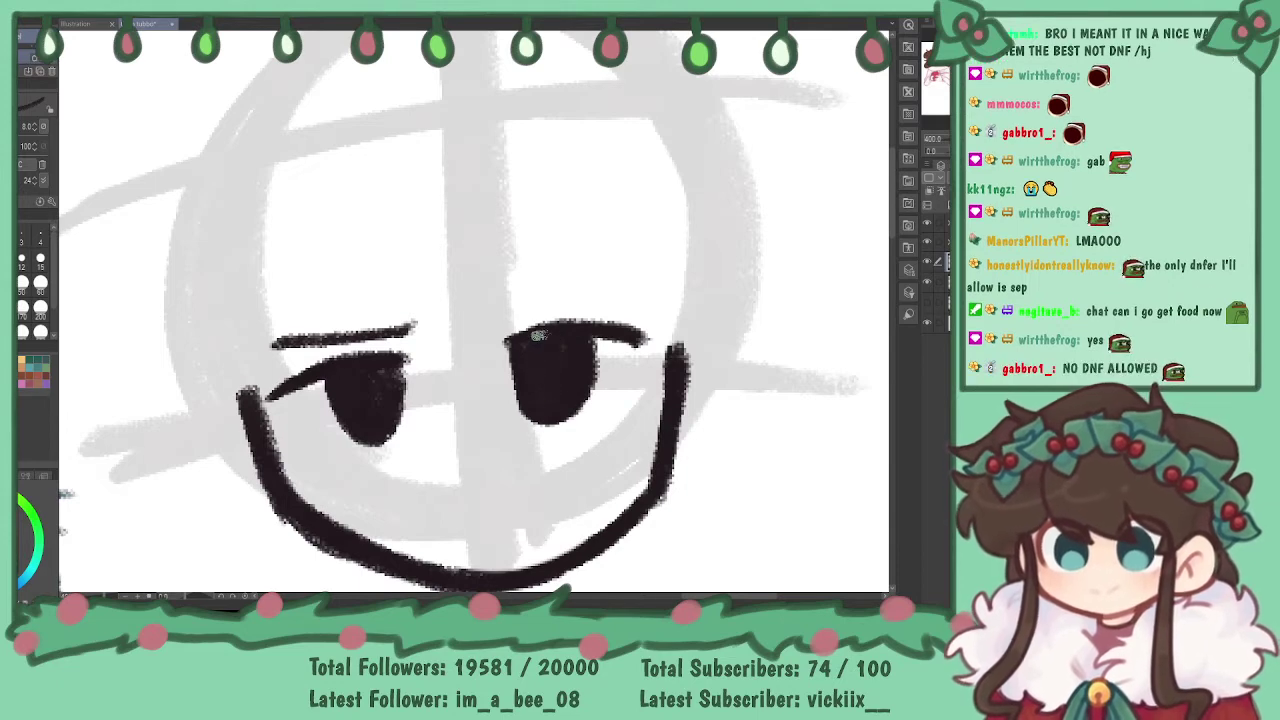
- Draw a thin raised eyebrow above the right eye and add small hatch marks on the right cheek
drag(500, 294, 640, 284)
key(ctrl+z)
drag(490, 291, 650, 278)
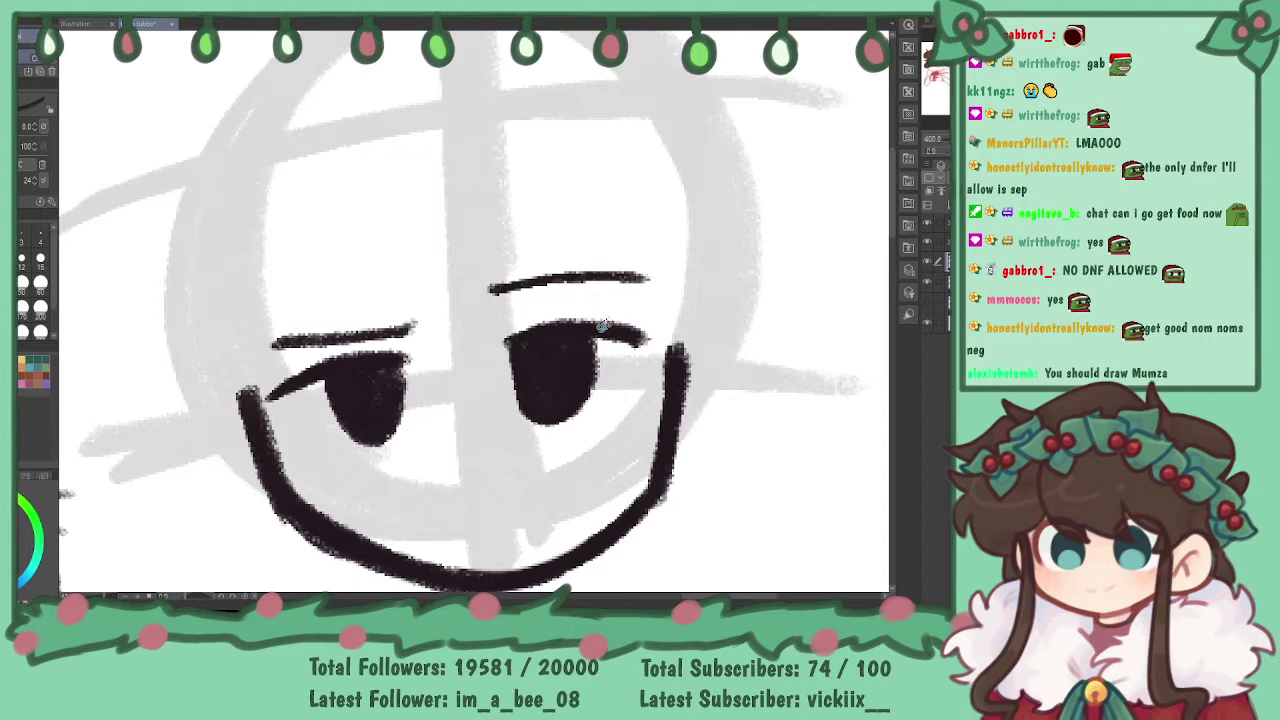
mouse_move(624, 423)
mouse_down()
mouse_move(658, 407)
mouse_move(660, 422)
mouse_up()
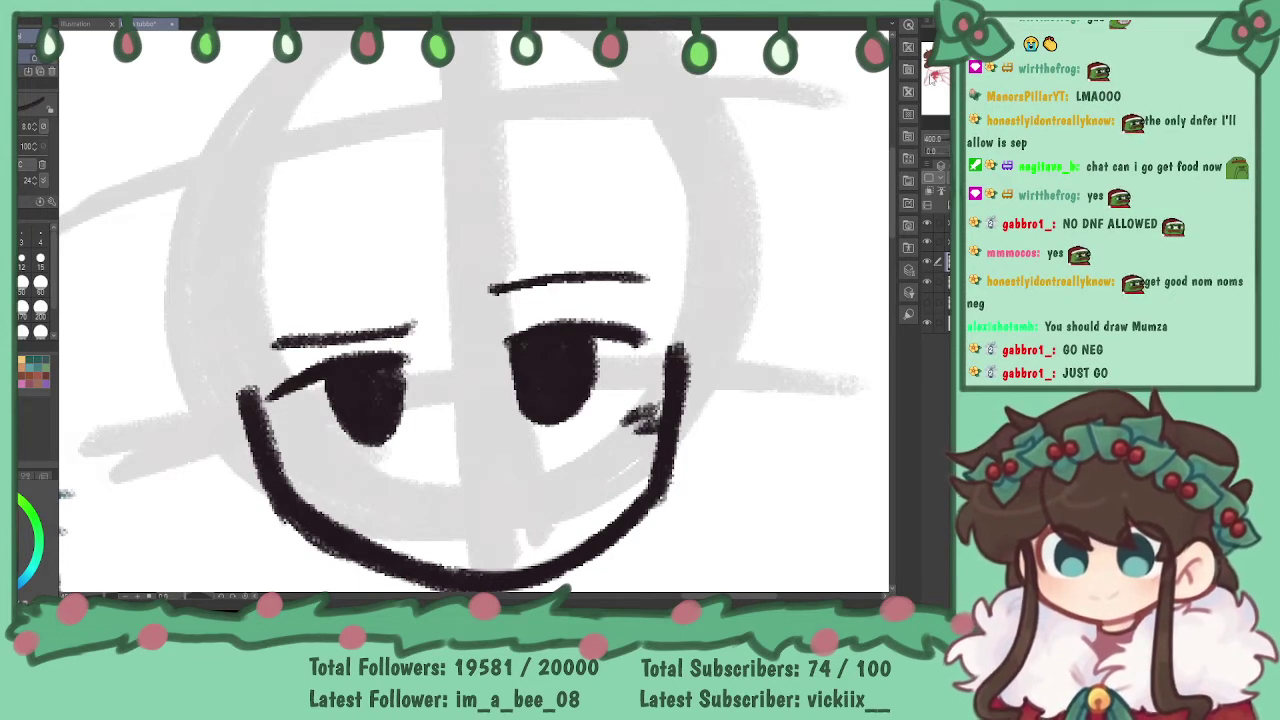
key(ctrl+minus)
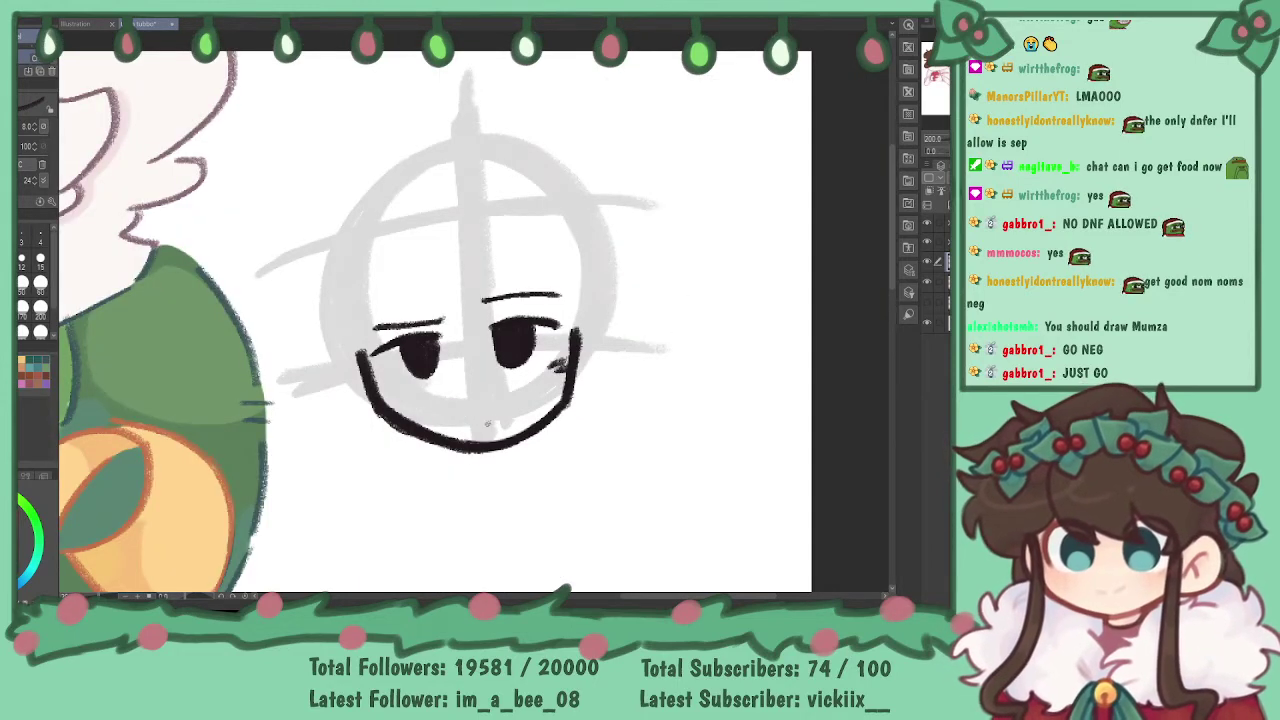
- Draw a small, slightly open mouth, with short stubble marks on the chin and a small mark beside the mouth
key(ctrl+z)
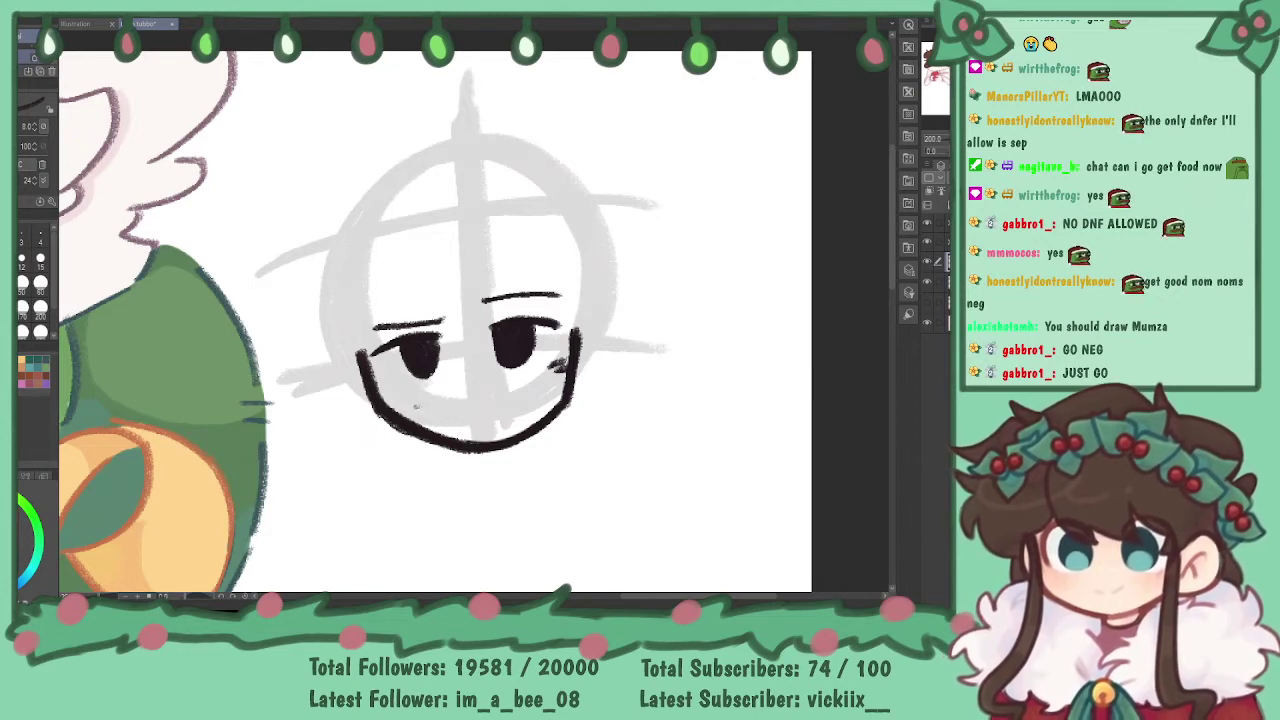
drag(437, 401, 517, 399)
drag(438, 403, 516, 400)
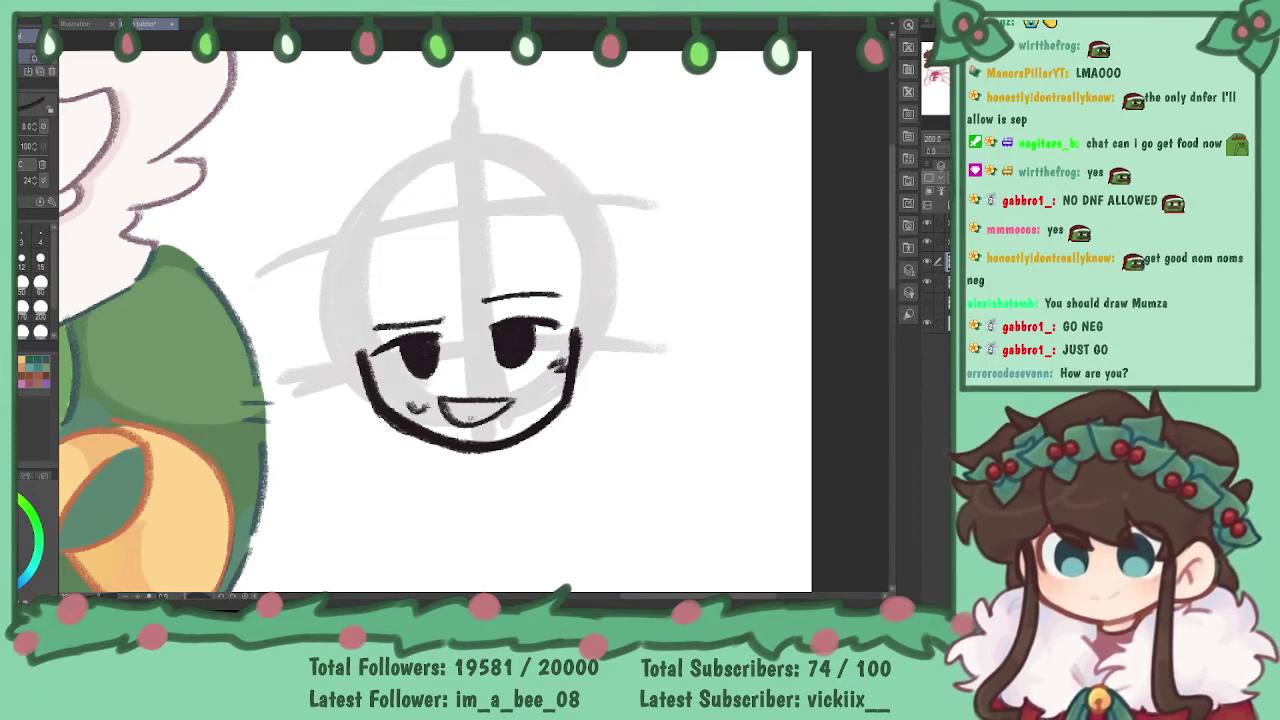
key(ctrl+z)
drag(440, 402, 506, 401)
key(ctrl+z)
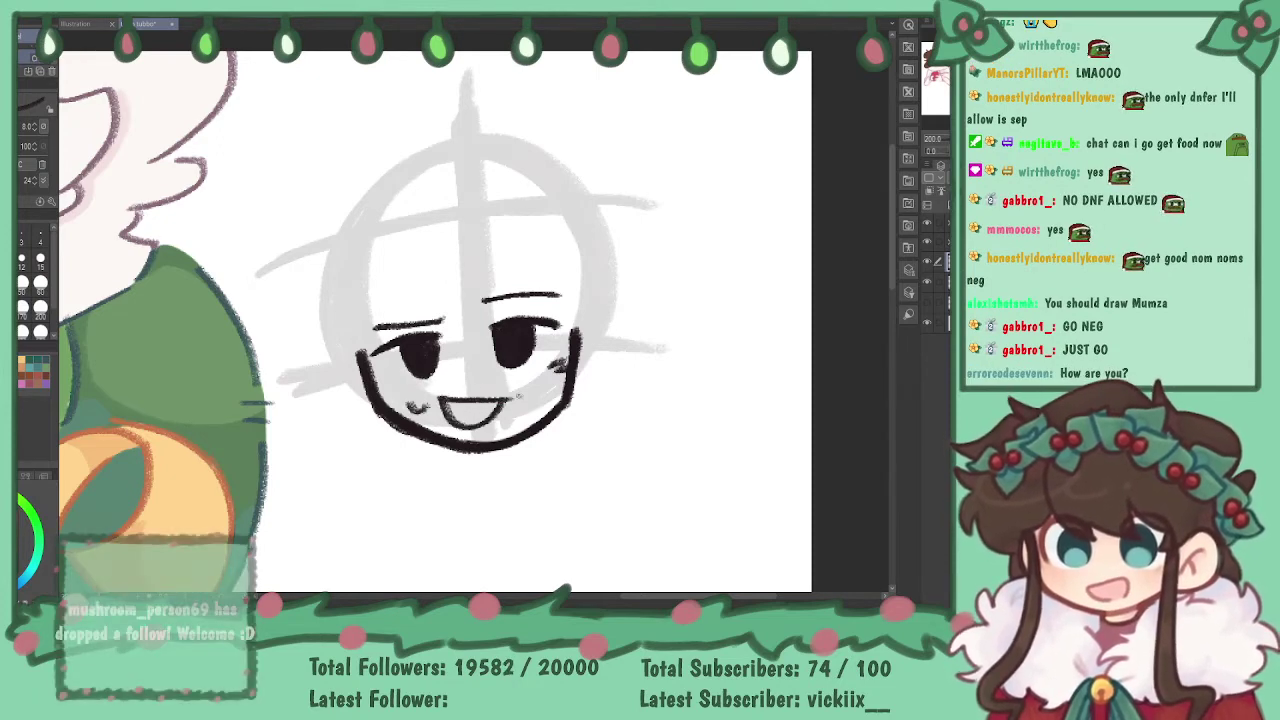
key(ctrl+z)
key(ctrl+z)
drag(482, 394, 488, 419)
key(ctrl+z)
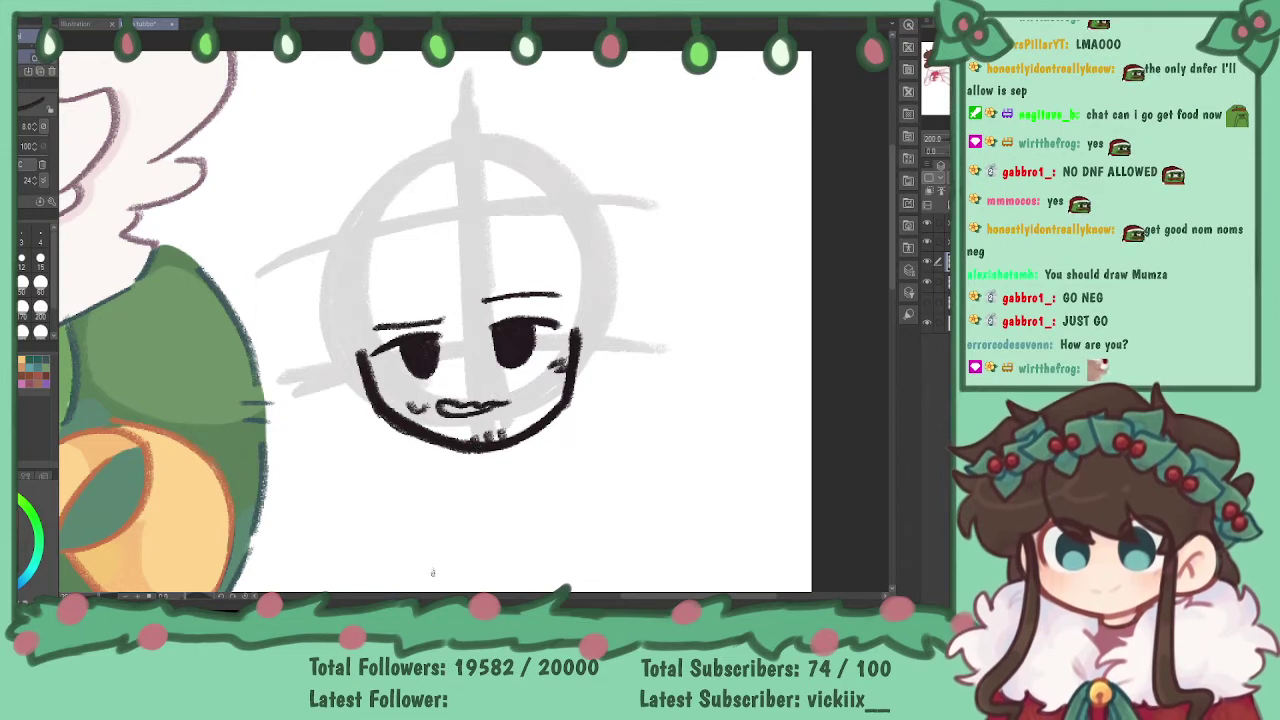
mouse_move(463, 397)
mouse_down()
mouse_move(452, 402)
mouse_move(511, 397)
mouse_up()
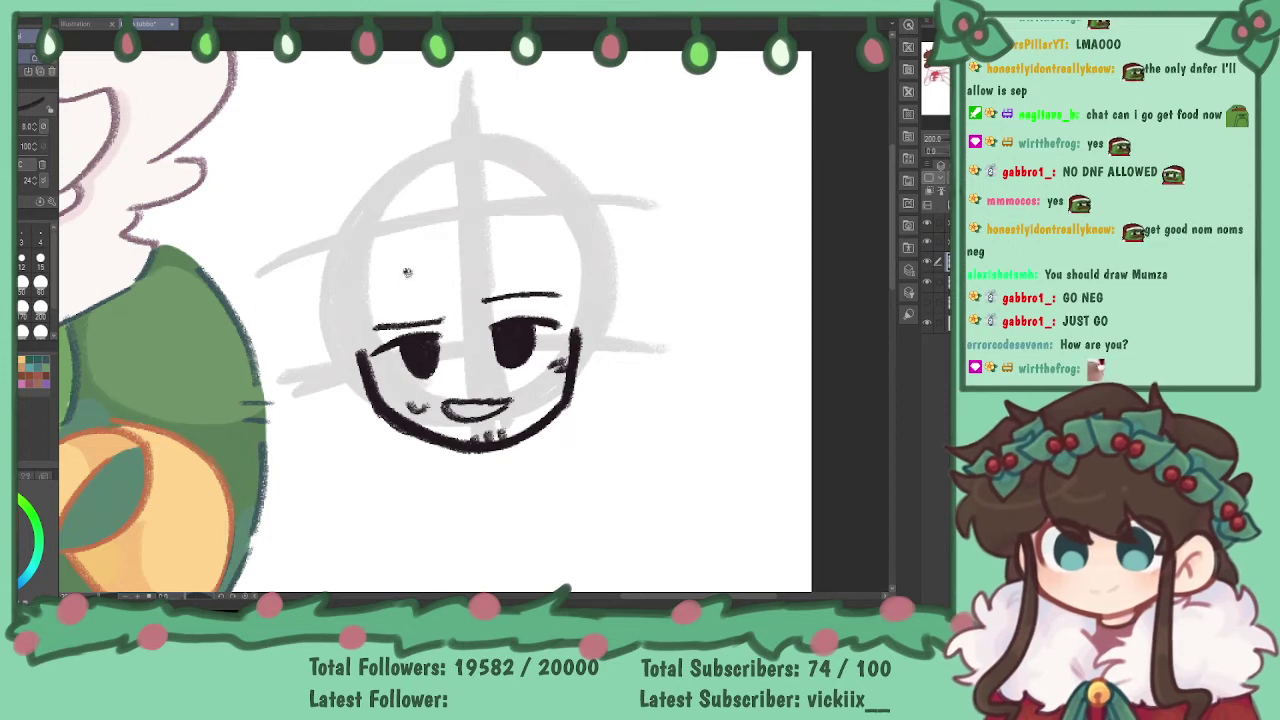
- Draw pointed fringe strands falling over the forehead, between the eyes and at the left temple
mouse_move(406, 272)
mouse_down()
mouse_move(439, 320)
mouse_move(496, 340)
mouse_up()
drag(507, 268, 522, 318)
drag(512, 268, 538, 312)
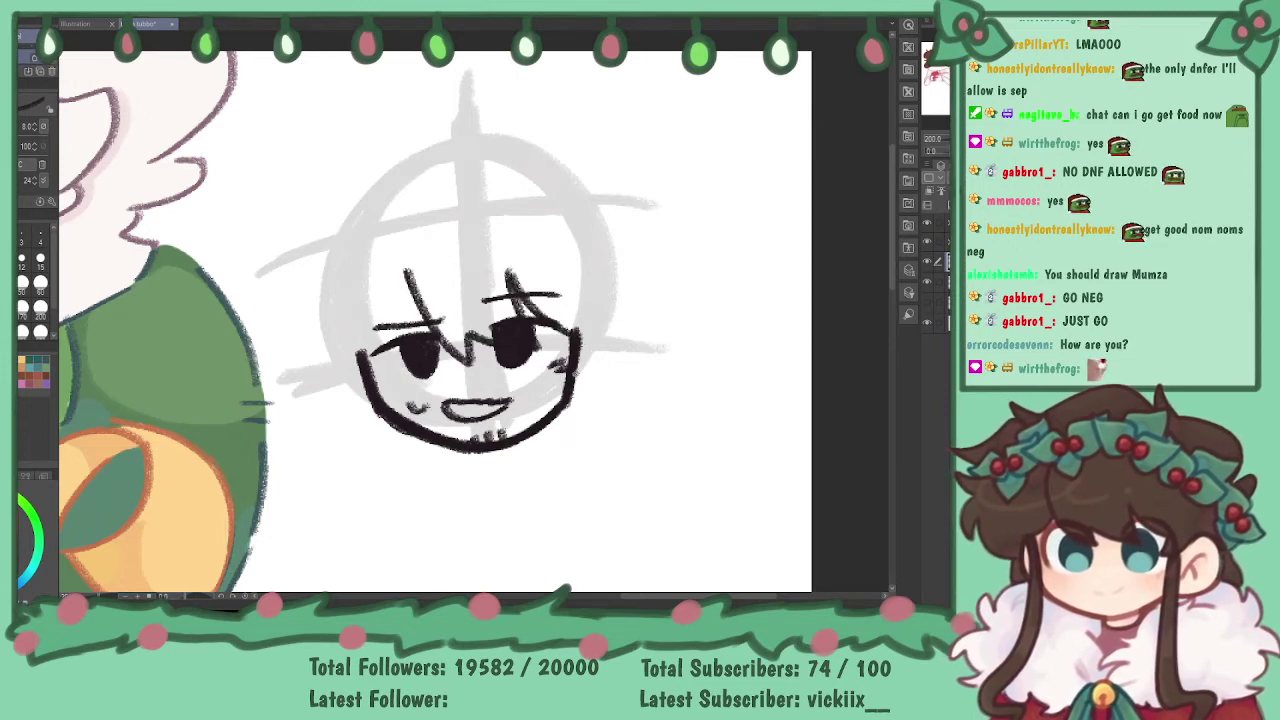
mouse_move(395, 309)
mouse_down()
mouse_move(364, 348)
mouse_move(382, 432)
mouse_up()
drag(332, 362, 370, 428)
key(ctrl+z)
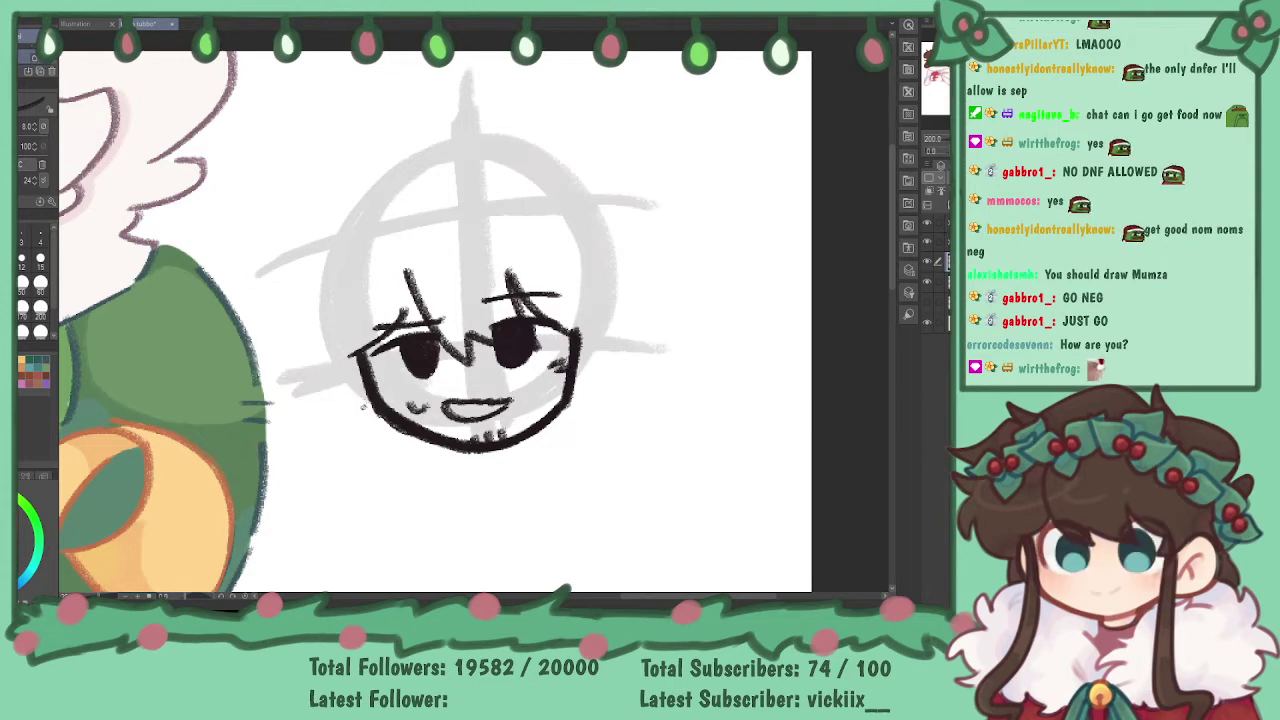
- Draw a long curved brim line for the hat, arching over the fringe and extending past both sides of the head
mouse_move(285, 295)
mouse_down()
mouse_move(372, 250)
mouse_move(545, 207)
mouse_move(716, 237)
mouse_up()
key(ctrl+z)
mouse_move(512, 210)
mouse_down()
mouse_move(723, 241)
mouse_move(664, 305)
mouse_up()
key(ctrl+z)
drag(763, 241, 643, 290)
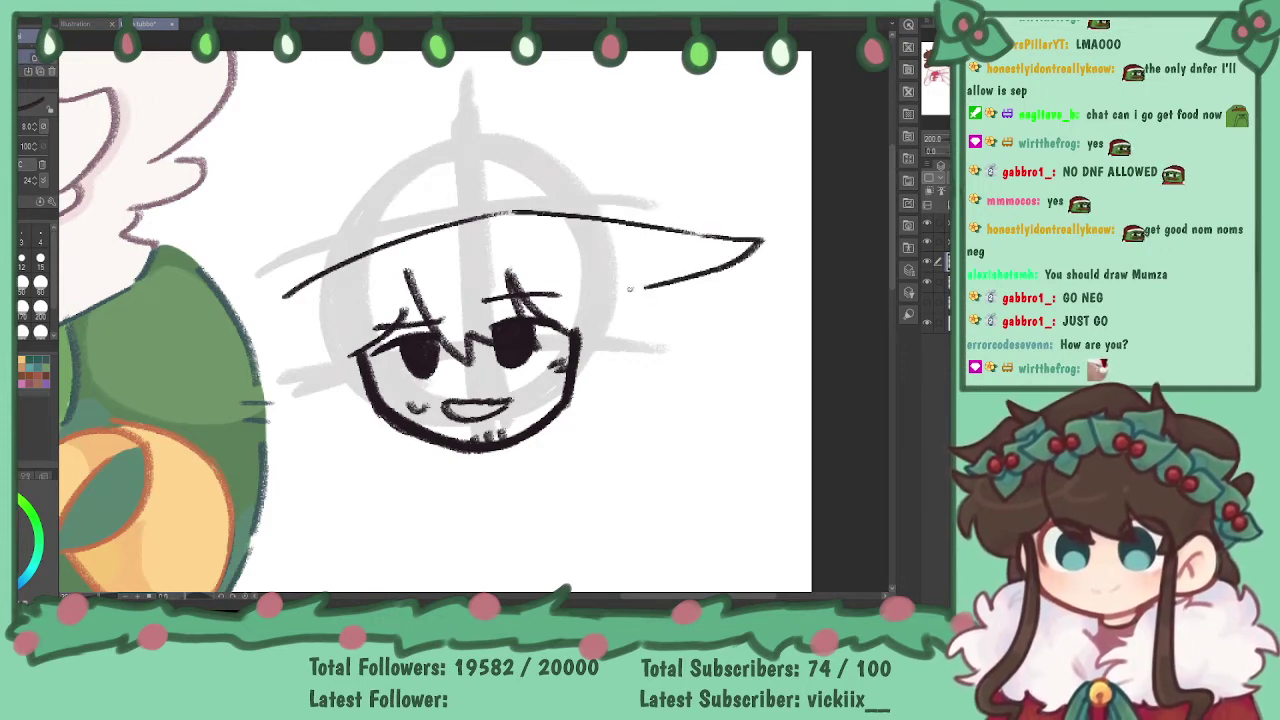
key(ctrl+z)
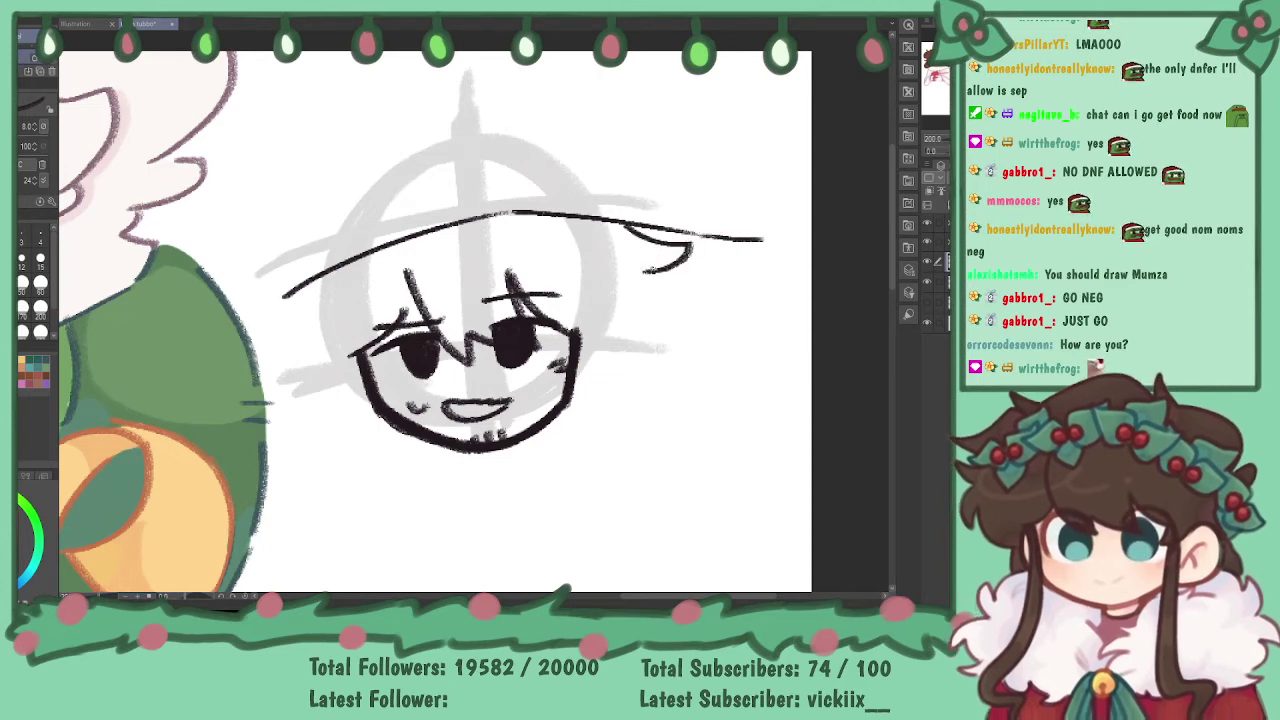
- Draw jagged hair tufts below the brim on the head's right side, and add a curved ear on each side of the face
drag(688, 282, 658, 350)
key(ctrl+z)
mouse_move(648, 271)
mouse_down()
mouse_move(677, 338)
mouse_move(616, 366)
mouse_move(648, 370)
mouse_up()
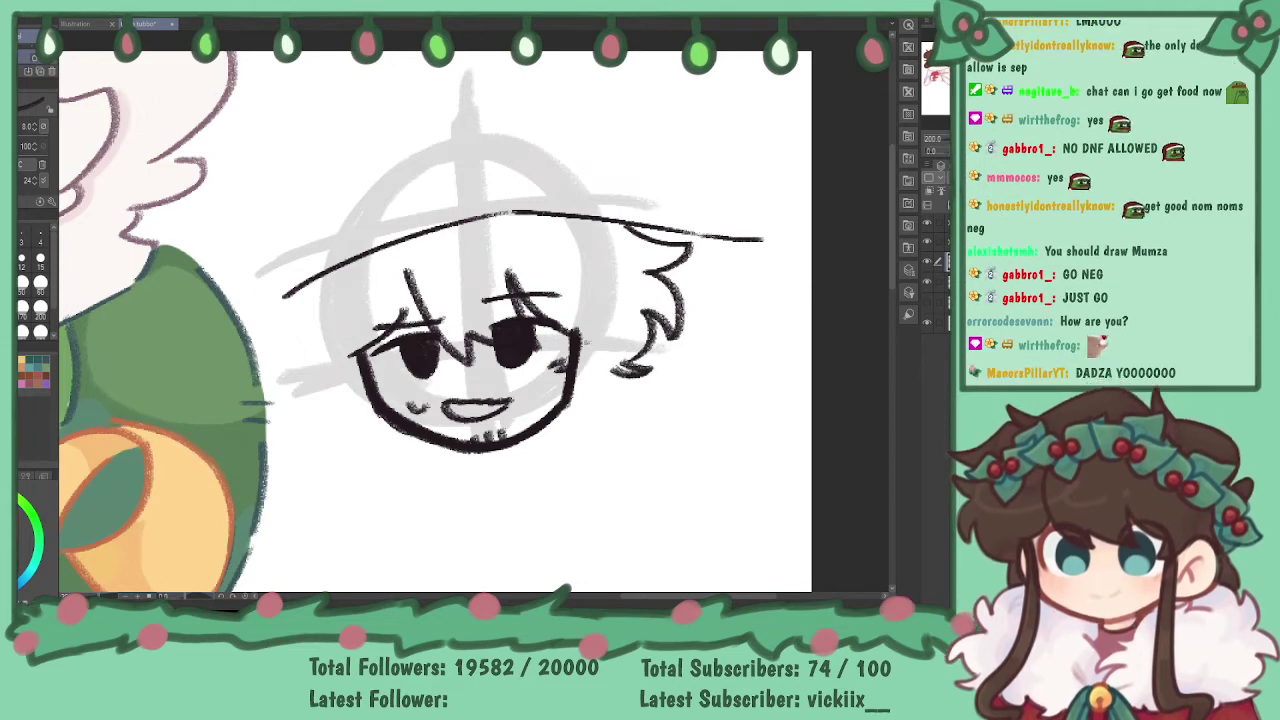
drag(588, 336, 572, 398)
drag(358, 360, 342, 404)
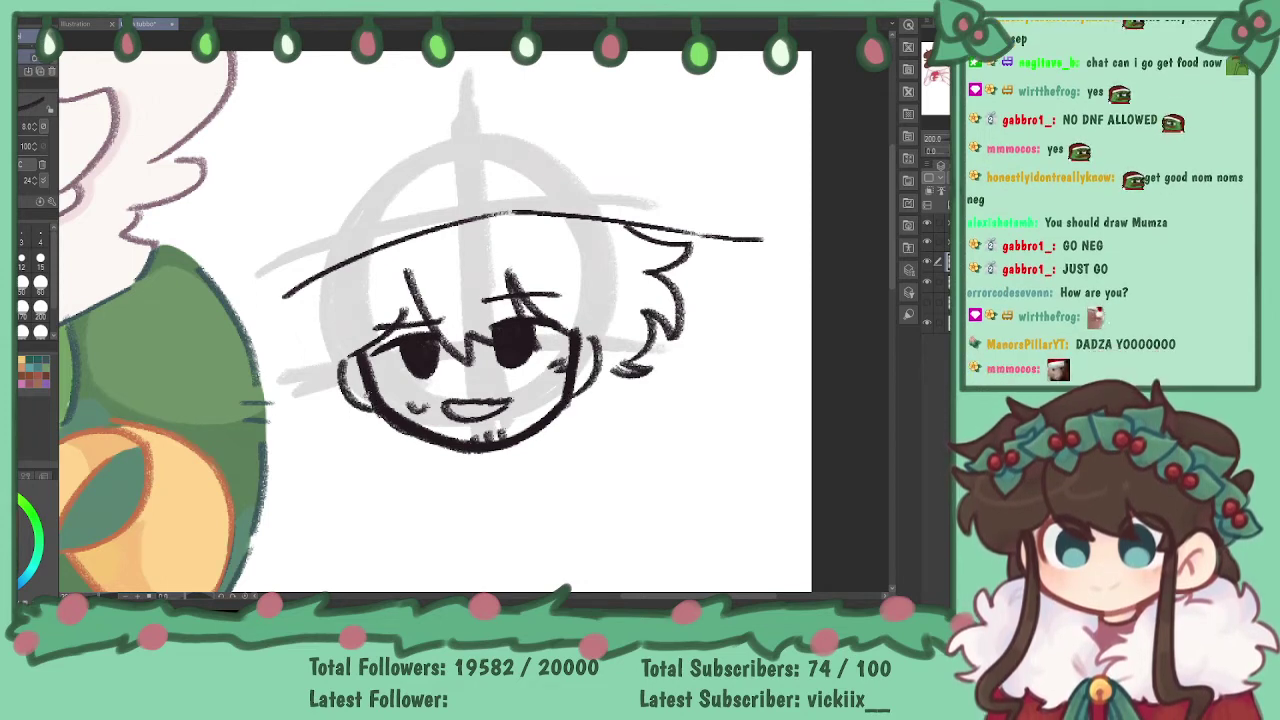
- Draw jagged hair tufts from the brim down the head's left side to the jaw, and extend the right tufts toward the ear
mouse_move(280, 298)
mouse_down()
mouse_move(310, 318)
mouse_move(314, 366)
mouse_up()
key(ctrl+z)
key(ctrl+z)
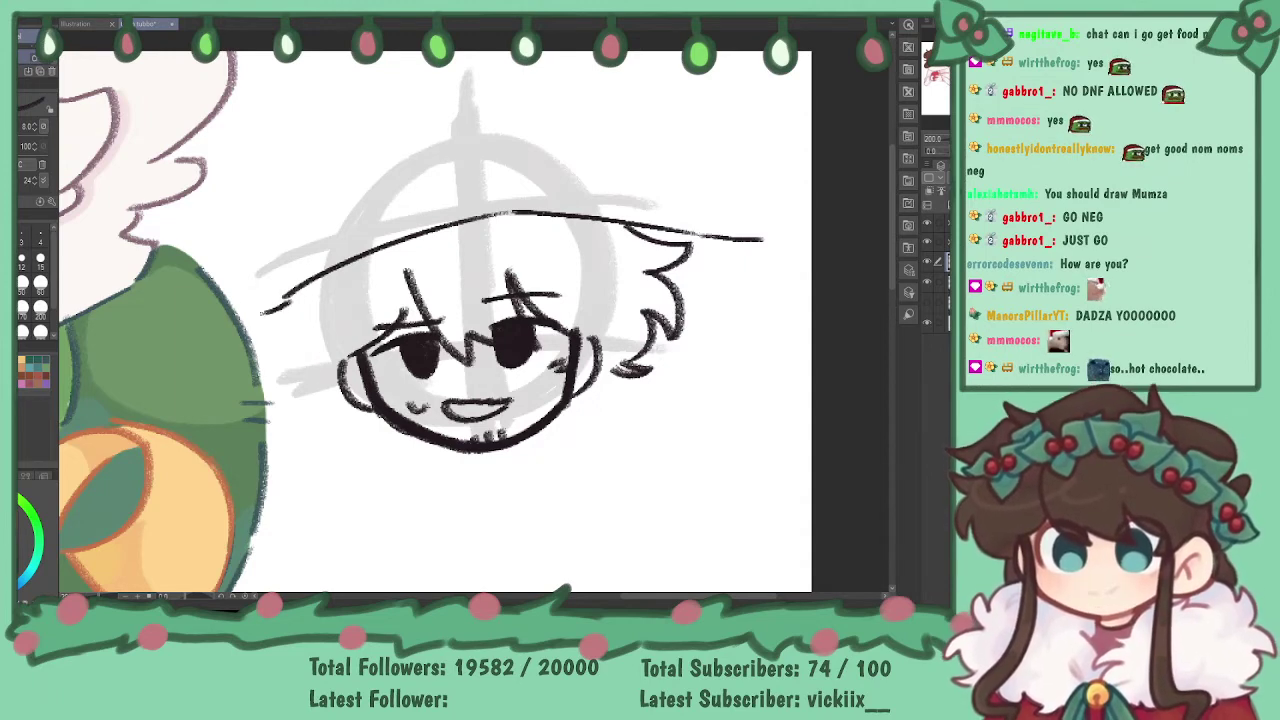
mouse_move(238, 302)
mouse_down()
mouse_move(265, 382)
mouse_move(337, 398)
mouse_move(322, 399)
mouse_move(376, 439)
mouse_move(408, 424)
mouse_up()
mouse_move(305, 438)
mouse_down()
mouse_move(310, 469)
mouse_move(376, 484)
mouse_up()
key(ctrl+z)
key(ctrl+z)
key(ctrl+z)
key(ctrl+z)
drag(322, 390, 386, 443)
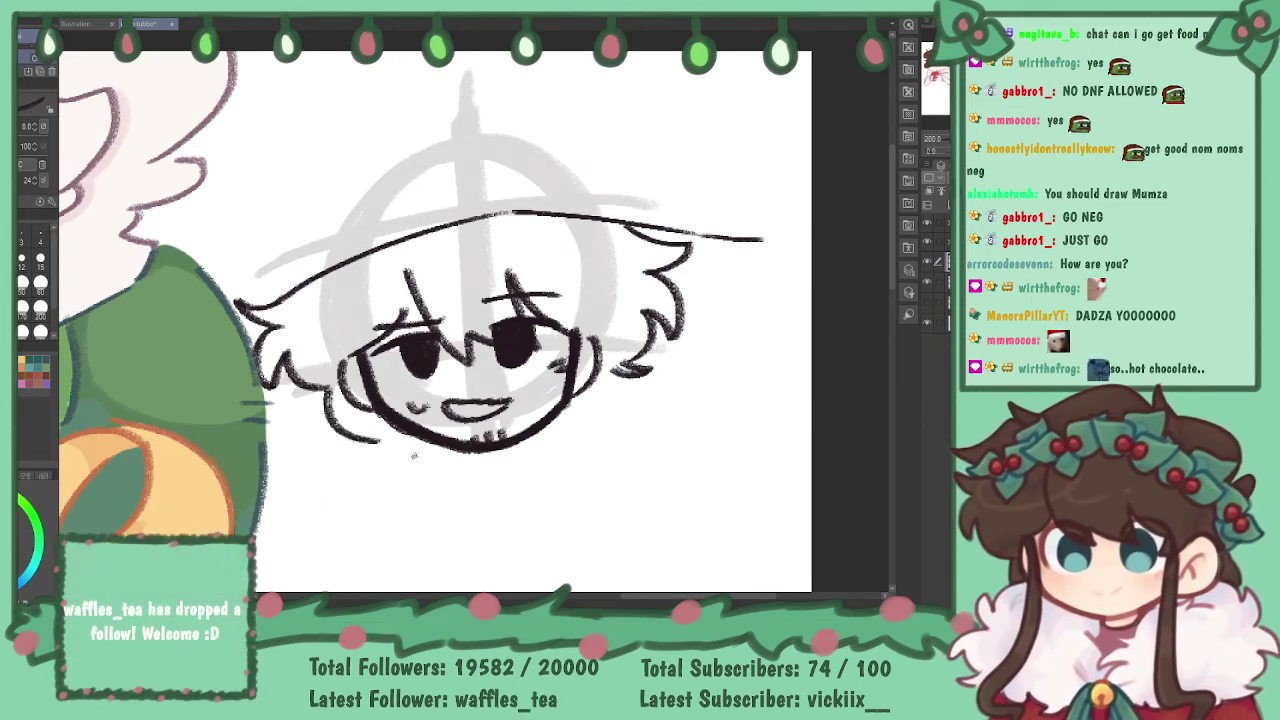
drag(606, 374, 586, 396)
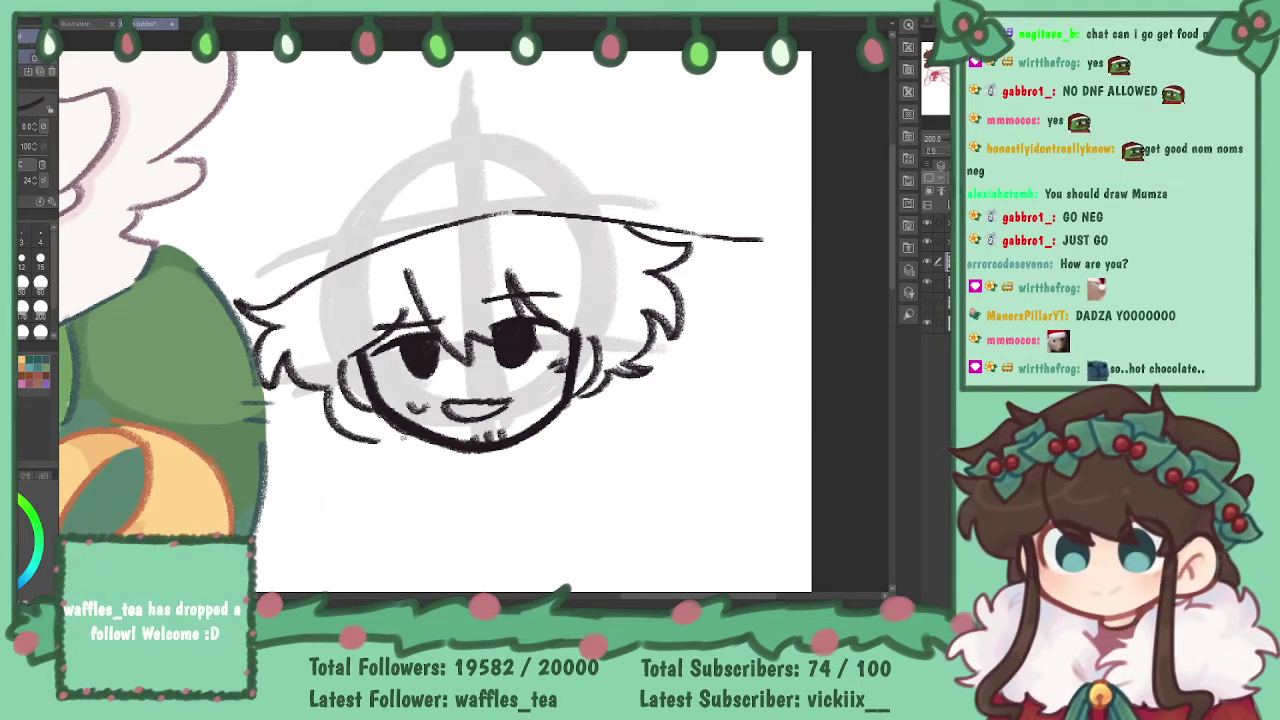
- Draw two short vertical neck lines under the chin
drag(448, 448, 447, 472)
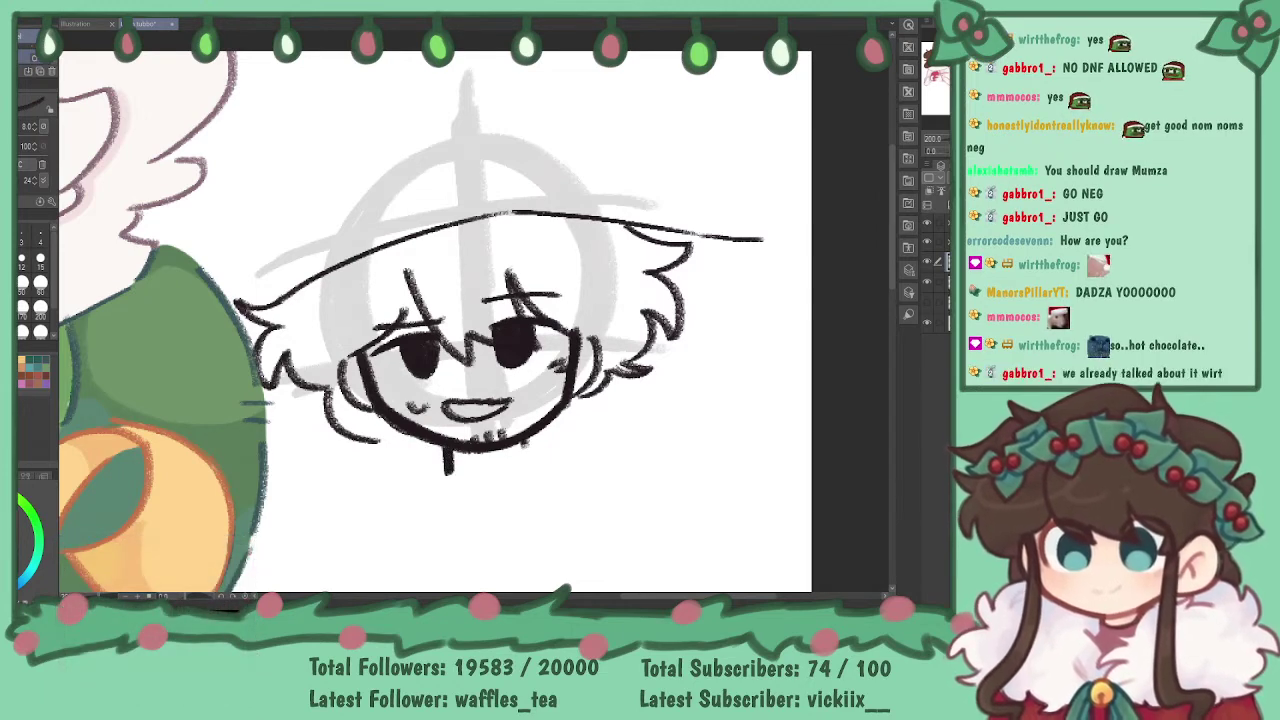
key(ctrl+z)
key(ctrl+z)
drag(453, 450, 454, 475)
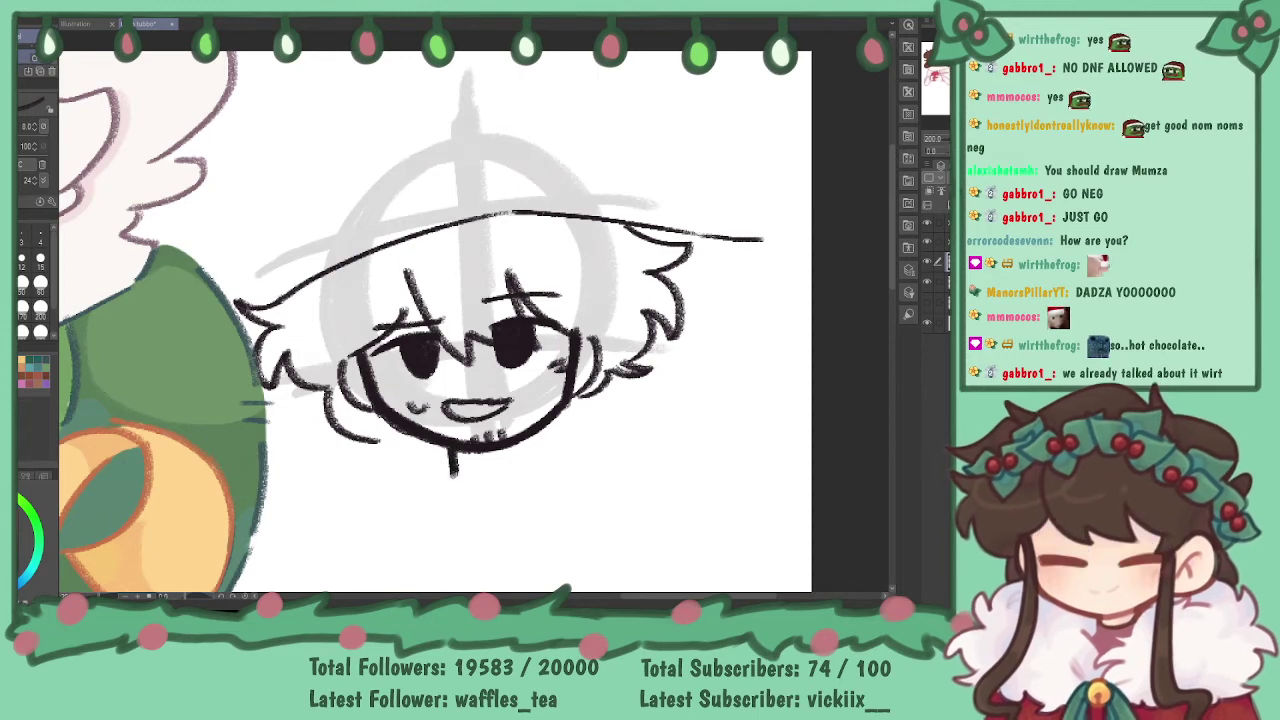
drag(515, 441, 517, 460)
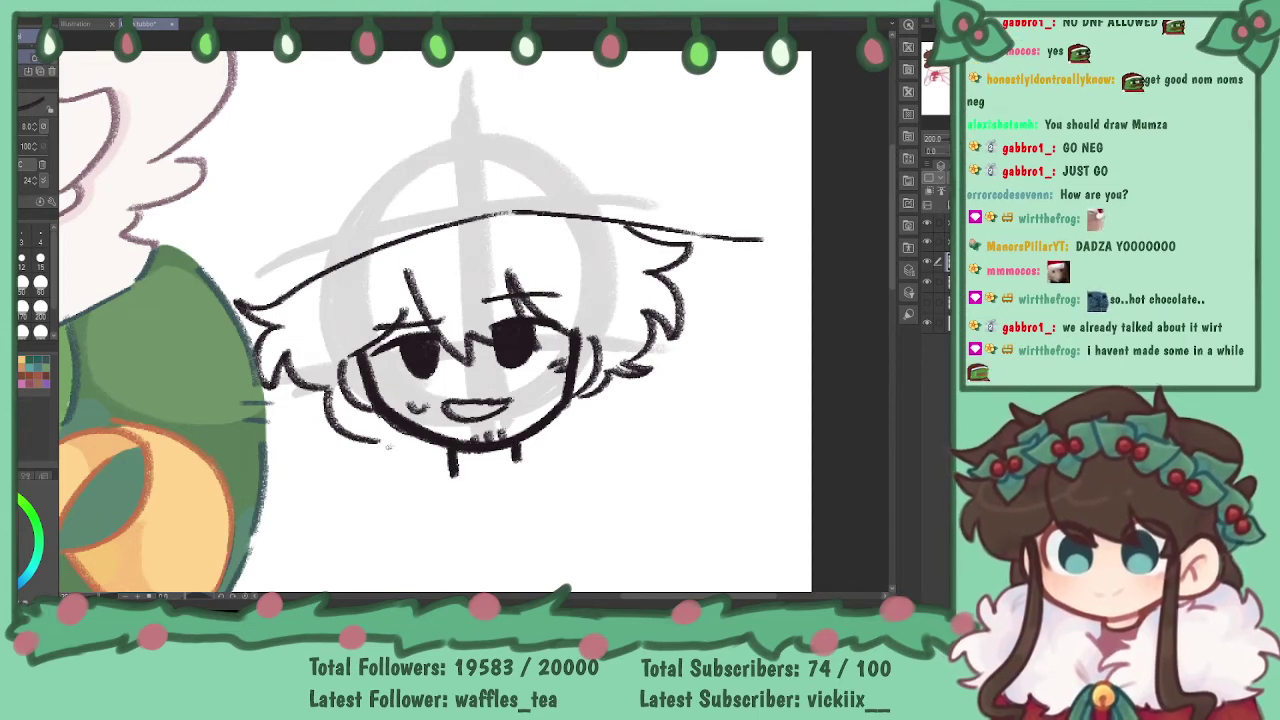
- Extend the hair under the jaw, with a small tuft right of the neck and a curled, pointed ponytail on the left
drag(376, 440, 428, 448)
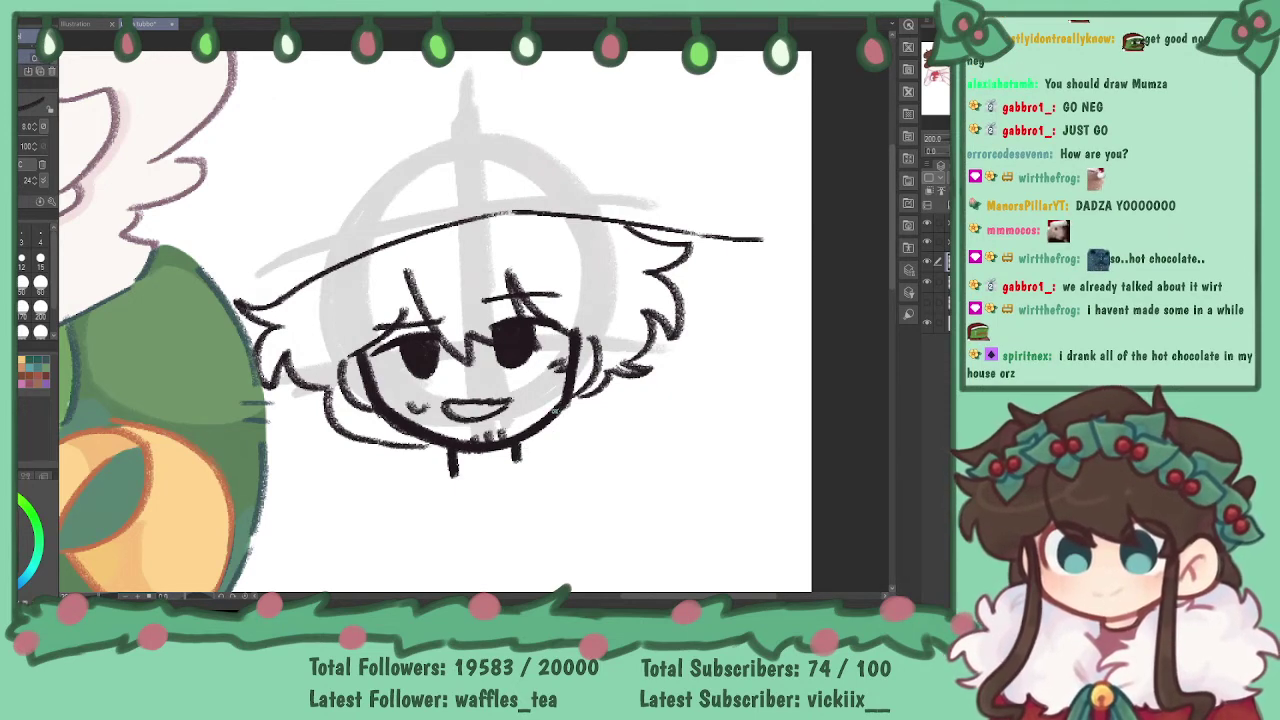
drag(554, 412, 582, 434)
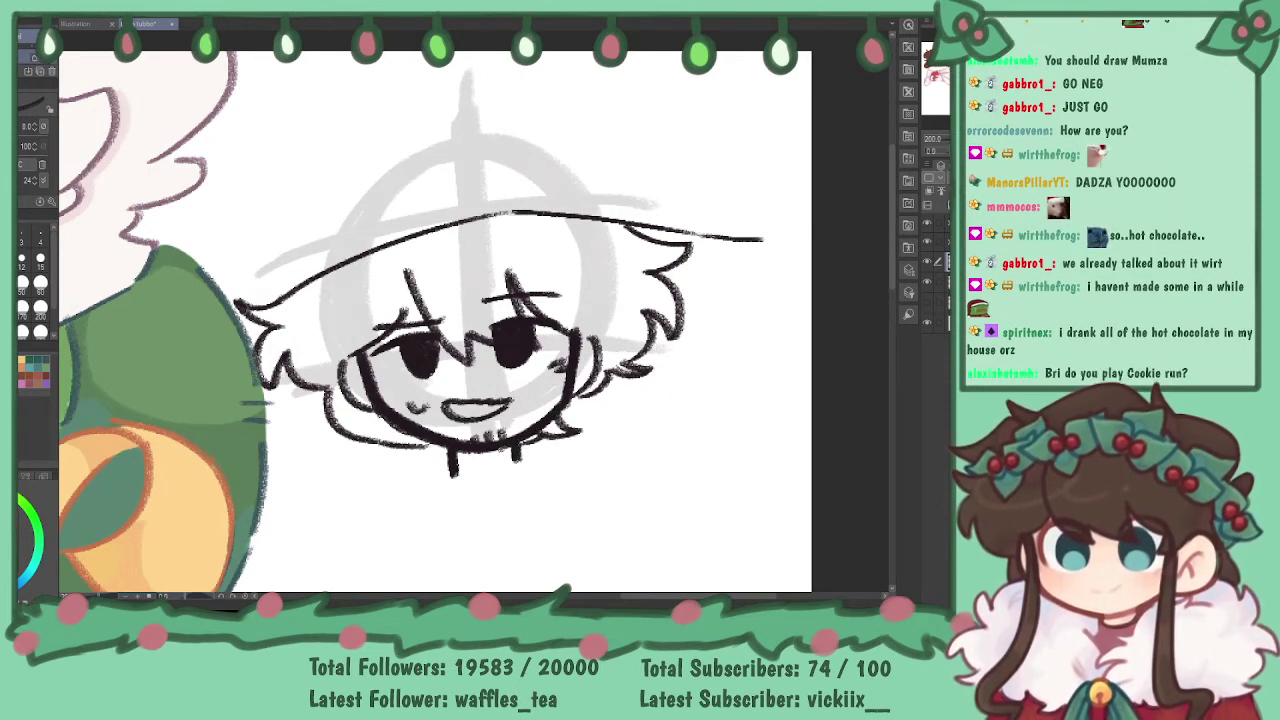
mouse_move(355, 442)
mouse_down()
mouse_move(344, 490)
mouse_move(335, 474)
mouse_move(364, 497)
mouse_move(419, 497)
mouse_move(447, 465)
mouse_up()
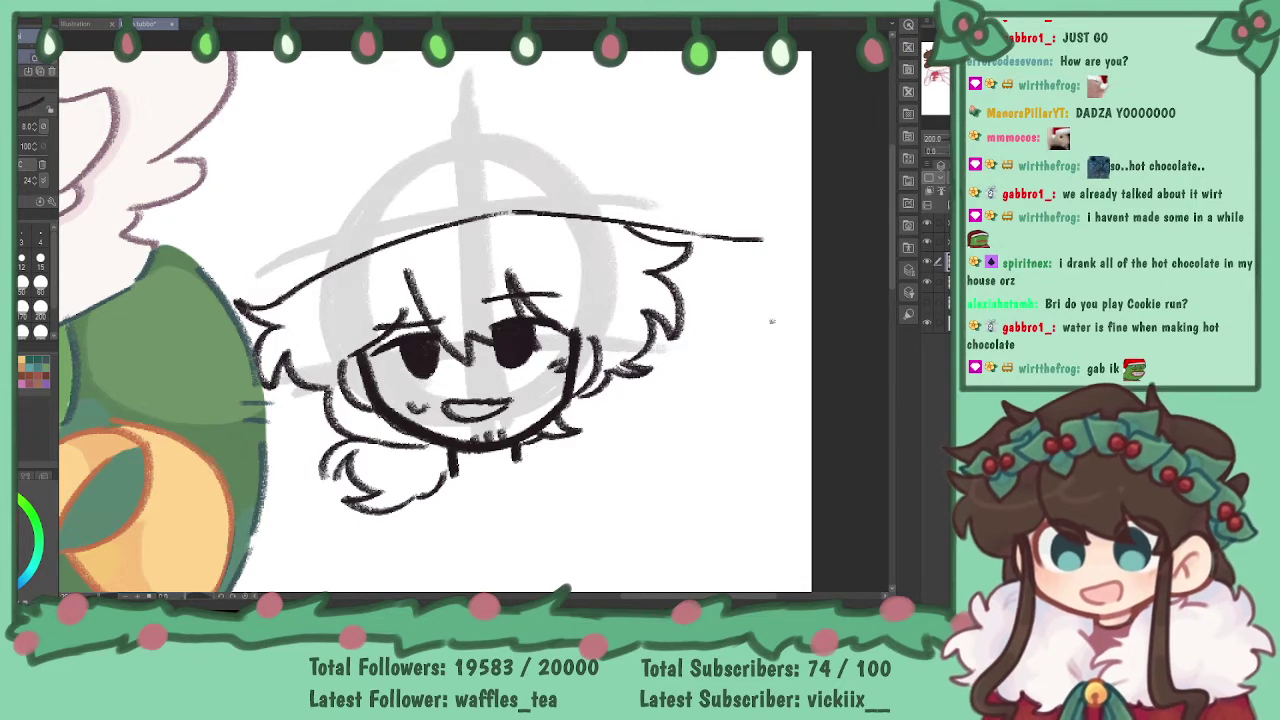
- Draw the pointed underside of the hat brim at its left and right ends
mouse_move(500, 330)
mouse_down()
mouse_move(510, 310)
mouse_move(458, 330)
mouse_move(438, 320)
mouse_move(449, 320)
mouse_up()
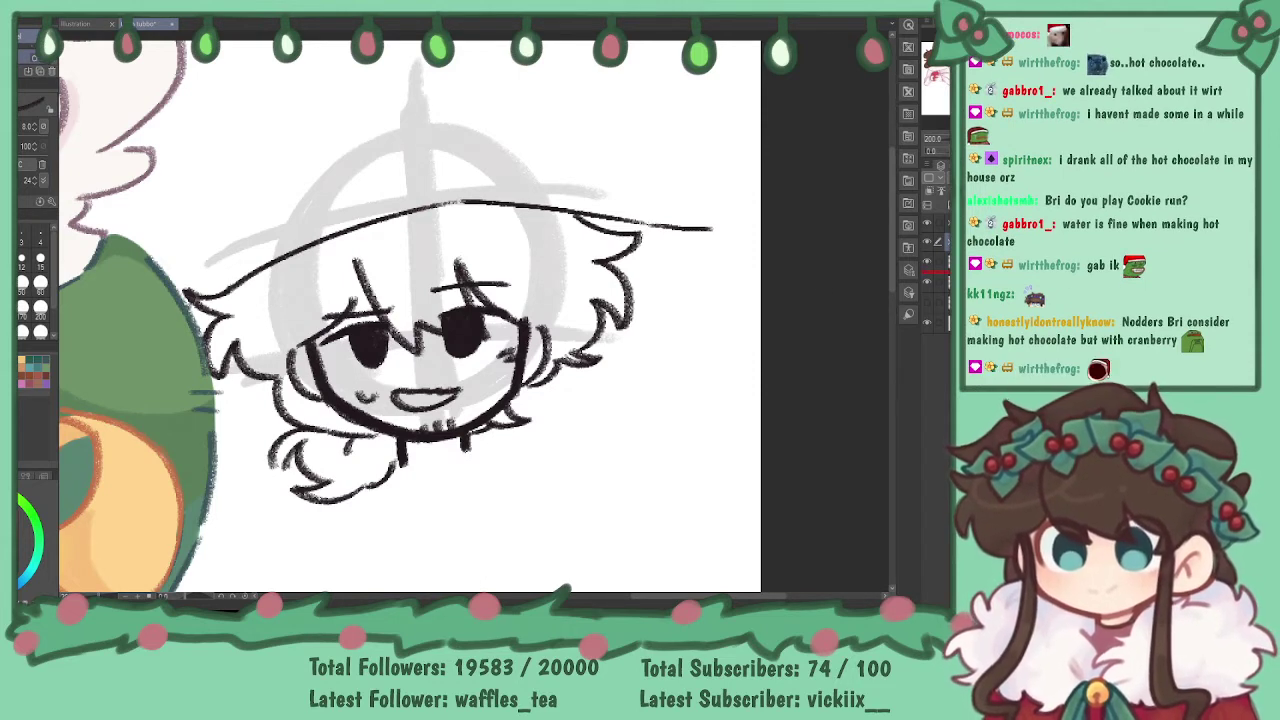
drag(198, 312, 200, 338)
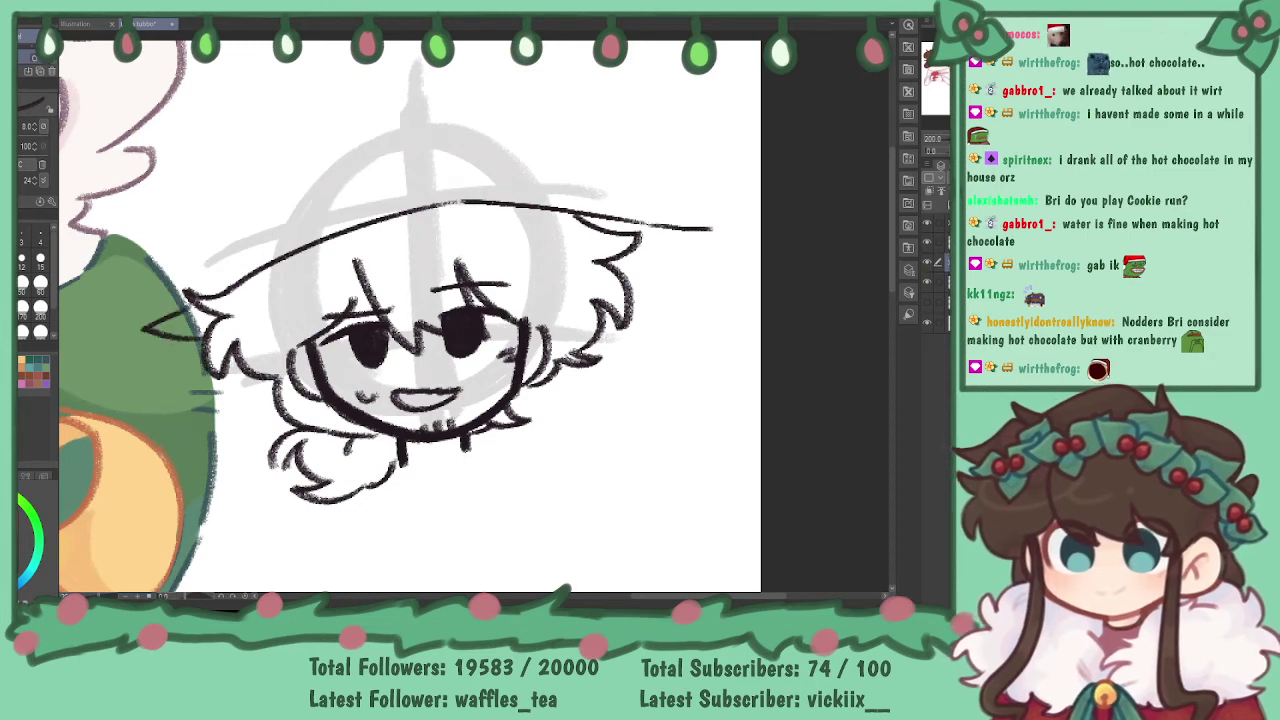
key(ctrl+minus)
key(ctrl+minus)
key(ctrl+minus)
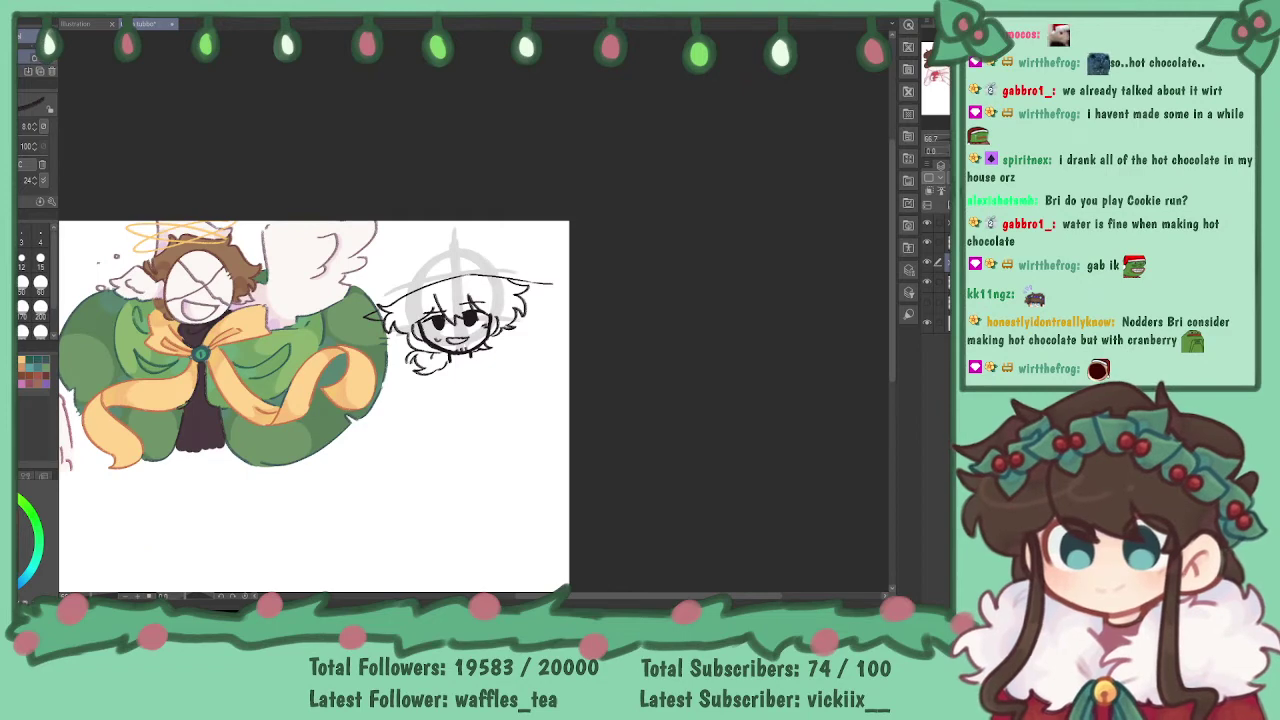
key(ctrl+plus)
key(ctrl+plus)
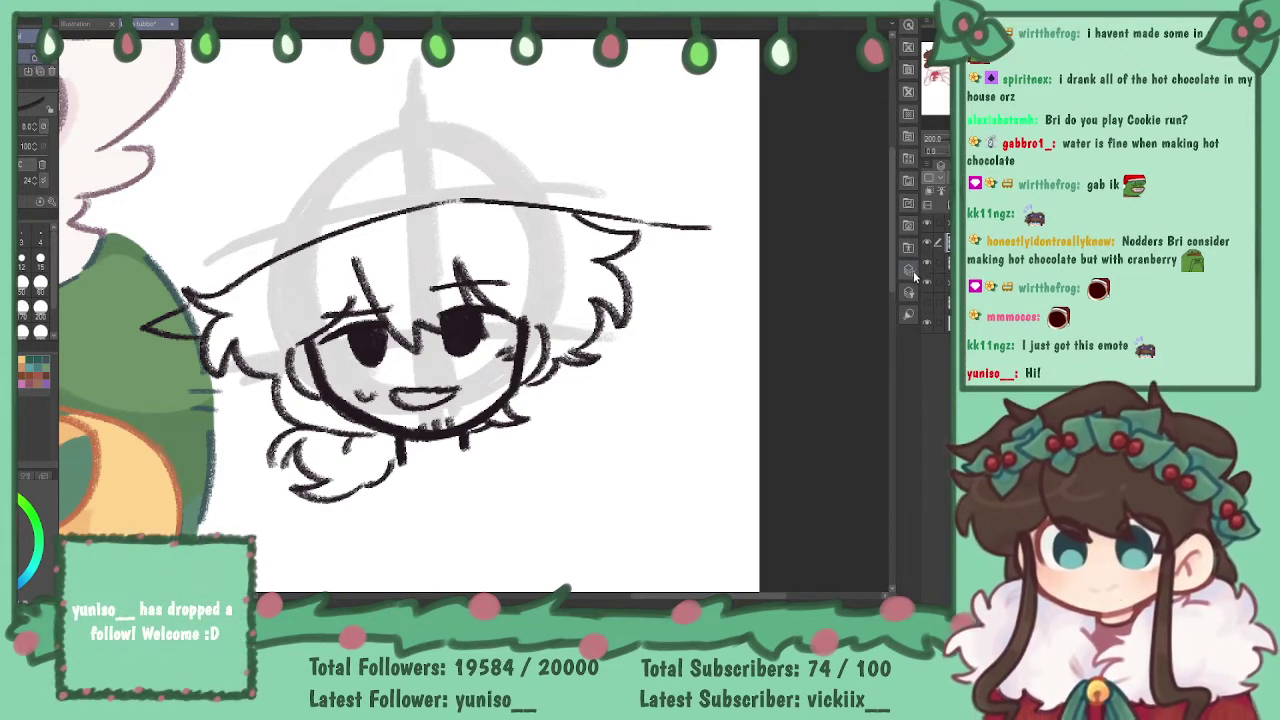
drag(708, 229, 614, 268)
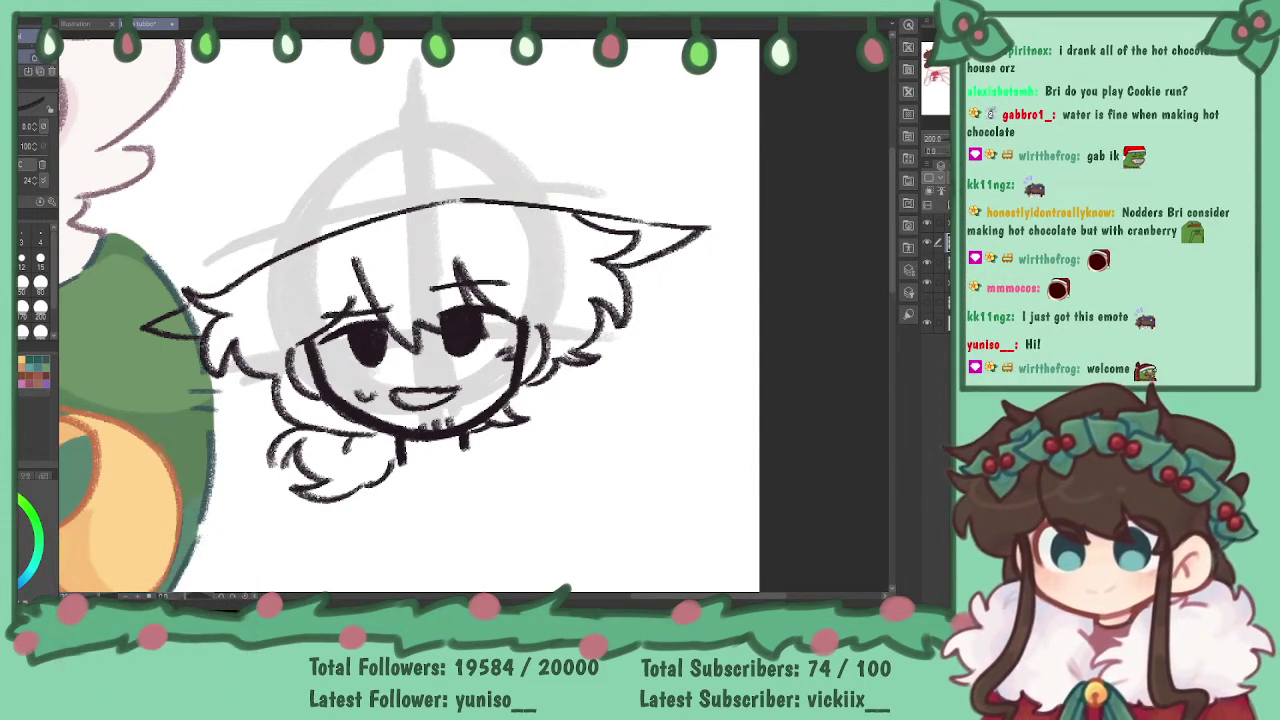
- Draw a small curved line across the neck between its two side lines
mouse_move(633, 346)
mouse_down()
mouse_move(652, 274)
mouse_move(694, 229)
mouse_up()
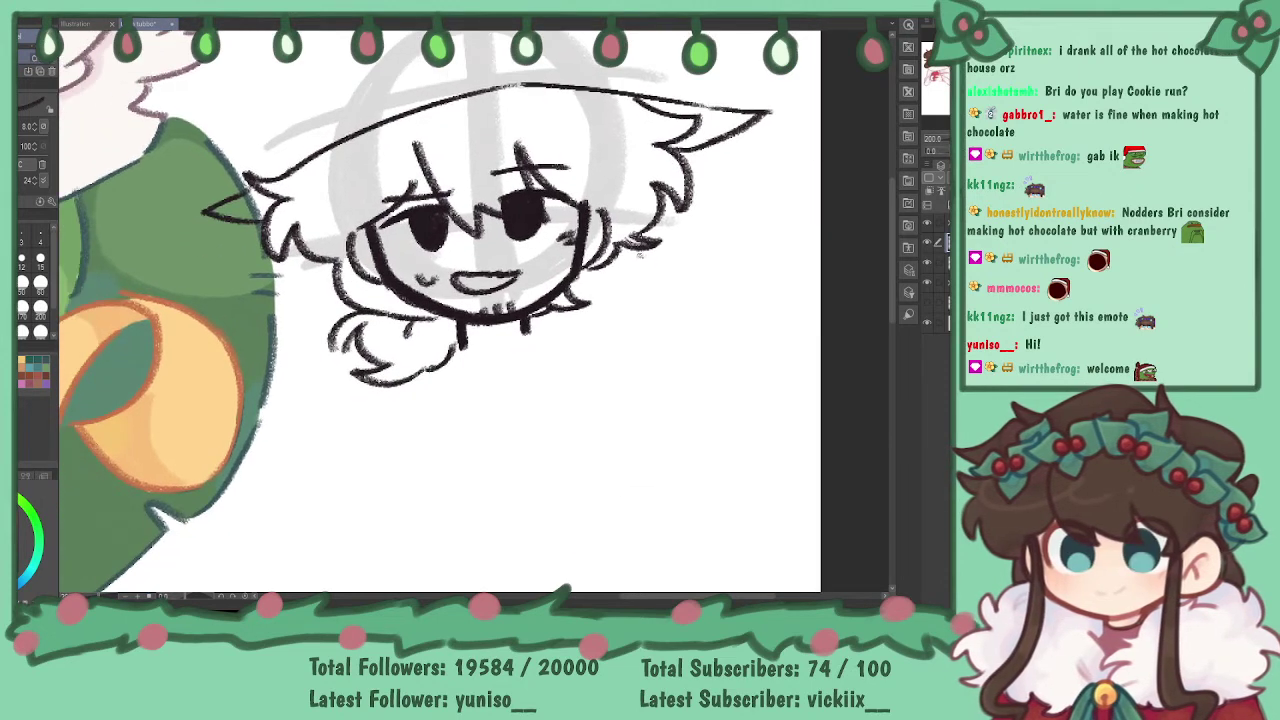
key(ctrl+z)
mouse_move(522, 318)
mouse_down()
mouse_move(527, 342)
mouse_move(525, 330)
mouse_up()
key(ctrl+z)
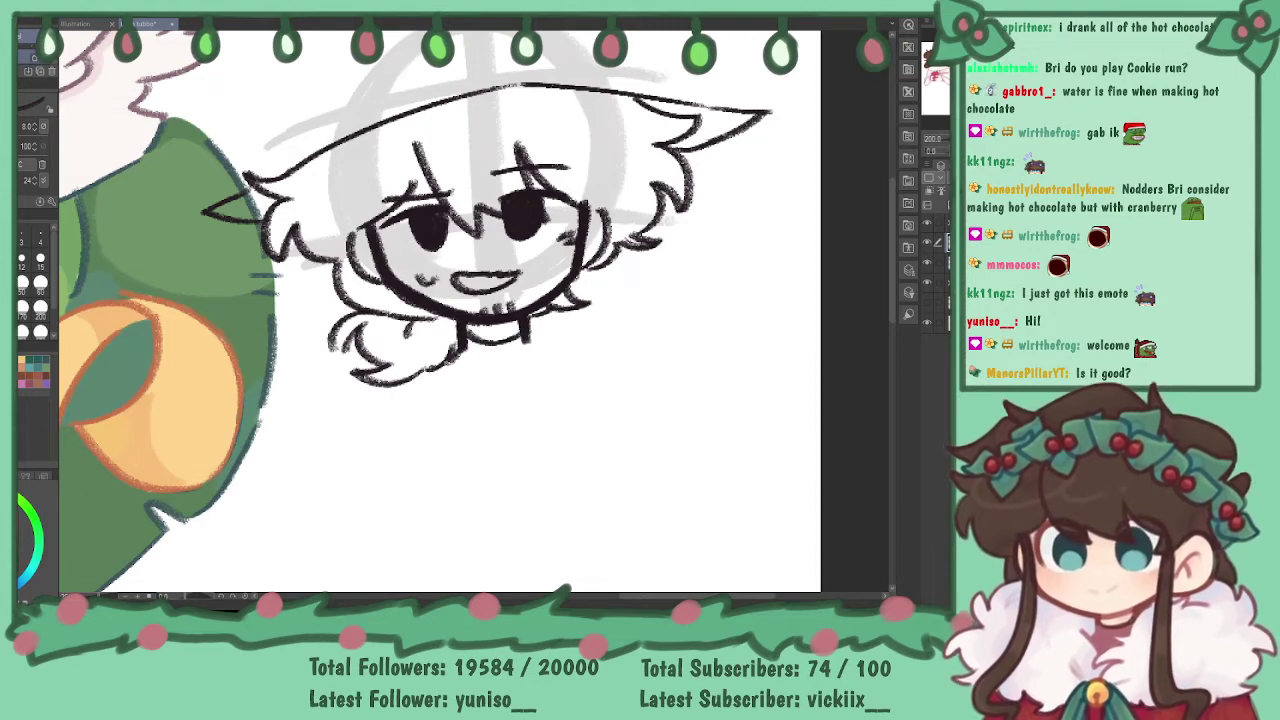
- Draw the right shoulder line from the neck and the inner edges of a V-shaped collar meeting at the chest
mouse_move(555, 347)
mouse_down()
mouse_move(592, 353)
mouse_move(517, 475)
mouse_up()
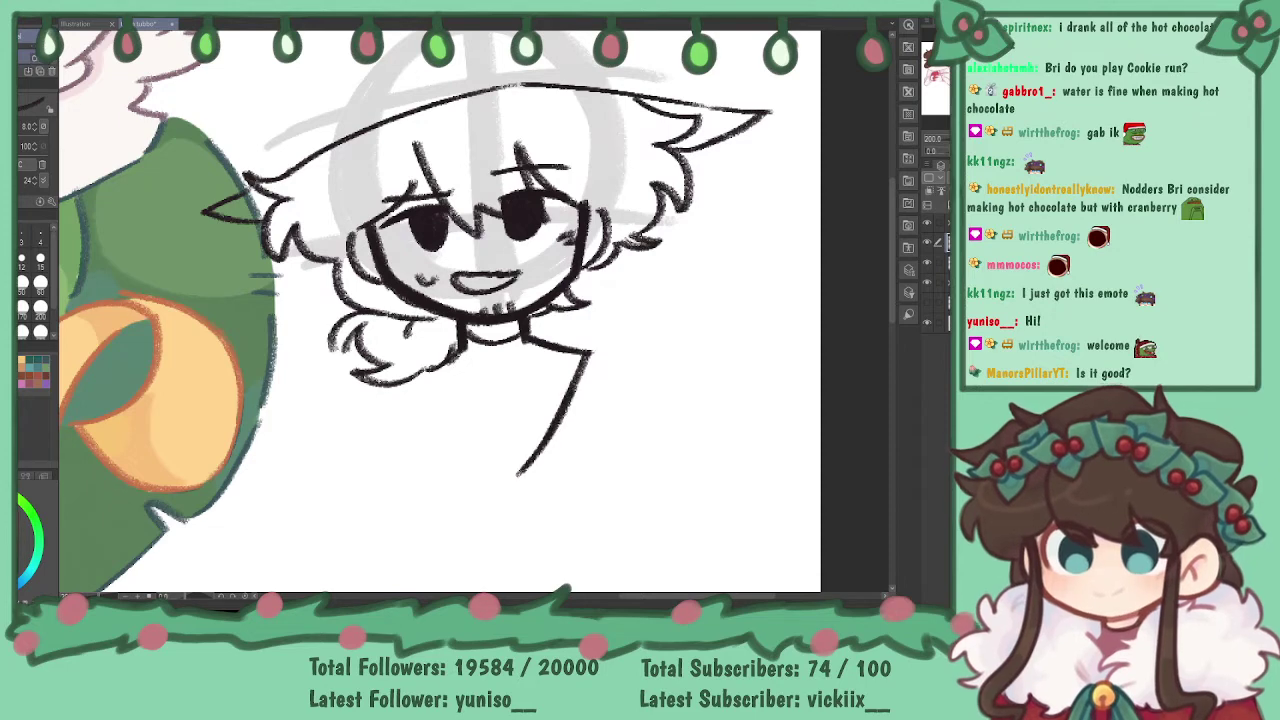
drag(420, 378, 490, 478)
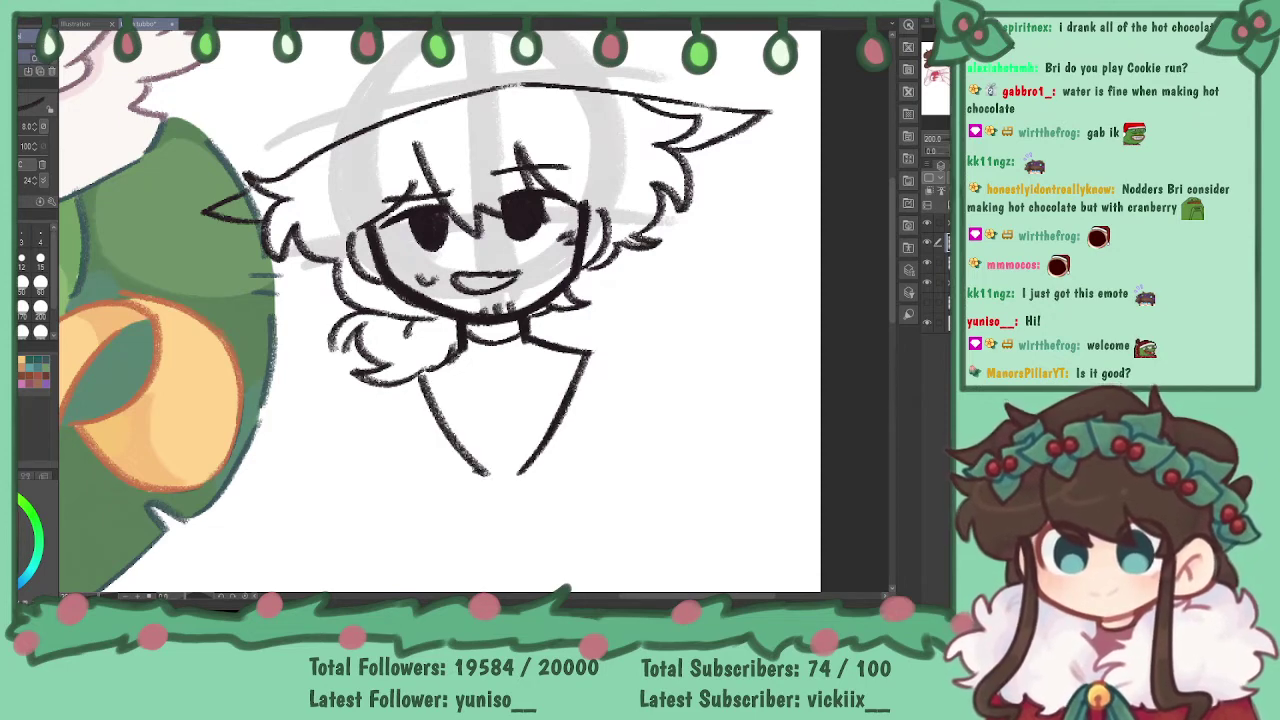
key(ctrl+z)
mouse_move(410, 386)
mouse_down()
mouse_move(480, 468)
mouse_move(512, 484)
mouse_up()
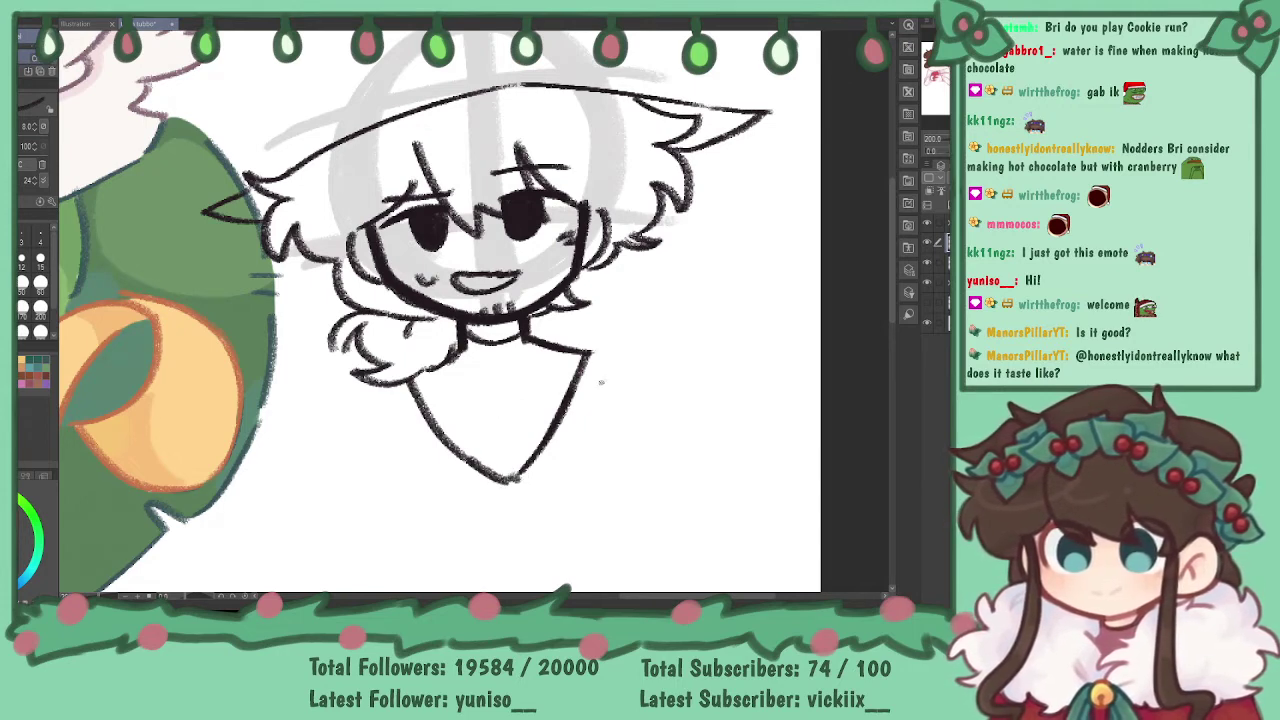
- Draw the collar's outer edges parallel to the V on both sides, and extend the right edge across the point as an overlap
mouse_move(566, 346)
mouse_down()
mouse_move(645, 352)
mouse_move(565, 498)
mouse_up()
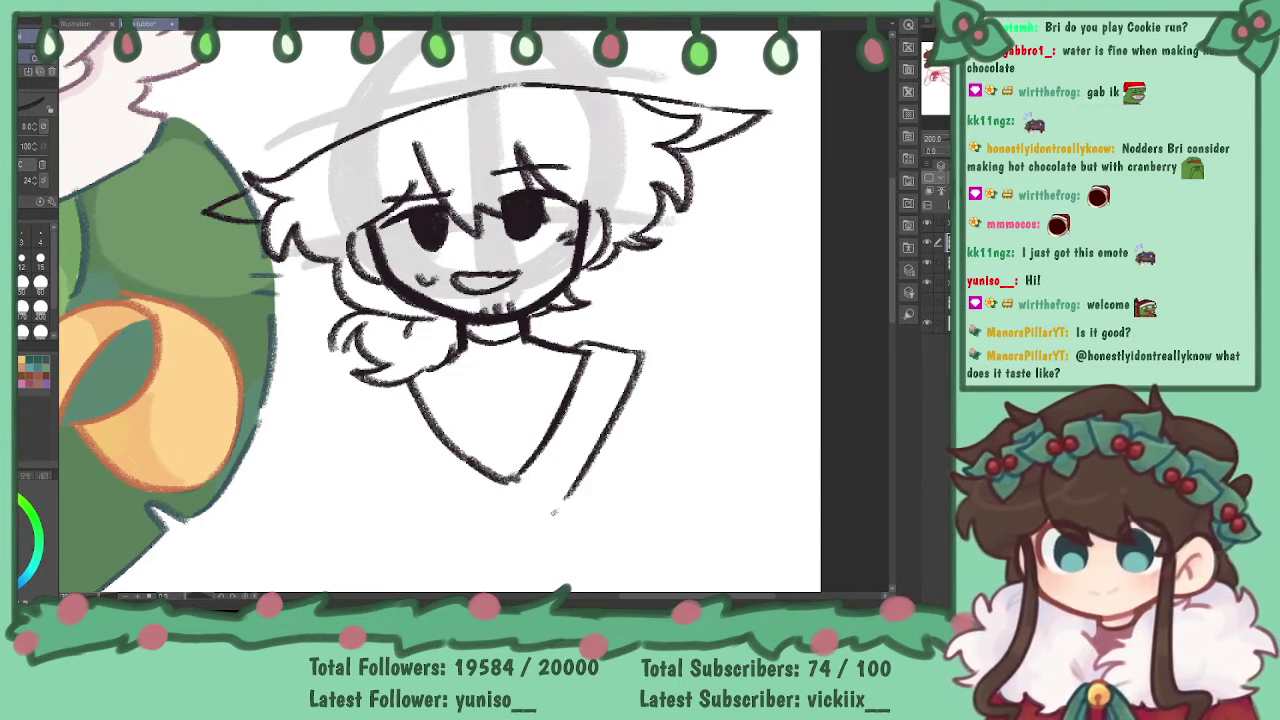
drag(368, 386, 455, 504)
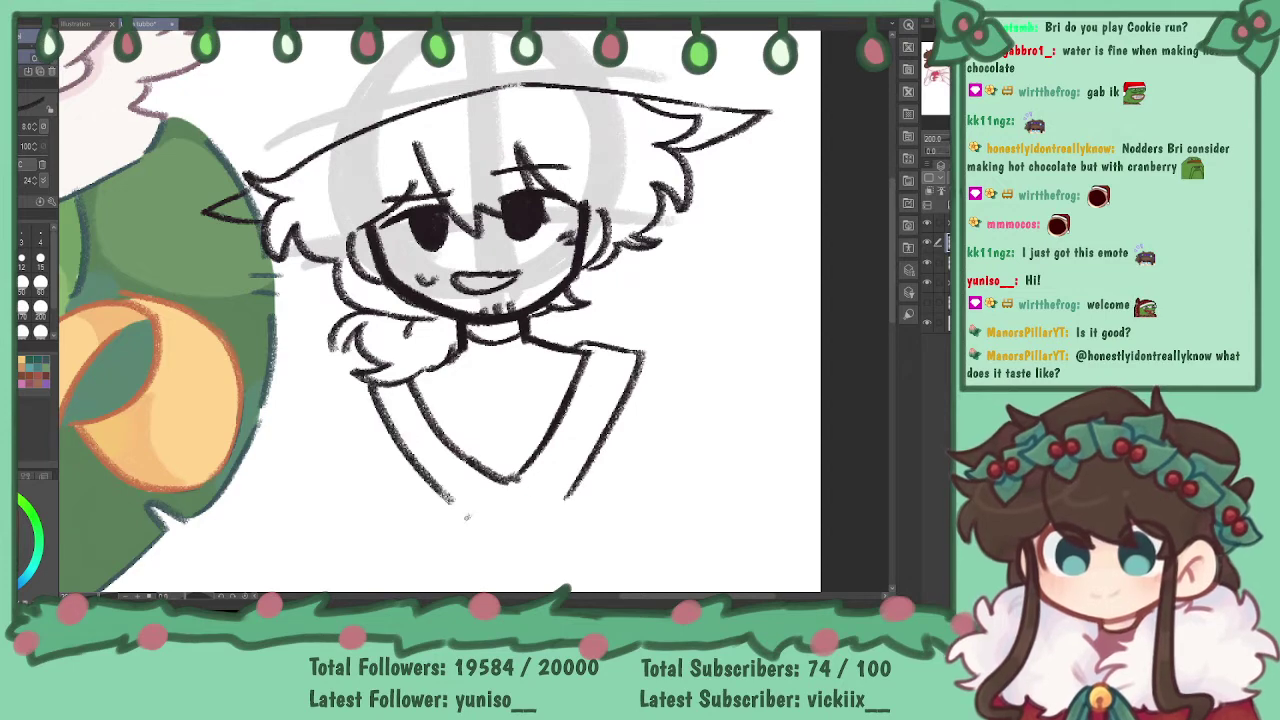
drag(520, 477, 490, 503)
key(ctrl+z)
drag(490, 503, 522, 472)
key(ctrl+z)
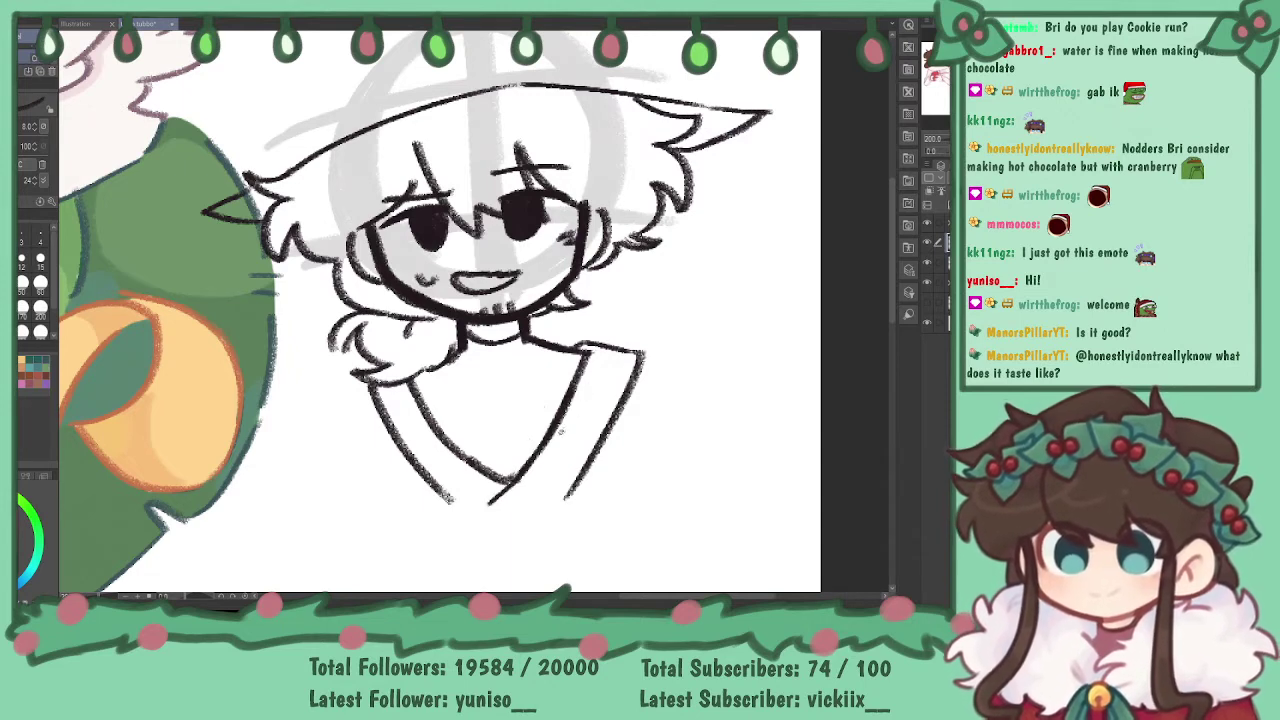
- Draw sloping shoulder lines beyond the collar and short double arm lines hanging from each shoulder
mouse_move(676, 379)
mouse_down()
mouse_move(646, 465)
mouse_move(664, 424)
mouse_move(663, 482)
mouse_up()
key(ctrl+z)
key(ctrl+z)
mouse_move(367, 385)
mouse_down()
mouse_move(322, 411)
mouse_move(348, 478)
mouse_up()
mouse_move(320, 428)
mouse_down()
mouse_move(304, 482)
mouse_move(310, 422)
mouse_up()
key(ctrl+z)
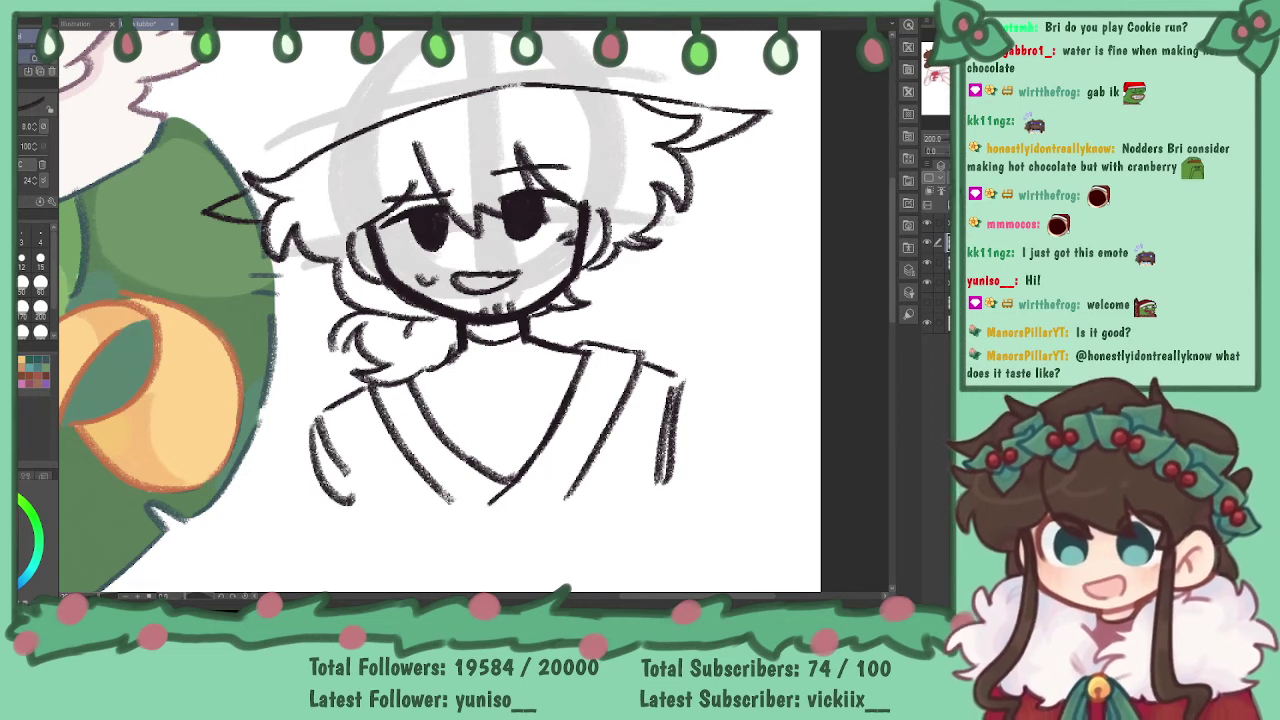
- Draw the hat's upper brim edge and an angular crown above it, joining the brim to its pointed left and right tips
key(ctrl+minus)
drag(480, 360, 480, 394)
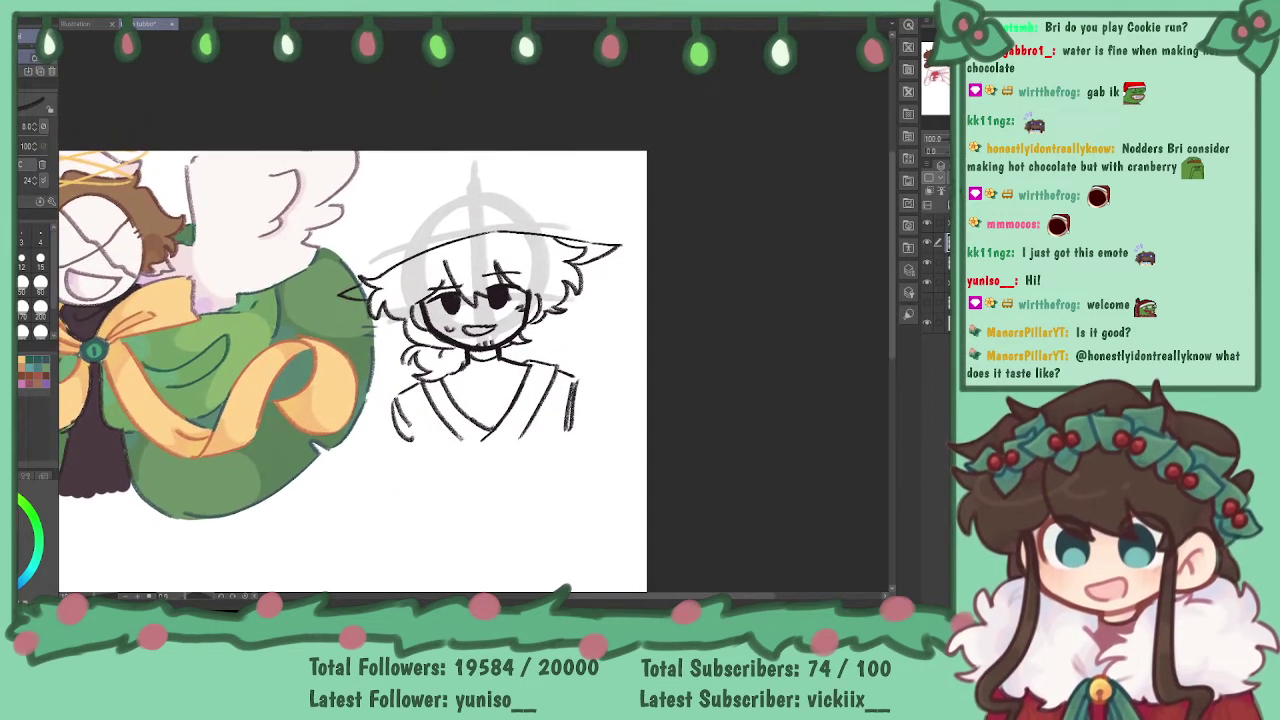
key(ctrl+plus)
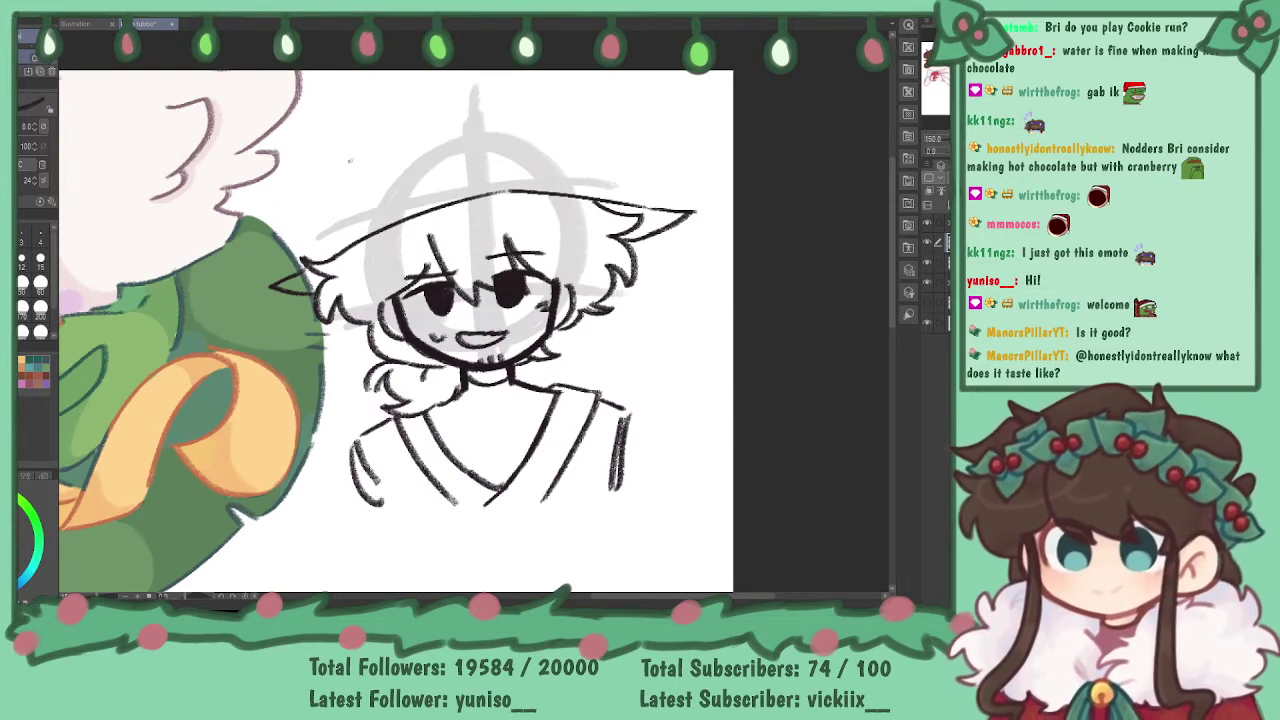
mouse_move(367, 210)
mouse_down()
mouse_move(443, 165)
mouse_move(516, 160)
mouse_up()
key(ctrl+z)
mouse_move(358, 215)
mouse_down()
mouse_move(425, 178)
mouse_move(553, 169)
mouse_up()
mouse_move(452, 166)
mouse_down()
mouse_move(560, 172)
mouse_move(548, 126)
mouse_up()
drag(436, 108, 552, 124)
mouse_move(401, 119)
mouse_down()
mouse_move(345, 172)
mouse_move(340, 228)
mouse_move(272, 284)
mouse_up()
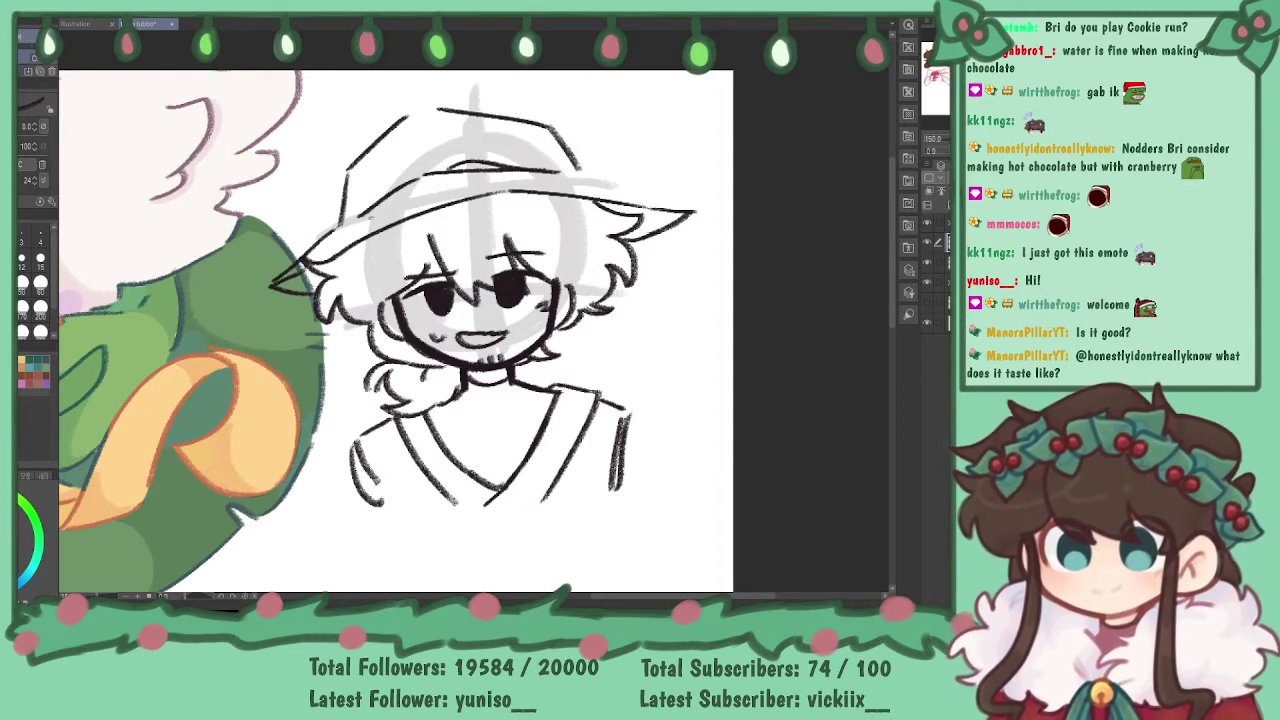
drag(588, 174, 652, 204)
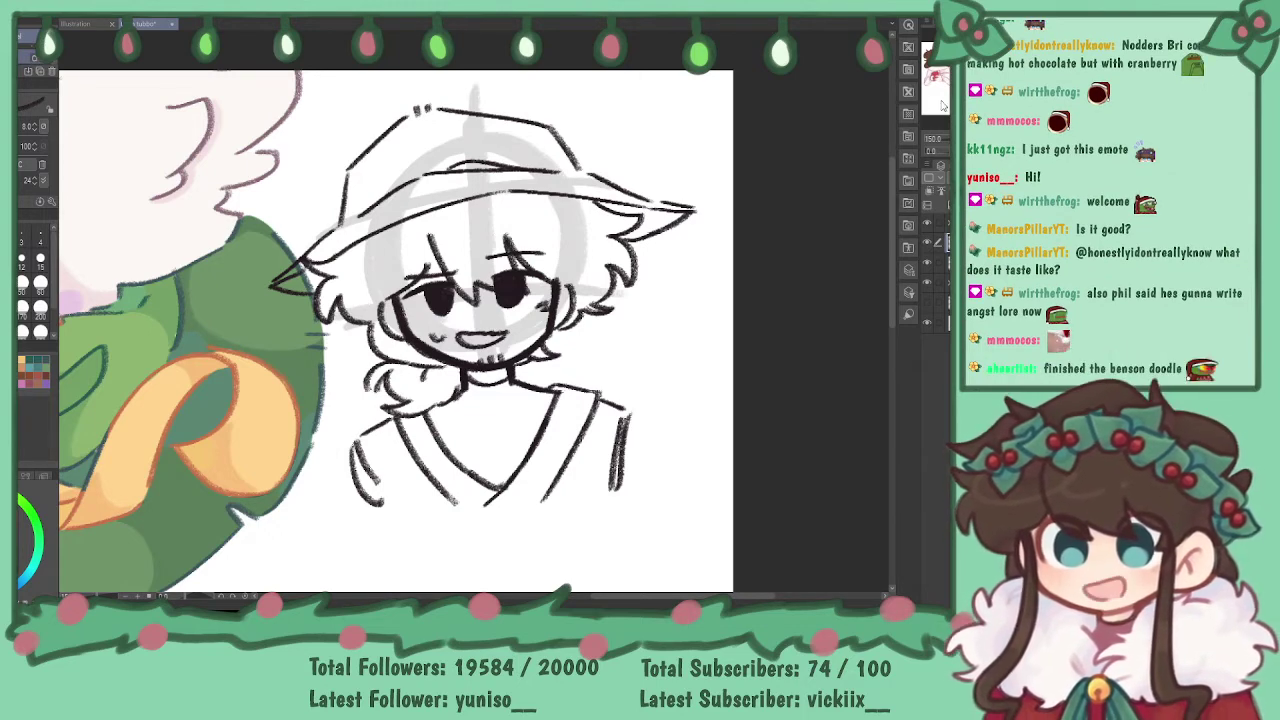
drag(797, 331, 860, 210)
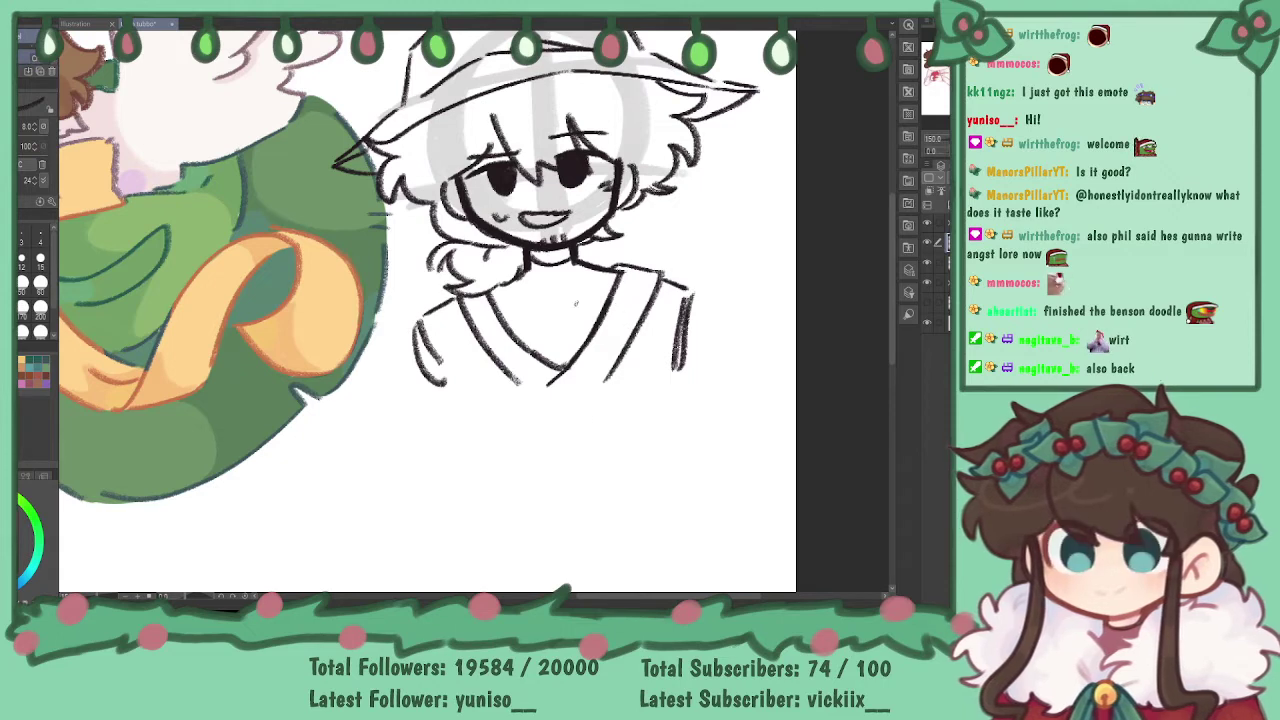
drag(603, 258, 688, 193)
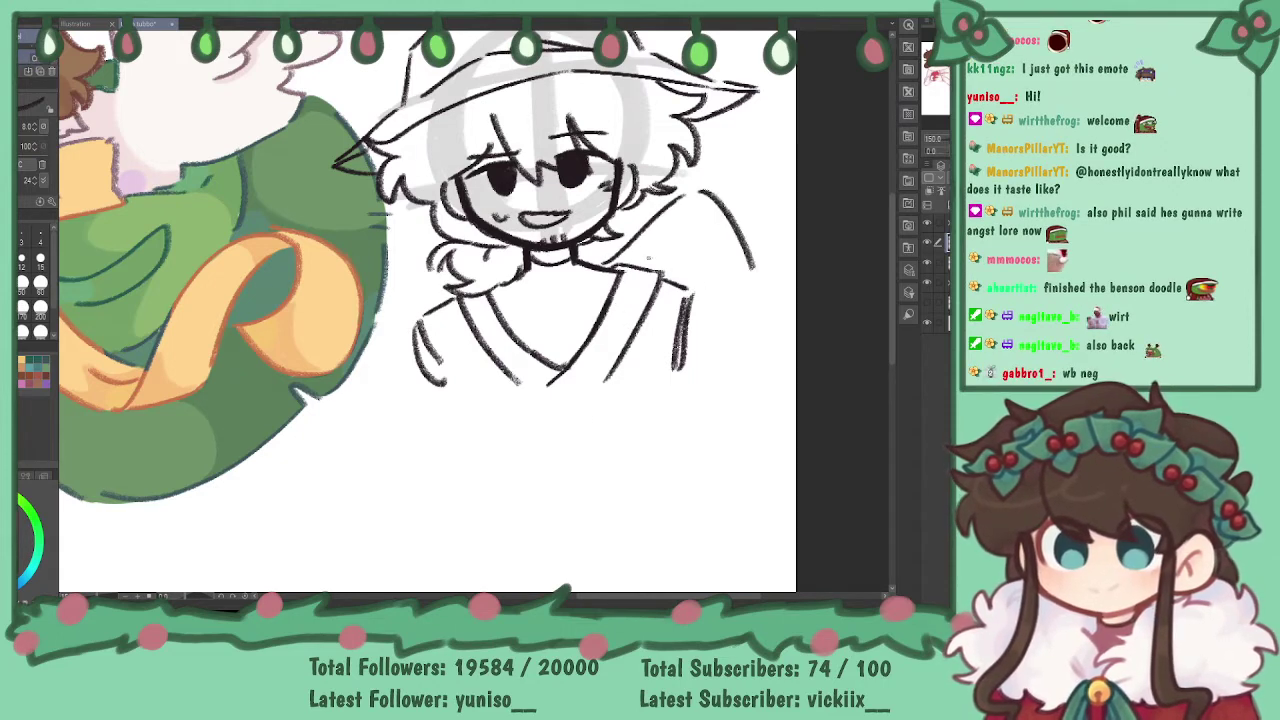
key(ctrl+z)
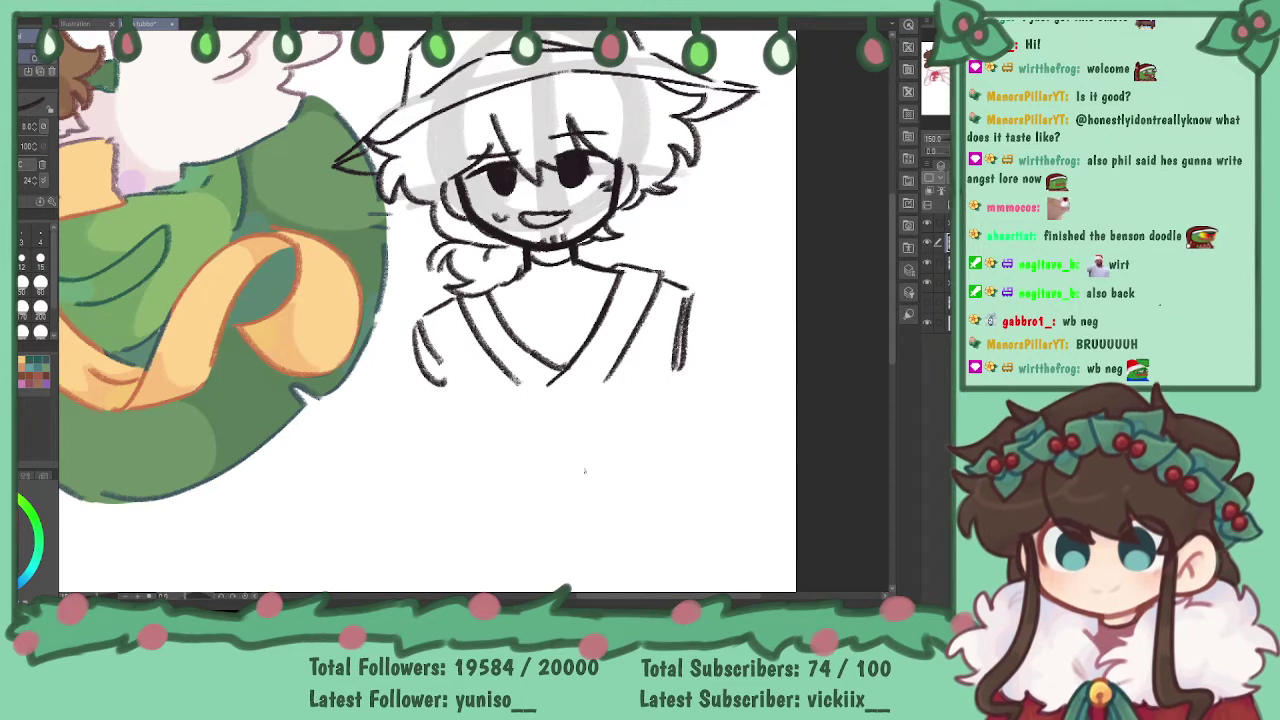
- Try to reshape the upper end of the collar's right inner edge into a curved fold over the shoulder
drag(615, 272, 610, 316)
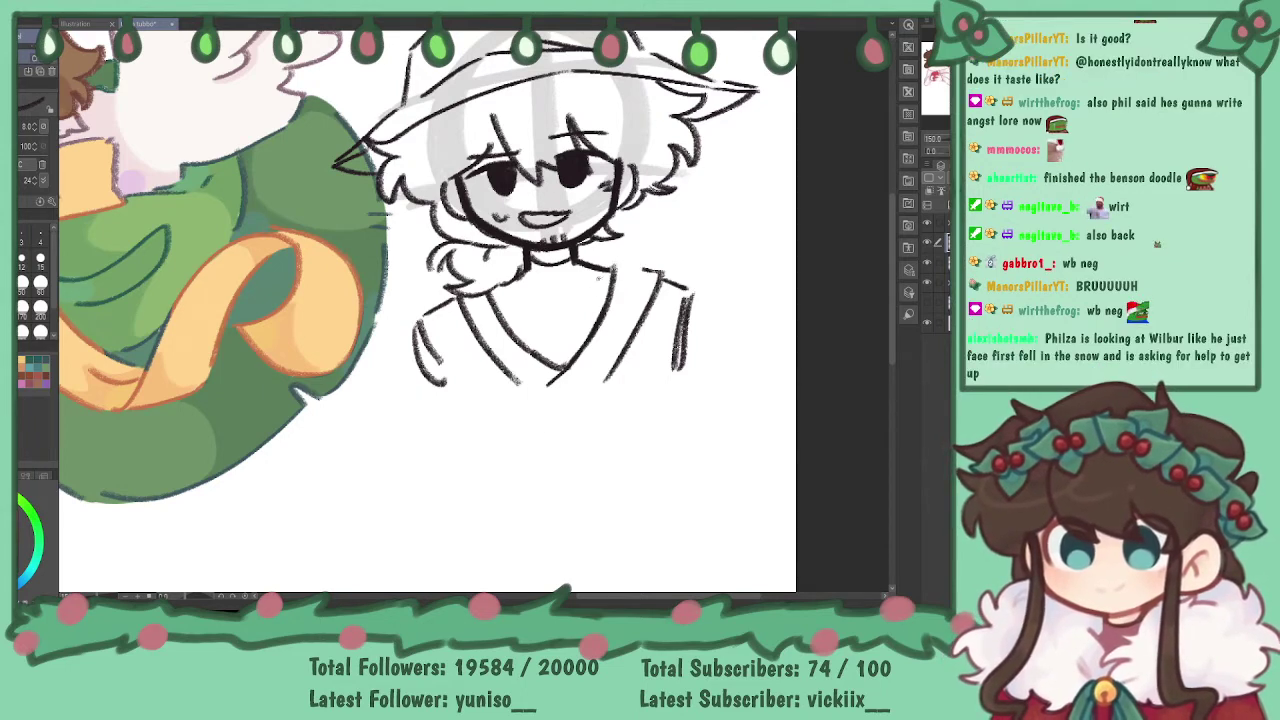
drag(608, 261, 608, 307)
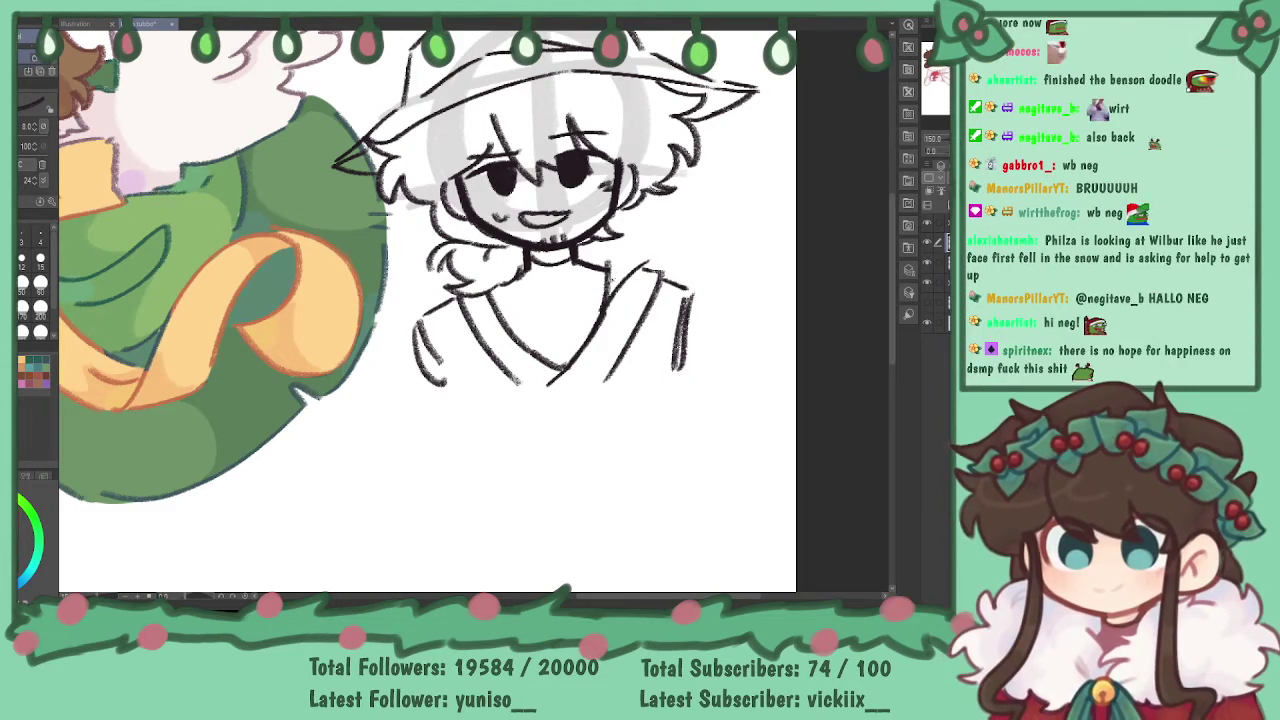
key(ctrl+z)
drag(605, 313, 634, 275)
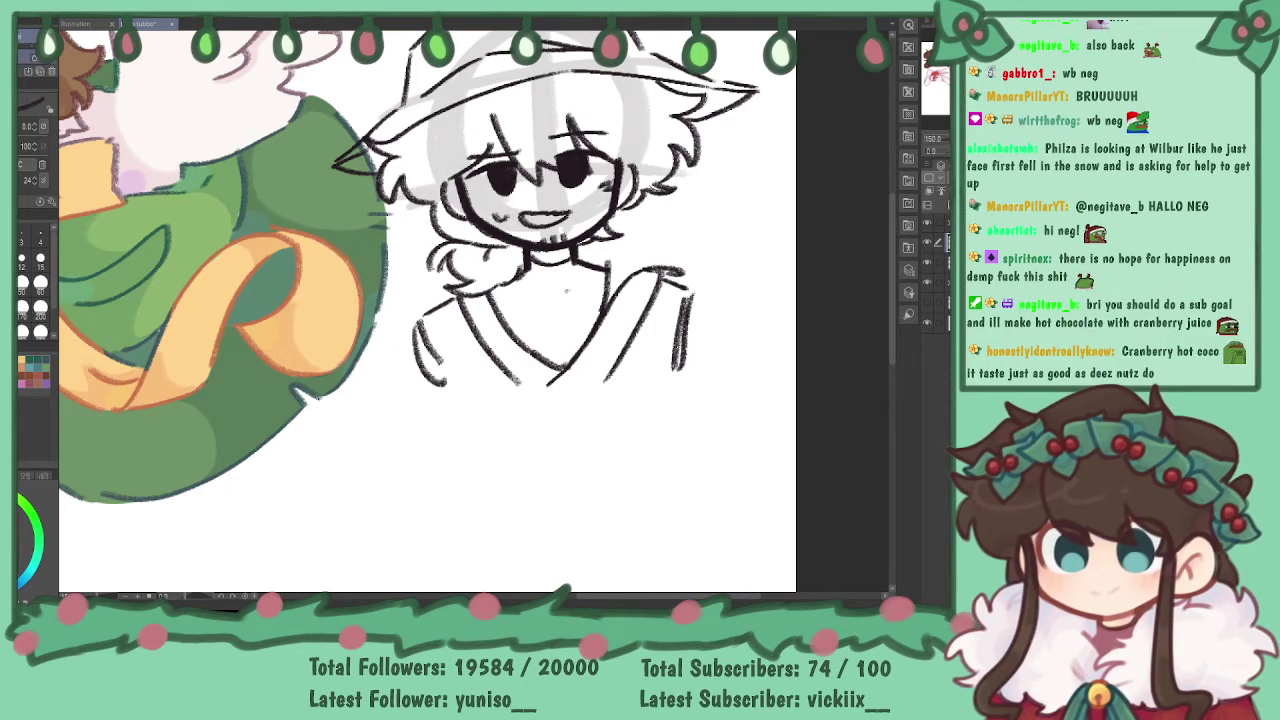
drag(446, 294, 392, 312)
key(ctrl+z)
key(ctrl+z)
key(ctrl+z)
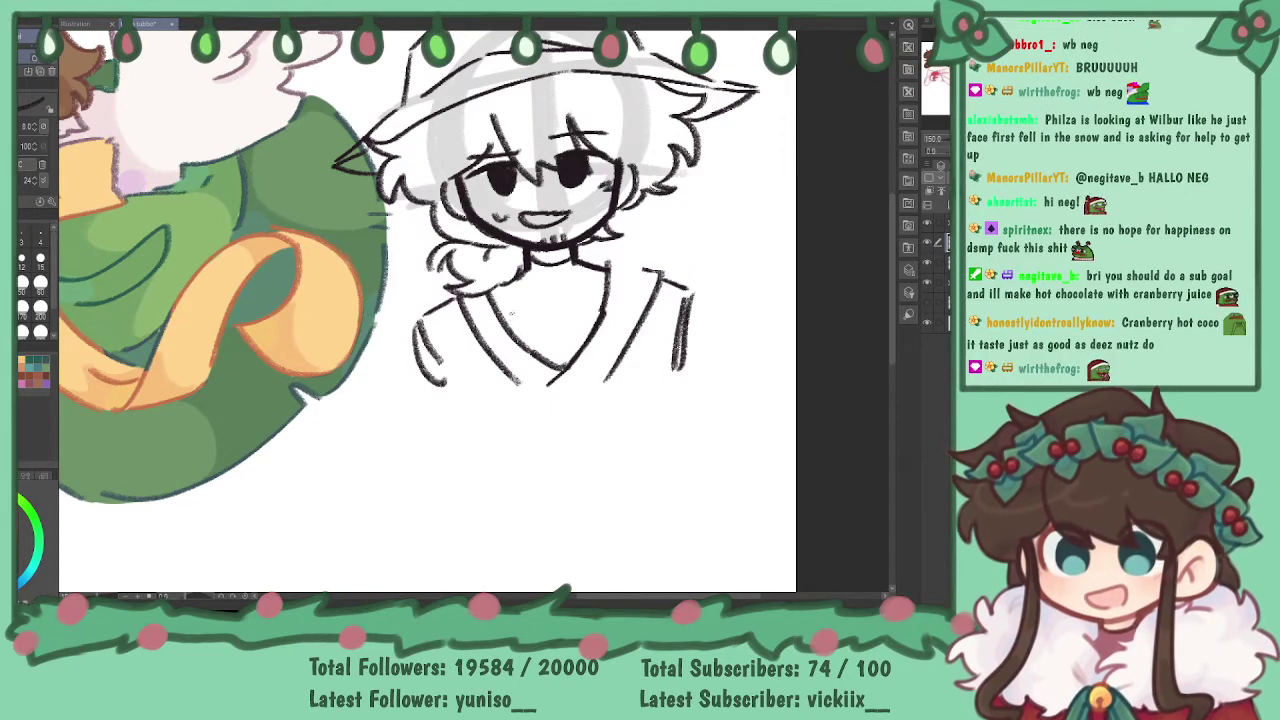
key(ctrl+z)
drag(624, 270, 604, 312)
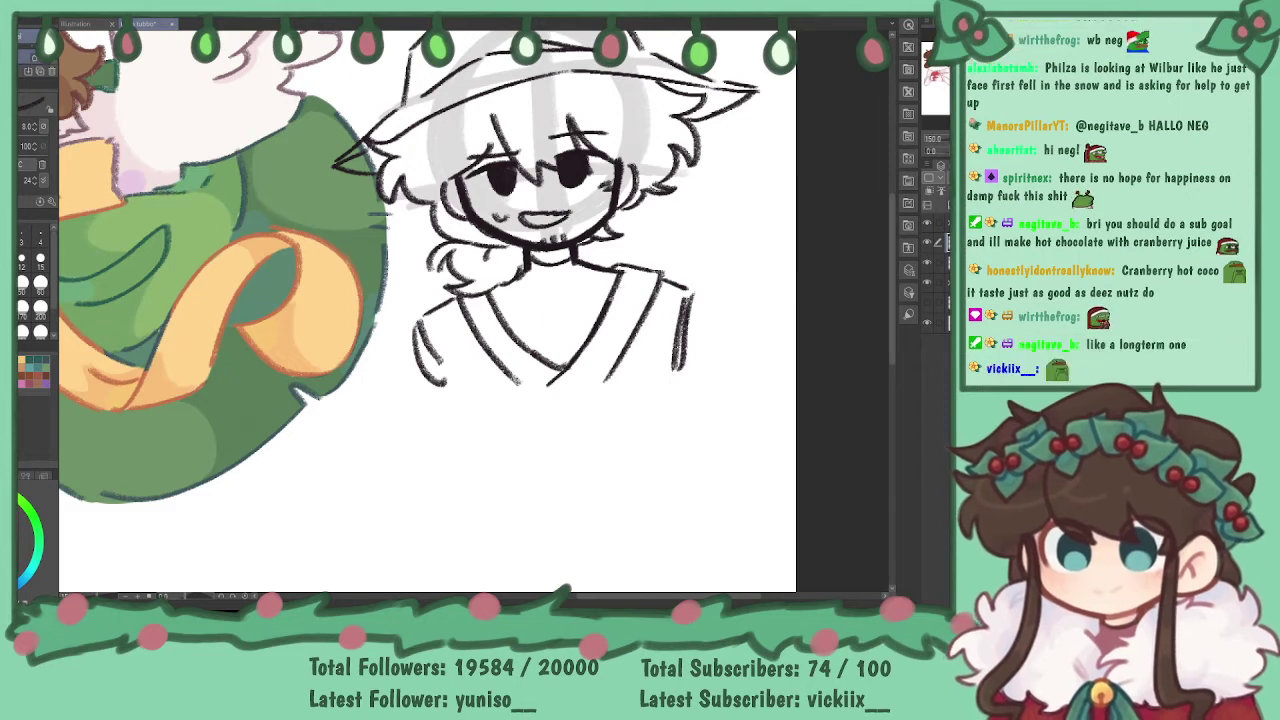
drag(600, 300, 647, 397)
scroll(473, 270, down, 4)
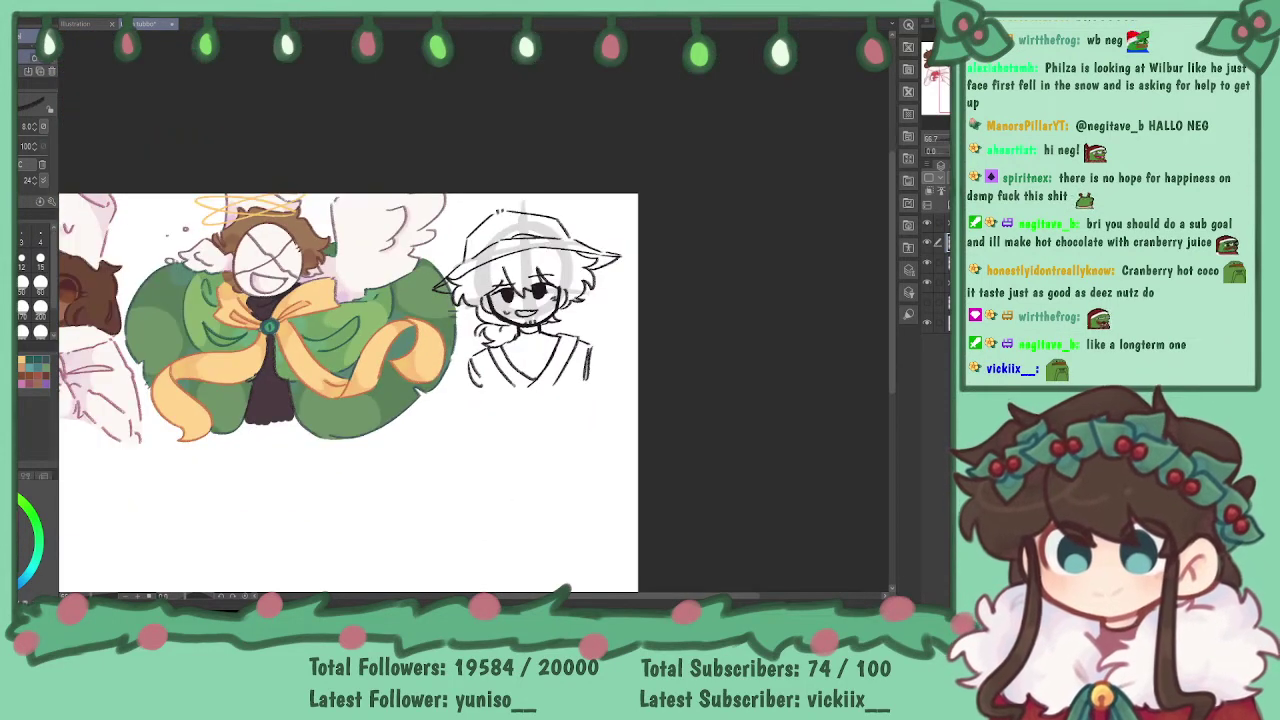
scroll(487, 287, up, 3)
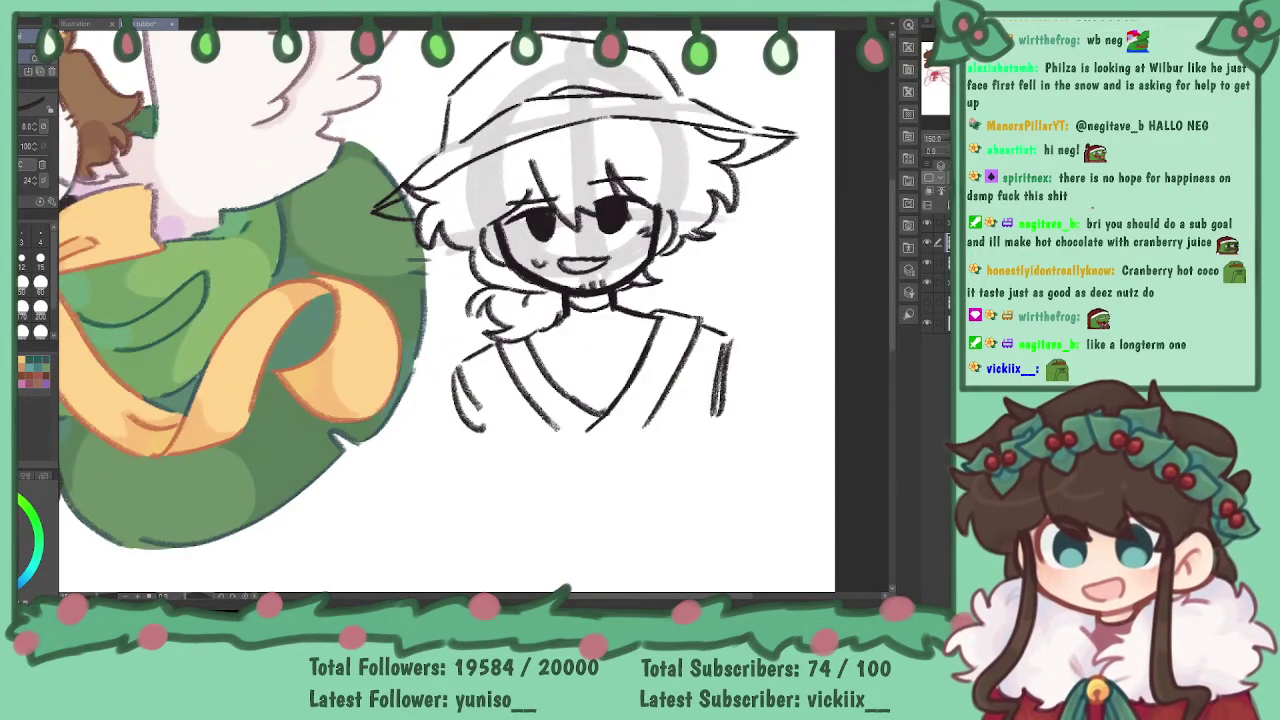
key(ctrl+minus)
key(ctrl+plus)
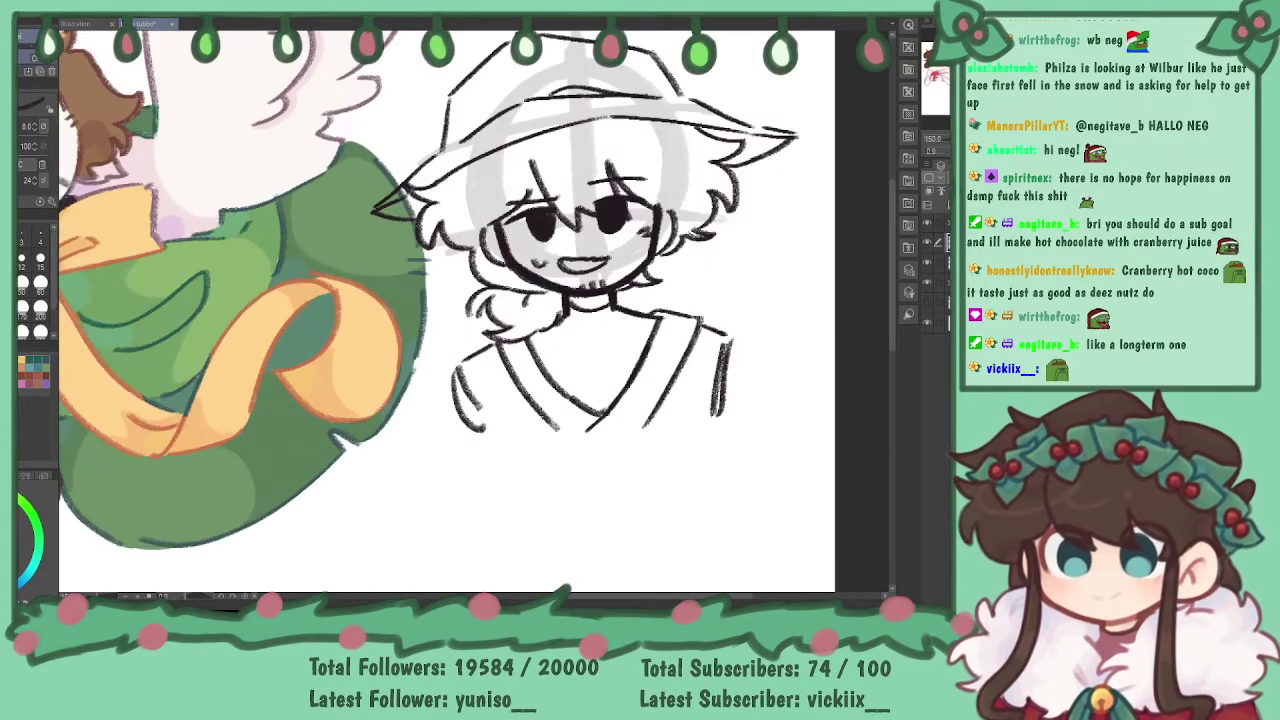
scroll(475, 311, down, 2)
scroll(475, 311, up, 2)
- Erase the double arm lines hanging from the character's left-hand shoulder
drag(526, 251, 520, 225)
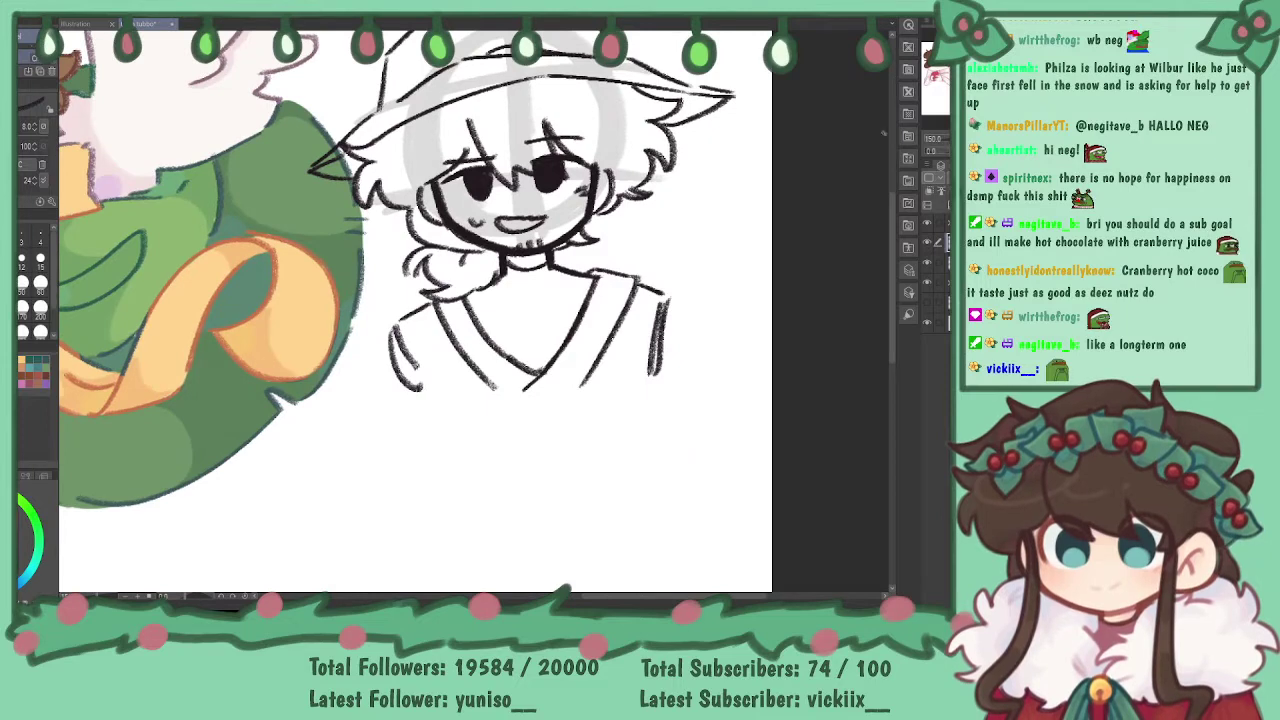
mouse_move(391, 391)
mouse_down()
mouse_move(411, 386)
mouse_move(402, 341)
mouse_up()
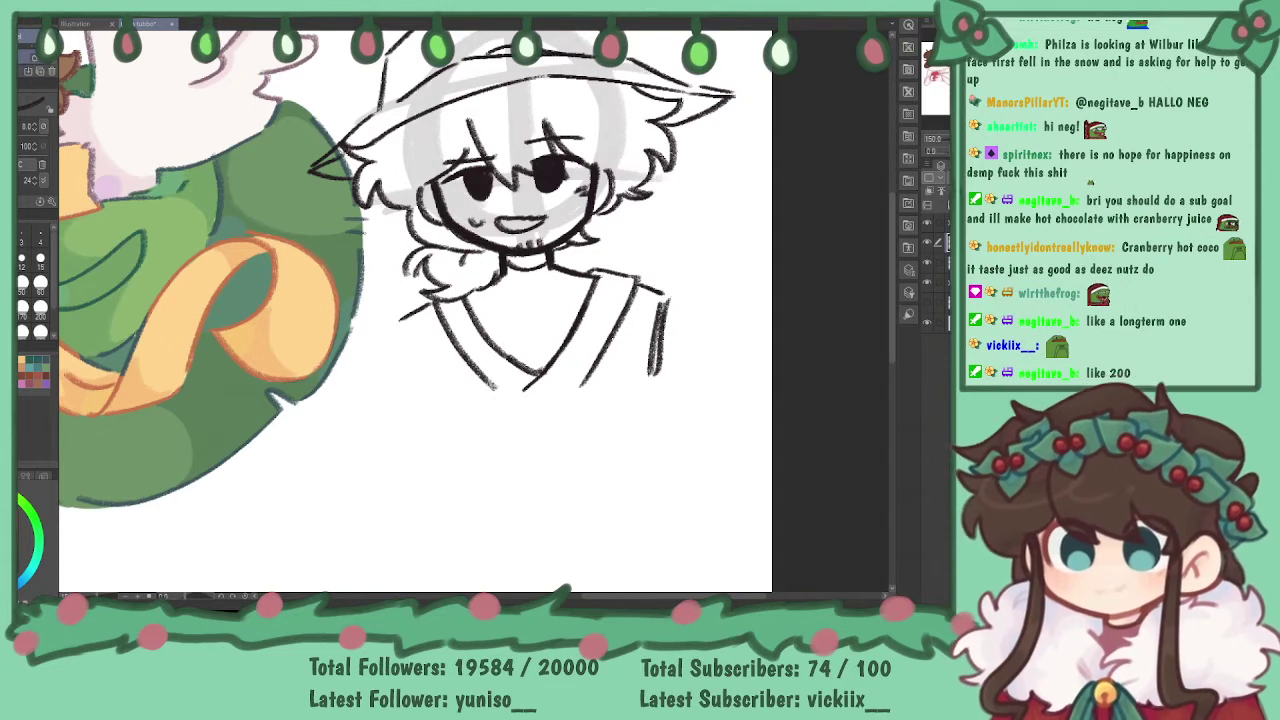
- Hide the gray circle guide and fade the character sketch to light gray by lowering its layer opacity
click(960, 178)
click(929, 266)
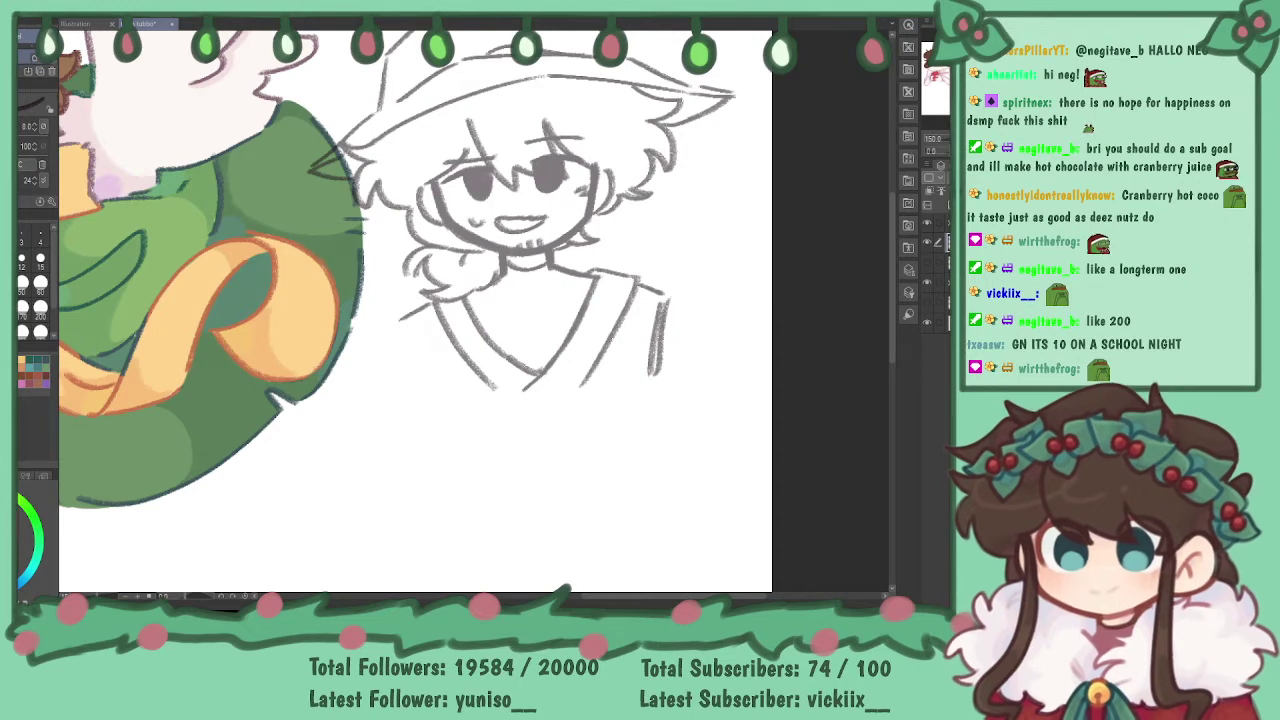
click(985, 178)
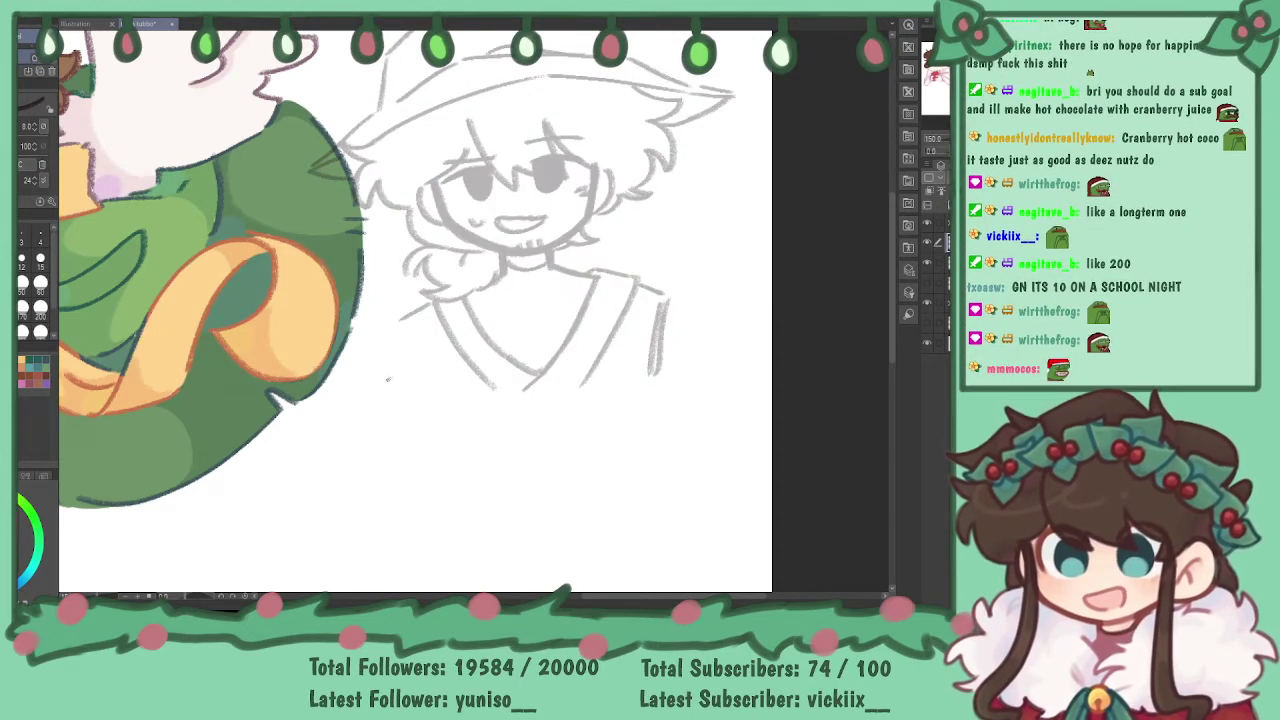
- Draw a raised, rounded hand over the left side of the collar, with a small thumb mark and a closed lower outline
mouse_move(413, 352)
mouse_down()
mouse_move(446, 312)
mouse_move(496, 318)
mouse_up()
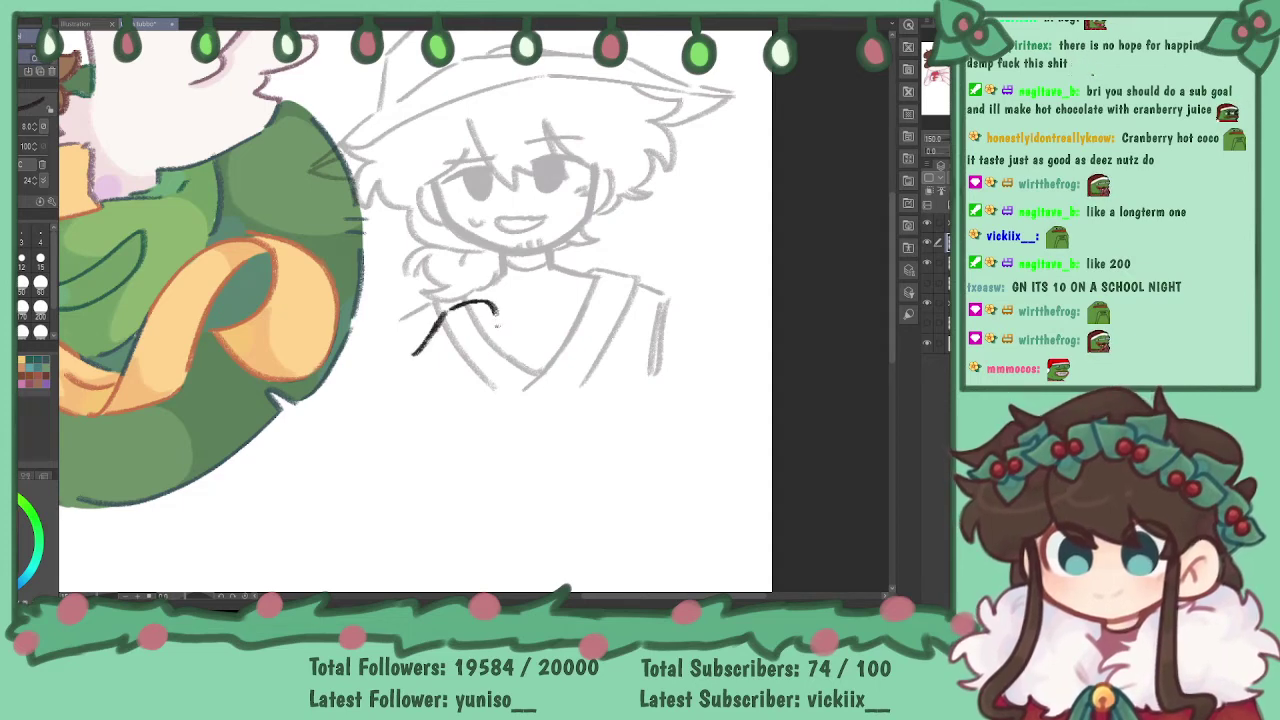
drag(472, 316, 494, 324)
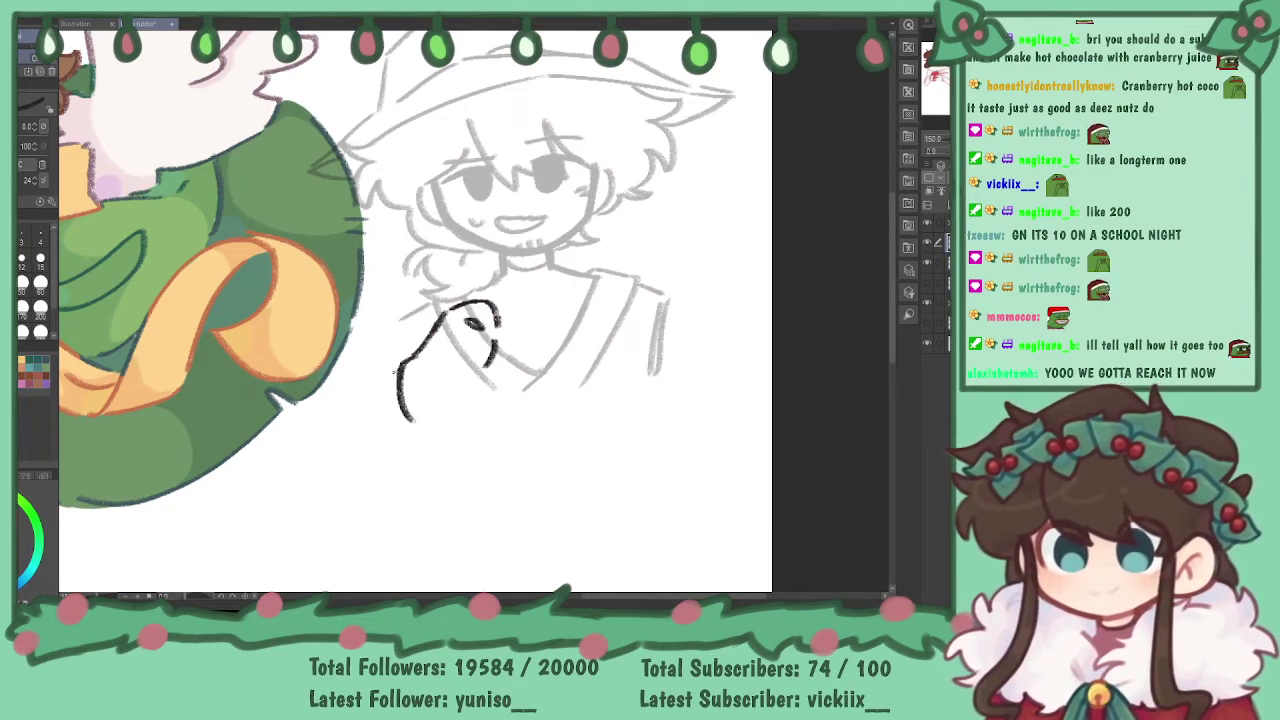
drag(385, 445, 411, 373)
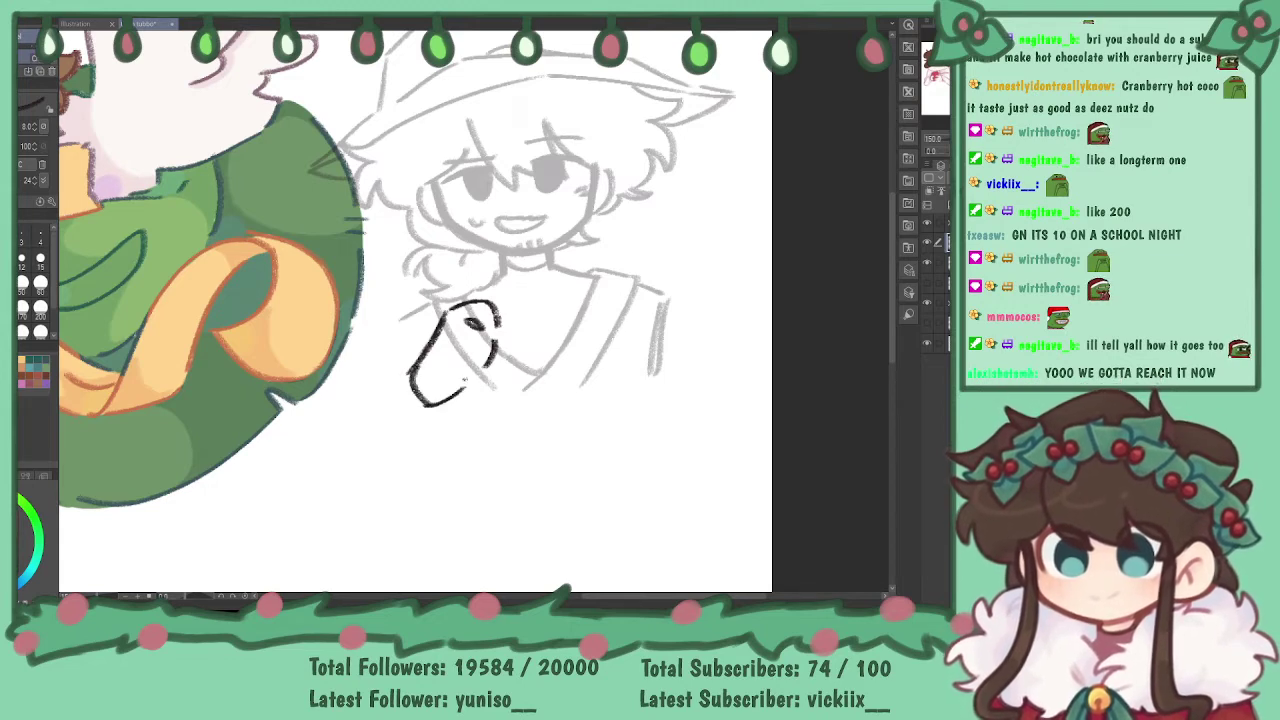
key(ctrl+z)
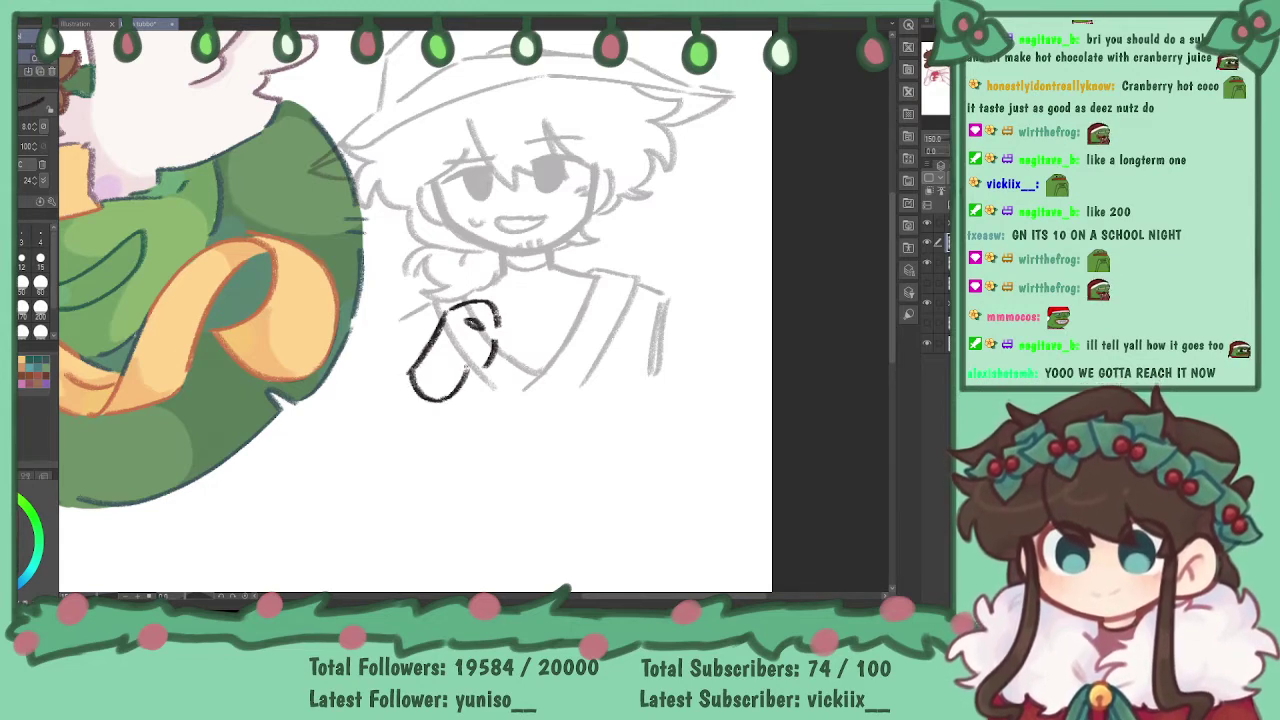
key(ctrl+z)
drag(421, 362, 445, 401)
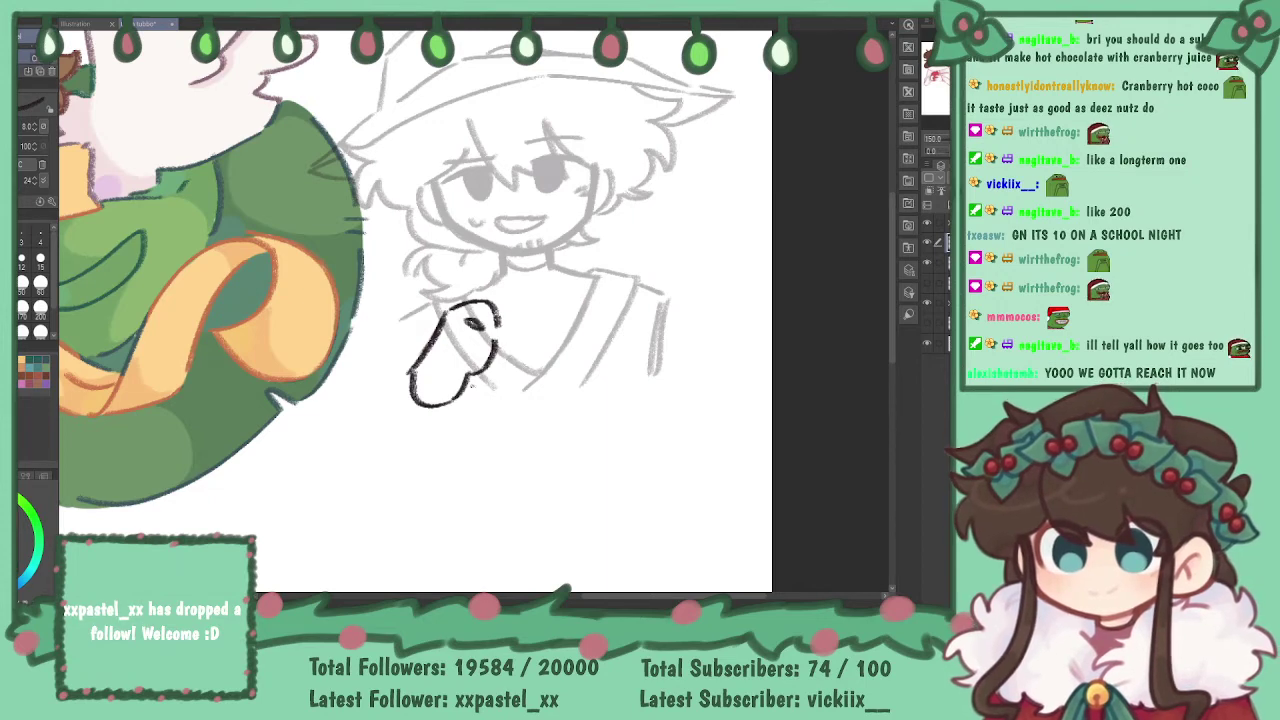
key(ctrl+z)
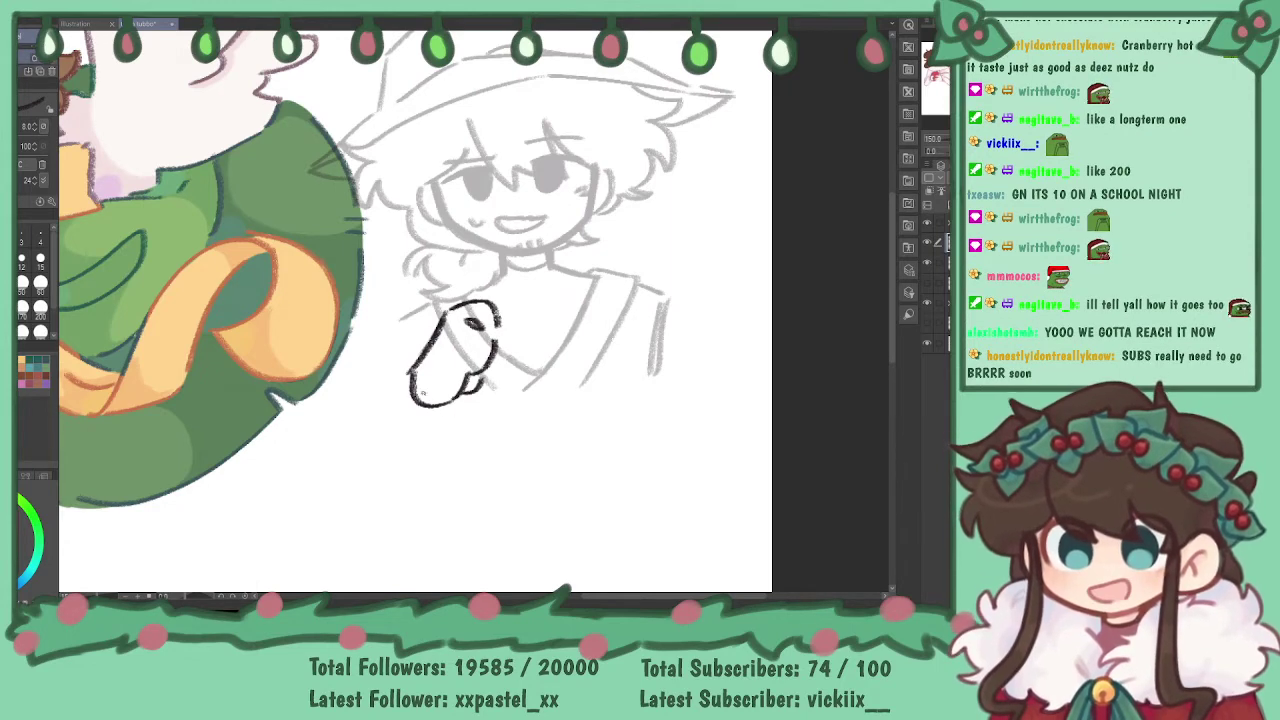
- Draw a loose sleeve cuff wrapping under the hand, with an outer sleeve line and a short fold line on either side
mouse_move(416, 366)
mouse_down()
mouse_move(407, 392)
mouse_move(388, 396)
mouse_move(412, 438)
mouse_up()
mouse_move(412, 438)
mouse_down()
mouse_move(461, 404)
mouse_move(399, 452)
mouse_move(452, 418)
mouse_up()
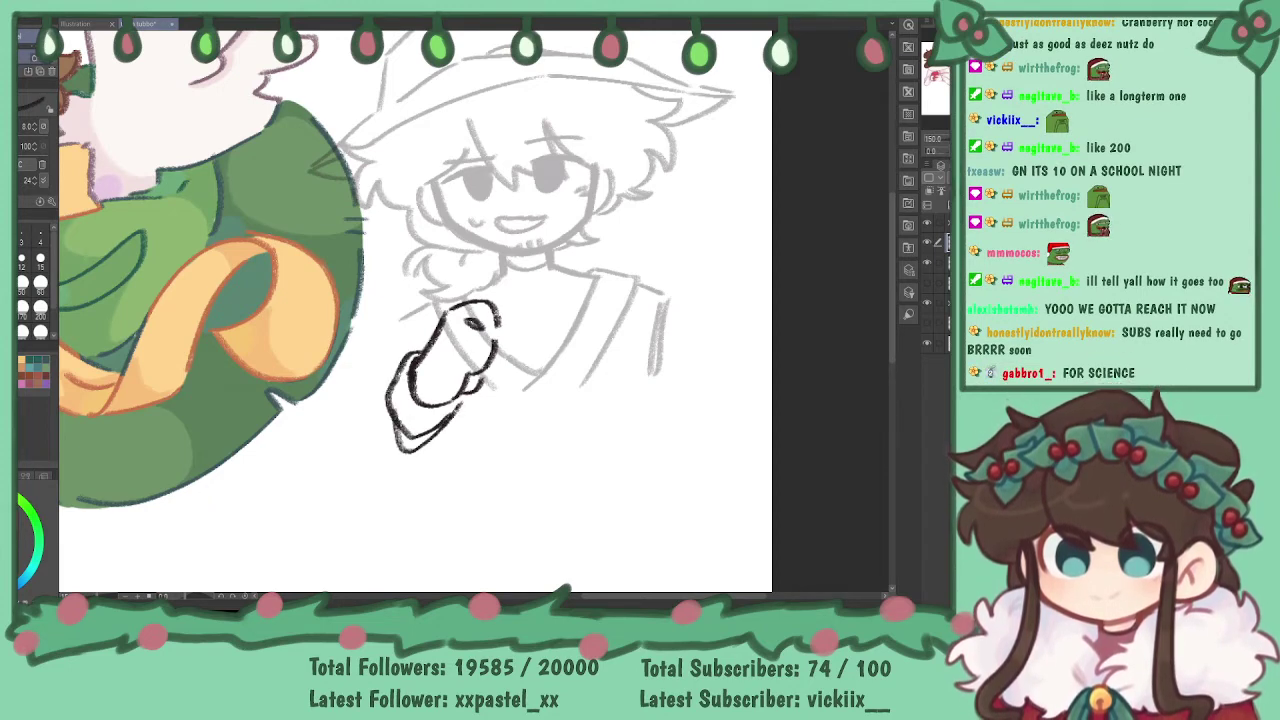
mouse_move(397, 364)
mouse_down()
mouse_move(387, 402)
mouse_move(365, 392)
mouse_move(364, 426)
mouse_up()
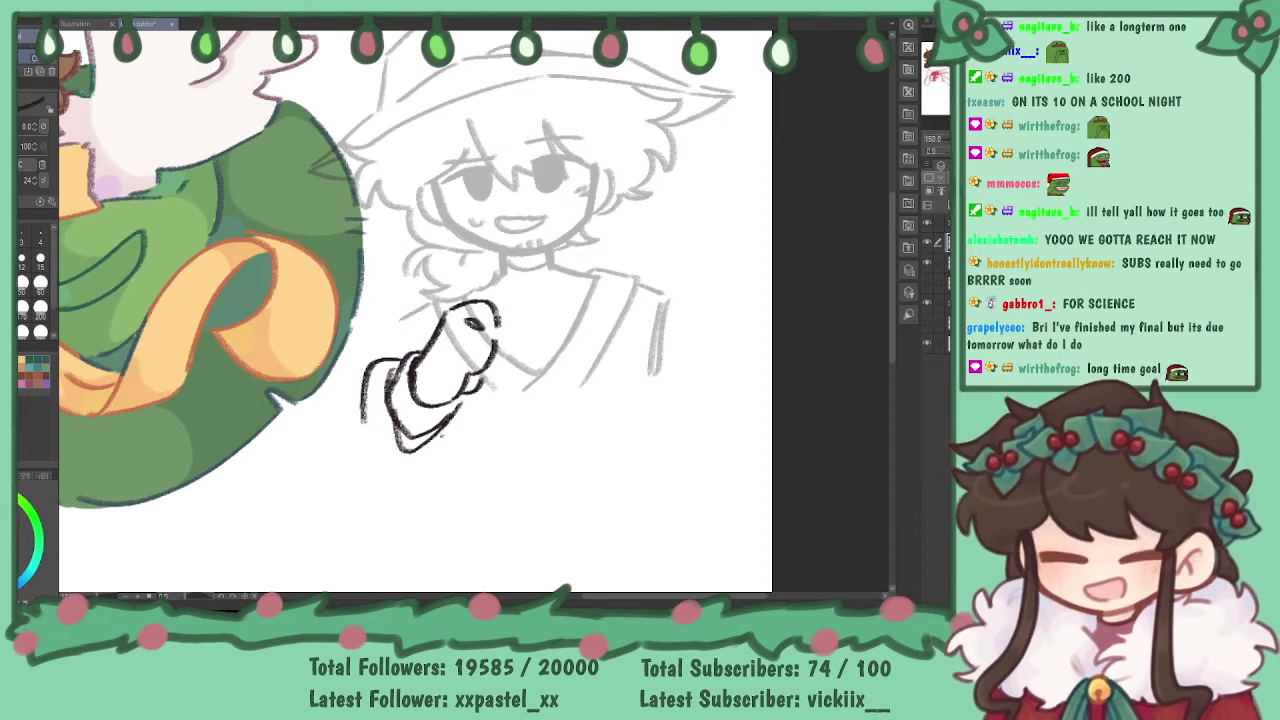
drag(477, 392, 475, 431)
drag(468, 403, 442, 428)
- Draw short upper-arm lines from the left-hand shoulder to the cuff, and a slanted outer sleeve line on the opposite arm
drag(398, 321, 413, 350)
key(ctrl+z)
key(ctrl+z)
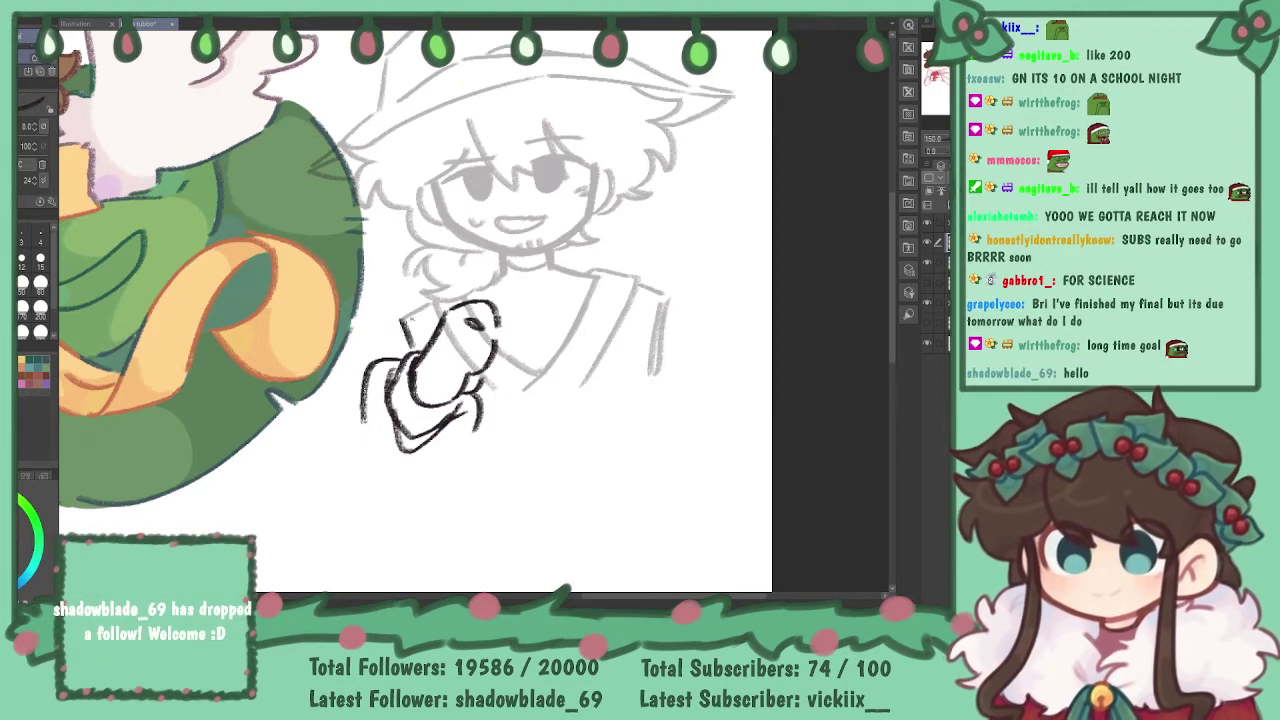
drag(401, 323, 411, 352)
drag(396, 334, 399, 344)
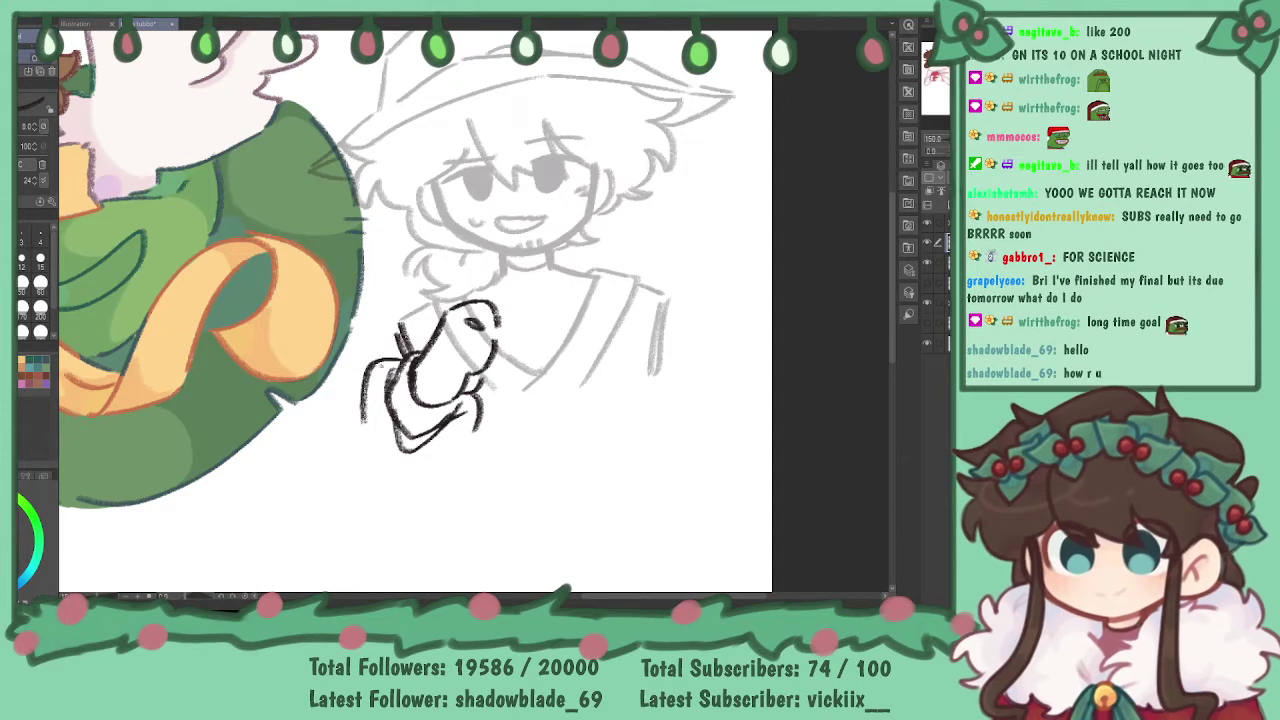
drag(397, 326, 386, 358)
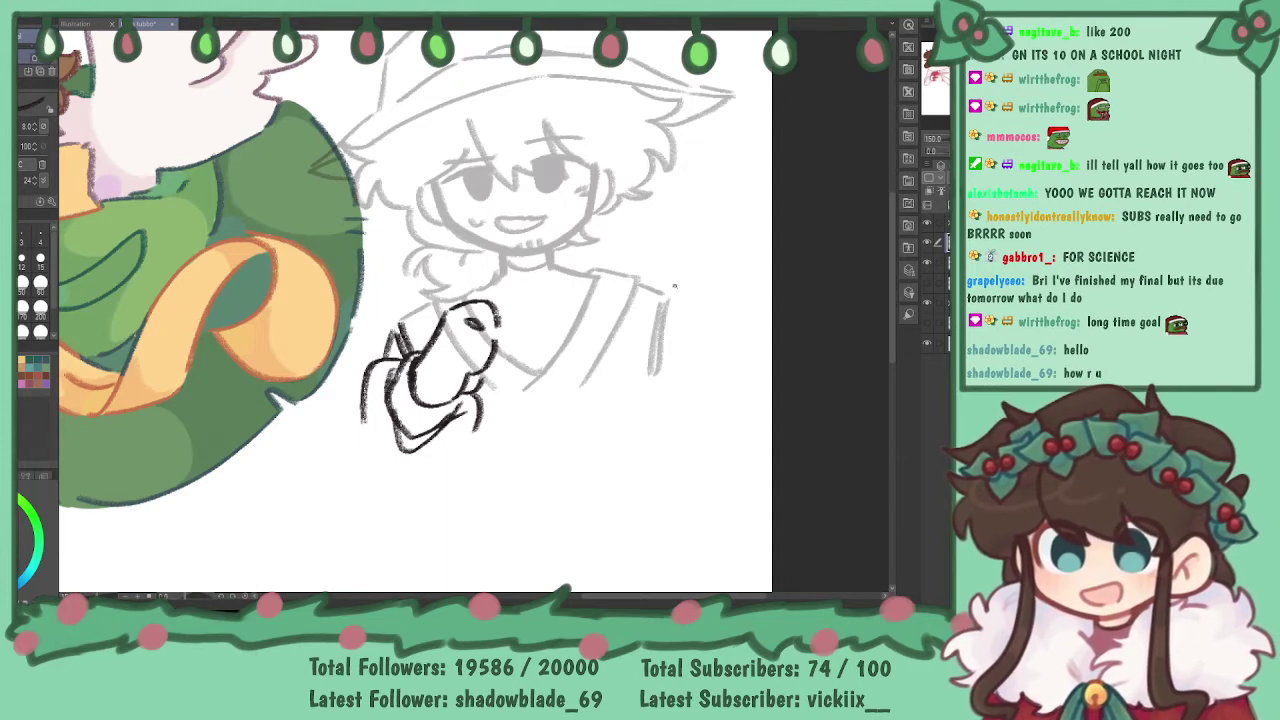
drag(673, 298, 702, 370)
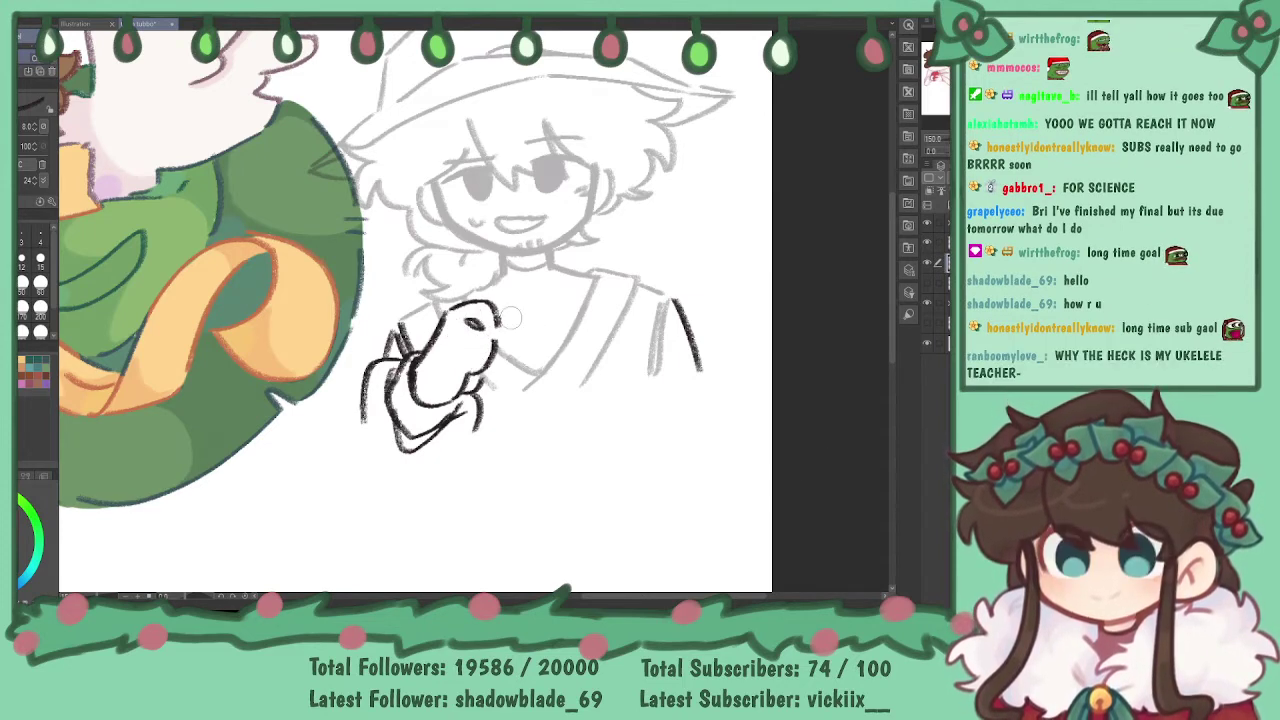
- Clear the sketch lines overlapping the raised hand and merge the hand drawing with the sketch at full opacity
key(ctrl+z)
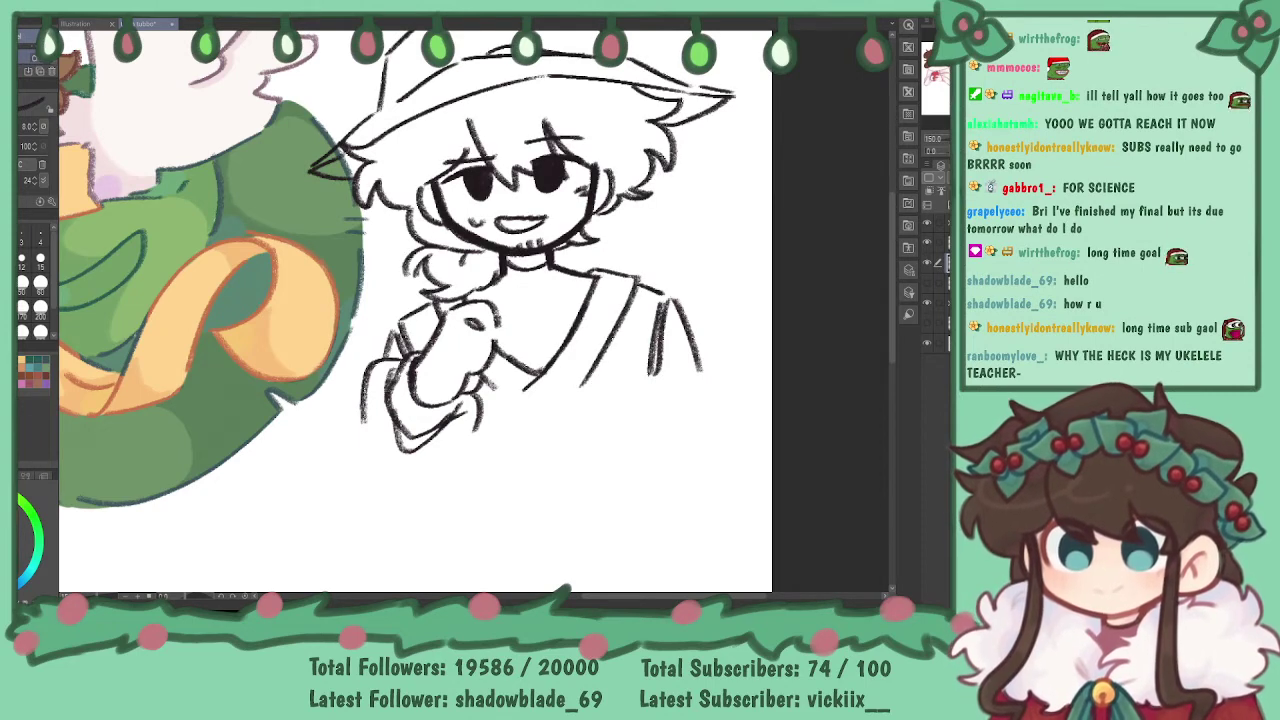
key(ctrl+e)
mouse_move(520, 300)
mouse_down()
mouse_move(411, 328)
mouse_move(459, 349)
mouse_up()
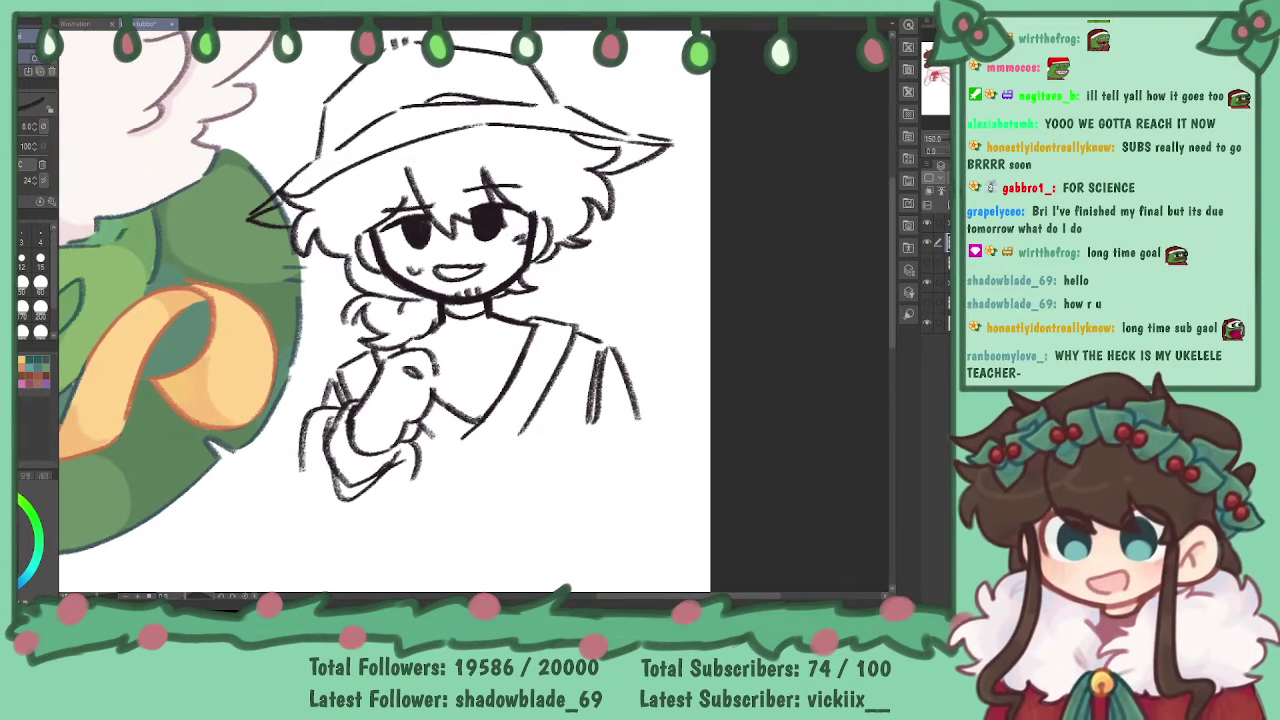
- On a separate layer beneath the lines, outline the V-neck opening around the neck and hand and fill it dark purple-brown
drag(400, 300, 750, 386)
mouse_move(500, 350)
mouse_down()
mouse_move(511, 332)
mouse_move(585, 315)
mouse_move(265, 278)
mouse_up()
mouse_move(500, 300)
mouse_down()
mouse_move(453, 291)
mouse_move(422, 308)
mouse_up()
drag(500, 300, 454, 300)
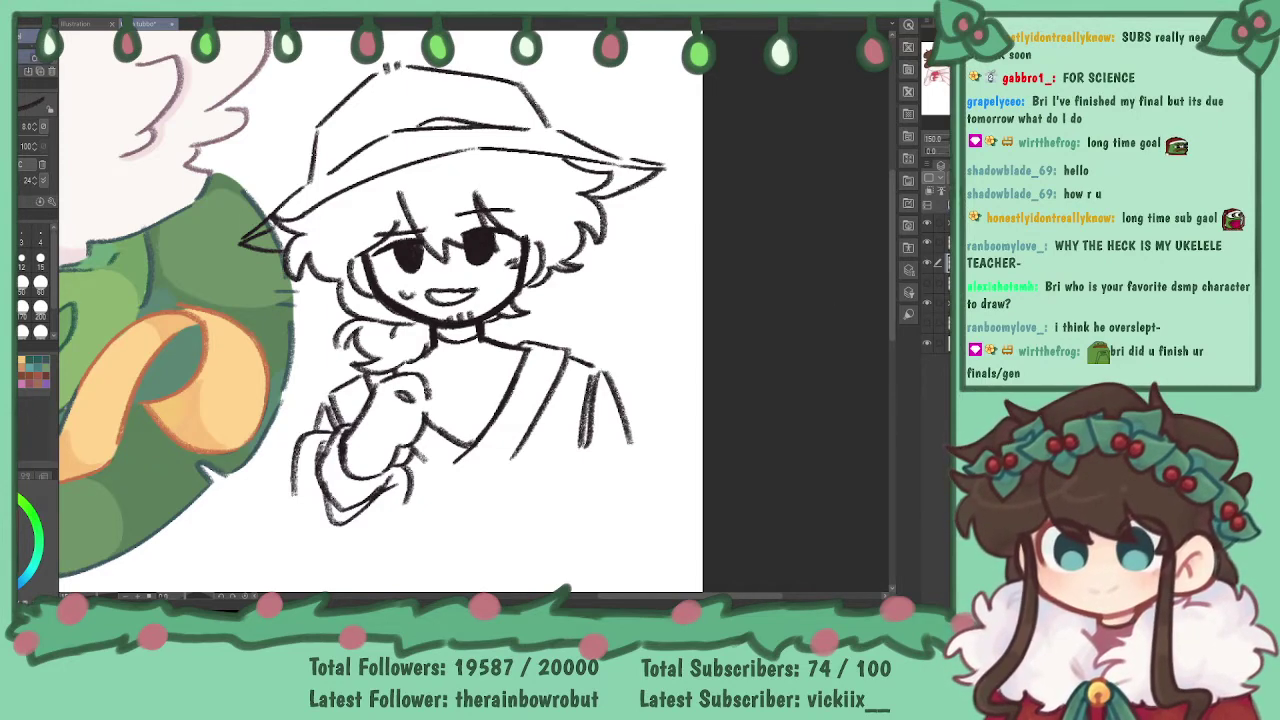
key(e)
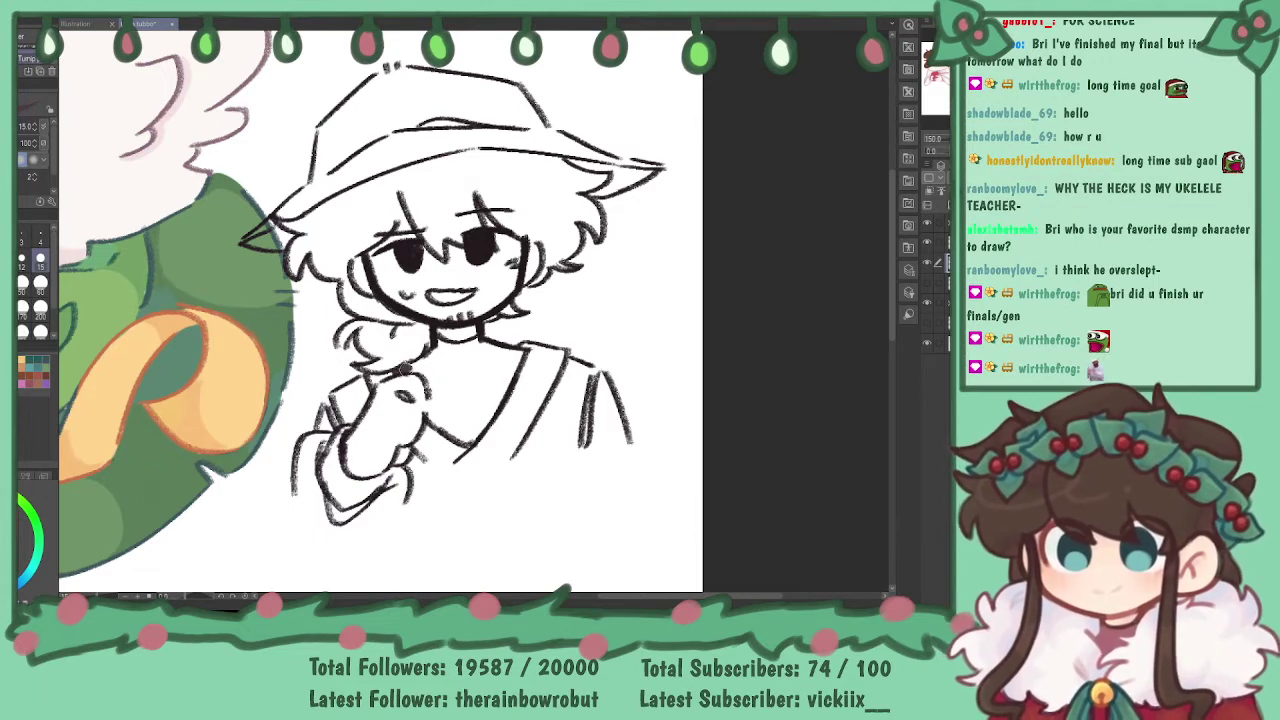
drag(416, 367, 478, 342)
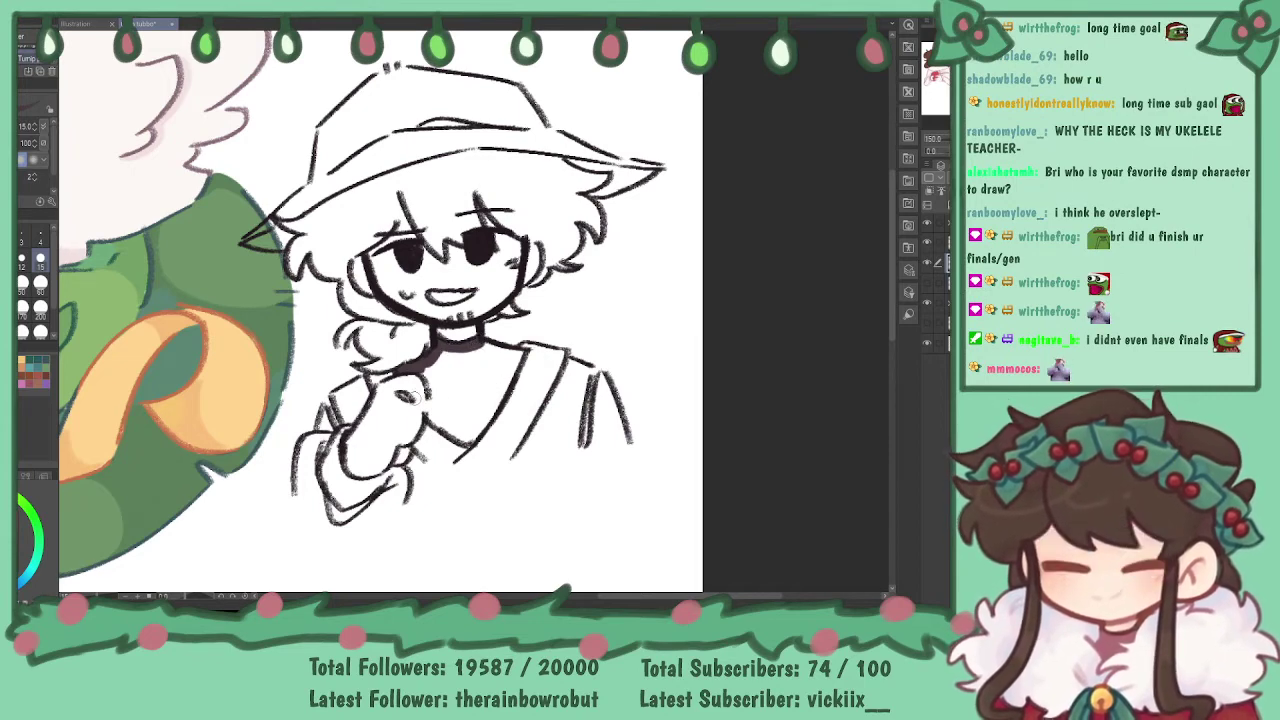
mouse_move(418, 368)
mouse_down()
mouse_move(436, 418)
mouse_move(466, 444)
mouse_up()
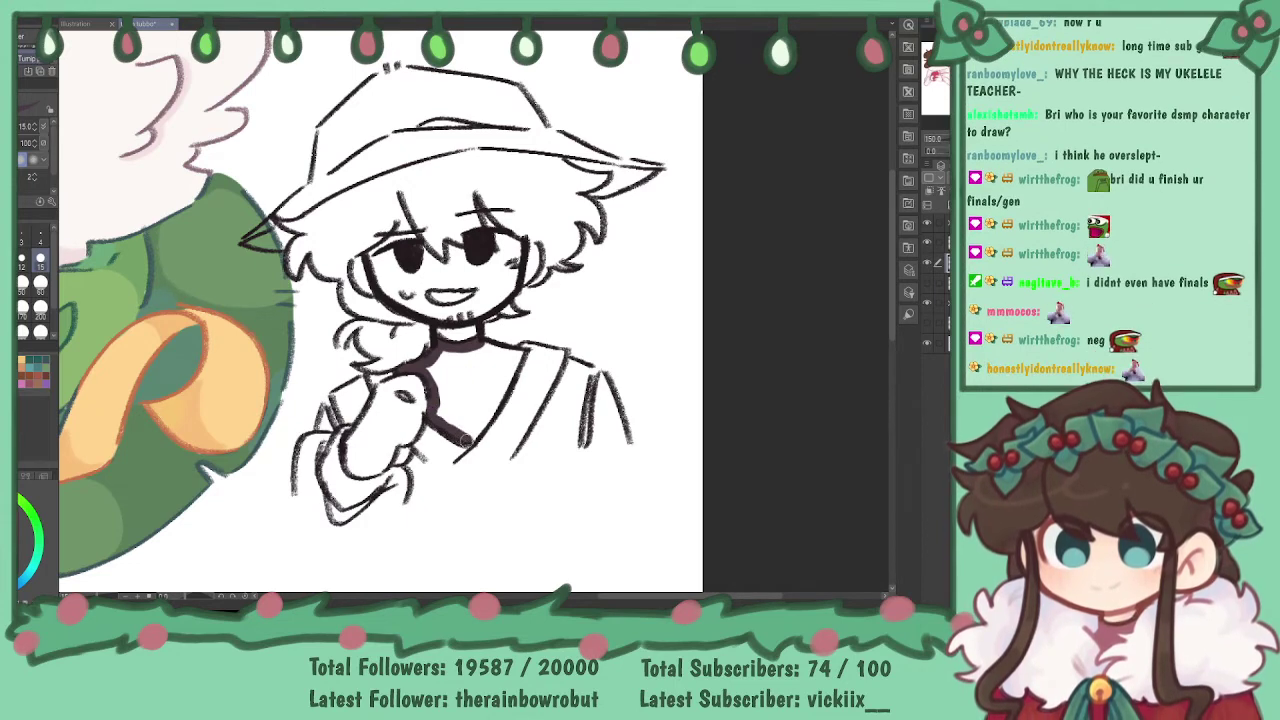
mouse_move(474, 438)
mouse_down()
mouse_move(476, 404)
mouse_move(487, 418)
mouse_move(525, 350)
mouse_up()
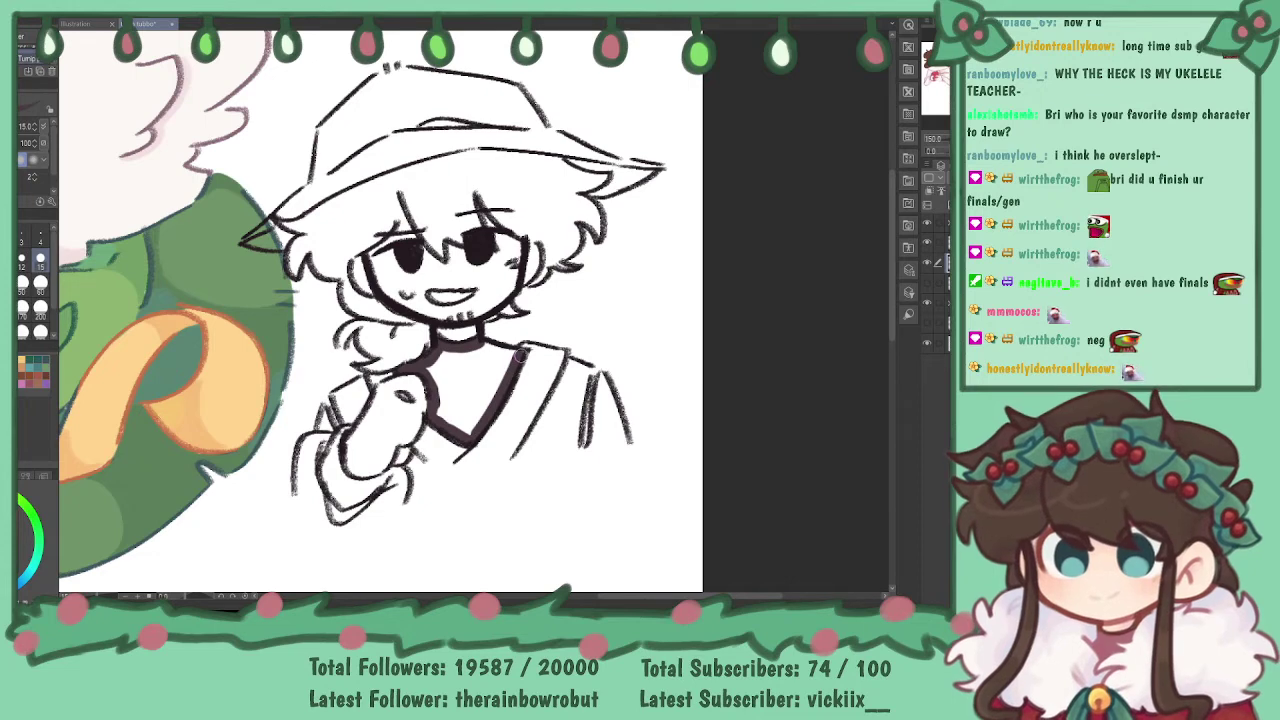
mouse_move(440, 345)
mouse_down()
mouse_move(462, 410)
mouse_move(450, 415)
mouse_move(490, 362)
mouse_move(500, 425)
mouse_up()
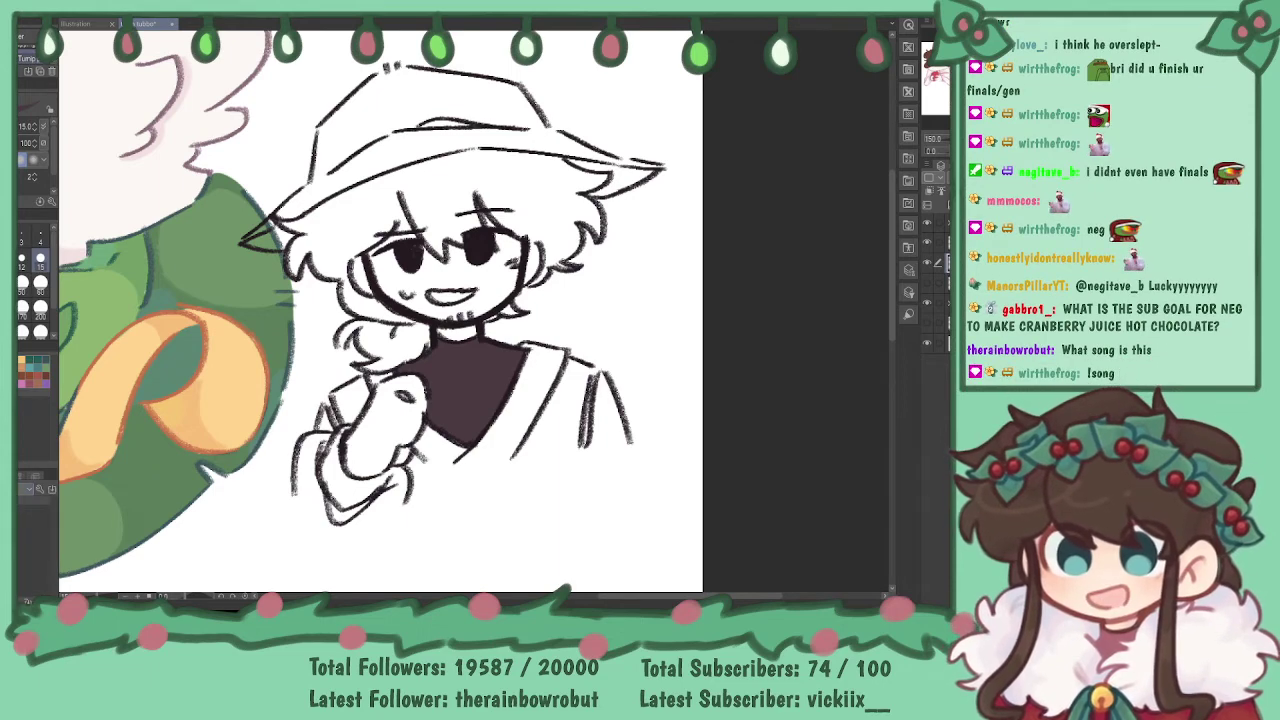
- Paint the face, ears and neck of the third character with a pale skin tone beneath the lines
mouse_move(380, 263)
mouse_down()
mouse_move(391, 296)
mouse_move(362, 279)
mouse_up()
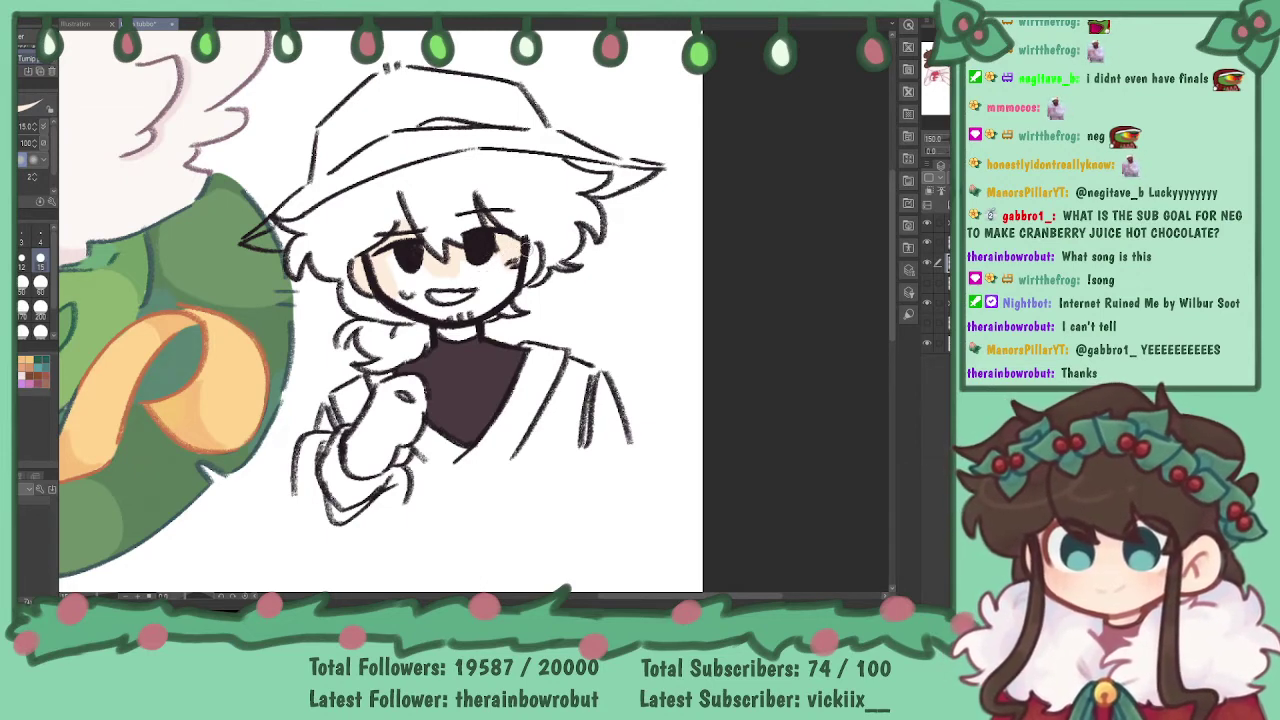
drag(525, 281, 532, 255)
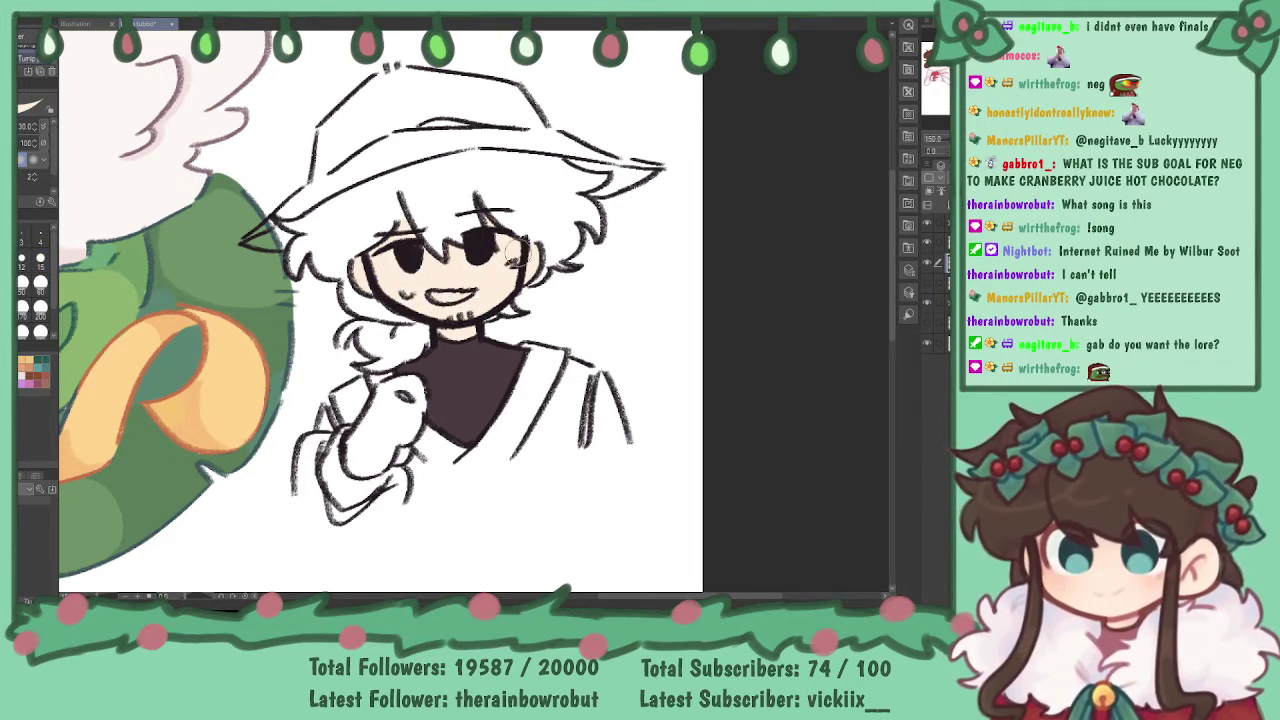
key(ctrl+plus)
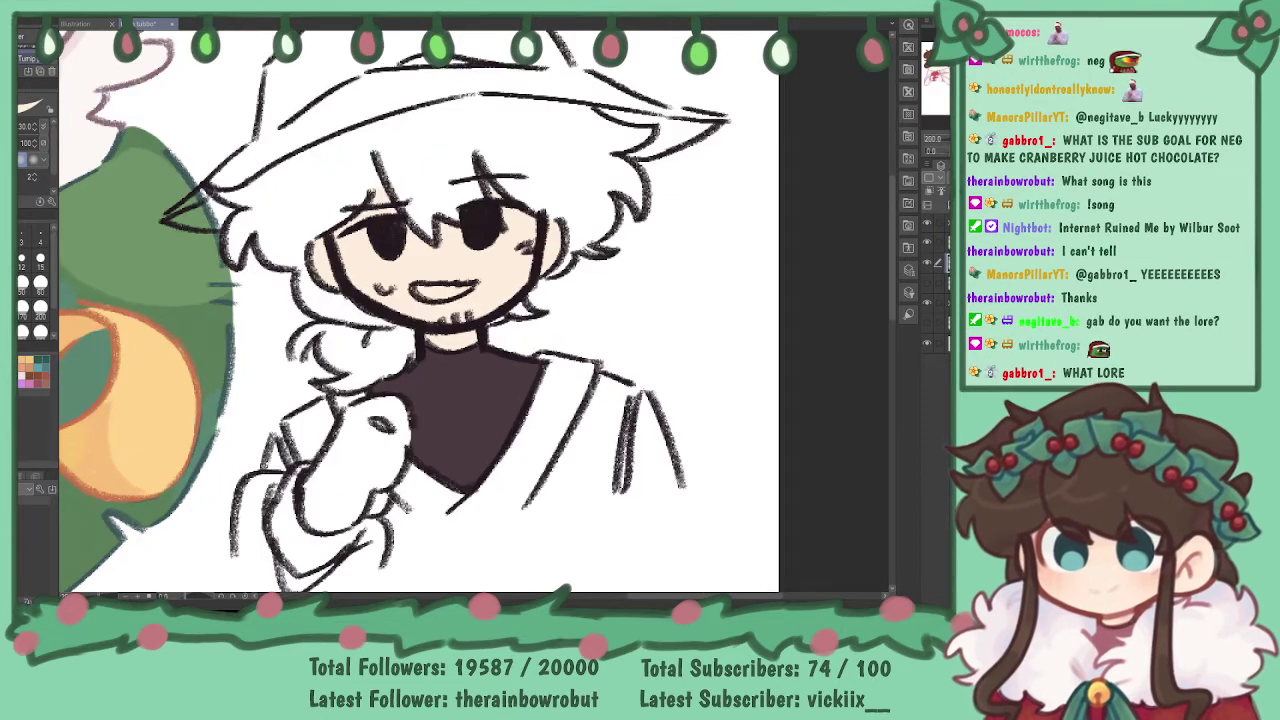
mouse_move(450, 290)
mouse_down()
mouse_move(469, 362)
mouse_move(429, 374)
mouse_up()
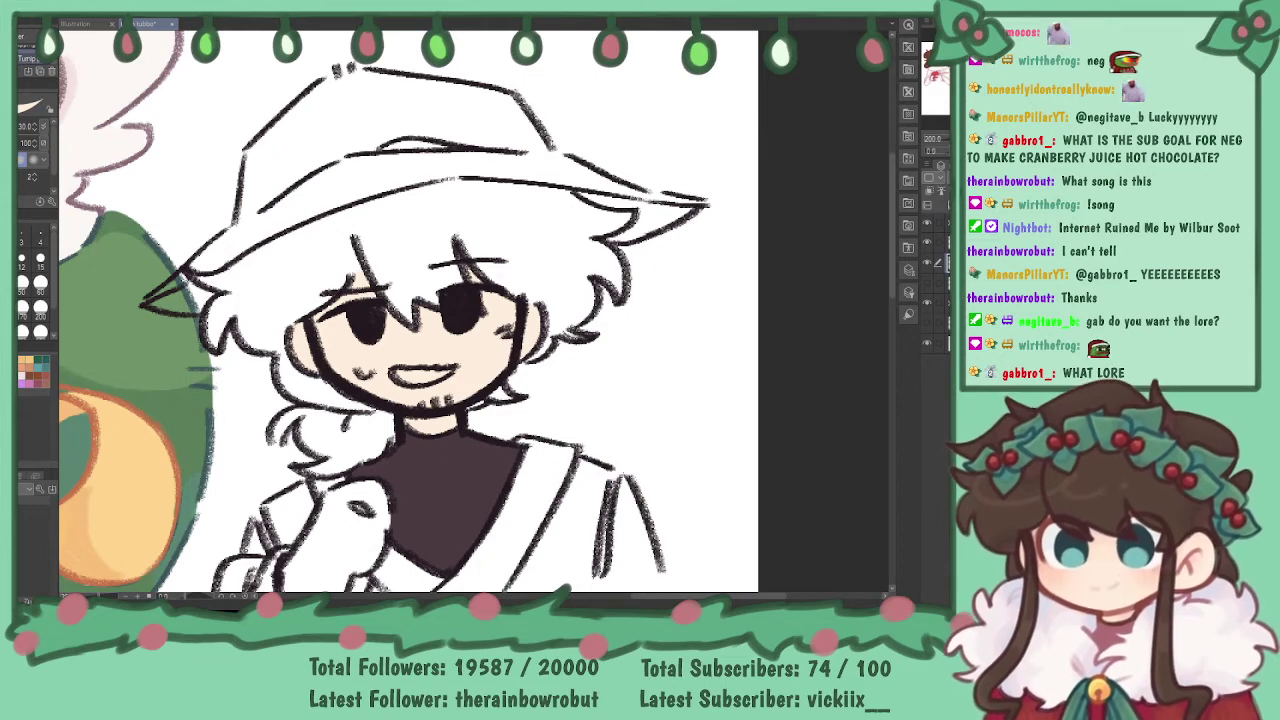
- Color the raised hand's glove dark purple-brown with a skin-toned exposed area beside the cuff, and fill the open mouth pink
drag(450, 340, 461, 256)
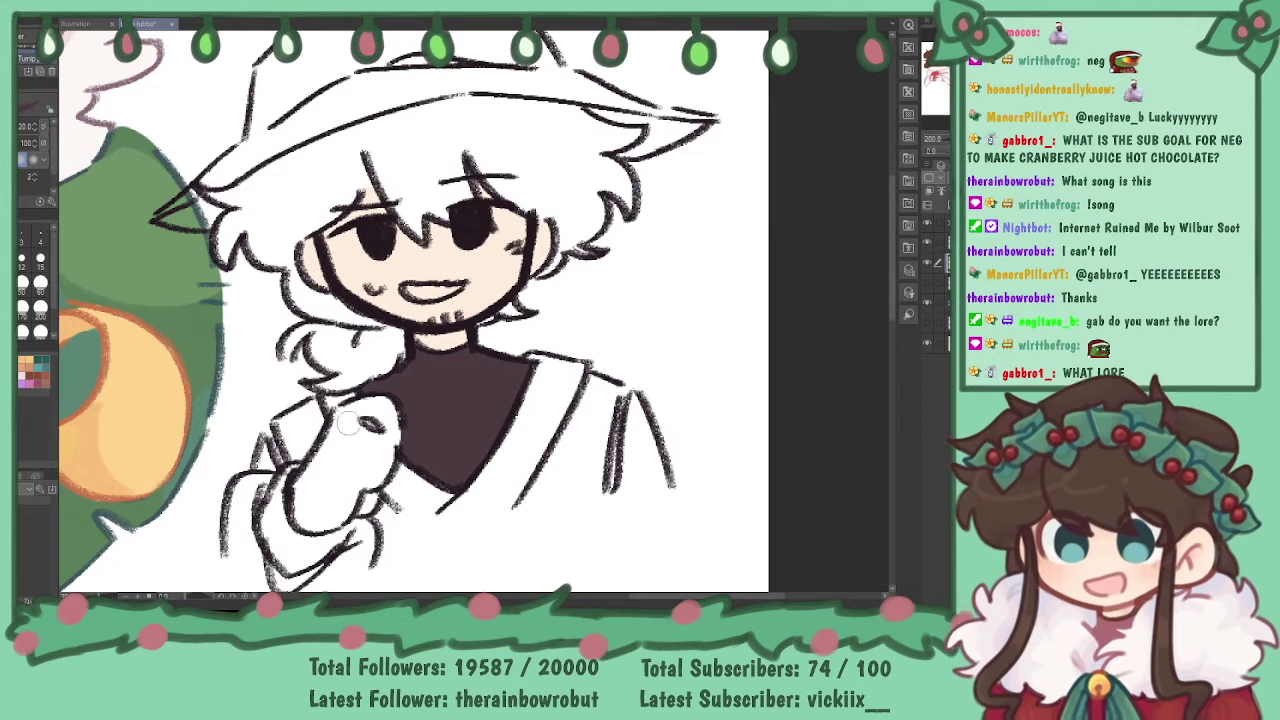
drag(322, 460, 309, 507)
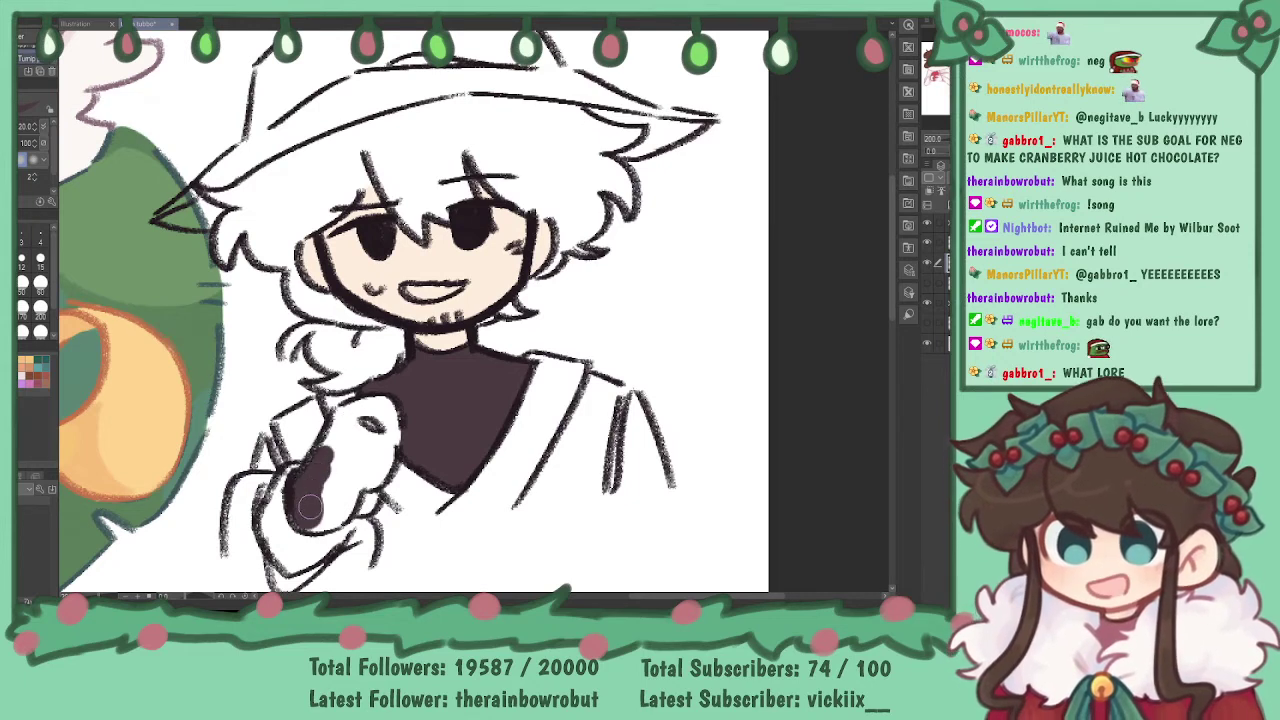
mouse_move(340, 507)
mouse_down()
mouse_move(377, 479)
mouse_move(399, 418)
mouse_move(343, 416)
mouse_move(298, 517)
mouse_move(382, 457)
mouse_up()
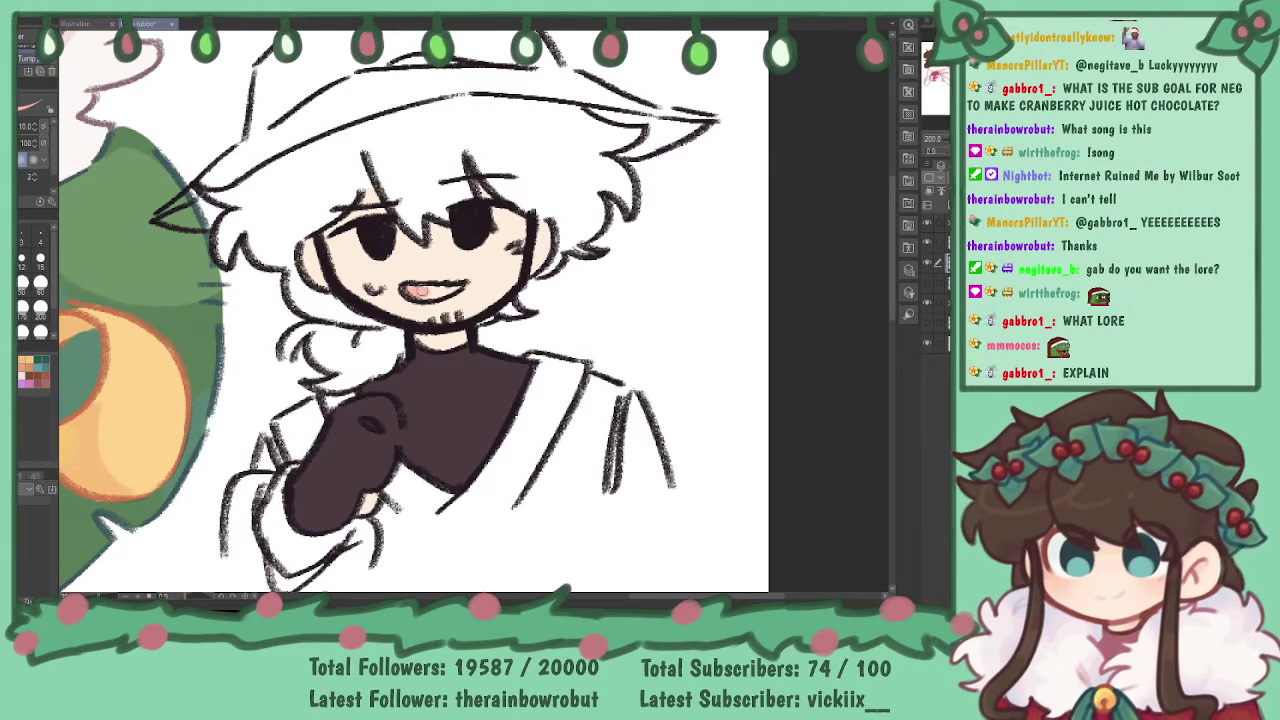
drag(449, 290, 459, 287)
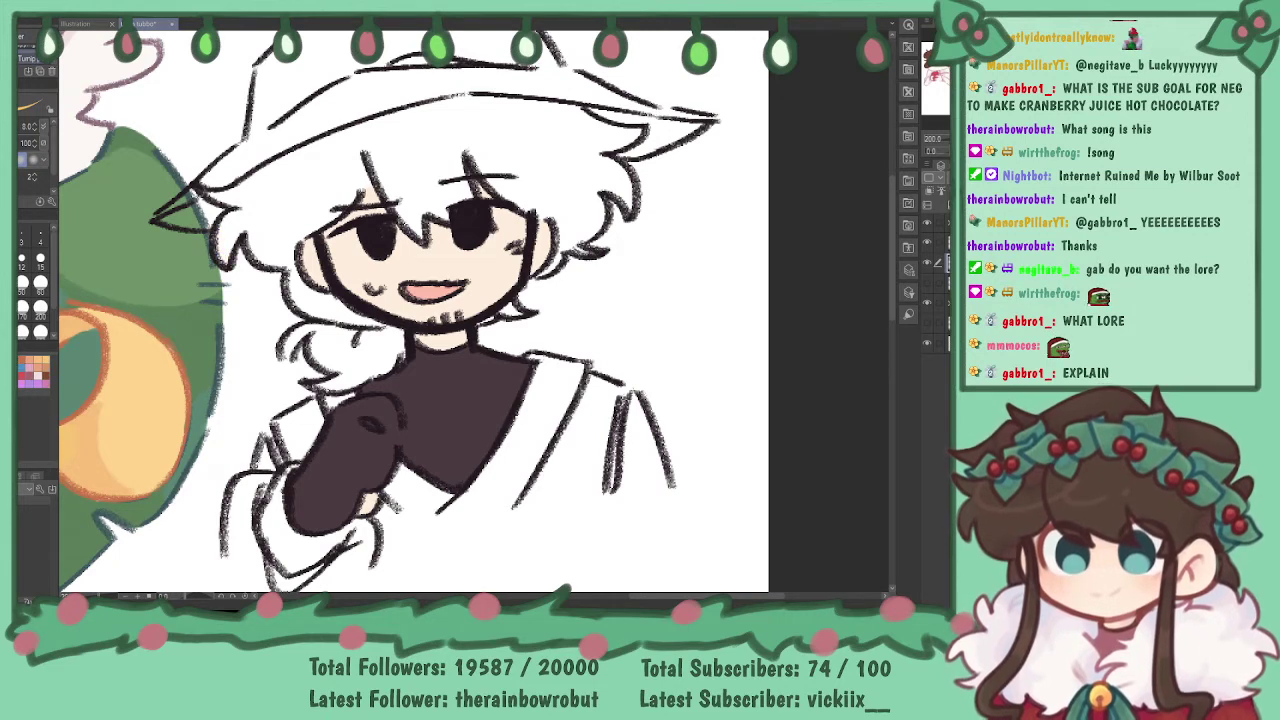
- Color the hair lock beside the face, the ponytail and the small tuft across the neck golden yellow
click(5, 260)
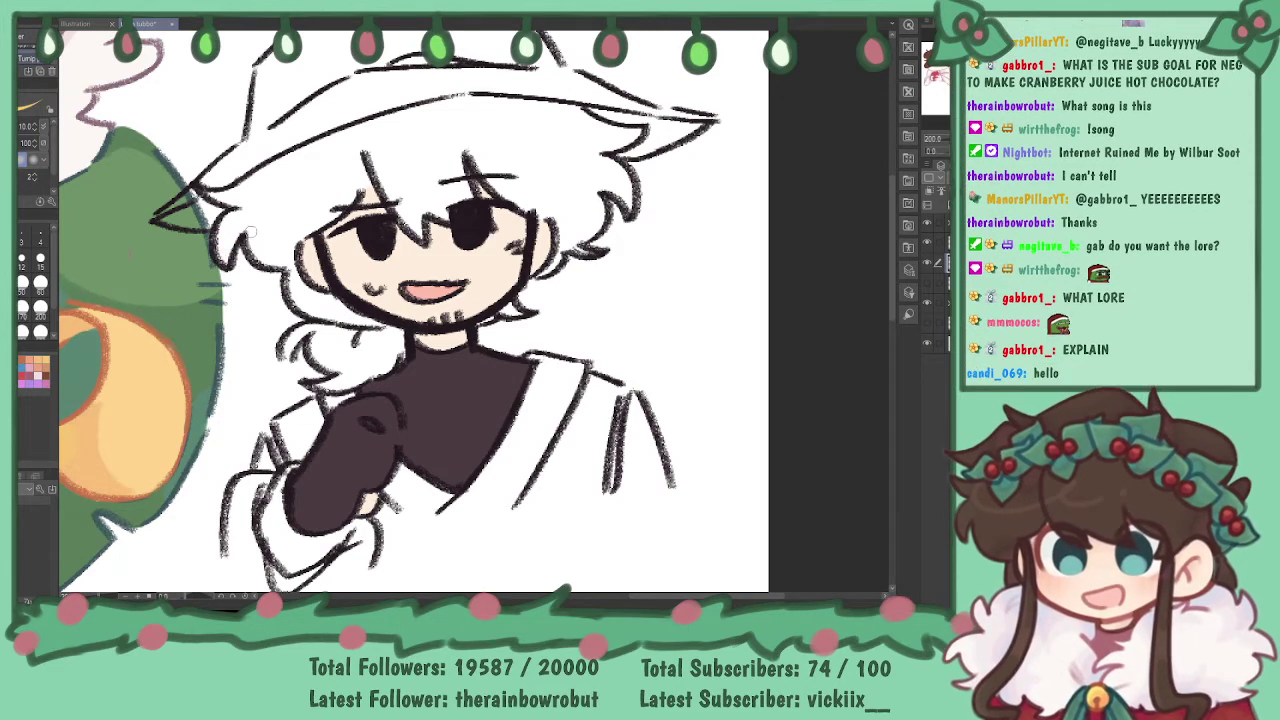
mouse_move(223, 232)
mouse_down()
mouse_move(226, 264)
mouse_move(240, 215)
mouse_up()
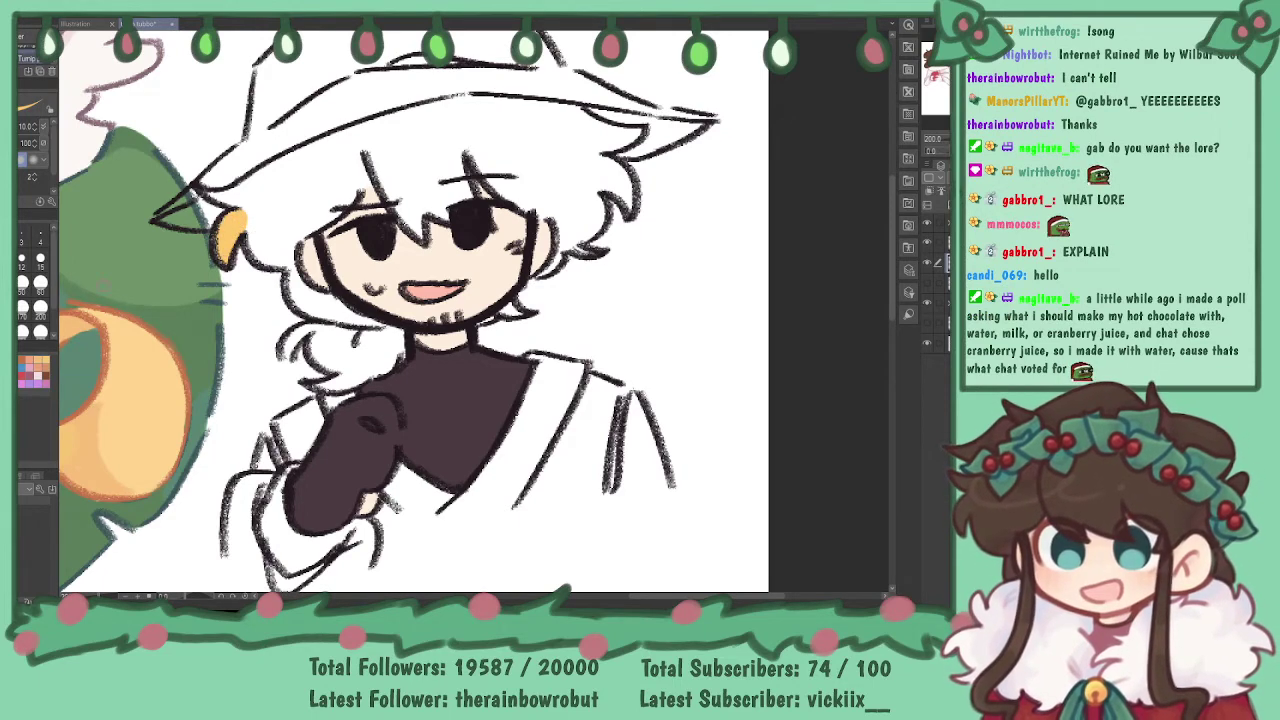
drag(255, 228, 292, 250)
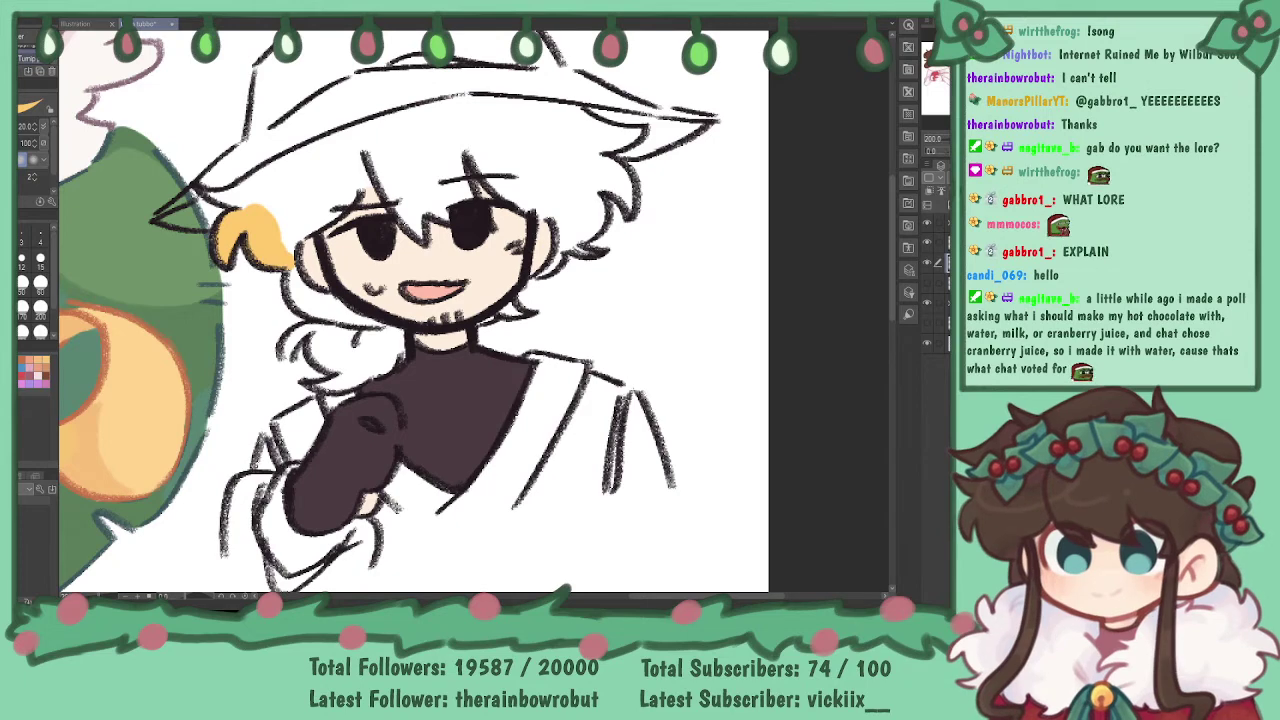
drag(290, 278, 345, 320)
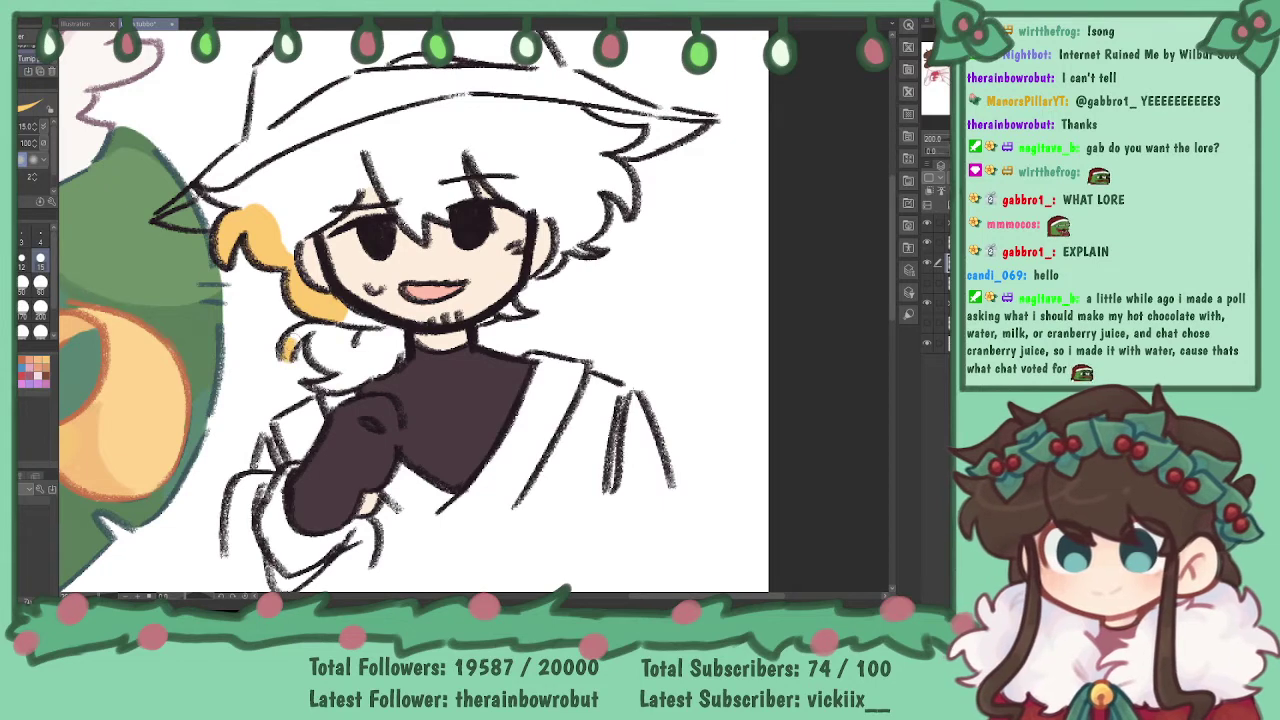
mouse_move(330, 332)
mouse_down()
mouse_move(314, 356)
mouse_move(344, 369)
mouse_move(320, 386)
mouse_move(350, 377)
mouse_up()
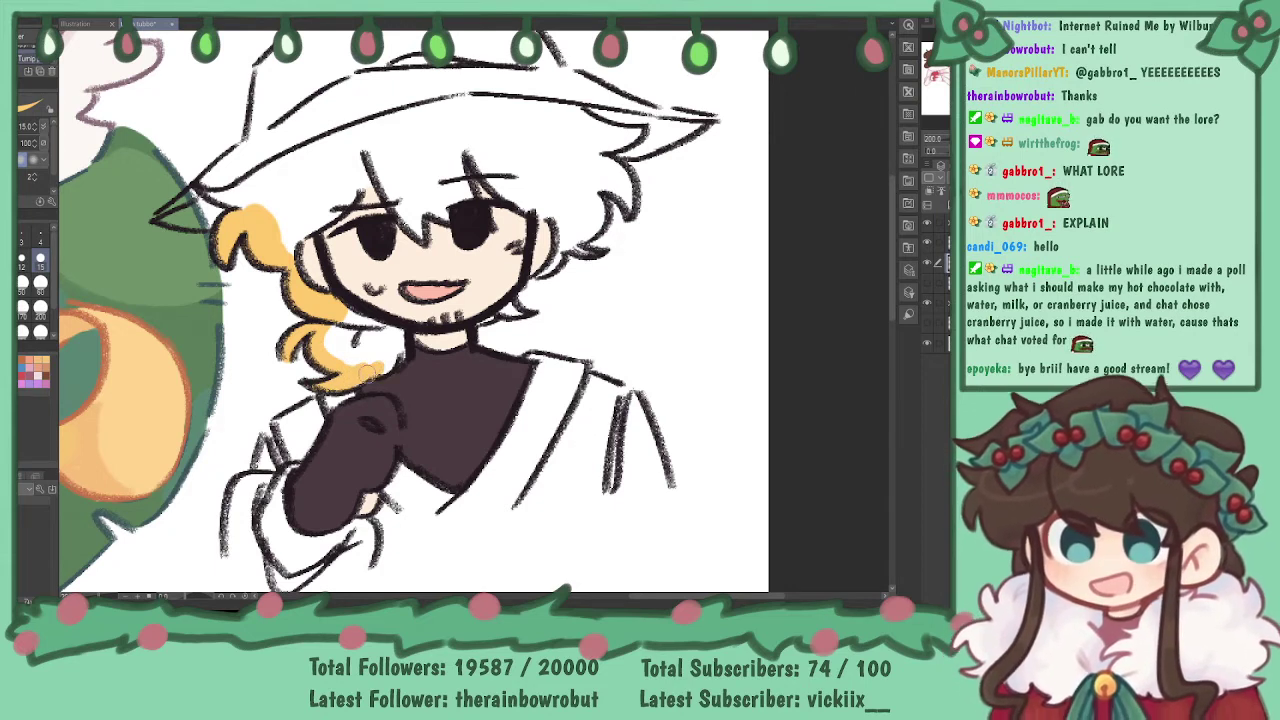
mouse_move(388, 334)
mouse_down()
mouse_move(350, 326)
mouse_move(340, 356)
mouse_move(356, 354)
mouse_up()
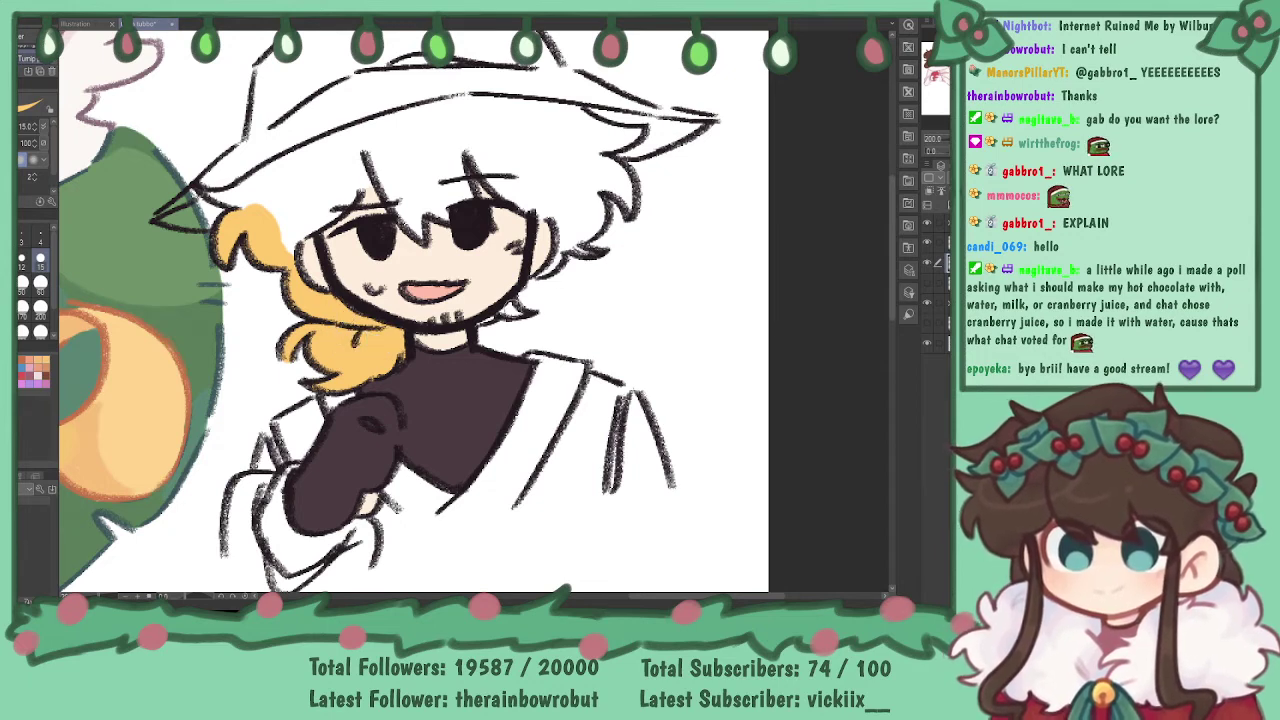
drag(508, 308, 522, 316)
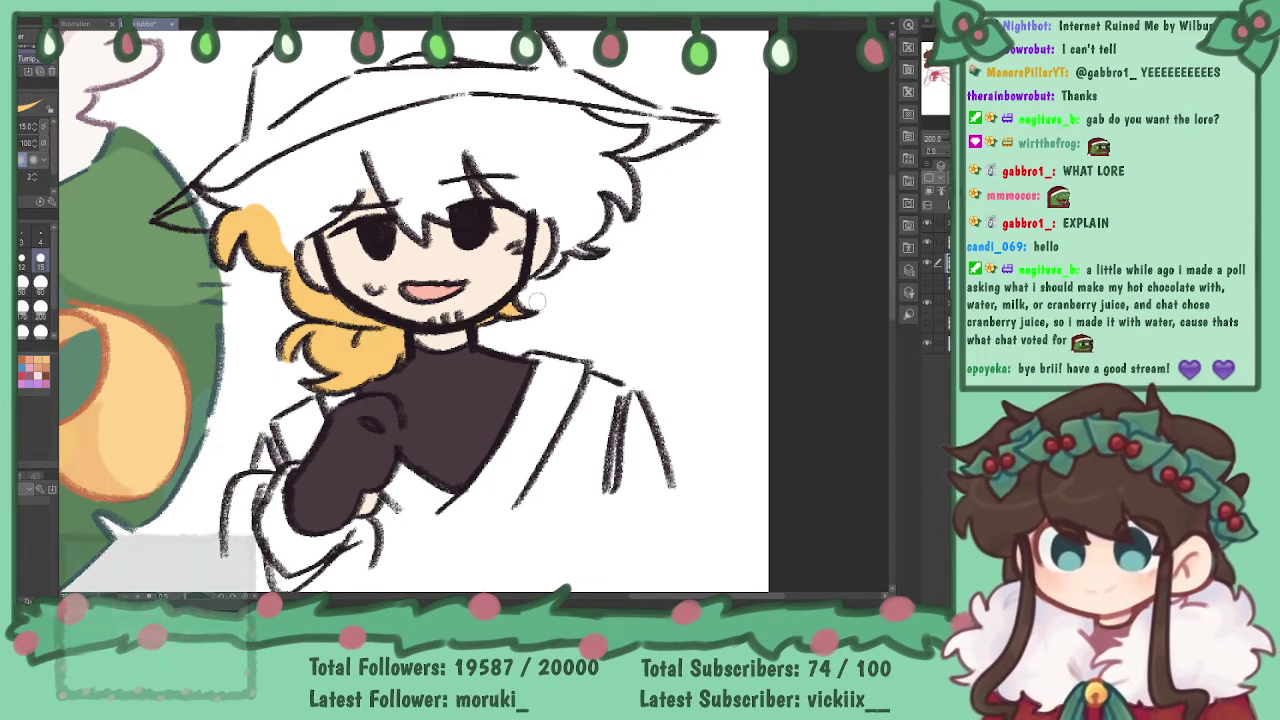
- Trace golden yellow along the inside edges of the bangs and the hair tufts around the right-hand ear
mouse_move(862, 122)
mouse_down()
mouse_move(830, 112)
mouse_move(851, 184)
mouse_up()
drag(772, 116, 782, 116)
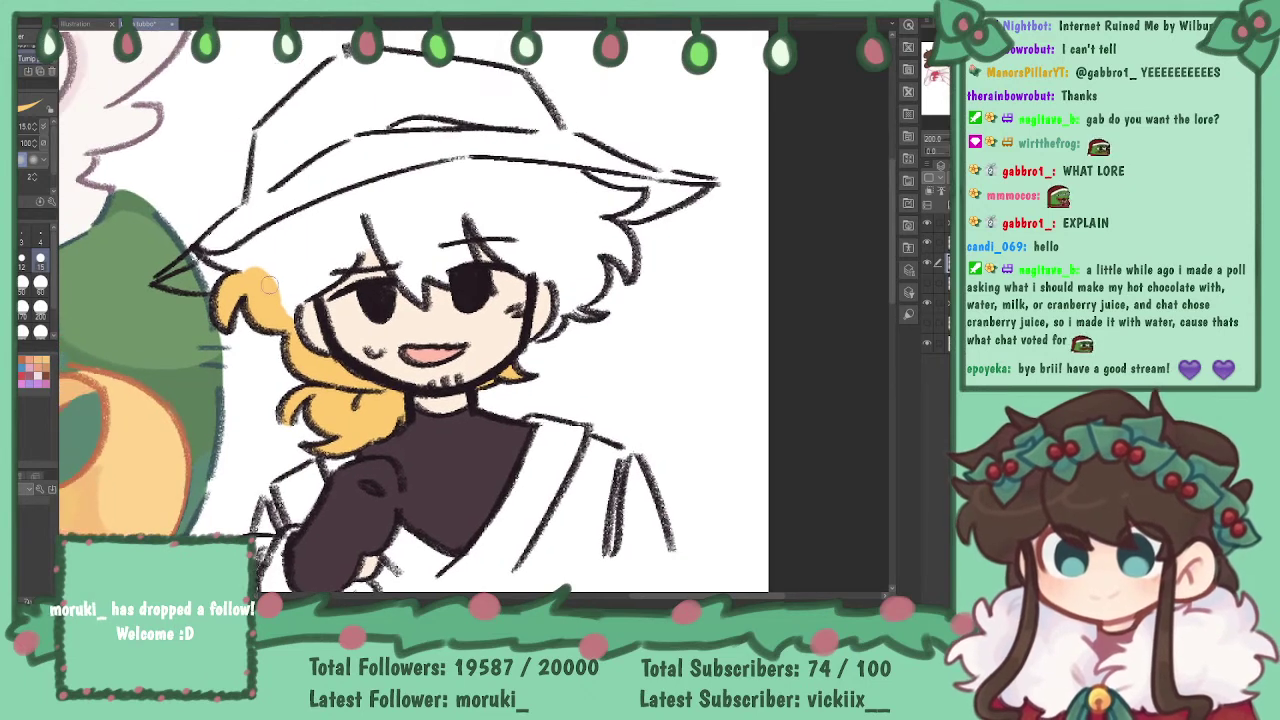
mouse_move(300, 318)
mouse_down()
mouse_move(356, 253)
mouse_move(359, 235)
mouse_move(395, 243)
mouse_move(375, 228)
mouse_move(404, 276)
mouse_move(445, 274)
mouse_up()
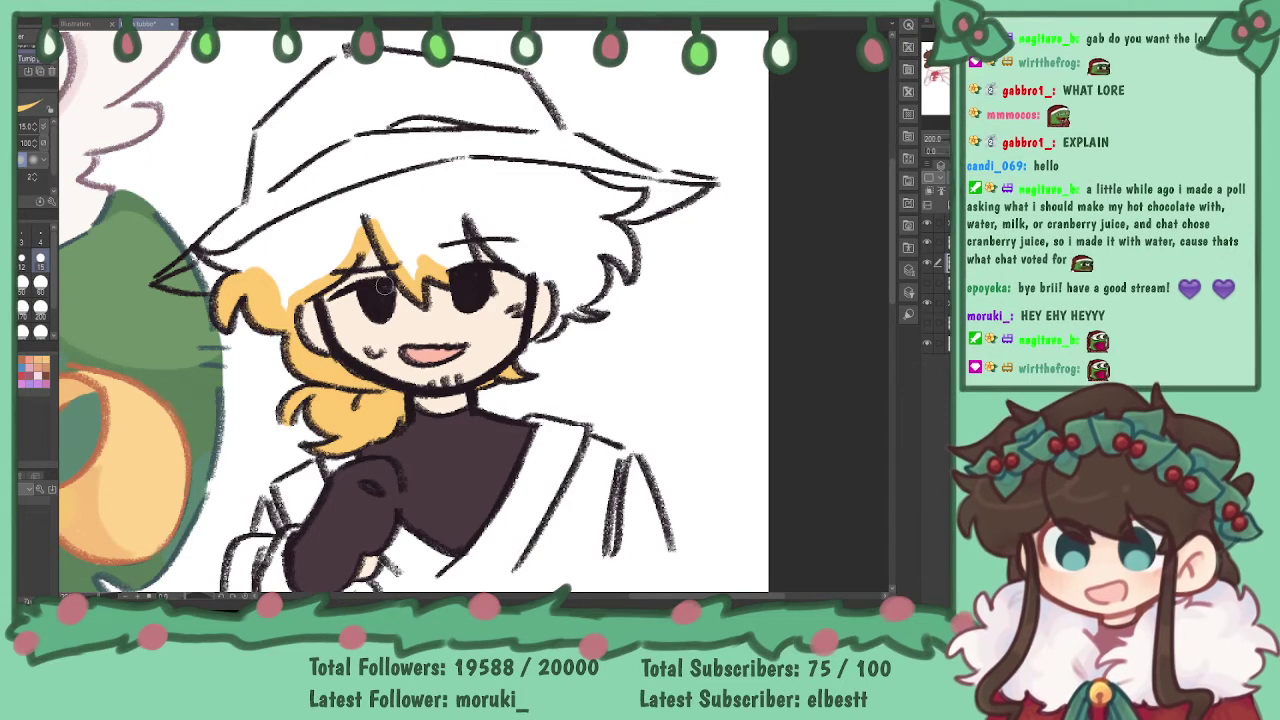
mouse_move(463, 272)
mouse_down()
mouse_move(458, 207)
mouse_move(467, 262)
mouse_move(461, 210)
mouse_move(485, 226)
mouse_move(464, 205)
mouse_move(507, 260)
mouse_move(463, 205)
mouse_move(525, 264)
mouse_move(562, 263)
mouse_move(524, 263)
mouse_move(568, 280)
mouse_up()
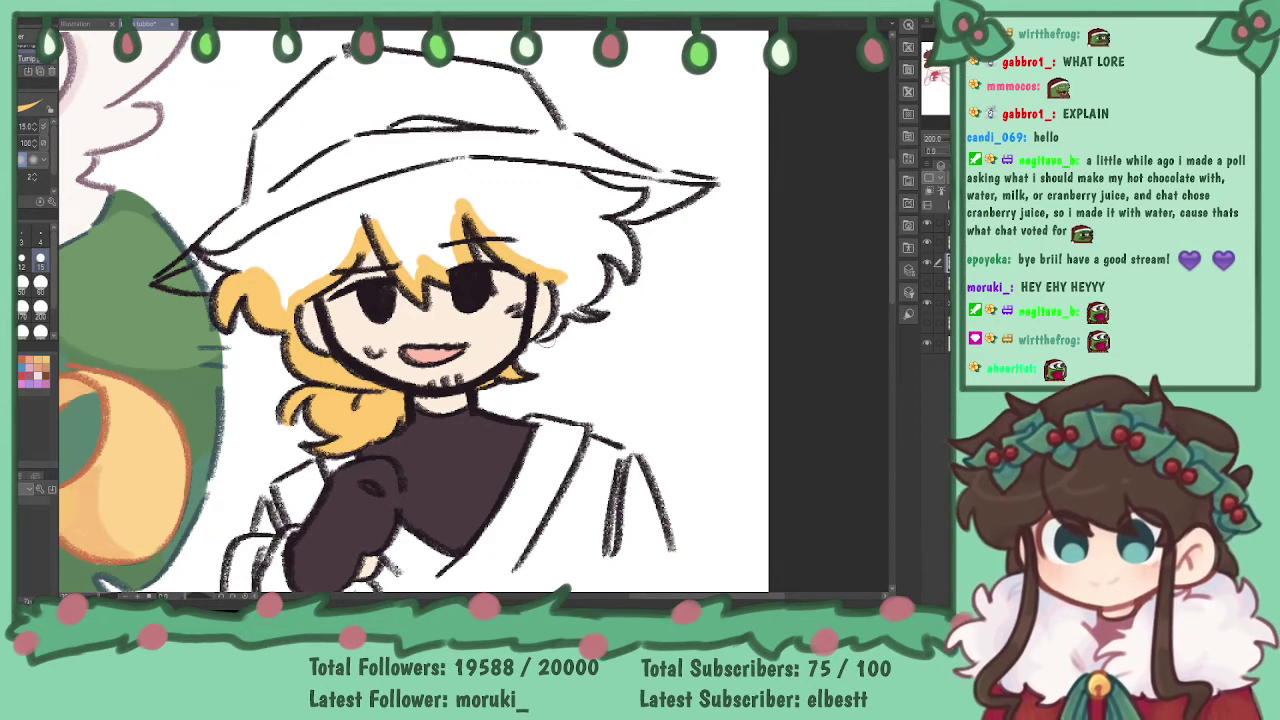
mouse_move(557, 332)
mouse_down()
mouse_move(562, 284)
mouse_move(562, 318)
mouse_move(596, 315)
mouse_move(612, 262)
mouse_up()
mouse_move(588, 270)
mouse_down()
mouse_move(614, 235)
mouse_move(622, 243)
mouse_move(586, 214)
mouse_up()
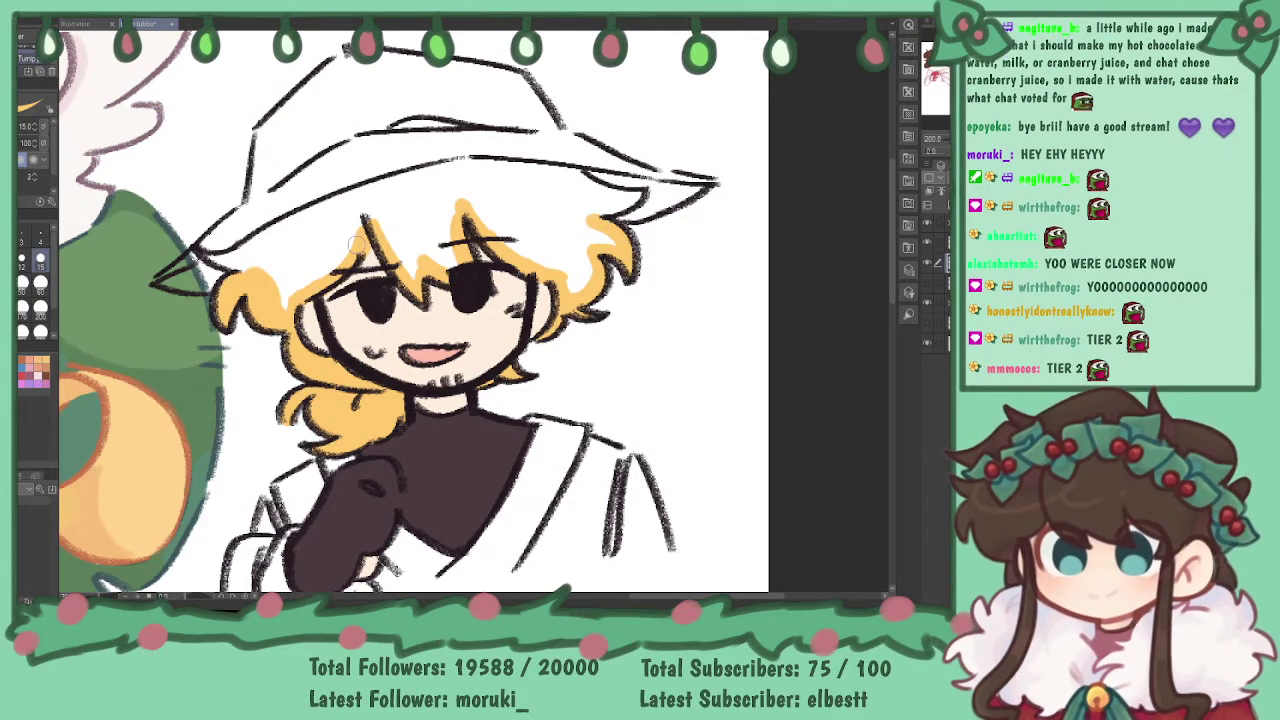
- Line the hair edge under the hat brim with golden yellow and fill the remaining white hair area using brush size 20
drag(210, 257, 234, 266)
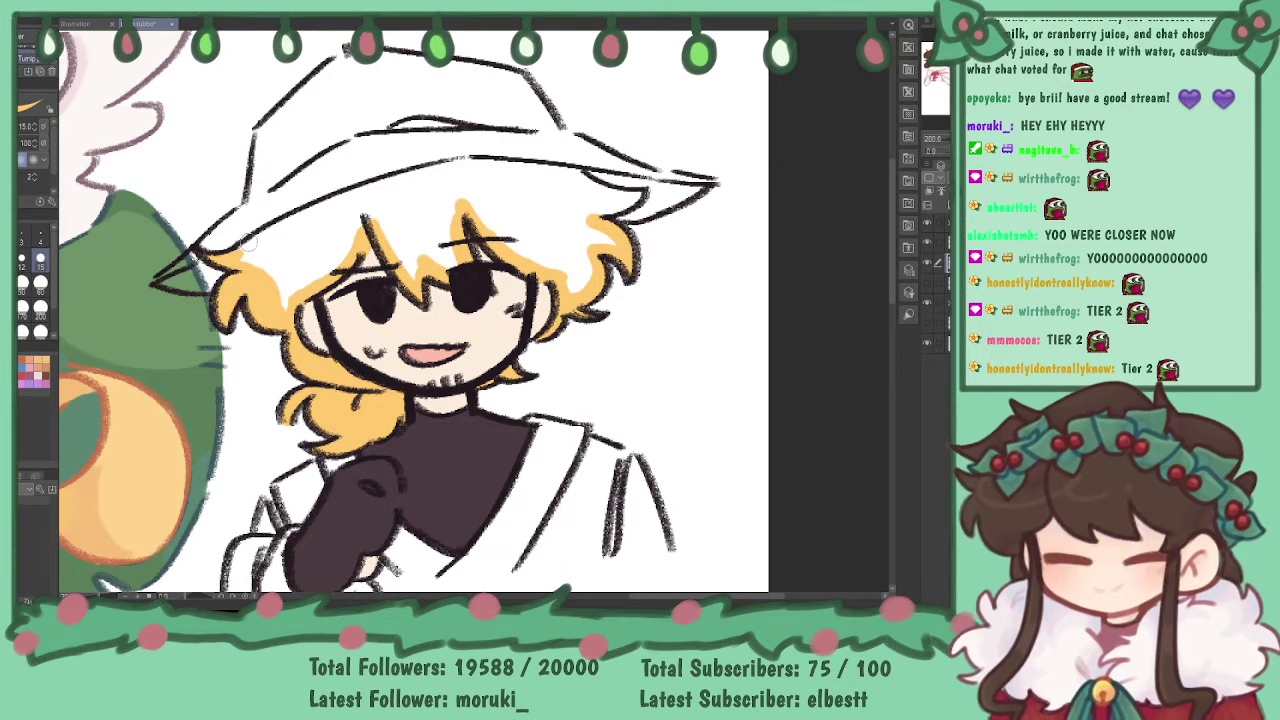
mouse_move(238, 257)
mouse_down()
mouse_move(402, 187)
mouse_move(318, 214)
mouse_move(399, 184)
mouse_move(352, 193)
mouse_move(453, 168)
mouse_move(405, 172)
mouse_move(368, 195)
mouse_move(470, 165)
mouse_move(451, 167)
mouse_move(578, 182)
mouse_up()
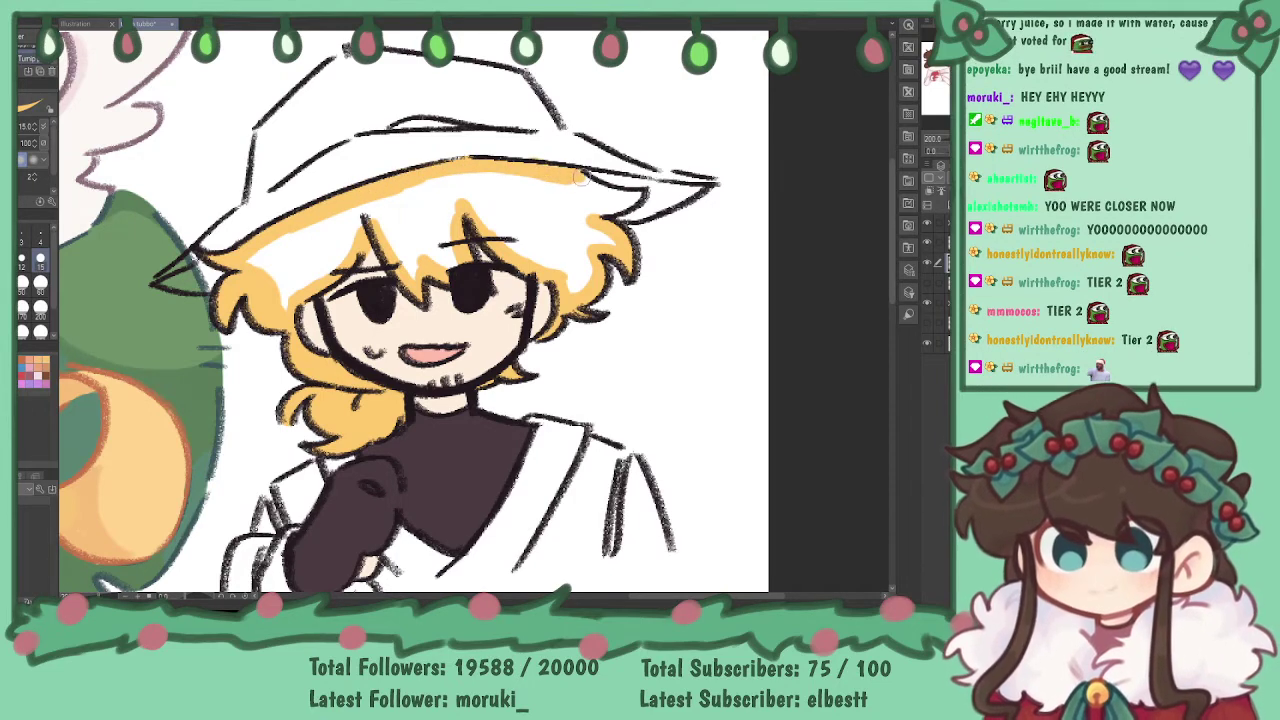
mouse_move(569, 173)
mouse_down()
mouse_move(602, 194)
mouse_move(641, 195)
mouse_move(596, 211)
mouse_up()
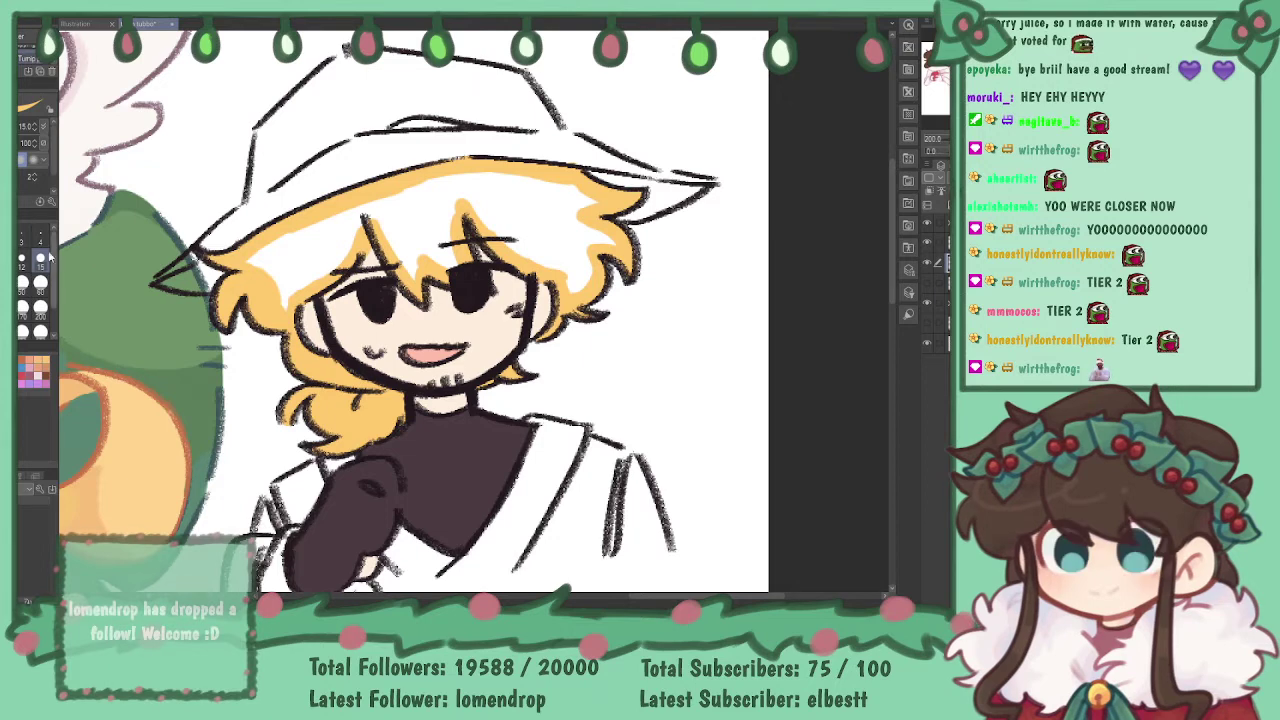
key(bracketright)
key(bracketright)
mouse_move(258, 258)
mouse_down()
mouse_move(305, 228)
mouse_move(363, 239)
mouse_move(380, 222)
mouse_move(404, 259)
mouse_move(398, 220)
mouse_move(436, 253)
mouse_move(423, 190)
mouse_move(452, 179)
mouse_move(410, 222)
mouse_up()
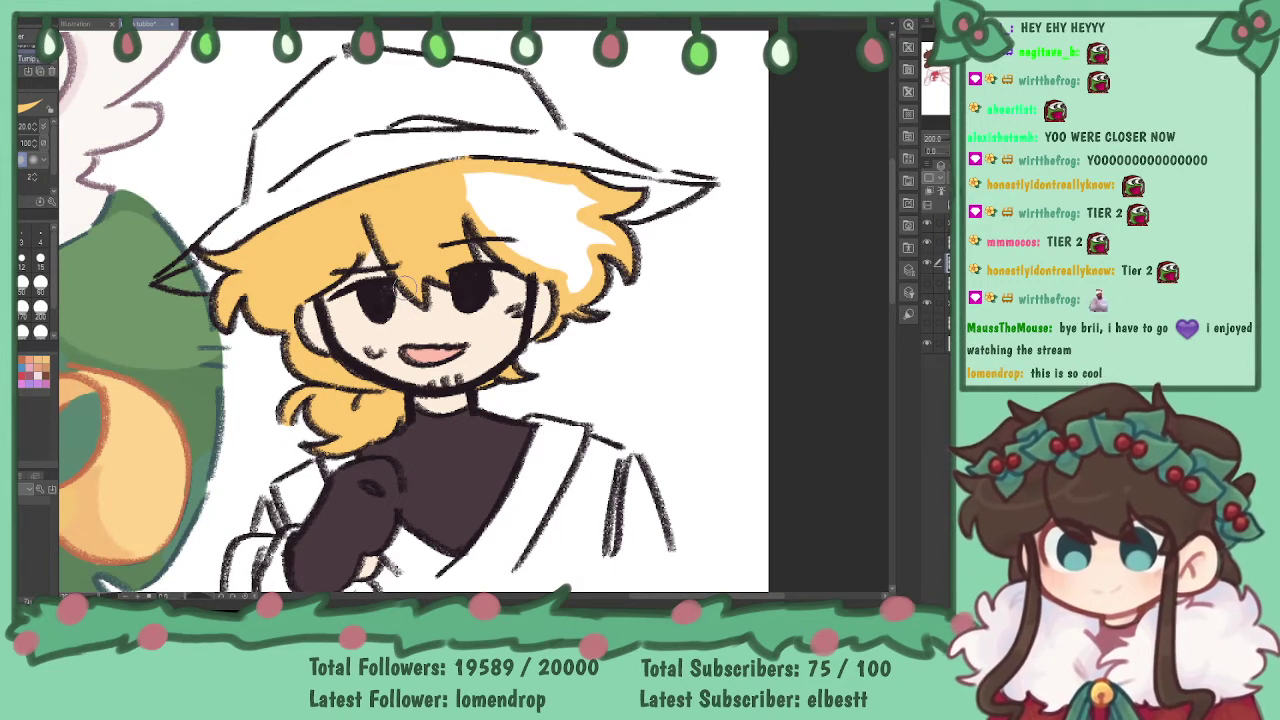
mouse_move(470, 185)
mouse_down()
mouse_move(514, 238)
mouse_move(499, 211)
mouse_move(509, 191)
mouse_move(575, 257)
mouse_move(577, 215)
mouse_move(597, 235)
mouse_move(587, 207)
mouse_move(563, 221)
mouse_move(518, 184)
mouse_up()
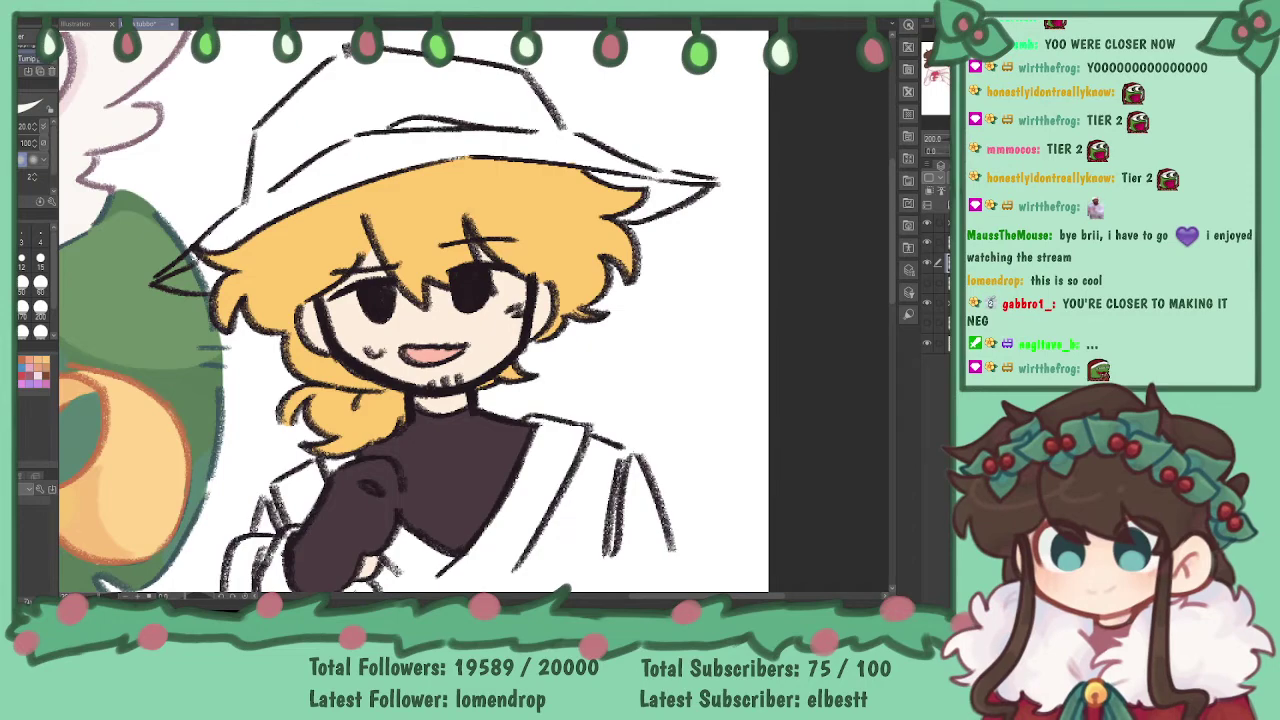
- Clear the green behind the hat's left-hand tip and paint off-white along the brim and into both pointed tips
key(ctrl+plus)
drag(500, 150, 721, 356)
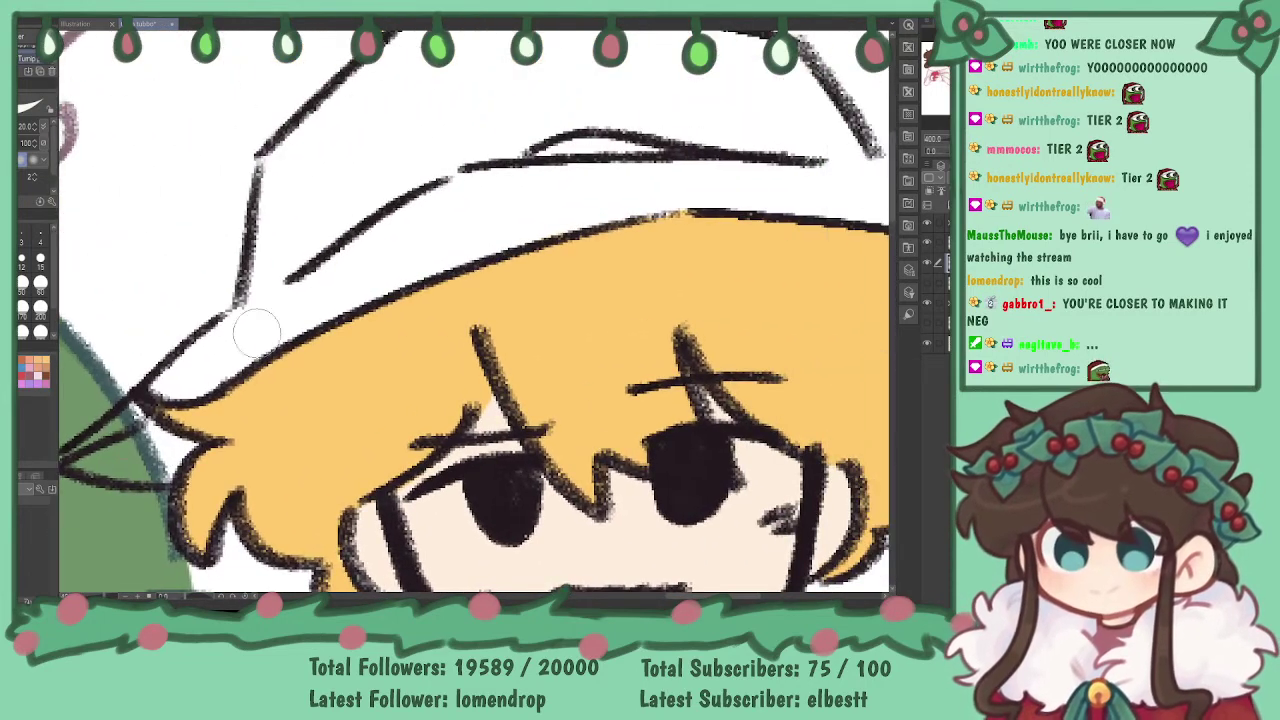
mouse_move(120, 443)
mouse_down()
mouse_move(104, 457)
mouse_move(118, 456)
mouse_up()
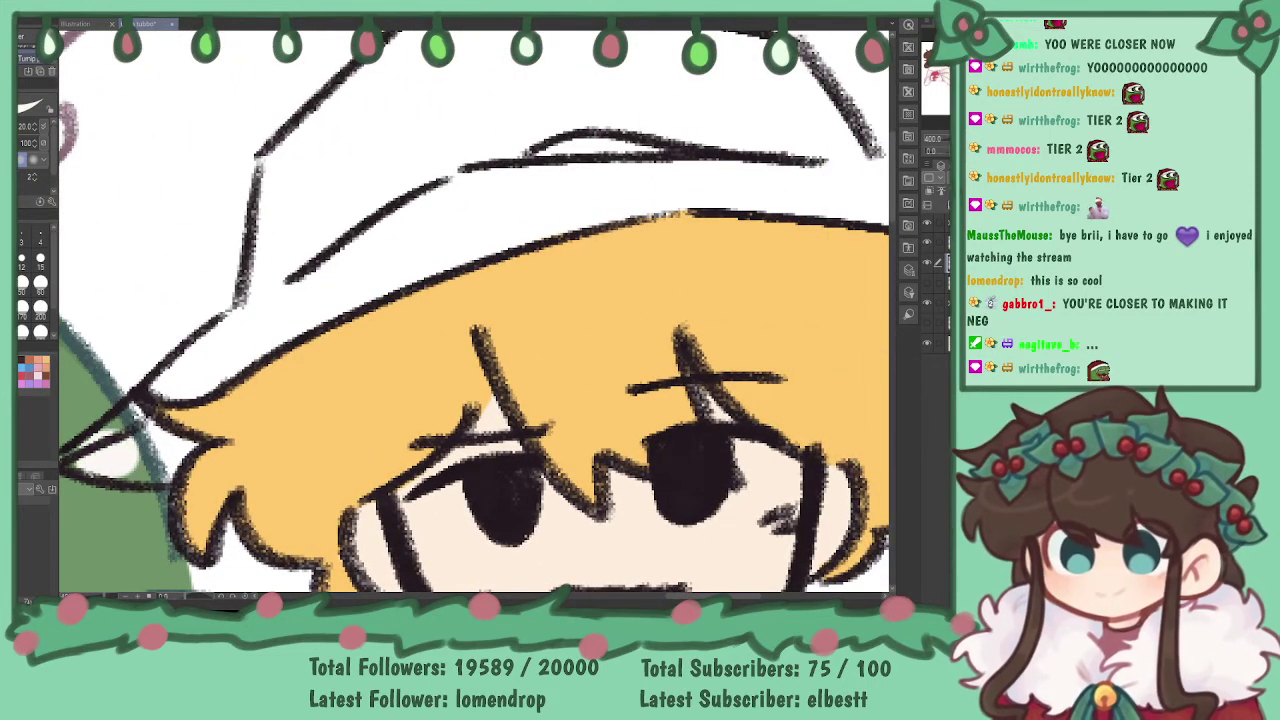
drag(517, 158, 803, 136)
click(40, 262)
mouse_move(350, 420)
mouse_down()
mouse_move(360, 452)
mouse_move(445, 445)
mouse_move(470, 425)
mouse_move(412, 395)
mouse_move(425, 428)
mouse_up()
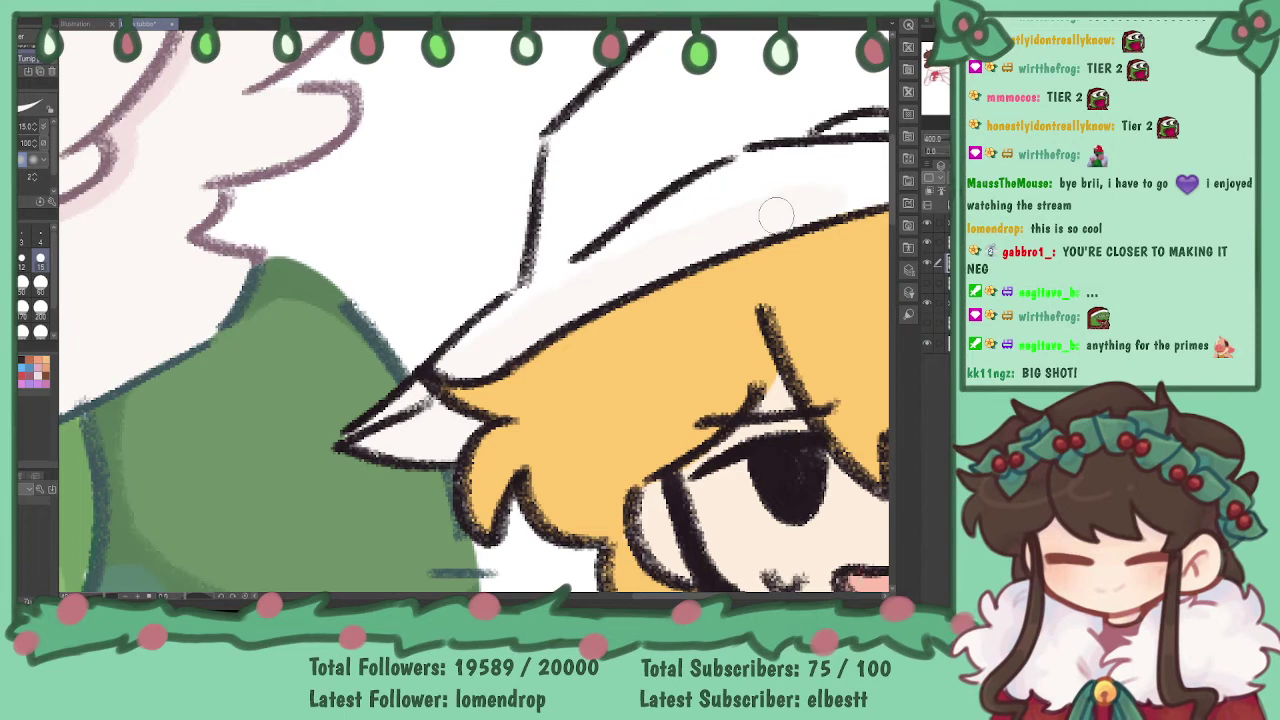
mouse_move(840, 187)
mouse_down()
mouse_move(370, 165)
mouse_move(390, 208)
mouse_move(539, 195)
mouse_move(706, 208)
mouse_up()
click(939, 78)
mouse_move(441, 105)
mouse_down()
mouse_move(572, 157)
mouse_move(542, 137)
mouse_move(679, 162)
mouse_move(681, 176)
mouse_move(656, 185)
mouse_move(726, 159)
mouse_move(591, 224)
mouse_up()
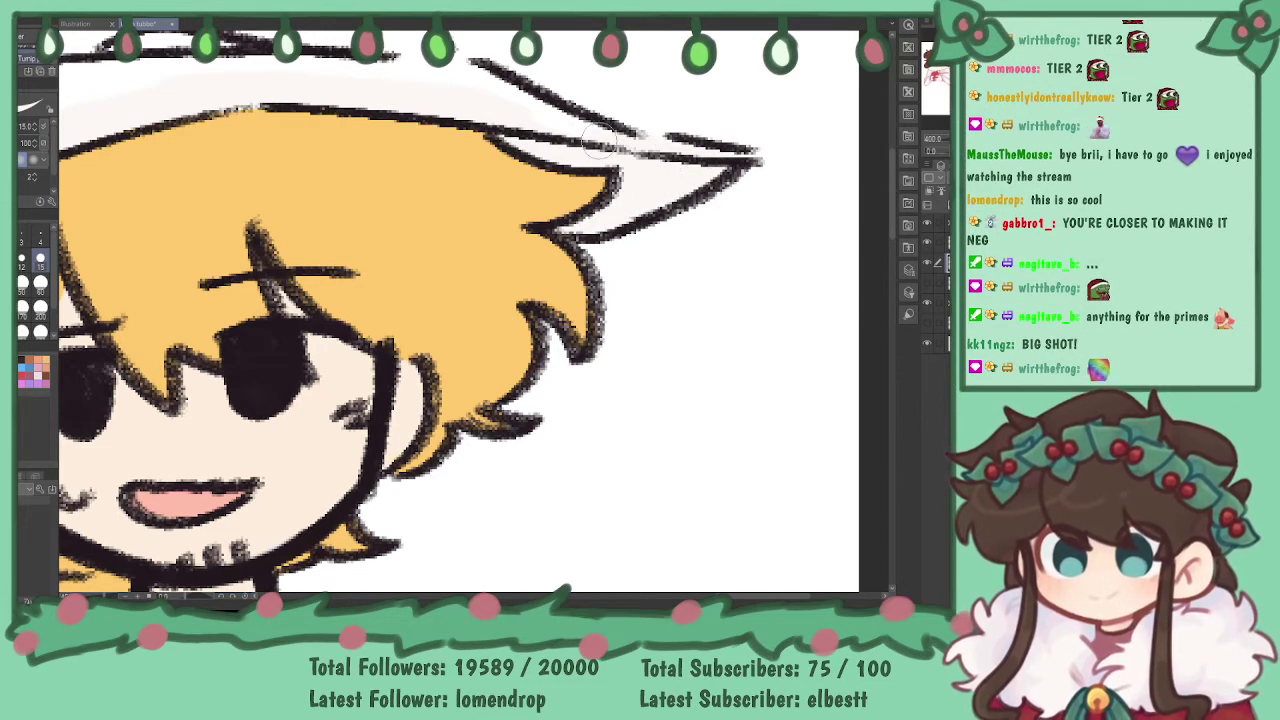
- Edge the hat's crown with off-white and fill the remaining white of crown and brim using brush size 30
mouse_move(490, 97)
mouse_down()
mouse_move(690, 251)
mouse_move(815, 370)
mouse_up()
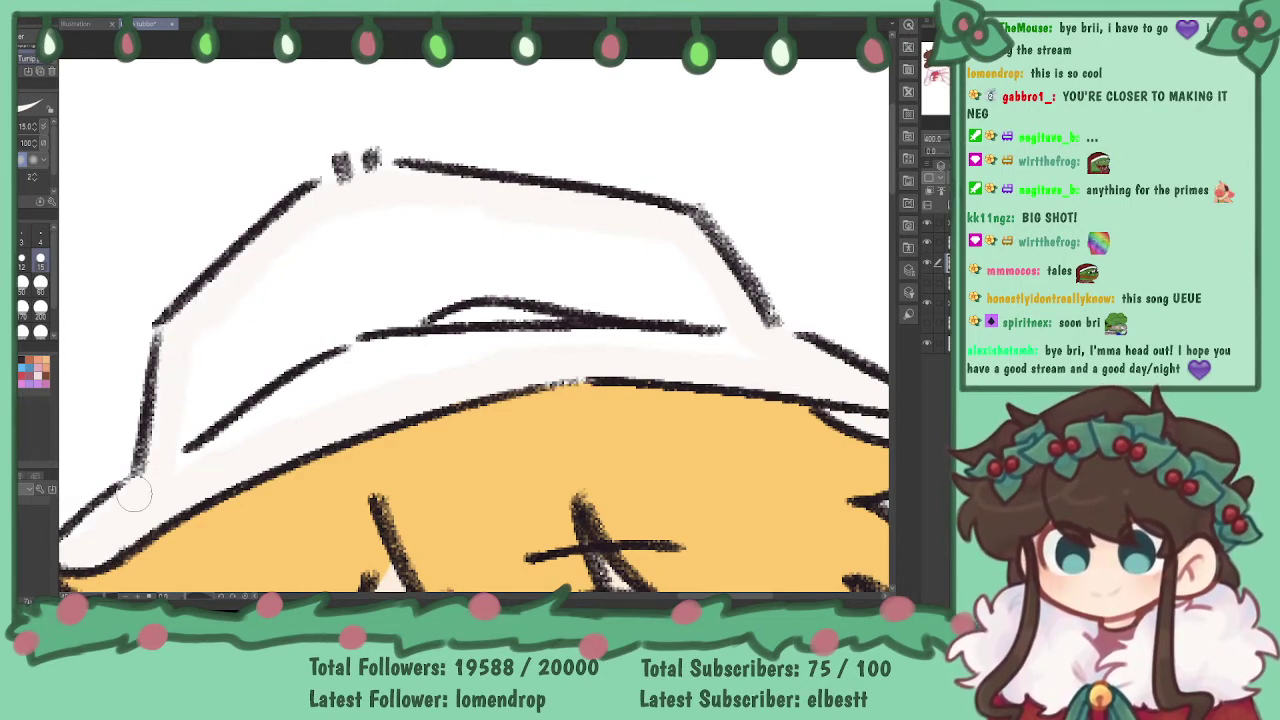
drag(863, 150, 805, 63)
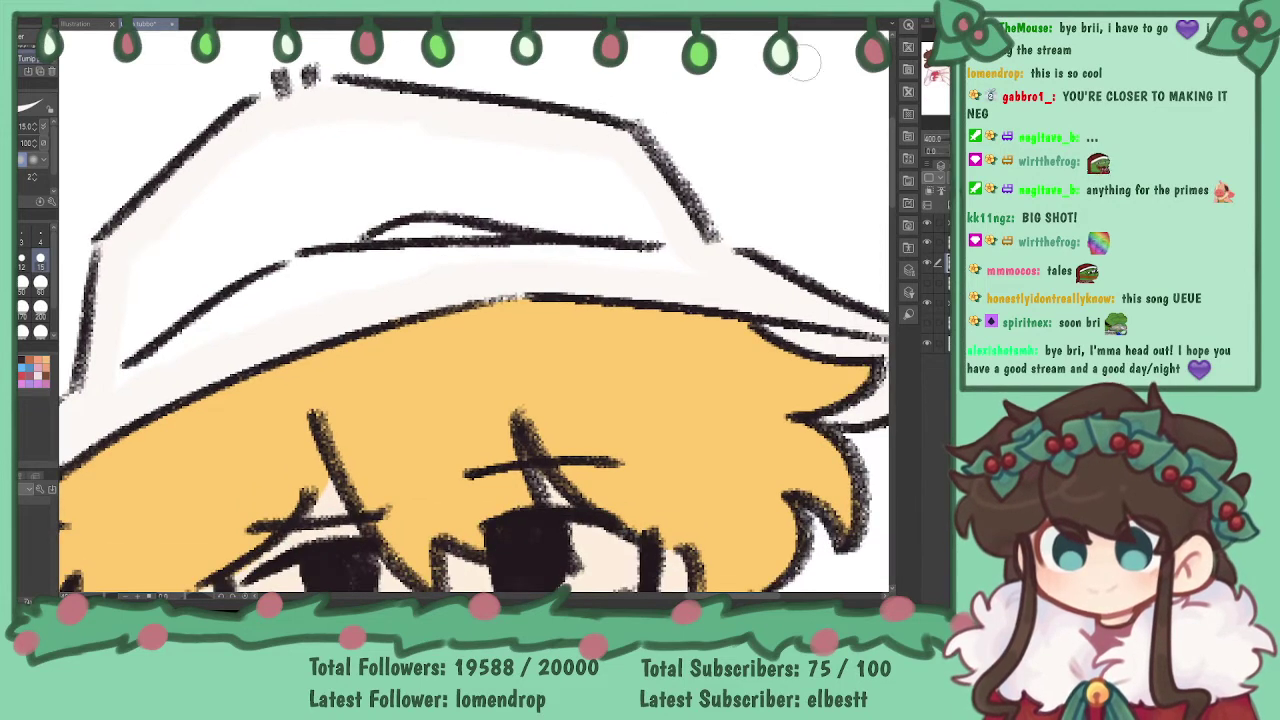
drag(480, 330, 745, 293)
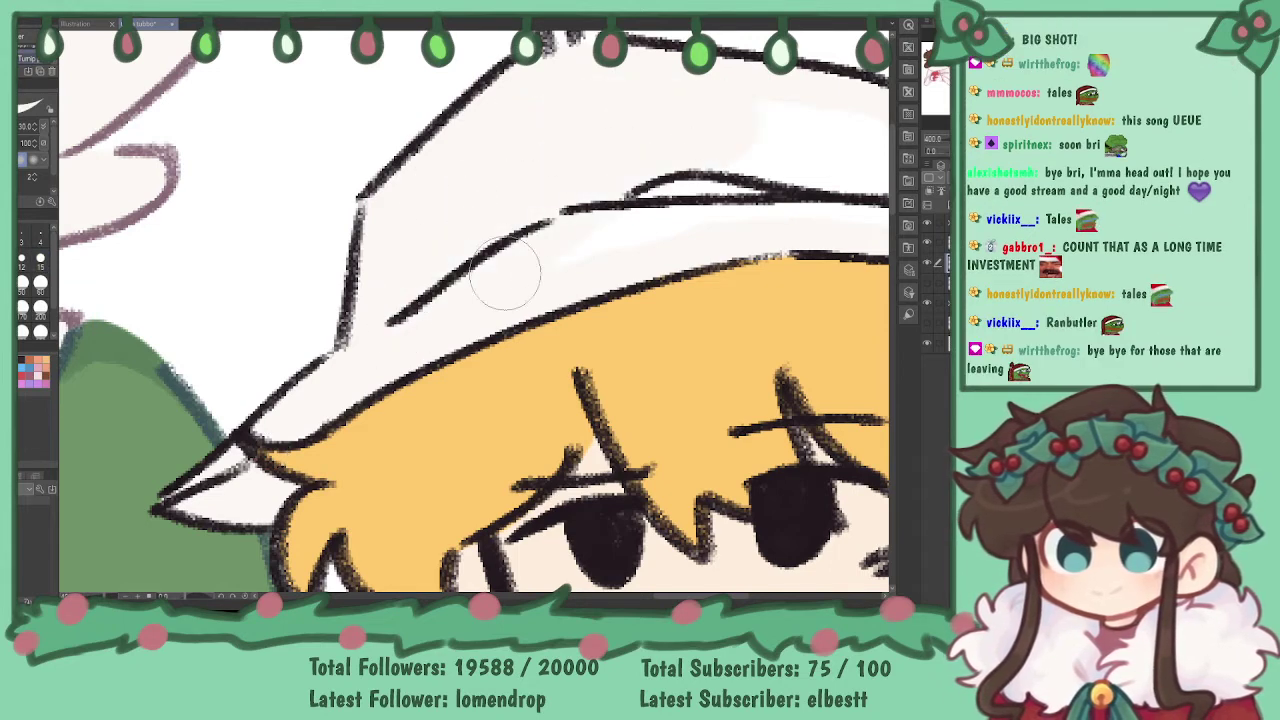
drag(701, 597, 745, 597)
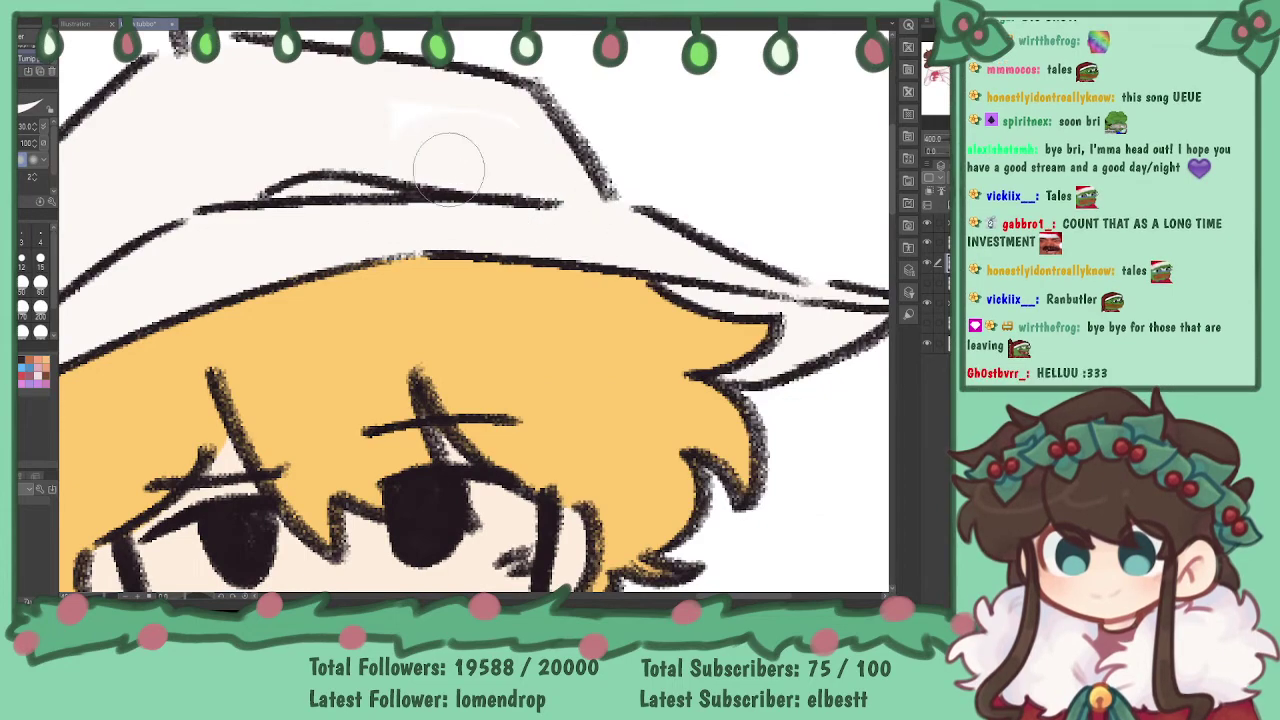
key(ctrl+minus)
key(ctrl+minus)
key(ctrl+minus)
drag(380, 530, 455, 448)
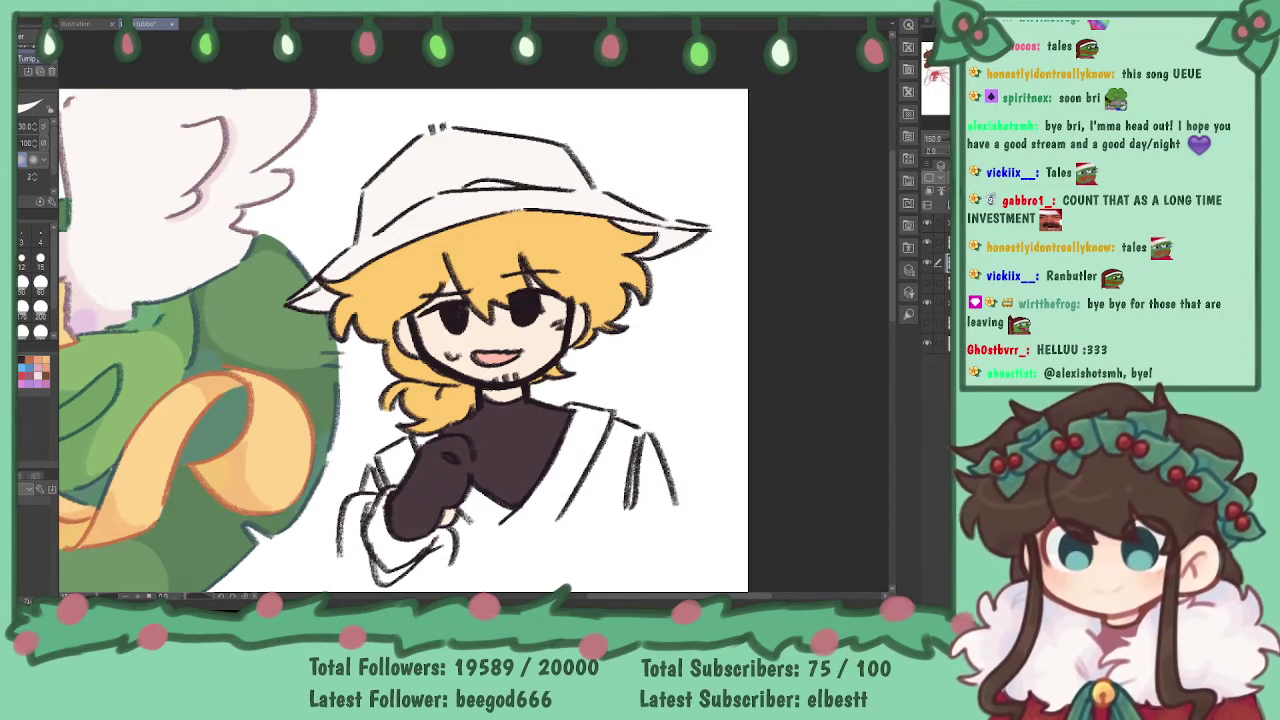
- On the line layer, draw a slanted fold line beside the robe's right-hand collar edge, undoing the unwanted attempt
key(p)
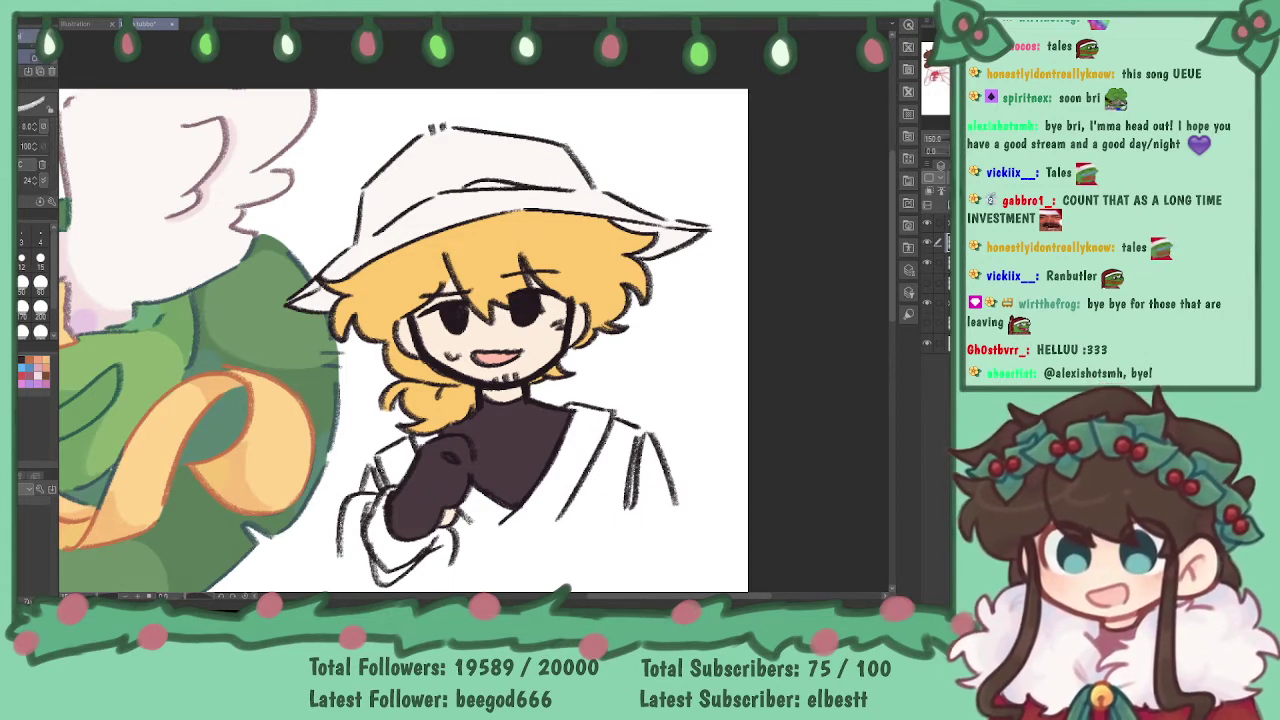
mouse_move(581, 519)
mouse_down()
mouse_move(610, 430)
mouse_move(579, 521)
mouse_up()
key(ctrl+z)
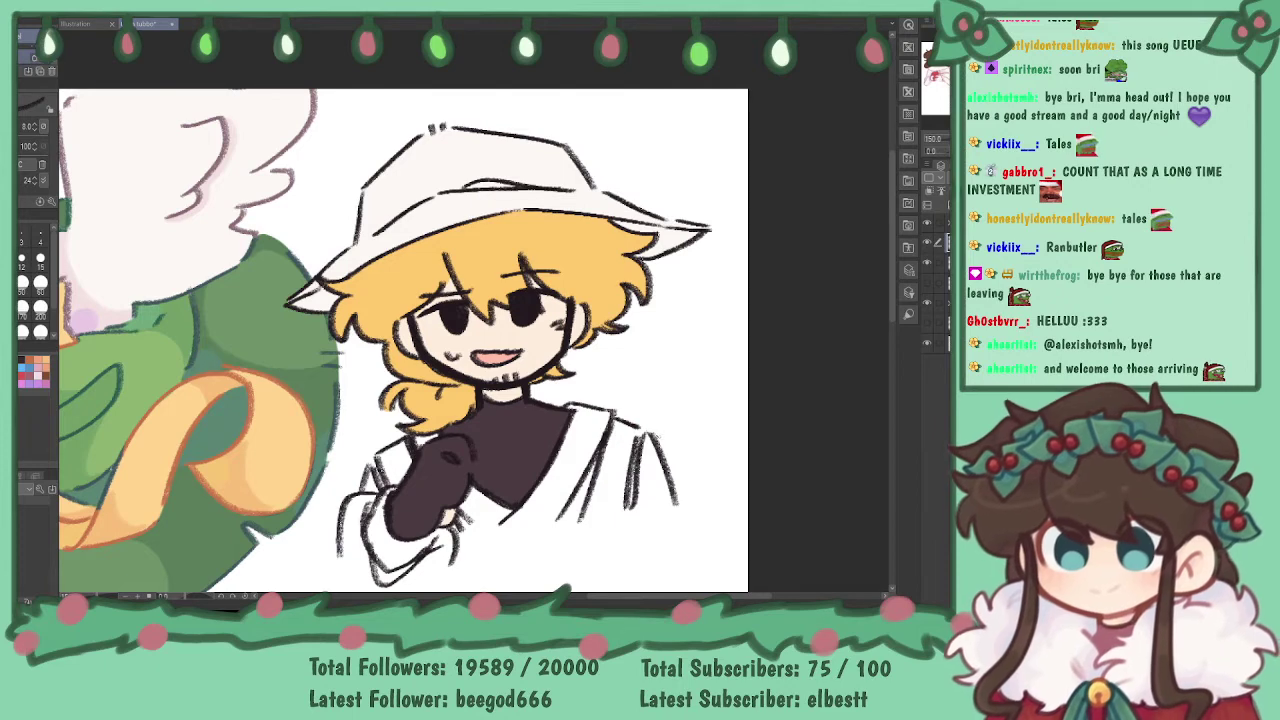
- Add a fold stroke on the robe's right-hand shoulder and lay dark green on the raised arm's shoulder and upper sleeve
drag(627, 446, 619, 512)
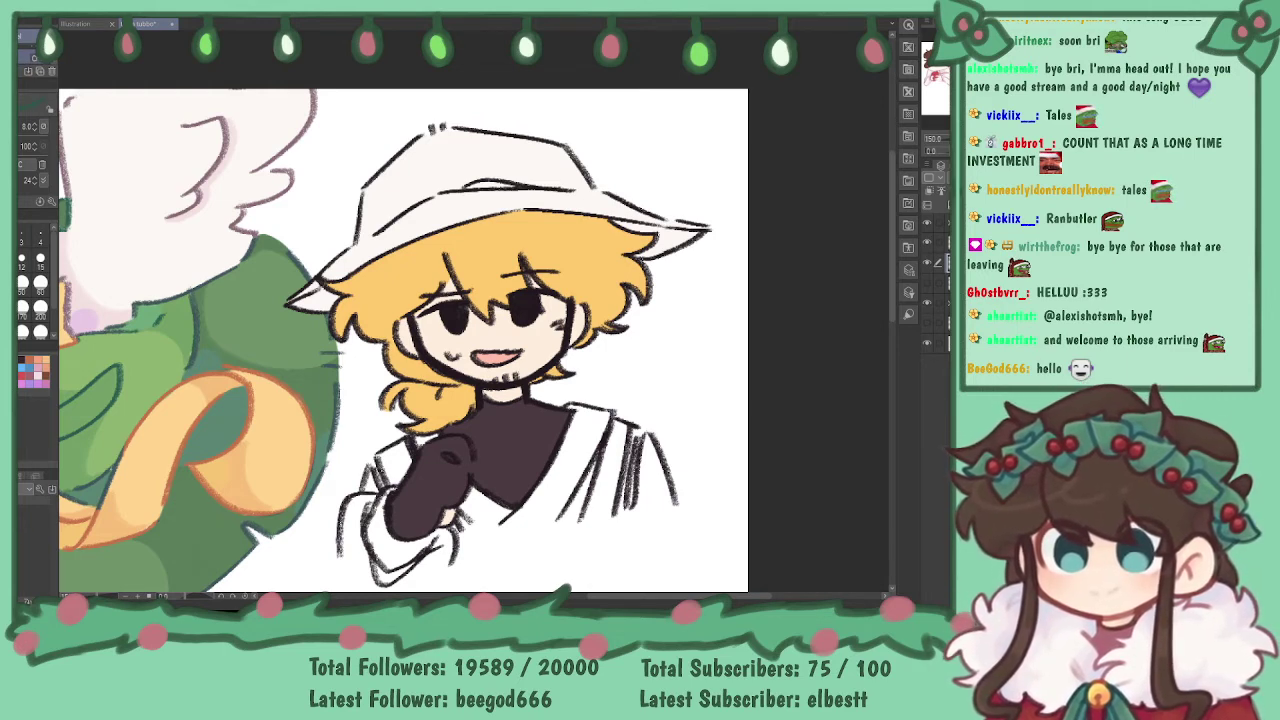
key(e)
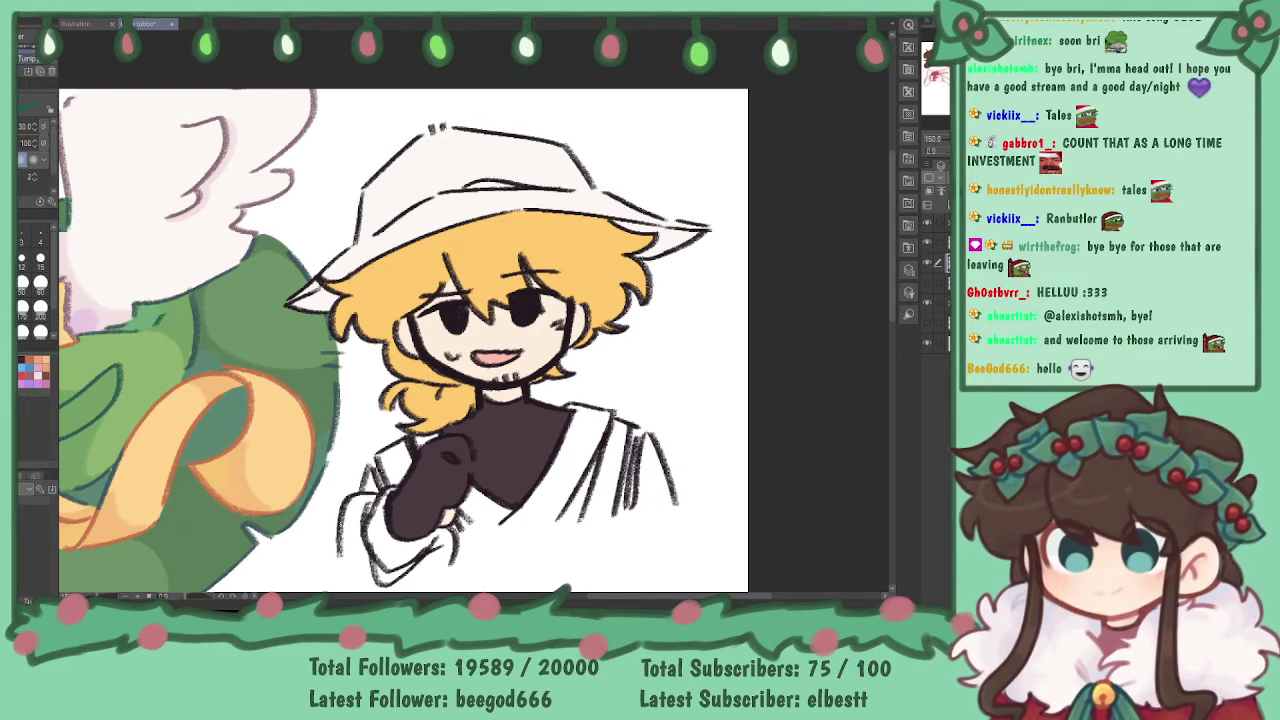
click(20, 477)
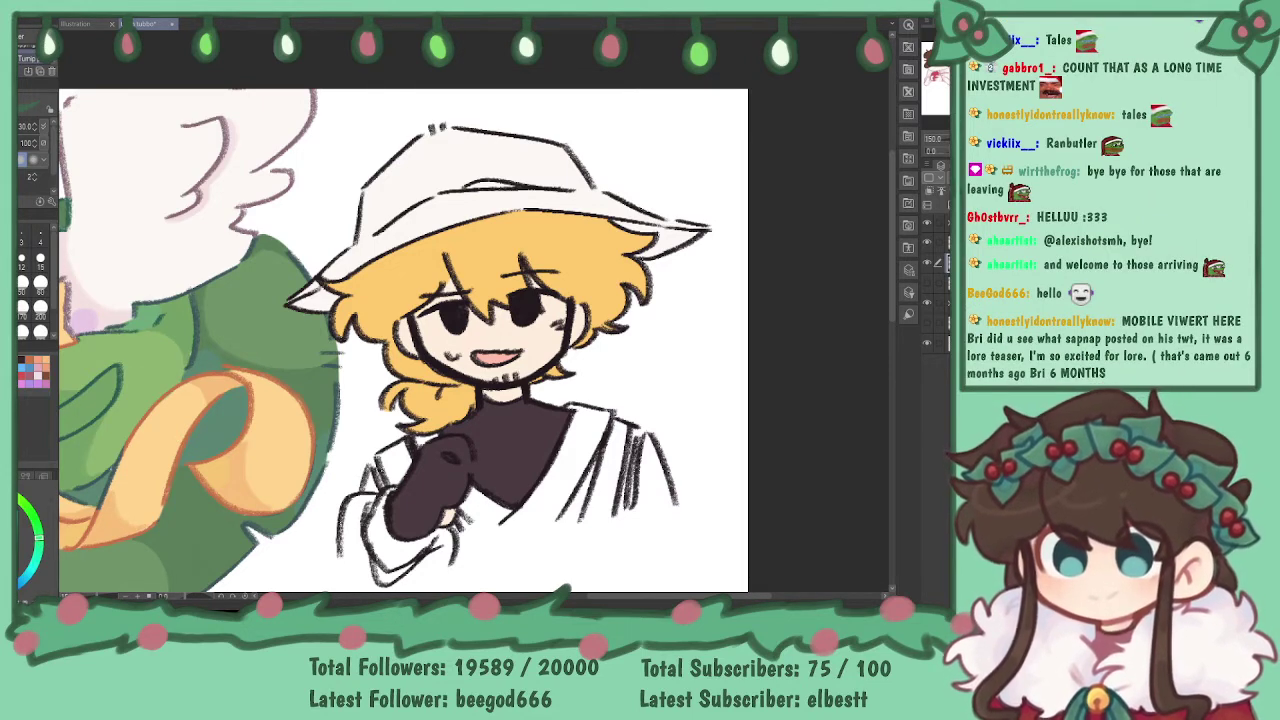
mouse_move(358, 512)
mouse_down()
mouse_move(352, 525)
mouse_move(400, 450)
mouse_move(352, 518)
mouse_up()
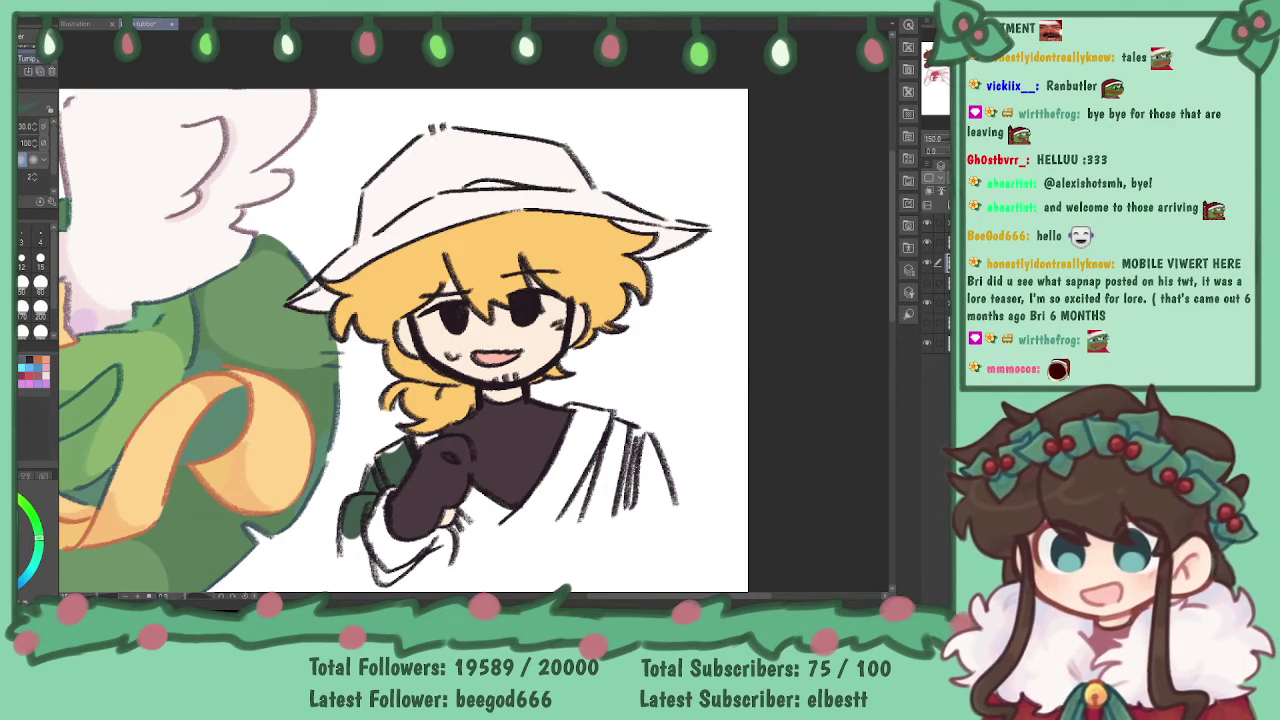
- Fill the remaining white gaps on the raised arm's shoulder with dark green using brush size 12
key(ctrl+plus)
key(ctrl+plus)
key(ctrl+plus)
drag(731, 559, 912, 142)
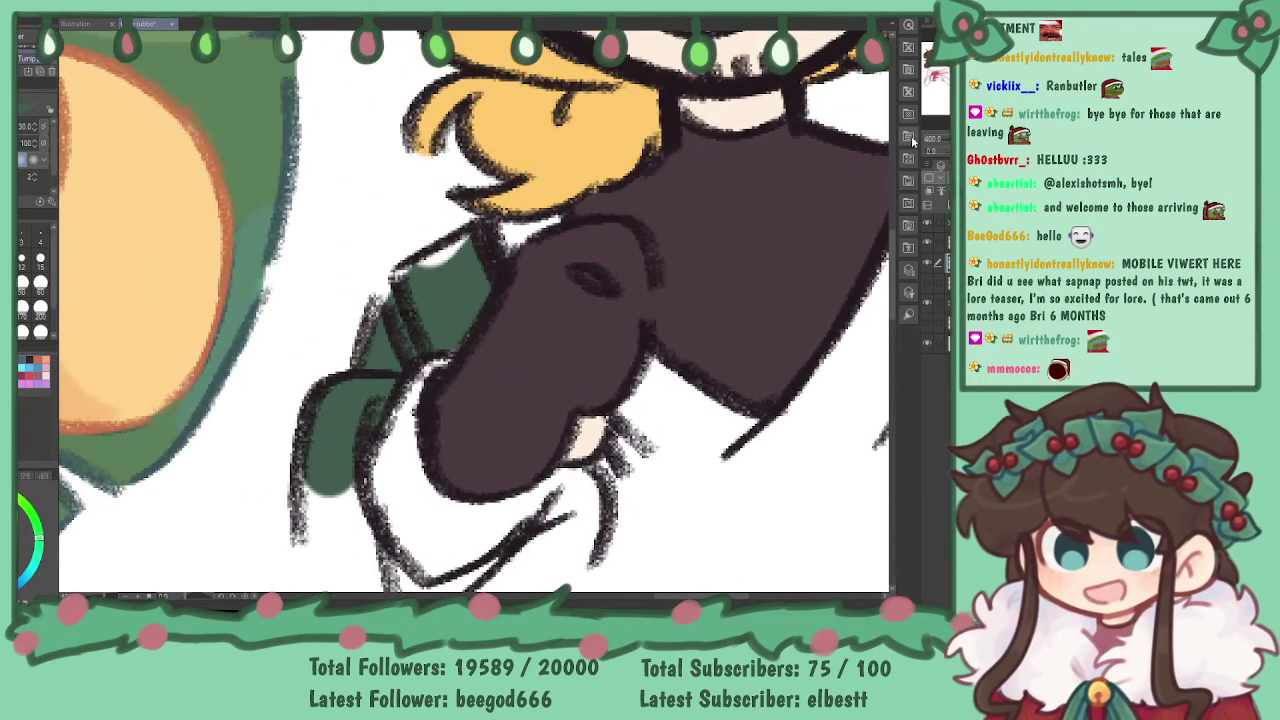
click(40, 283)
mouse_move(366, 362)
mouse_down()
mouse_move(397, 285)
mouse_move(381, 311)
mouse_move(458, 248)
mouse_up()
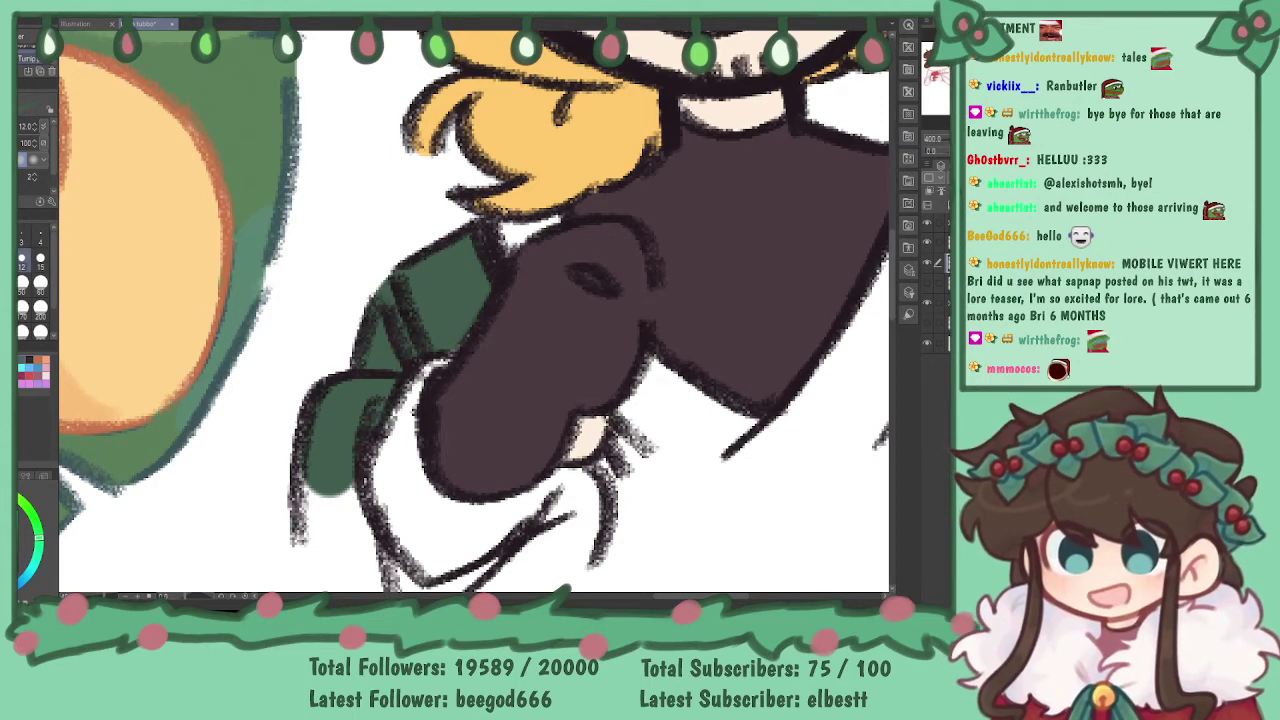
- Paint the hanging sleeve around and below the raised glove's cuff dark green using brush size 15
drag(400, 480, 420, 312)
click(40, 259)
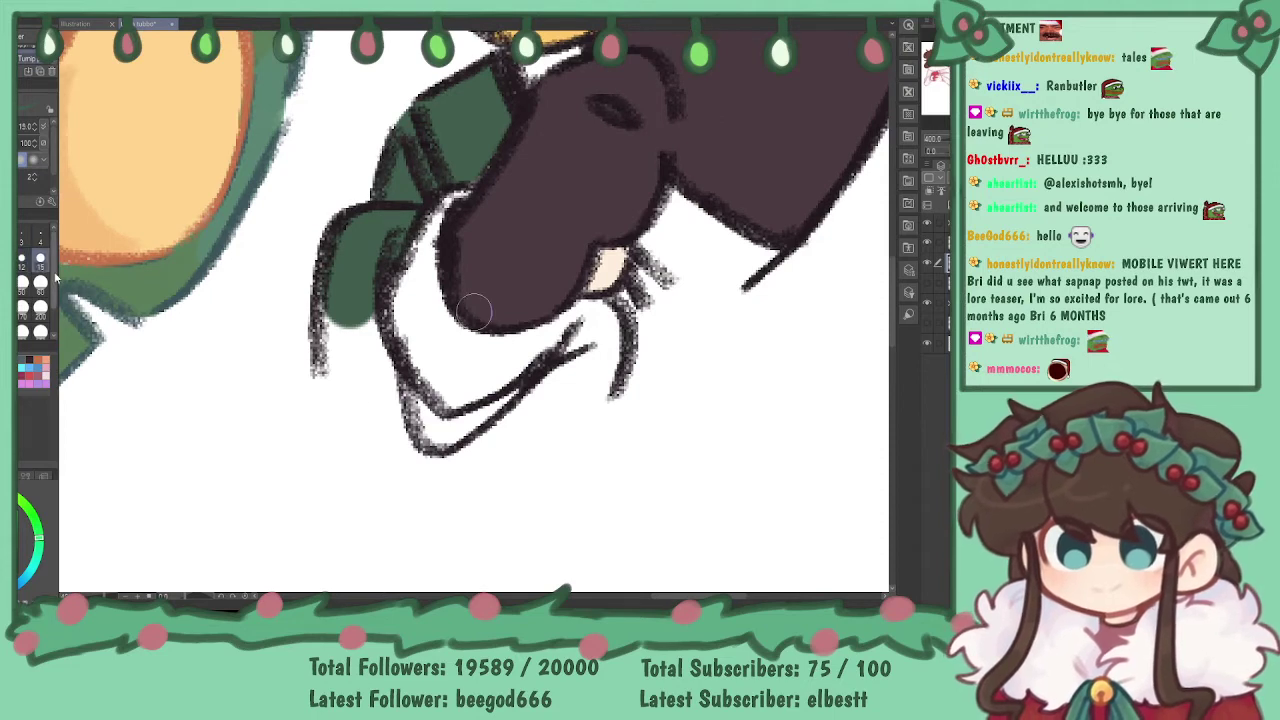
mouse_move(352, 300)
mouse_down()
mouse_move(337, 403)
mouse_move(365, 317)
mouse_move(396, 395)
mouse_move(485, 448)
mouse_move(459, 434)
mouse_move(515, 420)
mouse_move(502, 422)
mouse_move(598, 317)
mouse_up()
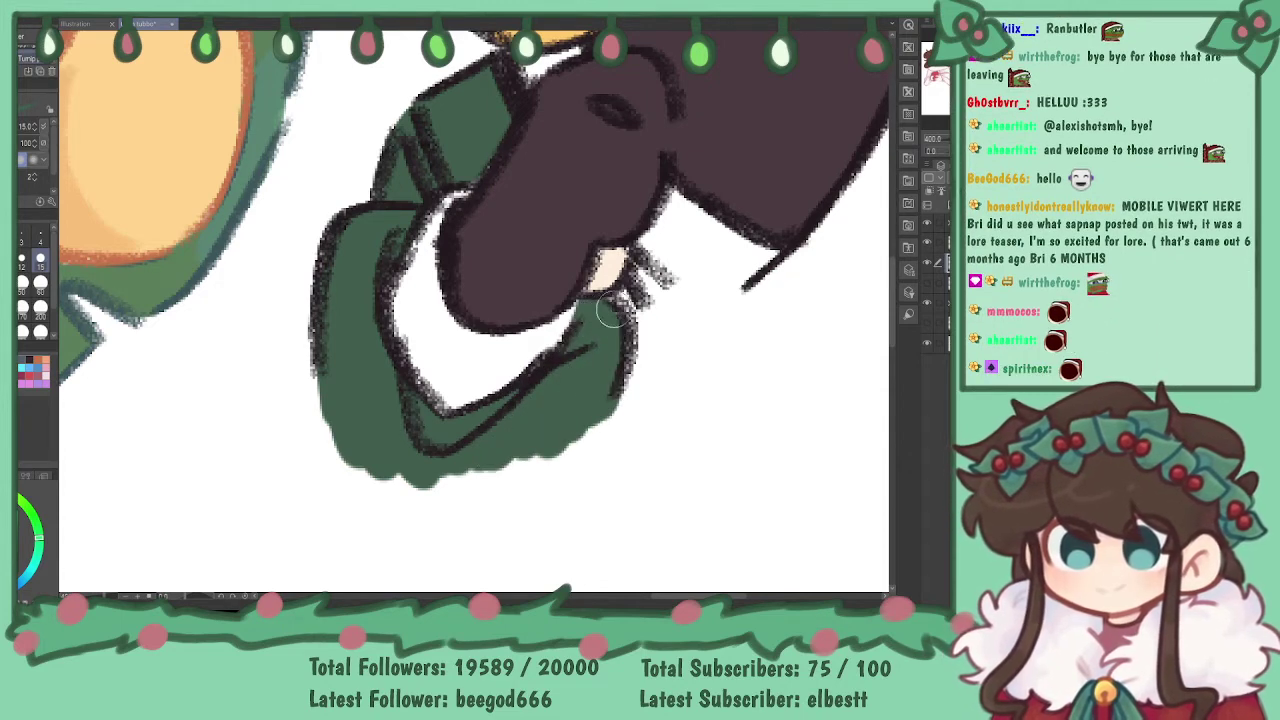
mouse_move(622, 305)
mouse_down()
mouse_move(654, 362)
mouse_move(627, 300)
mouse_move(650, 351)
mouse_move(642, 389)
mouse_move(615, 355)
mouse_up()
- Undo the stray stroke and paint dark green along the outer edge of the right-hand collar and the top of that shoulder
mouse_move(780, 250)
mouse_down()
mouse_move(149, 394)
mouse_move(472, 291)
mouse_up()
drag(590, 382, 607, 356)
key(ctrl+z)
mouse_move(640, 405)
mouse_down()
mouse_move(681, 292)
mouse_move(655, 362)
mouse_up()
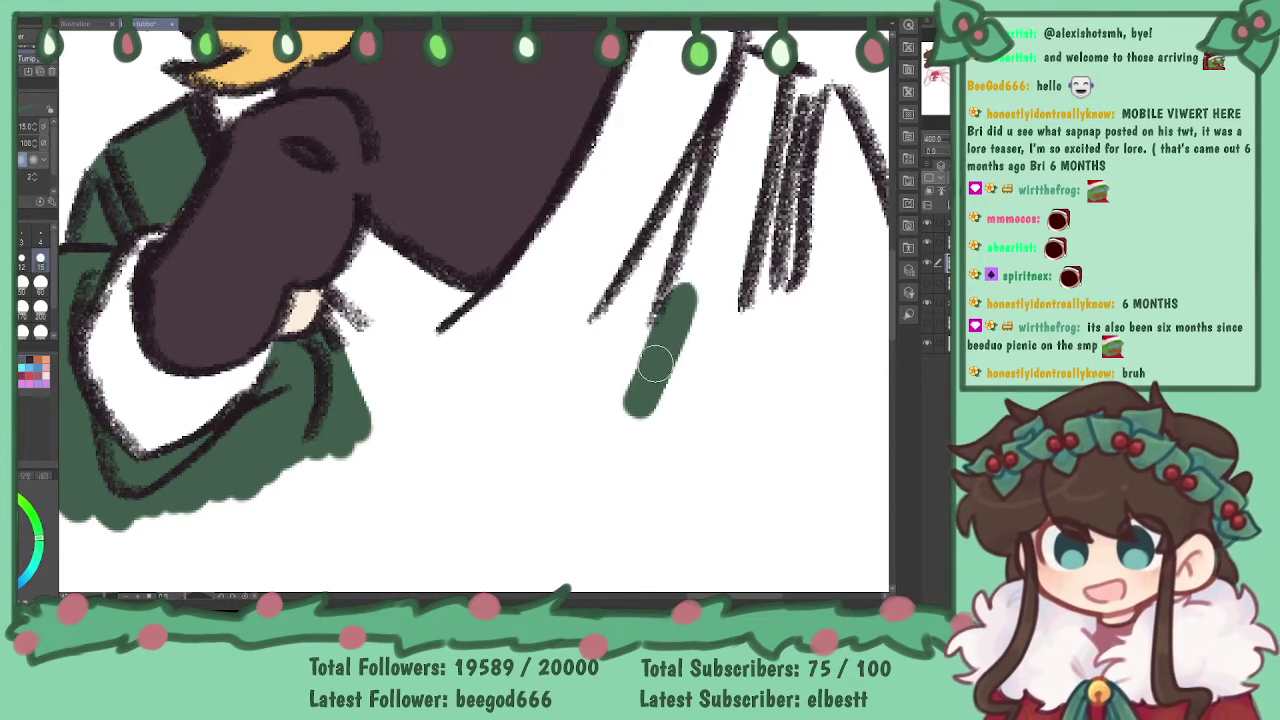
drag(661, 351, 746, 75)
mouse_move(716, 178)
mouse_down()
mouse_move(747, 66)
mouse_move(817, 95)
mouse_move(783, 86)
mouse_move(835, 115)
mouse_up()
- Fill the robe's right-hand shoulder and sleeve with dark green around the fold lines using brush size 17
key(ctrl+minus)
key(ctrl+minus)
key(ctrl+minus)
key(ctrl+minus)
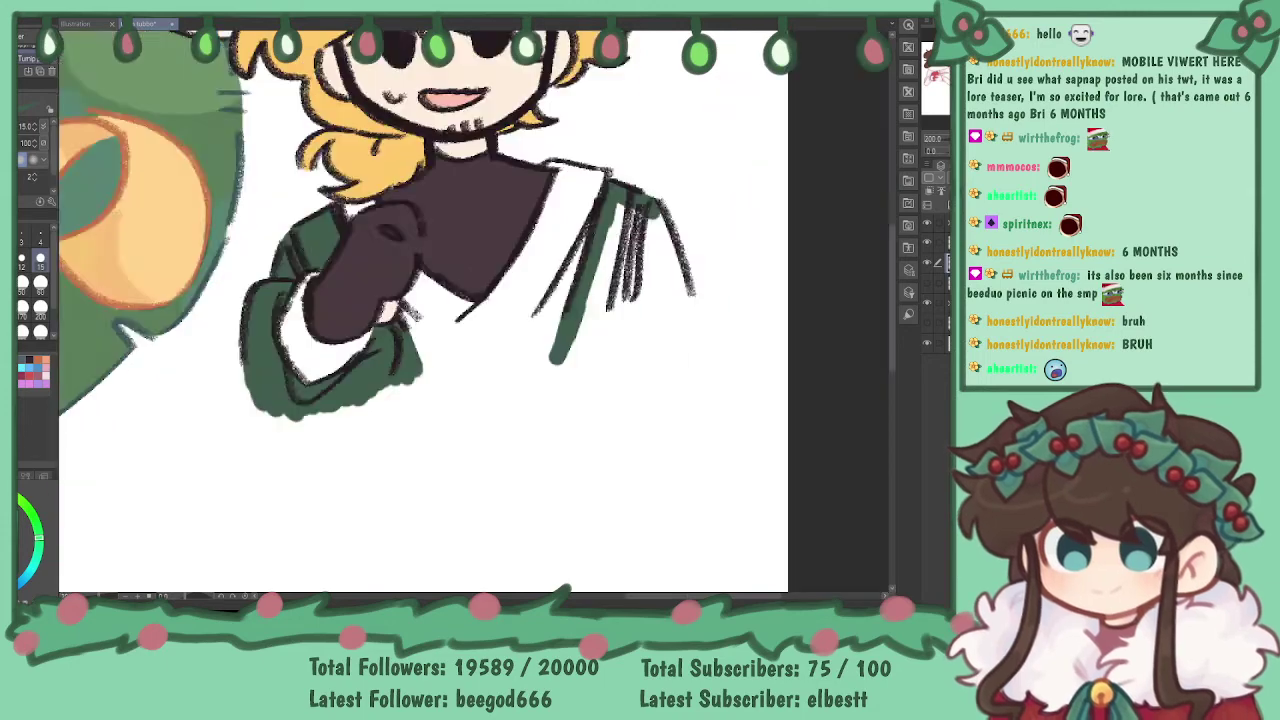
drag(520, 300, 456, 297)
scroll(340, 300, up, 3)
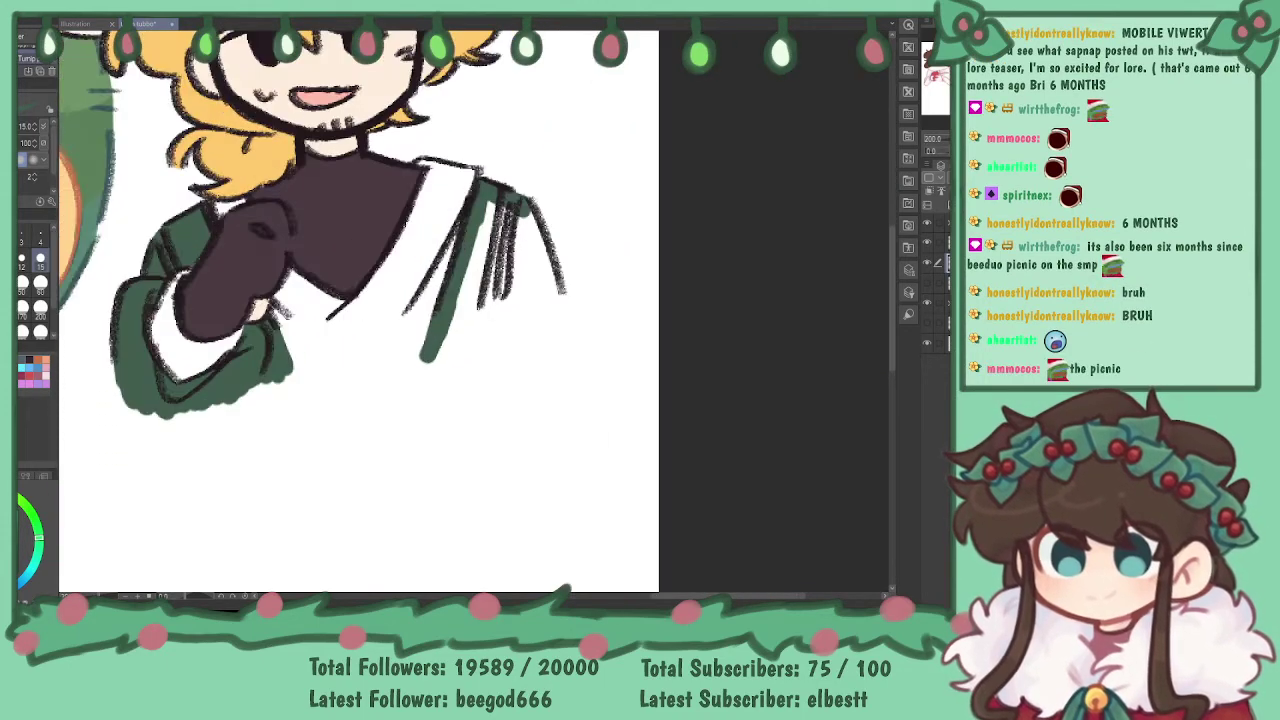
scroll(340, 300, up, 2)
key(])
mouse_move(484, 342)
mouse_down()
mouse_move(432, 380)
mouse_move(452, 292)
mouse_move(470, 340)
mouse_move(485, 328)
mouse_up()
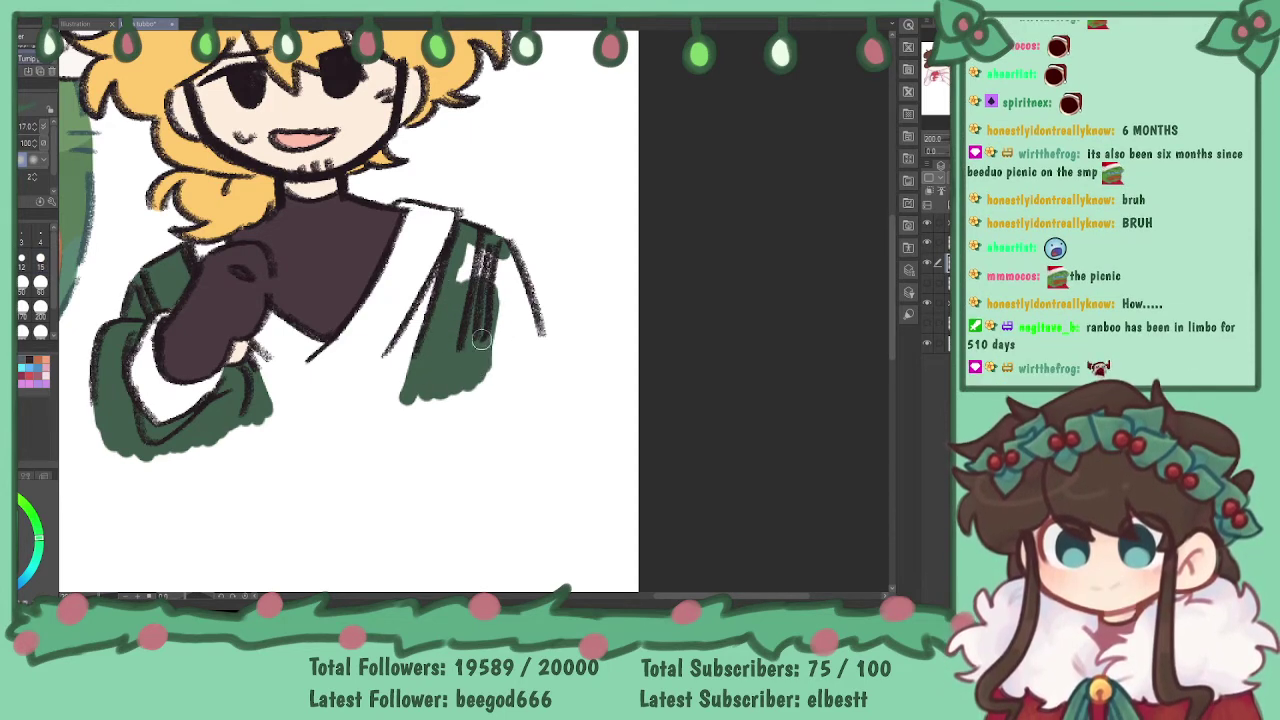
mouse_move(507, 326)
mouse_down()
mouse_move(493, 378)
mouse_move(462, 377)
mouse_move(498, 374)
mouse_move(516, 339)
mouse_move(523, 351)
mouse_move(519, 305)
mouse_move(530, 321)
mouse_move(514, 320)
mouse_move(509, 275)
mouse_move(476, 268)
mouse_move(479, 251)
mouse_move(466, 248)
mouse_move(435, 376)
mouse_move(416, 384)
mouse_move(463, 374)
mouse_move(472, 388)
mouse_move(505, 350)
mouse_up()
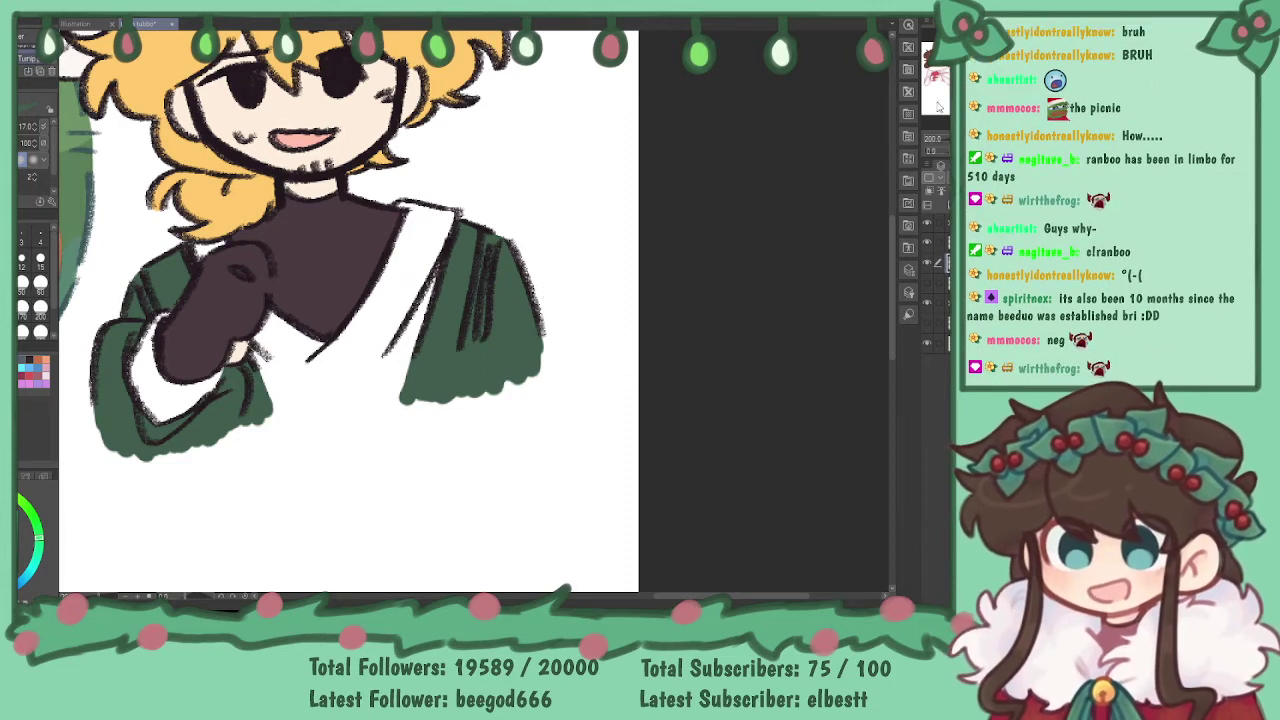
- Paint the robe's front below the dark shirt in a lighter mid green between the two dark green sleeves
drag(400, 300, 391, 395)
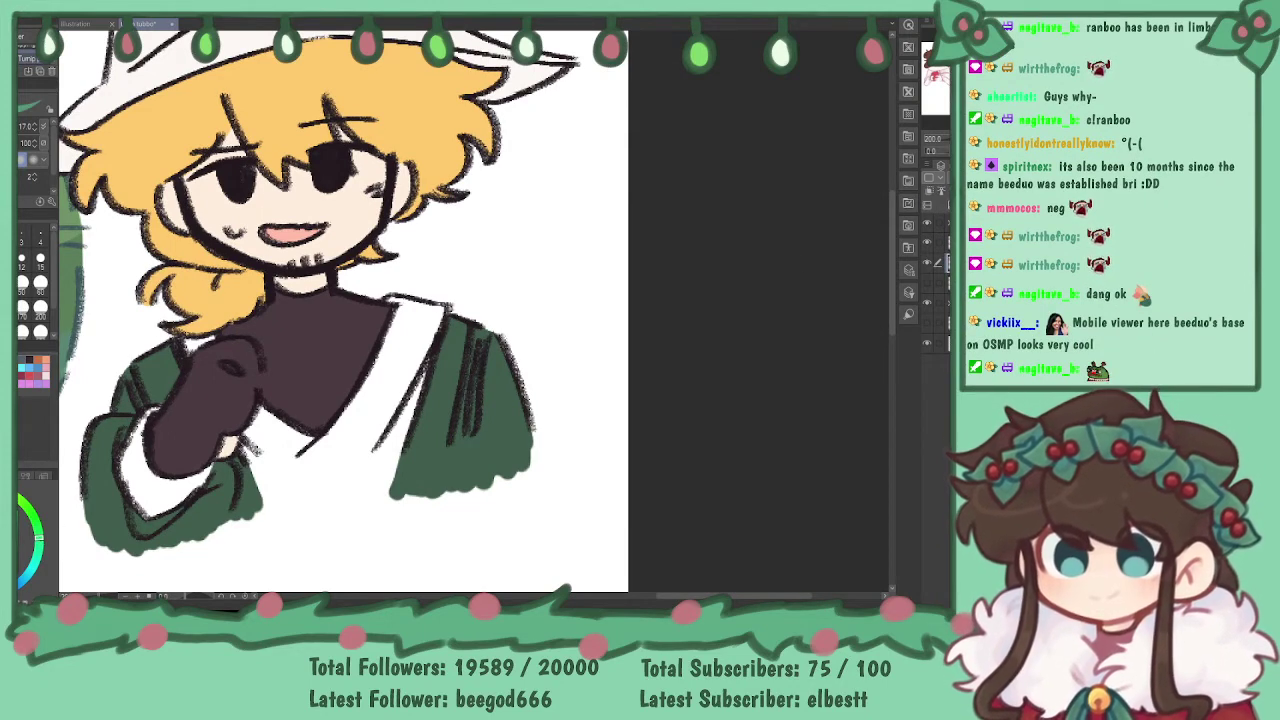
mouse_move(250, 455)
mouse_down()
mouse_move(270, 500)
mouse_move(297, 487)
mouse_up()
mouse_move(240, 450)
mouse_down()
mouse_move(270, 510)
mouse_move(300, 512)
mouse_move(325, 458)
mouse_move(343, 463)
mouse_move(352, 422)
mouse_move(340, 495)
mouse_move(395, 410)
mouse_up()
mouse_move(345, 510)
mouse_down()
mouse_move(396, 418)
mouse_move(395, 455)
mouse_up()
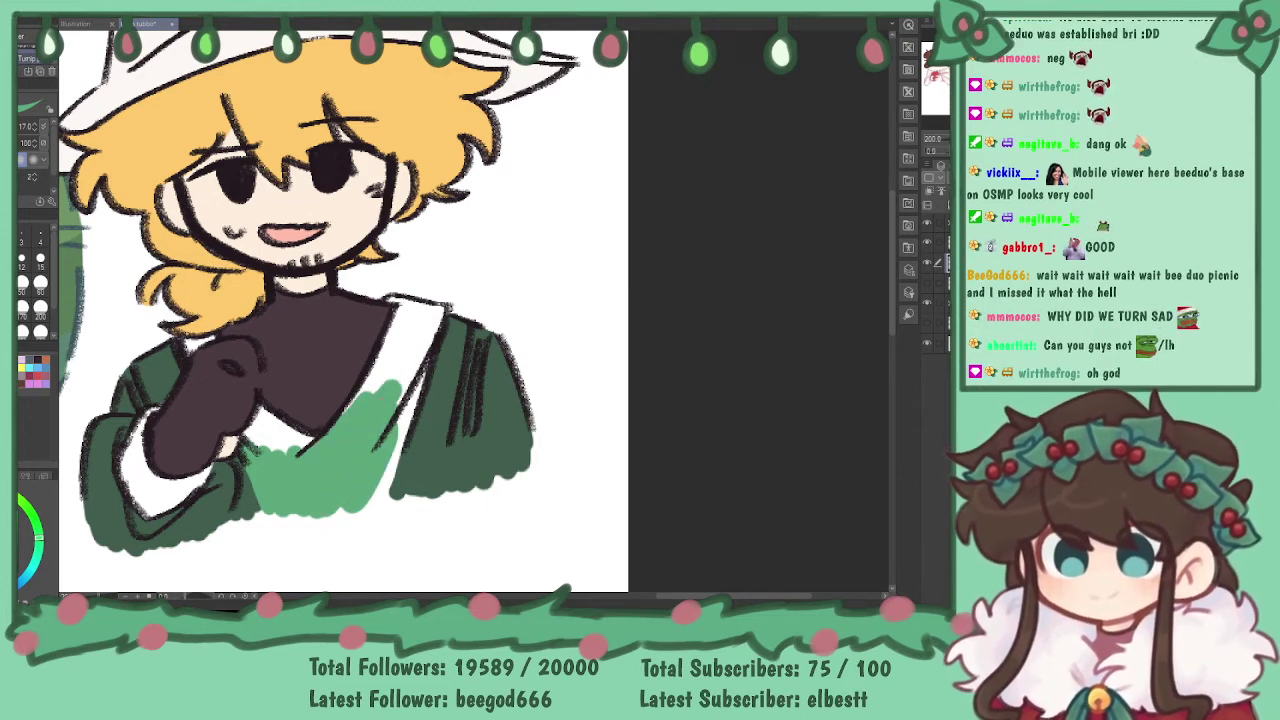
- Fill the right-hand collar band, the collar piece behind the ponytail and the white gap beside the glove with mid green
mouse_move(378, 468)
mouse_down()
mouse_move(390, 500)
mouse_move(405, 390)
mouse_move(425, 350)
mouse_move(388, 363)
mouse_up()
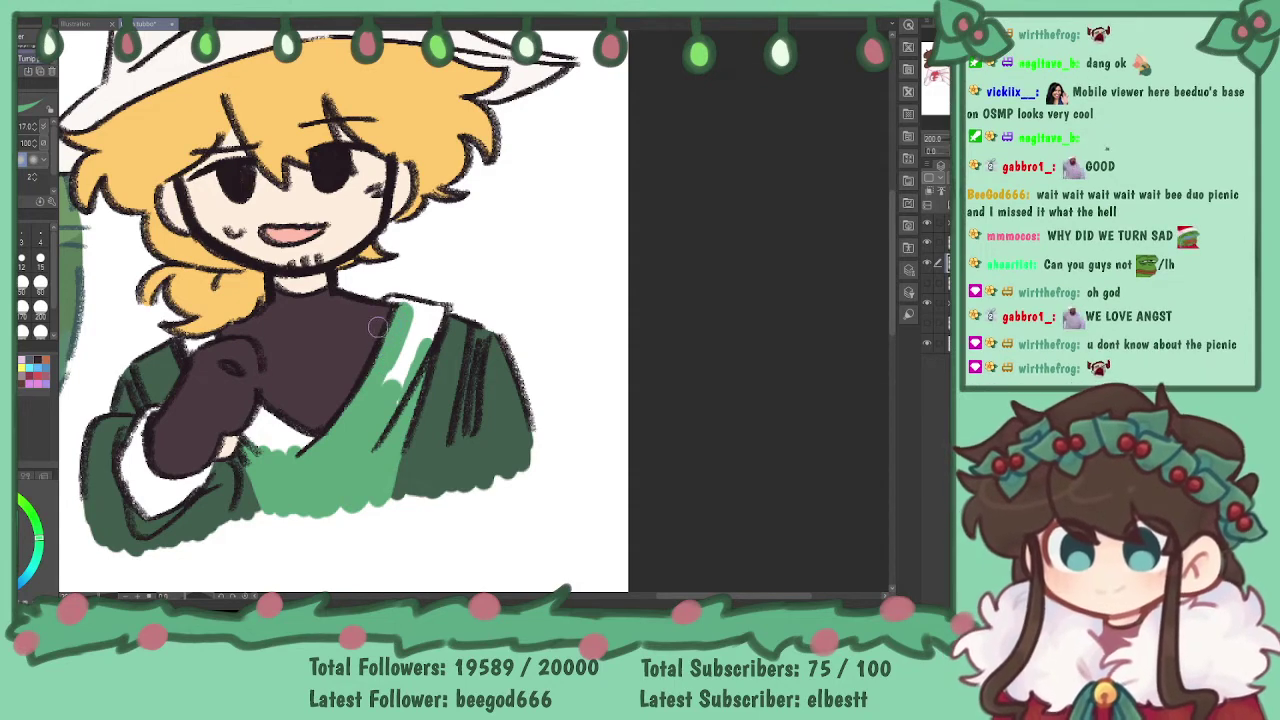
mouse_move(393, 307)
mouse_down()
mouse_move(439, 318)
mouse_move(378, 410)
mouse_up()
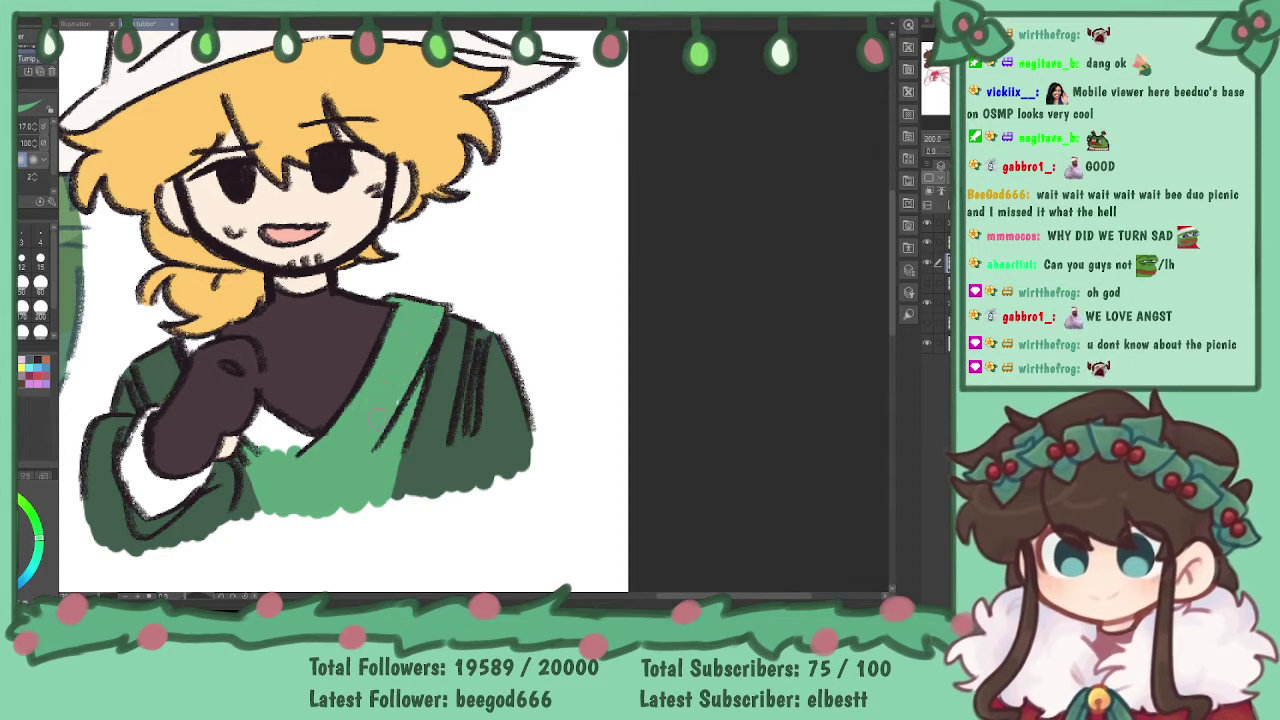
drag(186, 352, 206, 341)
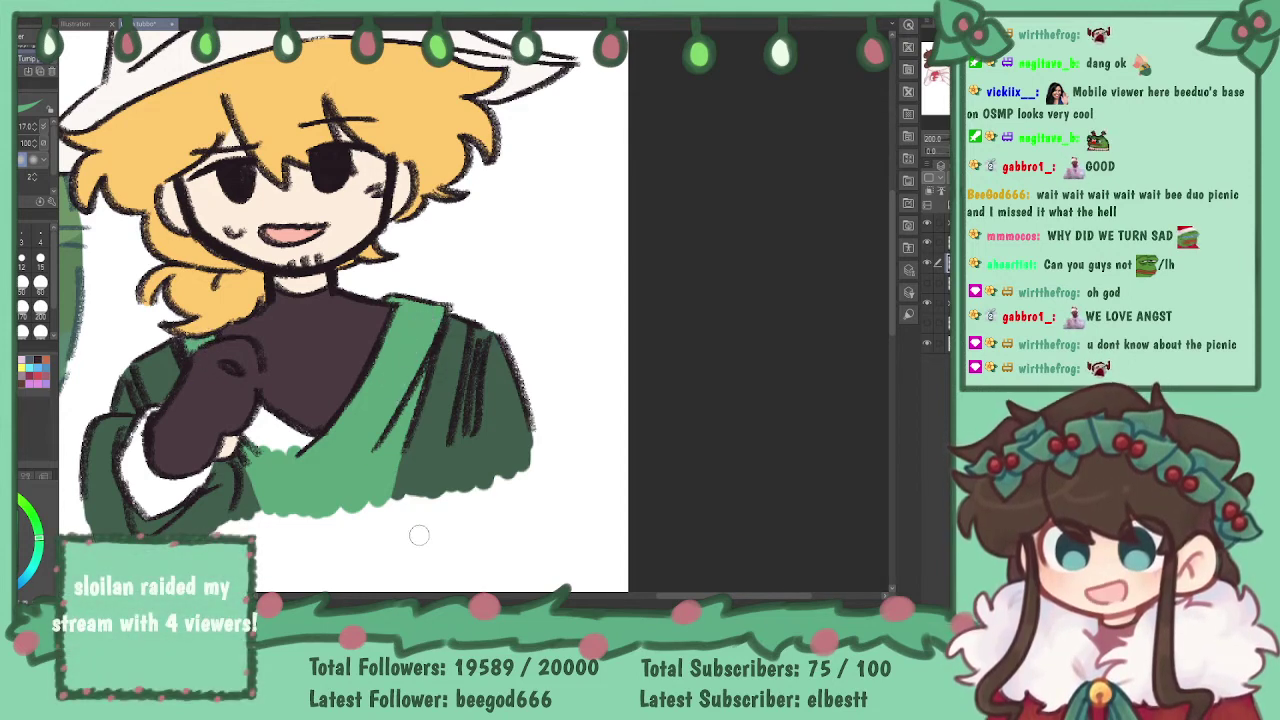
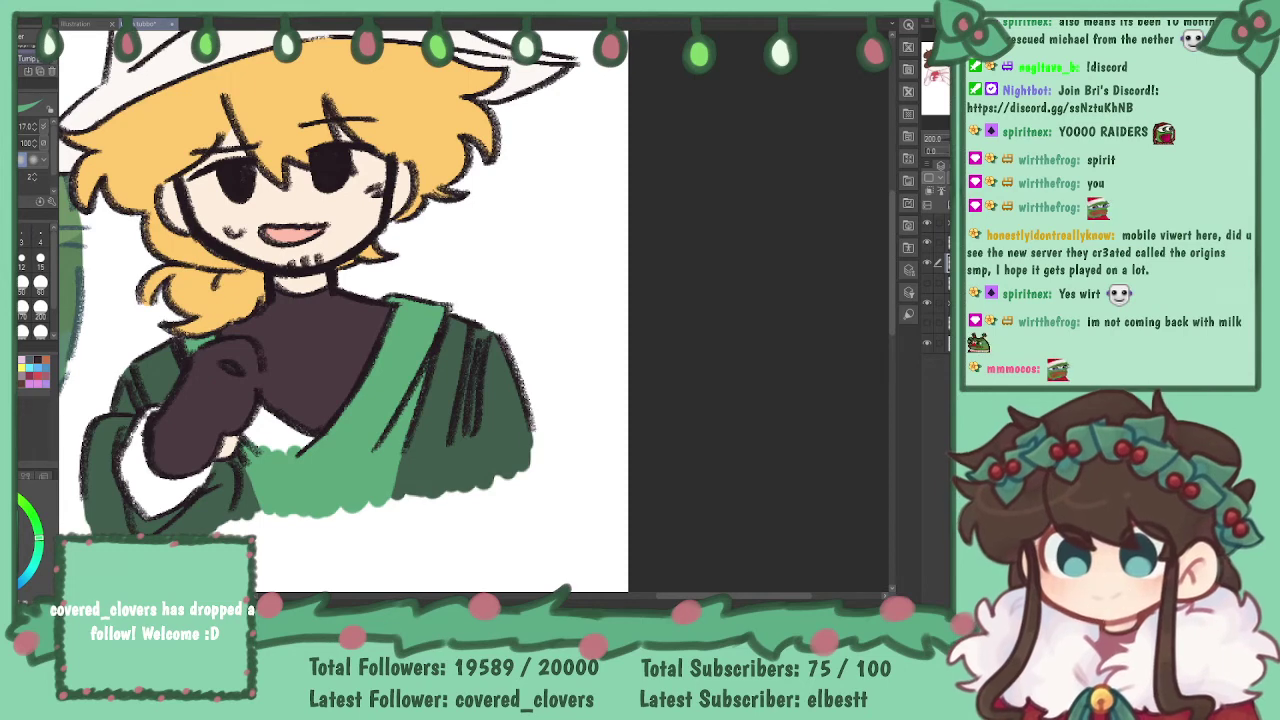
drag(420, 370, 502, 382)
mouse_move(333, 443)
mouse_down()
mouse_move(376, 447)
mouse_move(366, 438)
mouse_up()
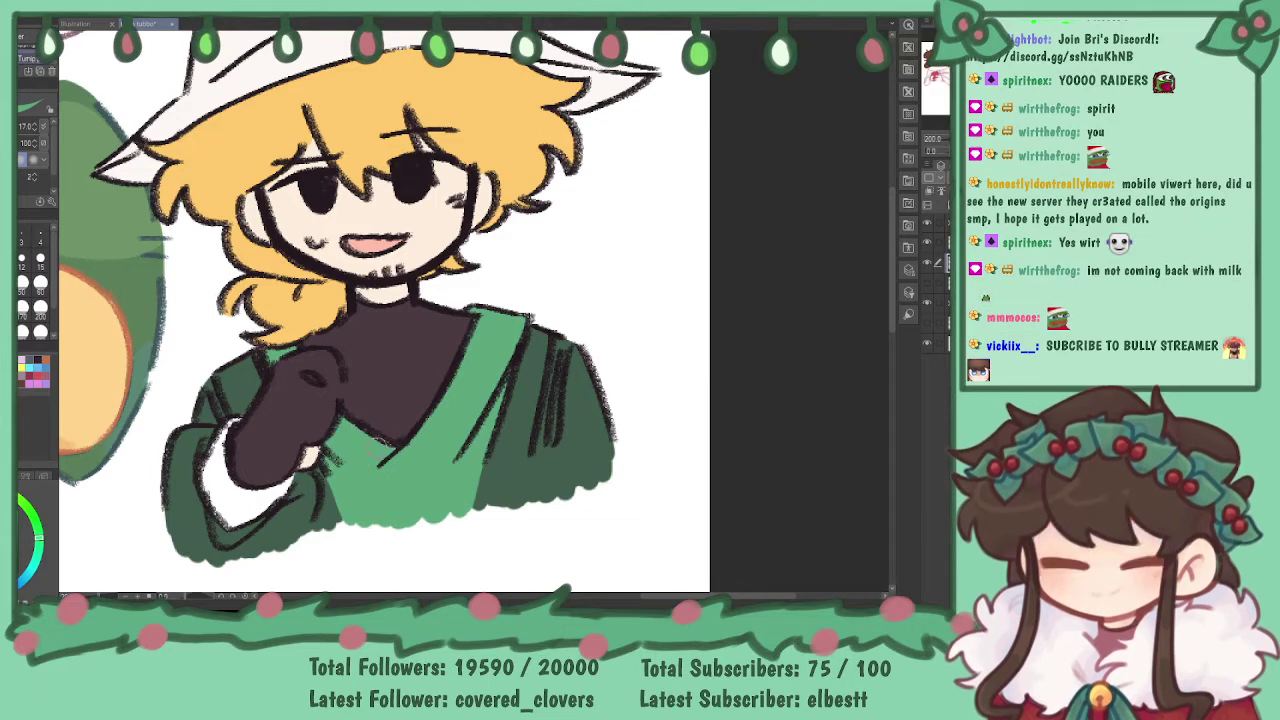
- Outline and fill a bright green stripe down the crown and brim on the hat's left-hand side with the pen
drag(495, 391, 556, 529)
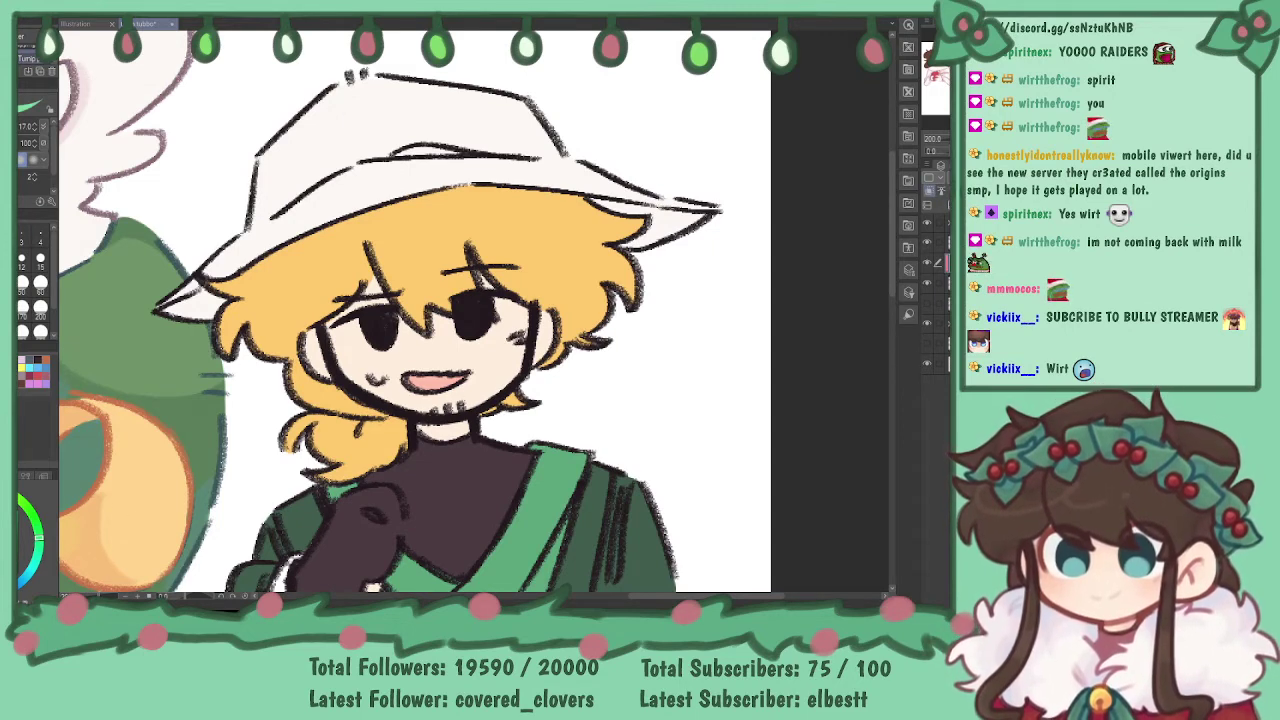
key(p)
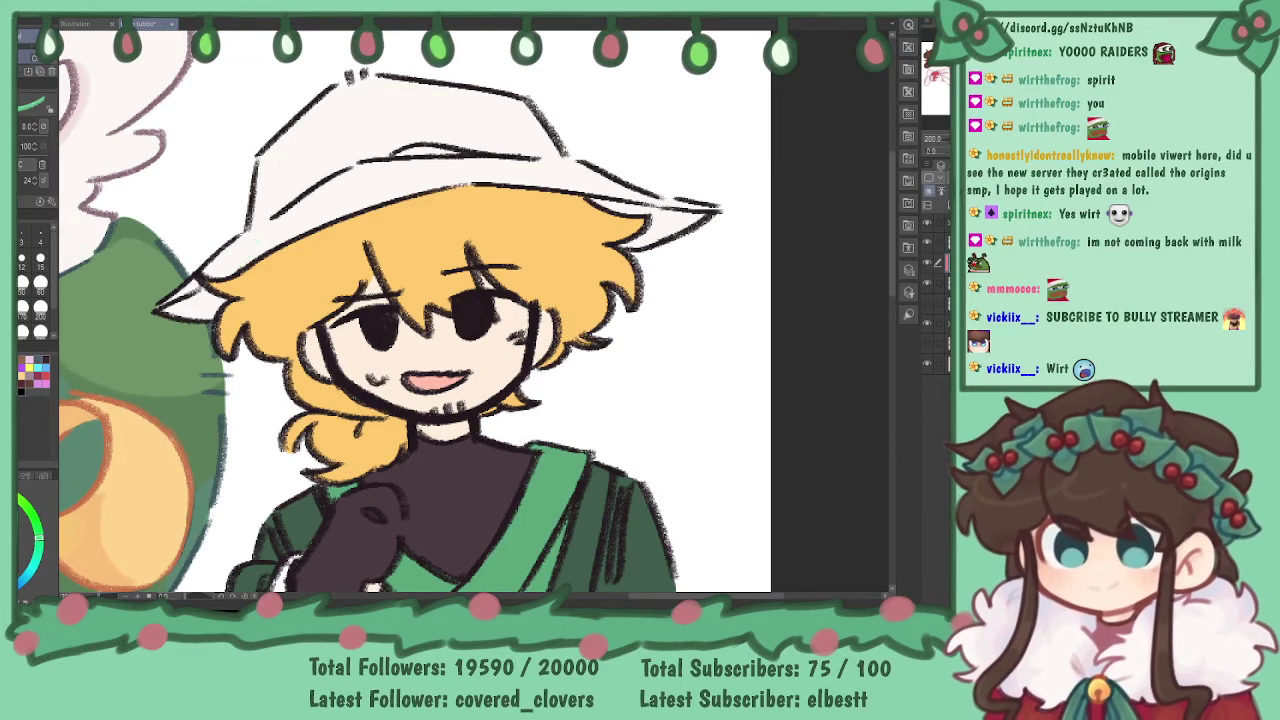
mouse_move(236, 271)
mouse_down()
mouse_move(268, 222)
mouse_move(271, 147)
mouse_up()
drag(286, 205, 288, 132)
drag(288, 132, 290, 191)
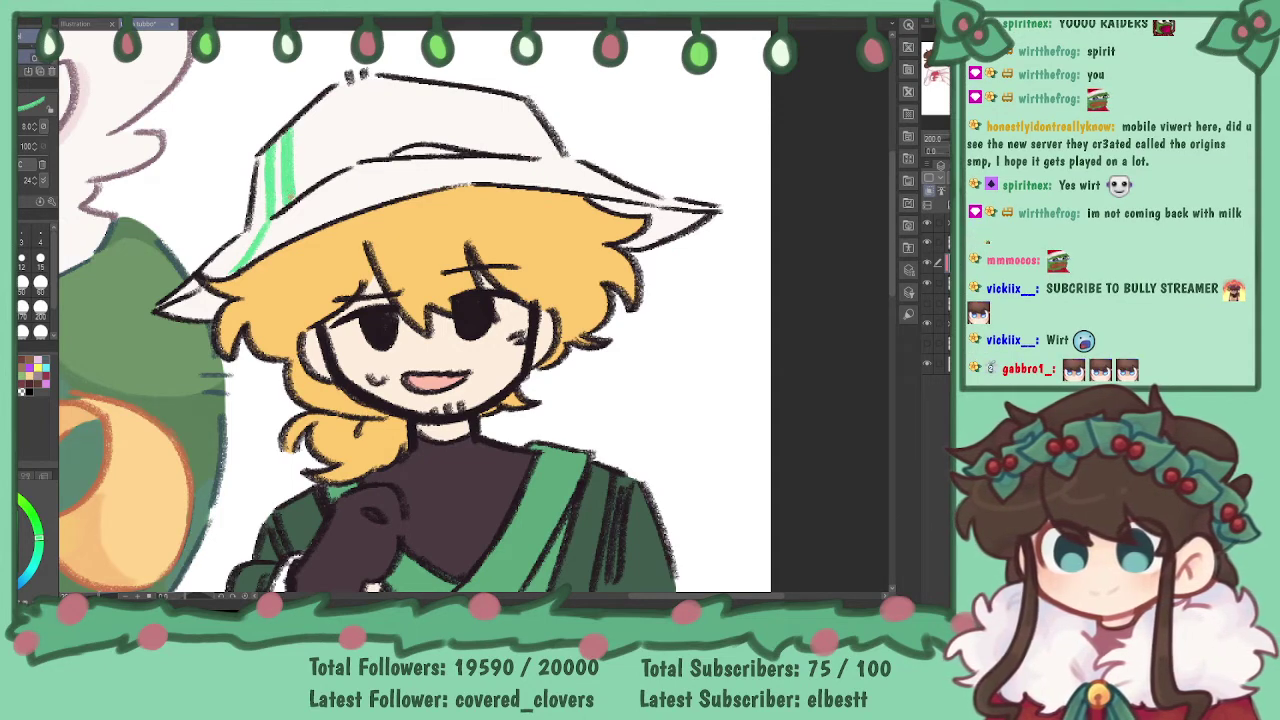
drag(283, 243, 289, 205)
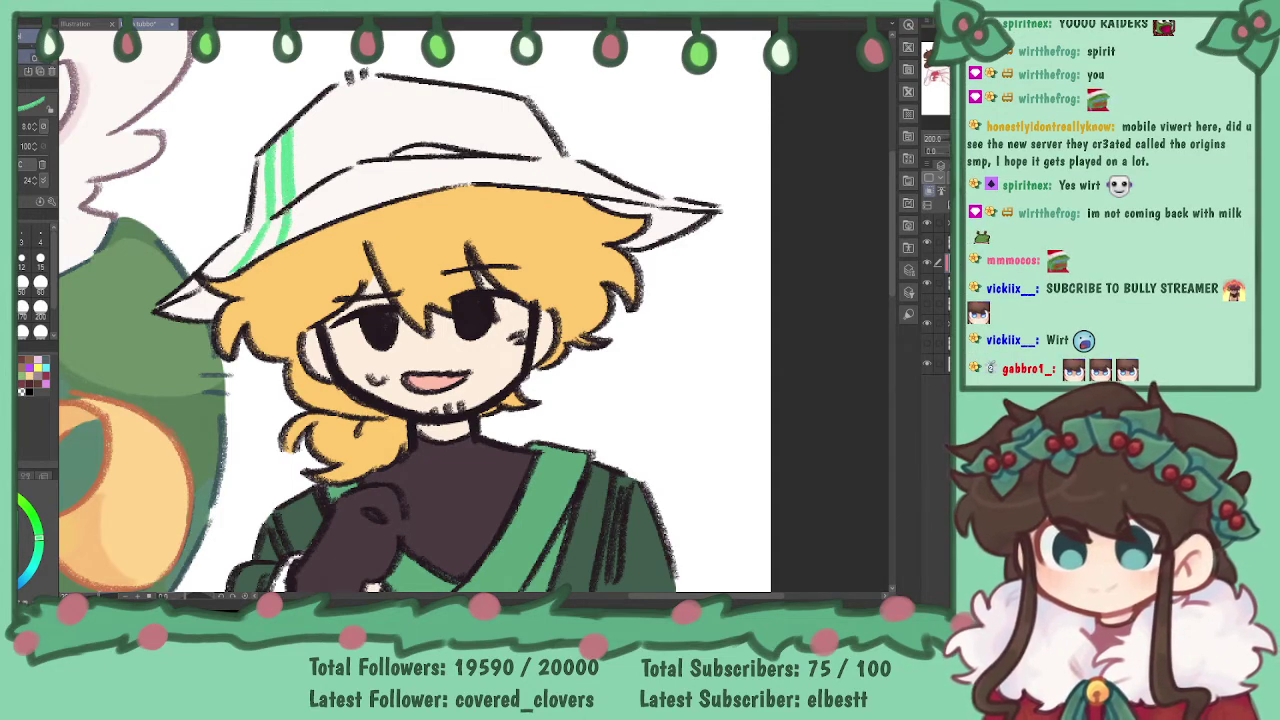
mouse_move(251, 261)
mouse_down()
mouse_move(276, 220)
mouse_move(278, 172)
mouse_up()
drag(280, 212, 278, 152)
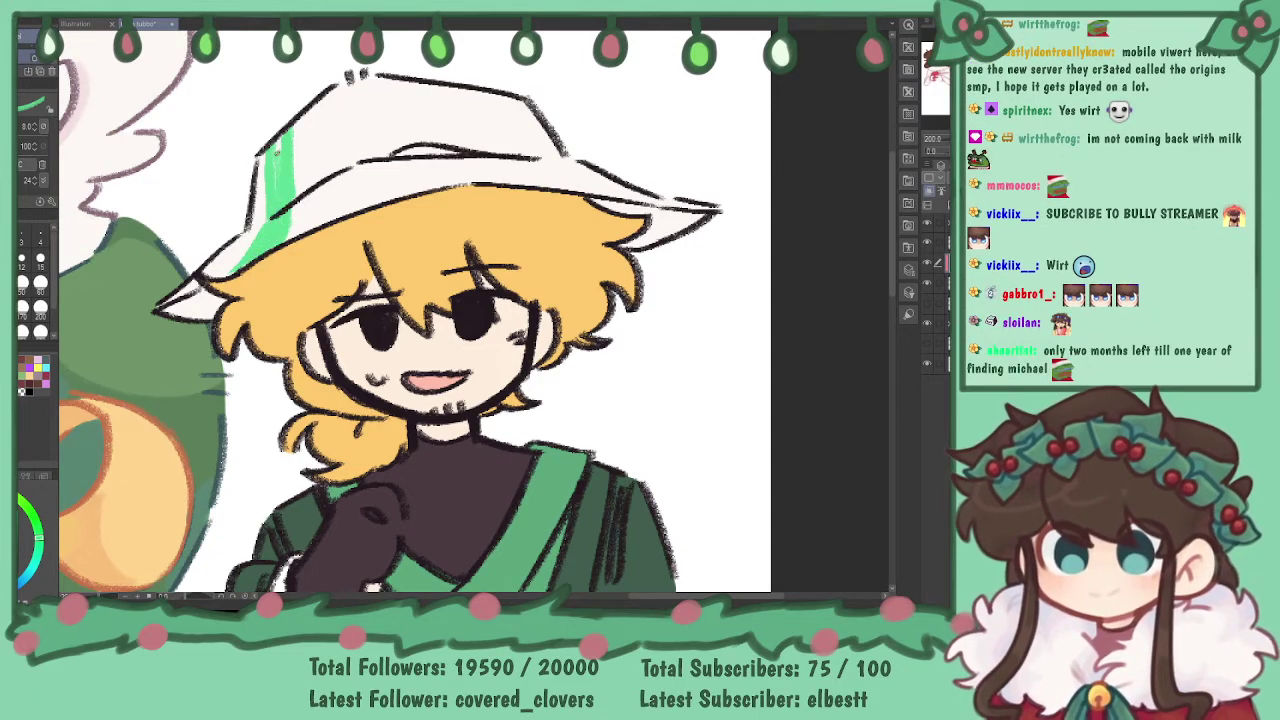
- Color the brim's left-hand tip bright green and paint a second, wider stripe from the crown's top down through the brim
drag(190, 286, 160, 306)
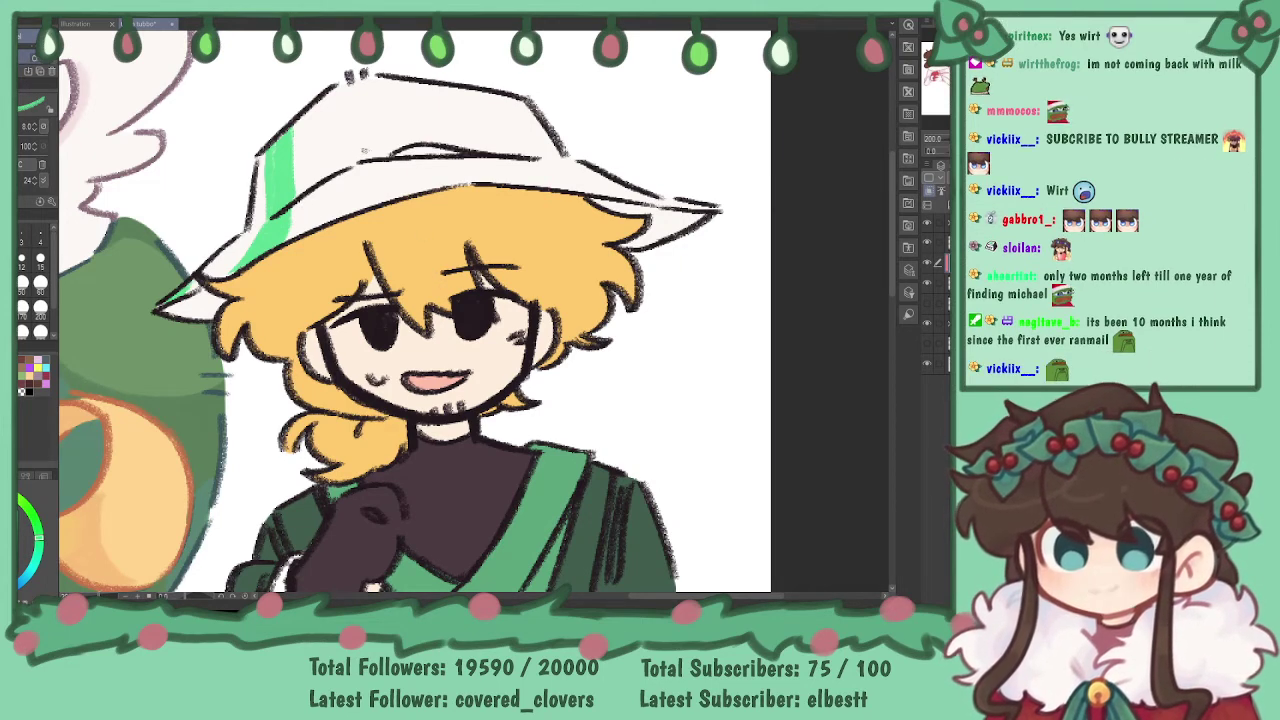
mouse_move(334, 87)
mouse_down()
mouse_move(348, 210)
mouse_move(405, 192)
mouse_move(373, 113)
mouse_move(376, 152)
mouse_up()
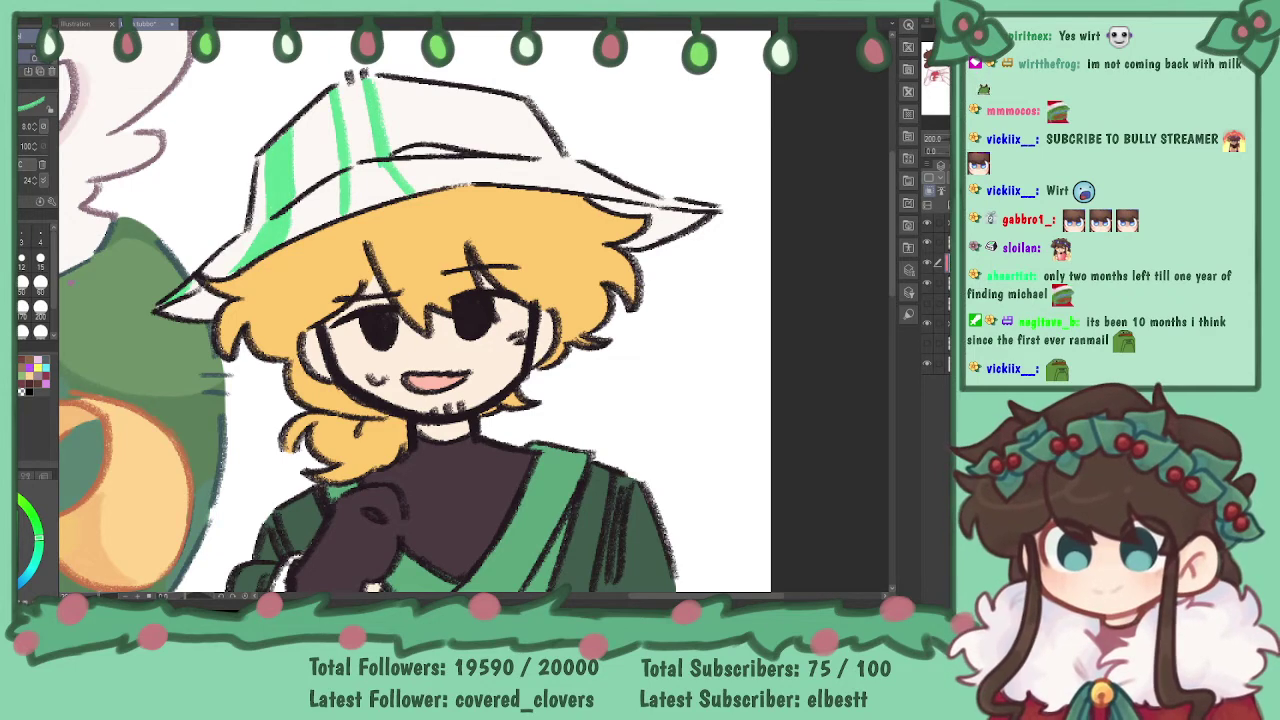
mouse_move(355, 148)
mouse_down()
mouse_move(348, 90)
mouse_move(370, 175)
mouse_move(357, 146)
mouse_move(352, 206)
mouse_move(374, 203)
mouse_move(382, 182)
mouse_move(372, 190)
mouse_up()
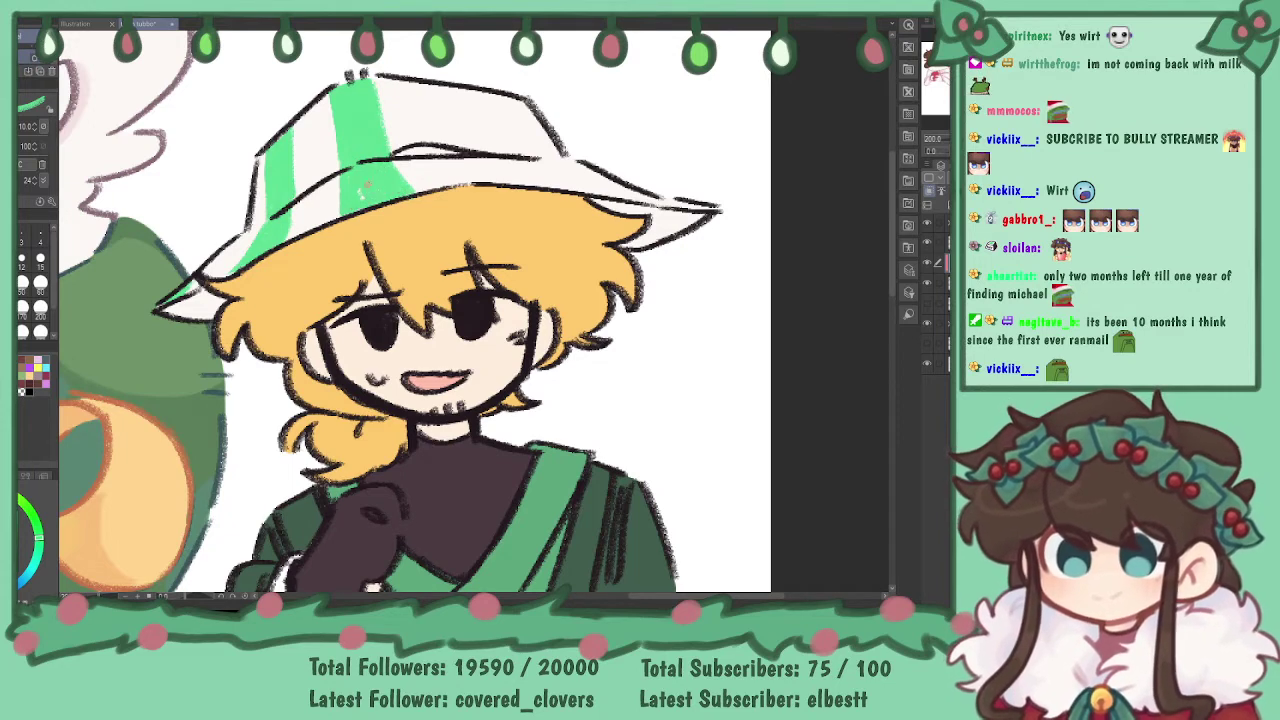
- Paint a third bright green stripe down the crown and brim right of the hat's center, undoing the unwanted edge stroke
mouse_move(440, 95)
mouse_down()
mouse_move(476, 180)
mouse_move(490, 166)
mouse_up()
drag(473, 90, 488, 148)
key(ctrl+z)
mouse_move(470, 92)
mouse_down()
mouse_move(494, 160)
mouse_move(532, 190)
mouse_move(502, 183)
mouse_move(455, 90)
mouse_up()
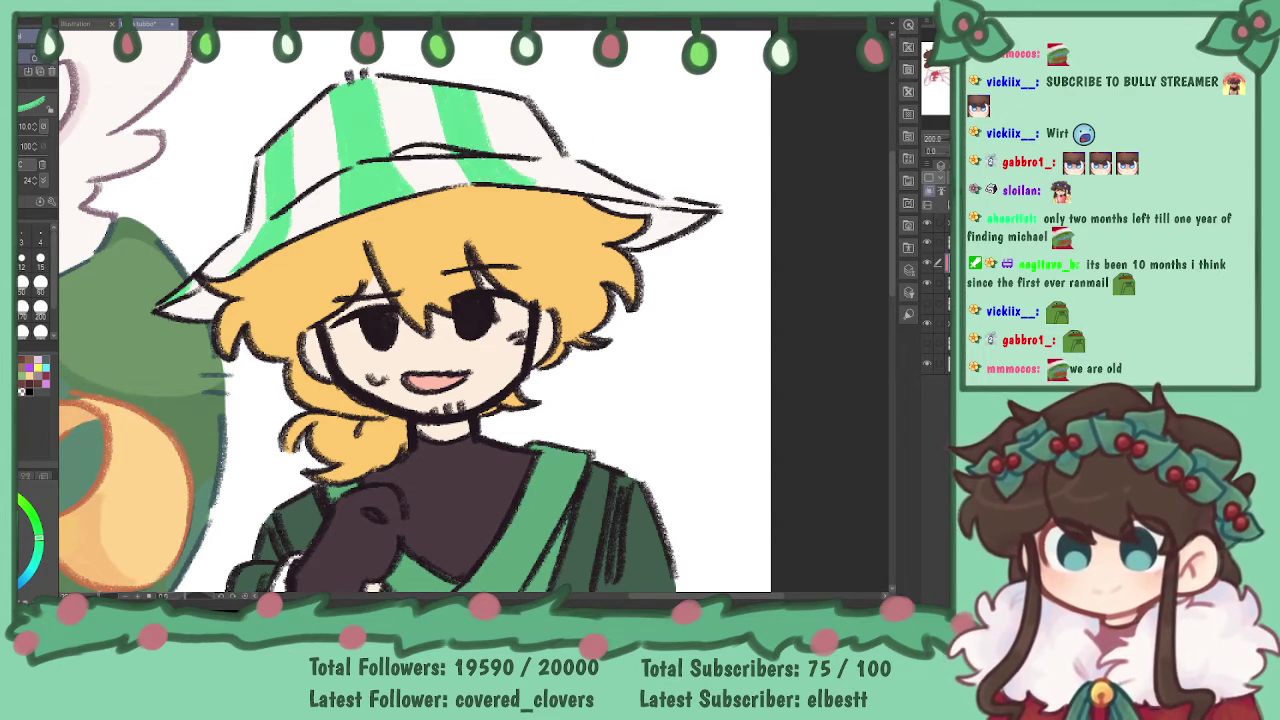
- Redo the stripe along the crown's right-hand edge in bright green and continue it across the brim toward the tip
drag(620, 210, 538, 293)
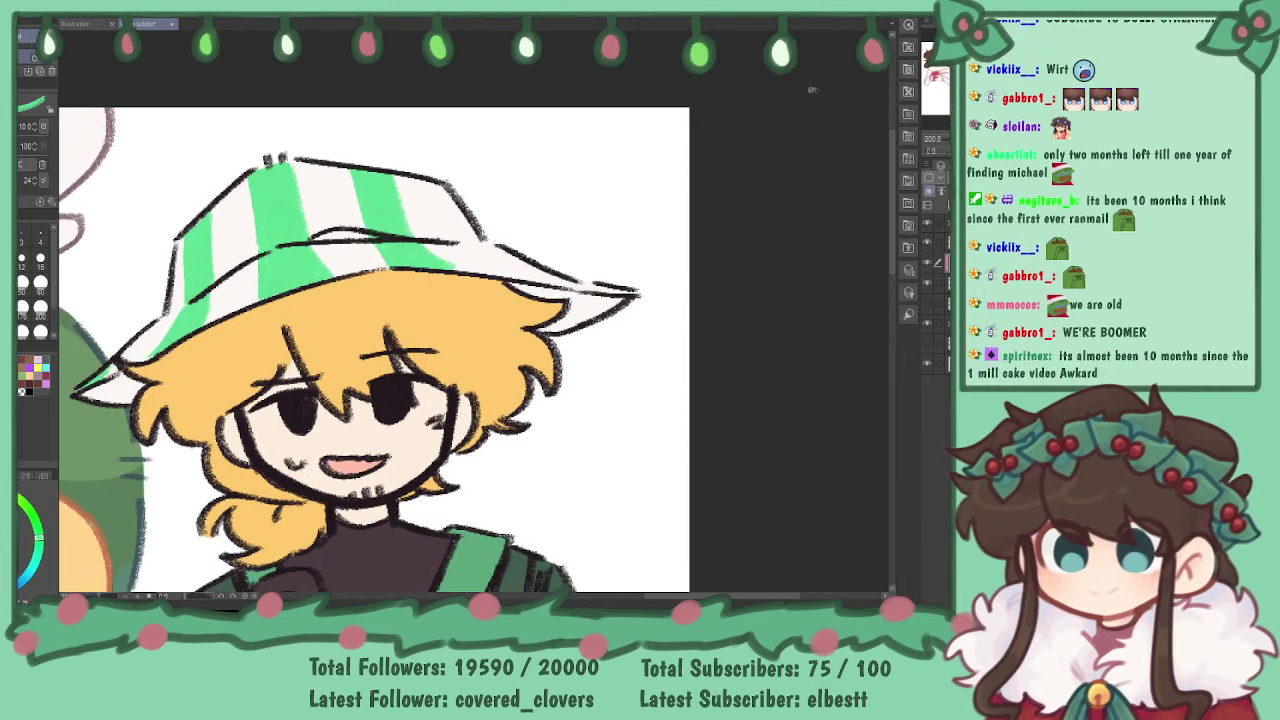
drag(436, 178, 474, 246)
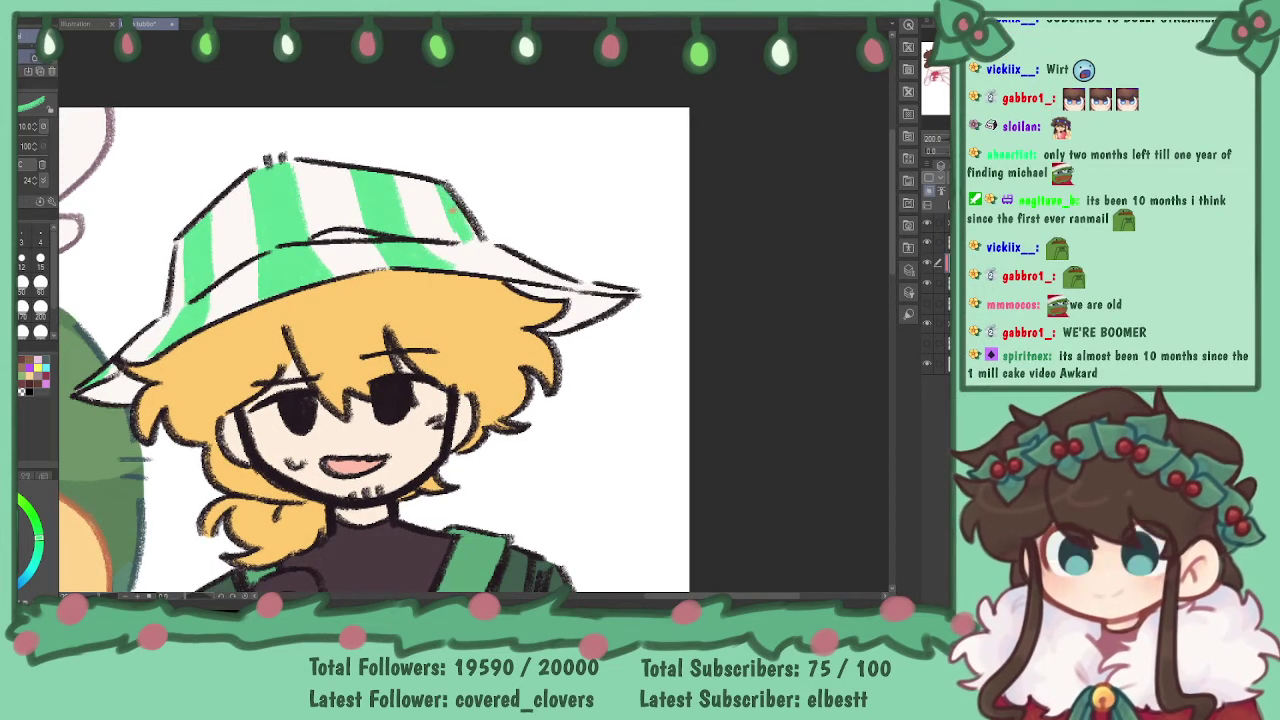
key(ctrl+z)
key(ctrl+z)
drag(444, 190, 470, 234)
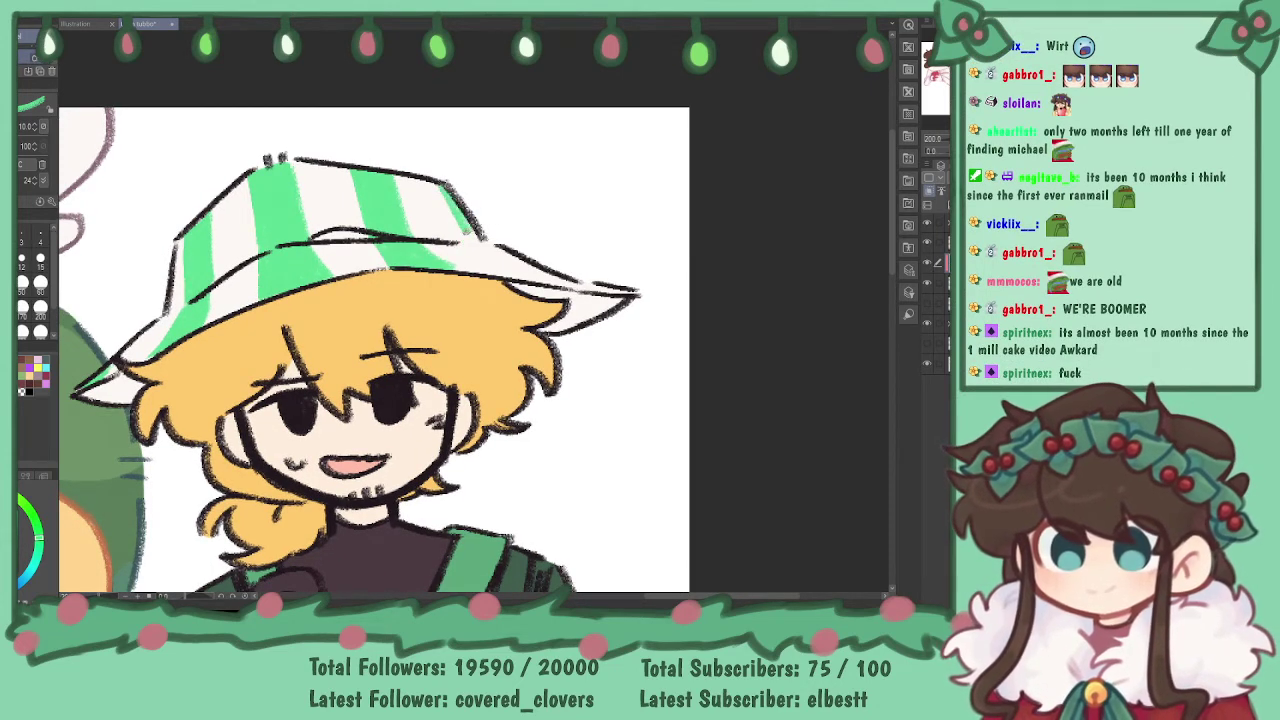
drag(436, 184, 474, 246)
mouse_move(434, 182)
mouse_down()
mouse_move(464, 234)
mouse_move(542, 280)
mouse_up()
mouse_move(486, 242)
mouse_down()
mouse_move(554, 282)
mouse_move(634, 294)
mouse_up()
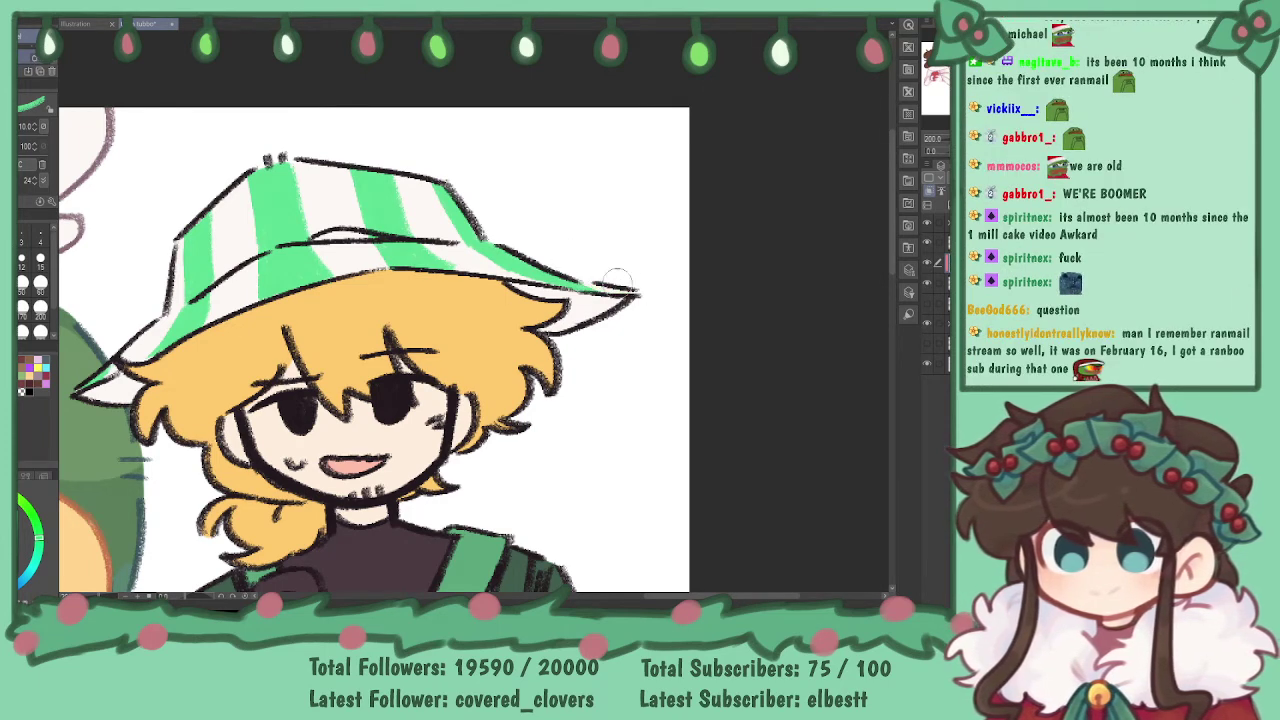
- Add bright green stripe color to the underside of the brim at the hat's tips
drag(480, 350, 582, 288)
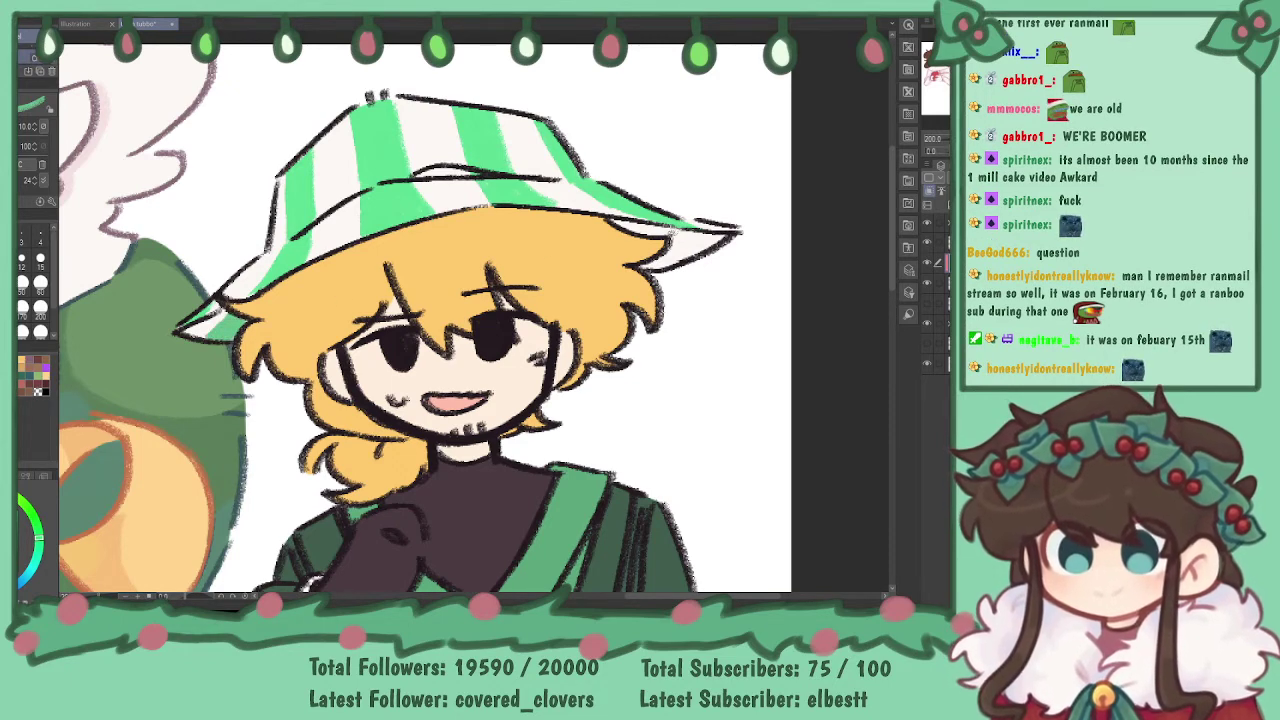
mouse_move(676, 231)
mouse_down()
mouse_move(705, 242)
mouse_move(652, 233)
mouse_up()
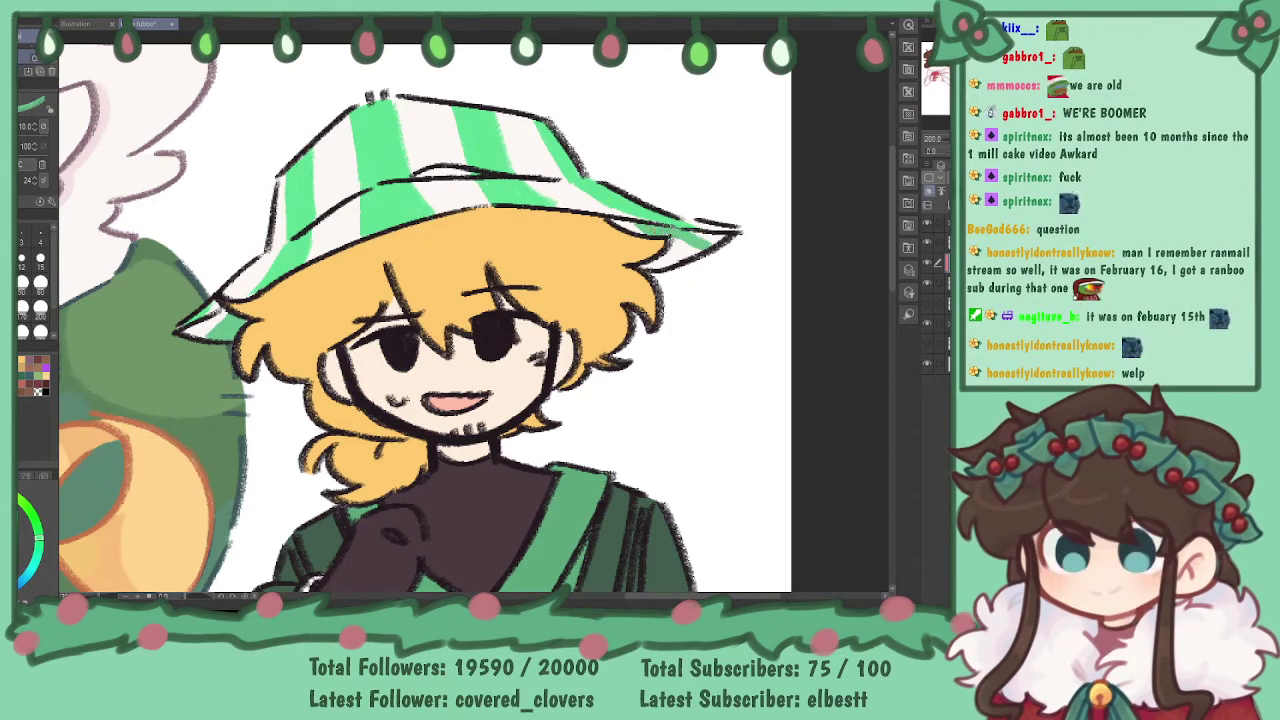
- Finish the green underside of the brim's right-hand tip and merge the layer into the one below
drag(674, 257, 697, 250)
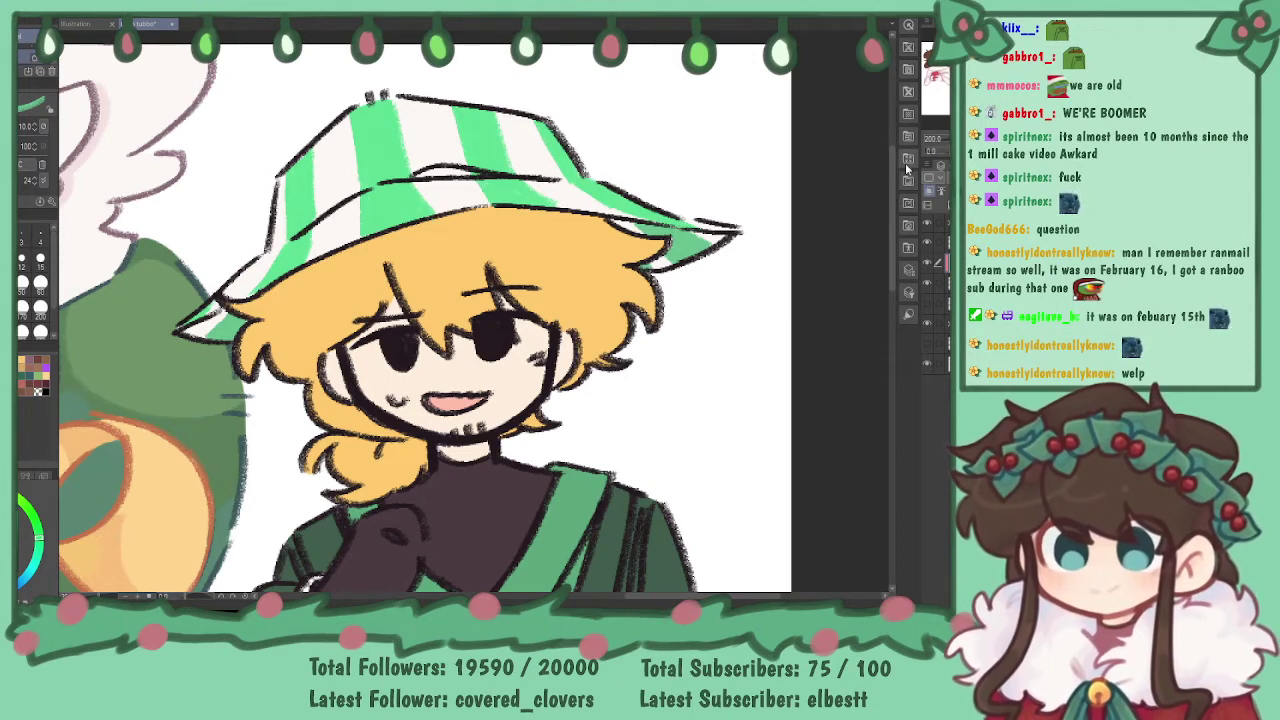
key(ctrl+minus)
key(ctrl+plus)
key(ctrl+plus)
key(ctrl+plus)
key(ctrl+minus)
key(ctrl+minus)
key(ctrl+minus)
drag(450, 370, 466, 247)
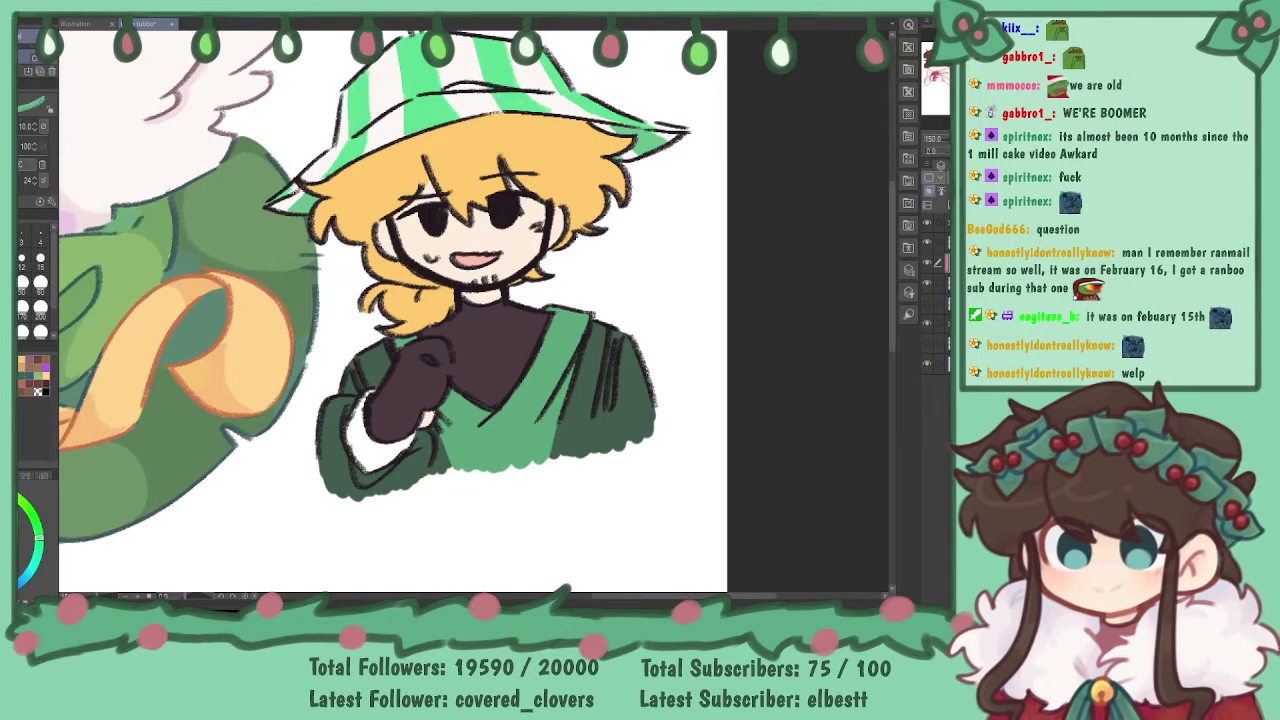
key(ctrl+e)
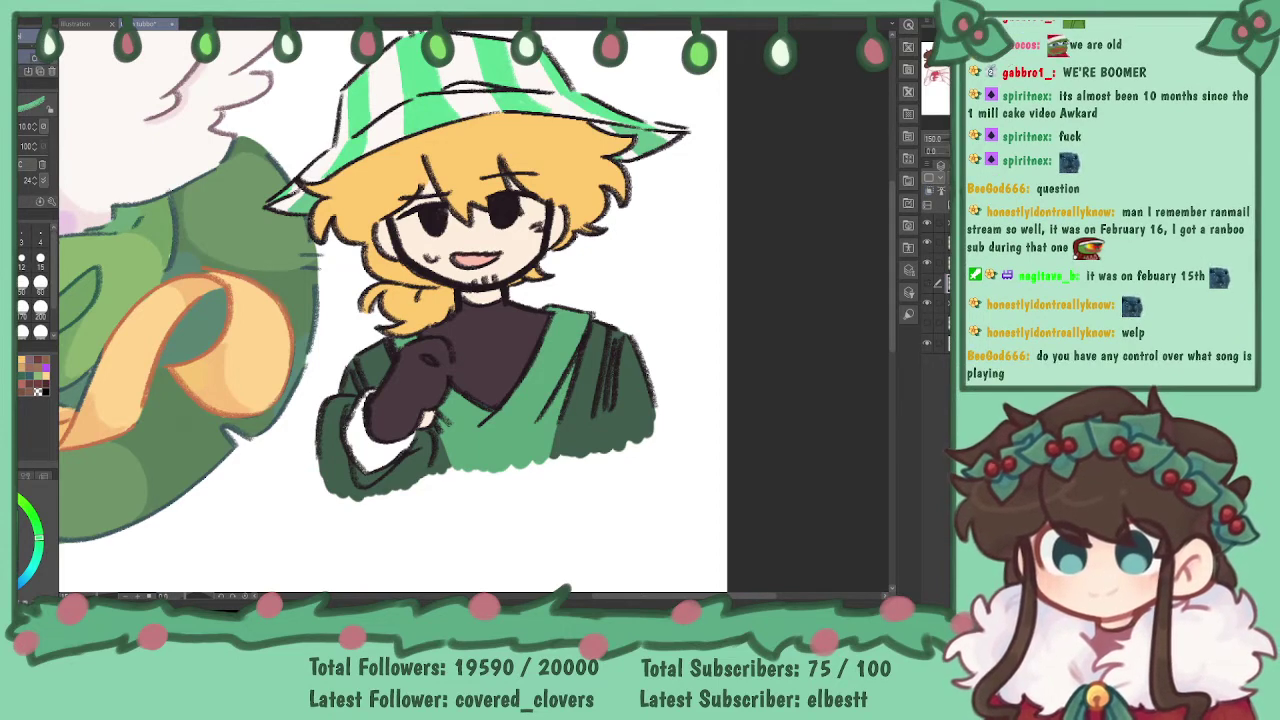
- Fill the white inner lining of the raised arm's sleeve with the robe's medium green
key(i)
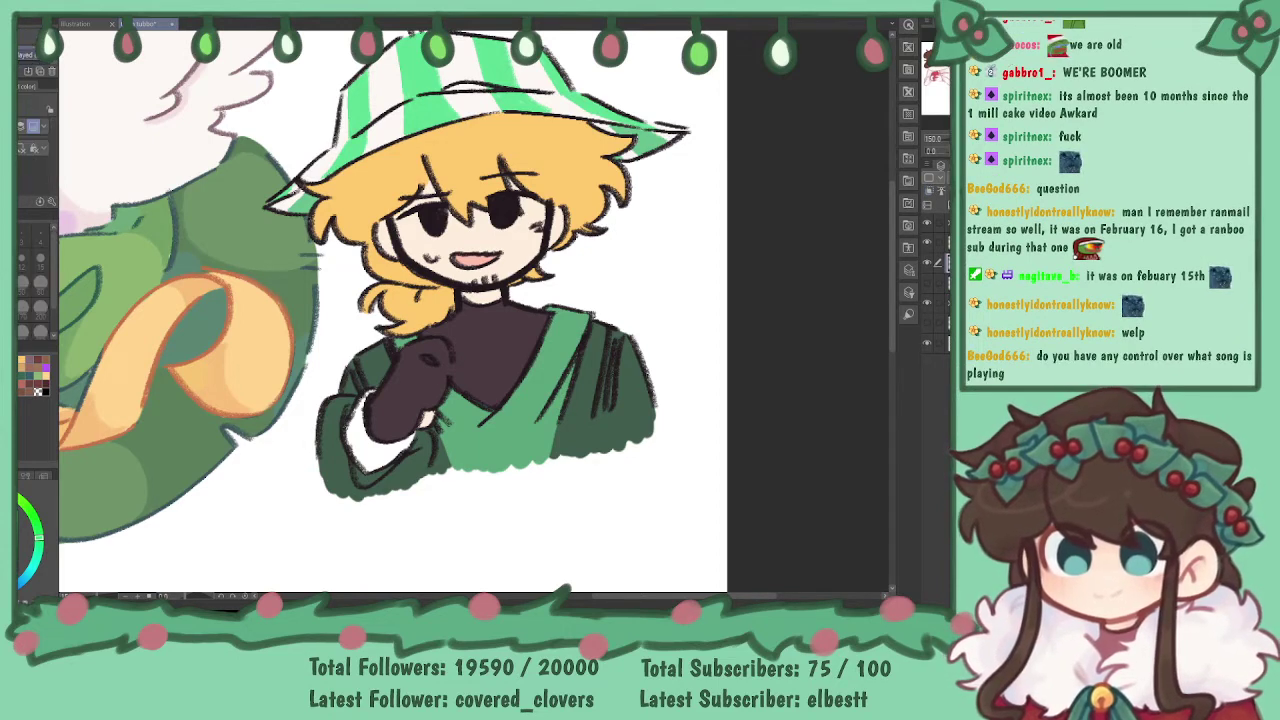
key(p)
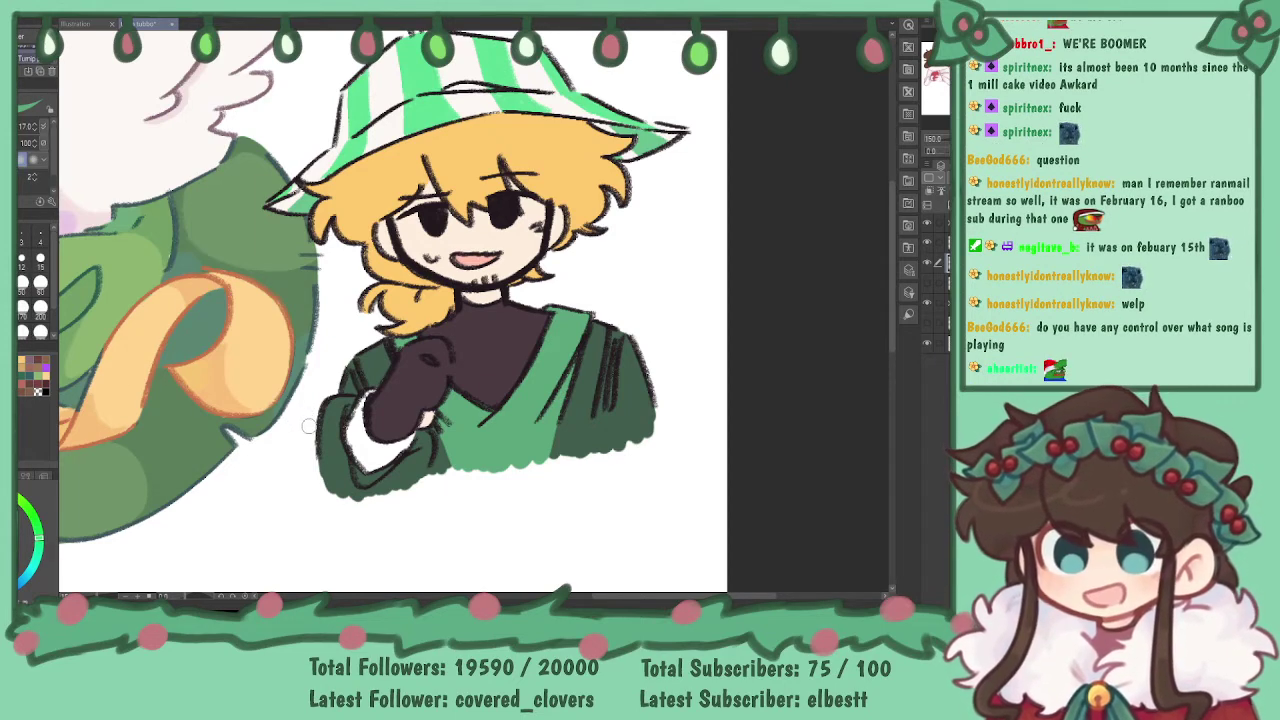
mouse_move(352, 437)
mouse_down()
mouse_move(360, 466)
mouse_move(395, 452)
mouse_up()
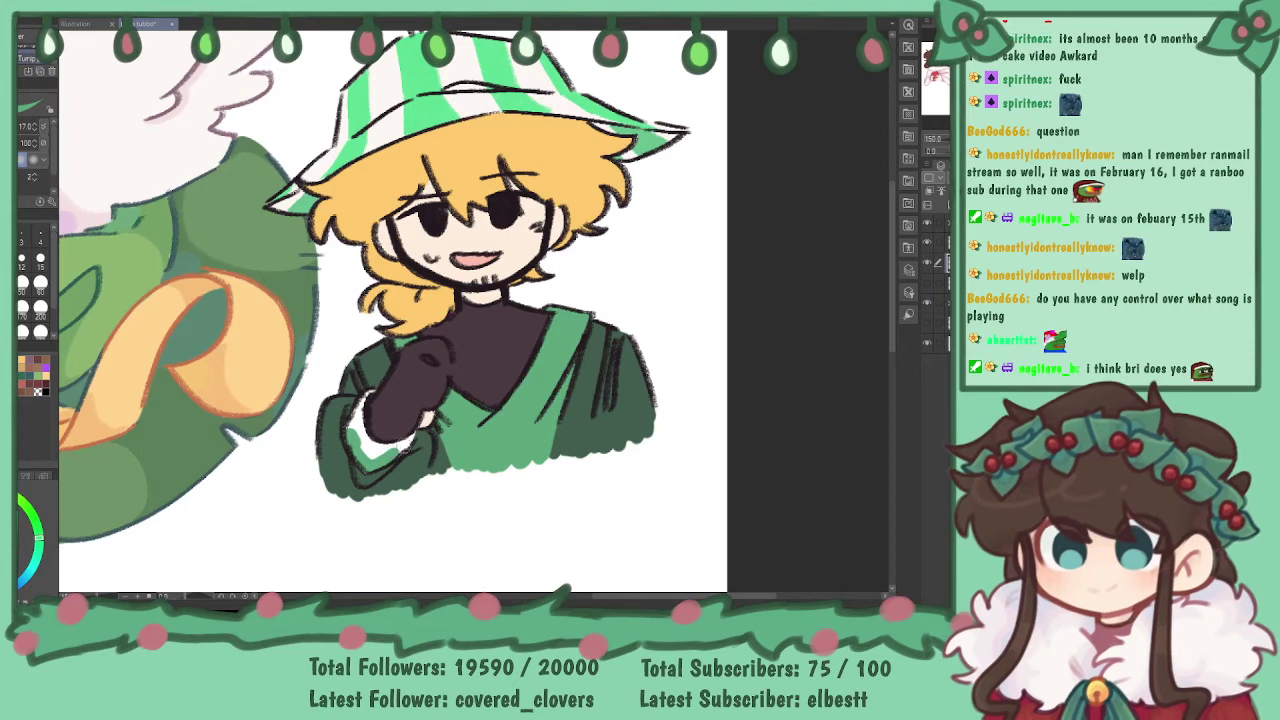
drag(390, 450, 408, 444)
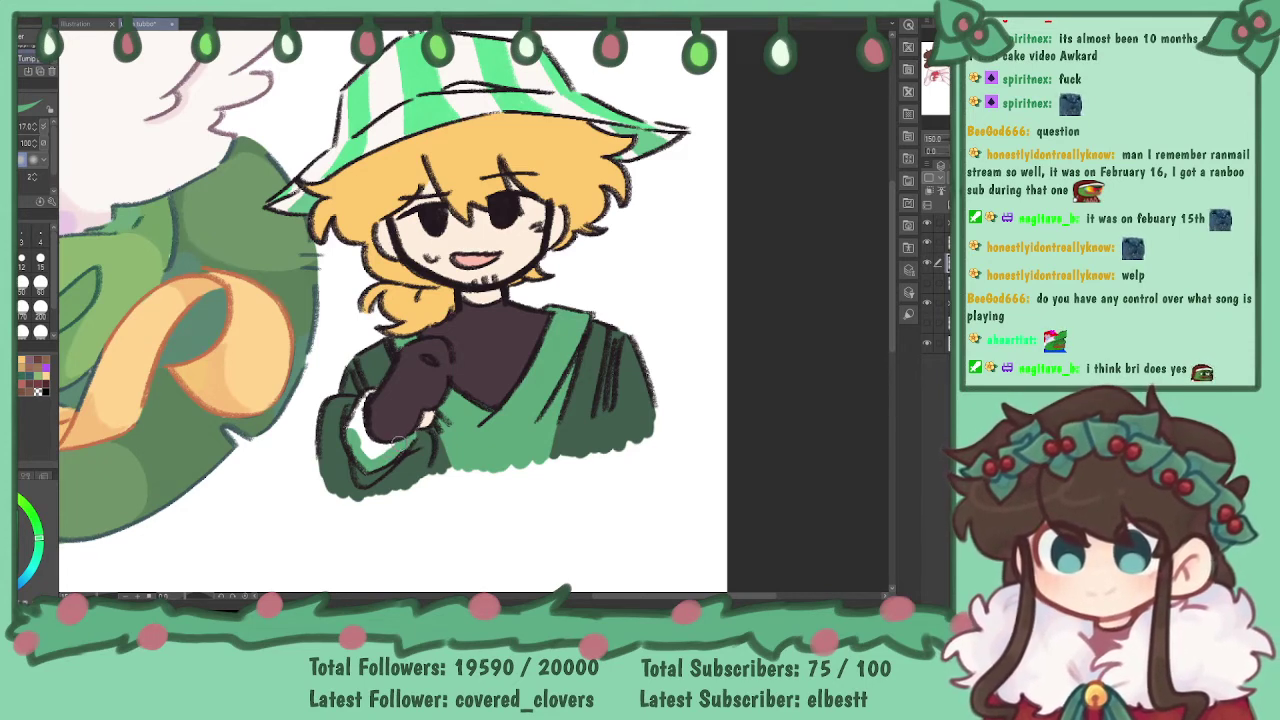
drag(368, 440, 376, 452)
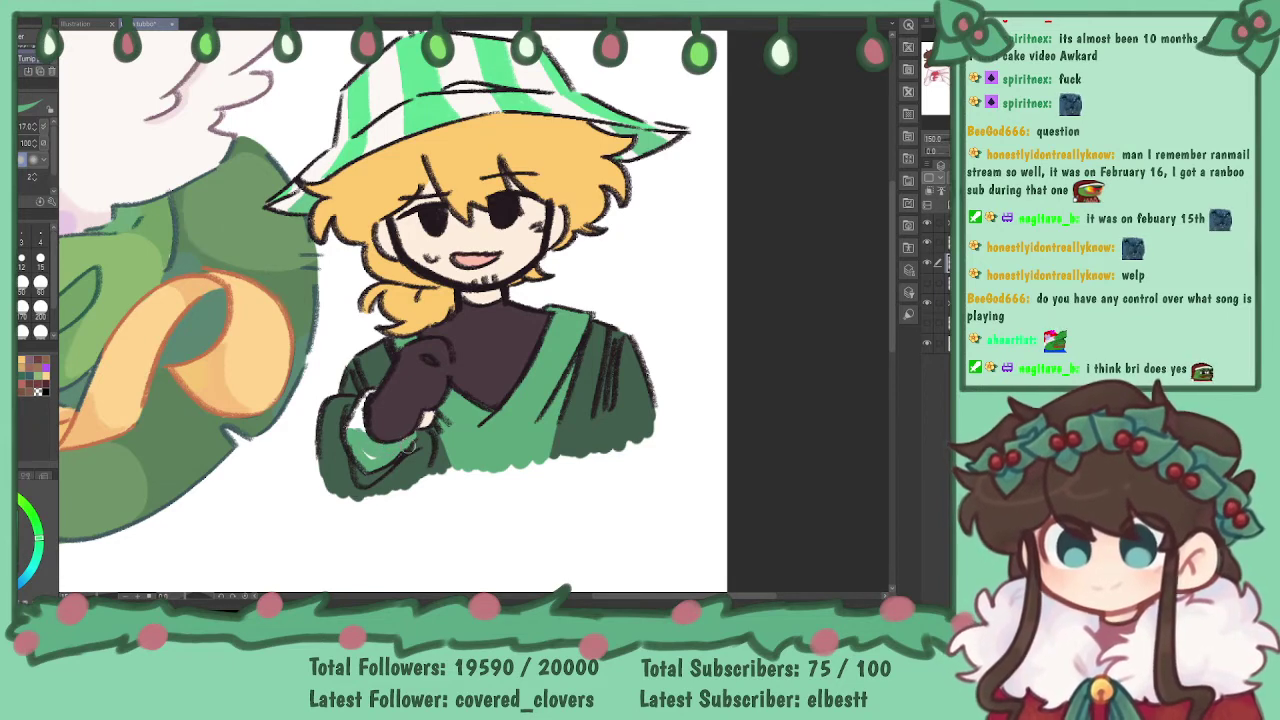
mouse_move(362, 420)
mouse_down()
mouse_move(368, 398)
mouse_move(352, 414)
mouse_up()
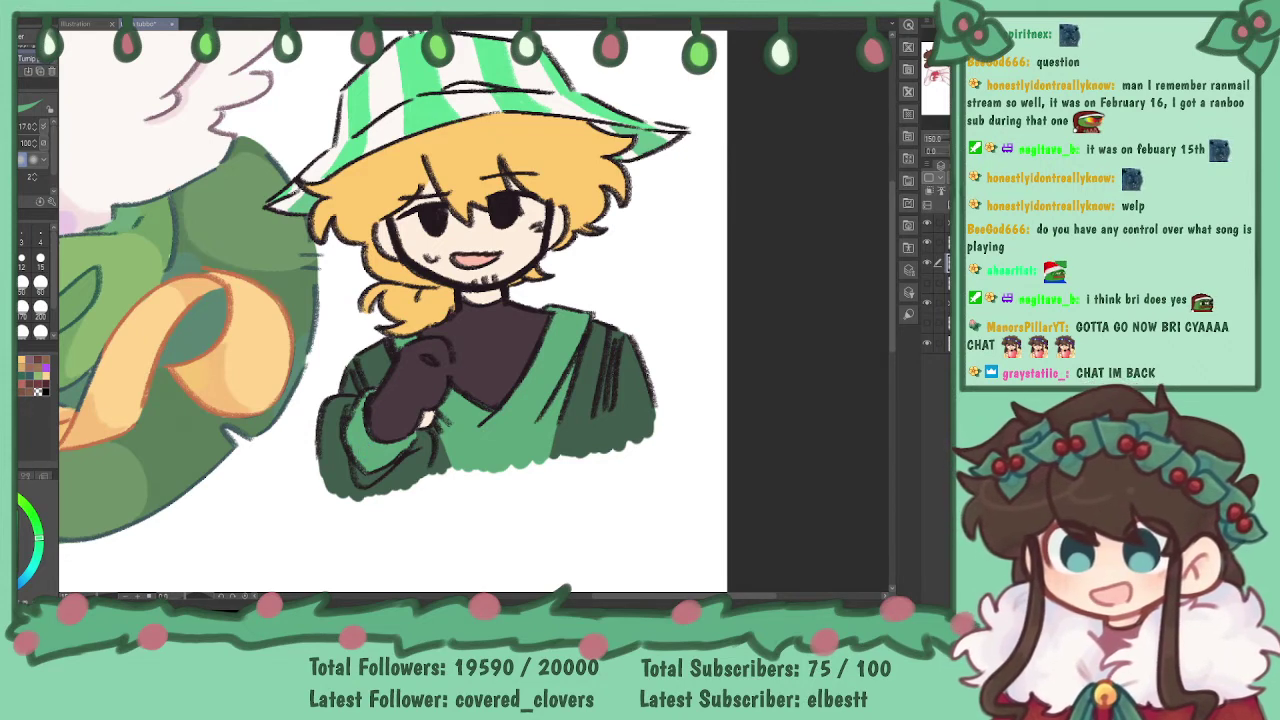
- Shade the ponytail, the hair behind the neck and the hair beside the right-hand ear in dark orange
mouse_move(470, 300)
mouse_down()
mouse_move(503, 308)
mouse_move(400, 292)
mouse_move(400, 307)
mouse_move(486, 357)
mouse_up()
drag(406, 316, 306, 316)
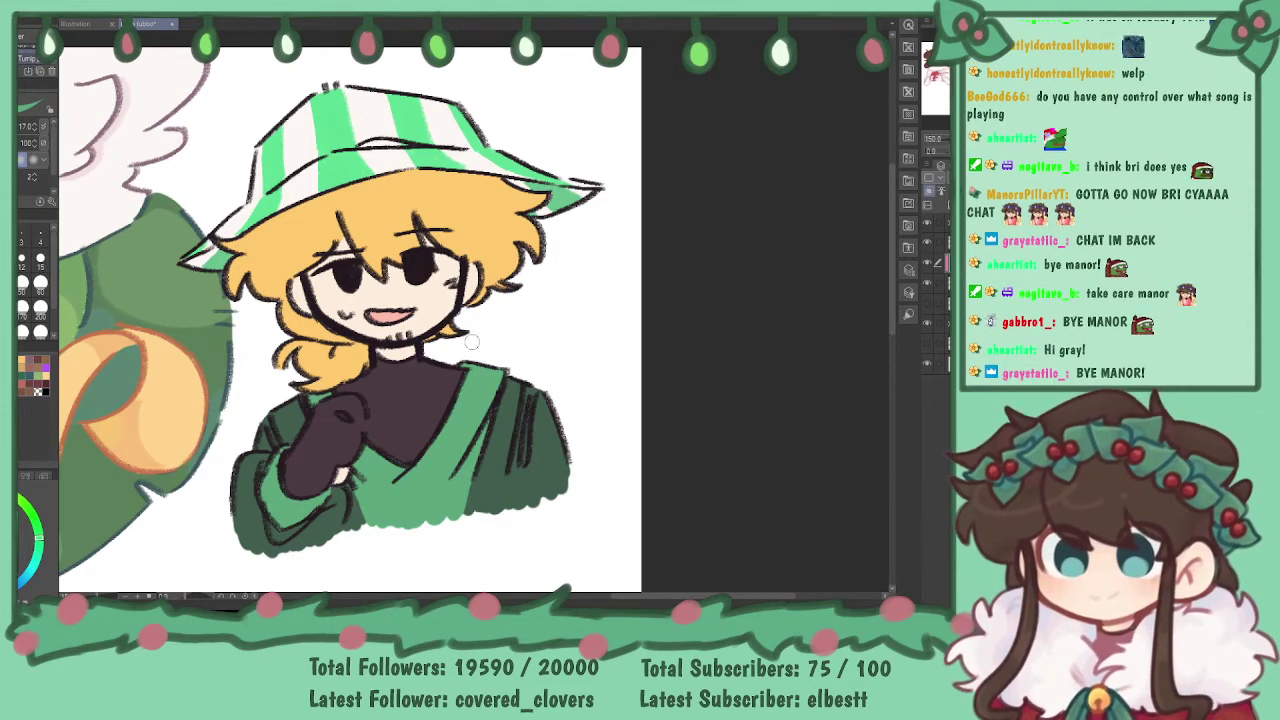
key(p)
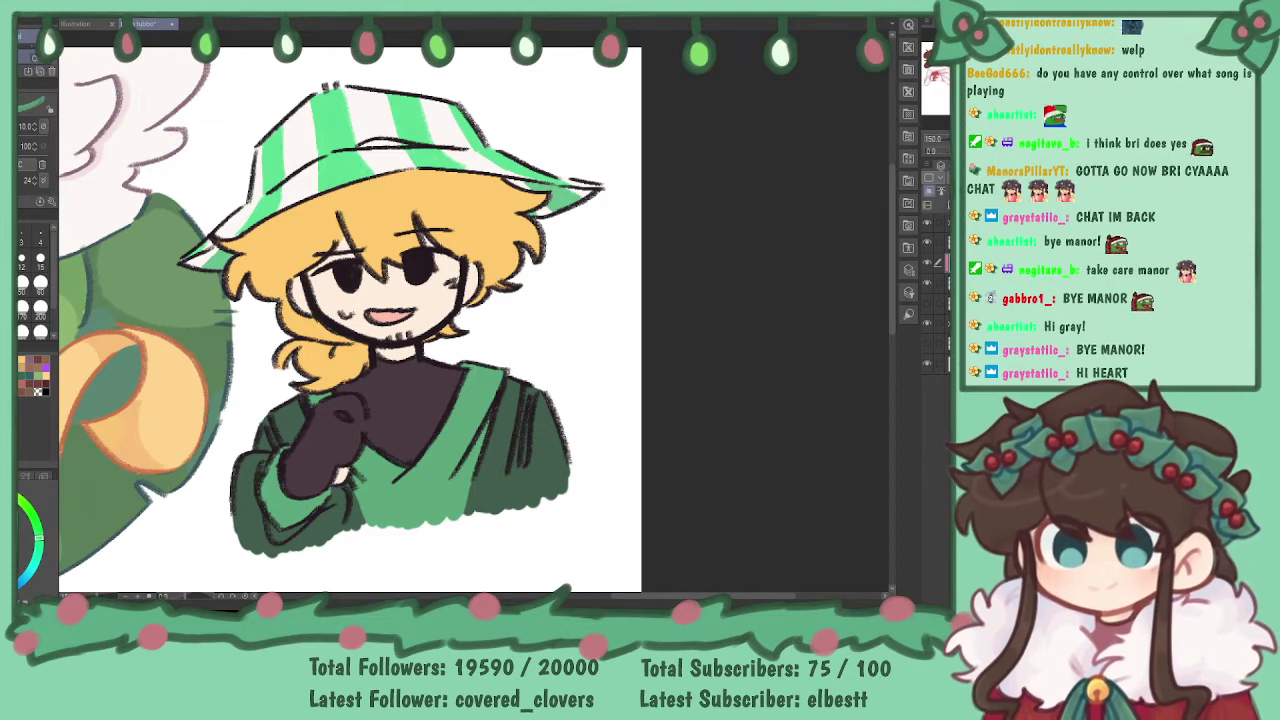
key(x)
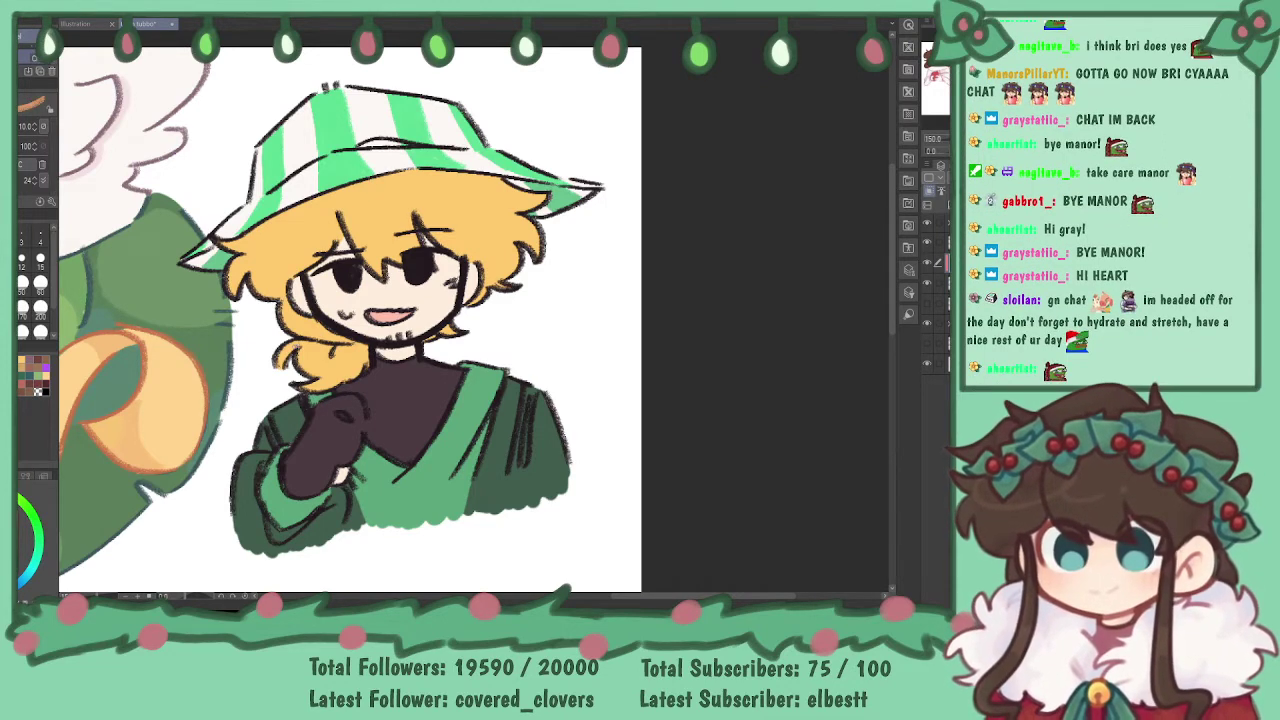
mouse_move(304, 343)
mouse_down()
mouse_move(319, 375)
mouse_move(323, 348)
mouse_move(366, 378)
mouse_move(368, 356)
mouse_move(339, 350)
mouse_move(367, 345)
mouse_move(314, 322)
mouse_move(355, 347)
mouse_up()
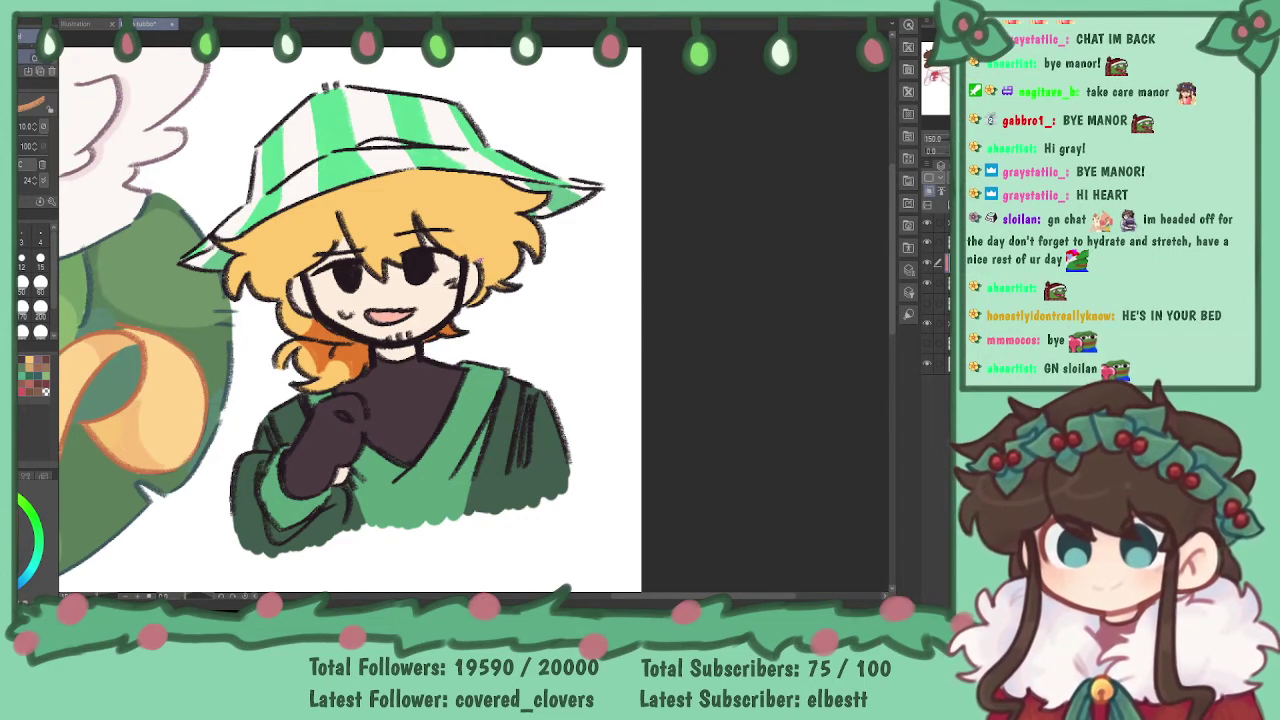
mouse_move(484, 262)
mouse_down()
mouse_move(502, 273)
mouse_move(475, 303)
mouse_move(492, 292)
mouse_up()
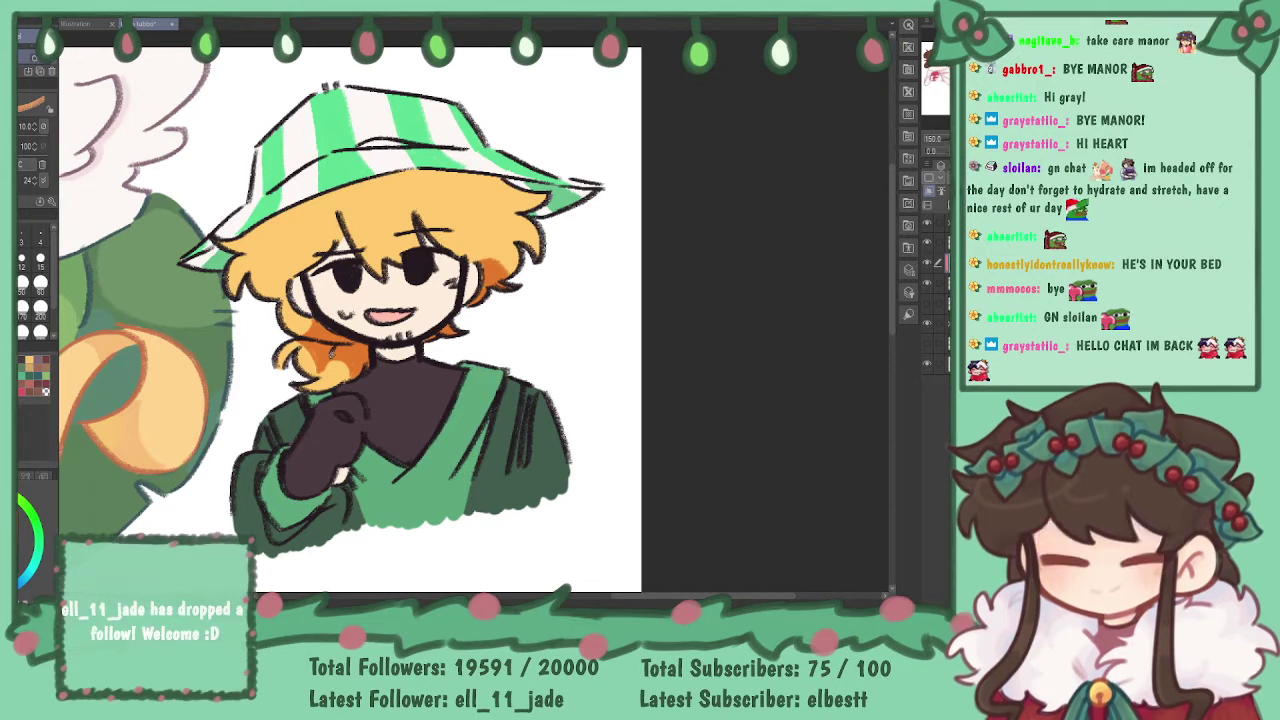
- Paint dark orange shadows on the hair directly under the hat brim, on both sides of the head
drag(409, 168, 494, 188)
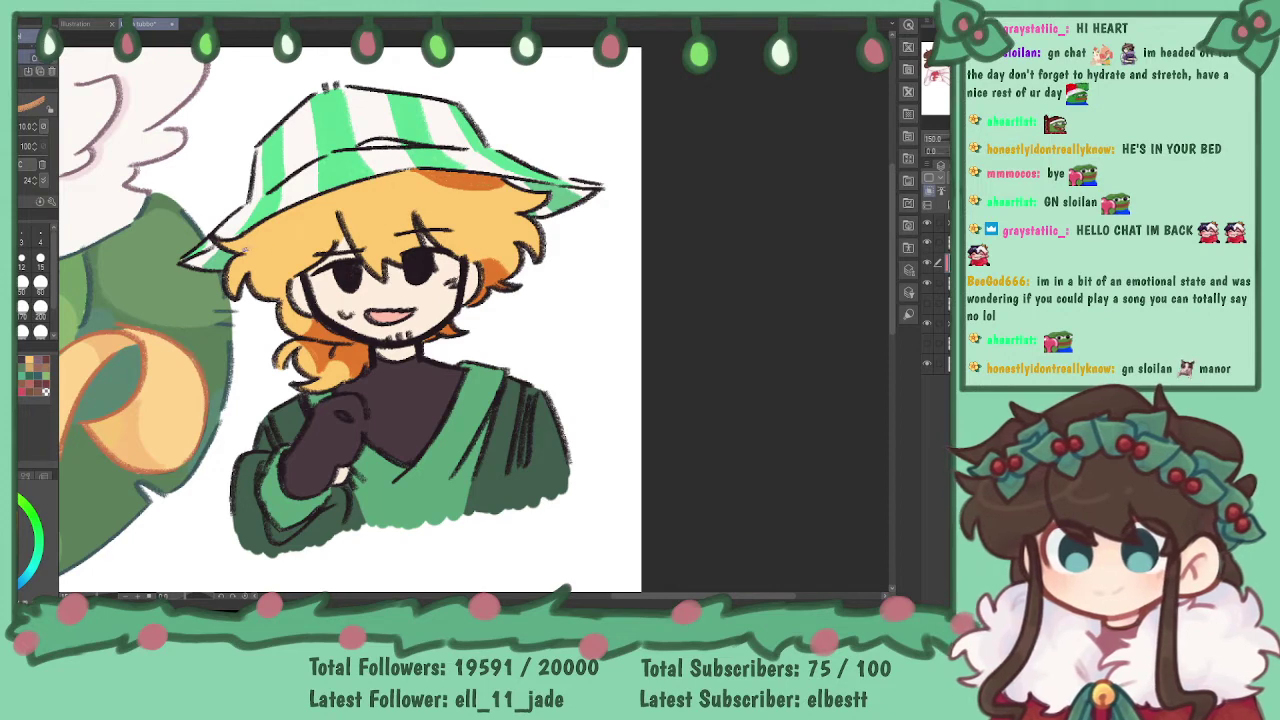
drag(238, 240, 318, 198)
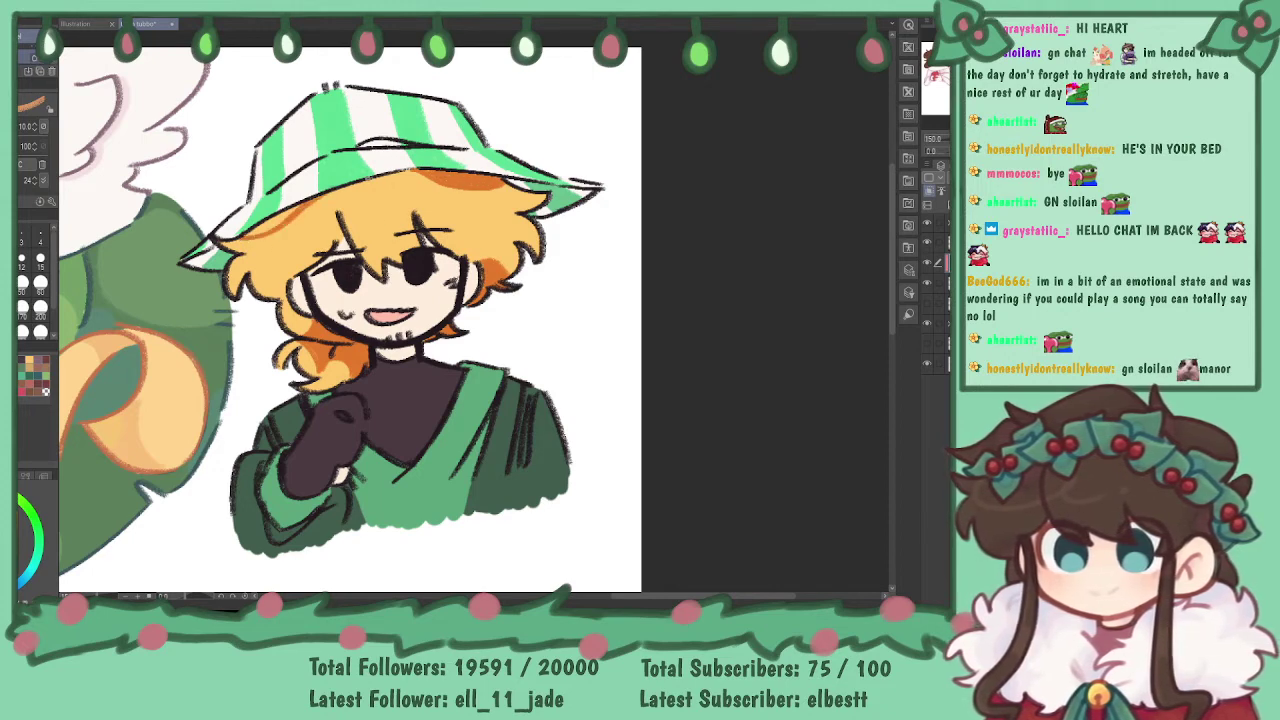
drag(272, 220, 295, 210)
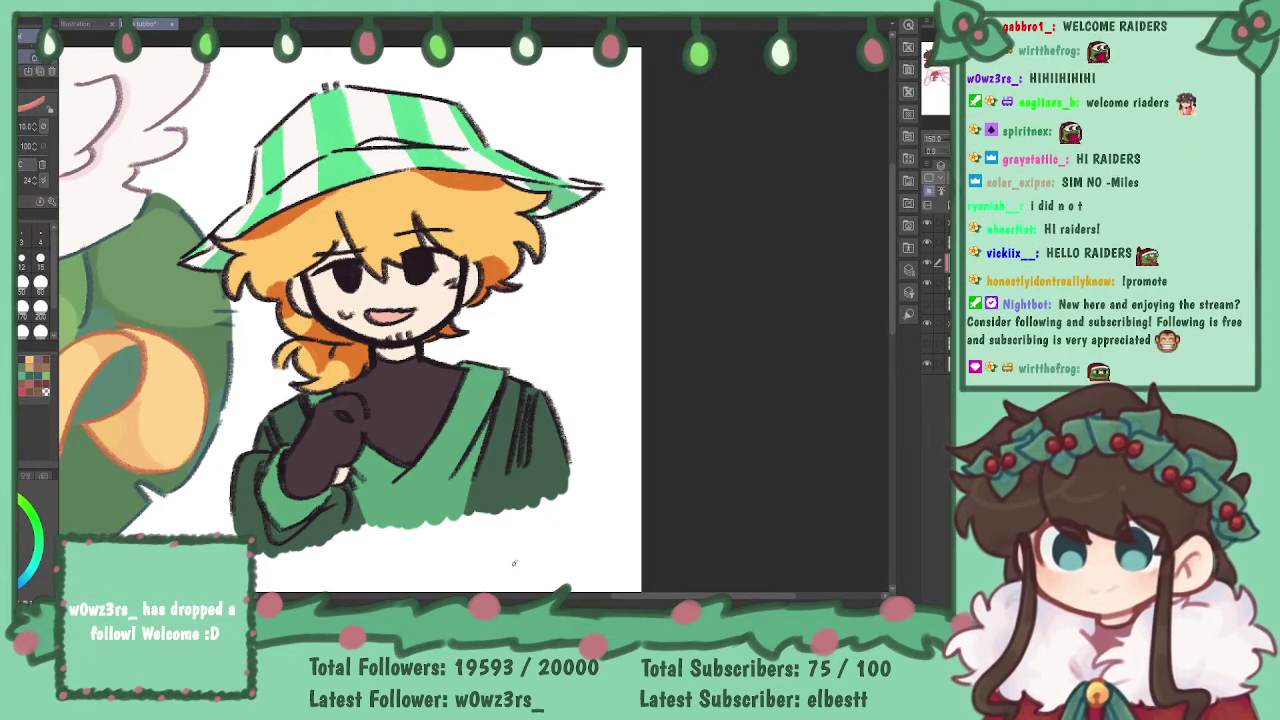
drag(400, 300, 518, 308)
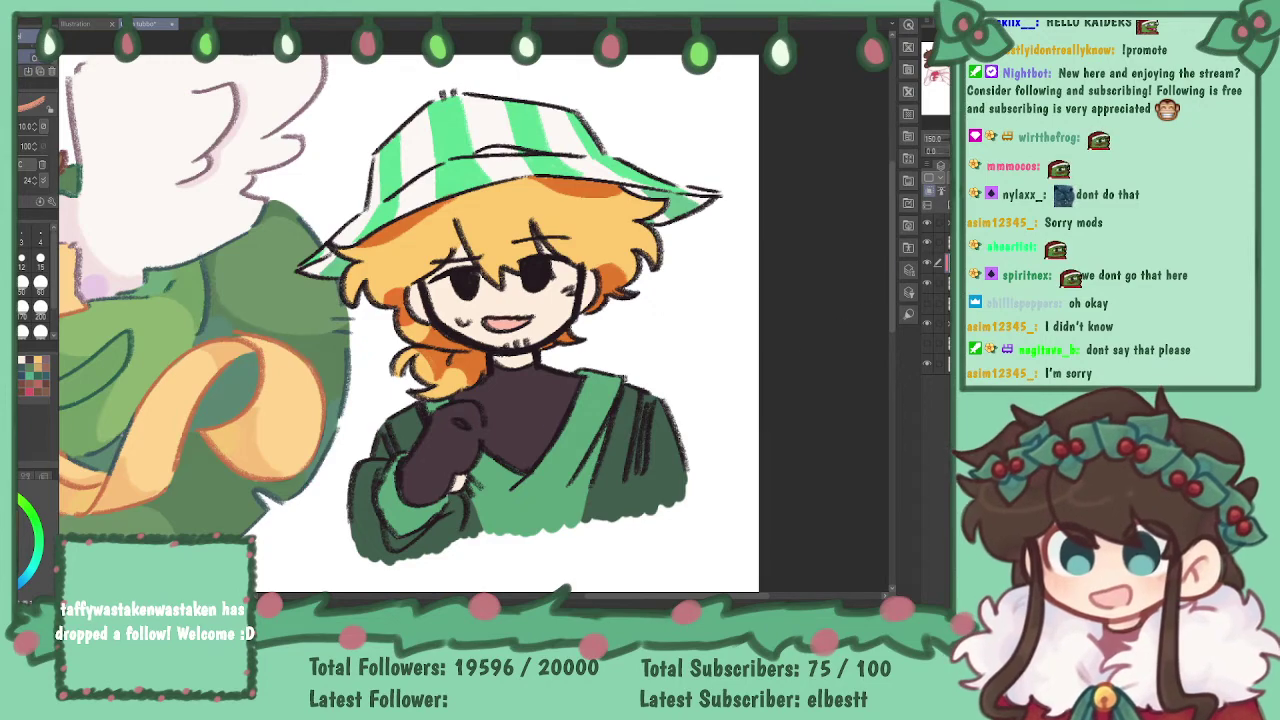
key(ctrl+plus)
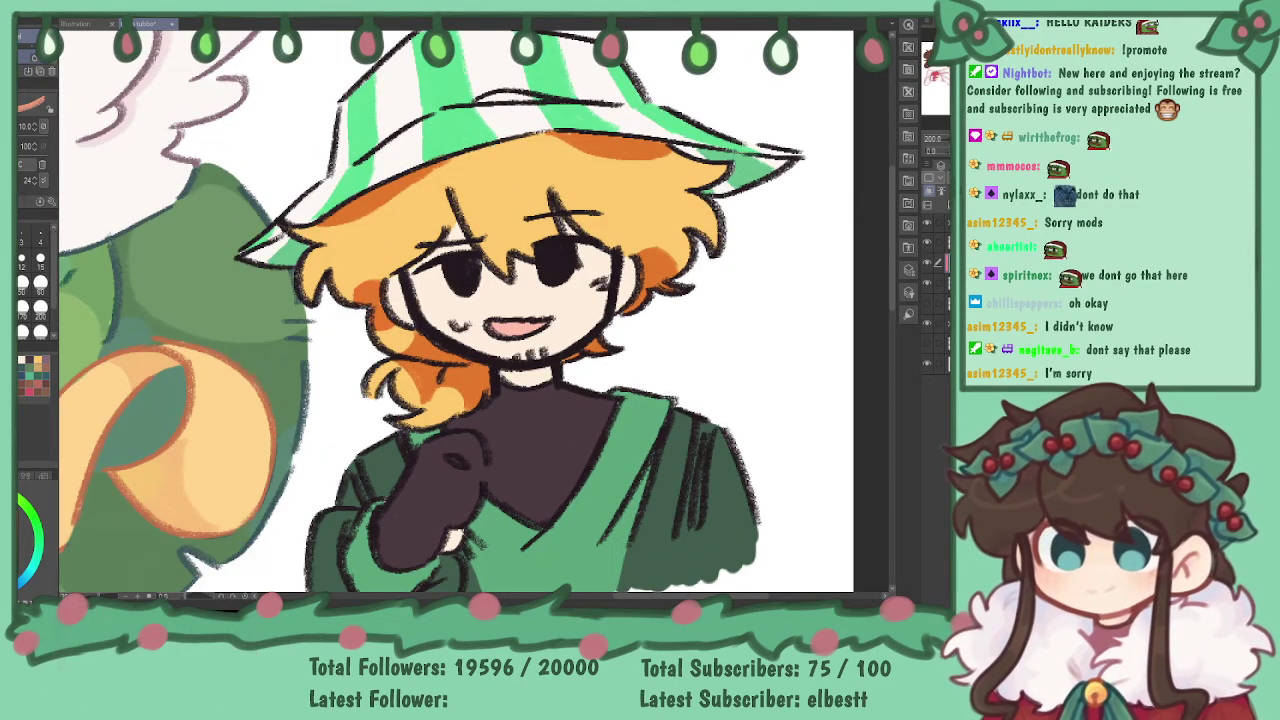
key(ctrl+plus)
key(ctrl+plus)
drag(495, 290, 455, 332)
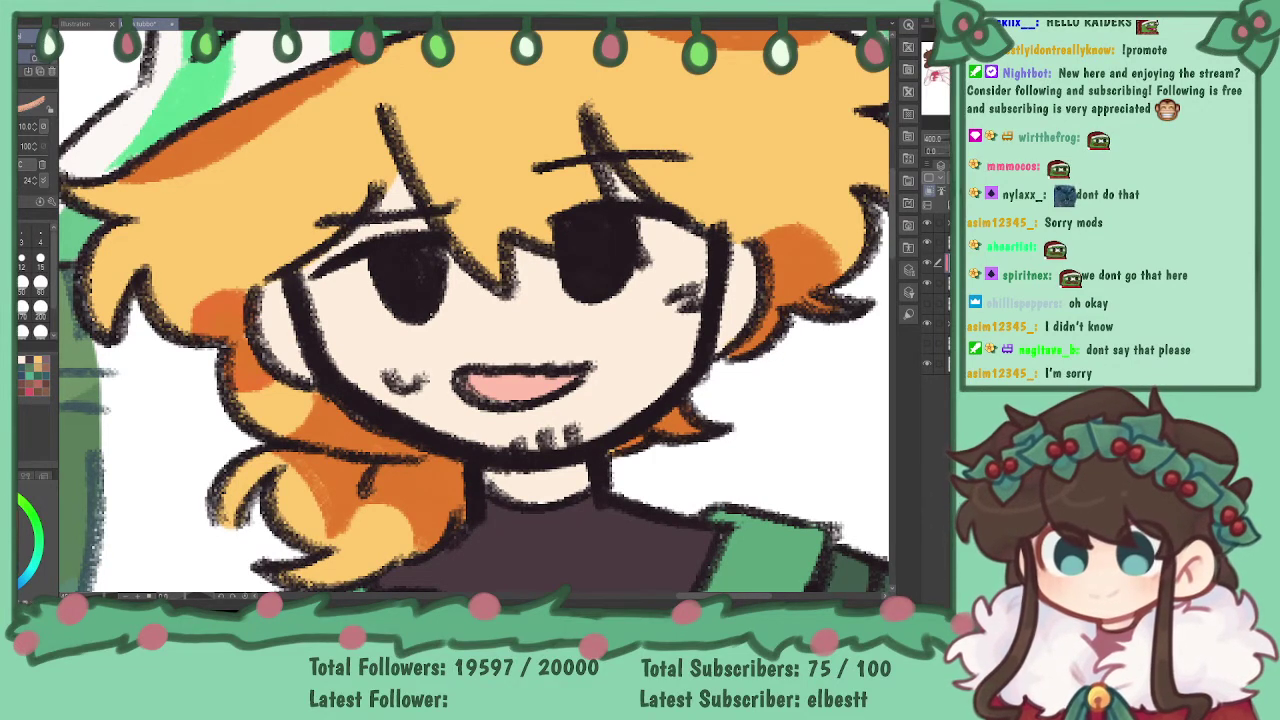
mouse_move(262, 316)
mouse_down()
mouse_move(309, 371)
mouse_move(268, 295)
mouse_move(279, 300)
mouse_up()
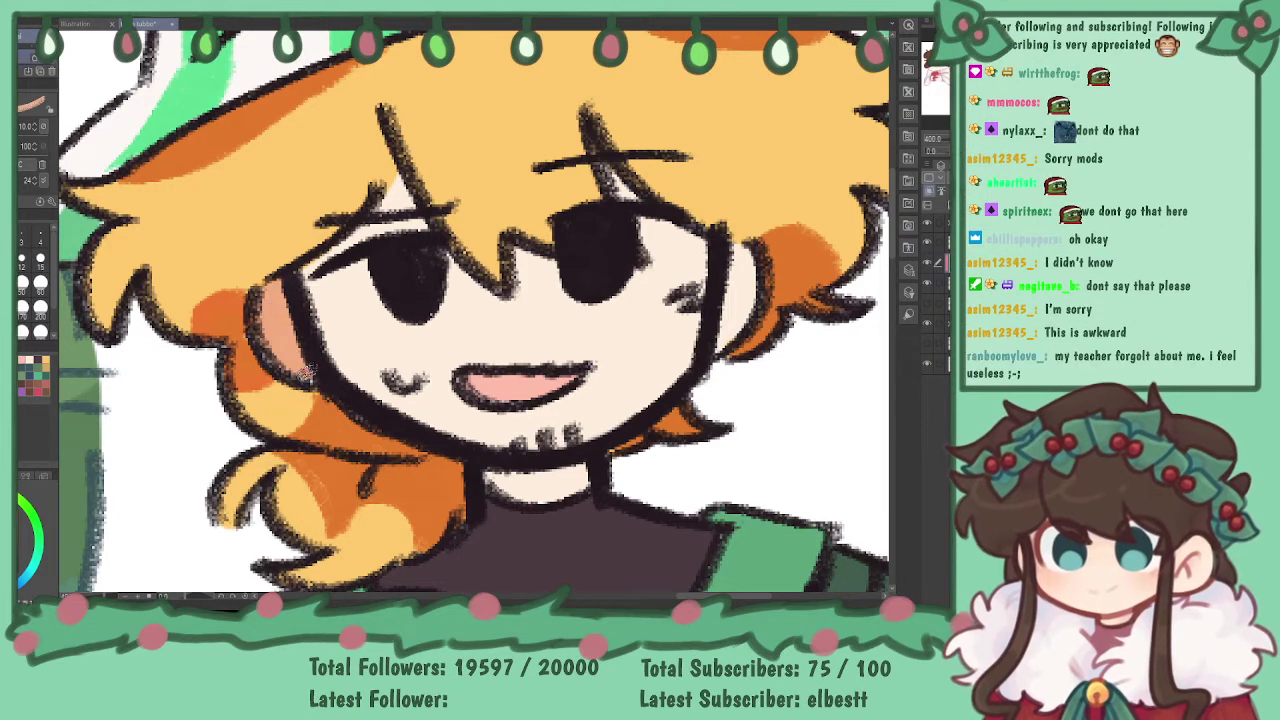
mouse_move(316, 338)
mouse_down()
mouse_move(425, 317)
mouse_move(638, 309)
mouse_up()
key(ctrl+z)
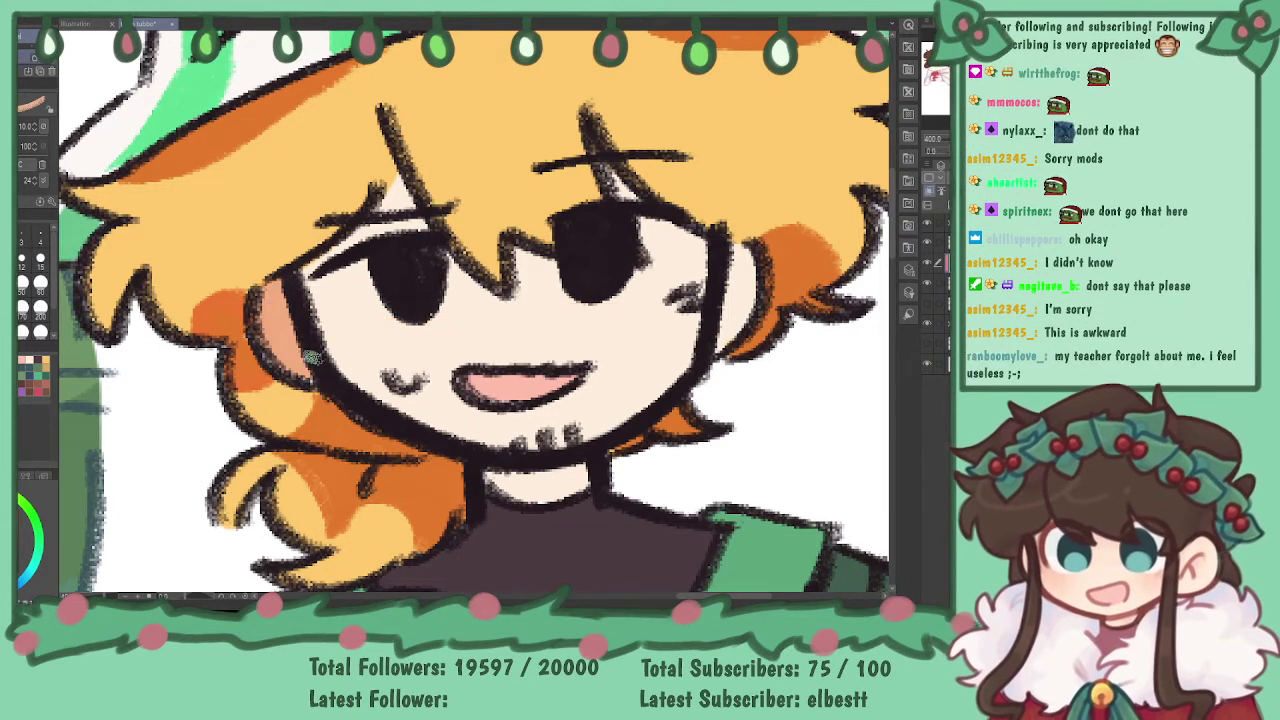
key(ctrl+z)
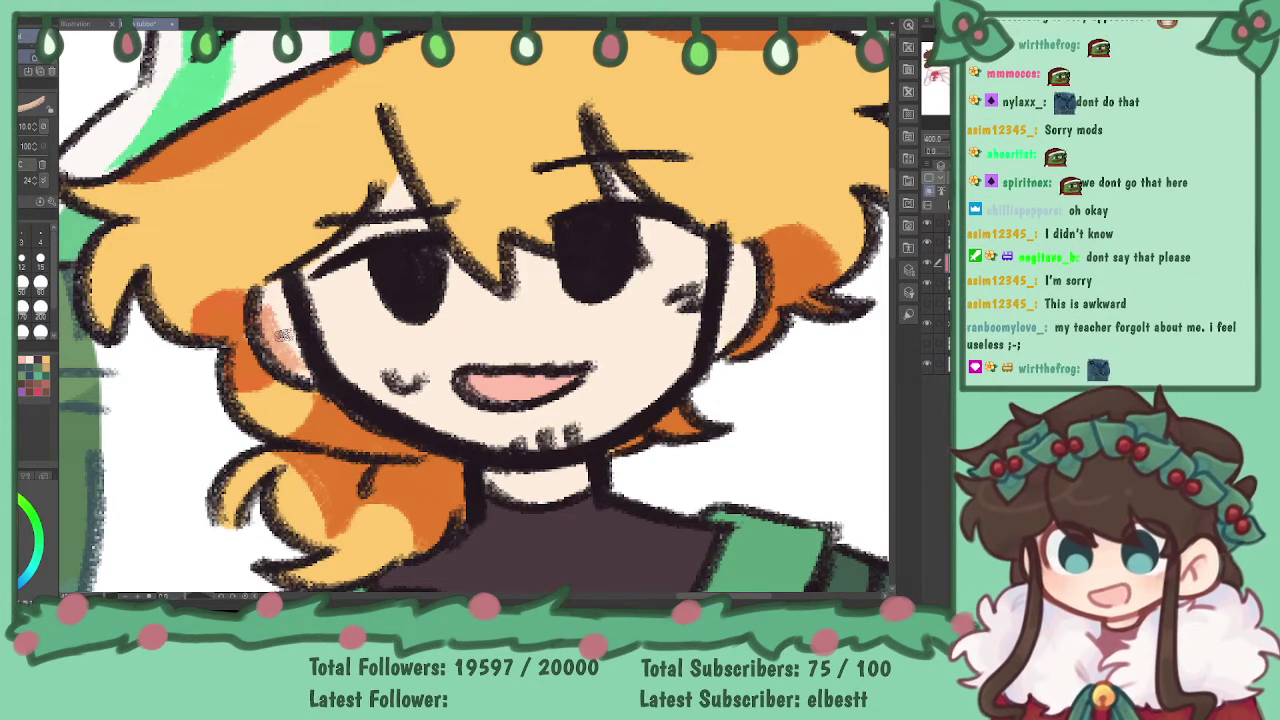
- Shade both ears, the upper half of the face and the neck with a darker skin tone
mouse_move(275, 292)
mouse_down()
mouse_move(284, 357)
mouse_move(276, 312)
mouse_move(316, 378)
mouse_move(266, 307)
mouse_move(317, 378)
mouse_move(291, 318)
mouse_move(320, 334)
mouse_move(684, 294)
mouse_move(726, 302)
mouse_move(740, 265)
mouse_move(743, 319)
mouse_up()
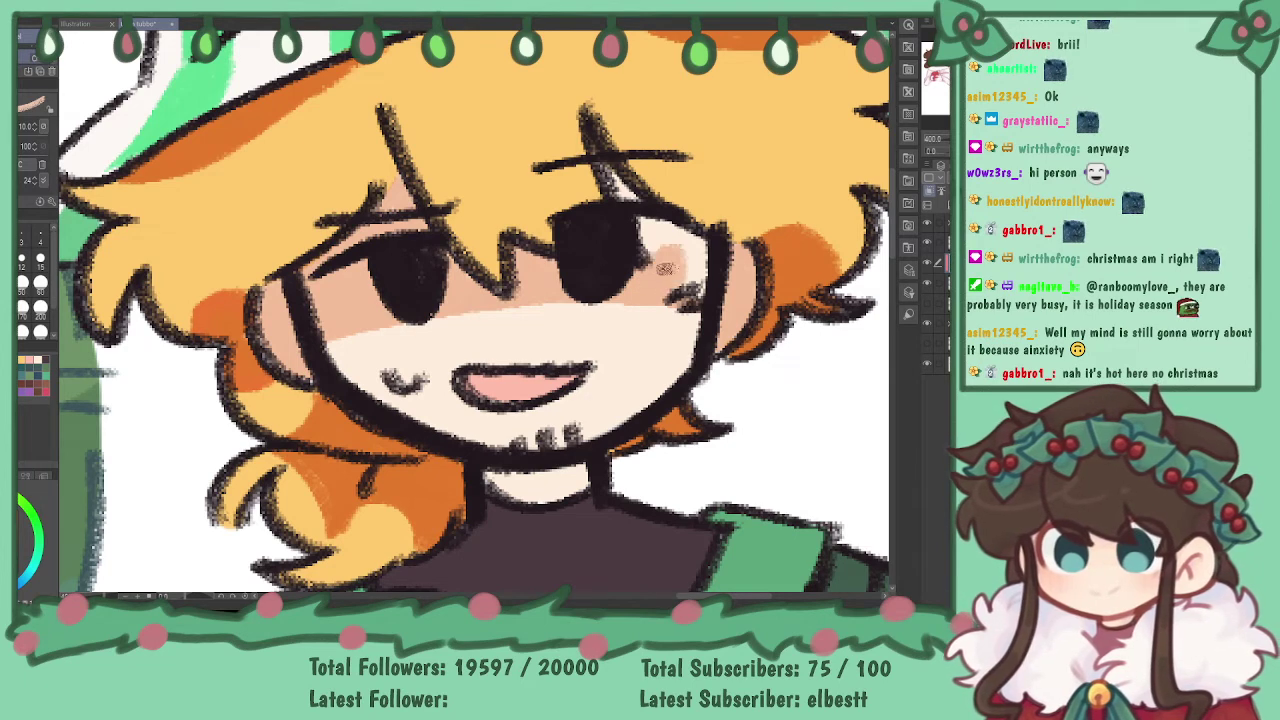
drag(620, 186, 633, 198)
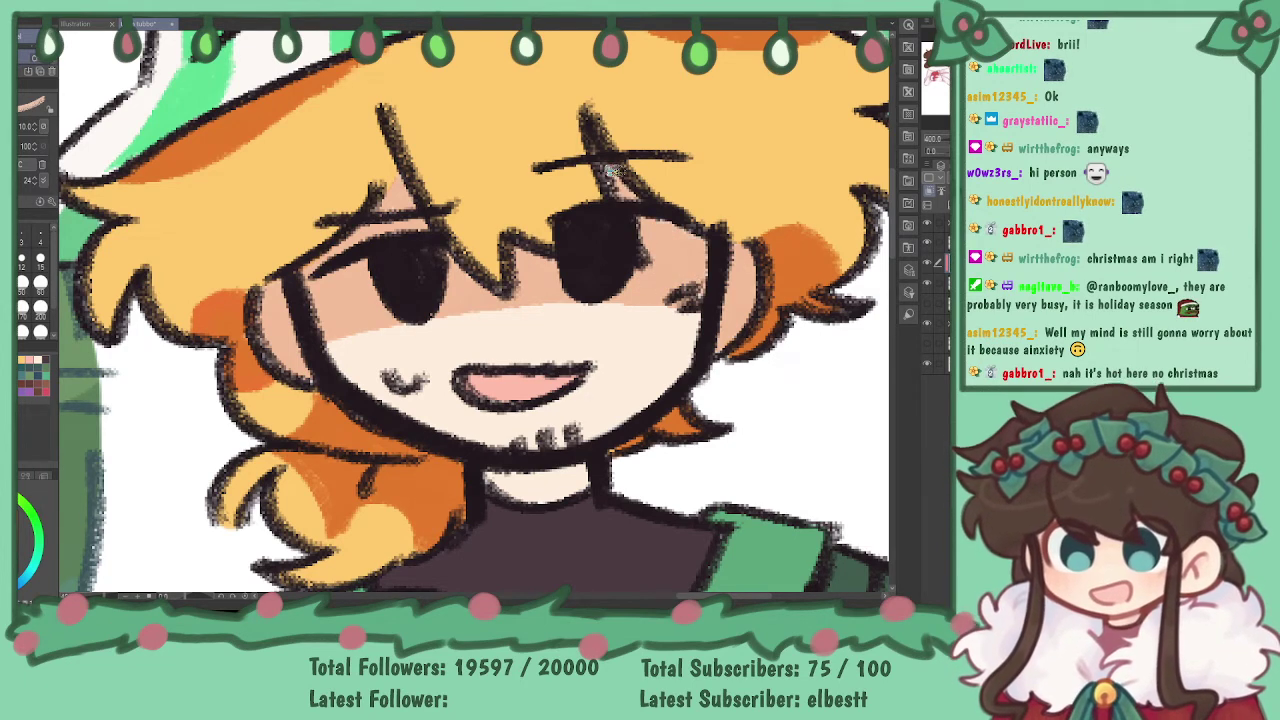
mouse_move(512, 480)
mouse_down()
mouse_move(537, 490)
mouse_move(585, 470)
mouse_up()
key(ctrl+minus)
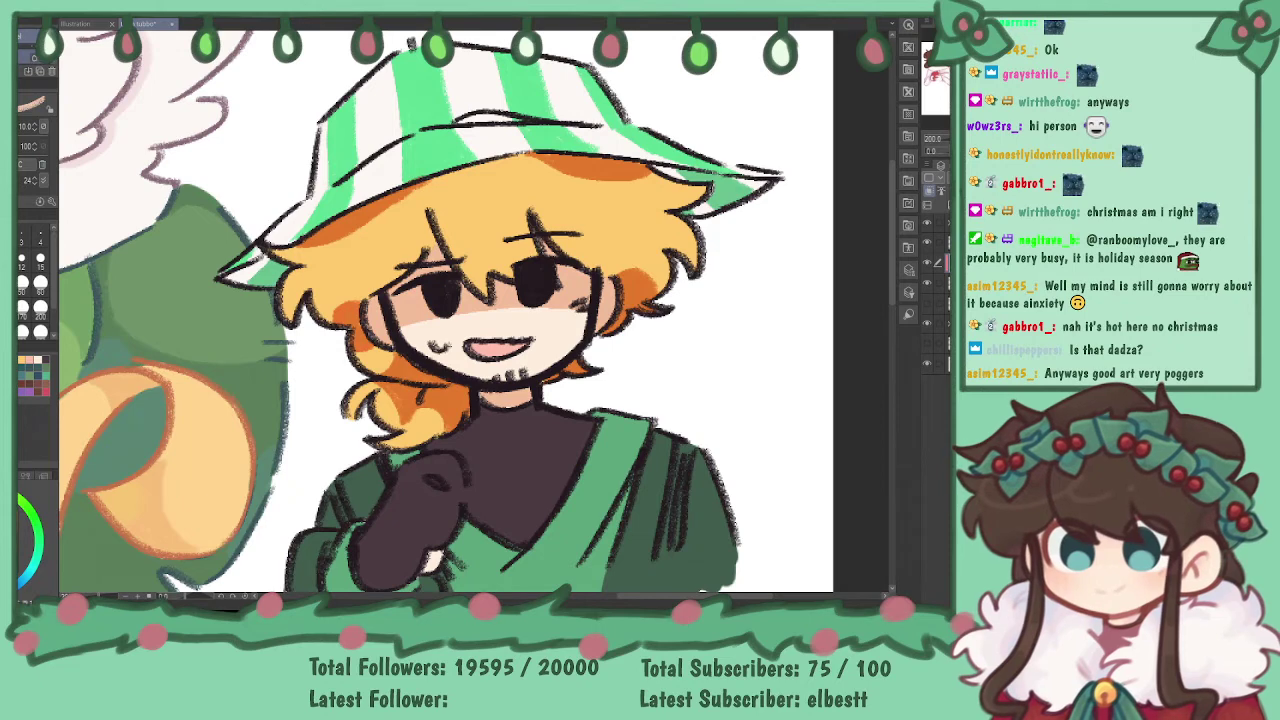
- Paint a wide dark orange shadow band across the bangs beneath the brim, spanning both sides of the head
click(880, 223)
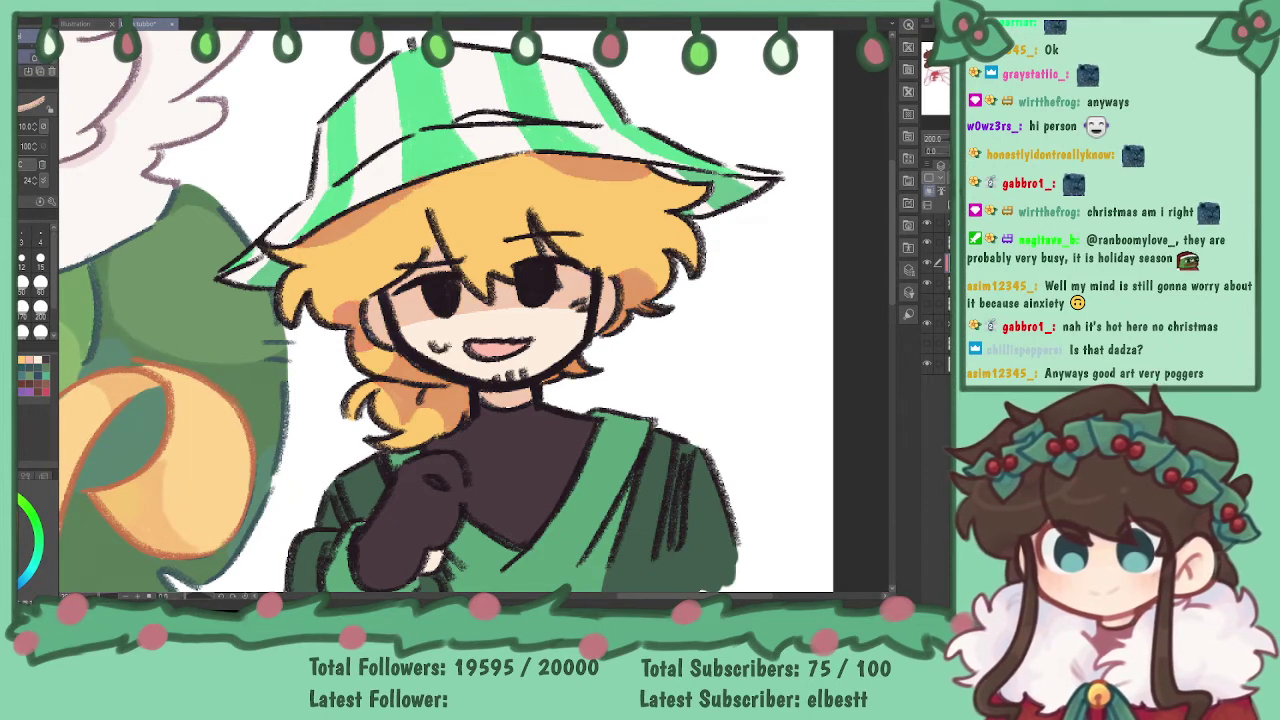
key(i)
click(341, 222)
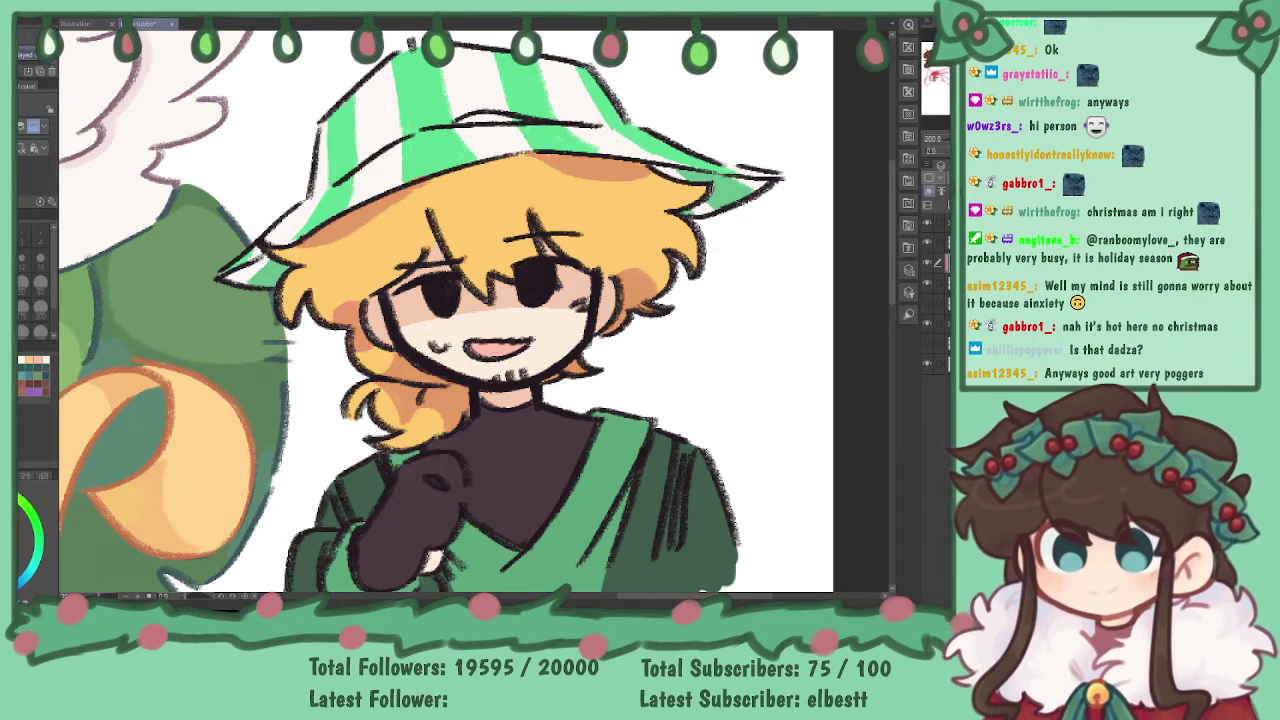
key(b)
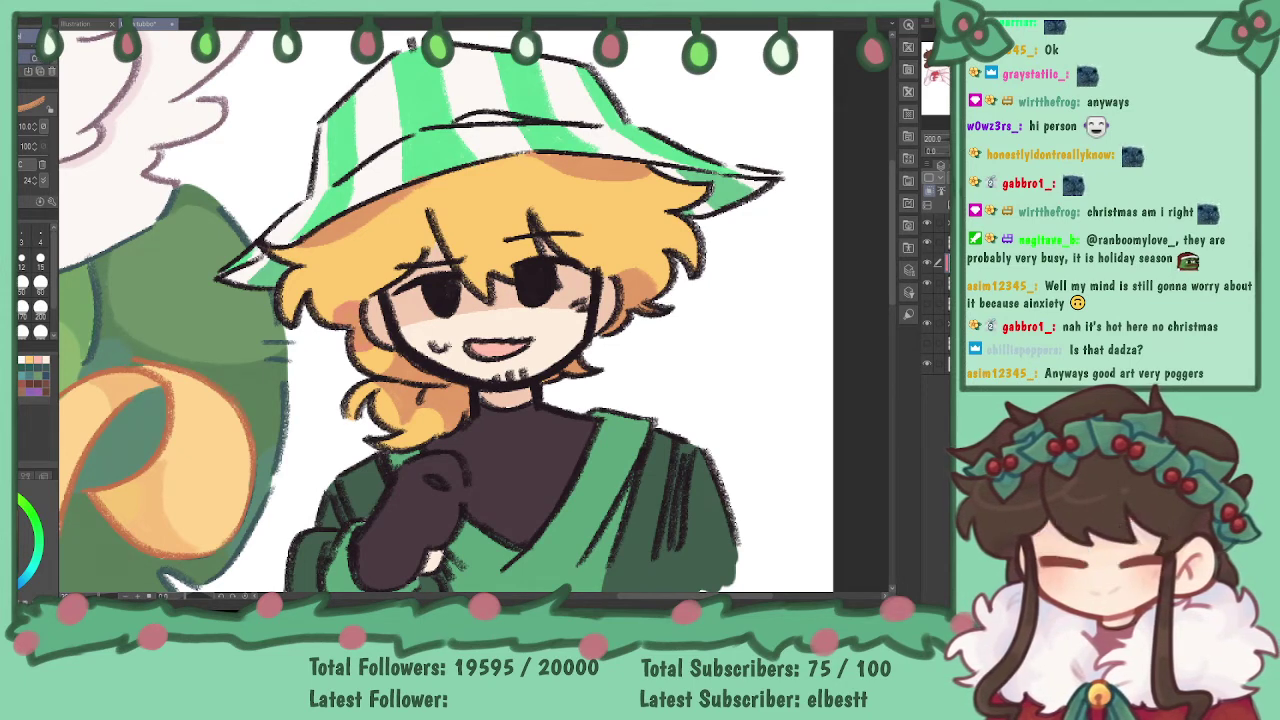
mouse_move(306, 242)
mouse_down()
mouse_move(372, 245)
mouse_move(632, 198)
mouse_move(662, 177)
mouse_up()
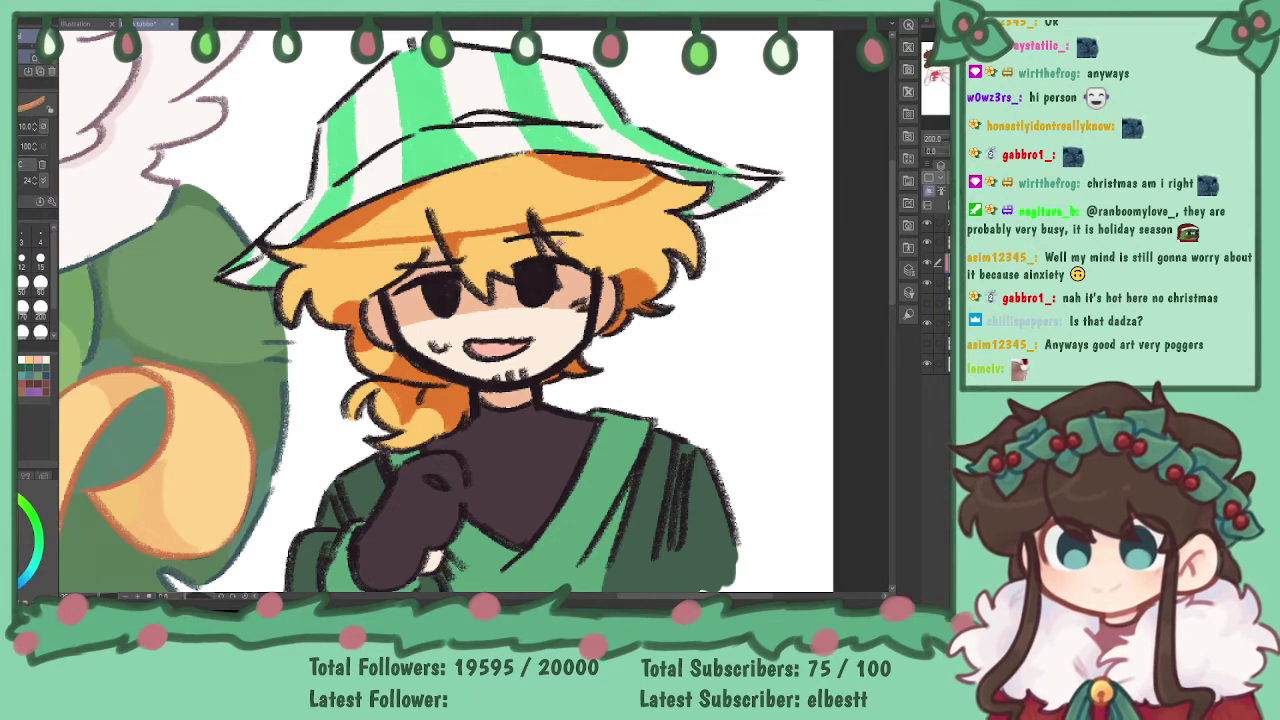
drag(348, 236, 422, 233)
mouse_move(338, 244)
mouse_down()
mouse_move(488, 238)
mouse_move(633, 203)
mouse_move(614, 208)
mouse_up()
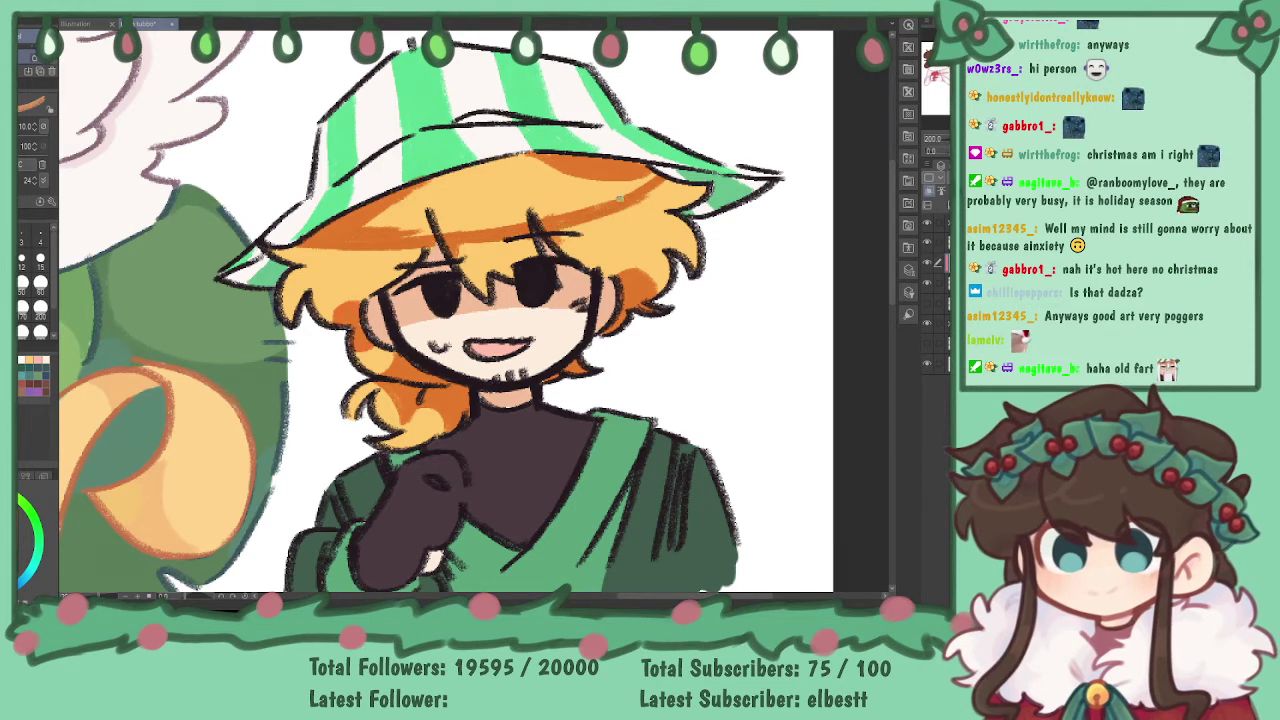
- Shade the hair beneath the hat brim with dark orange, filling the whole band under the brim
click(6, 284)
mouse_move(385, 248)
mouse_down()
mouse_move(375, 218)
mouse_move(490, 212)
mouse_move(415, 225)
mouse_move(630, 181)
mouse_move(493, 181)
mouse_move(530, 180)
mouse_move(417, 209)
mouse_move(531, 166)
mouse_up()
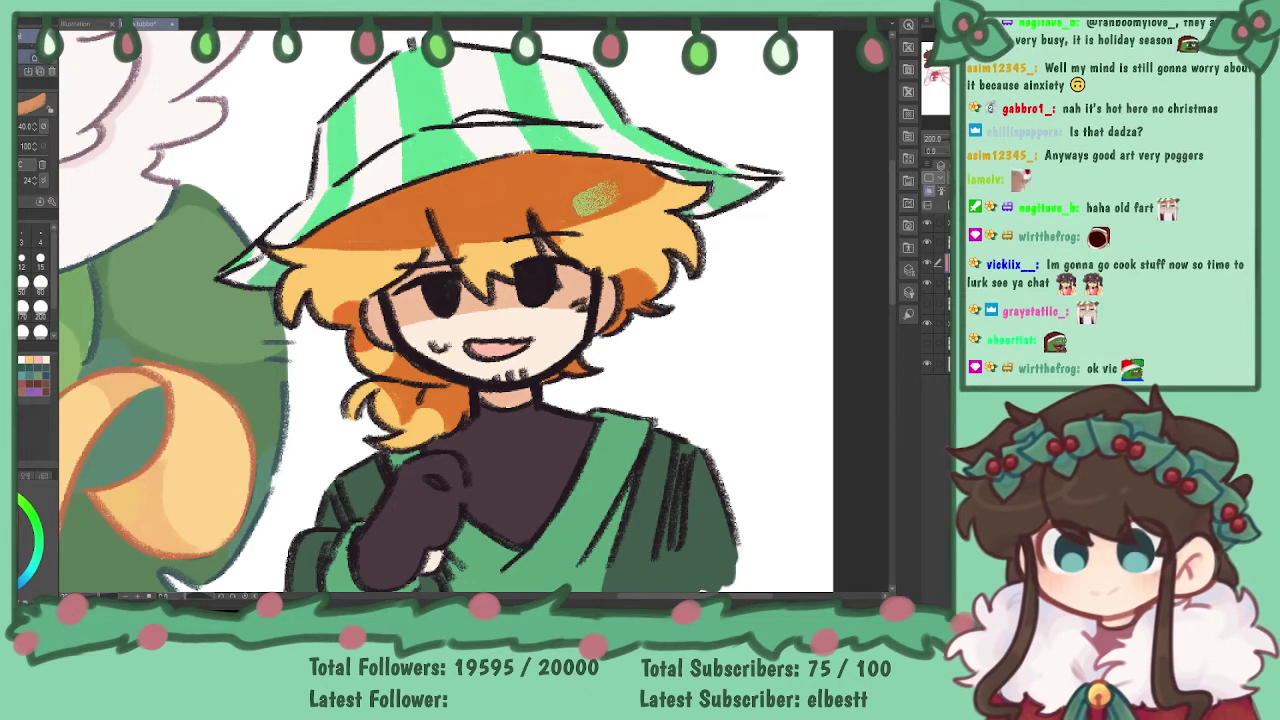
click(5, 284)
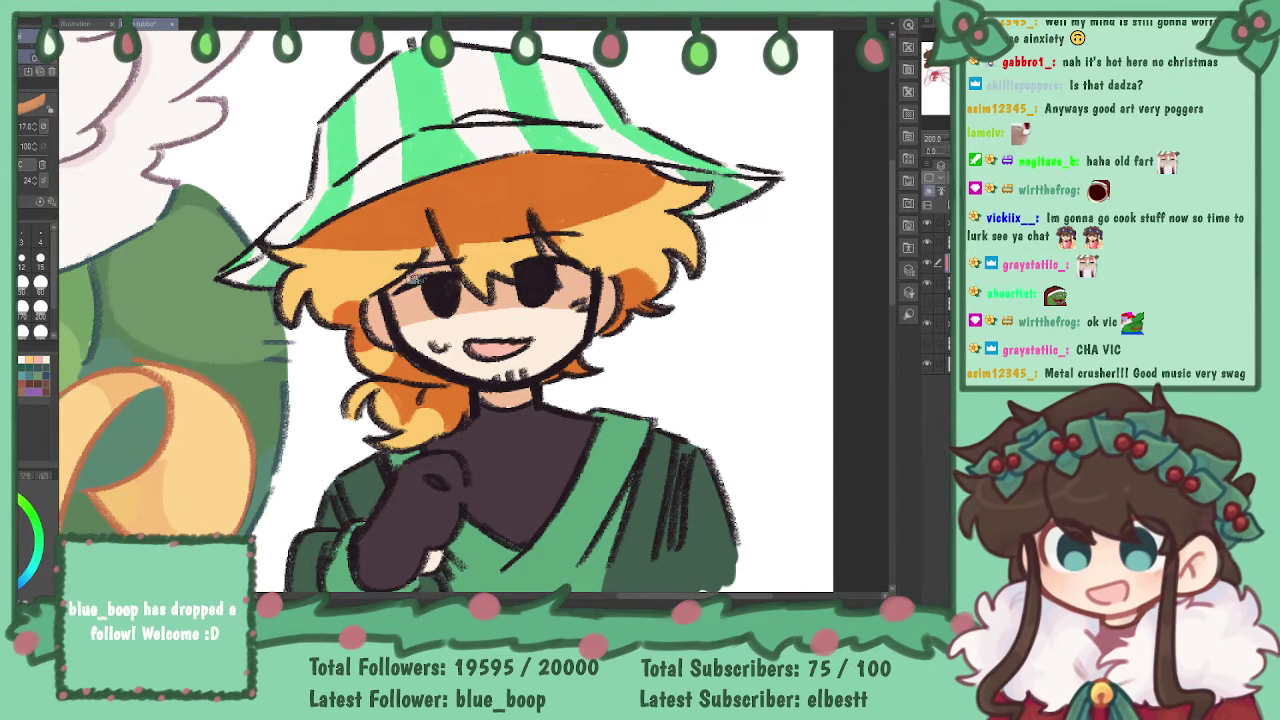
- Shade the collar and upper chest of the turtleneck with a dark purple shadow that curves below the neck
mouse_move(373, 448)
mouse_down()
mouse_move(353, 450)
mouse_move(362, 342)
mouse_up()
key(x)
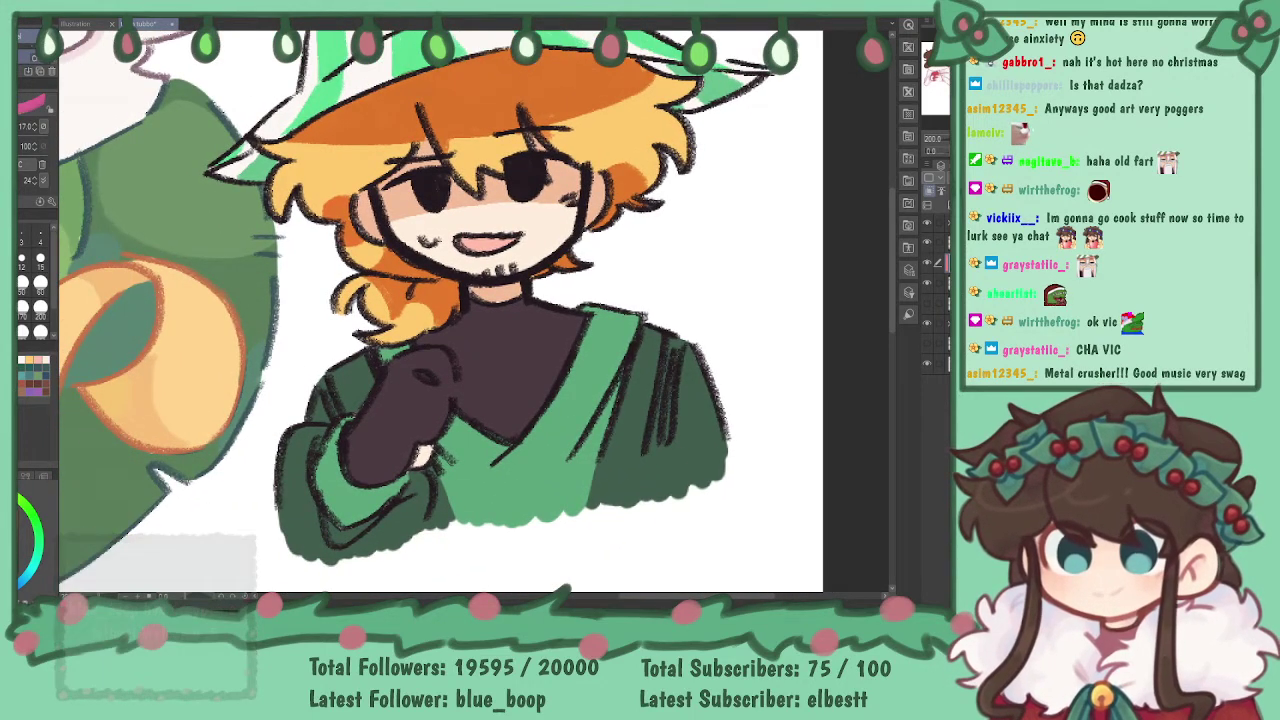
mouse_move(428, 339)
mouse_down()
mouse_move(515, 354)
mouse_move(577, 329)
mouse_up()
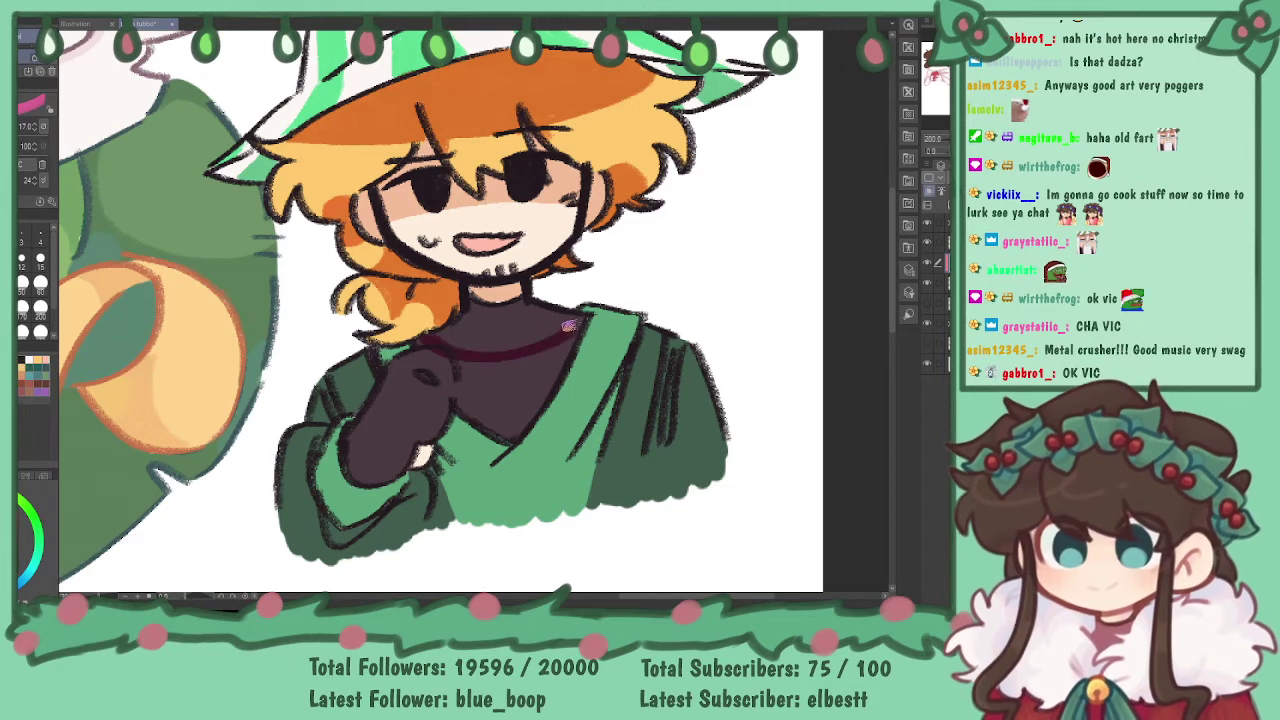
key(ctrl+z)
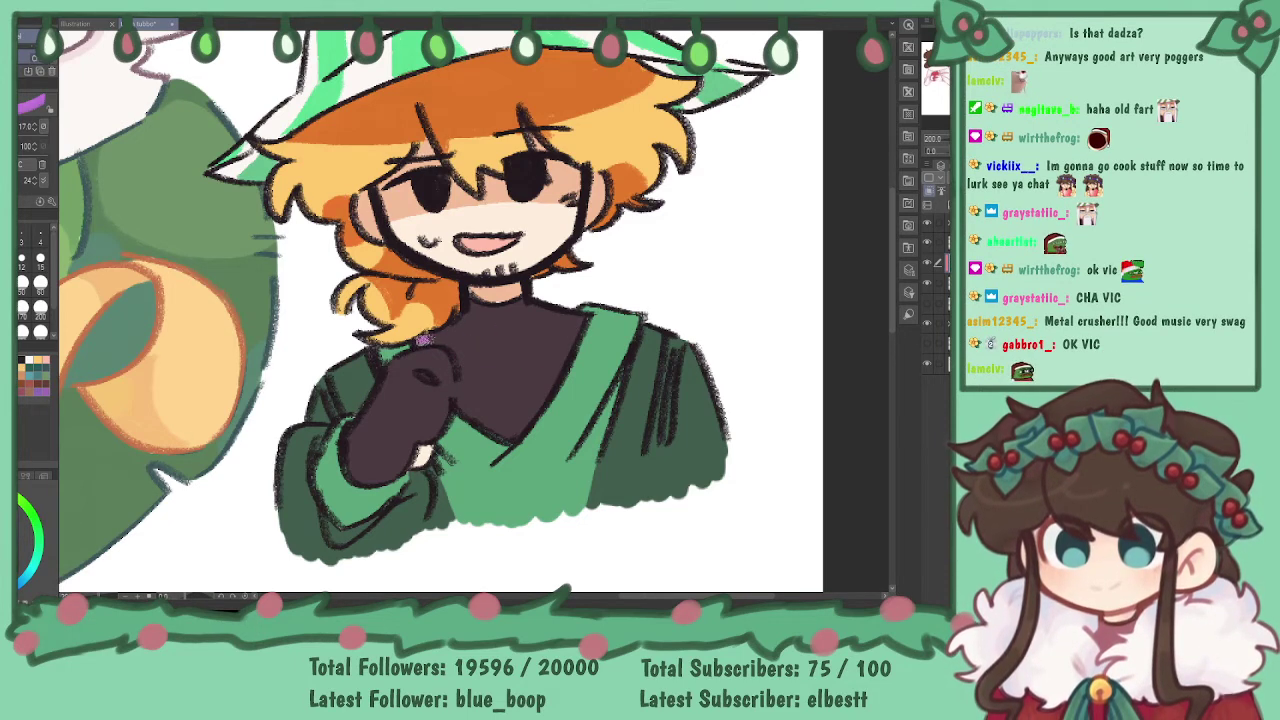
mouse_move(437, 347)
mouse_down()
mouse_move(535, 355)
mouse_move(583, 328)
mouse_up()
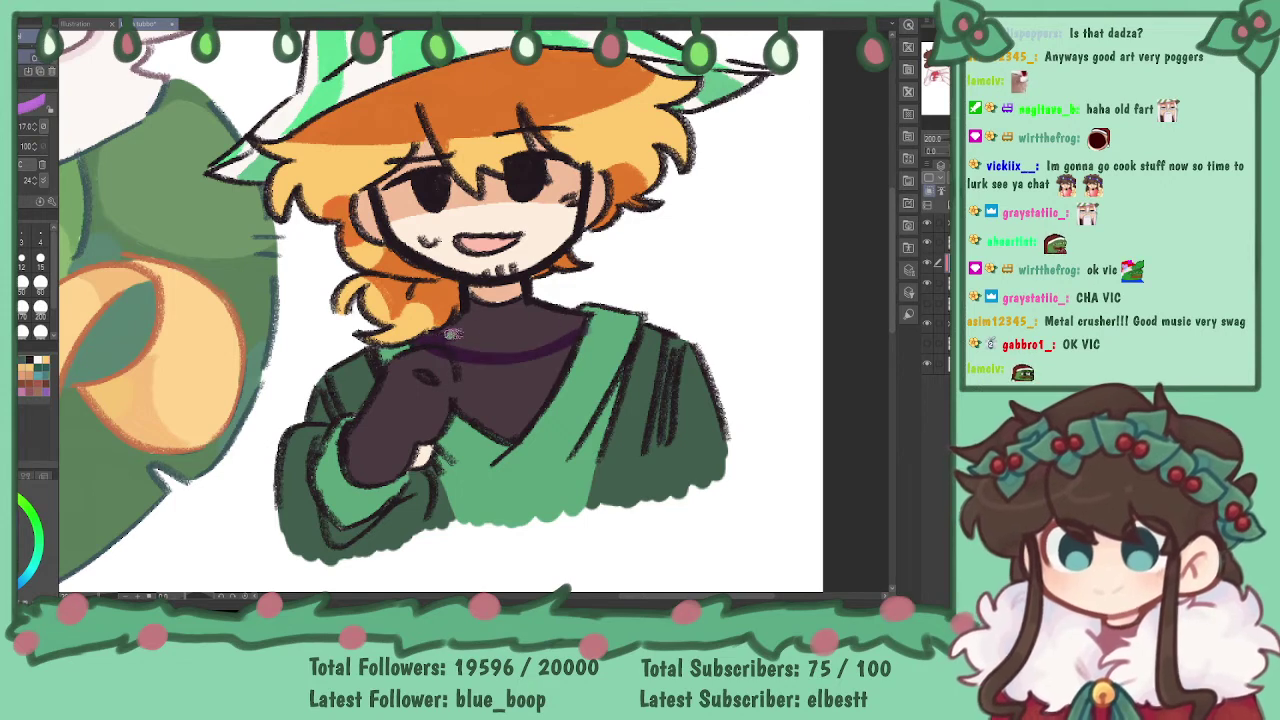
mouse_move(443, 343)
mouse_down()
mouse_move(475, 304)
mouse_move(498, 356)
mouse_move(511, 331)
mouse_move(487, 310)
mouse_move(525, 342)
mouse_move(574, 328)
mouse_up()
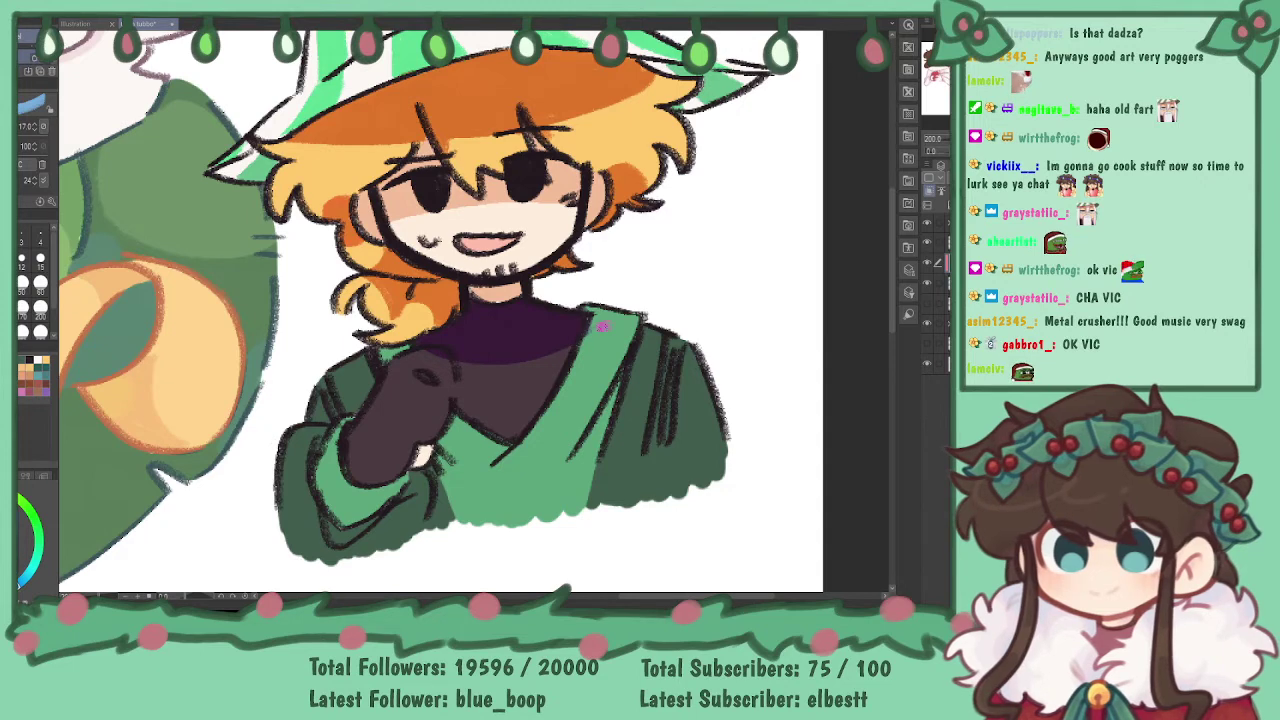
- Paint teal shadows on the upper end and lower folds of the light green sash and on the robe beside the ponytail
drag(622, 318, 601, 324)
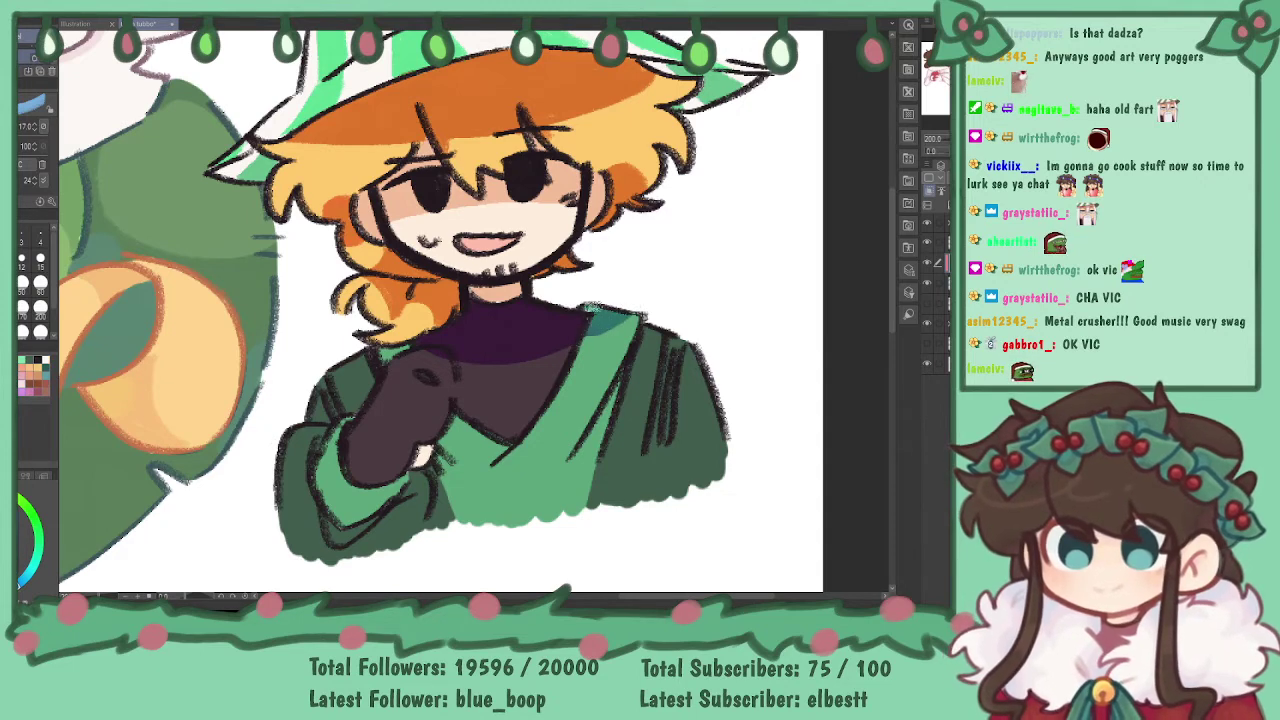
mouse_move(574, 474)
mouse_down()
mouse_move(568, 518)
mouse_move(625, 375)
mouse_up()
mouse_move(466, 520)
mouse_down()
mouse_move(482, 472)
mouse_move(463, 510)
mouse_move(446, 468)
mouse_move(452, 484)
mouse_move(464, 475)
mouse_move(490, 420)
mouse_up()
drag(380, 362, 410, 346)
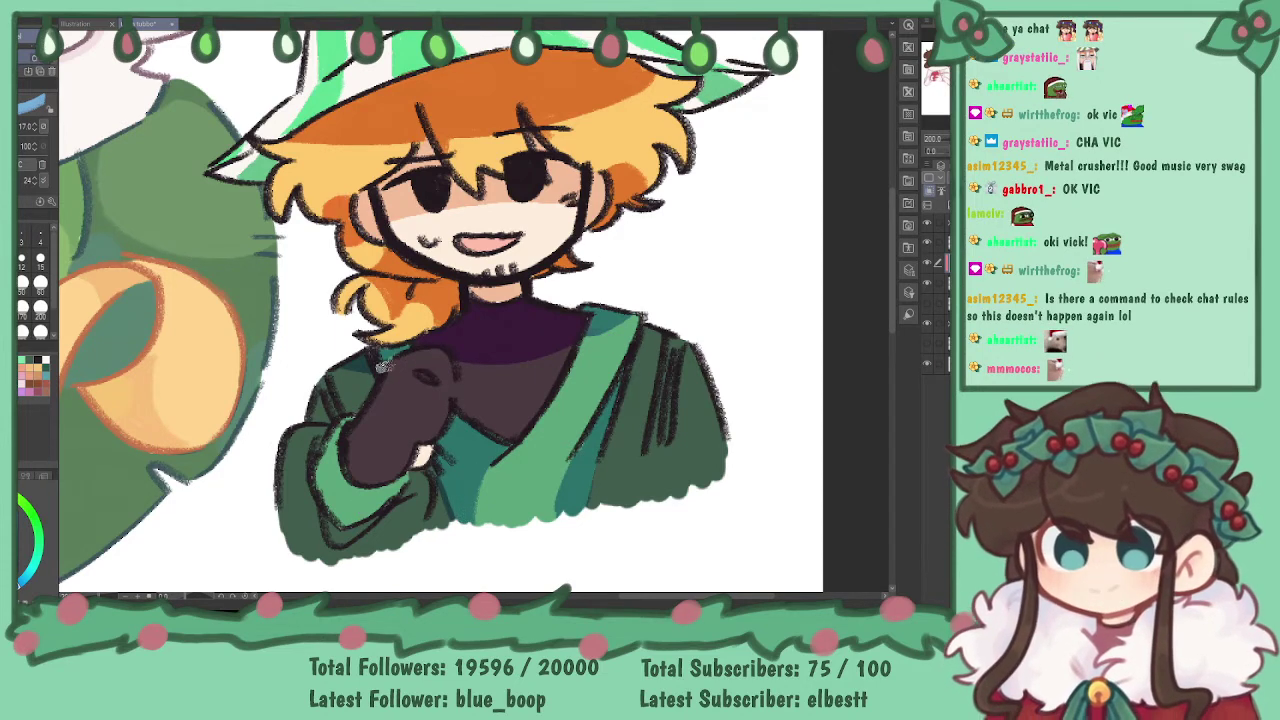
- Paint dark teal shadows into the folds of both robe shoulders and along the sleeve of the raised arm
drag(660, 500, 683, 405)
drag(652, 500, 676, 352)
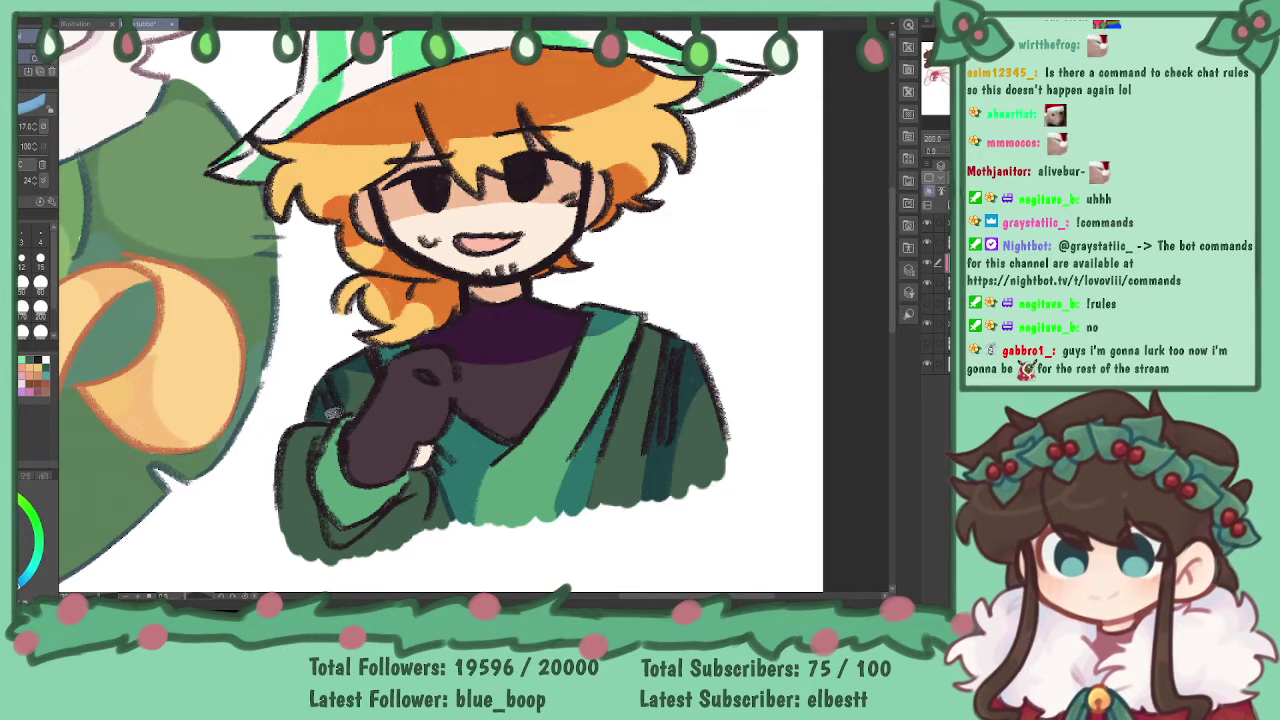
drag(345, 402, 358, 409)
mouse_move(307, 500)
mouse_down()
mouse_move(369, 537)
mouse_move(387, 532)
mouse_move(414, 479)
mouse_move(347, 534)
mouse_up()
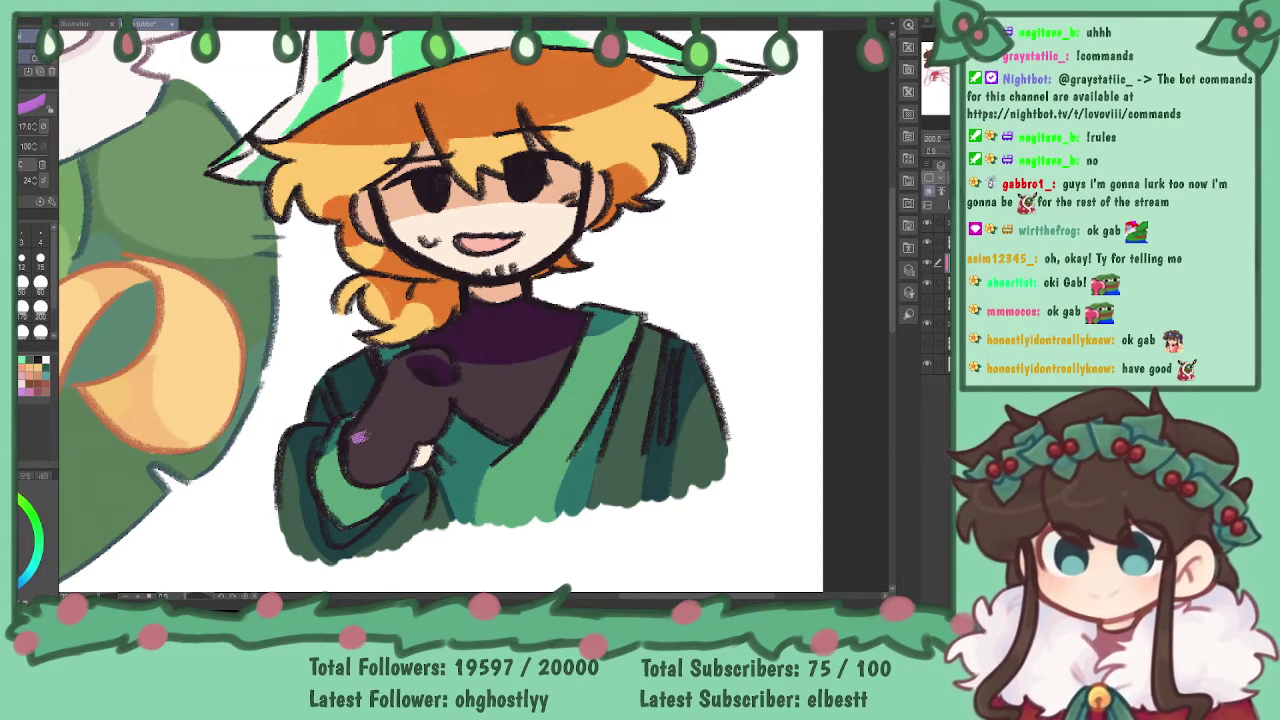
- Shade the raised forearm and hand in dark purple and lower the shading layer's opacity so the shadows soften
mouse_move(357, 477)
mouse_down()
mouse_move(368, 413)
mouse_move(357, 469)
mouse_move(391, 382)
mouse_move(367, 430)
mouse_move(424, 350)
mouse_up()
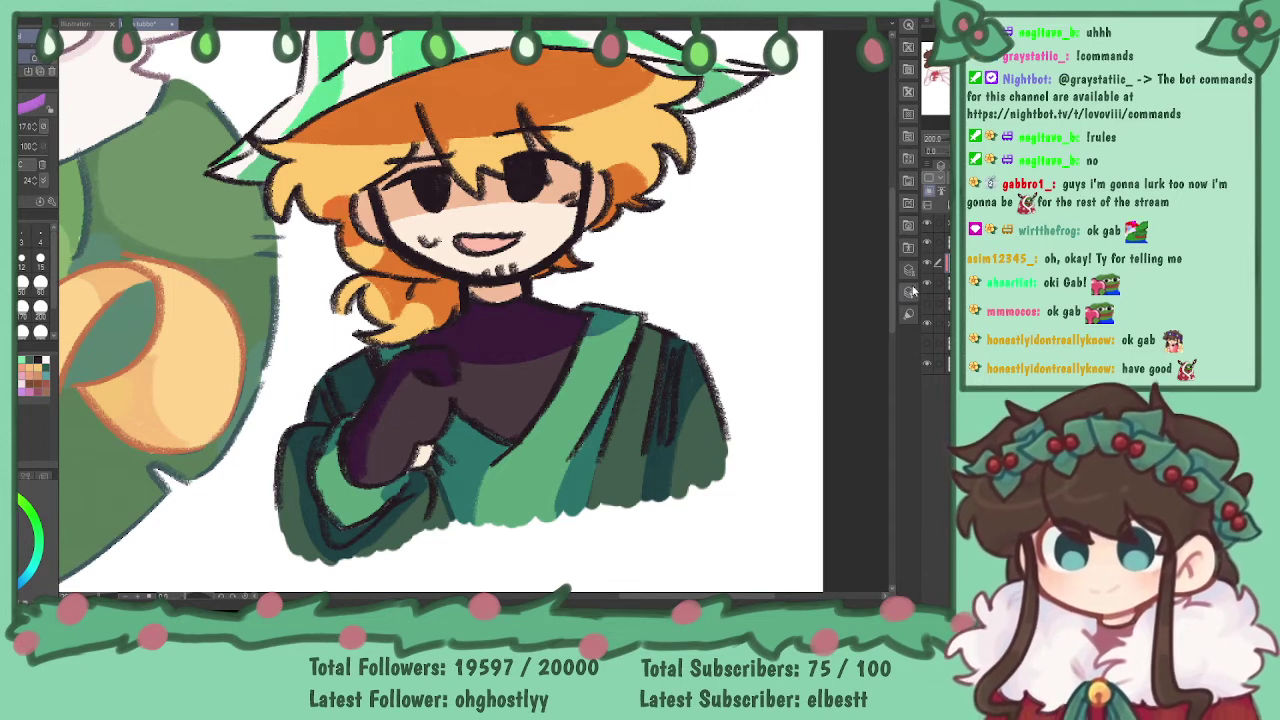
click(1000, 178)
click(988, 178)
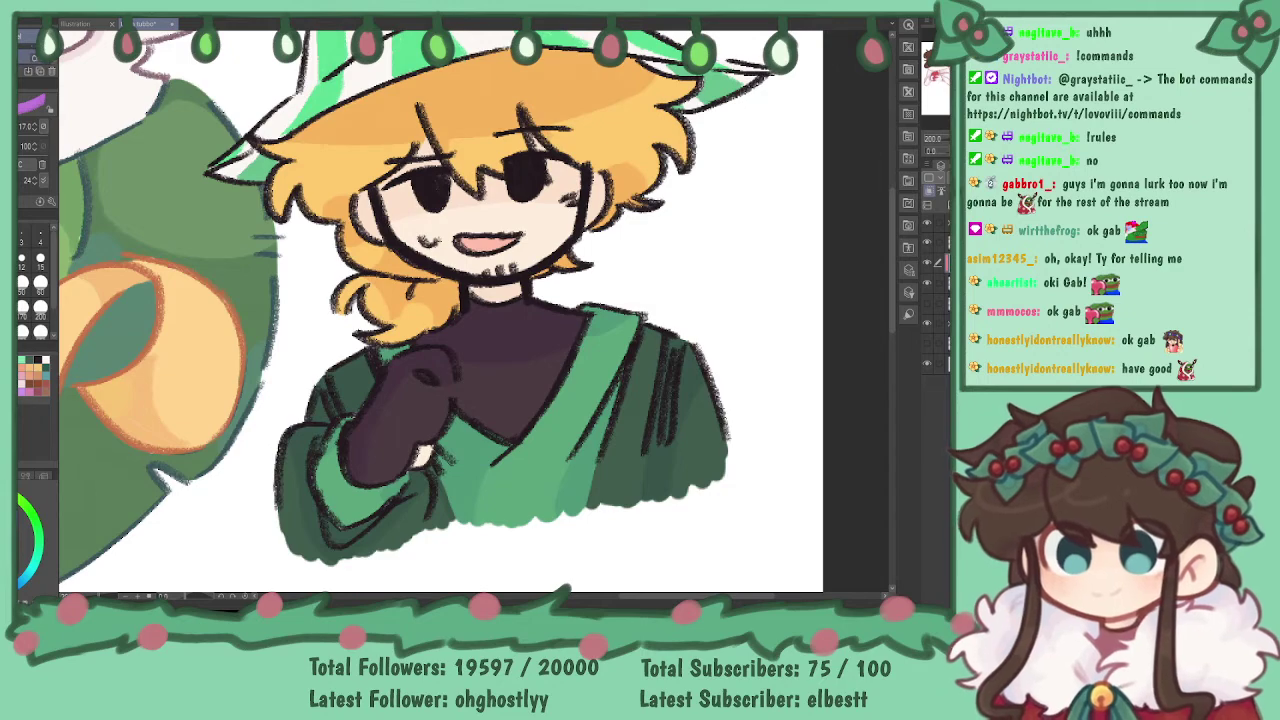
- Shade the striped hat's brim in pale blue on the shading layer
key(ctrl+minus)
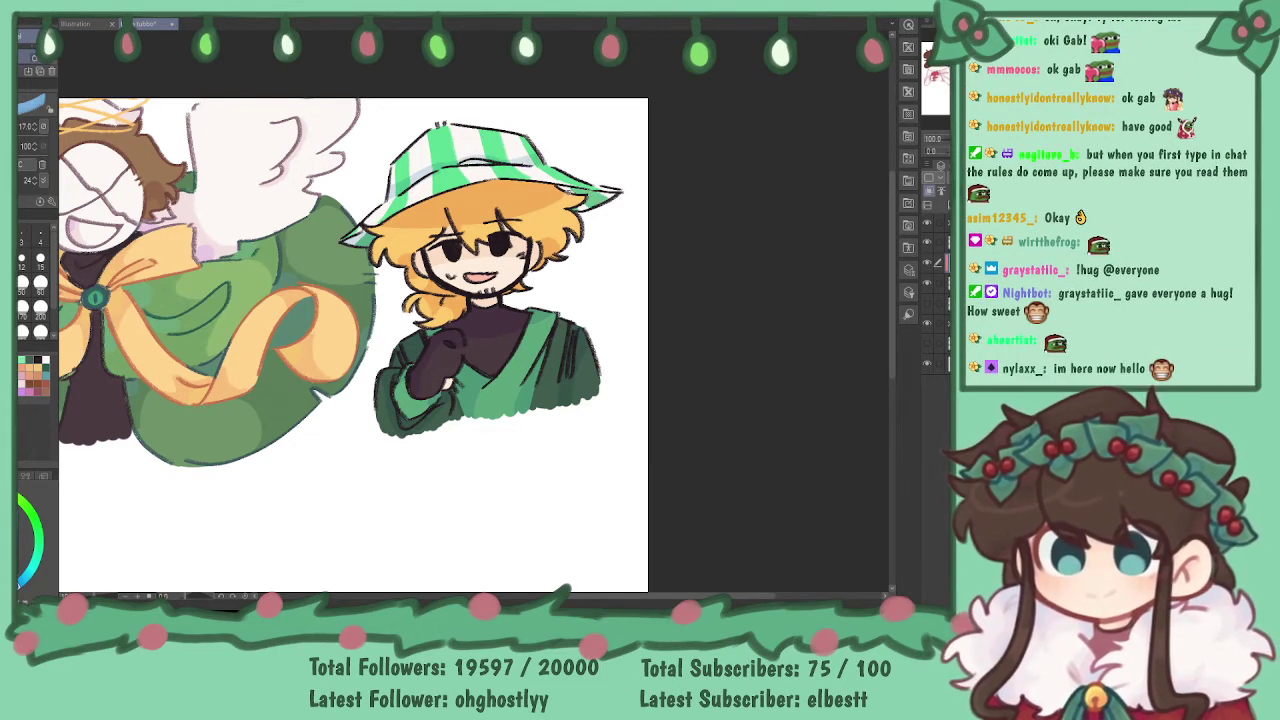
drag(560, 188, 606, 195)
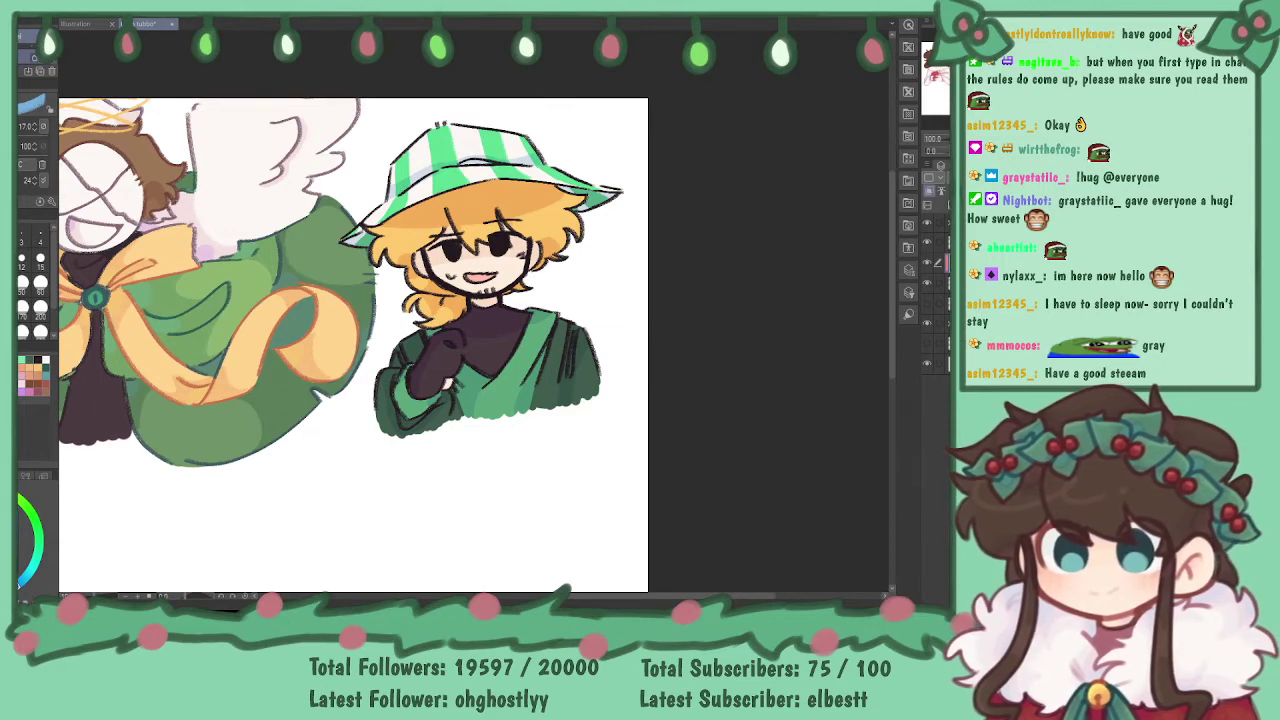
drag(706, 374, 737, 369)
- Add a new layer above the shading and clip it to the layer below
key(ctrl+plus)
key(ctrl+plus)
drag(474, 311, 498, 415)
click(928, 205)
click(929, 191)
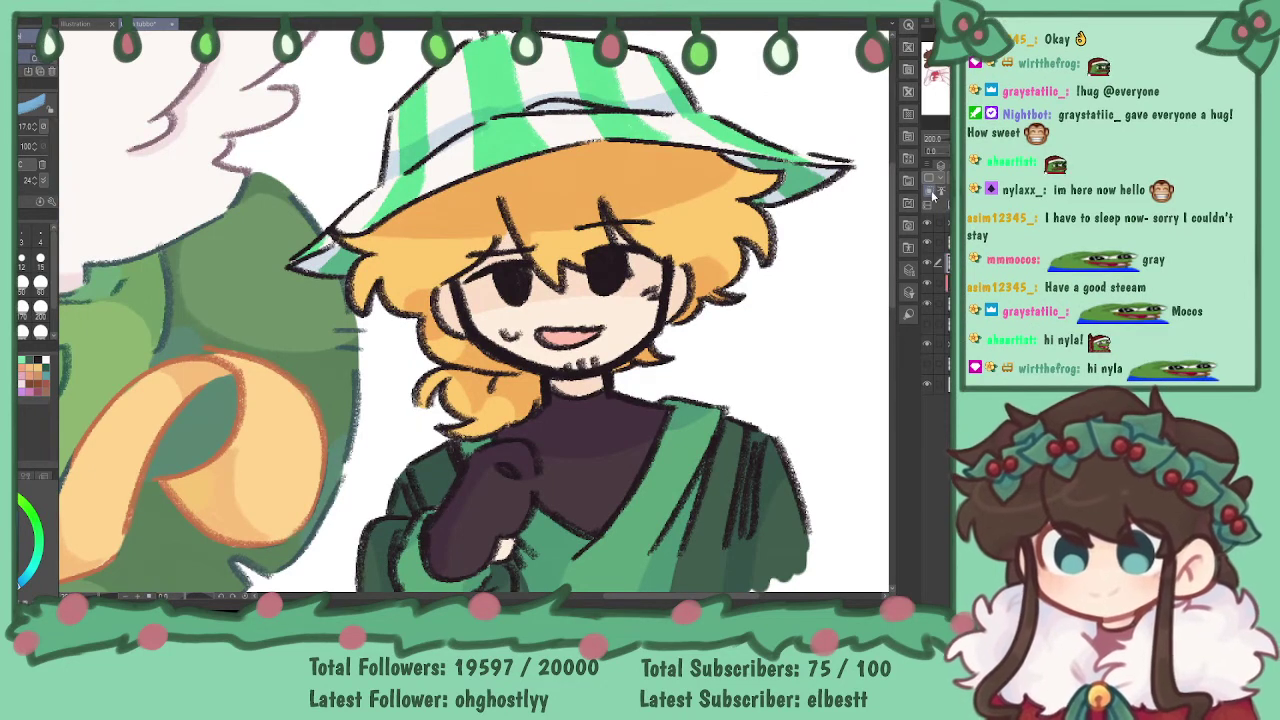
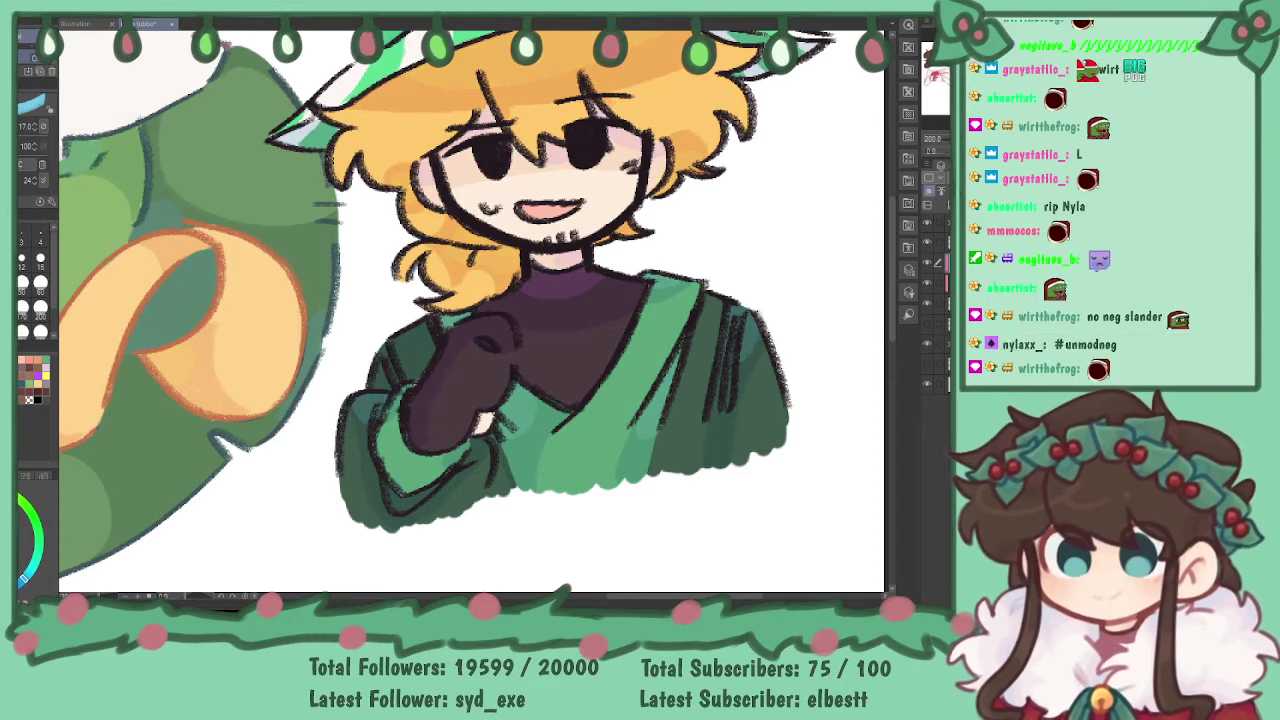
- Select the character's line art layer and add a new layer clipped to it for colouring the lines
key(ctrl+minus)
key(ctrl+minus)
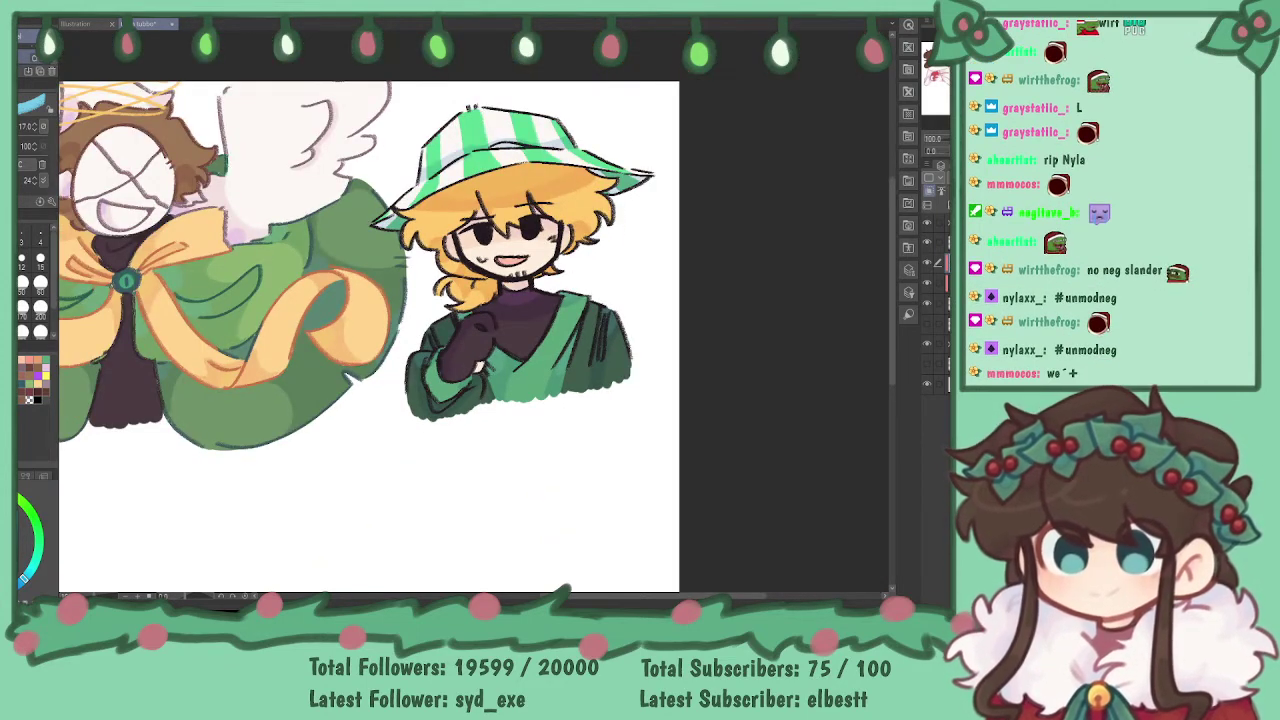
drag(510, 300, 446, 321)
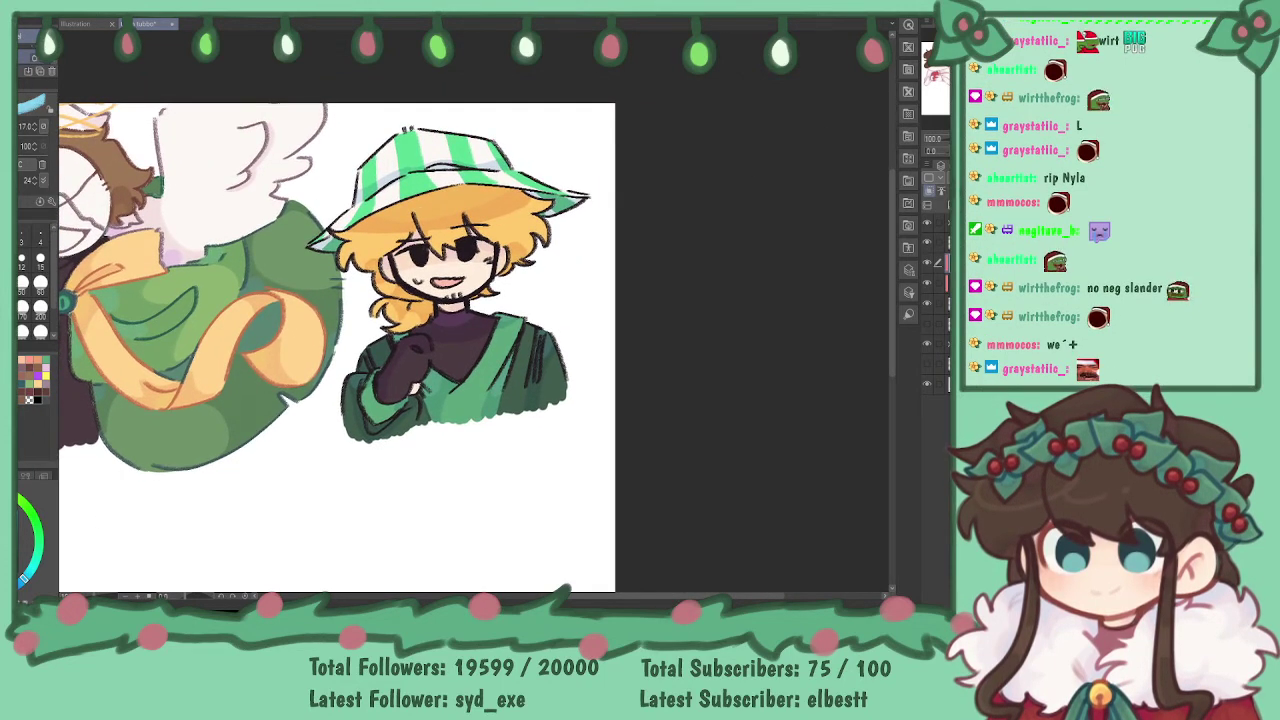
click(374, 210)
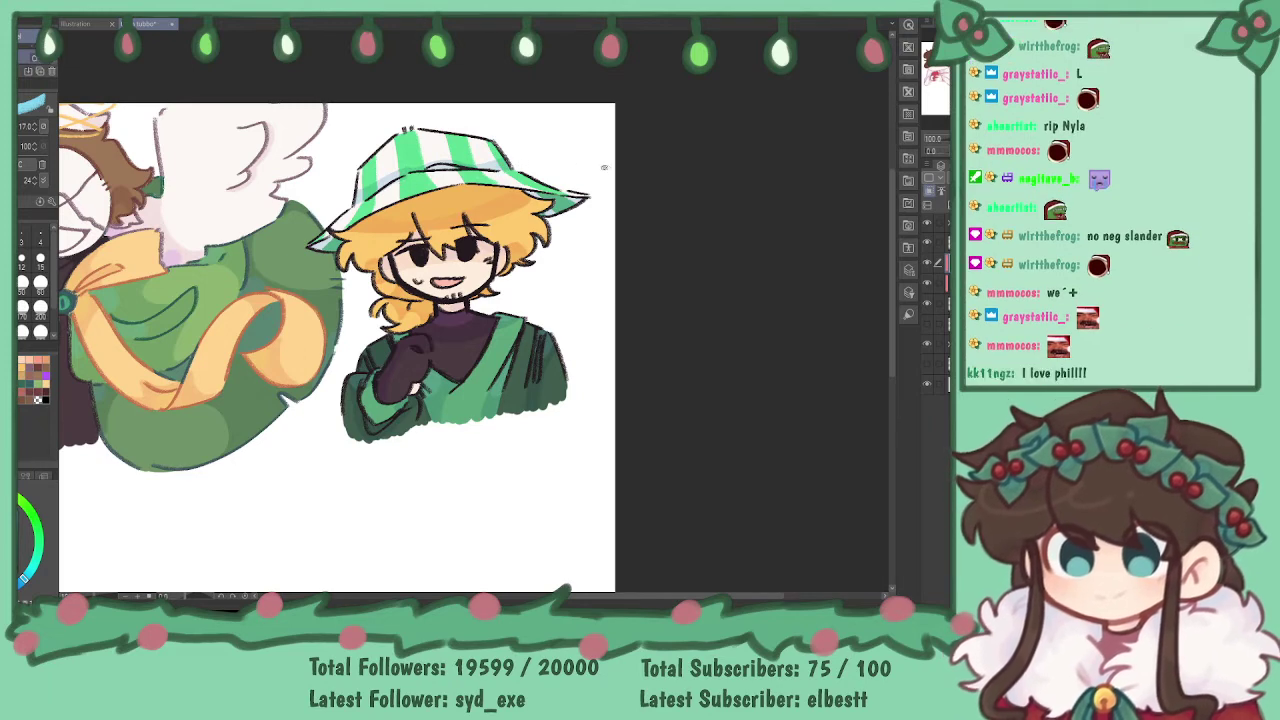
mouse_move(480, 300)
mouse_down()
mouse_move(674, 307)
mouse_move(452, 353)
mouse_up()
click(947, 243)
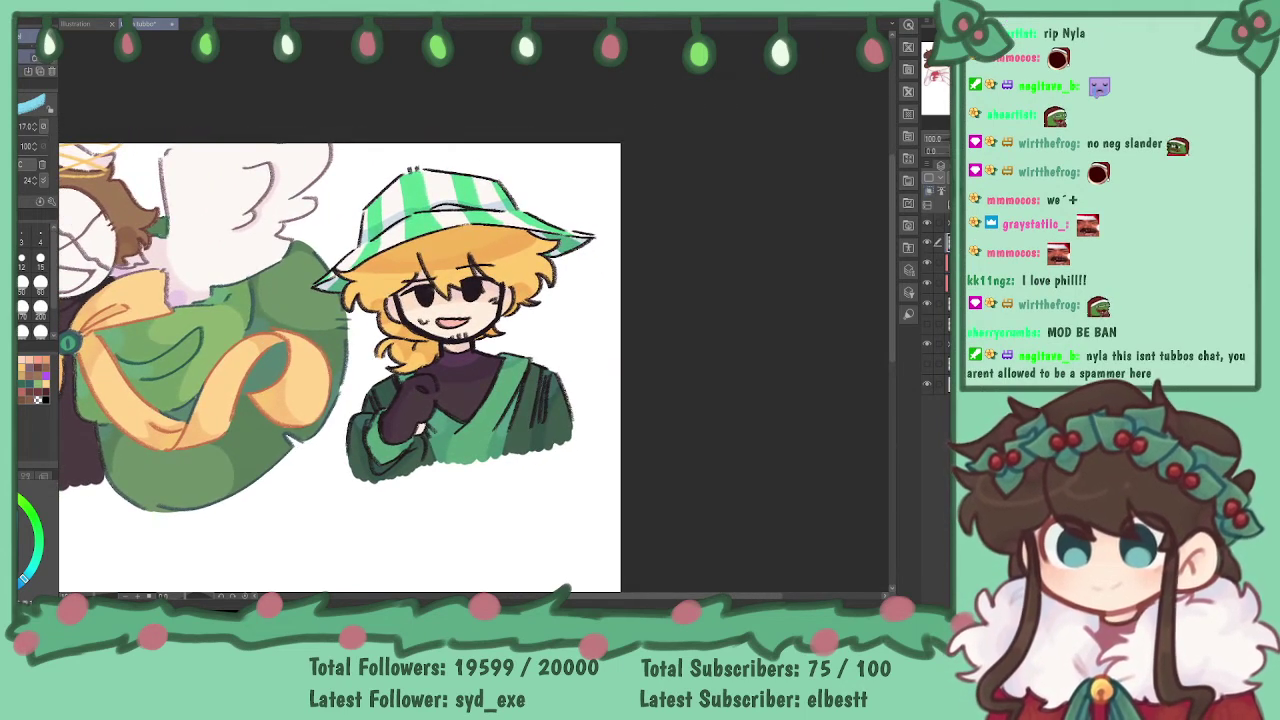
click(927, 204)
click(929, 191)
- Airbrush the clipped layer with dark teal sampled from the robe, using a larger brush to tint the character's line art
key(p)
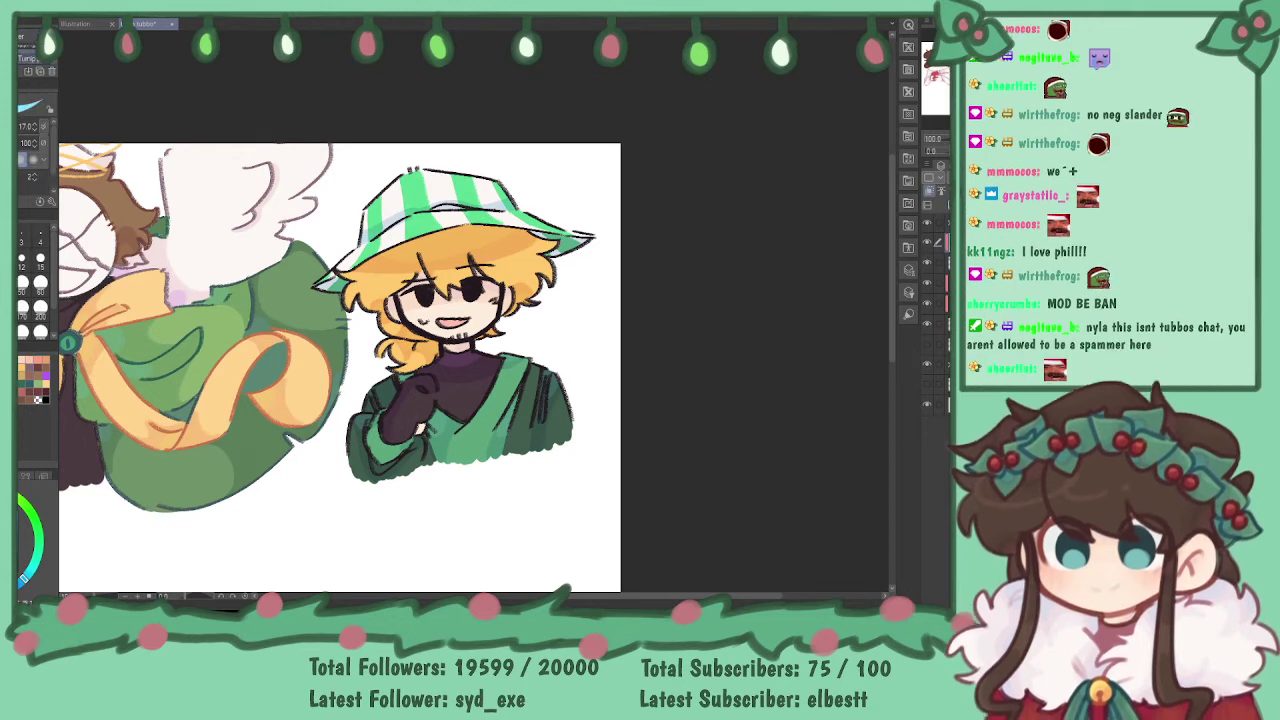
key(i)
click(543, 419)
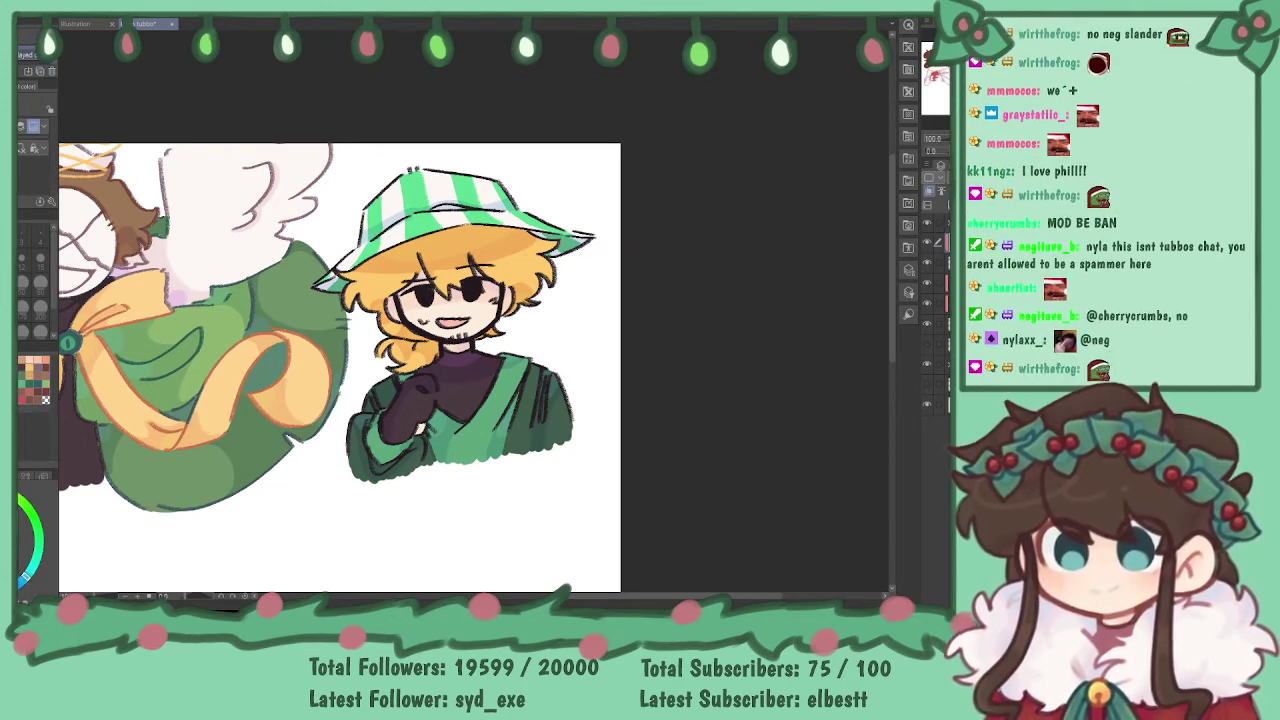
key(p)
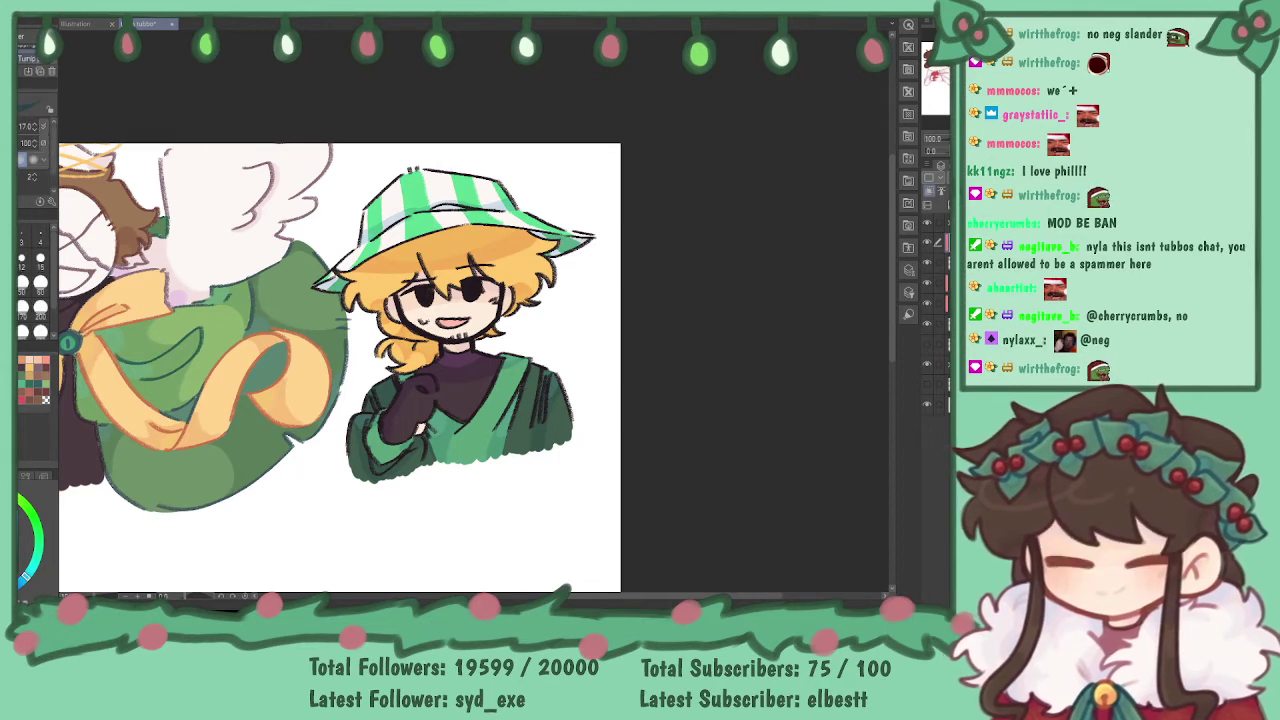
mouse_move(367, 415)
mouse_down()
mouse_move(361, 449)
mouse_move(379, 400)
mouse_up()
key(ctrl+z)
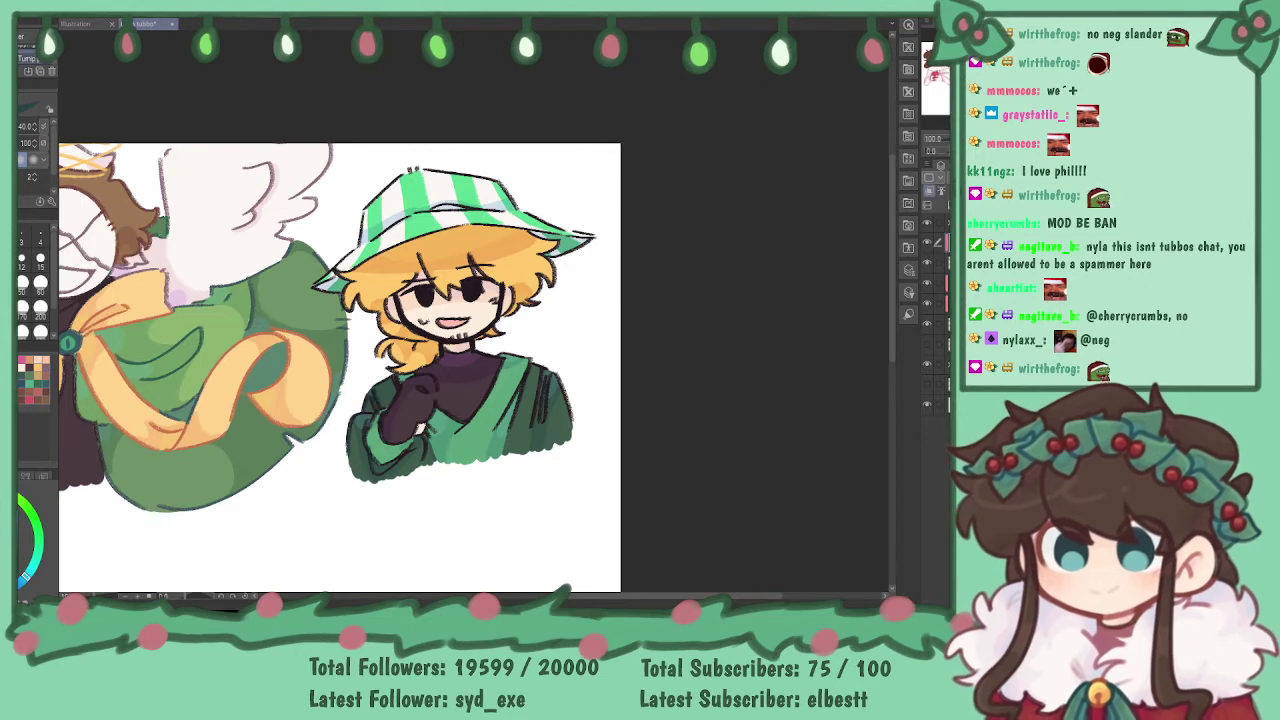
click(22, 306)
mouse_move(368, 431)
mouse_down()
mouse_move(358, 446)
mouse_move(380, 468)
mouse_up()
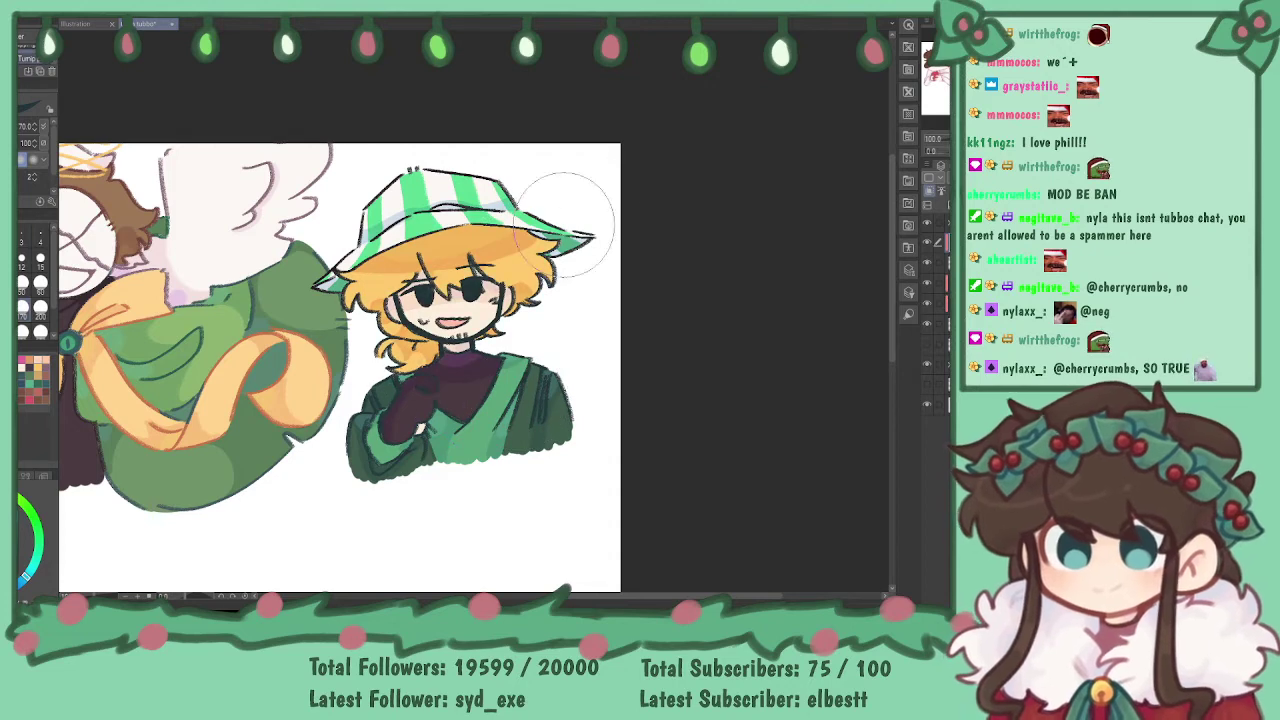
- Choose another teal shade and airbrush the outlines of the striped hat with a smaller brush
key(ctrl+plus)
mouse_move(700, 110)
mouse_down()
mouse_move(700, 142)
mouse_move(761, 194)
mouse_up()
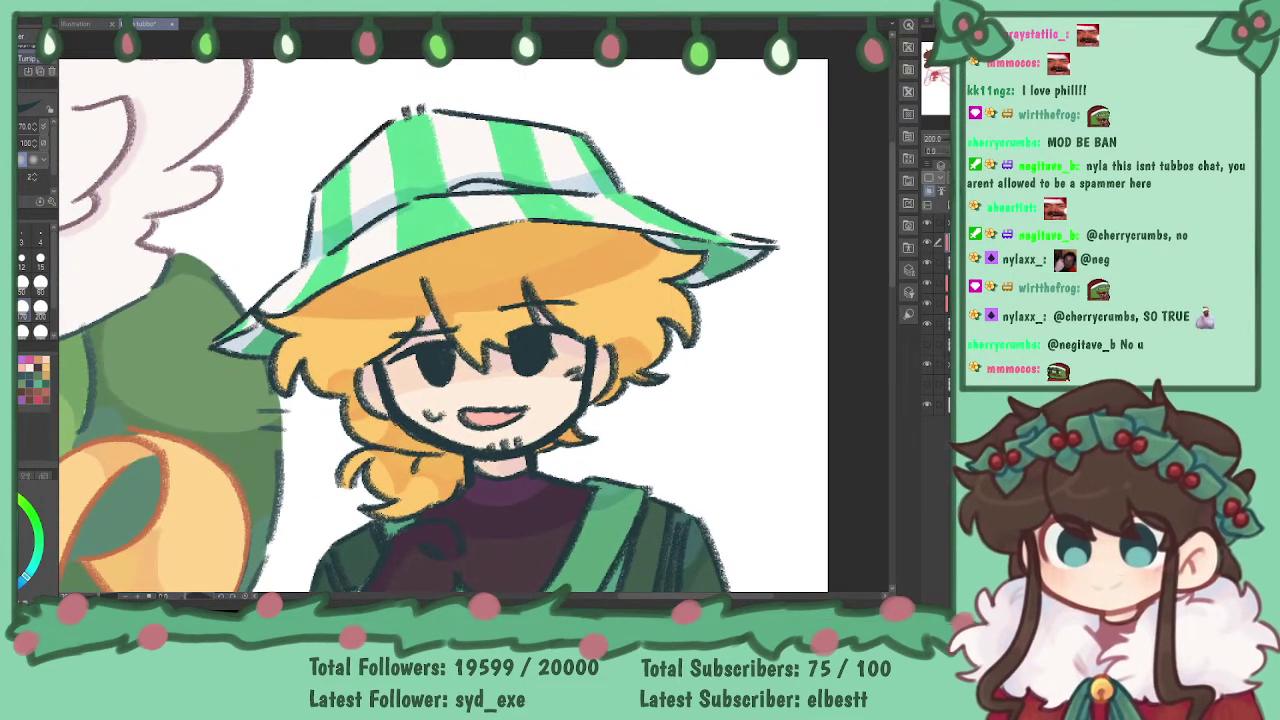
key(alt)
scroll(34, 380, down, 2)
click(37, 546)
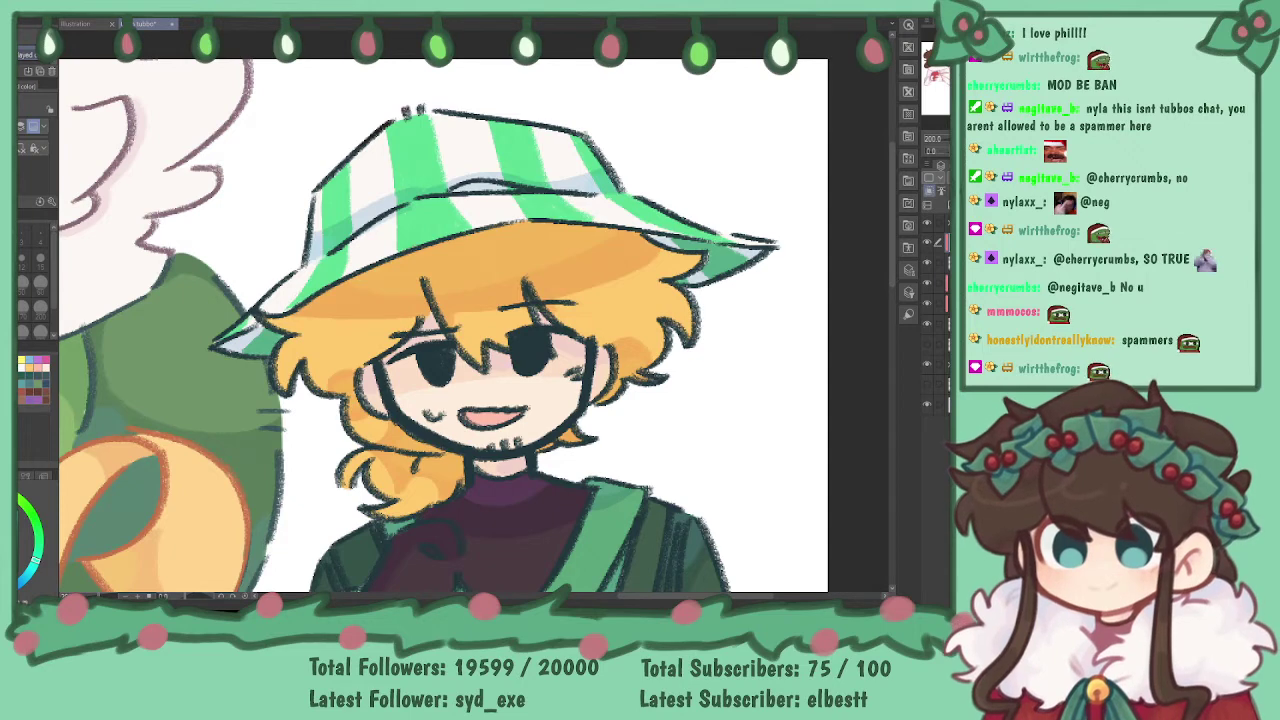
key(b)
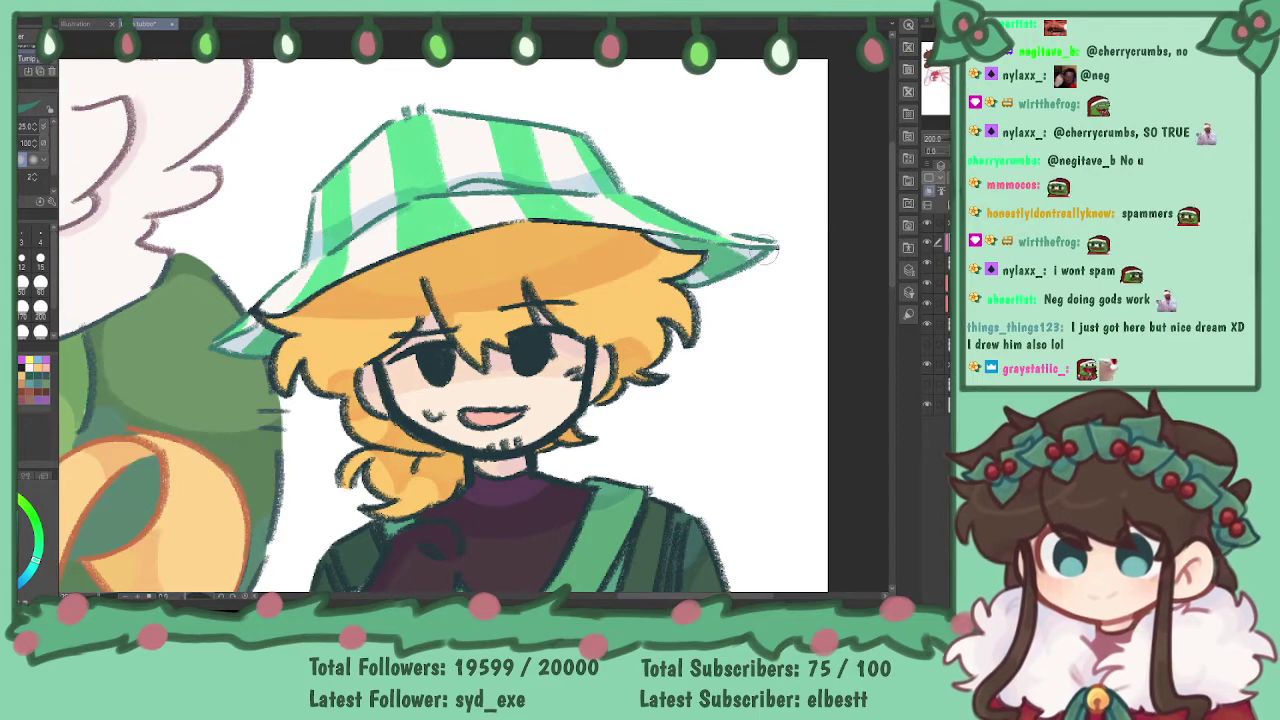
- Choose a lighter teal based on the green robe and airbrush the outlines and folds of the light green sash
mouse_move(350, 450)
mouse_down()
mouse_move(792, 102)
mouse_move(722, 365)
mouse_move(221, 235)
mouse_move(355, 217)
mouse_up()
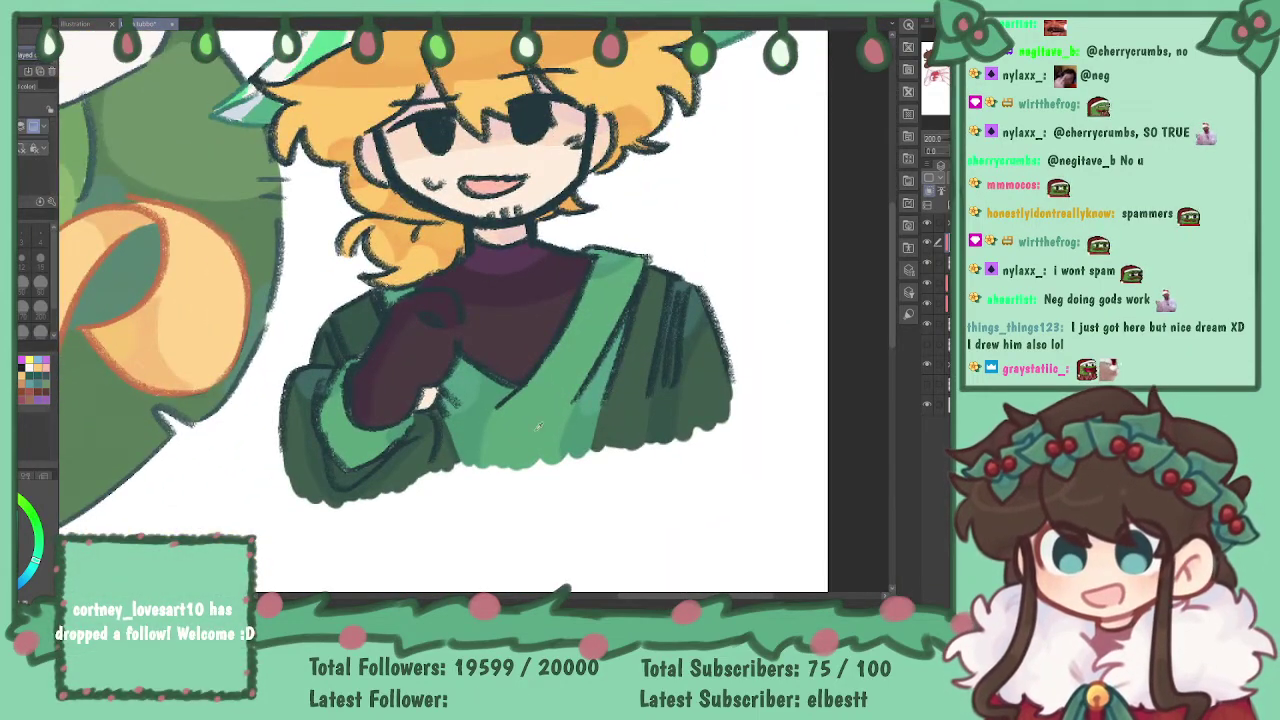
alt+click(141, 451)
click(34, 565)
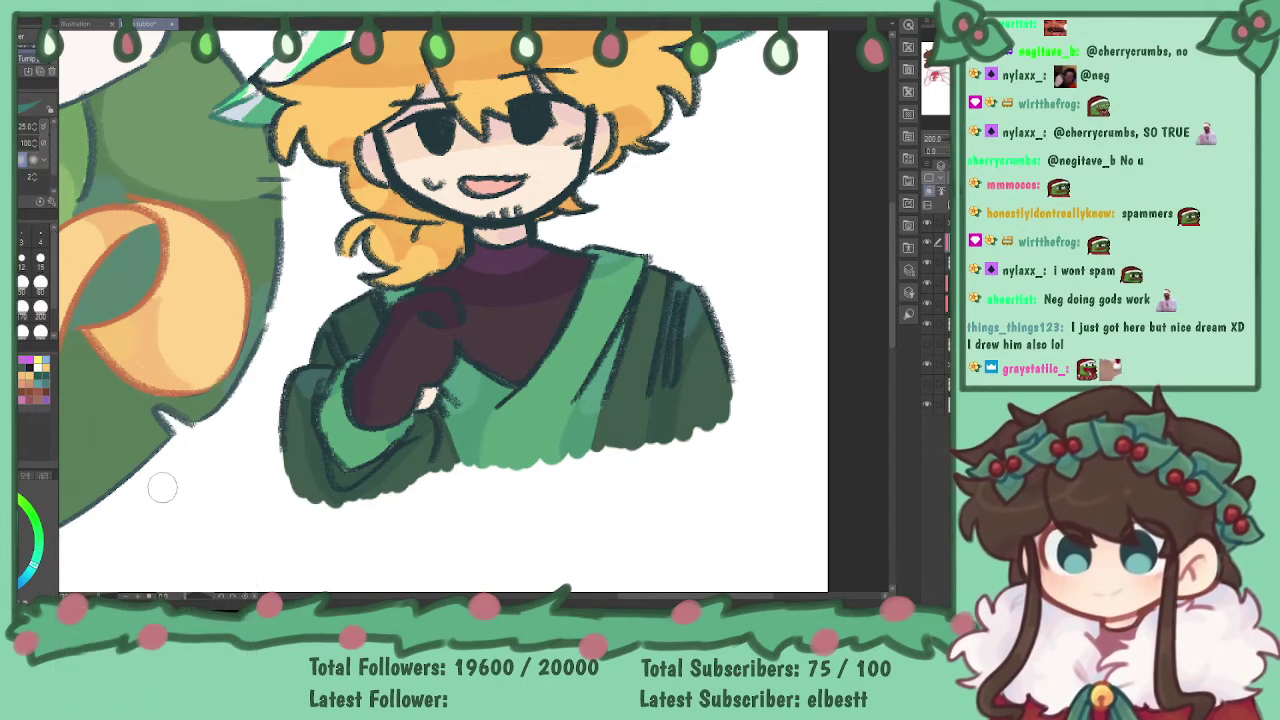
key(ctrl+z)
key(ctrl+z)
drag(627, 306, 574, 401)
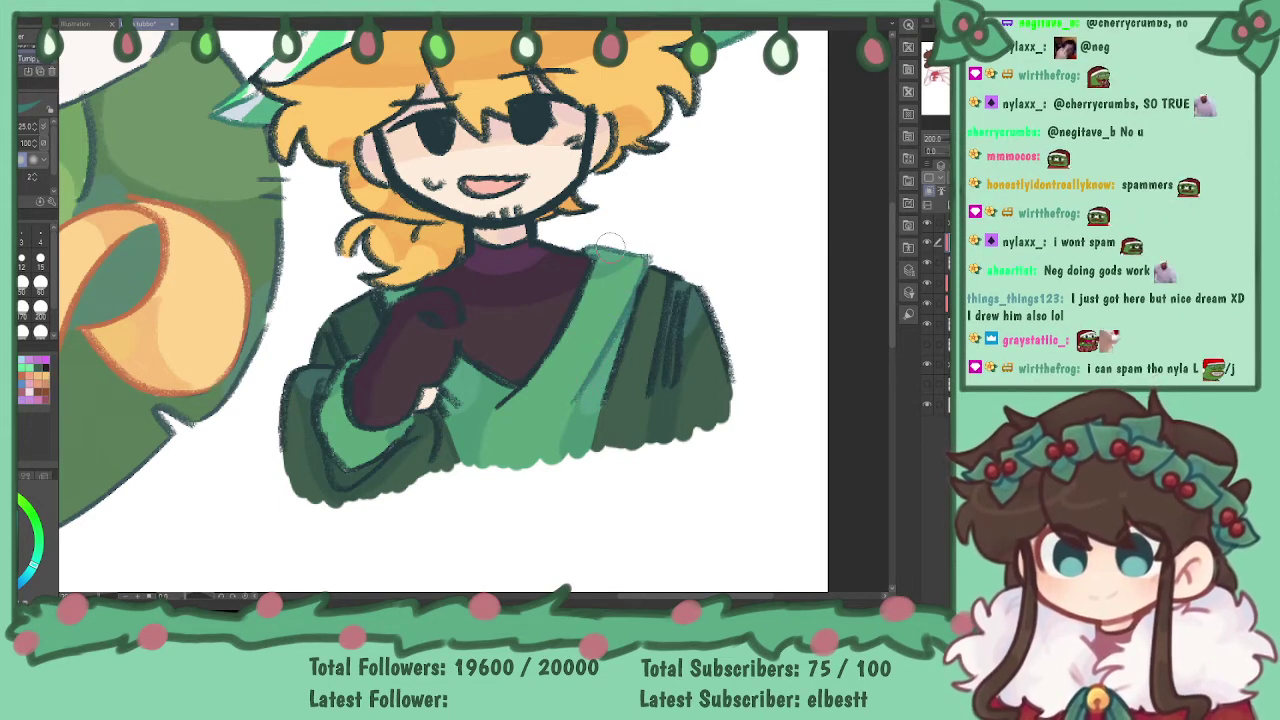
drag(610, 246, 572, 402)
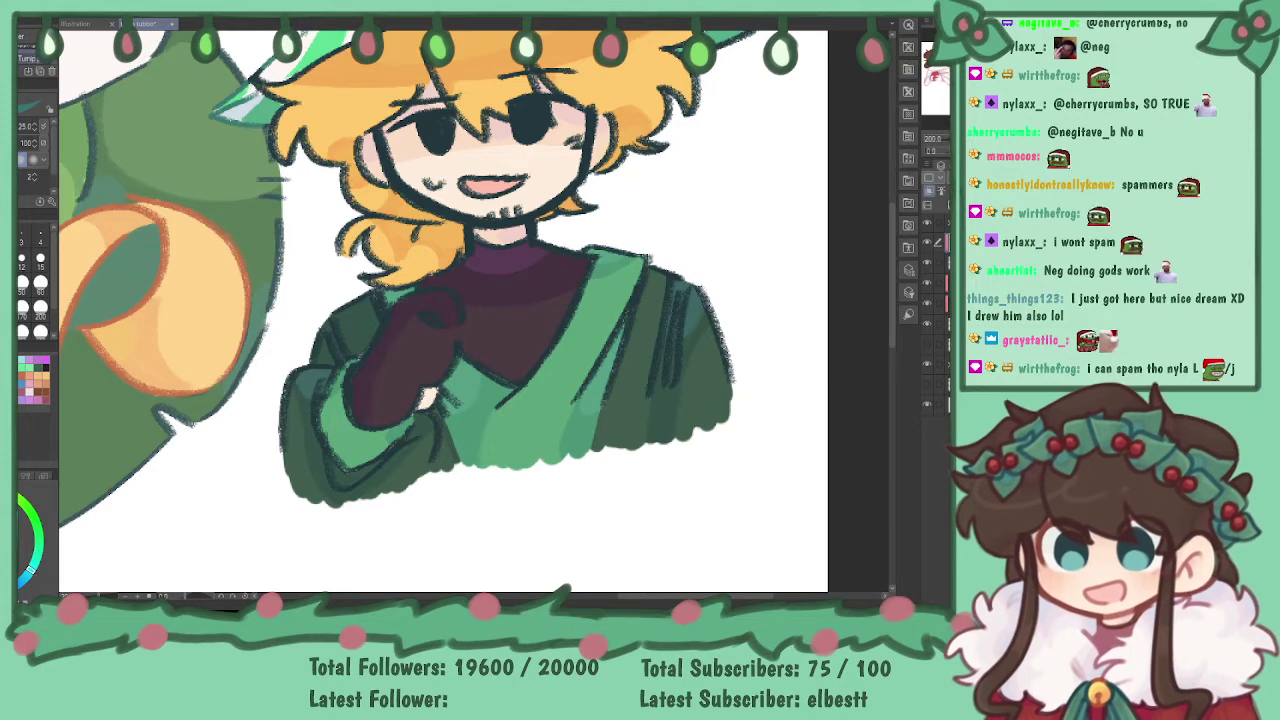
key(ctrl+z)
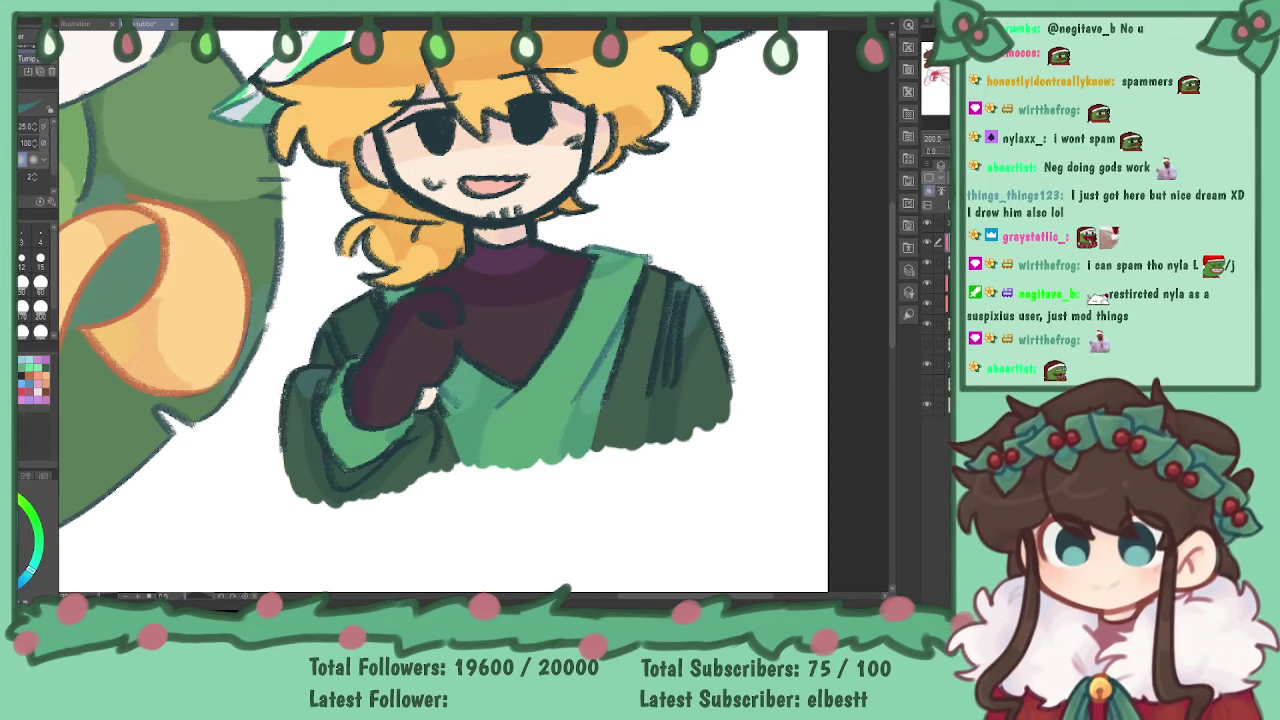
- Sample the dark shirt colour and airbrush the outlines of the shirt and raised glove in dark purple
key(i)
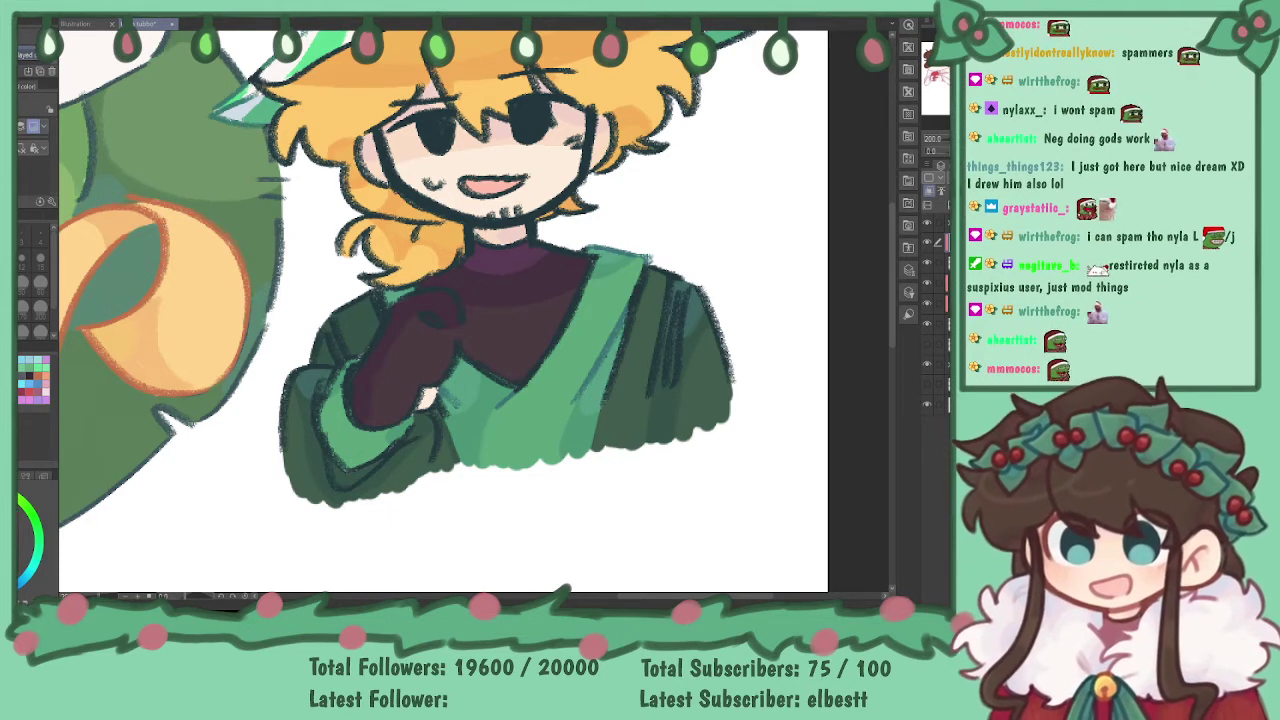
key(p)
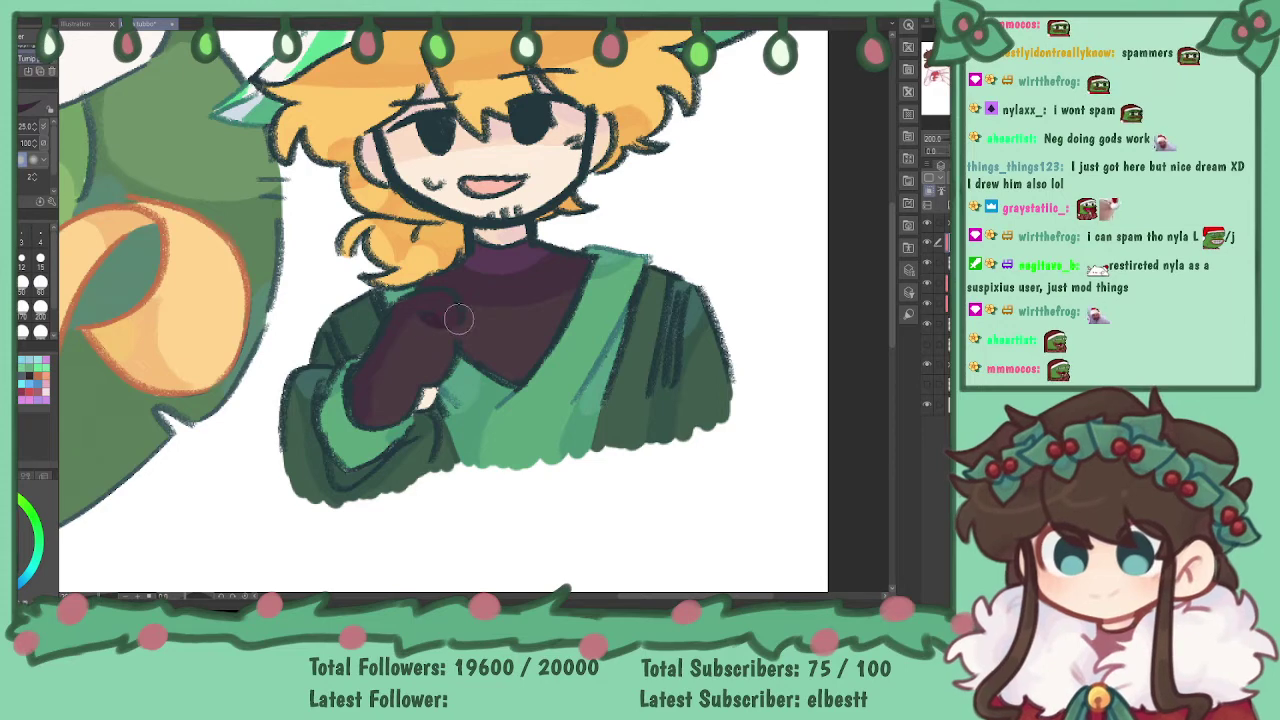
drag(446, 311, 447, 331)
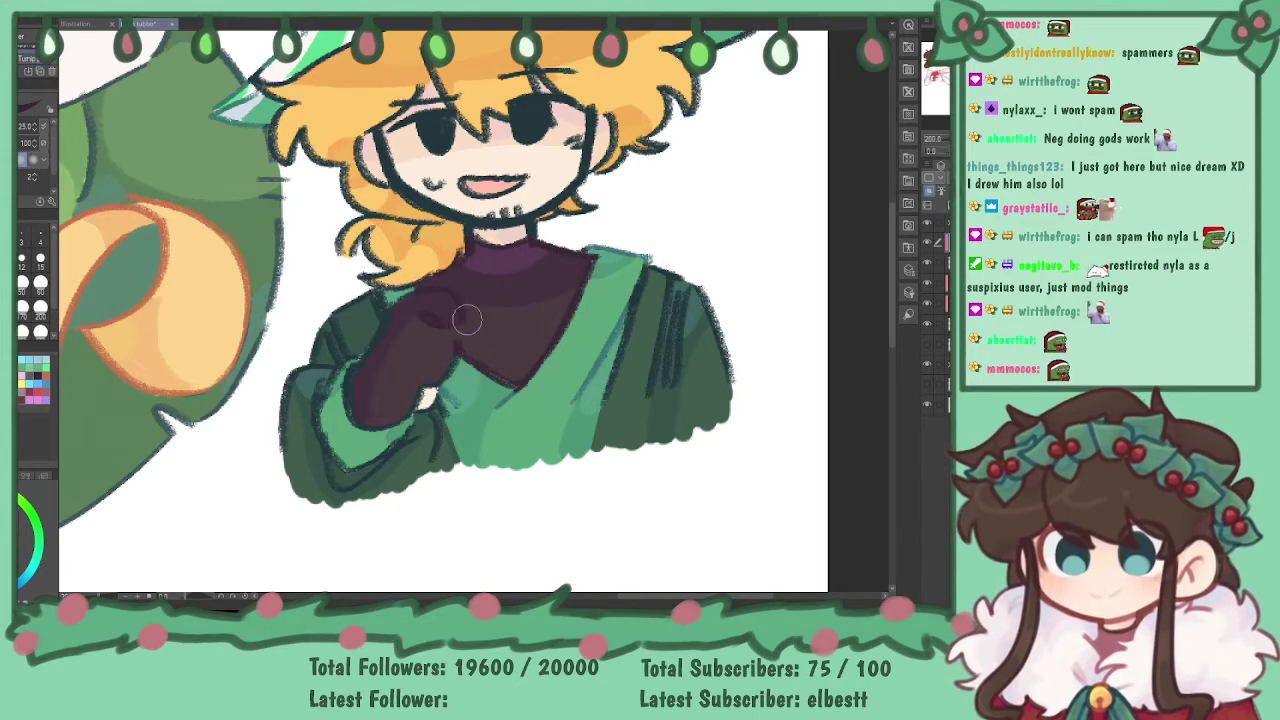
- Choose a reddish brown from the skin tones and tint the outlines of the mouth and chin stubble
drag(932, 91, 932, 88)
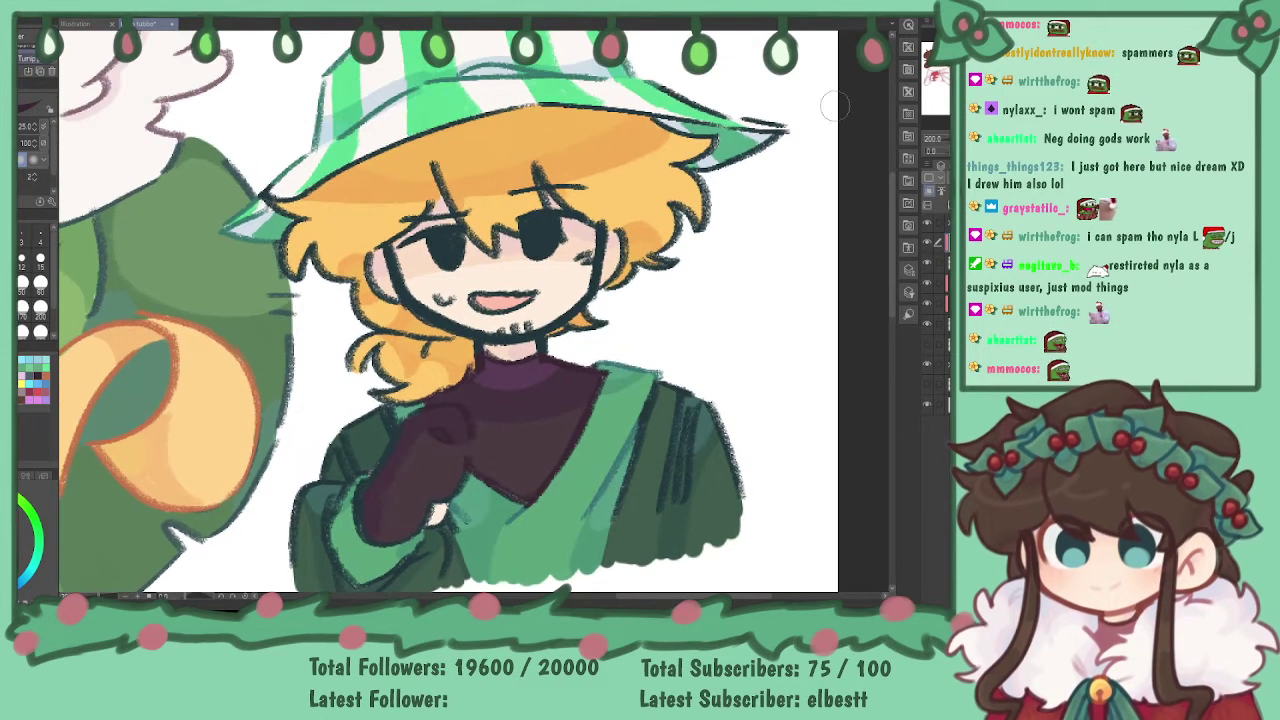
key(i)
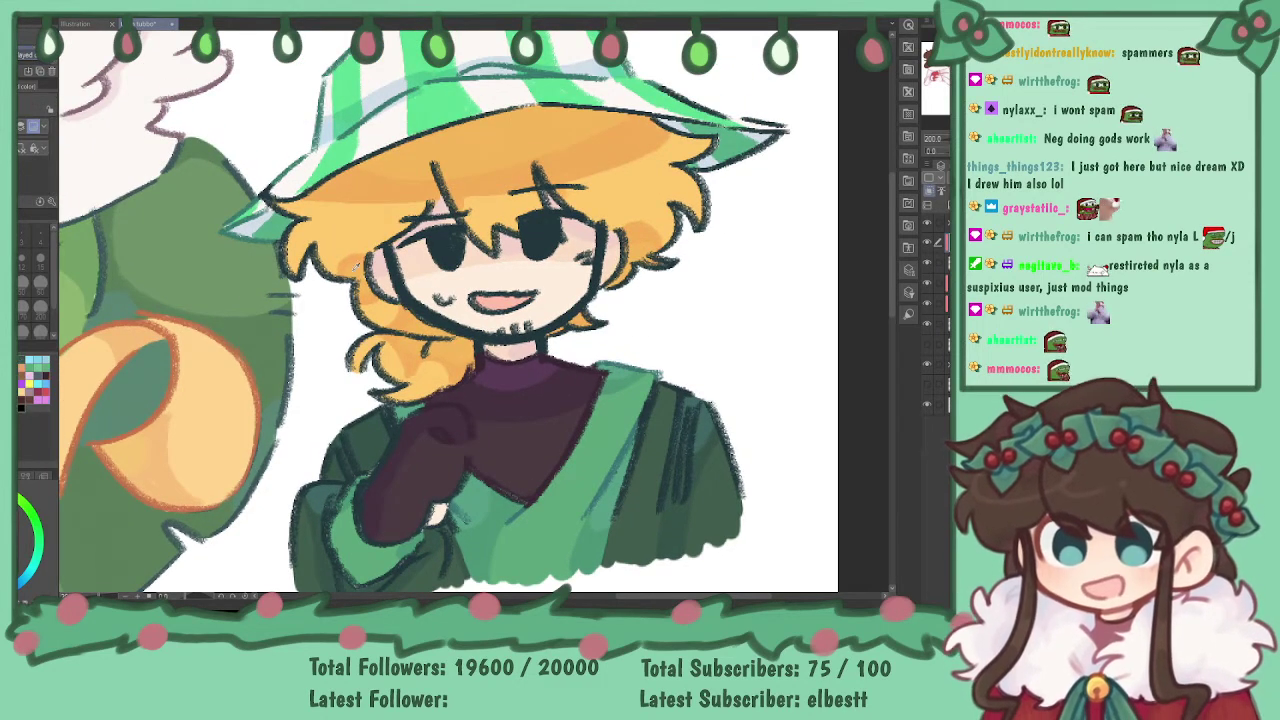
key(p)
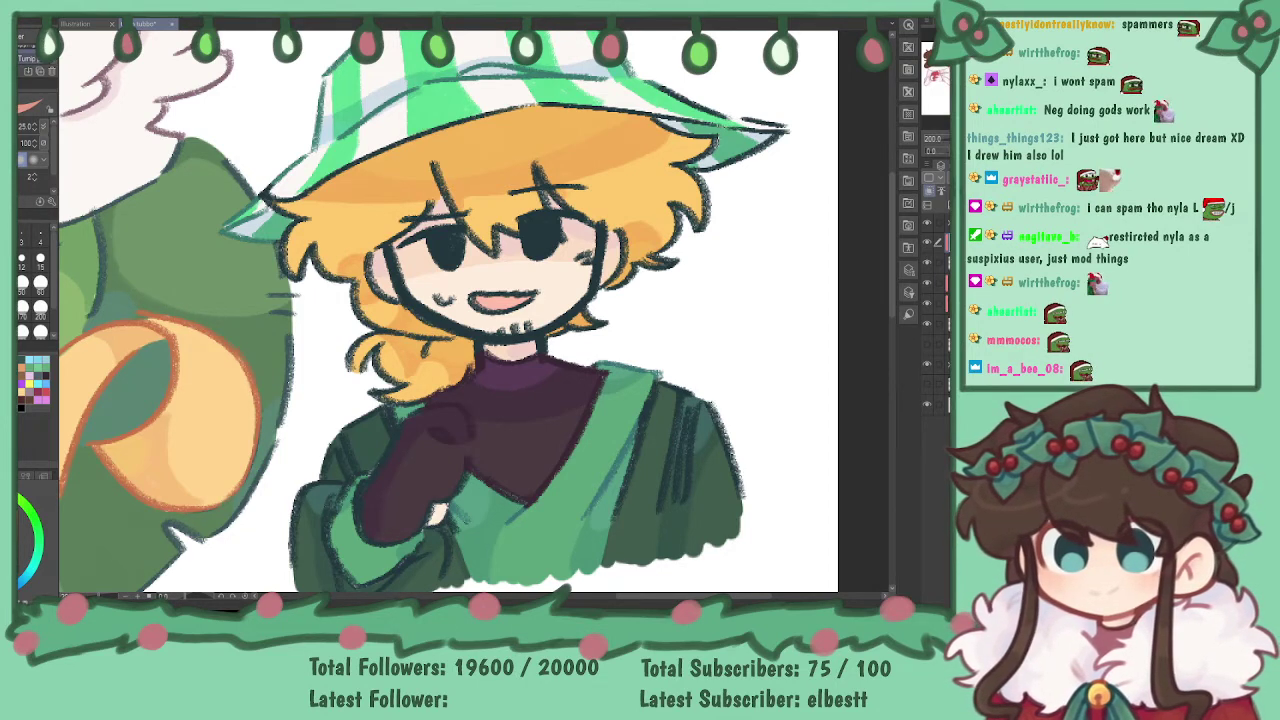
drag(492, 340, 531, 318)
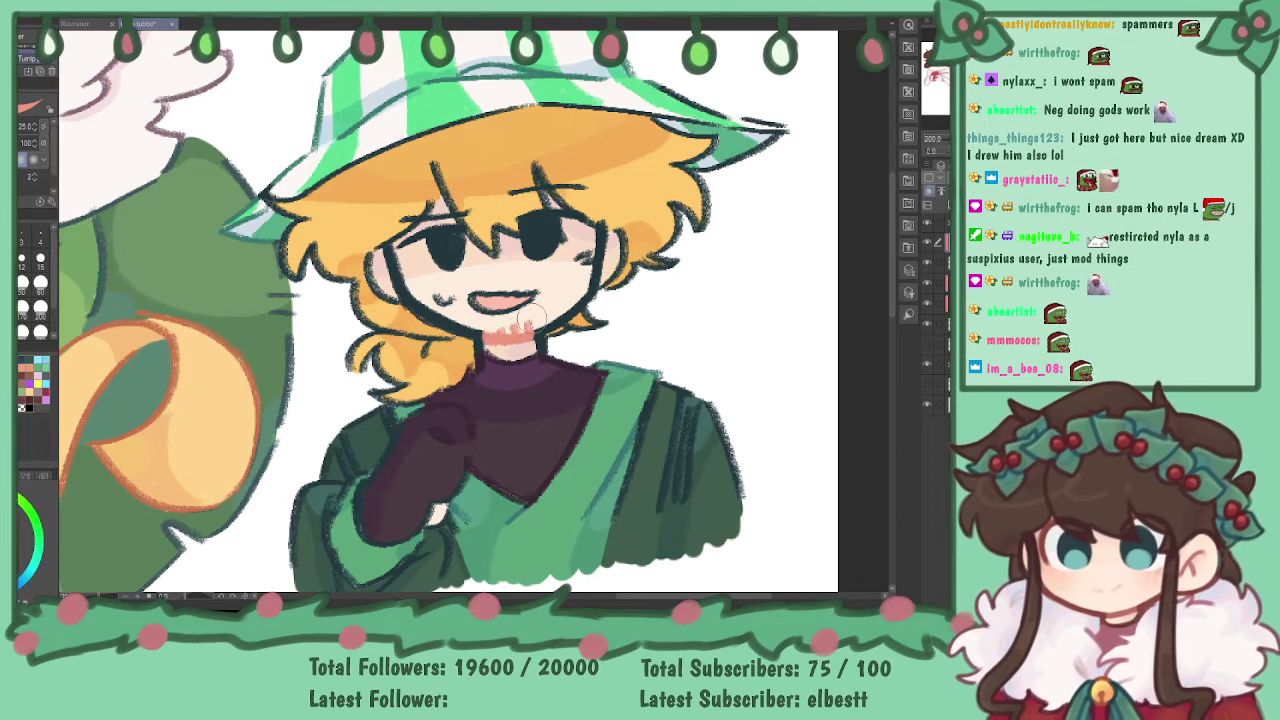
key(ctrl+z)
drag(486, 340, 531, 322)
mouse_move(582, 264)
mouse_down()
mouse_move(596, 268)
mouse_move(603, 240)
mouse_up()
drag(398, 286, 394, 258)
key(ctrl+z)
key(ctrl+z)
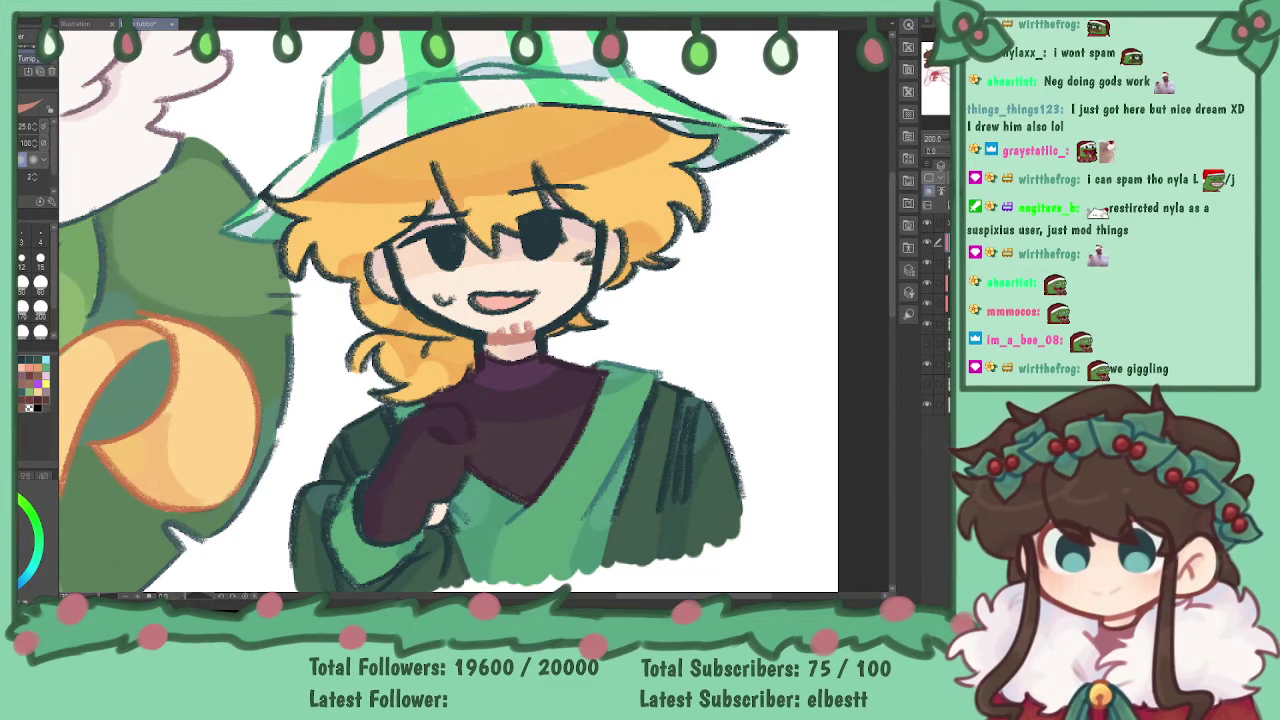
key(ctrl+z)
mouse_move(476, 297)
mouse_down()
mouse_move(514, 303)
mouse_move(492, 336)
mouse_move(517, 340)
mouse_up()
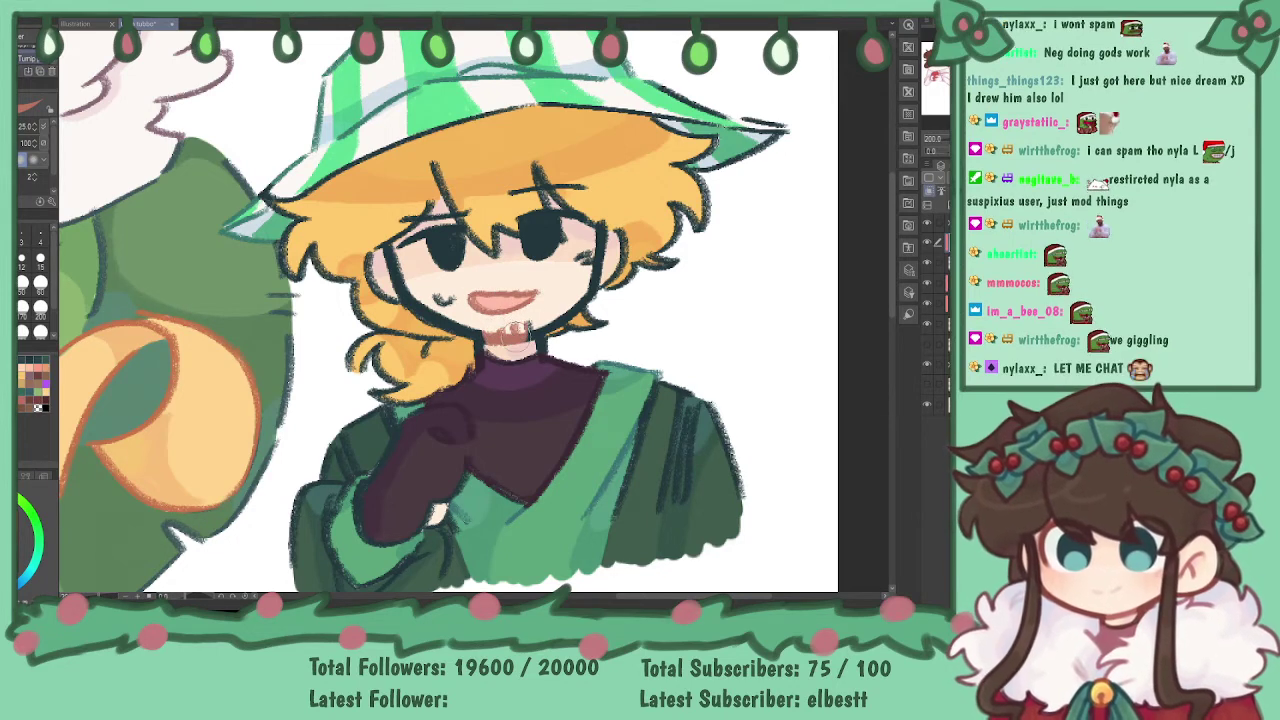
- Continue tinting the face outline, cheek marks and eyes with the reddish brown
mouse_move(580, 264)
mouse_down()
mouse_move(597, 270)
mouse_move(603, 240)
mouse_up()
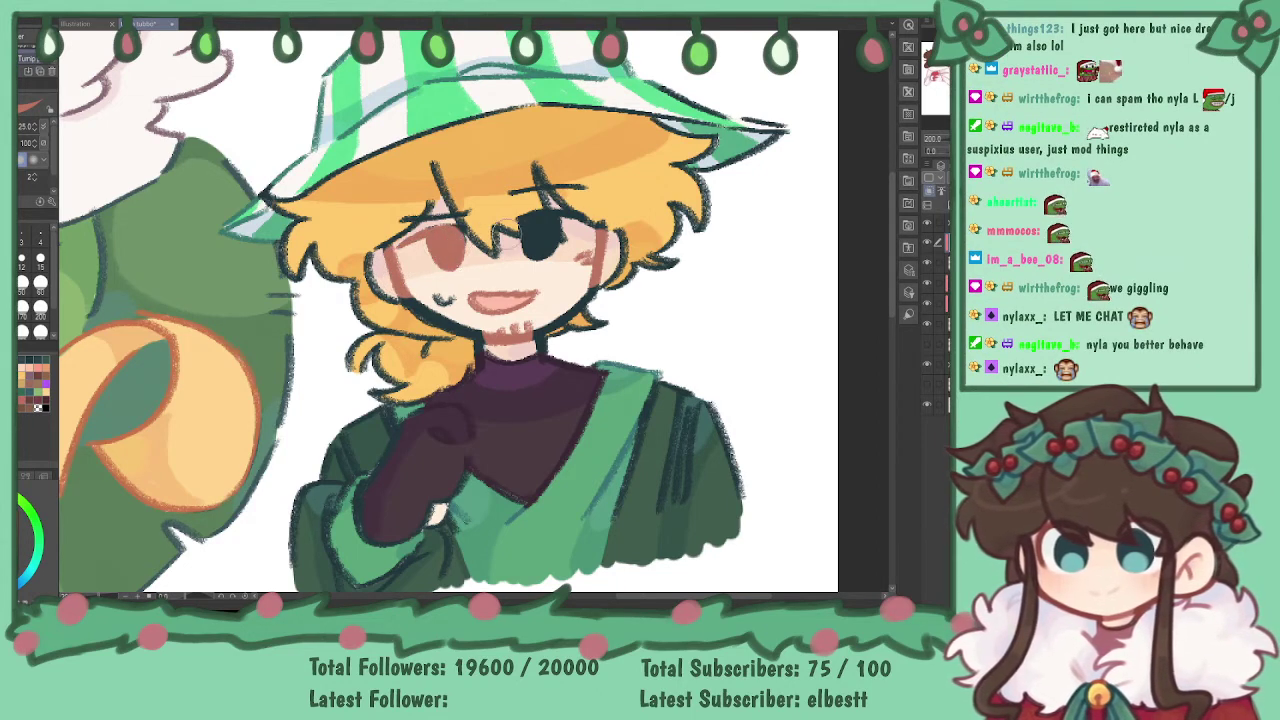
key(ctrl+z)
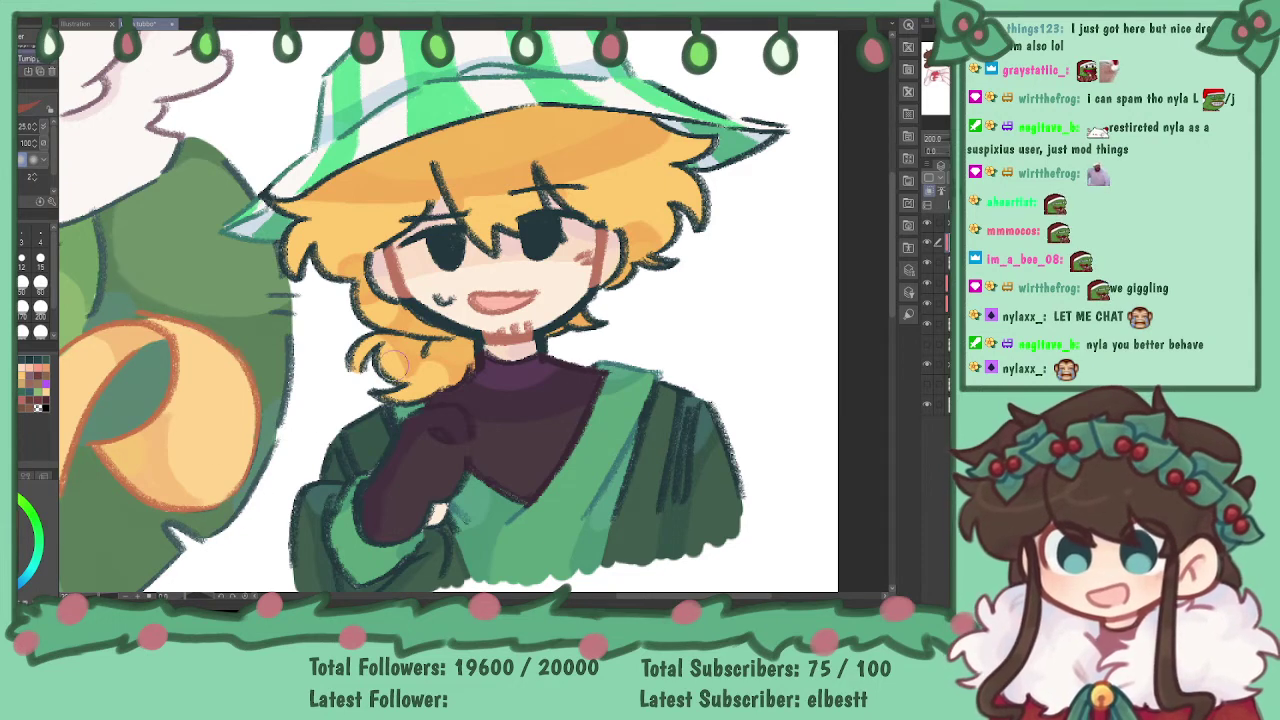
drag(408, 245, 452, 250)
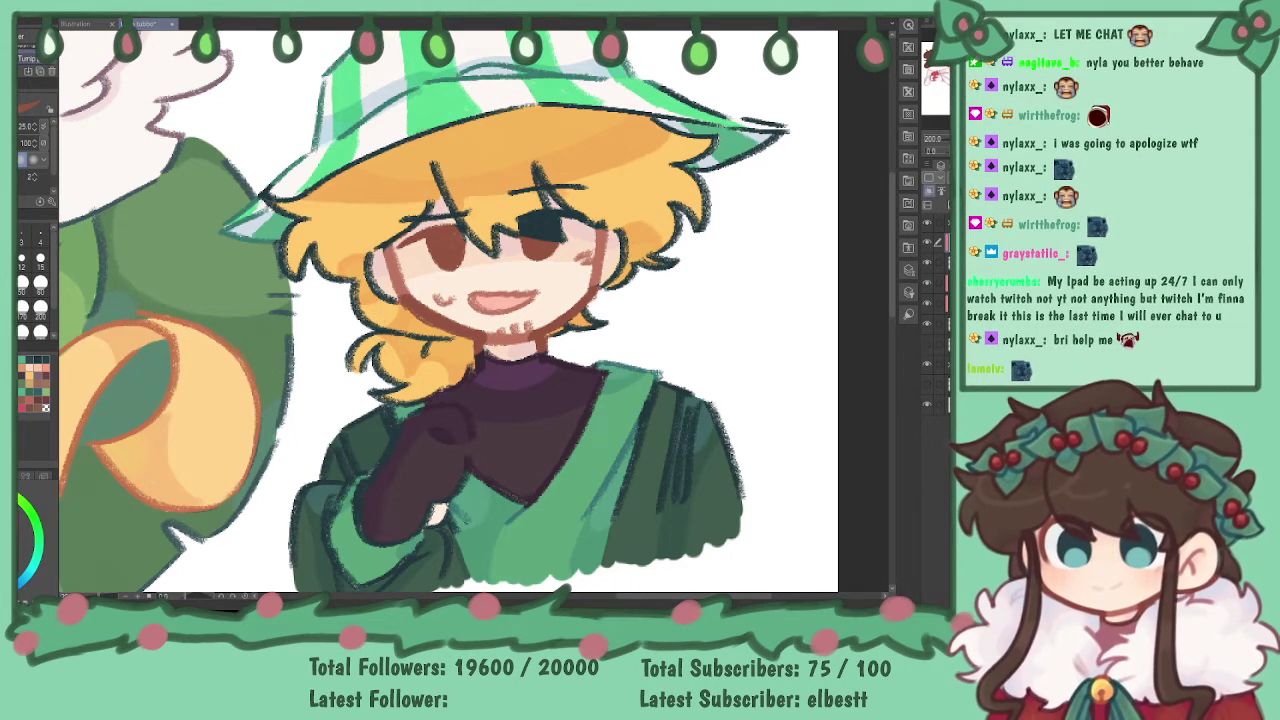
- Sample an orange-brown from the drawing and airbrush the outlines of the ponytail, side locks, fringe and brows
key(alt)
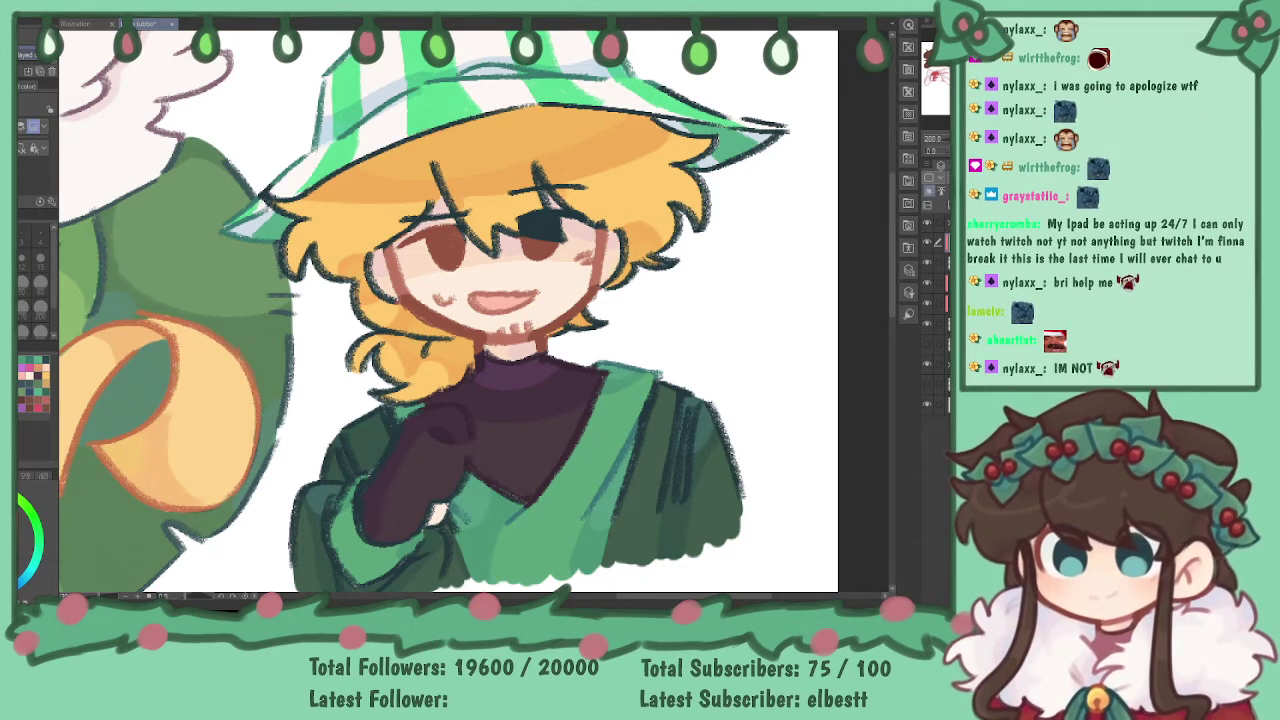
key(p)
mouse_move(348, 364)
mouse_down()
mouse_move(366, 336)
mouse_move(434, 346)
mouse_move(375, 392)
mouse_move(406, 398)
mouse_move(362, 370)
mouse_move(368, 338)
mouse_move(402, 355)
mouse_move(432, 344)
mouse_up()
drag(372, 383, 390, 386)
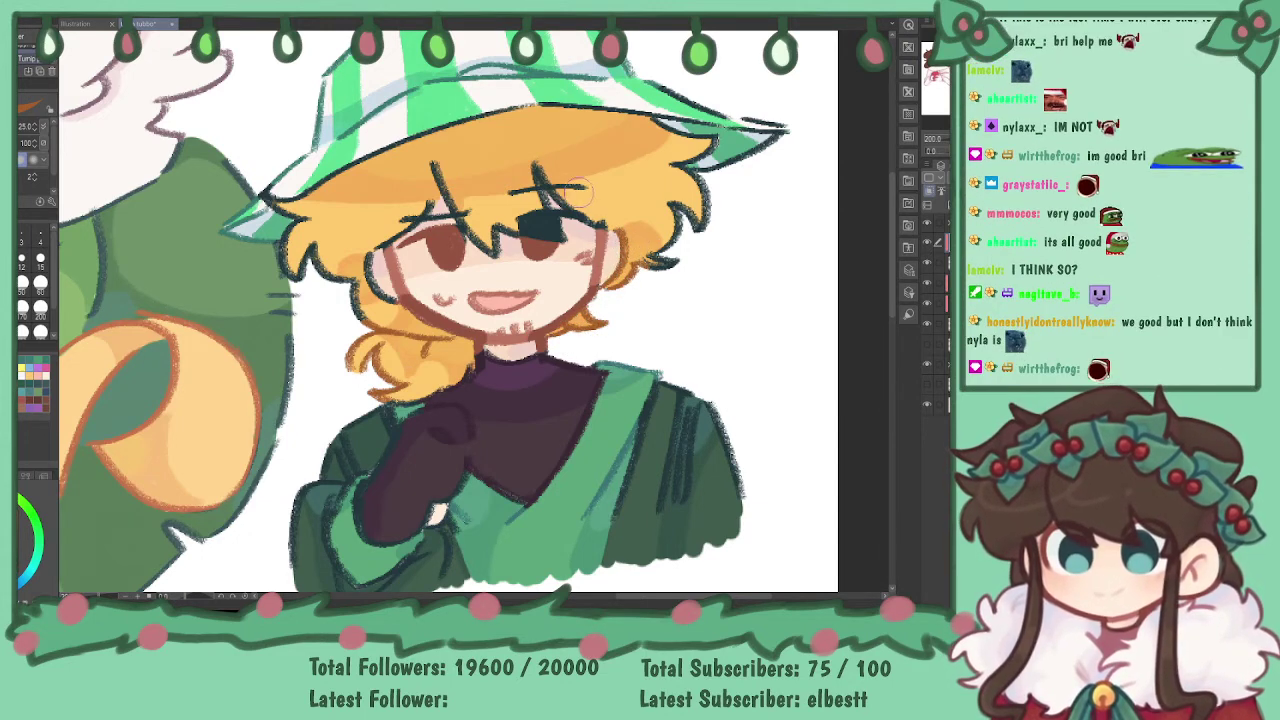
mouse_move(524, 212)
mouse_down()
mouse_move(568, 232)
mouse_move(552, 200)
mouse_move(593, 214)
mouse_up()
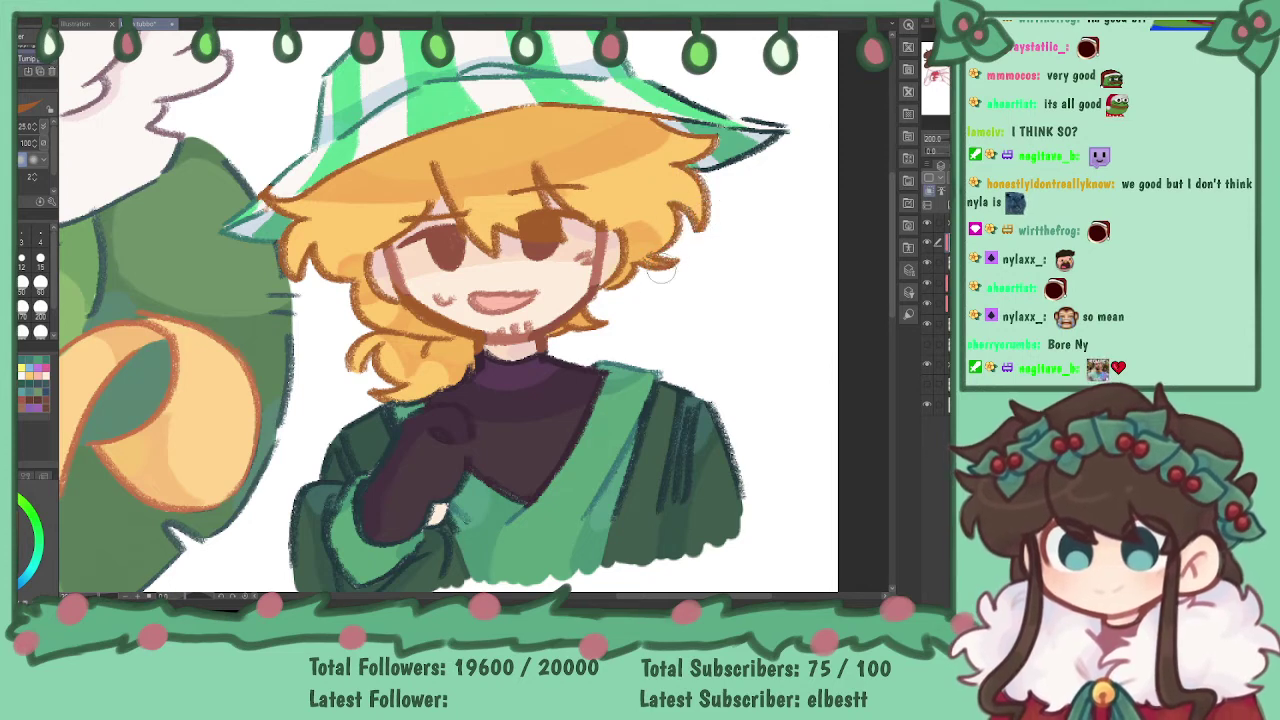
- Airbrush the striped hat's outlines in a lighter teal and tint the lower part of both eyes blue
drag(629, 60, 548, 144)
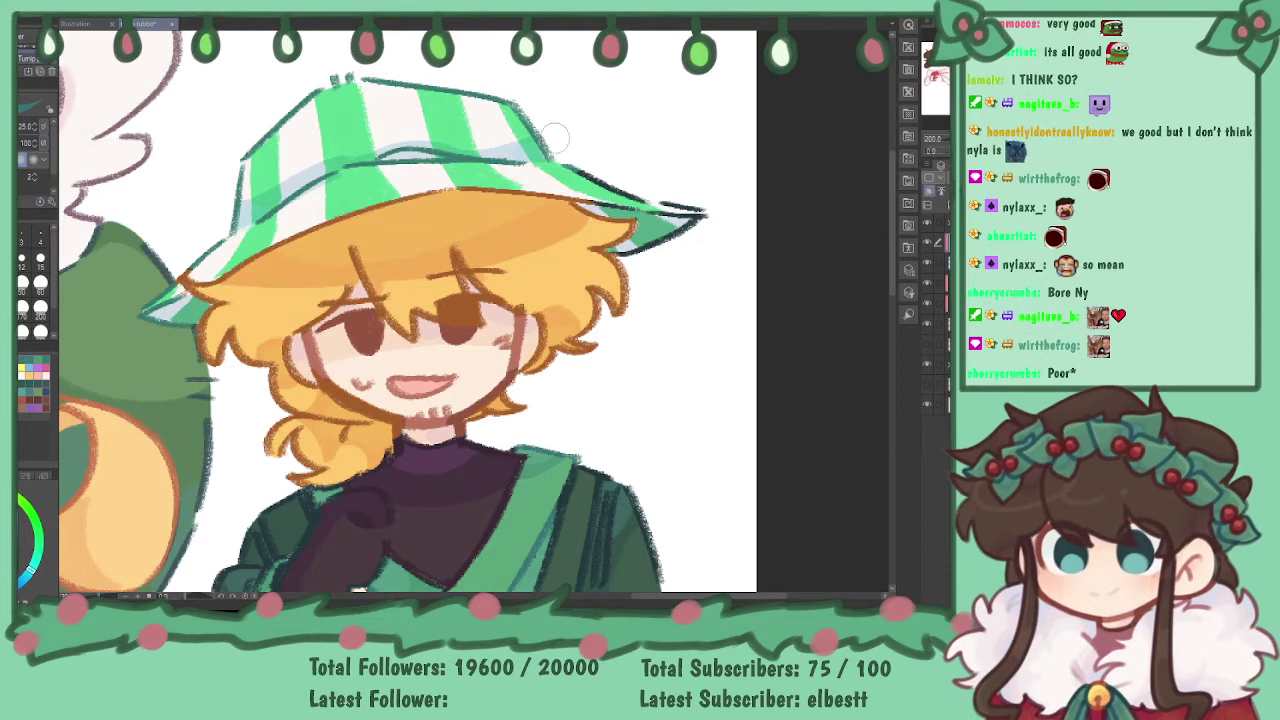
mouse_move(615, 185)
mouse_down()
mouse_move(706, 215)
mouse_move(640, 252)
mouse_up()
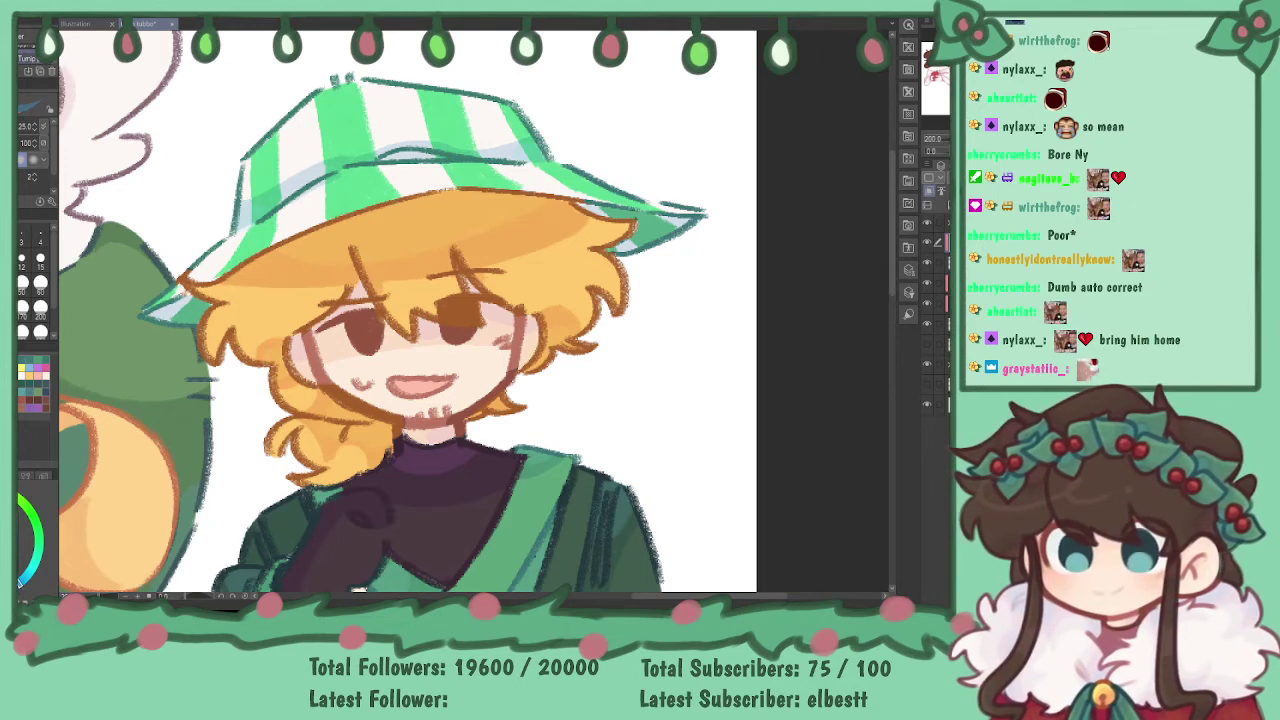
mouse_move(352, 326)
mouse_down()
mouse_move(371, 340)
mouse_move(360, 334)
mouse_up()
drag(442, 328, 468, 338)
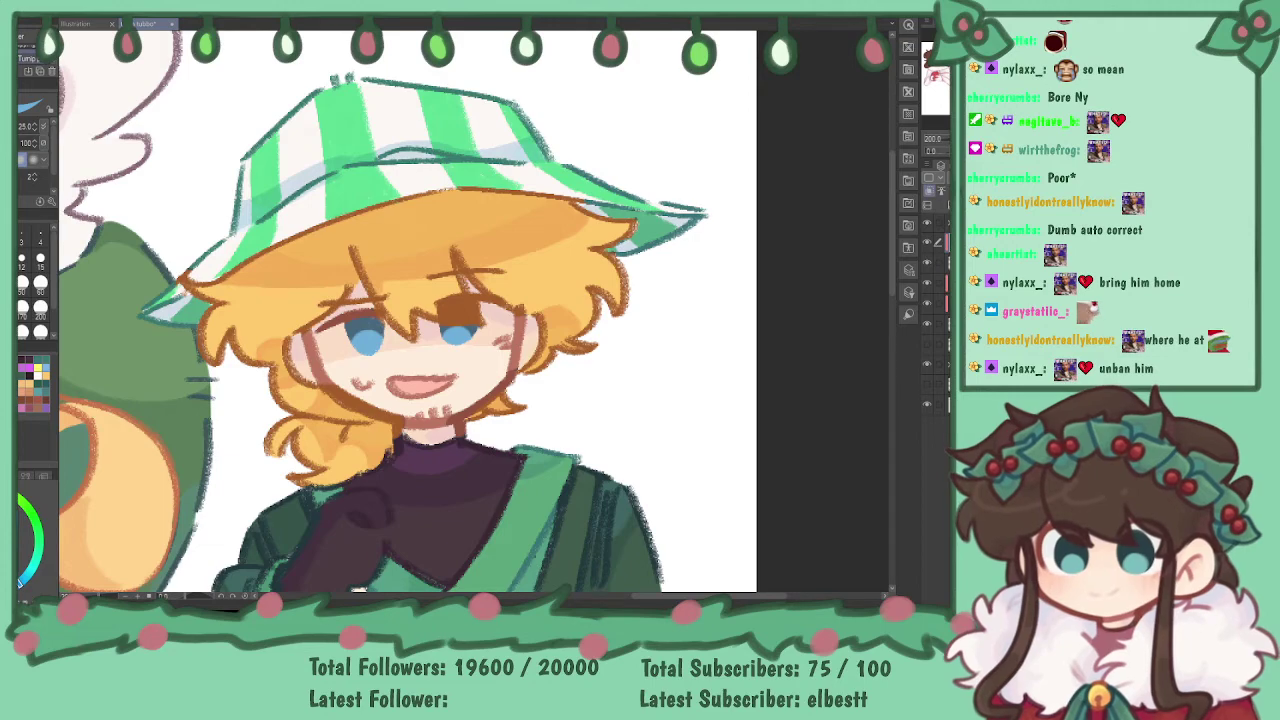
- Select a layer beneath the line art layers and add a new layer above it
key(ctrl+minus)
drag(320, 480, 516, 360)
key(ctrl+plus)
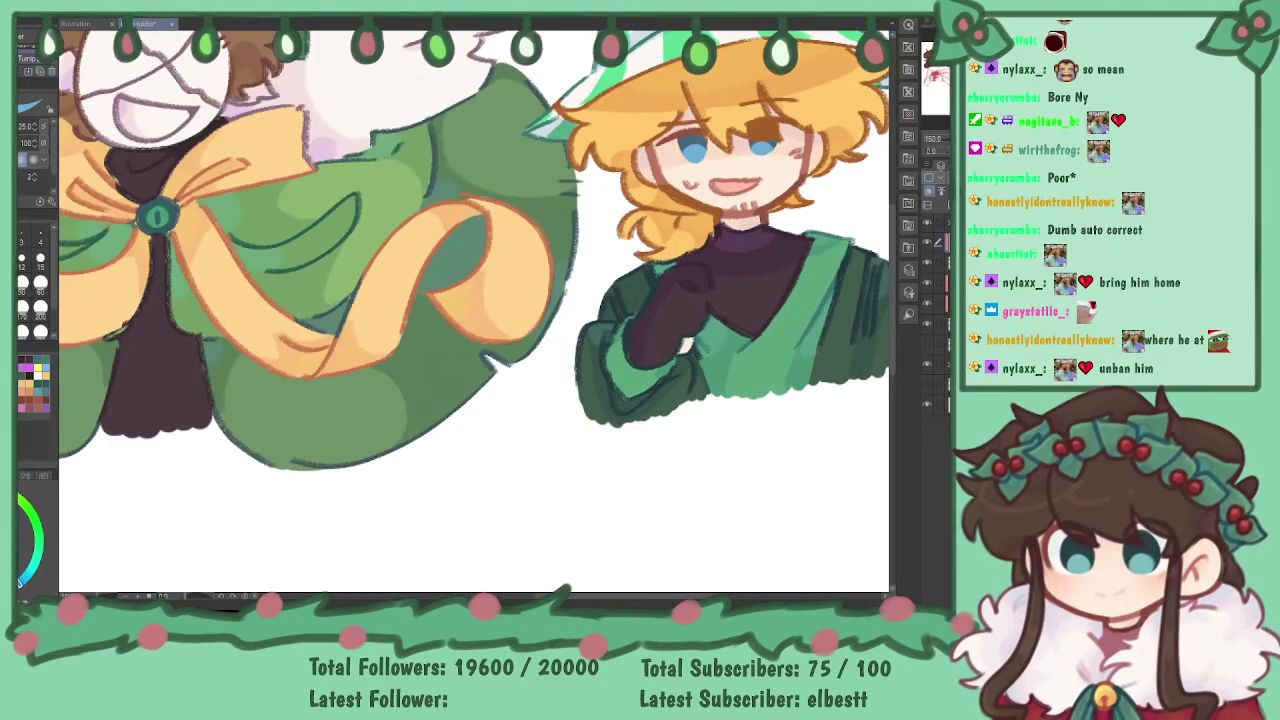
drag(560, 300, 405, 341)
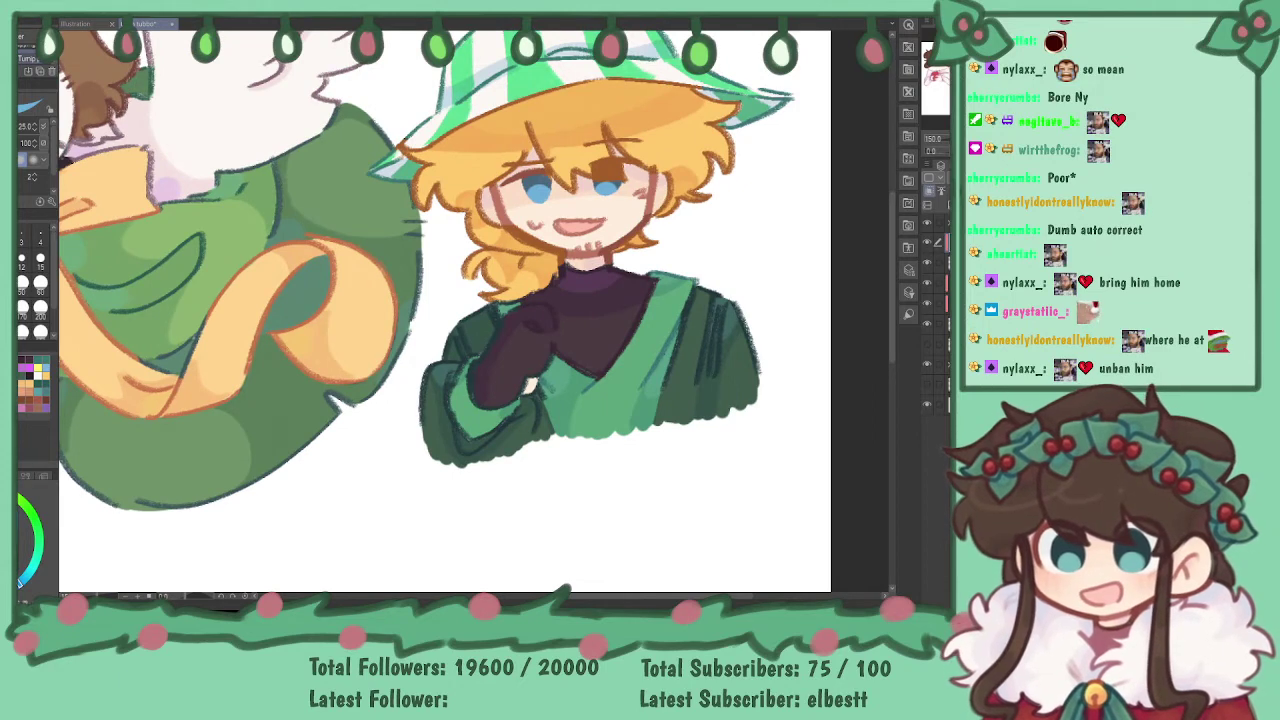
click(948, 284)
click(930, 191)
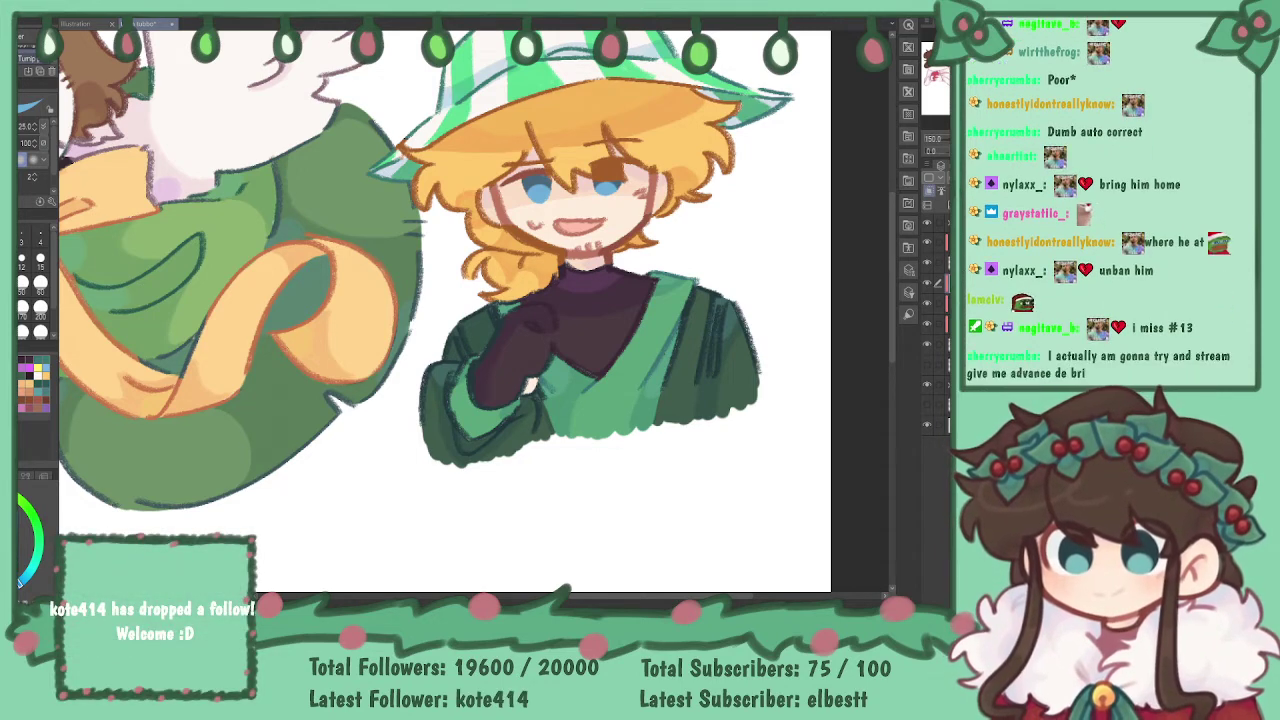
- Switch to the pen brush and reduce its size to 8
key(p)
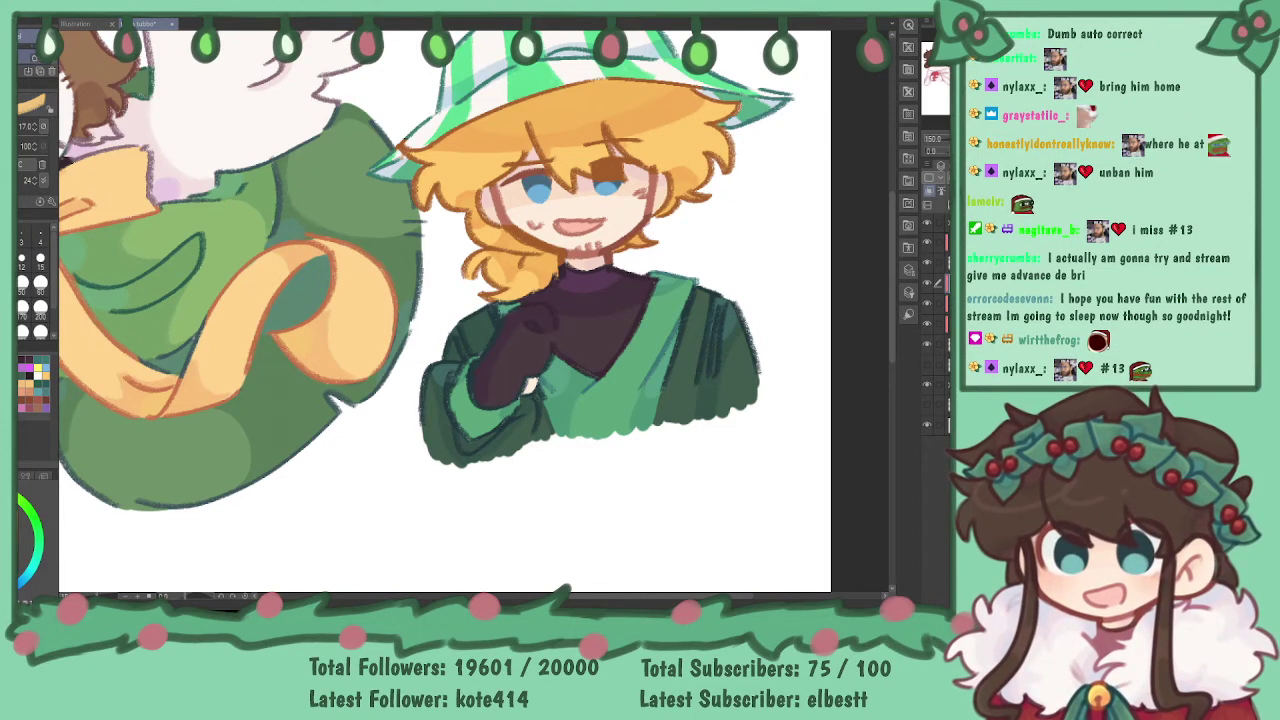
drag(660, 237, 614, 325)
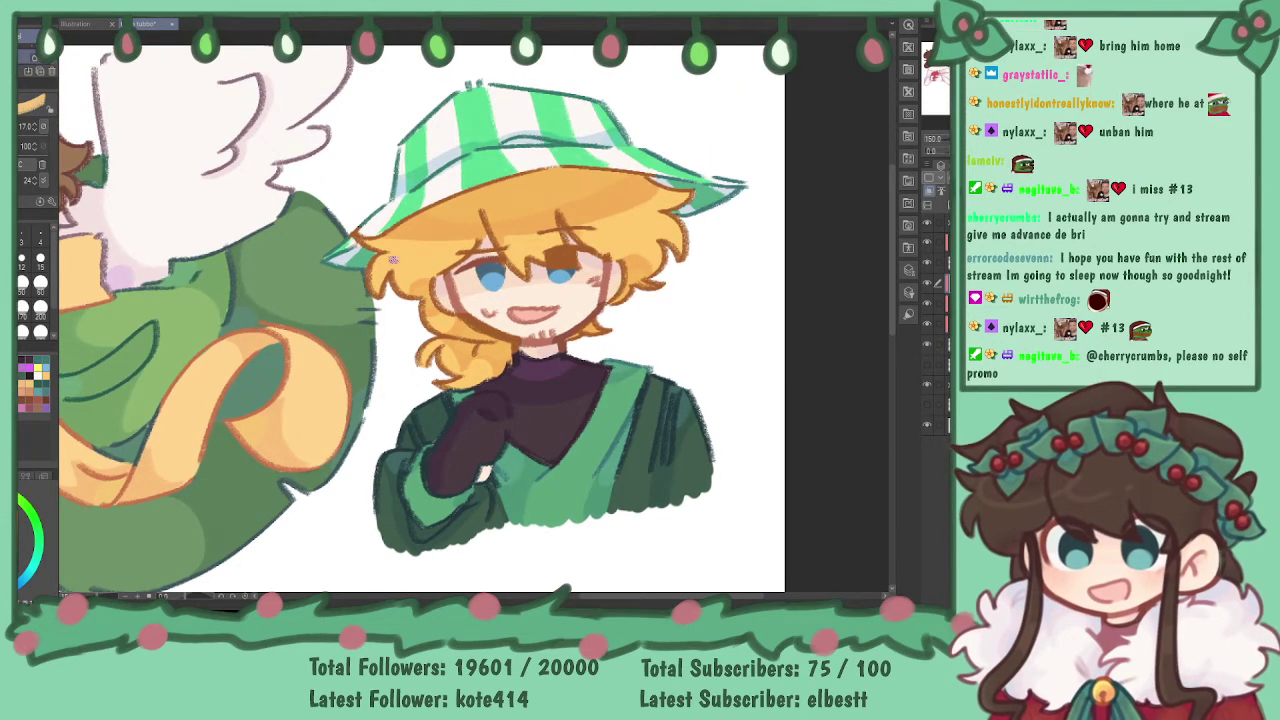
key(bracketleft)
key(bracketleft)
key(bracketleft)
key(bracketleft)
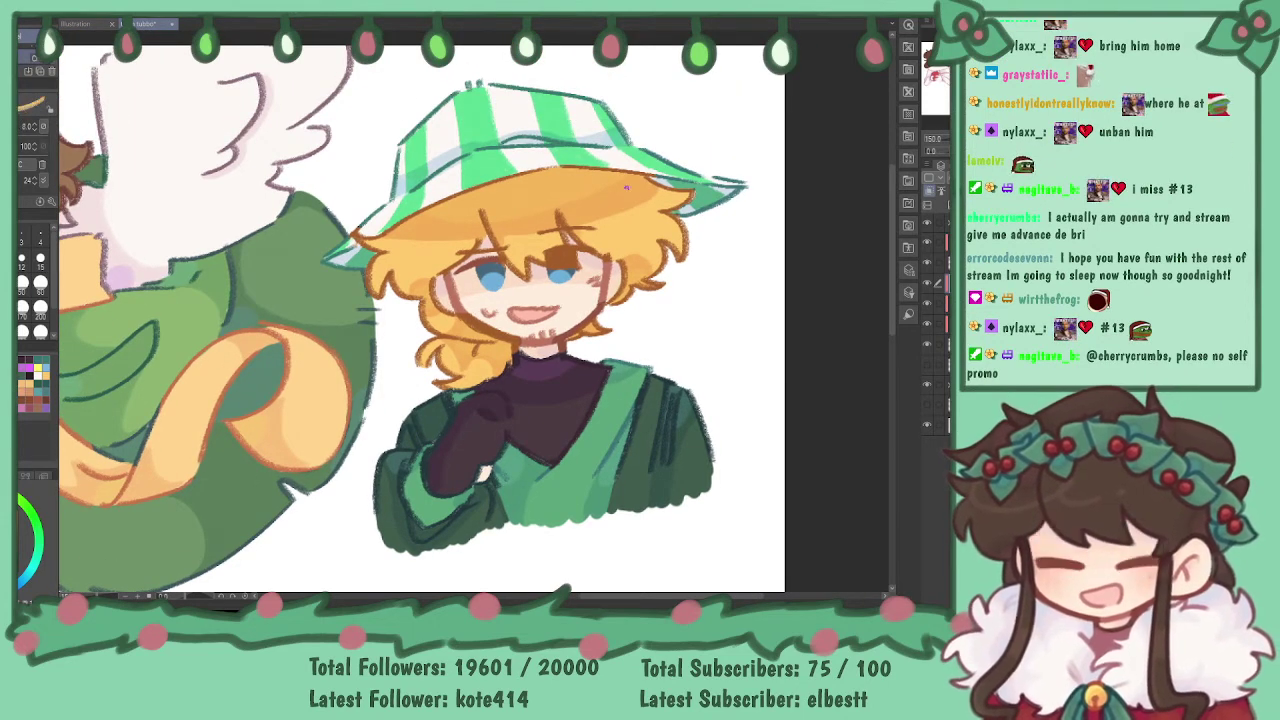
- Try to draw a thin curved highlight across the hair just below the hat brim
mouse_move(659, 182)
mouse_down()
mouse_move(602, 206)
mouse_move(516, 208)
mouse_up()
key(ctrl+z)
mouse_move(656, 185)
mouse_down()
mouse_move(548, 228)
mouse_move(458, 224)
mouse_up()
key(ctrl+z)
mouse_move(654, 184)
mouse_down()
mouse_move(577, 206)
mouse_move(490, 197)
mouse_up()
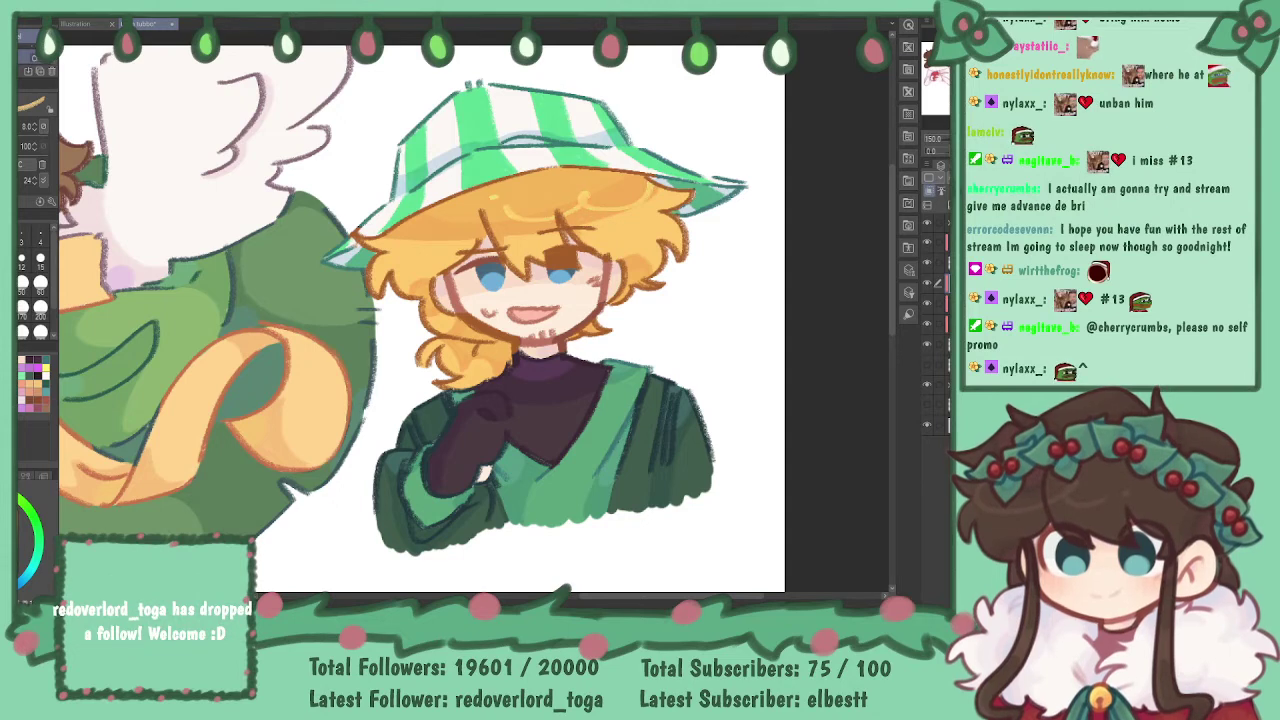
key(ctrl+z)
key(ctrl+z)
- Try to draw a pale yellow highlight lower down, across the middle of the blond fringe
mouse_move(665, 218)
mouse_down()
mouse_move(655, 234)
mouse_move(514, 231)
mouse_up()
drag(504, 222, 500, 219)
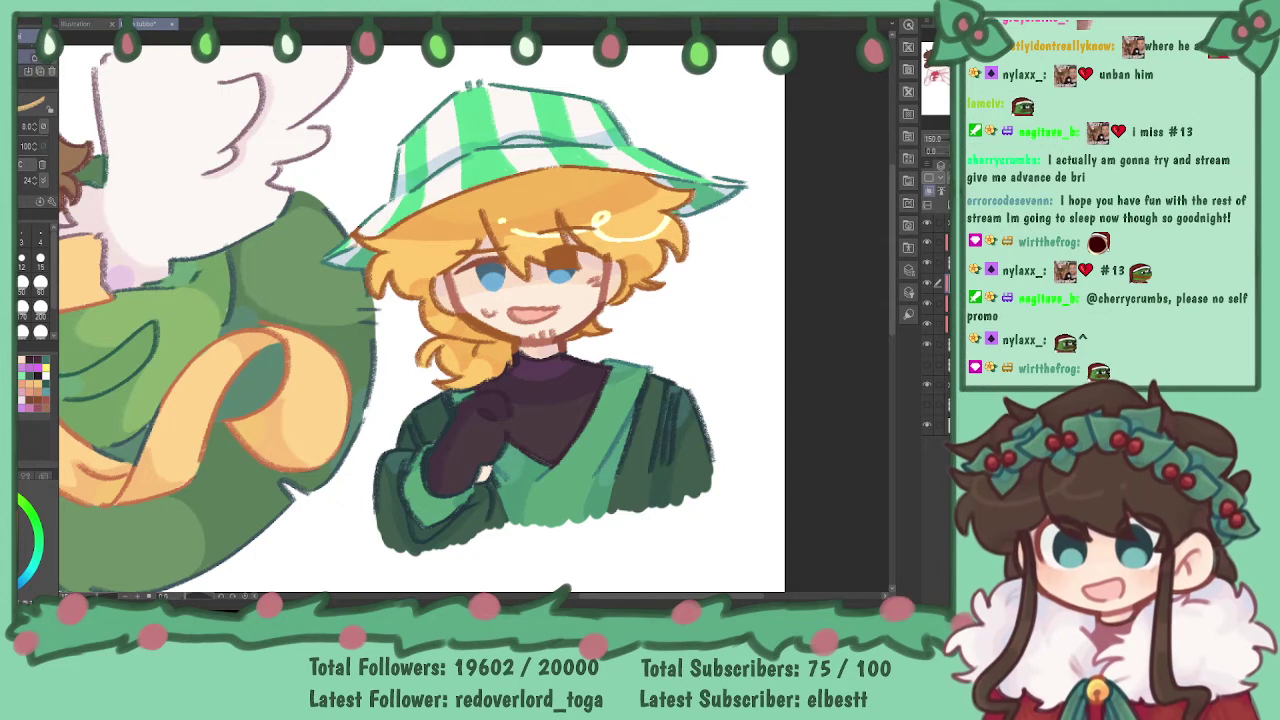
click(968, 178)
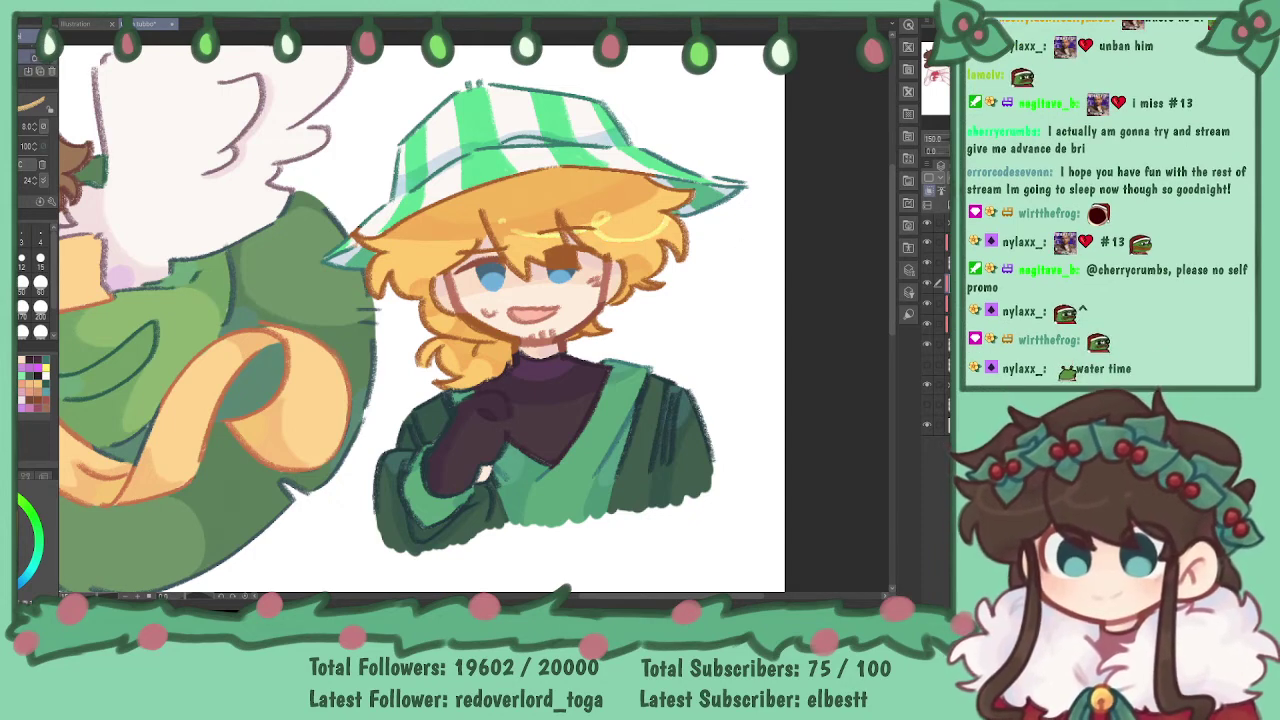
key(ctrl+z)
key(ctrl+z)
key(ctrl+z)
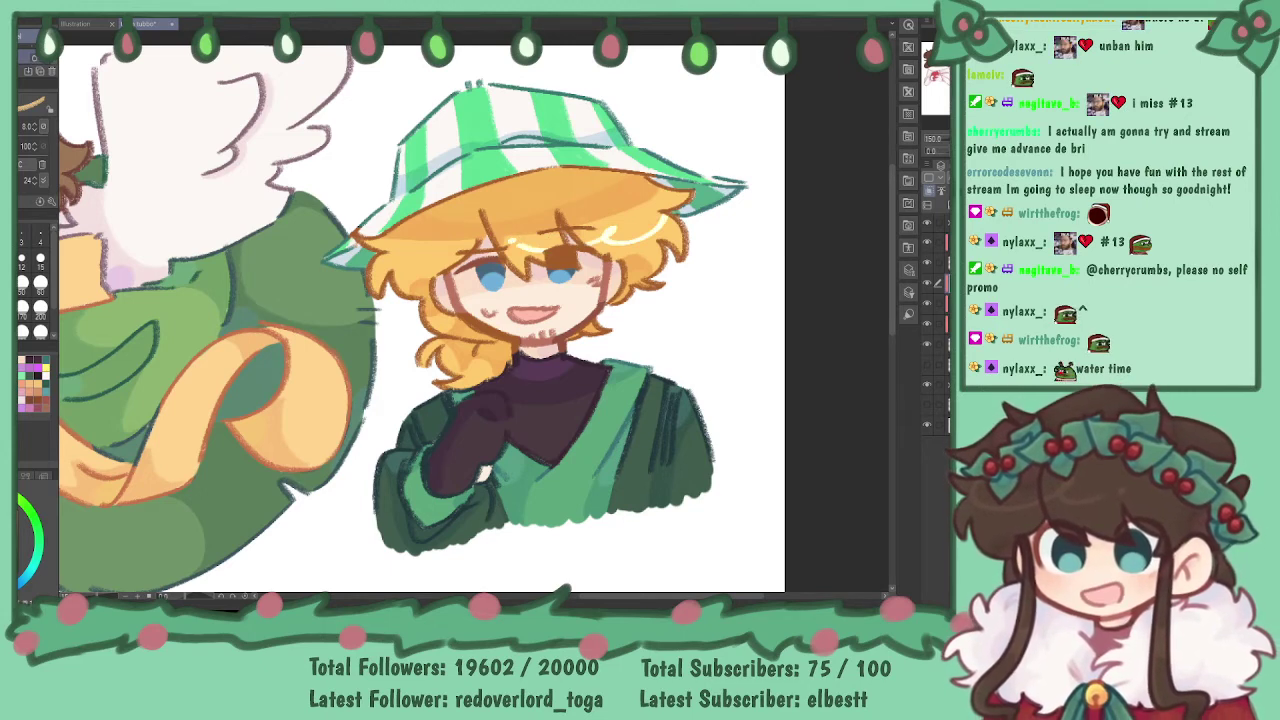
key(ctrl+z)
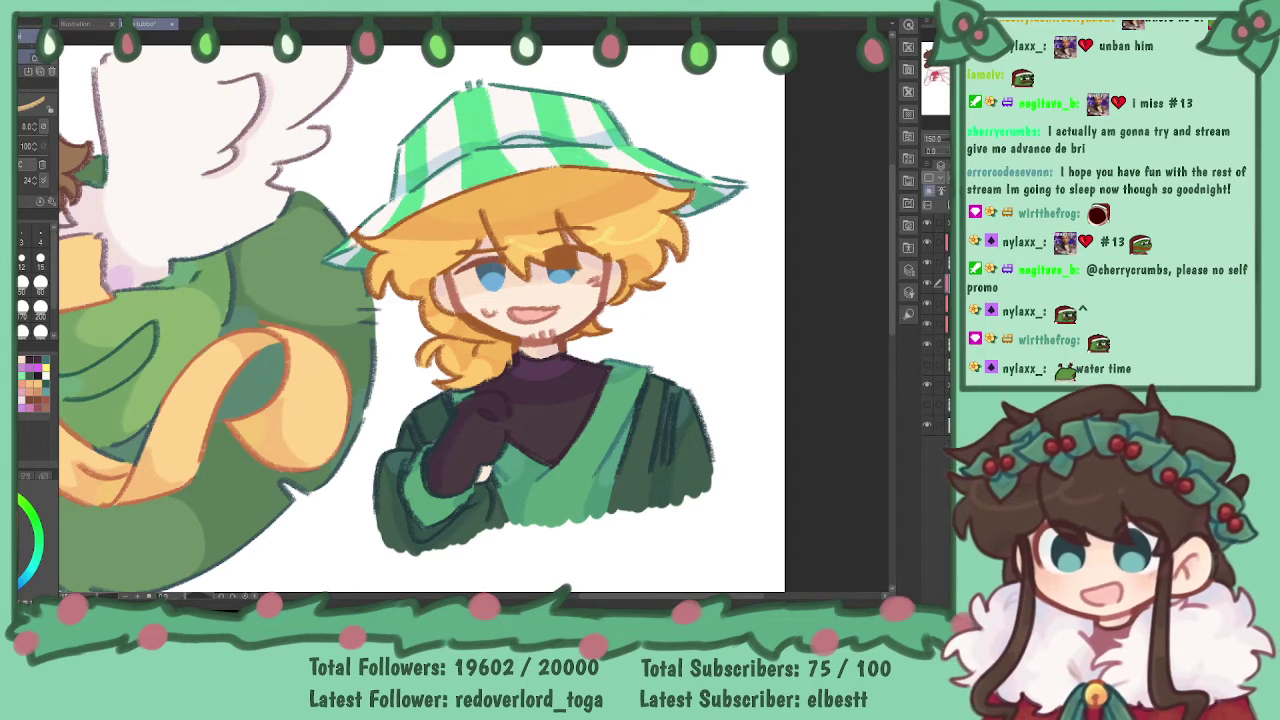
drag(420, 325, 395, 357)
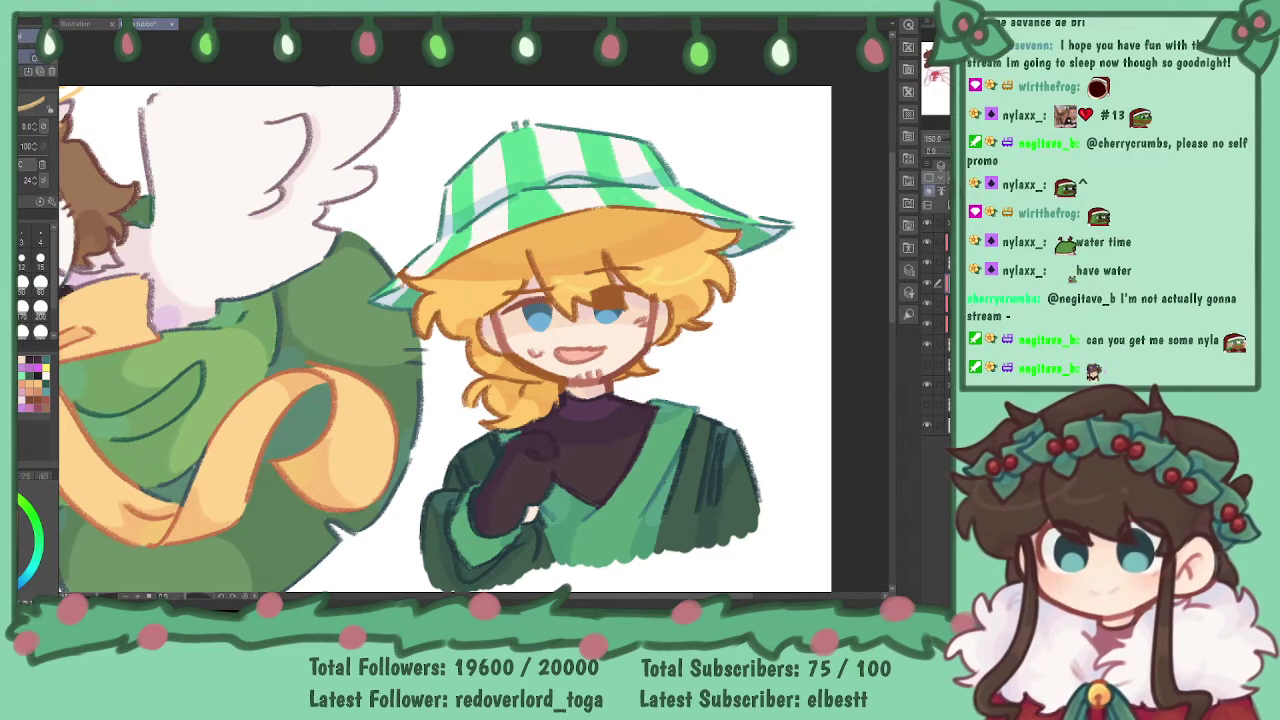
- Rearrange the layer stack and make the third listed layer active
drag(450, 340, 675, 315)
drag(400, 340, 789, 356)
scroll(470, 330, left, 6)
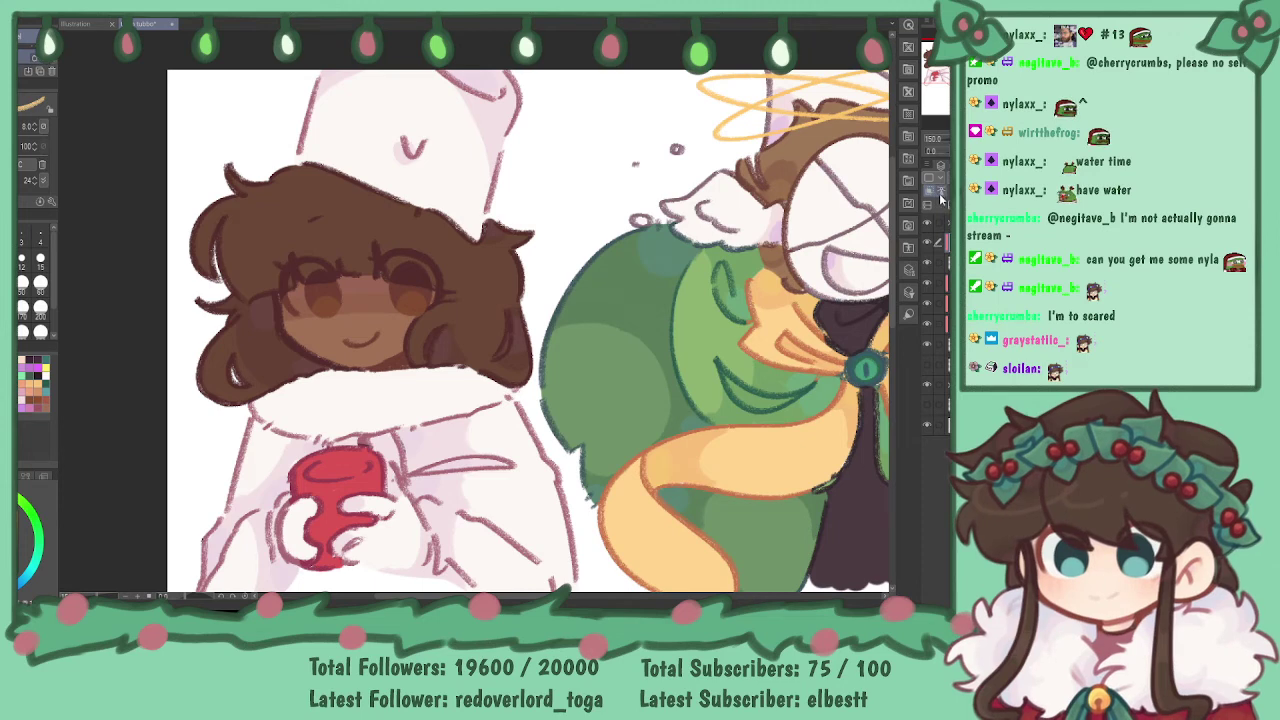
click(980, 205)
drag(960, 262, 960, 243)
click(948, 282)
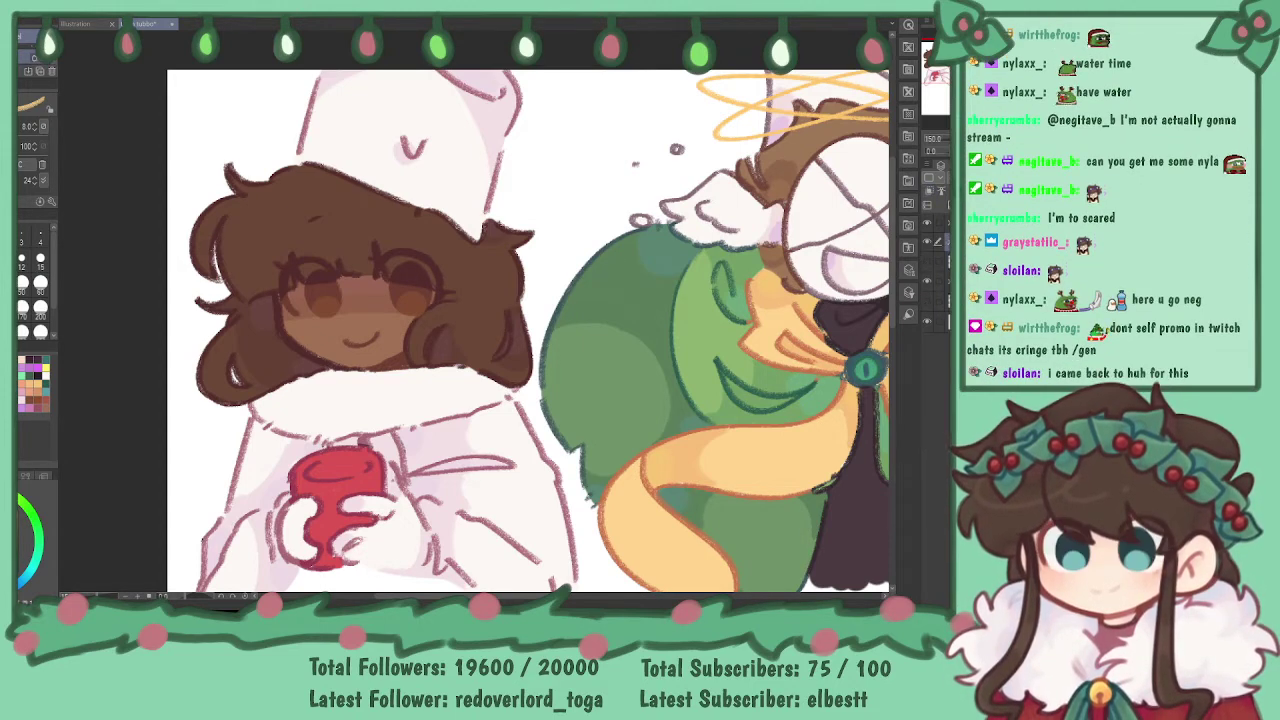
click(946, 261)
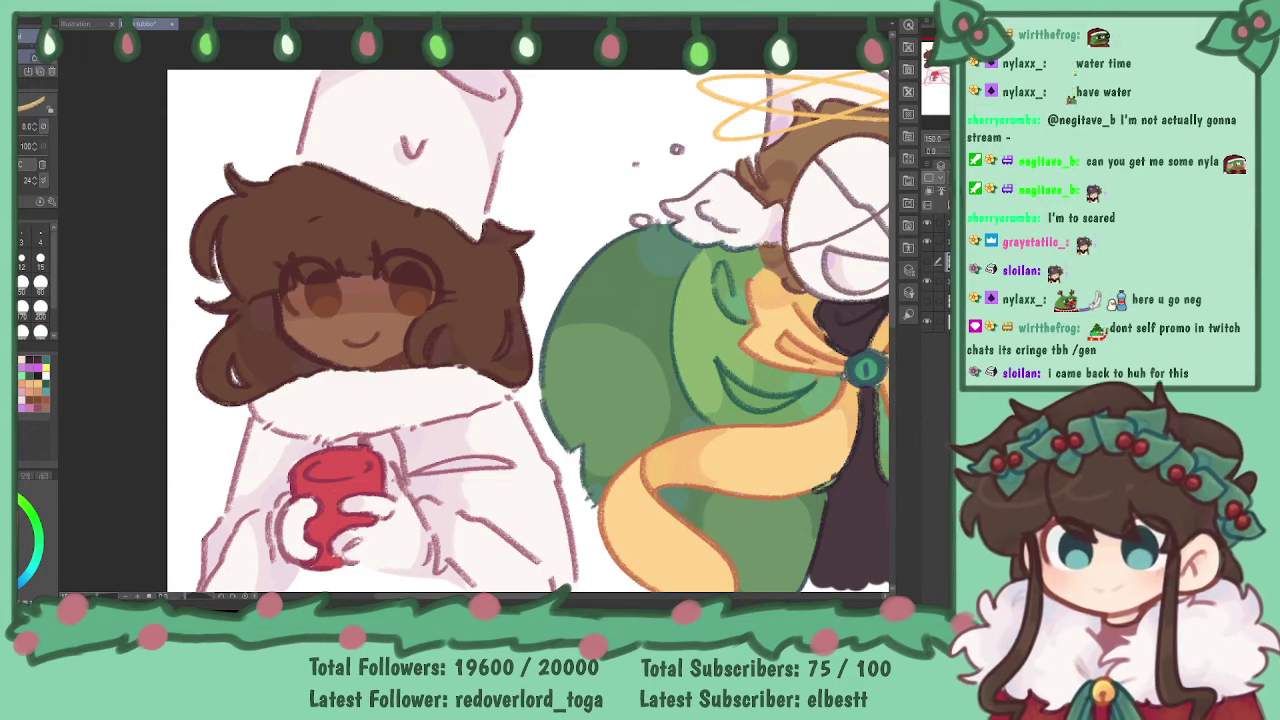
- Draw a teal dotted line ending in a question mark beside the blond character
drag(800, 369, 213, 344)
drag(650, 340, 277, 323)
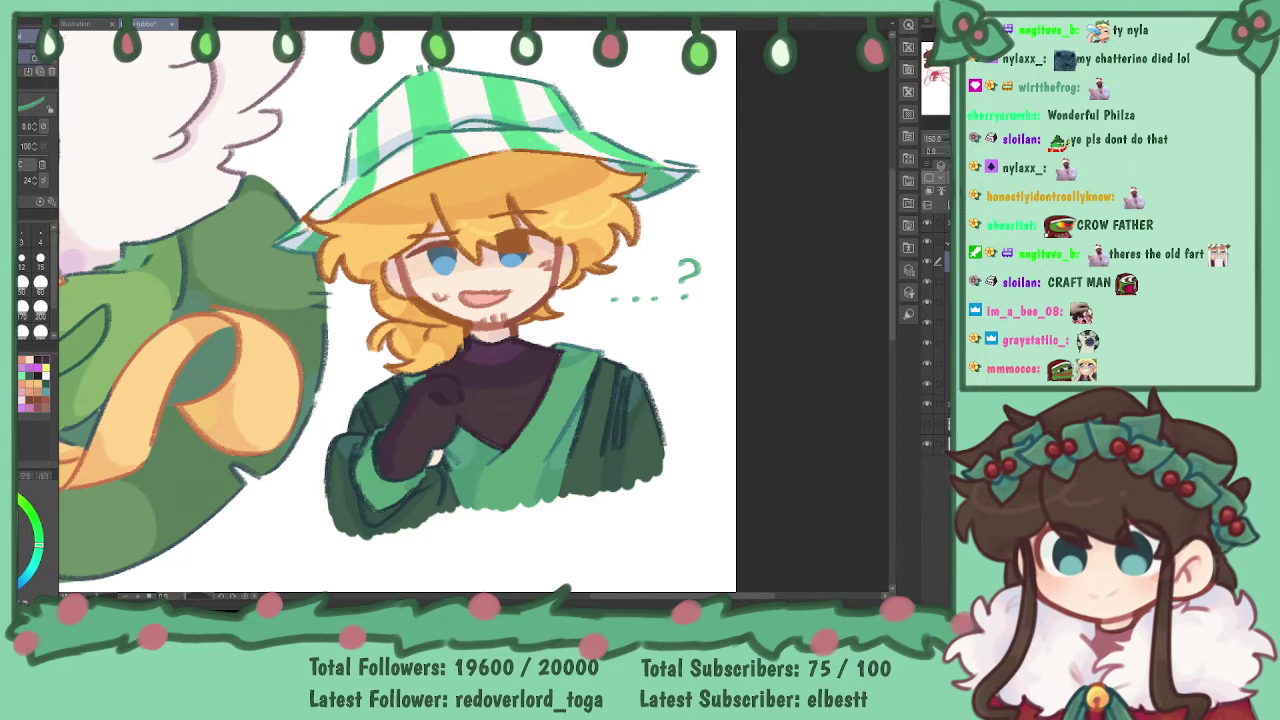
key(ctrl+0)
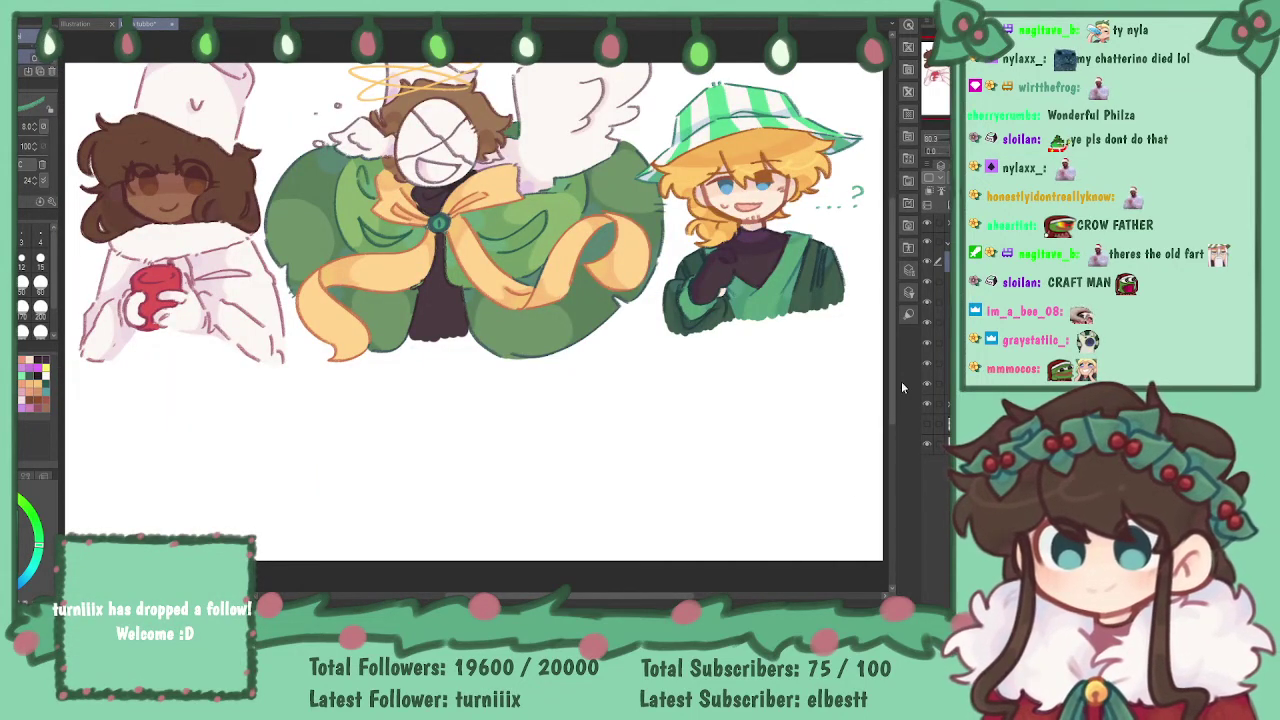
- Switch to the brown-haired character's layer, sample the hair colour and paint a highlight across the fringe
click(948, 223)
click(948, 243)
click(948, 283)
click(948, 205)
click(930, 191)
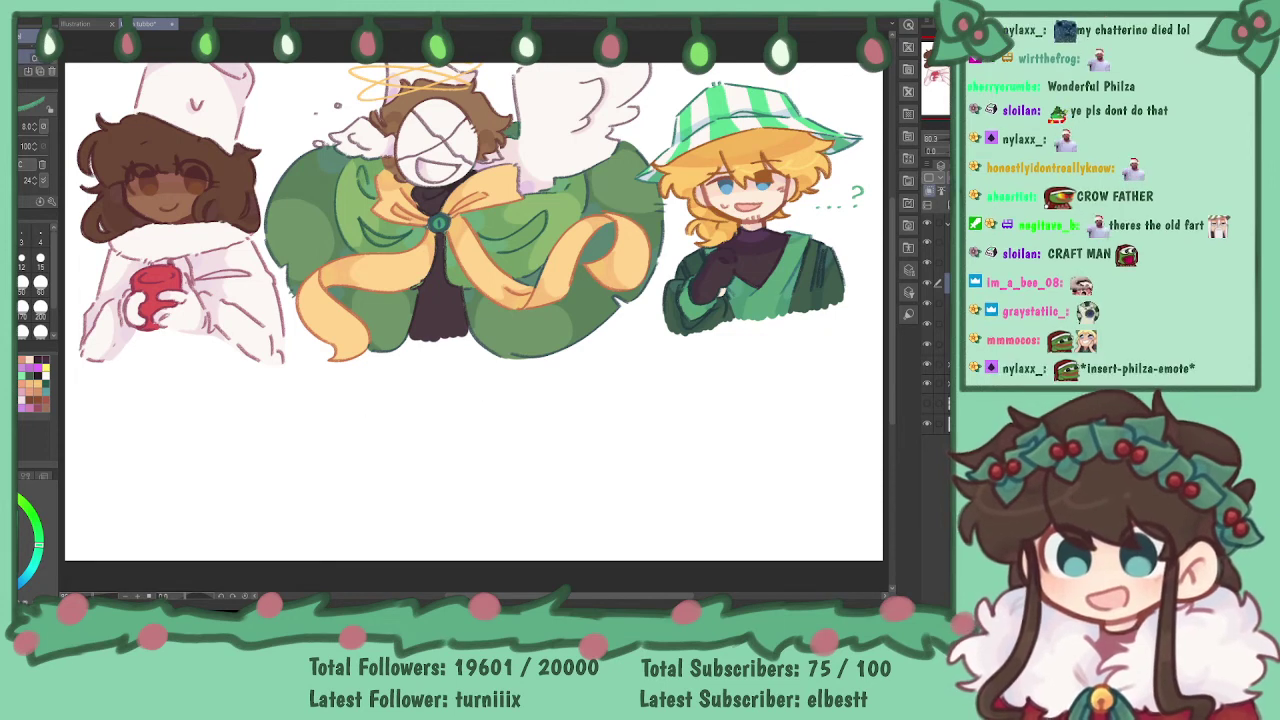
alt+click(115, 154)
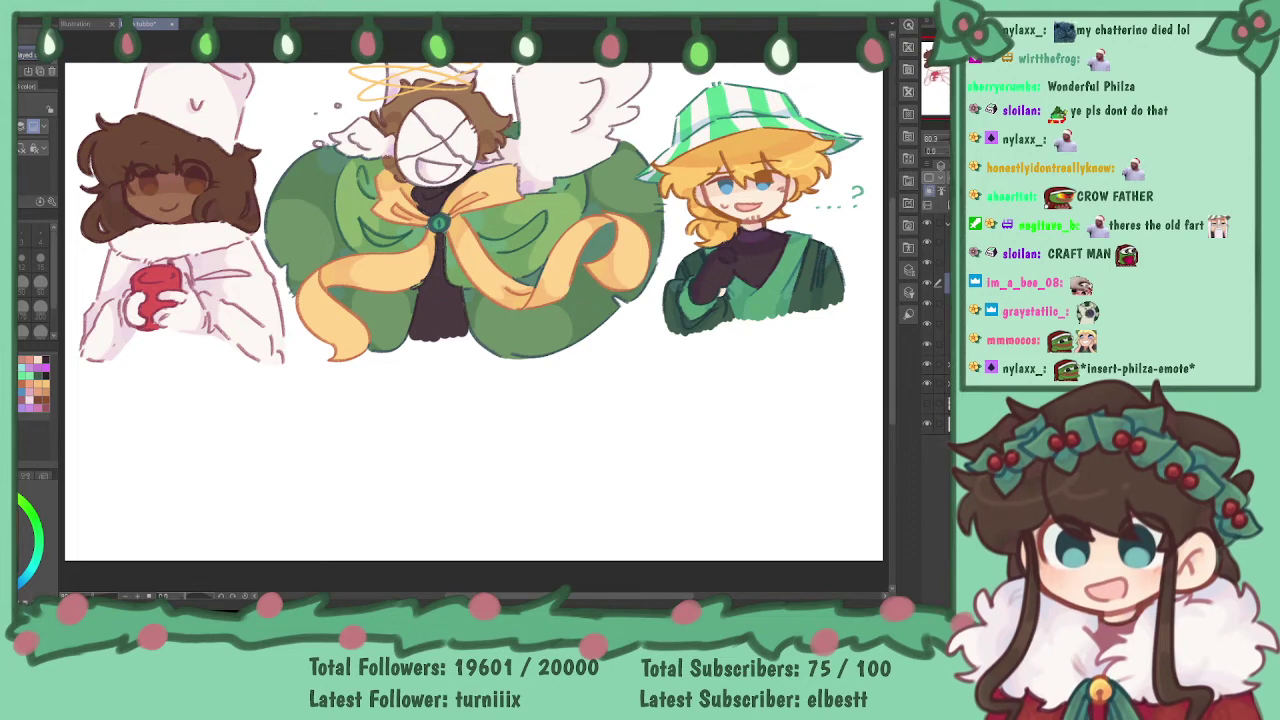
mouse_move(91, 151)
mouse_down()
mouse_move(142, 141)
mouse_move(184, 156)
mouse_up()
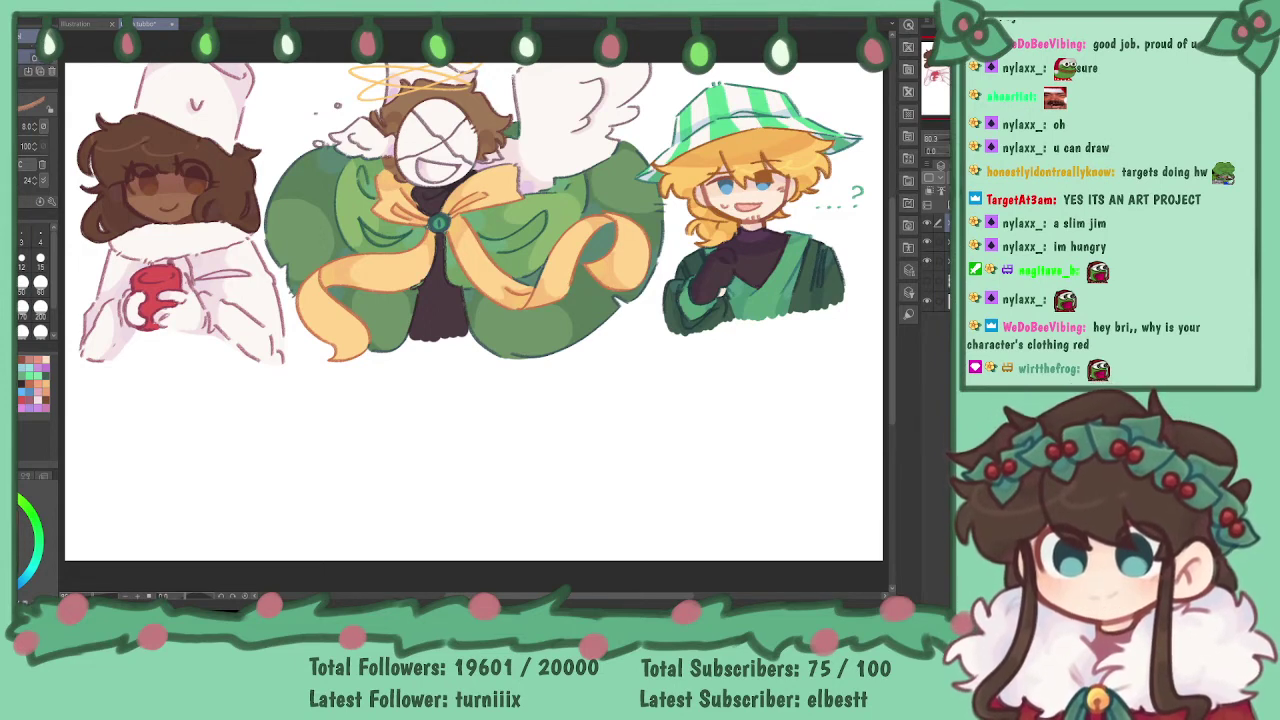
- Set the brush size to 12 for sketching in the empty area beneath the three characters
drag(450, 400, 521, 314)
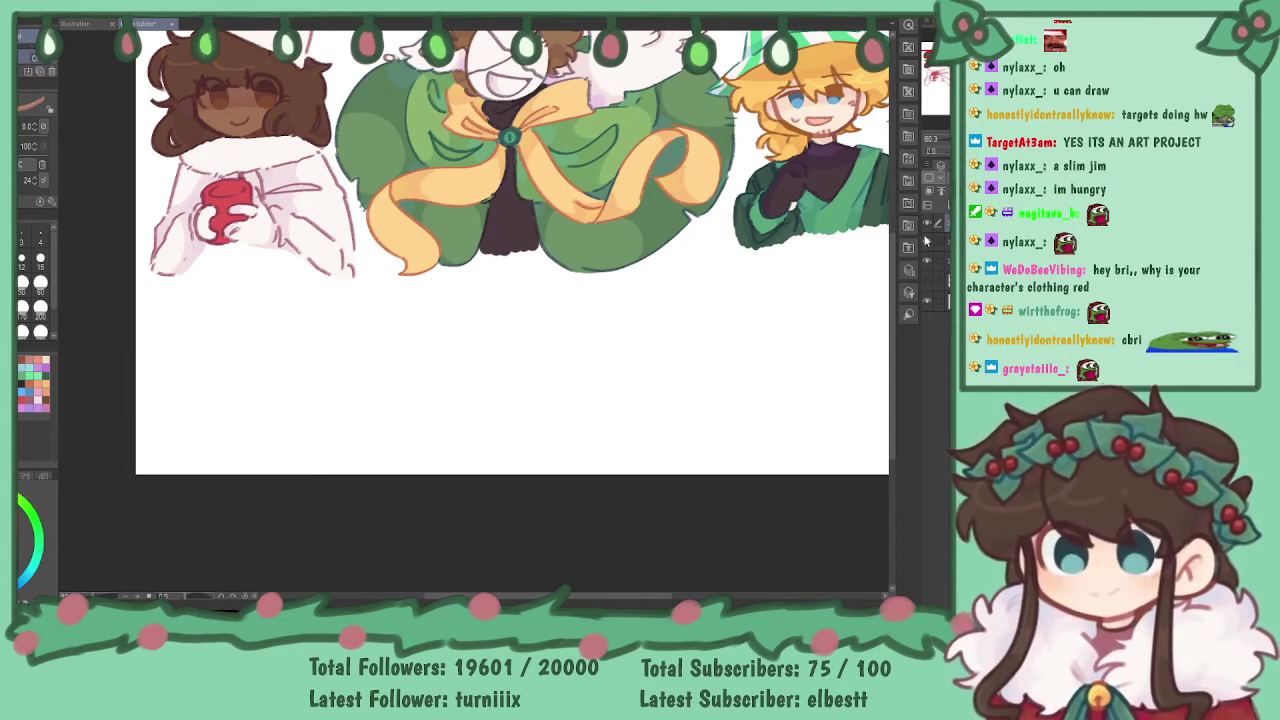
drag(500, 350, 433, 389)
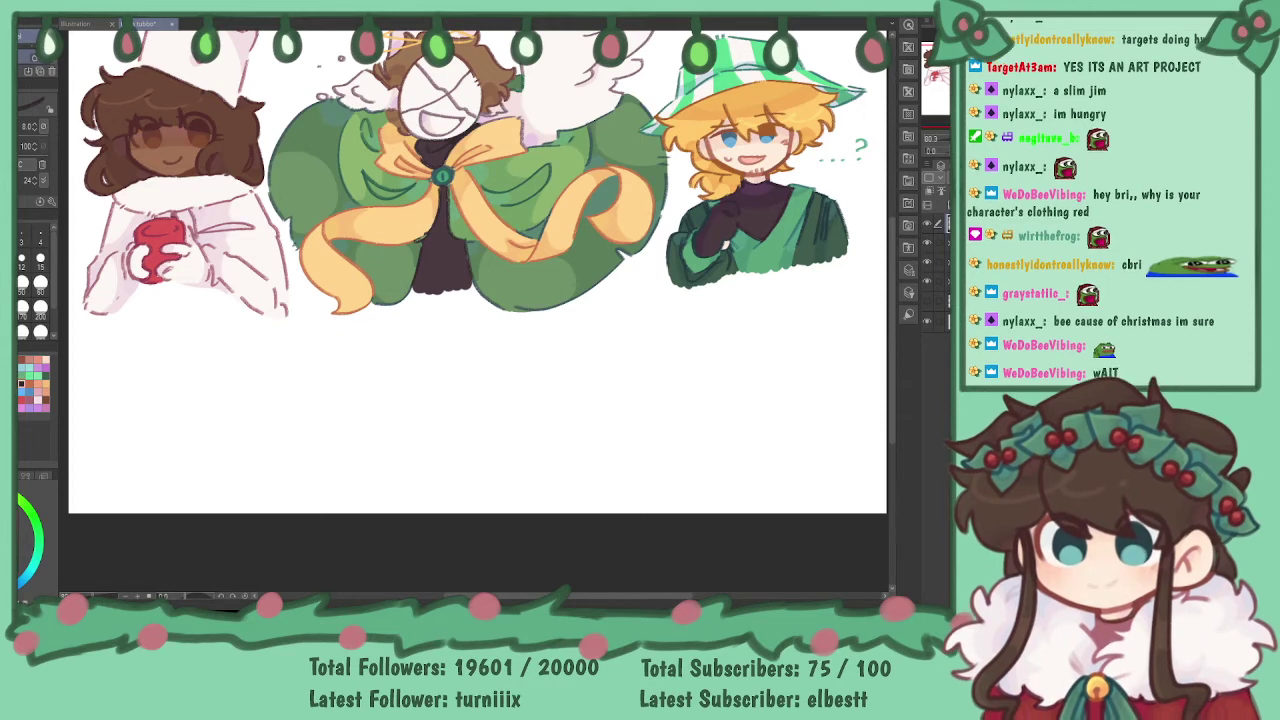
drag(540, 406, 524, 380)
click(23, 262)
- Try to sketch a round head with a vertical centre line, two curved cross guides and a small oval beneath it
mouse_move(490, 309)
mouse_down()
mouse_move(512, 318)
mouse_move(440, 262)
mouse_move(470, 390)
mouse_move(500, 262)
mouse_move(404, 256)
mouse_move(394, 368)
mouse_up()
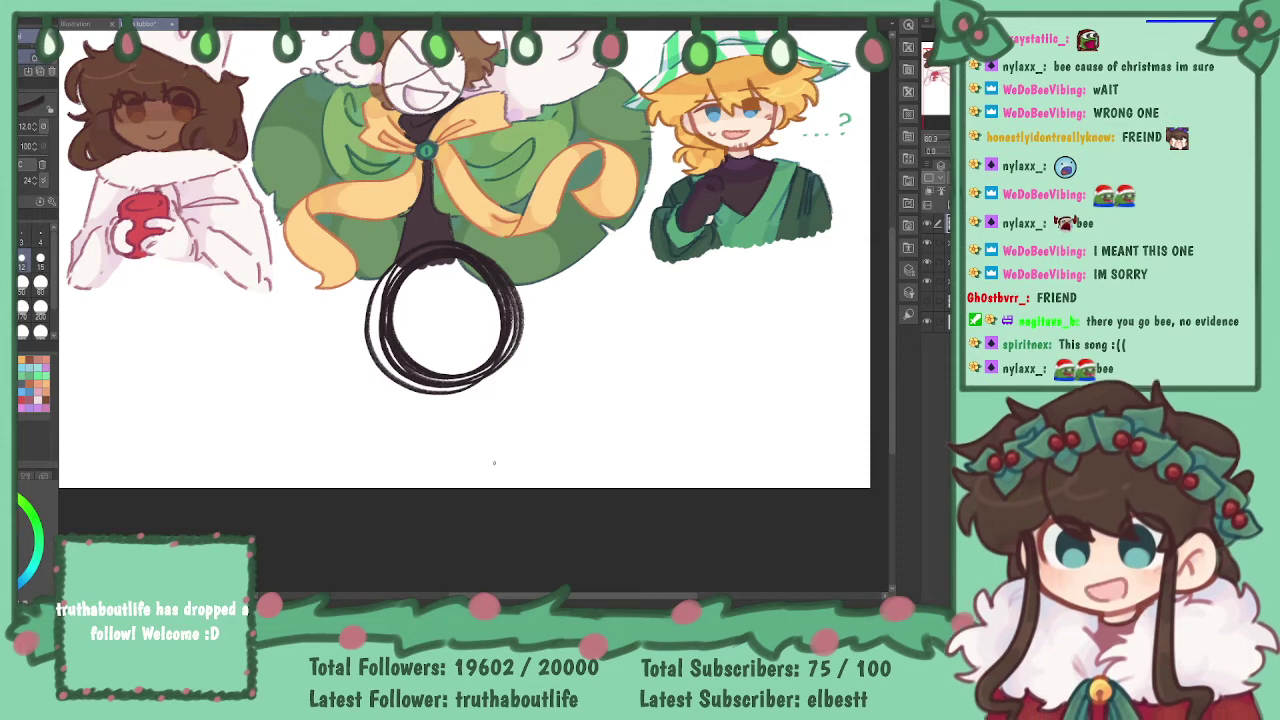
drag(448, 258, 452, 420)
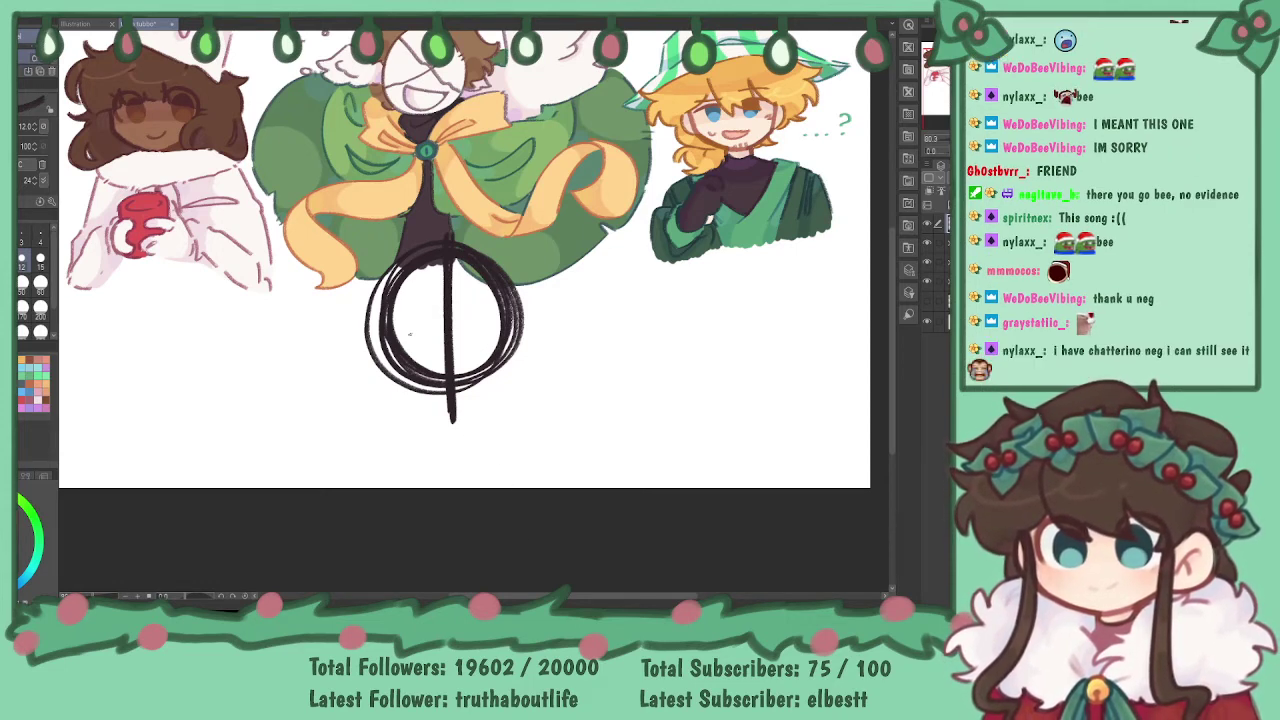
mouse_move(333, 311)
mouse_down()
mouse_move(537, 286)
mouse_move(520, 279)
mouse_up()
mouse_move(346, 353)
mouse_down()
mouse_move(439, 328)
mouse_move(530, 332)
mouse_up()
drag(346, 356, 502, 326)
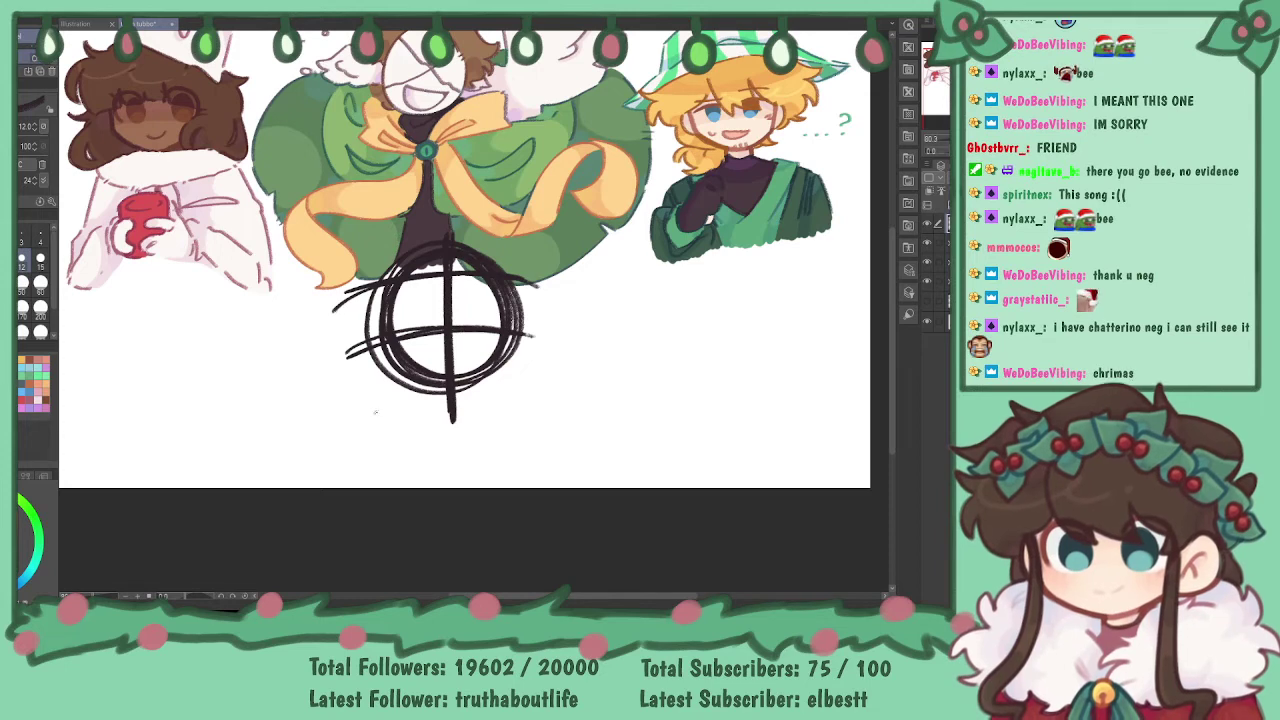
mouse_move(388, 406)
mouse_down()
mouse_move(398, 410)
mouse_move(372, 428)
mouse_up()
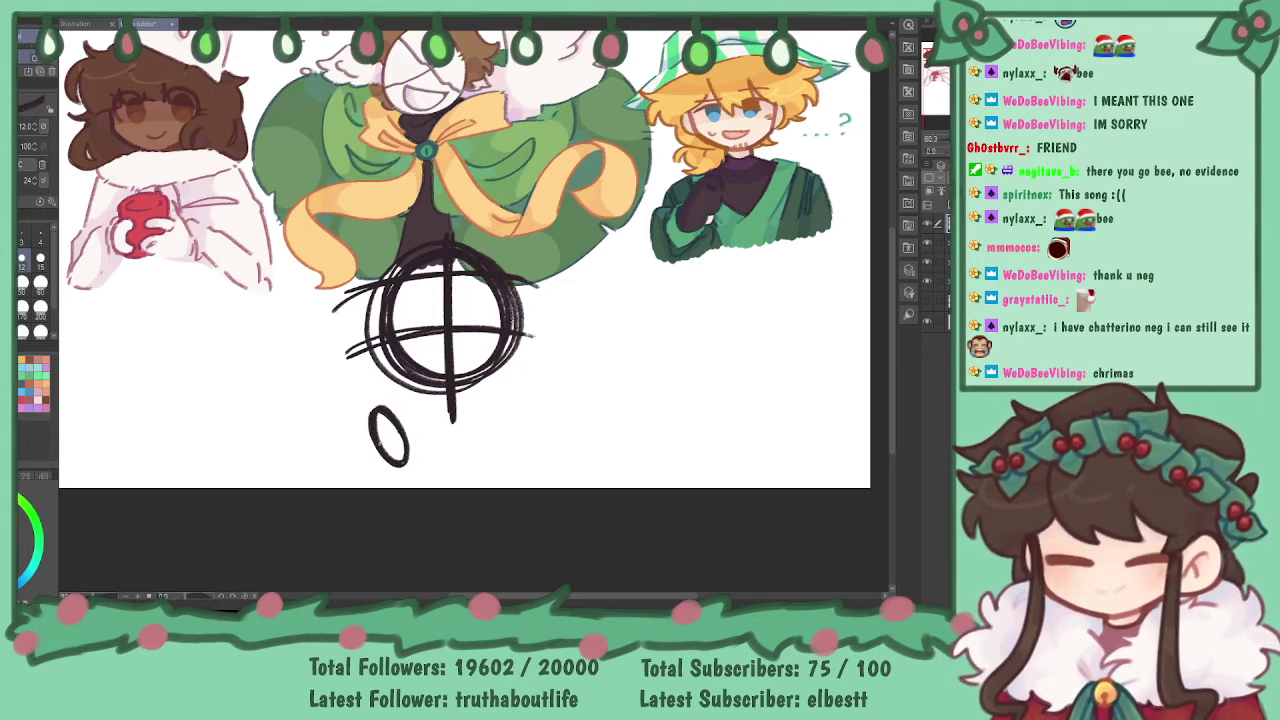
- Undo the head circle, its guide lines and the small oval
key(ctrl+z)
key(ctrl+z)
key(ctrl+z)
key(ctrl+z)
key(ctrl+z)
key(ctrl+z)
key(ctrl+z)
key(ctrl+z)
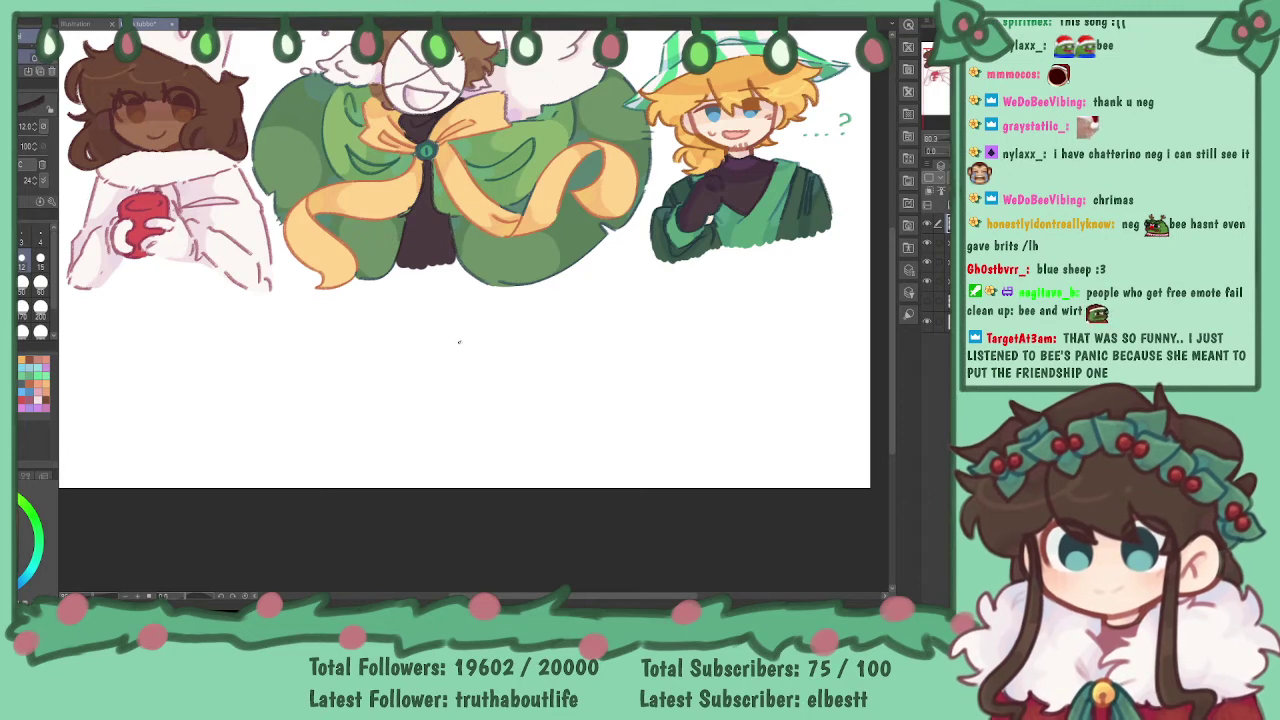
- Sketch a rough head circle below the middle character with a vertical centre line and two downward-curving face guides
mouse_move(469, 296)
mouse_down()
mouse_move(414, 382)
mouse_move(493, 301)
mouse_move(461, 397)
mouse_move(371, 331)
mouse_move(491, 343)
mouse_move(499, 323)
mouse_move(421, 400)
mouse_up()
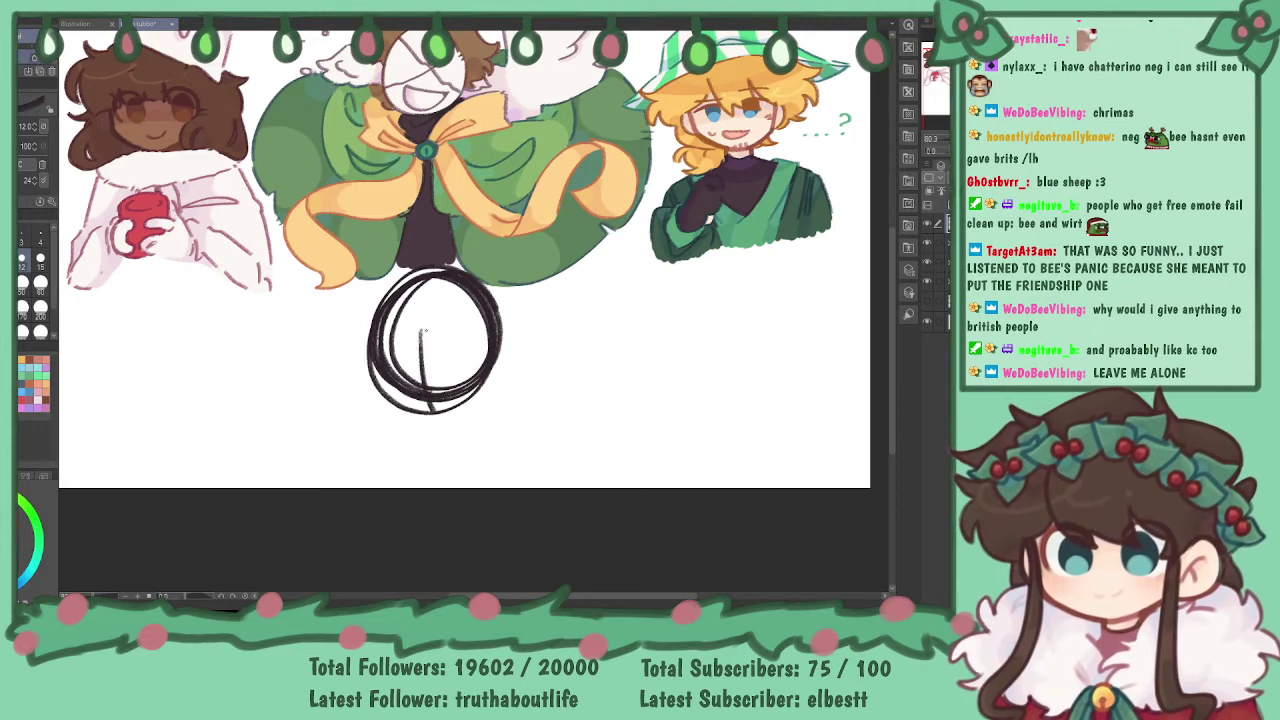
mouse_move(424, 286)
mouse_down()
mouse_move(421, 388)
mouse_move(434, 422)
mouse_up()
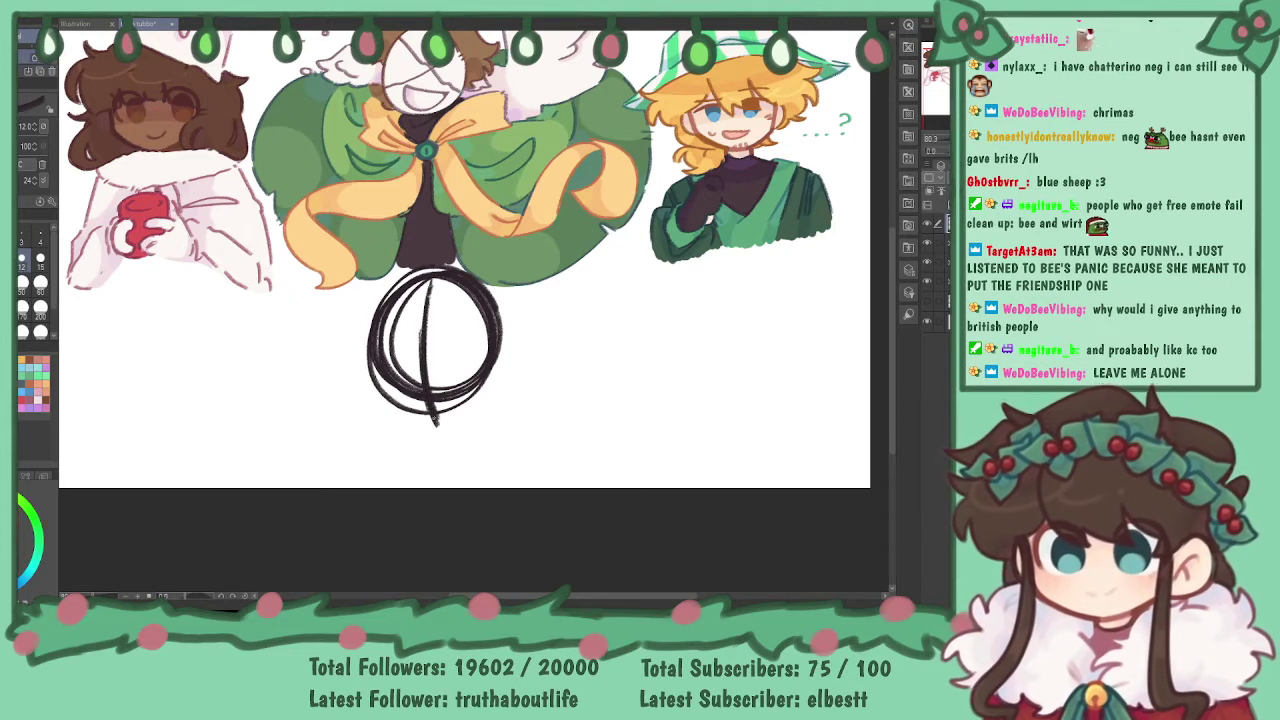
drag(430, 278, 432, 376)
mouse_move(368, 292)
mouse_down()
mouse_move(465, 346)
mouse_move(505, 346)
mouse_up()
drag(426, 332, 476, 346)
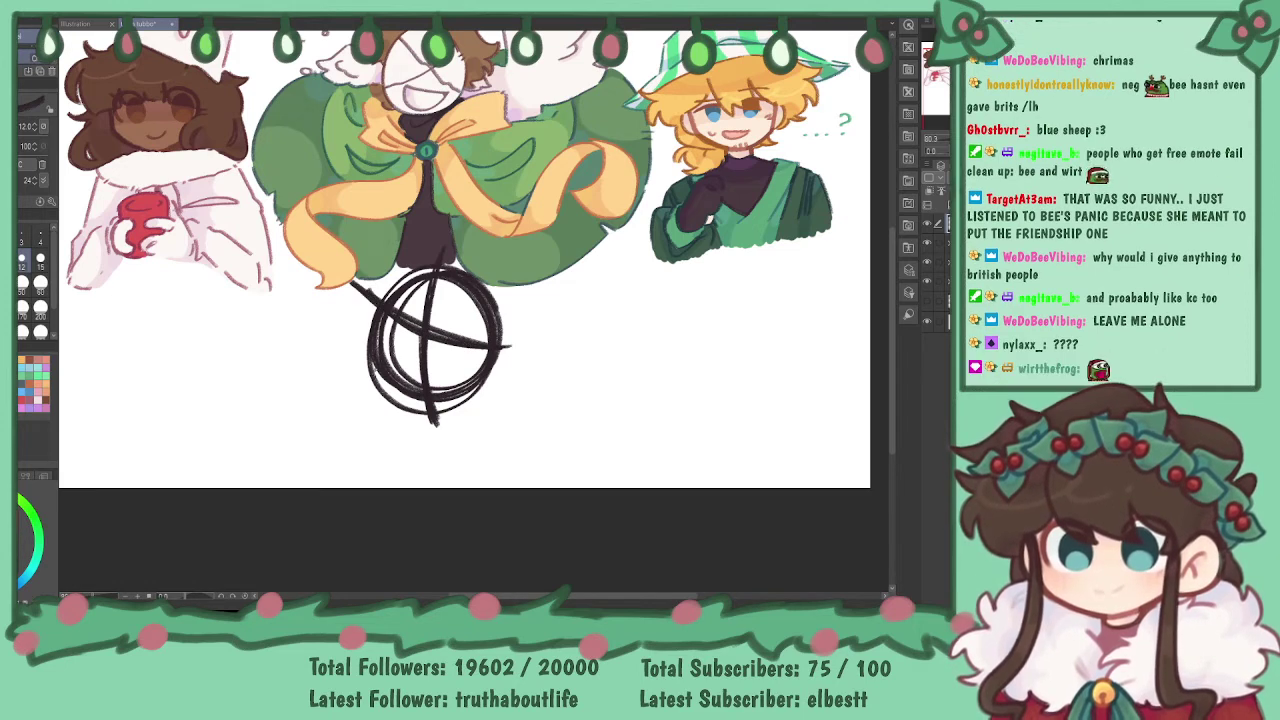
drag(320, 347, 520, 390)
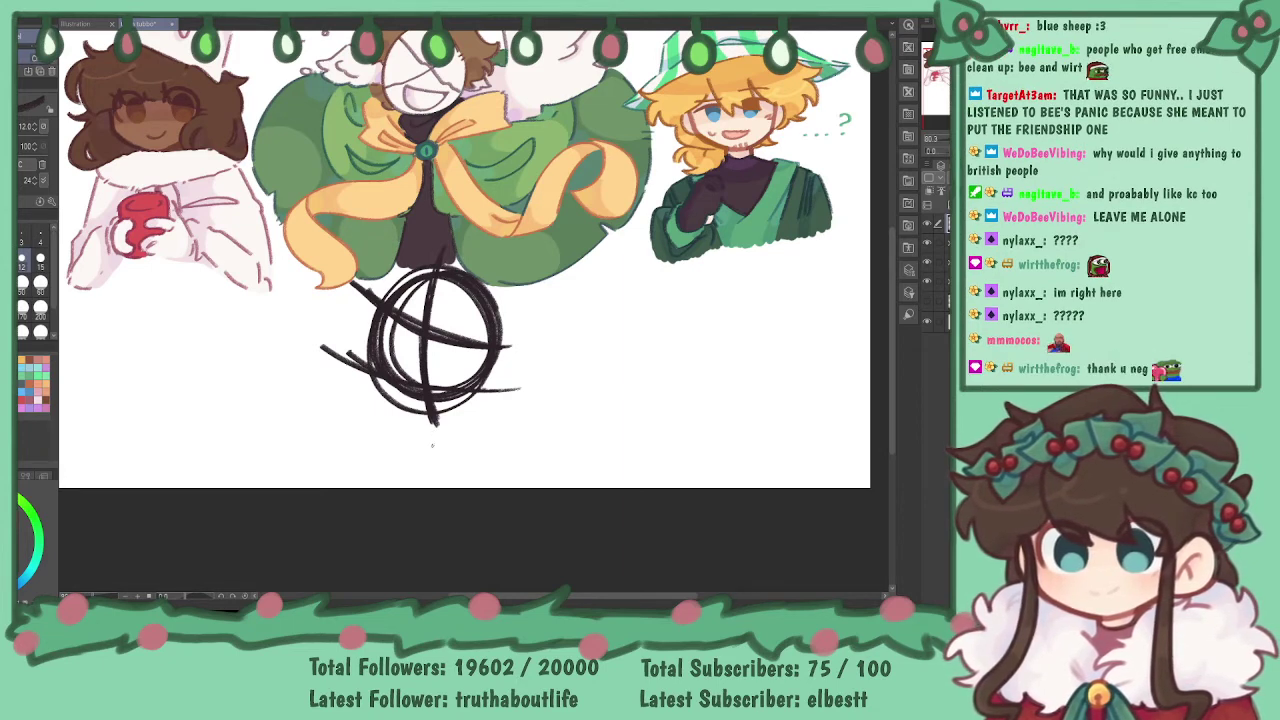
- Lower the opacity of the head sketch and of the middle character so both appear faint
drag(990, 178, 961, 178)
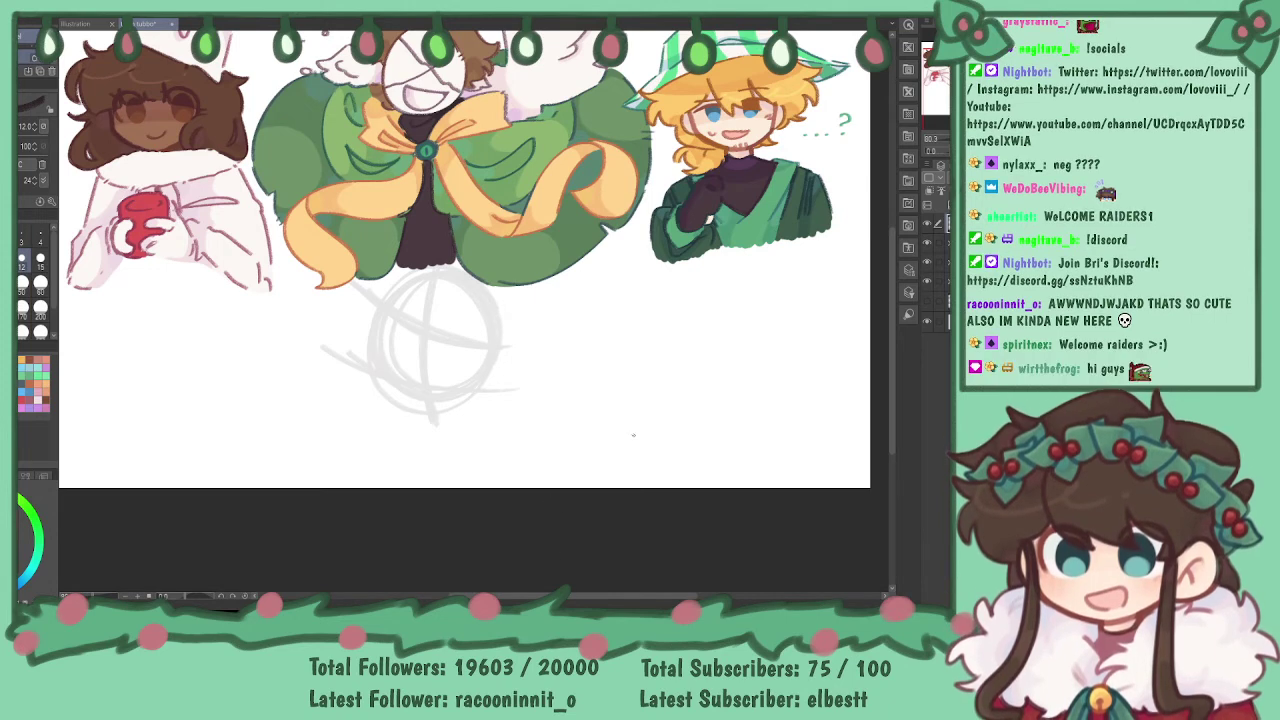
mouse_move(435, 340)
mouse_down()
mouse_move(429, 375)
mouse_move(468, 427)
mouse_move(432, 380)
mouse_up()
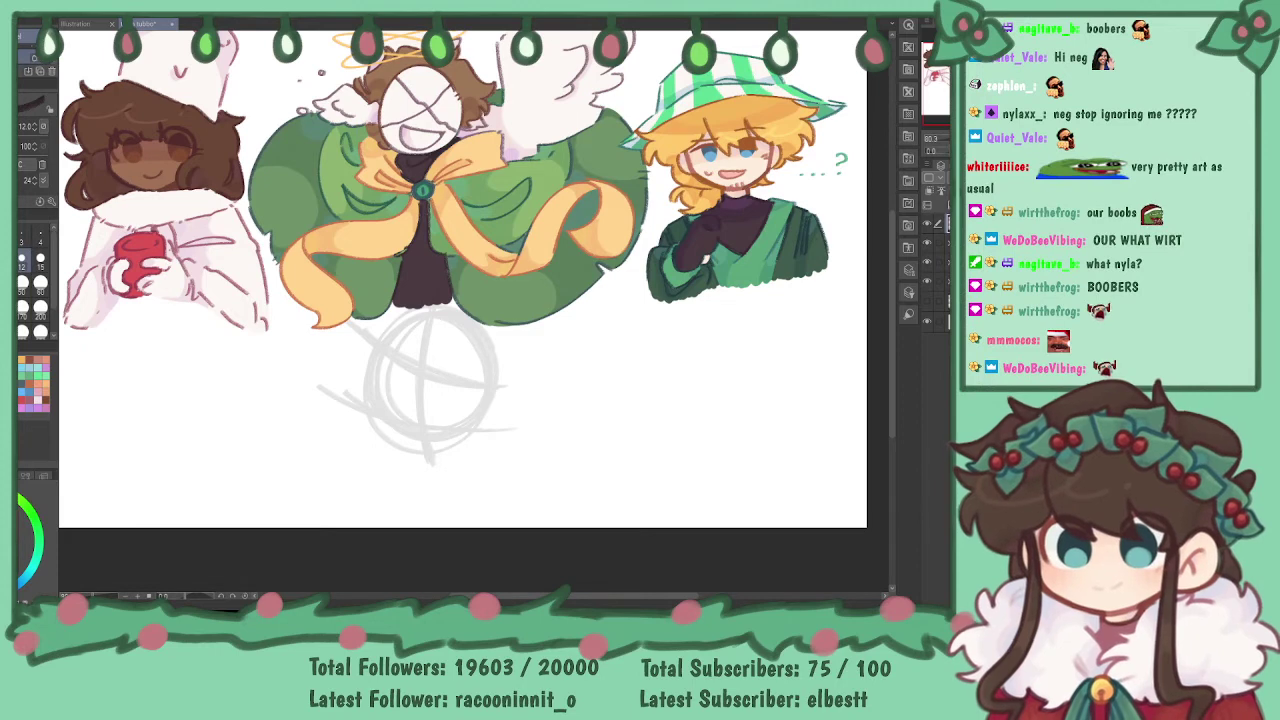
click(948, 281)
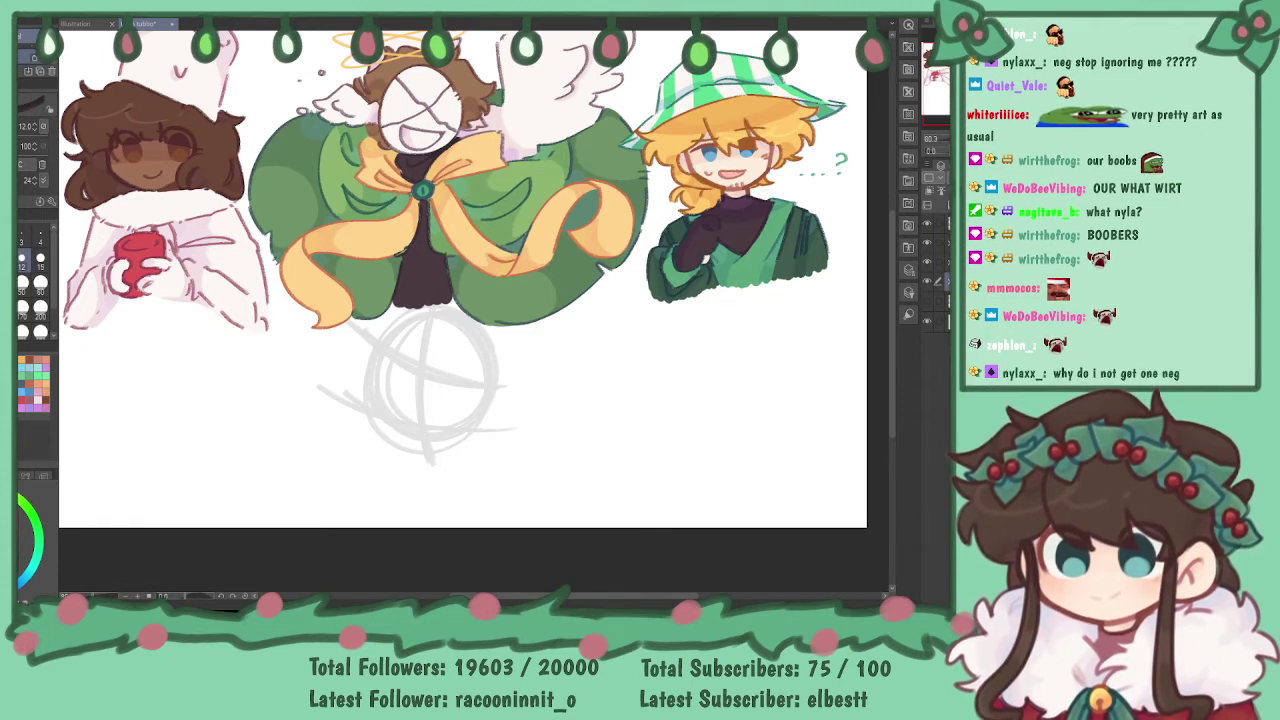
click(978, 177)
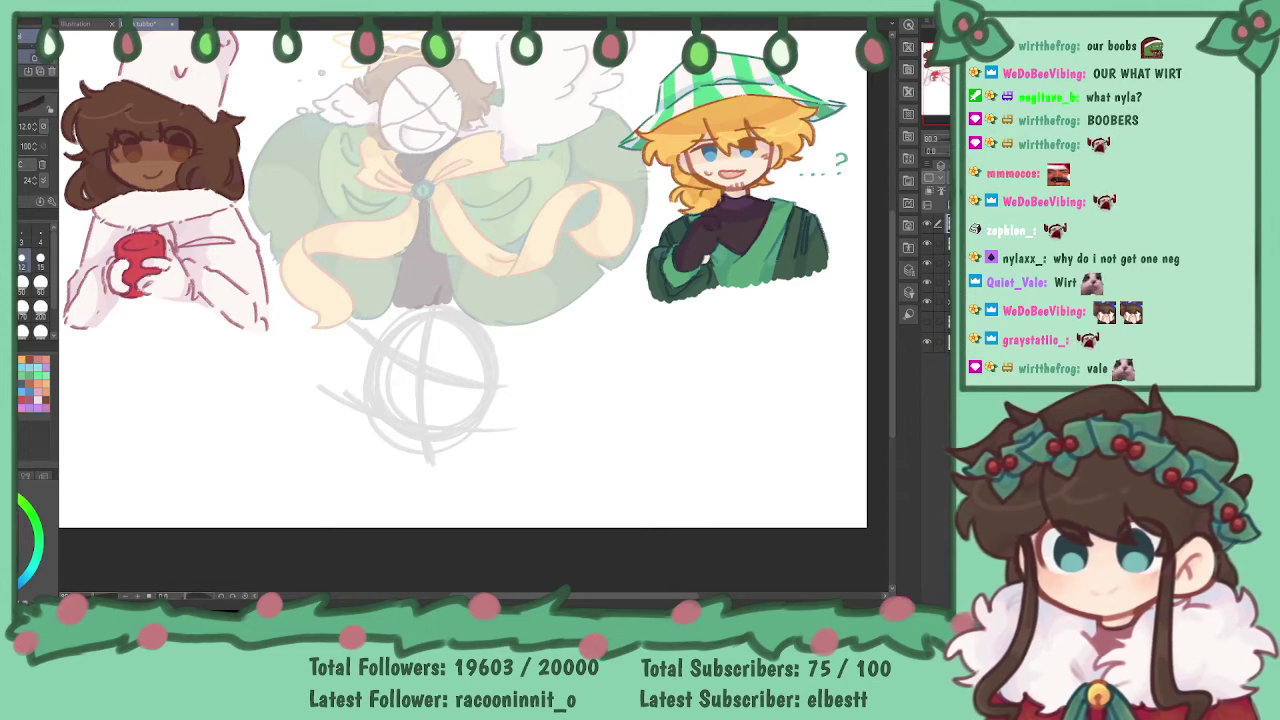
- Draw the cheek and chin outline in dark strokes over the lower part of the faded head sketch
key(ctrl+plus)
key(ctrl+plus)
drag(392, 435, 487, 241)
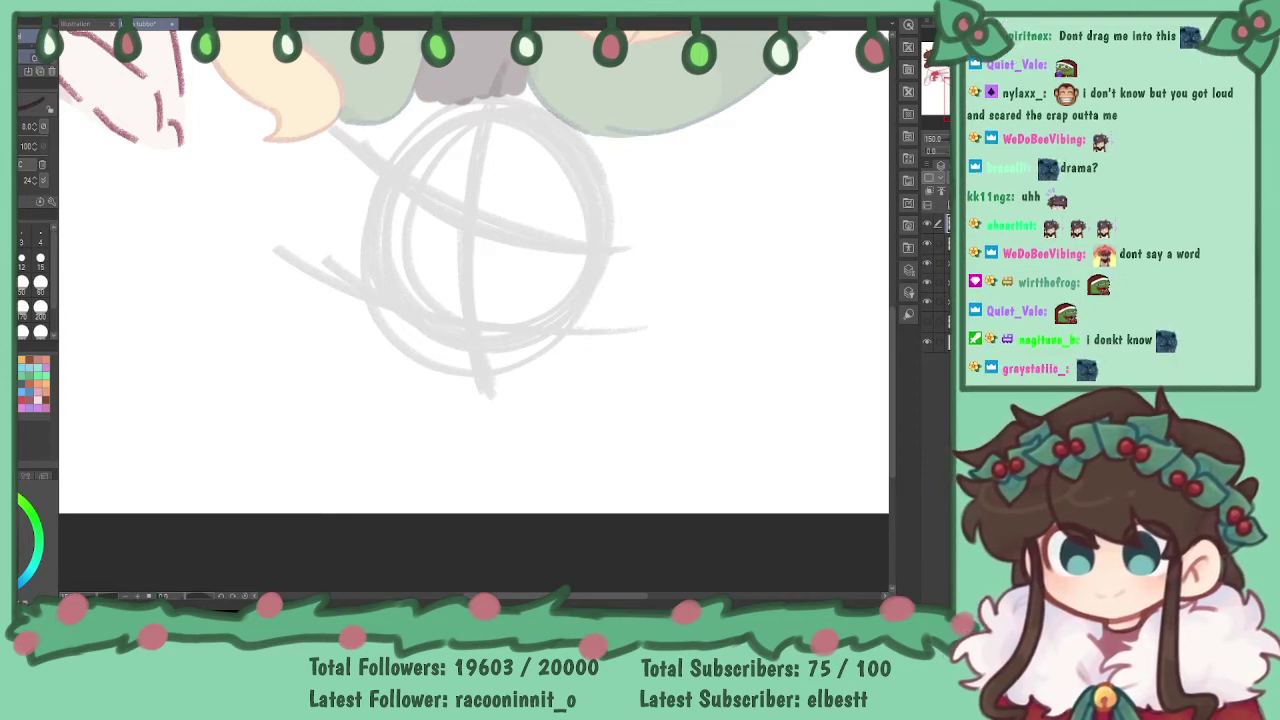
mouse_move(376, 268)
mouse_down()
mouse_move(389, 330)
mouse_move(463, 380)
mouse_up()
mouse_move(406, 348)
mouse_down()
mouse_move(471, 380)
mouse_move(522, 370)
mouse_move(552, 338)
mouse_up()
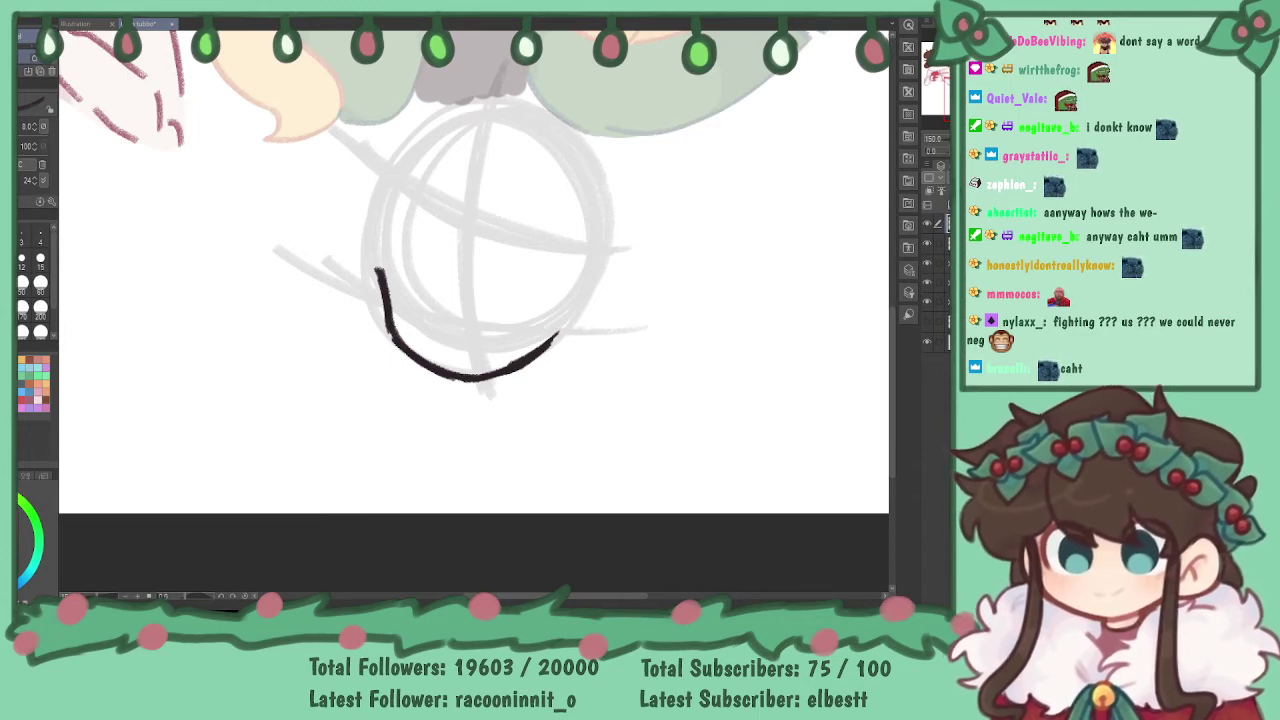
- Draw the left eye with a curved upper lash line and a solid dark oval pupil
scroll(493, 282, up, 5)
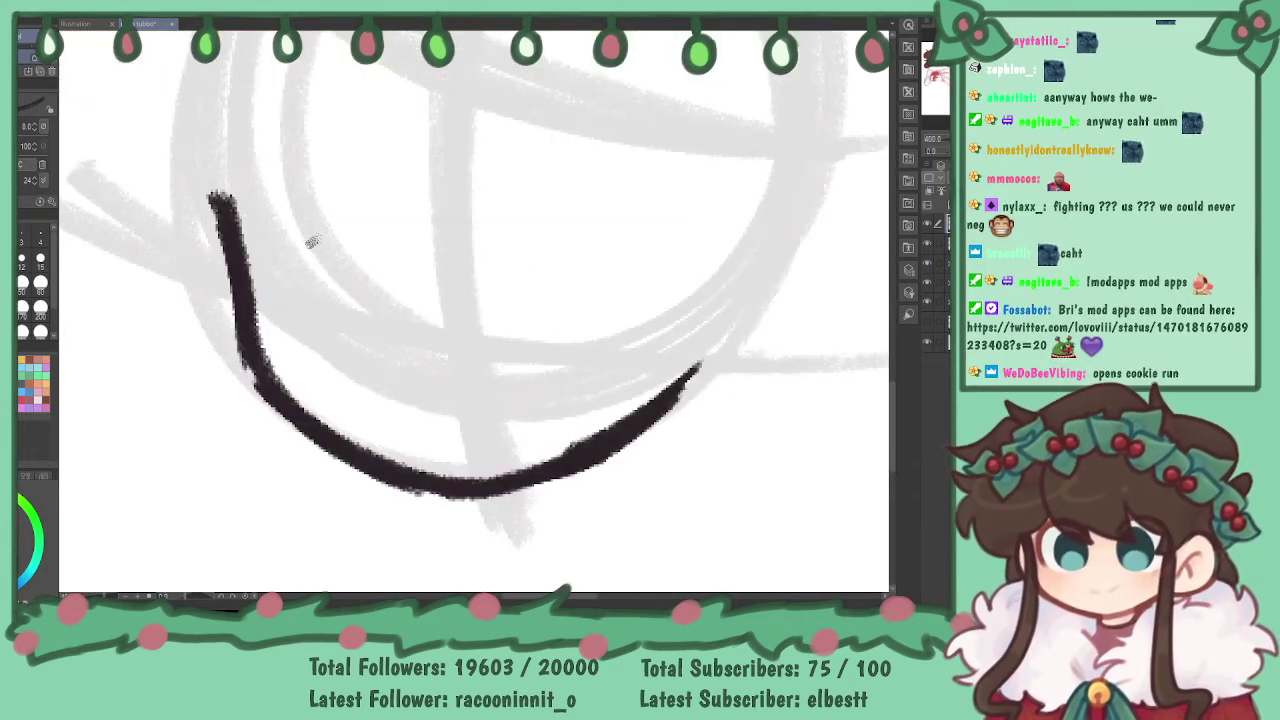
mouse_move(272, 262)
mouse_down()
mouse_move(280, 245)
mouse_move(378, 300)
mouse_move(382, 324)
mouse_up()
key(ctrl+z)
mouse_move(262, 274)
mouse_down()
mouse_move(266, 214)
mouse_move(372, 283)
mouse_move(381, 323)
mouse_up()
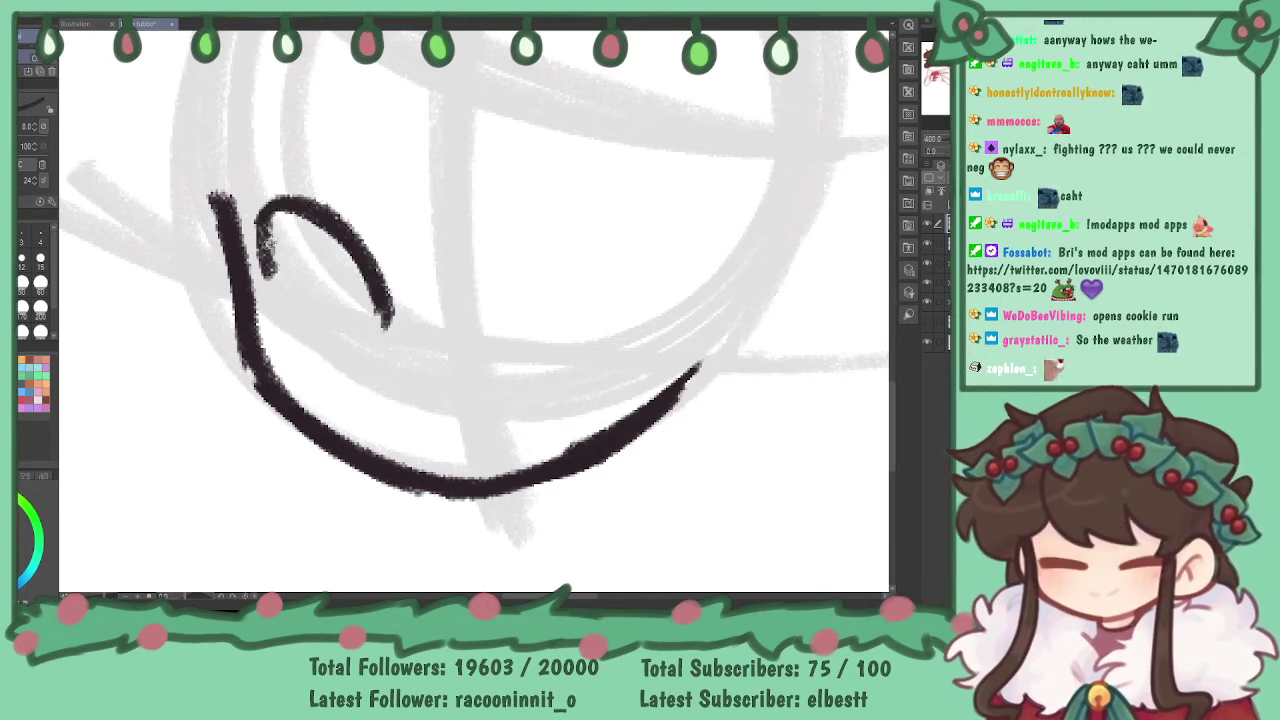
mouse_move(334, 228)
mouse_down()
mouse_move(376, 314)
mouse_move(324, 296)
mouse_move(324, 244)
mouse_move(367, 326)
mouse_up()
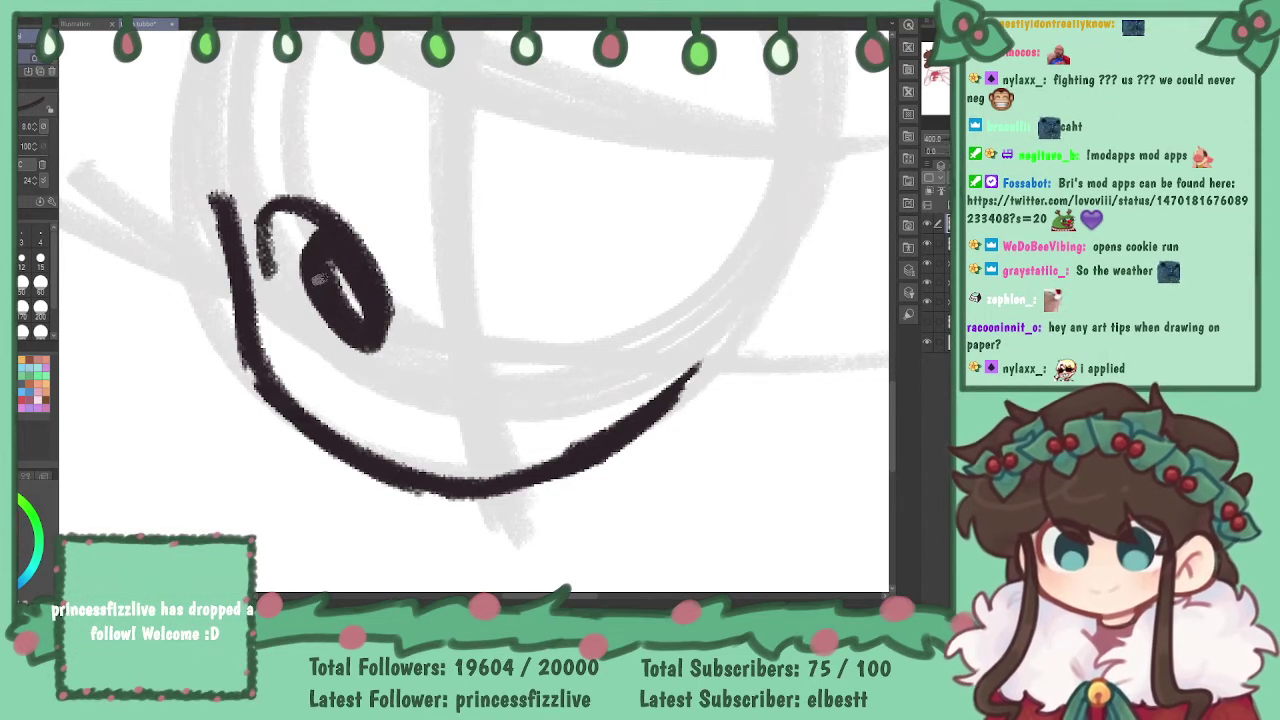
mouse_move(322, 272)
mouse_down()
mouse_move(327, 236)
mouse_move(366, 304)
mouse_move(325, 316)
mouse_move(313, 243)
mouse_move(340, 258)
mouse_up()
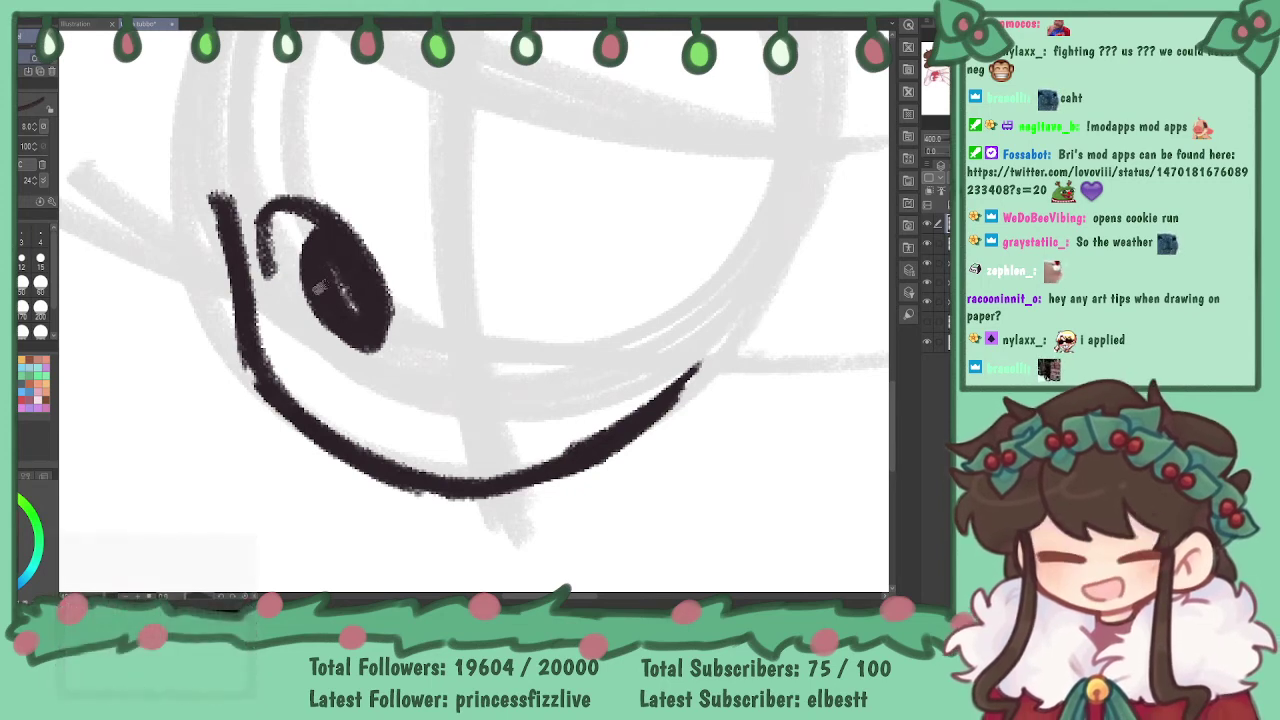
mouse_move(371, 344)
mouse_down()
mouse_move(320, 310)
mouse_move(368, 350)
mouse_move(349, 301)
mouse_move(358, 293)
mouse_up()
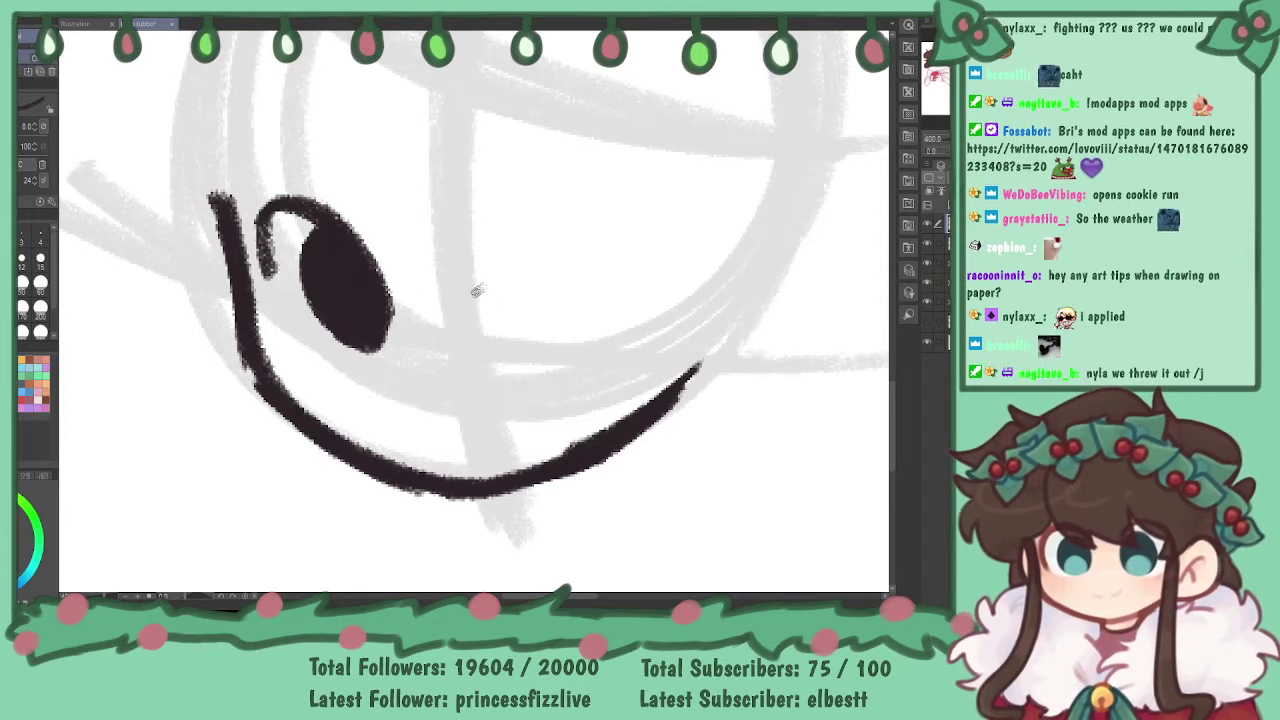
- Draw the matching right eye with an arched lash line and a filled dark pupil
mouse_move(487, 302)
mouse_down()
mouse_move(515, 238)
mouse_move(530, 250)
mouse_move(537, 232)
mouse_move(568, 245)
mouse_move(573, 232)
mouse_move(620, 260)
mouse_move(643, 290)
mouse_up()
mouse_move(597, 238)
mouse_down()
mouse_move(640, 310)
mouse_move(609, 246)
mouse_move(631, 320)
mouse_move(634, 308)
mouse_move(575, 258)
mouse_move(619, 288)
mouse_move(614, 340)
mouse_move(592, 250)
mouse_move(617, 345)
mouse_move(584, 290)
mouse_move(604, 300)
mouse_move(615, 350)
mouse_move(555, 264)
mouse_move(612, 284)
mouse_move(599, 346)
mouse_move(601, 290)
mouse_move(619, 330)
mouse_move(589, 273)
mouse_move(575, 320)
mouse_move(614, 320)
mouse_move(619, 293)
mouse_move(597, 345)
mouse_move(619, 285)
mouse_move(617, 350)
mouse_move(566, 272)
mouse_move(624, 318)
mouse_move(611, 320)
mouse_move(609, 290)
mouse_move(623, 337)
mouse_move(605, 344)
mouse_move(573, 284)
mouse_move(600, 262)
mouse_move(637, 322)
mouse_move(626, 343)
mouse_move(618, 288)
mouse_up()
key(ctrl+z)
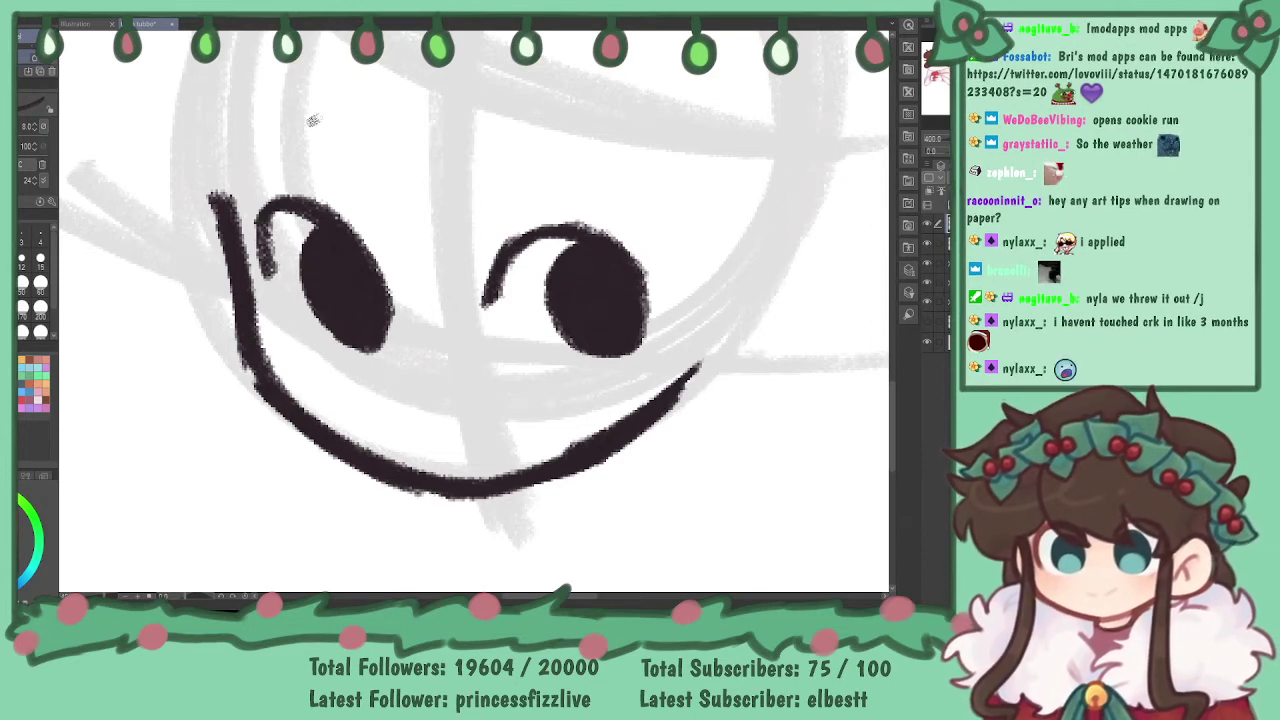
- Draw a short slanted eyebrow above each eye, replacing the first attempt
drag(306, 101, 356, 137)
drag(508, 146, 562, 131)
key(ctrl+z)
key(ctrl+z)
drag(340, 105, 368, 150)
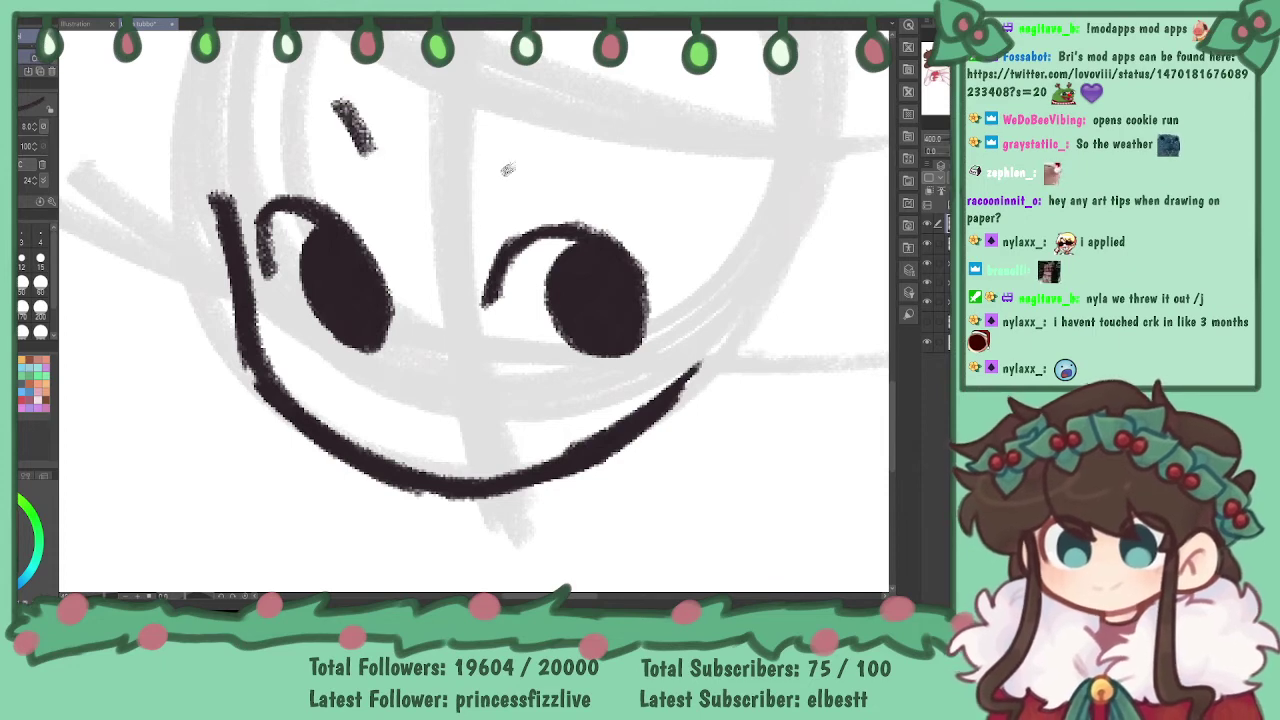
mouse_move(500, 173)
mouse_down()
mouse_move(538, 150)
mouse_move(573, 143)
mouse_up()
- Thicken the right eye's lash line and round out the lower edge of its pupil
drag(491, 294, 555, 230)
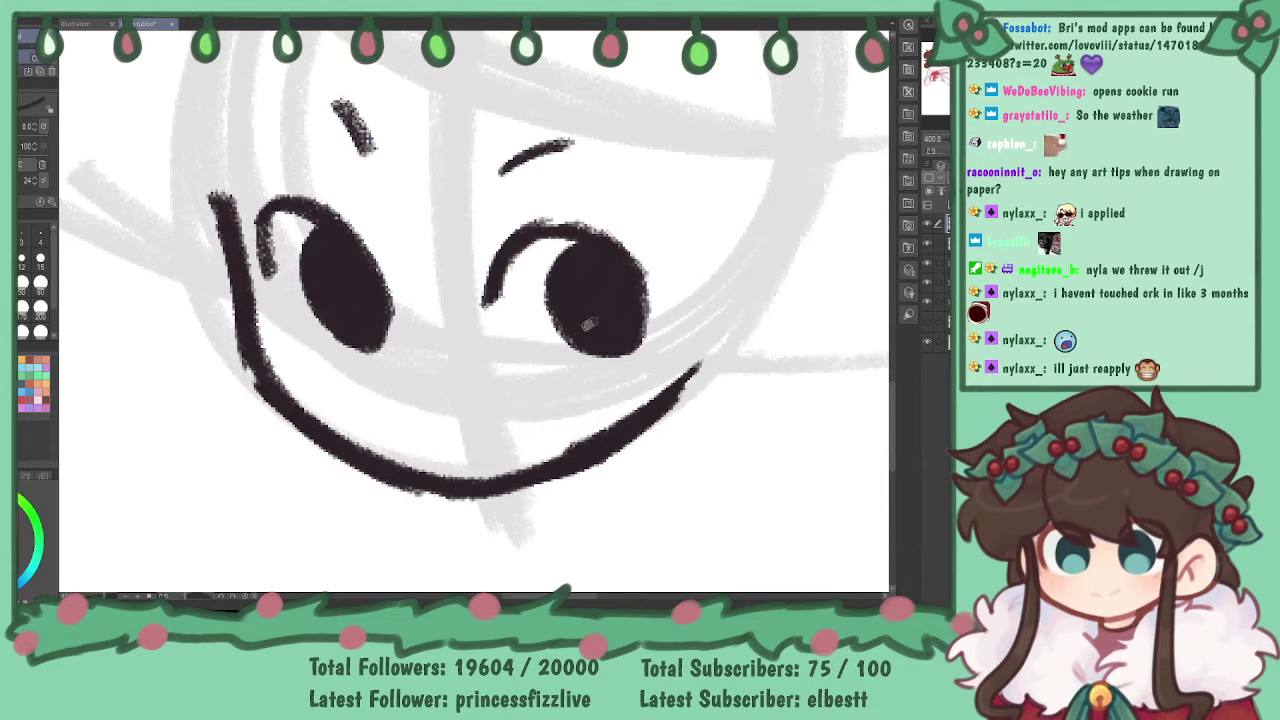
mouse_move(575, 345)
mouse_down()
mouse_move(608, 355)
mouse_move(632, 321)
mouse_move(638, 335)
mouse_move(626, 344)
mouse_move(622, 276)
mouse_move(650, 326)
mouse_up()
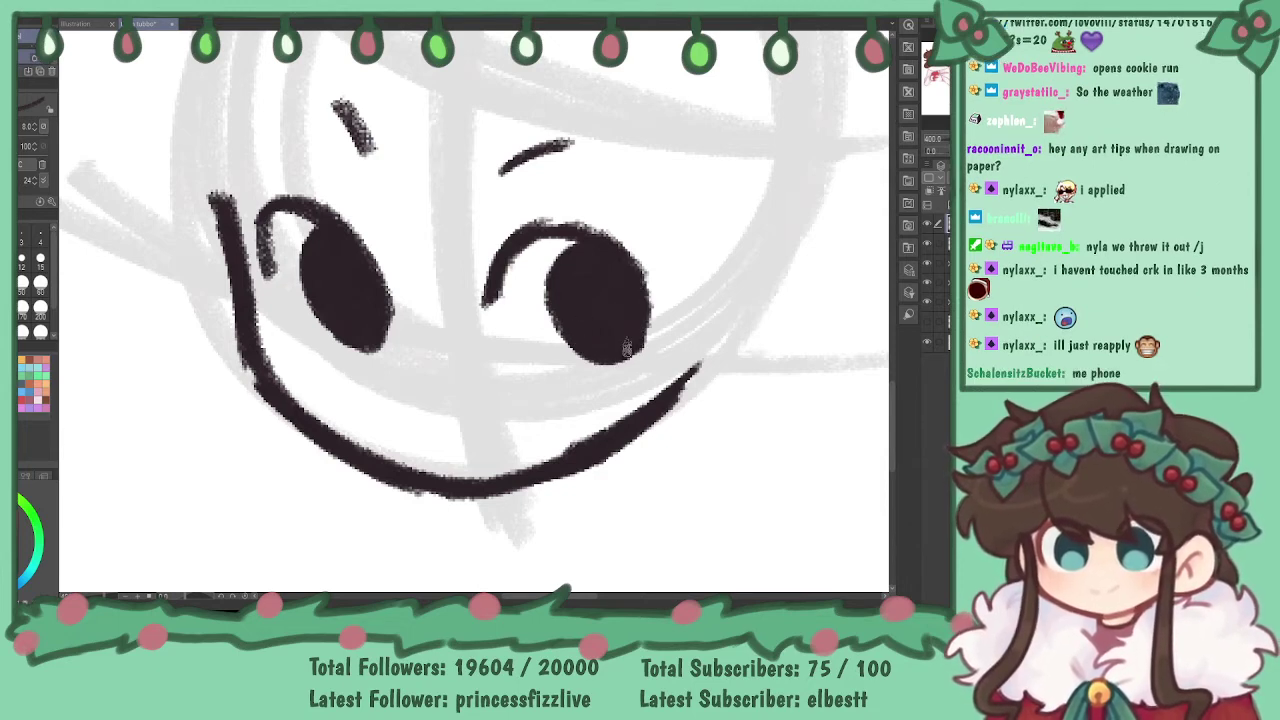
key(ctrl+plus)
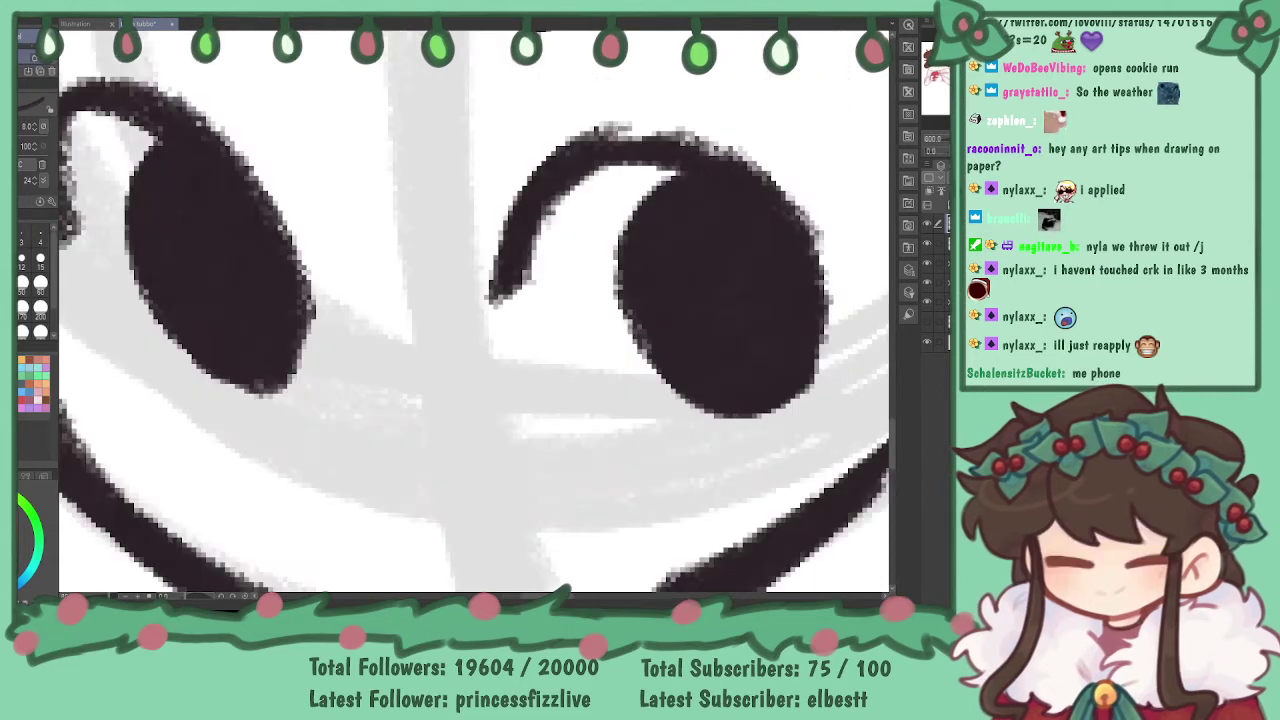
- Draw the swept fringe across the forehead and the spiky hair tuft beside the left side of the face
key(ctrl+minus)
key(ctrl+minus)
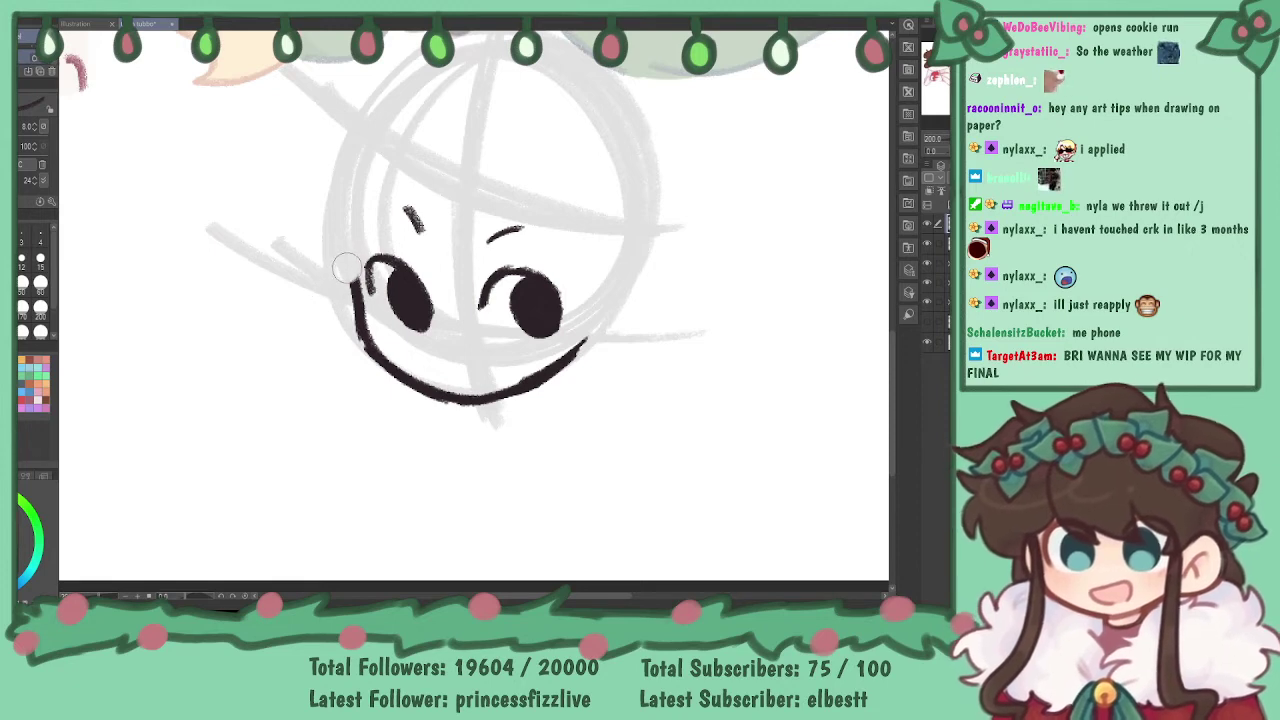
mouse_move(352, 132)
mouse_down()
mouse_move(321, 184)
mouse_move(390, 300)
mouse_up()
key(ctrl+z)
mouse_move(350, 128)
mouse_down()
mouse_move(381, 268)
mouse_move(485, 300)
mouse_move(515, 292)
mouse_up()
mouse_move(466, 208)
mouse_down()
mouse_move(486, 286)
mouse_move(606, 320)
mouse_up()
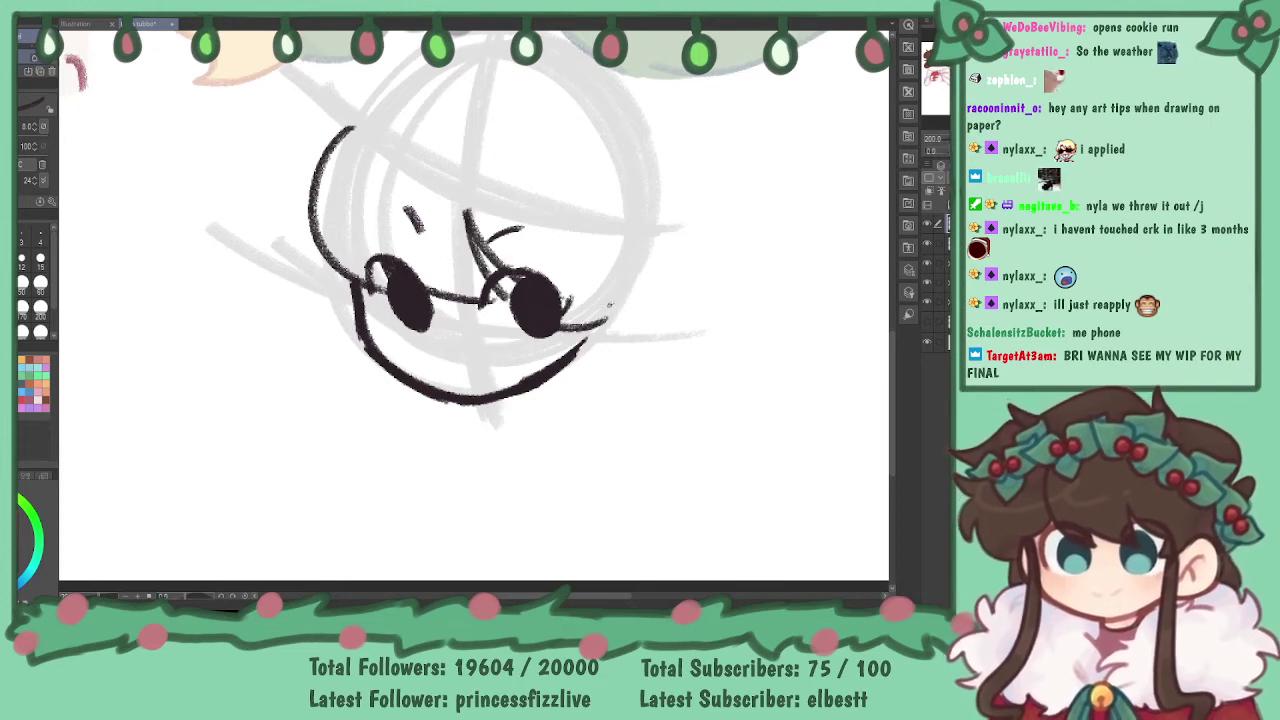
mouse_move(352, 288)
mouse_down()
mouse_move(298, 280)
mouse_move(285, 228)
mouse_move(254, 286)
mouse_up()
mouse_move(264, 184)
mouse_down()
mouse_move(228, 138)
mouse_move(300, 172)
mouse_up()
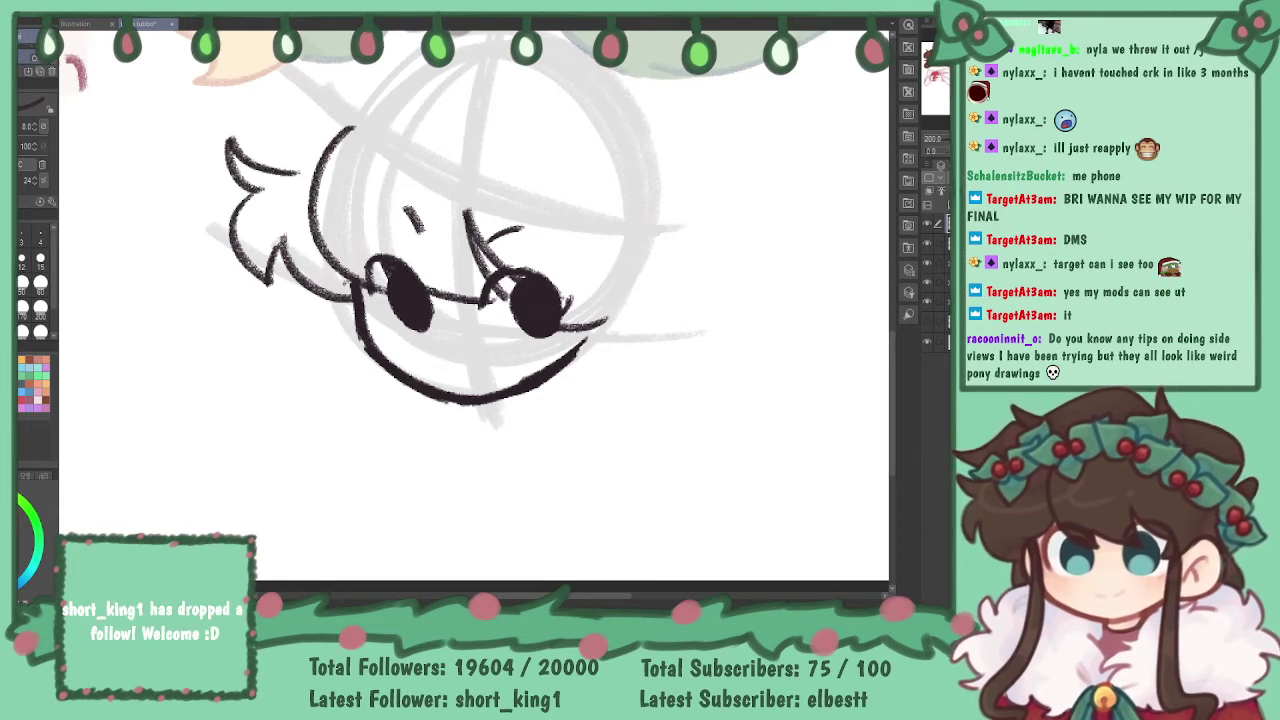
- Trim the line ends at the right cheek and draw a long curved inner ear edge from there down to the page's lower edge
drag(586, 362, 600, 333)
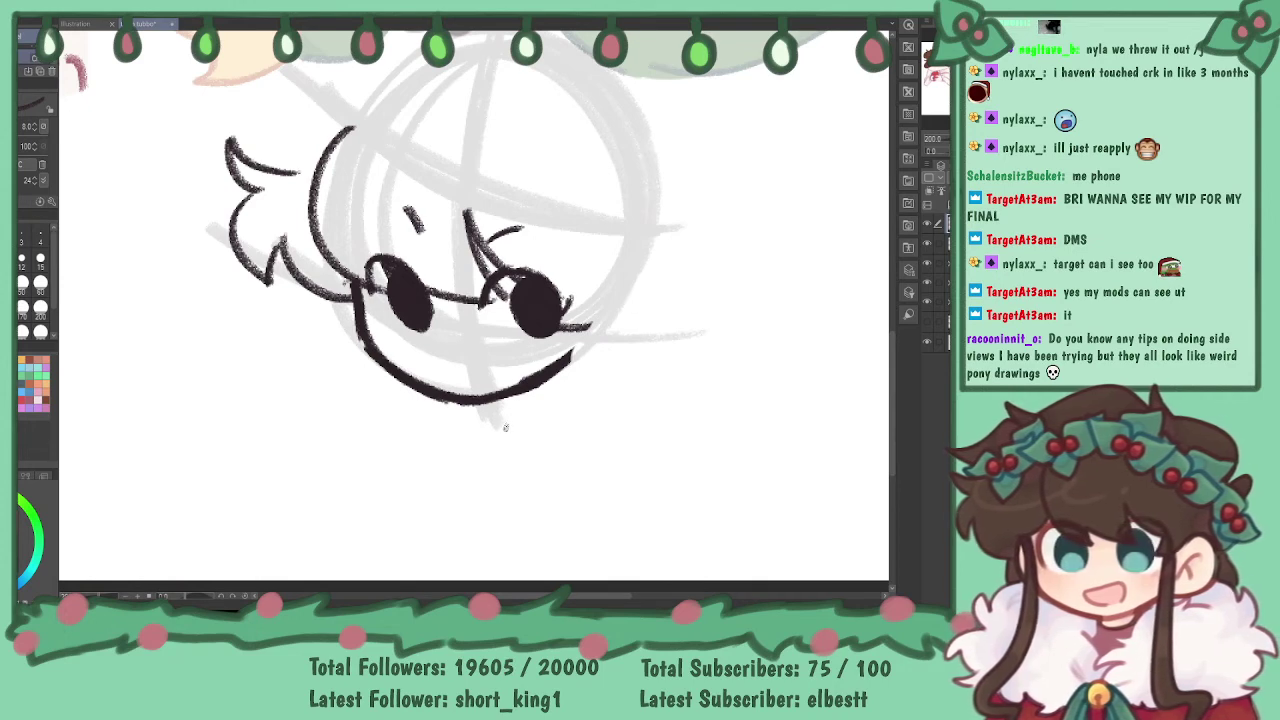
mouse_move(587, 333)
mouse_down()
mouse_move(537, 423)
mouse_move(445, 528)
mouse_move(452, 560)
mouse_up()
drag(450, 480, 389, 354)
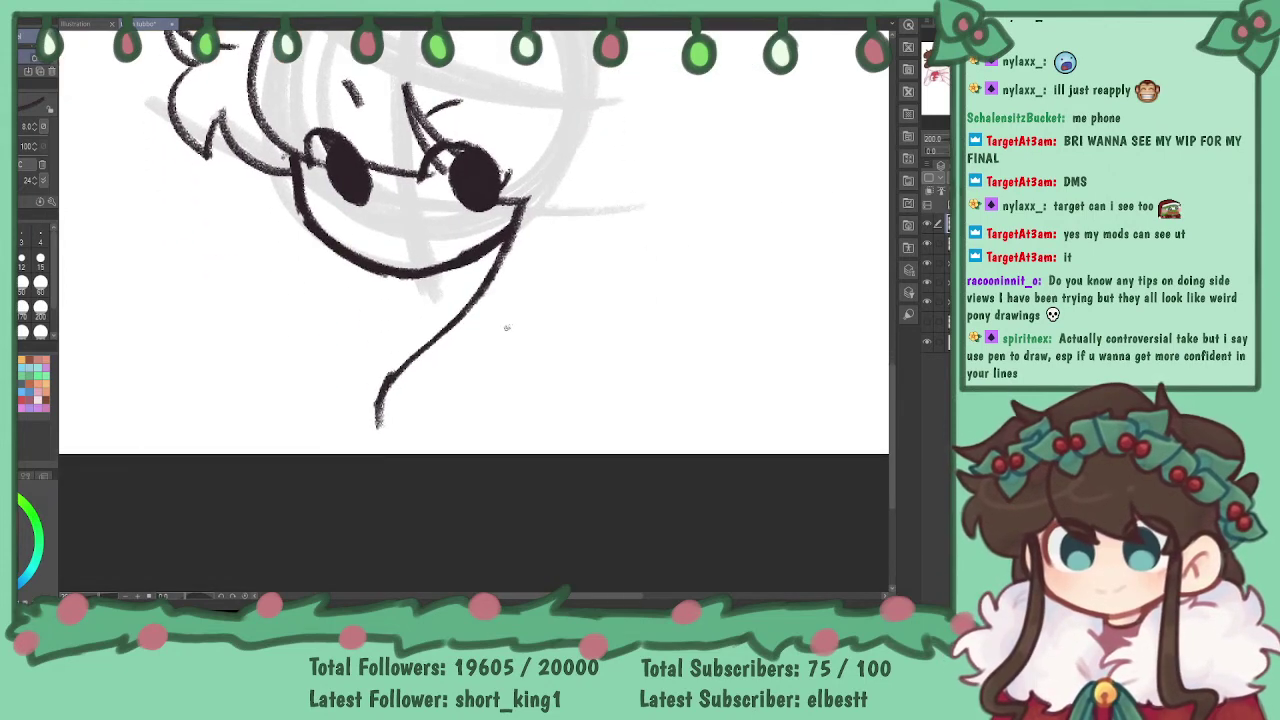
key(ctrl+z)
drag(376, 398, 369, 452)
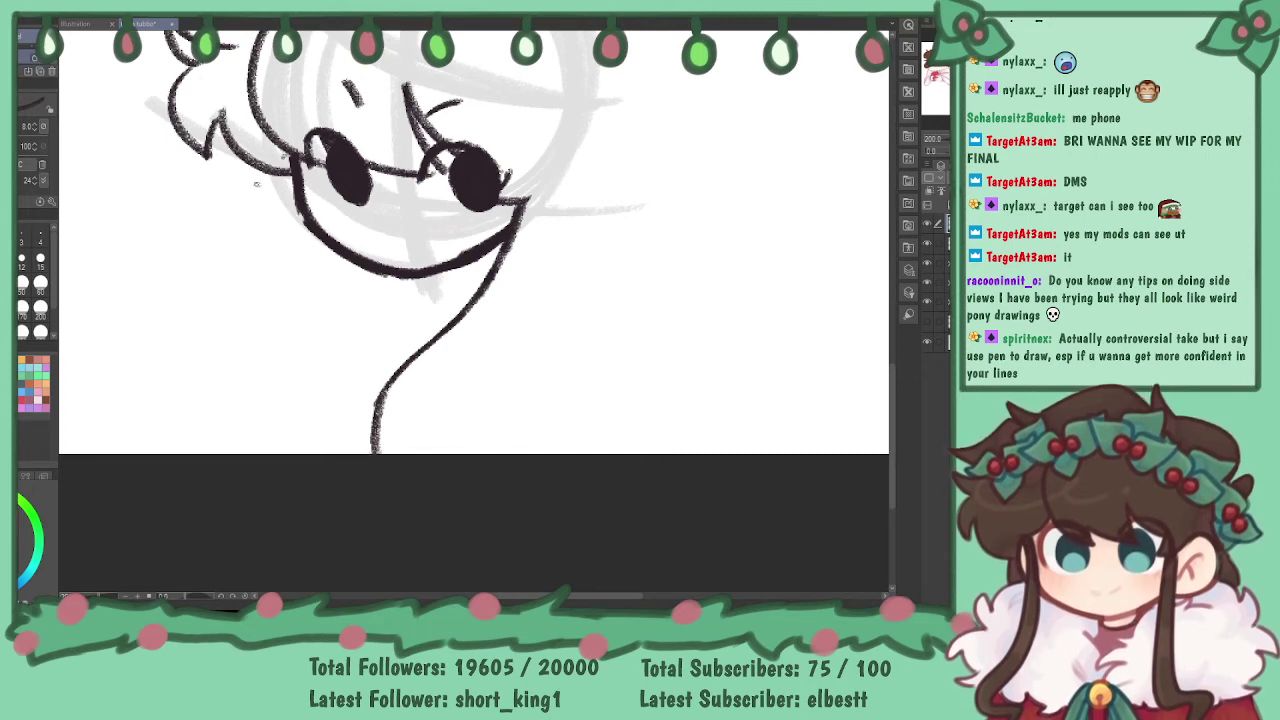
- Draw the drooping left ear with a pointed tip and an inner fold line, and add a small mouth to the face
drag(262, 172, 143, 395)
key(ctrl+z)
mouse_move(252, 176)
mouse_down()
mouse_move(114, 216)
mouse_move(60, 296)
mouse_up()
drag(340, 300, 535, 394)
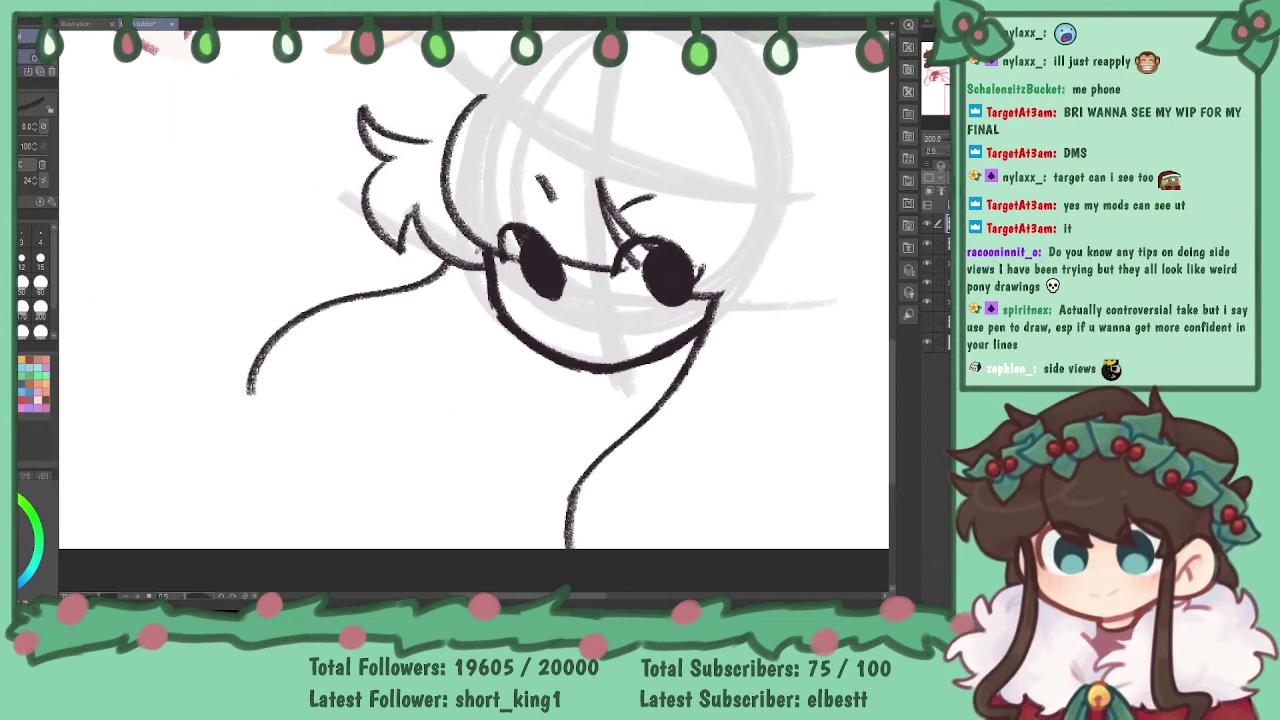
mouse_move(250, 392)
mouse_down()
mouse_move(242, 433)
mouse_move(305, 467)
mouse_move(465, 385)
mouse_up()
key(ctrl+z)
mouse_move(380, 454)
mouse_down()
mouse_move(442, 418)
mouse_move(508, 348)
mouse_up()
mouse_move(481, 294)
mouse_down()
mouse_move(316, 372)
mouse_move(310, 416)
mouse_up()
key(ctrl+z)
key(ctrl+z)
drag(490, 284, 300, 396)
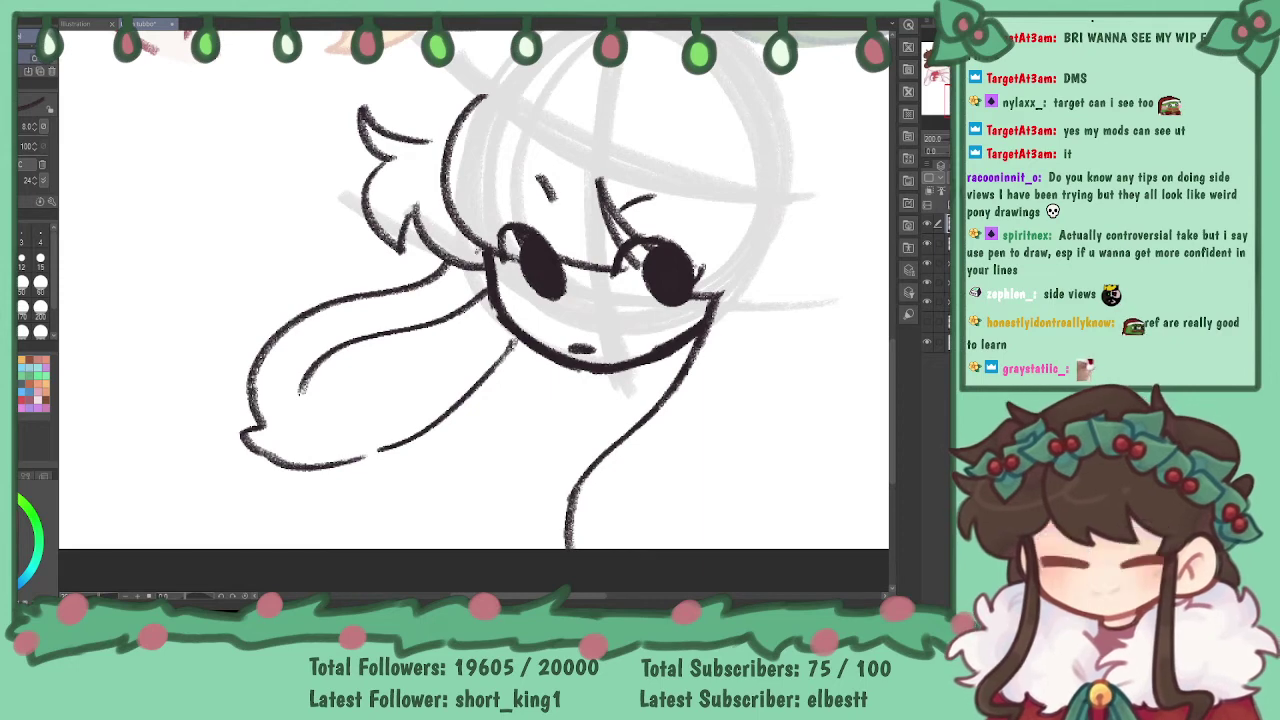
- Erase the fringe's upper end and draw the left part of a crown of pointed leaves and paired round berries over the forehead
mouse_move(560, 320)
mouse_down()
mouse_move(479, 330)
mouse_move(438, 362)
mouse_up()
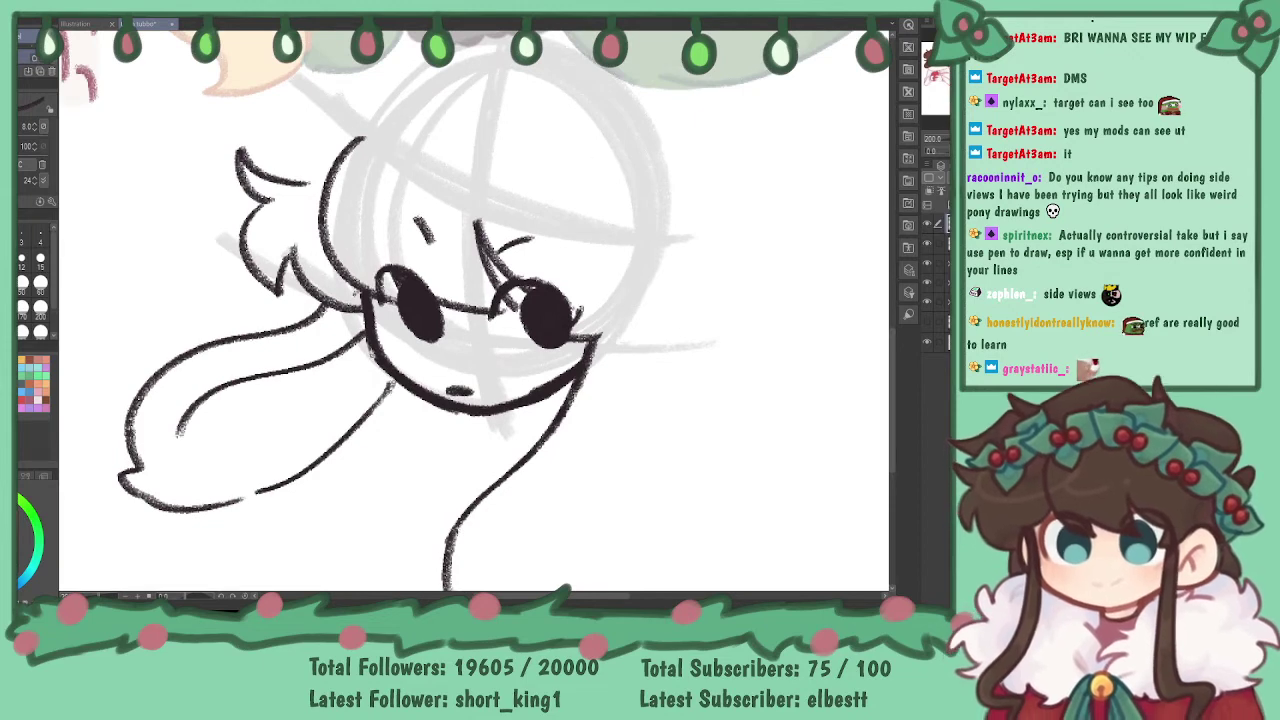
drag(360, 144, 348, 150)
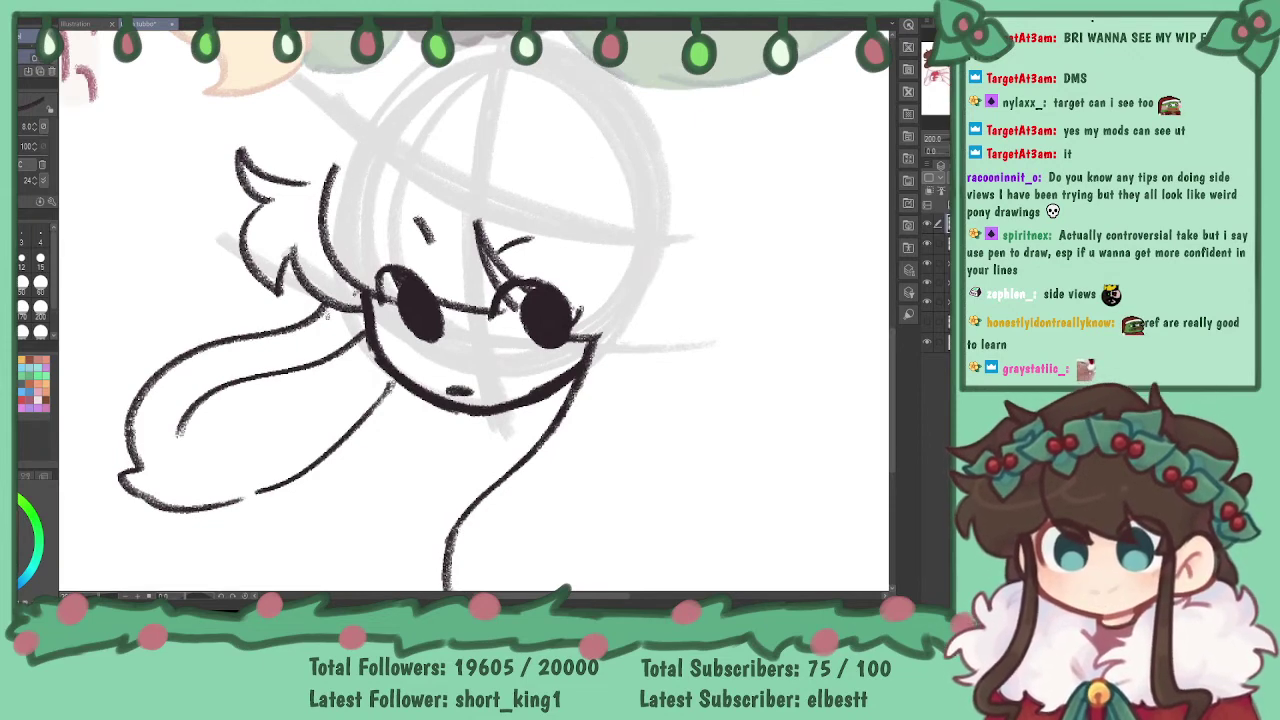
mouse_move(404, 136)
mouse_down()
mouse_move(388, 106)
mouse_move(362, 107)
mouse_move(373, 150)
mouse_move(463, 165)
mouse_move(400, 182)
mouse_up()
key(ctrl+z)
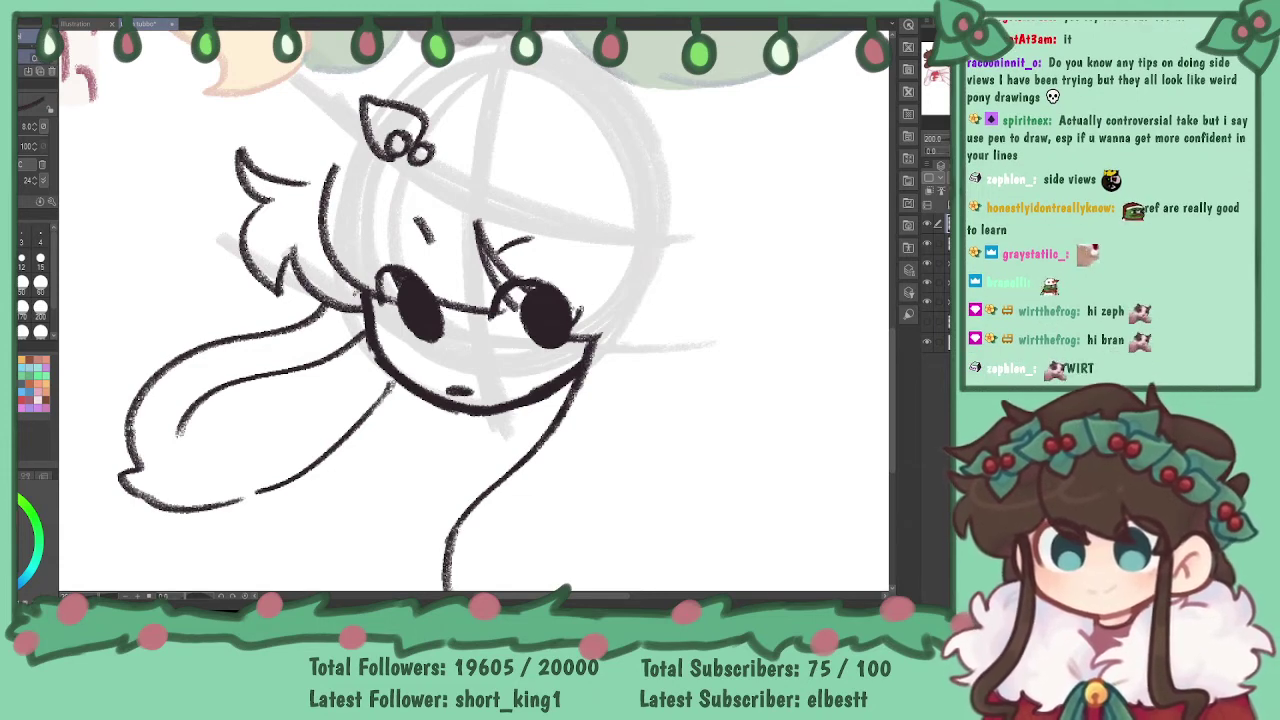
mouse_move(432, 128)
mouse_down()
mouse_move(468, 155)
mouse_move(351, 205)
mouse_move(405, 199)
mouse_up()
key(ctrl+z)
mouse_move(380, 149)
mouse_down()
mouse_move(342, 186)
mouse_move(407, 186)
mouse_up()
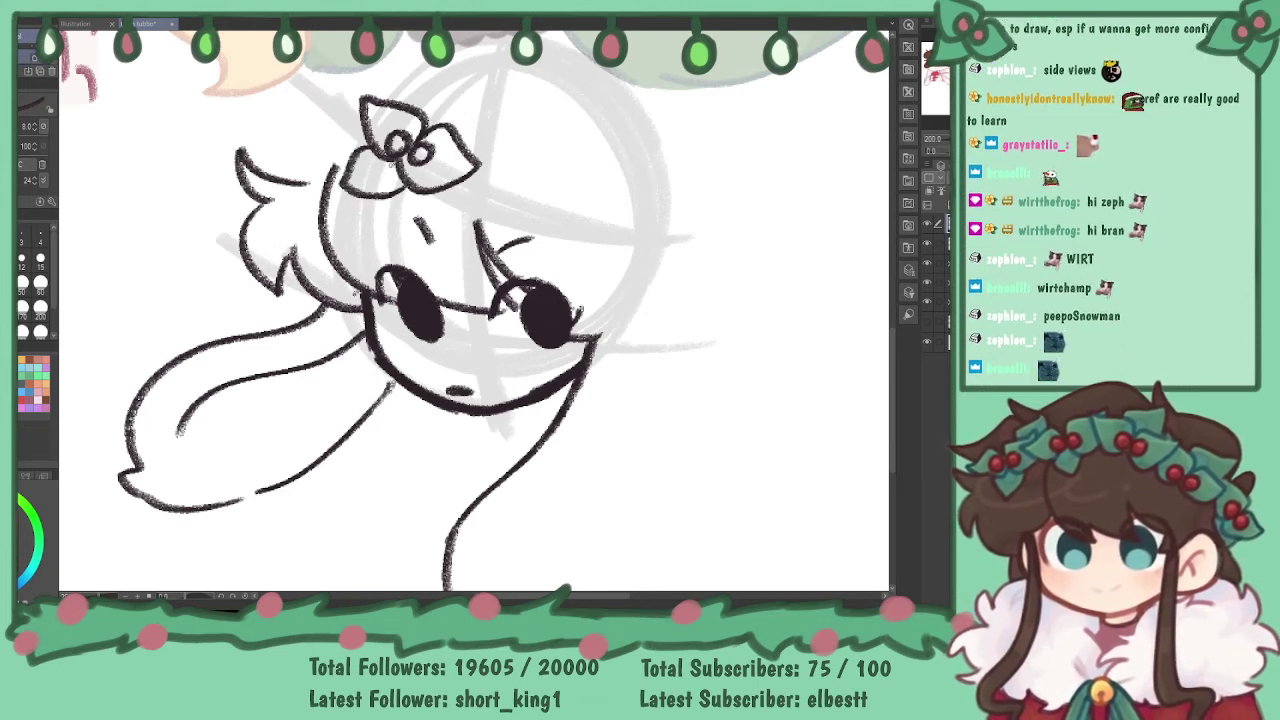
mouse_move(362, 134)
mouse_down()
mouse_move(334, 150)
mouse_move(340, 168)
mouse_up()
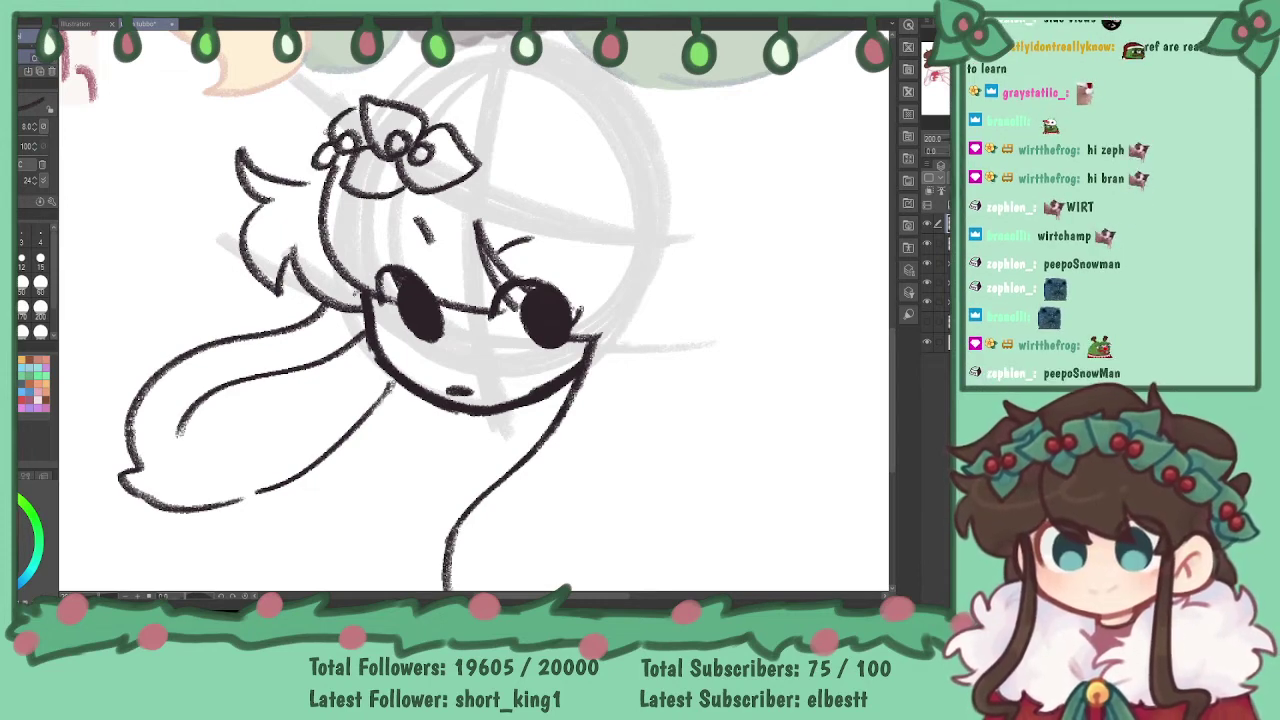
drag(318, 130, 276, 150)
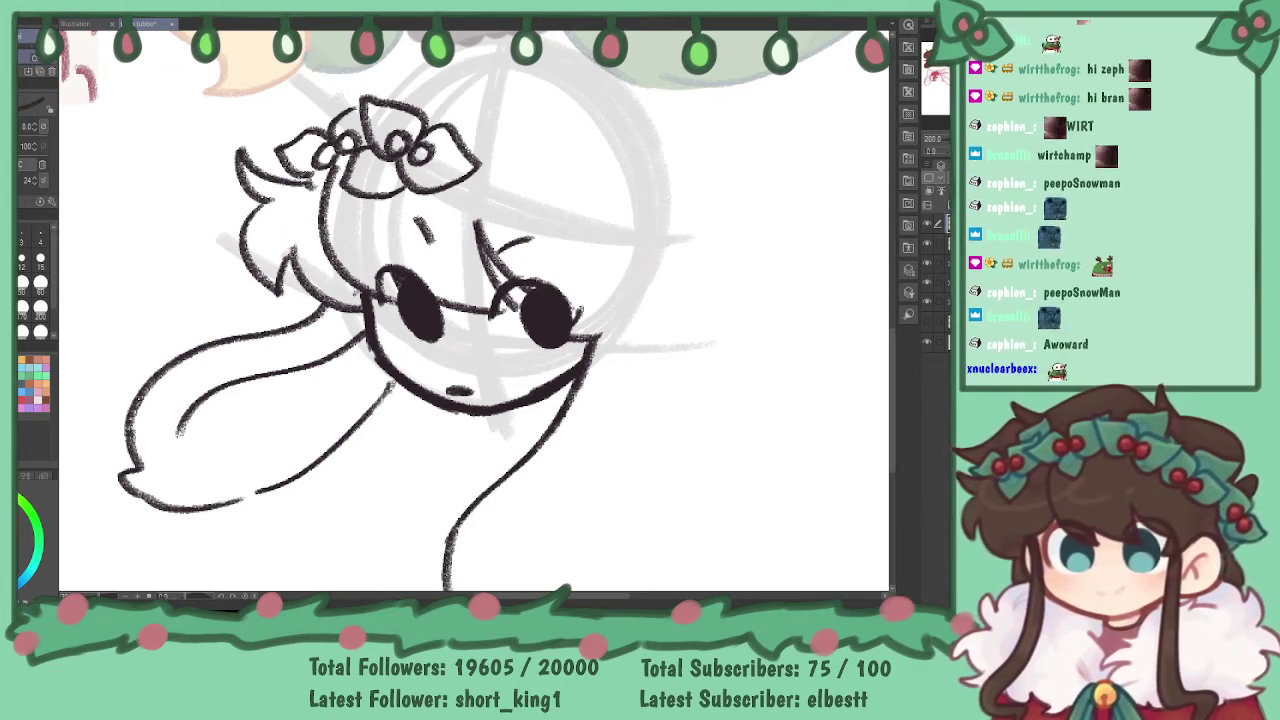
- Continue the leaf crown across the right side of the head with two more berry pairs and pointed leaves
mouse_move(505, 172)
mouse_down()
mouse_move(500, 197)
mouse_move(526, 203)
mouse_up()
mouse_move(460, 133)
mouse_down()
mouse_move(523, 168)
mouse_move(497, 201)
mouse_move(584, 194)
mouse_move(524, 220)
mouse_move(507, 196)
mouse_up()
mouse_move(506, 146)
mouse_down()
mouse_move(559, 130)
mouse_move(568, 164)
mouse_up()
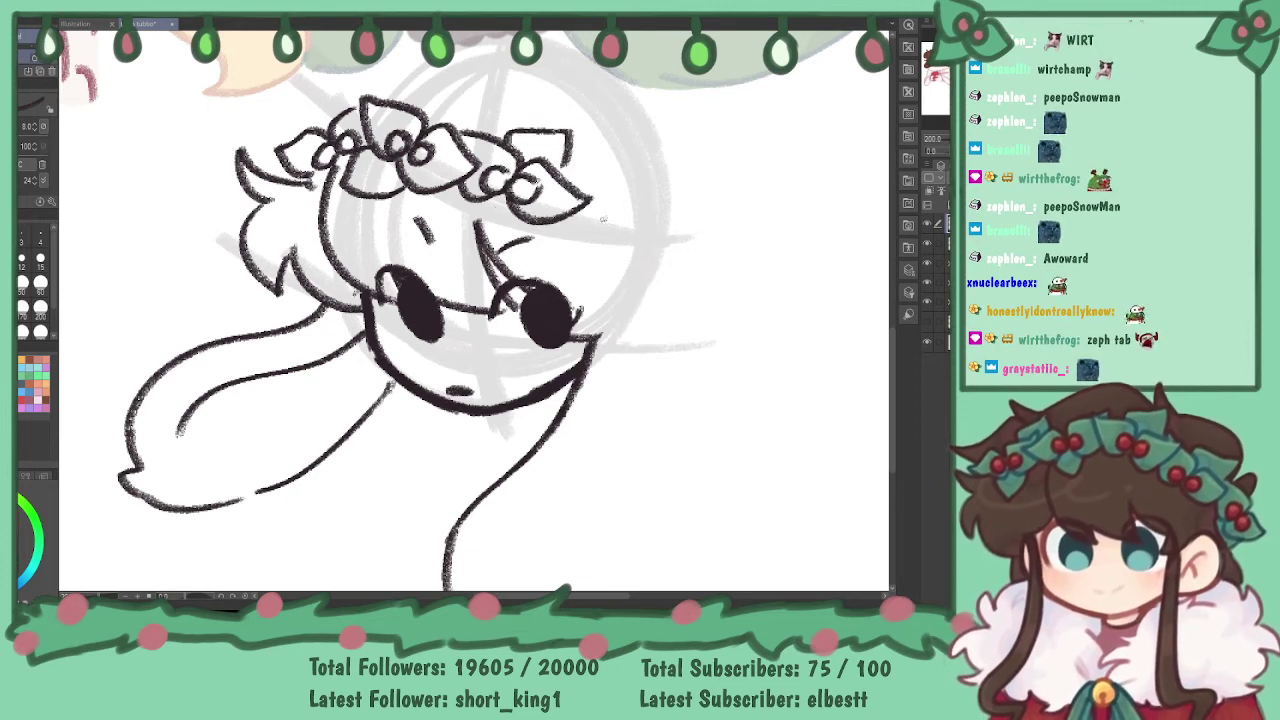
drag(588, 216, 618, 238)
mouse_move(586, 182)
mouse_down()
mouse_move(622, 214)
mouse_move(568, 230)
mouse_up()
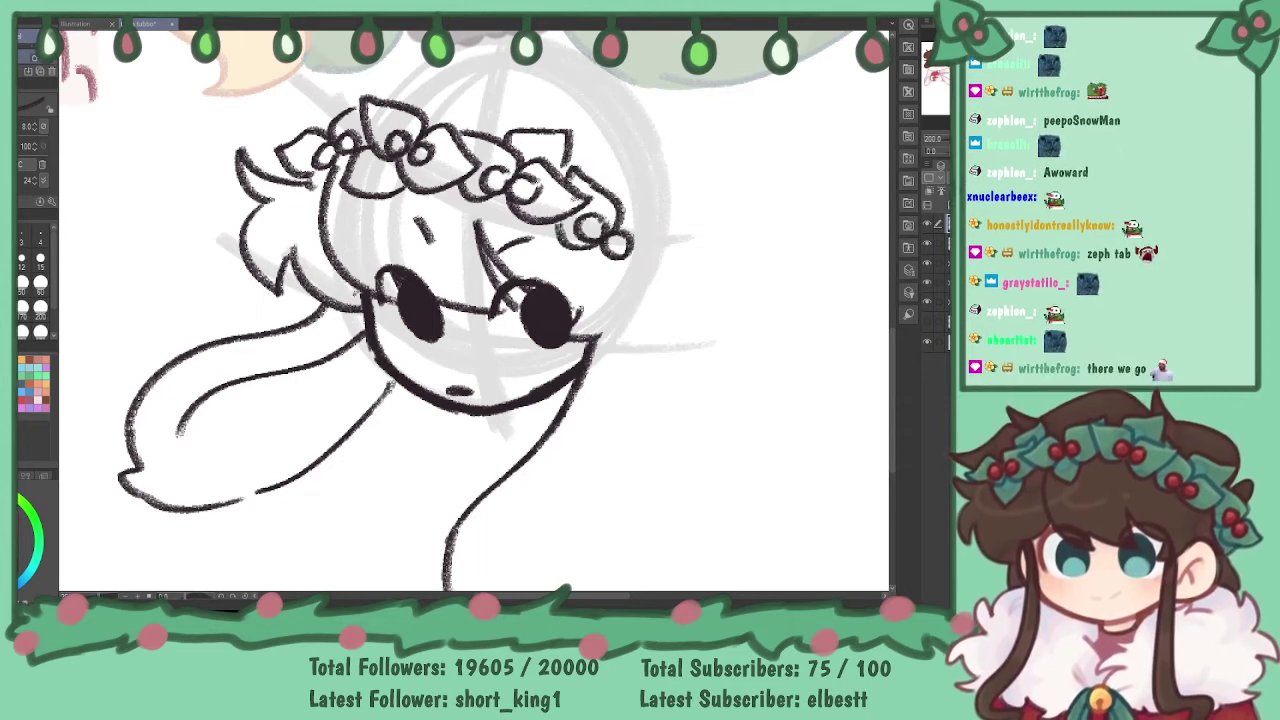
drag(678, 250, 612, 256)
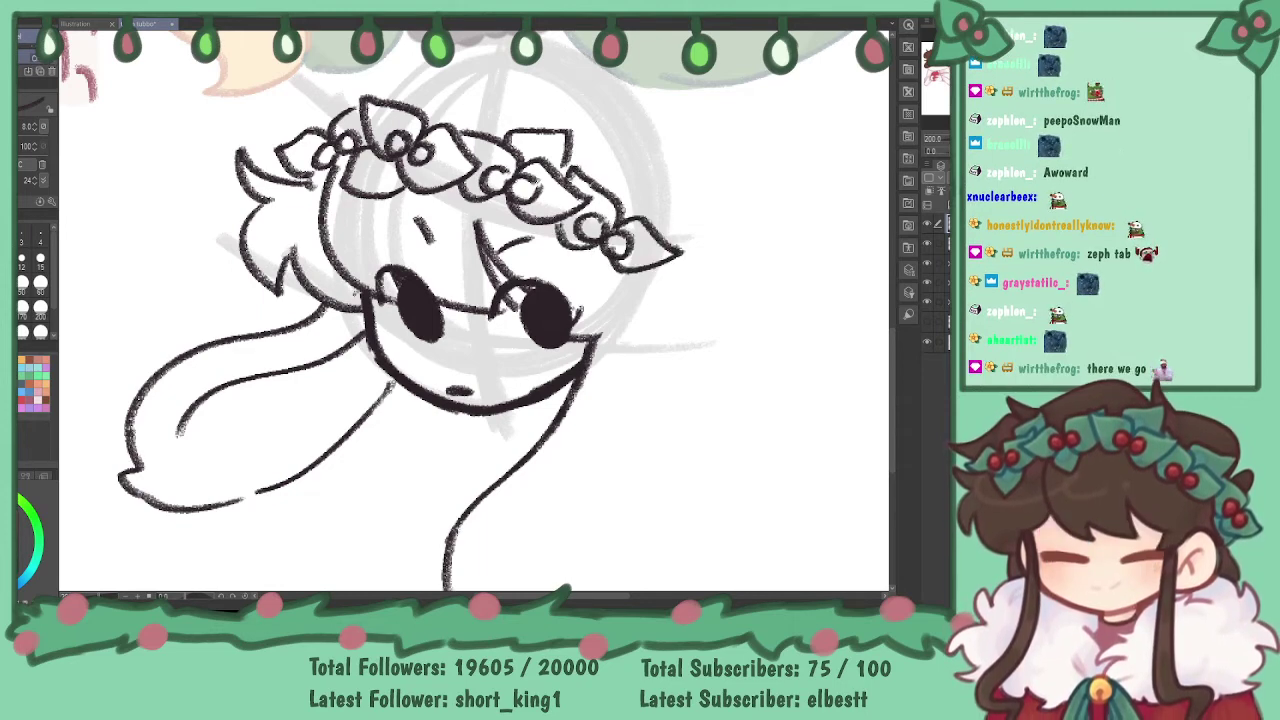
mouse_move(611, 189)
mouse_down()
mouse_move(660, 191)
mouse_move(659, 237)
mouse_up()
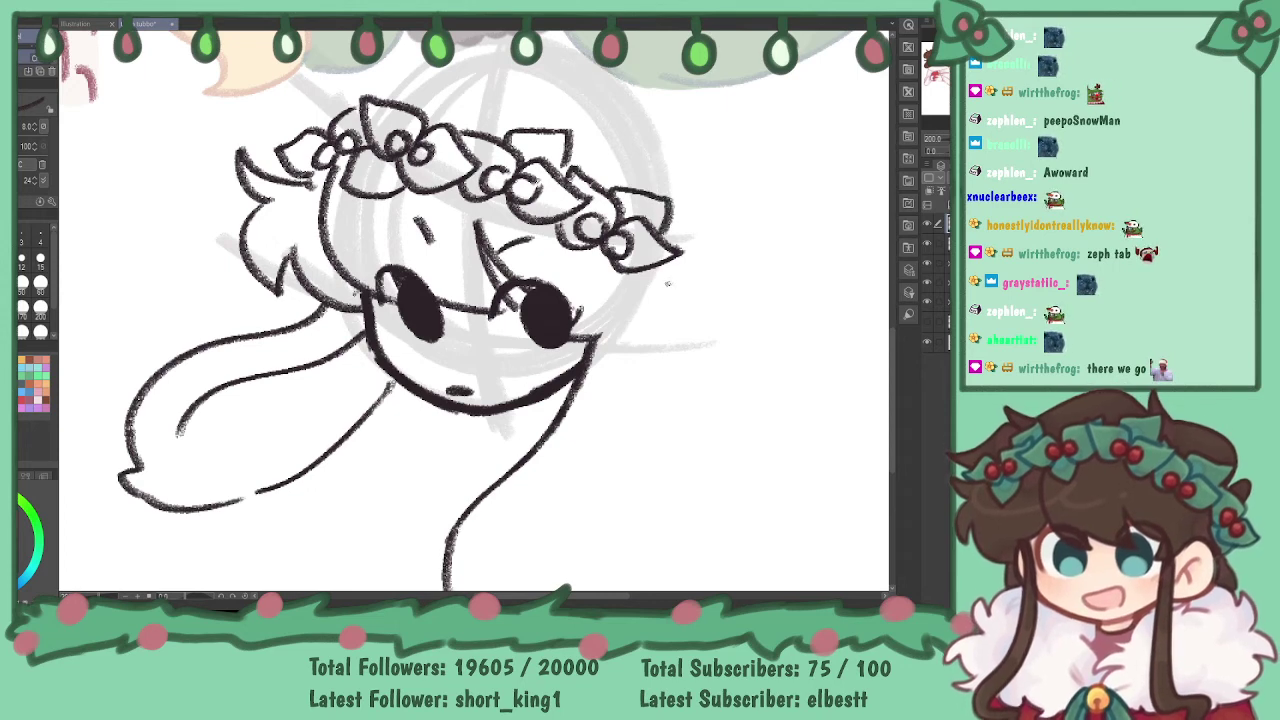
- Draw the outer edge of the right ear as a long curve from the crown's end down to the page's lower edge
mouse_move(632, 300)
mouse_down()
mouse_move(596, 506)
mouse_move(574, 540)
mouse_up()
key(ctrl+minus)
mouse_move(627, 332)
mouse_down()
mouse_move(618, 308)
mouse_move(627, 326)
mouse_up()
key(ctrl+z)
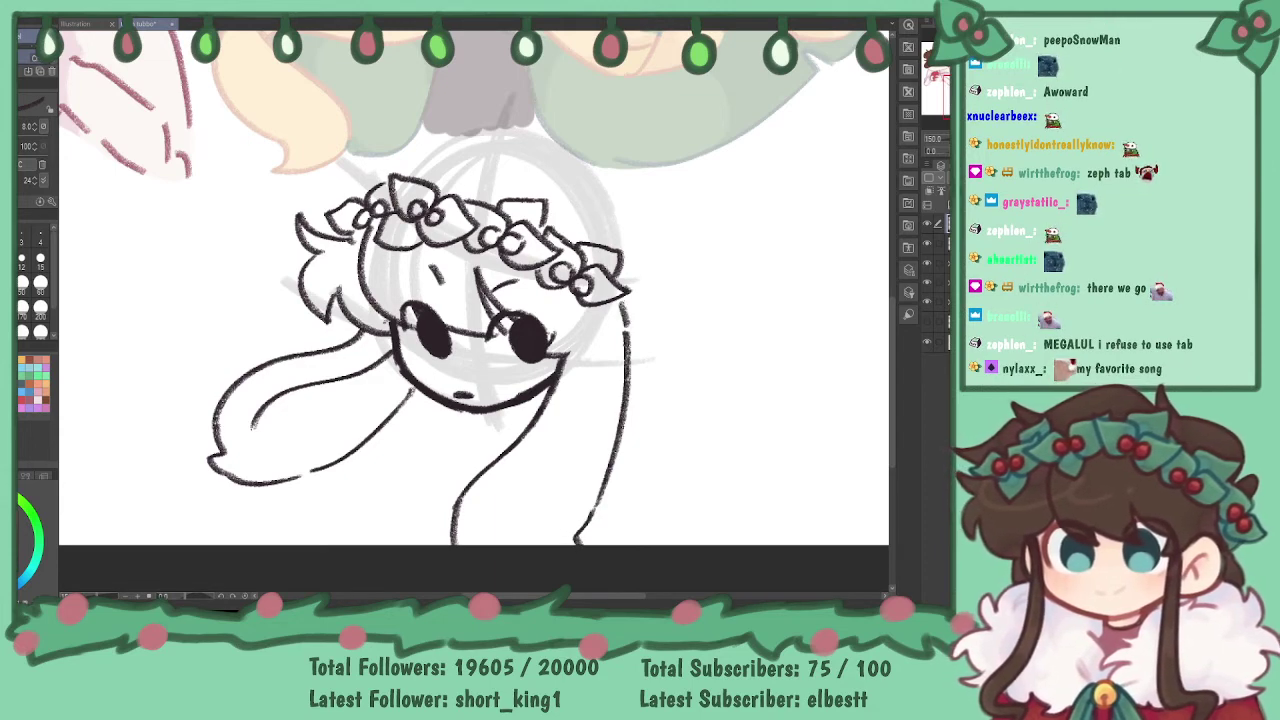
key(ctrl+z)
- Finish the right end of the leaf crown with a last berry pair and small pointed leaves over the ear's upper end
mouse_move(630, 298)
mouse_down()
mouse_move(620, 311)
mouse_move(628, 294)
mouse_move(620, 311)
mouse_move(643, 307)
mouse_move(601, 336)
mouse_up()
key(ctrl+z)
key(ctrl+z)
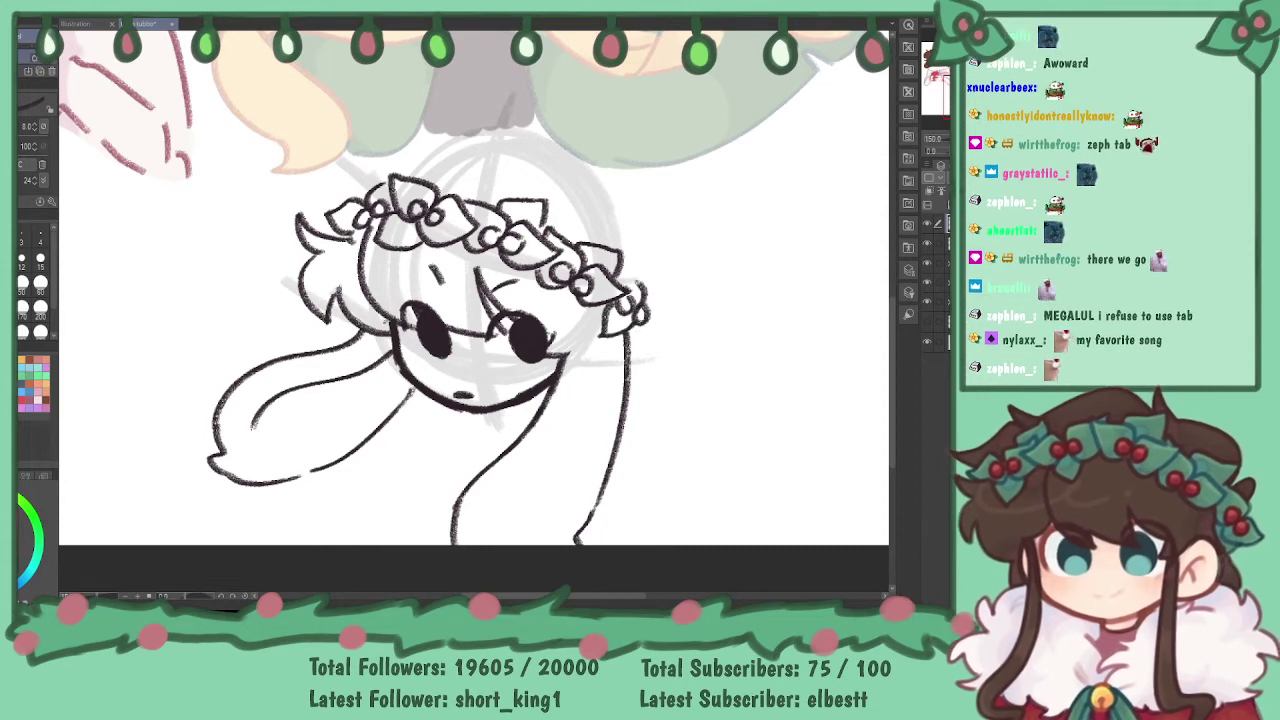
drag(644, 302, 652, 326)
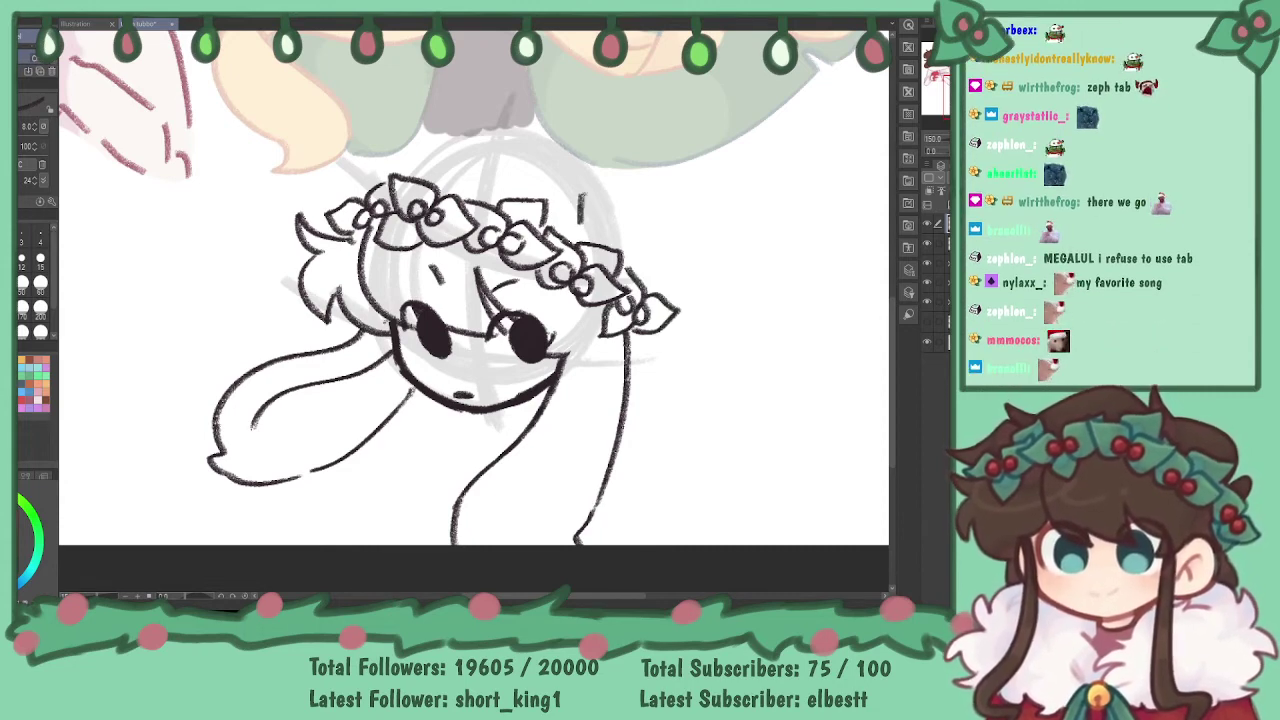
- Draw the right antler's base, its first rounded prong and the upper edge extending out from the head
drag(590, 158, 578, 222)
mouse_move(590, 174)
mouse_down()
mouse_move(660, 157)
mouse_move(746, 191)
mouse_move(800, 198)
mouse_up()
key(ctrl+z)
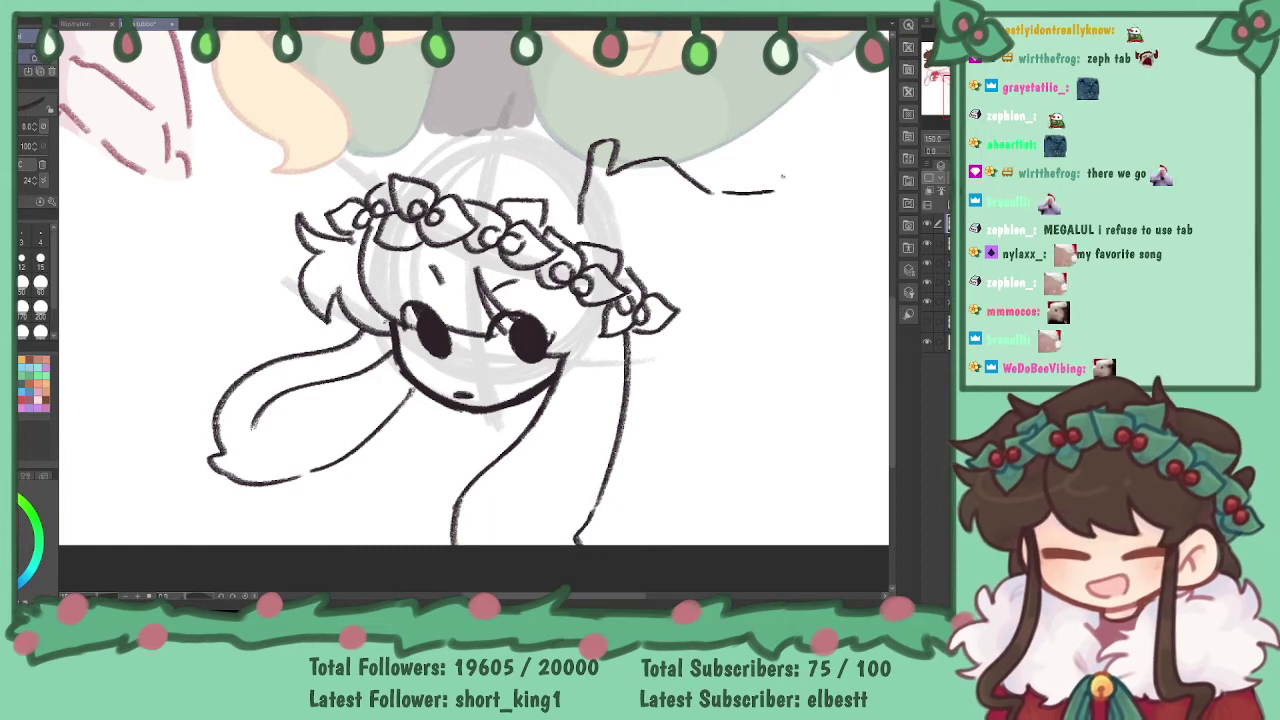
- Draw two rounded prongs at the outer end of the right antler, redoing the strokes until their shape fits
mouse_move(771, 190)
mouse_down()
mouse_move(771, 162)
mouse_move(791, 164)
mouse_move(787, 196)
mouse_move(770, 152)
mouse_move(794, 184)
mouse_up()
key(ctrl+z)
key(ctrl+z)
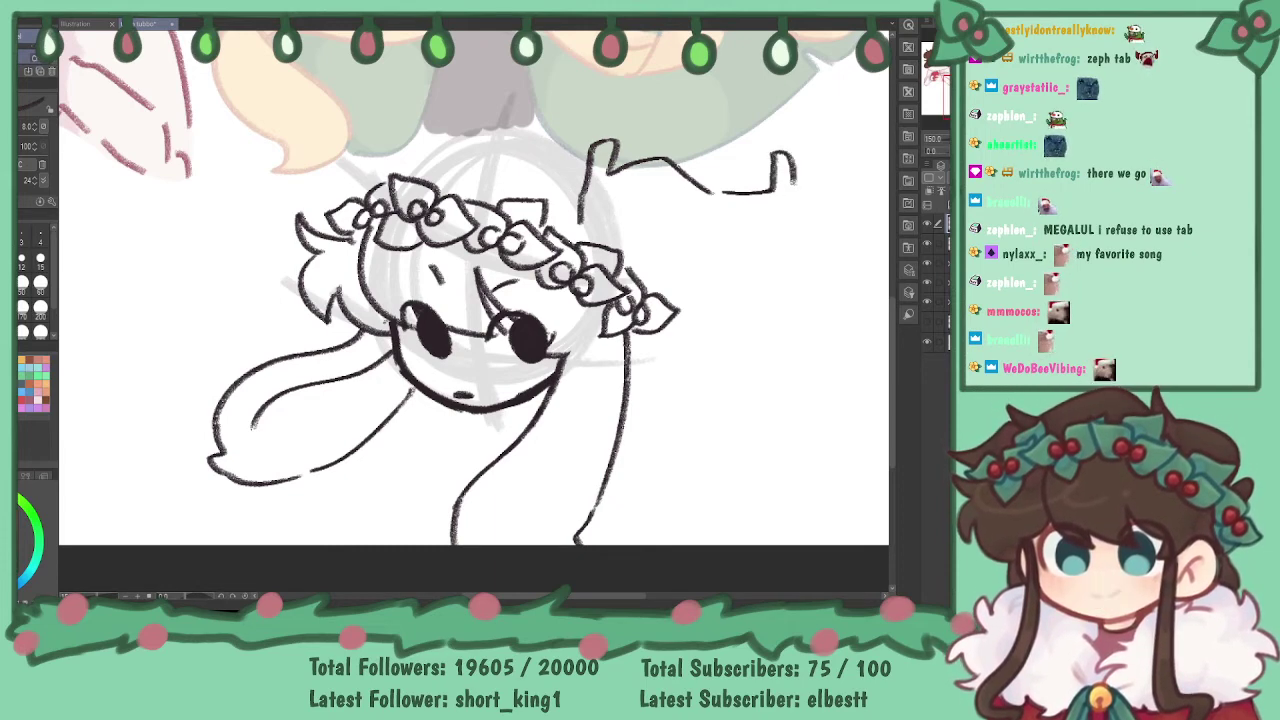
key(ctrl+z)
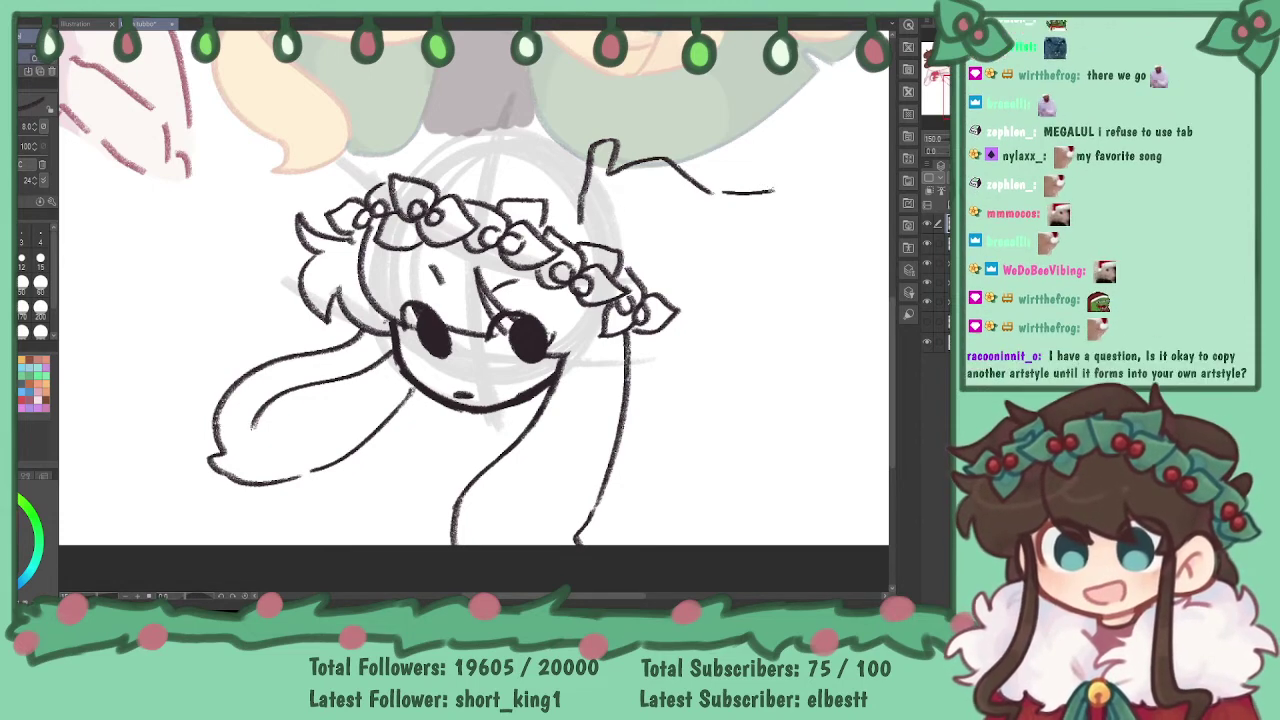
mouse_move(773, 192)
mouse_down()
mouse_move(781, 143)
mouse_move(798, 196)
mouse_up()
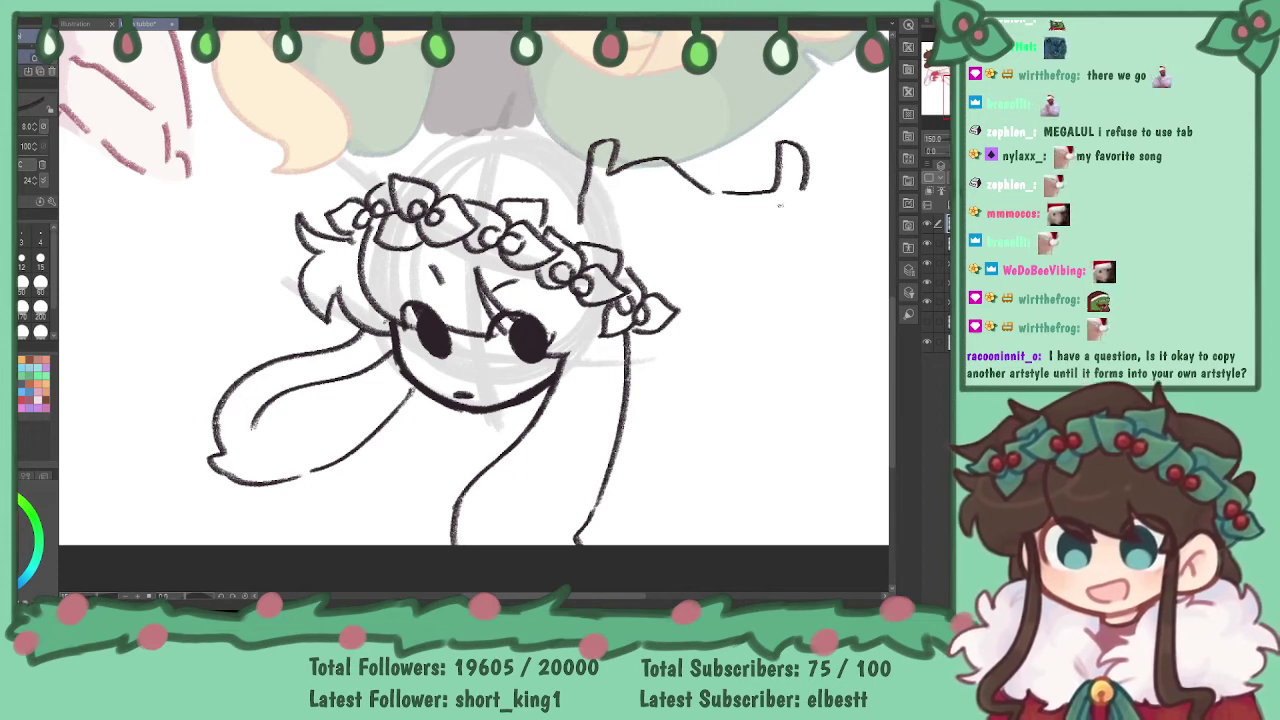
key(ctrl+z)
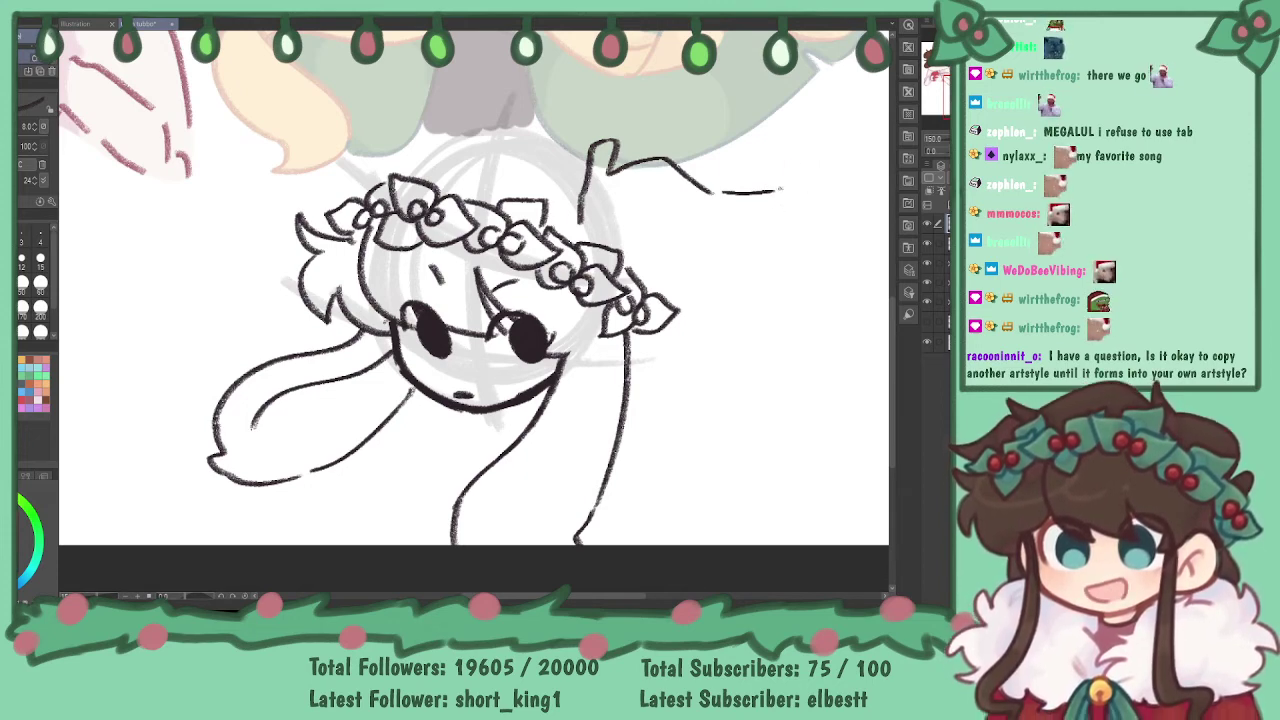
mouse_move(776, 190)
mouse_down()
mouse_move(800, 152)
mouse_move(803, 181)
mouse_move(818, 183)
mouse_move(827, 158)
mouse_move(843, 168)
mouse_move(826, 158)
mouse_move(814, 197)
mouse_move(856, 153)
mouse_move(829, 164)
mouse_move(827, 148)
mouse_move(849, 143)
mouse_move(854, 183)
mouse_move(827, 147)
mouse_move(837, 142)
mouse_move(847, 183)
mouse_move(808, 222)
mouse_up()
key(ctrl+z)
key(ctrl+z)
key(ctrl+z)
key(ctrl+z)
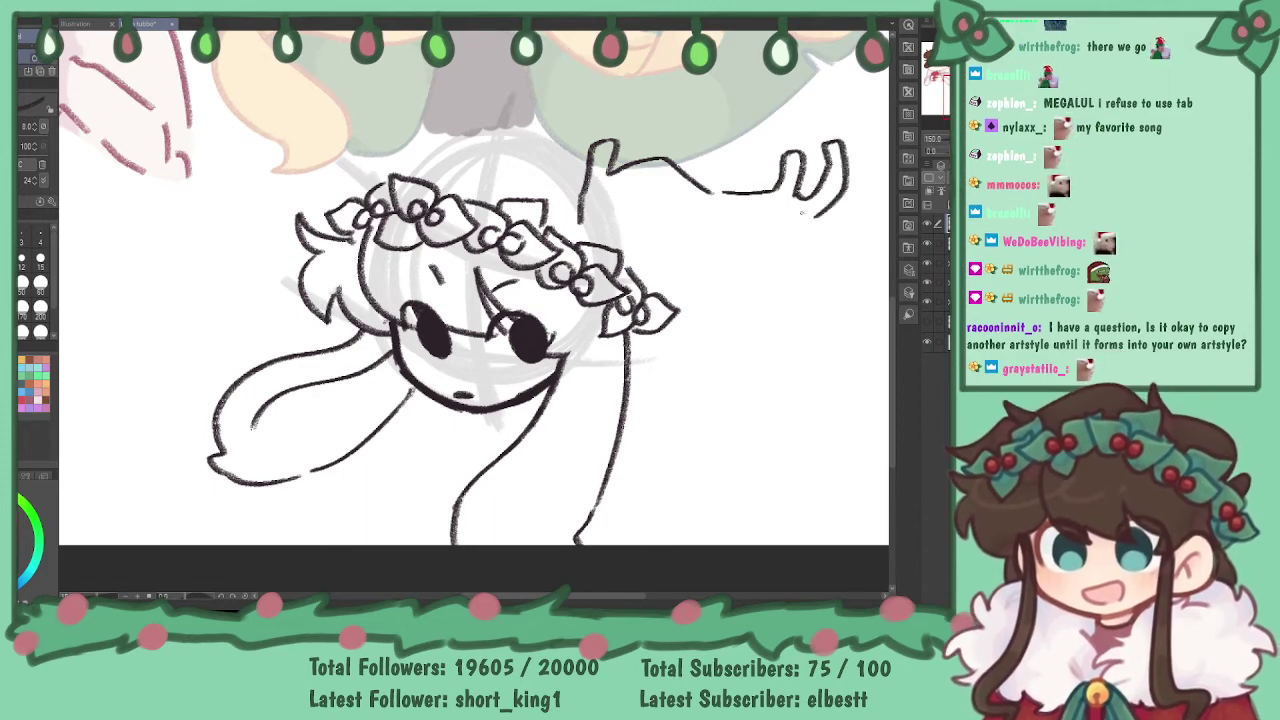
key(ctrl+z)
- Close the right antler with a lower edge running from the outer prong back to its base behind the leaf crown
mouse_move(826, 166)
mouse_down()
mouse_move(851, 138)
mouse_move(855, 185)
mouse_move(829, 163)
mouse_move(844, 141)
mouse_move(853, 190)
mouse_move(810, 230)
mouse_move(710, 218)
mouse_move(628, 184)
mouse_up()
key(ctrl+z)
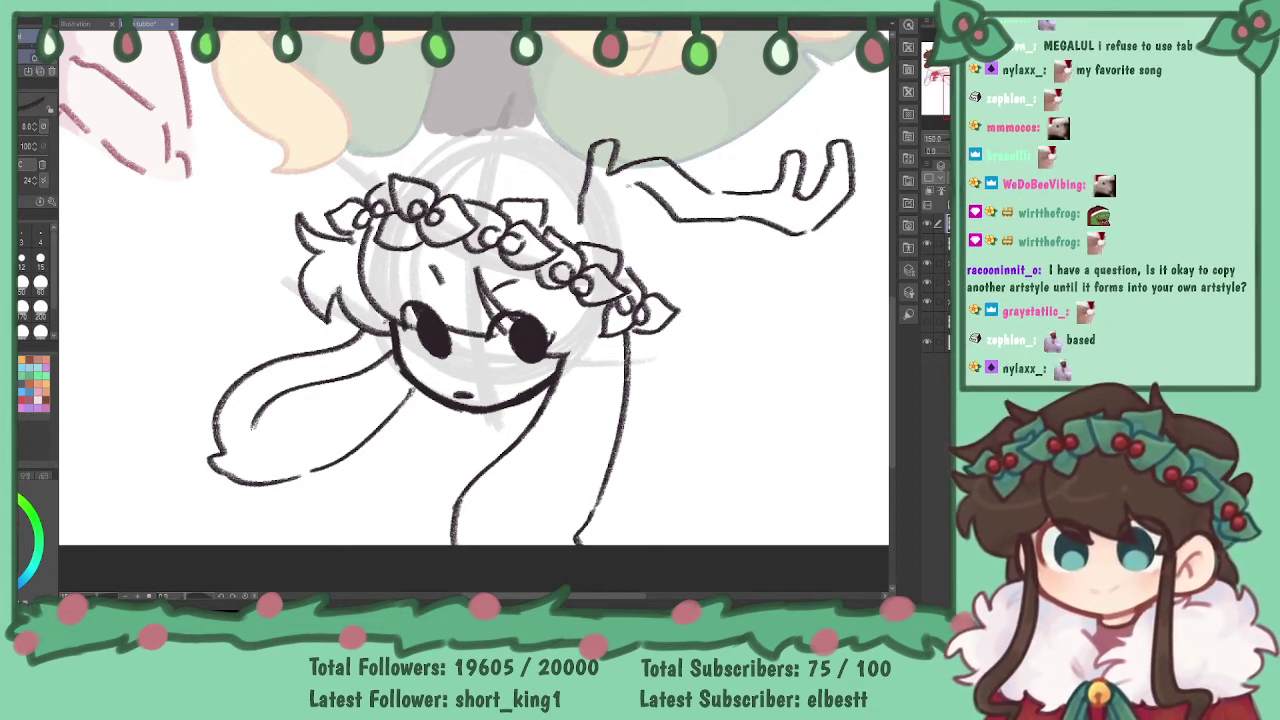
key(ctrl+z)
mouse_move(735, 217)
mouse_down()
mouse_move(702, 217)
mouse_move(663, 175)
mouse_up()
key(ctrl+z)
mouse_move(735, 218)
mouse_down()
mouse_move(662, 176)
mouse_move(612, 200)
mouse_move(600, 228)
mouse_up()
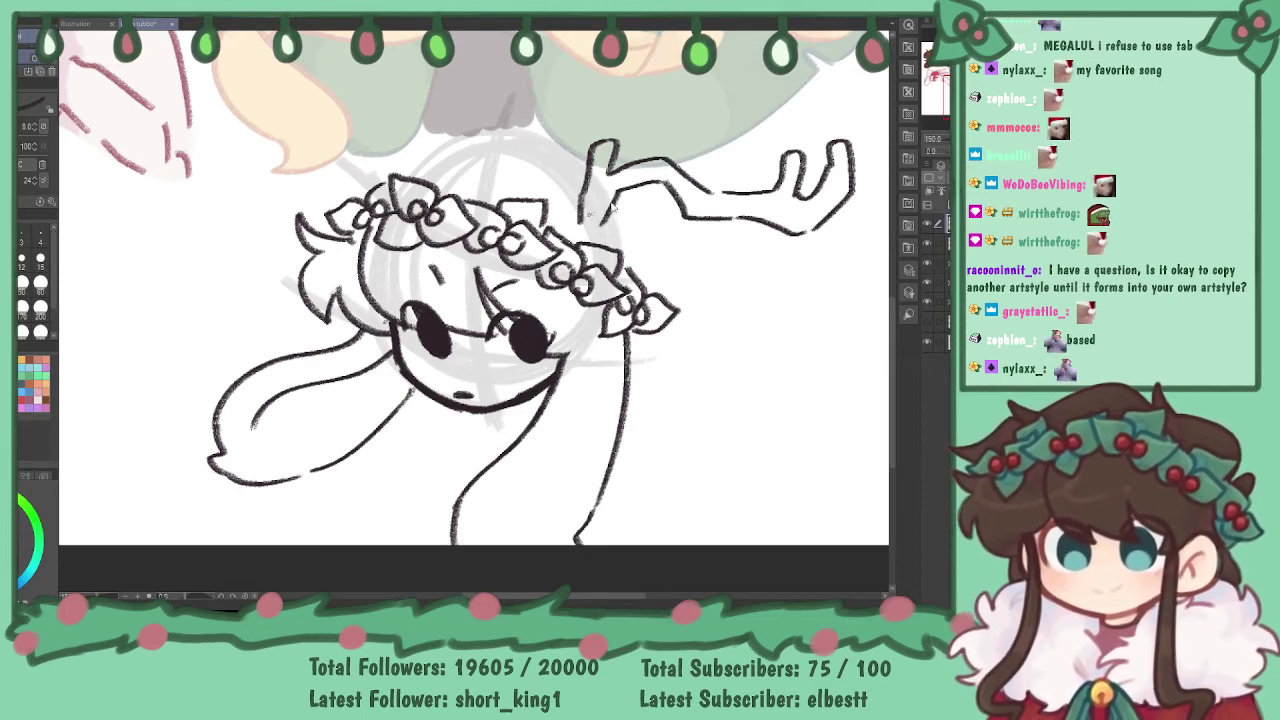
key(ctrl+z)
mouse_move(664, 180)
mouse_down()
mouse_move(618, 198)
mouse_move(581, 240)
mouse_move(609, 223)
mouse_up()
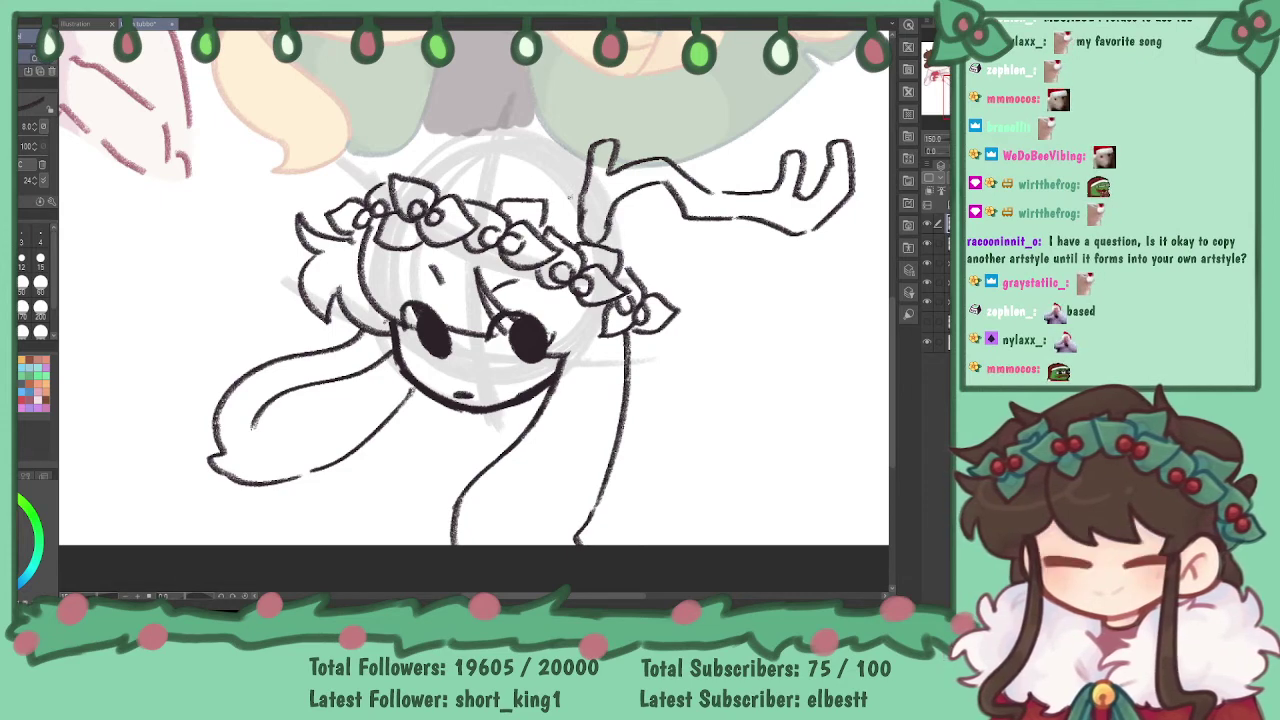
- Draw the hair above the leaf crown, with spiky tufts beside the antler, along the top and at both sides of the head
drag(666, 228, 644, 270)
mouse_move(656, 222)
mouse_down()
mouse_move(662, 246)
mouse_move(642, 256)
mouse_up()
drag(650, 200, 632, 224)
mouse_move(582, 153)
mouse_down()
mouse_move(550, 112)
mouse_move(414, 117)
mouse_move(312, 198)
mouse_move(340, 220)
mouse_up()
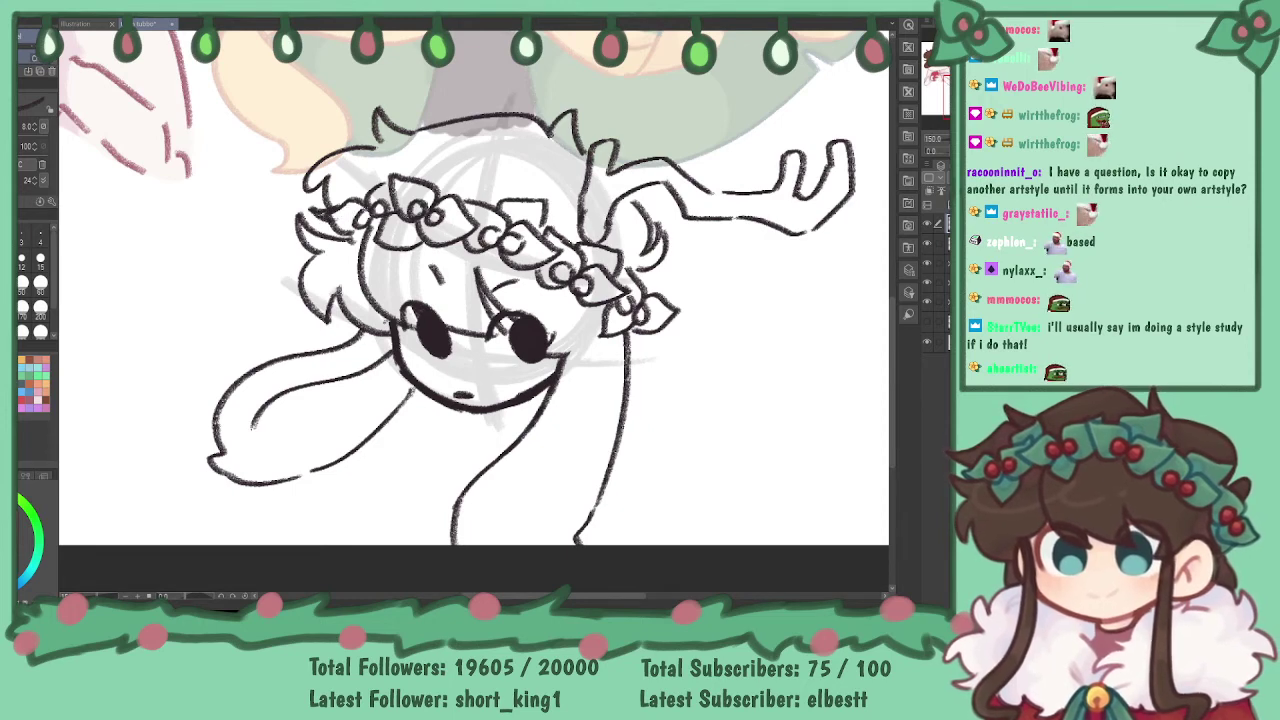
mouse_move(364, 167)
mouse_down()
mouse_move(345, 200)
mouse_move(355, 195)
mouse_up()
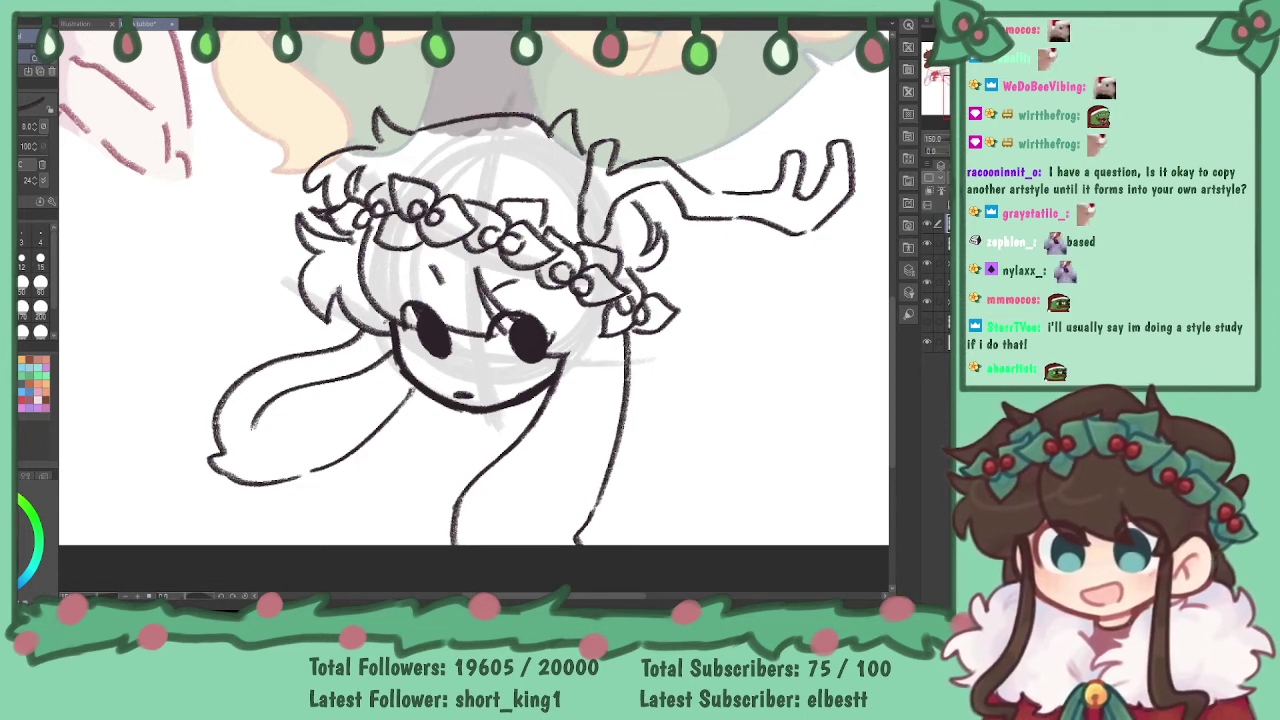
drag(652, 271, 642, 298)
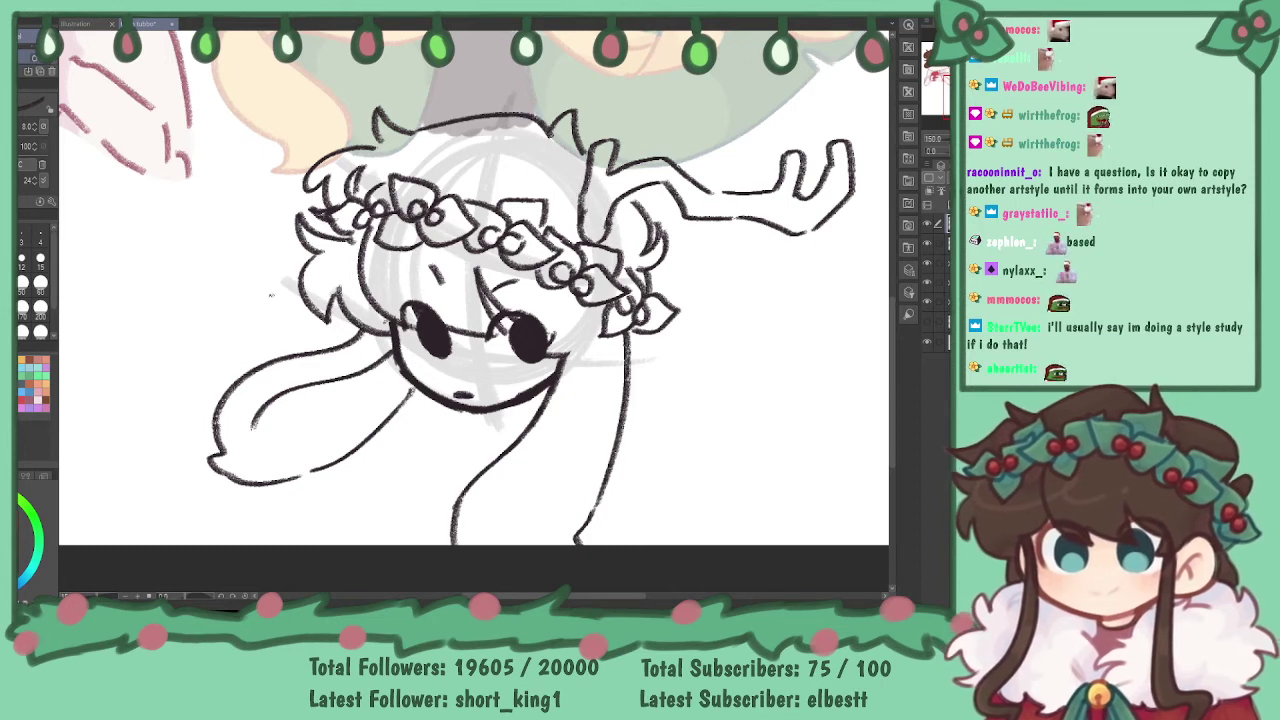
- Draw a wavy hair curl with an inner strand above the left floppy ear, redoing strokes, plus a short lock beside the right ear
drag(302, 258, 236, 324)
key(ctrl+z)
mouse_move(313, 254)
mouse_down()
mouse_move(265, 252)
mouse_move(248, 337)
mouse_move(265, 333)
mouse_move(279, 270)
mouse_up()
drag(291, 271, 271, 336)
key(ctrl+z)
key(ctrl+z)
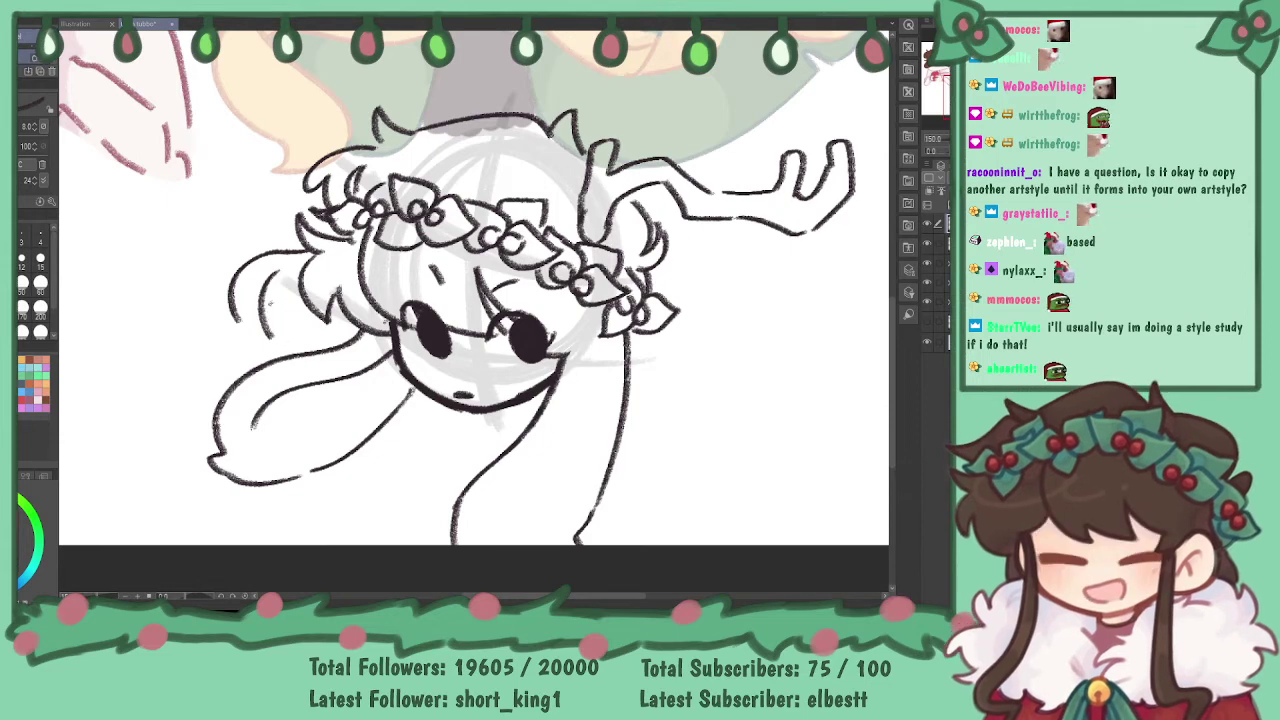
key(ctrl+z)
mouse_move(308, 252)
mouse_down()
mouse_move(258, 265)
mouse_move(212, 334)
mouse_up()
drag(248, 294, 244, 338)
mouse_move(284, 282)
mouse_down()
mouse_move(257, 306)
mouse_move(250, 352)
mouse_up()
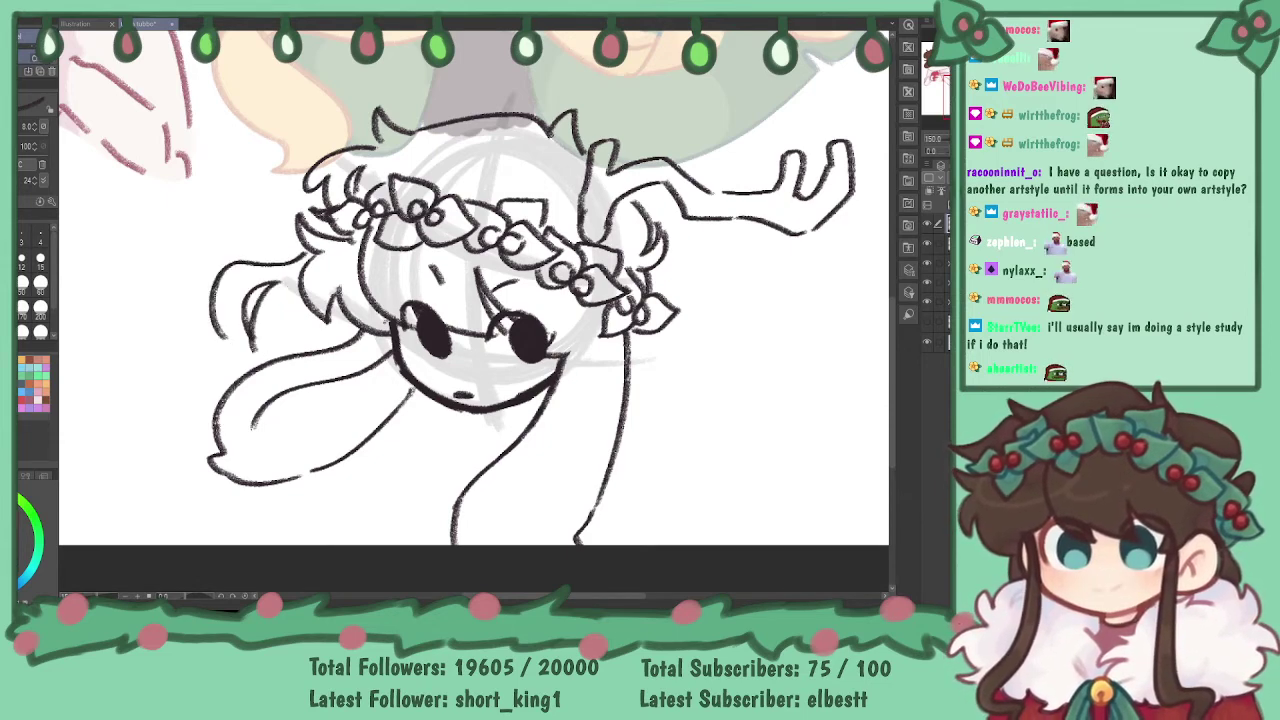
key(ctrl+z)
key(ctrl+z)
mouse_move(266, 282)
mouse_down()
mouse_move(240, 334)
mouse_move(256, 336)
mouse_move(223, 383)
mouse_up()
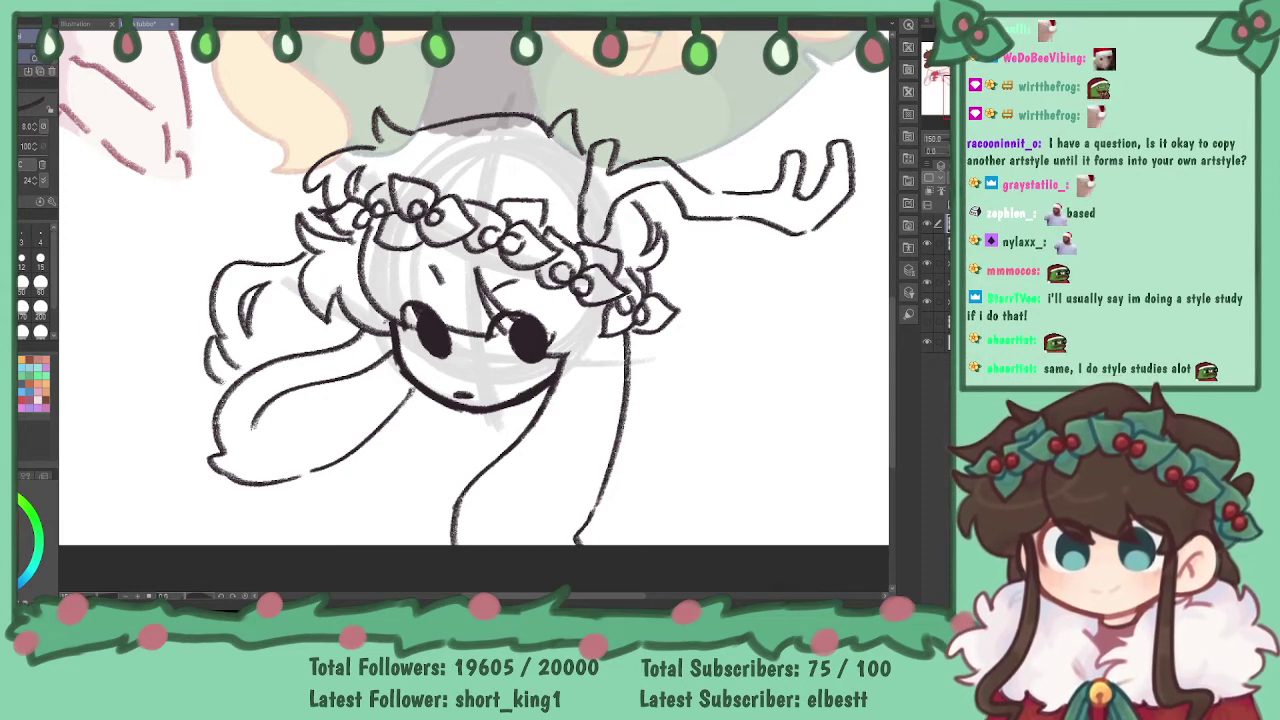
drag(640, 336, 628, 376)
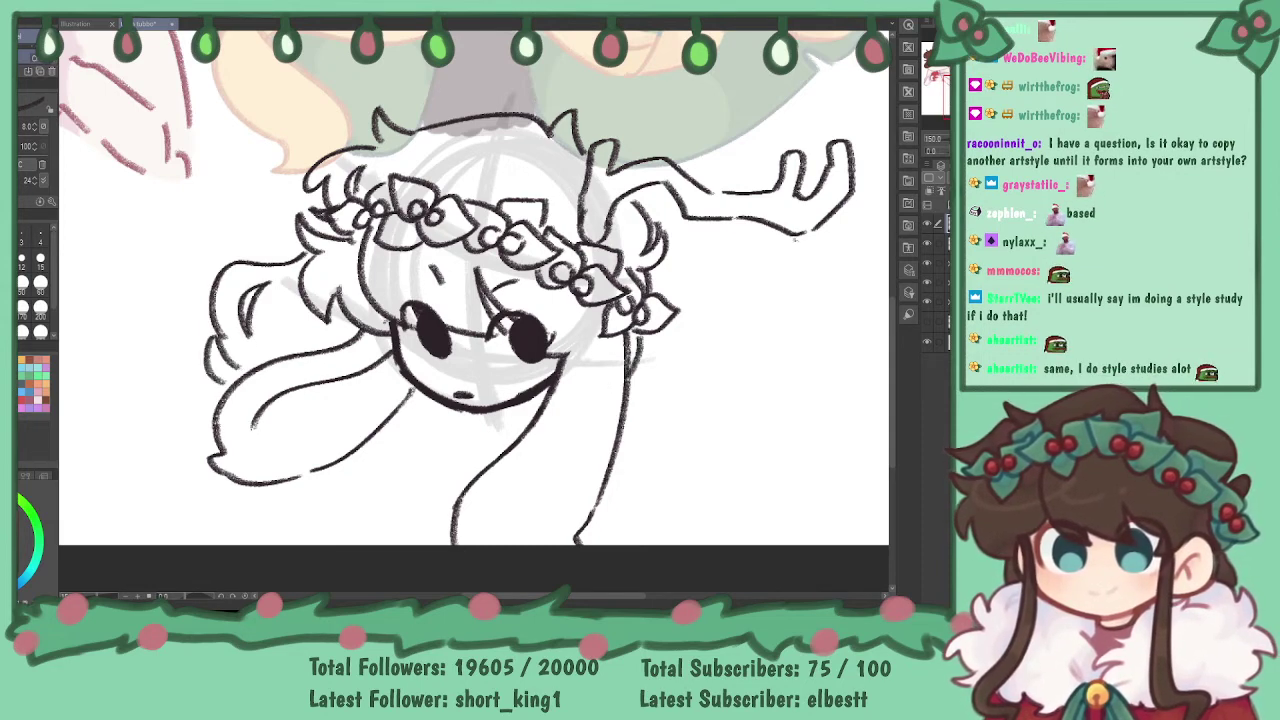
- Draw the neckline under the chin and the angular sleeve with fold lines between the two floppy ears
key(ctrl+minus)
key(ctrl+minus)
drag(480, 300, 504, 356)
key(ctrl+plus)
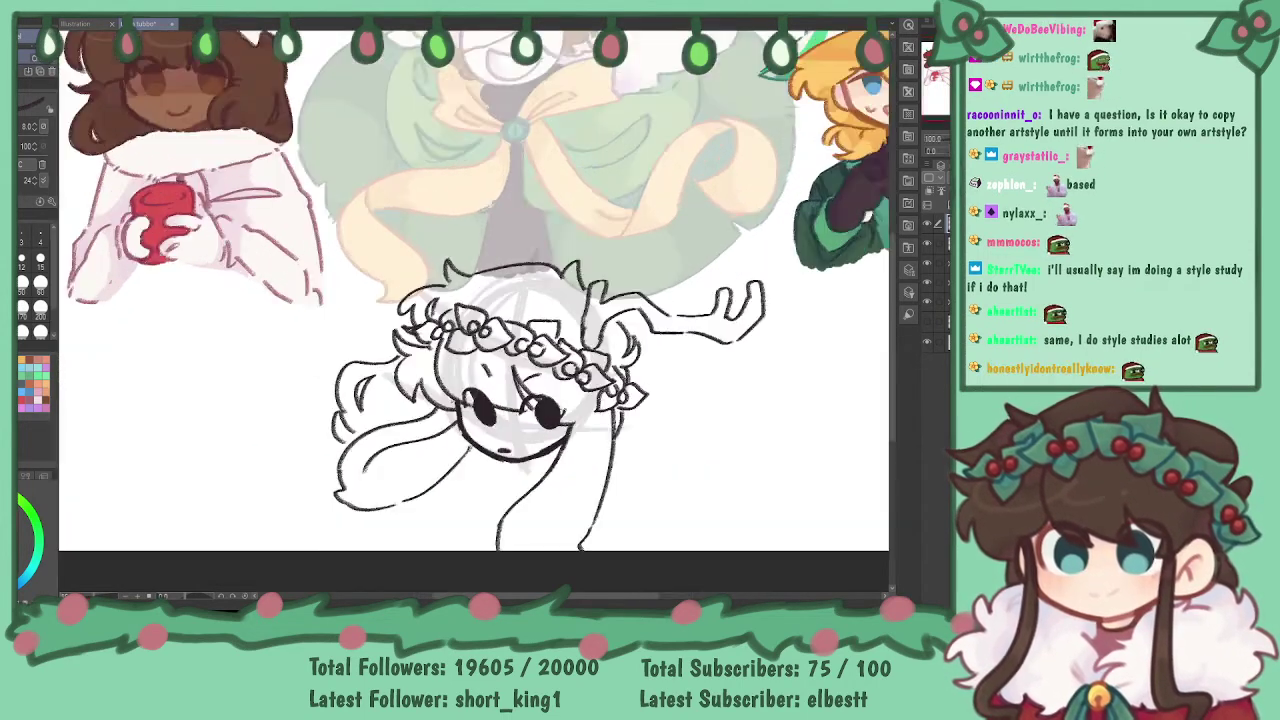
key(ctrl+plus)
mouse_move(480, 420)
mouse_down()
mouse_move(494, 297)
mouse_move(455, 265)
mouse_up()
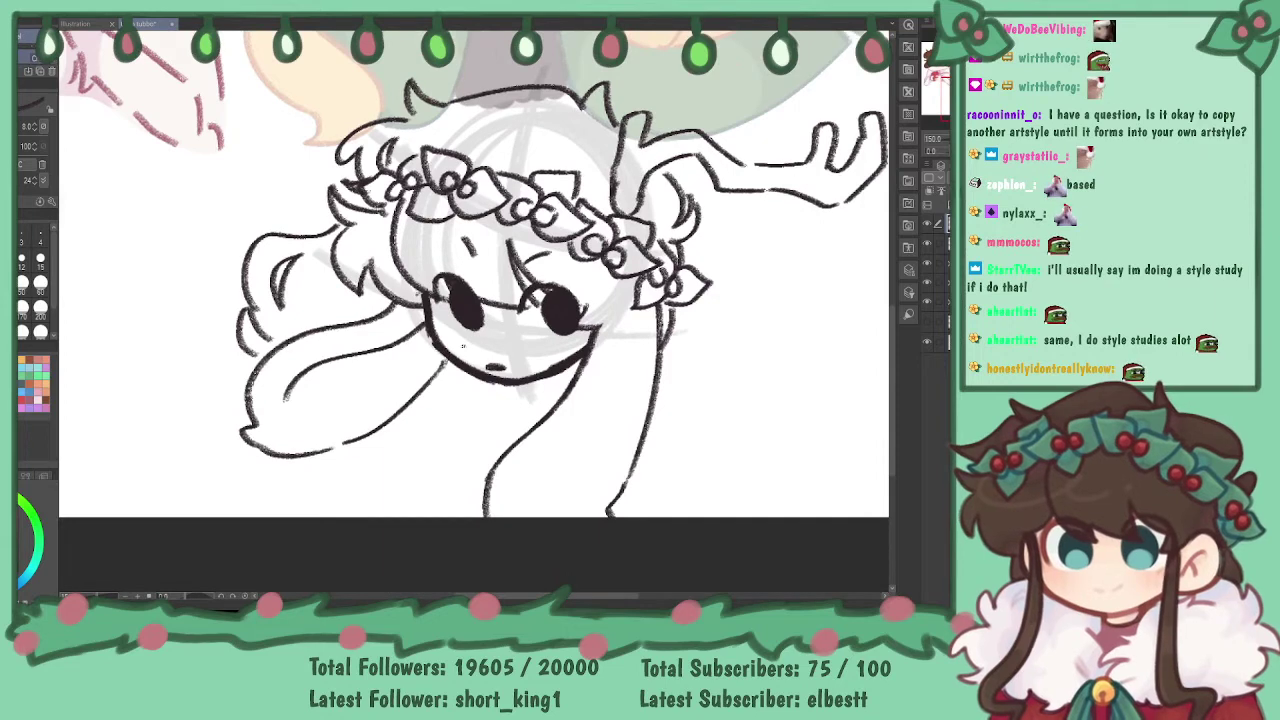
drag(413, 405, 543, 382)
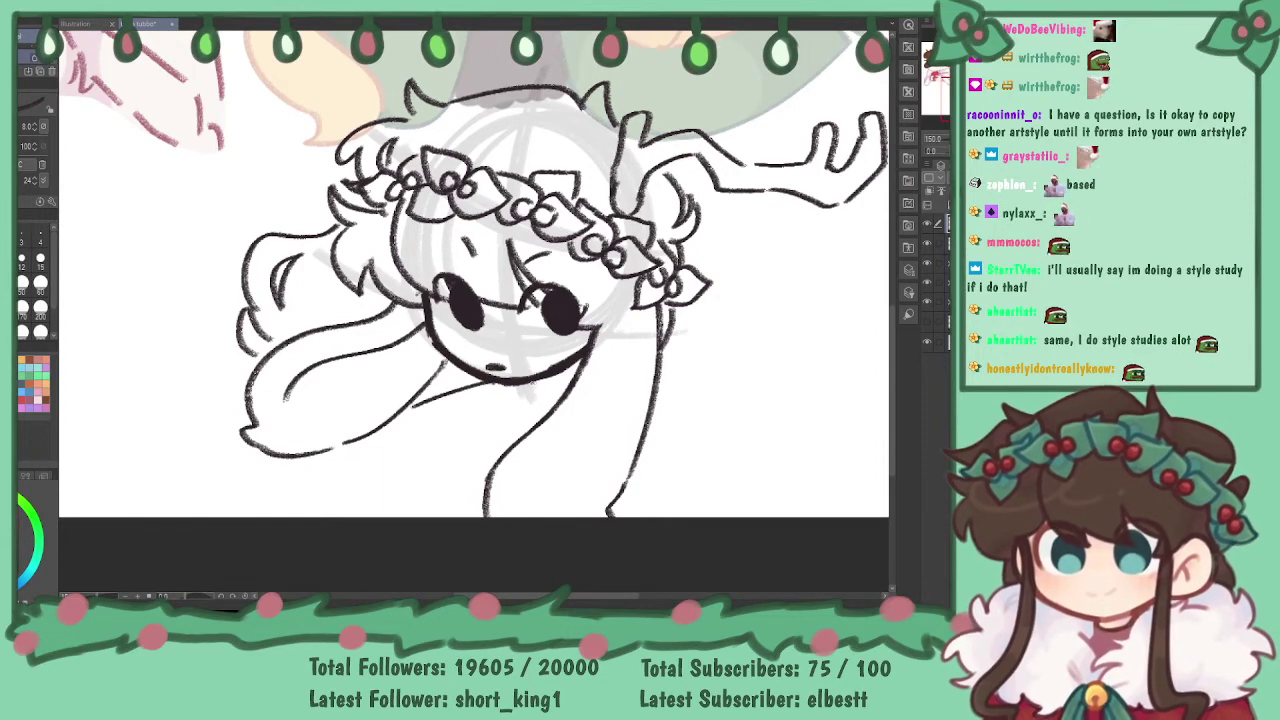
key(ctrl+z)
mouse_move(421, 401)
mouse_down()
mouse_move(507, 383)
mouse_move(459, 364)
mouse_up()
mouse_move(392, 422)
mouse_down()
mouse_move(406, 445)
mouse_move(515, 422)
mouse_move(442, 458)
mouse_move(420, 504)
mouse_move(484, 472)
mouse_up()
- Draw a flared garment piece with fold lines and a scalloped ruffle edge behind the right floppy ear
mouse_move(660, 354)
mouse_down()
mouse_move(743, 356)
mouse_move(712, 458)
mouse_up()
drag(660, 426, 716, 458)
mouse_move(746, 356)
mouse_down()
mouse_move(772, 376)
mouse_move(745, 452)
mouse_move(712, 460)
mouse_up()
mouse_move(660, 383)
mouse_down()
mouse_move(708, 391)
mouse_move(656, 396)
mouse_up()
mouse_move(688, 442)
mouse_down()
mouse_move(632, 483)
mouse_move(678, 484)
mouse_move(700, 456)
mouse_up()
key(ctrl+z)
key(ctrl+minus)
key(ctrl+minus)
drag(560, 330, 601, 415)
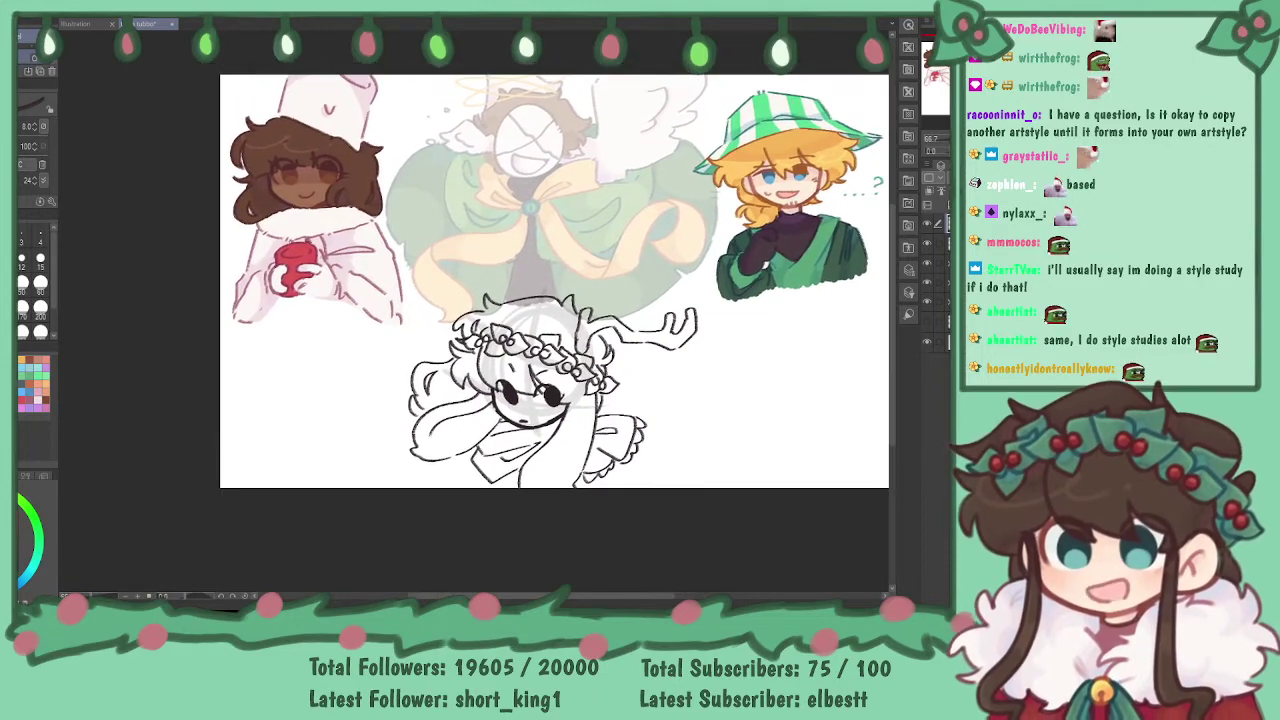
key(ctrl+plus)
key(ctrl+plus)
drag(605, 529, 505, 300)
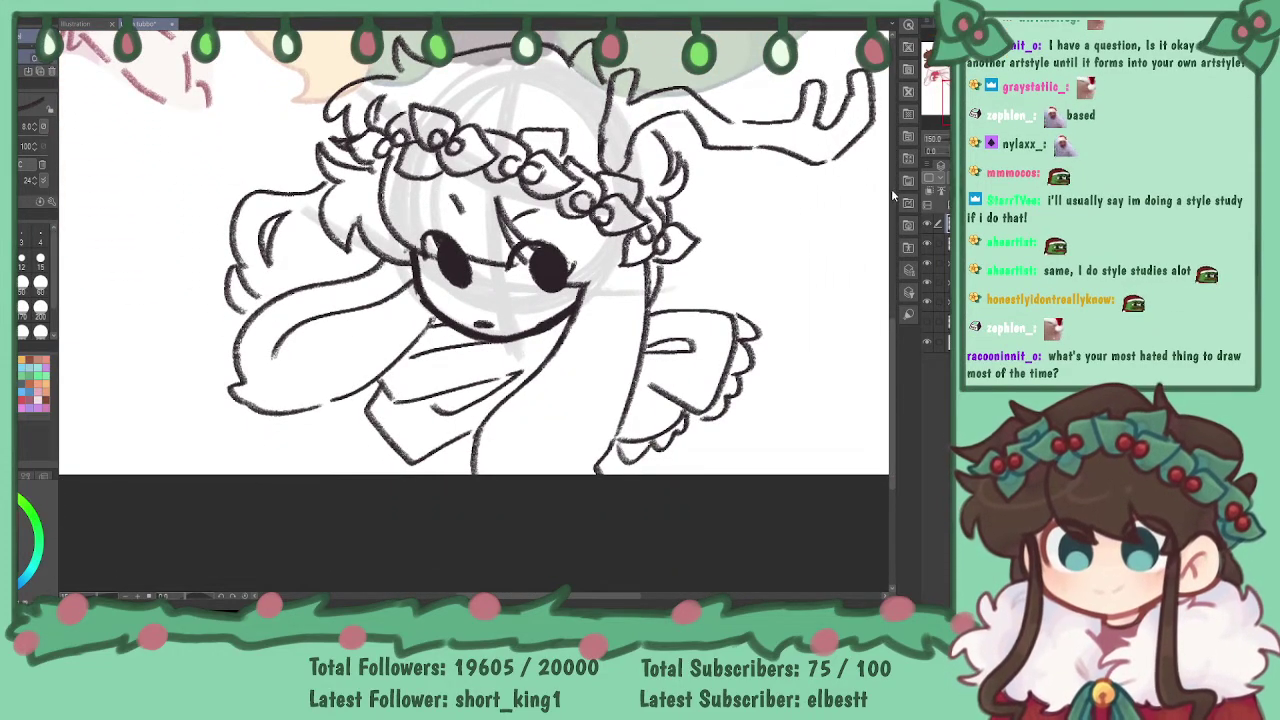
- Extend the hair with two more large curls sweeping out beyond the left floppy ear, redoing strokes until they flow
drag(947, 111, 941, 101)
scroll(941, 100, down, 2)
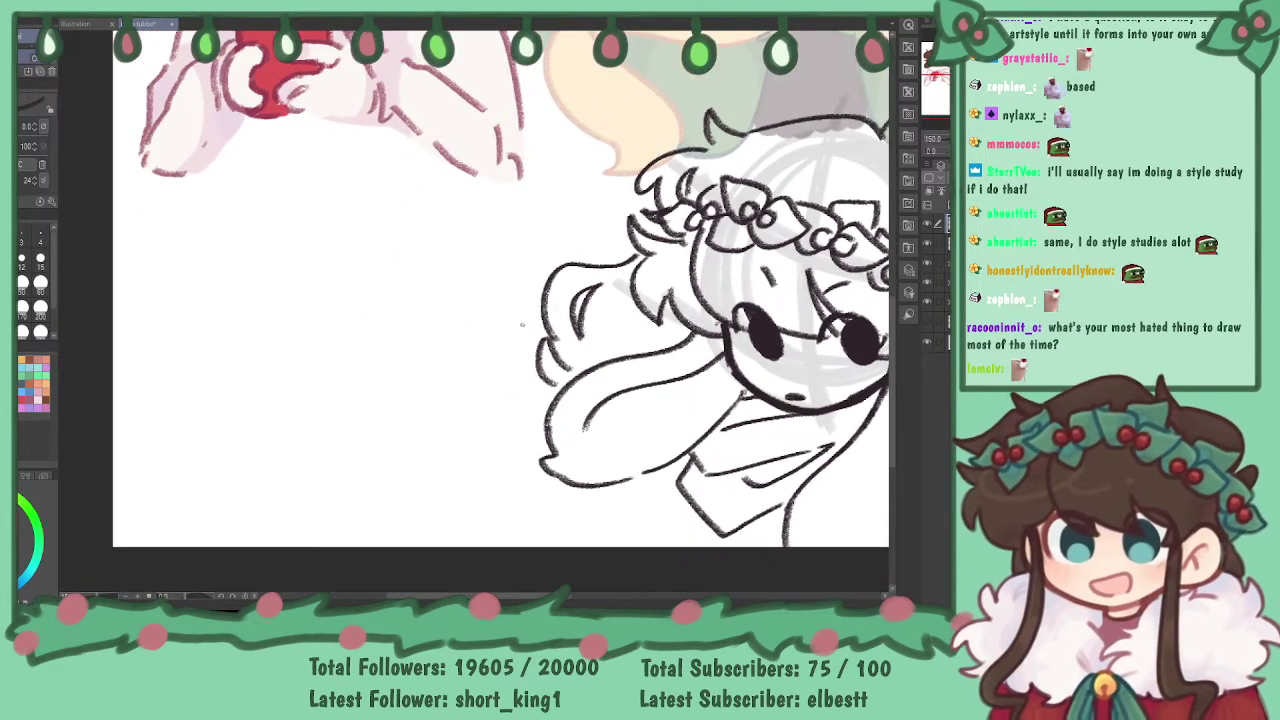
drag(545, 340, 430, 370)
key(ctrl+z)
mouse_move(543, 342)
mouse_down()
mouse_move(432, 367)
mouse_move(482, 425)
mouse_move(476, 412)
mouse_move(545, 431)
mouse_move(533, 431)
mouse_up()
key(ctrl+z)
mouse_move(458, 416)
mouse_down()
mouse_move(504, 440)
mouse_move(380, 468)
mouse_move(430, 480)
mouse_up()
mouse_move(440, 450)
mouse_down()
mouse_move(426, 496)
mouse_move(518, 490)
mouse_move(506, 494)
mouse_up()
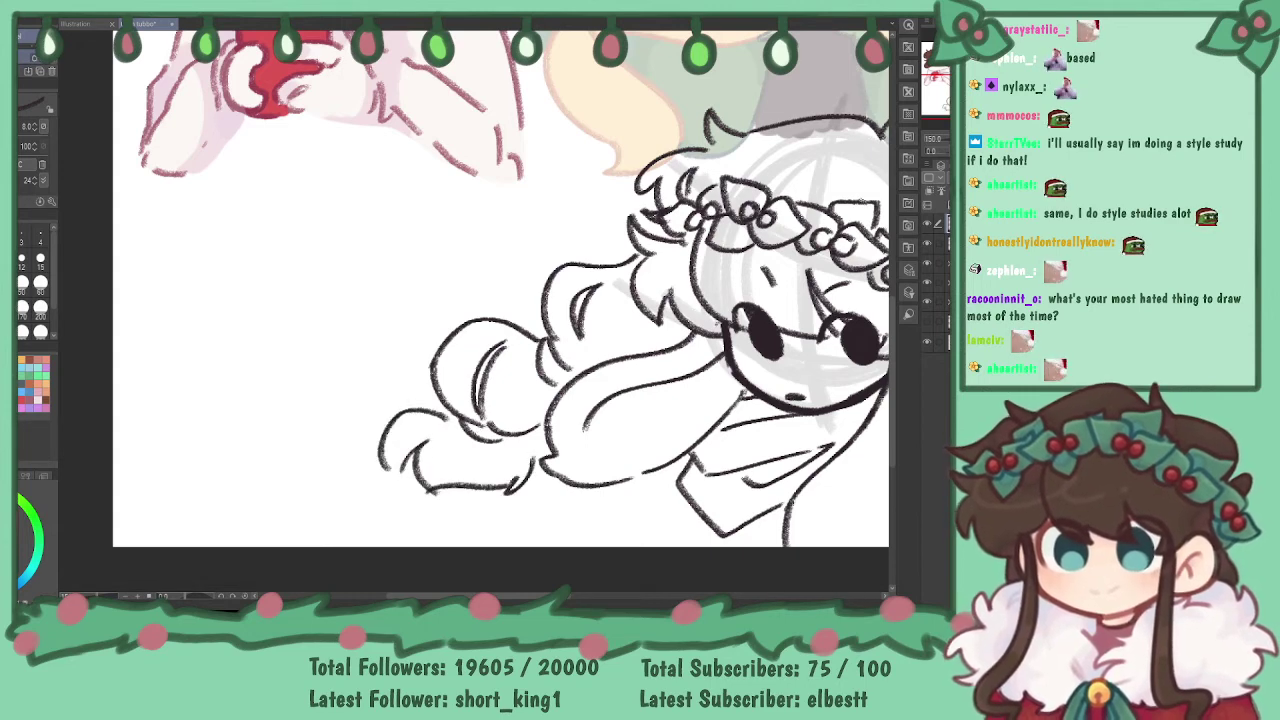
- Draw the left antler's rounded prongs rising behind the top of the head, redoing strokes until the shape fits
drag(640, 320, 313, 264)
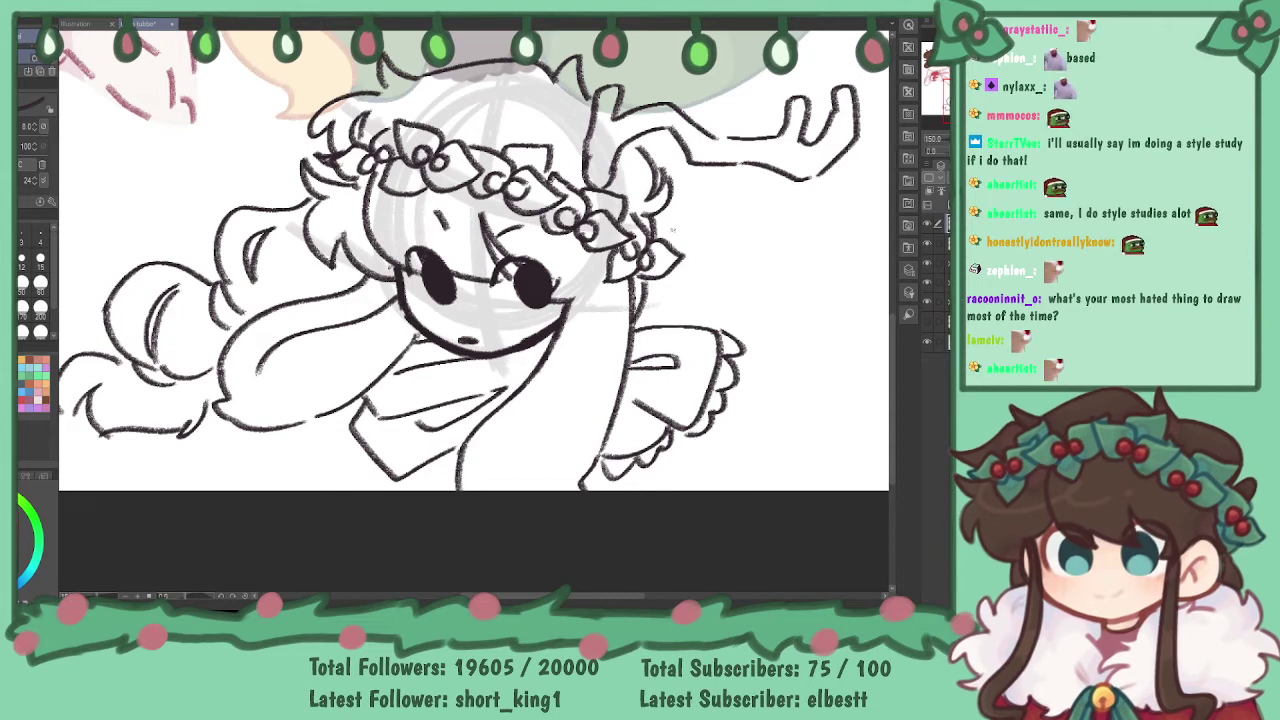
drag(540, 250, 579, 378)
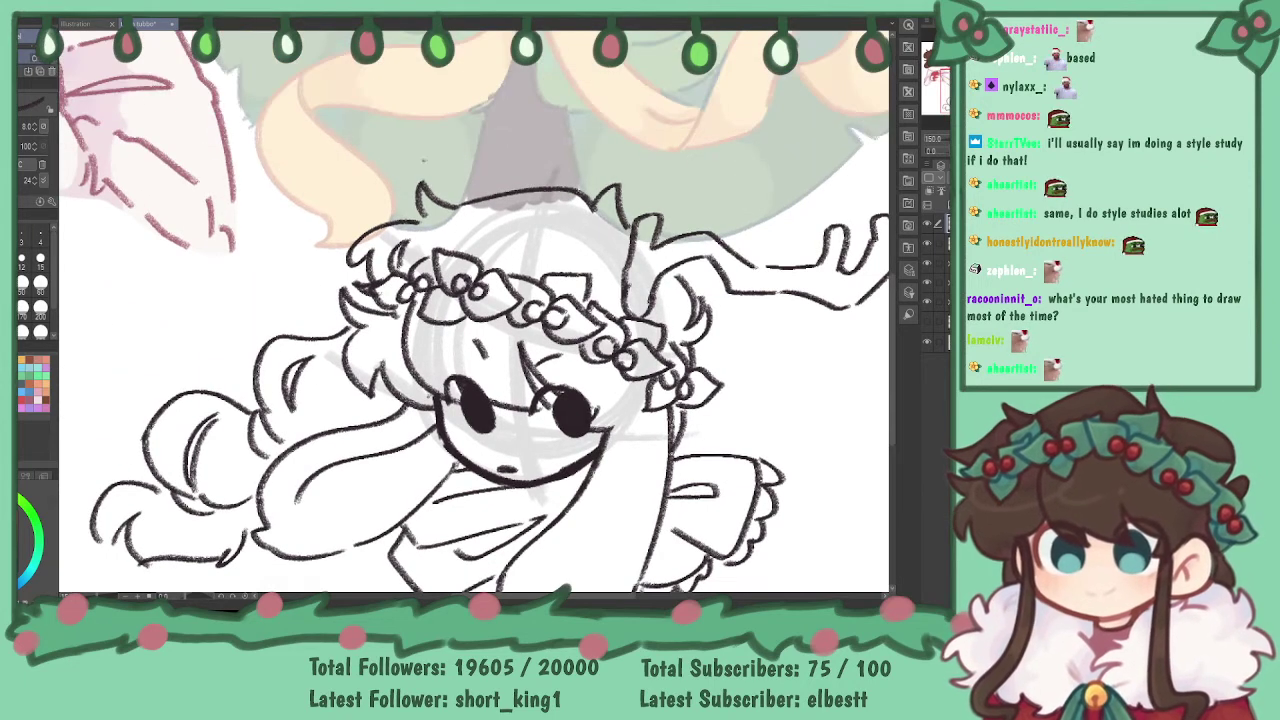
mouse_move(411, 220)
mouse_down()
mouse_move(427, 169)
mouse_move(432, 196)
mouse_move(463, 200)
mouse_move(482, 153)
mouse_move(488, 198)
mouse_move(490, 156)
mouse_move(506, 194)
mouse_up()
key(ctrl+z)
key(ctrl+z)
key(ctrl+z)
mouse_move(486, 190)
mouse_down()
mouse_move(518, 156)
mouse_move(522, 190)
mouse_up()
- Add short strokes at the angular sleeve's corner and a garment line running from under the left ear to the page's lower edge
drag(762, 419, 723, 202)
mouse_move(347, 368)
mouse_down()
mouse_move(353, 314)
mouse_move(336, 334)
mouse_up()
key(ctrl+z)
key(ctrl+z)
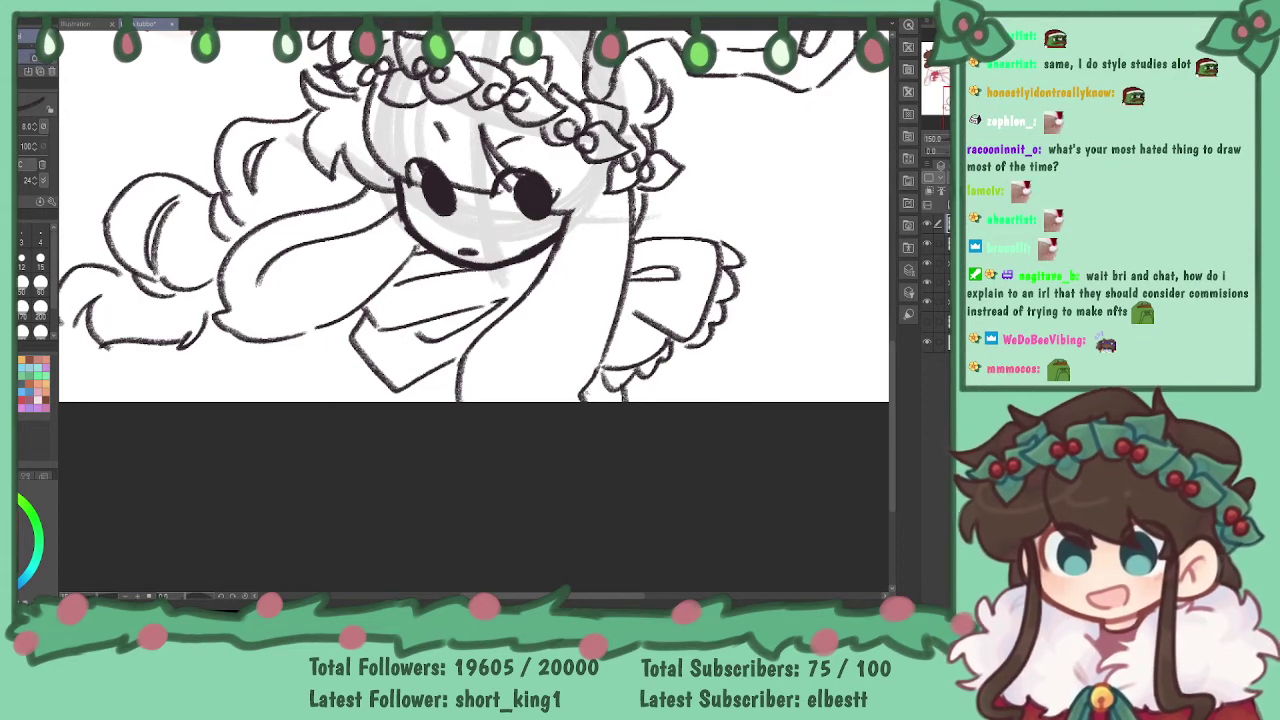
mouse_move(361, 310)
mouse_down()
mouse_move(337, 374)
mouse_move(350, 378)
mouse_up()
key(ctrl+z)
drag(352, 334, 348, 358)
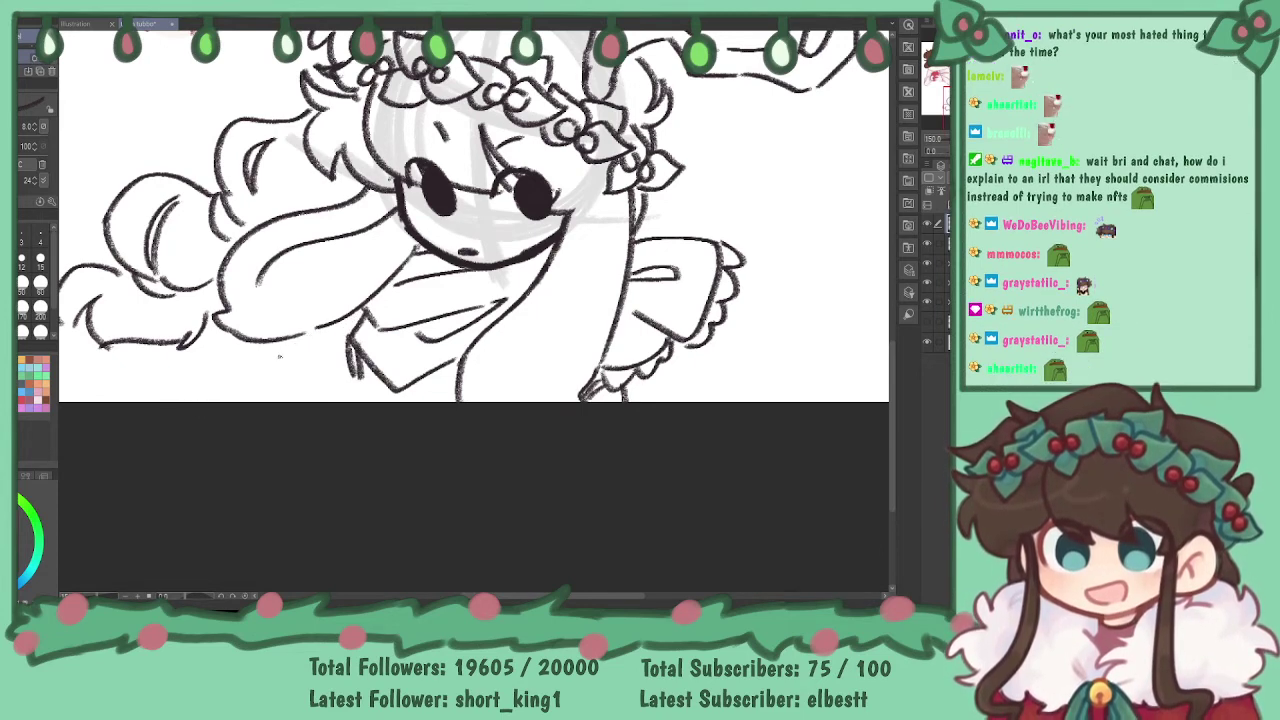
drag(318, 332, 206, 402)
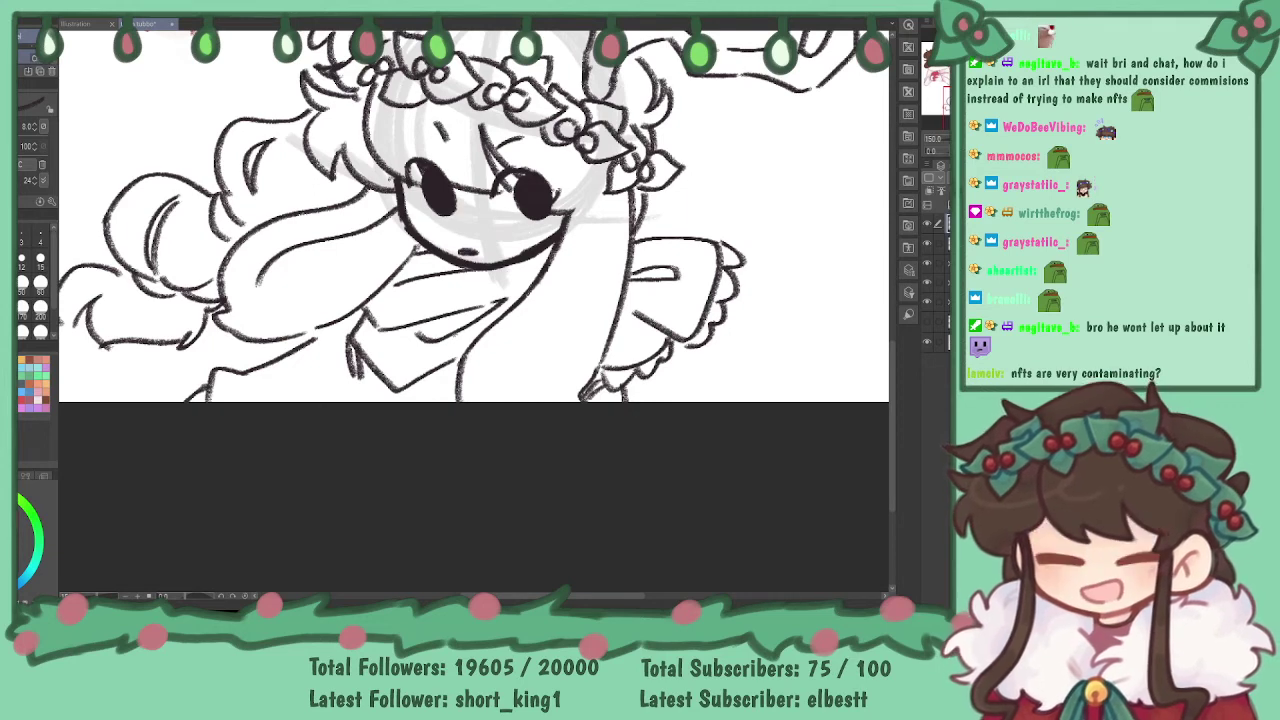
mouse_move(747, 158)
mouse_down()
mouse_move(811, 205)
mouse_move(830, 134)
mouse_move(849, 135)
mouse_up()
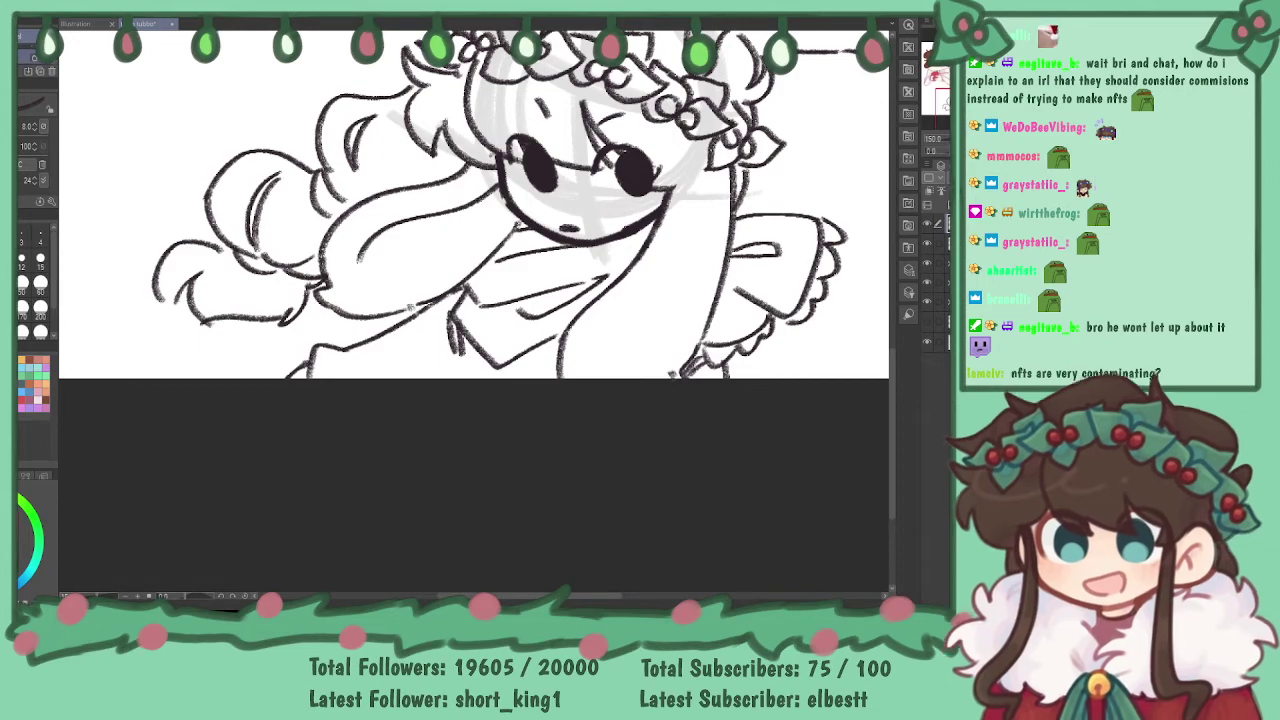
mouse_move(411, 307)
mouse_down()
mouse_move(294, 429)
mouse_move(288, 516)
mouse_move(431, 508)
mouse_move(505, 419)
mouse_move(448, 346)
mouse_move(357, 354)
mouse_move(303, 392)
mouse_move(303, 411)
mouse_up()
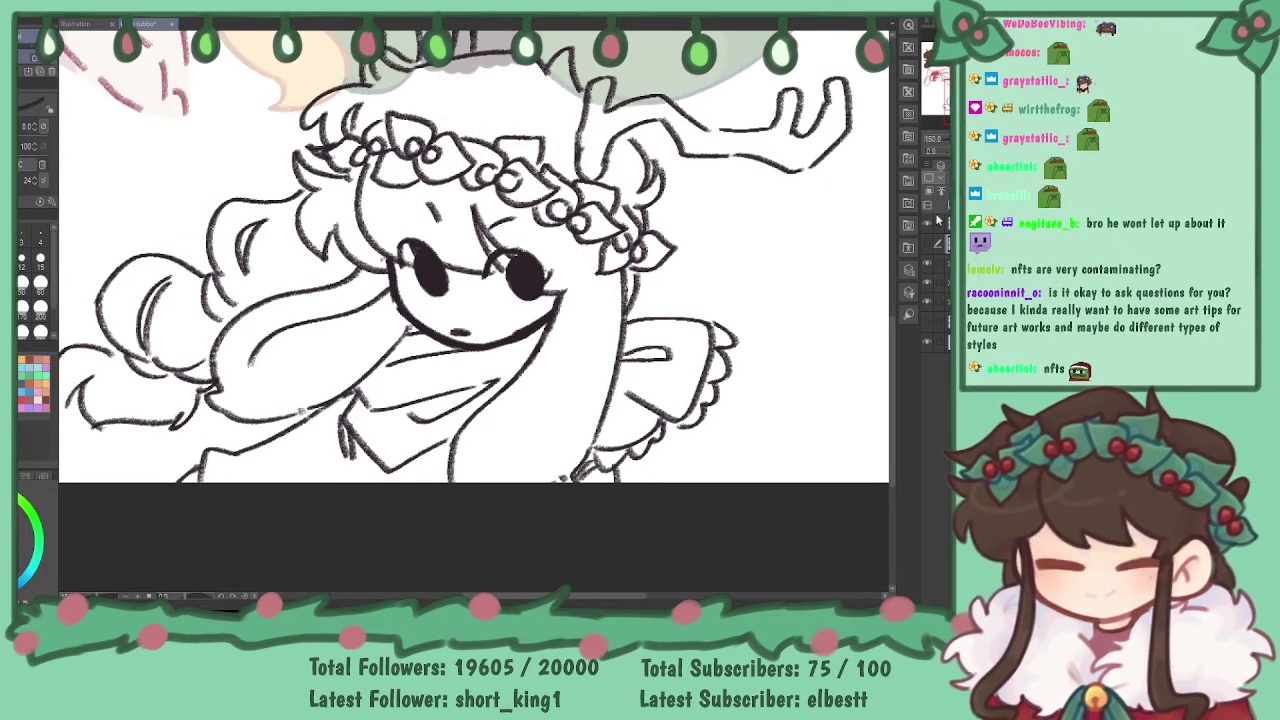
- Create a new layer and paint the face below the fringe in a pale peach skin tone
key(ctrl+shift+n)
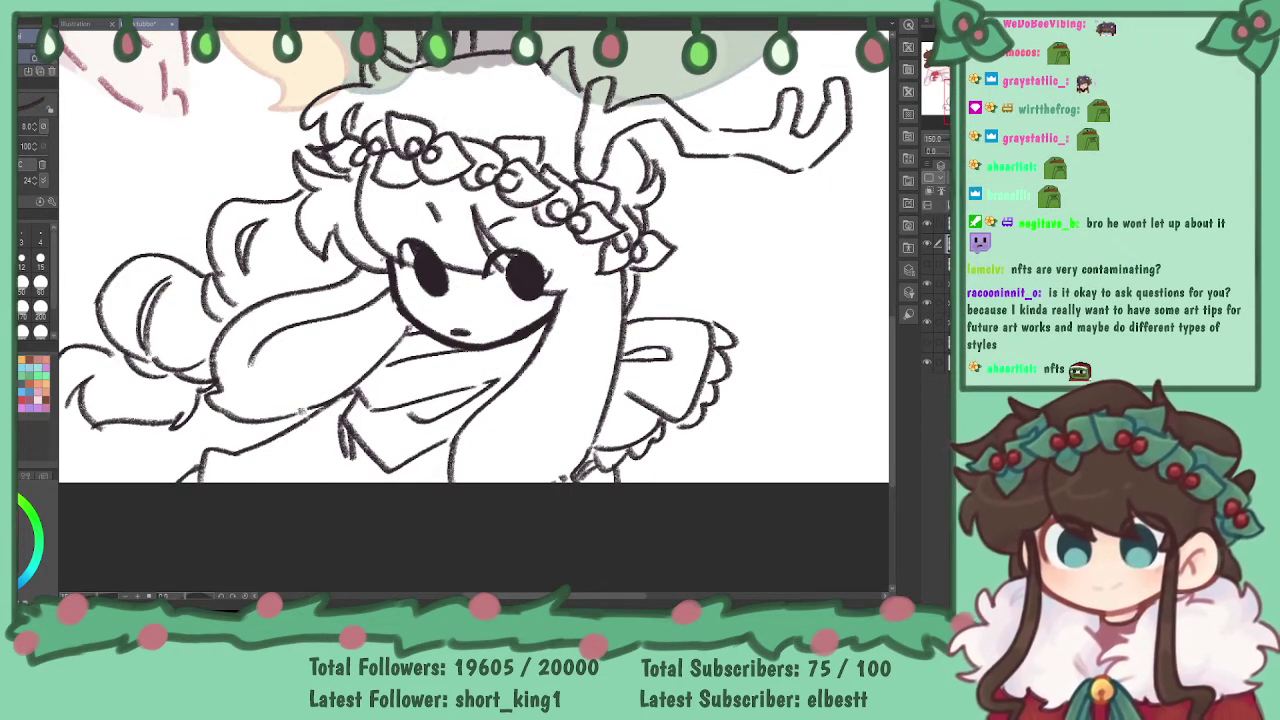
drag(560, 290, 350, 330)
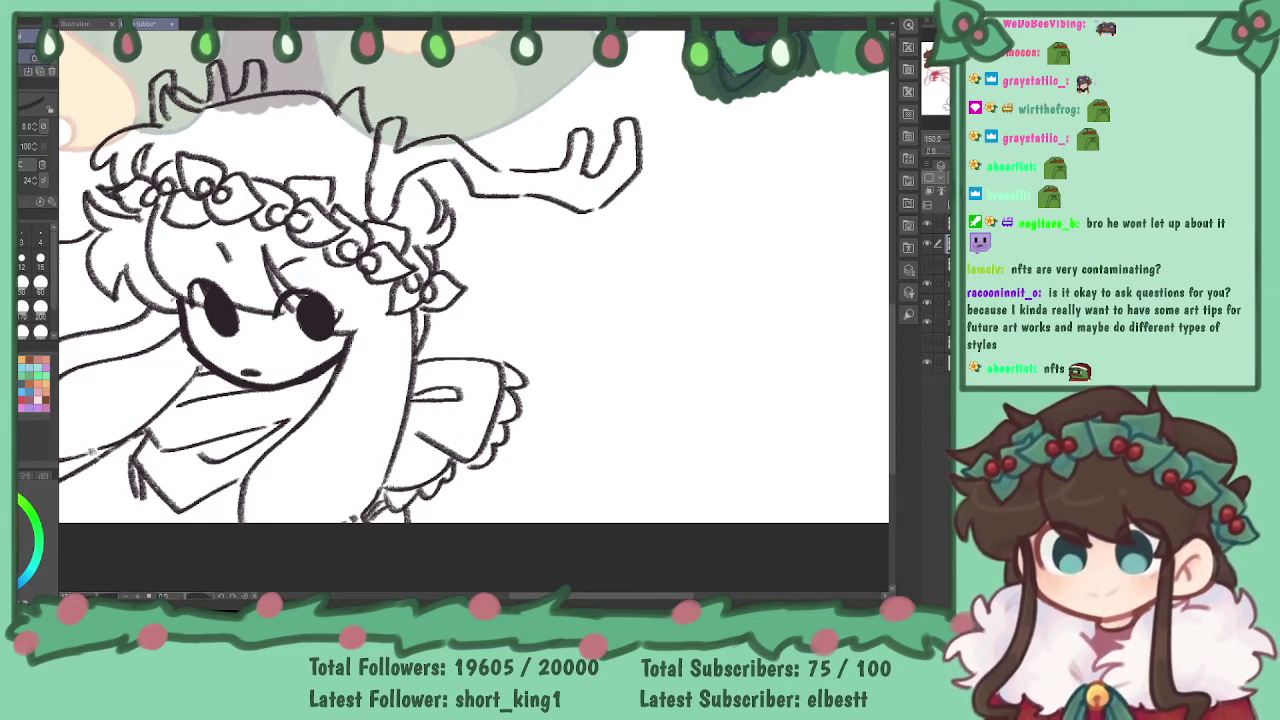
drag(330, 310, 655, 310)
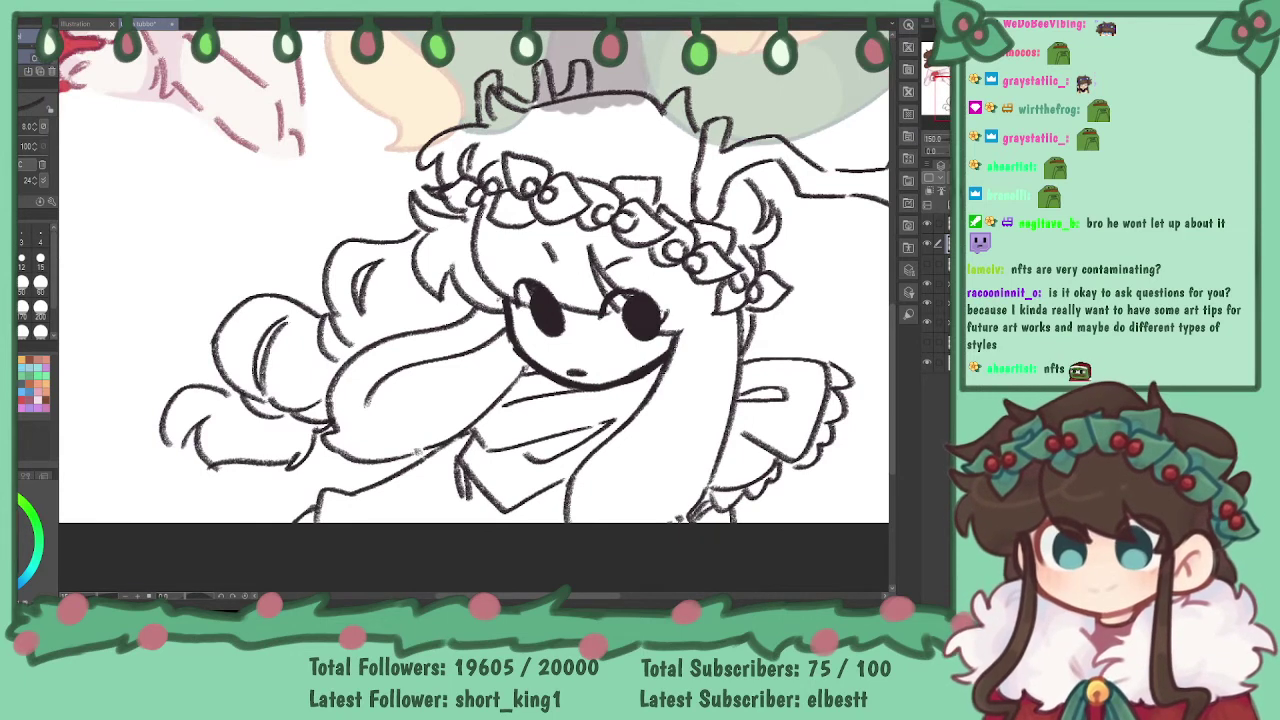
key(p)
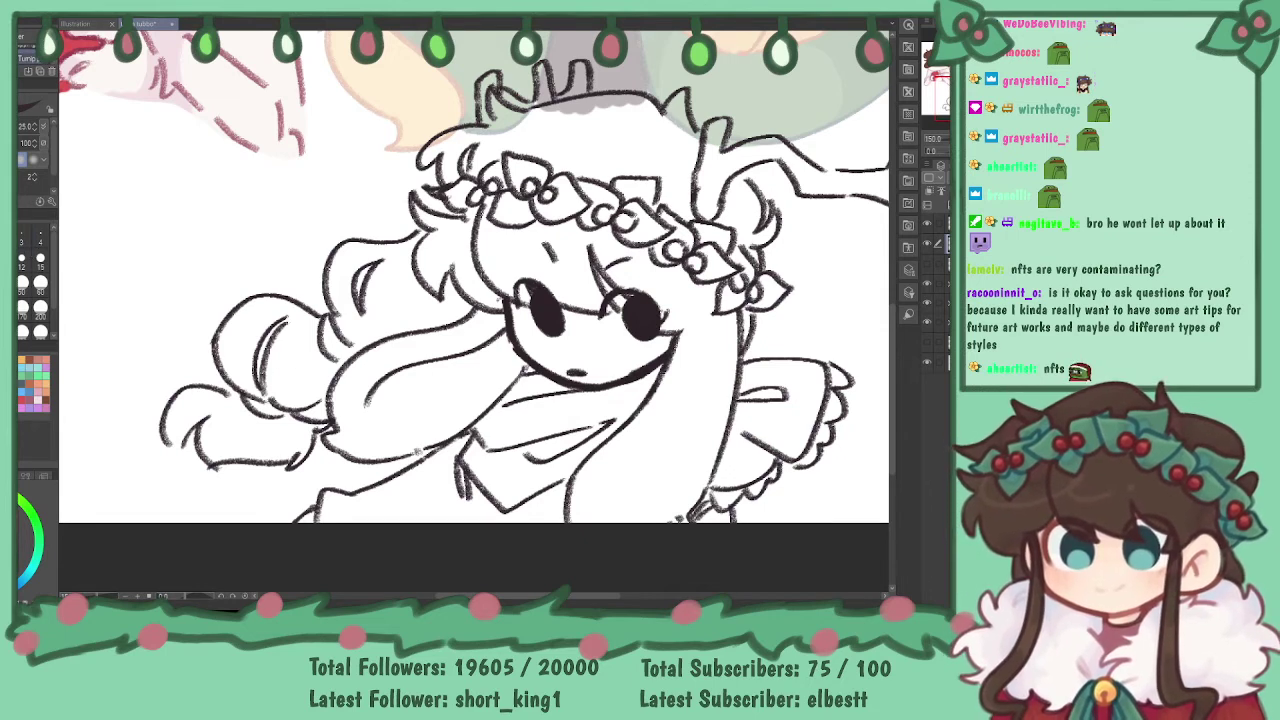
click(40, 476)
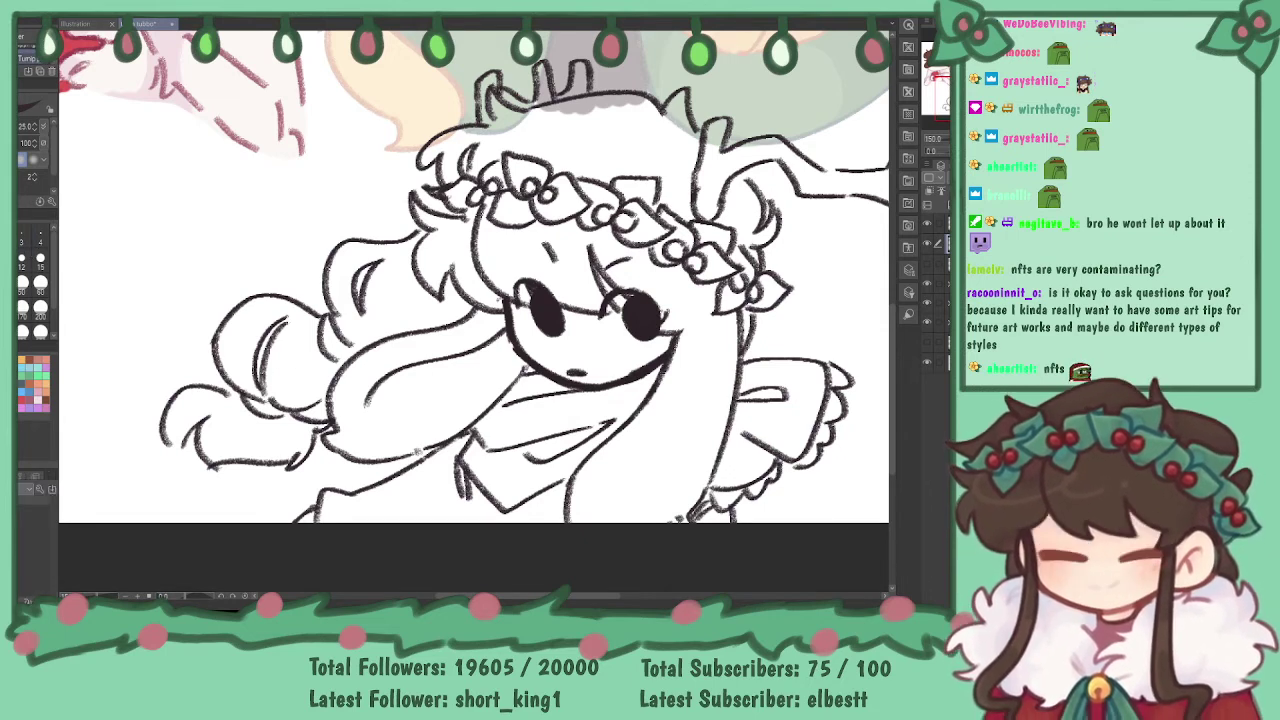
mouse_move(518, 362)
mouse_down()
mouse_move(522, 325)
mouse_move(556, 366)
mouse_move(540, 352)
mouse_move(599, 376)
mouse_move(582, 371)
mouse_move(615, 367)
mouse_up()
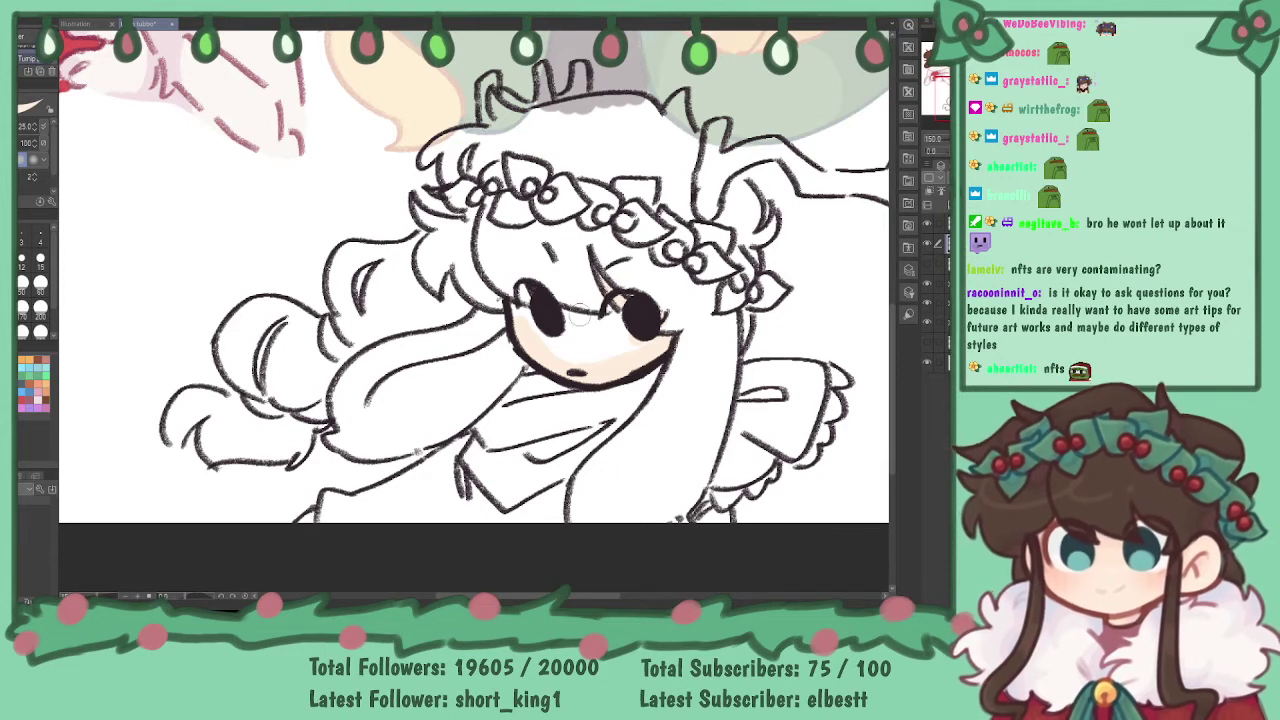
drag(548, 316, 618, 318)
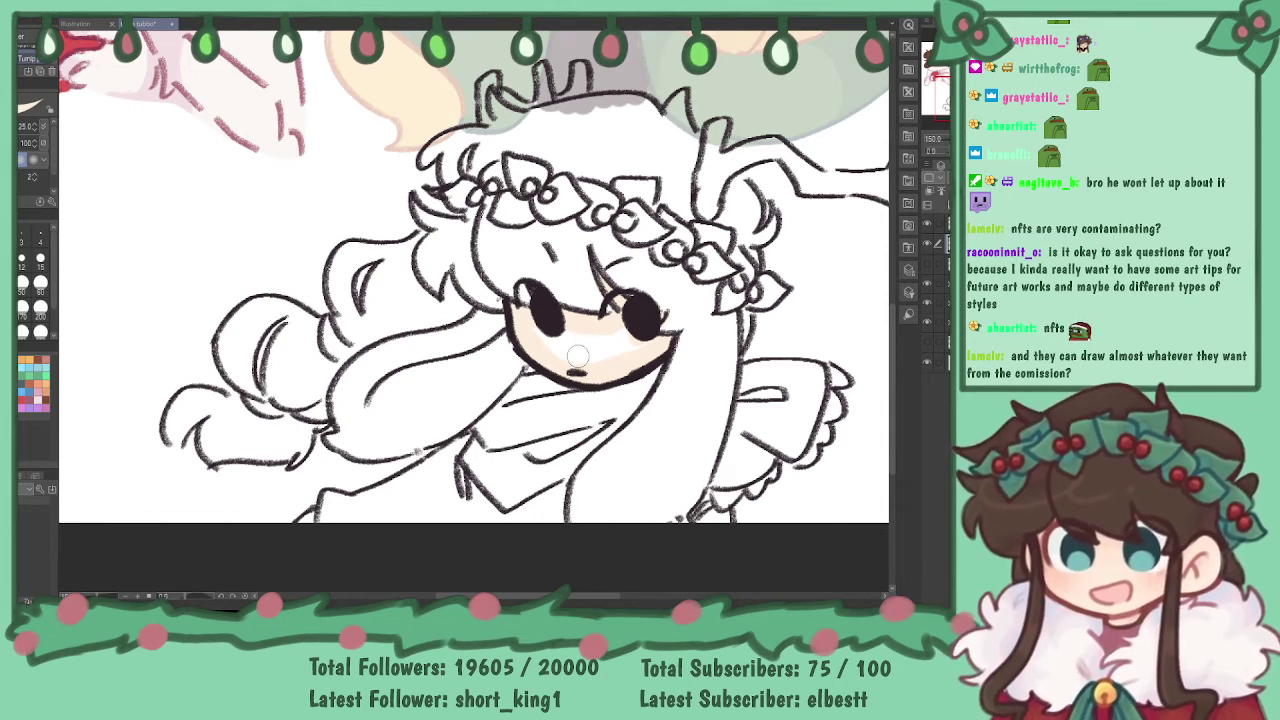
mouse_move(566, 336)
mouse_down()
mouse_move(557, 354)
mouse_move(580, 336)
mouse_up()
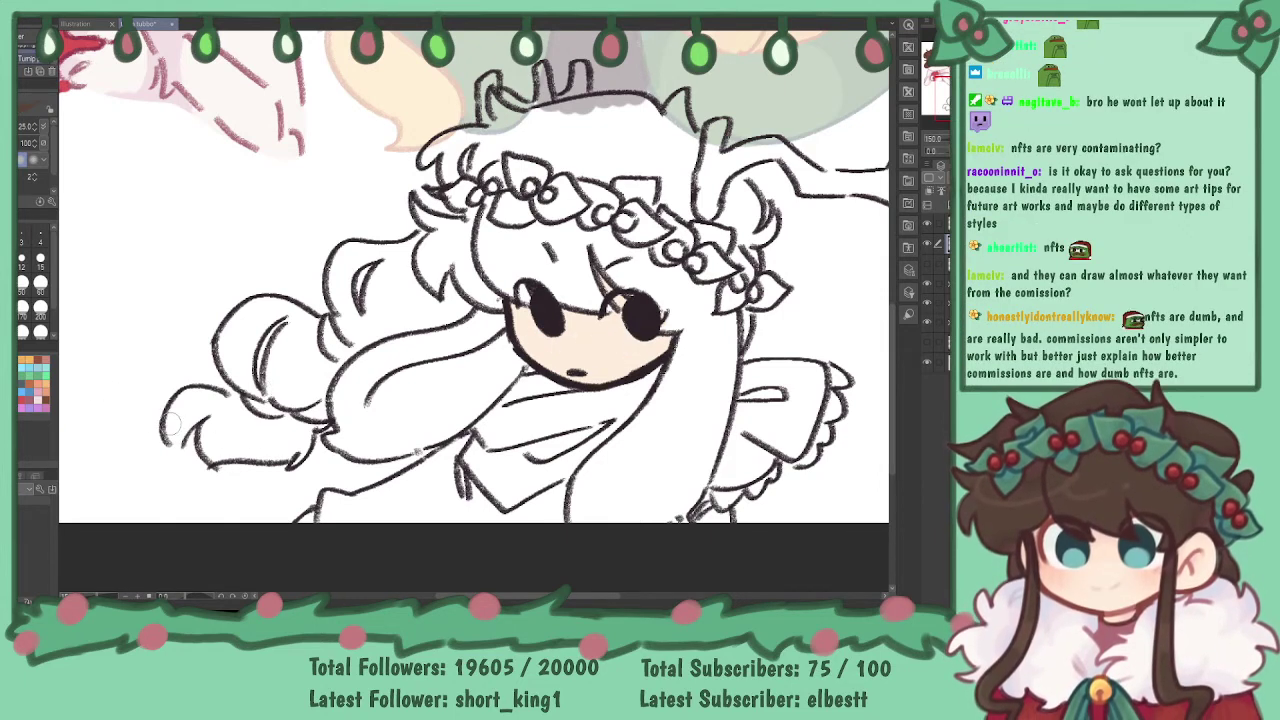
- Paint the outer tip of the lowest hair curl dark brown and begin along the inner edge of its lower lobe
mouse_move(170, 430)
mouse_down()
mouse_move(212, 408)
mouse_move(177, 421)
mouse_move(176, 444)
mouse_move(178, 416)
mouse_move(196, 406)
mouse_move(178, 433)
mouse_move(226, 403)
mouse_move(177, 418)
mouse_move(192, 398)
mouse_move(234, 404)
mouse_move(224, 448)
mouse_up()
key(ctrl+z)
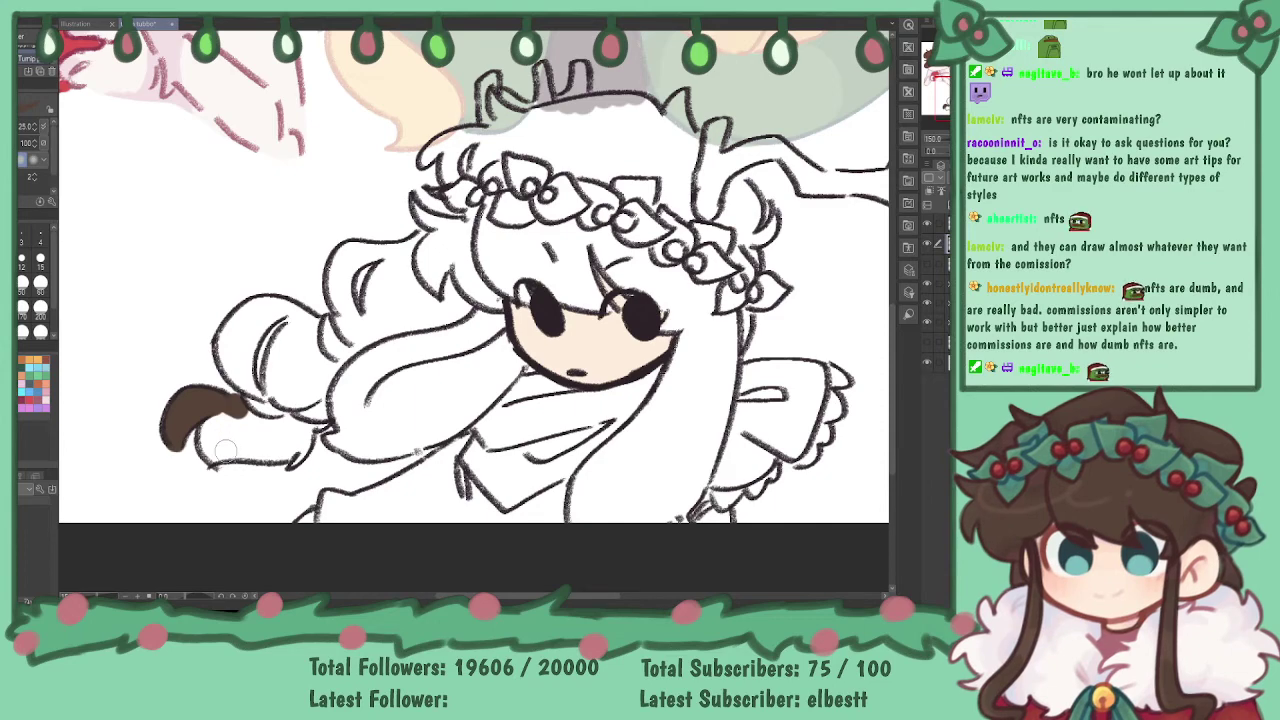
key(ctrl+plus)
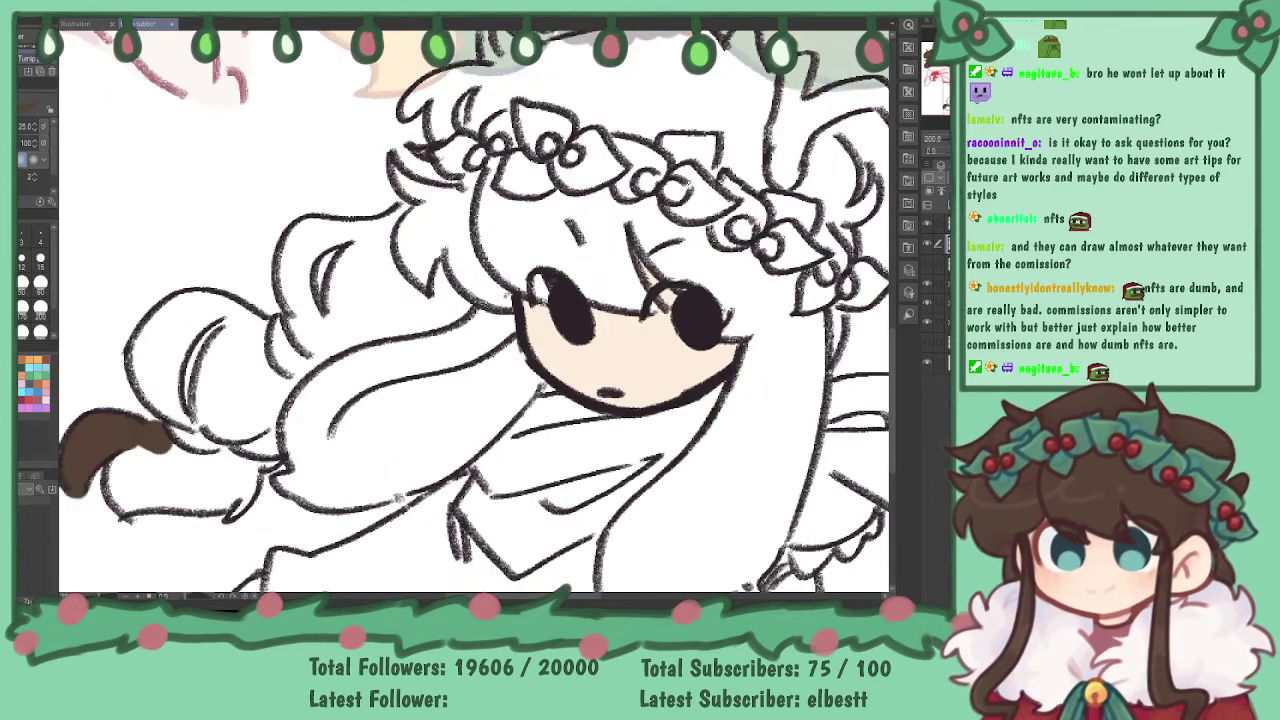
key(ctrl+plus)
drag(964, 92, 947, 103)
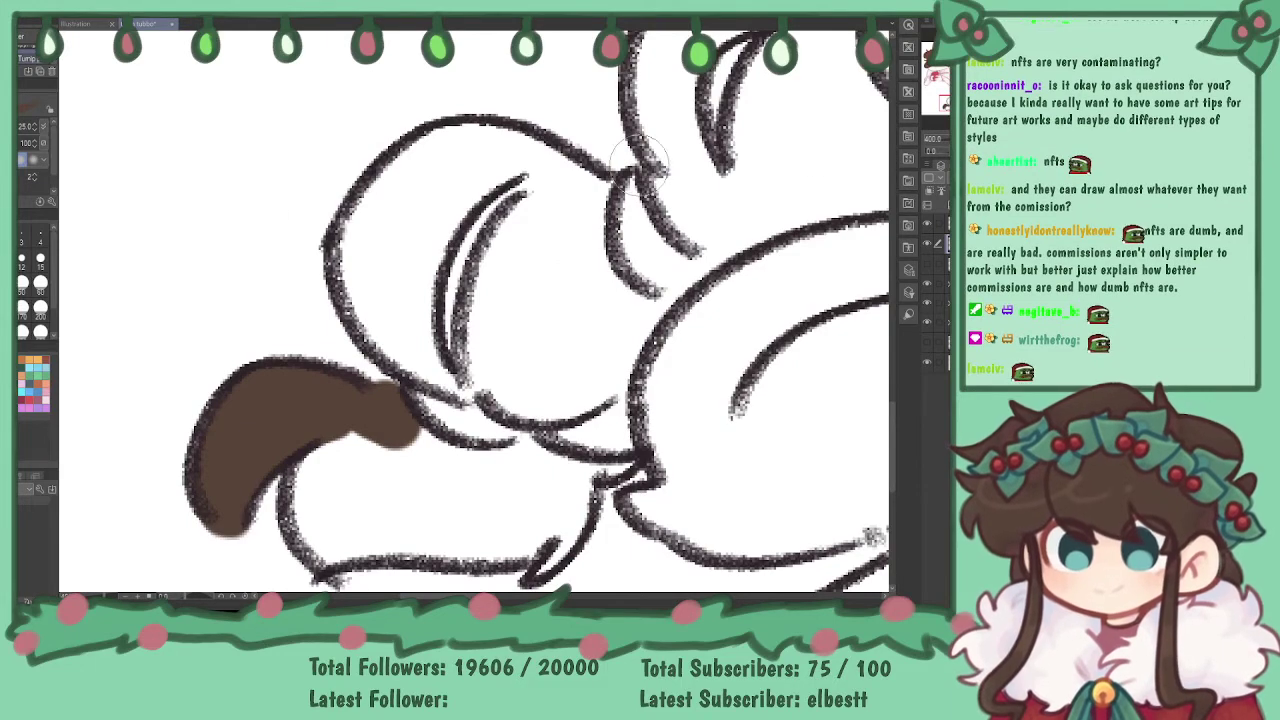
mouse_move(946, 103)
mouse_down()
mouse_move(941, 78)
mouse_move(944, 104)
mouse_up()
key(bracketleft)
key(bracketleft)
key(bracketleft)
key(bracketleft)
key(bracketleft)
key(bracketleft)
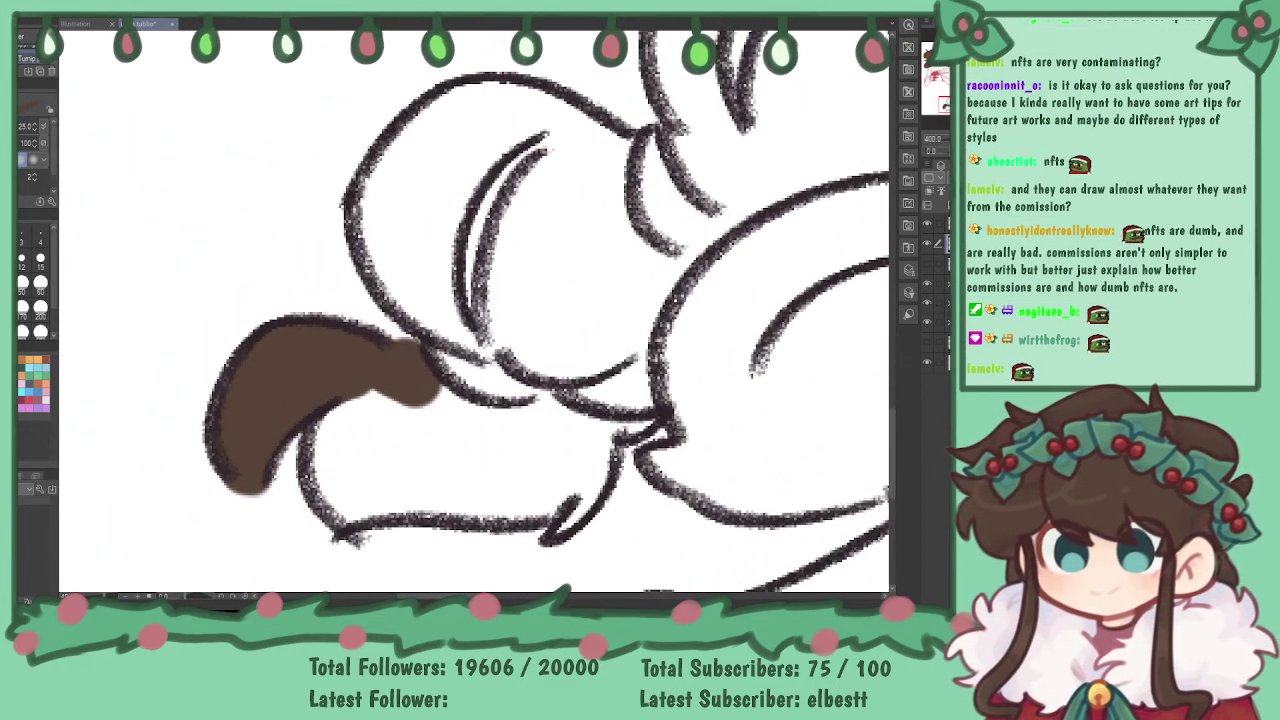
mouse_move(314, 462)
mouse_down()
mouse_move(346, 523)
mouse_move(317, 483)
mouse_move(322, 501)
mouse_move(330, 418)
mouse_up()
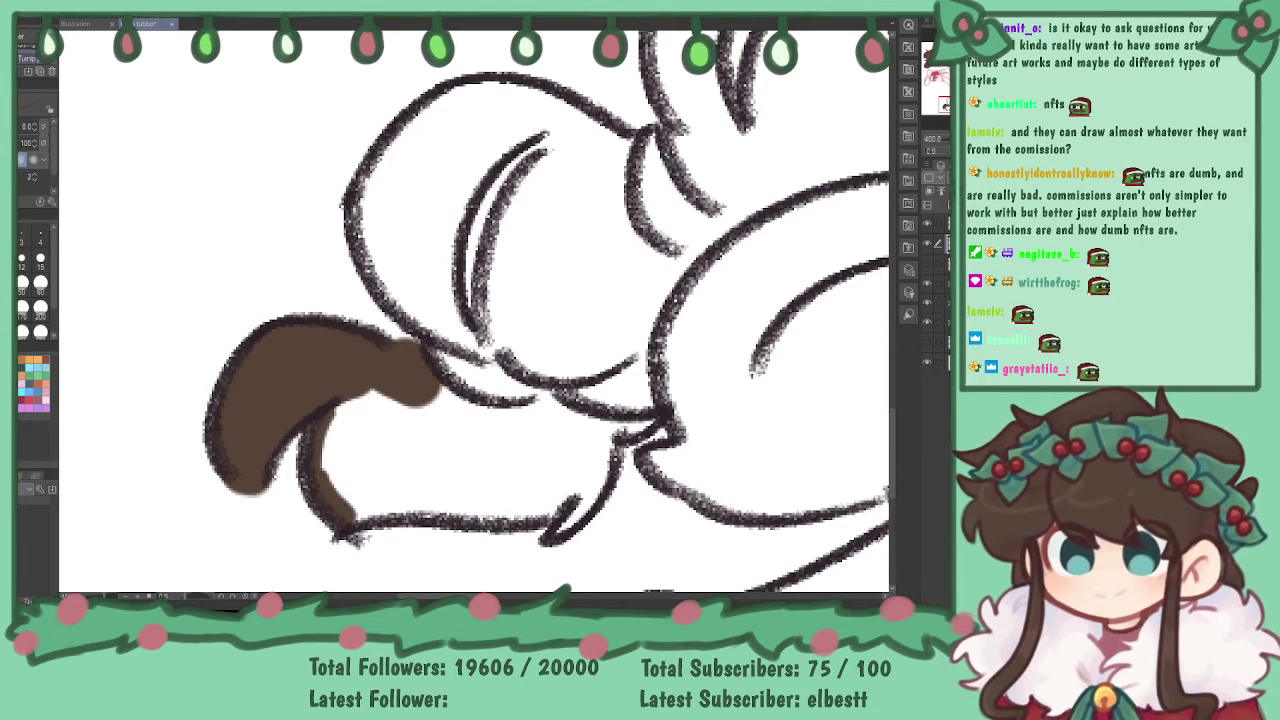
- Set the brush size to 15 and fill the rest of the lowest hair curl with dark brown
click(40, 258)
mouse_move(340, 510)
mouse_down()
mouse_move(567, 491)
mouse_move(447, 503)
mouse_move(551, 491)
mouse_move(479, 503)
mouse_move(513, 512)
mouse_move(566, 495)
mouse_move(566, 513)
mouse_move(603, 442)
mouse_up()
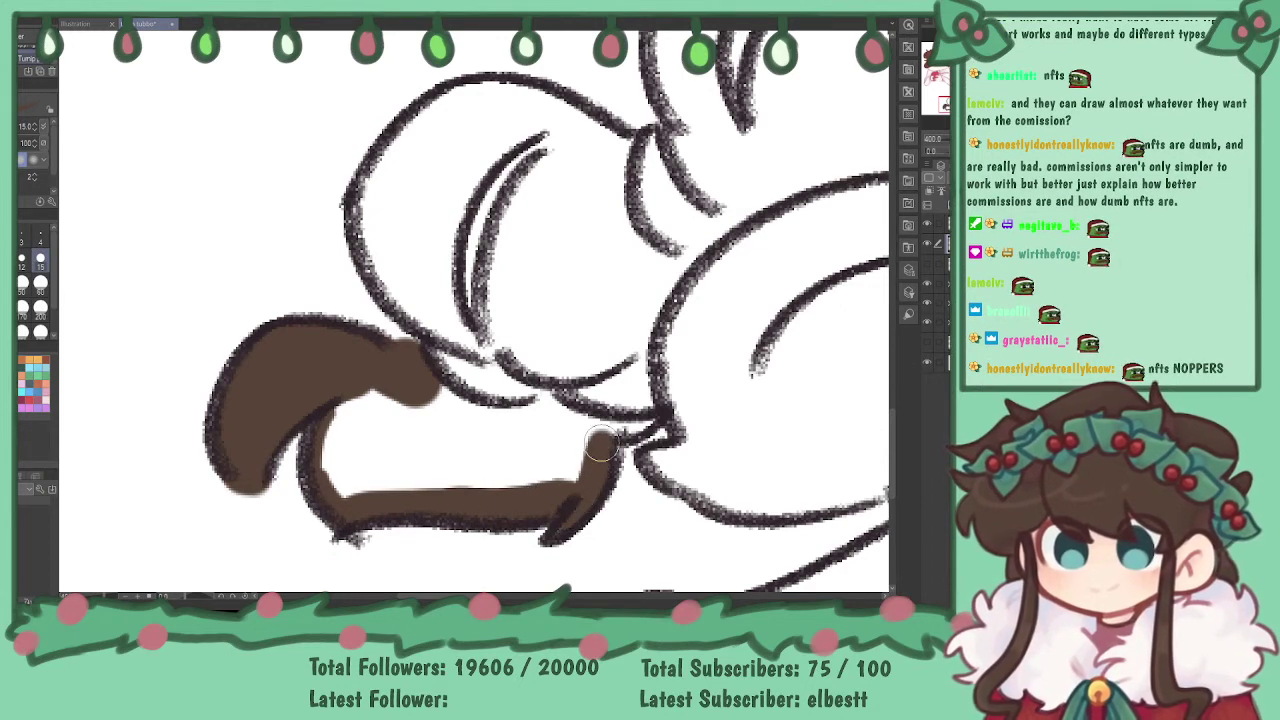
mouse_move(355, 395)
mouse_down()
mouse_move(352, 489)
mouse_move(376, 472)
mouse_move(386, 493)
mouse_move(435, 484)
mouse_move(455, 460)
mouse_move(439, 395)
mouse_move(518, 422)
mouse_move(402, 369)
mouse_move(510, 421)
mouse_move(543, 408)
mouse_move(645, 421)
mouse_move(513, 444)
mouse_move(610, 440)
mouse_up()
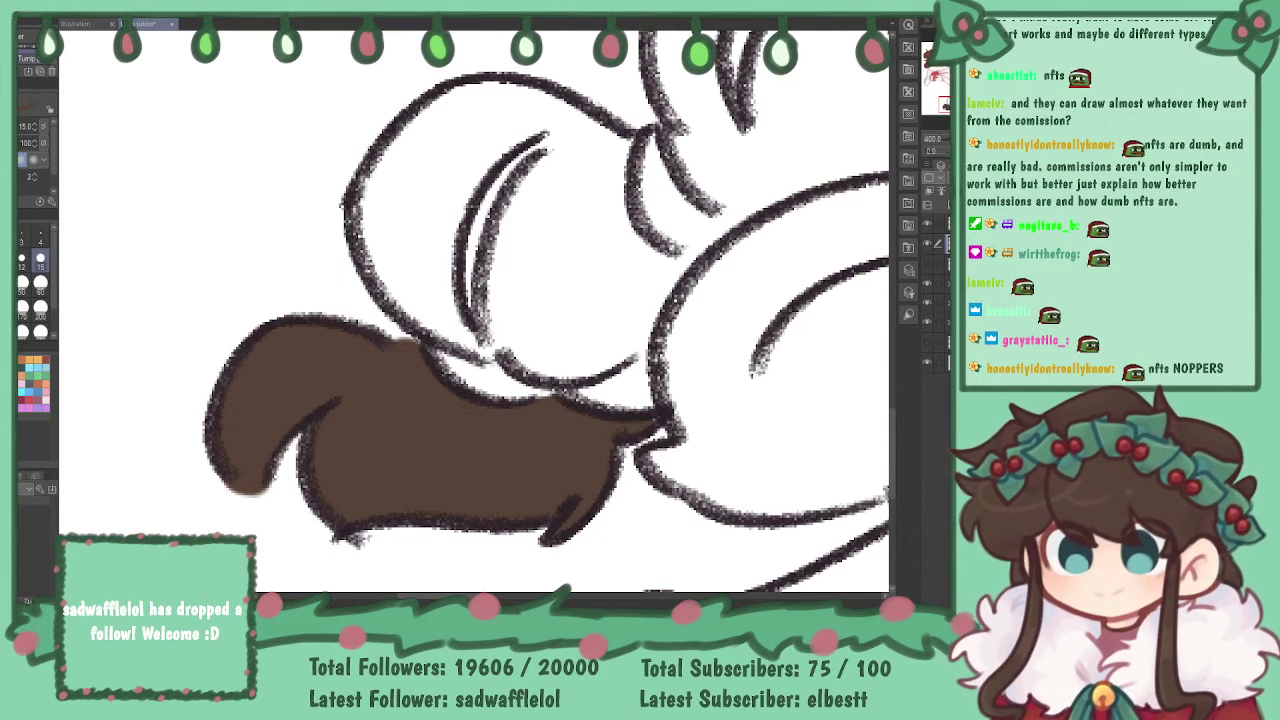
- Outline the round hair curl above the lowest one in dark brown and fill it with the brush size at 40
key(ctrl+minus)
key(ctrl+minus)
key(ctrl+minus)
mouse_move(456, 313)
mouse_down()
mouse_move(439, 270)
mouse_move(454, 315)
mouse_move(437, 287)
mouse_move(452, 243)
mouse_up()
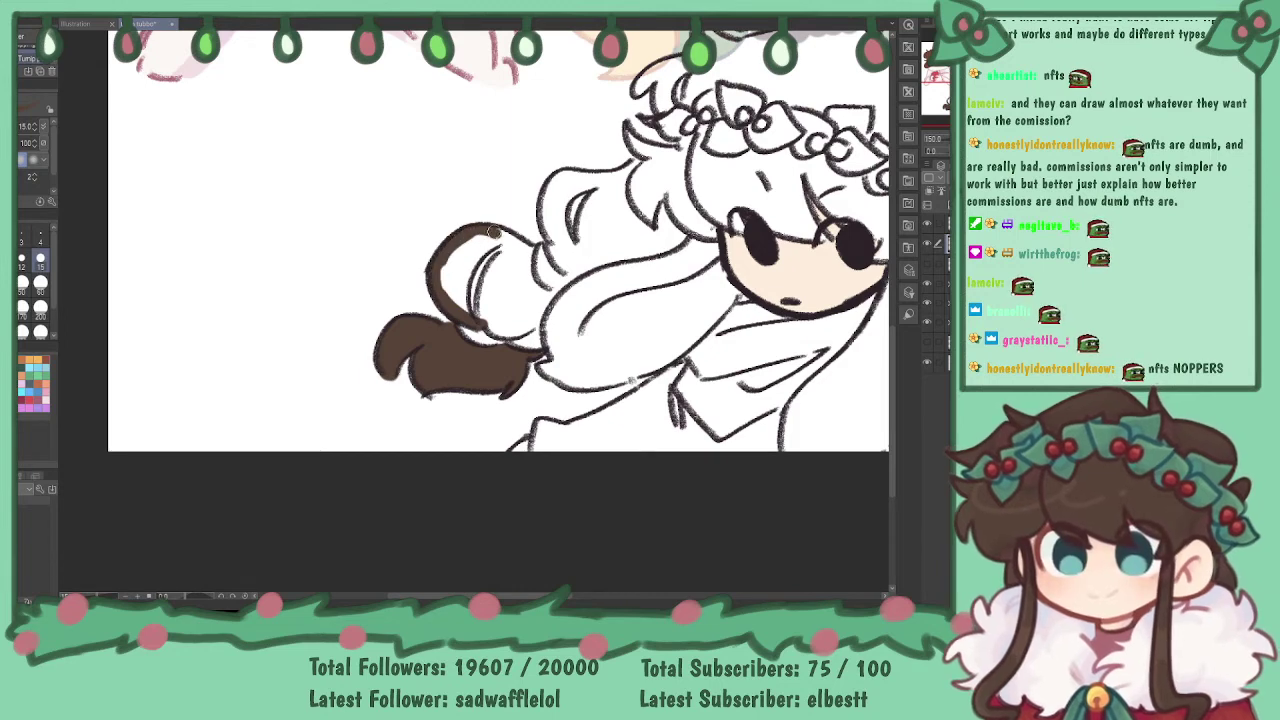
drag(521, 246, 556, 298)
mouse_move(485, 325)
mouse_down()
mouse_move(517, 334)
mouse_move(532, 324)
mouse_move(485, 322)
mouse_move(513, 332)
mouse_move(562, 314)
mouse_up()
key(ctrl+z)
mouse_move(542, 361)
mouse_down()
mouse_move(562, 371)
mouse_move(548, 338)
mouse_move(556, 302)
mouse_up()
click(40, 285)
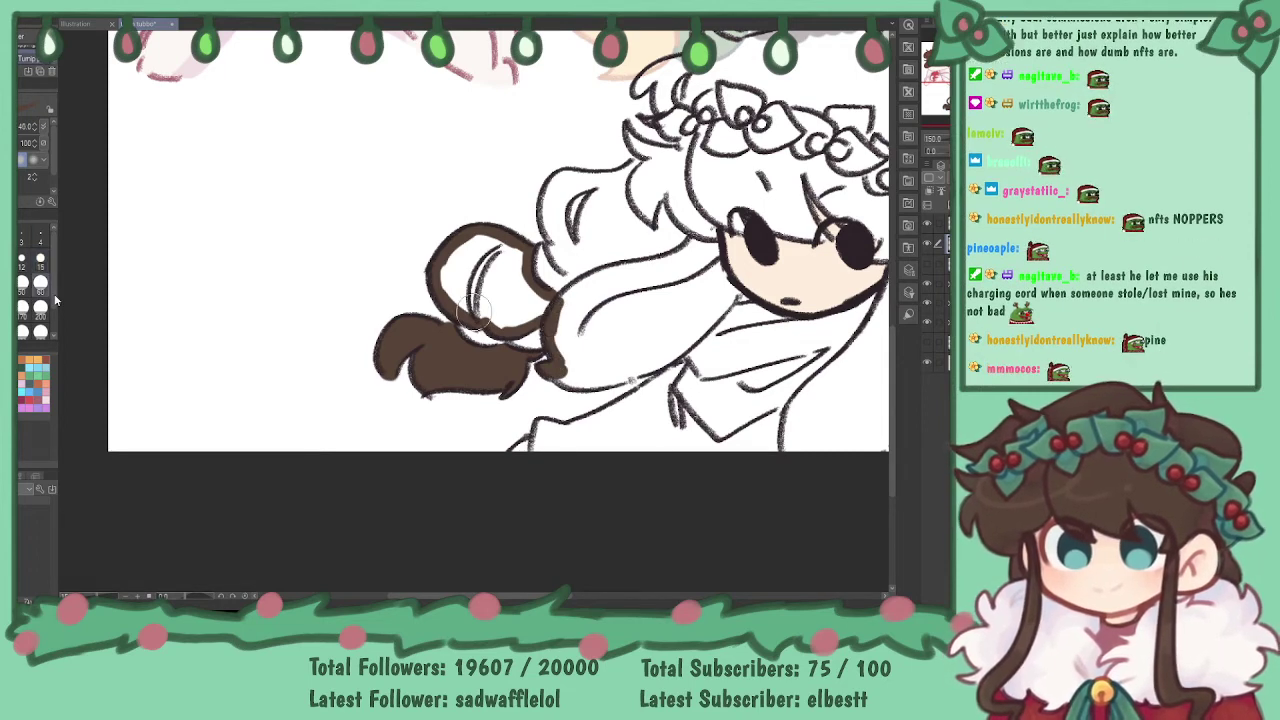
mouse_move(455, 282)
mouse_down()
mouse_move(500, 316)
mouse_move(539, 309)
mouse_move(511, 255)
mouse_move(471, 249)
mouse_move(503, 299)
mouse_move(495, 262)
mouse_up()
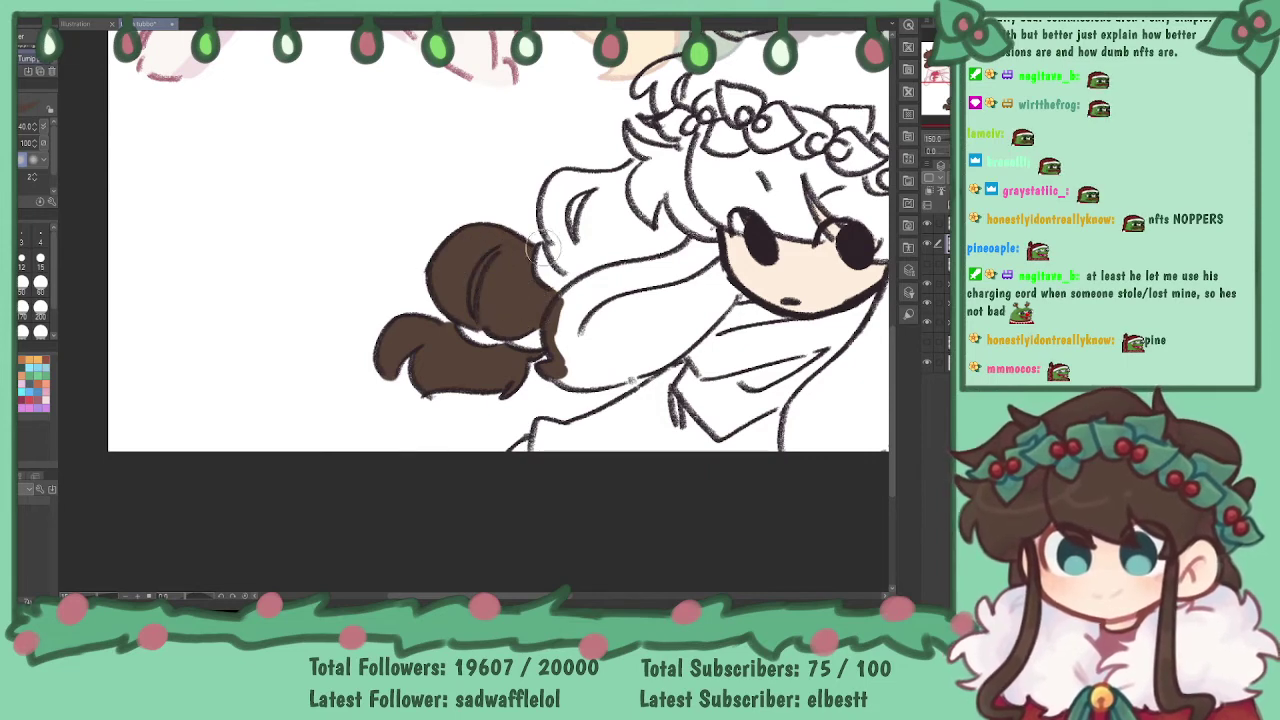
- Paint dark brown along the long lock's lower edge at brush size 25, and along the left side of the face at size 15
drag(844, 243, 657, 268)
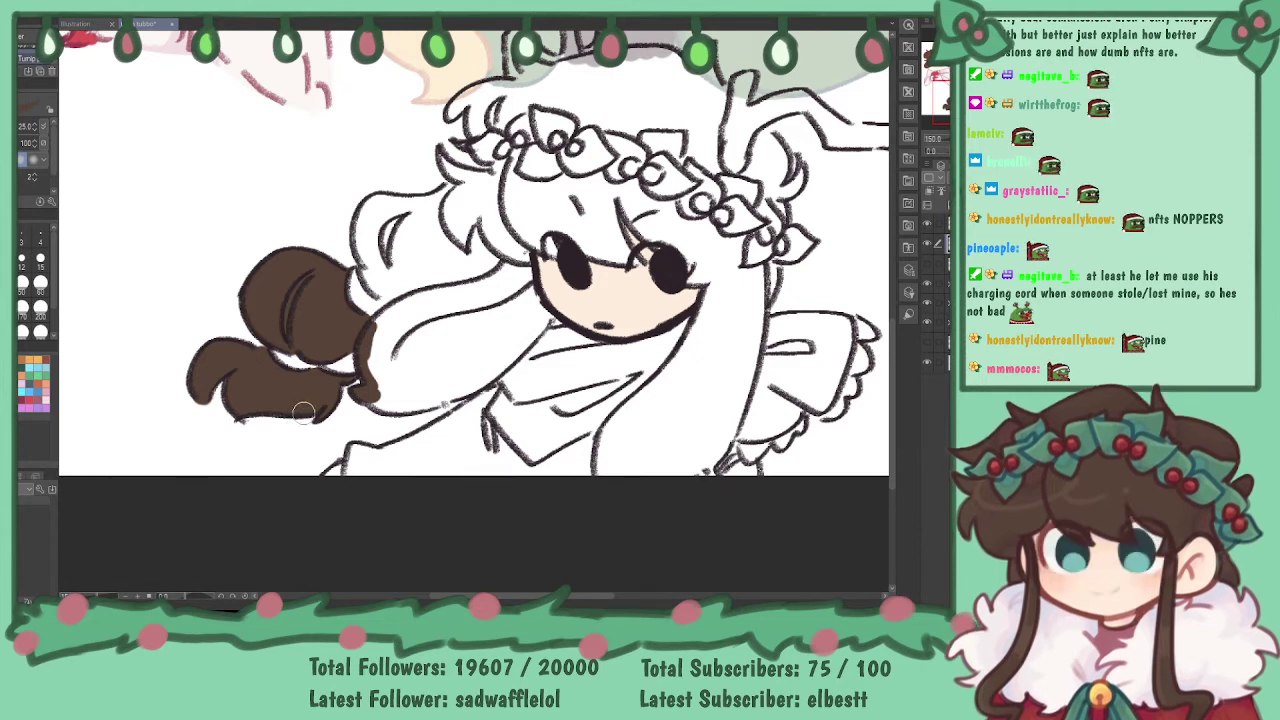
mouse_move(372, 398)
mouse_down()
mouse_move(474, 385)
mouse_move(435, 394)
mouse_move(537, 330)
mouse_up()
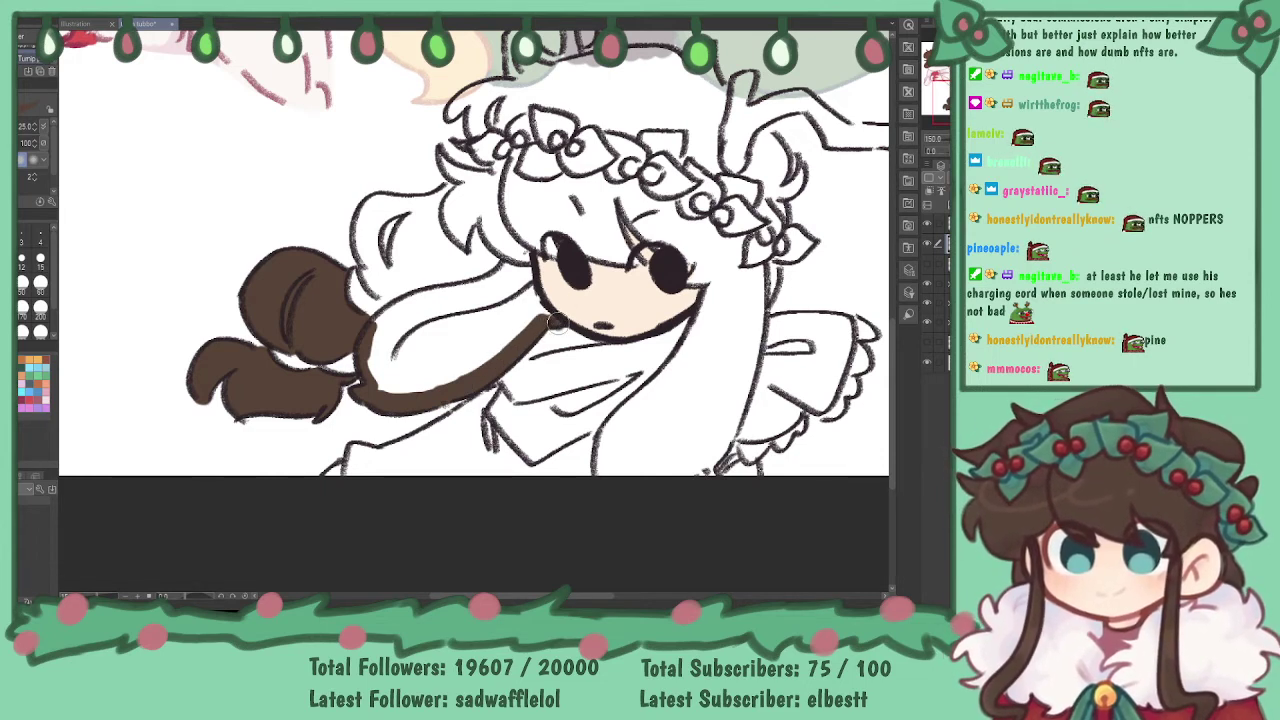
click(40, 262)
drag(552, 318, 521, 252)
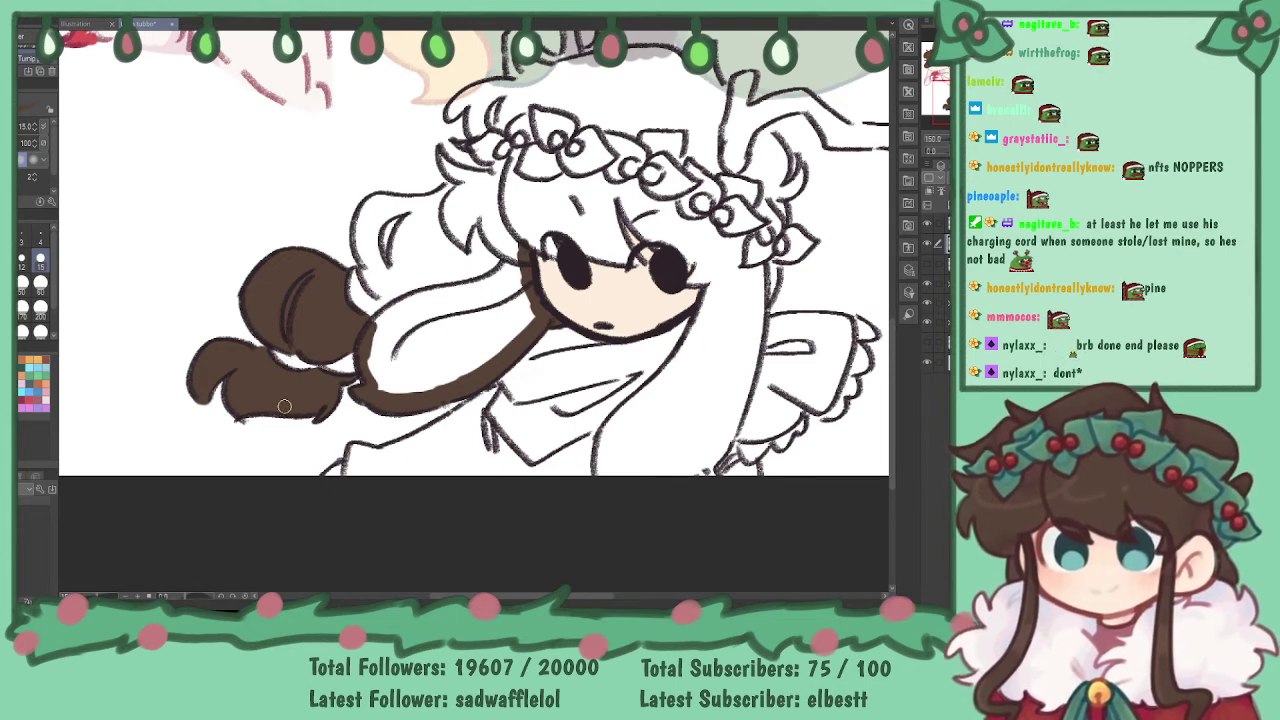
- Set the brush size to 20 and paint dark brown along the upper-left curl's outer edge, beneath the crown and at the fringe's left corner
key(bracketright)
mouse_move(368, 268)
mouse_down()
mouse_move(402, 302)
mouse_move(363, 251)
mouse_move(377, 234)
mouse_move(358, 229)
mouse_move(370, 268)
mouse_move(370, 211)
mouse_move(361, 236)
mouse_move(374, 204)
mouse_move(453, 173)
mouse_up()
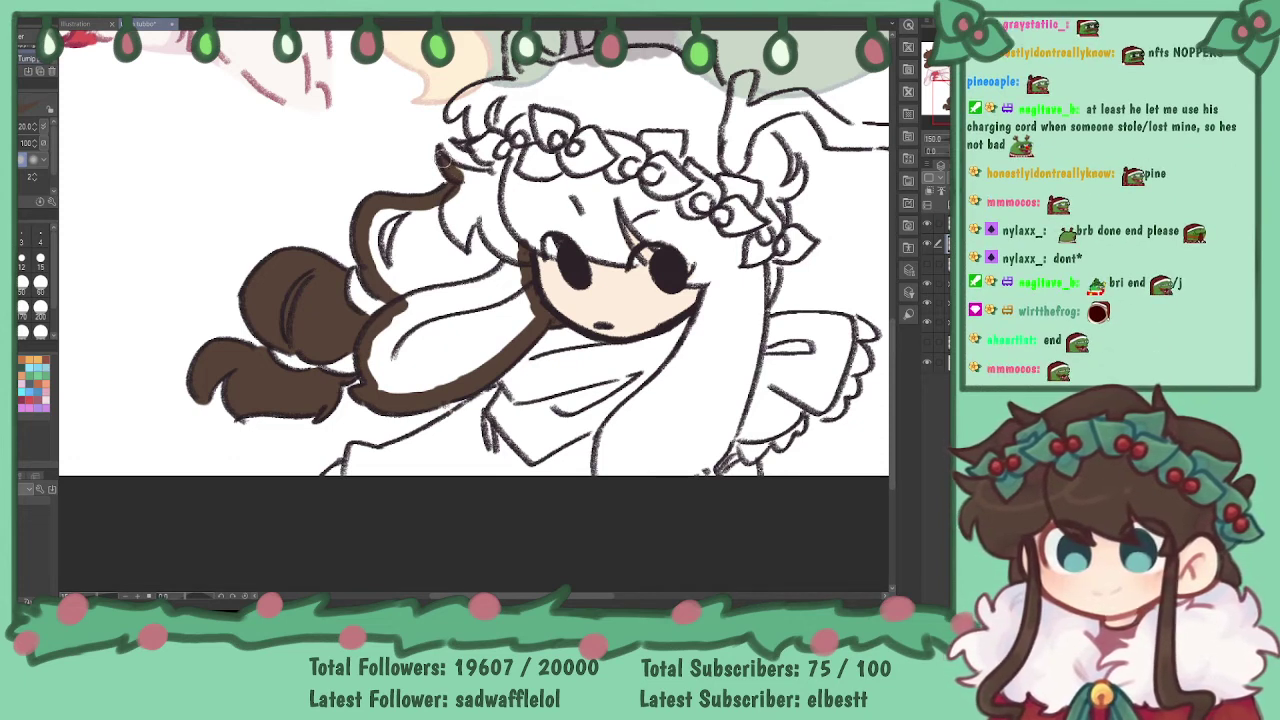
drag(455, 176, 500, 172)
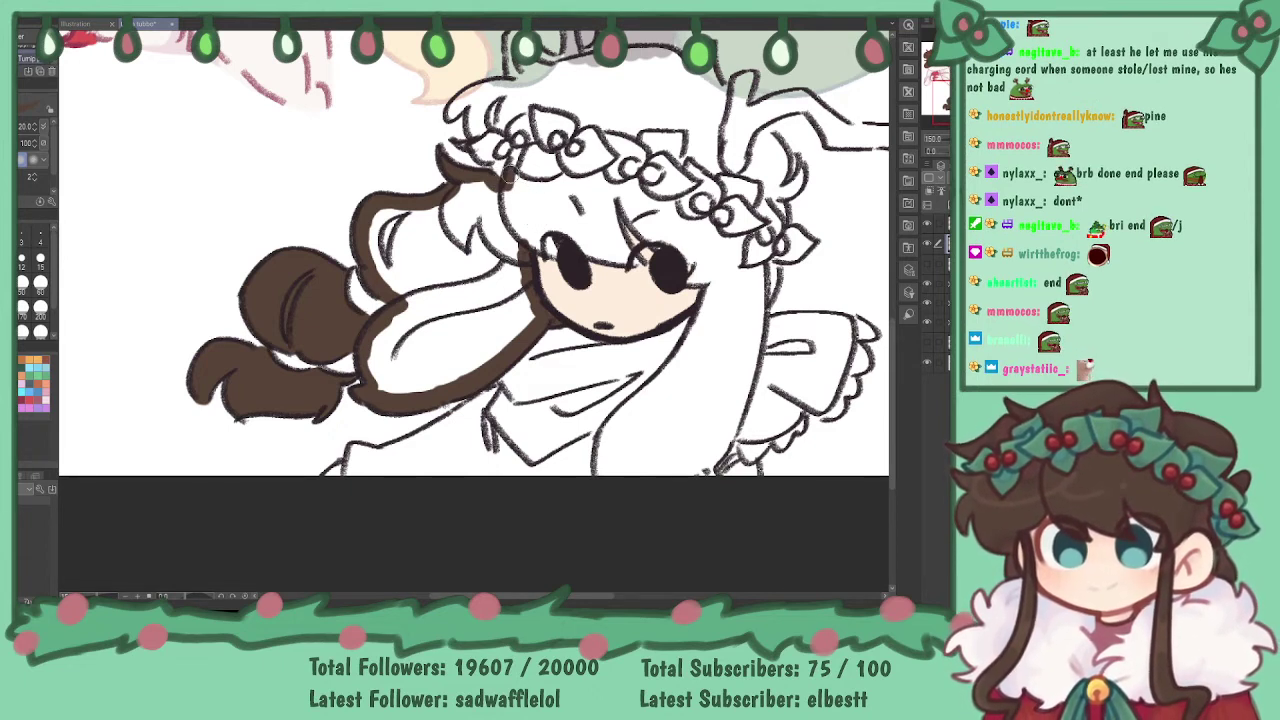
drag(505, 172, 545, 190)
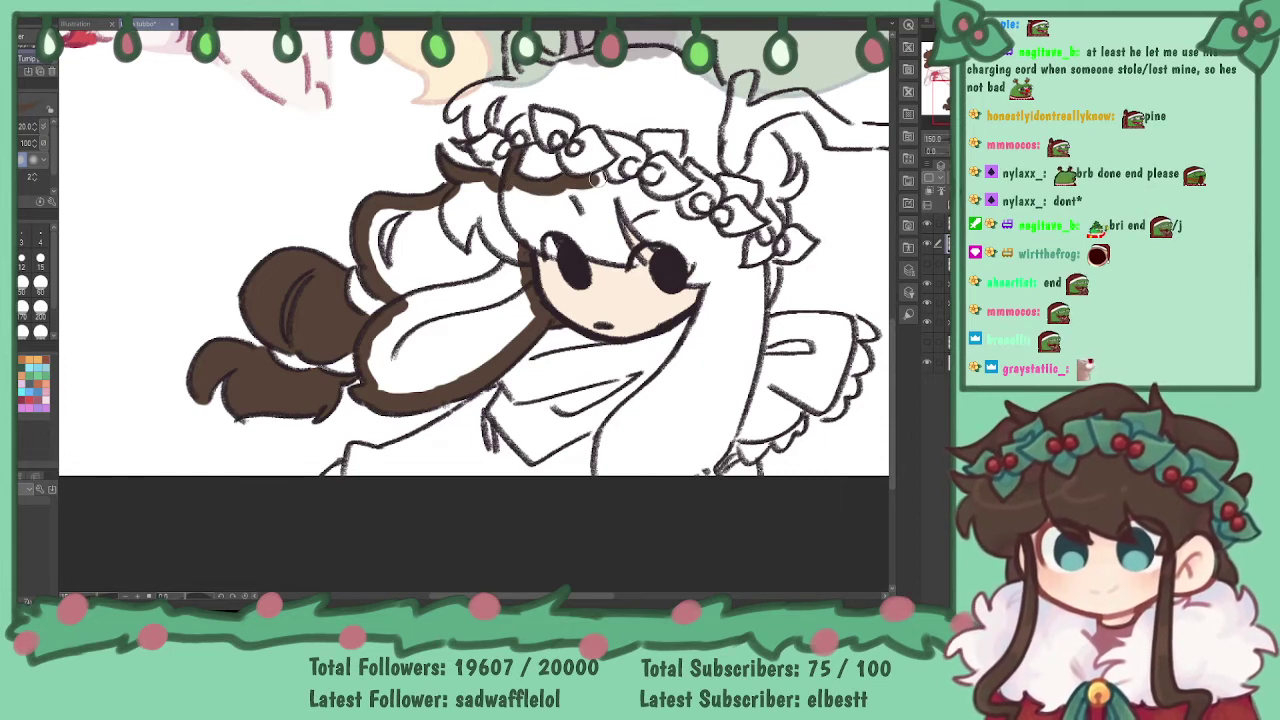
drag(526, 221, 535, 241)
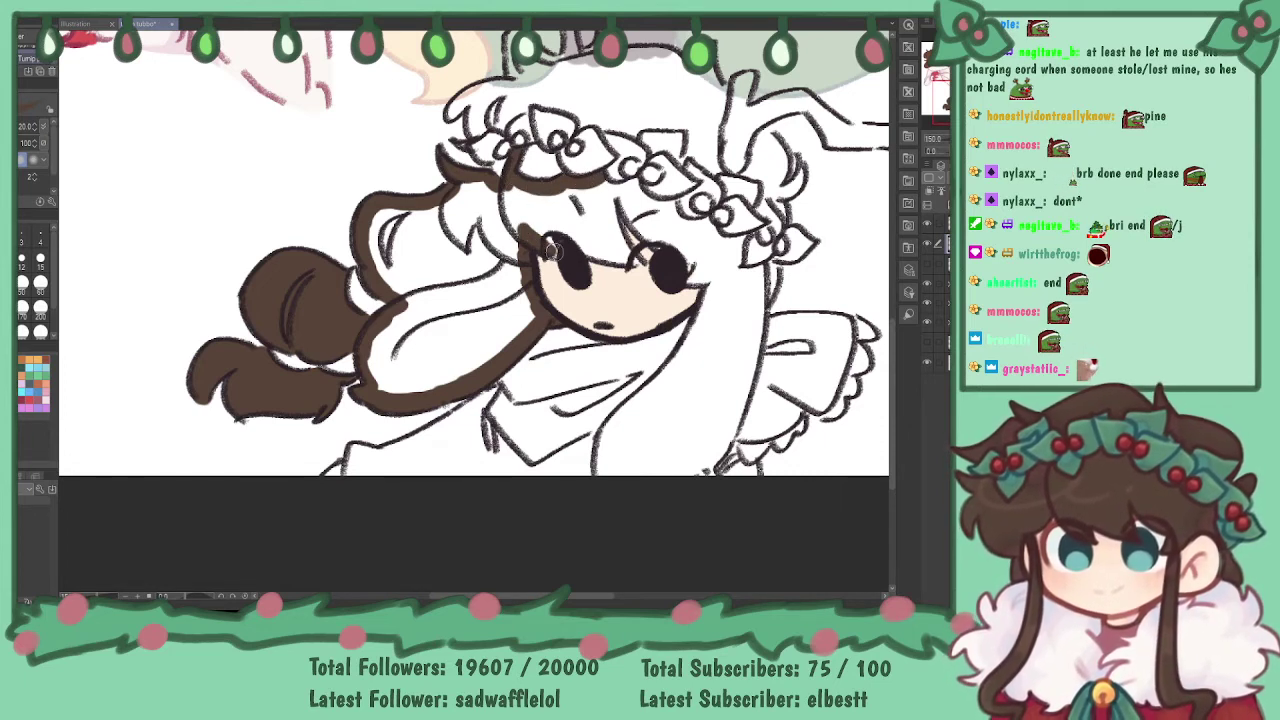
- Paint the lower edge of the fringe dark brown above both eyes and out to its right corner with brush size 15
drag(942, 91, 957, 88)
drag(958, 139, 972, 95)
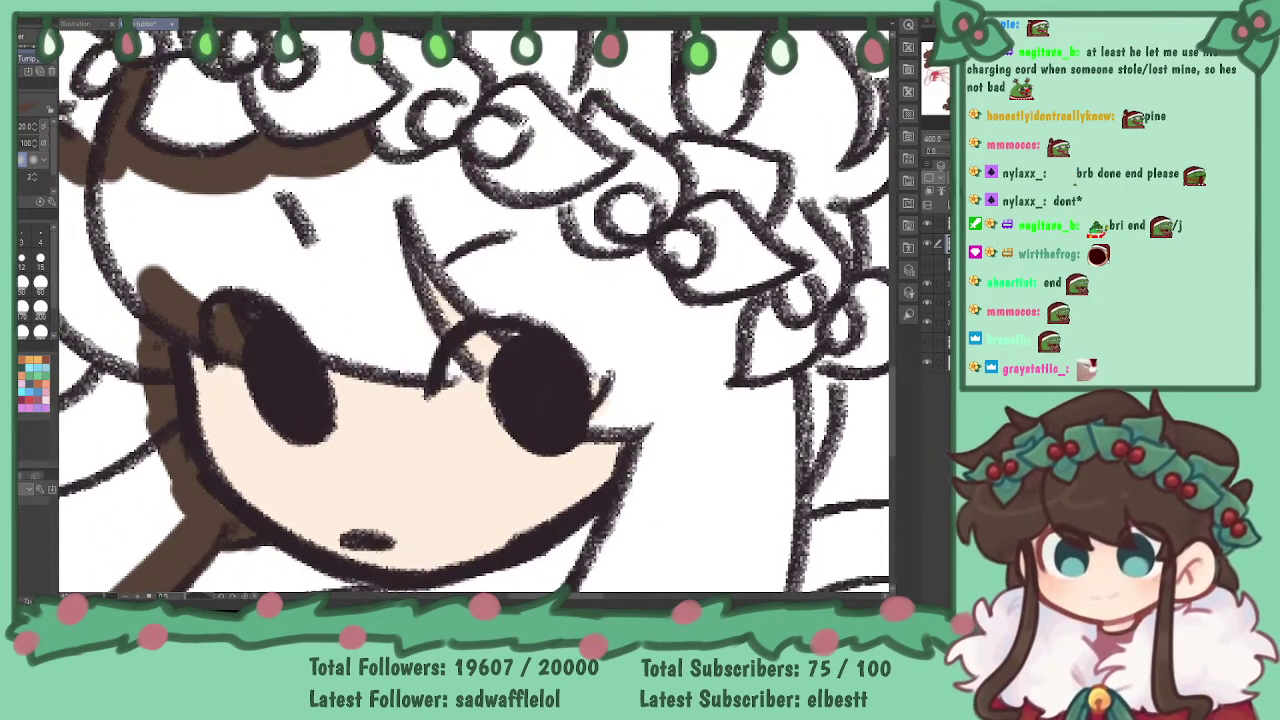
mouse_move(228, 290)
mouse_down()
mouse_move(302, 337)
mouse_move(258, 300)
mouse_move(408, 355)
mouse_move(367, 359)
mouse_move(461, 365)
mouse_move(428, 364)
mouse_move(460, 377)
mouse_move(398, 269)
mouse_move(435, 347)
mouse_up()
mouse_move(410, 312)
mouse_down()
mouse_move(401, 188)
mouse_move(496, 305)
mouse_move(458, 280)
mouse_move(536, 318)
mouse_move(556, 355)
mouse_move(618, 372)
mouse_up()
drag(562, 596, 609, 596)
drag(180, 405, 262, 410)
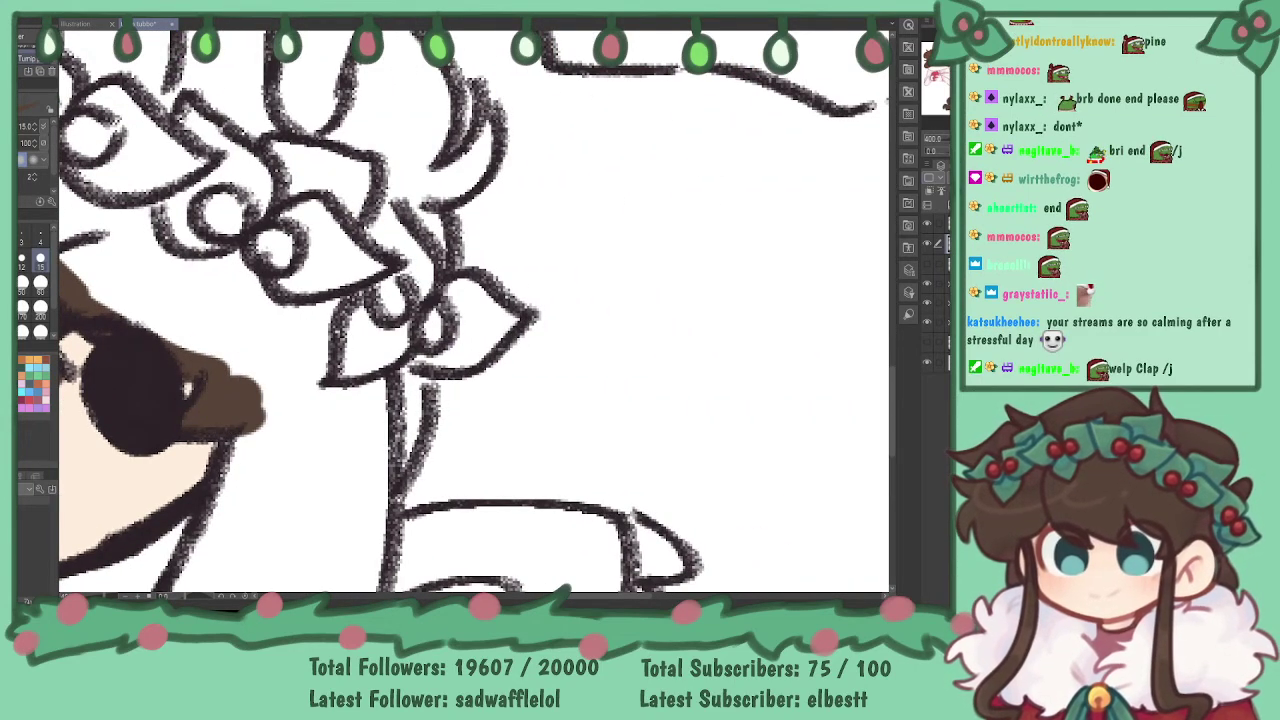
- Paint dark brown along both edges of the front lock right of the face and beneath the right half of the crown
key(ctrl+minus)
key(ctrl+minus)
key(ctrl+minus)
mouse_move(276, 531)
mouse_down()
mouse_move(276, 545)
mouse_move(298, 488)
mouse_up()
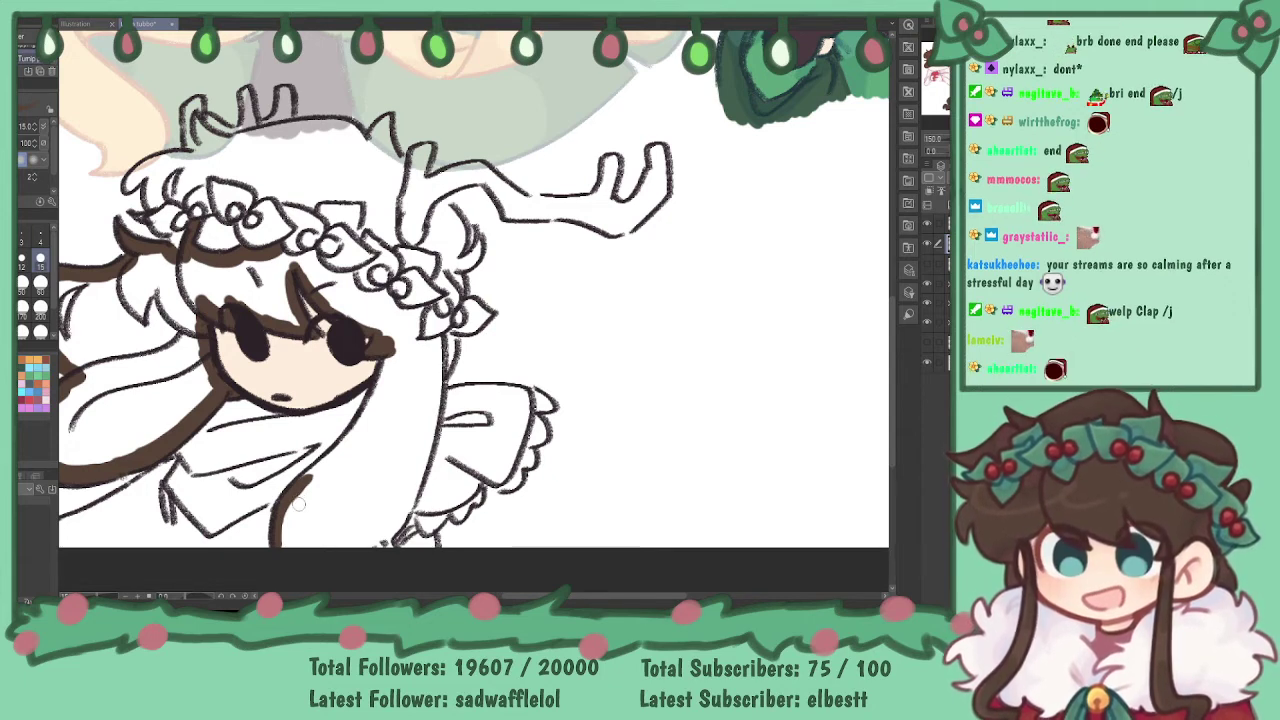
mouse_move(299, 487)
mouse_down()
mouse_move(386, 382)
mouse_move(388, 350)
mouse_up()
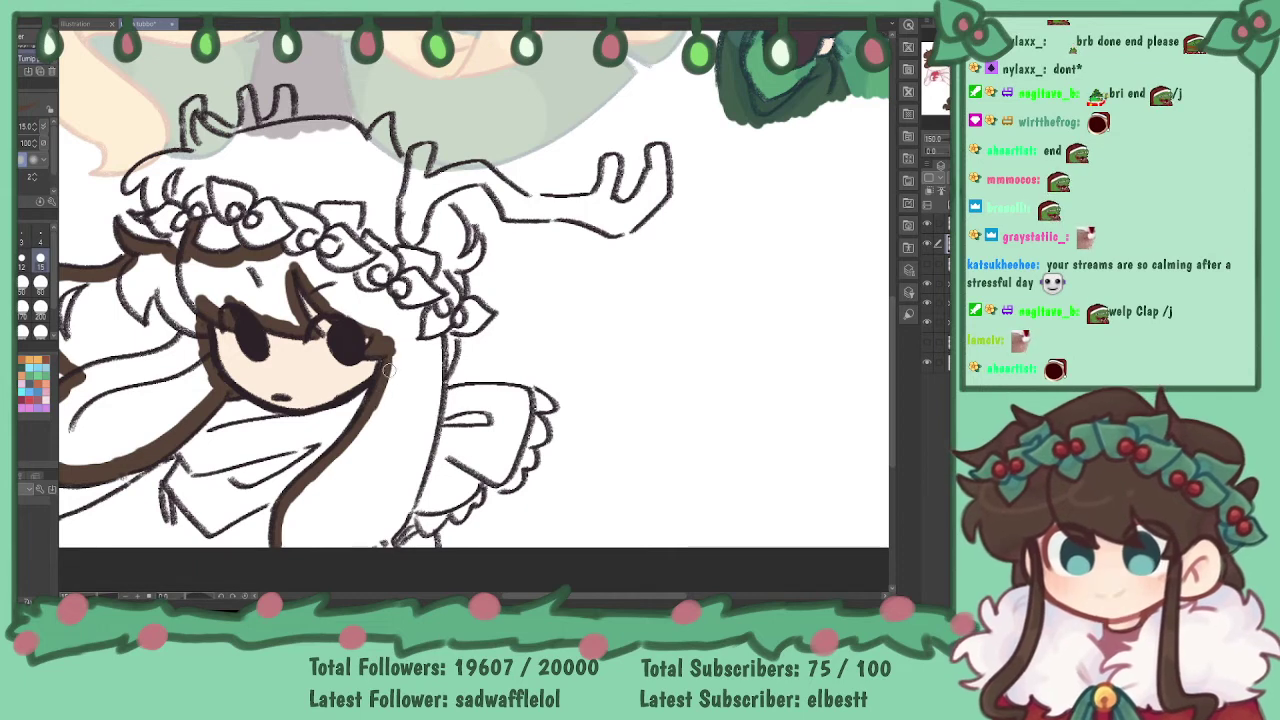
mouse_move(364, 553)
mouse_down()
mouse_move(406, 508)
mouse_move(395, 527)
mouse_move(422, 467)
mouse_move(420, 483)
mouse_move(430, 422)
mouse_up()
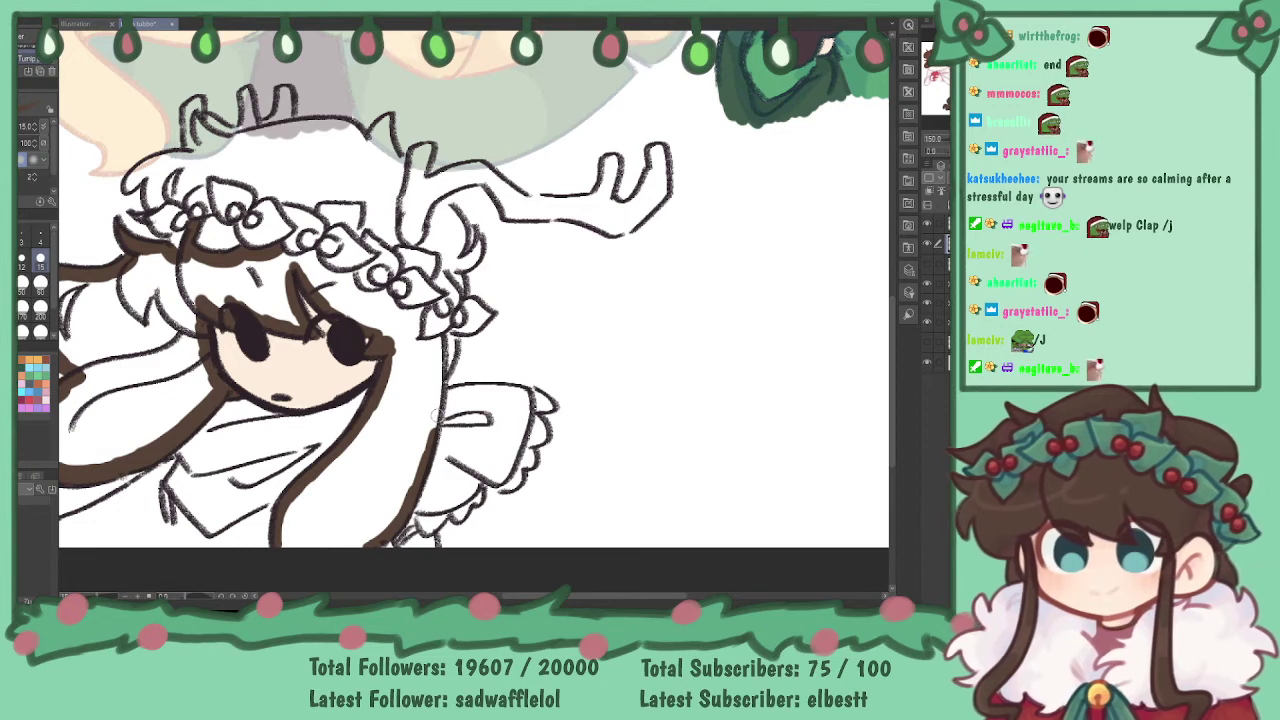
mouse_move(432, 432)
mouse_down()
mouse_move(448, 335)
mouse_move(449, 351)
mouse_move(608, 461)
mouse_move(706, 375)
mouse_move(698, 334)
mouse_move(622, 342)
mouse_up()
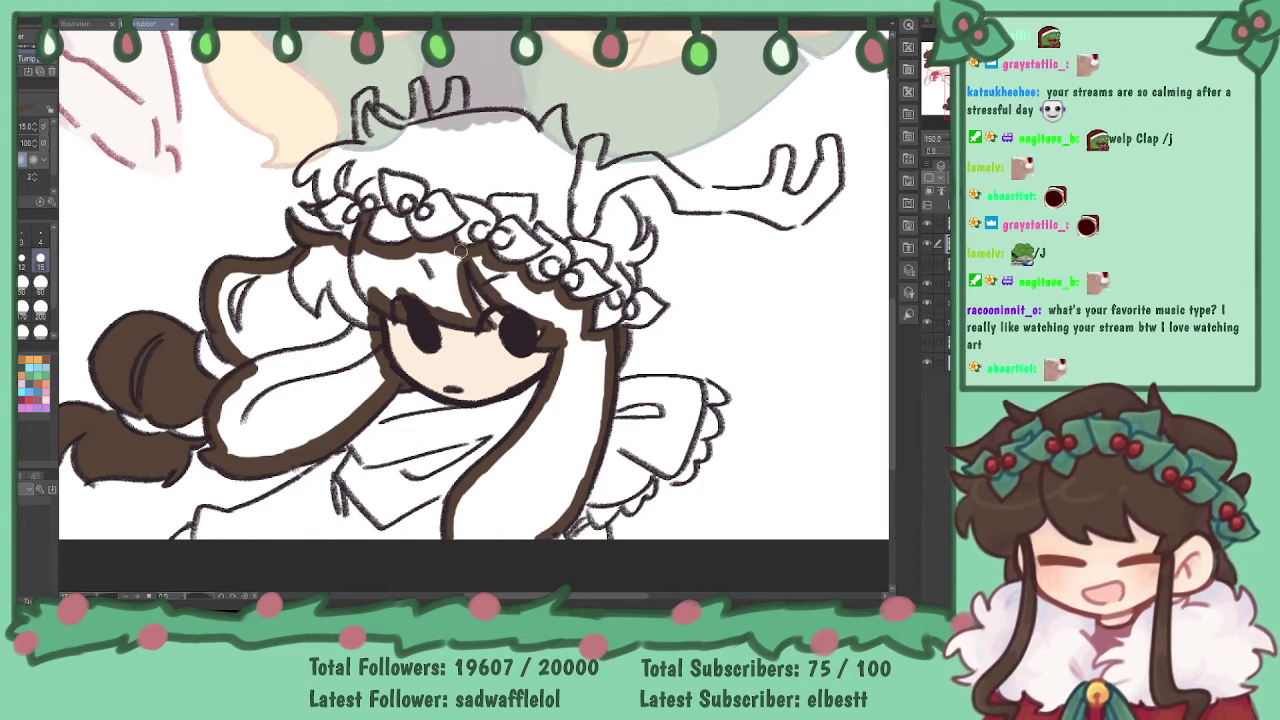
- Set the brush size to 17 and paint the inner part of the hair tuft above the crown's left end dark brown
drag(960, 95, 958, 93)
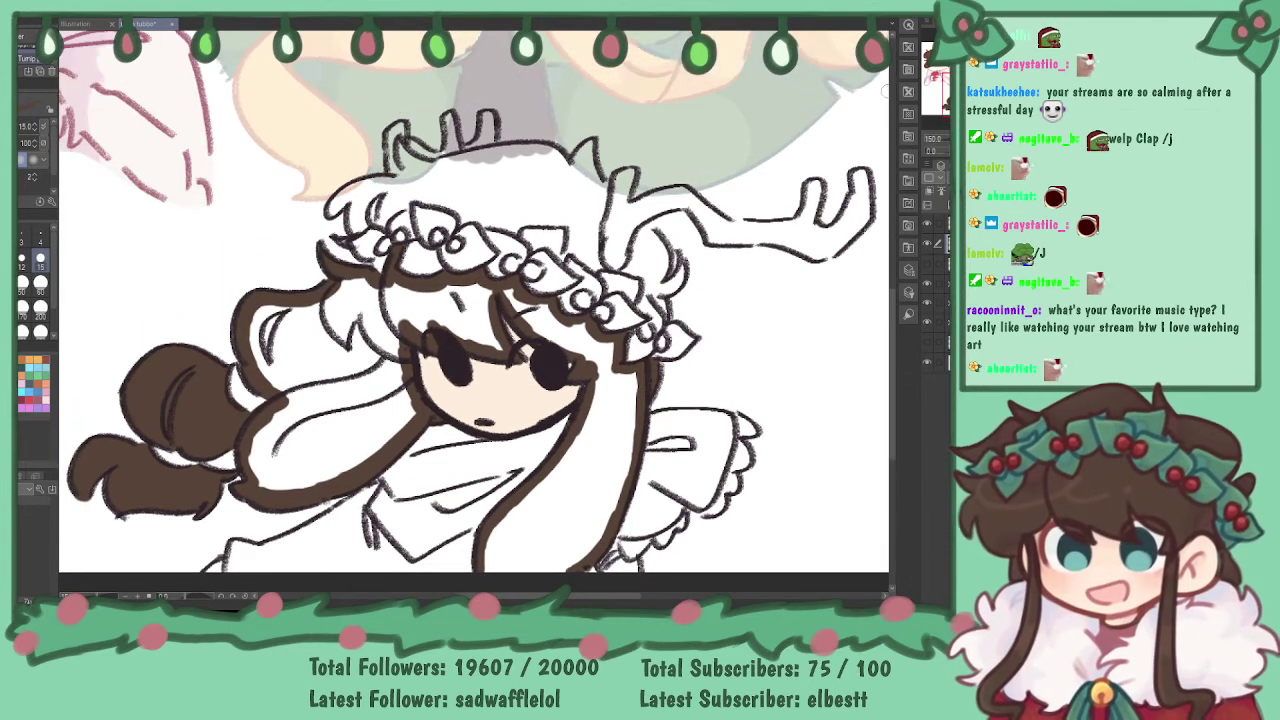
key(bracketright)
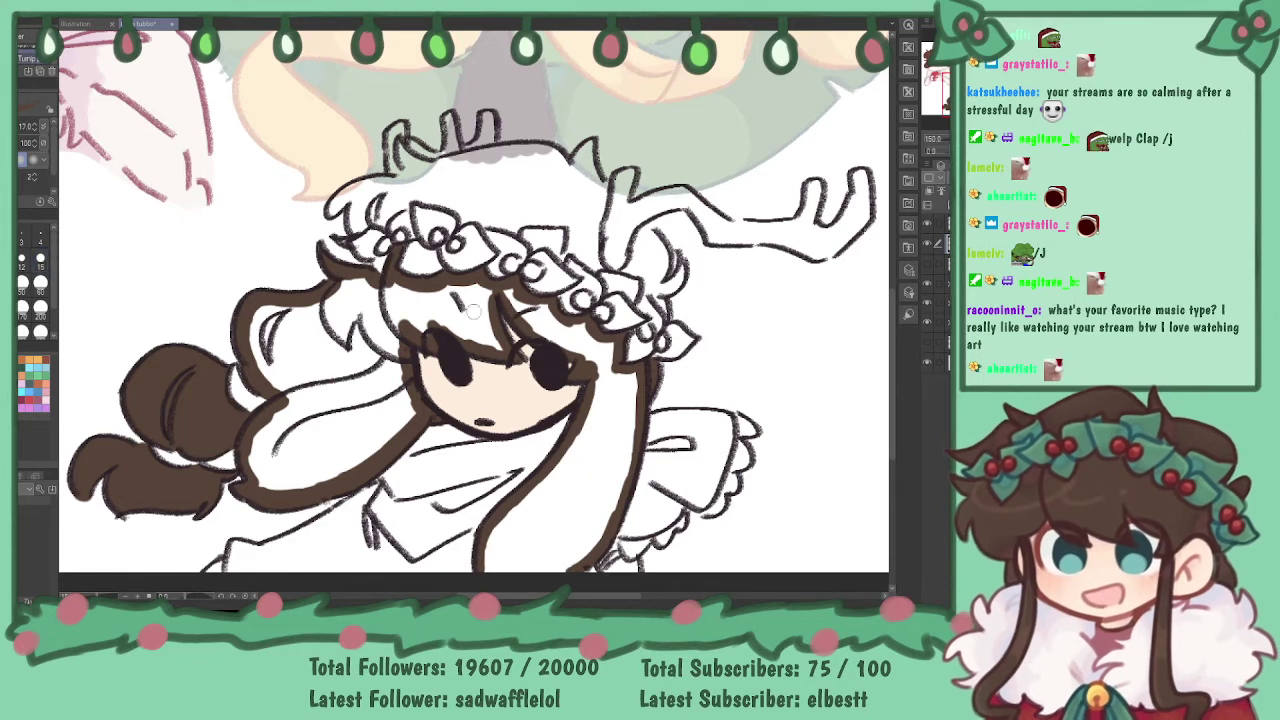
mouse_move(357, 232)
mouse_down()
mouse_move(353, 200)
mouse_move(360, 228)
mouse_move(410, 198)
mouse_move(372, 194)
mouse_up()
scroll(400, 200, up, 1)
drag(520, 383, 680, 394)
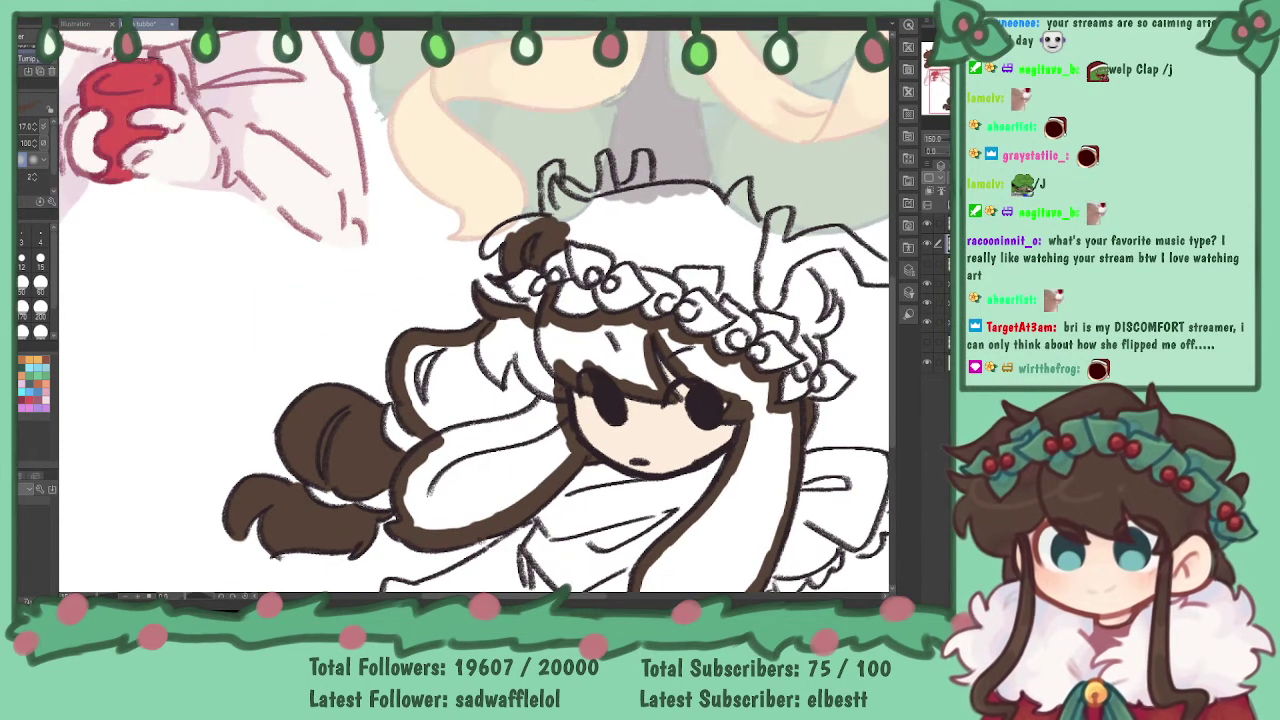
- Set the brush size to 15, finish the left hair tuft and paint dark brown along the top of the head
scroll(500, 345, up, 3)
mouse_move(592, 425)
mouse_down()
mouse_move(165, 376)
mouse_move(441, 553)
mouse_move(401, 597)
mouse_up()
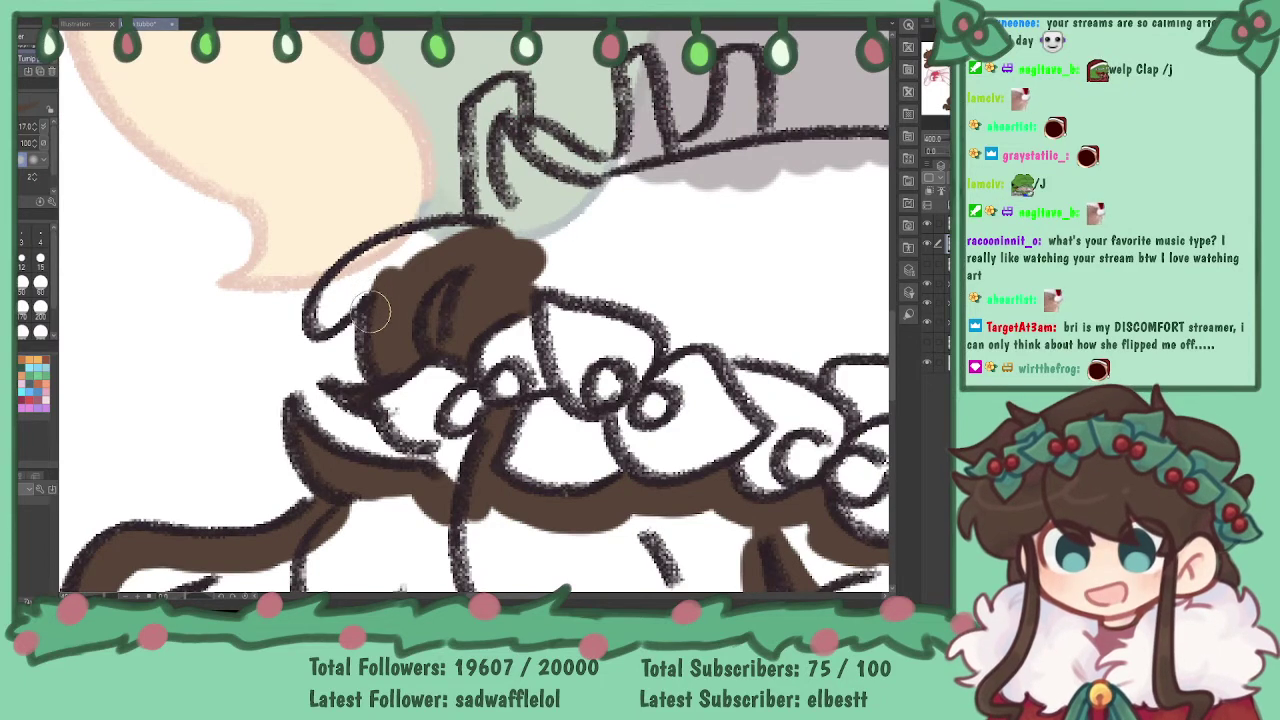
click(40, 262)
mouse_move(341, 297)
mouse_down()
mouse_move(322, 319)
mouse_move(344, 278)
mouse_move(451, 238)
mouse_move(391, 268)
mouse_move(519, 234)
mouse_move(536, 200)
mouse_move(495, 125)
mouse_move(590, 195)
mouse_move(885, 140)
mouse_move(749, 166)
mouse_move(870, 150)
mouse_up()
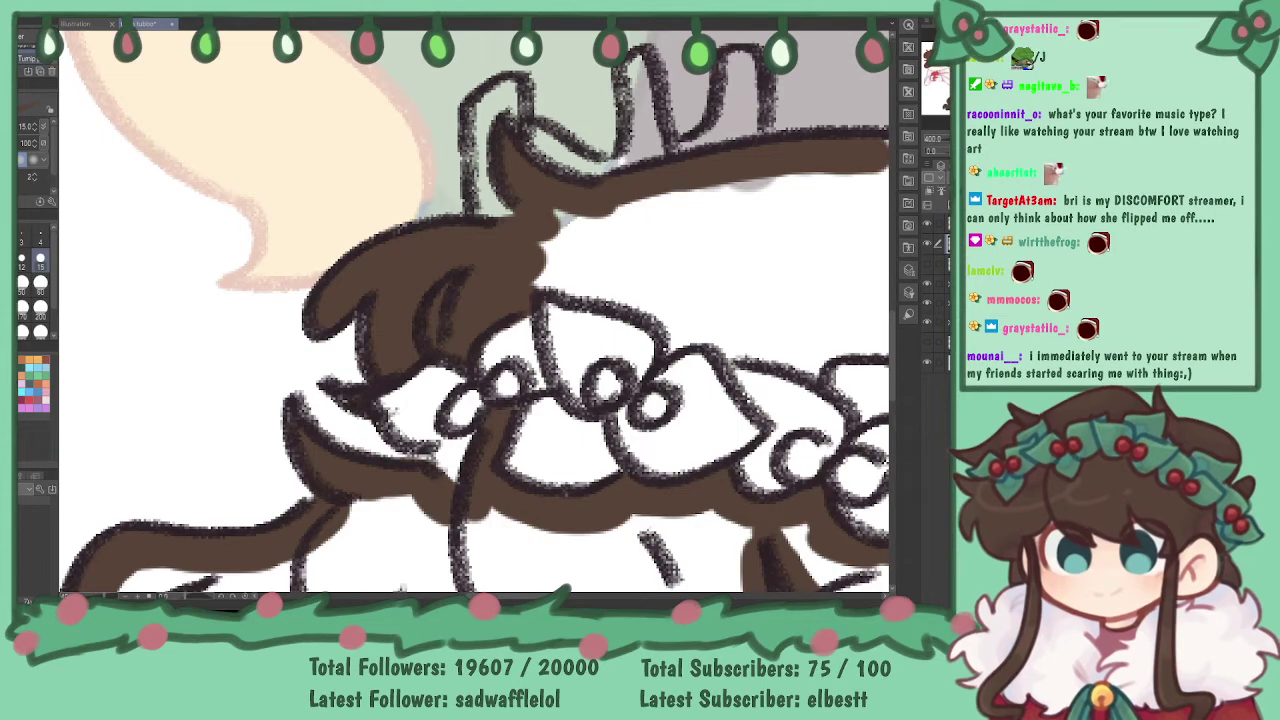
- Paint the curl behind the right antler and the head's remaining top and right edges dark brown, including the pointed tuft
key(ctrl+minus)
key(ctrl+minus)
key(ctrl+minus)
drag(813, 263, 596, 183)
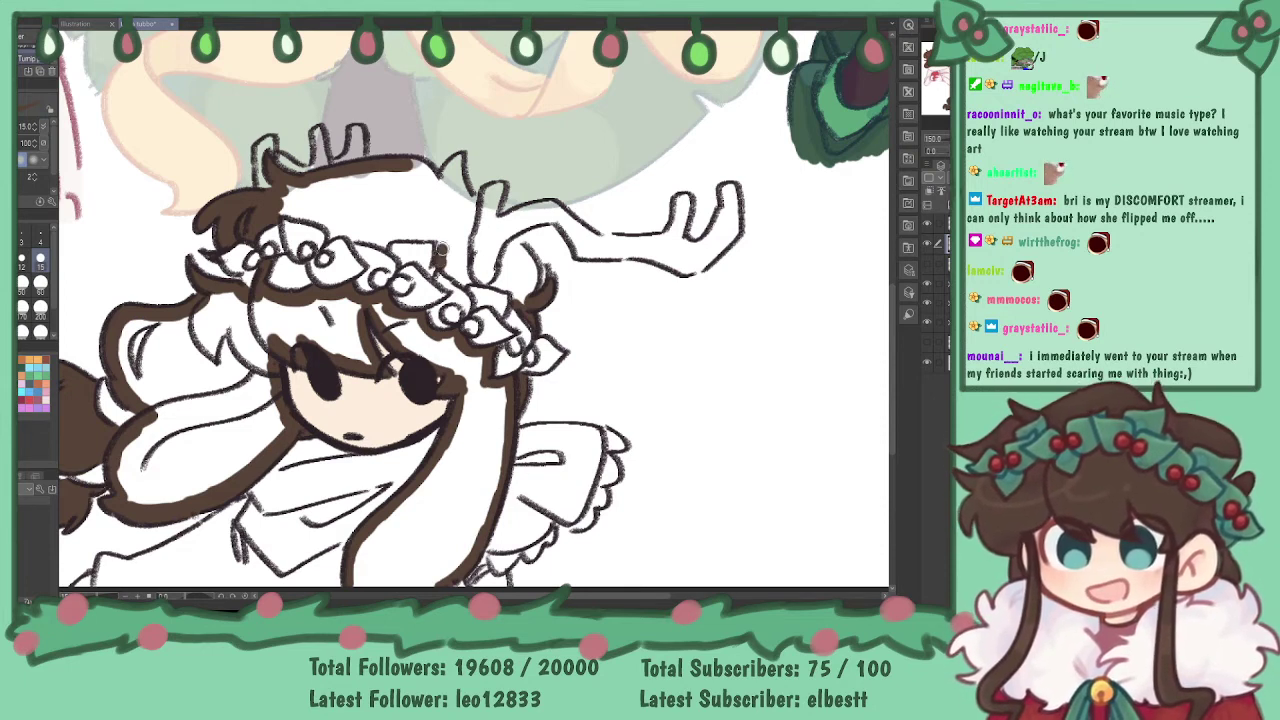
drag(468, 288, 465, 226)
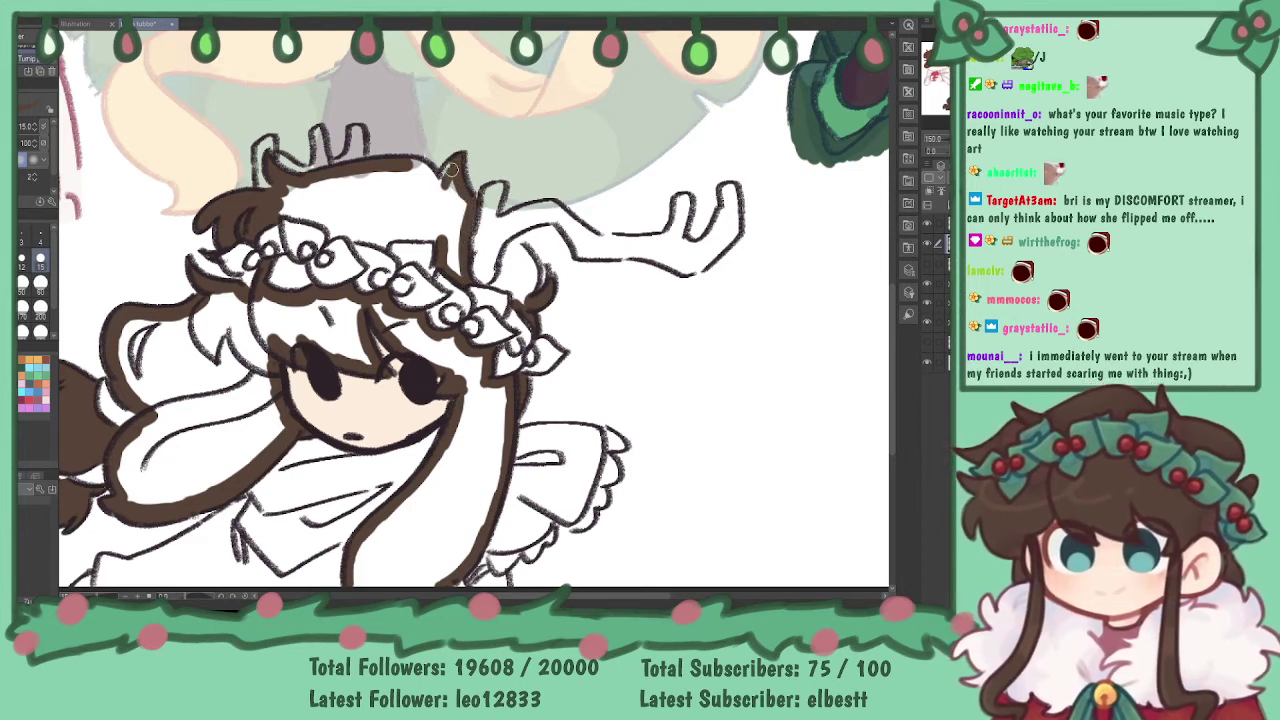
drag(395, 172, 424, 172)
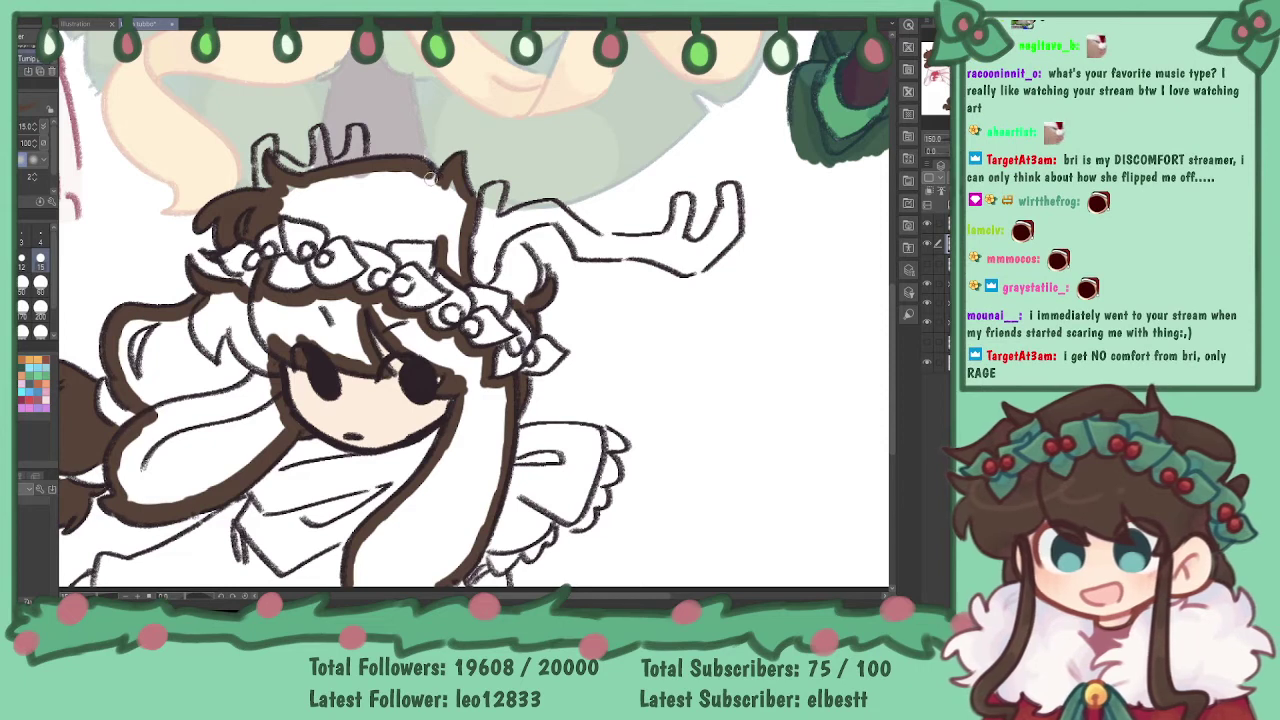
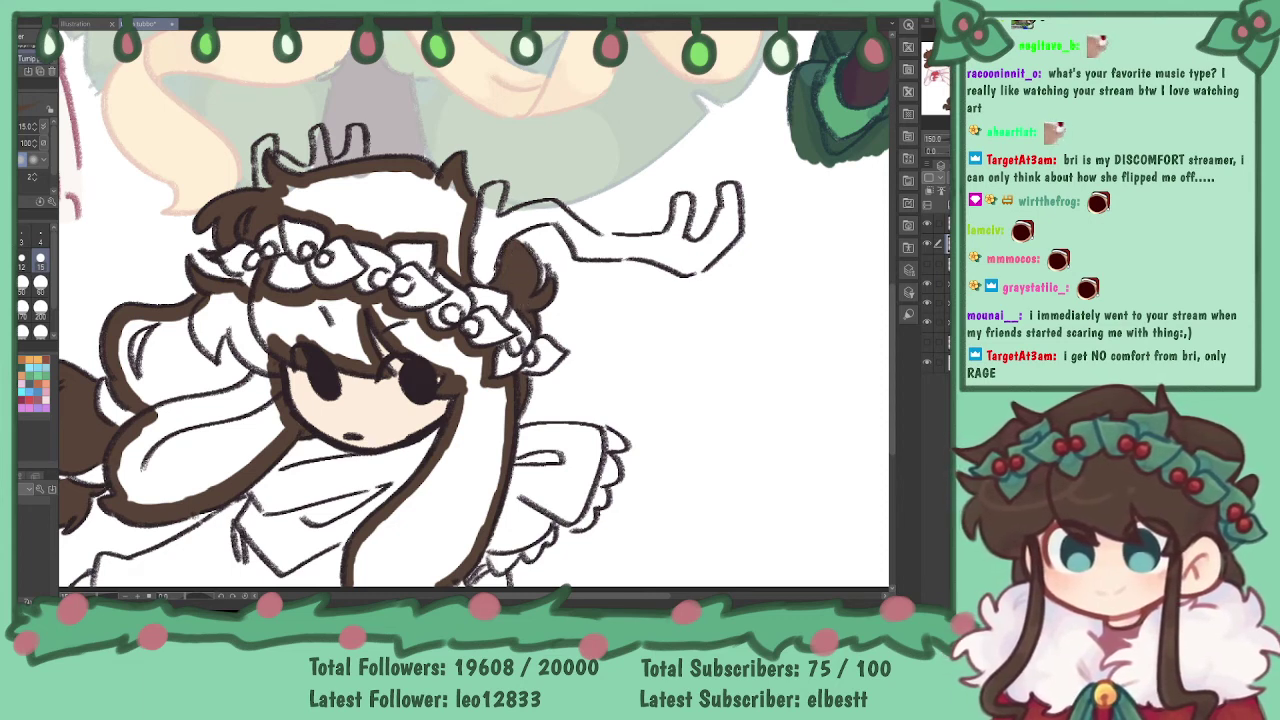
- Set the brush size to 20 and fill the top of the head above the crown with dark brown
mouse_move(447, 240)
mouse_down()
mouse_move(462, 272)
mouse_move(455, 195)
mouse_move(447, 228)
mouse_move(441, 193)
mouse_up()
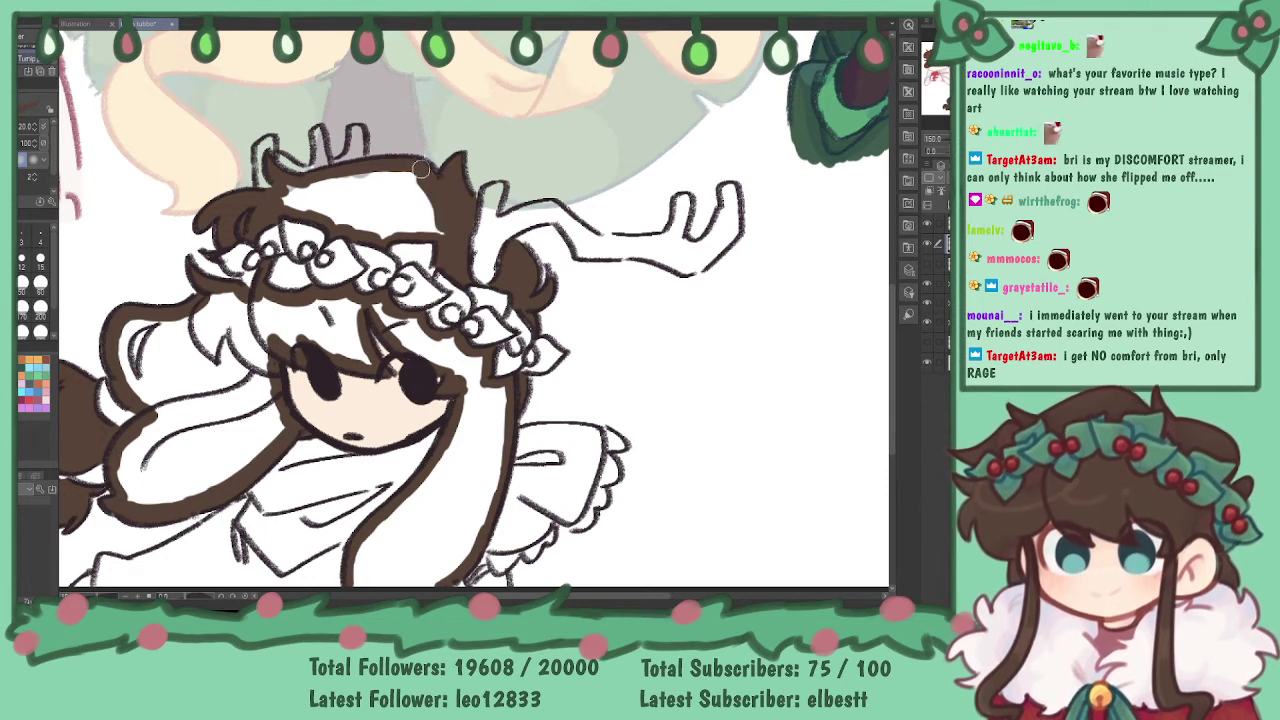
mouse_move(285, 197)
mouse_down()
mouse_move(348, 228)
mouse_move(320, 197)
mouse_move(342, 200)
mouse_move(391, 236)
mouse_move(346, 171)
mouse_move(436, 231)
mouse_move(453, 259)
mouse_move(368, 163)
mouse_up()
drag(420, 225, 409, 172)
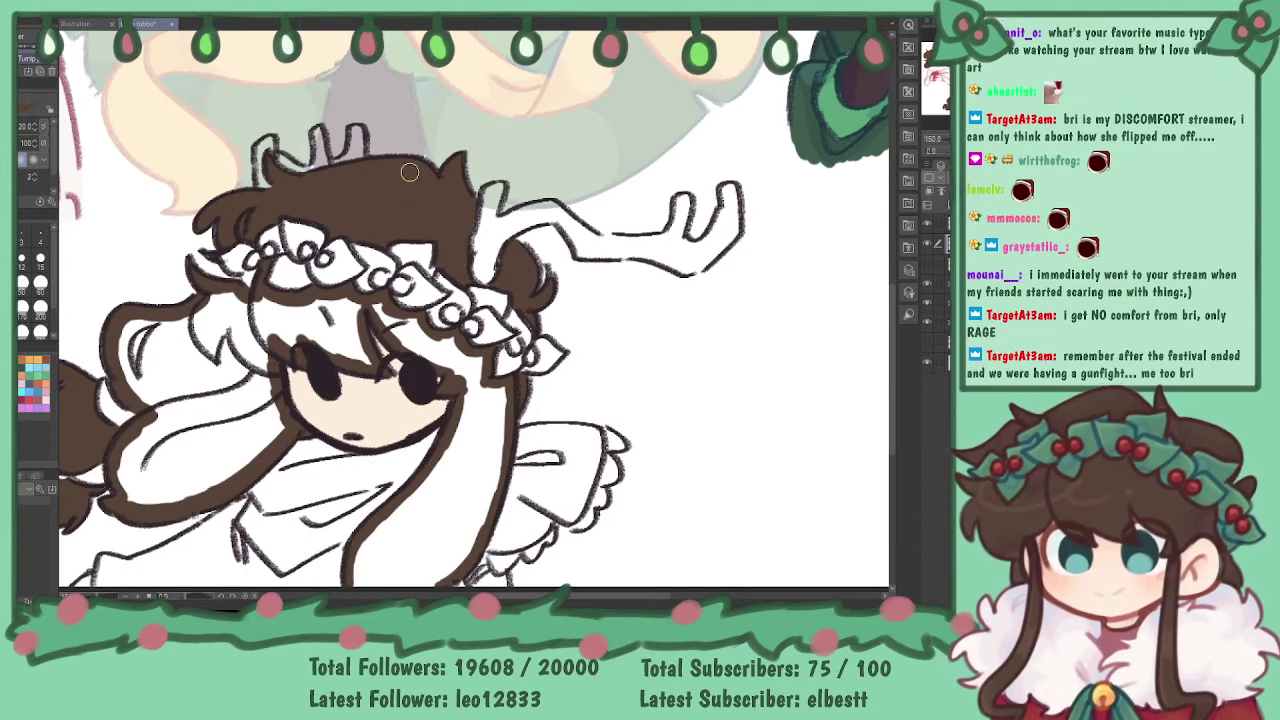
- Fill the upper-left hair curl and the long lock left of the face with dark brown, enlarging the brush to 30
drag(400, 300, 571, 259)
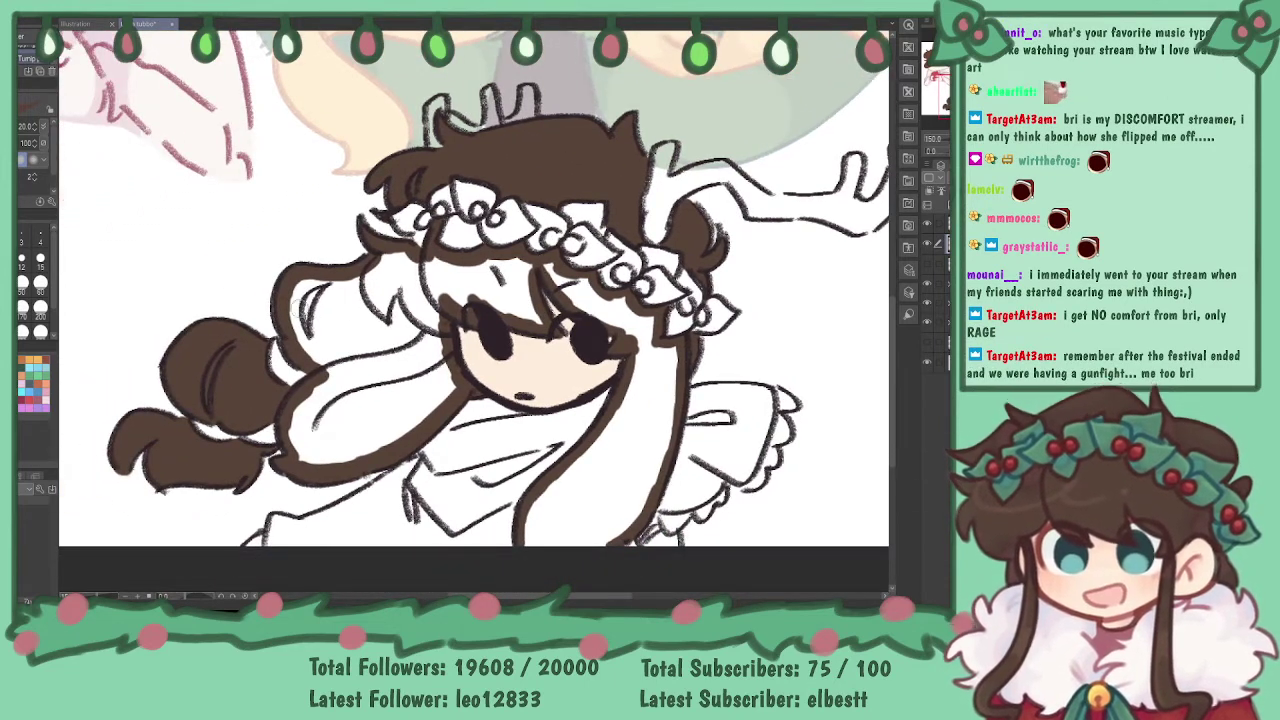
mouse_move(300, 350)
mouse_down()
mouse_move(296, 293)
mouse_move(293, 304)
mouse_move(338, 282)
mouse_up()
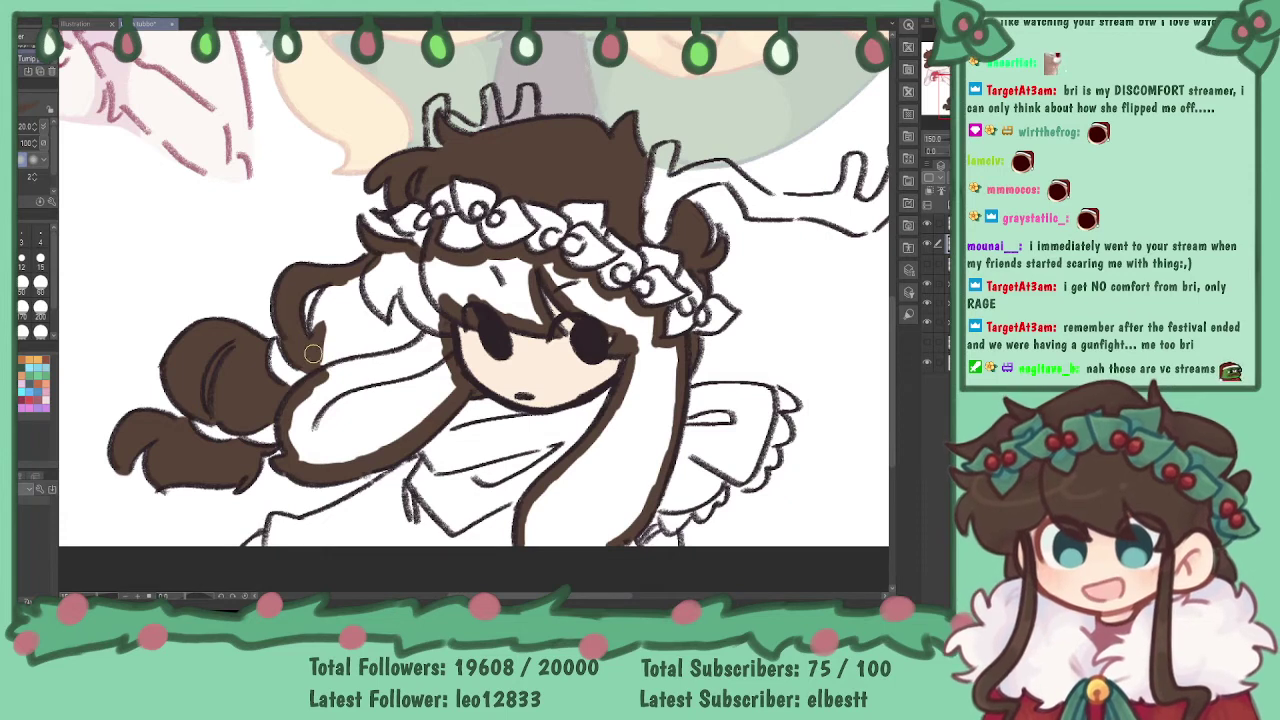
mouse_move(322, 333)
mouse_down()
mouse_move(325, 303)
mouse_move(321, 332)
mouse_move(341, 295)
mouse_move(313, 328)
mouse_move(340, 287)
mouse_move(334, 358)
mouse_move(349, 318)
mouse_move(353, 397)
mouse_move(338, 399)
mouse_move(355, 408)
mouse_move(372, 355)
mouse_up()
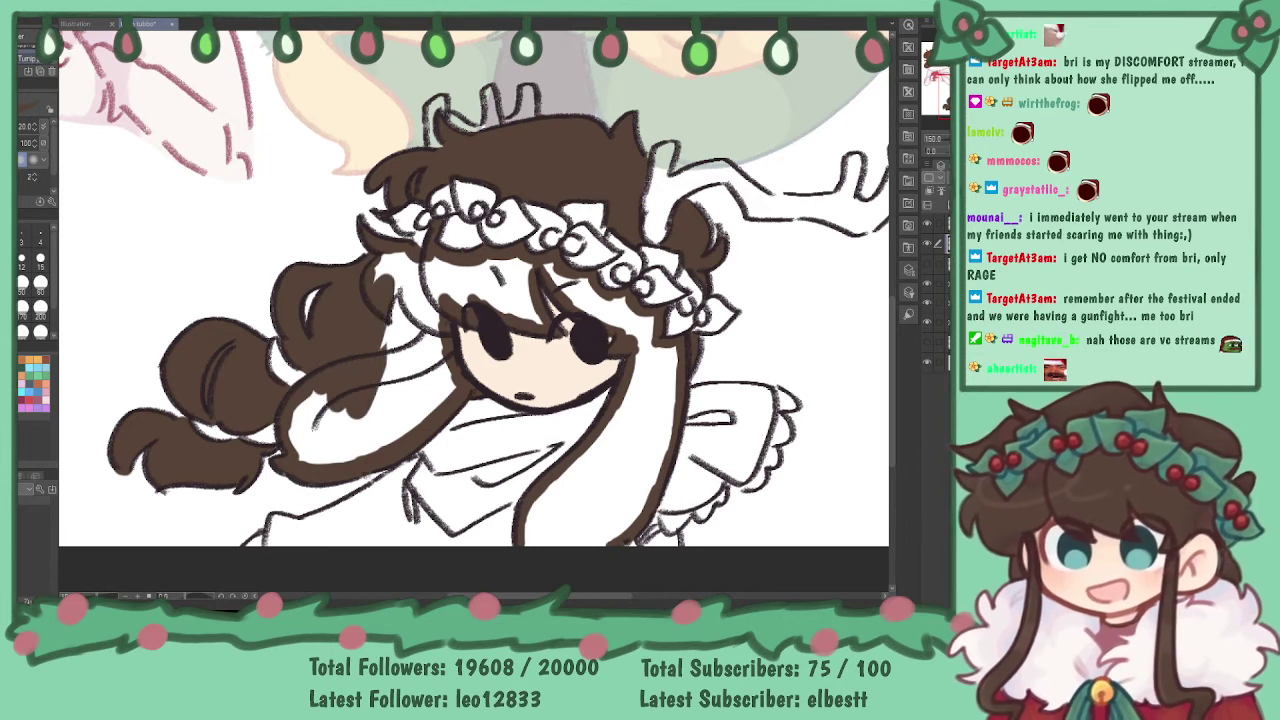
mouse_move(400, 300)
mouse_down()
mouse_move(410, 391)
mouse_move(437, 366)
mouse_move(445, 382)
mouse_move(334, 382)
mouse_move(305, 399)
mouse_move(322, 387)
mouse_move(370, 416)
mouse_move(375, 437)
mouse_move(447, 390)
mouse_up()
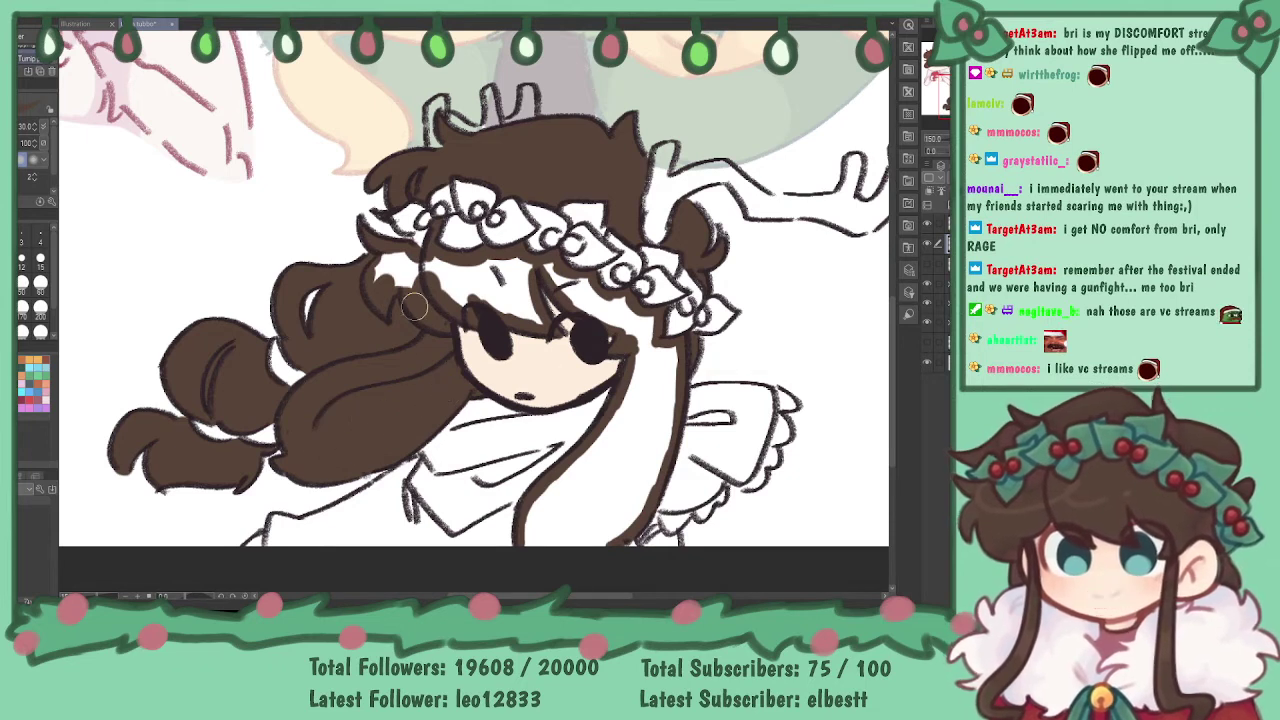
- Fill the fringe and the front lock right of the face with dark brown at brush size 30
mouse_move(417, 276)
mouse_down()
mouse_move(381, 286)
mouse_move(452, 295)
mouse_move(461, 268)
mouse_move(537, 320)
mouse_move(519, 268)
mouse_move(481, 277)
mouse_move(595, 313)
mouse_move(555, 271)
mouse_move(631, 325)
mouse_move(624, 304)
mouse_move(647, 345)
mouse_up()
mouse_move(789, 275)
mouse_down()
mouse_move(746, 157)
mouse_move(704, 146)
mouse_move(656, 228)
mouse_up()
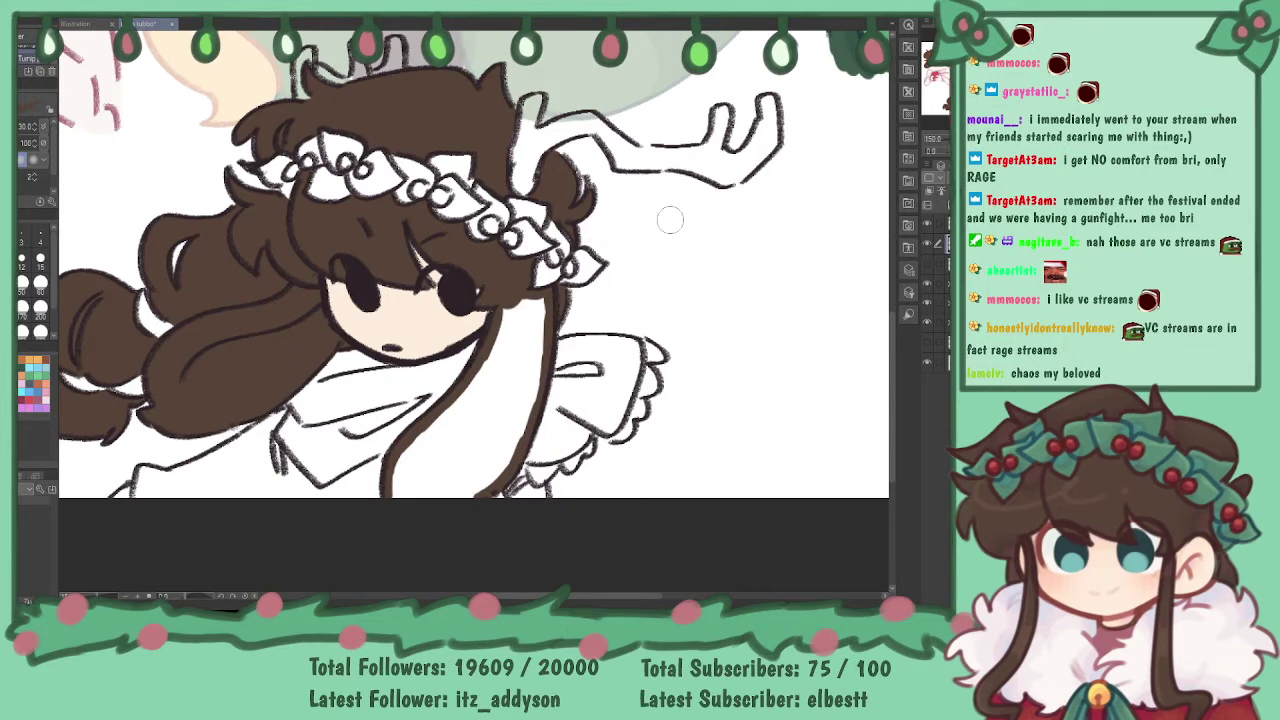
mouse_move(421, 443)
mouse_down()
mouse_move(410, 495)
mouse_move(429, 451)
mouse_move(447, 460)
mouse_move(502, 430)
mouse_move(531, 388)
mouse_move(537, 307)
mouse_move(488, 406)
mouse_move(507, 318)
mouse_move(468, 399)
mouse_move(480, 427)
mouse_move(510, 398)
mouse_up()
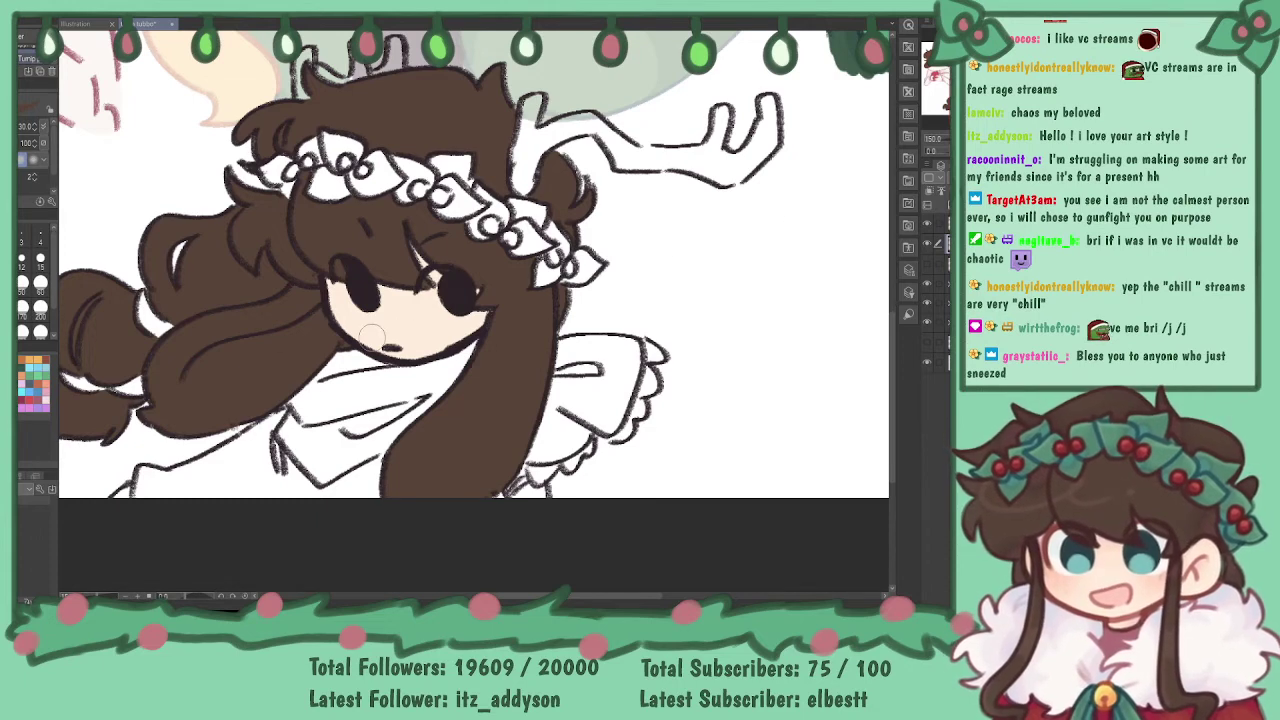
- Fill the flower crown's leaves with green at brush size 17, working from its left end past the centre of the forehead
mouse_move(504, 268)
mouse_down()
mouse_move(551, 340)
mouse_move(621, 388)
mouse_up()
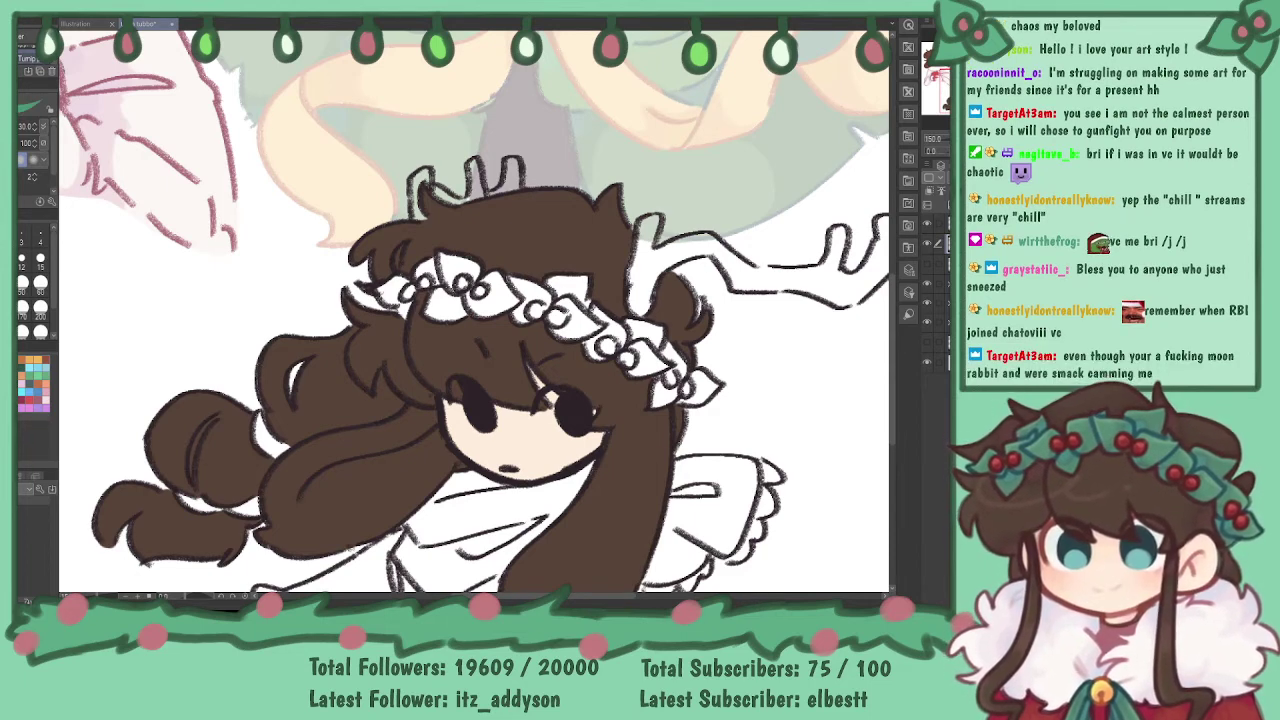
click(22, 476)
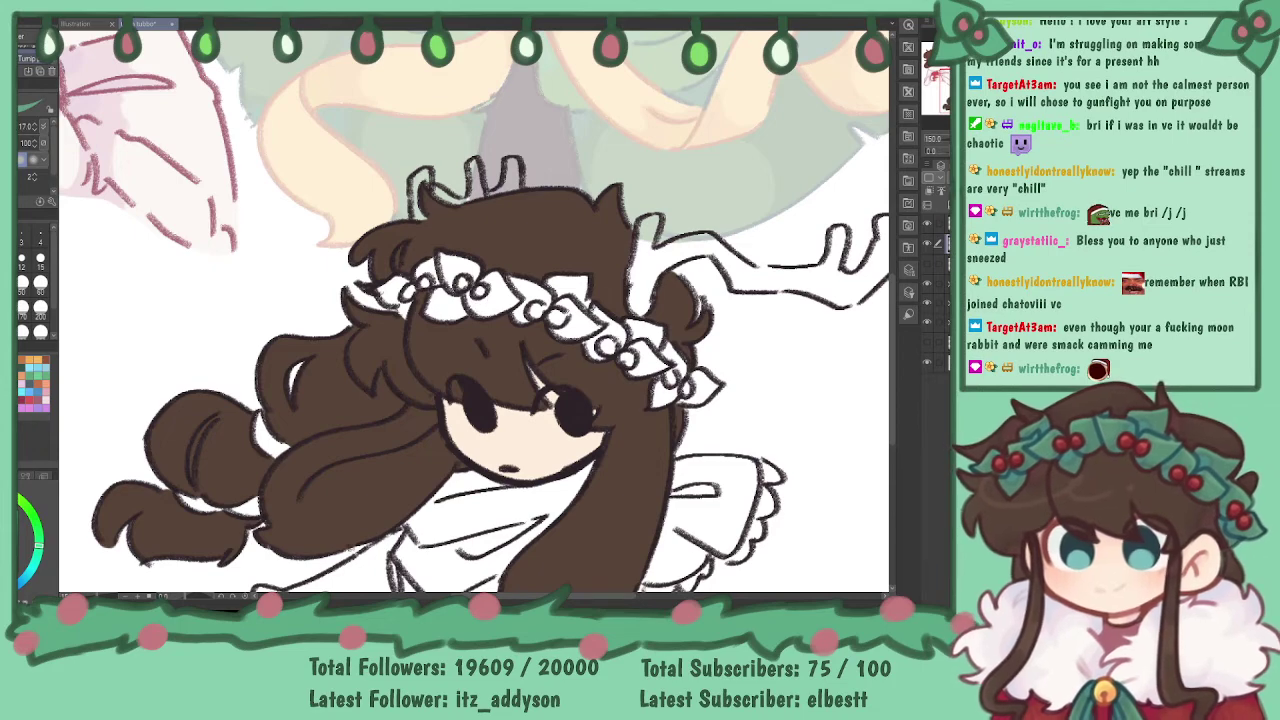
key(ctrl+plus)
key(ctrl+plus)
key(ctrl+plus)
mouse_move(290, 290)
mouse_down()
mouse_move(433, 335)
mouse_move(517, 333)
mouse_move(502, 346)
mouse_move(508, 362)
mouse_move(525, 292)
mouse_move(510, 275)
mouse_move(450, 302)
mouse_move(462, 322)
mouse_move(552, 272)
mouse_move(625, 262)
mouse_move(573, 268)
mouse_up()
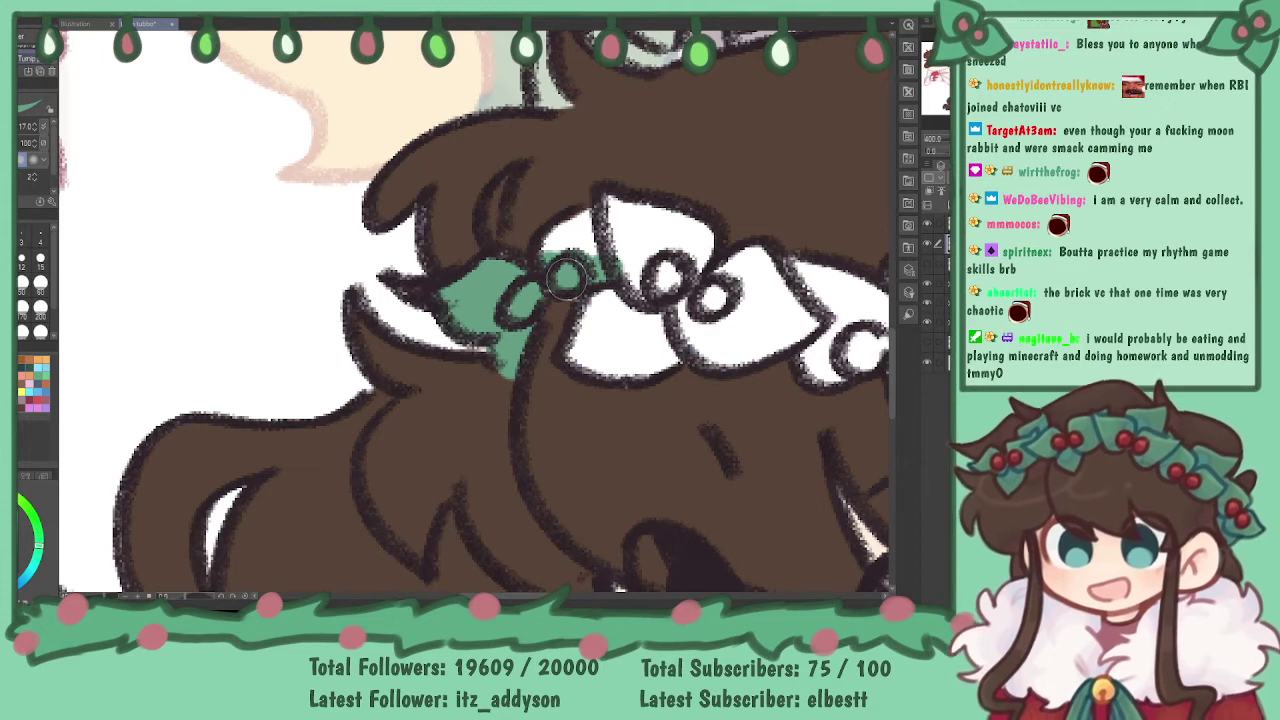
mouse_move(565, 275)
mouse_down()
mouse_move(565, 245)
mouse_move(588, 228)
mouse_up()
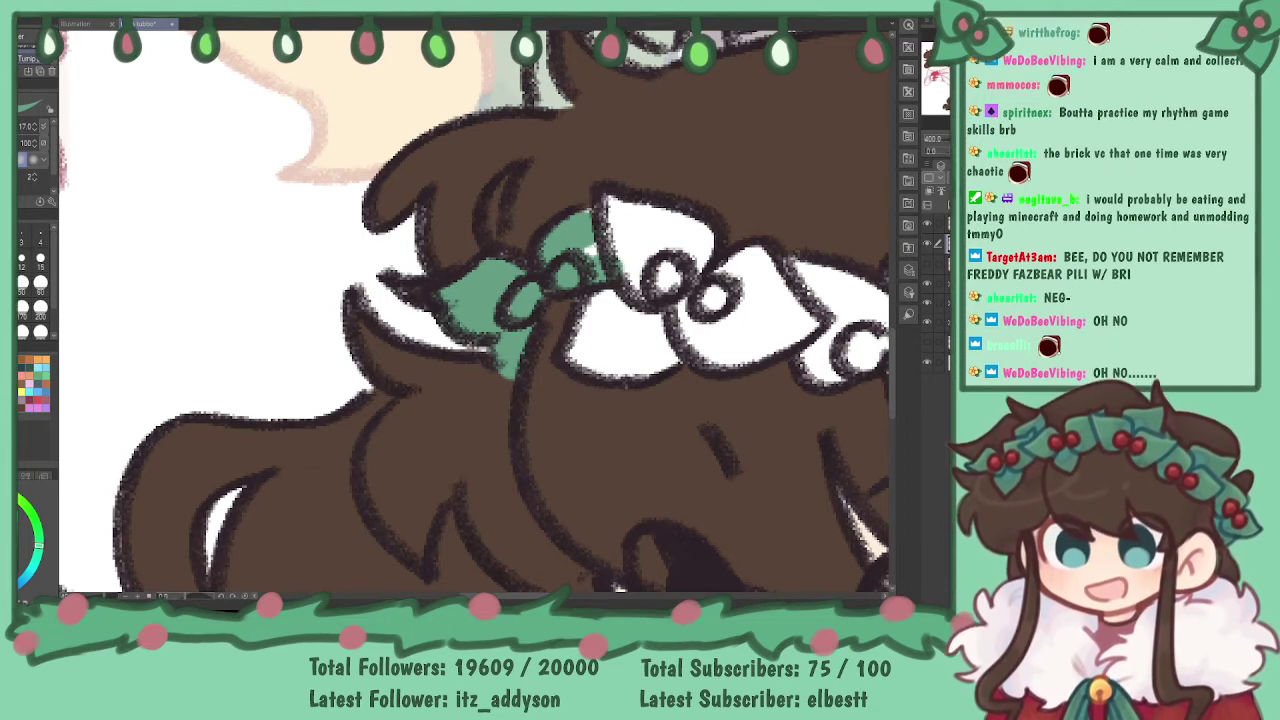
mouse_move(588, 262)
mouse_down()
mouse_move(612, 210)
mouse_move(621, 252)
mouse_move(653, 292)
mouse_move(576, 353)
mouse_move(632, 360)
mouse_move(604, 370)
mouse_move(666, 362)
mouse_move(678, 348)
mouse_move(616, 330)
mouse_move(686, 255)
mouse_move(683, 268)
mouse_move(645, 242)
mouse_up()
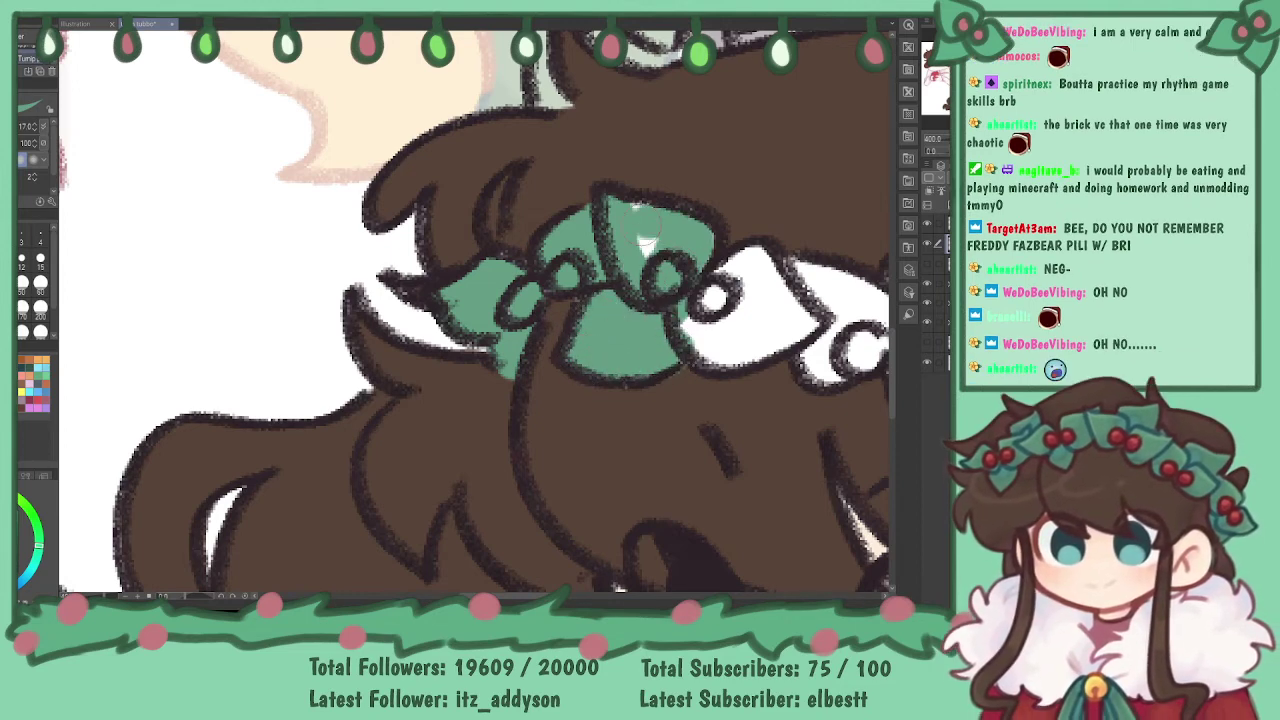
drag(800, 275, 374, 168)
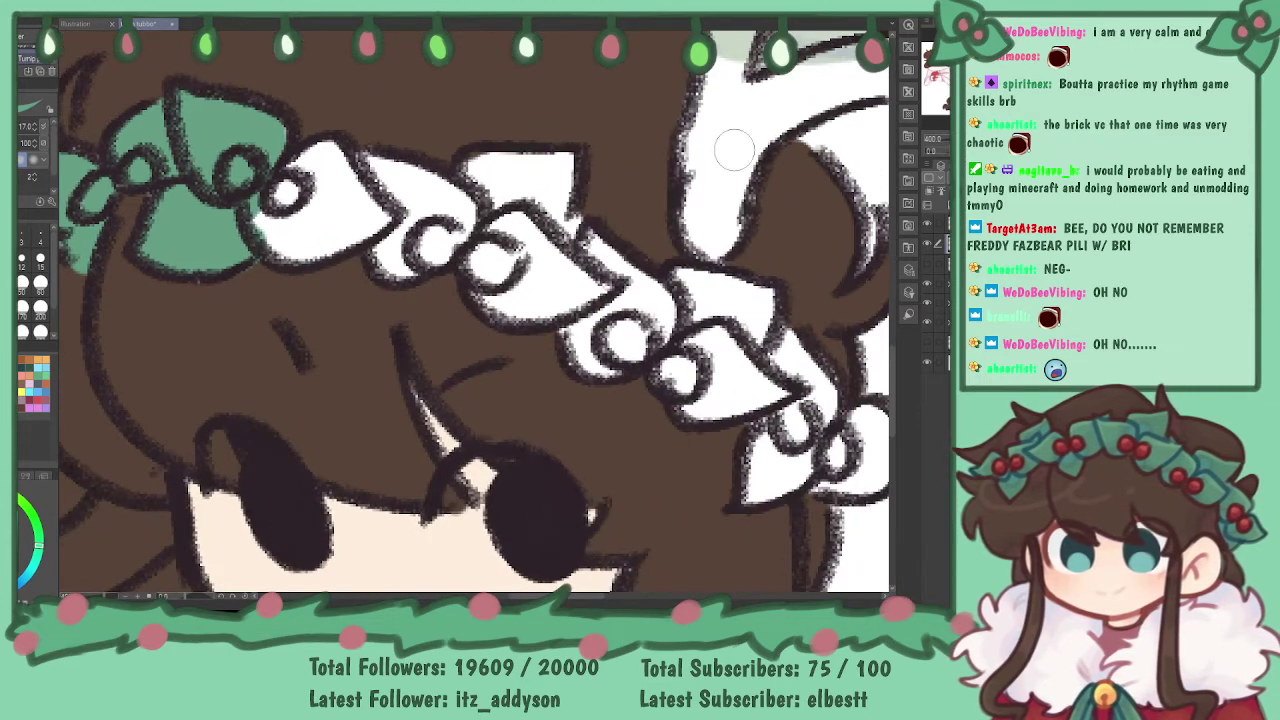
mouse_move(262, 206)
mouse_down()
mouse_move(294, 246)
mouse_move(269, 238)
mouse_move(308, 242)
mouse_move(390, 208)
mouse_move(329, 155)
mouse_move(274, 186)
mouse_move(280, 225)
mouse_move(357, 200)
mouse_move(377, 255)
mouse_move(400, 265)
mouse_move(460, 222)
mouse_up()
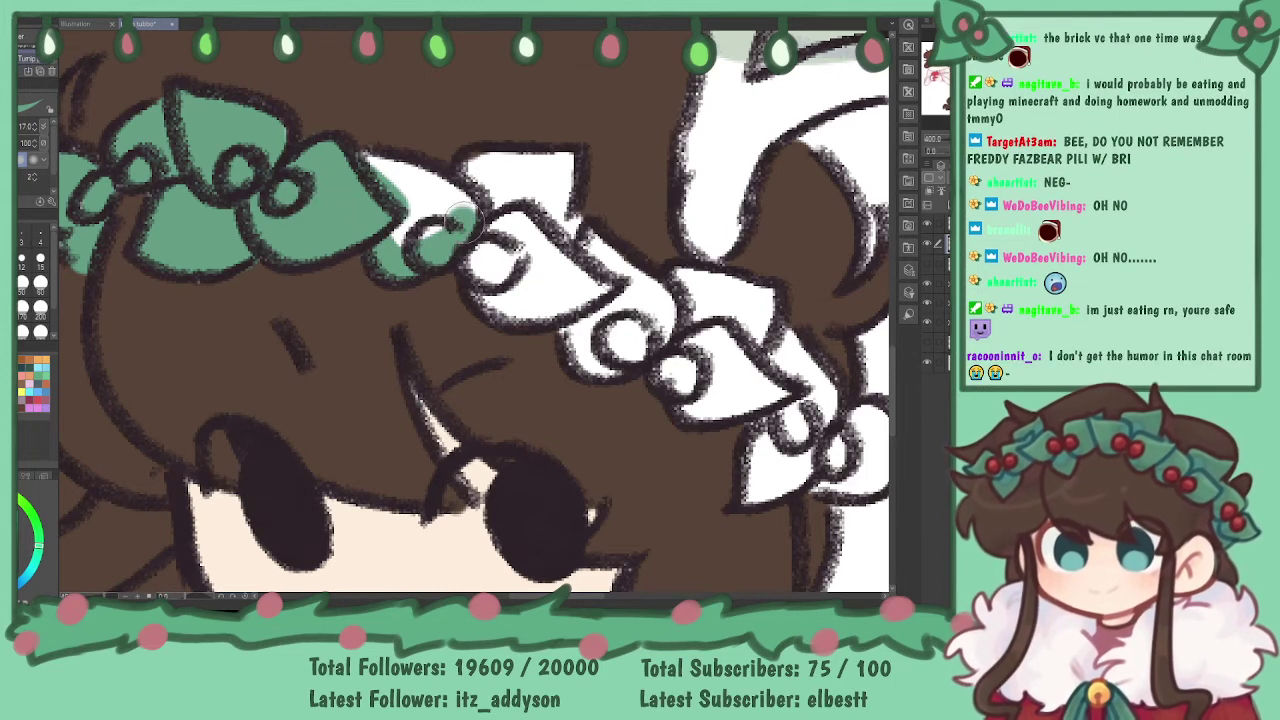
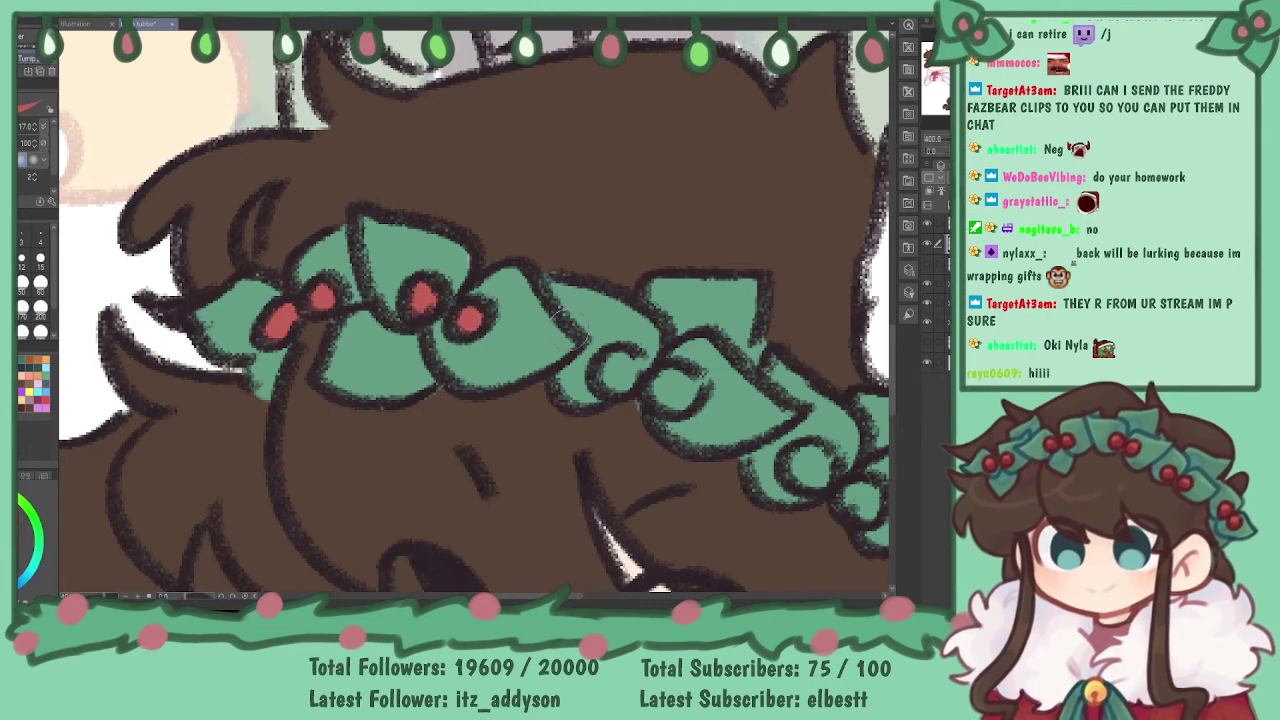
- Colour the crown's remaining berries red, from the pair above the forehead to the pair at its right end
click(619, 368)
click(677, 388)
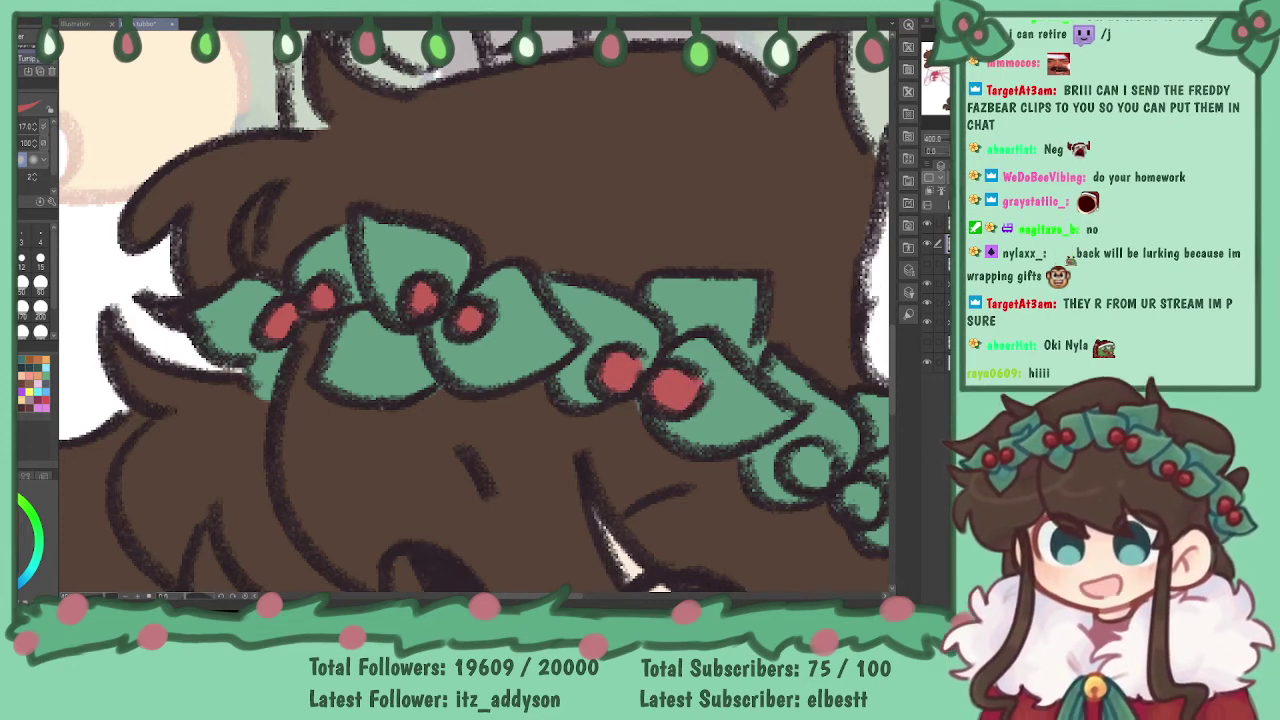
drag(760, 430, 618, 304)
click(666, 343)
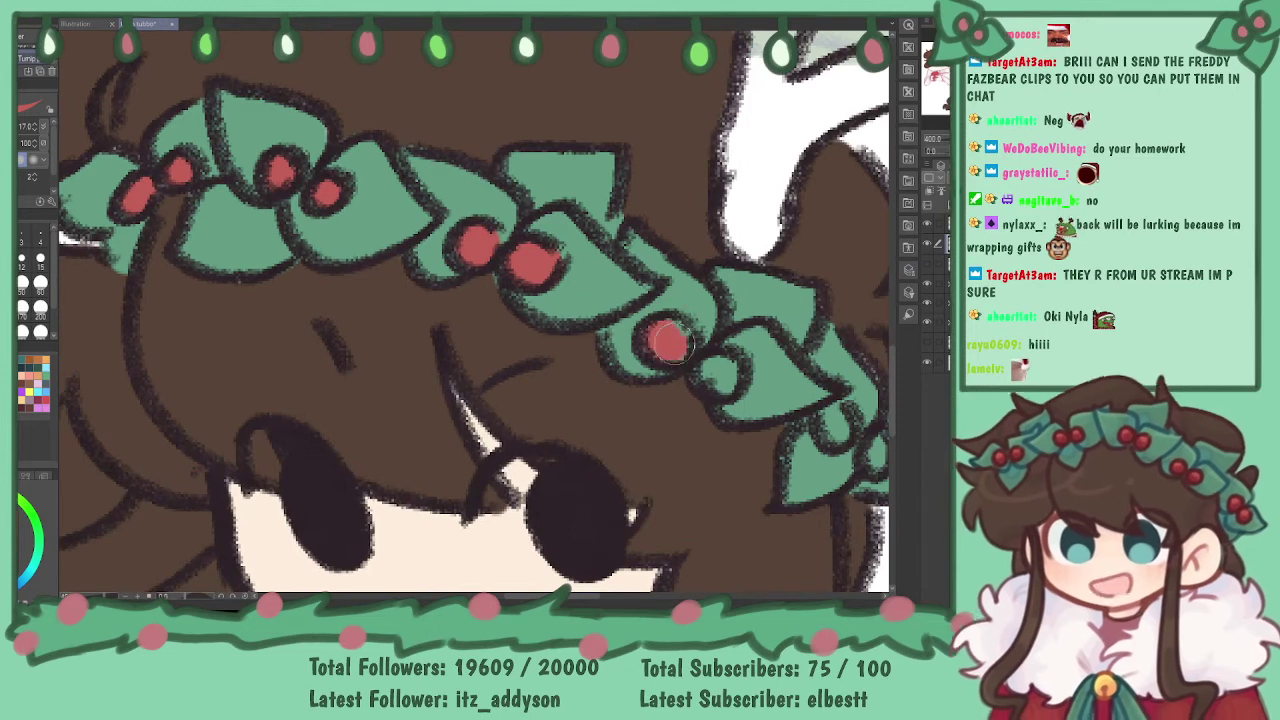
click(714, 374)
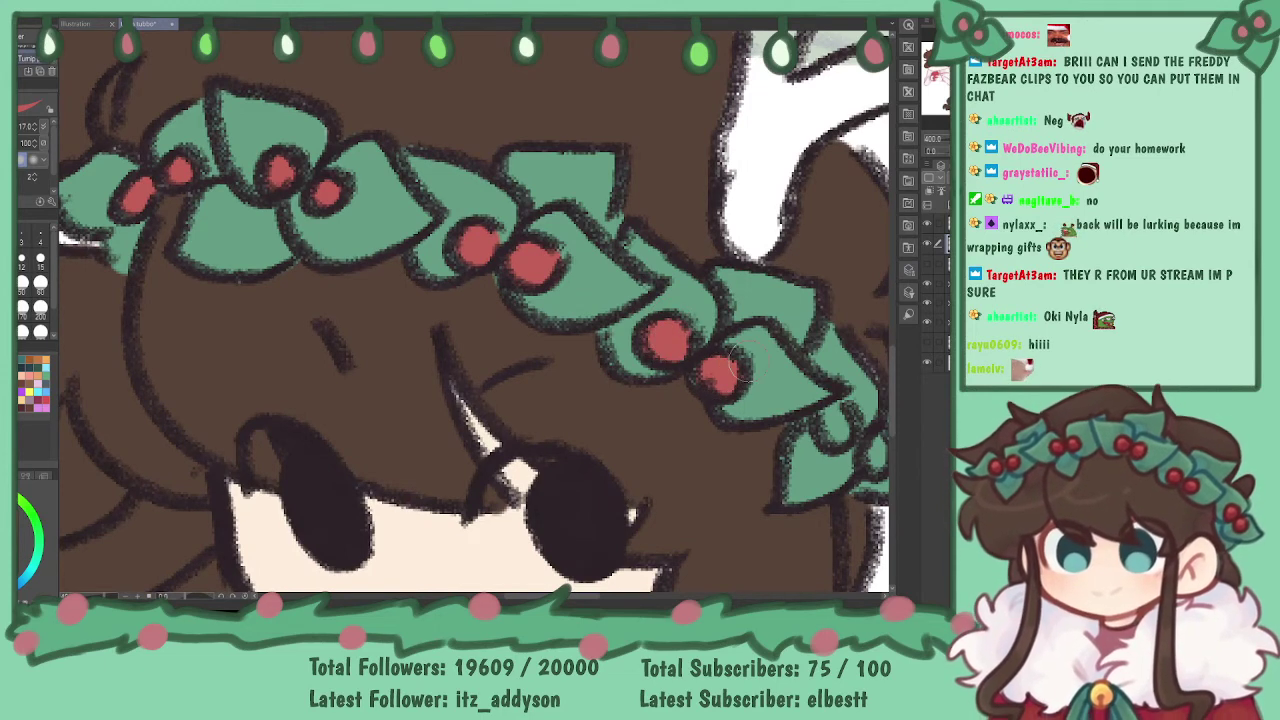
drag(836, 426, 572, 299)
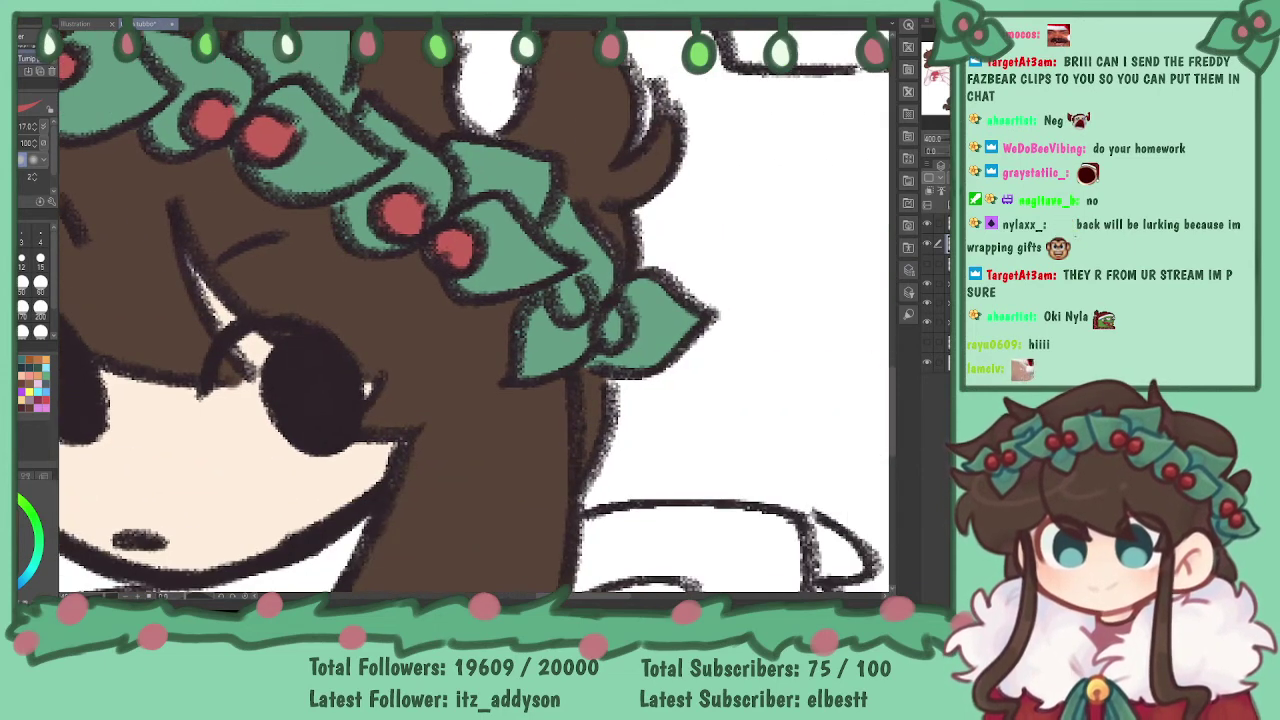
click(566, 296)
click(612, 330)
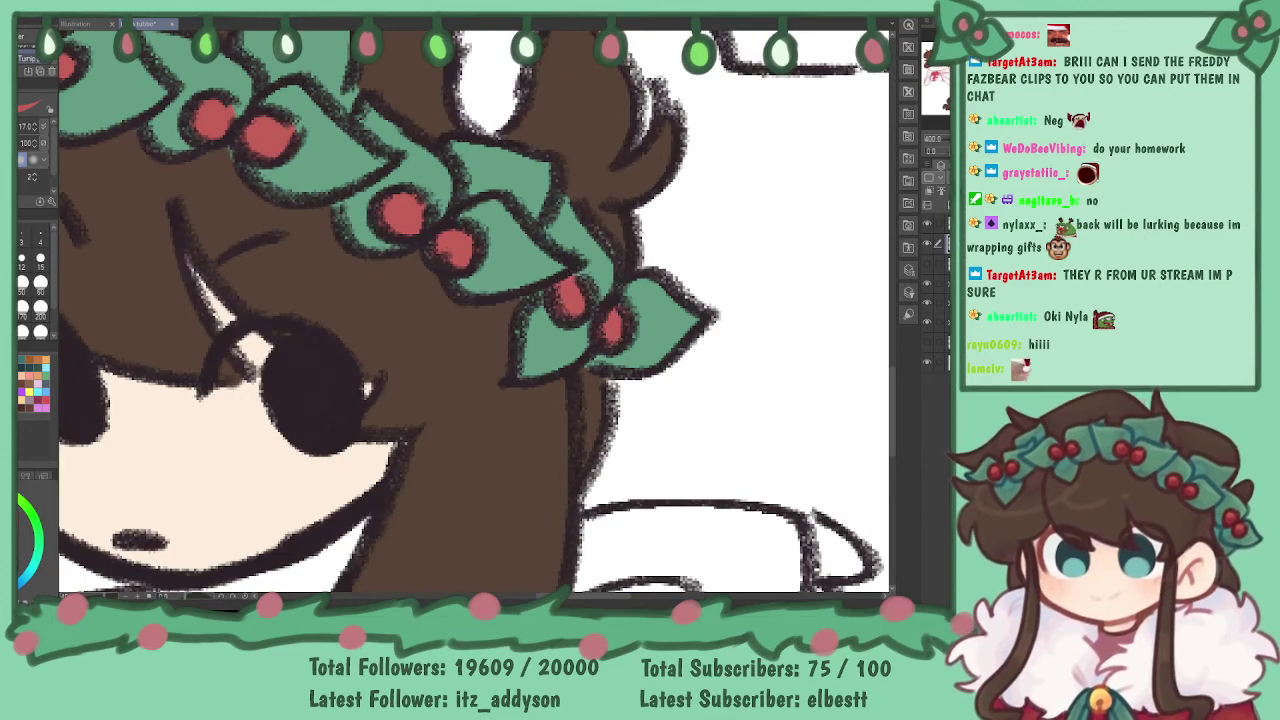
- Erase the small mouth from the character's face on the line art layer
key(ctrl+minus)
key(ctrl+minus)
key(ctrl+minus)
key(ctrl+minus)
drag(755, 134, 797, 168)
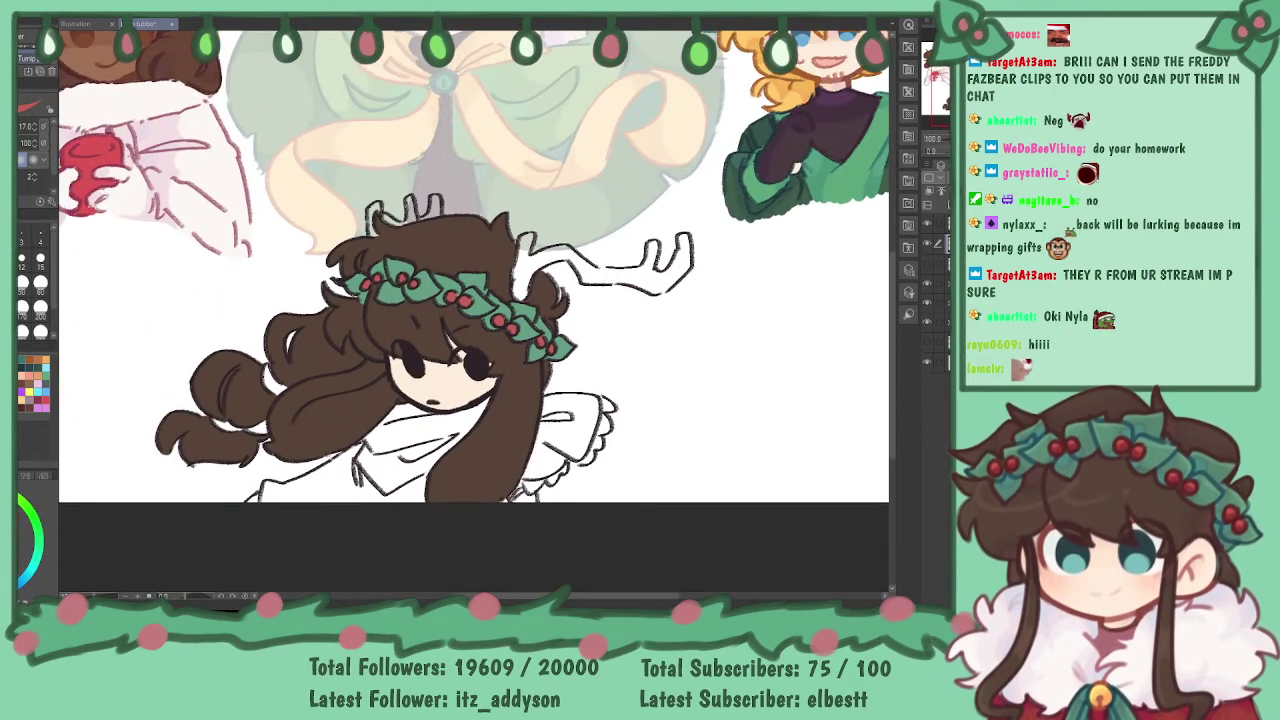
scroll(480, 315, up, 3)
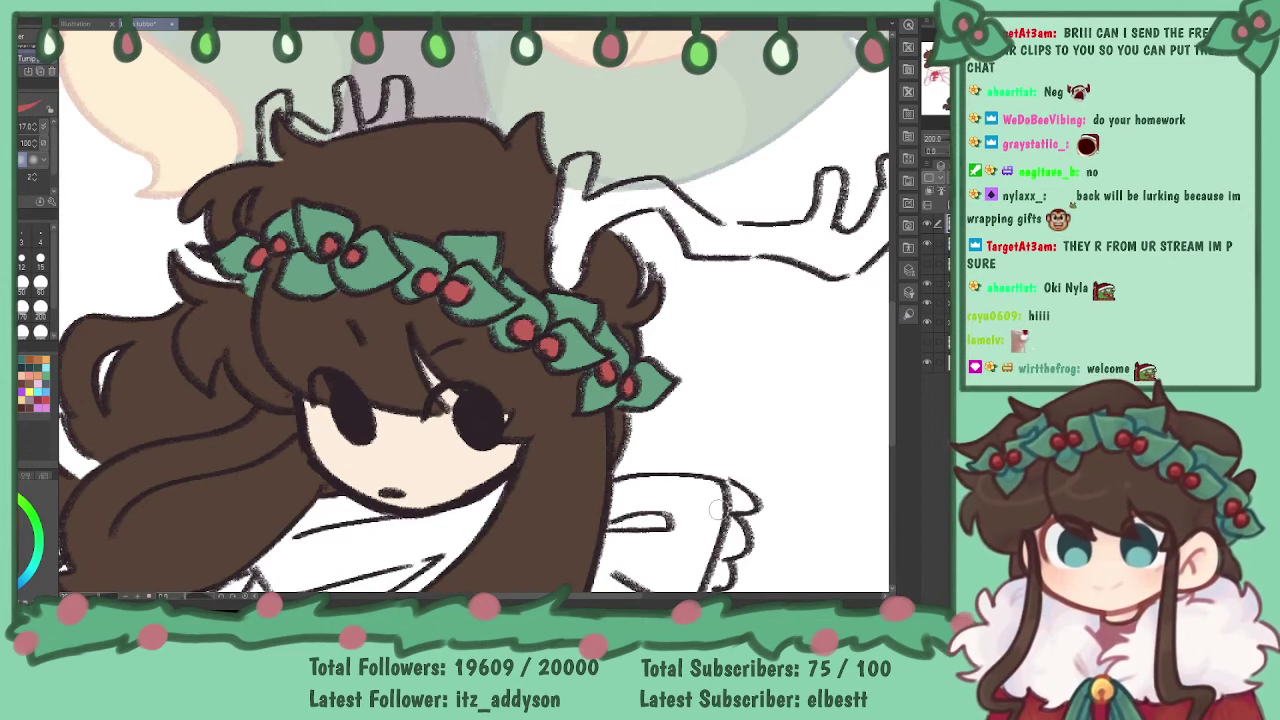
drag(386, 481, 412, 487)
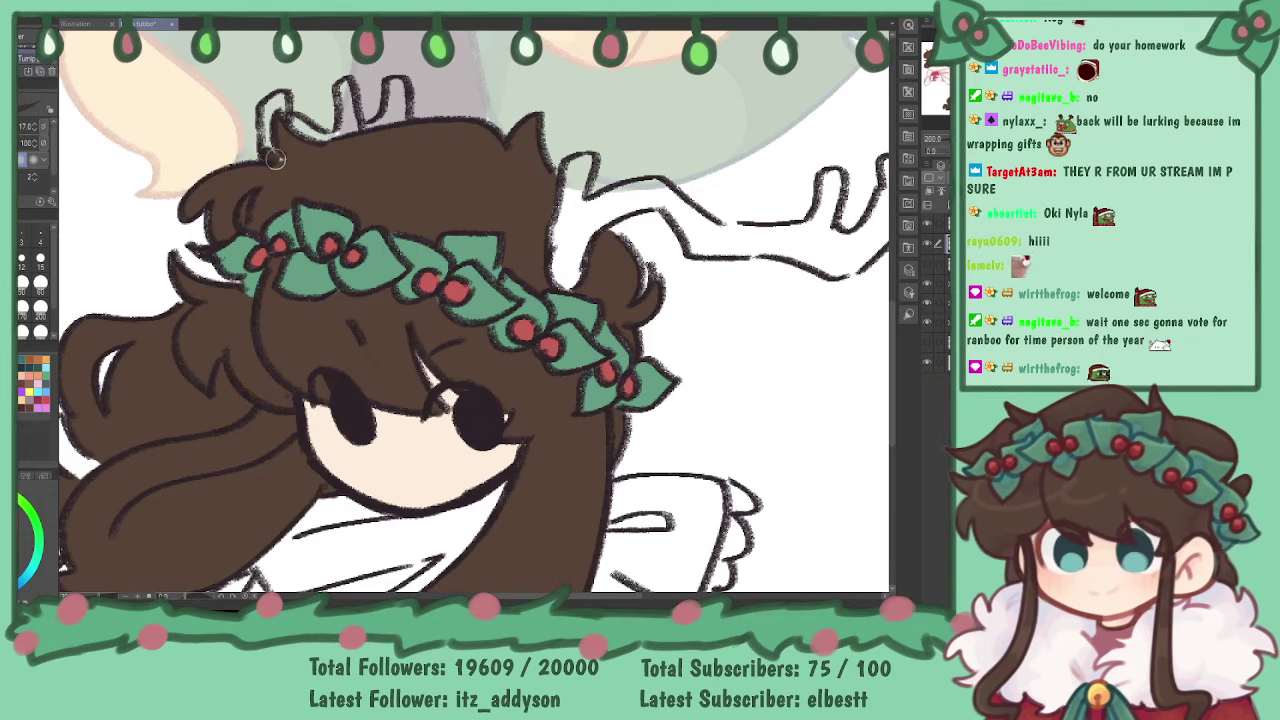
- Fill the left antler and its two upright prongs behind the head with very dark brown
mouse_move(276, 158)
mouse_down()
mouse_move(264, 132)
mouse_move(286, 104)
mouse_up()
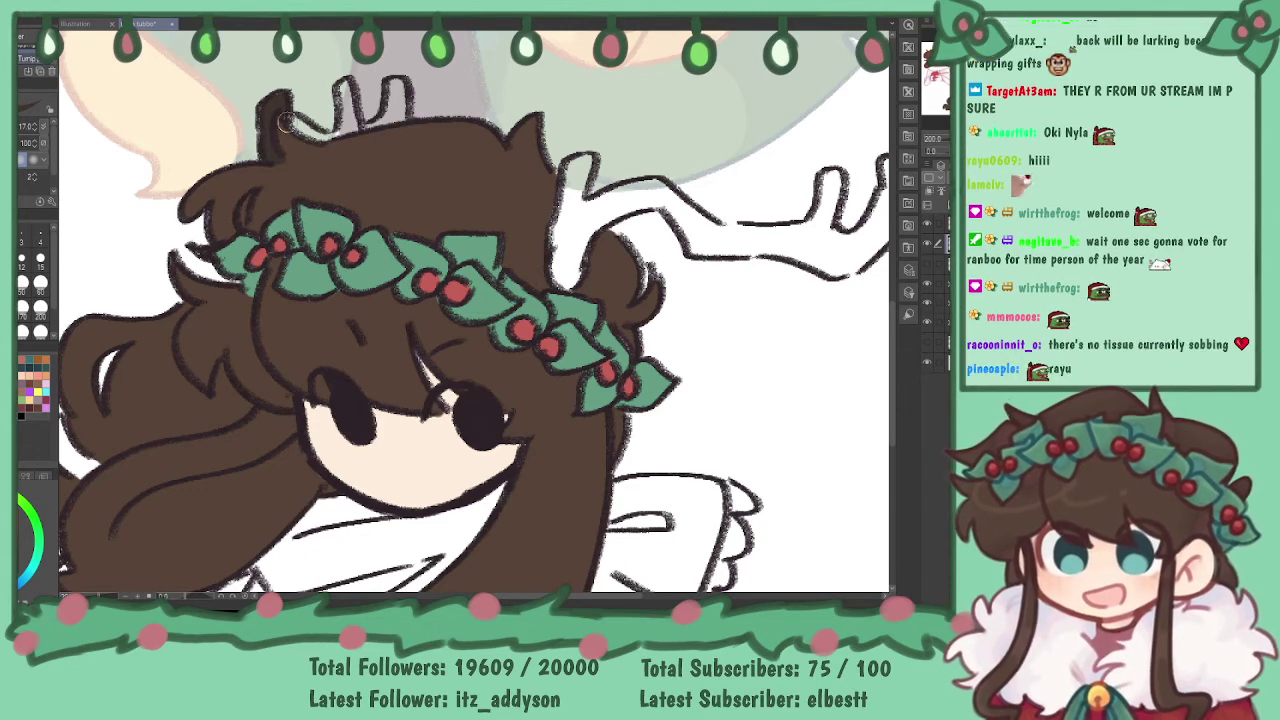
mouse_move(295, 128)
mouse_down()
mouse_move(353, 127)
mouse_move(345, 85)
mouse_up()
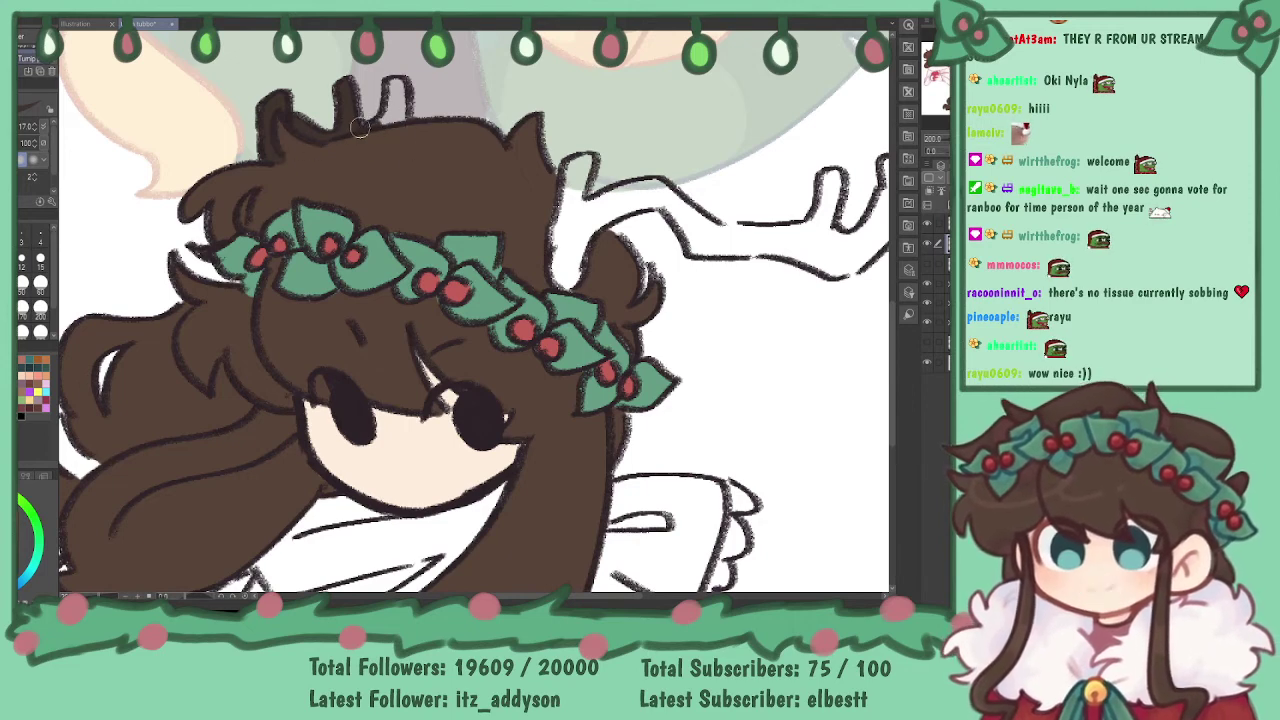
drag(400, 112, 397, 88)
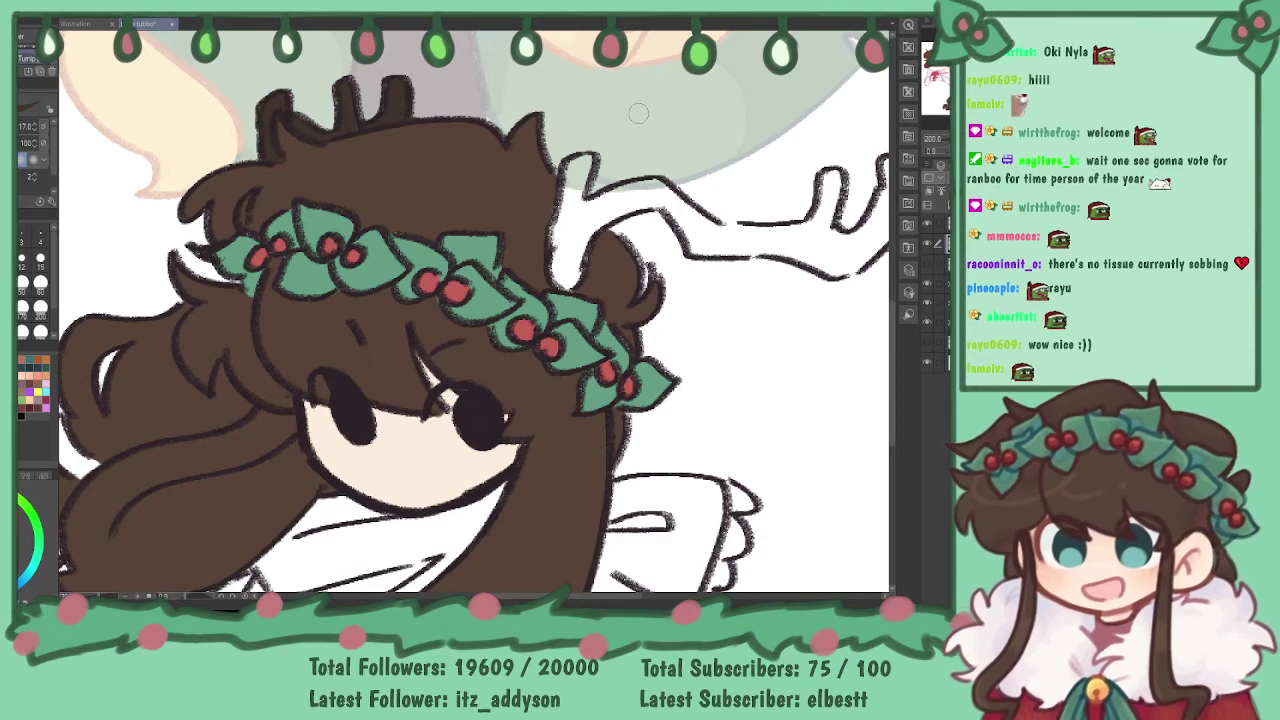
- Fill the right antler with very dark brown, from its base at the crown through the upper prong and along the long branch
mouse_move(600, 300)
mouse_down()
mouse_move(485, 275)
mouse_move(371, 300)
mouse_move(456, 290)
mouse_move(460, 328)
mouse_move(499, 269)
mouse_up()
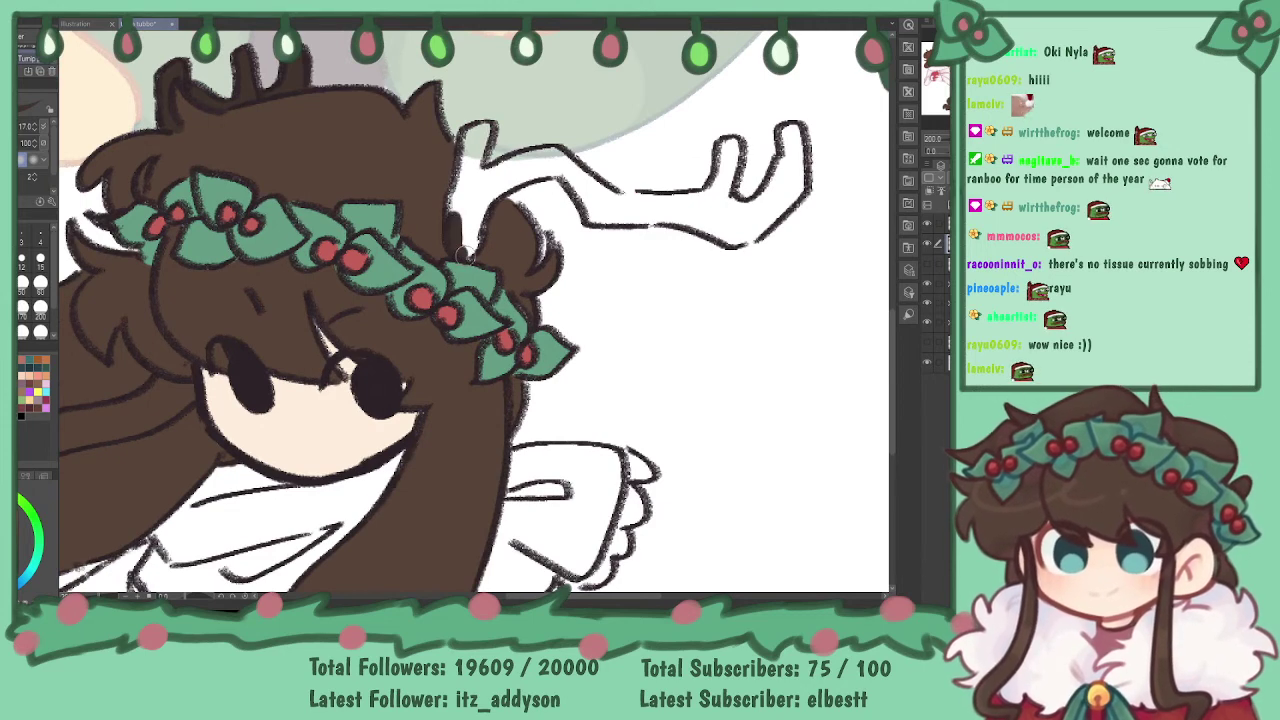
mouse_move(470, 244)
mouse_down()
mouse_move(474, 205)
mouse_move(460, 231)
mouse_up()
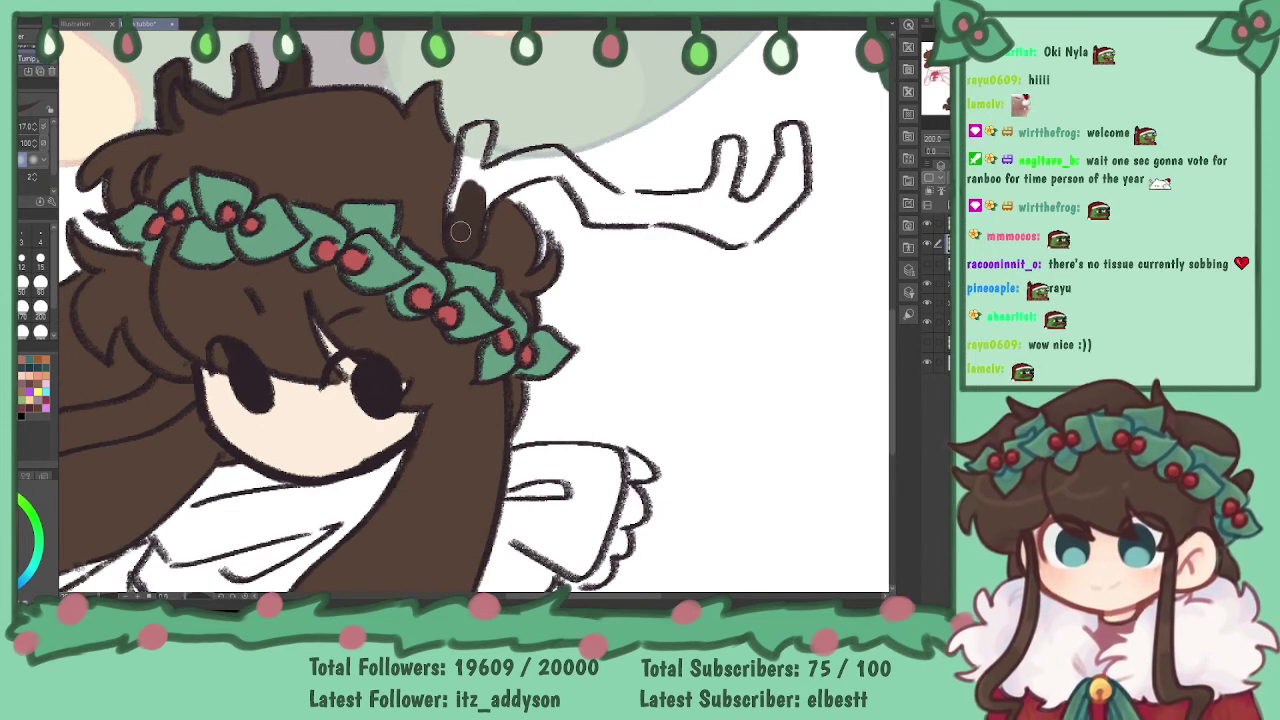
drag(455, 197, 457, 191)
drag(466, 142, 486, 130)
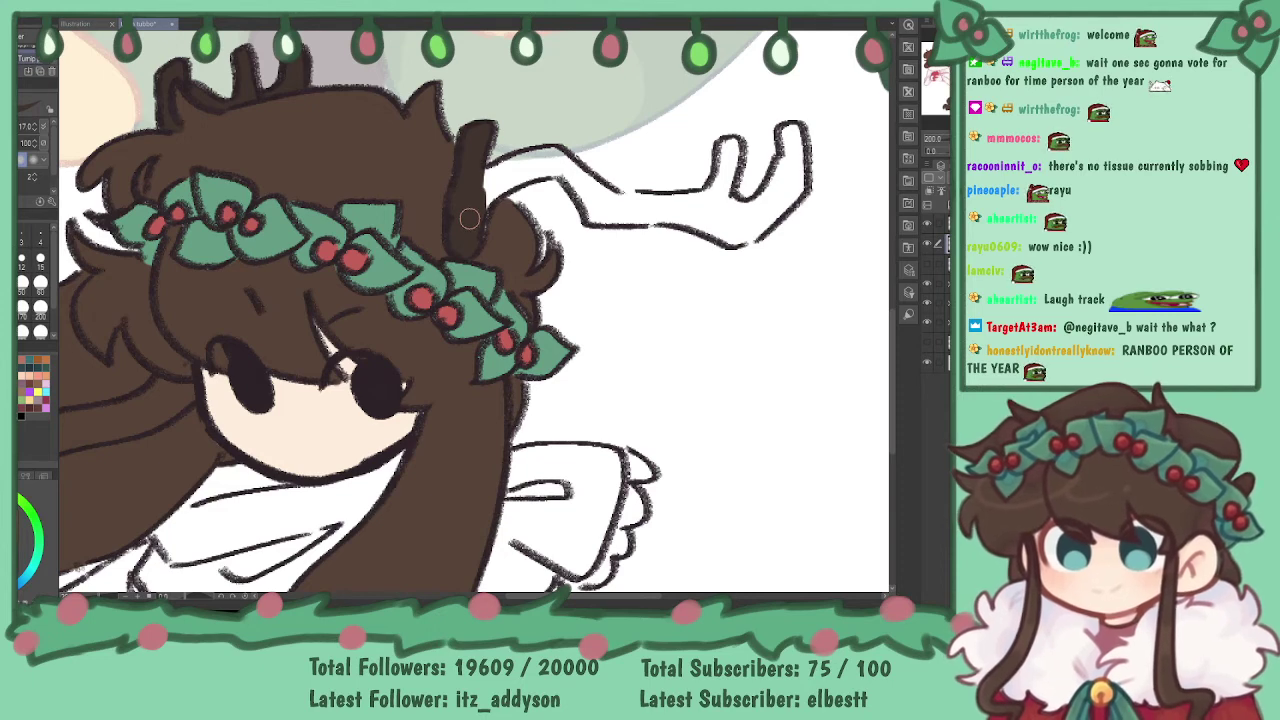
mouse_move(478, 222)
mouse_down()
mouse_move(537, 178)
mouse_move(500, 189)
mouse_move(559, 168)
mouse_move(487, 176)
mouse_move(553, 155)
mouse_move(620, 199)
mouse_move(710, 198)
mouse_up()
mouse_move(552, 175)
mouse_down()
mouse_move(578, 182)
mouse_move(590, 212)
mouse_move(658, 220)
mouse_move(595, 201)
mouse_up()
mouse_move(706, 200)
mouse_down()
mouse_move(441, 170)
mouse_move(462, 210)
mouse_move(484, 213)
mouse_move(524, 176)
mouse_move(528, 101)
mouse_move(490, 185)
mouse_move(517, 125)
mouse_move(505, 170)
mouse_move(480, 185)
mouse_move(455, 157)
mouse_move(470, 130)
mouse_move(461, 116)
mouse_move(440, 182)
mouse_move(447, 166)
mouse_up()
- Paint the folded scarf below the face teal blue, outlining its edges first and then filling the inside
drag(350, 290, 846, 58)
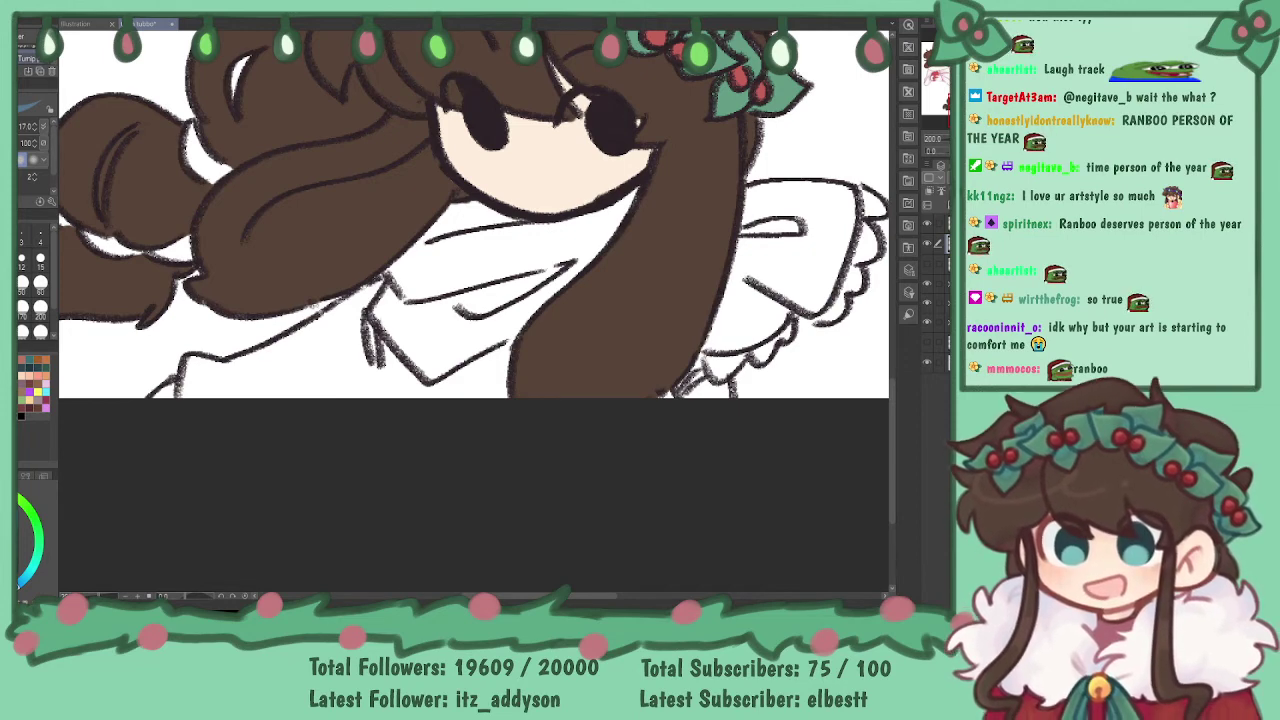
drag(381, 318, 404, 345)
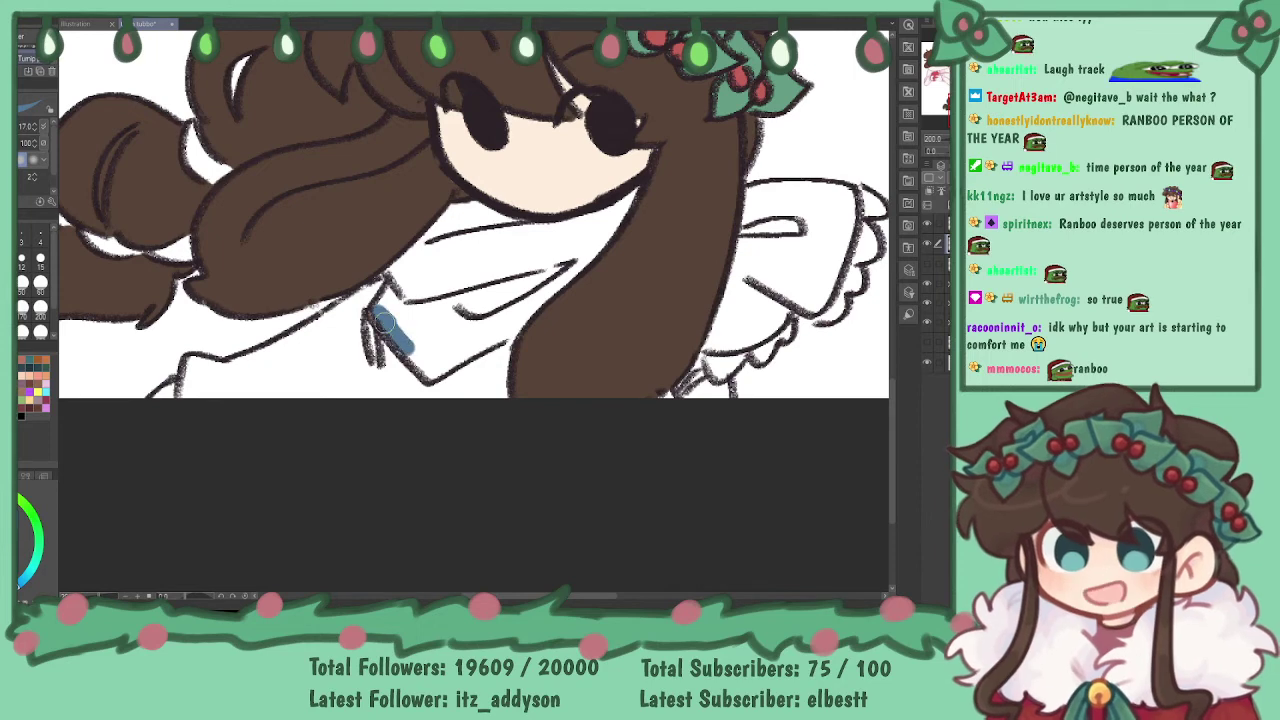
key(ctrl+z)
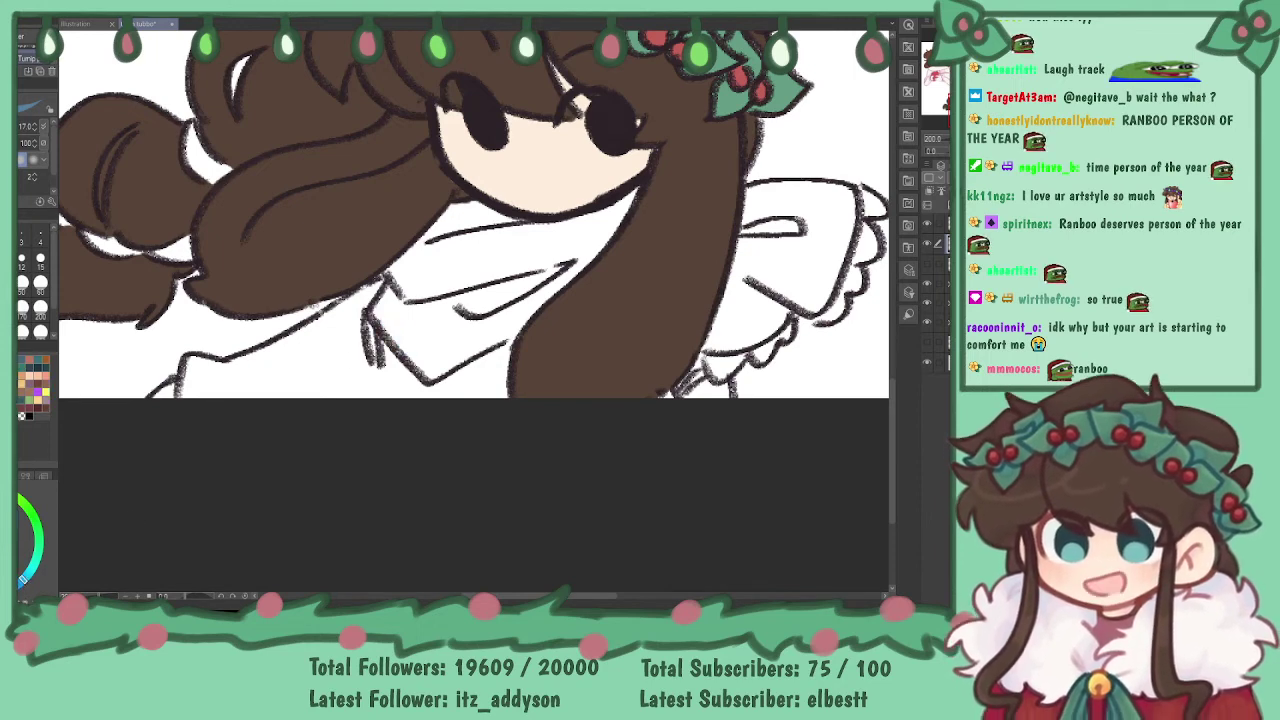
mouse_move(376, 312)
mouse_down()
mouse_move(431, 374)
mouse_move(515, 330)
mouse_up()
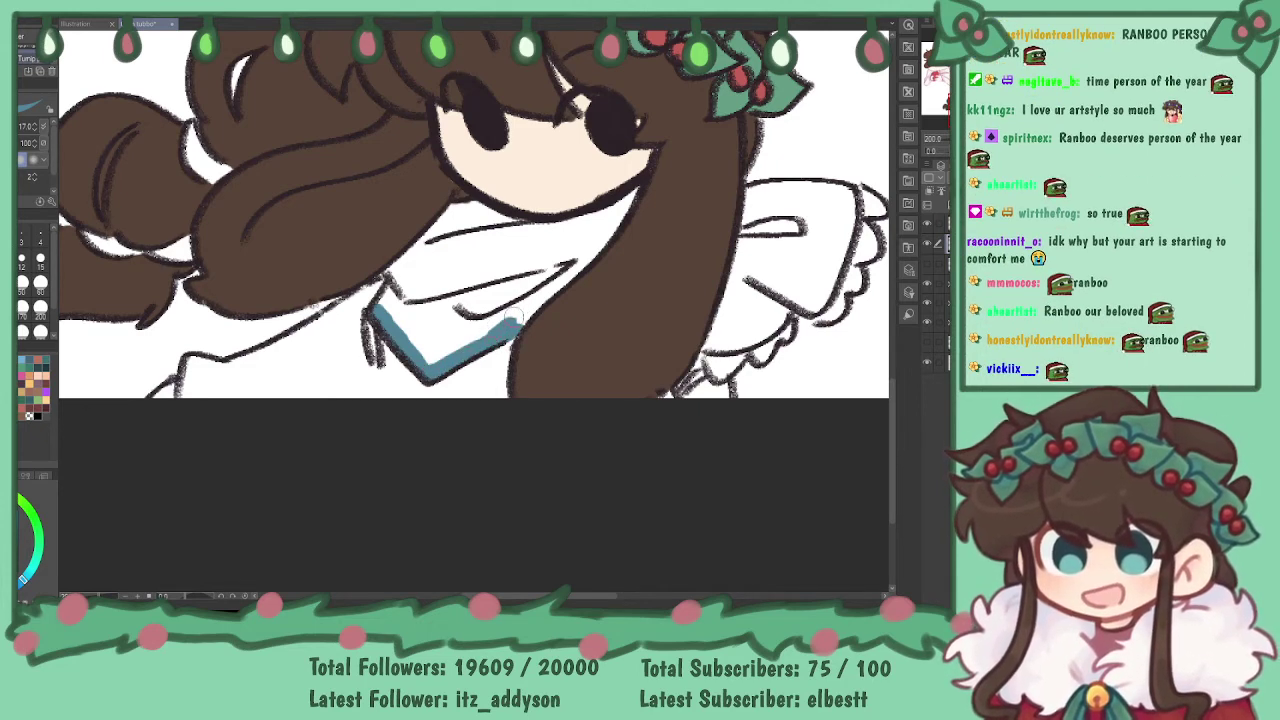
mouse_move(512, 328)
mouse_down()
mouse_move(547, 285)
mouse_move(524, 323)
mouse_move(610, 230)
mouse_up()
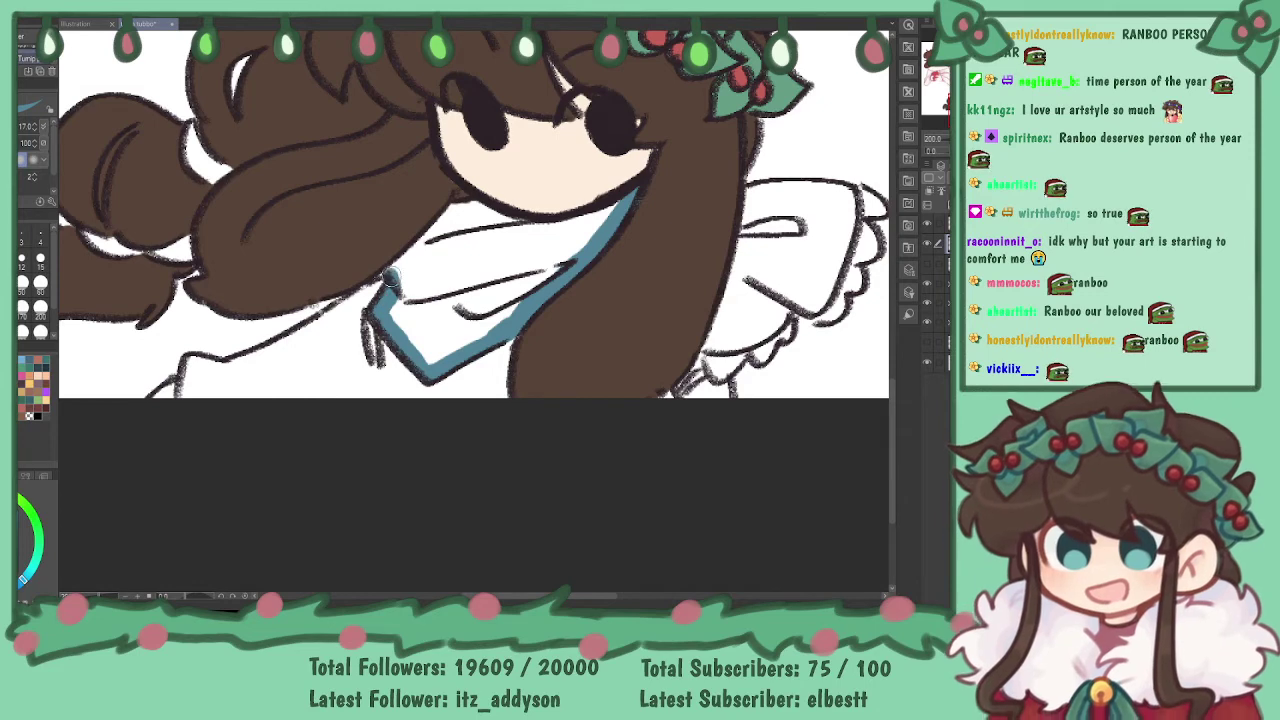
mouse_move(394, 274)
mouse_down()
mouse_move(428, 236)
mouse_move(565, 240)
mouse_move(595, 215)
mouse_move(540, 262)
mouse_move(552, 270)
mouse_up()
mouse_move(460, 338)
mouse_down()
mouse_move(528, 252)
mouse_move(425, 338)
mouse_move(439, 294)
mouse_move(400, 320)
mouse_move(425, 260)
mouse_move(460, 225)
mouse_move(490, 238)
mouse_up()
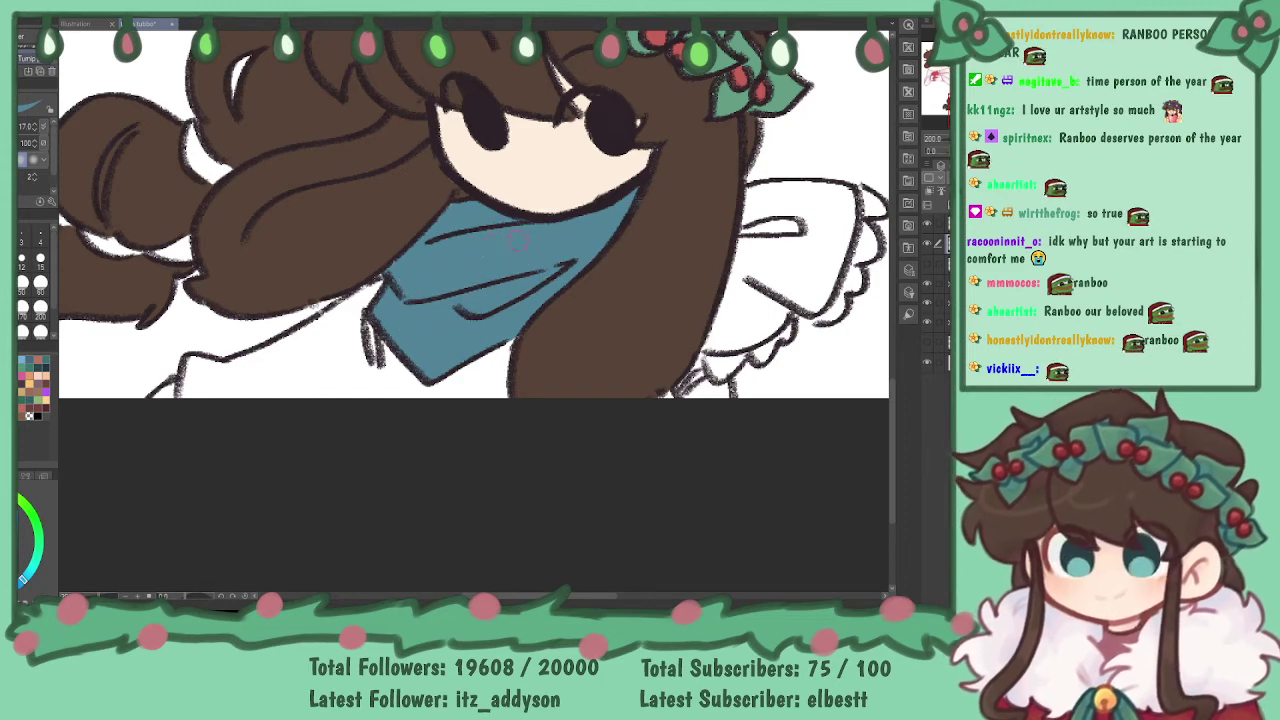
- Fill the frilled, scalloped piece of clothing right of the long front lock with the same teal blue
drag(562, 596, 612, 596)
mouse_move(446, 350)
mouse_down()
mouse_move(483, 338)
mouse_move(505, 345)
mouse_move(524, 298)
mouse_move(559, 316)
mouse_move(572, 304)
mouse_move(586, 268)
mouse_move(568, 244)
mouse_move(586, 258)
mouse_move(584, 239)
mouse_move(596, 240)
mouse_move(573, 207)
mouse_move(598, 208)
mouse_move(483, 191)
mouse_move(463, 288)
mouse_up()
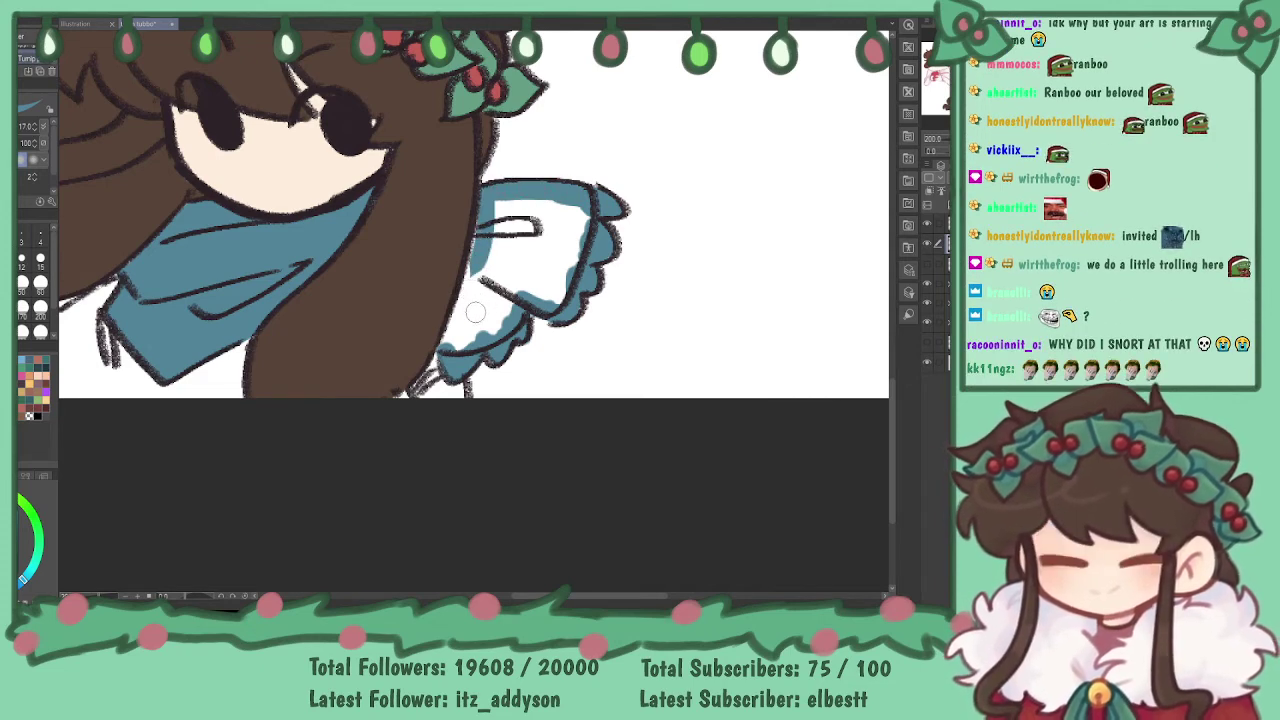
mouse_move(462, 338)
mouse_down()
mouse_move(448, 340)
mouse_move(450, 320)
mouse_up()
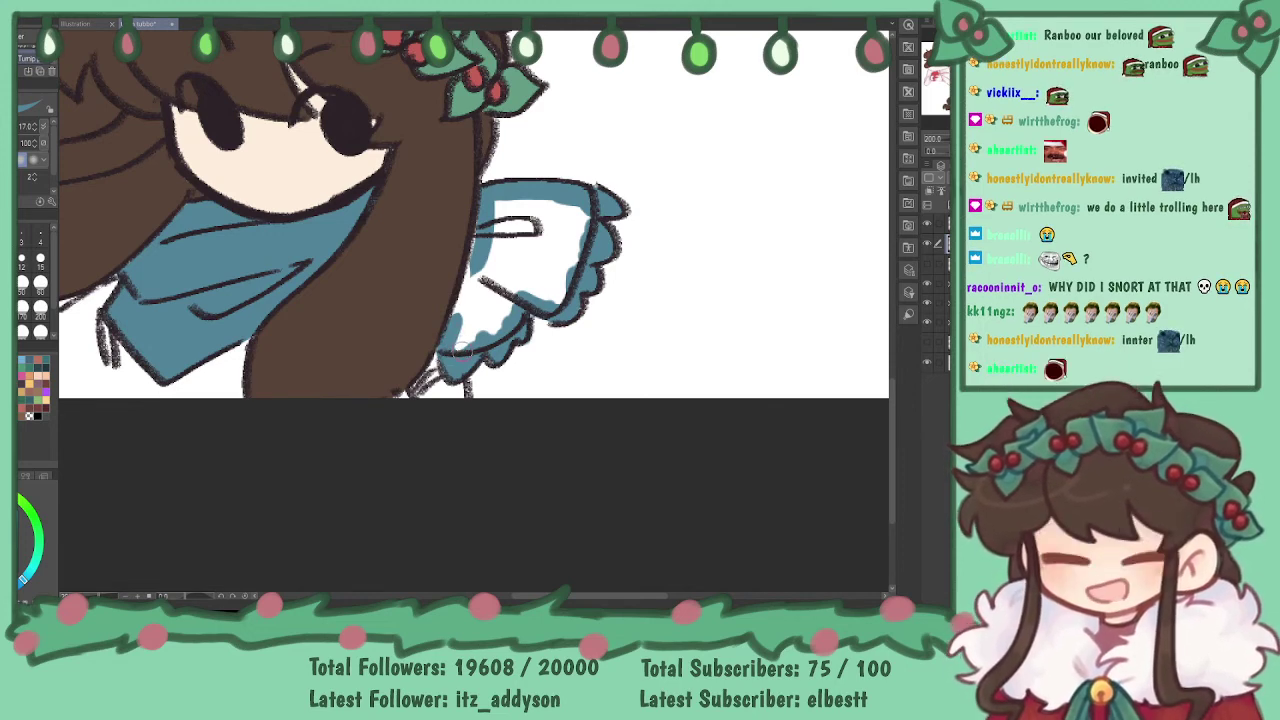
drag(459, 356, 468, 282)
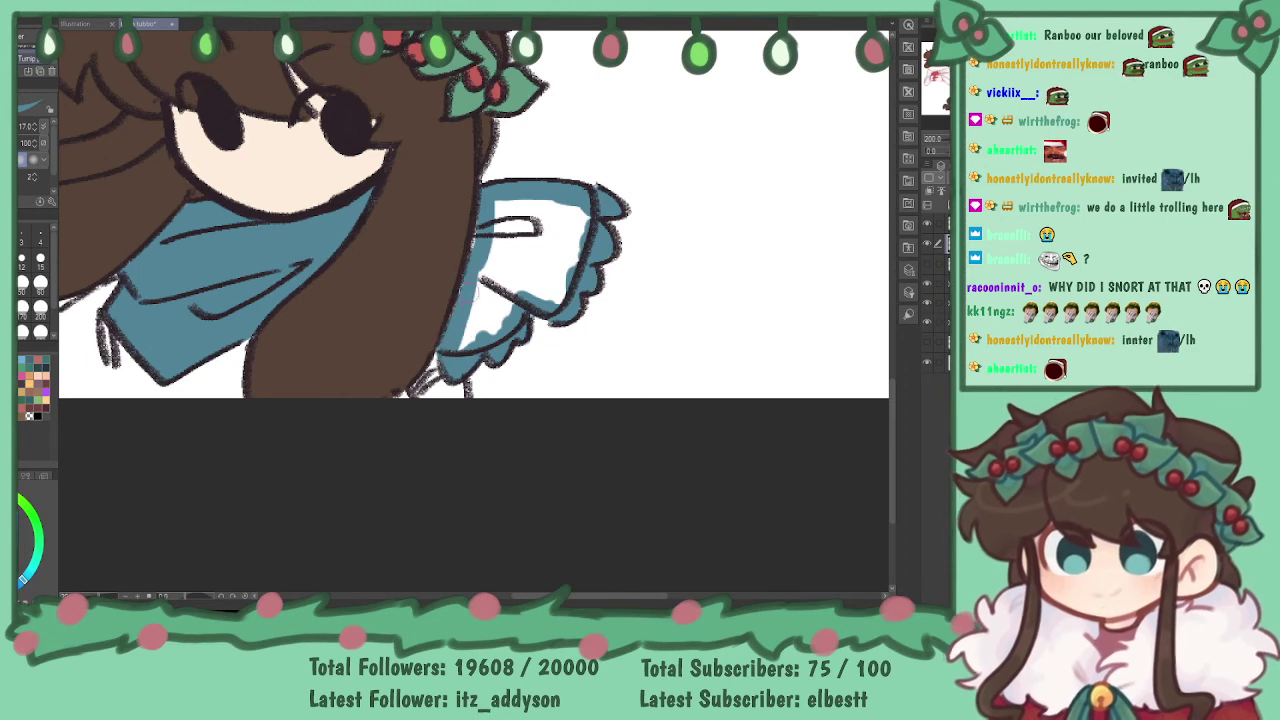
mouse_move(478, 293)
mouse_down()
mouse_move(518, 290)
mouse_move(548, 197)
mouse_move(560, 290)
mouse_move(580, 265)
mouse_up()
- Fill the shoulder and body area below the braid and scarf with pale blue, painting along the outlines first and then the inside
mouse_move(442, 105)
mouse_down()
mouse_move(585, 221)
mouse_move(819, 158)
mouse_up()
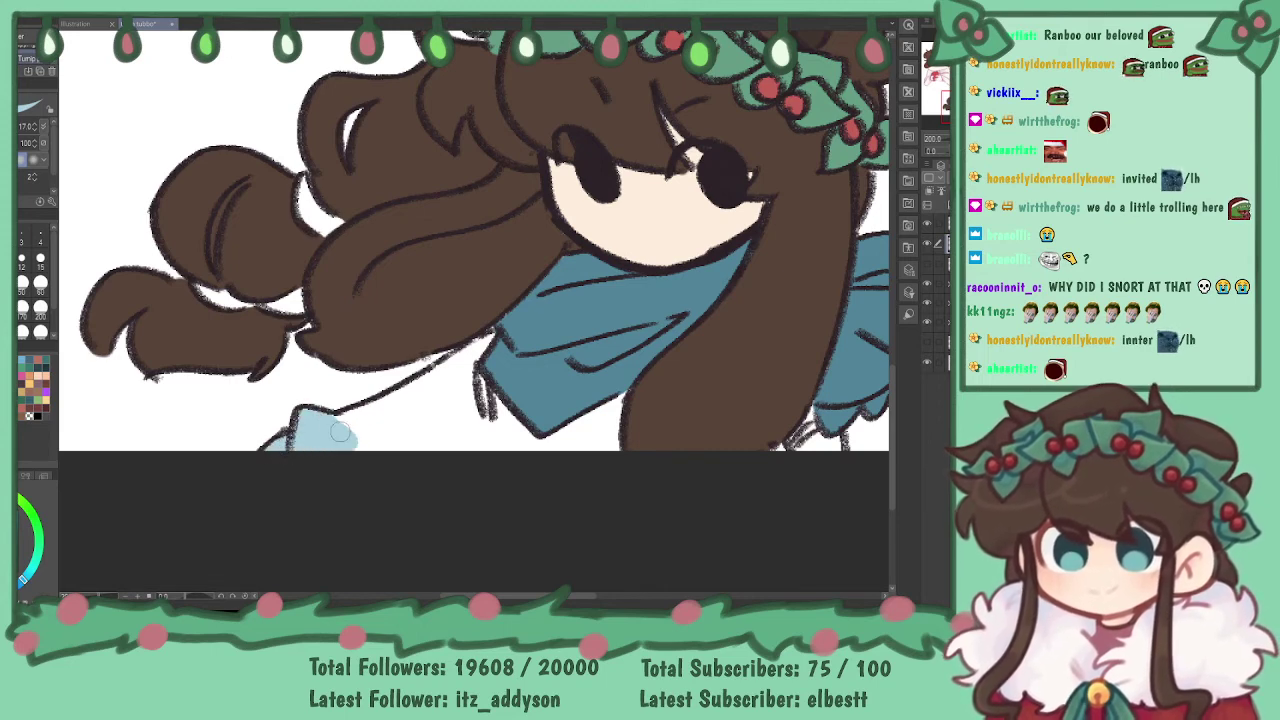
drag(324, 427, 359, 409)
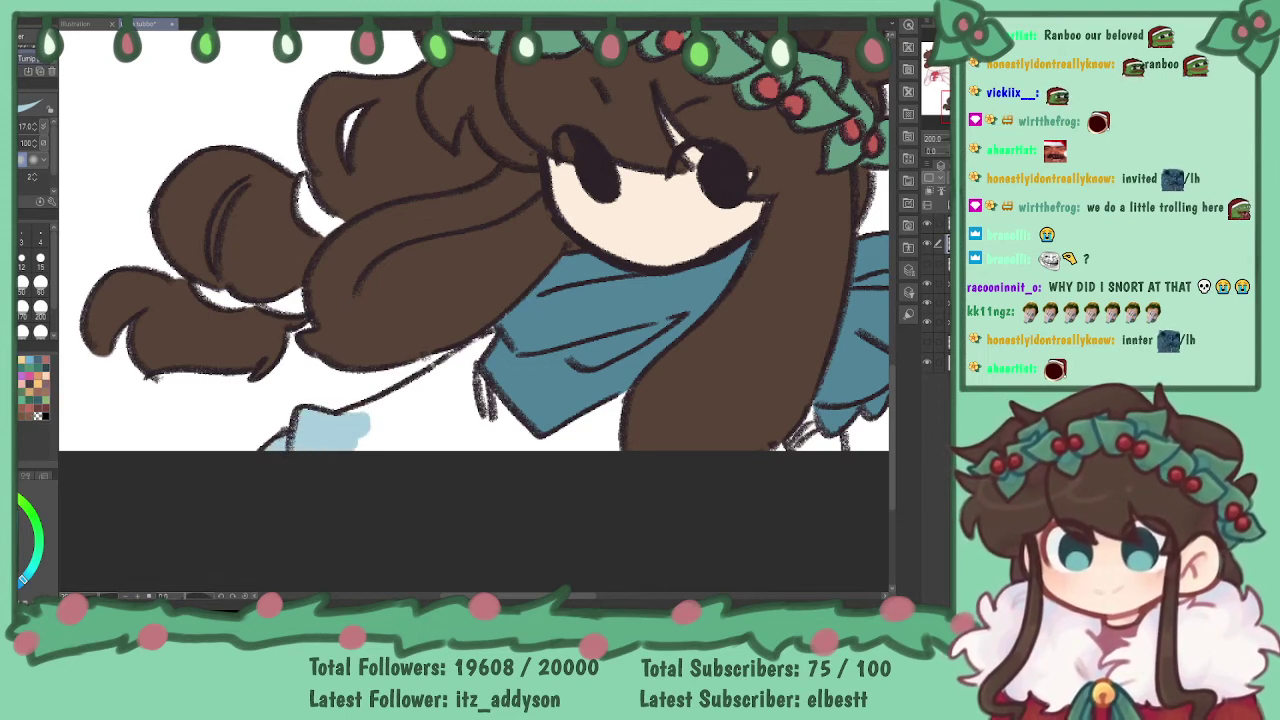
key(ctrl+z)
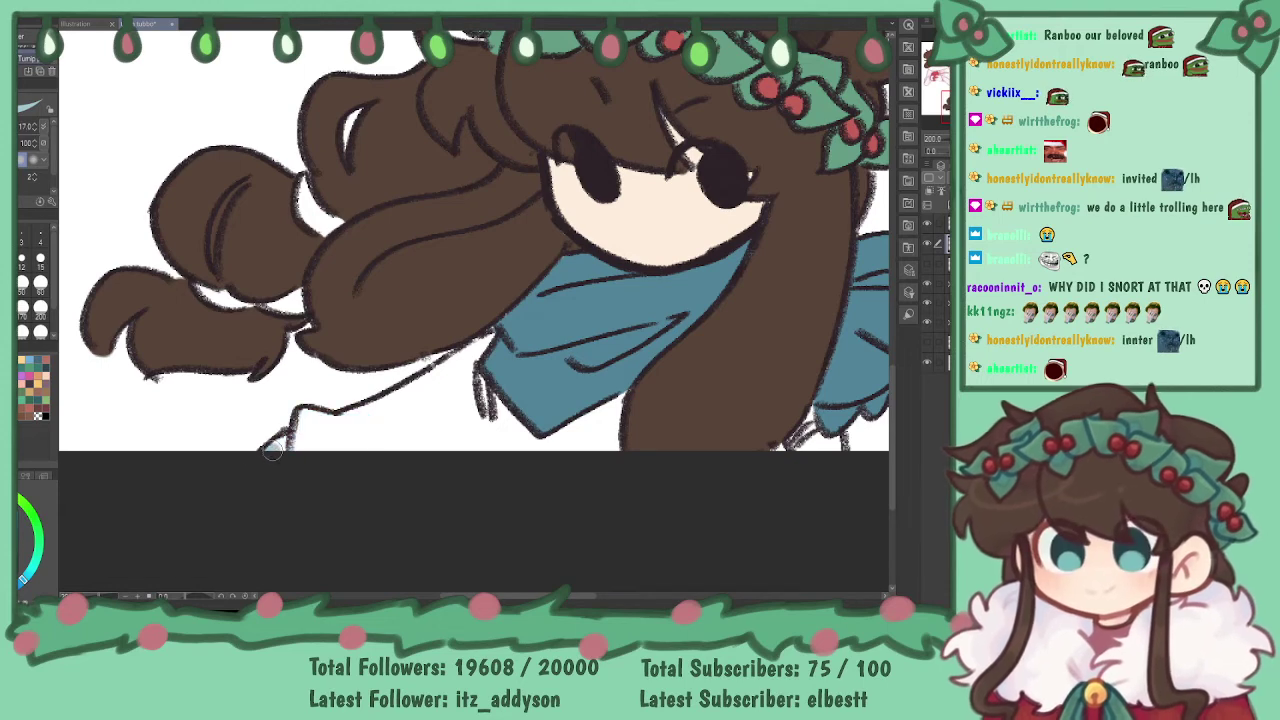
mouse_move(330, 425)
mouse_down()
mouse_move(455, 366)
mouse_move(415, 388)
mouse_move(468, 370)
mouse_move(518, 438)
mouse_up()
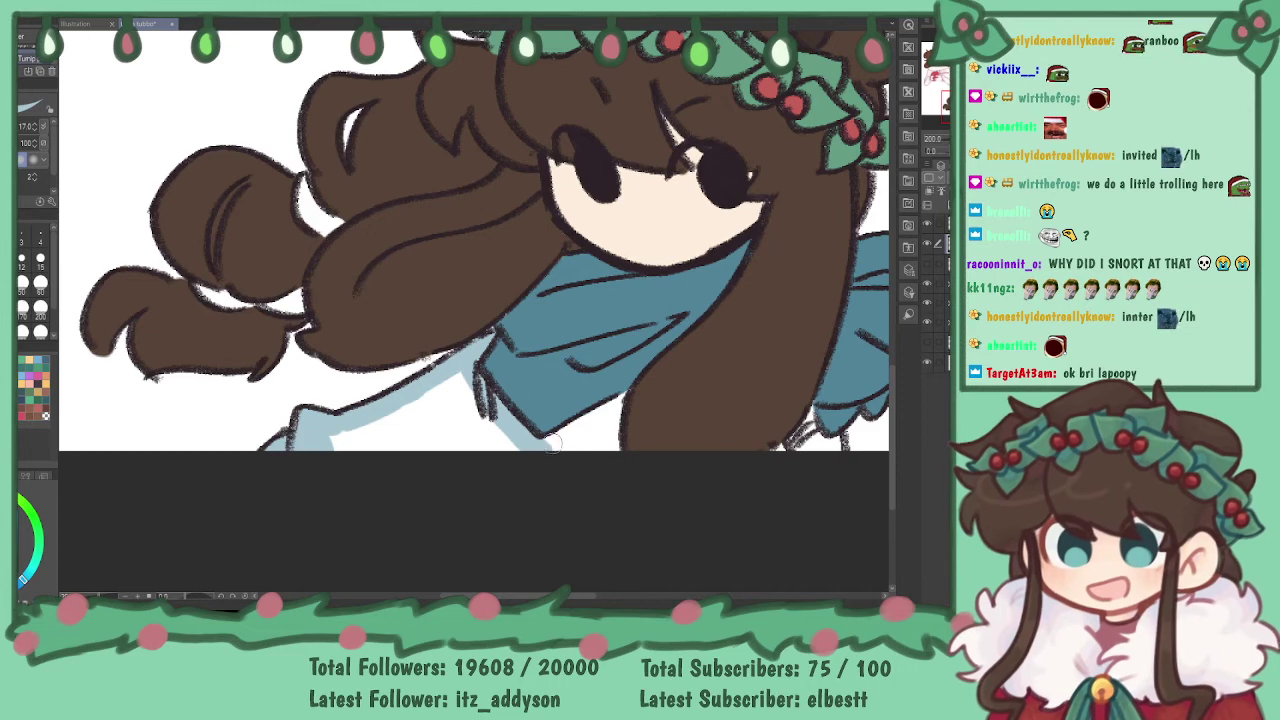
drag(574, 434, 613, 445)
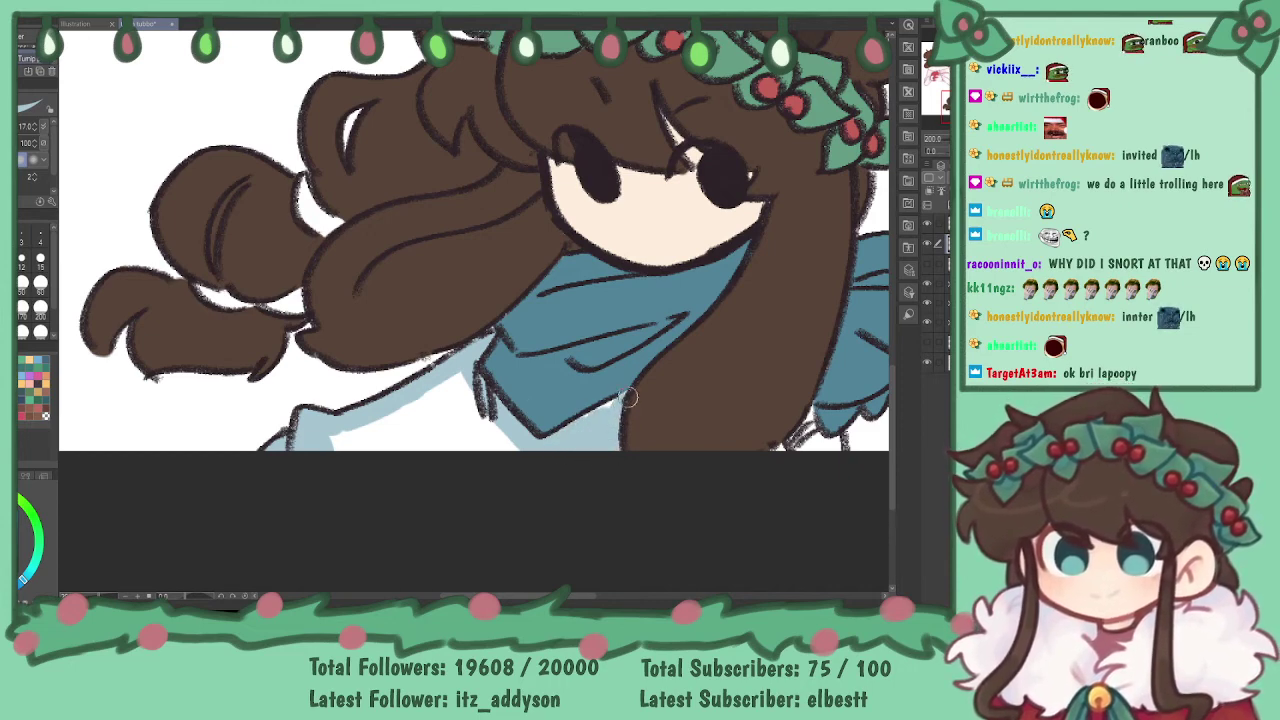
mouse_move(494, 440)
mouse_down()
mouse_move(380, 430)
mouse_move(440, 400)
mouse_move(400, 430)
mouse_move(444, 427)
mouse_up()
drag(470, 455, 503, 451)
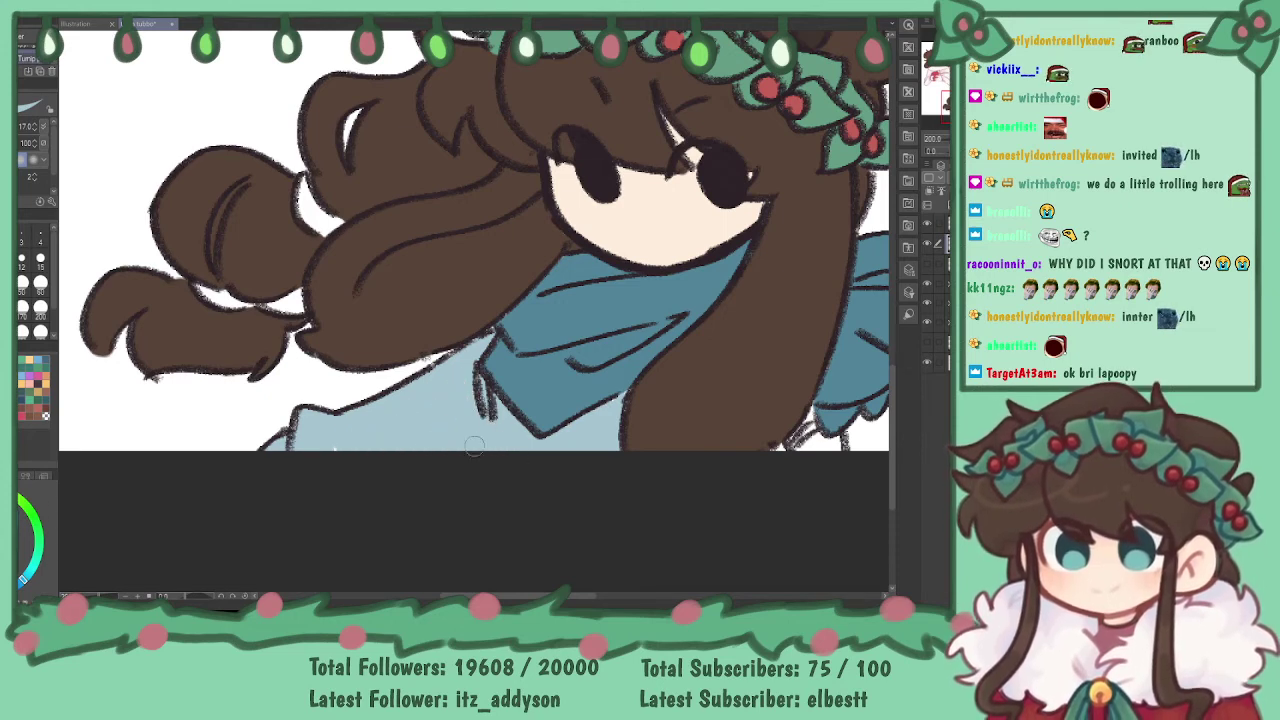
- Fill the small piece of clothing between the long front lock and the frilled sleeve with the same pale blue
drag(823, 264, 588, 232)
drag(543, 421, 567, 383)
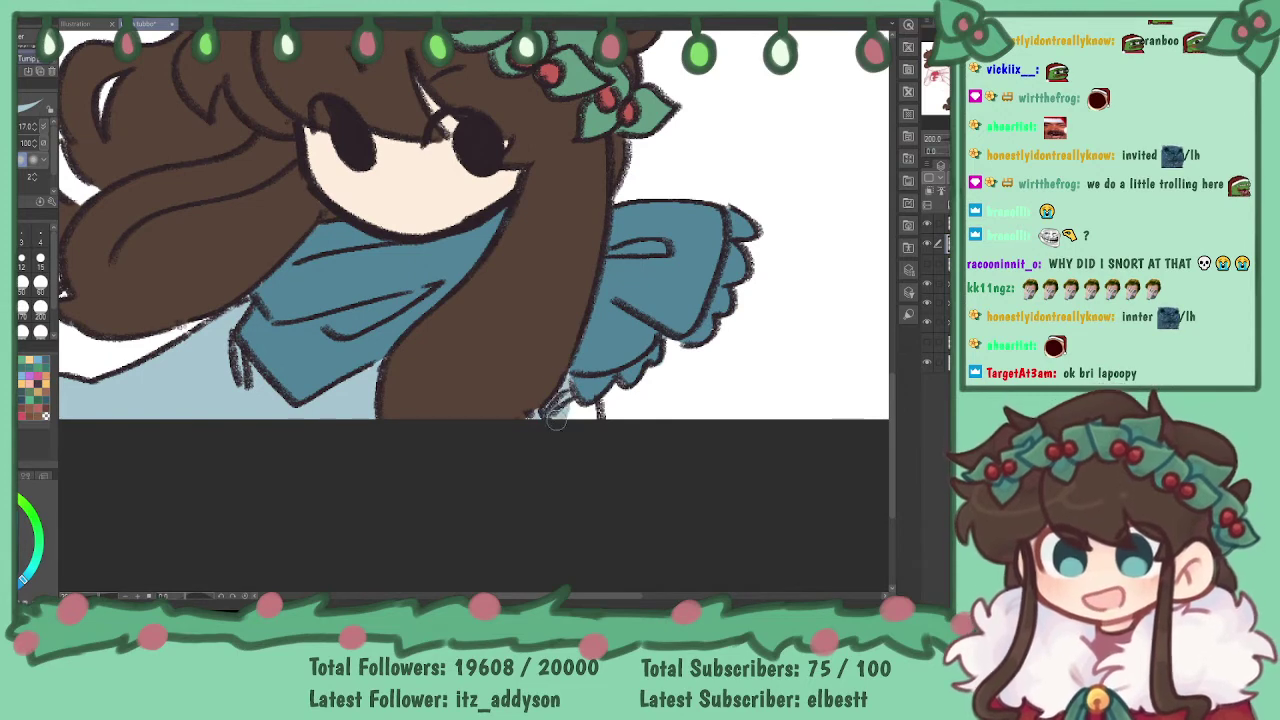
key(ctrl+minus)
key(ctrl+minus)
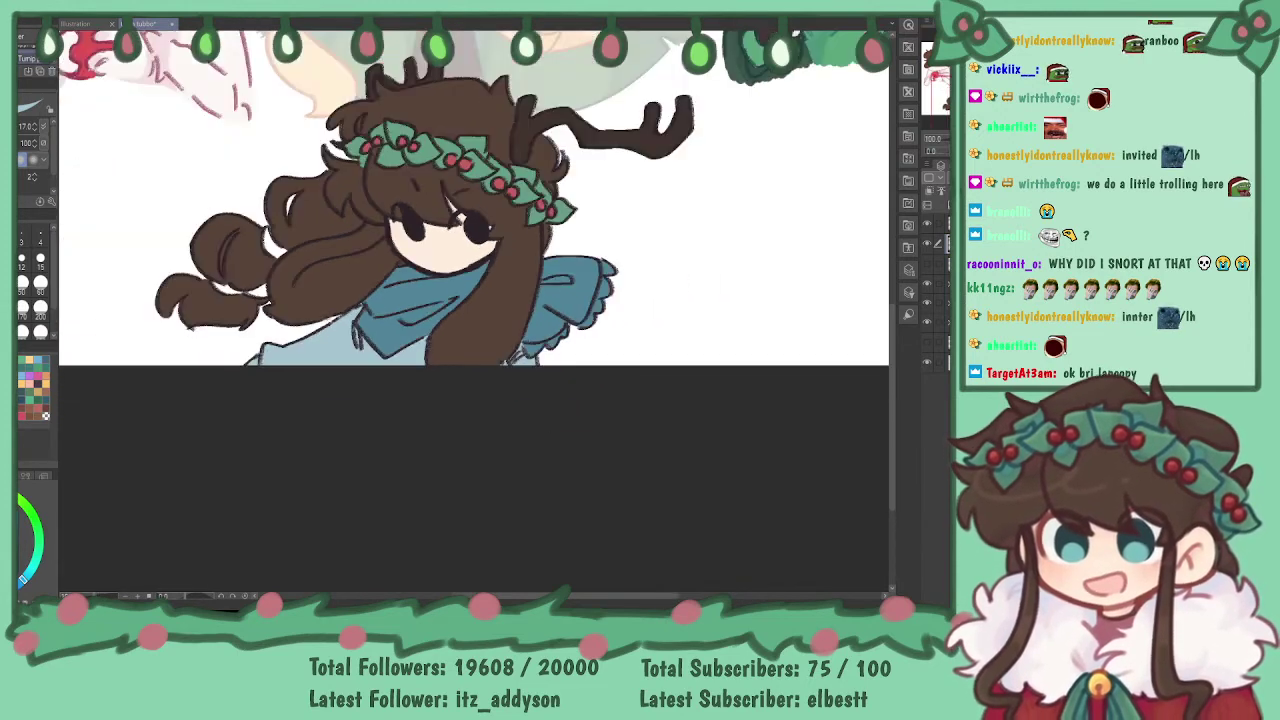
drag(264, 333, 280, 443)
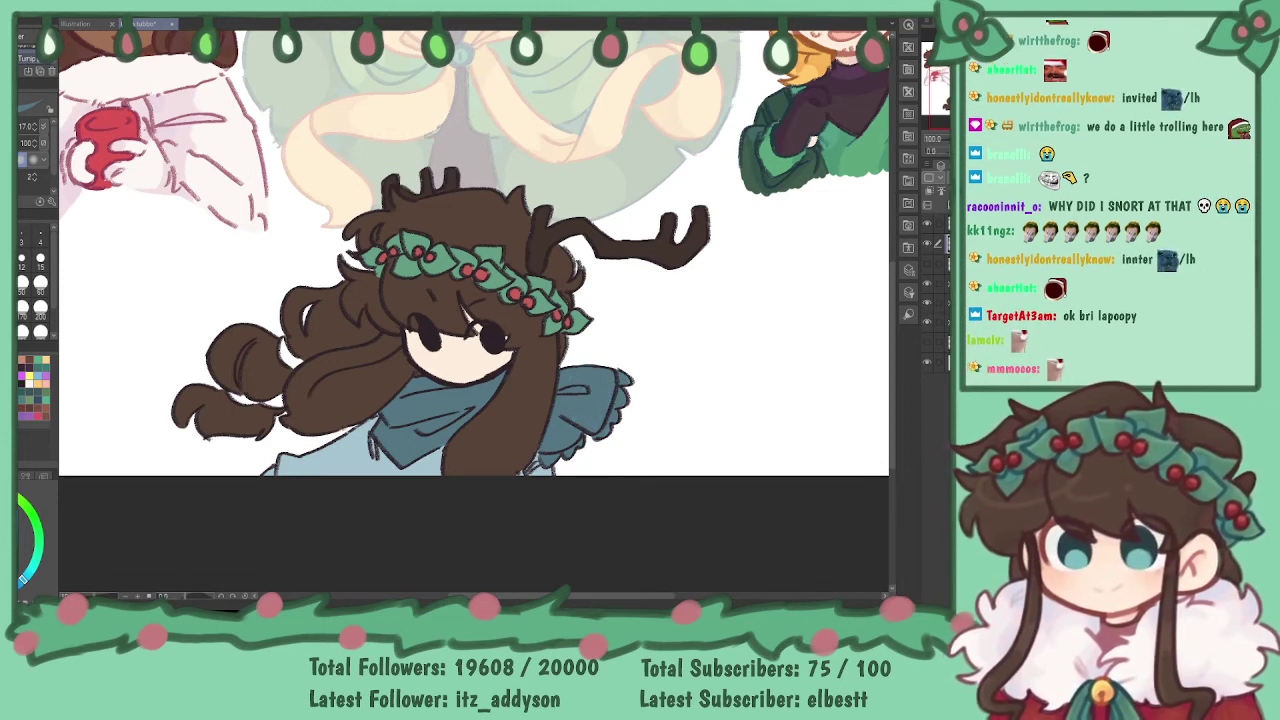
- Draw a short, slightly slanted dark mouth low on the face, on the line art layer, retrying the stroke until it fits
mouse_move(640, 380)
mouse_down()
mouse_move(672, 414)
mouse_move(634, 392)
mouse_up()
click(948, 224)
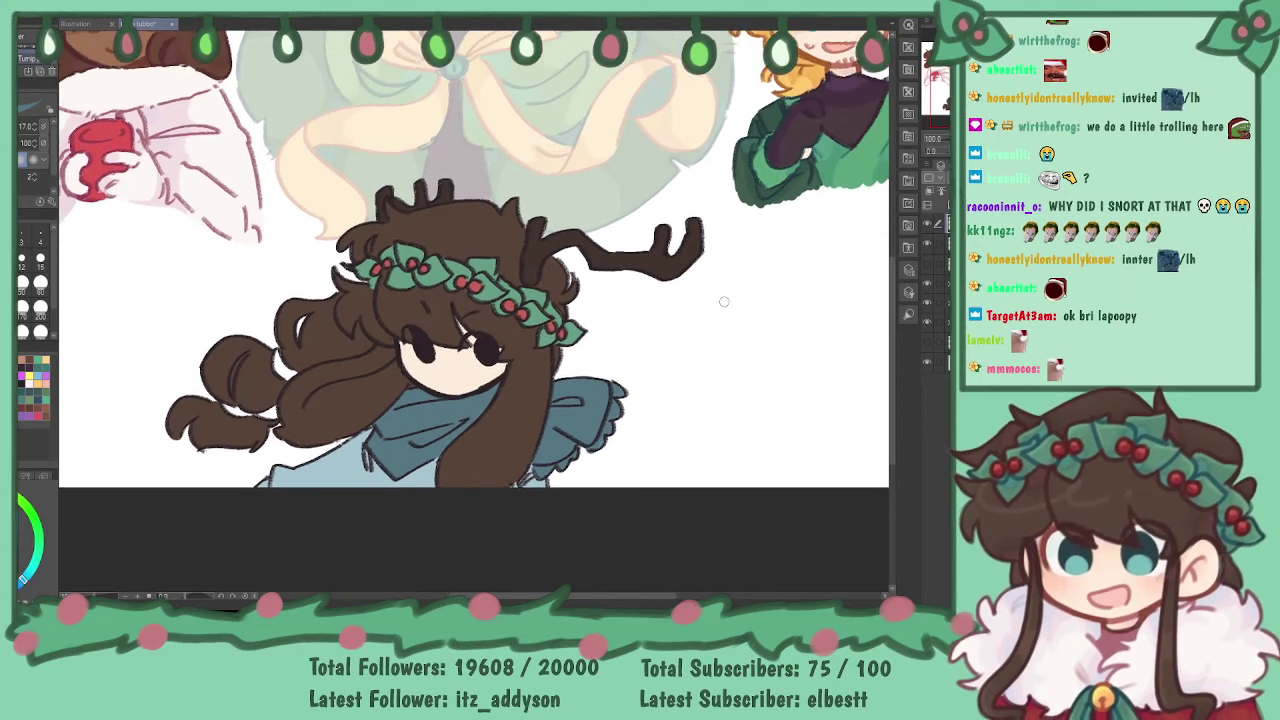
key(p)
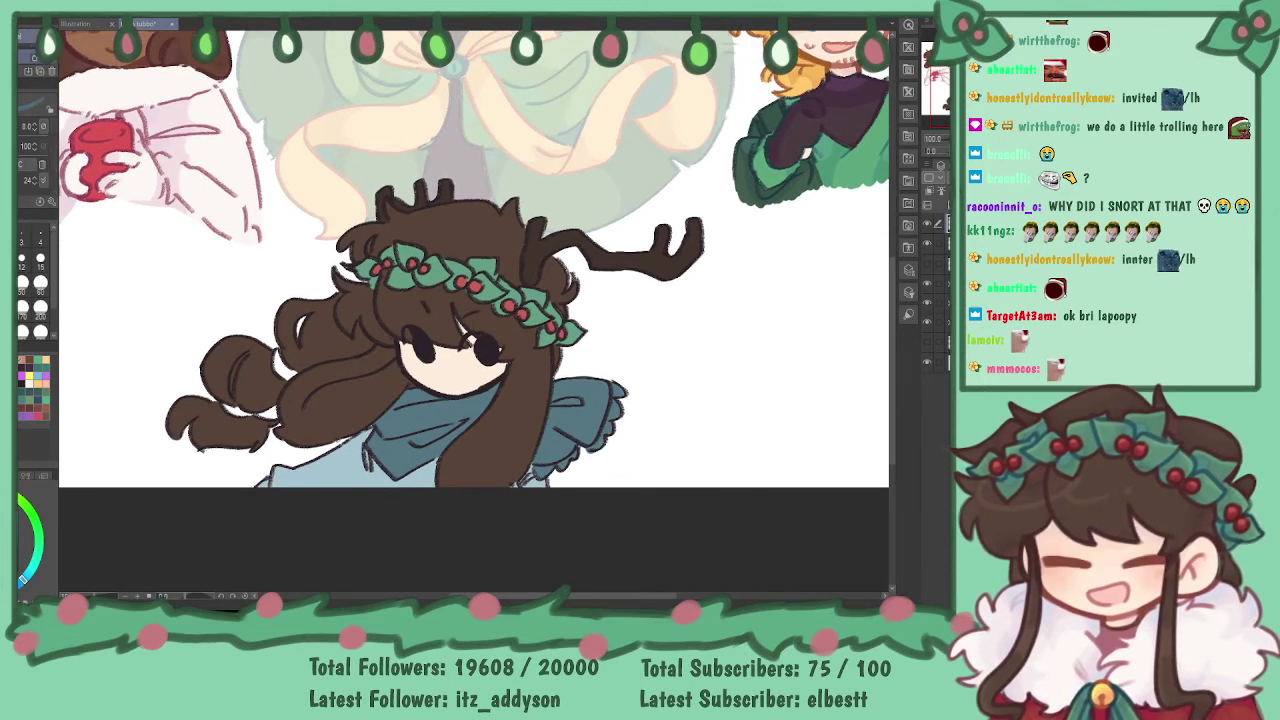
key(ctrl+plus)
key(ctrl+plus)
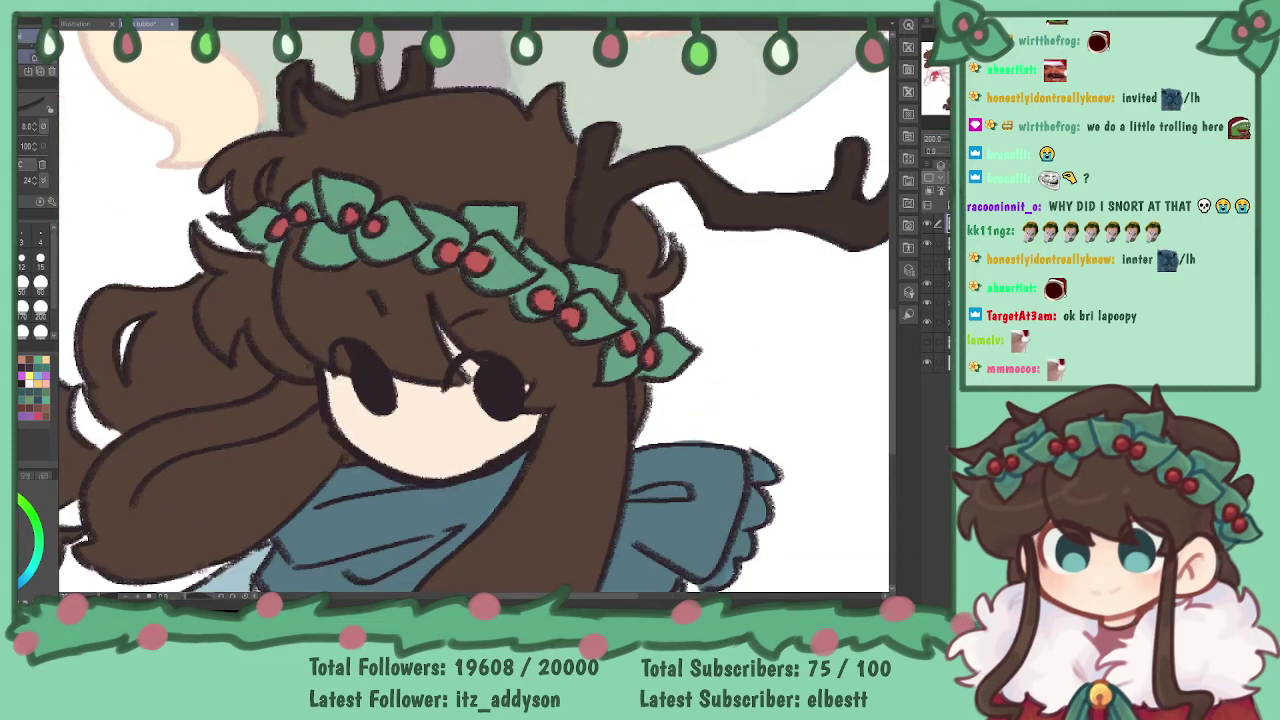
key(ctrl+plus)
key(ctrl+plus)
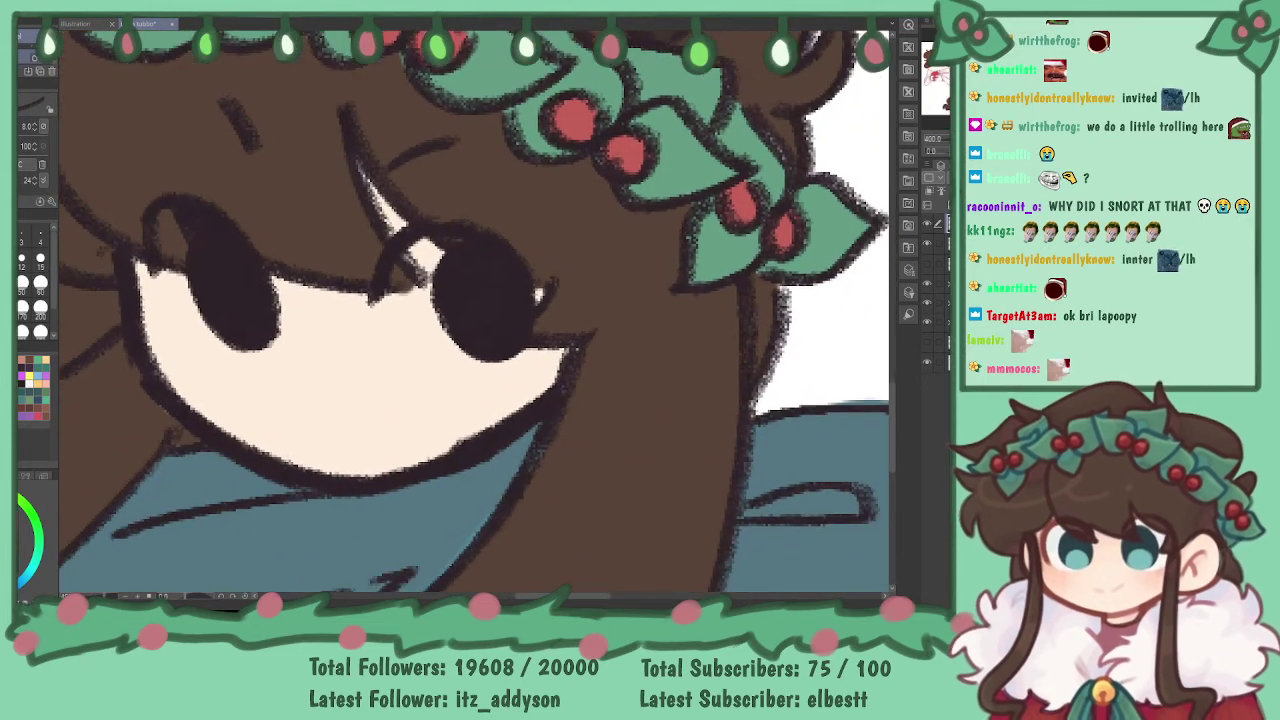
mouse_move(317, 438)
mouse_down()
mouse_move(356, 434)
mouse_move(312, 436)
mouse_move(370, 449)
mouse_move(306, 450)
mouse_move(322, 446)
mouse_up()
key(ctrl+z)
key(ctrl+z)
key(ctrl+z)
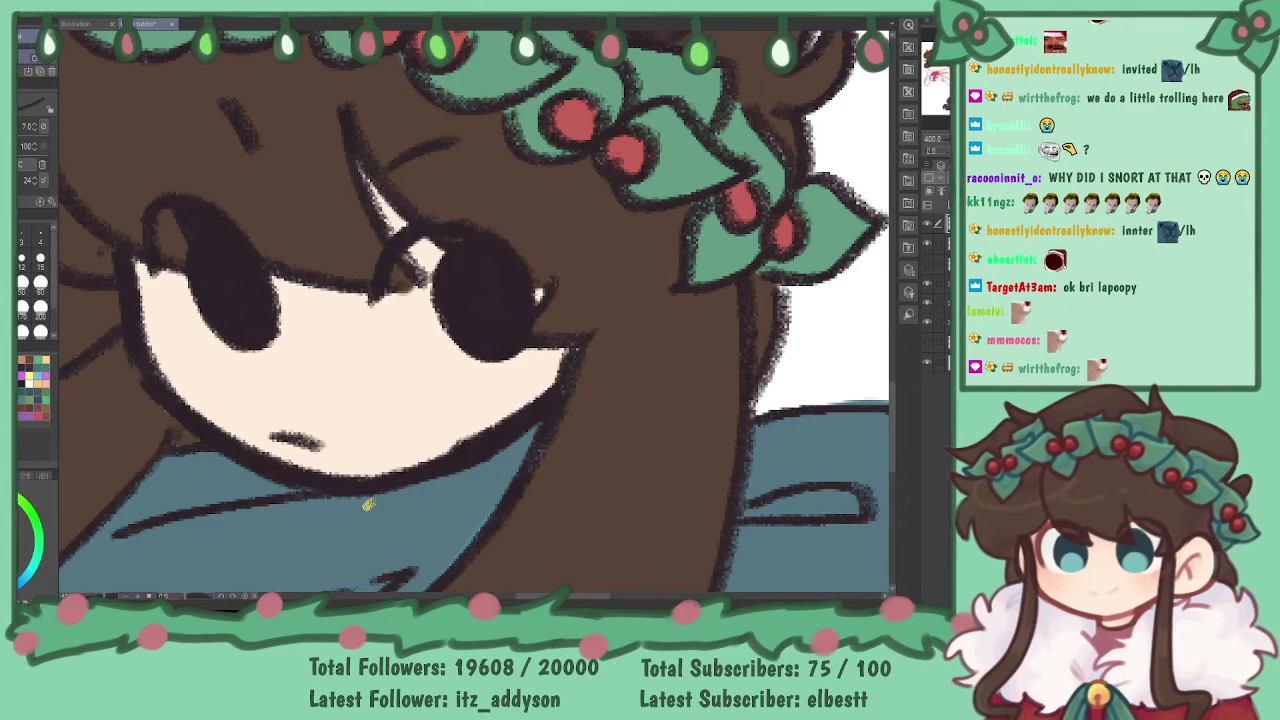
- Paint the two hair ties between the bunches of the side ponytail on the colour layer with a sampled muted green
key(ctrl+minus)
key(ctrl+minus)
key(ctrl+minus)
key(ctrl+minus)
mouse_move(450, 300)
mouse_down()
mouse_move(530, 323)
mouse_move(532, 397)
mouse_move(500, 361)
mouse_up()
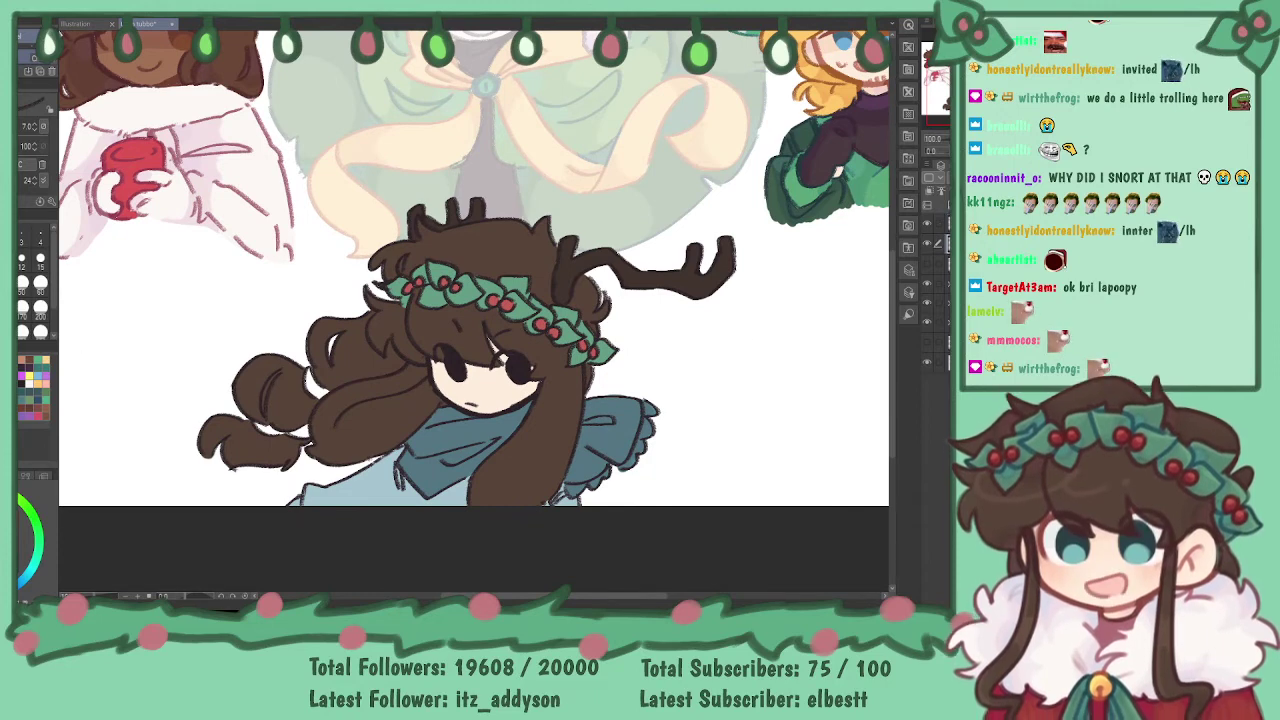
key(i)
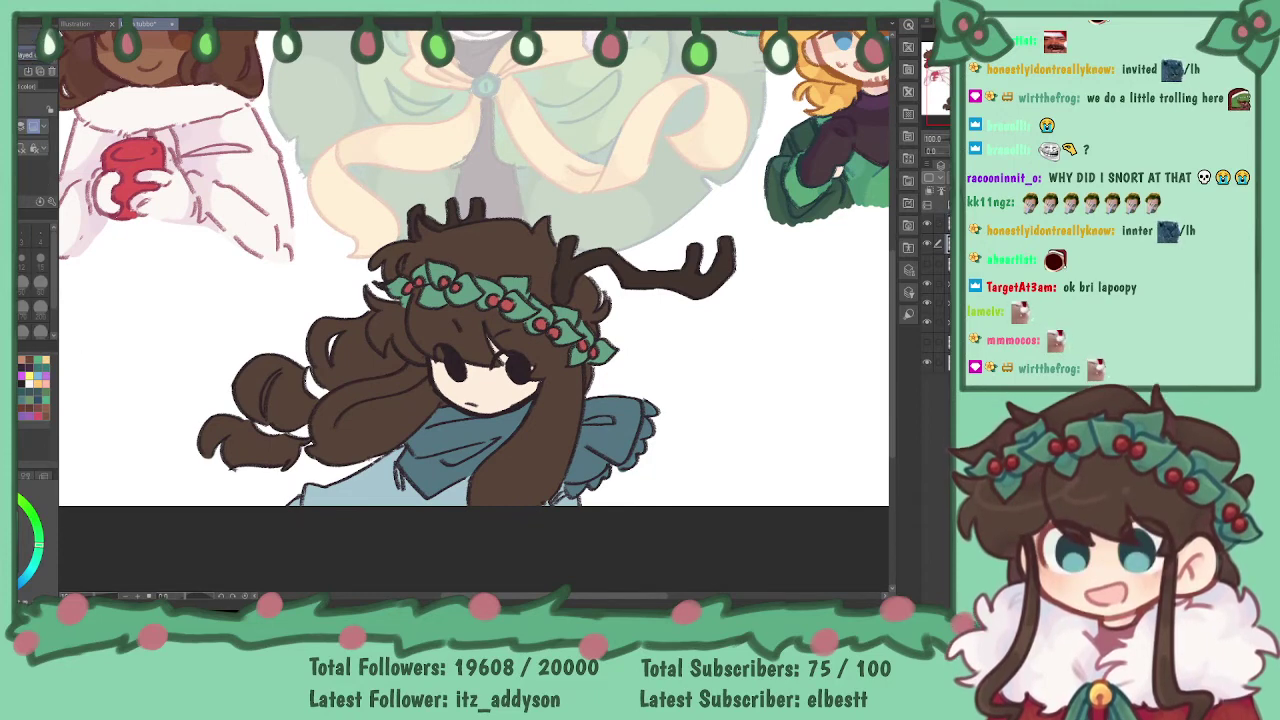
key(p)
drag(252, 424, 276, 432)
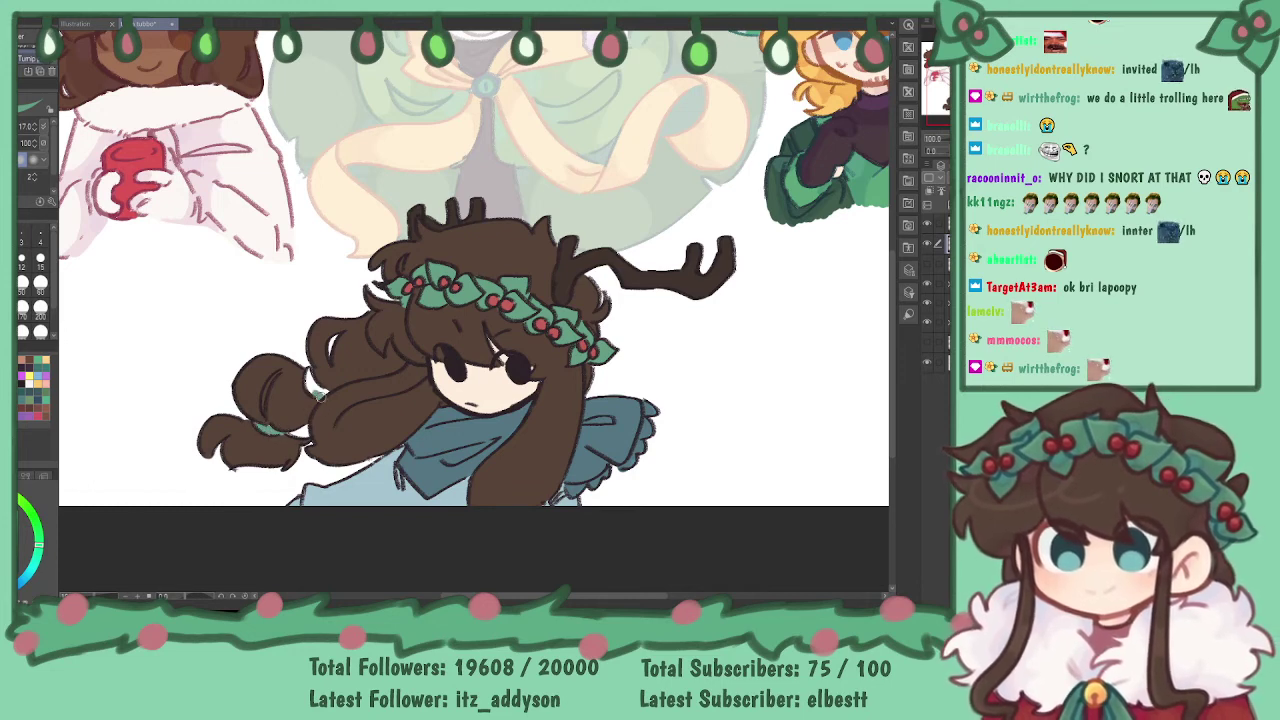
drag(322, 392, 306, 374)
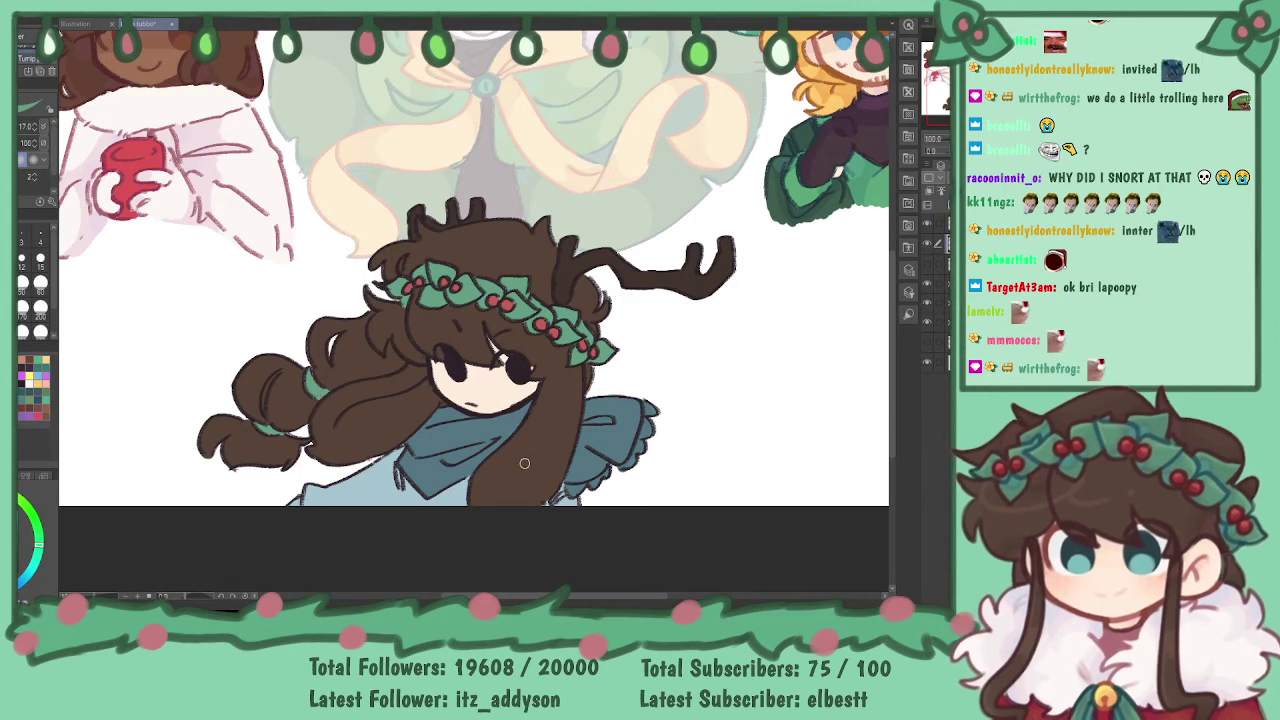
click(928, 205)
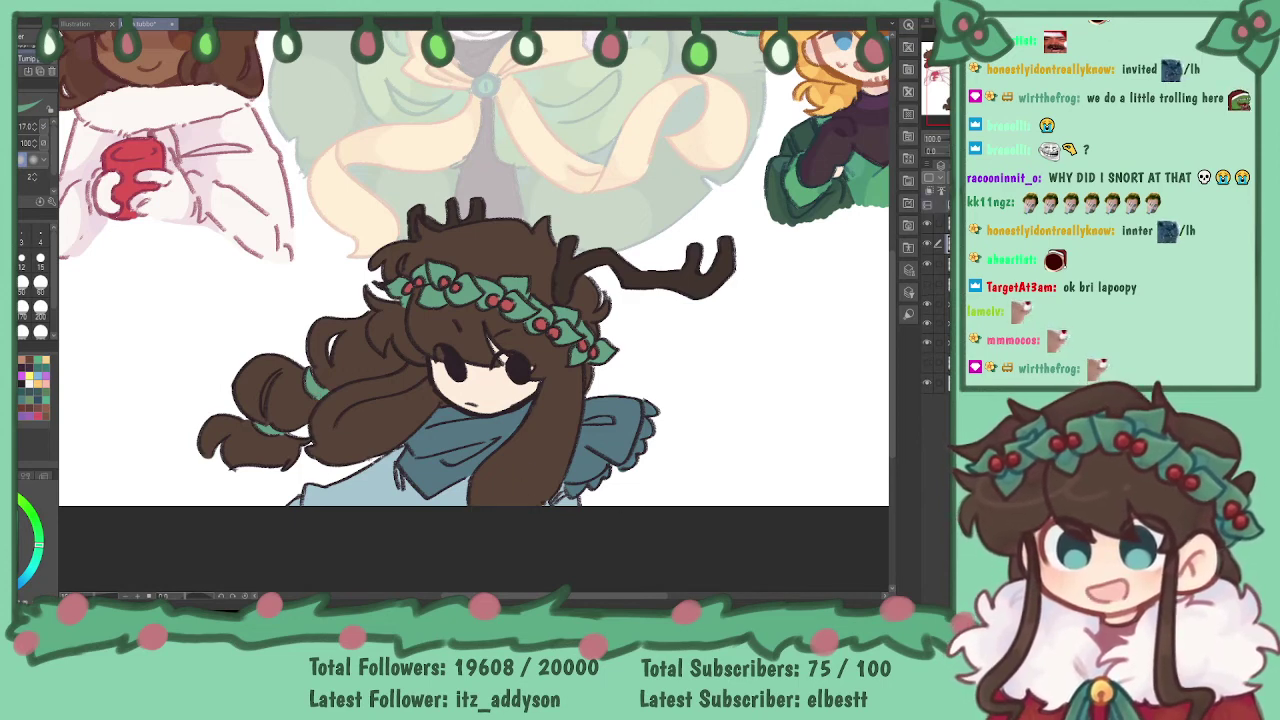
click(931, 191)
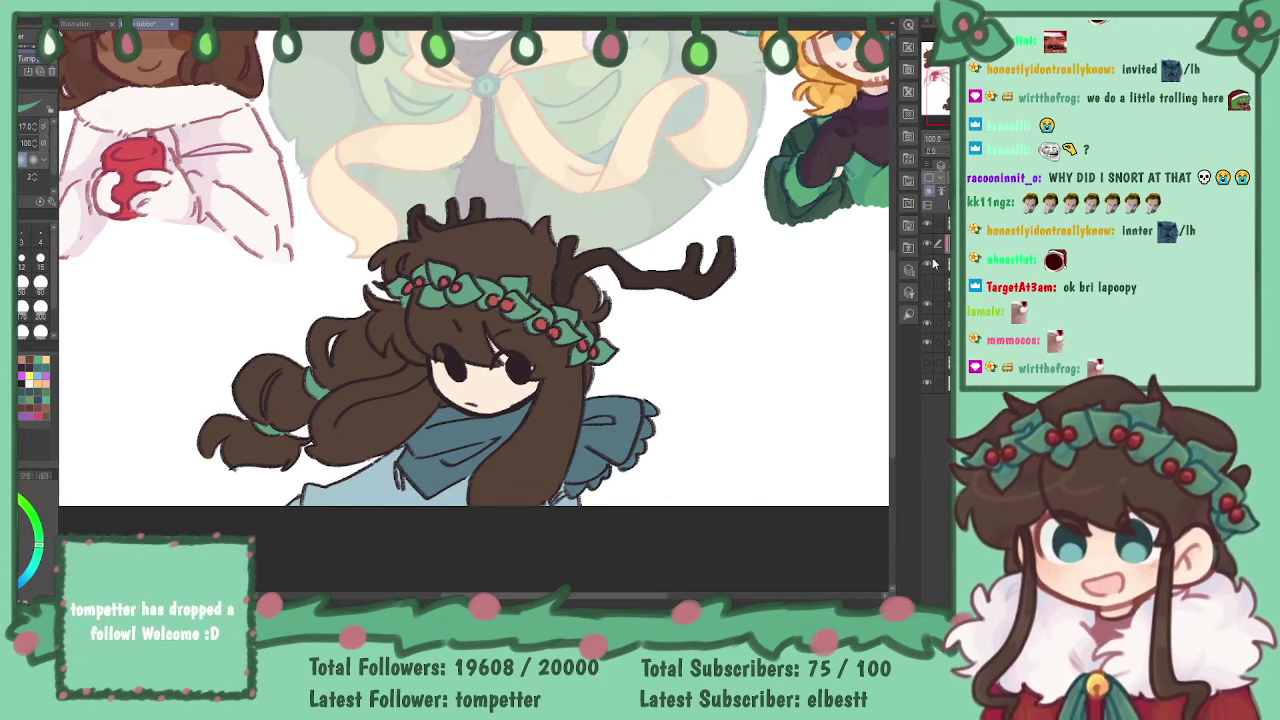
key(p)
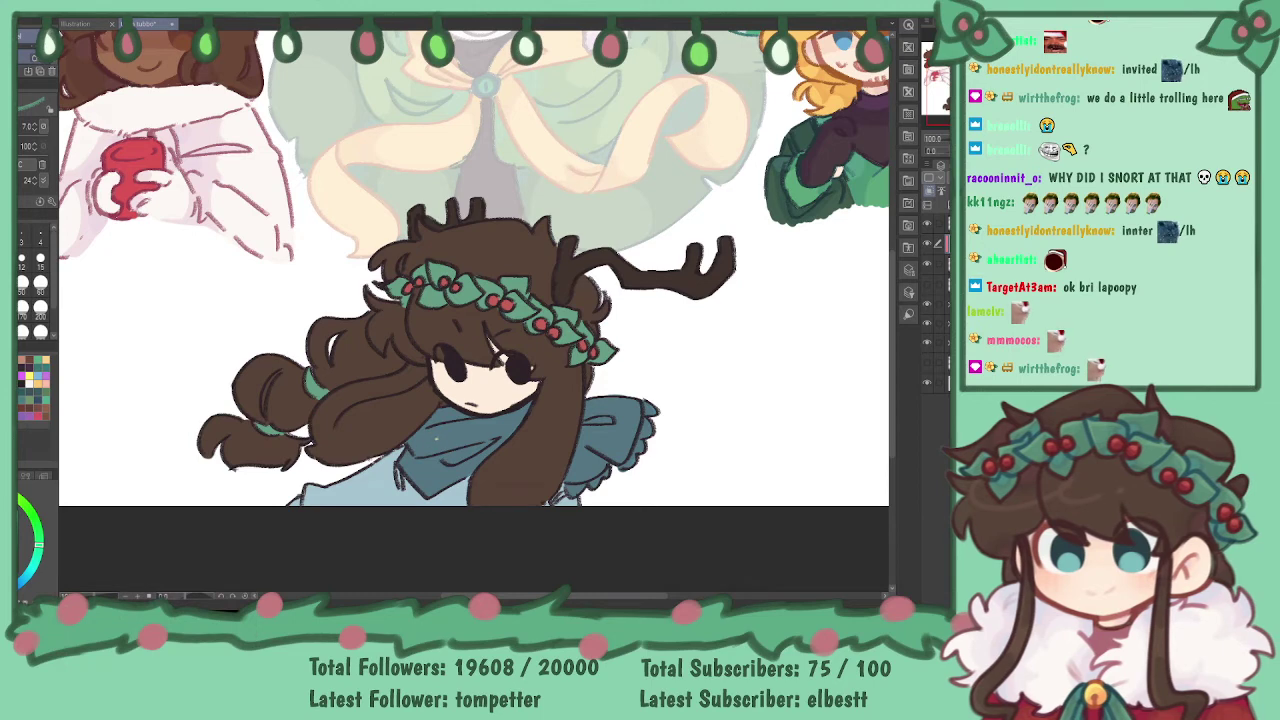
alt+click(435, 420)
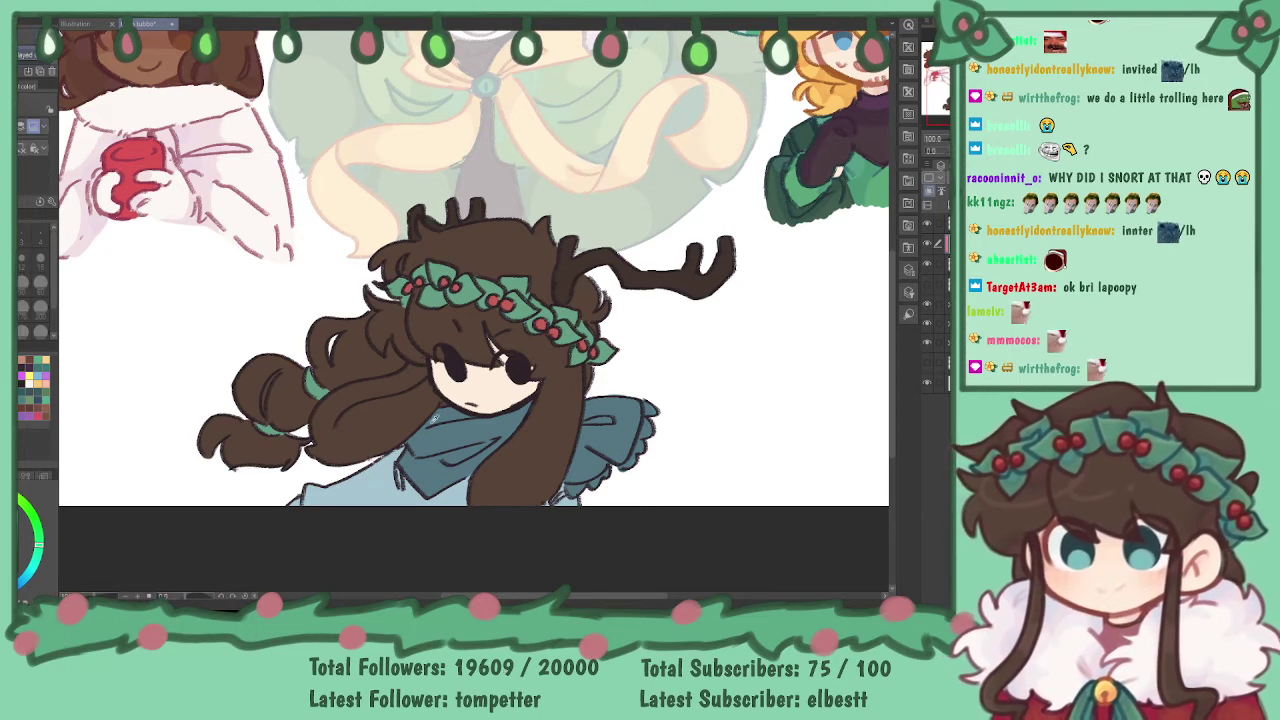
key(e)
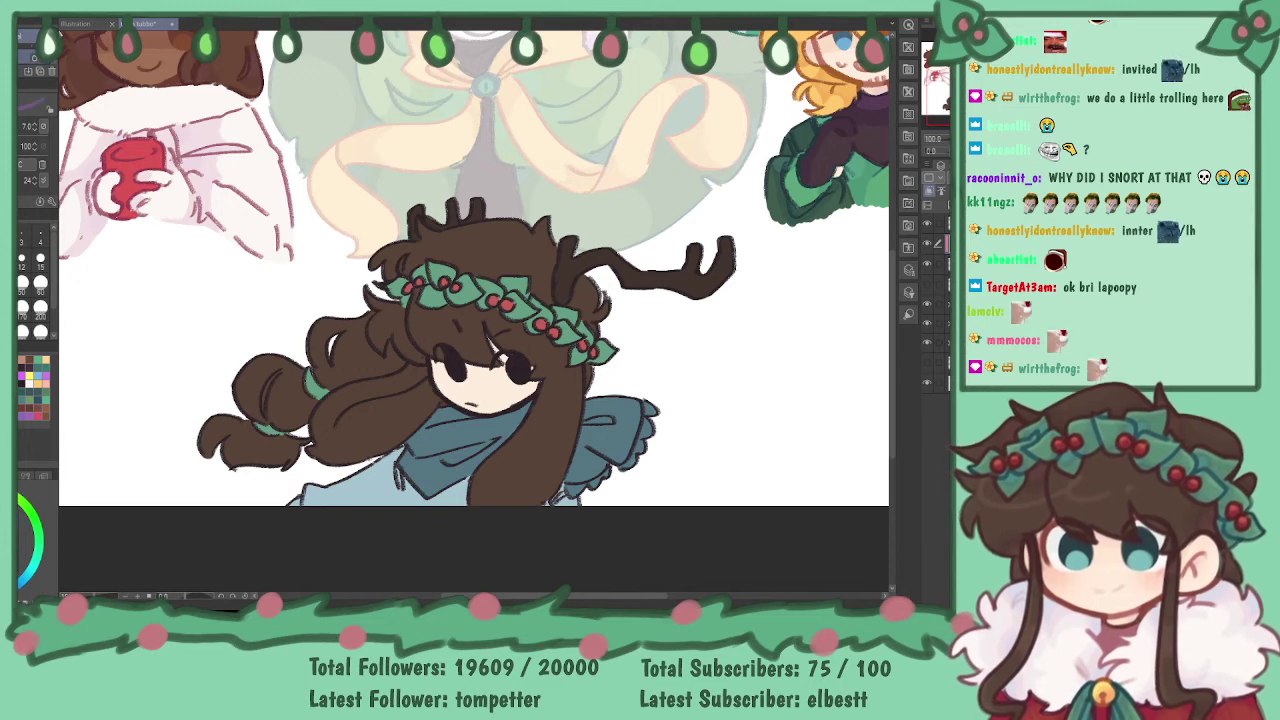
key(ctrl+e)
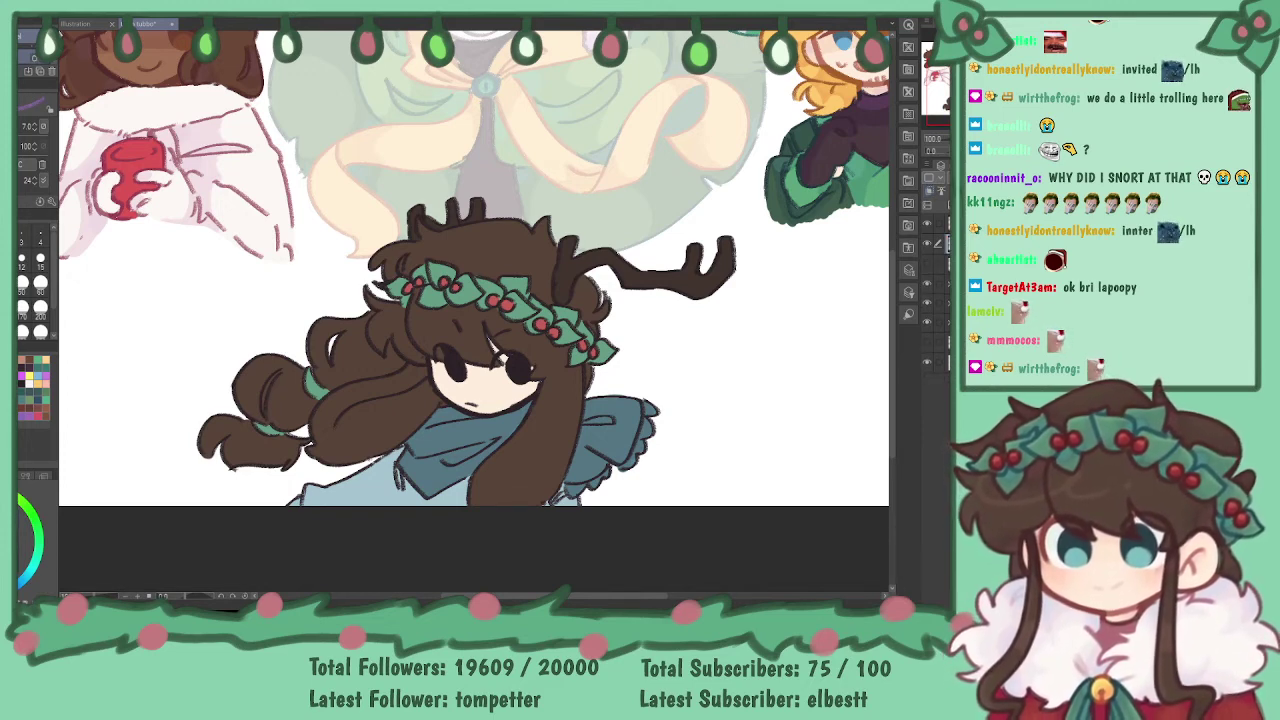
- Paint navy blue over the upper edge and right part of the scarf, starting with a vertical boundary line and filling with brush size 10
mouse_move(474, 322)
mouse_down()
mouse_move(475, 300)
mouse_move(489, 310)
mouse_up()
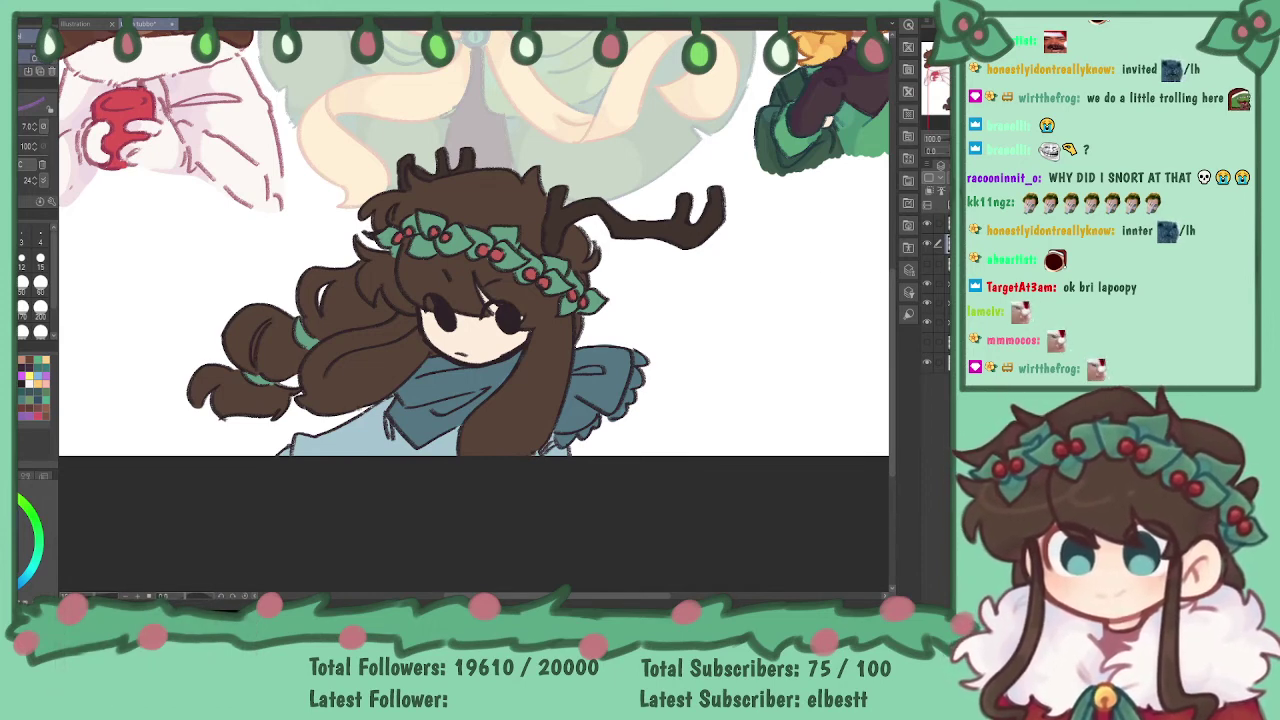
key(ctrl+plus)
drag(500, 250, 470, 153)
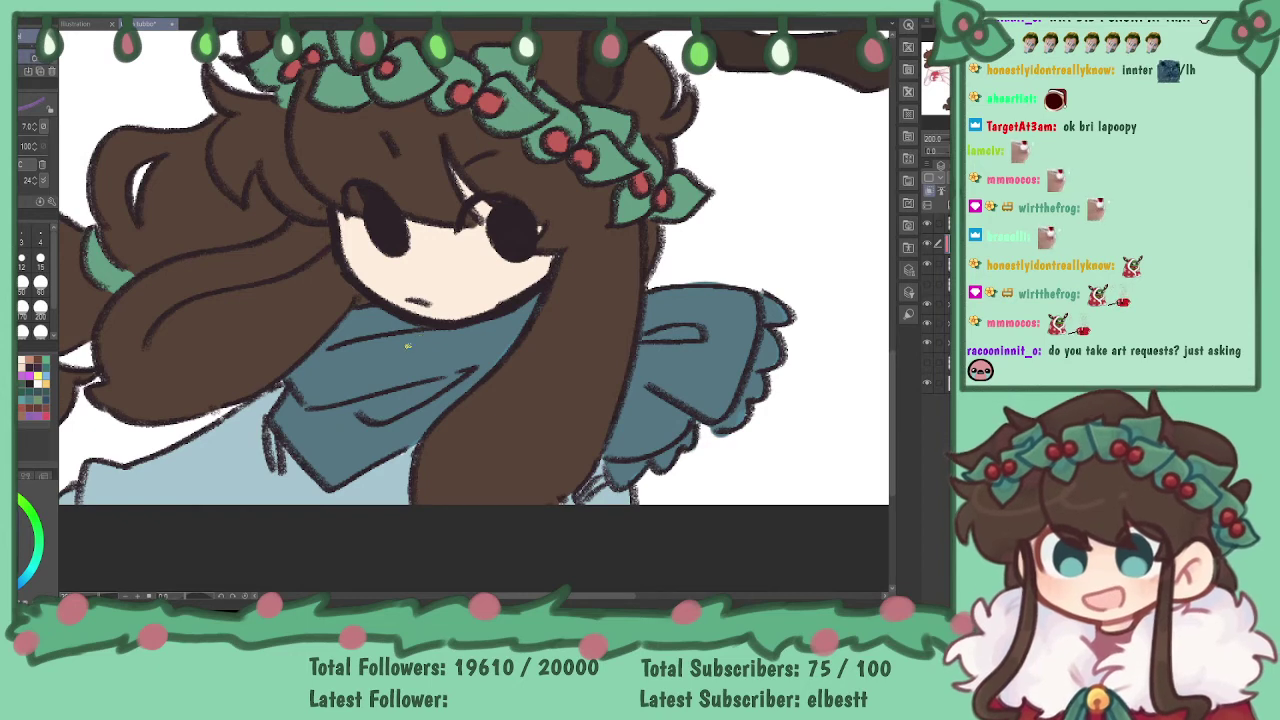
mouse_move(420, 330)
mouse_down()
mouse_move(424, 379)
mouse_move(400, 446)
mouse_up()
key(ctrl+z)
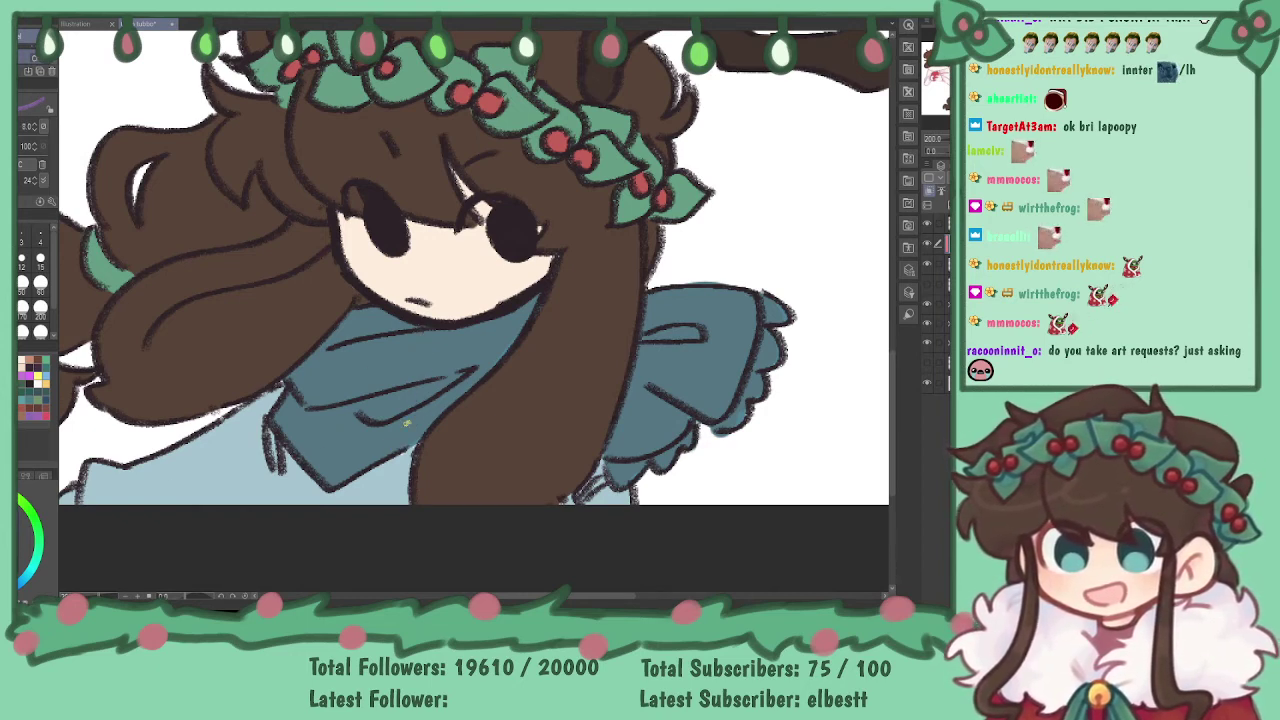
drag(400, 446, 418, 341)
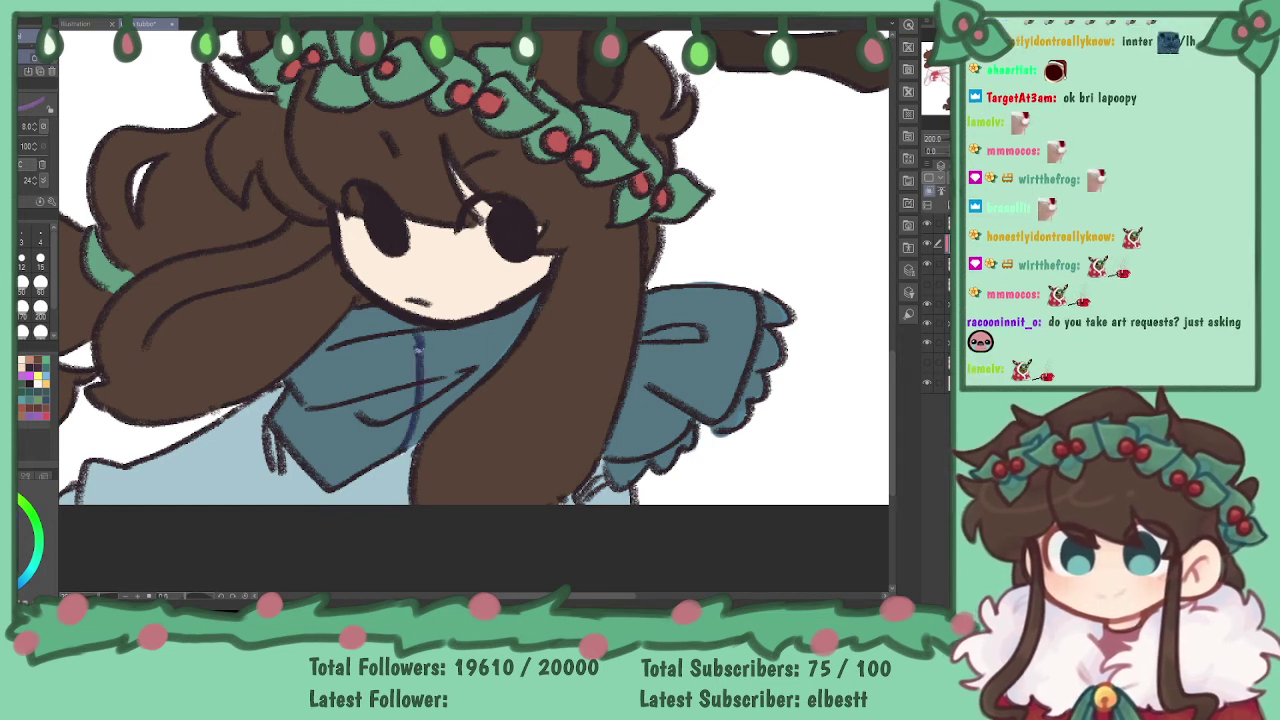
mouse_move(365, 332)
mouse_down()
mouse_move(360, 302)
mouse_move(400, 324)
mouse_up()
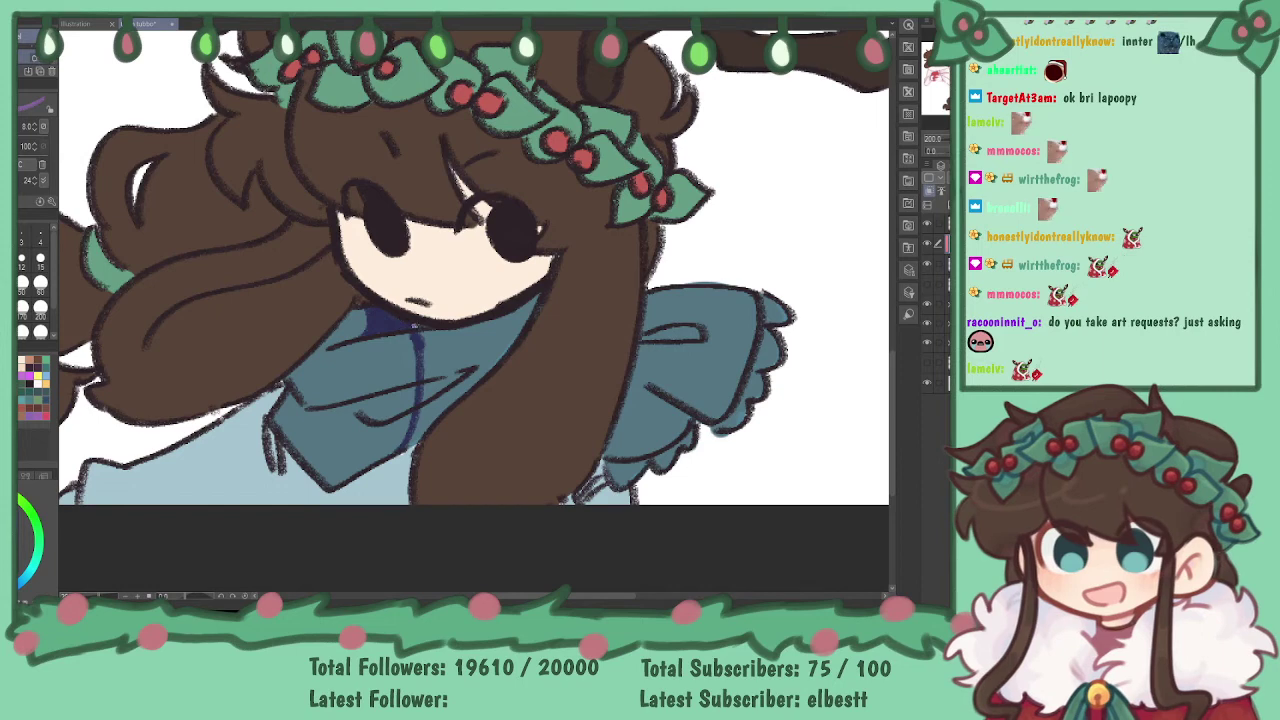
key(])
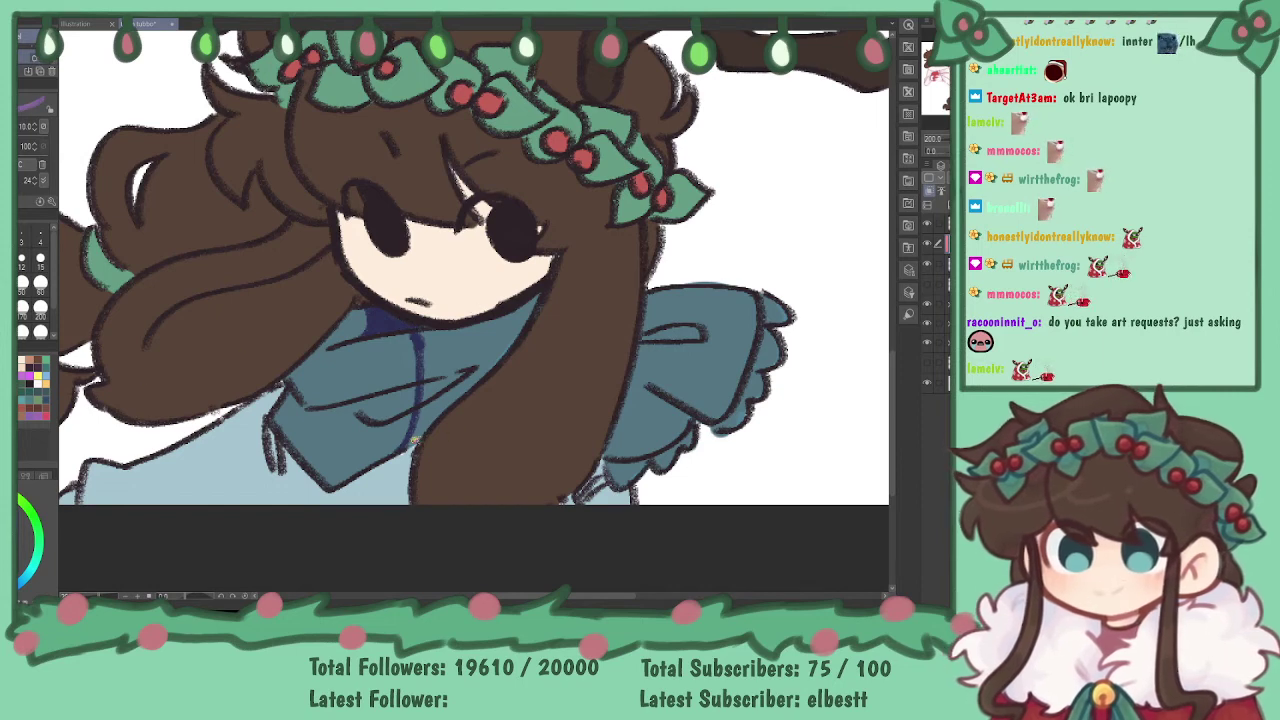
mouse_move(418, 433)
mouse_down()
mouse_move(534, 300)
mouse_move(448, 349)
mouse_move(423, 327)
mouse_move(417, 423)
mouse_move(425, 344)
mouse_move(441, 326)
mouse_move(476, 331)
mouse_move(483, 349)
mouse_move(467, 347)
mouse_move(440, 399)
mouse_move(423, 391)
mouse_move(426, 351)
mouse_up()
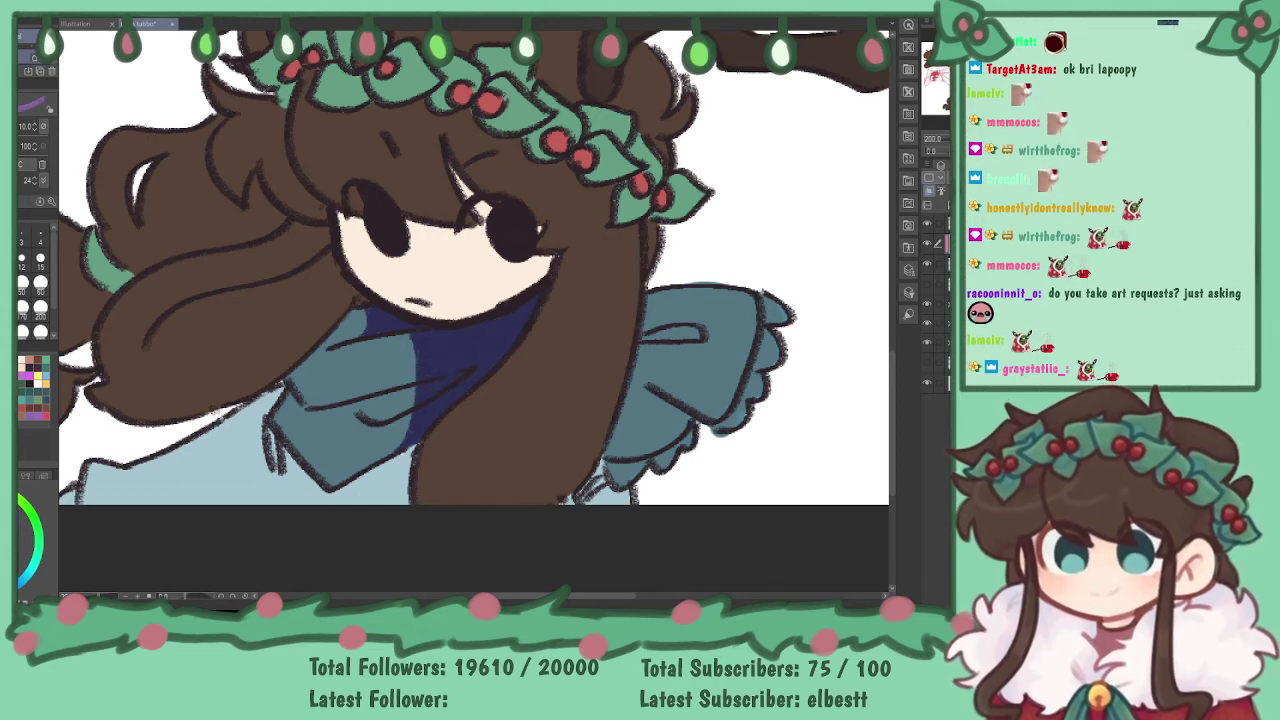
- Add short jagged navy strokes along the boundary of the scarf's dark area so it breaks up into the teal
mouse_move(403, 351)
mouse_down()
mouse_move(425, 350)
mouse_move(423, 361)
mouse_up()
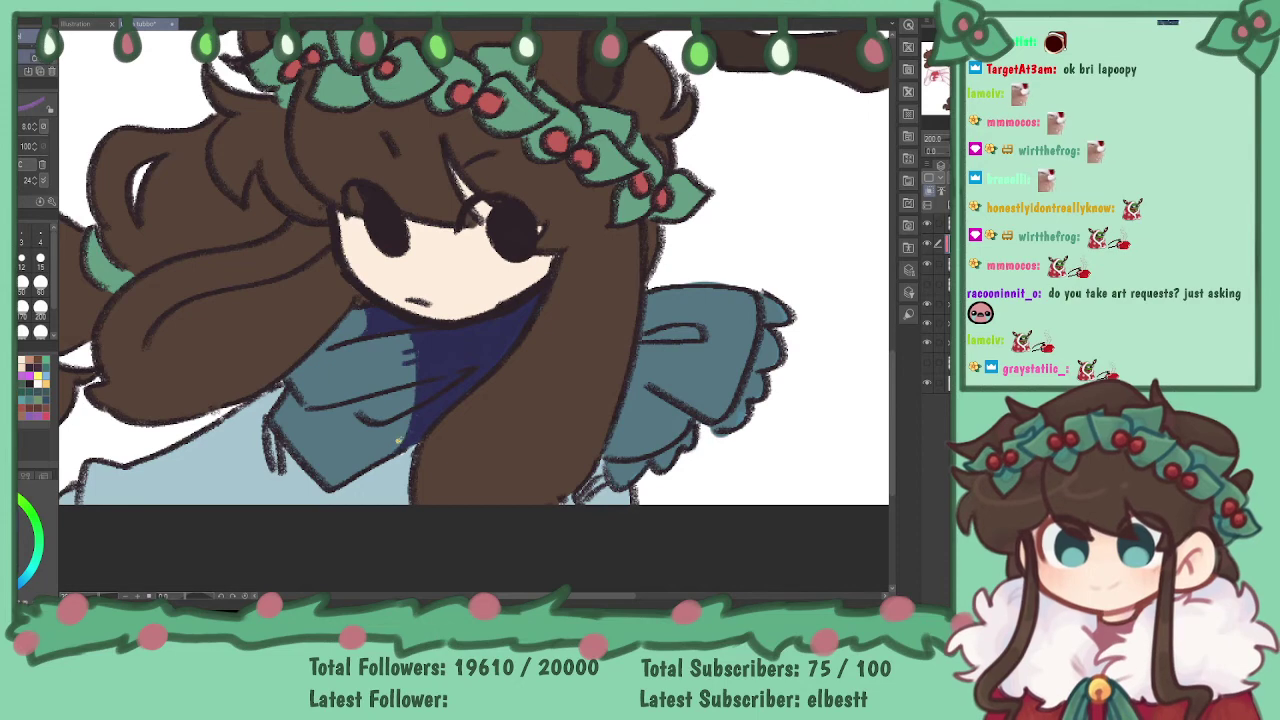
drag(397, 438, 415, 432)
drag(361, 319, 373, 317)
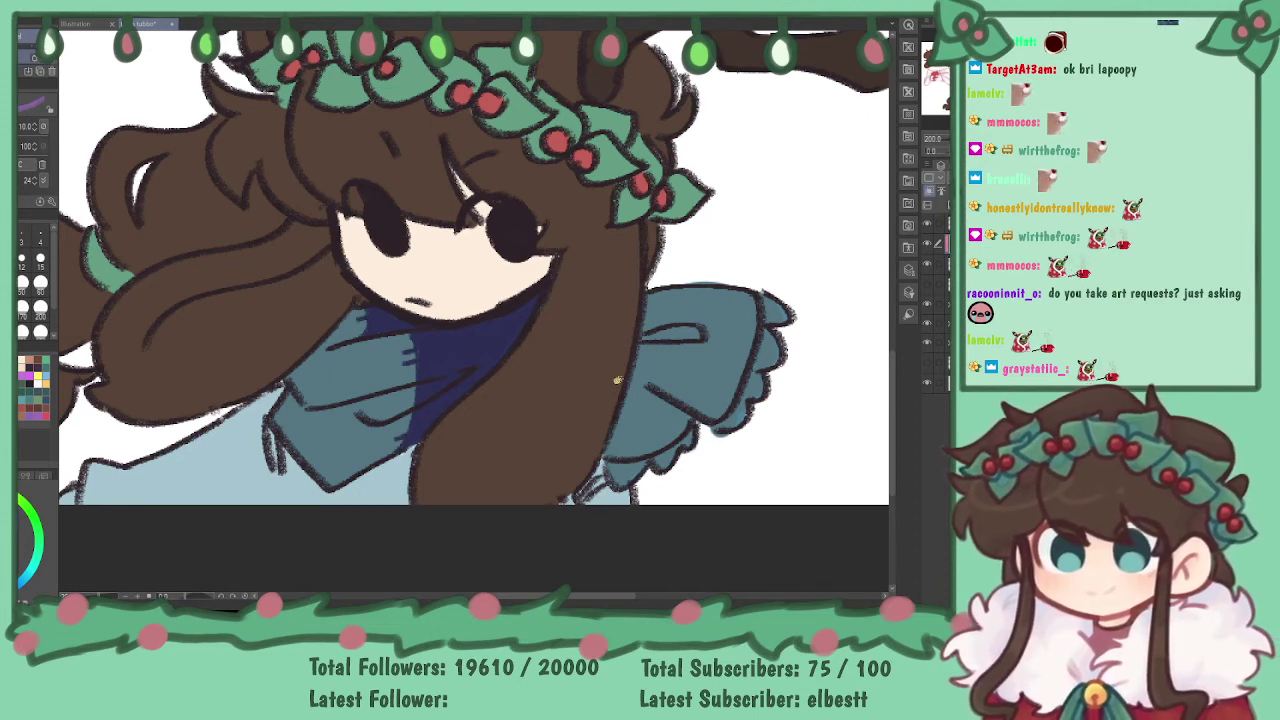
- Paint the inner part of the frilled clothing beside the front lock navy blue, with jagged strokes reaching towards the scalloped edges
mouse_move(668, 400)
mouse_down()
mouse_move(708, 291)
mouse_move(687, 291)
mouse_move(696, 322)
mouse_move(642, 340)
mouse_move(655, 338)
mouse_move(658, 296)
mouse_move(648, 320)
mouse_move(676, 298)
mouse_move(688, 318)
mouse_move(640, 372)
mouse_move(660, 386)
mouse_move(667, 352)
mouse_move(650, 358)
mouse_up()
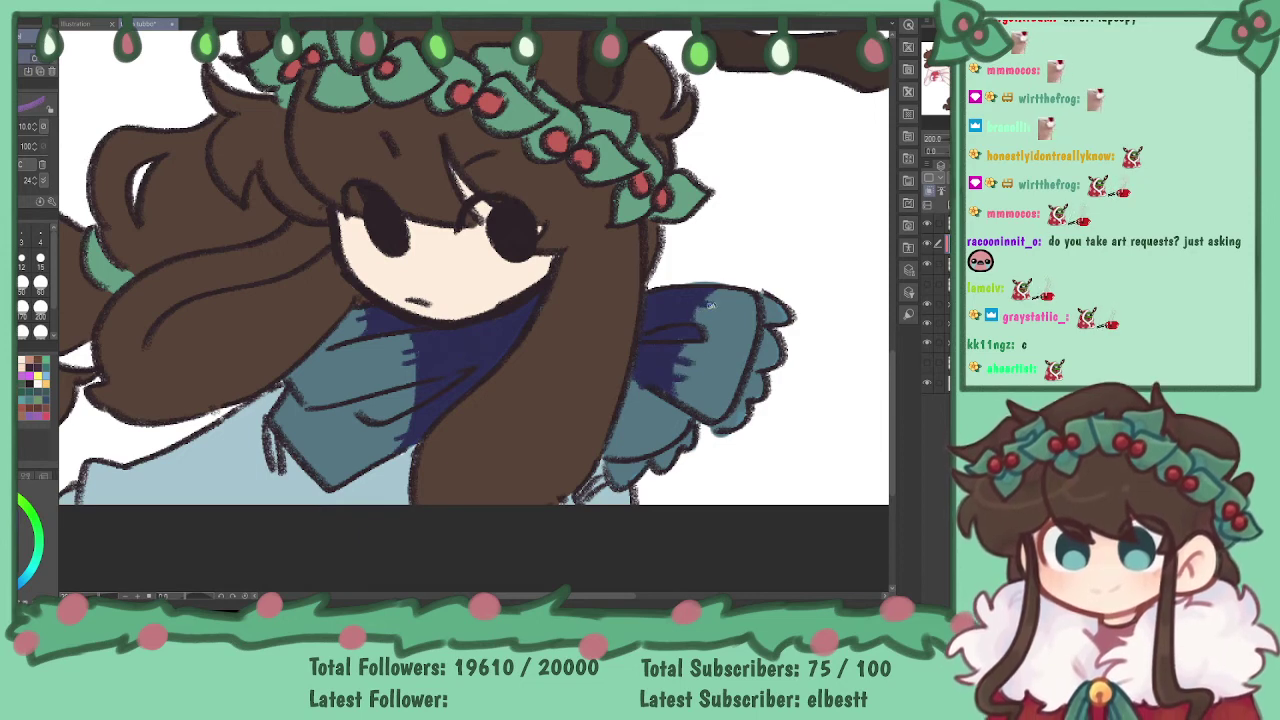
mouse_move(609, 443)
mouse_down()
mouse_move(681, 421)
mouse_move(629, 398)
mouse_move(642, 414)
mouse_up()
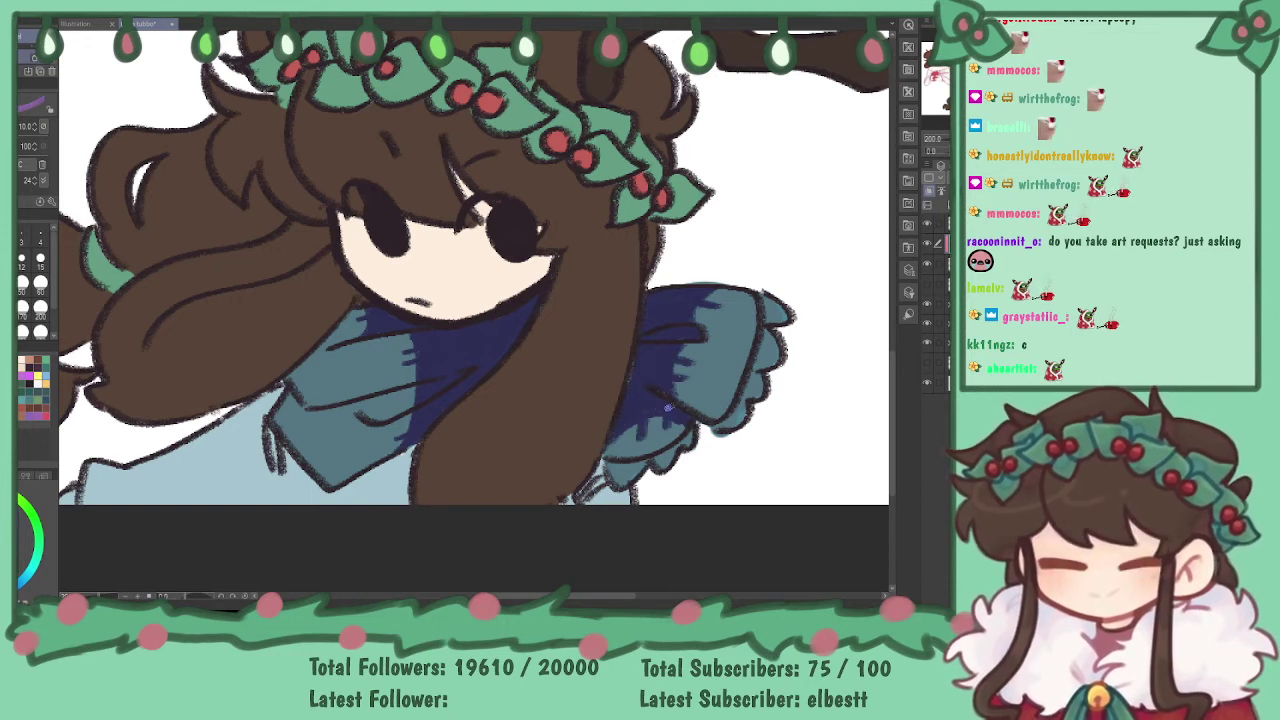
- Add small navy strokes along the scarf's lower fold line and outer corner, and lower the shading layer's opacity
drag(351, 408, 384, 418)
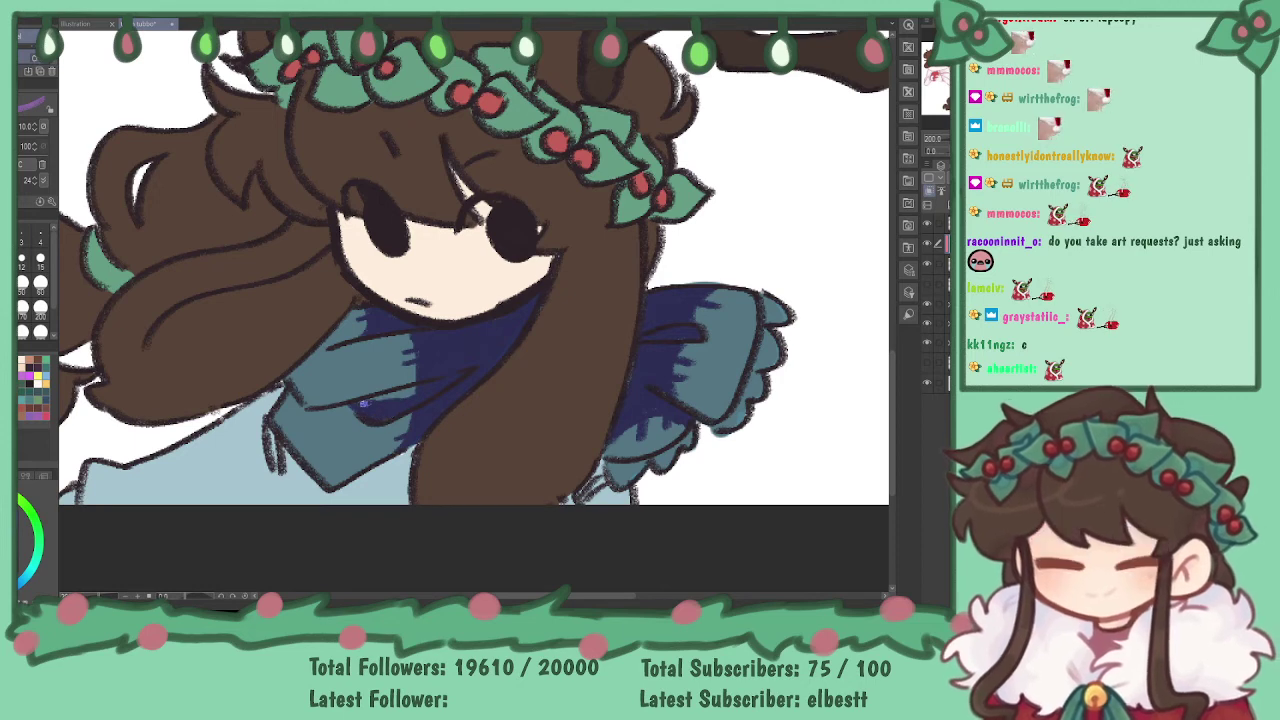
drag(283, 408, 290, 404)
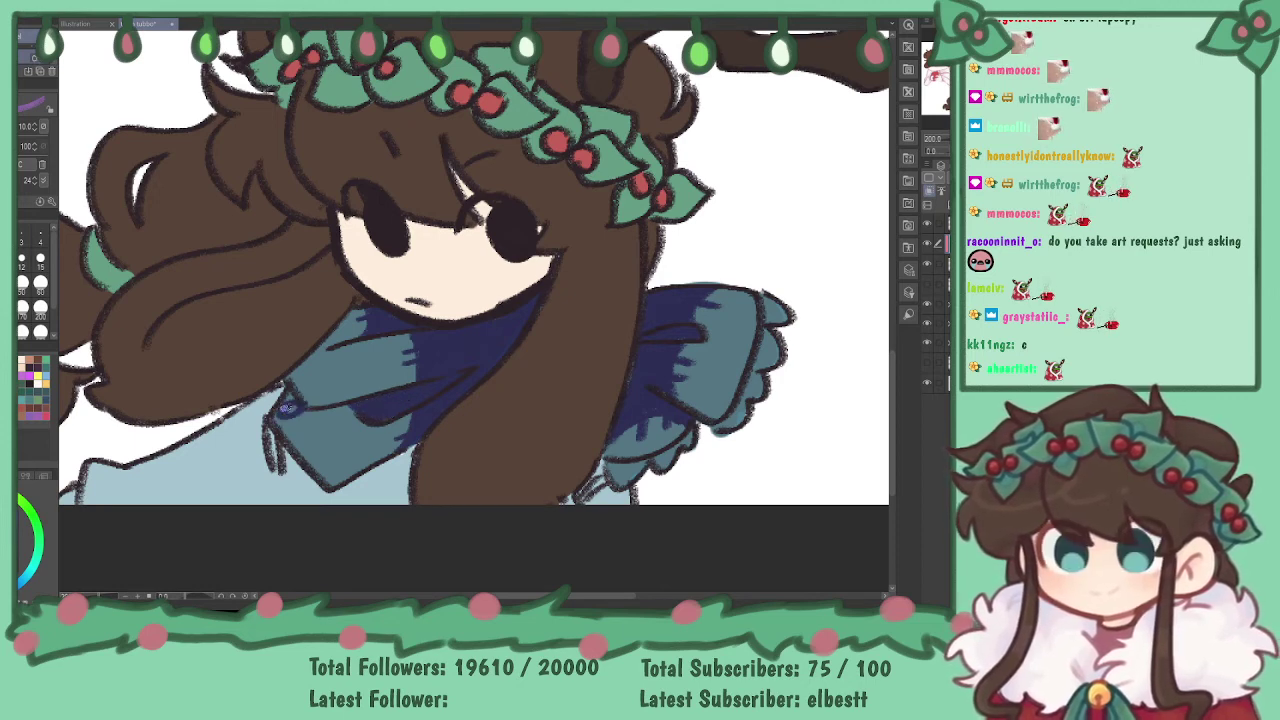
click(960, 178)
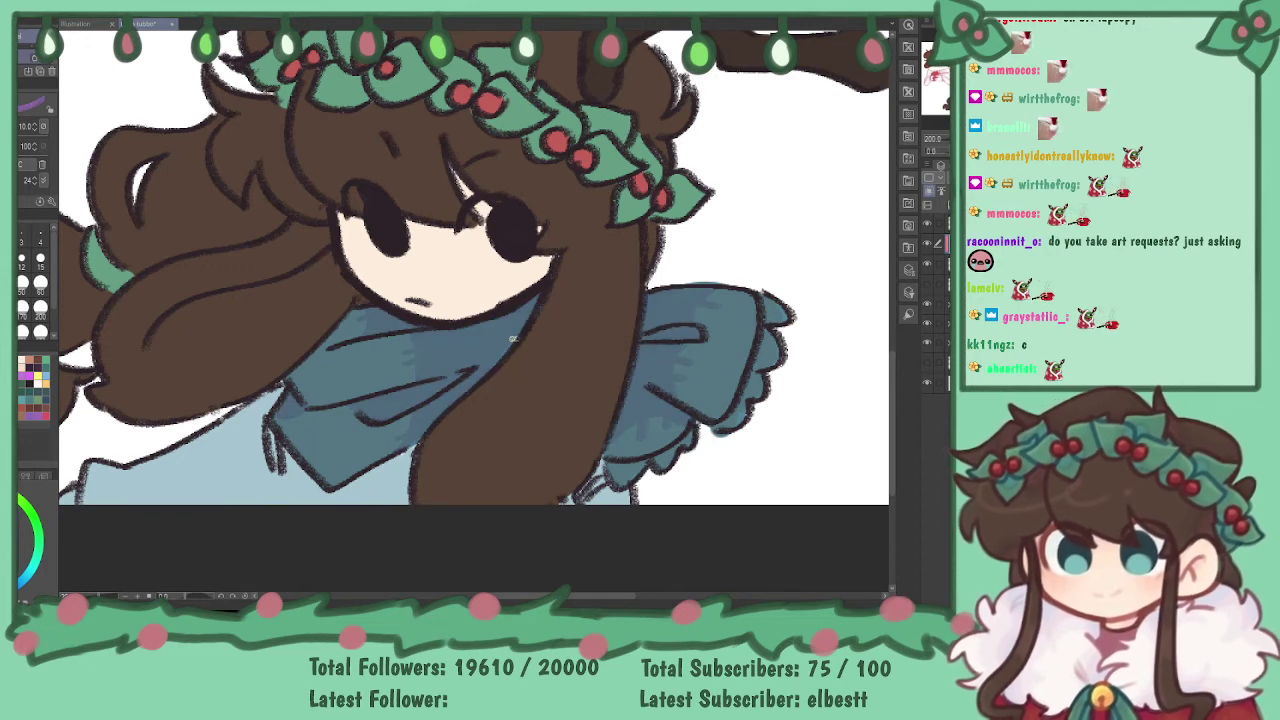
- Paint purple shading over the light-blue garment beneath the scarf, starting from a curved boundary line, and restore the shading layer's full opacity
mouse_move(625, 283)
mouse_down()
mouse_move(635, 241)
mouse_move(766, 188)
mouse_up()
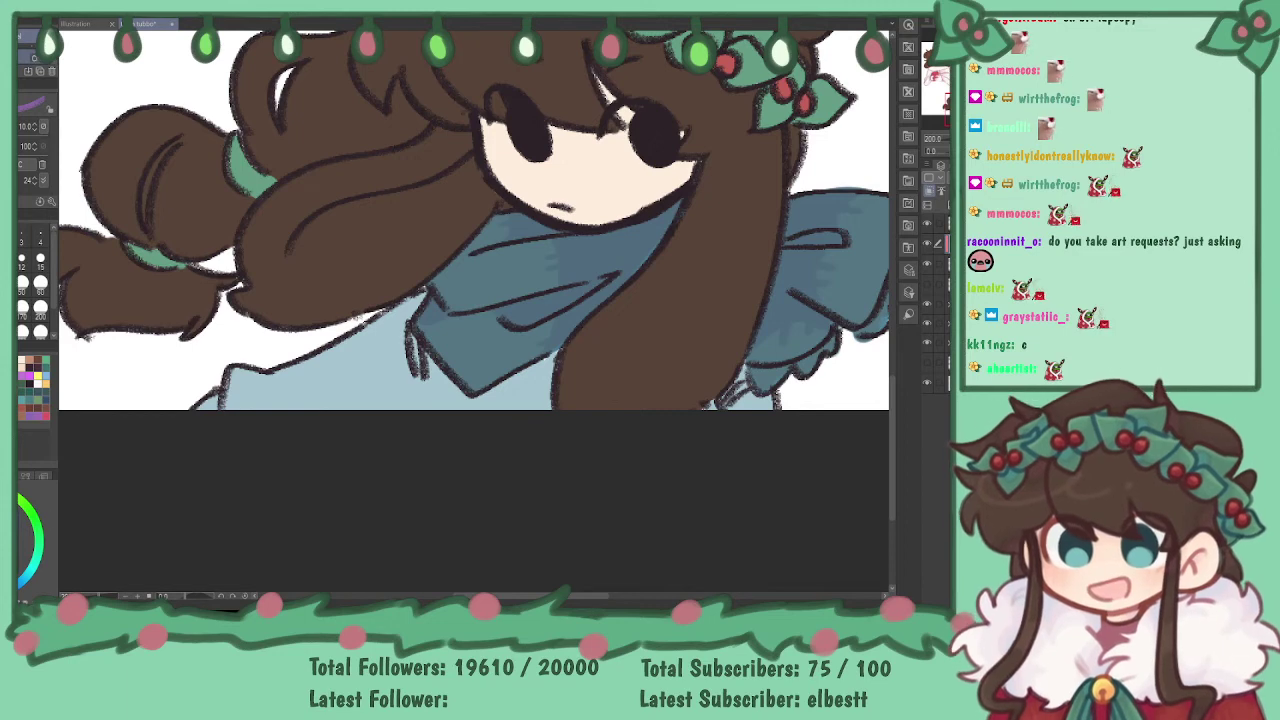
drag(392, 334, 396, 418)
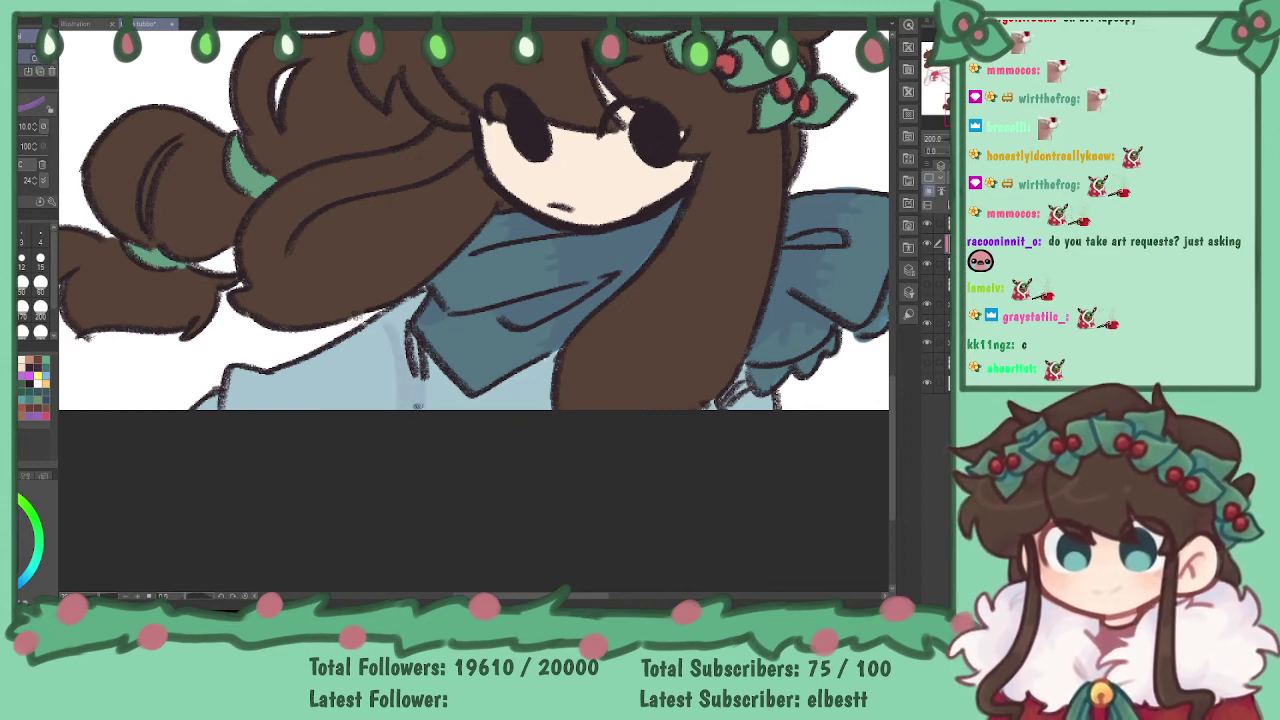
drag(417, 307, 423, 298)
mouse_move(429, 362)
mouse_down()
mouse_move(434, 402)
mouse_move(437, 386)
mouse_move(546, 391)
mouse_up()
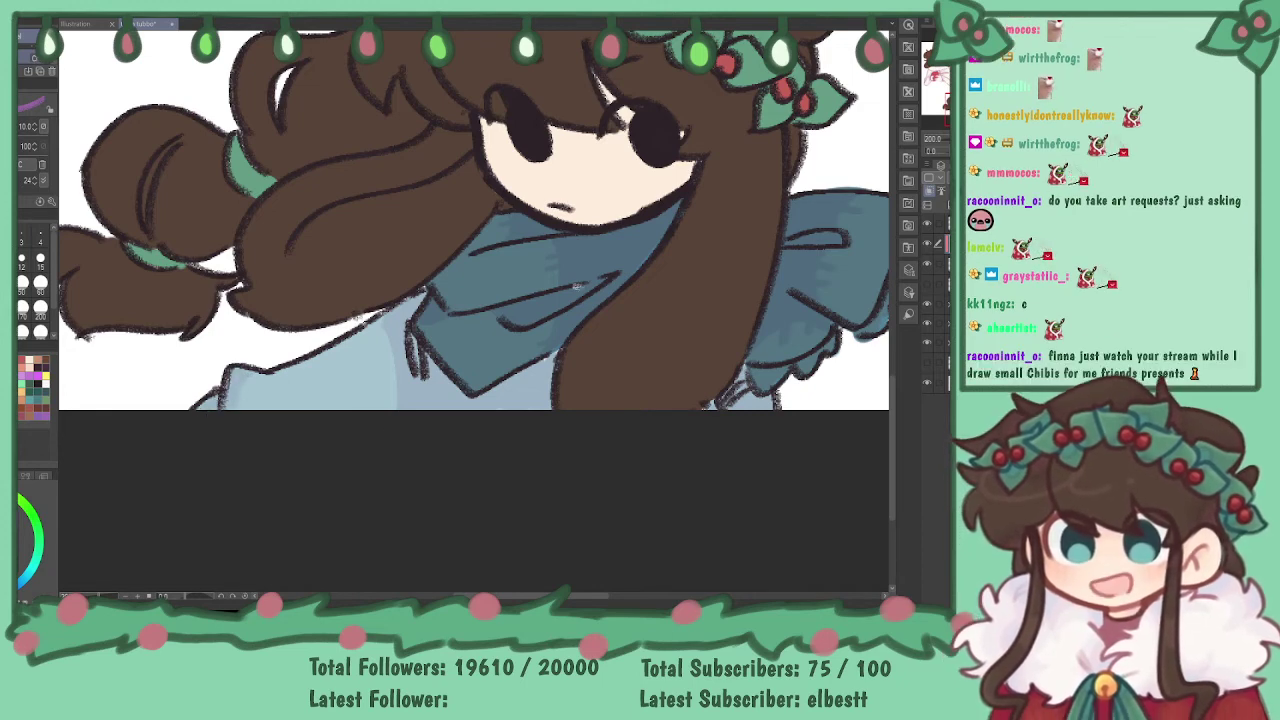
mouse_move(411, 214)
mouse_down()
mouse_move(360, 298)
mouse_move(370, 308)
mouse_up()
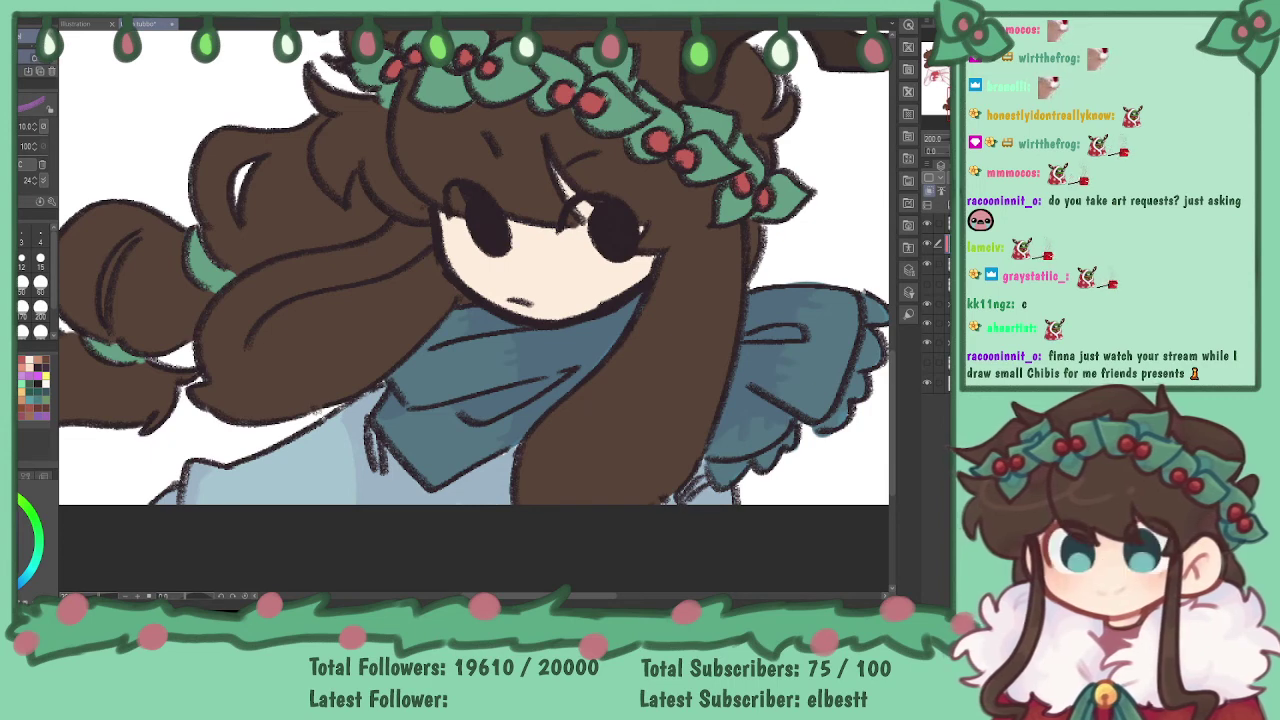
key(ctrl+z)
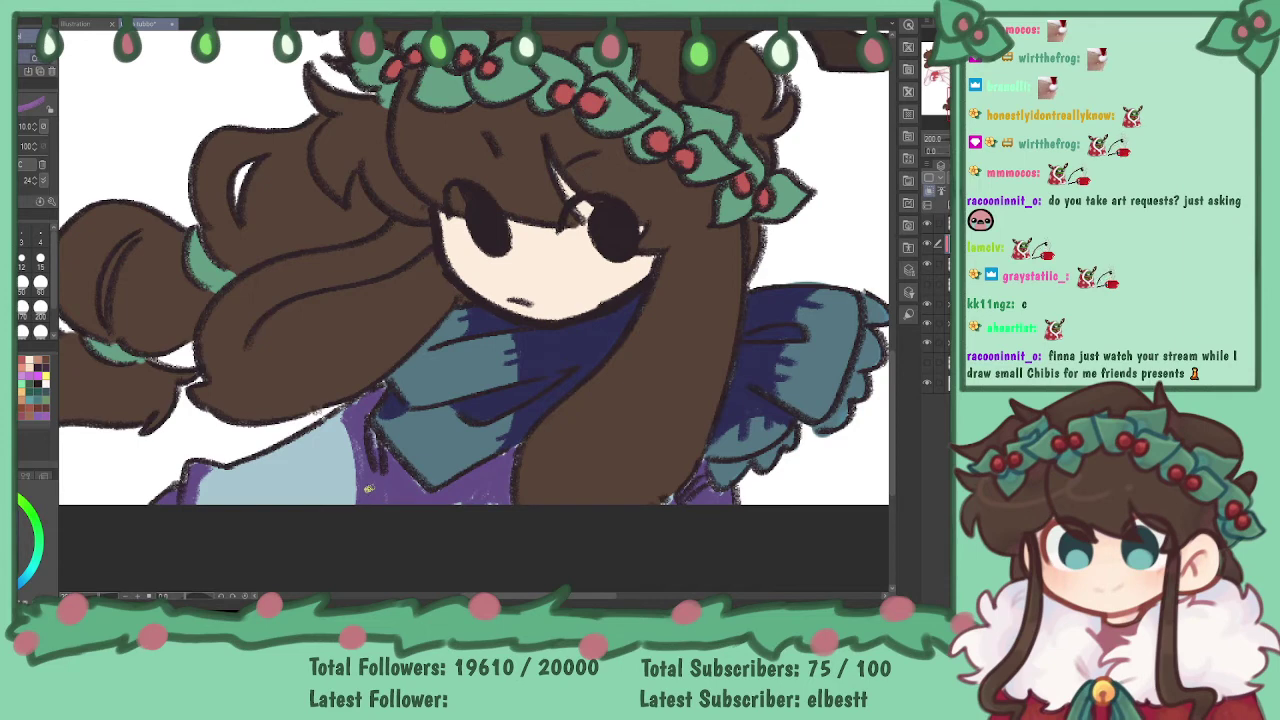
drag(492, 494, 470, 499)
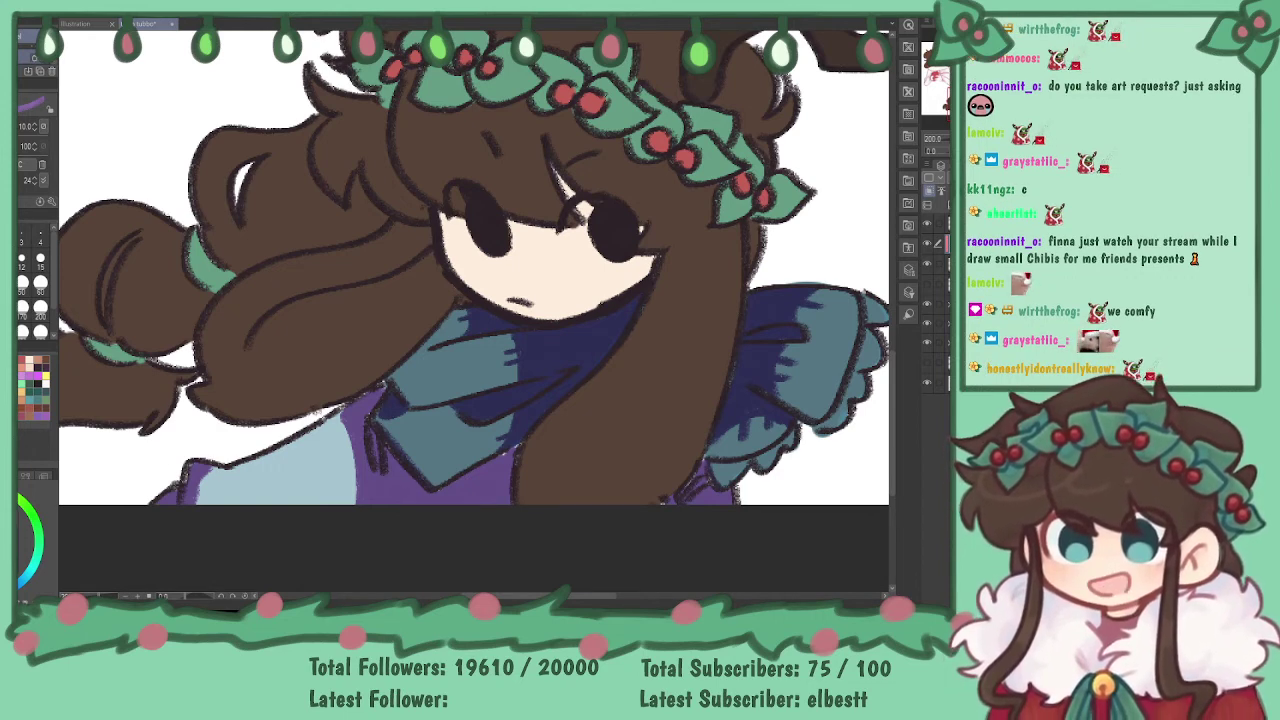
- Paint dark purple shading on the hair between the upper ponytail loop and the locks behind the face, using brush size 12
drag(810, 125, 830, 177)
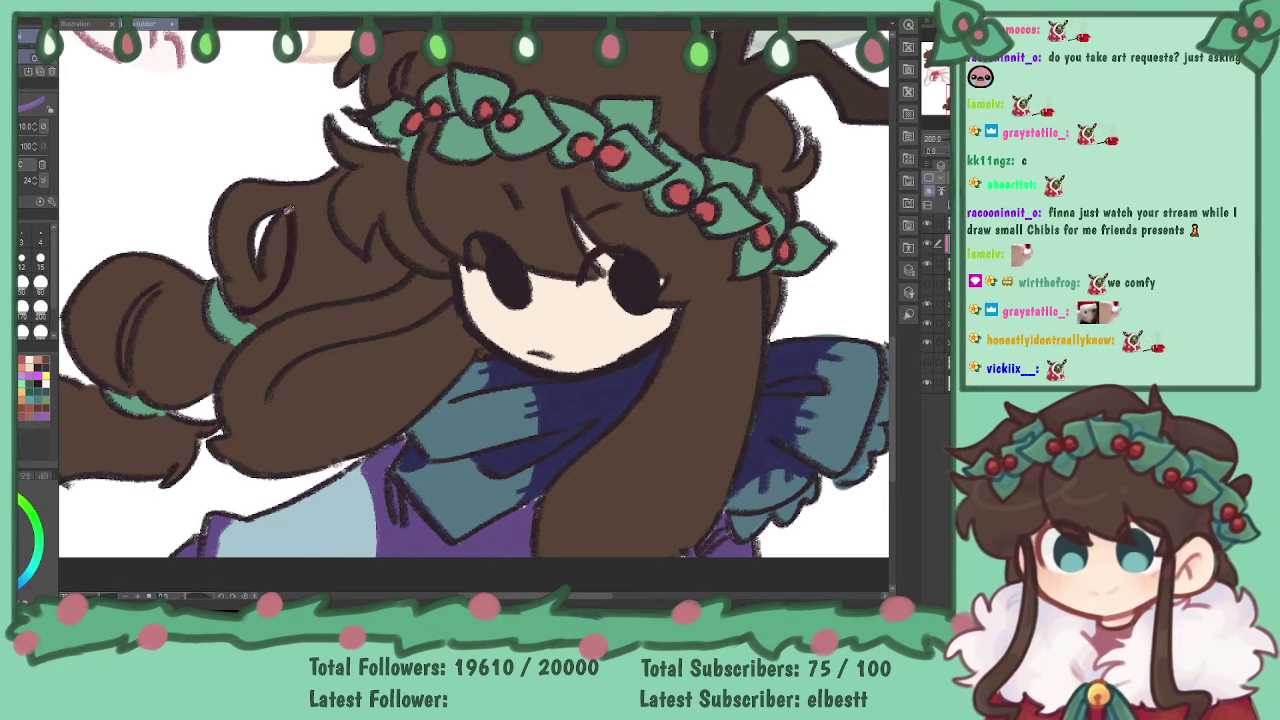
mouse_move(295, 203)
mouse_down()
mouse_move(299, 240)
mouse_move(308, 200)
mouse_move(331, 181)
mouse_up()
mouse_move(248, 322)
mouse_down()
mouse_move(288, 300)
mouse_move(332, 244)
mouse_move(304, 296)
mouse_up()
click(24, 262)
mouse_move(317, 245)
mouse_down()
mouse_move(326, 298)
mouse_move(304, 302)
mouse_move(394, 281)
mouse_up()
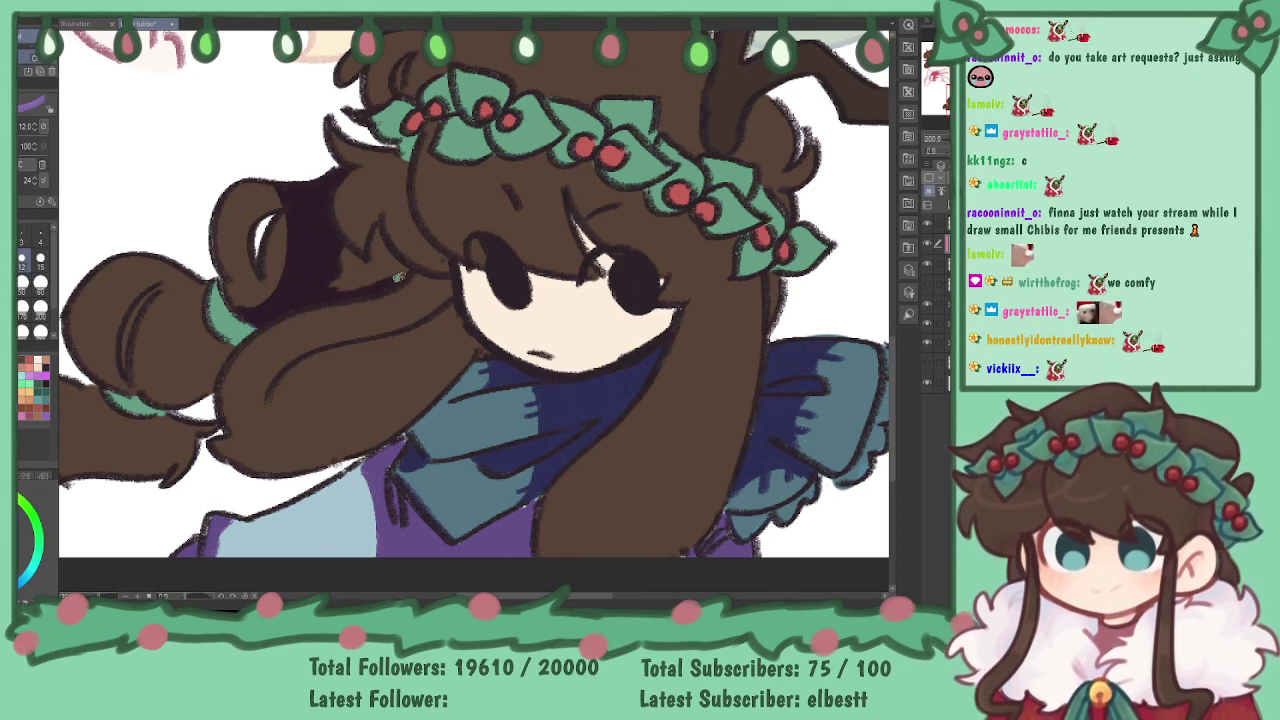
mouse_move(373, 267)
mouse_down()
mouse_move(348, 254)
mouse_move(330, 286)
mouse_up()
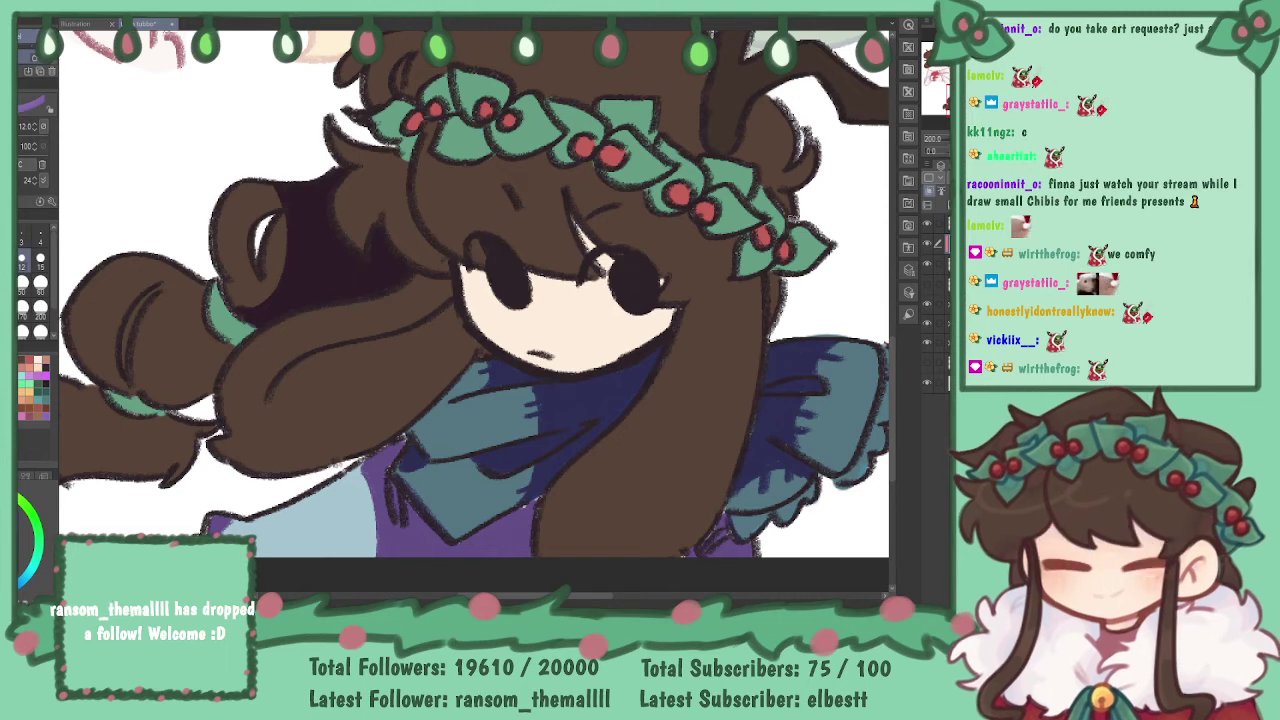
- Paint dark purple shading around the folds of the round ponytail bunch and on both ends of the last bunch
drag(233, 339, 486, 350)
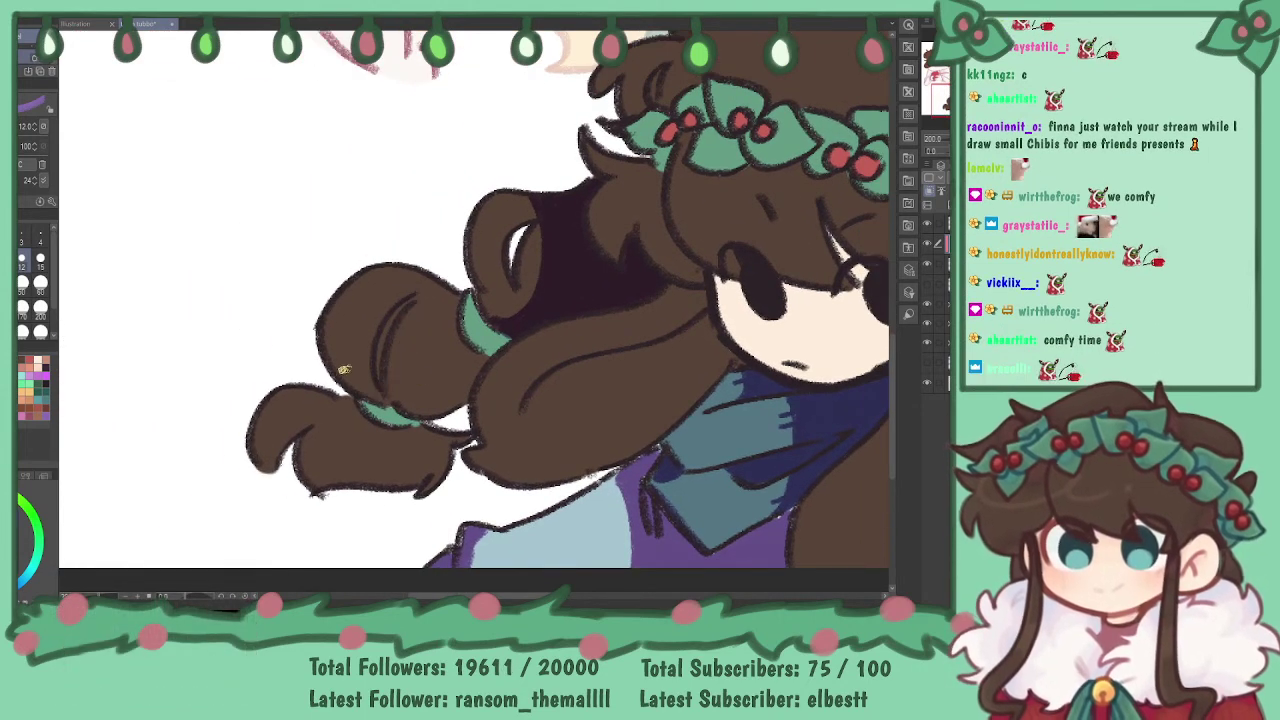
mouse_move(343, 369)
mouse_down()
mouse_move(381, 343)
mouse_move(369, 385)
mouse_move(381, 398)
mouse_move(434, 398)
mouse_move(446, 328)
mouse_move(448, 340)
mouse_move(414, 282)
mouse_move(421, 309)
mouse_move(380, 352)
mouse_move(414, 317)
mouse_move(408, 300)
mouse_move(388, 327)
mouse_move(393, 260)
mouse_move(416, 284)
mouse_move(424, 270)
mouse_move(447, 309)
mouse_move(401, 312)
mouse_move(460, 294)
mouse_up()
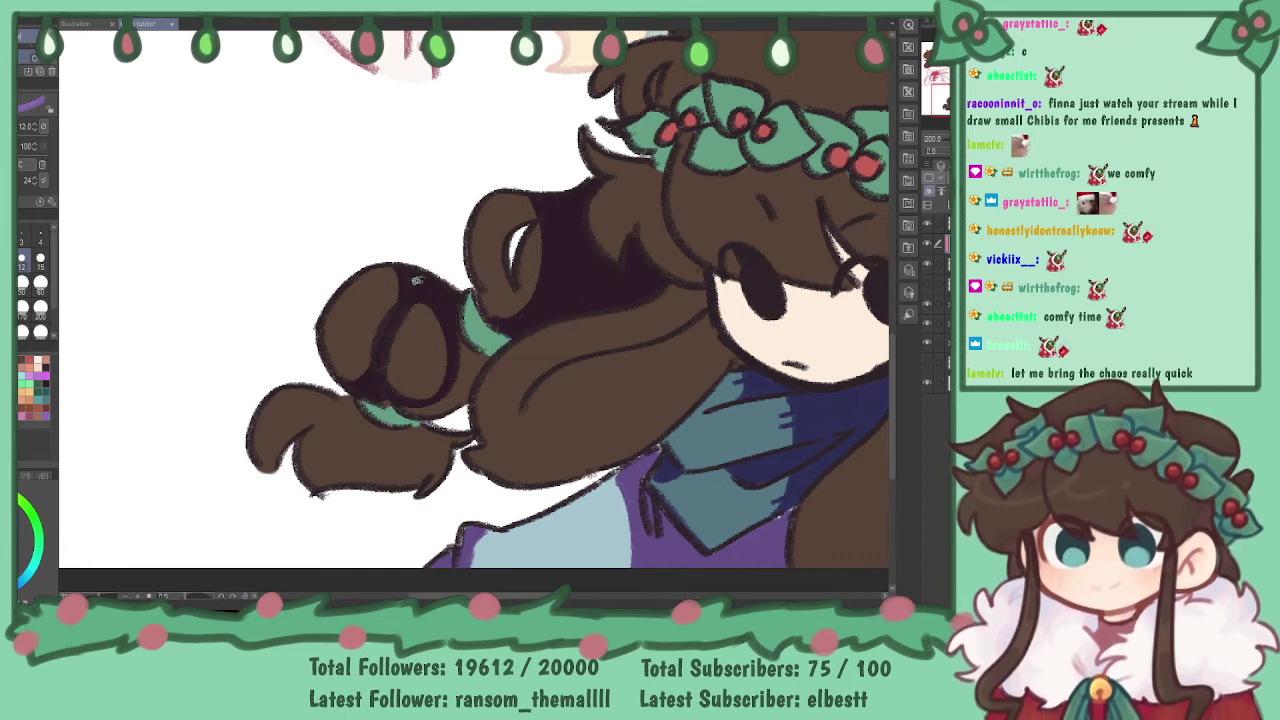
mouse_move(425, 404)
mouse_down()
mouse_move(393, 406)
mouse_move(438, 409)
mouse_move(464, 354)
mouse_move(488, 361)
mouse_up()
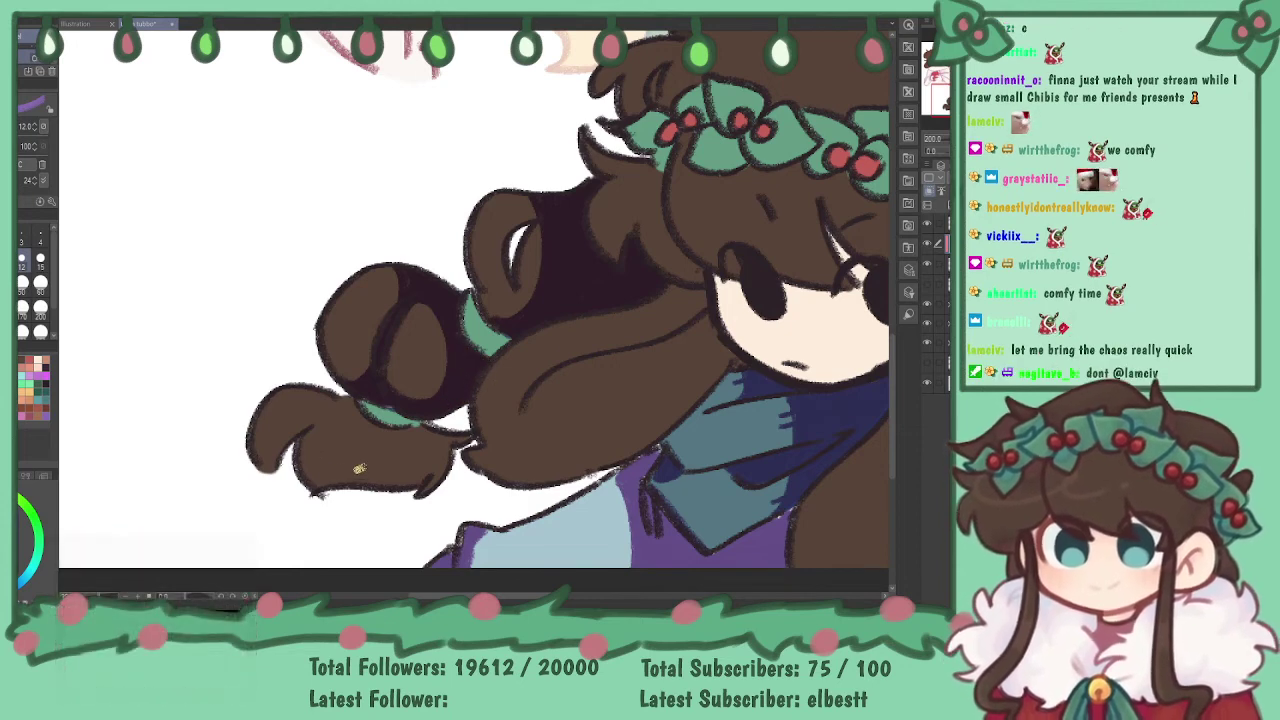
drag(406, 425, 417, 485)
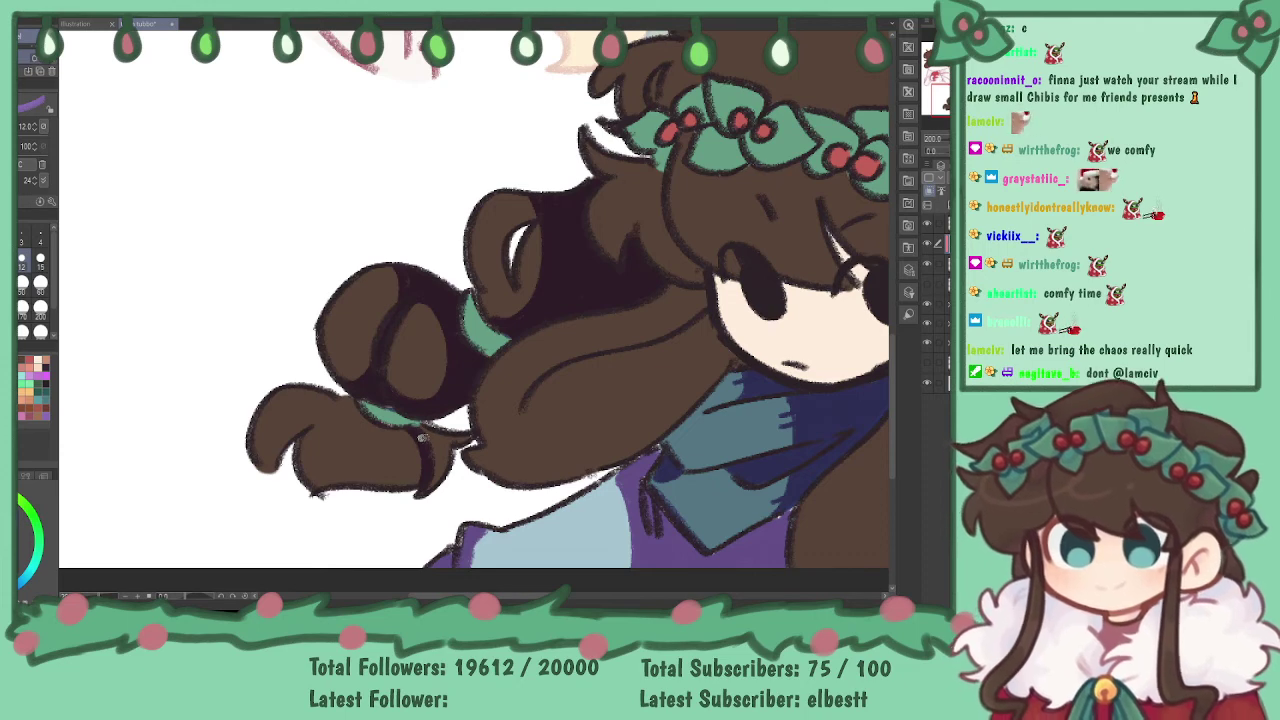
mouse_move(428, 438)
mouse_down()
mouse_move(438, 476)
mouse_move(450, 446)
mouse_up()
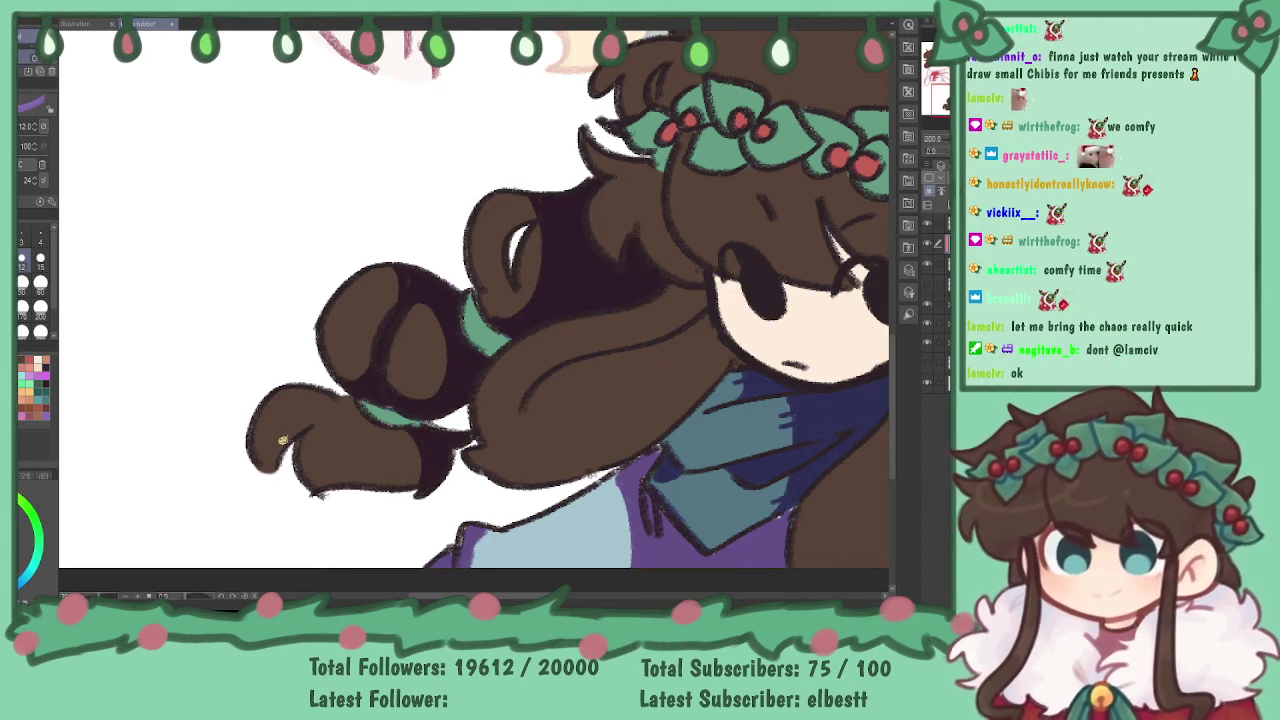
mouse_move(287, 437)
mouse_down()
mouse_move(255, 432)
mouse_move(290, 440)
mouse_move(265, 465)
mouse_move(293, 440)
mouse_up()
- Paint dark purple shading on the long side lock's edges and over the back hair behind the face, the wreath and the long antler
mouse_move(666, 340)
mouse_down()
mouse_move(565, 213)
mouse_move(554, 298)
mouse_move(507, 330)
mouse_move(625, 235)
mouse_move(569, 274)
mouse_up()
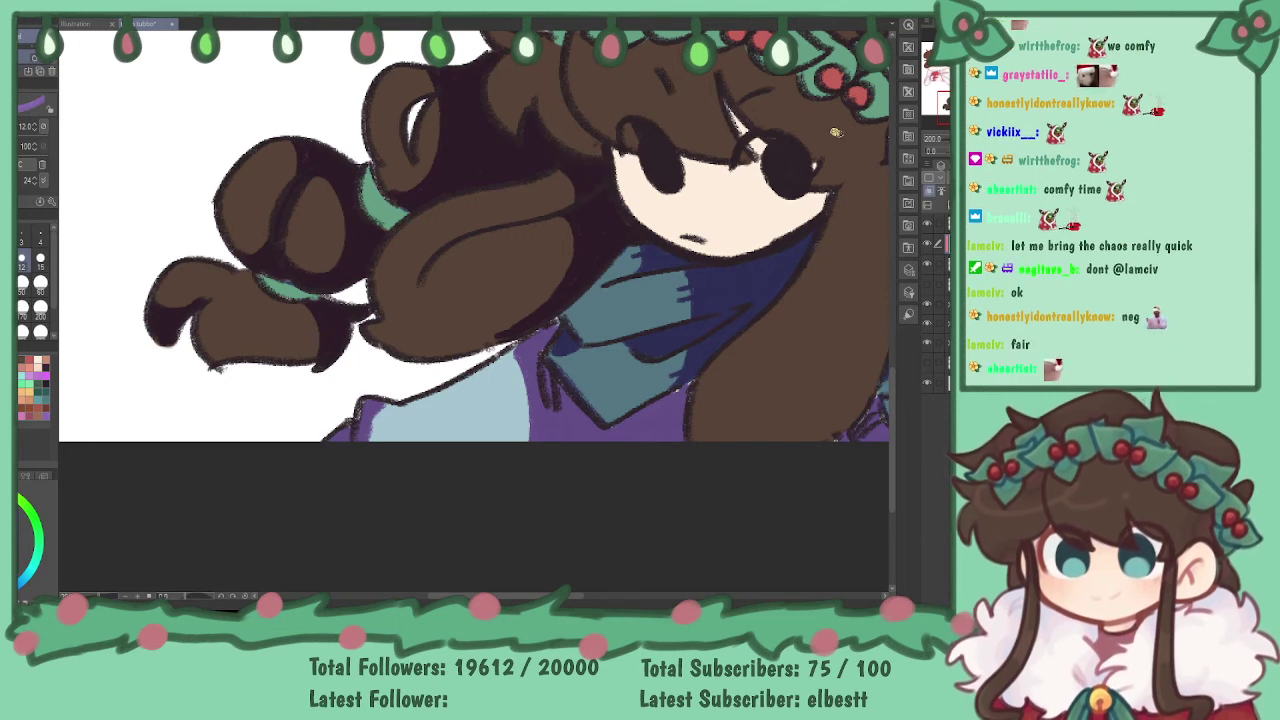
drag(582, 142, 490, 300)
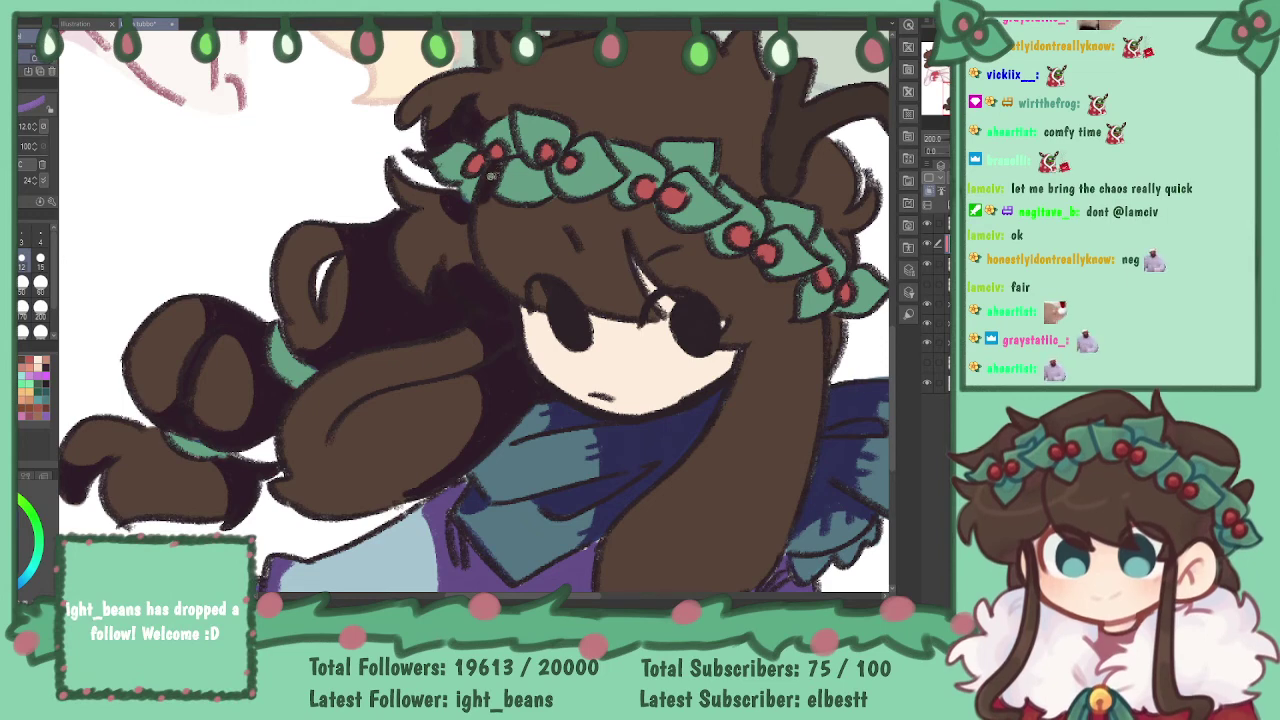
drag(800, 280, 464, 291)
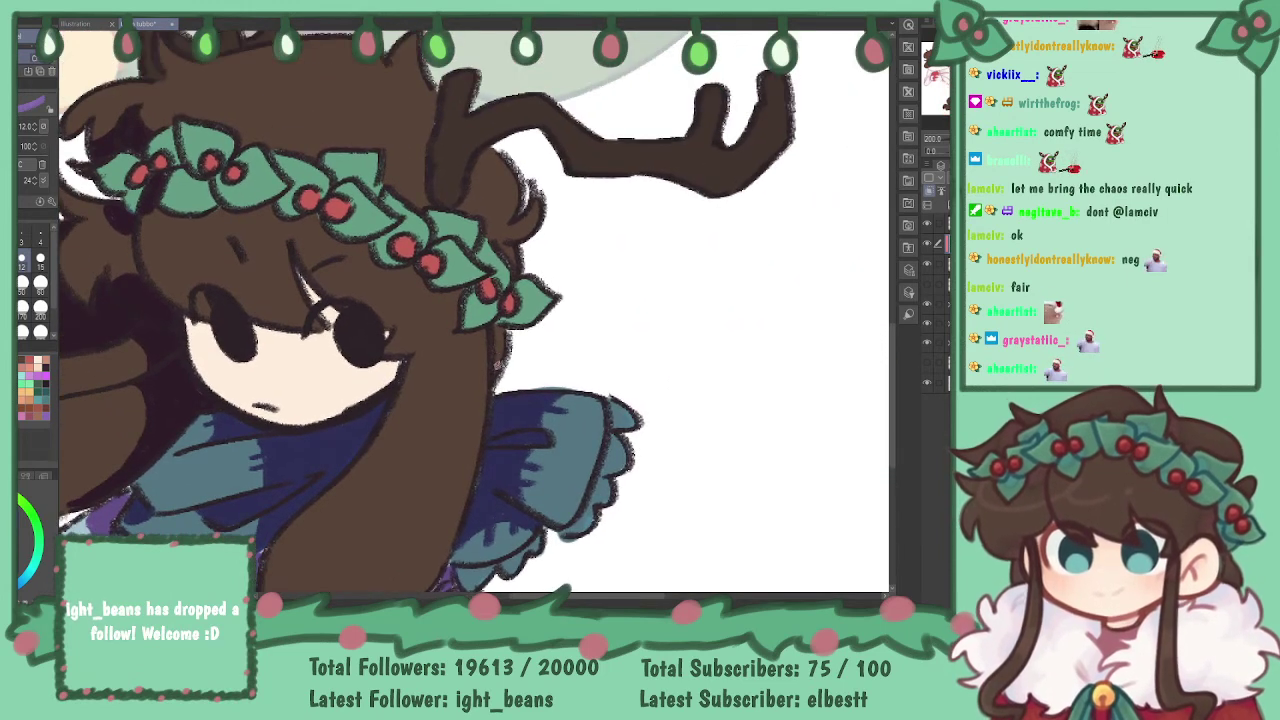
mouse_move(474, 193)
mouse_down()
mouse_move(482, 162)
mouse_move(493, 164)
mouse_up()
mouse_move(486, 215)
mouse_down()
mouse_move(515, 262)
mouse_move(505, 212)
mouse_move(518, 222)
mouse_up()
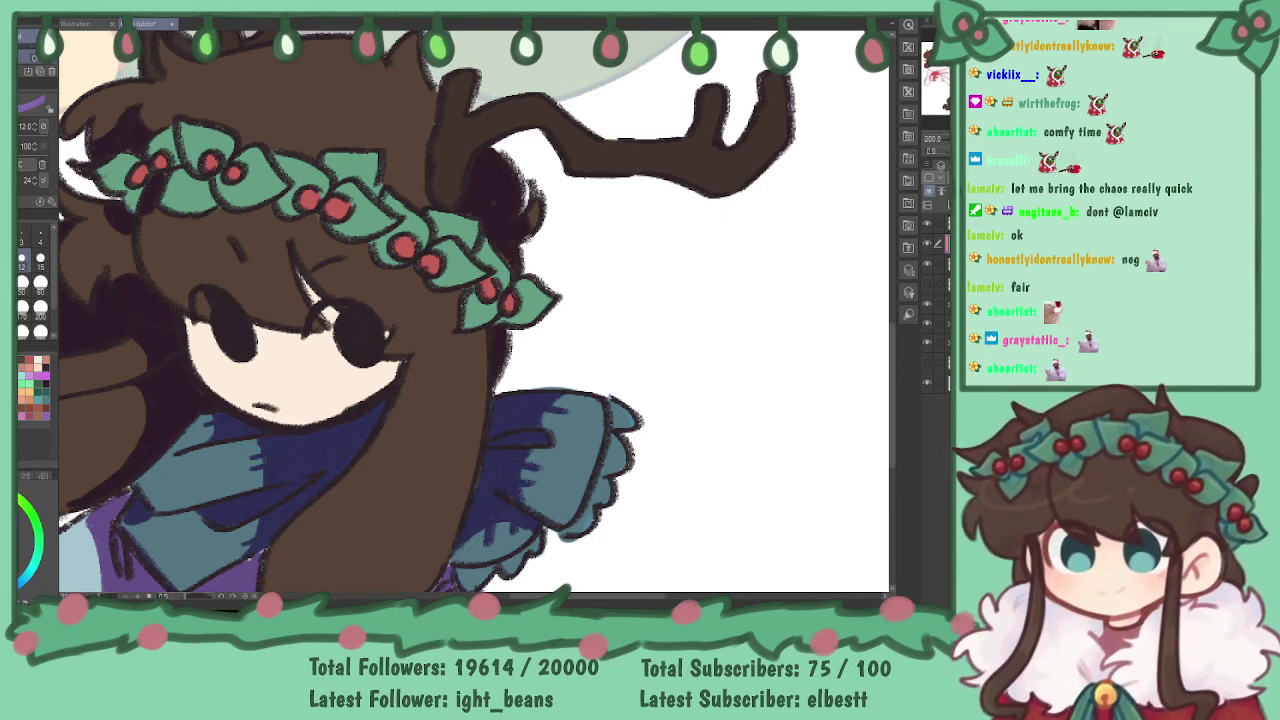
drag(508, 93, 700, 166)
mouse_move(569, 219)
mouse_down()
mouse_move(619, 278)
mouse_move(589, 234)
mouse_move(597, 241)
mouse_move(624, 183)
mouse_up()
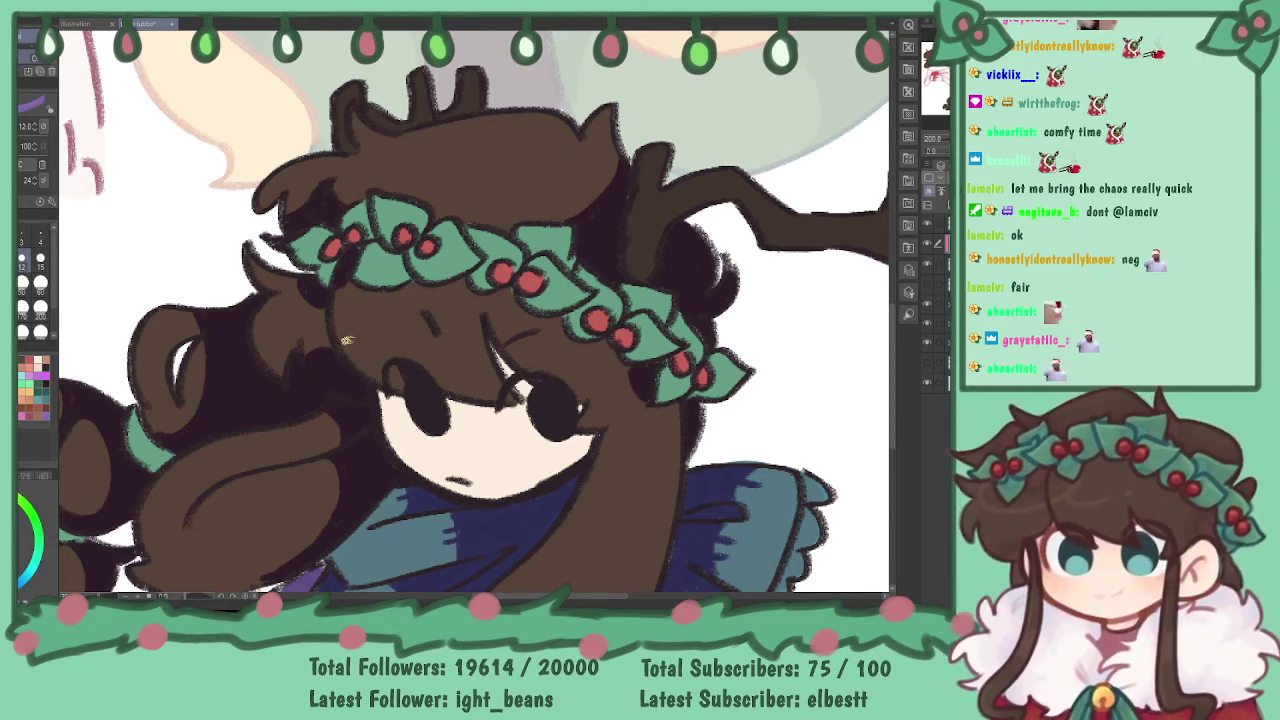
- Shade the antlers dark purple, covering the far antler's short prongs behind the head completely
mouse_move(654, 221)
mouse_down()
mouse_move(669, 243)
mouse_move(627, 249)
mouse_move(642, 262)
mouse_move(369, 246)
mouse_up()
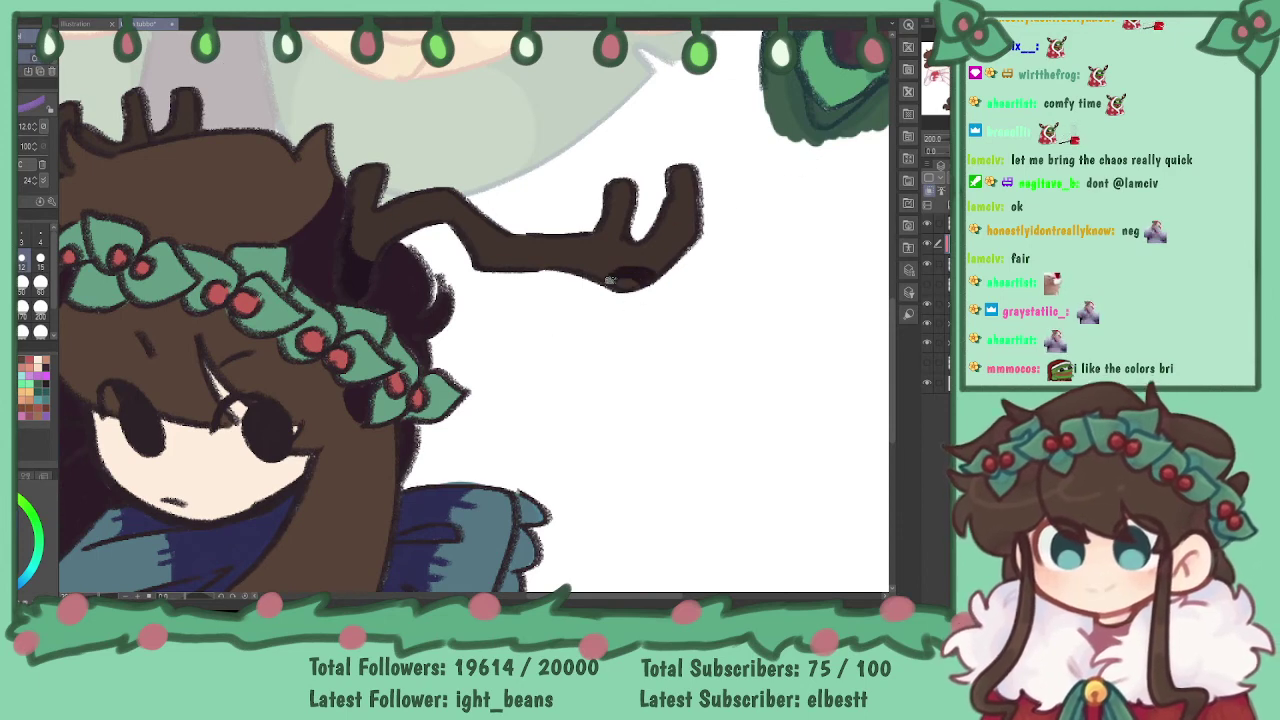
drag(255, 210, 603, 326)
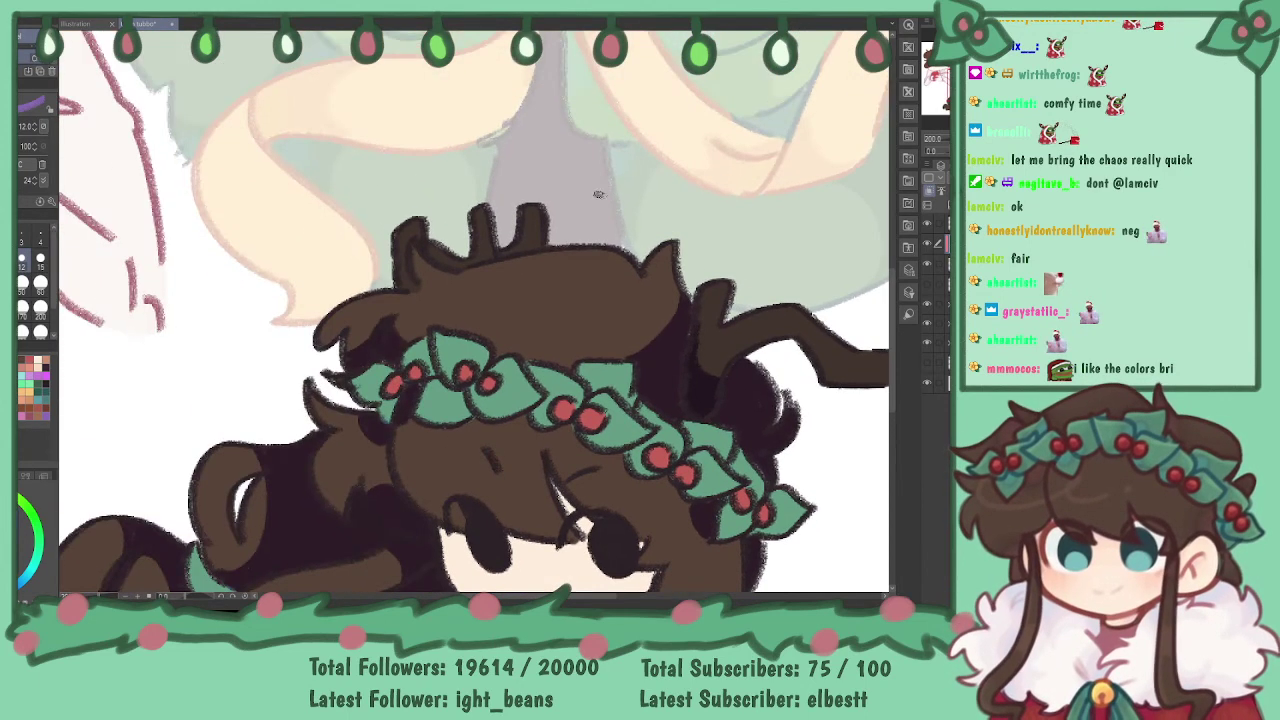
mouse_move(476, 258)
mouse_down()
mouse_move(480, 213)
mouse_move(496, 248)
mouse_move(530, 228)
mouse_move(519, 231)
mouse_up()
mouse_move(397, 270)
mouse_down()
mouse_move(403, 228)
mouse_move(422, 226)
mouse_move(467, 265)
mouse_up()
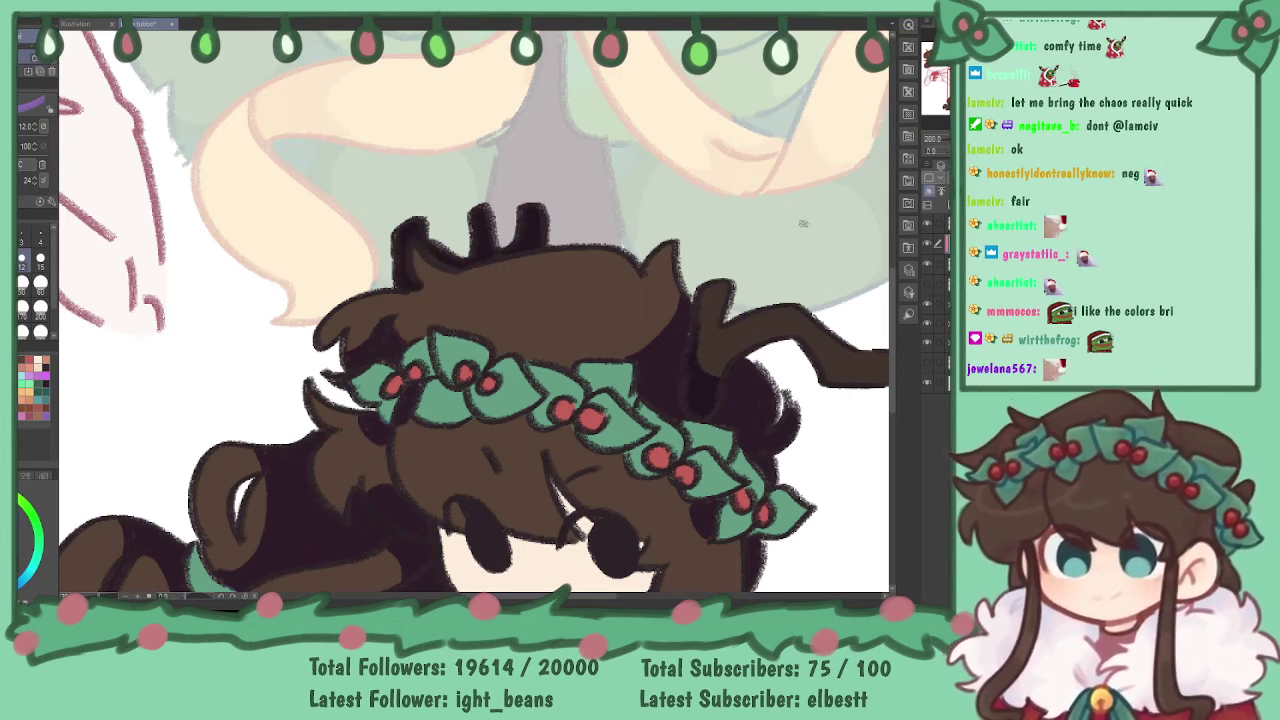
- Paint dark teal shading on the wreath's leaves around the berries and overlaps, and lower the shading layer's opacity
drag(560, 330, 530, 256)
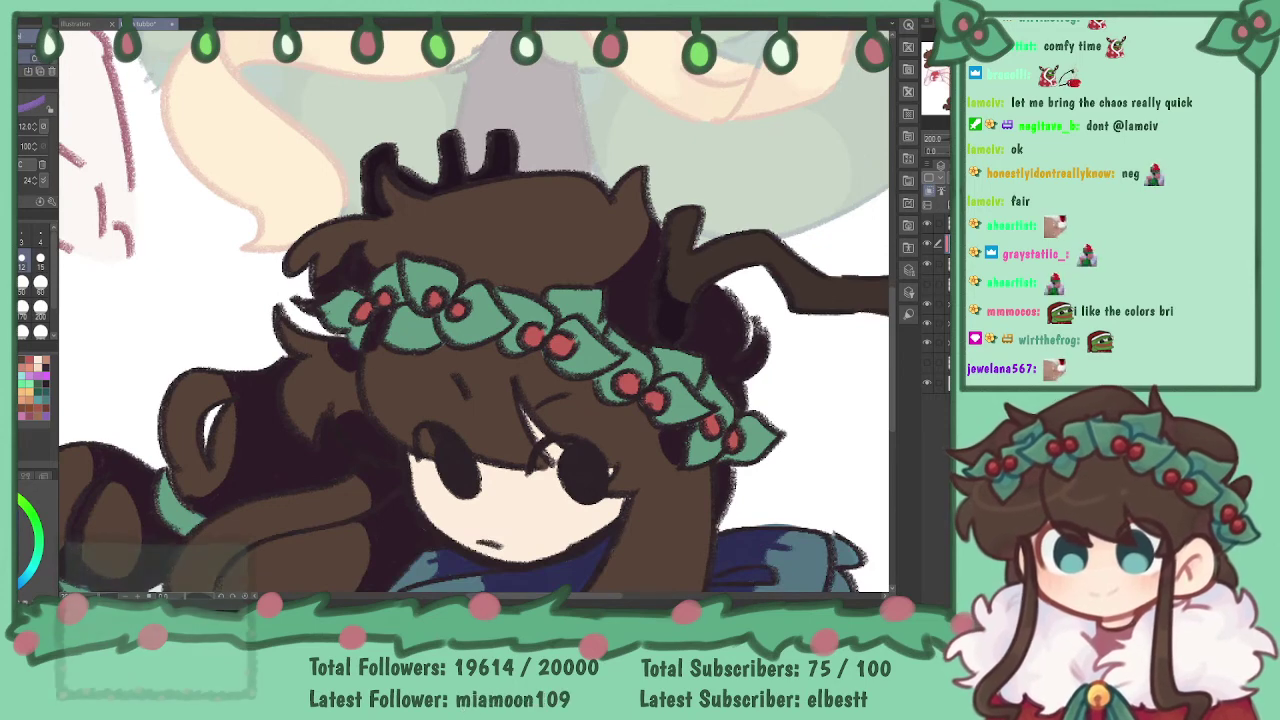
drag(357, 333, 357, 312)
key(ctrl+z)
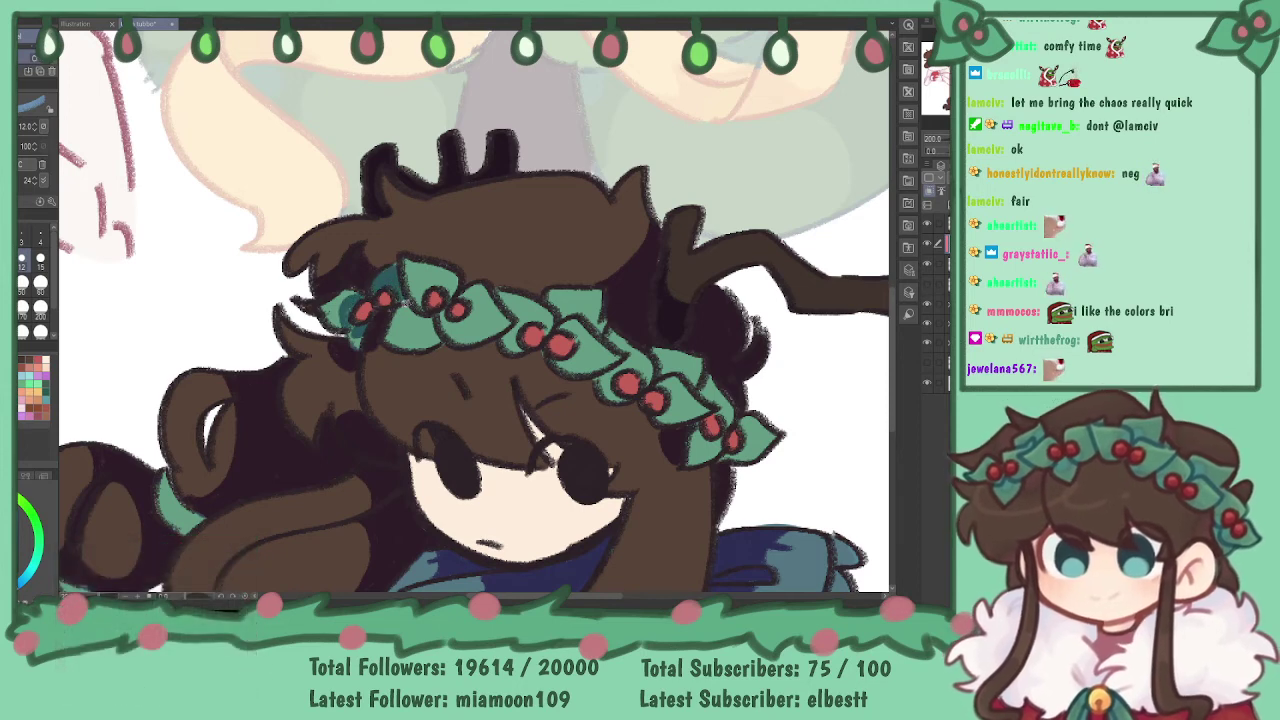
click(990, 177)
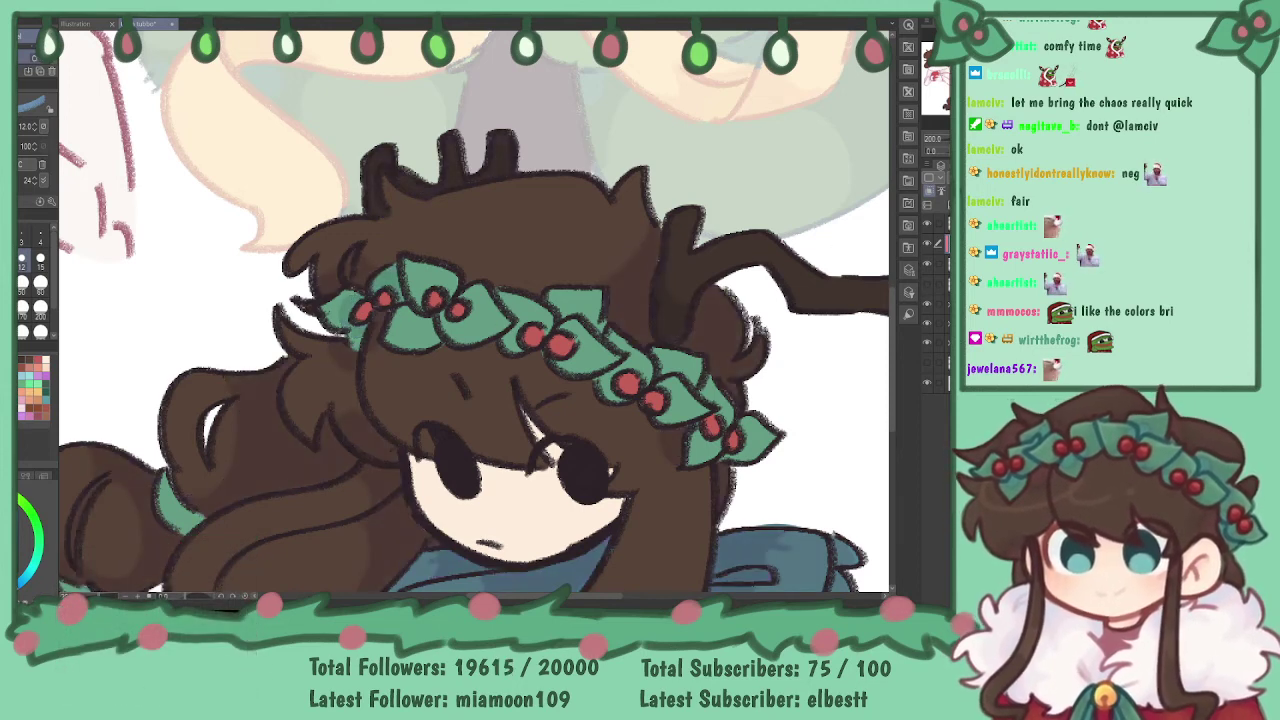
drag(418, 321, 432, 340)
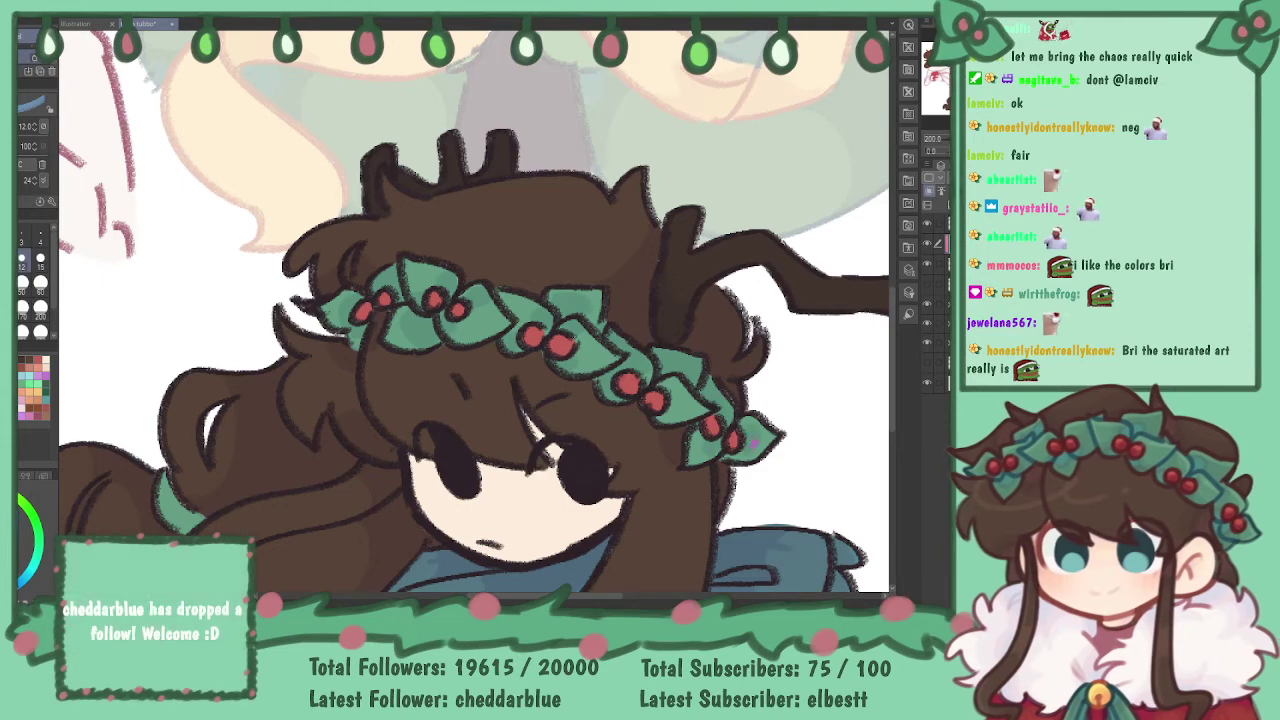
drag(748, 437, 737, 384)
- Paint a peach-pink shadow band across the upper face beneath the bangs and around the eyes
drag(277, 299, 338, 331)
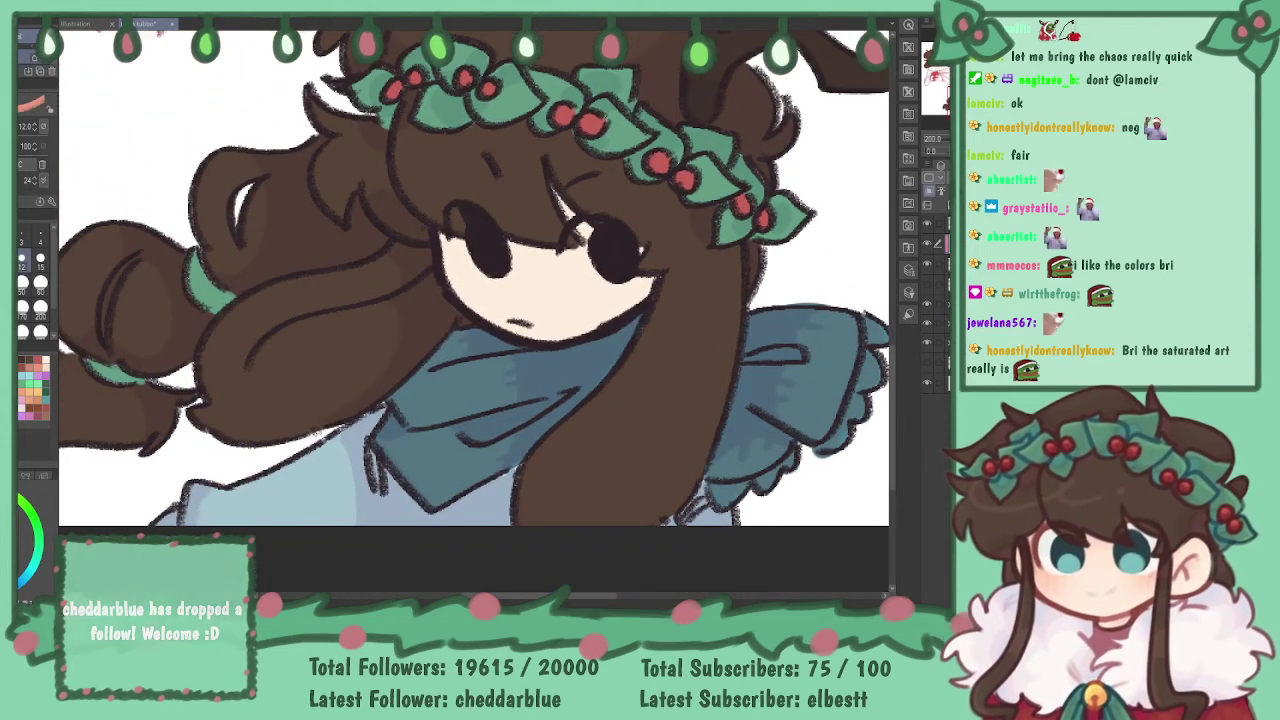
drag(440, 264, 636, 293)
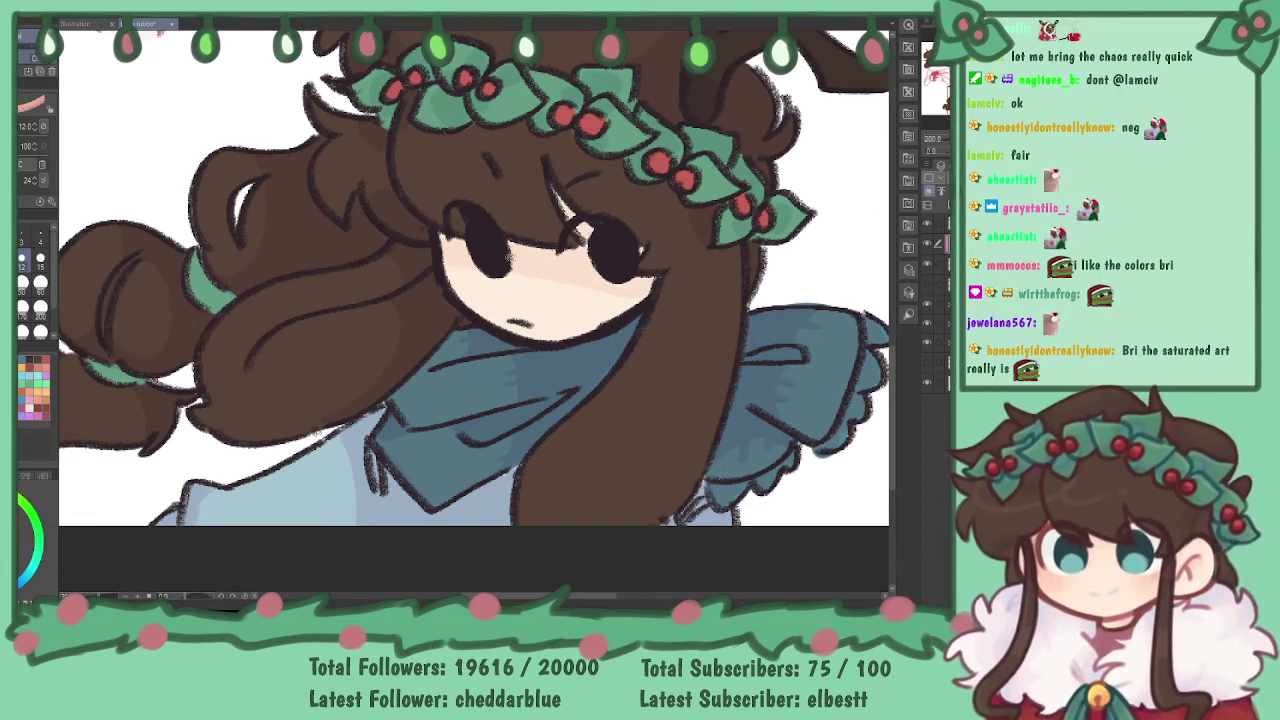
drag(448, 272, 523, 279)
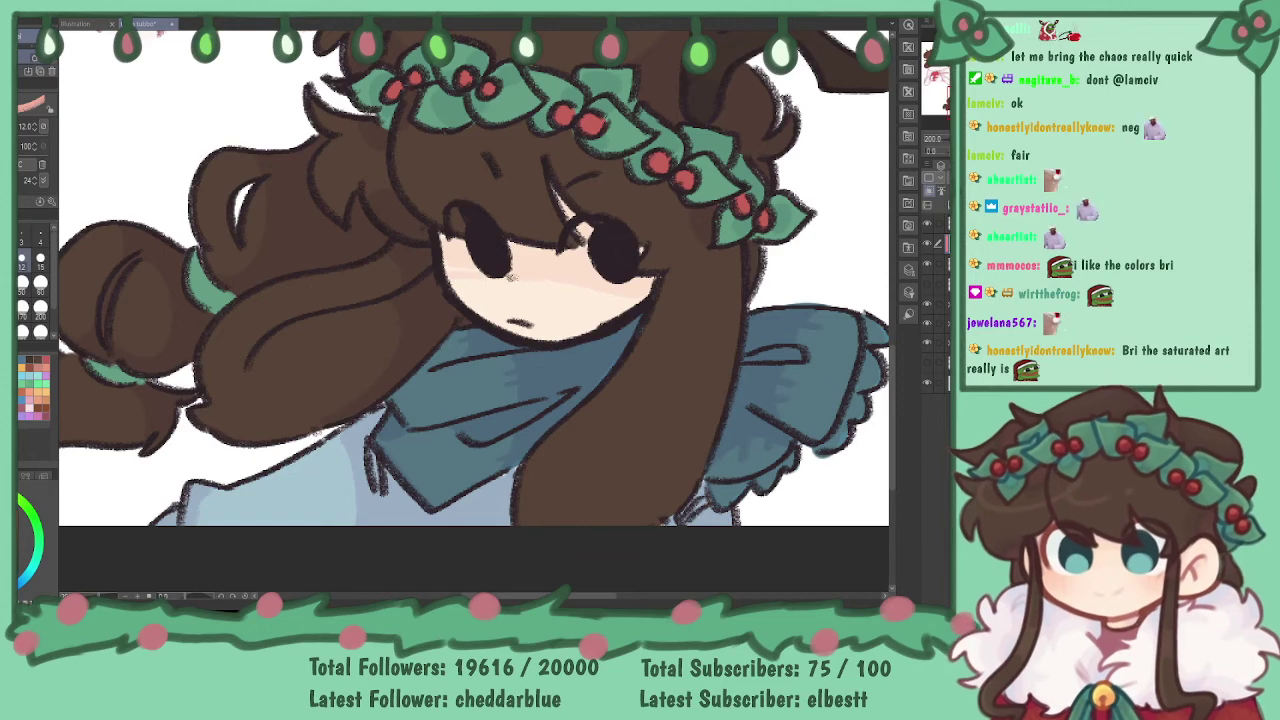
- Paint a purple shadow across the lower end of the long side lock
drag(265, 297, 438, 308)
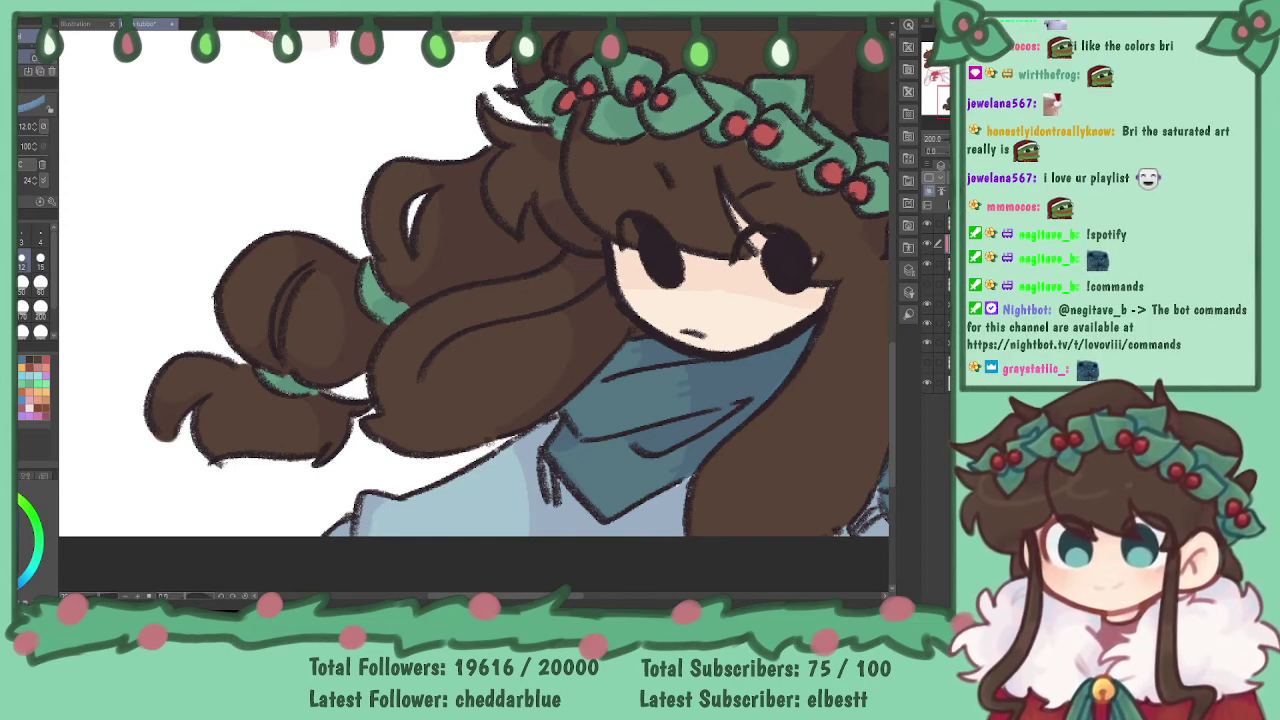
click(20, 587)
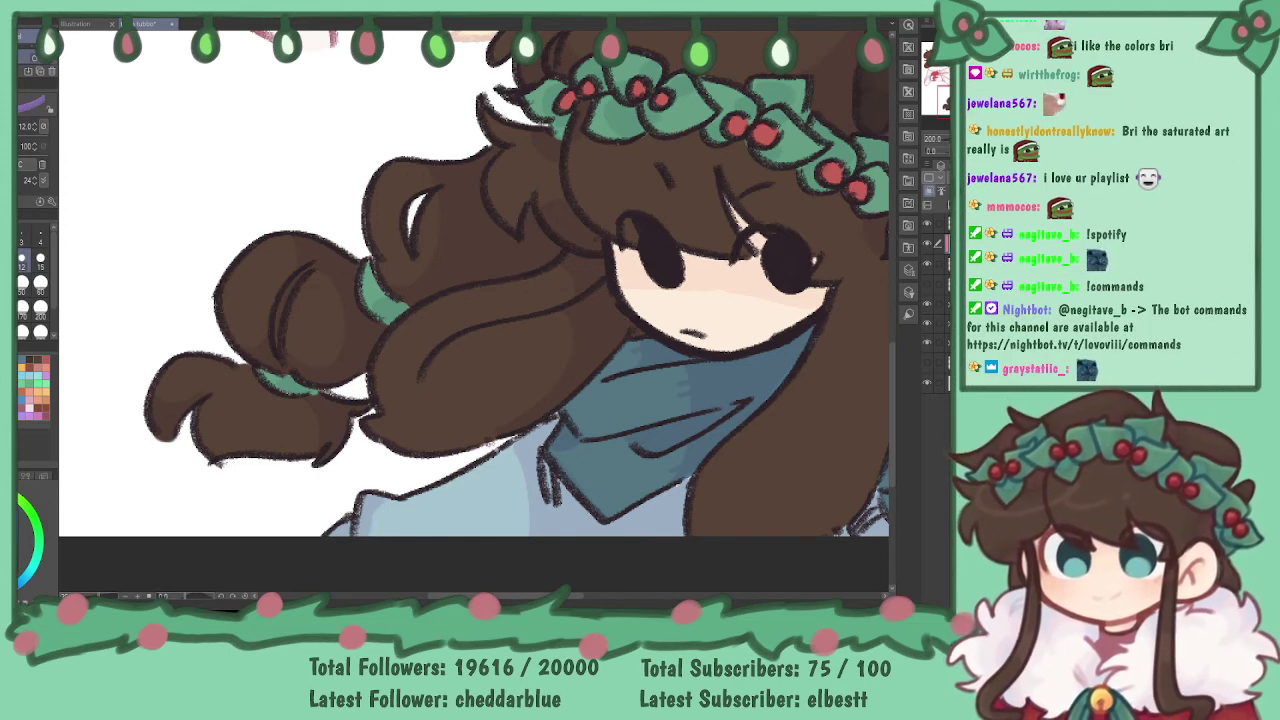
drag(739, 175, 514, 154)
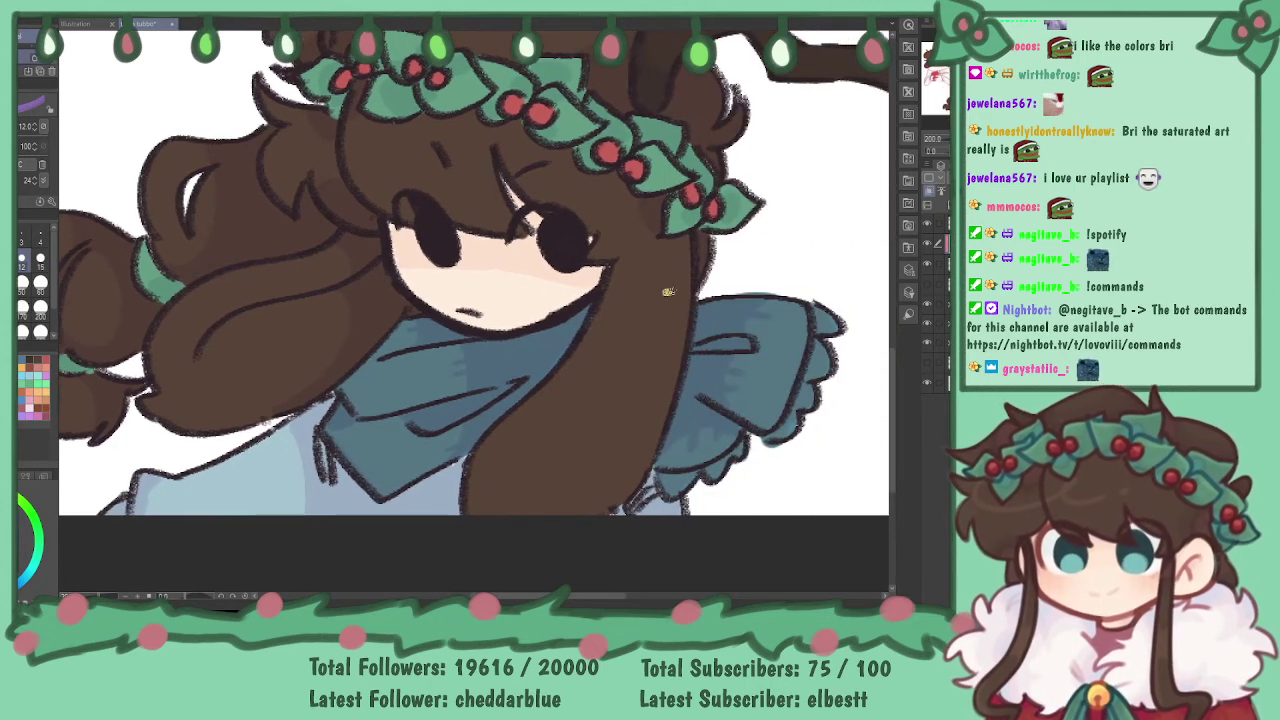
mouse_move(492, 492)
mouse_down()
mouse_move(485, 459)
mouse_move(550, 475)
mouse_move(531, 548)
mouse_move(489, 487)
mouse_up()
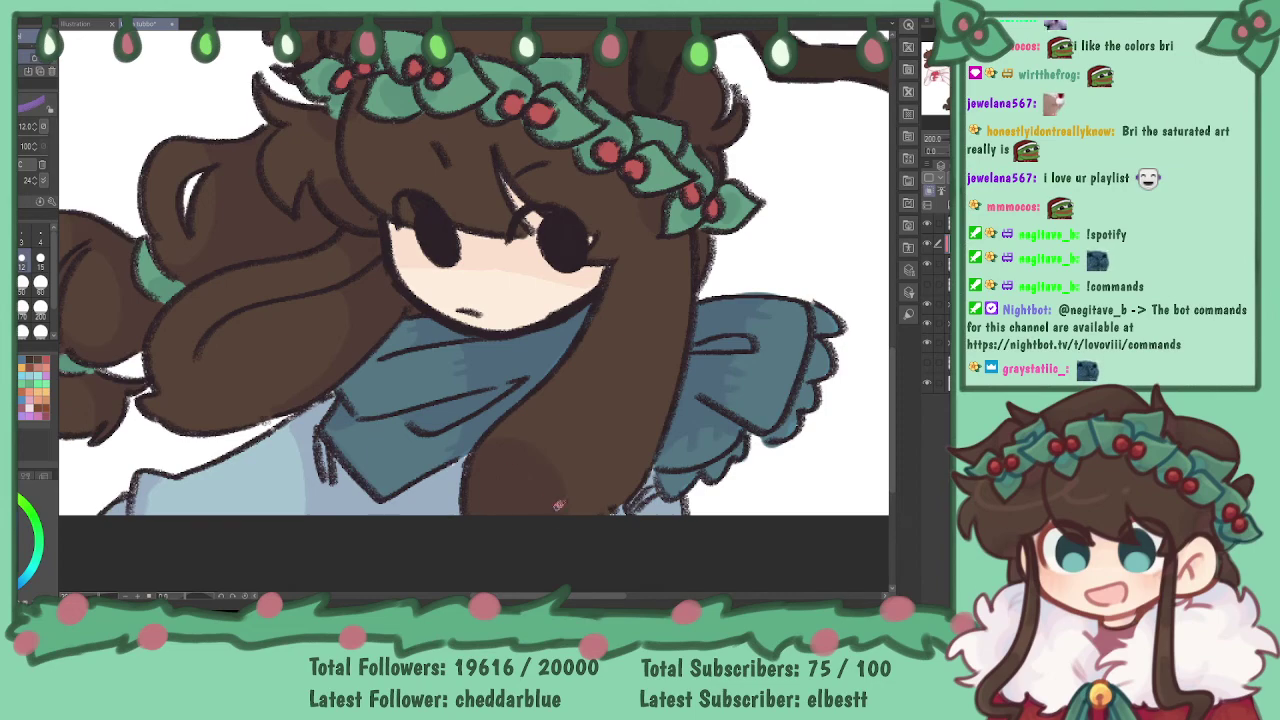
- Paint a blue-violet shadow accent on the scarf beneath the chin, running down beside the long side lock
key(ctrl+minus)
key(ctrl+minus)
drag(502, 268, 502, 300)
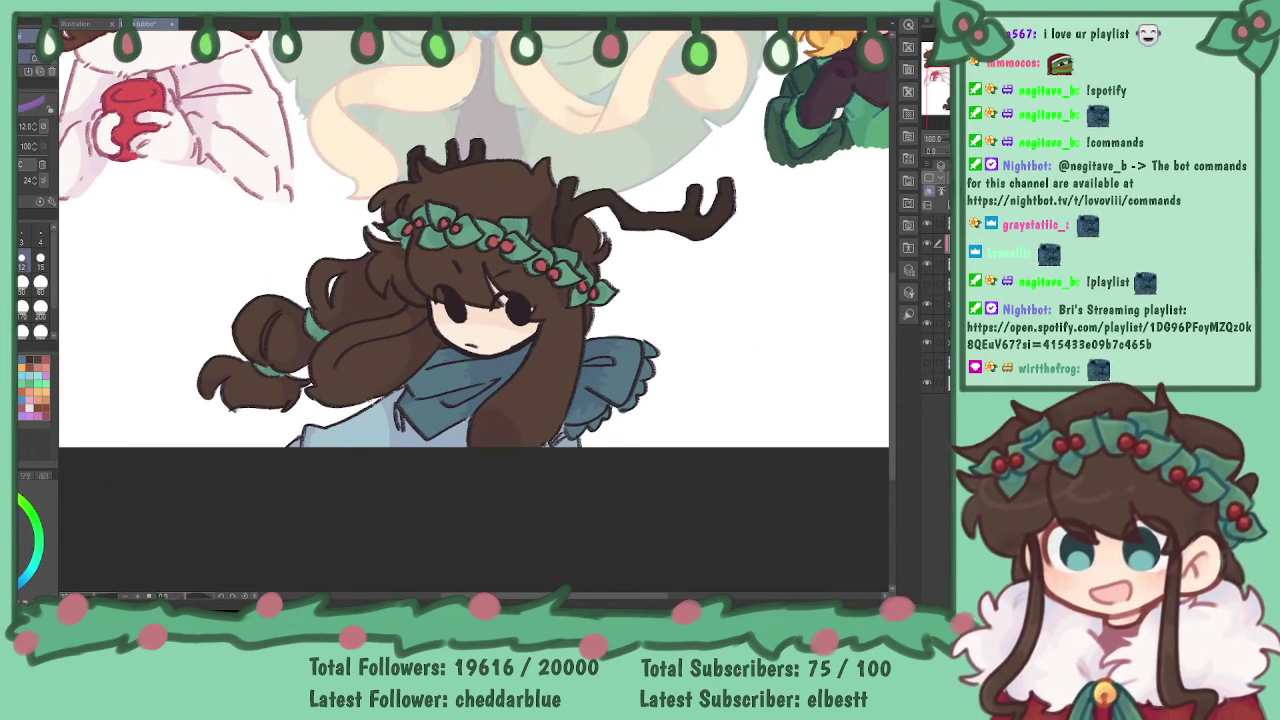
scroll(490, 310, up, 3)
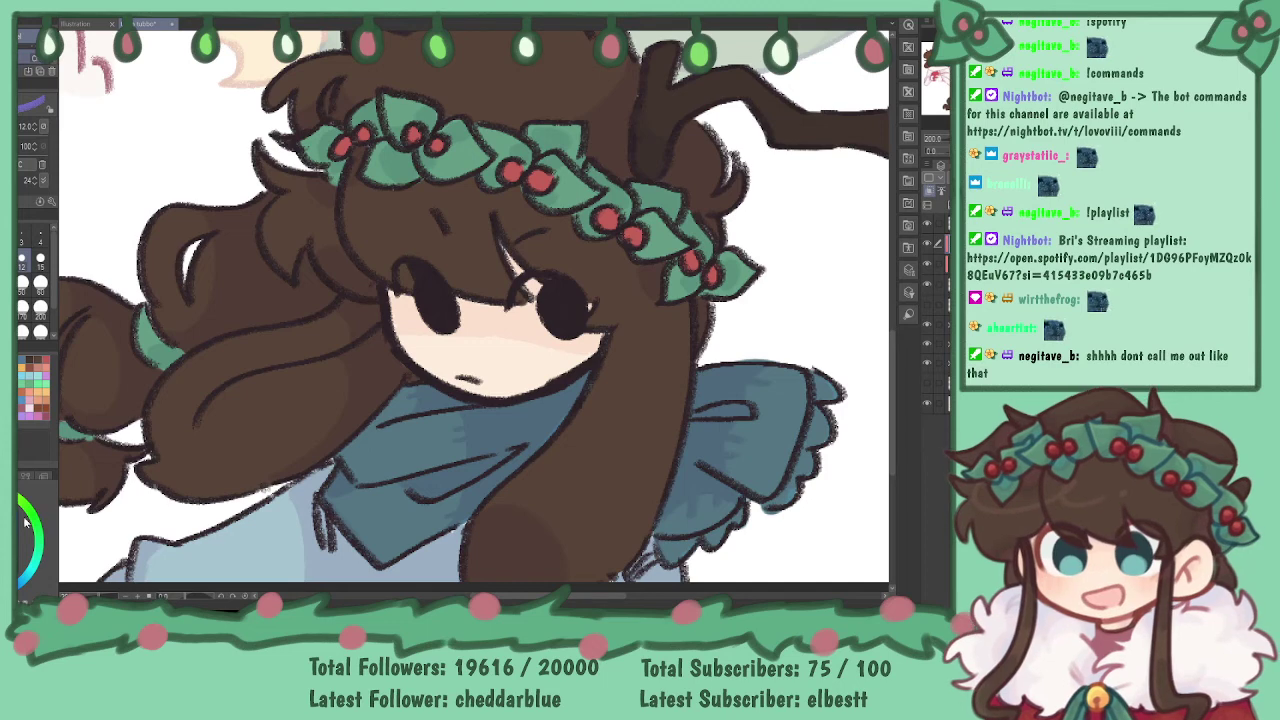
drag(515, 406, 510, 468)
key(ctrl+z)
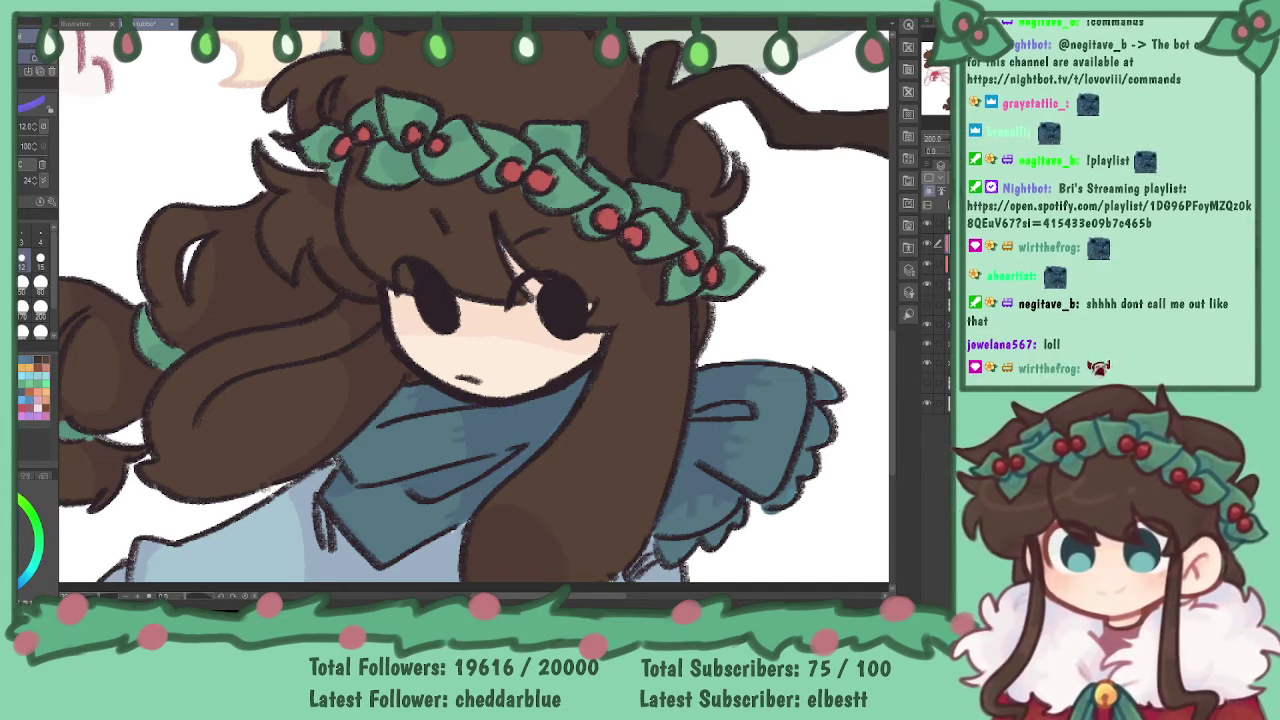
drag(505, 405, 503, 475)
mouse_move(525, 425)
mouse_down()
mouse_move(577, 380)
mouse_move(505, 425)
mouse_move(511, 436)
mouse_up()
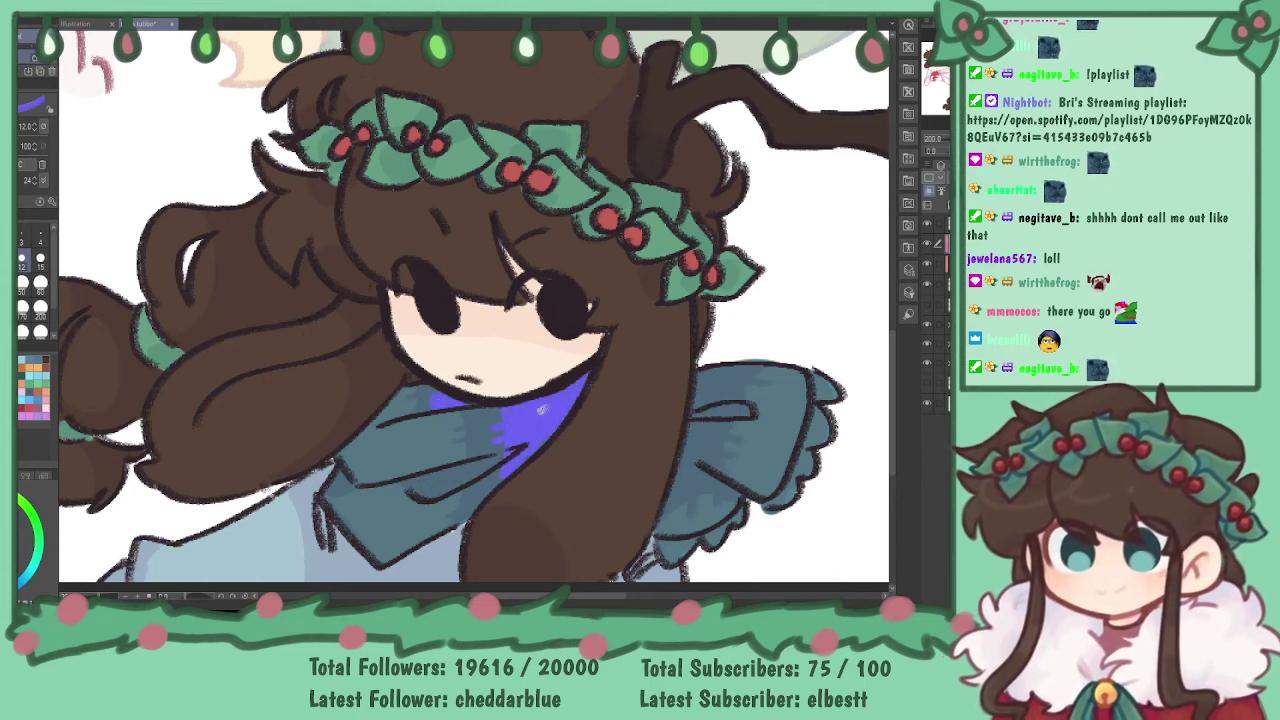
- Paint blue-violet accents on the scarf's bow beside the side lock and magenta accents on the dress beneath the scarf
drag(707, 414, 701, 372)
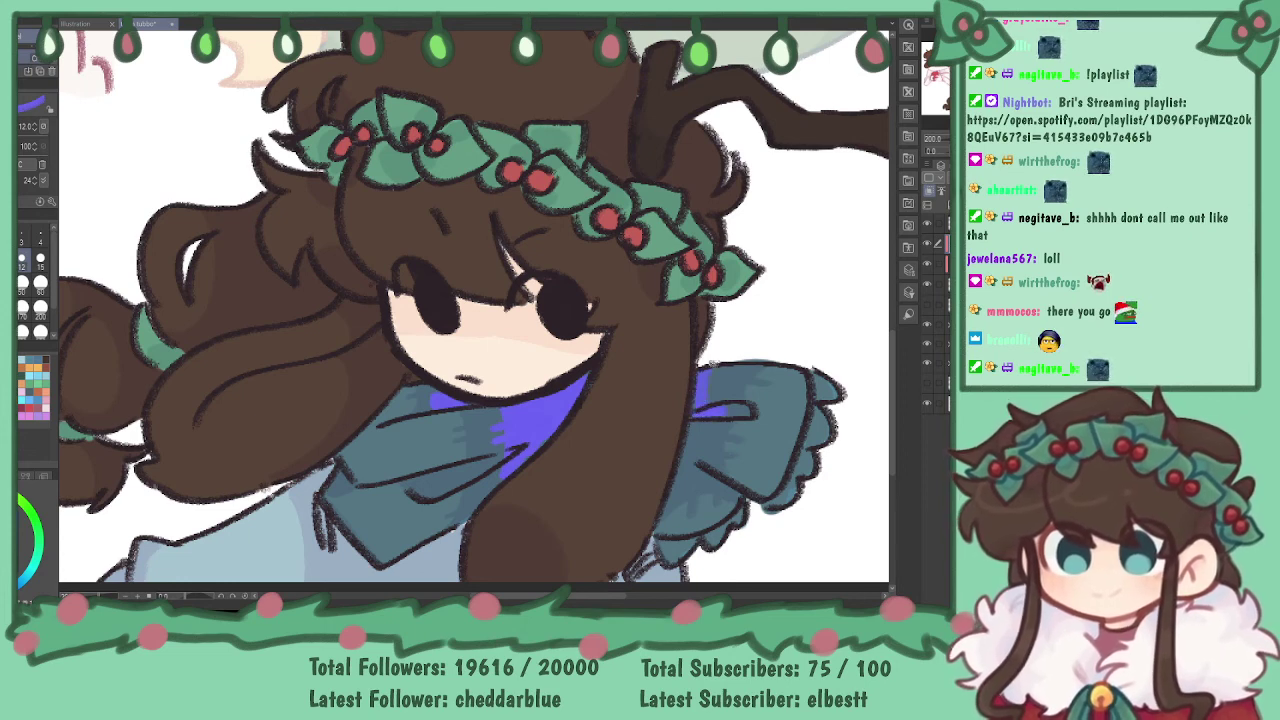
drag(686, 460, 700, 422)
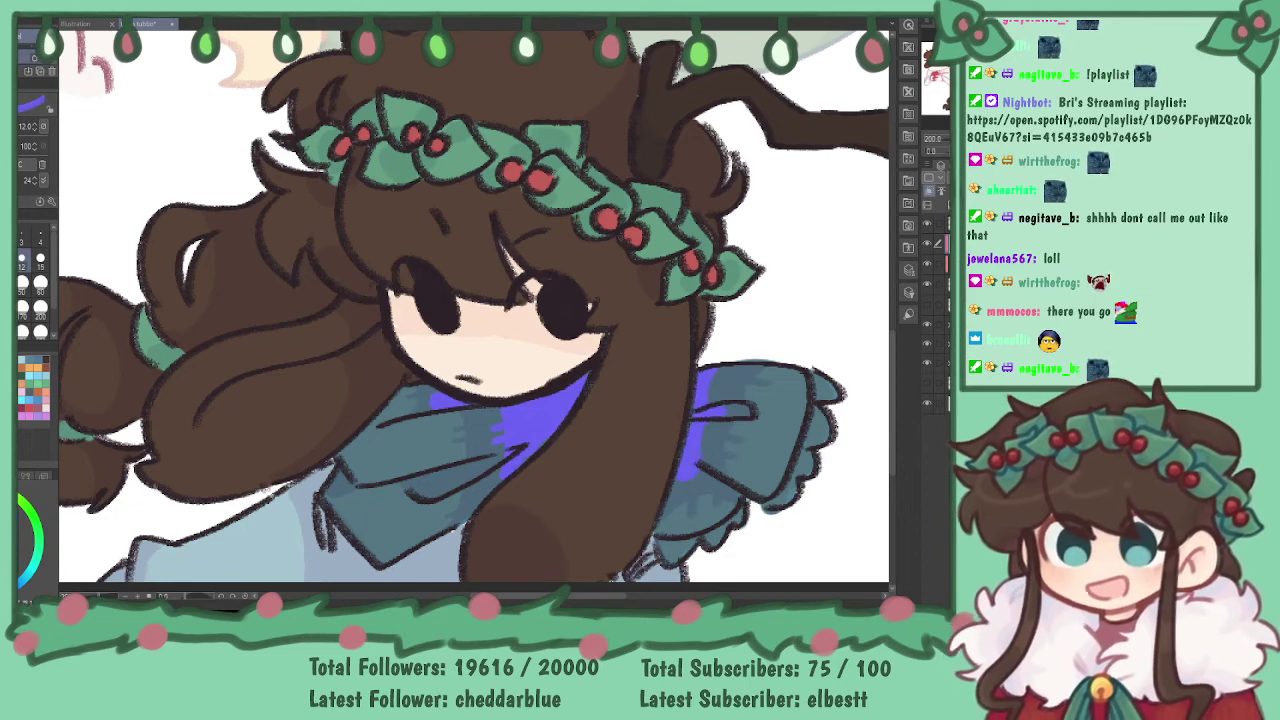
drag(643, 287, 785, 161)
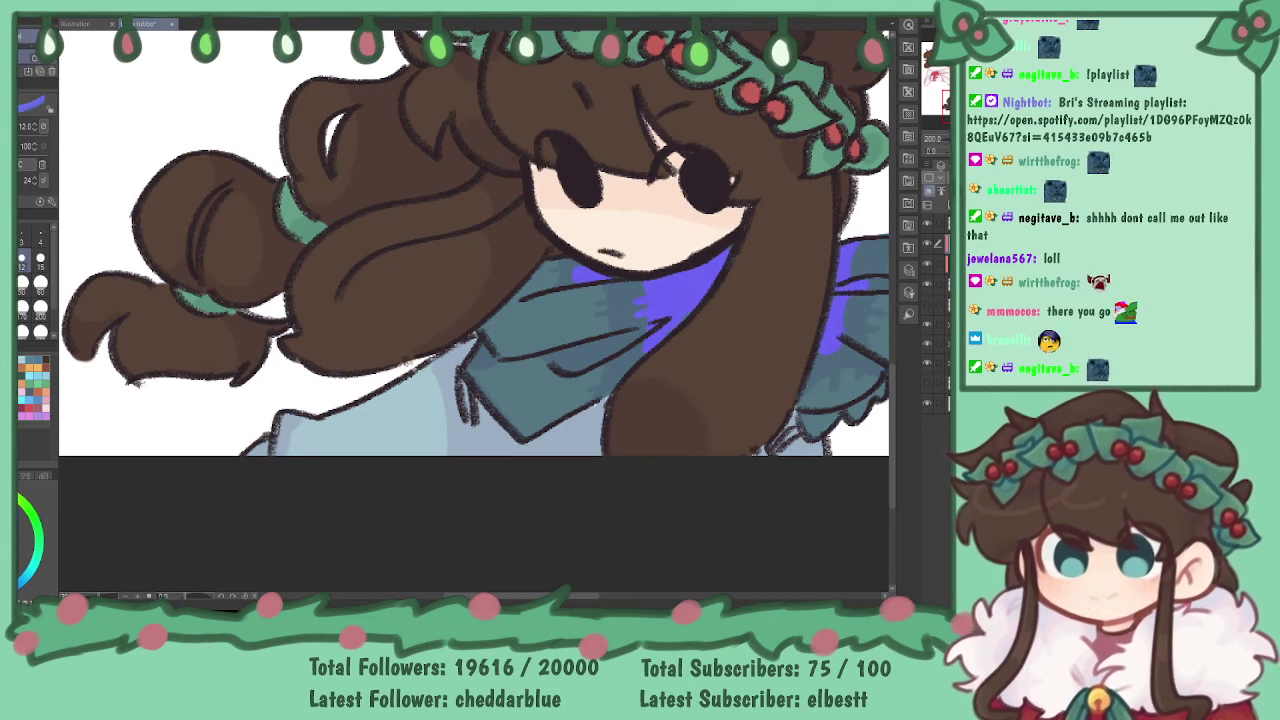
mouse_move(581, 444)
mouse_down()
mouse_move(566, 428)
mouse_move(577, 425)
mouse_up()
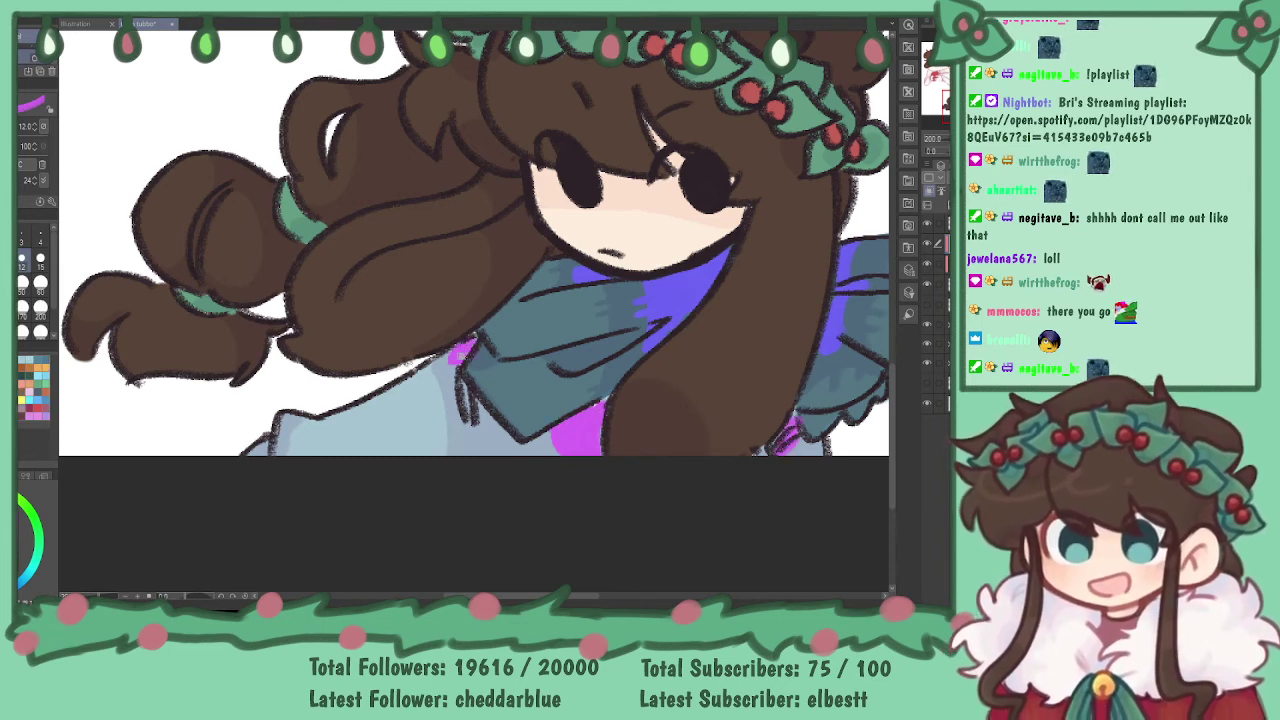
drag(182, 420, 172, 504)
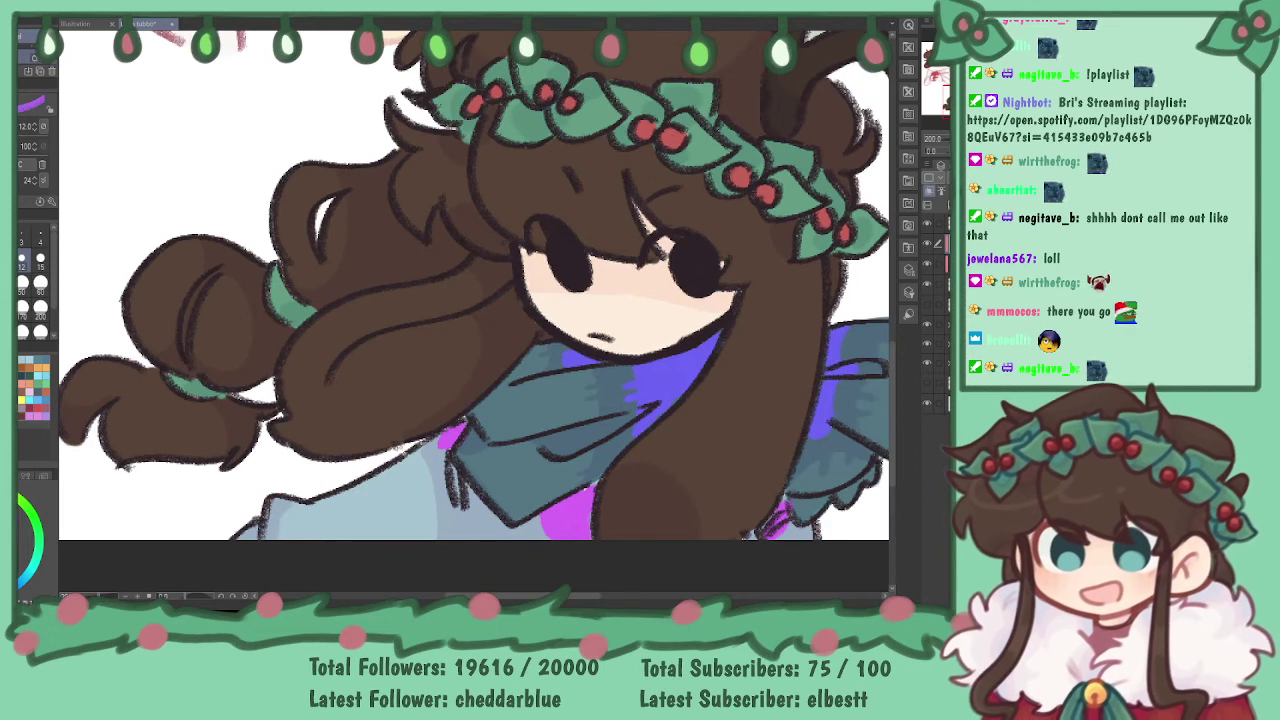
mouse_move(508, 301)
mouse_down()
mouse_move(516, 336)
mouse_move(579, 350)
mouse_up()
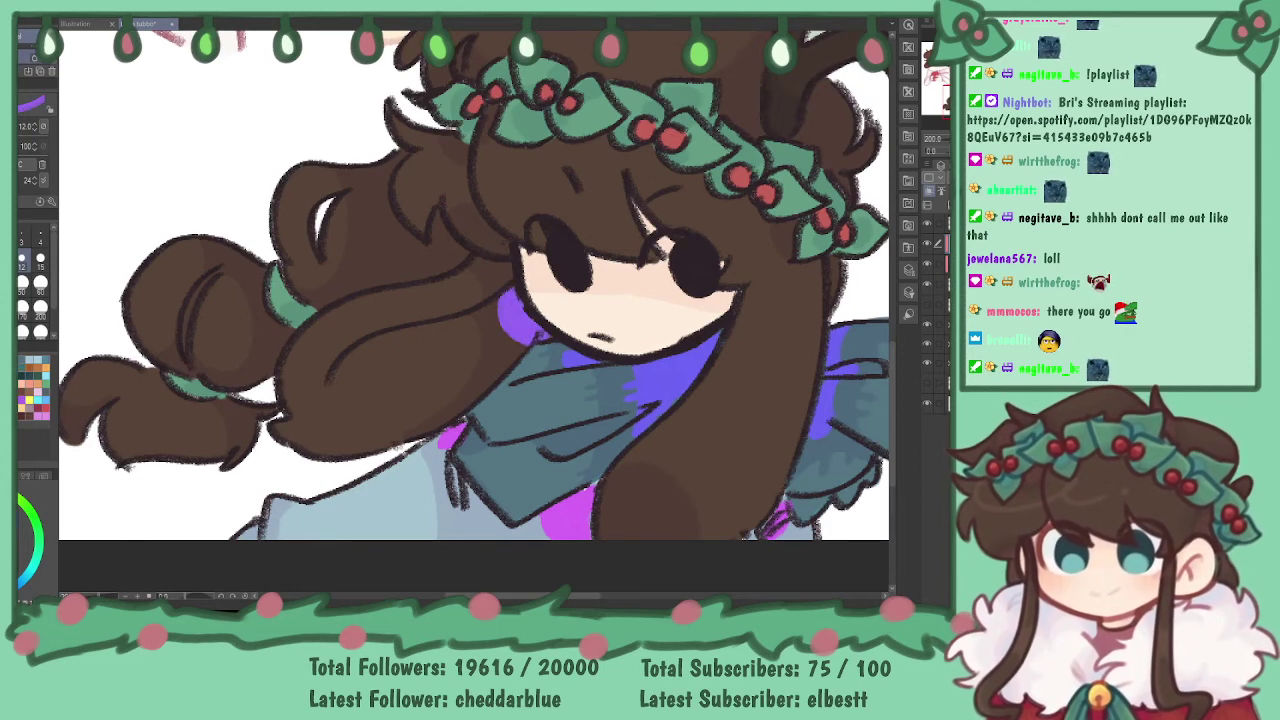
click(955, 177)
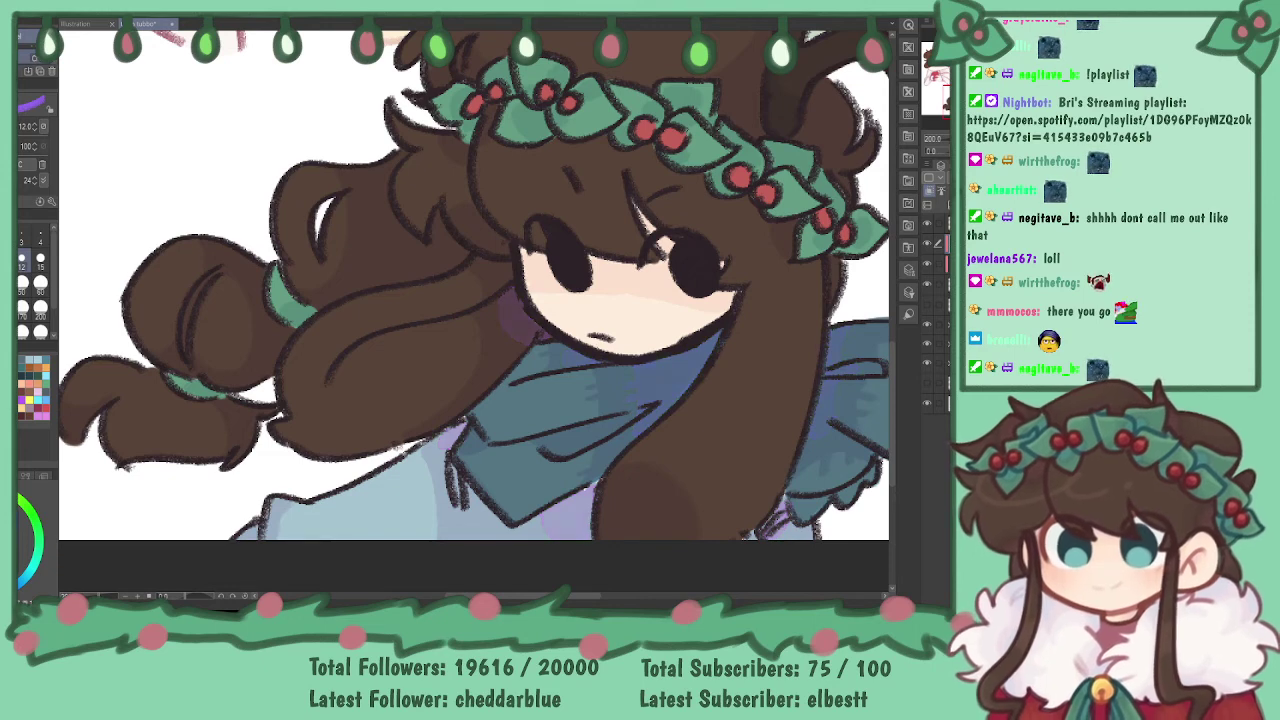
drag(470, 254, 389, 318)
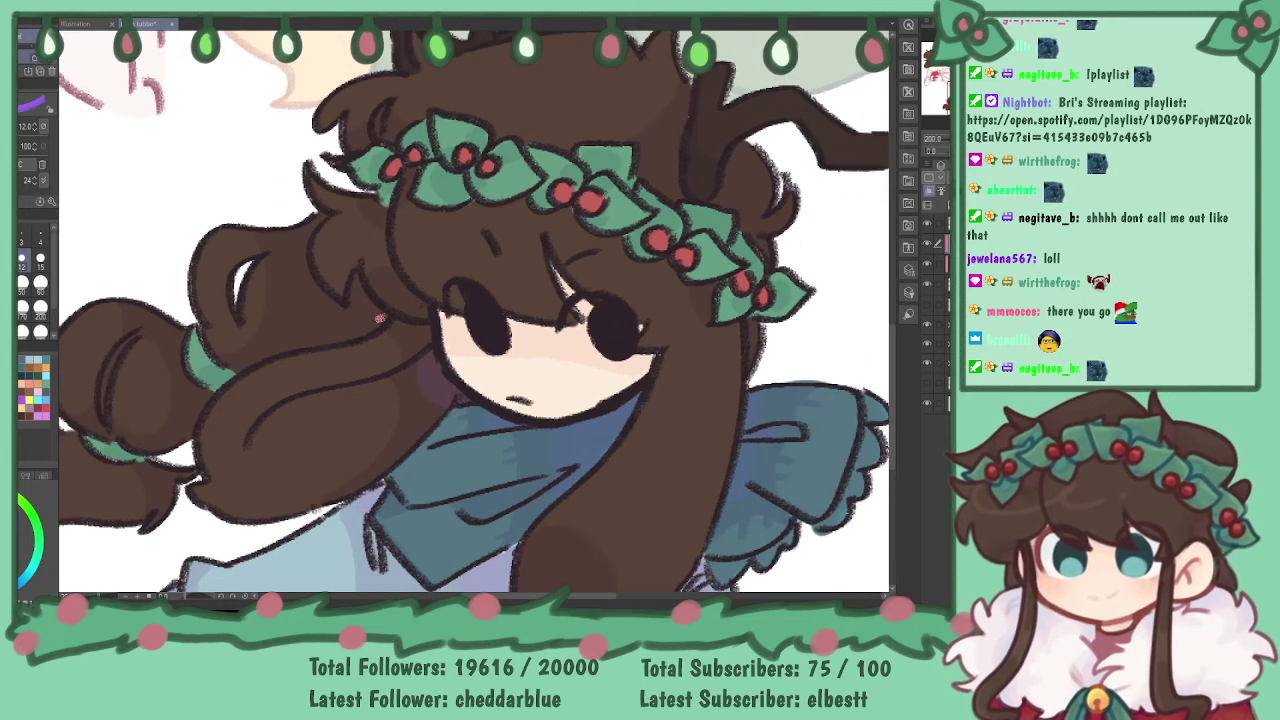
key(ctrl+z)
key(ctrl+z)
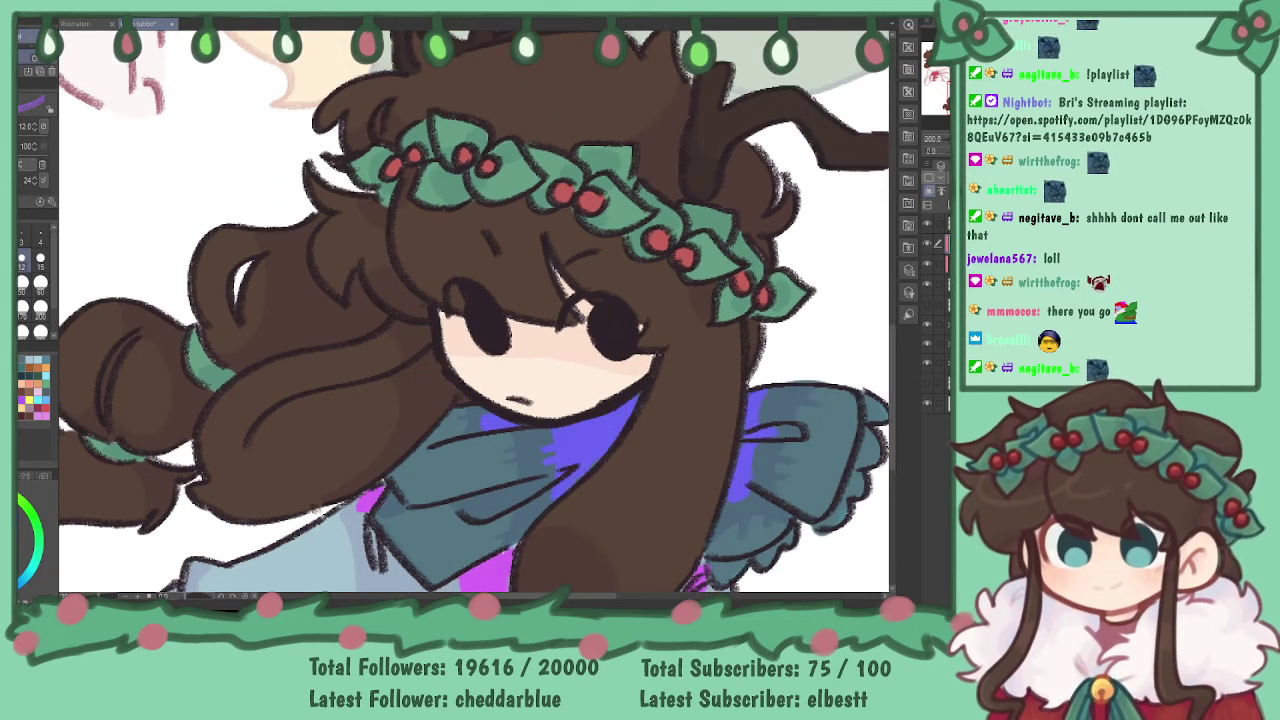
- Lower the accent layer's opacity and paint purple accents in the hair beside the face, around the braid and behind the antler
click(955, 177)
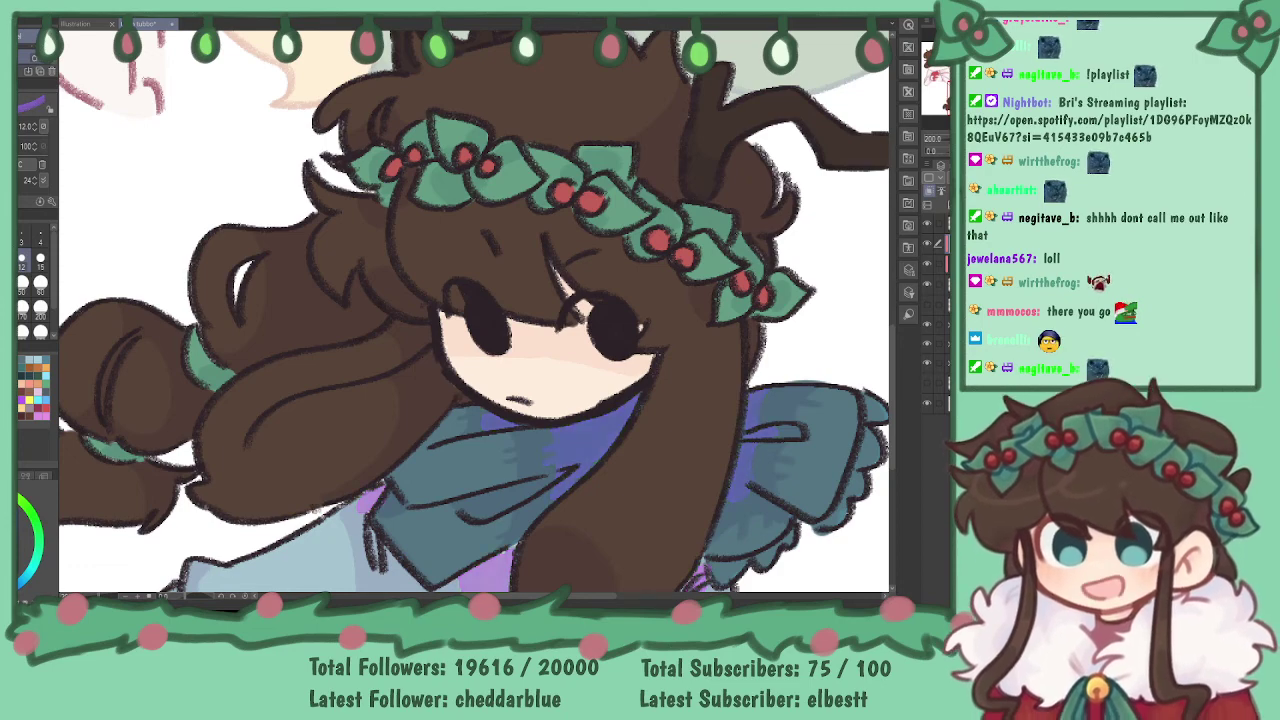
drag(470, 380, 500, 286)
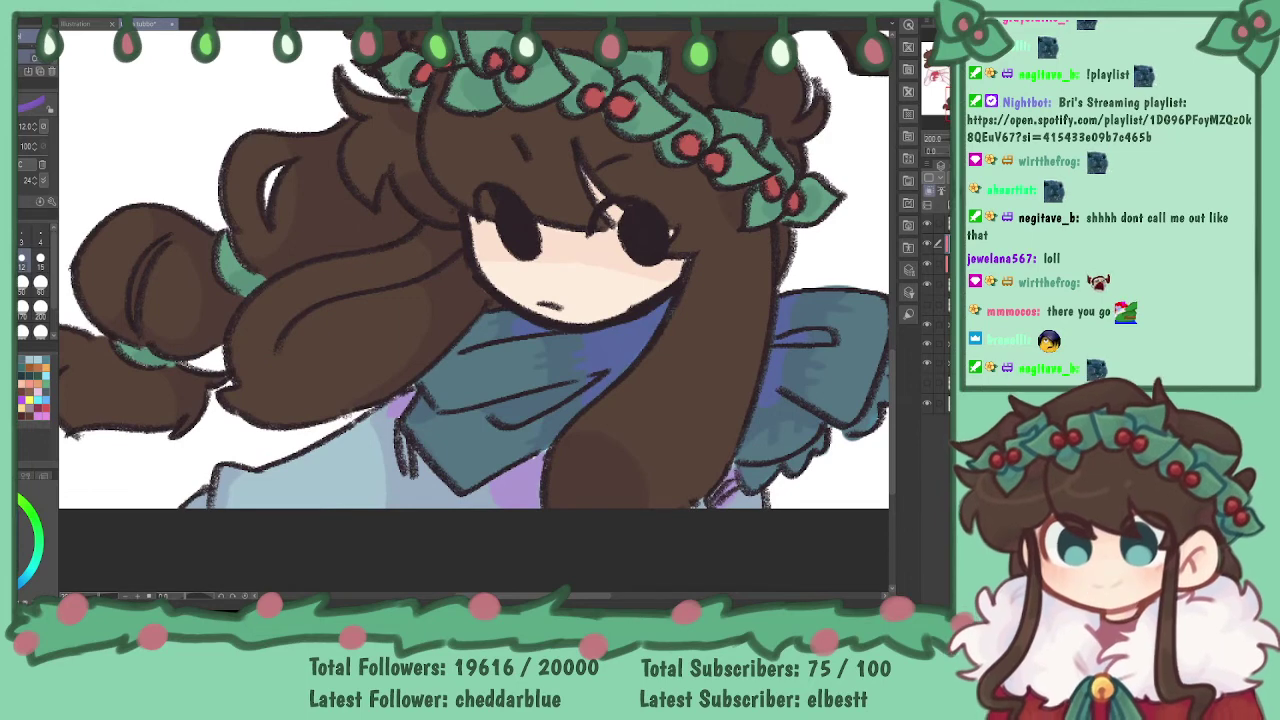
mouse_move(500, 286)
mouse_down()
mouse_move(499, 350)
mouse_move(462, 366)
mouse_move(464, 333)
mouse_move(481, 358)
mouse_up()
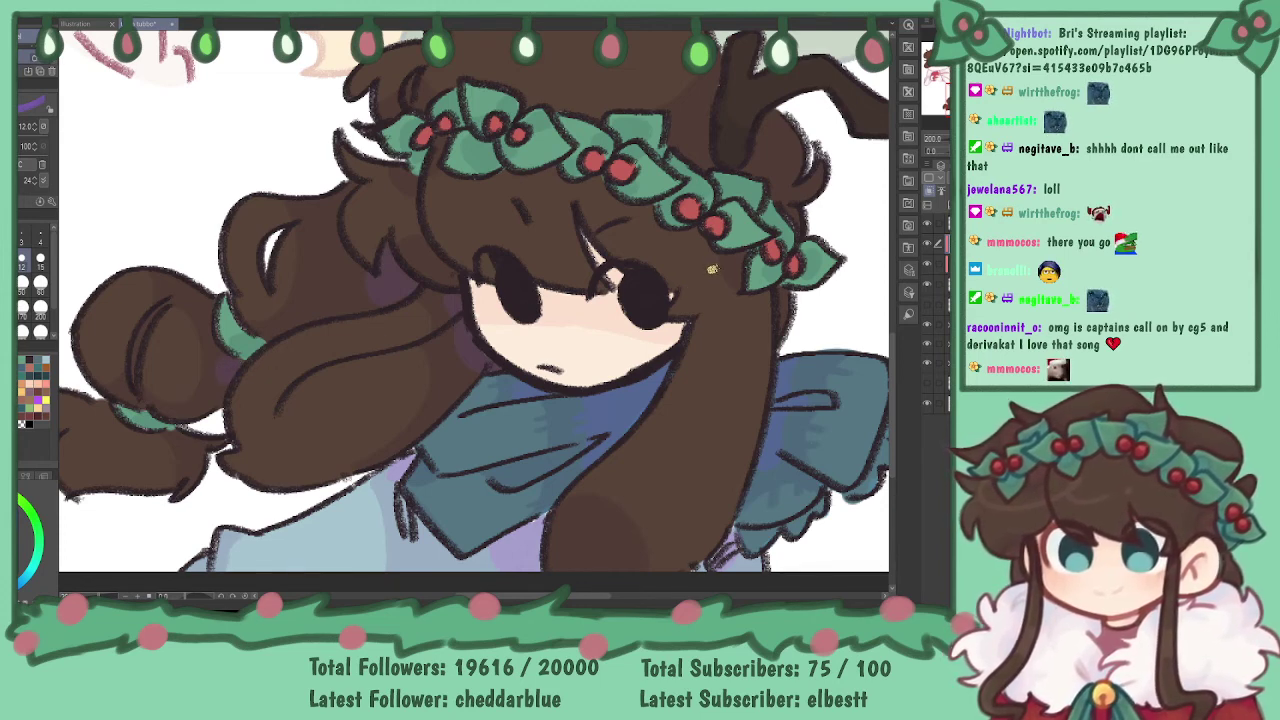
drag(750, 151, 689, 193)
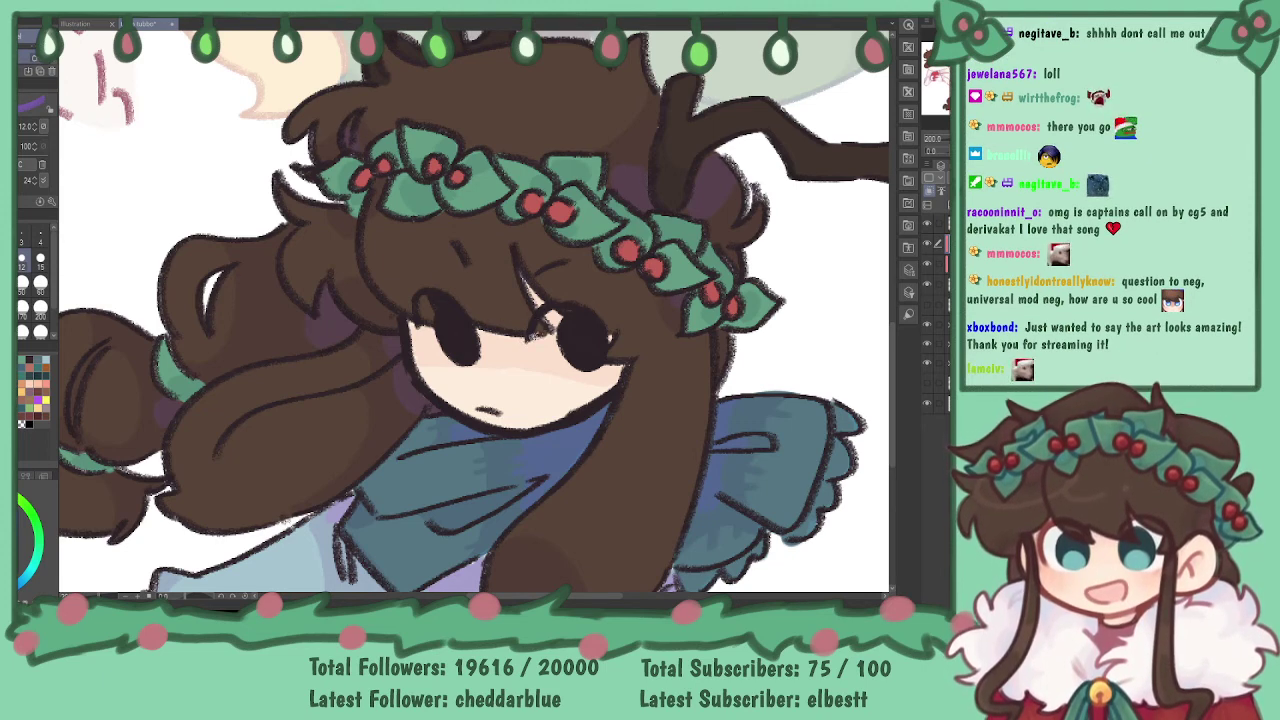
- Paint purple accents on the antlers' bases and the underside of the long antler's tip
scroll(537, 340, down, 2)
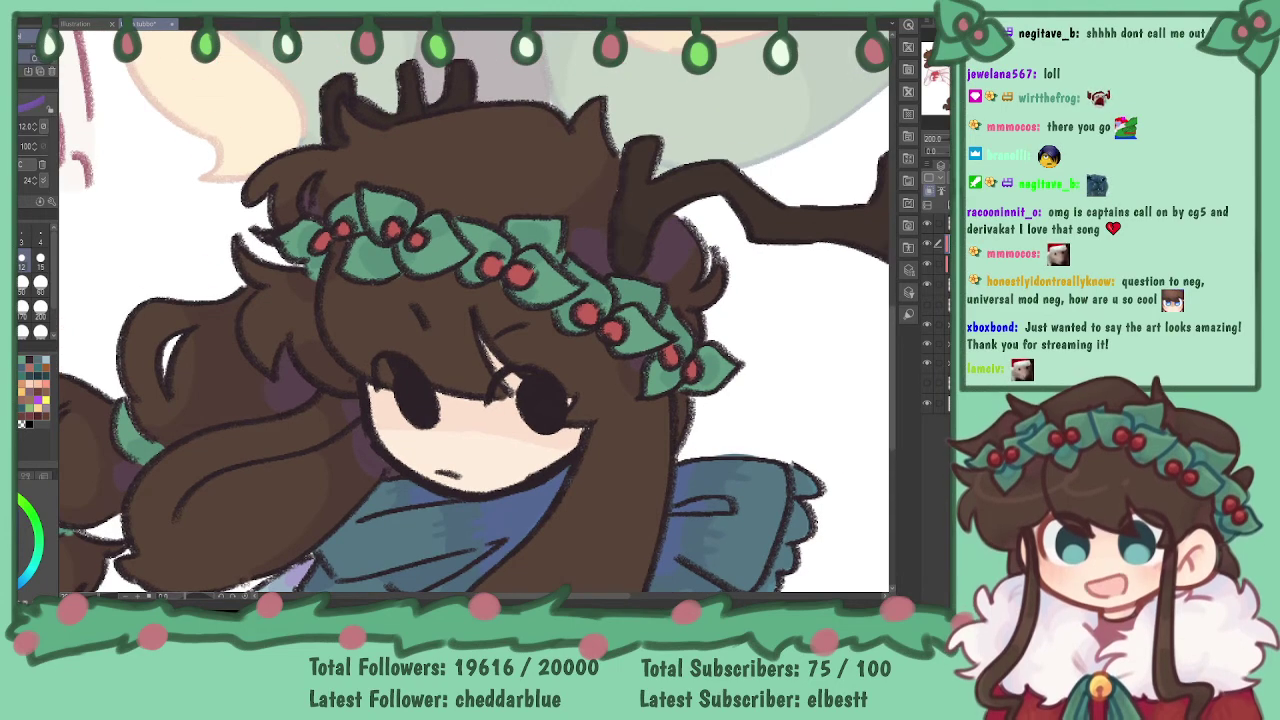
mouse_move(497, 368)
mouse_down()
mouse_move(688, 588)
mouse_move(594, 283)
mouse_move(578, 282)
mouse_up()
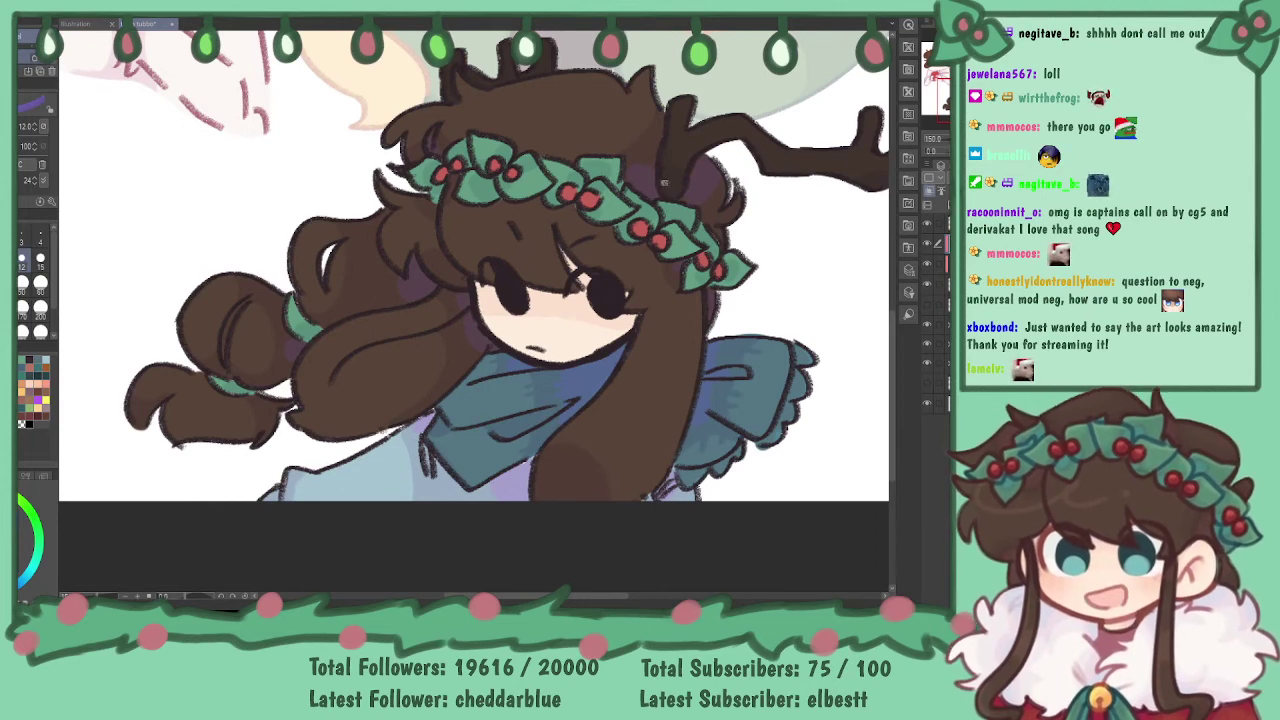
drag(860, 160, 629, 184)
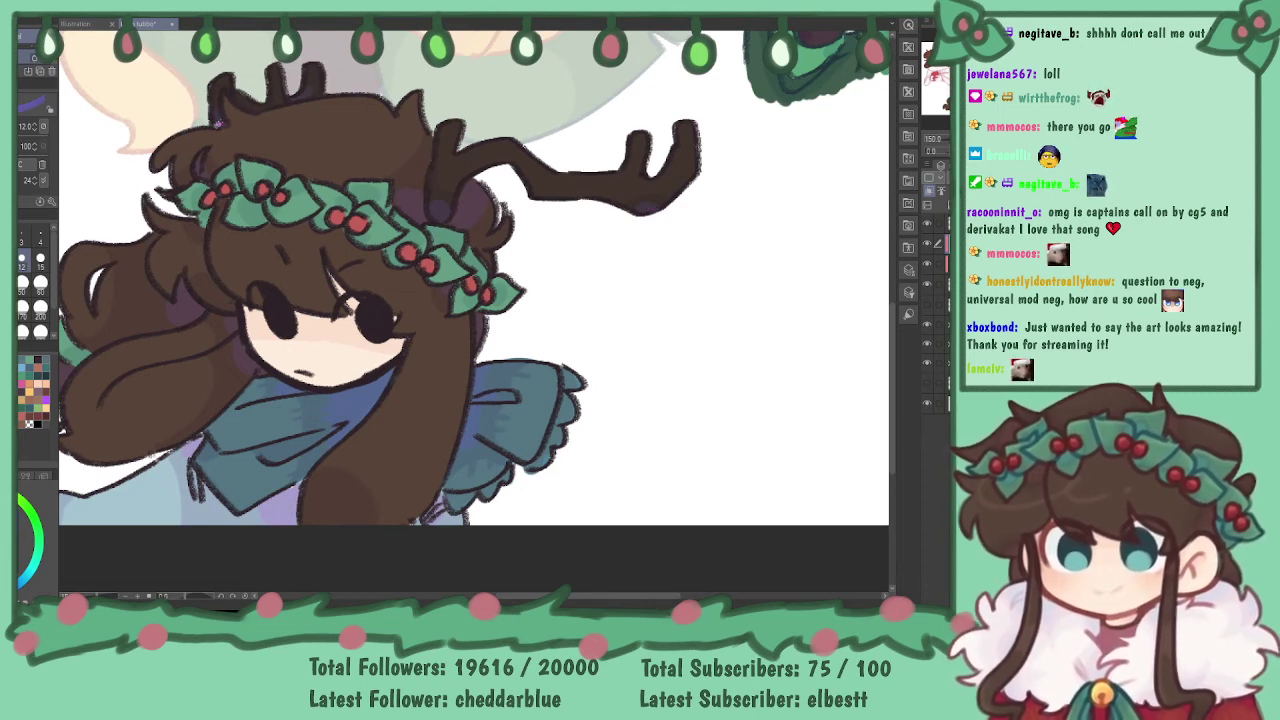
- Paint light-blue accents on the wreath's leaves and a pink tint across the upper face beneath the bangs
drag(237, 328, 338, 352)
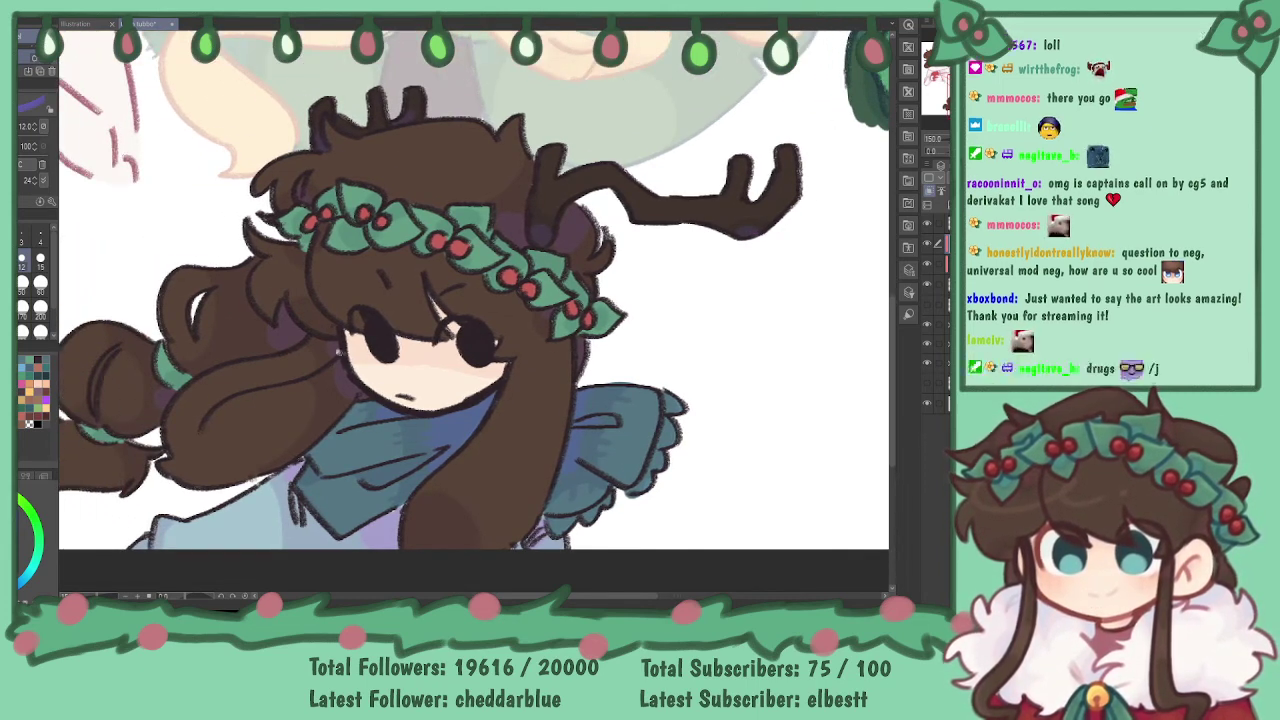
click(22, 581)
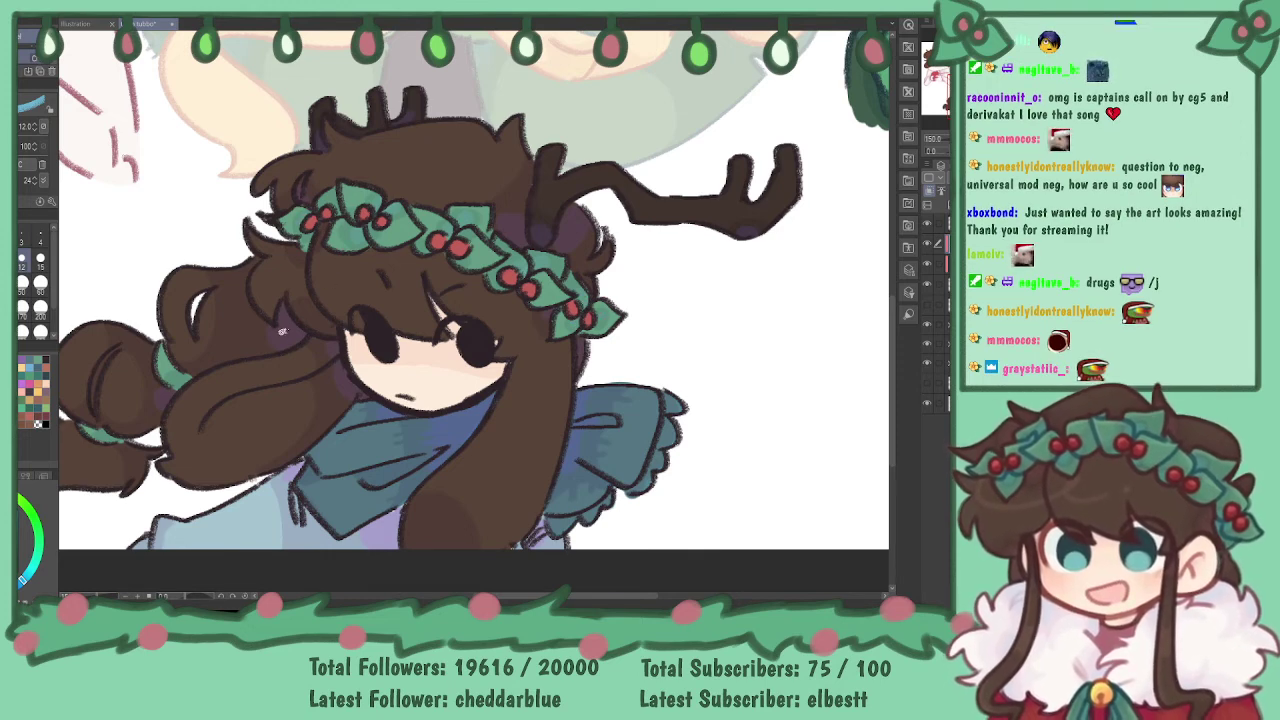
click(23, 384)
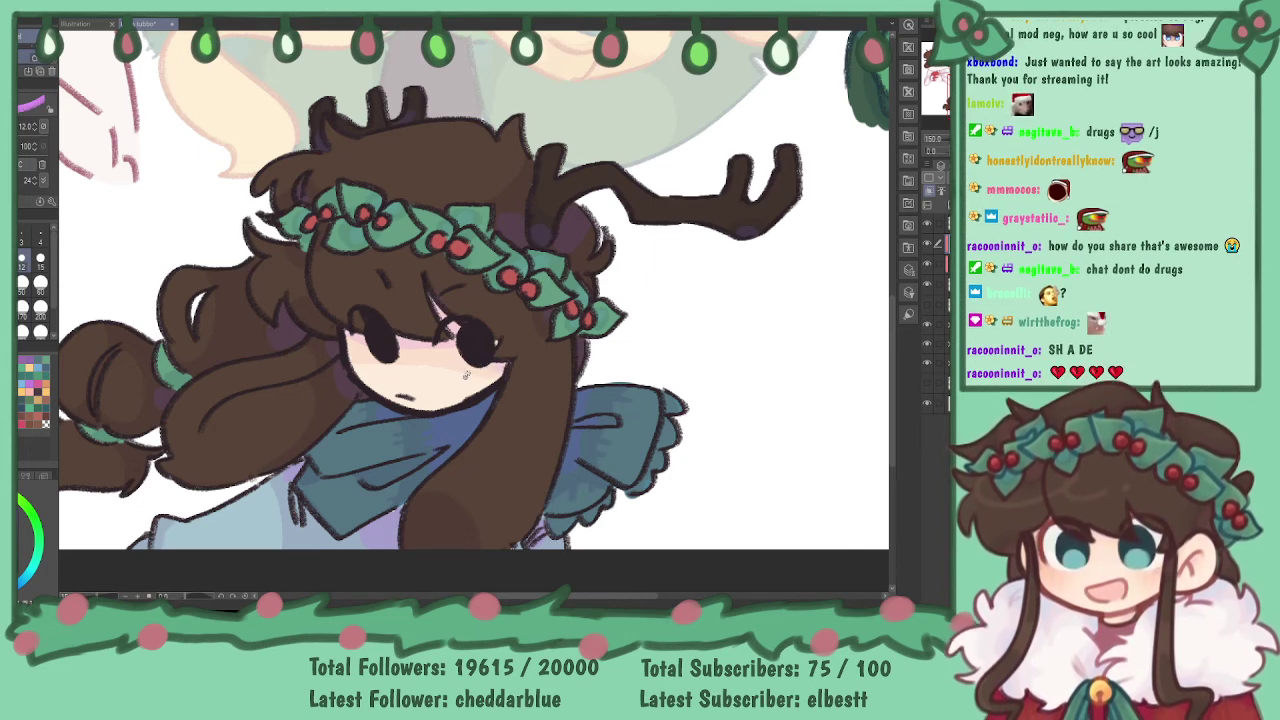
- Draw thin curling peach highlight strokes across the bangs with a finer brush and lower their opacity to a faint sheen
drag(520, 370, 605, 305)
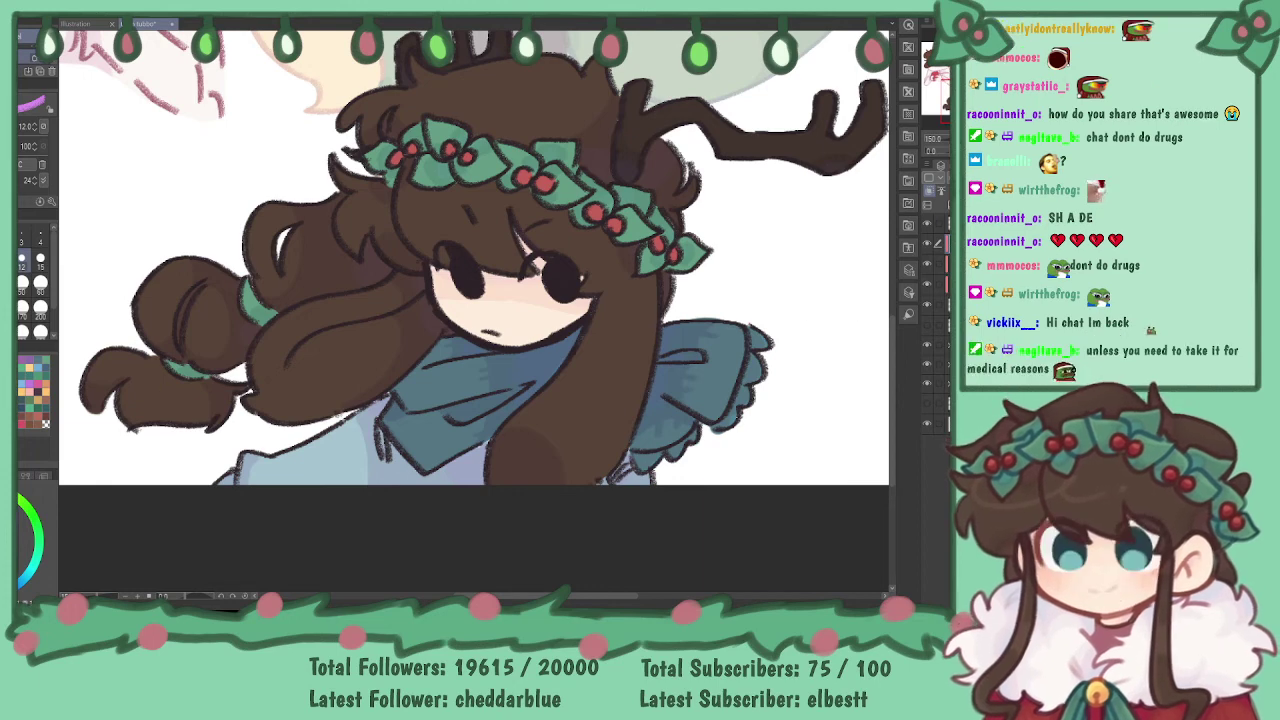
key(i)
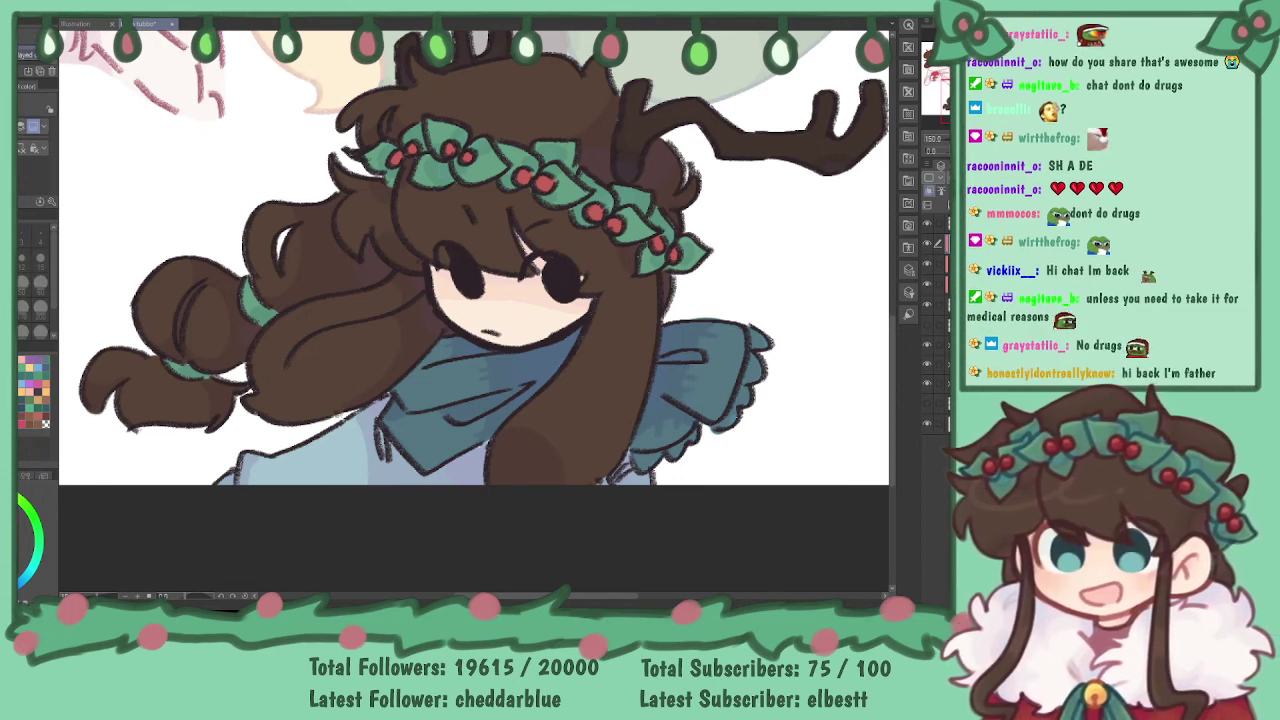
key(p)
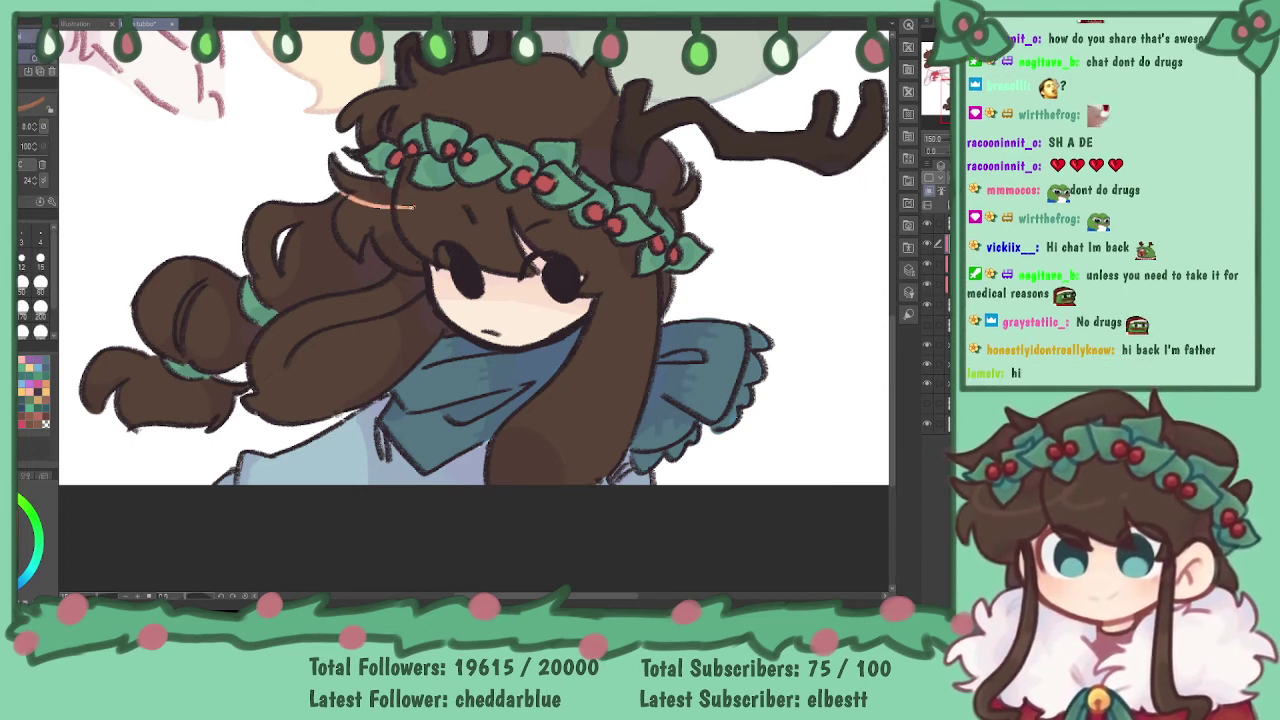
drag(396, 206, 516, 240)
key(ctrl+z)
mouse_move(345, 176)
mouse_down()
mouse_move(489, 229)
mouse_move(530, 211)
mouse_up()
click(540, 213)
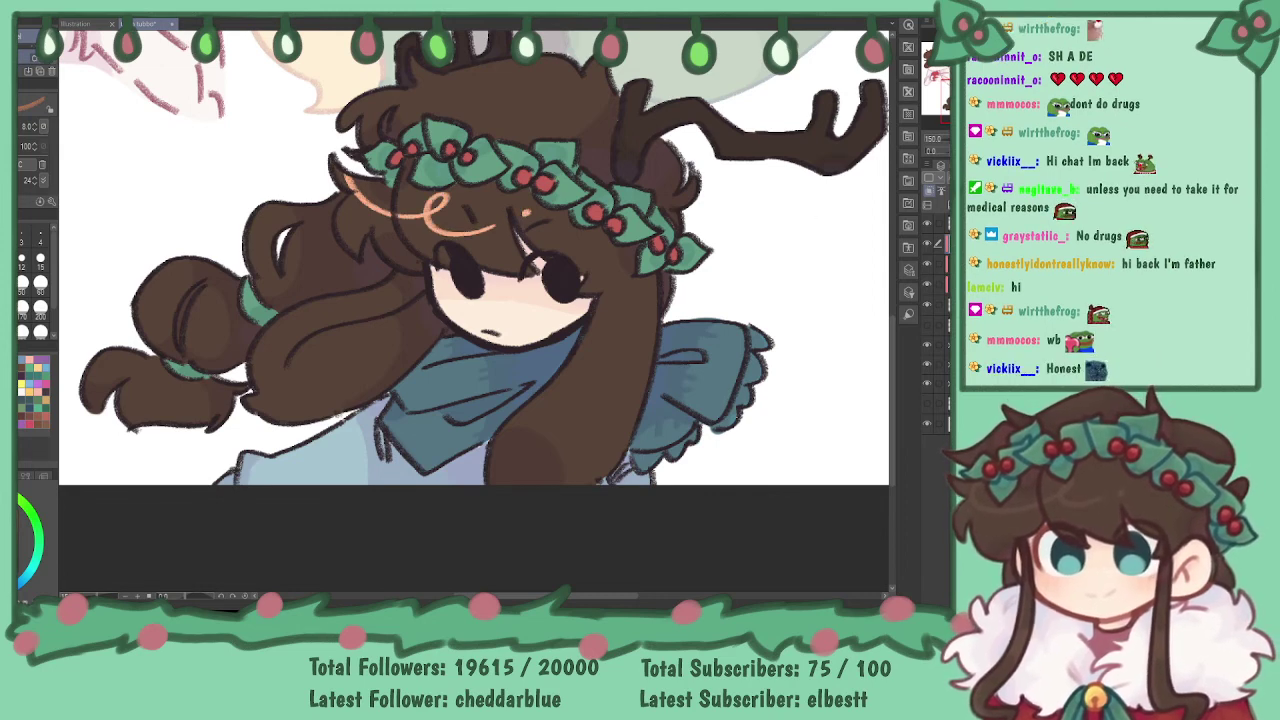
click(946, 178)
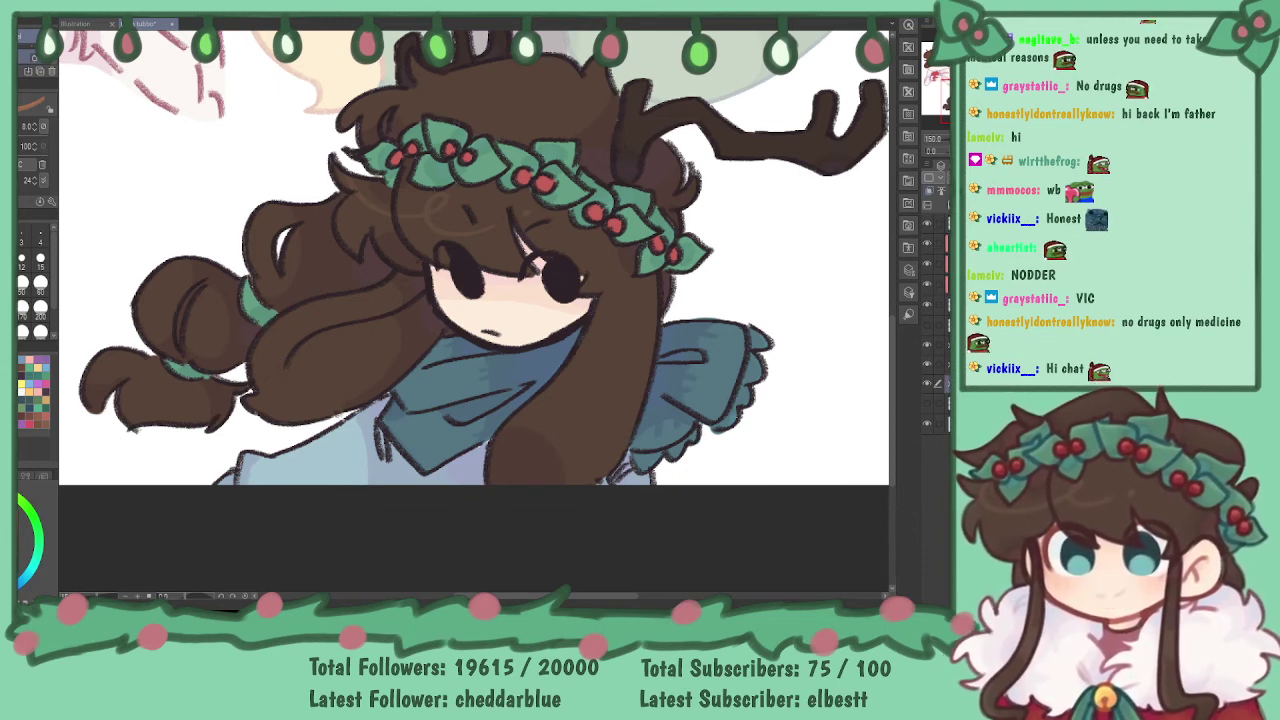
- Restore the faded neighbouring drawings to full opacity and add a new layer at the top of the layer stack
key(ctrl+z)
key(ctrl+minus)
key(ctrl+minus)
key(ctrl+minus)
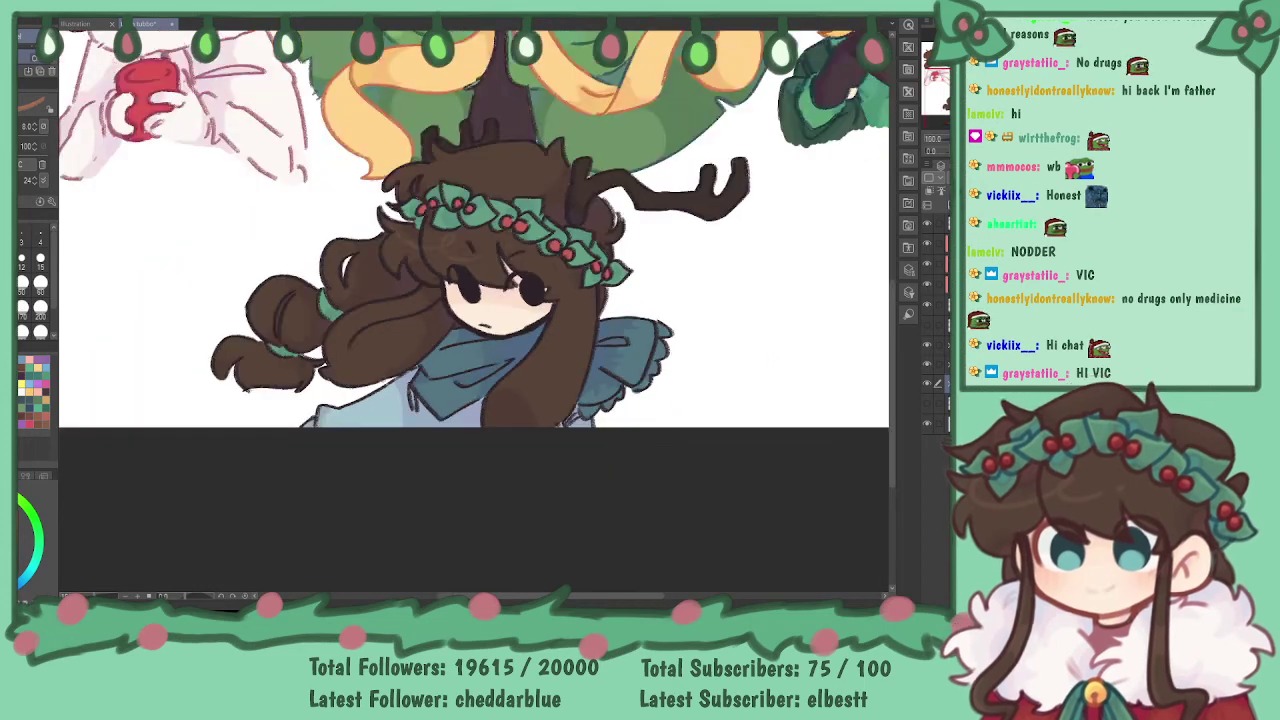
scroll(488, 300, up, 5)
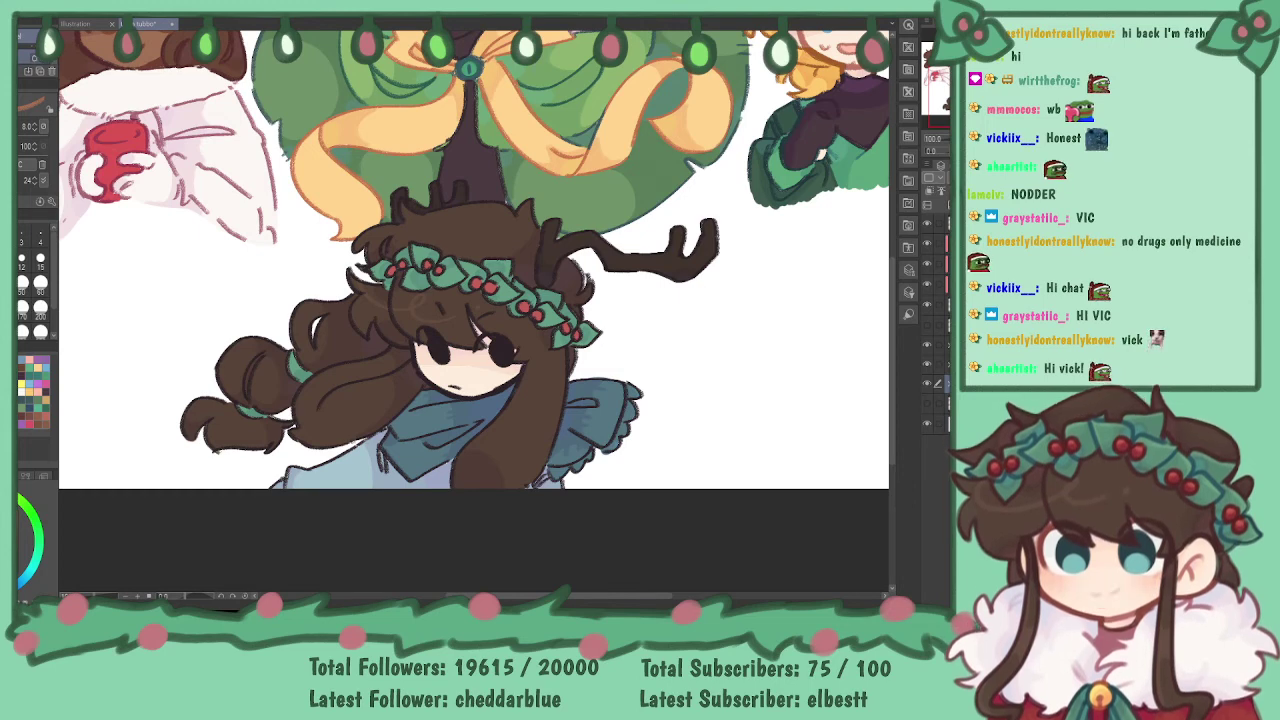
click(948, 205)
click(930, 191)
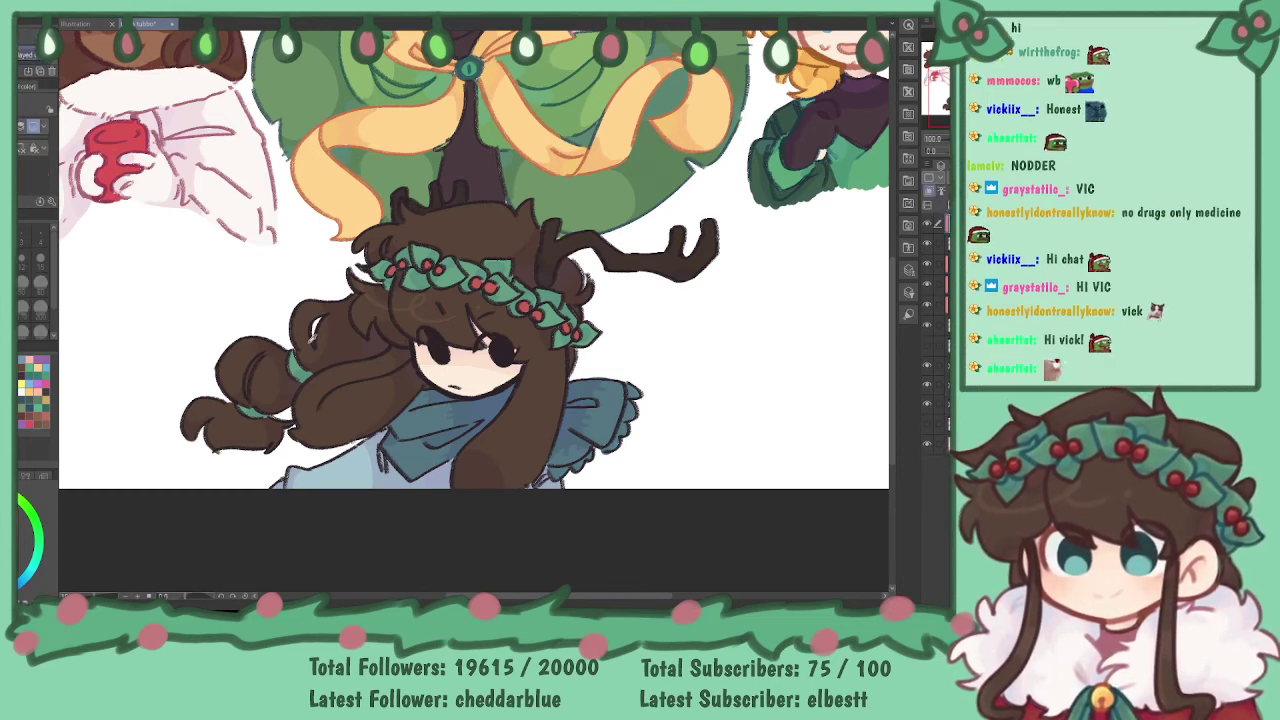
- Recolour the wreath leaves' outlines blue-teal along the whole wreath with a size 30 brush
alt+click(335, 350)
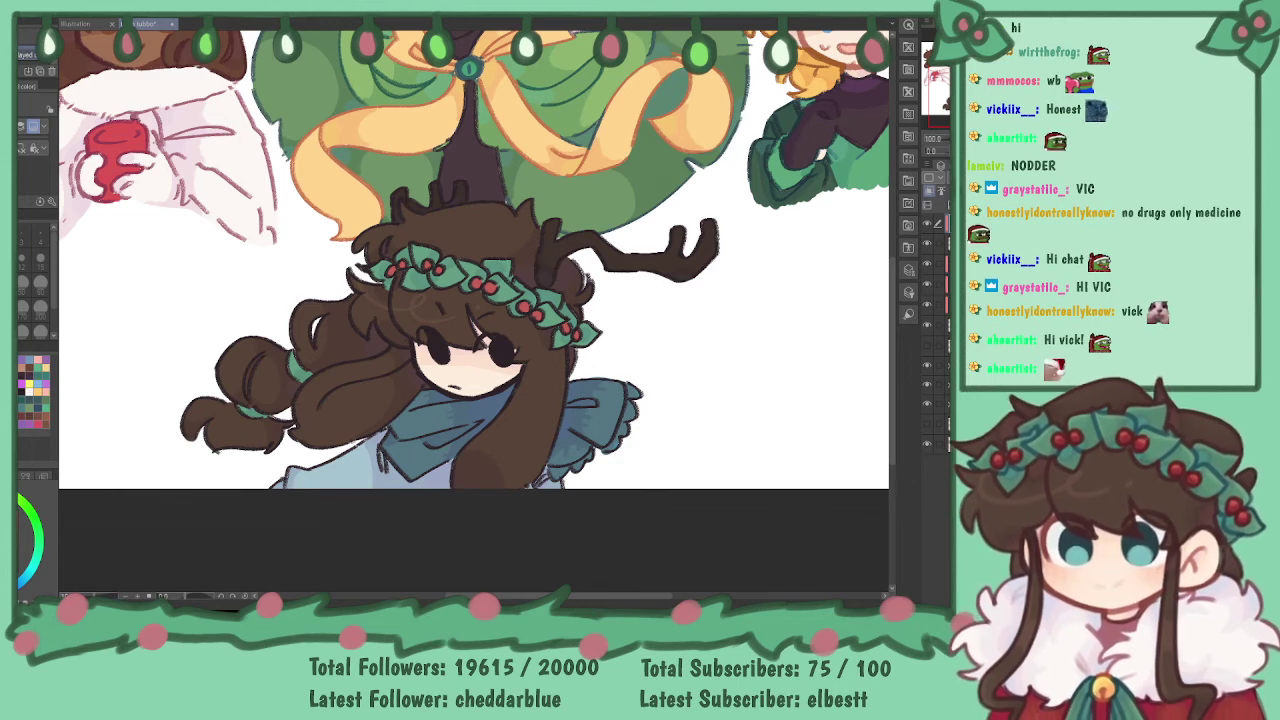
key(p)
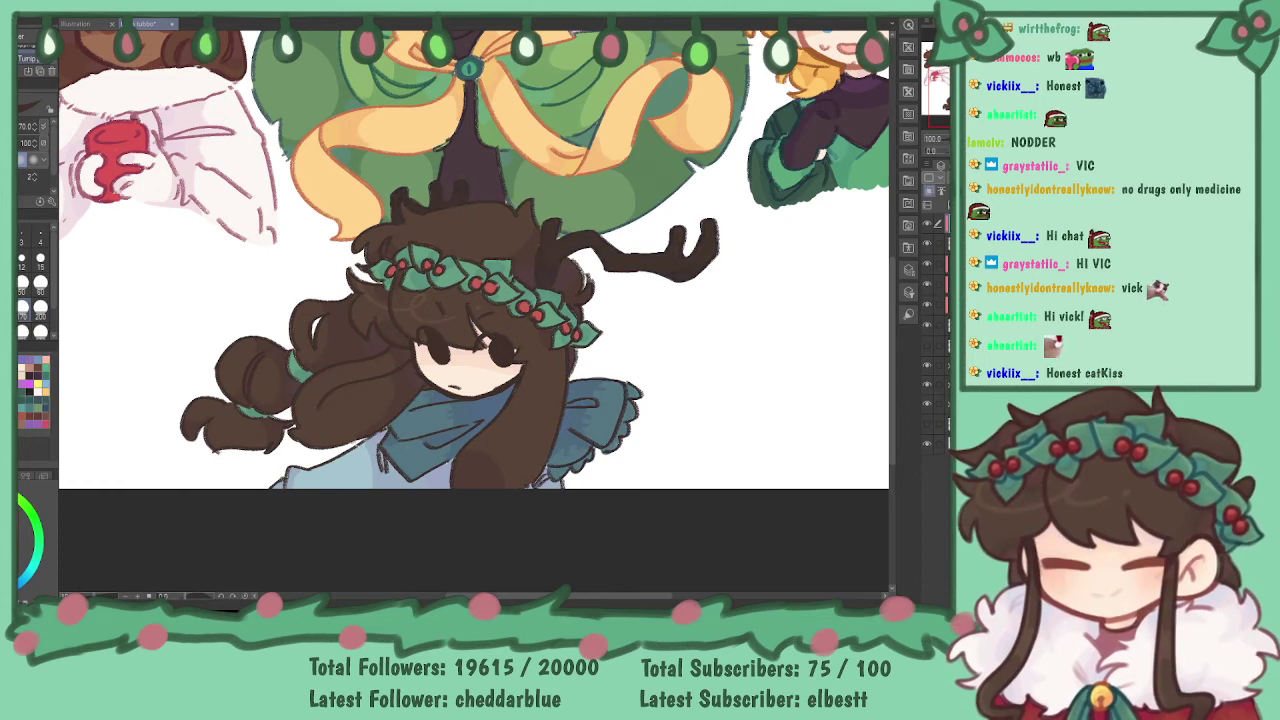
key(i)
click(535, 265)
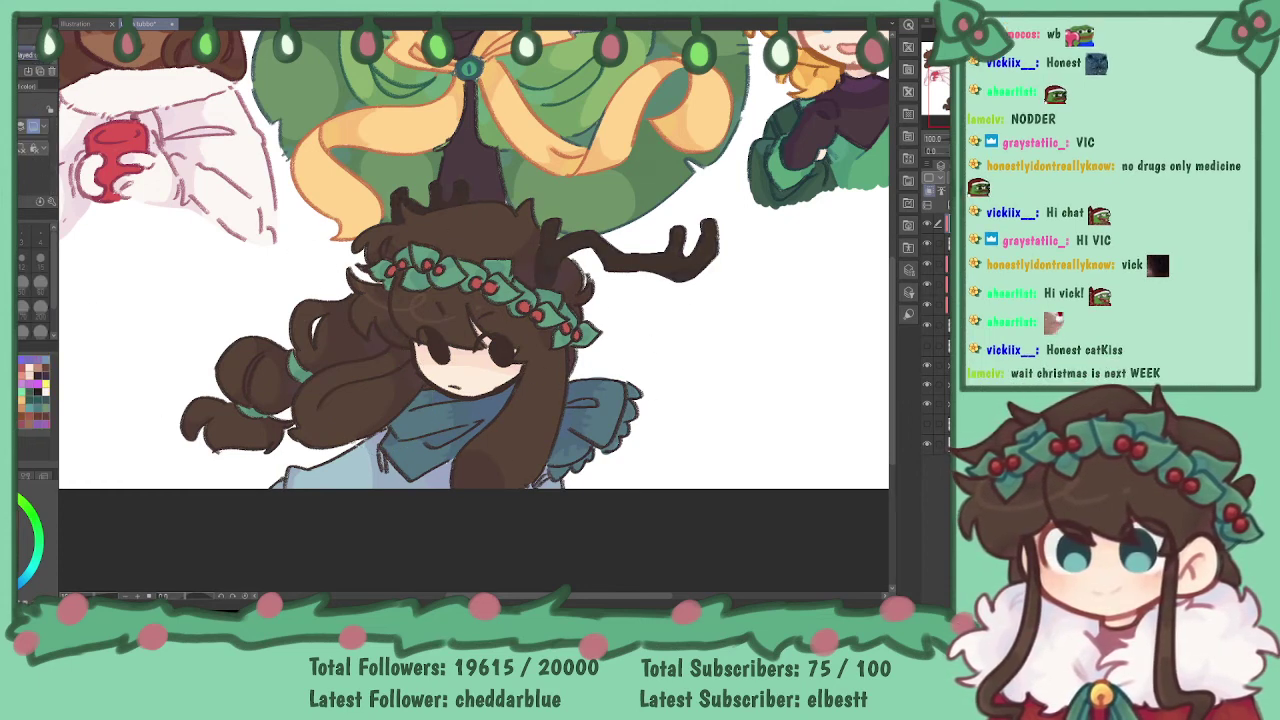
key(b)
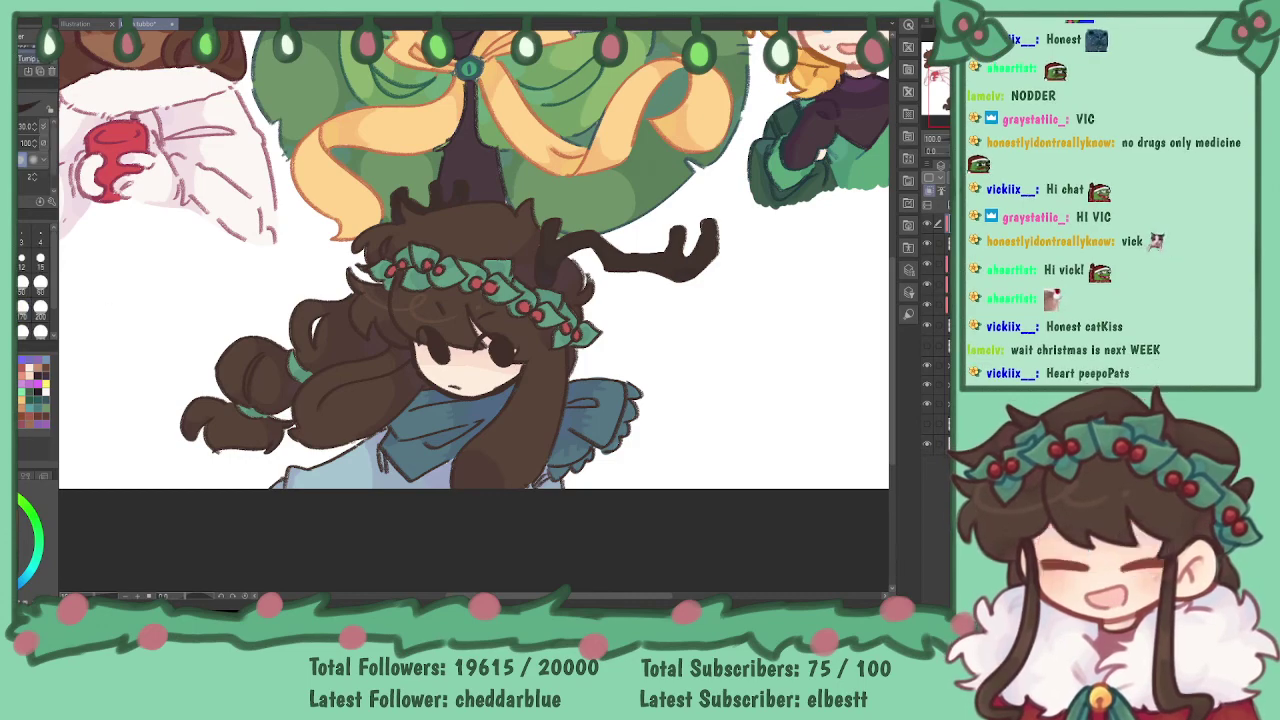
scroll(474, 312, up, 3)
mouse_move(650, 170)
mouse_down()
mouse_move(518, 192)
mouse_move(517, 179)
mouse_move(510, 289)
mouse_move(560, 218)
mouse_move(612, 228)
mouse_move(628, 272)
mouse_move(693, 274)
mouse_move(780, 306)
mouse_move(813, 284)
mouse_move(844, 183)
mouse_move(849, 232)
mouse_move(798, 221)
mouse_move(824, 198)
mouse_move(783, 174)
mouse_move(761, 219)
mouse_move(662, 250)
mouse_move(632, 217)
mouse_move(551, 207)
mouse_up()
mouse_move(240, 150)
mouse_down()
mouse_move(465, 193)
mouse_move(445, 205)
mouse_move(540, 142)
mouse_move(570, 150)
mouse_move(590, 132)
mouse_move(529, 101)
mouse_move(518, 50)
mouse_up()
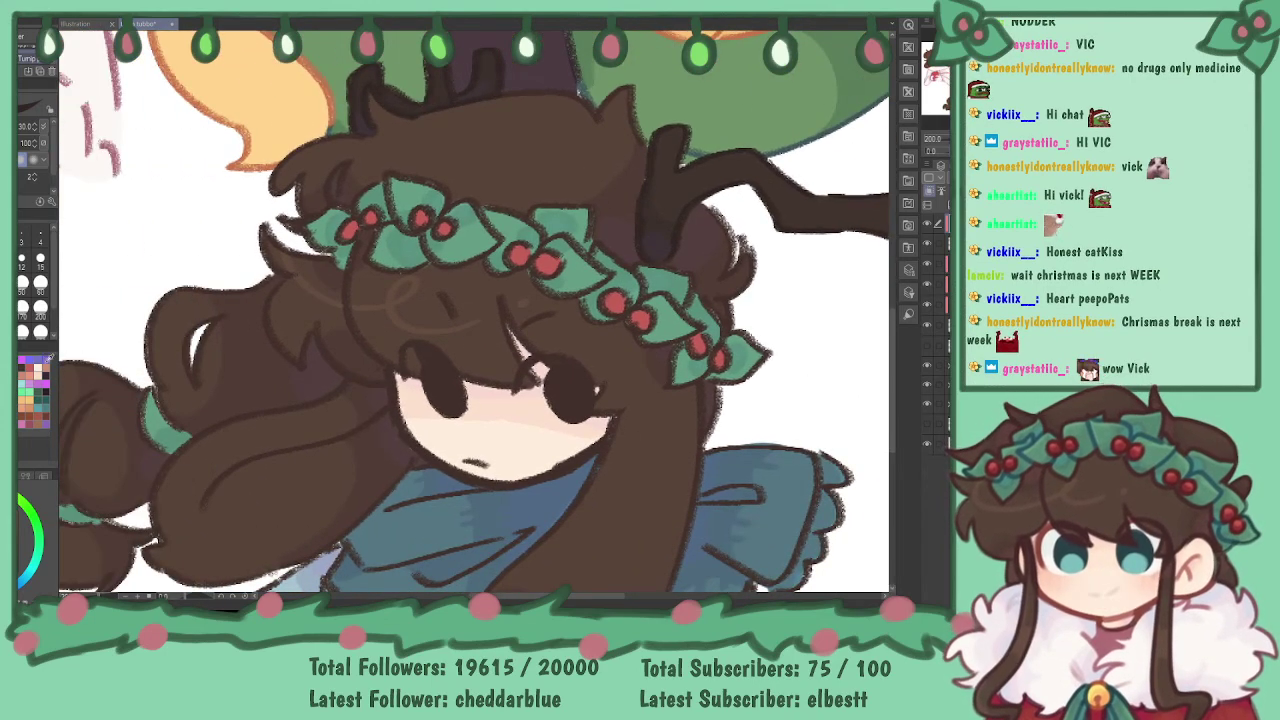
key(i)
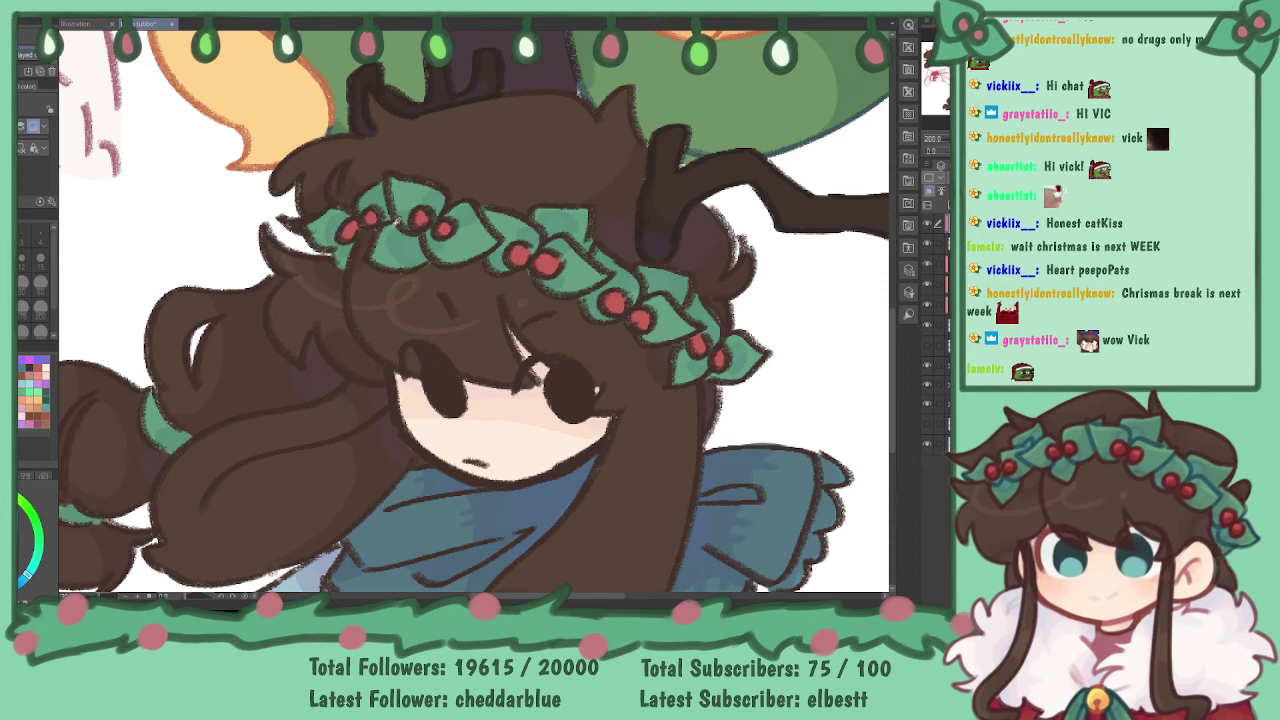
key(p)
drag(388, 202, 401, 220)
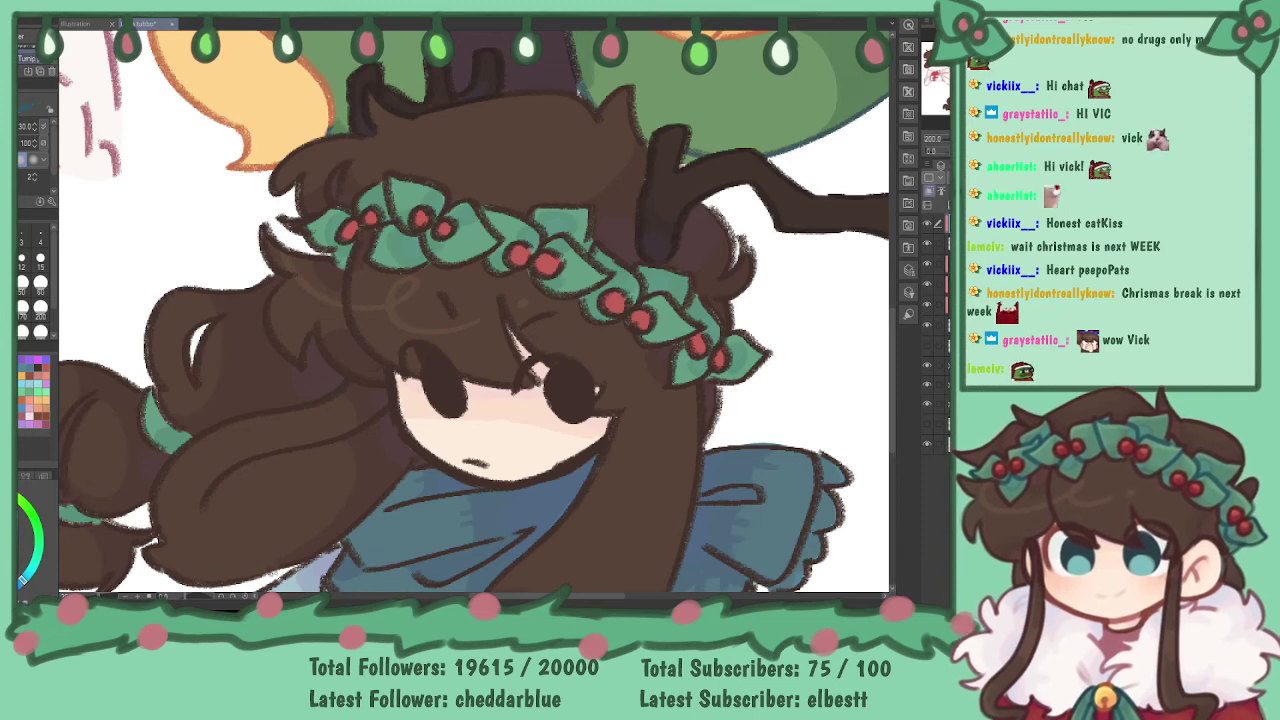
mouse_move(411, 212)
mouse_down()
mouse_move(438, 234)
mouse_move(446, 226)
mouse_move(402, 198)
mouse_move(350, 225)
mouse_up()
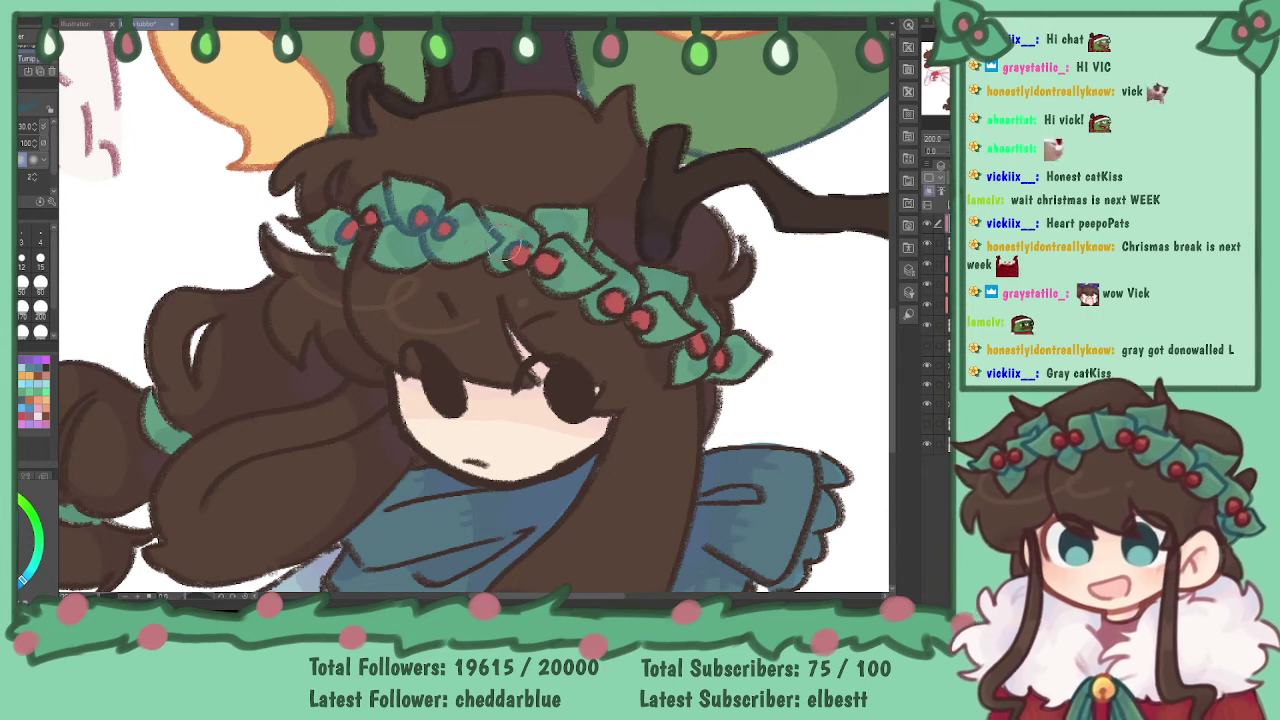
drag(584, 249, 612, 273)
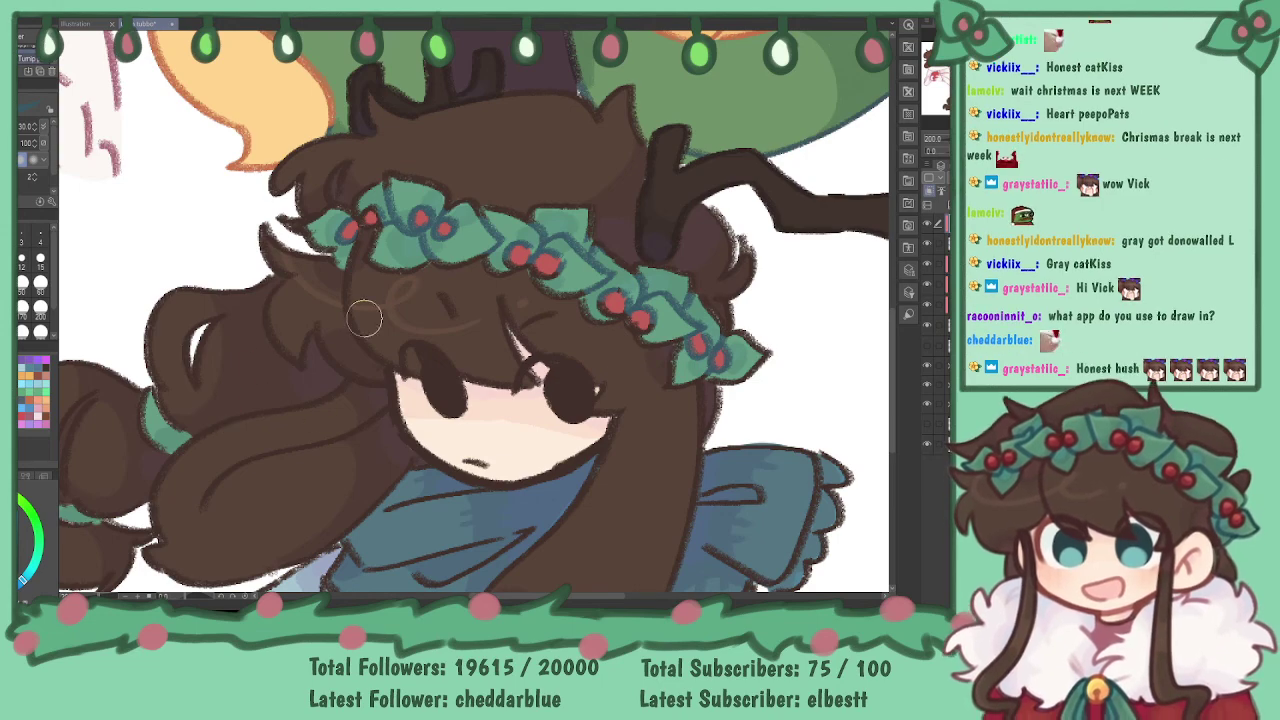
- Recolour the outlines of all the wreath's berries deep crimson
drag(537, 372, 599, 351)
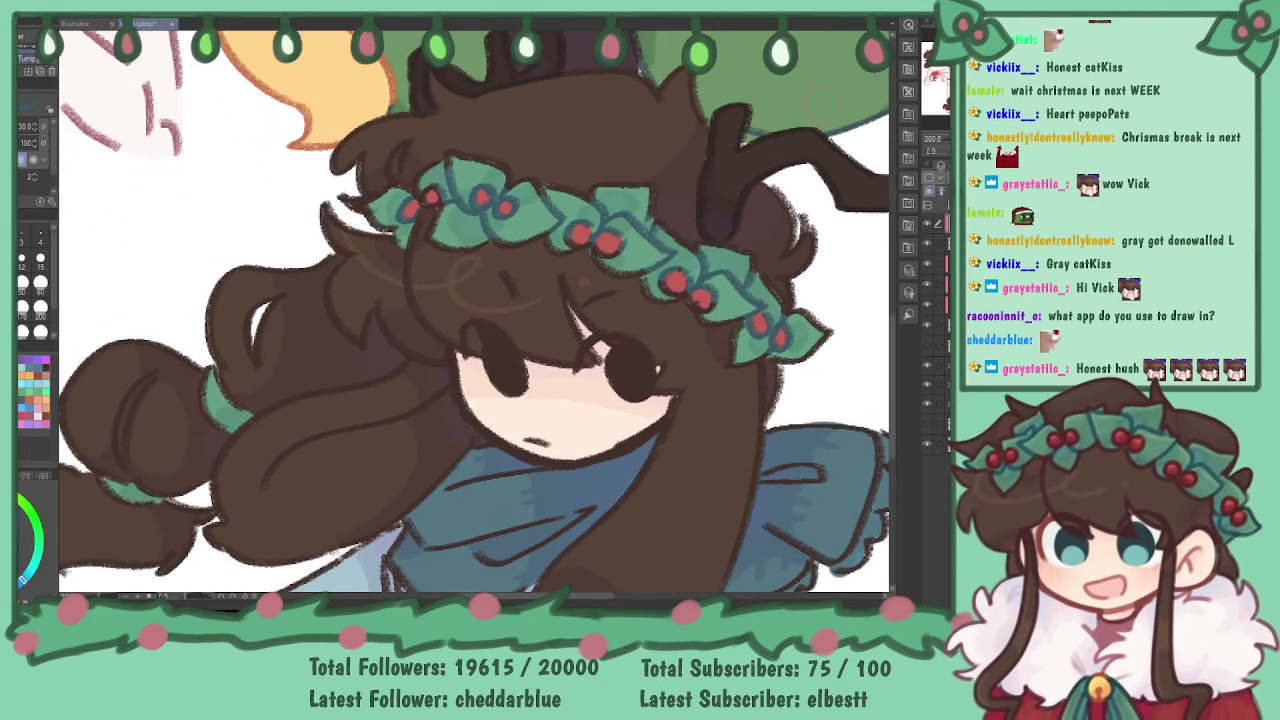
alt+click(482, 194)
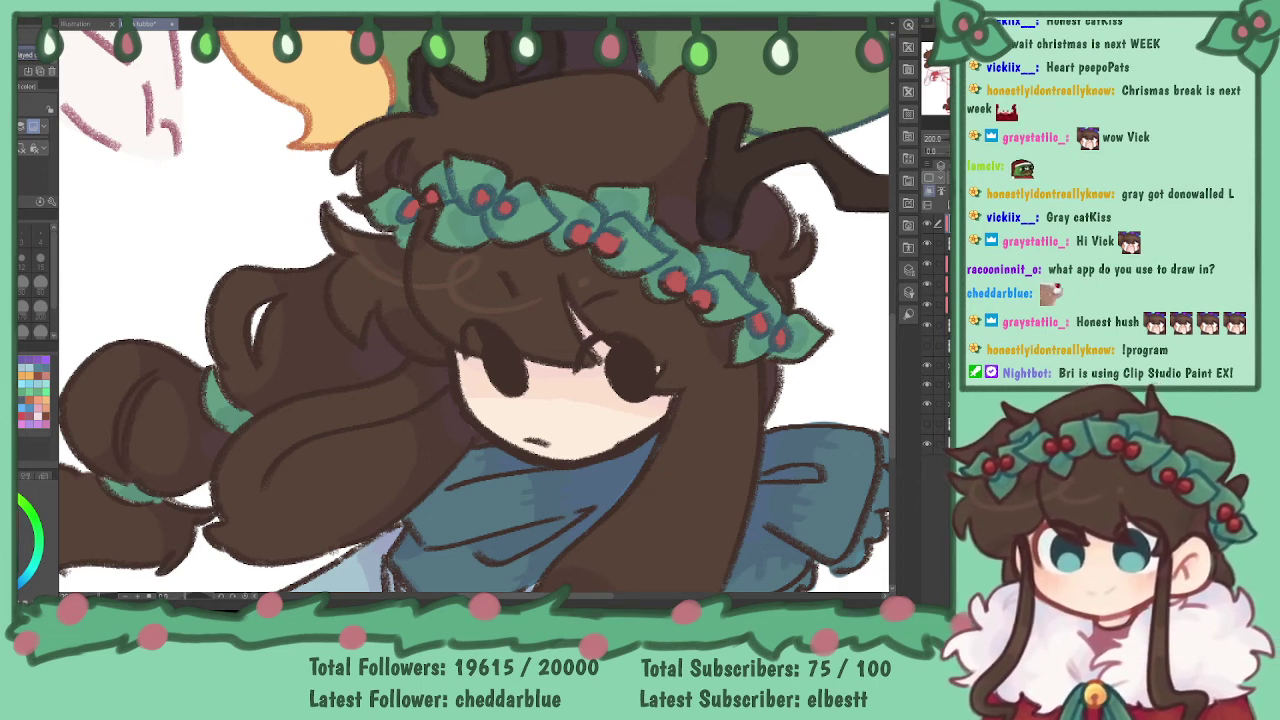
key(b)
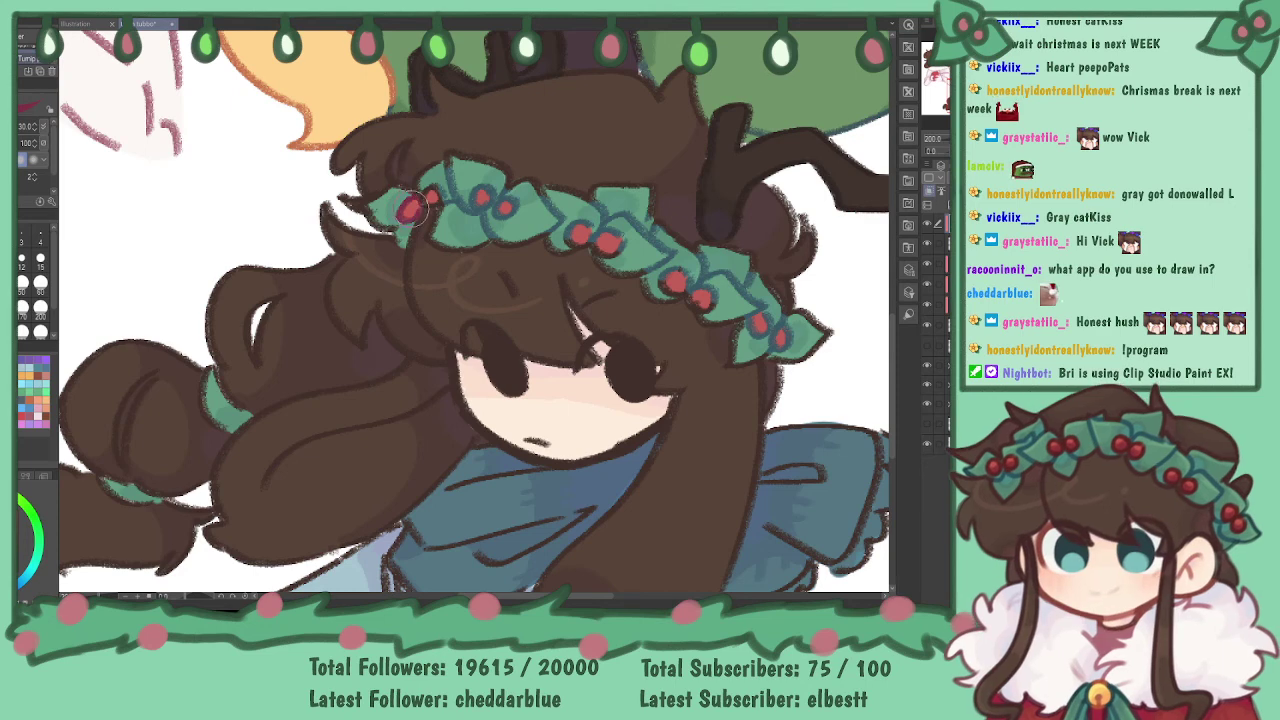
drag(408, 209, 428, 198)
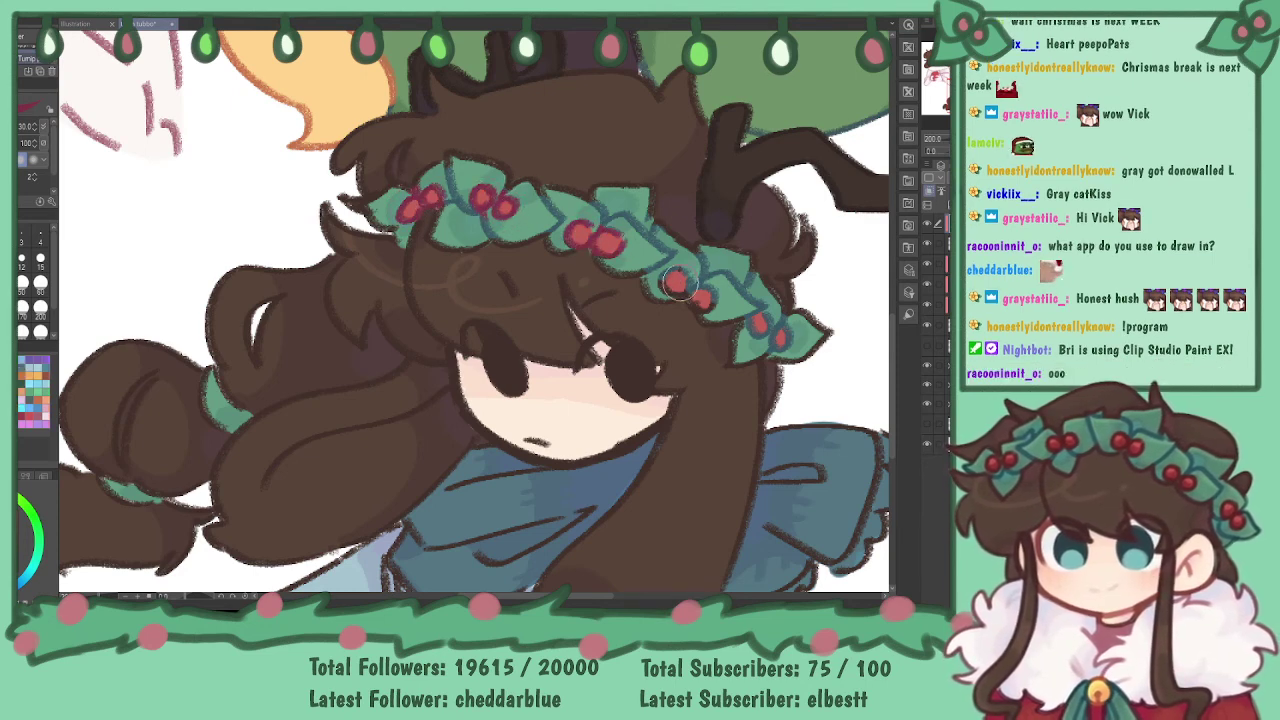
drag(758, 322, 772, 336)
- Recolour both irises muted purple and add lighter lavender ovals in their lower halves
mouse_move(966, 103)
mouse_down()
mouse_move(968, 87)
mouse_move(947, 85)
mouse_move(970, 81)
mouse_move(975, 117)
mouse_move(966, 102)
mouse_up()
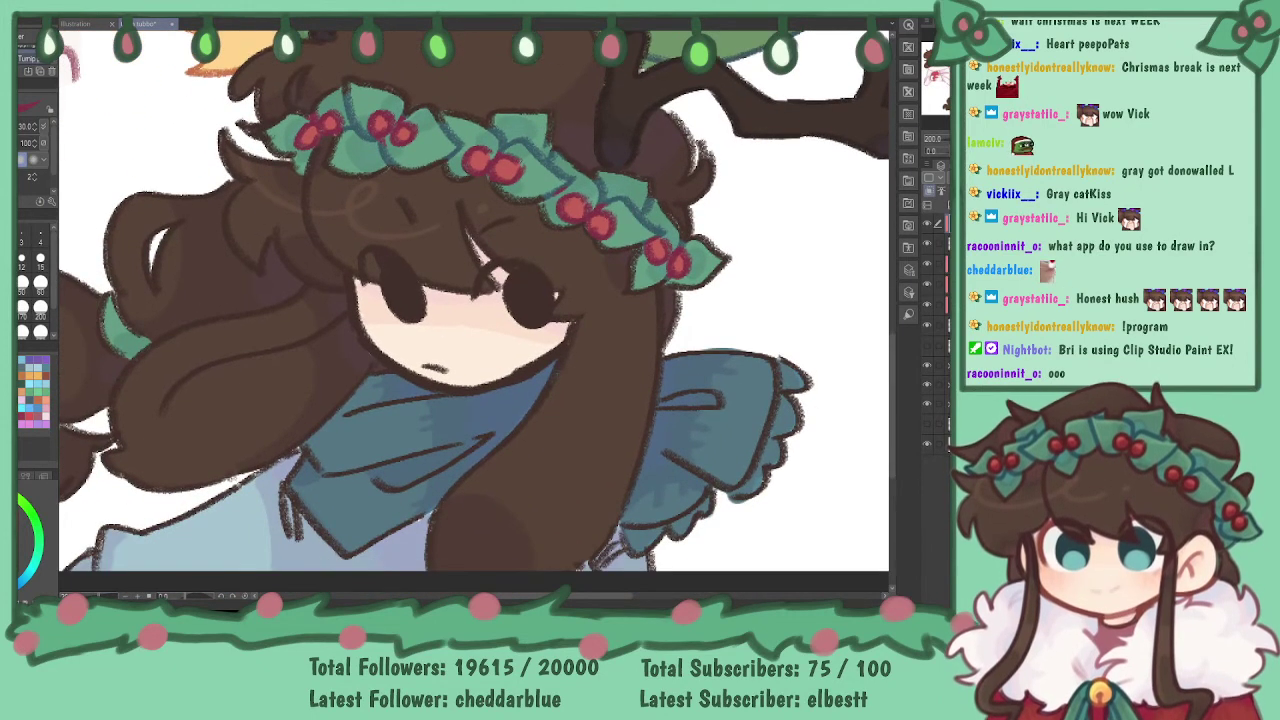
key(i)
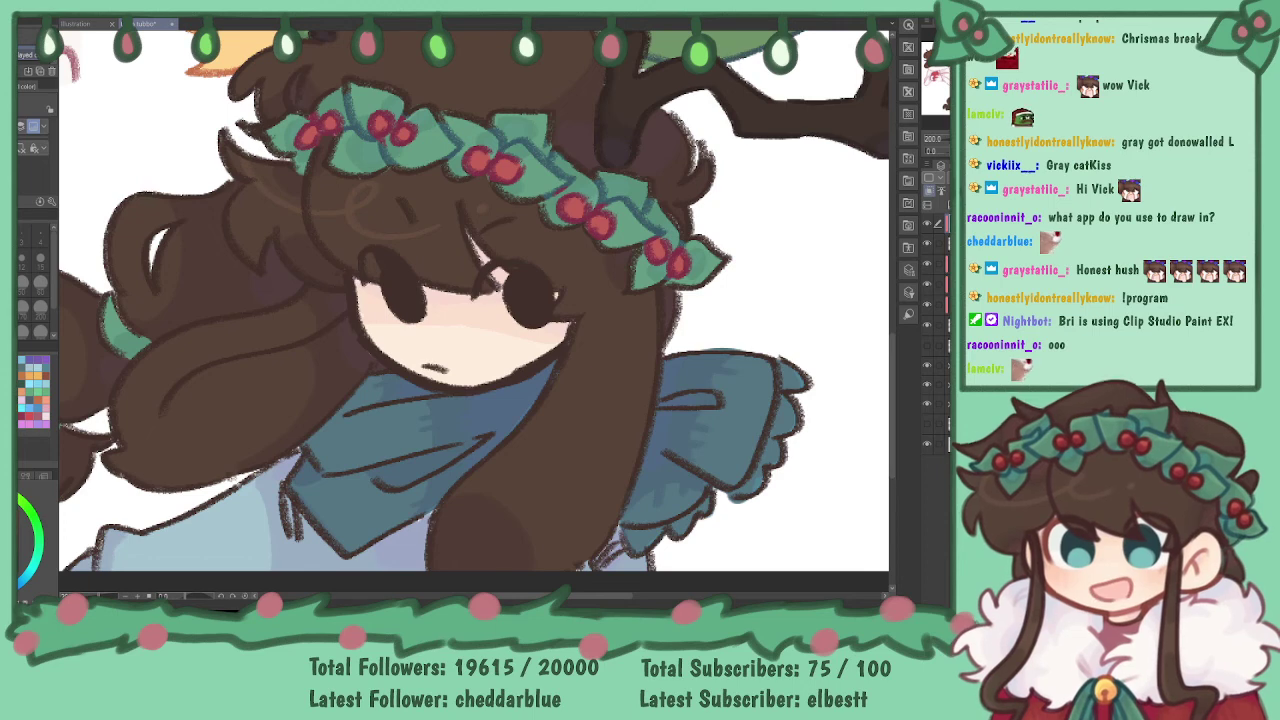
key(p)
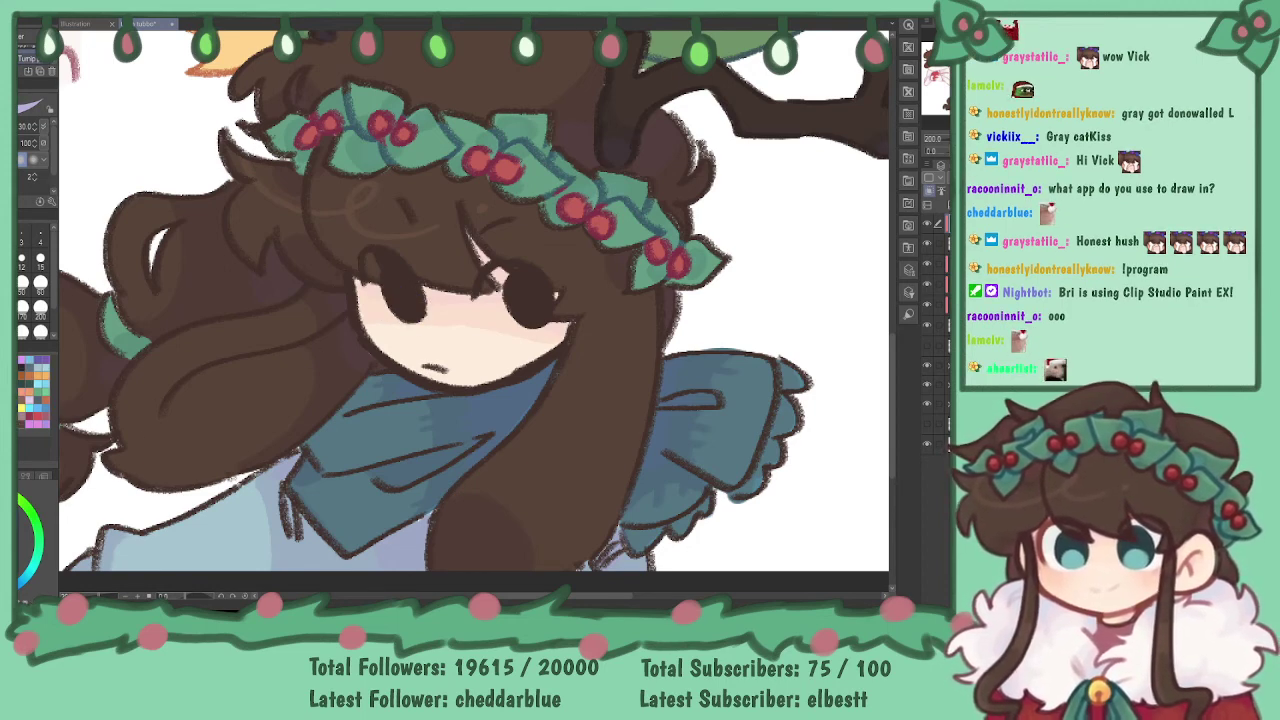
drag(385, 305, 420, 312)
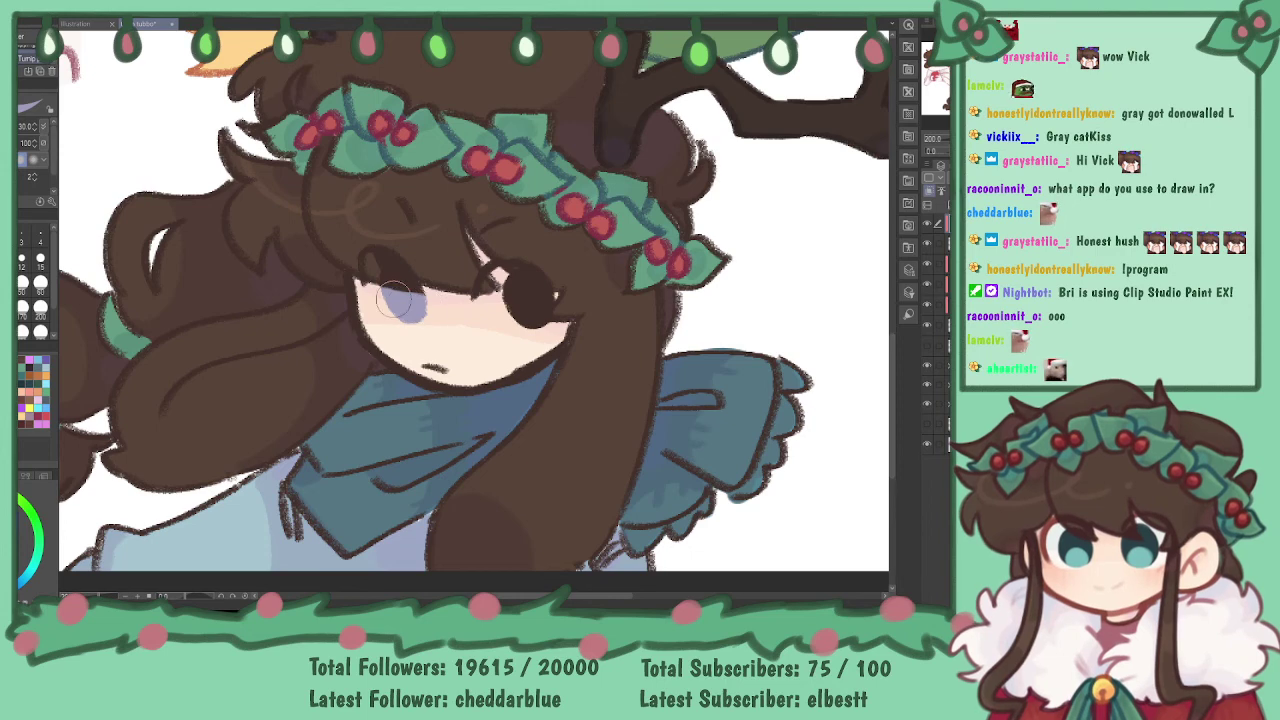
drag(512, 312, 521, 298)
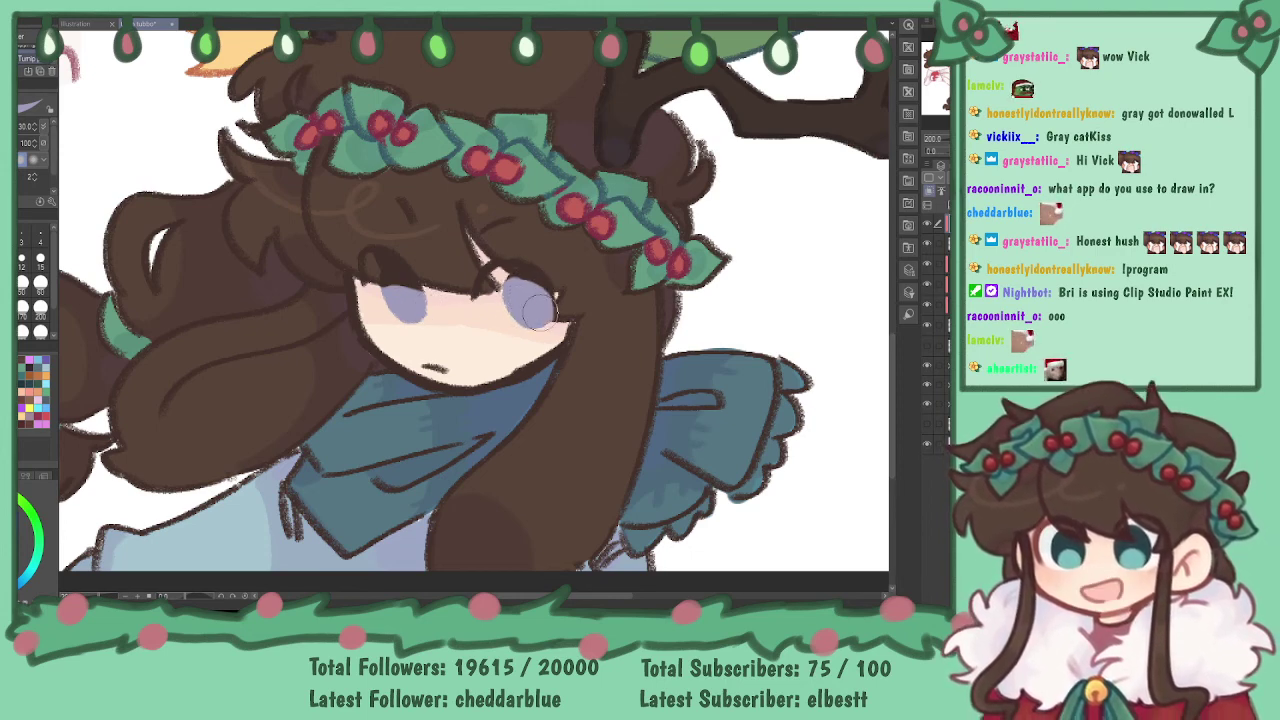
mouse_move(518, 284)
mouse_down()
mouse_move(520, 300)
mouse_move(555, 303)
mouse_up()
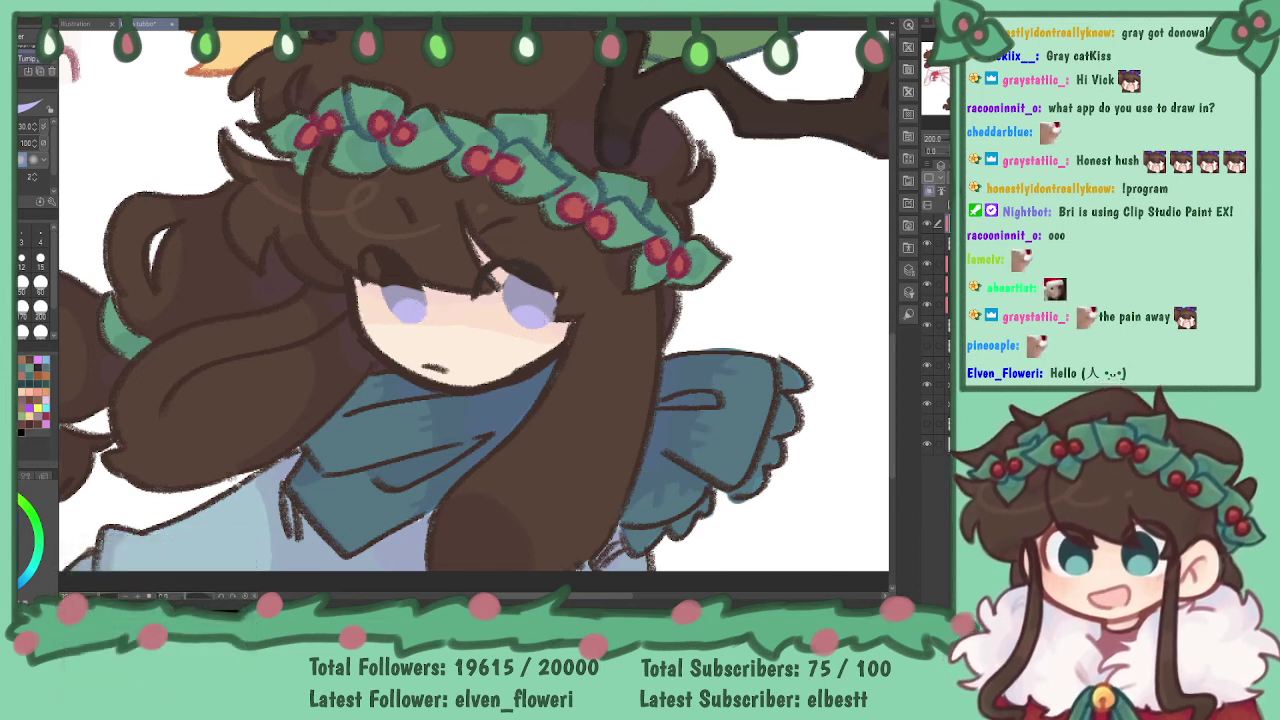
- Reduce the brush size to 17 and examine the edges of both recoloured eyes up close
key(i)
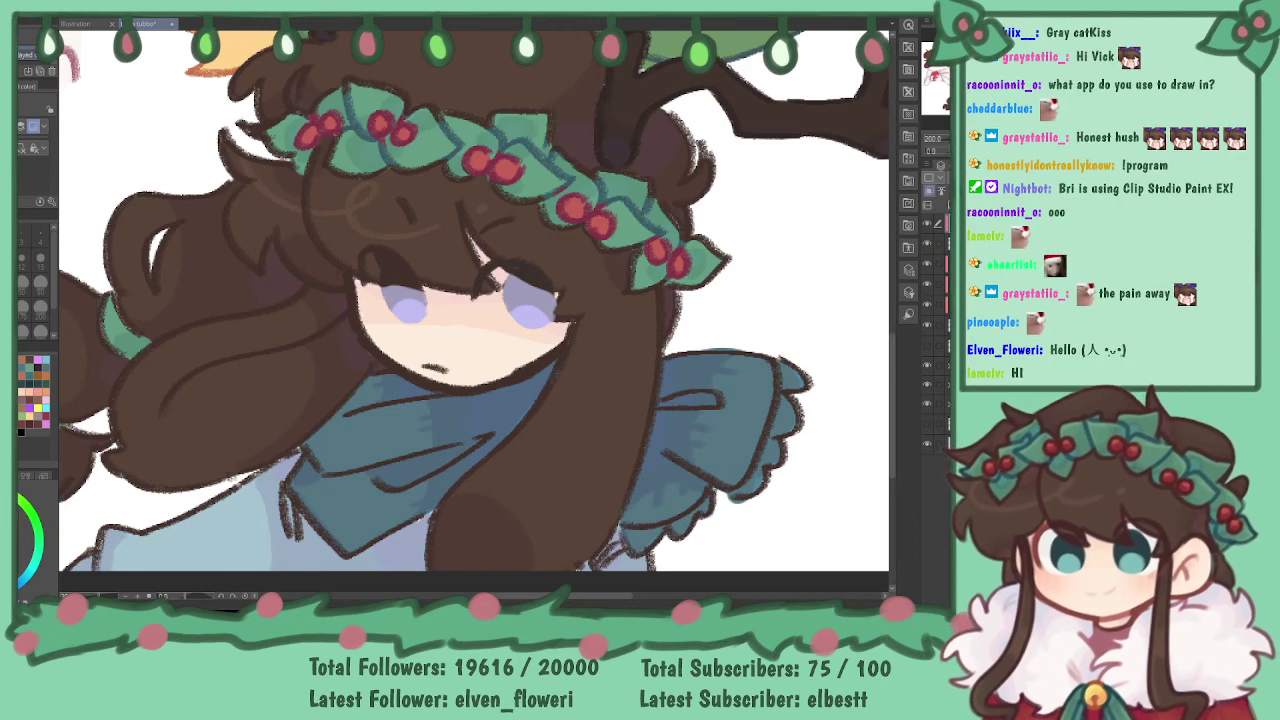
key(p)
key(bracketleft)
key(bracketleft)
key(bracketleft)
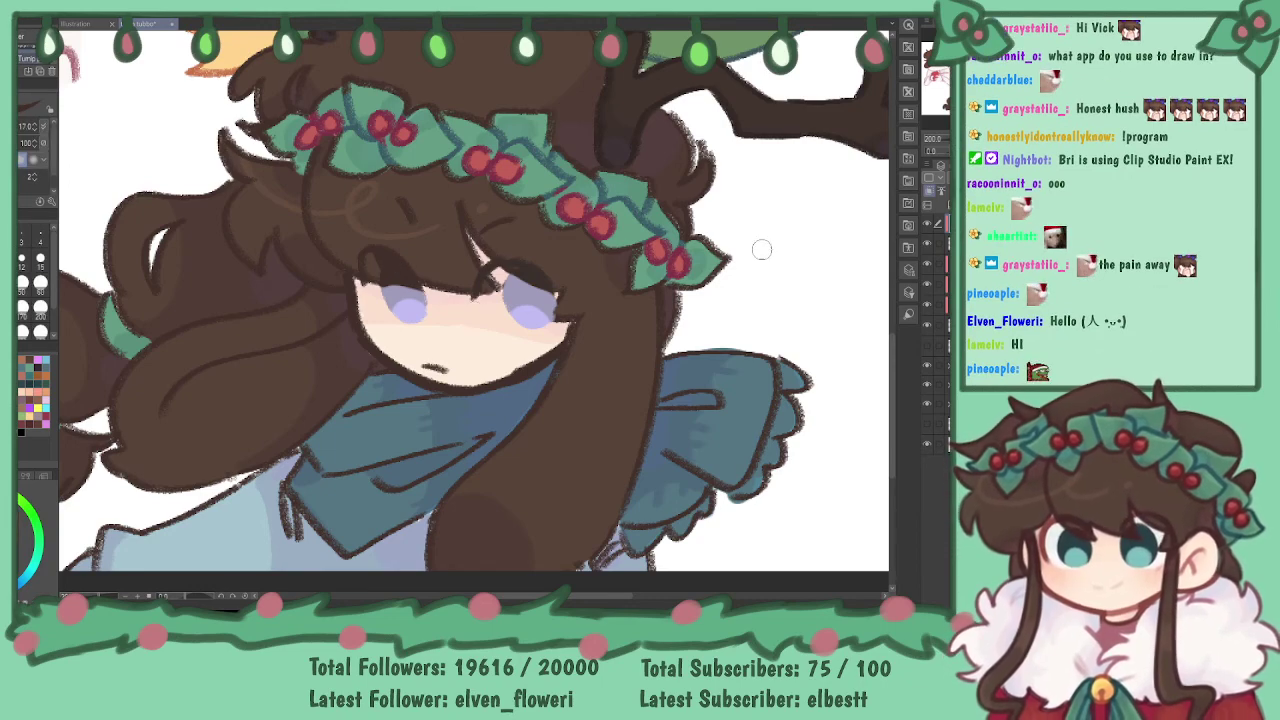
key(ctrl+plus)
key(ctrl+plus)
drag(430, 290, 590, 400)
drag(255, 181, 448, 249)
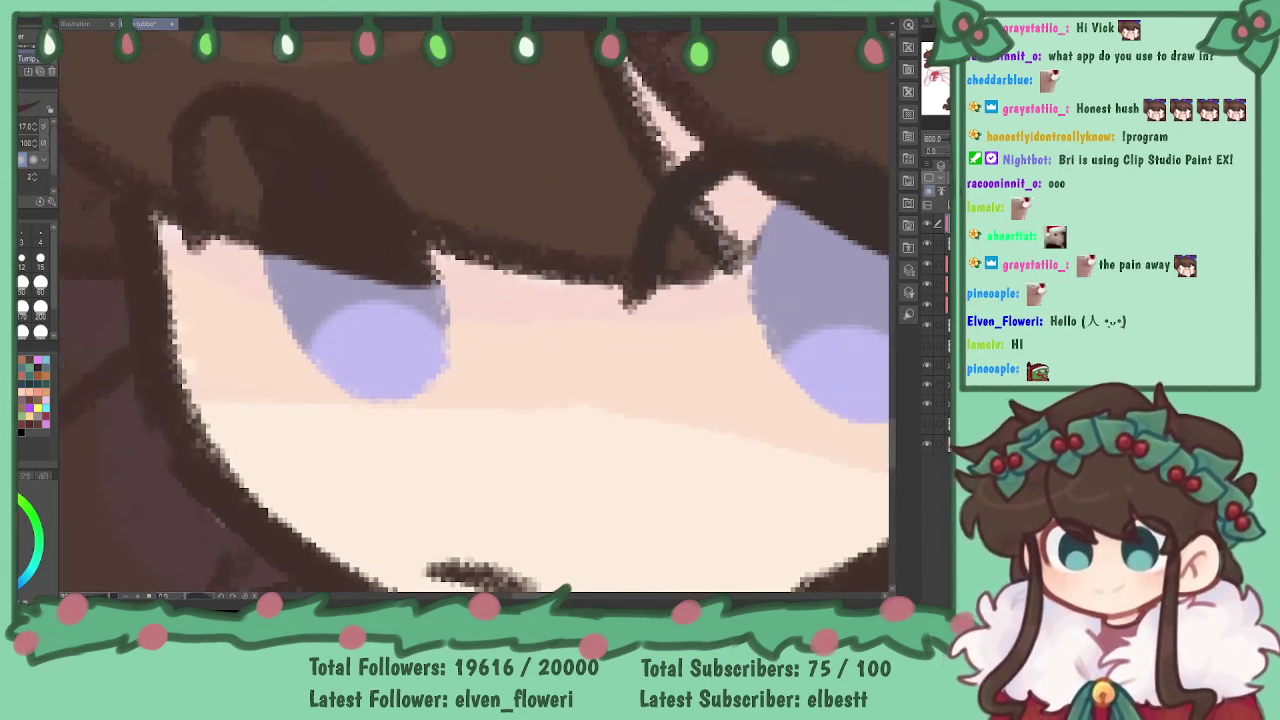
drag(680, 255, 475, 340)
mouse_move(787, 406)
mouse_down()
mouse_move(737, 449)
mouse_move(796, 432)
mouse_up()
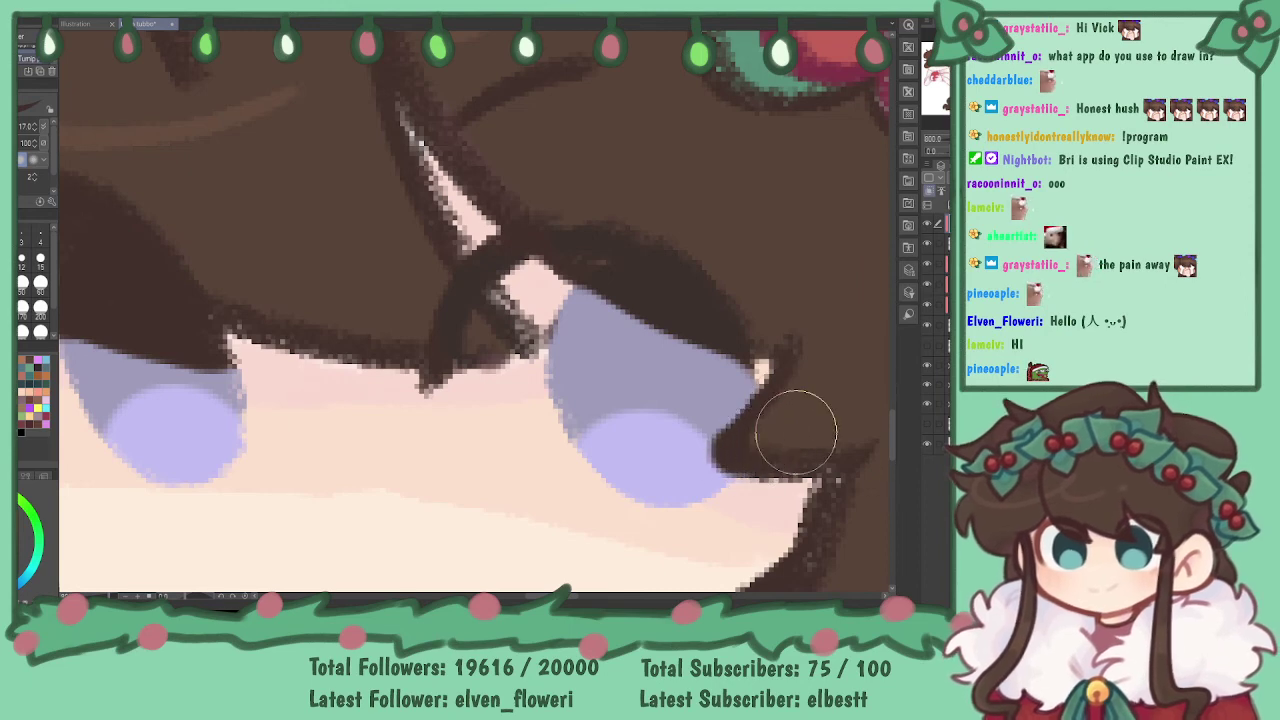
key(ctrl+minus)
key(ctrl+minus)
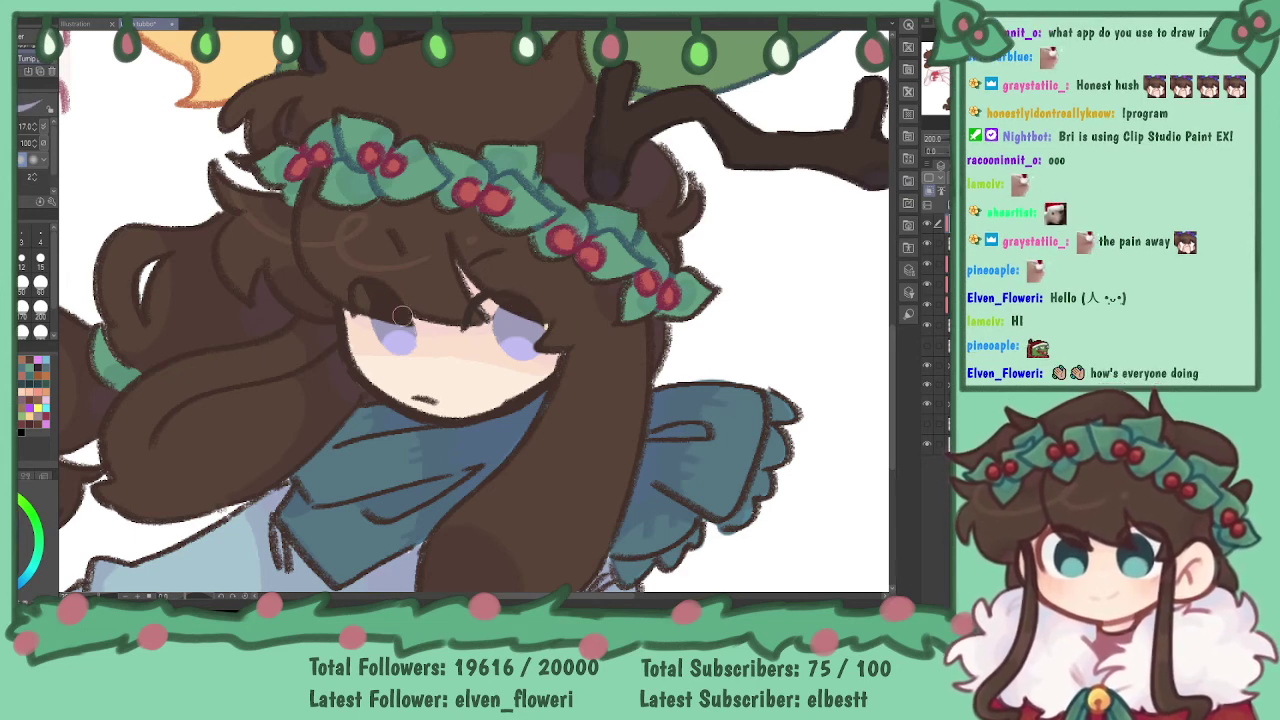
- Recolour the mouth and the jawline's outline reddish brown with a size 30 brush
mouse_move(672, 244)
mouse_down()
mouse_move(604, 128)
mouse_move(710, 142)
mouse_move(712, 223)
mouse_move(732, 181)
mouse_up()
key(alt)
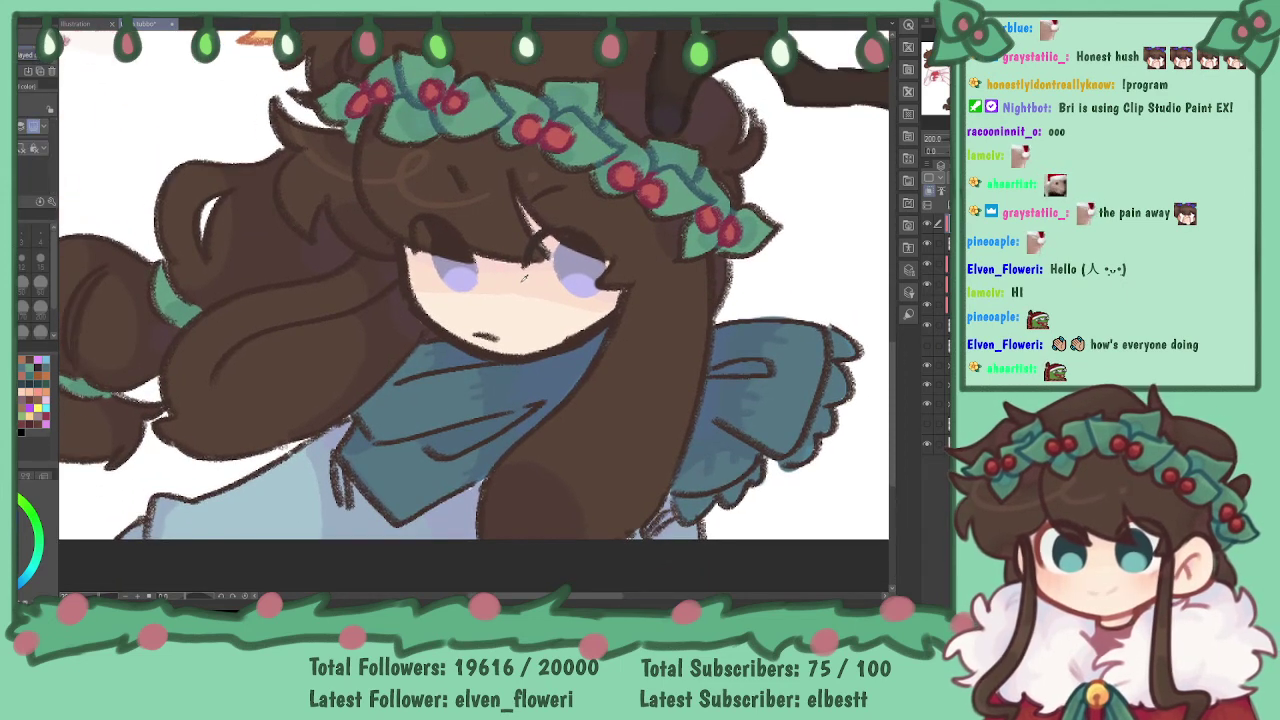
alt+click(522, 280)
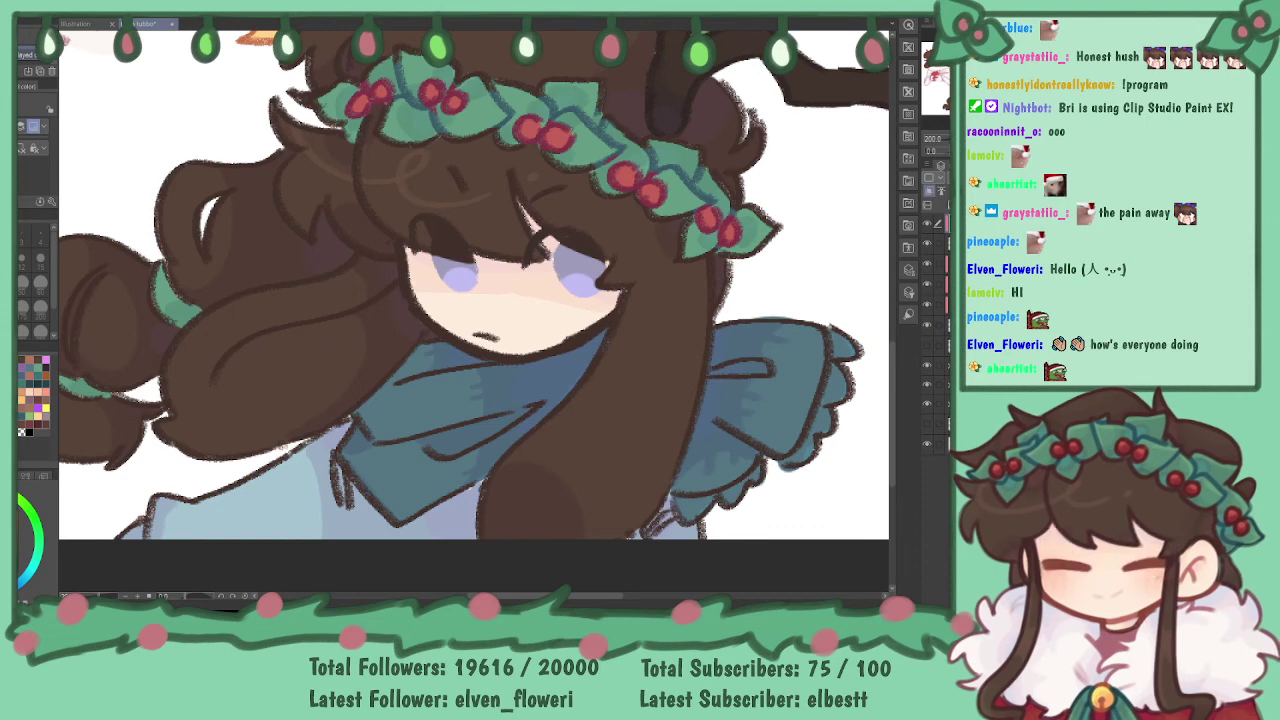
key(b)
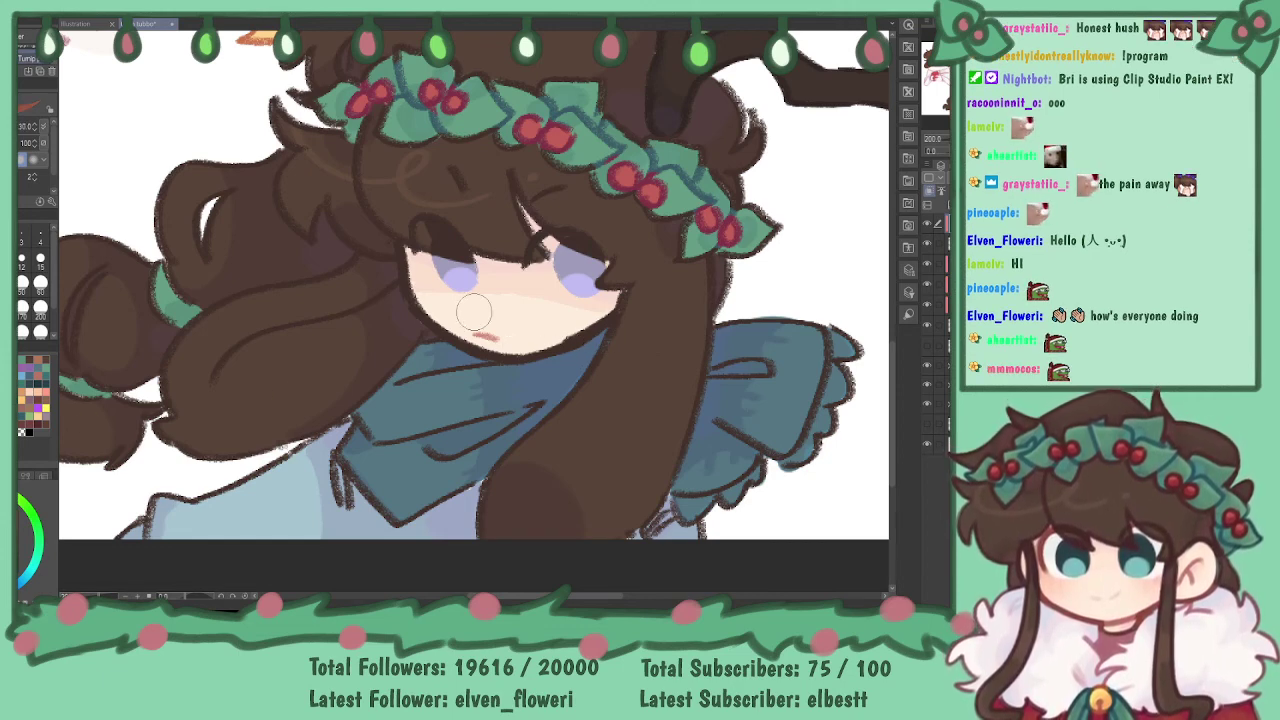
mouse_move(503, 358)
mouse_down()
mouse_move(591, 330)
mouse_move(603, 311)
mouse_up()
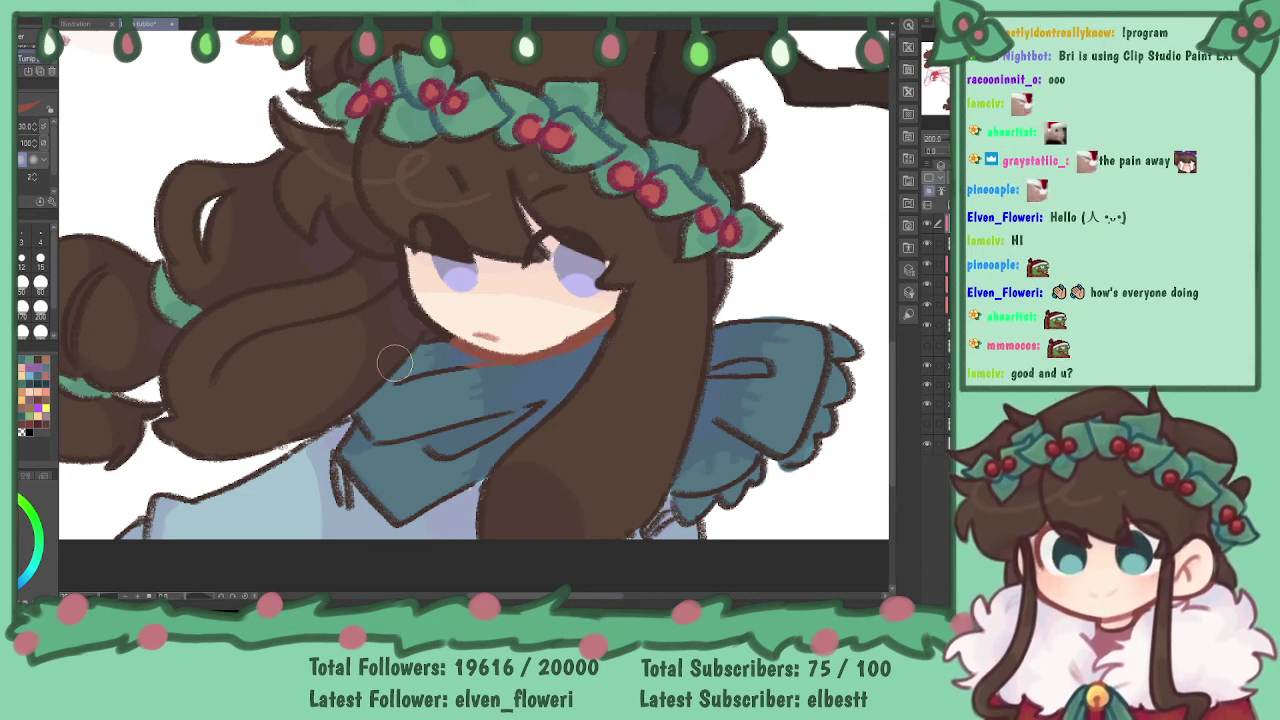
- Recolour the outlines and fold lines of the scarf and its frilled end dark blue with the size 30 brush
key(i)
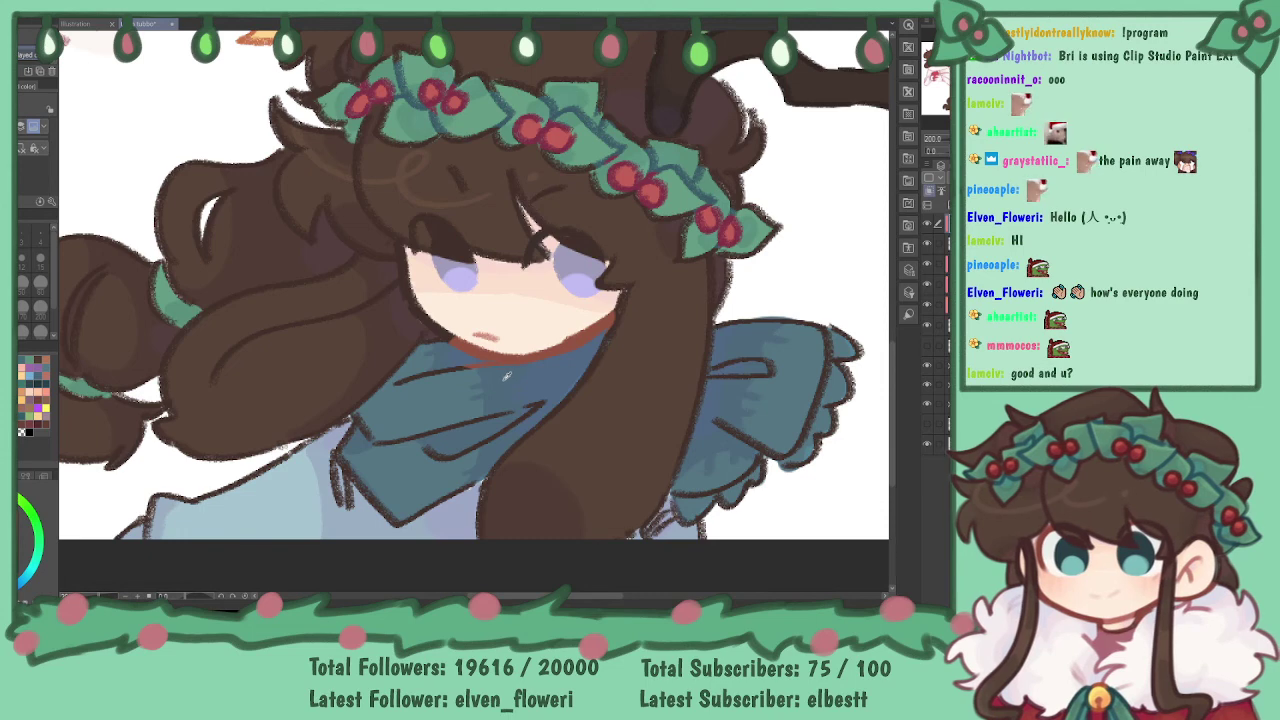
click(531, 377)
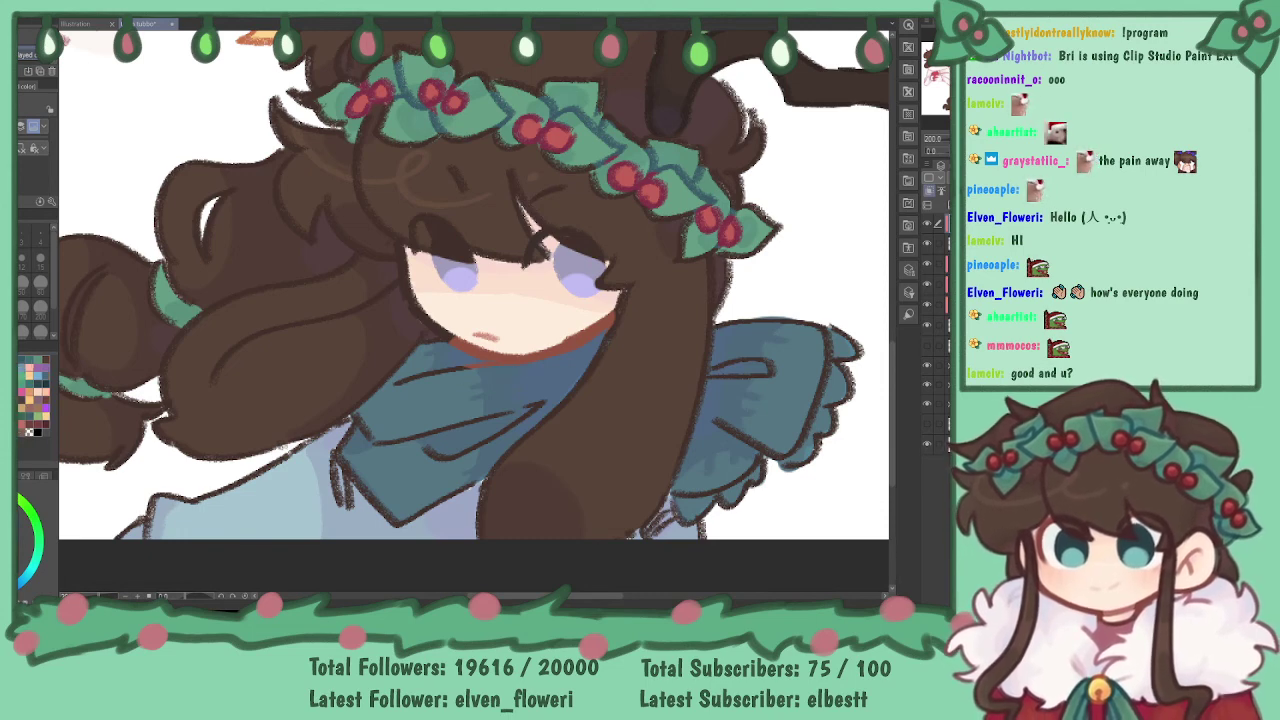
key(b)
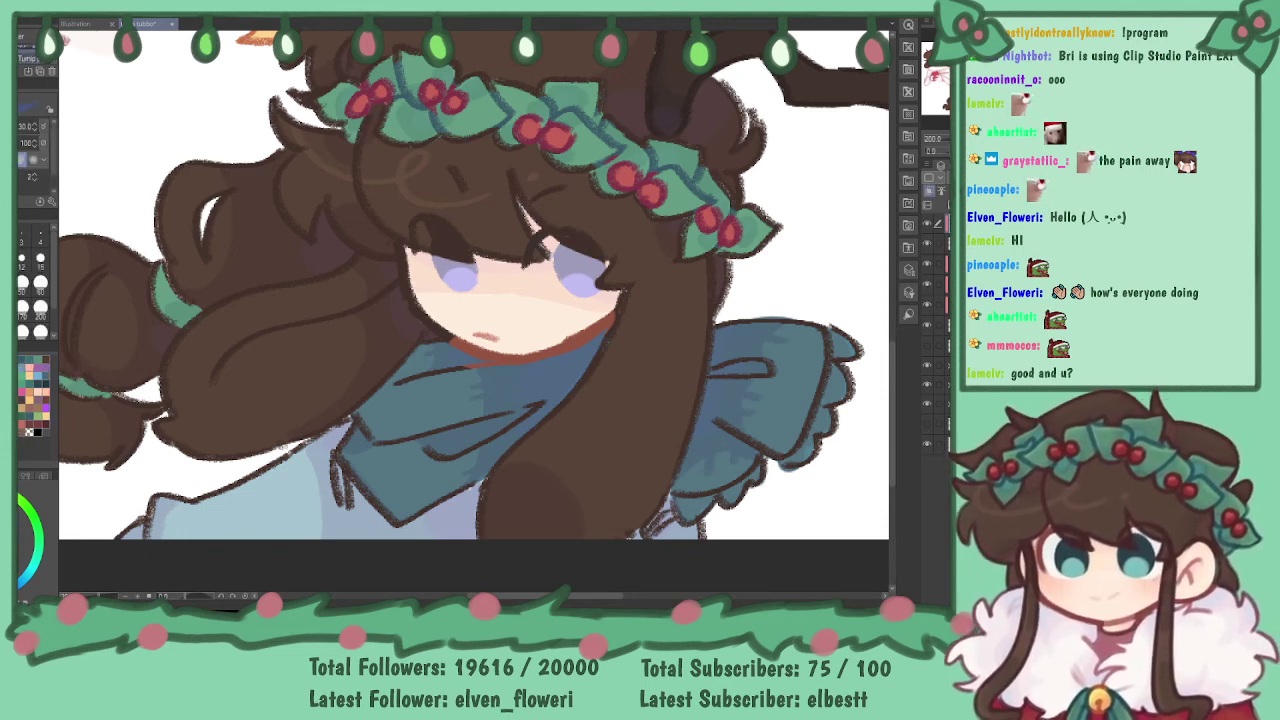
mouse_move(406, 371)
mouse_down()
mouse_move(523, 377)
mouse_move(506, 375)
mouse_move(583, 334)
mouse_up()
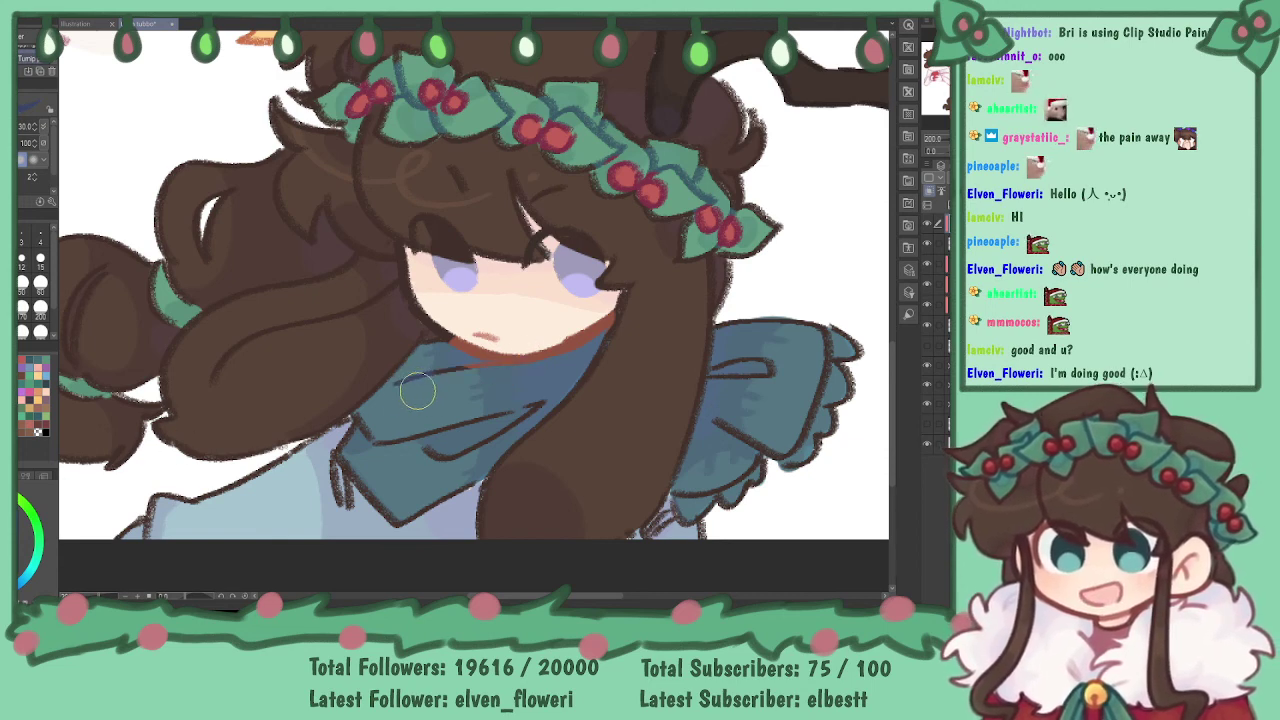
mouse_move(401, 400)
mouse_down()
mouse_move(447, 377)
mouse_move(456, 351)
mouse_move(527, 363)
mouse_move(612, 305)
mouse_up()
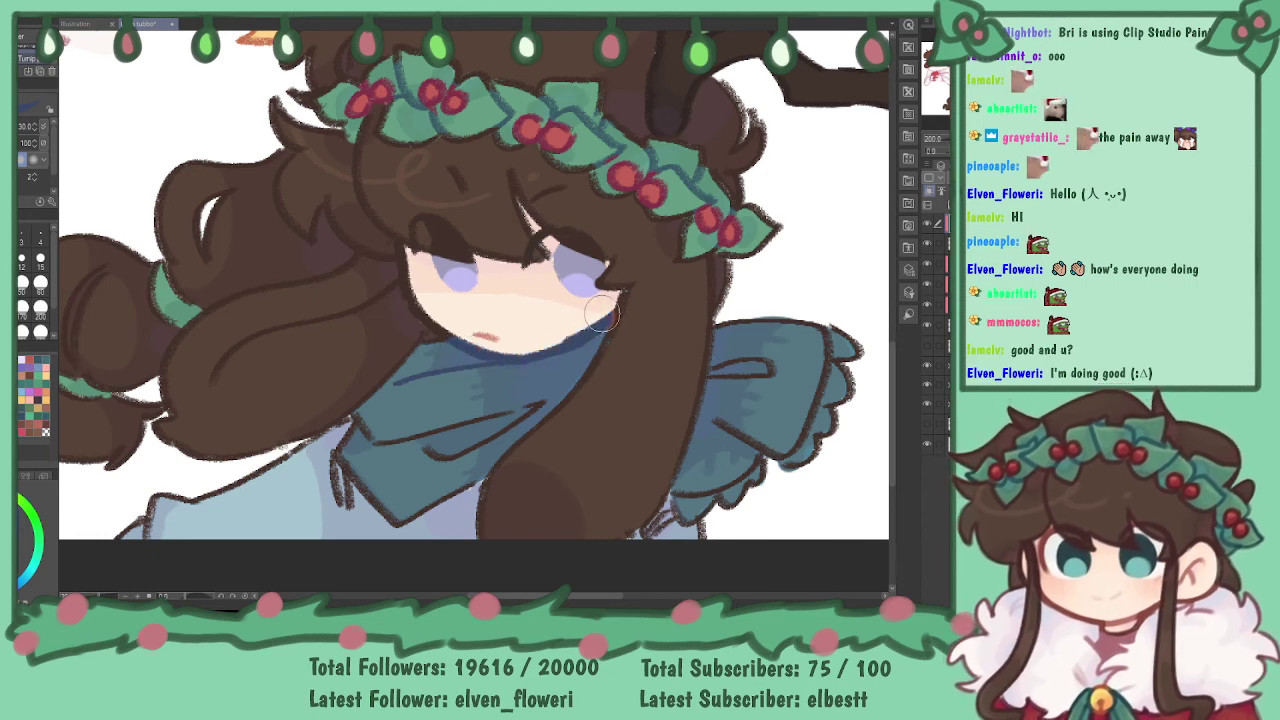
click(947, 99)
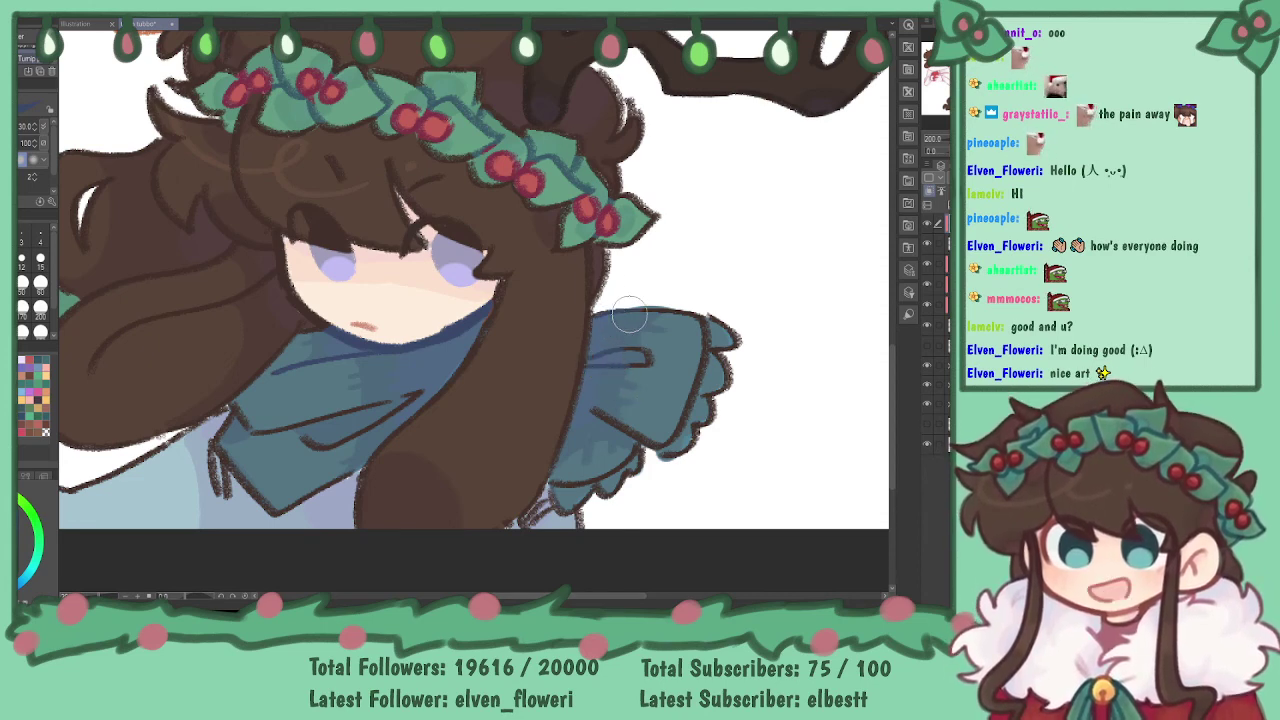
mouse_move(667, 335)
mouse_down()
mouse_move(731, 314)
mouse_move(635, 444)
mouse_move(597, 452)
mouse_move(569, 489)
mouse_up()
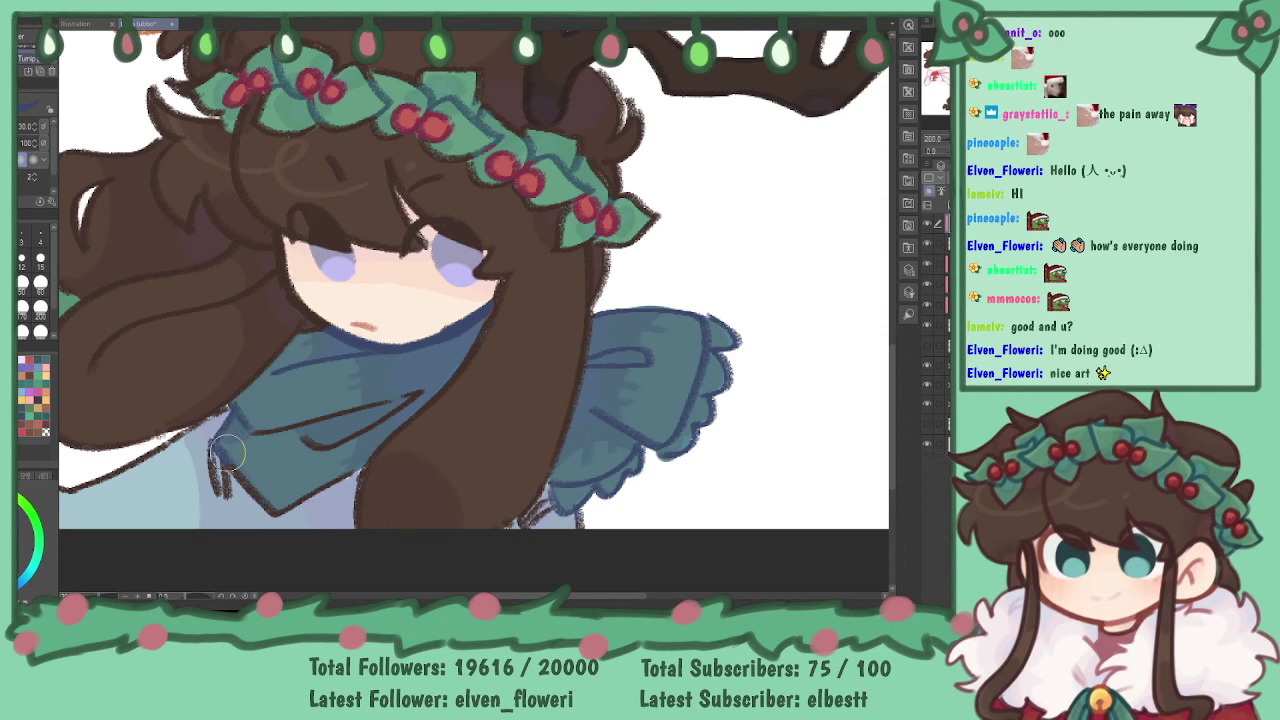
drag(277, 493, 269, 540)
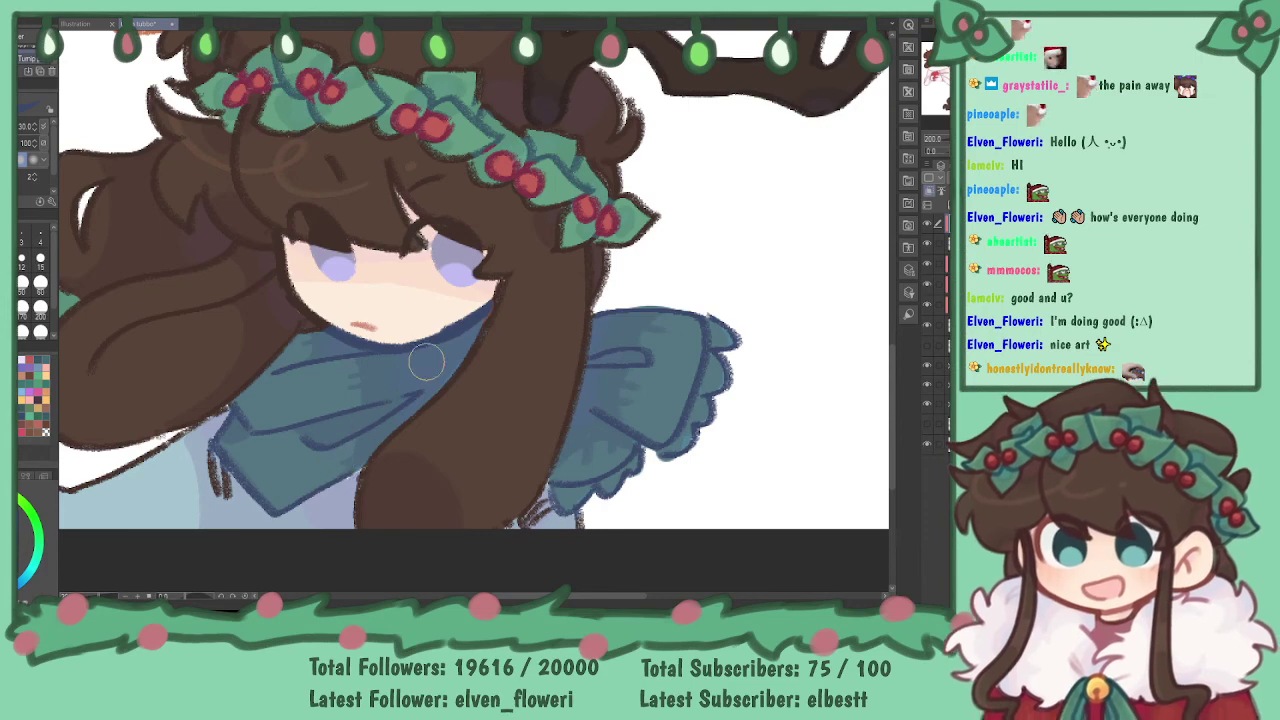
- Recolour the light blue garment's outlines below the scarf muted purple, including the short strokes beside the scarf
drag(400, 300, 665, 279)
drag(545, 336, 555, 262)
key(i)
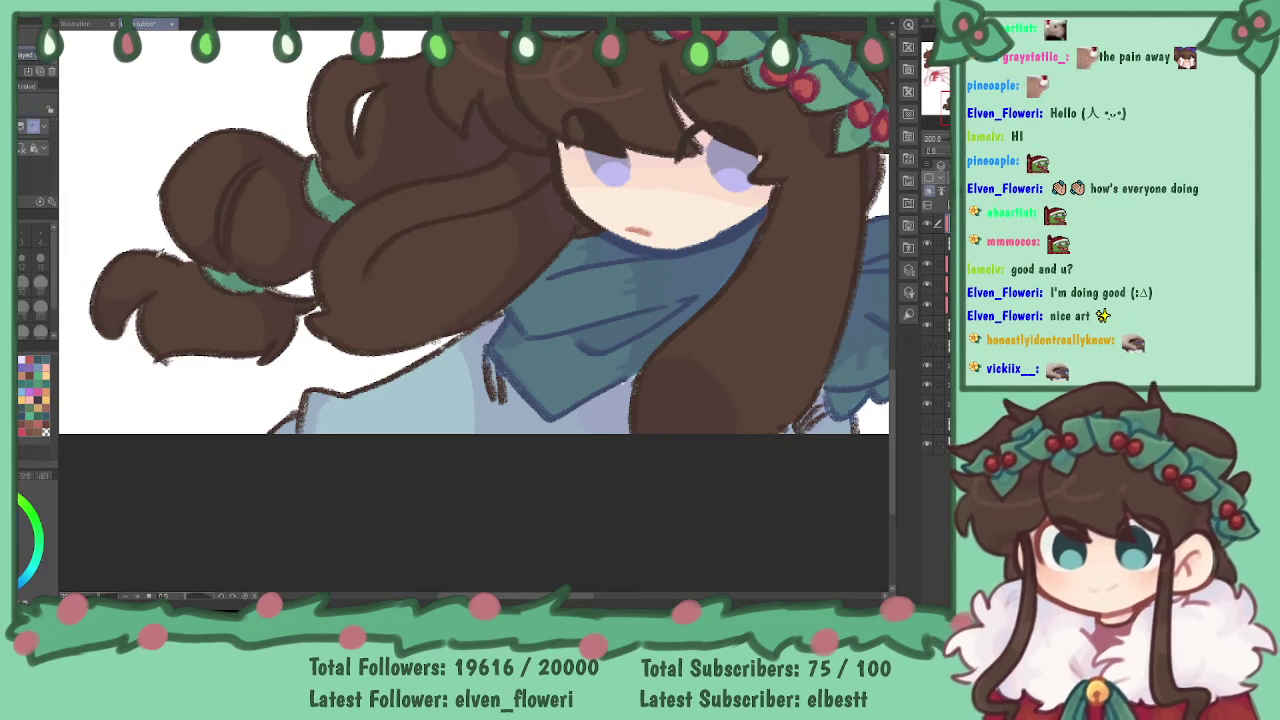
click(498, 414)
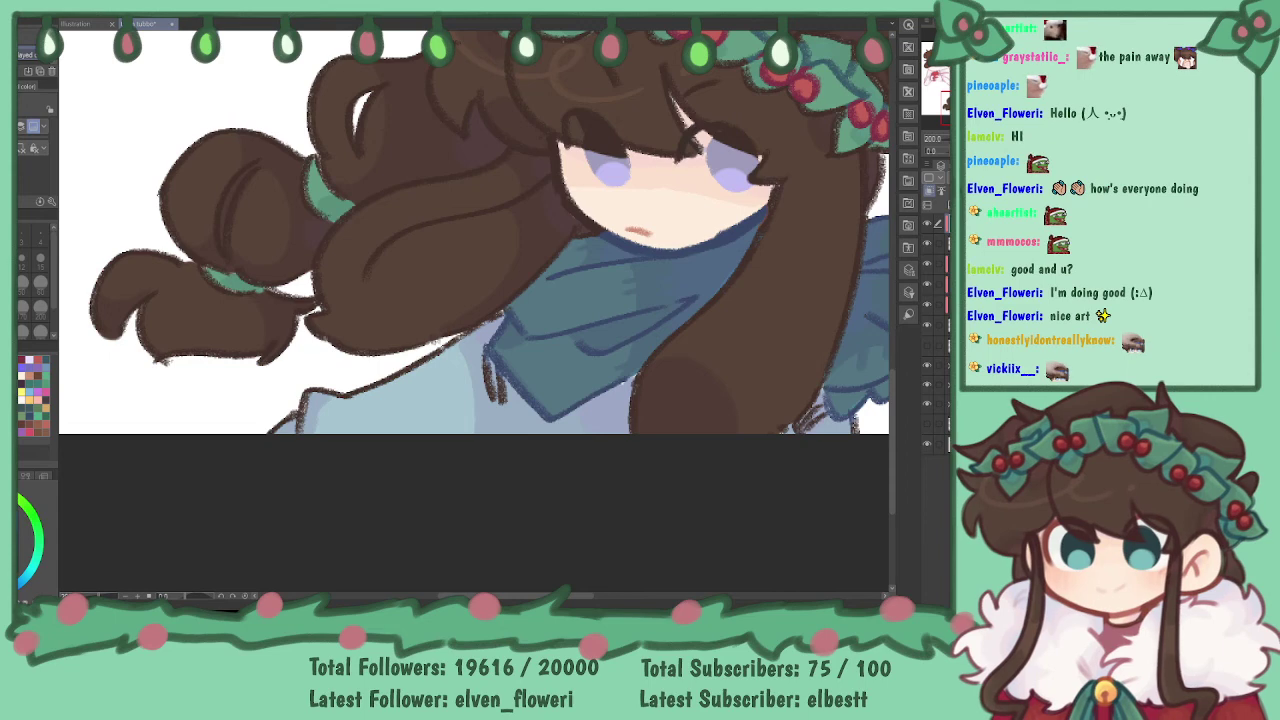
key(b)
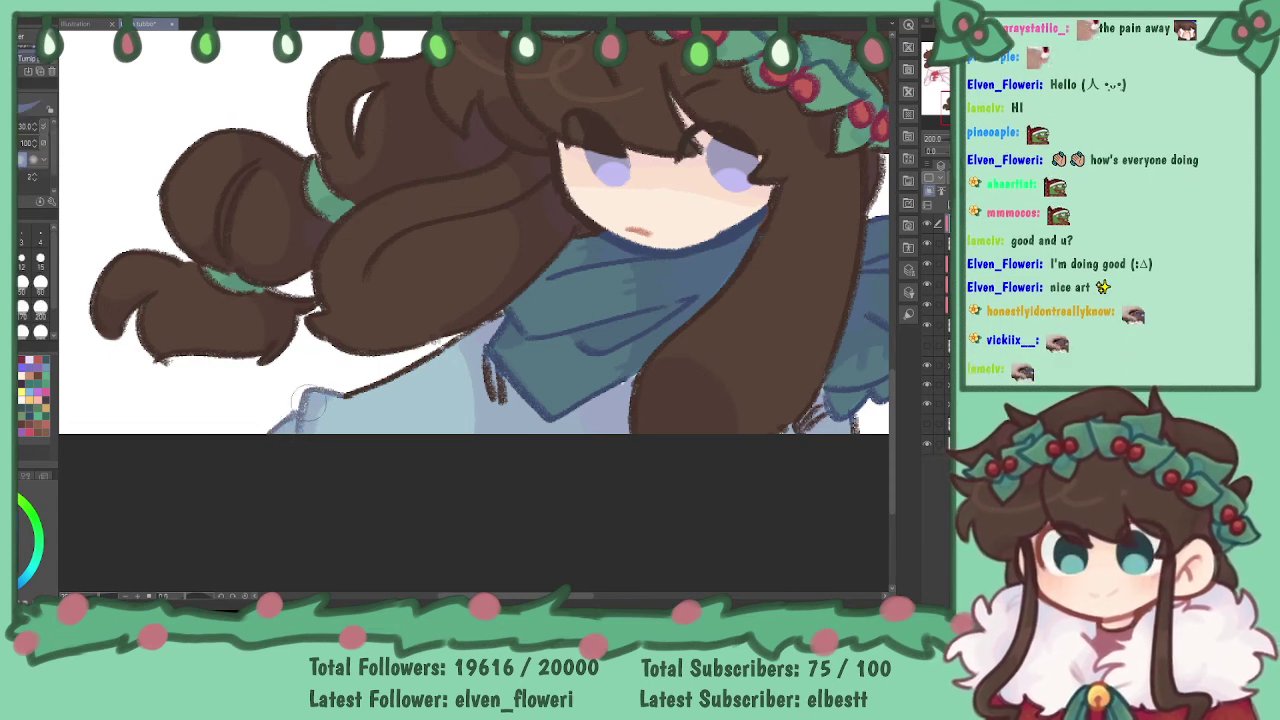
drag(420, 352, 300, 404)
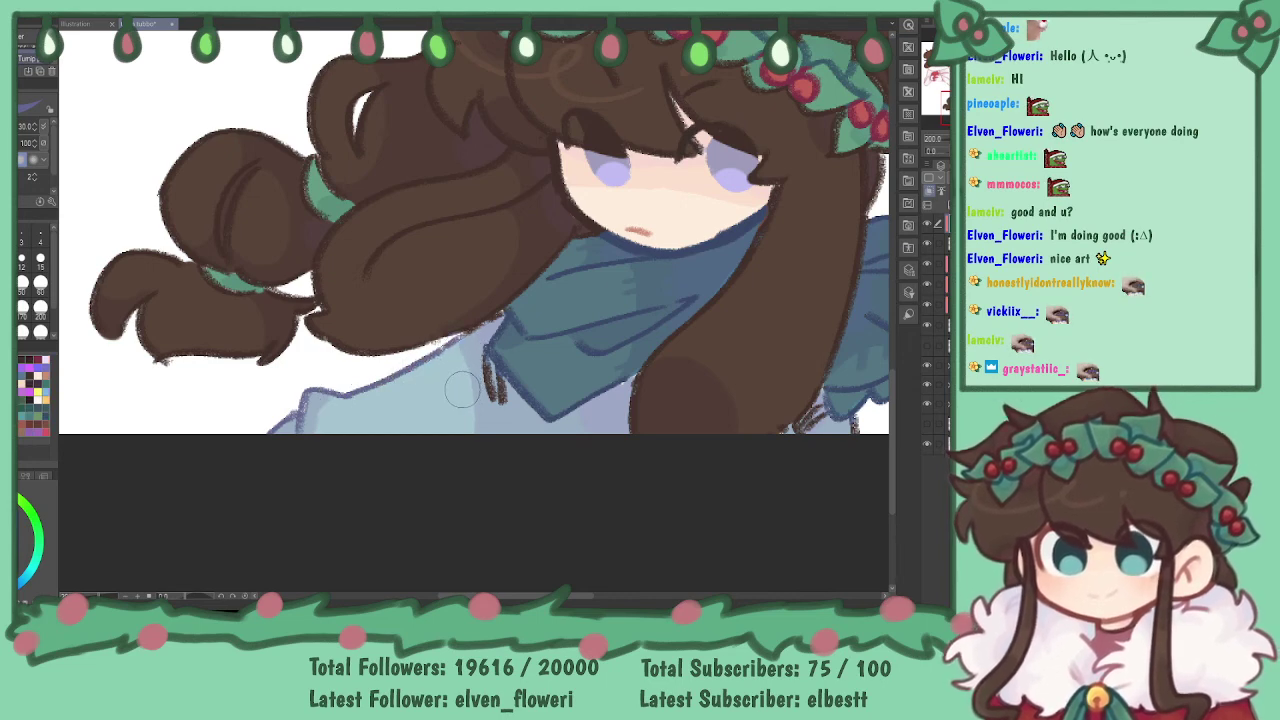
mouse_move(490, 388)
mouse_down()
mouse_move(499, 398)
mouse_move(501, 384)
mouse_up()
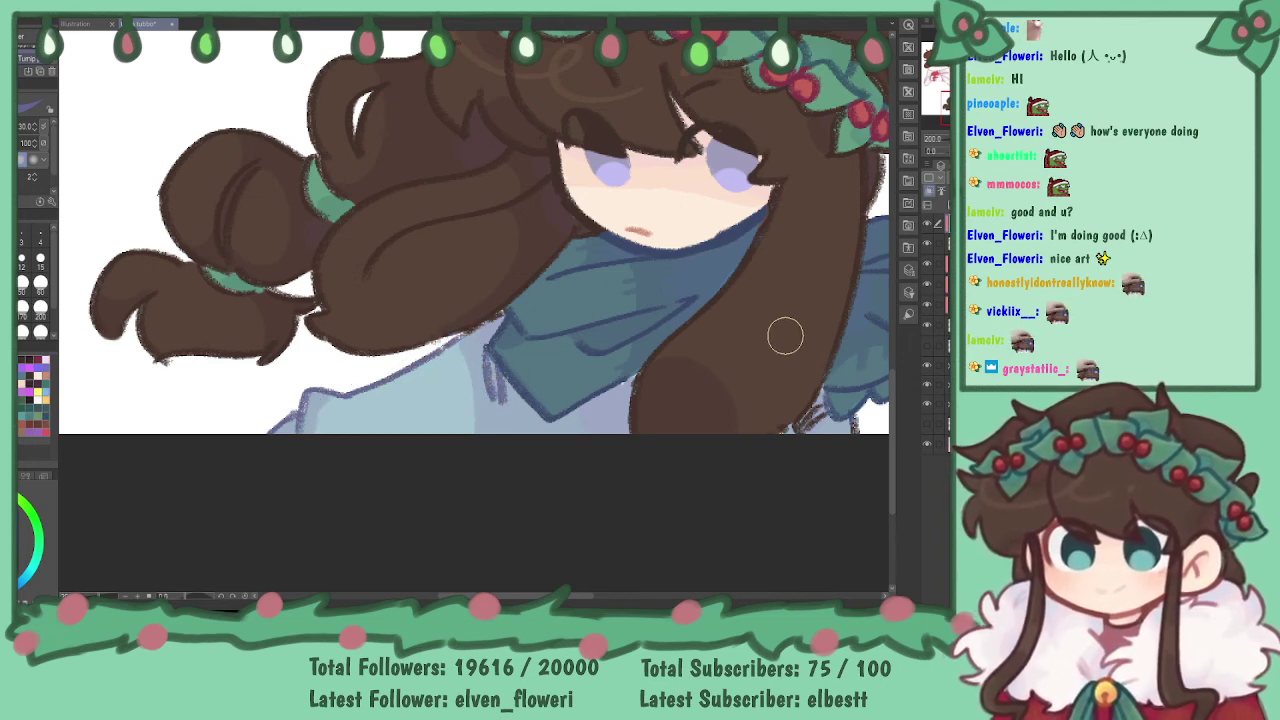
drag(845, 396, 744, 333)
drag(709, 386, 721, 357)
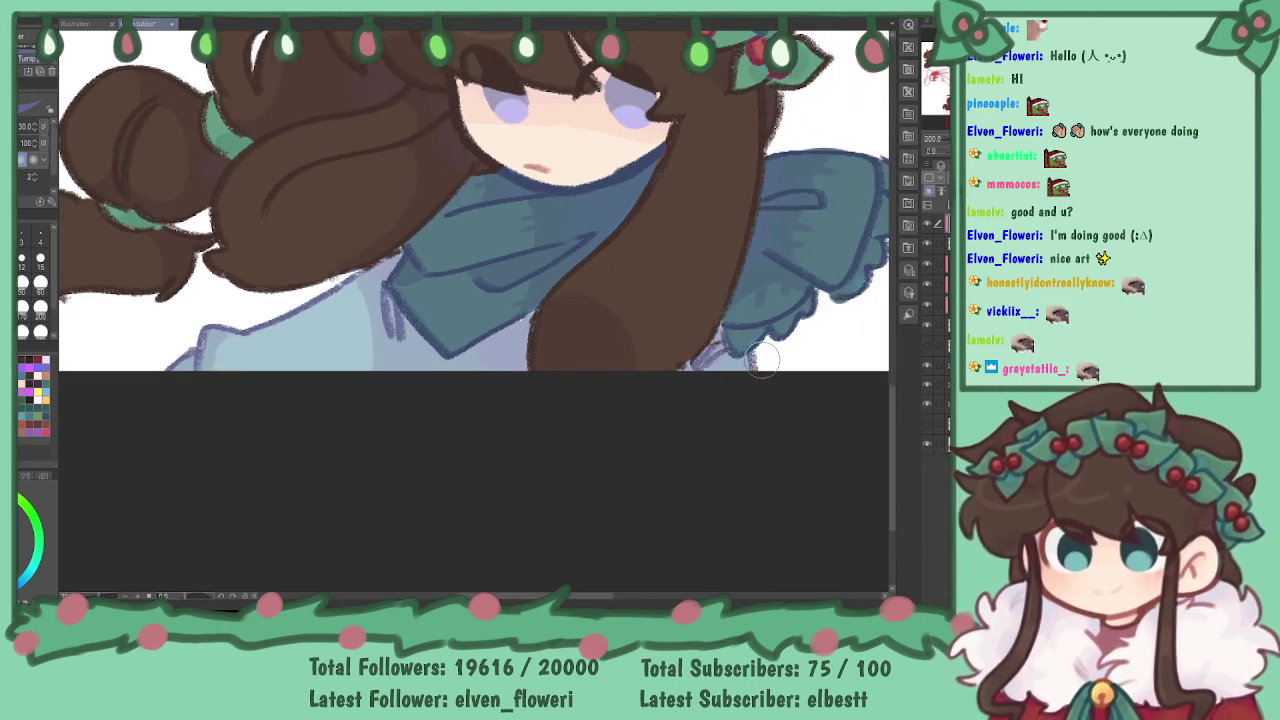
- On a new layer, sketch a round lavender head with two large round eyes in the empty area below the striped-hat character
drag(500, 160, 399, 276)
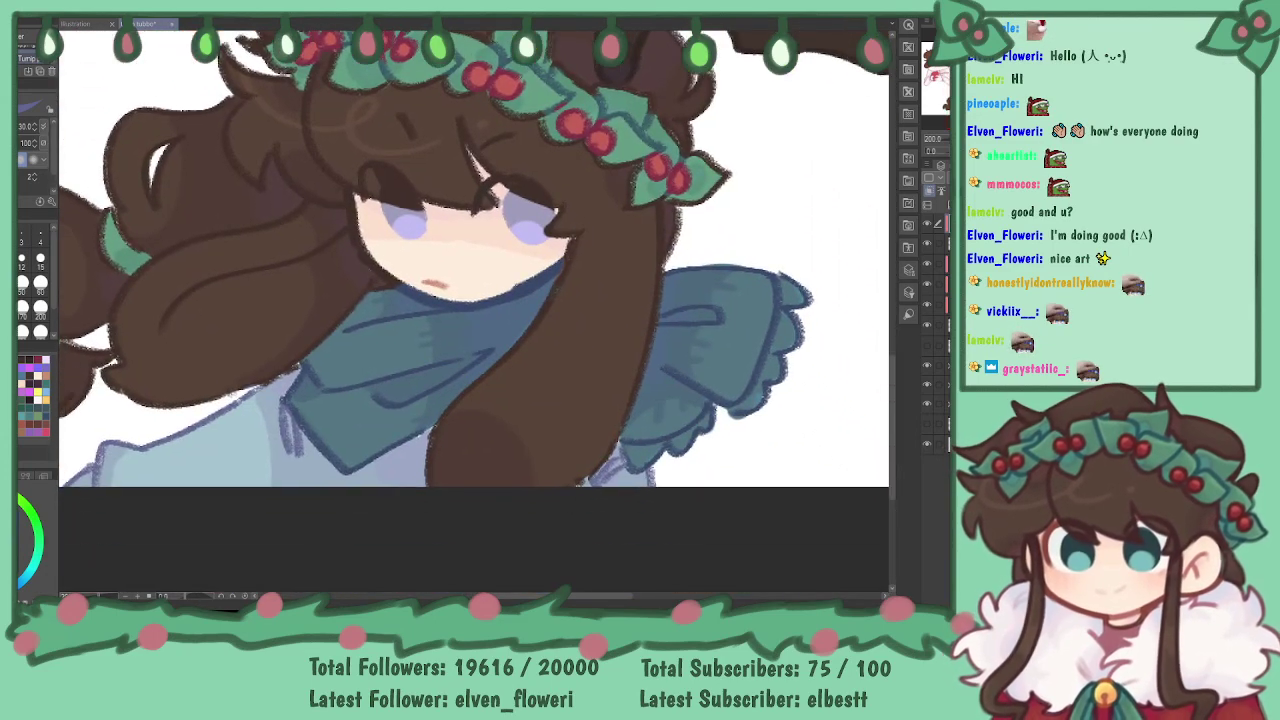
scroll(472, 260, down, 5)
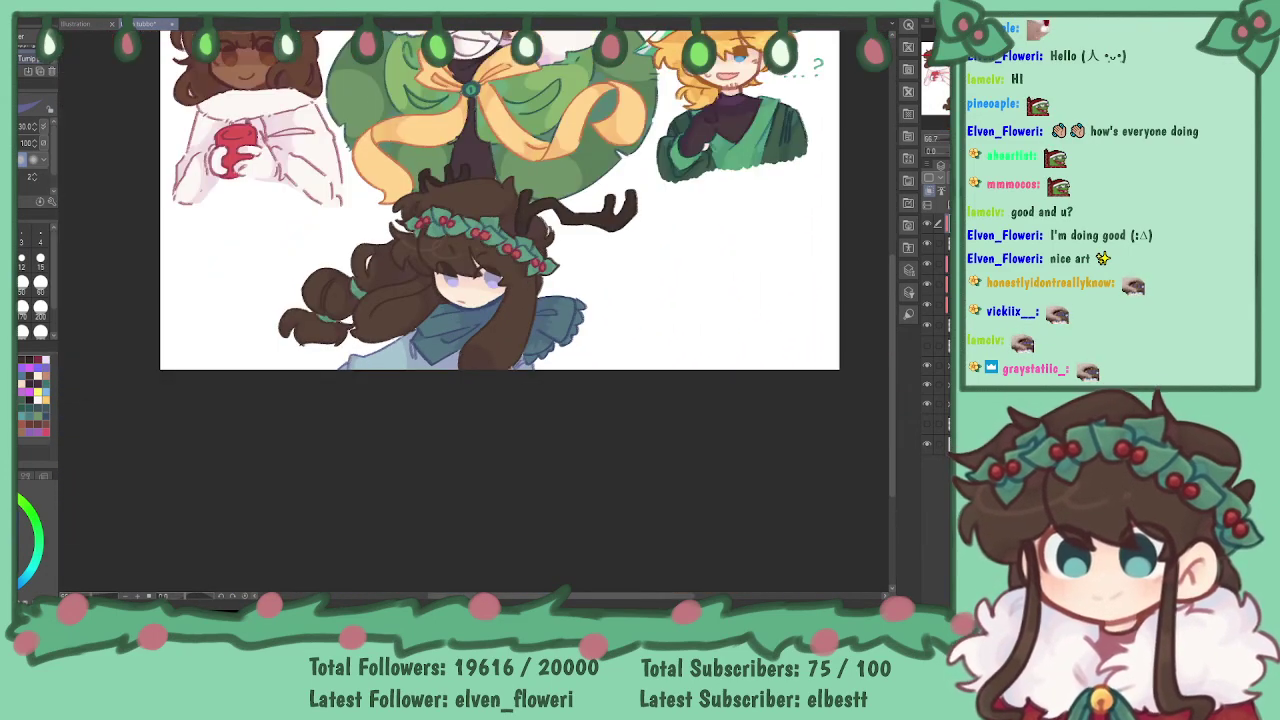
drag(472, 260, 476, 293)
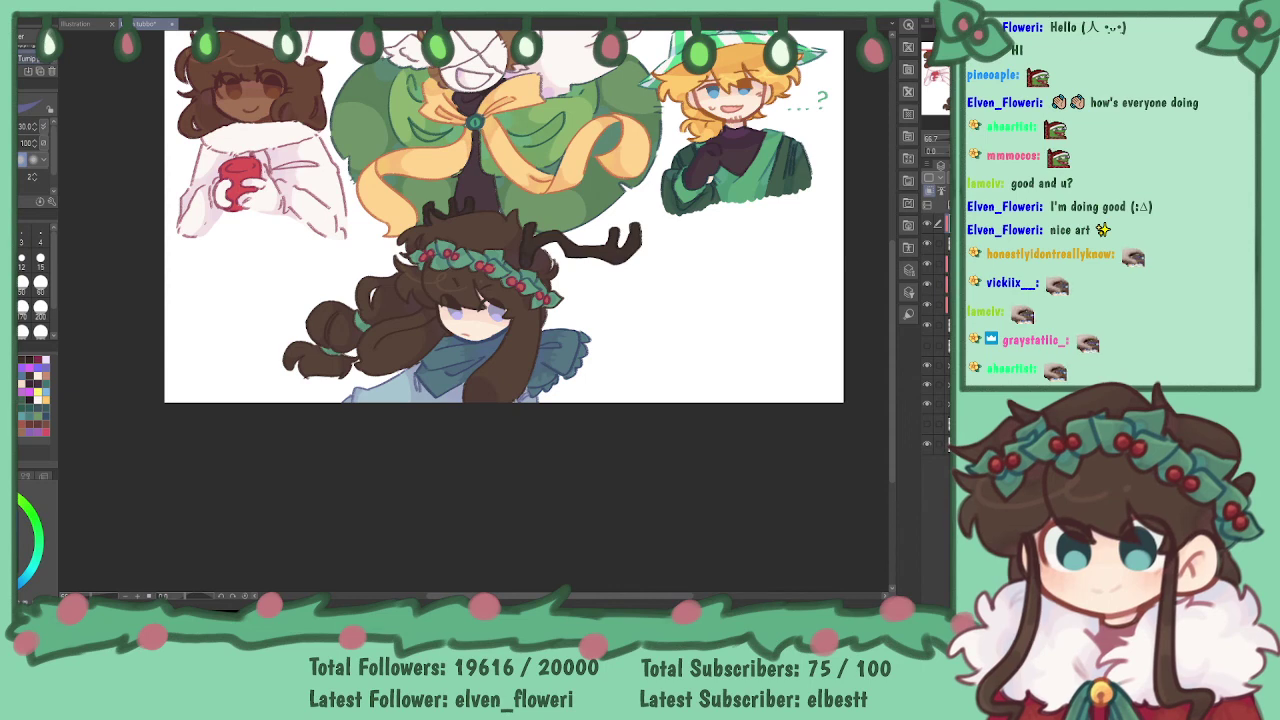
mouse_move(500, 300)
mouse_down()
mouse_move(529, 377)
mouse_move(464, 357)
mouse_move(450, 336)
mouse_up()
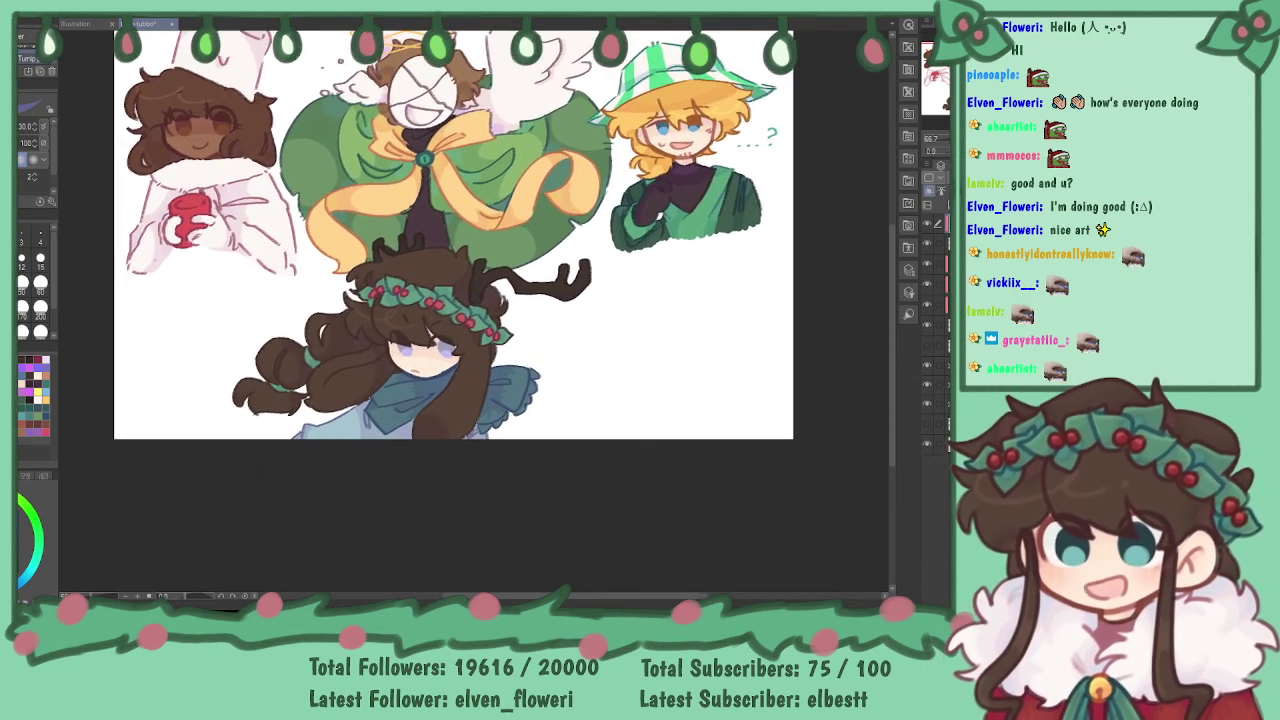
click(948, 204)
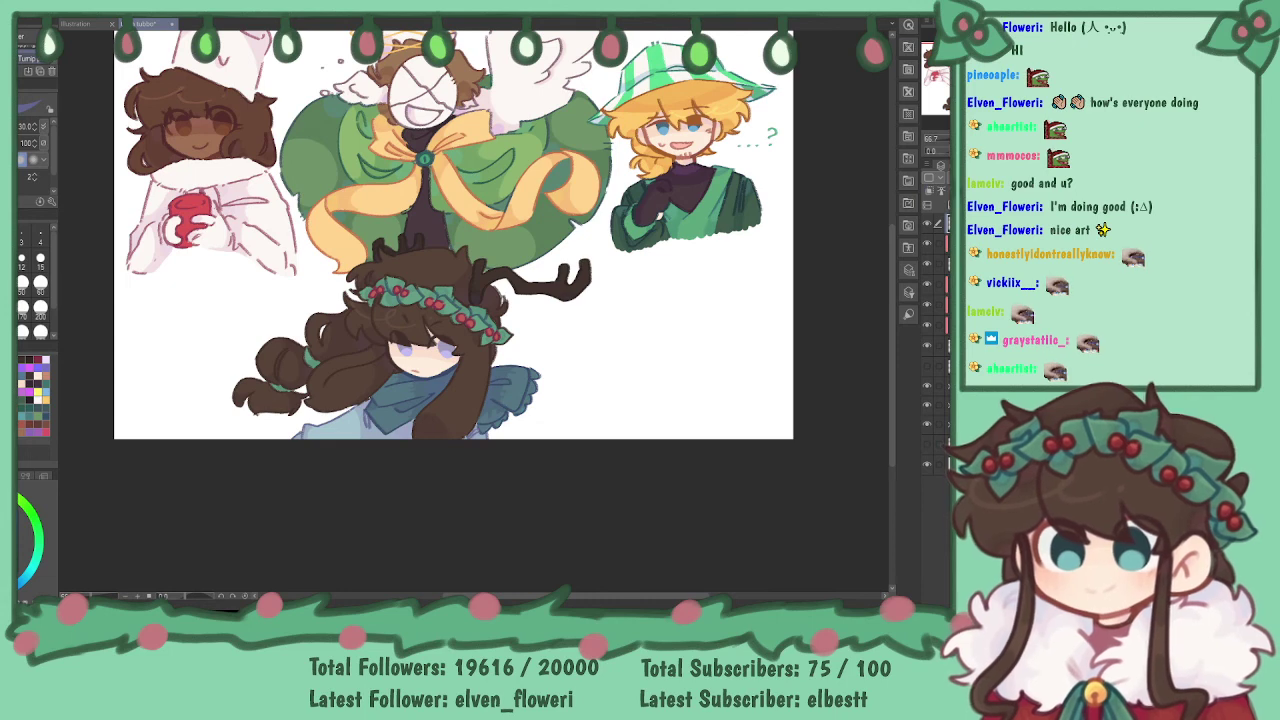
key(p)
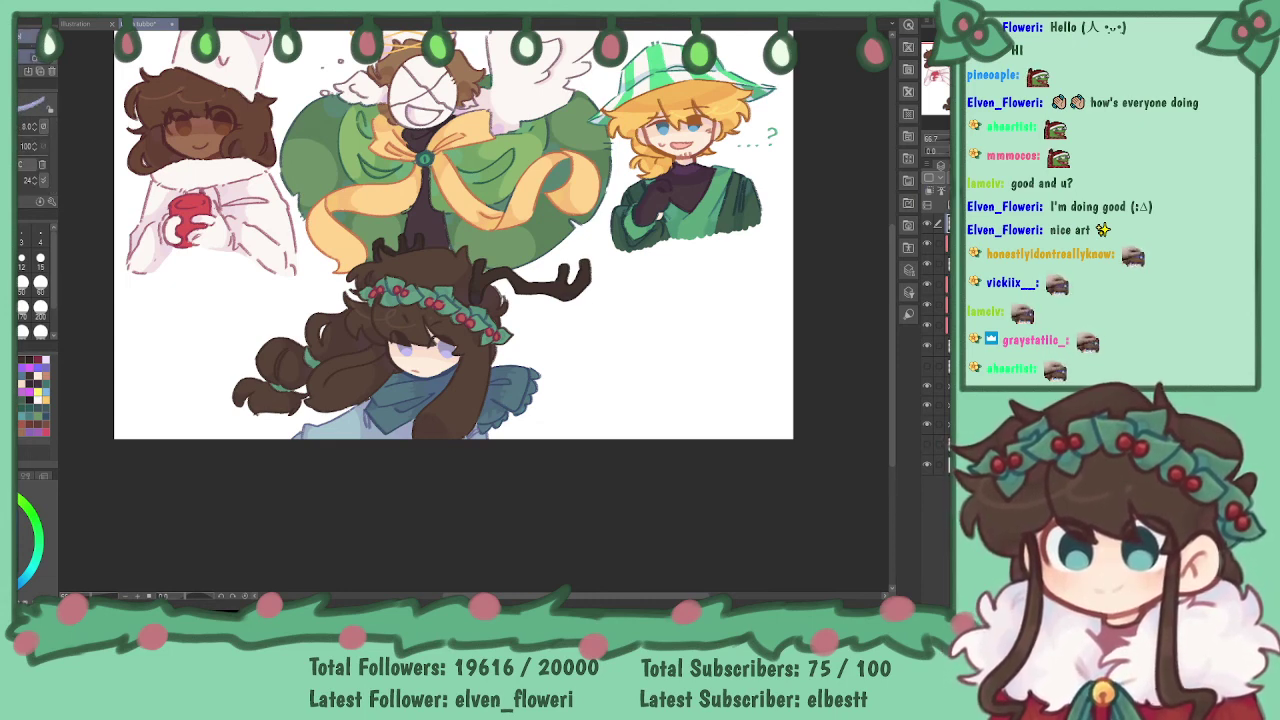
mouse_move(645, 300)
mouse_down()
mouse_move(707, 300)
mouse_move(644, 272)
mouse_move(650, 365)
mouse_up()
key(ctrl+z)
key(ctrl+plus)
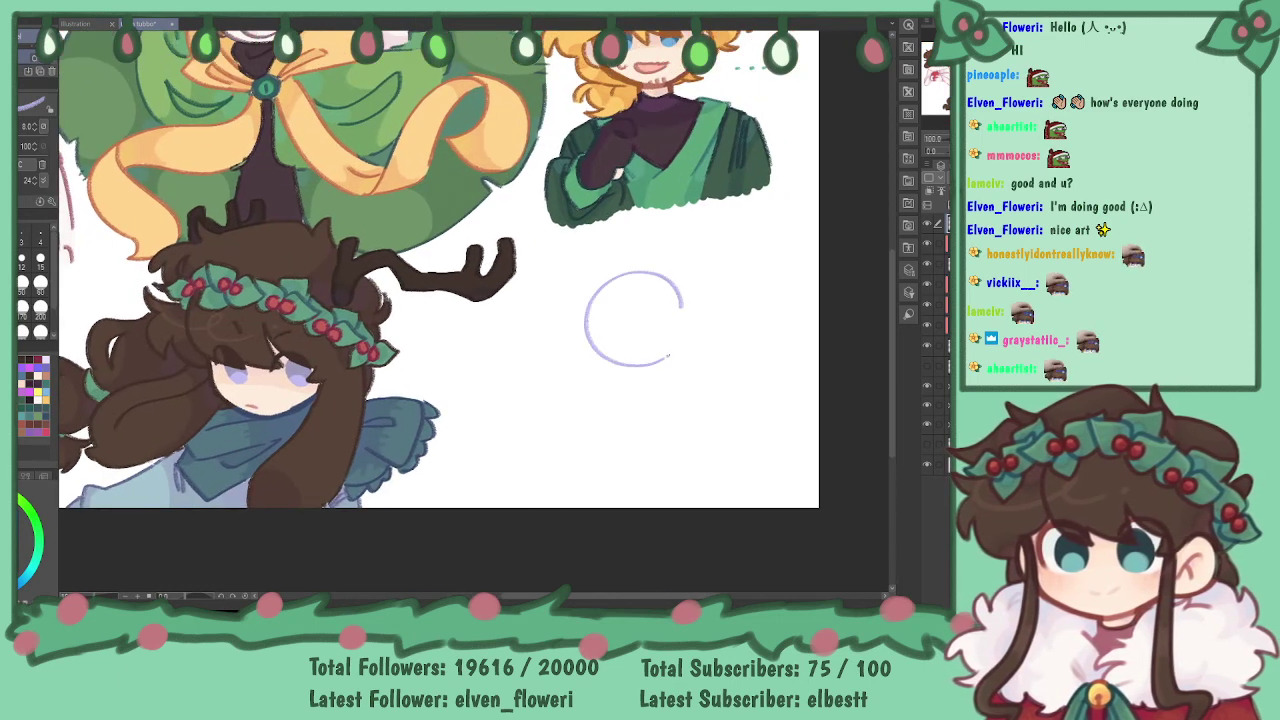
key(ctrl+z)
mouse_move(686, 292)
mouse_down()
mouse_move(614, 377)
mouse_move(676, 297)
mouse_move(626, 325)
mouse_move(617, 348)
mouse_move(655, 317)
mouse_move(688, 330)
mouse_up()
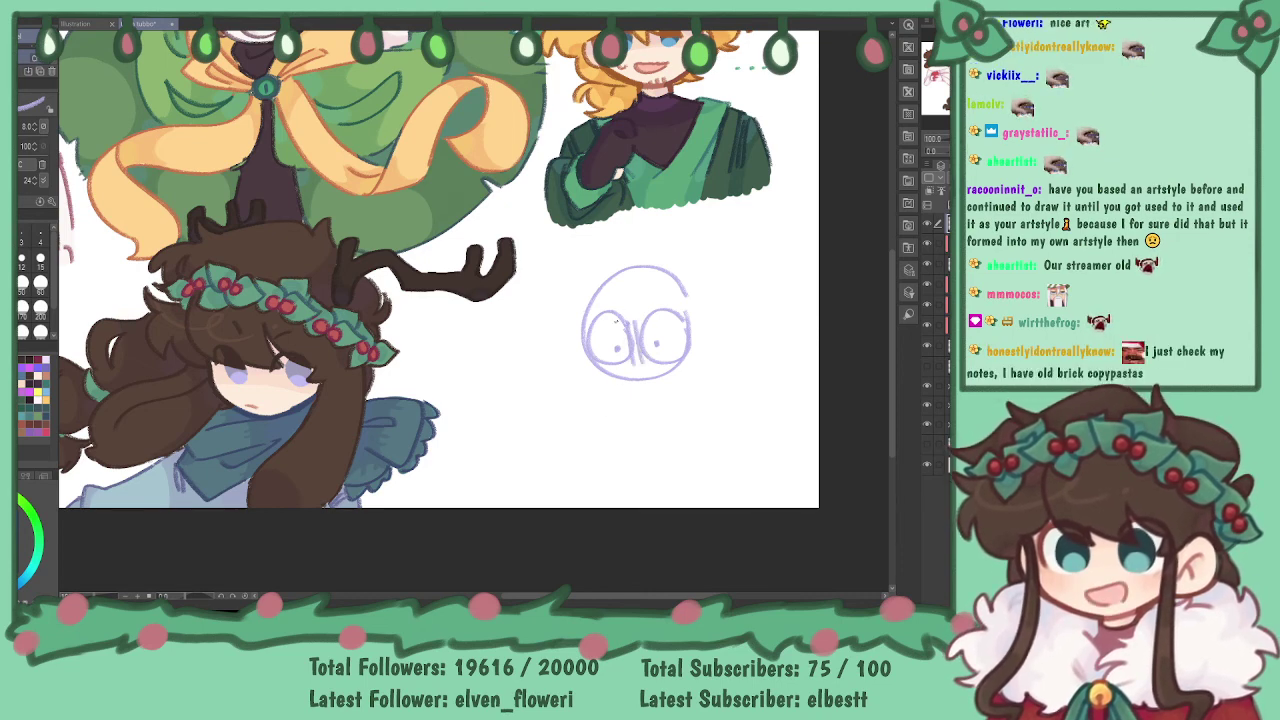
- Add a small mouth and a brow line to the sketched face, and draw a curved, hunched body beside it
mouse_move(636, 293)
mouse_down()
mouse_move(602, 321)
mouse_move(476, 321)
mouse_move(504, 355)
mouse_move(492, 368)
mouse_move(492, 327)
mouse_up()
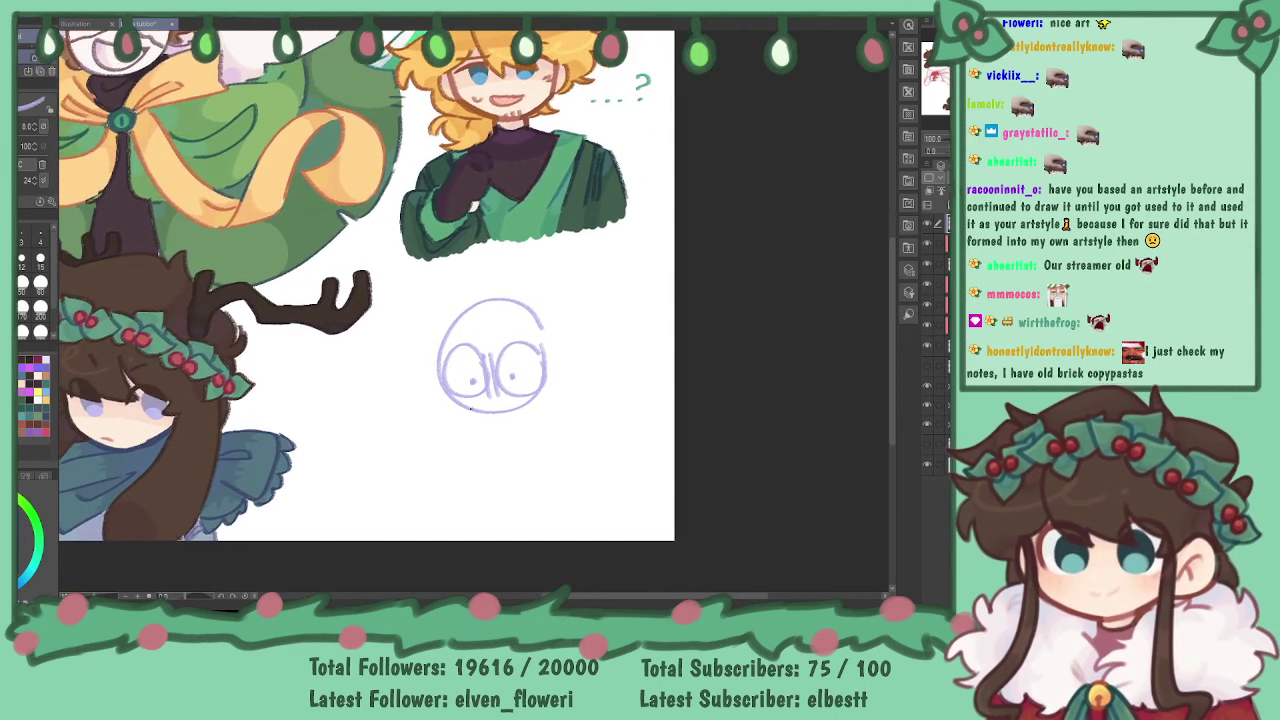
drag(478, 402, 510, 405)
drag(492, 338, 540, 330)
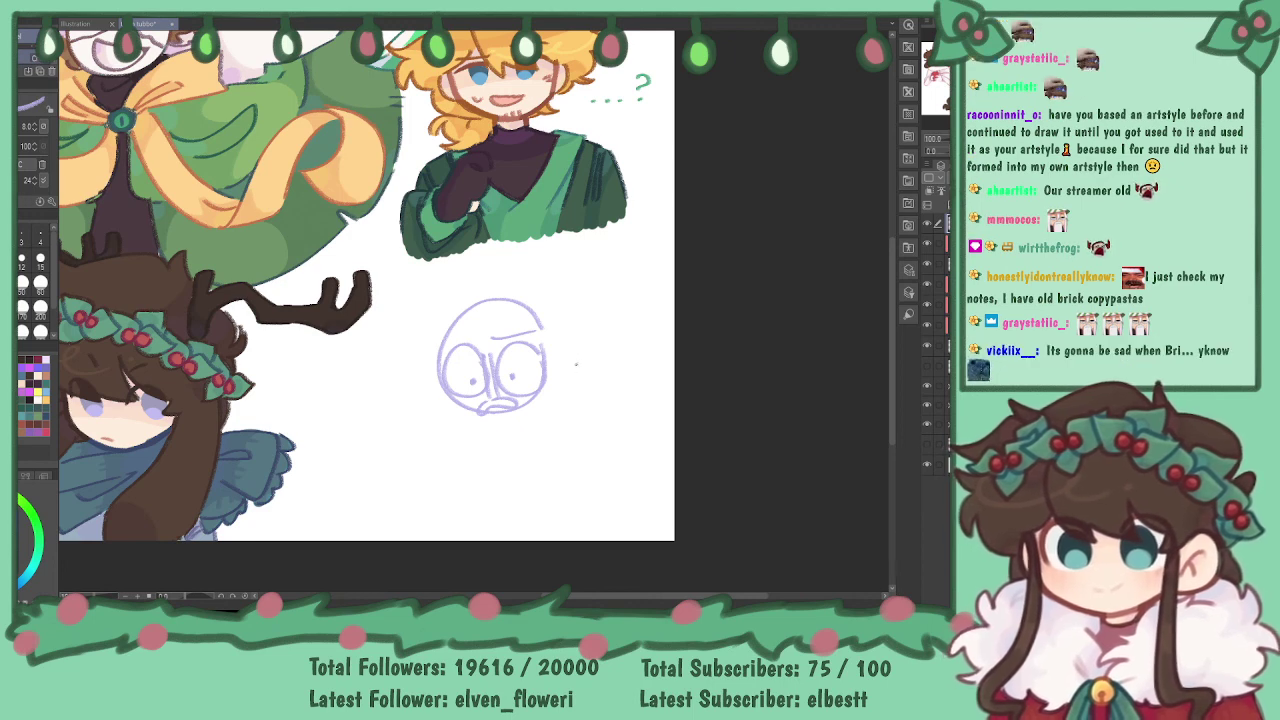
drag(563, 353, 637, 432)
drag(545, 415, 559, 478)
drag(599, 389, 622, 467)
mouse_move(558, 400)
mouse_down()
mouse_move(577, 495)
mouse_move(624, 488)
mouse_move(592, 514)
mouse_up()
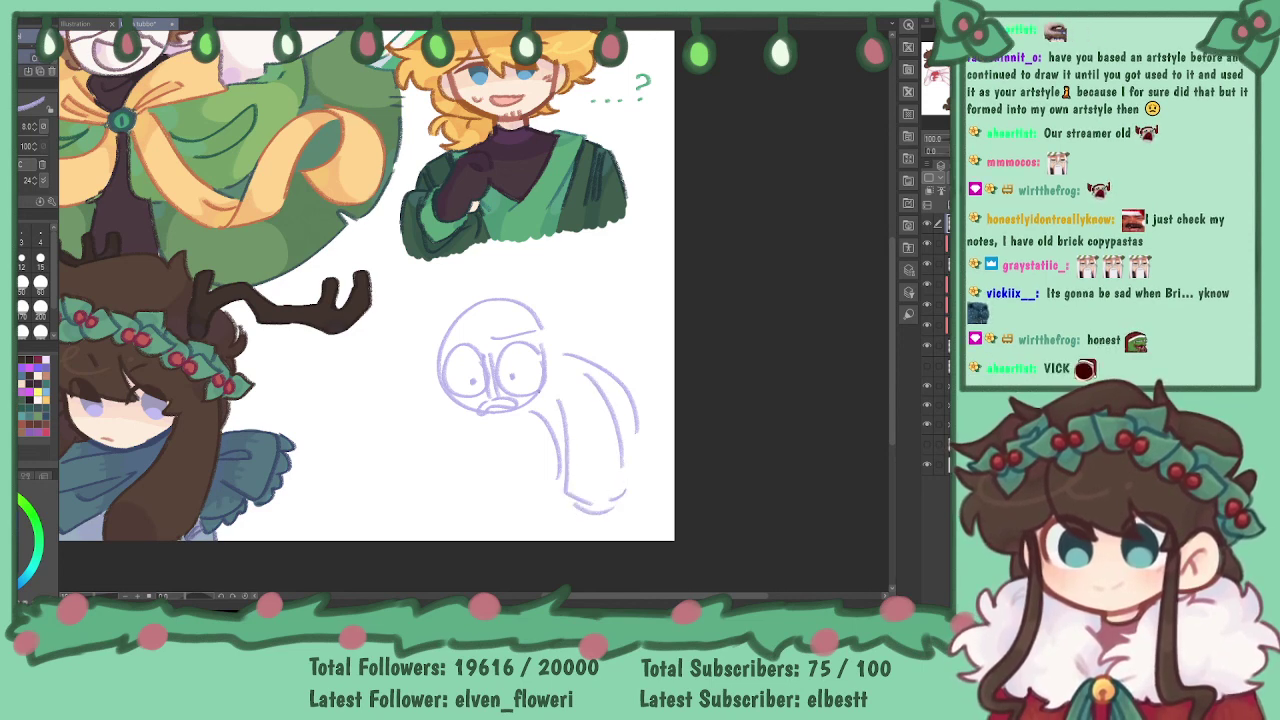
- Sketch face-crossing strands and fluffy hair with large loose tufts around the head, and add wavy shake lines beside the figure
drag(506, 324, 488, 370)
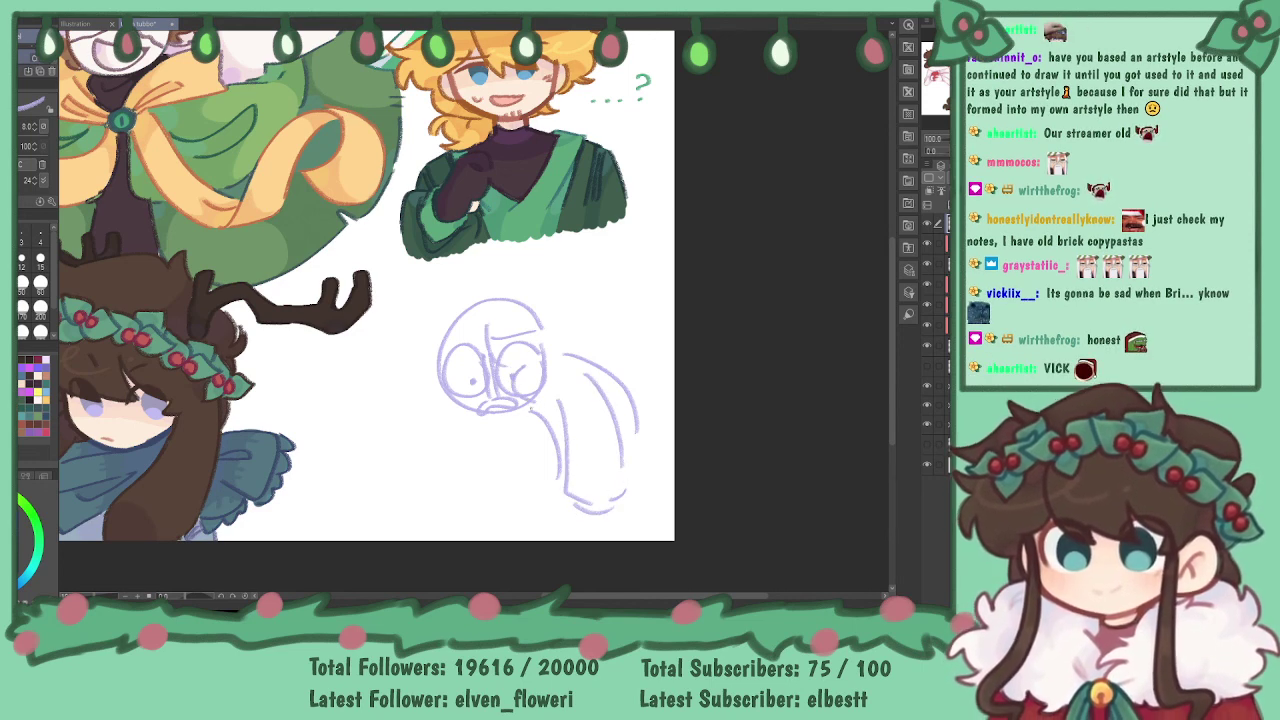
drag(566, 374, 552, 398)
mouse_move(410, 364)
mouse_down()
mouse_move(405, 394)
mouse_move(448, 428)
mouse_up()
mouse_move(529, 306)
mouse_down()
mouse_move(566, 266)
mouse_move(593, 288)
mouse_move(572, 257)
mouse_up()
key(ctrl+z)
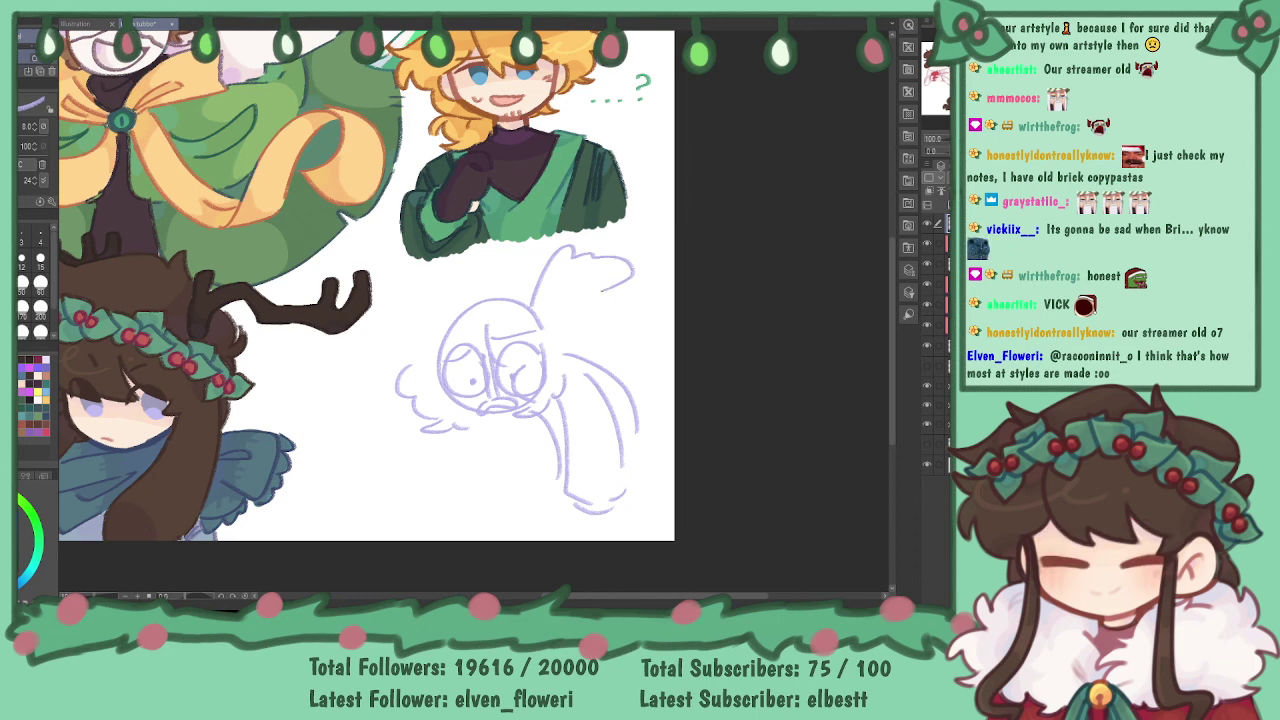
mouse_move(550, 332)
mouse_down()
mouse_move(594, 299)
mouse_move(642, 340)
mouse_up()
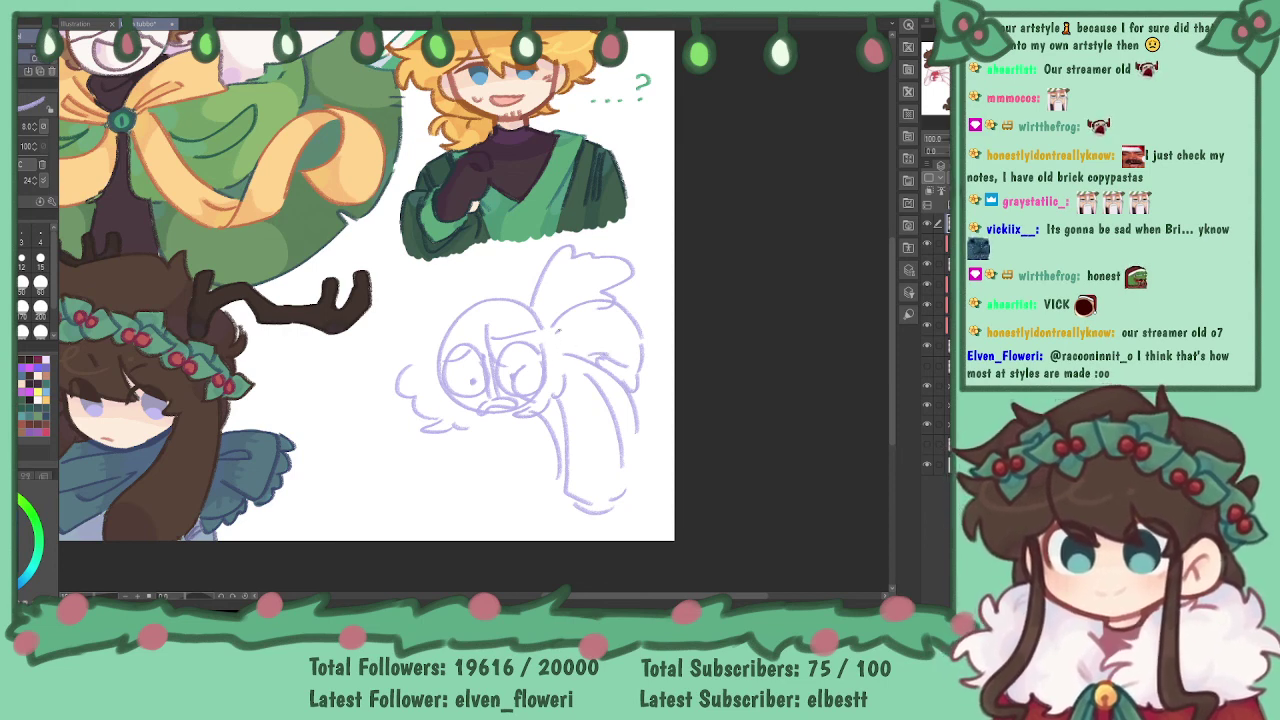
drag(531, 304, 471, 285)
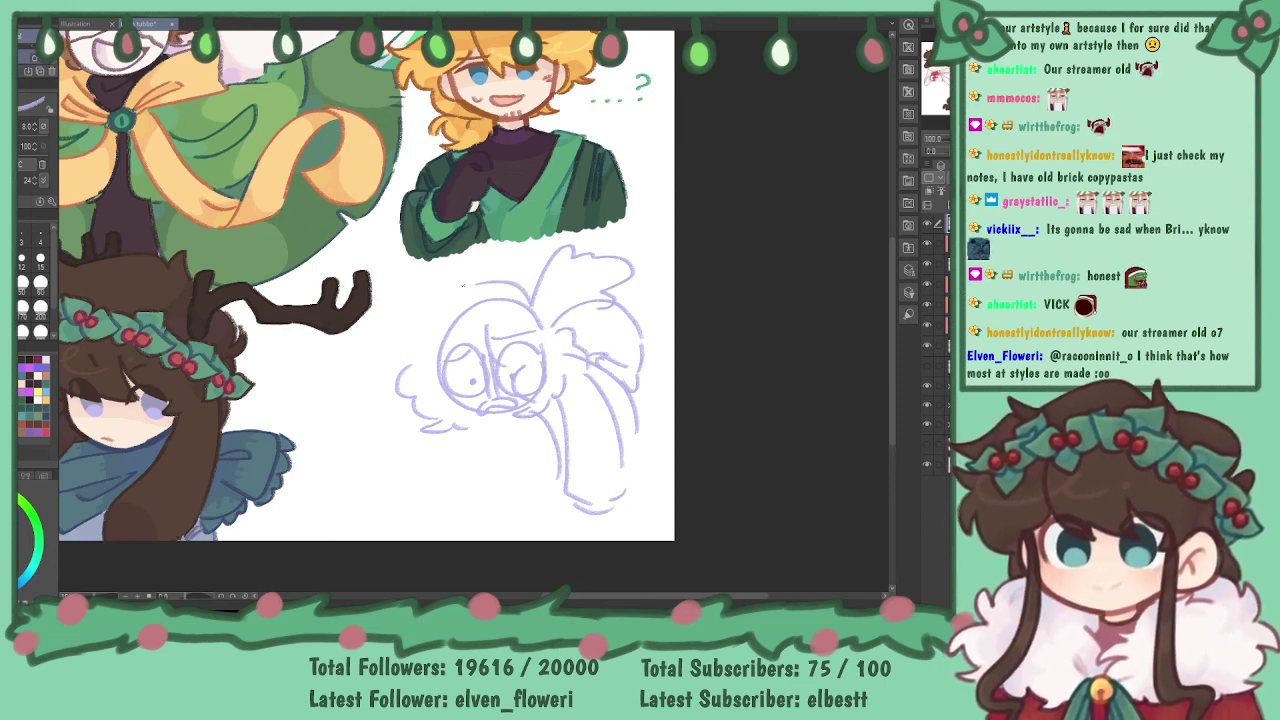
drag(411, 315, 420, 343)
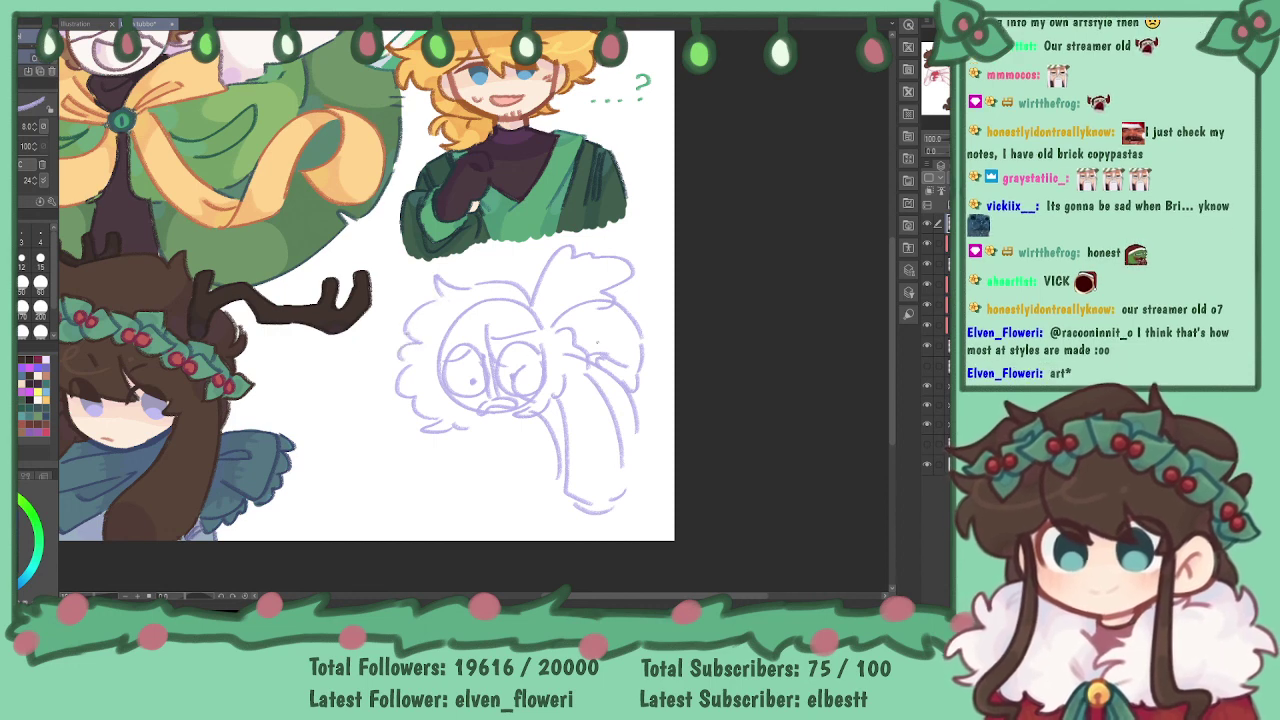
drag(647, 388, 653, 430)
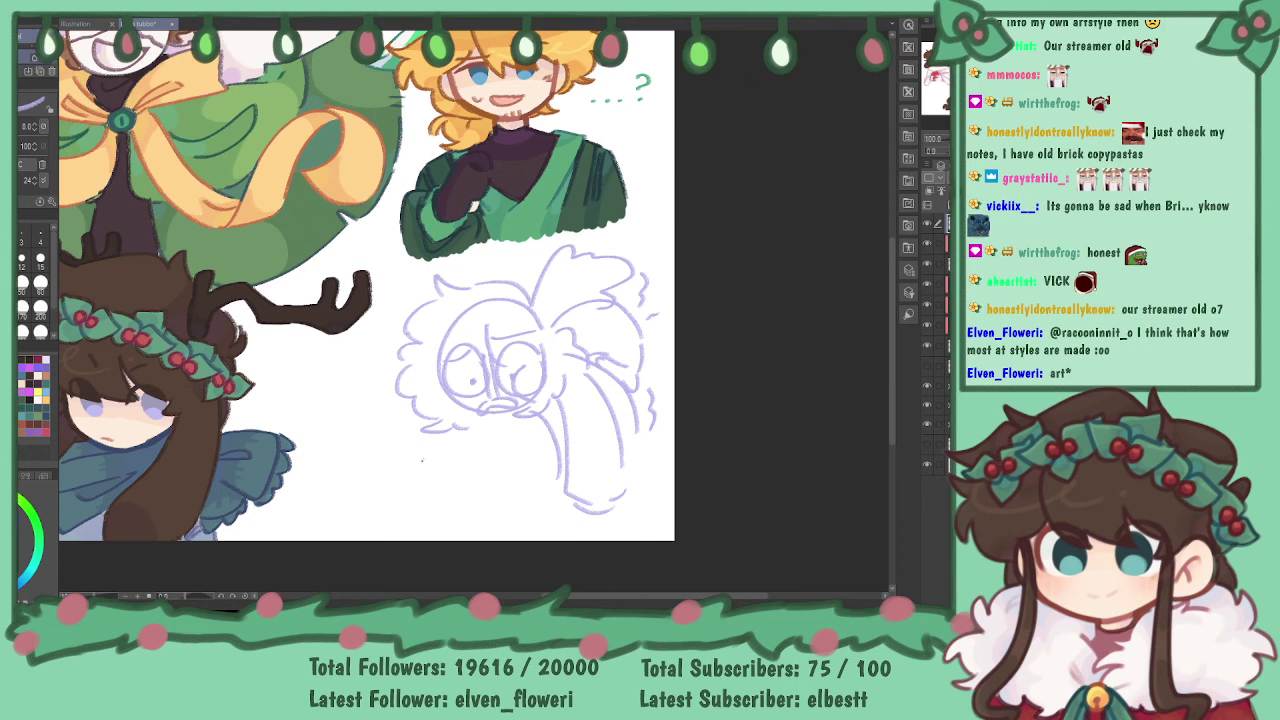
- Handwrite "ow" below the sketched head and move the whole lavender sketch slightly down and to the left
drag(441, 449, 483, 448)
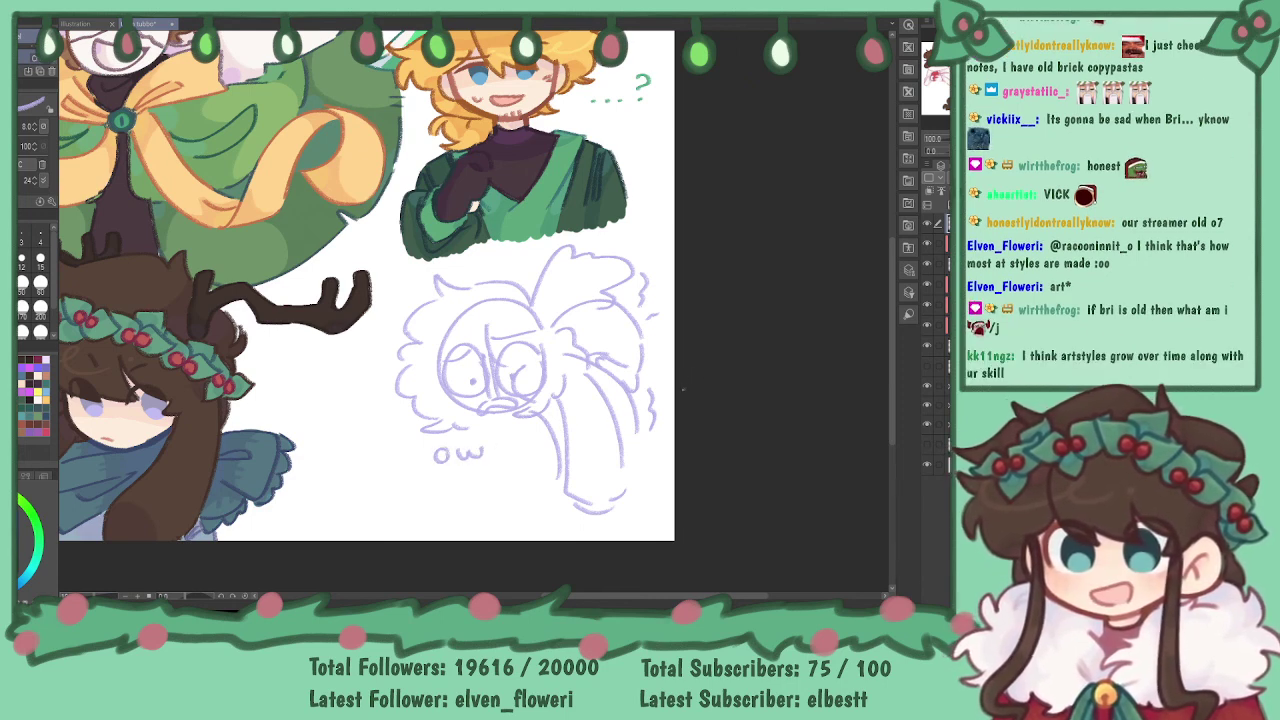
key(ctrl+t)
drag(570, 418, 548, 436)
click(489, 552)
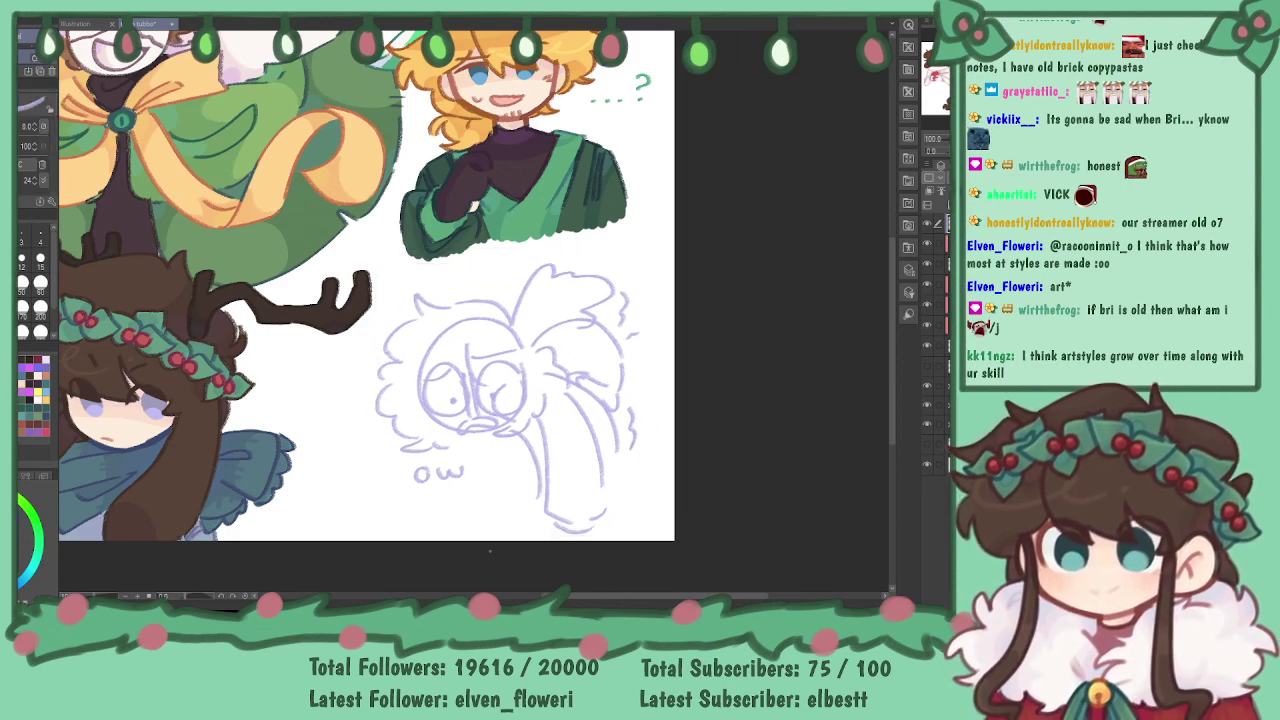
drag(350, 340, 797, 367)
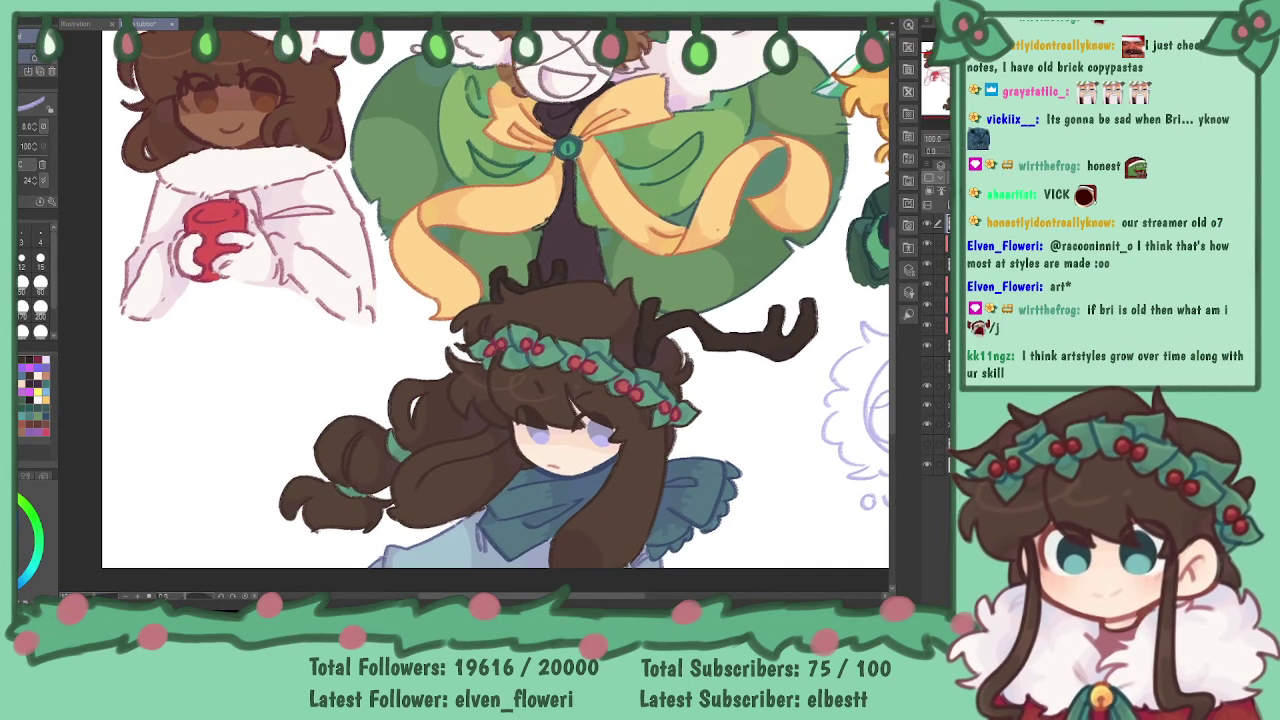
key(ctrl+minus)
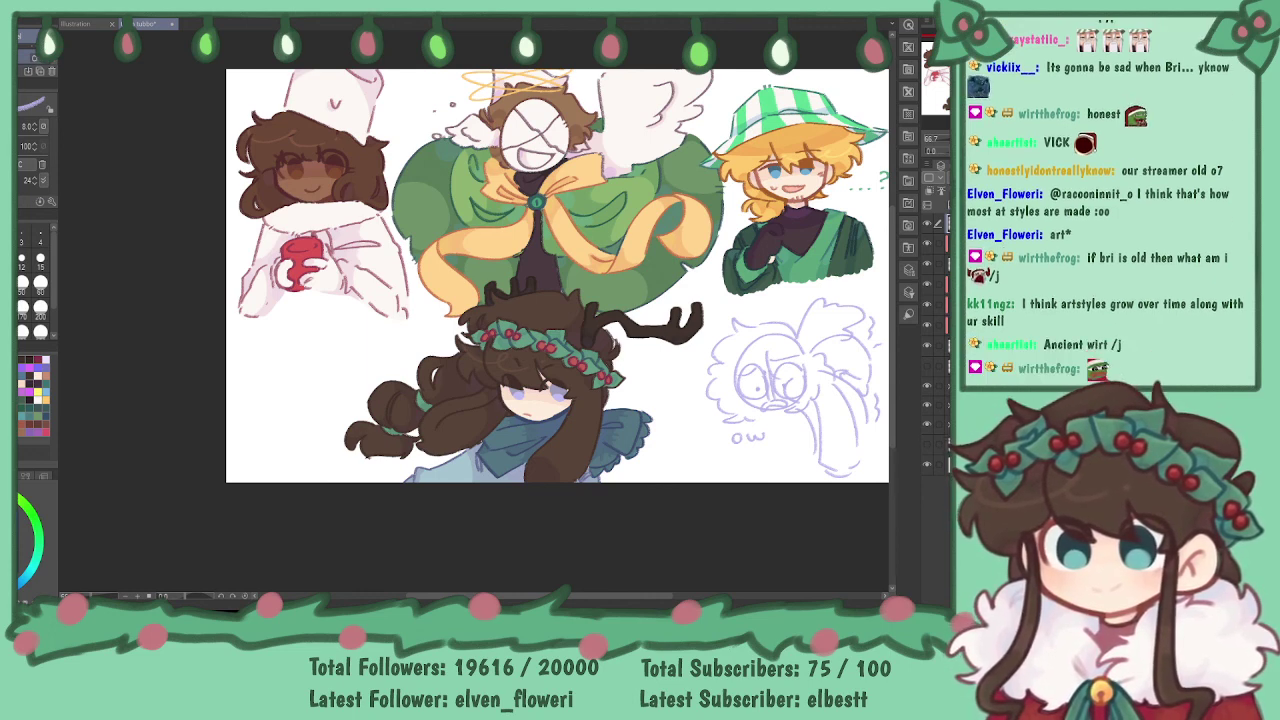
drag(882, 259, 771, 241)
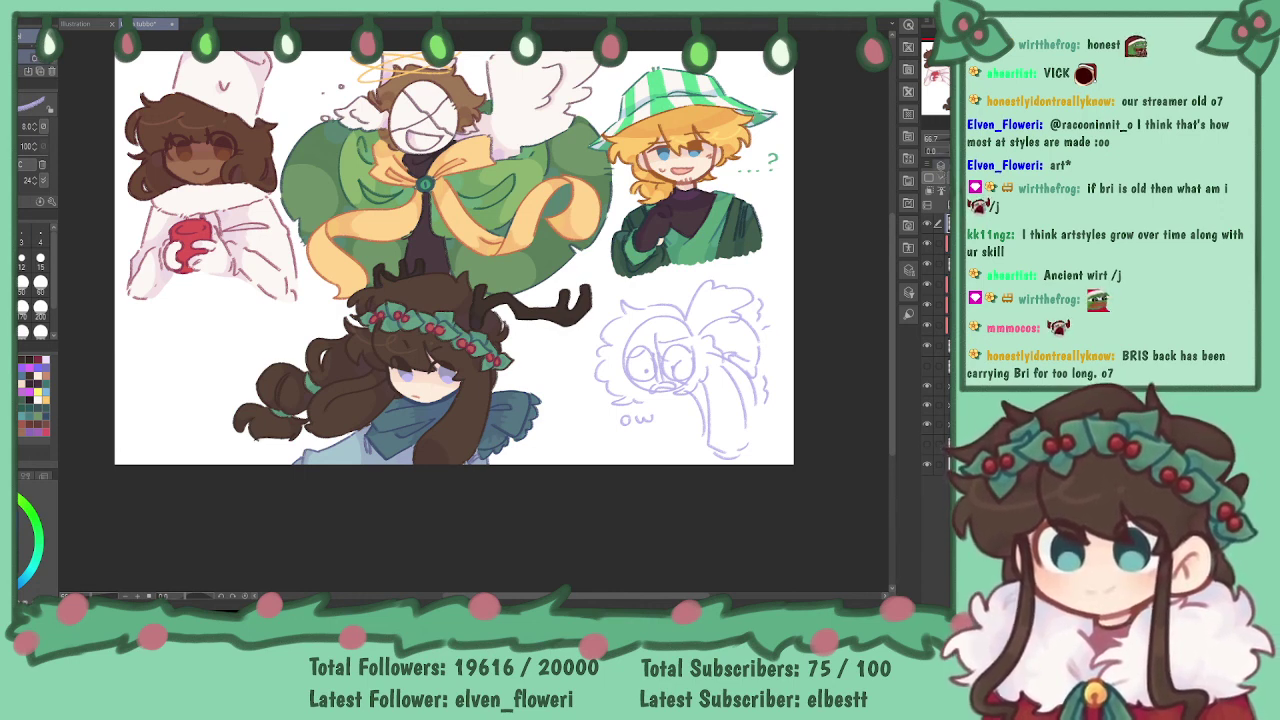
scroll(454, 258, up, 2)
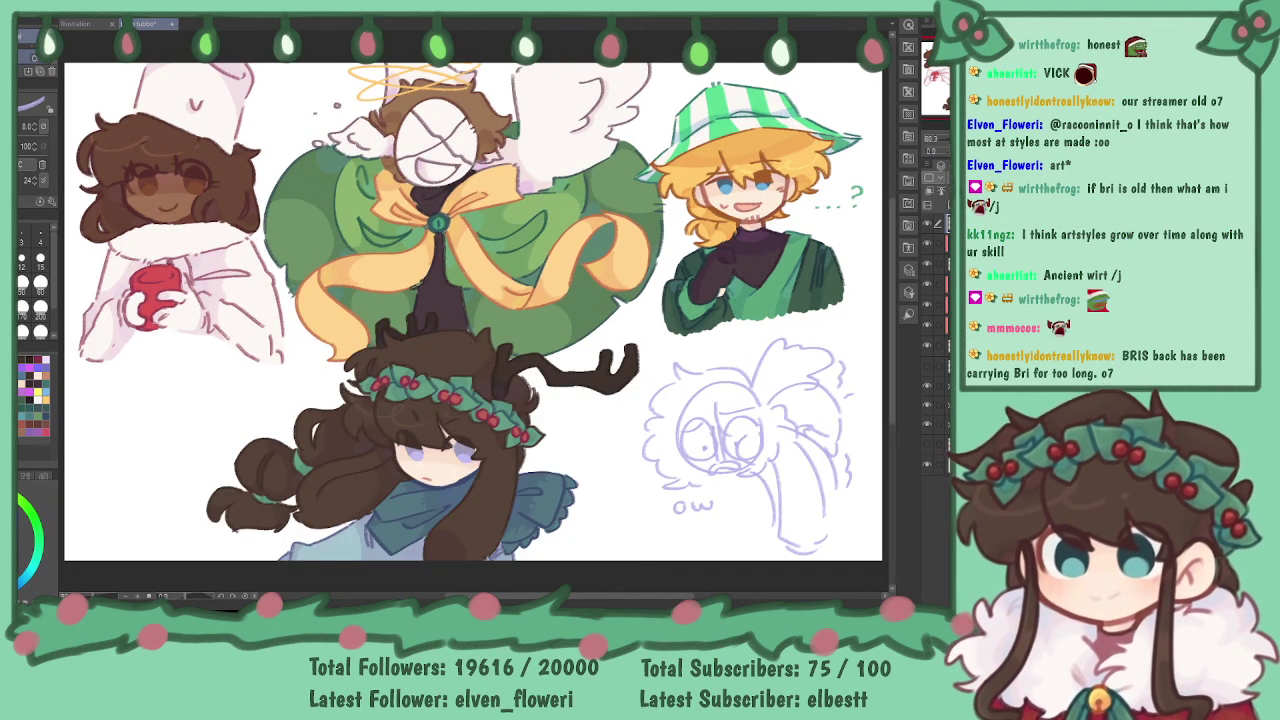